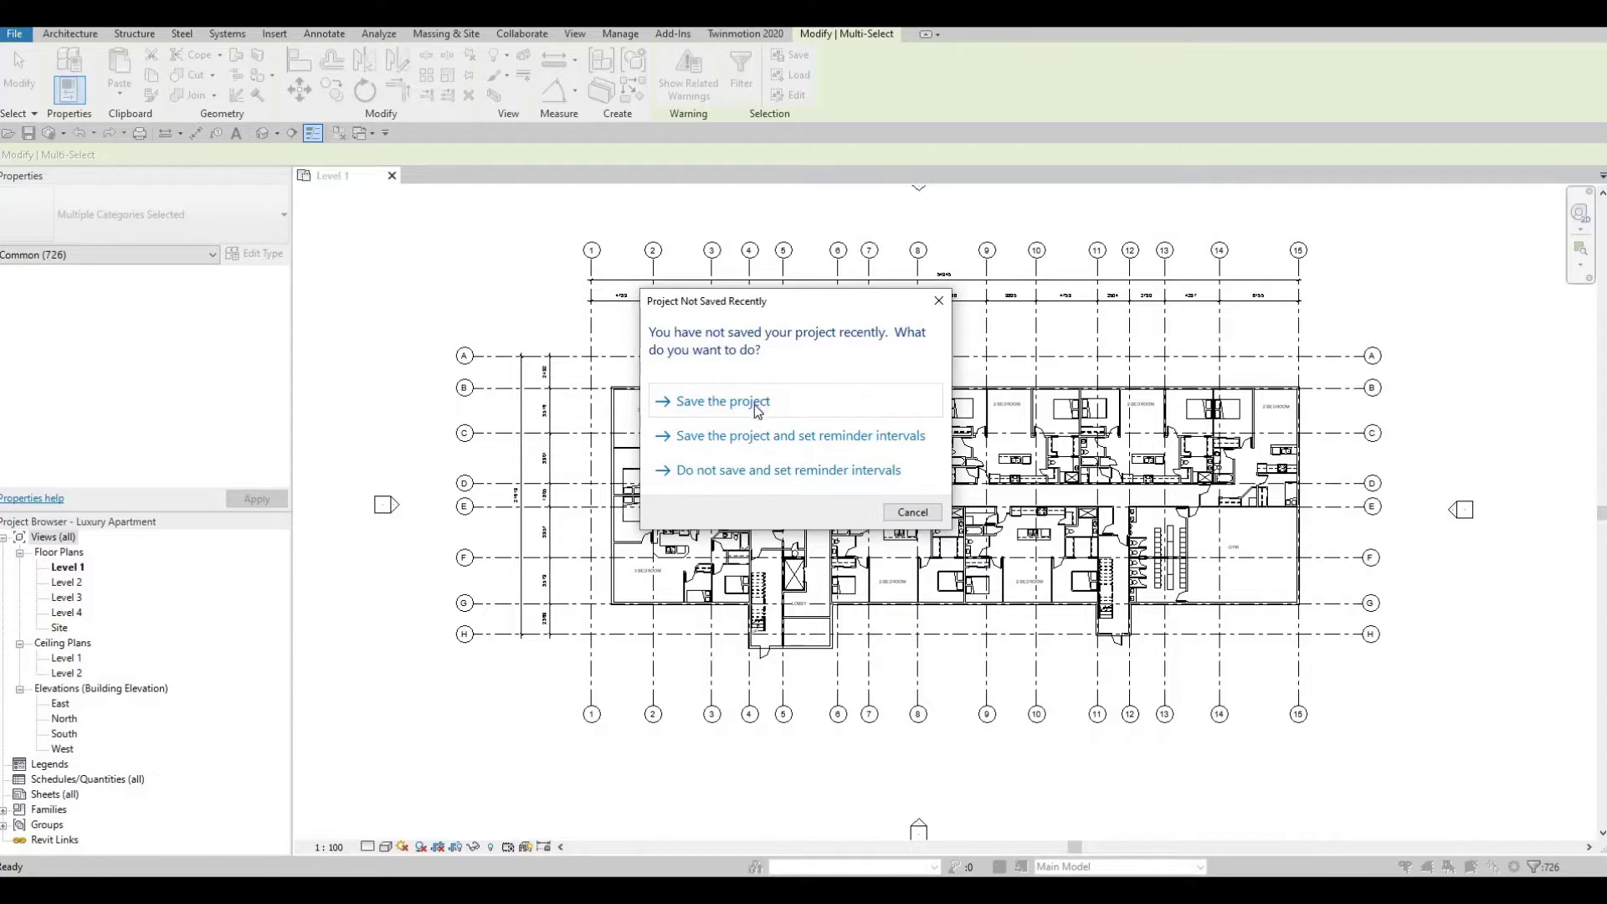
# Paste the copied Level 1 elements into the Floor Plan: Level 2 view and clear the selection
pyautogui.press('Escape')
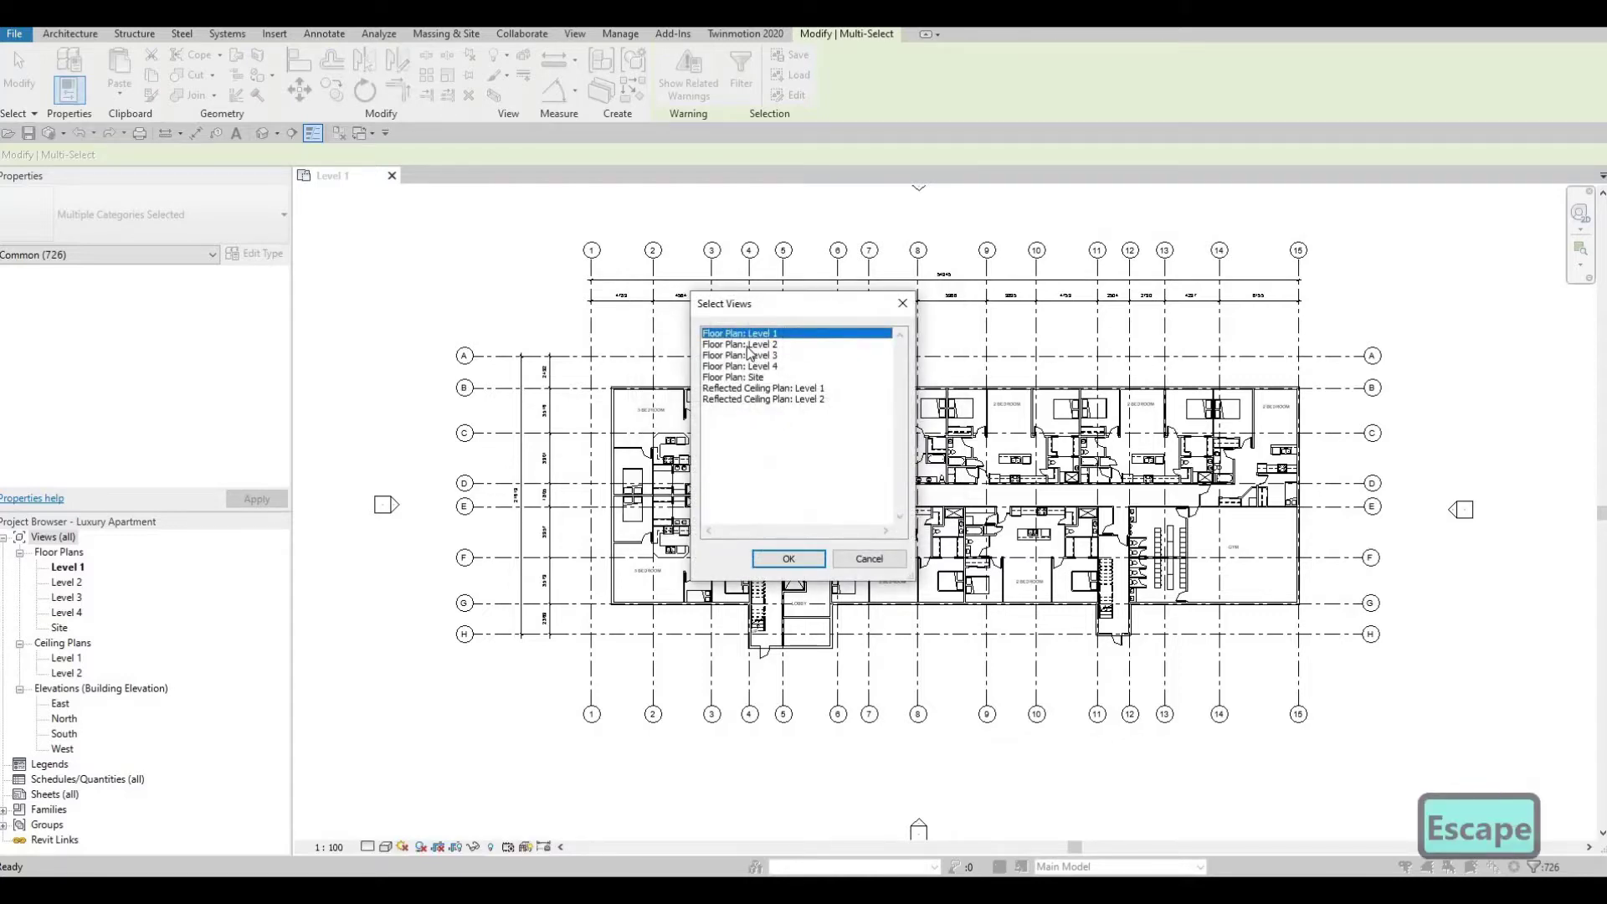
pyautogui.click(751, 345)
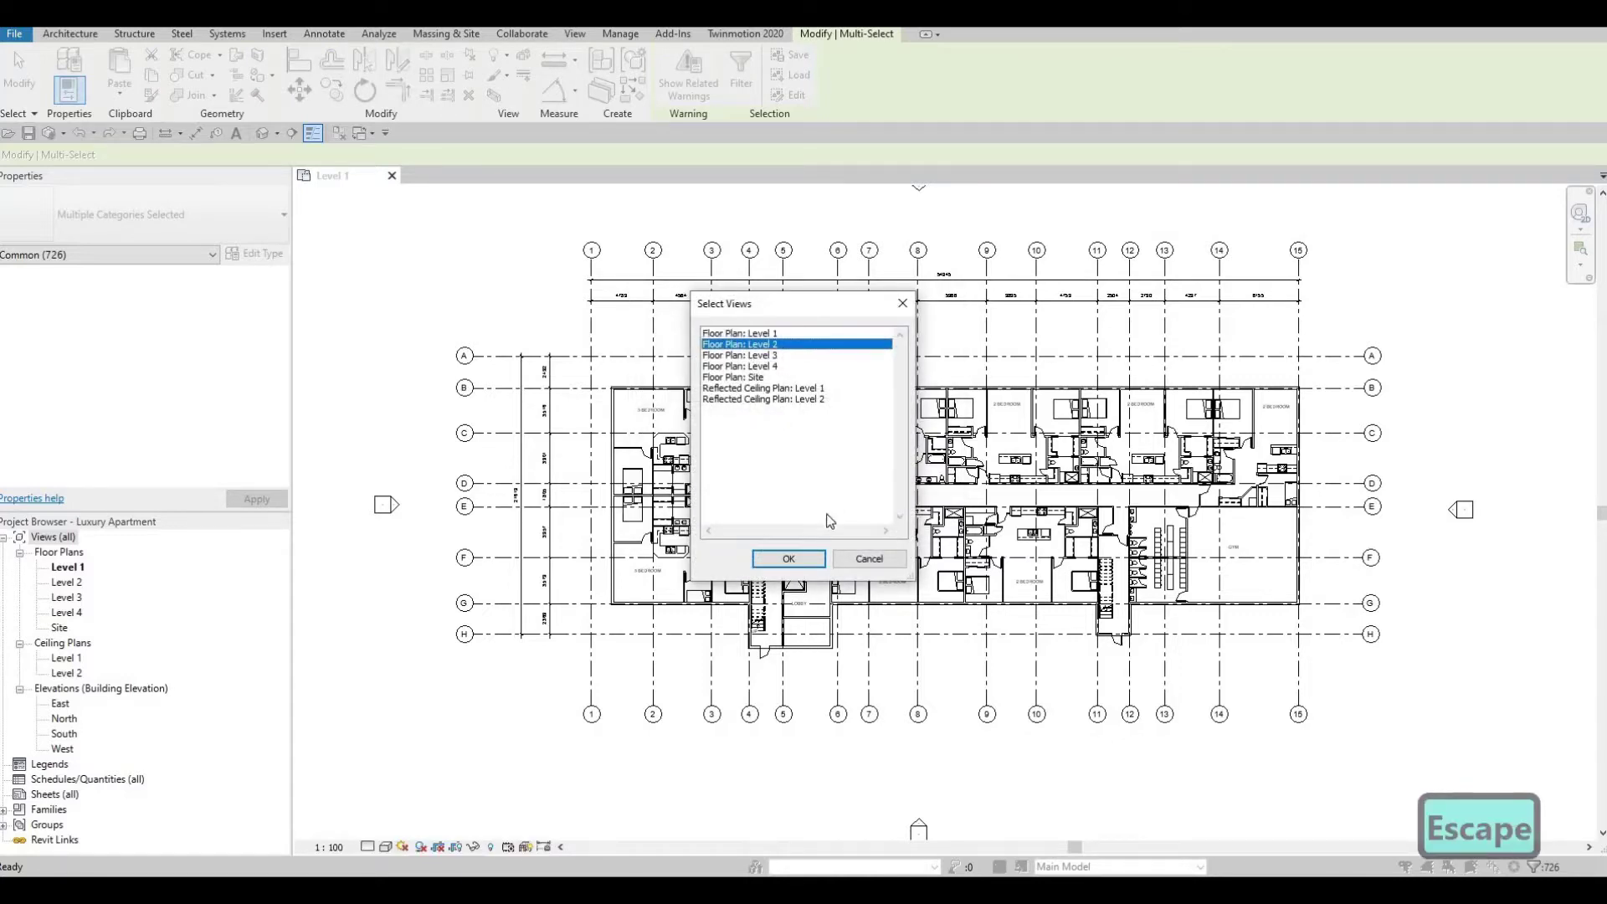
pyautogui.click(789, 560)
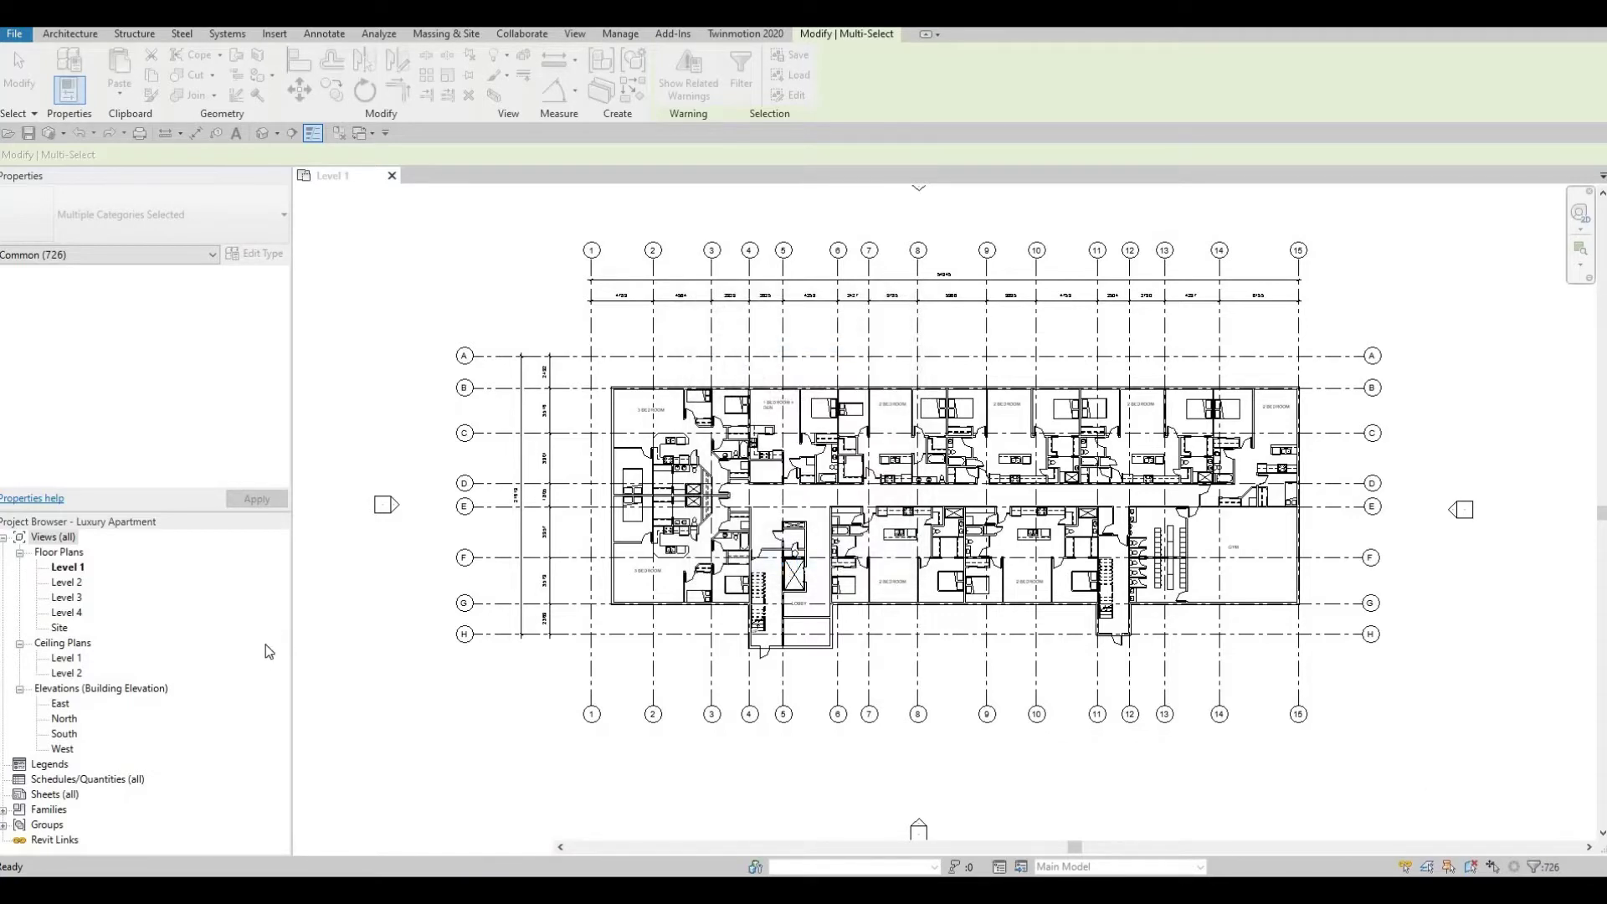
pyautogui.press('Escape')
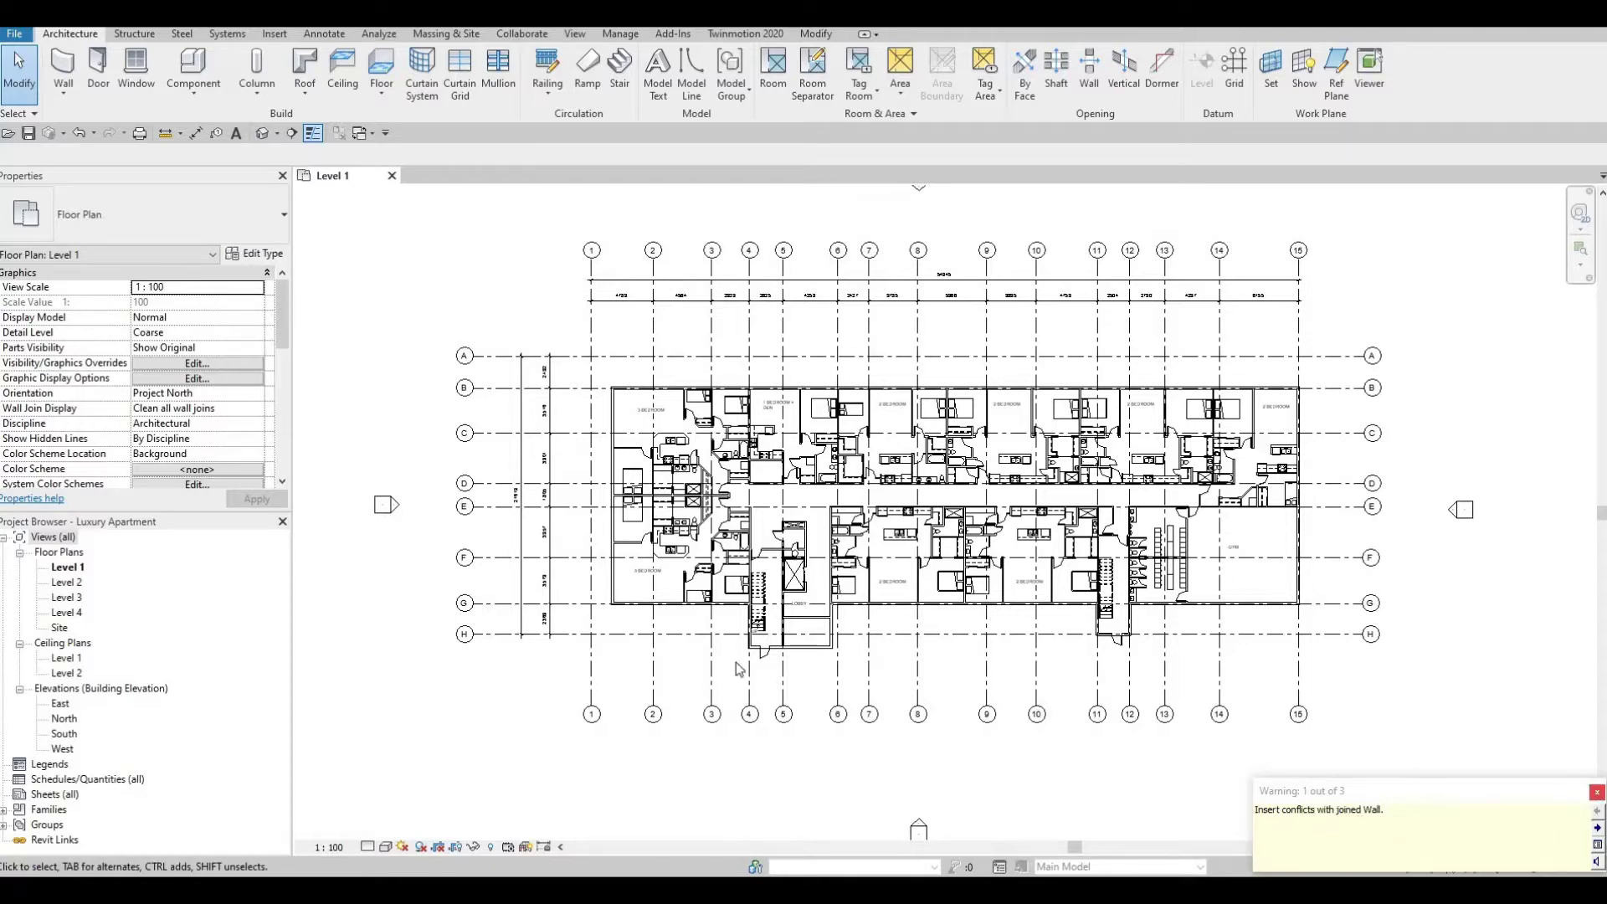
# Open the Level 2 floor plan and look over the pasted apartment layout
pyautogui.doubleClick(61, 582)
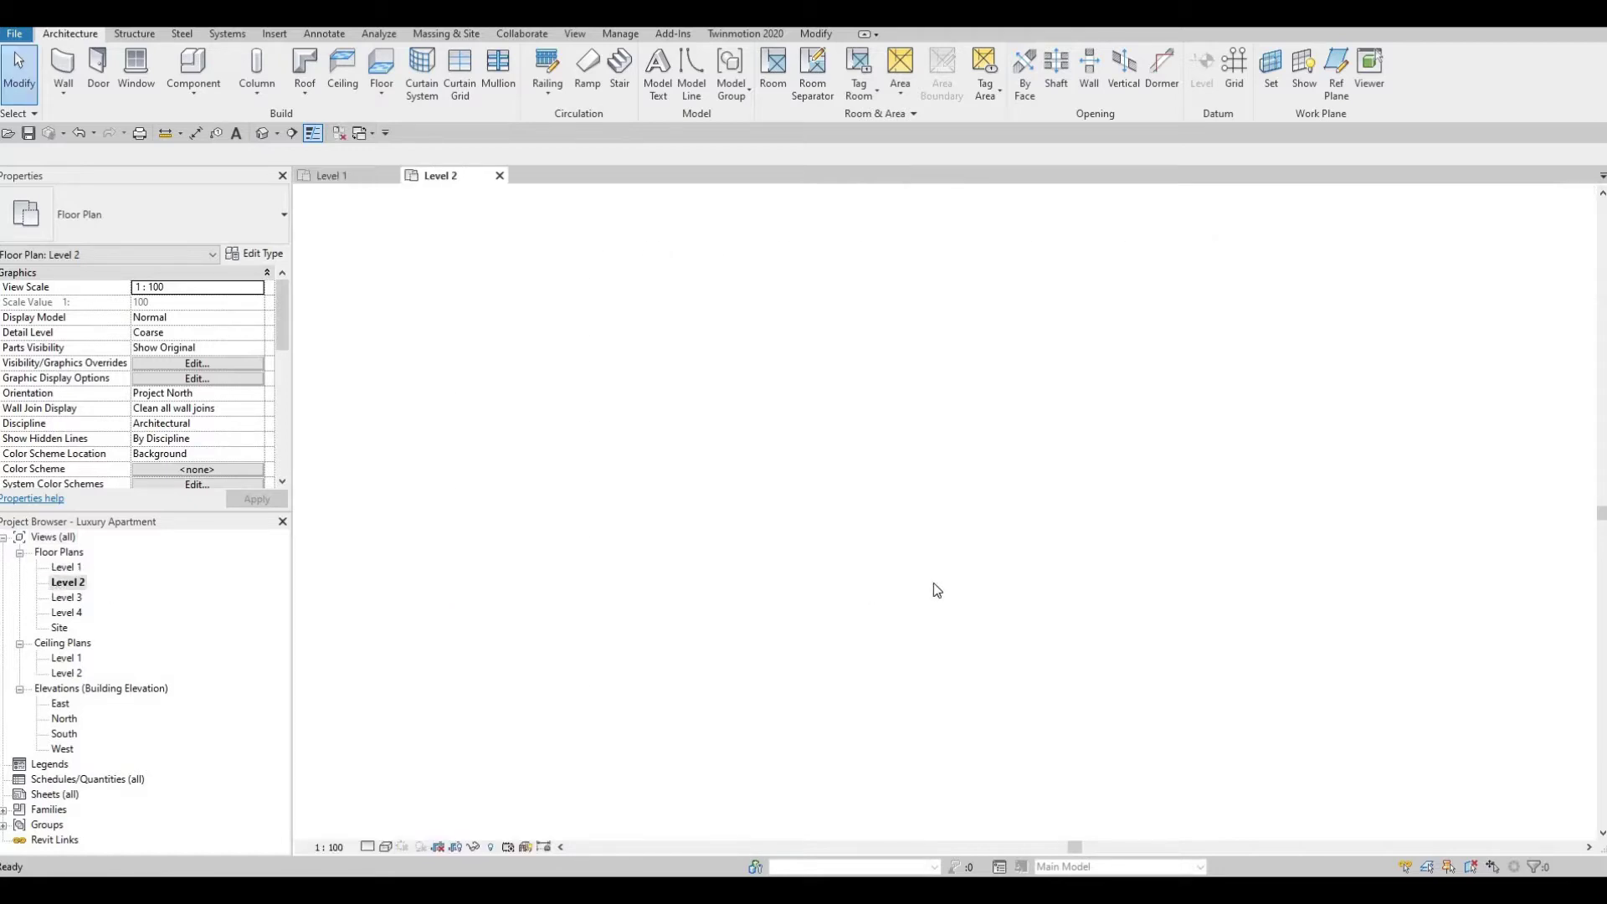
pyautogui.scroll(2, 1004, 578)
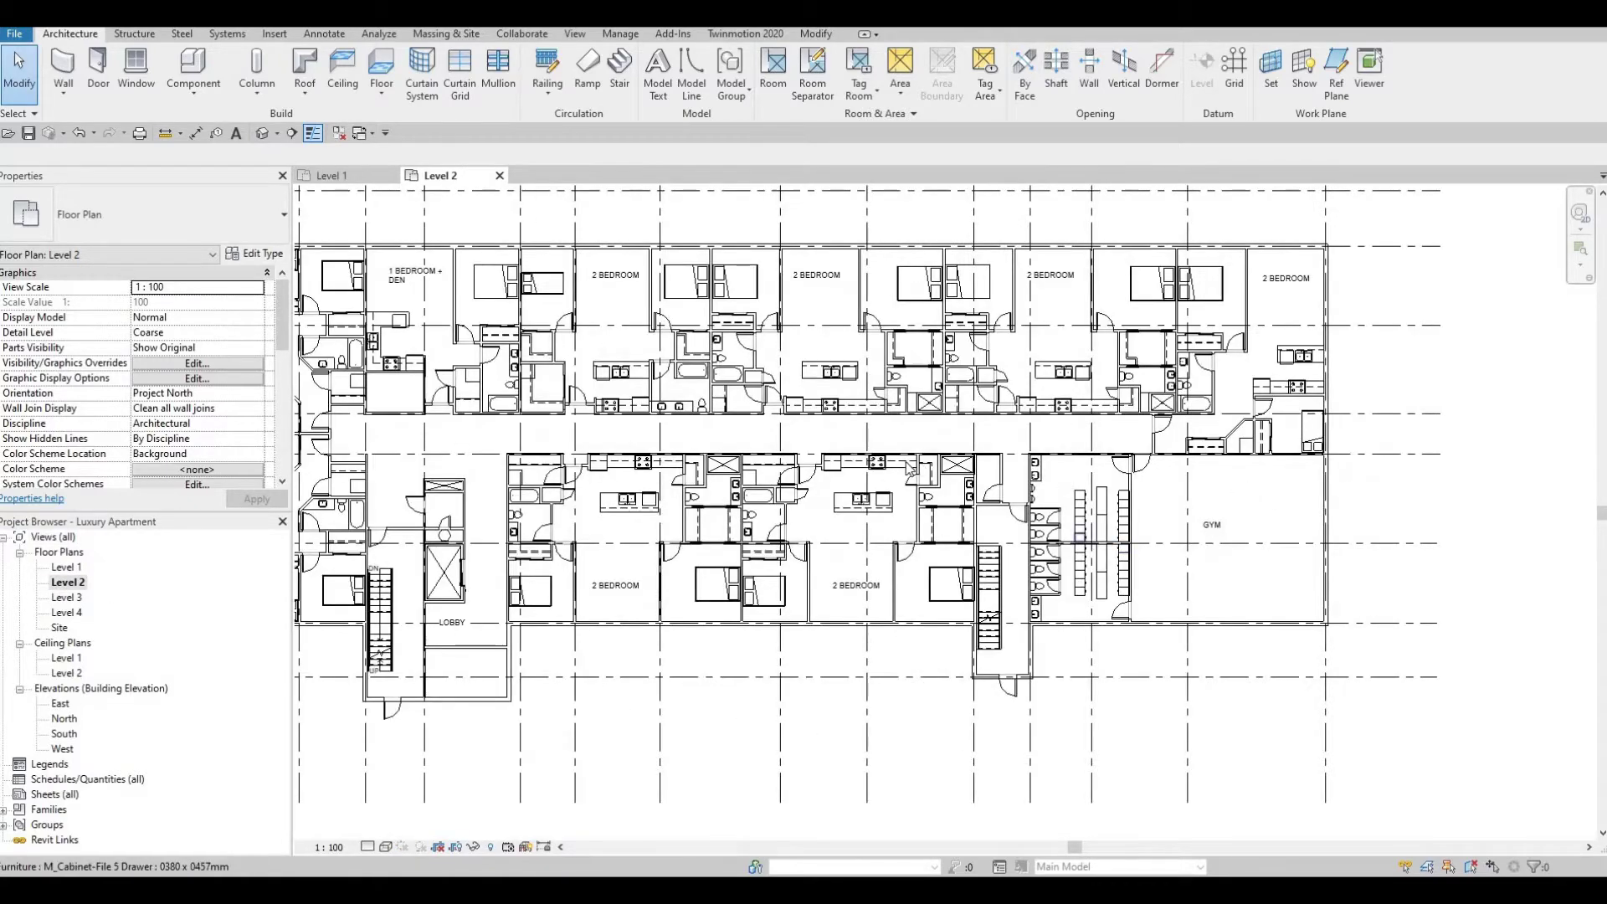
pyautogui.scroll(2, 753, 510)
pyautogui.scroll(-3, 1239, 538)
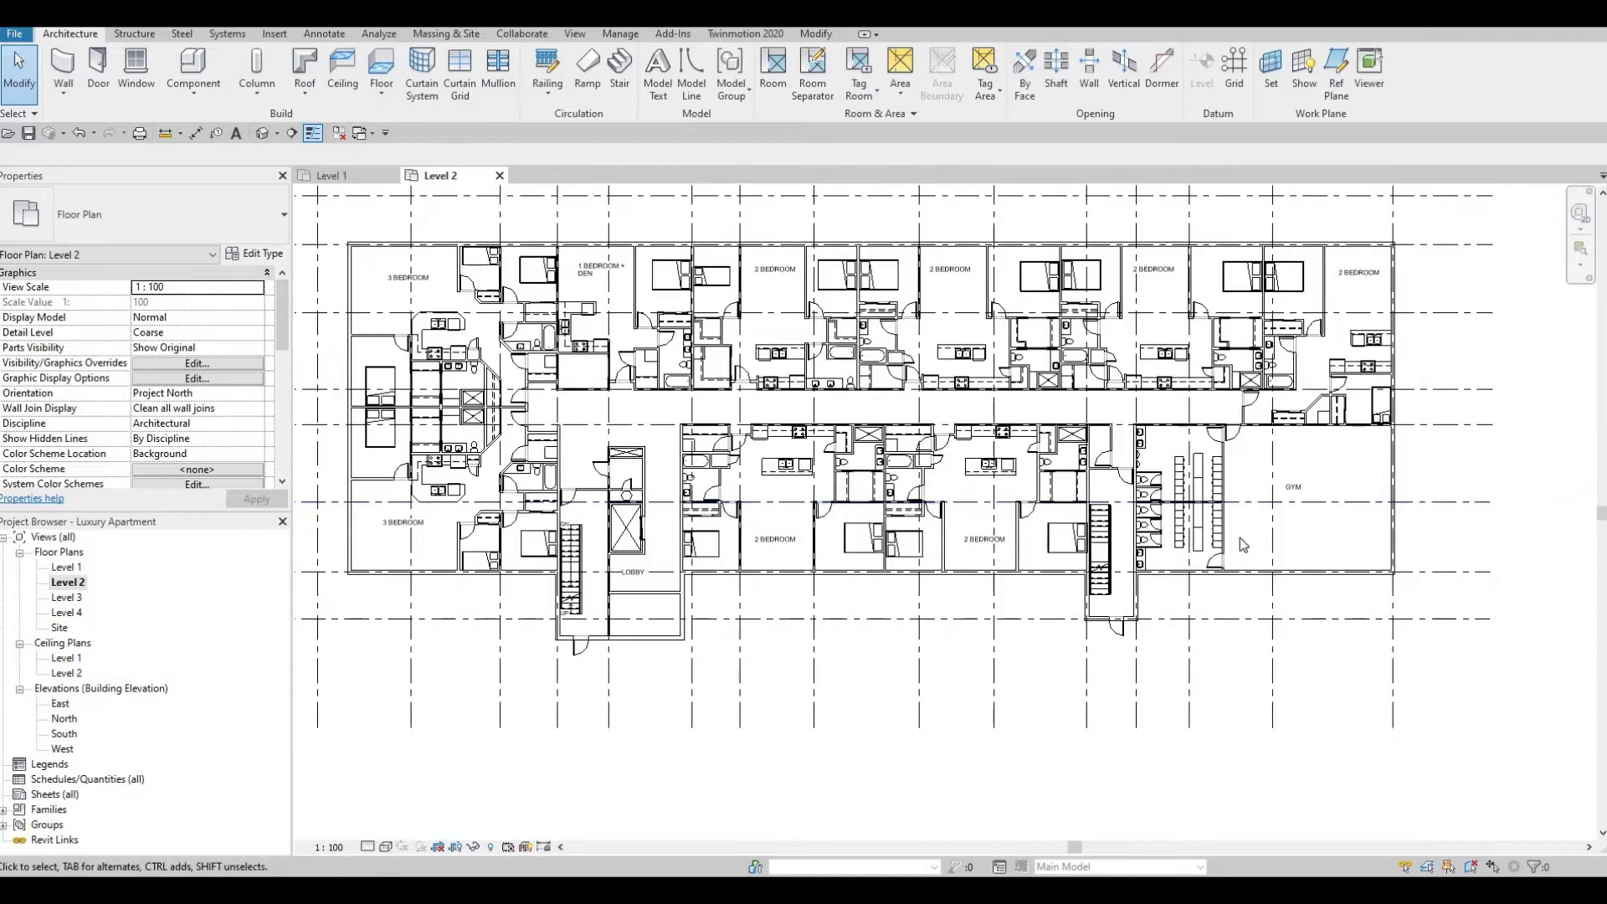
pyautogui.press('Escape')
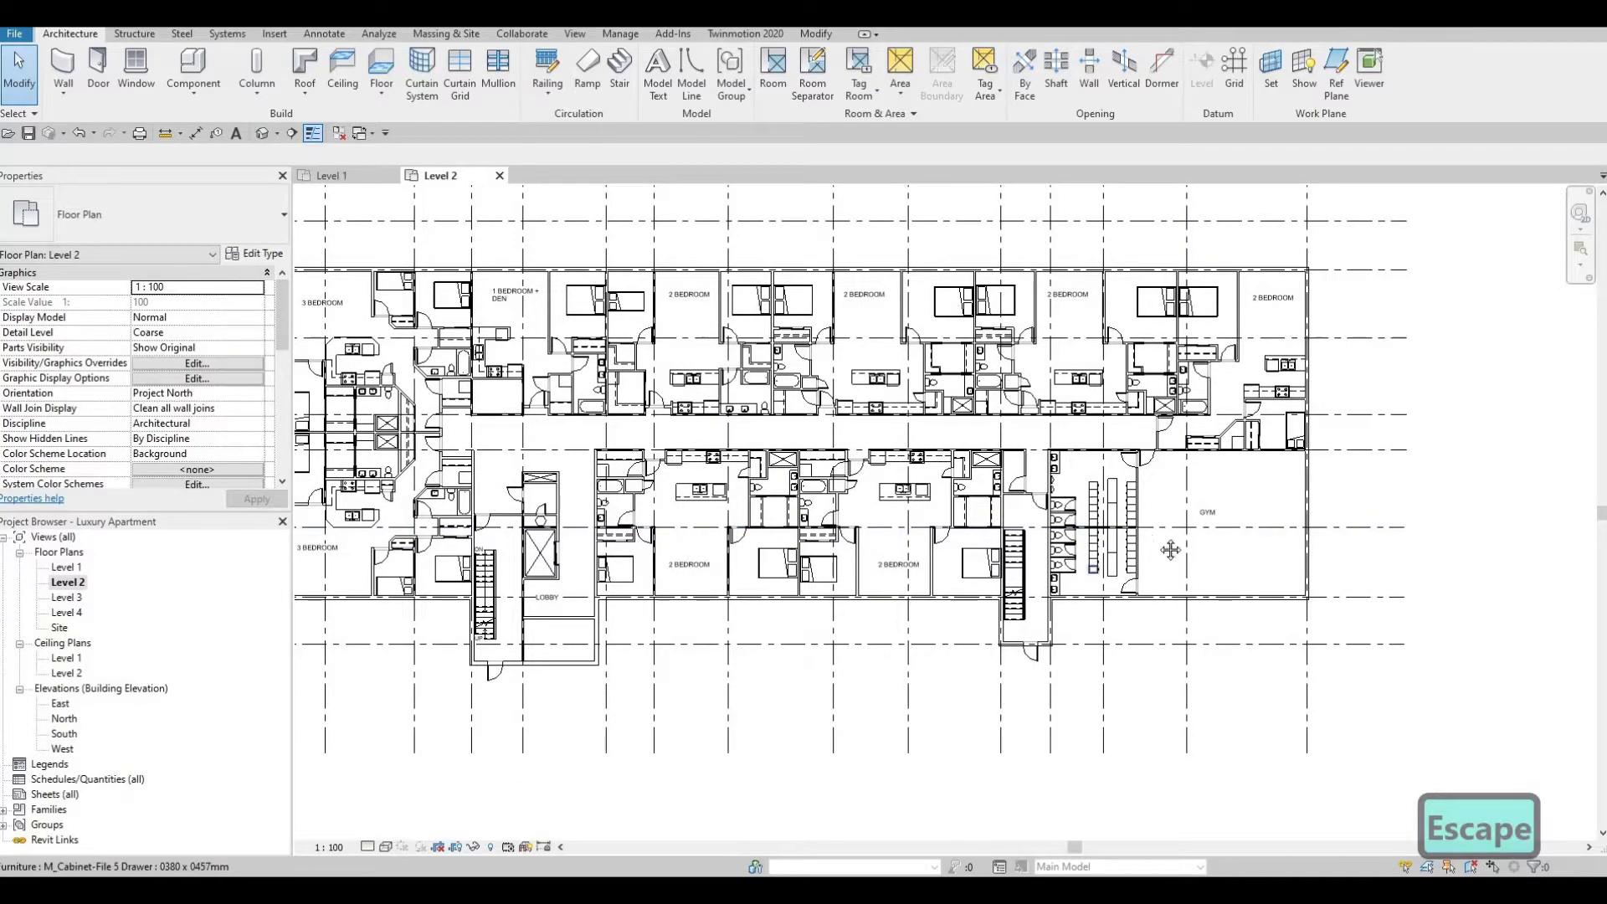
# Delete the GYM label and all washroom and locker room walls, doors, fixtures and furniture beside the gym
pyautogui.moveTo(1226, 508); pyautogui.dragTo(1233, 529, button='middle')
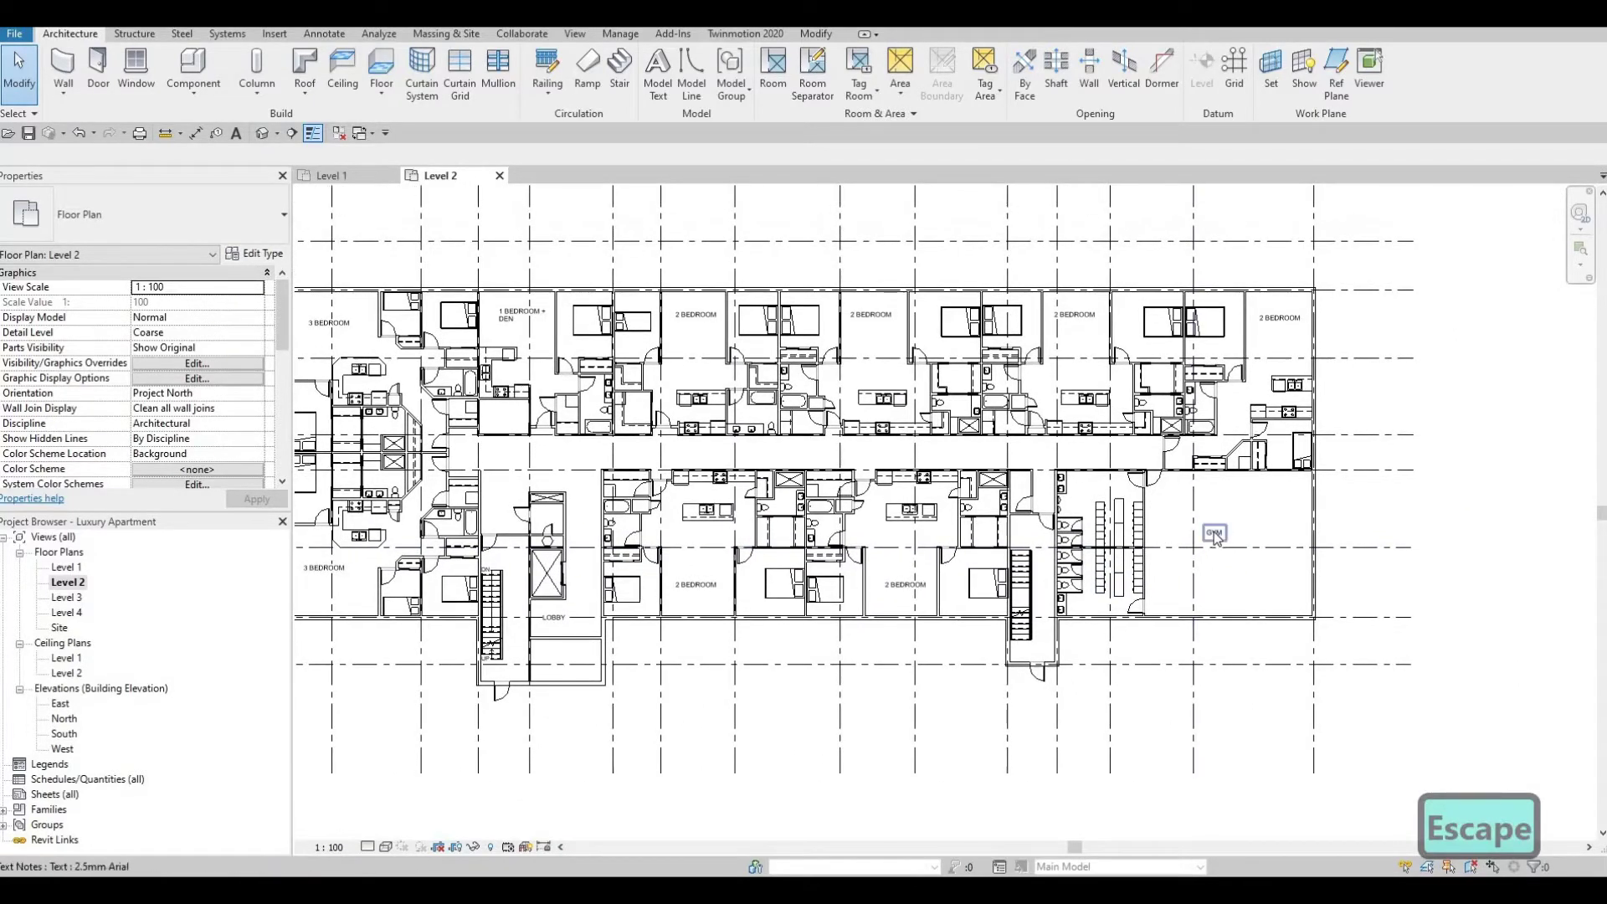
pyautogui.click(1215, 538)
pyautogui.press('Delete')
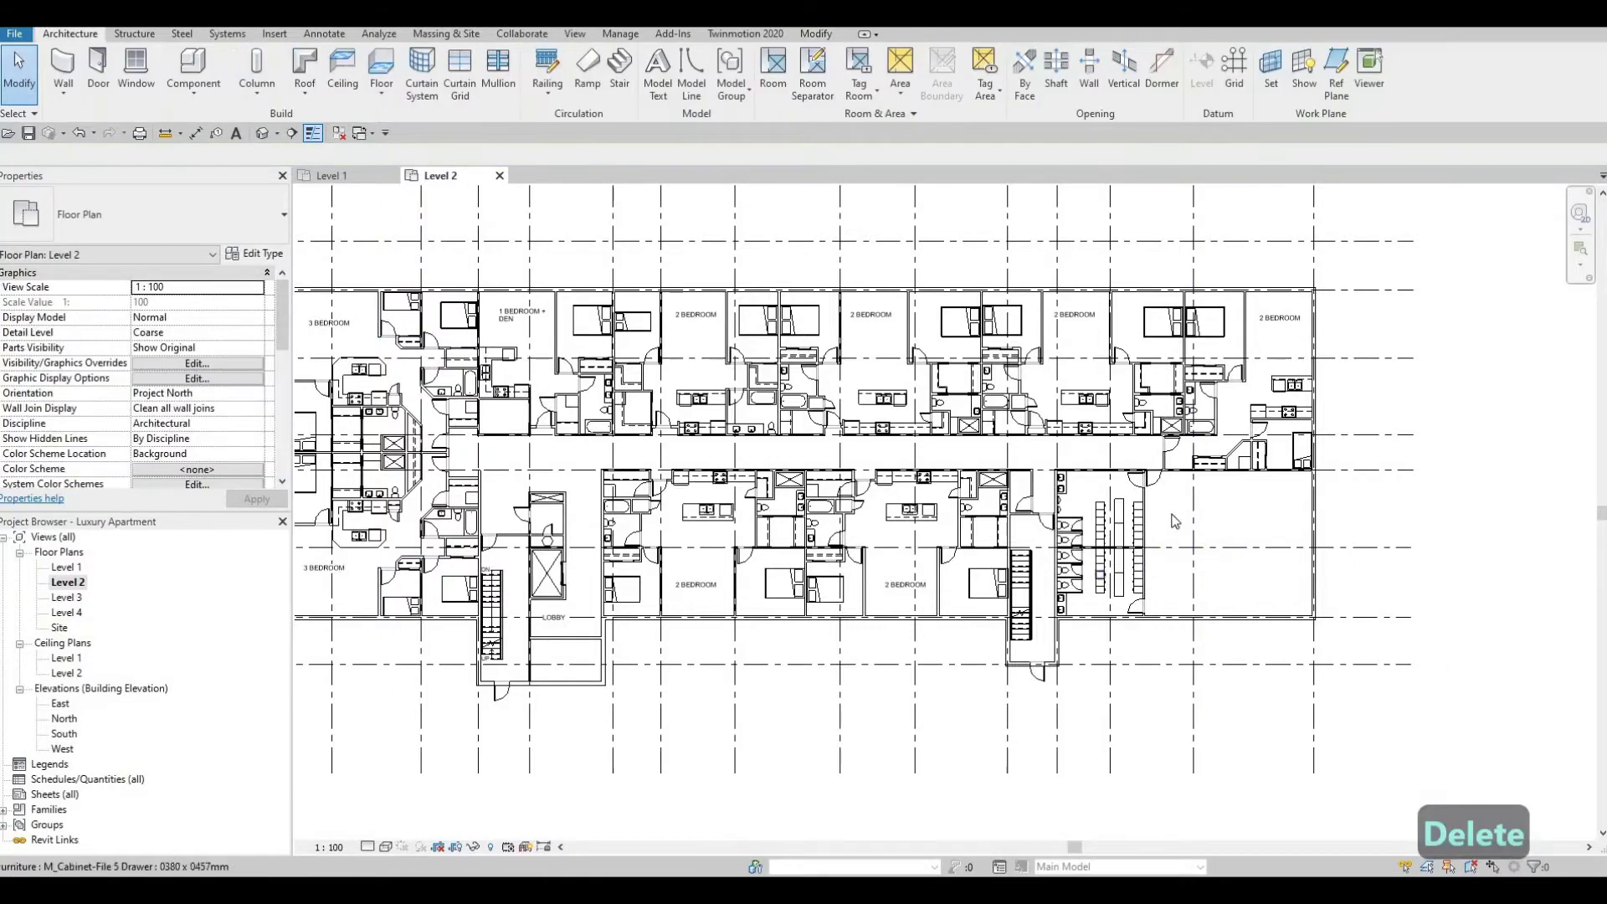
pyautogui.scroll(5, 1059, 395)
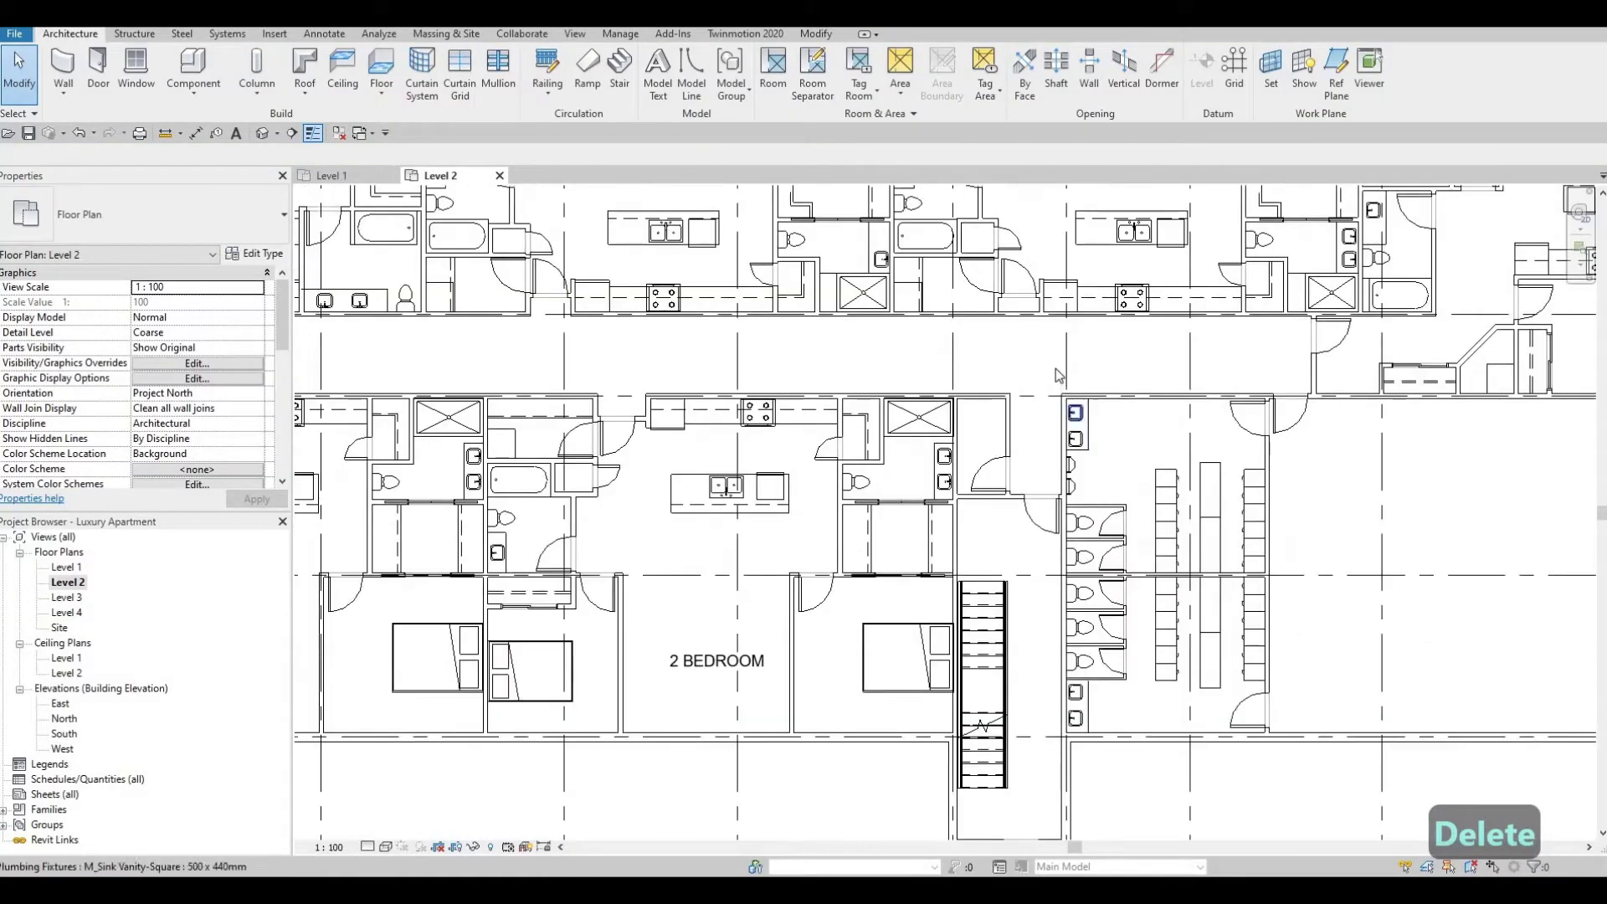
pyautogui.moveTo(1055, 369); pyautogui.dragTo(1272, 729)
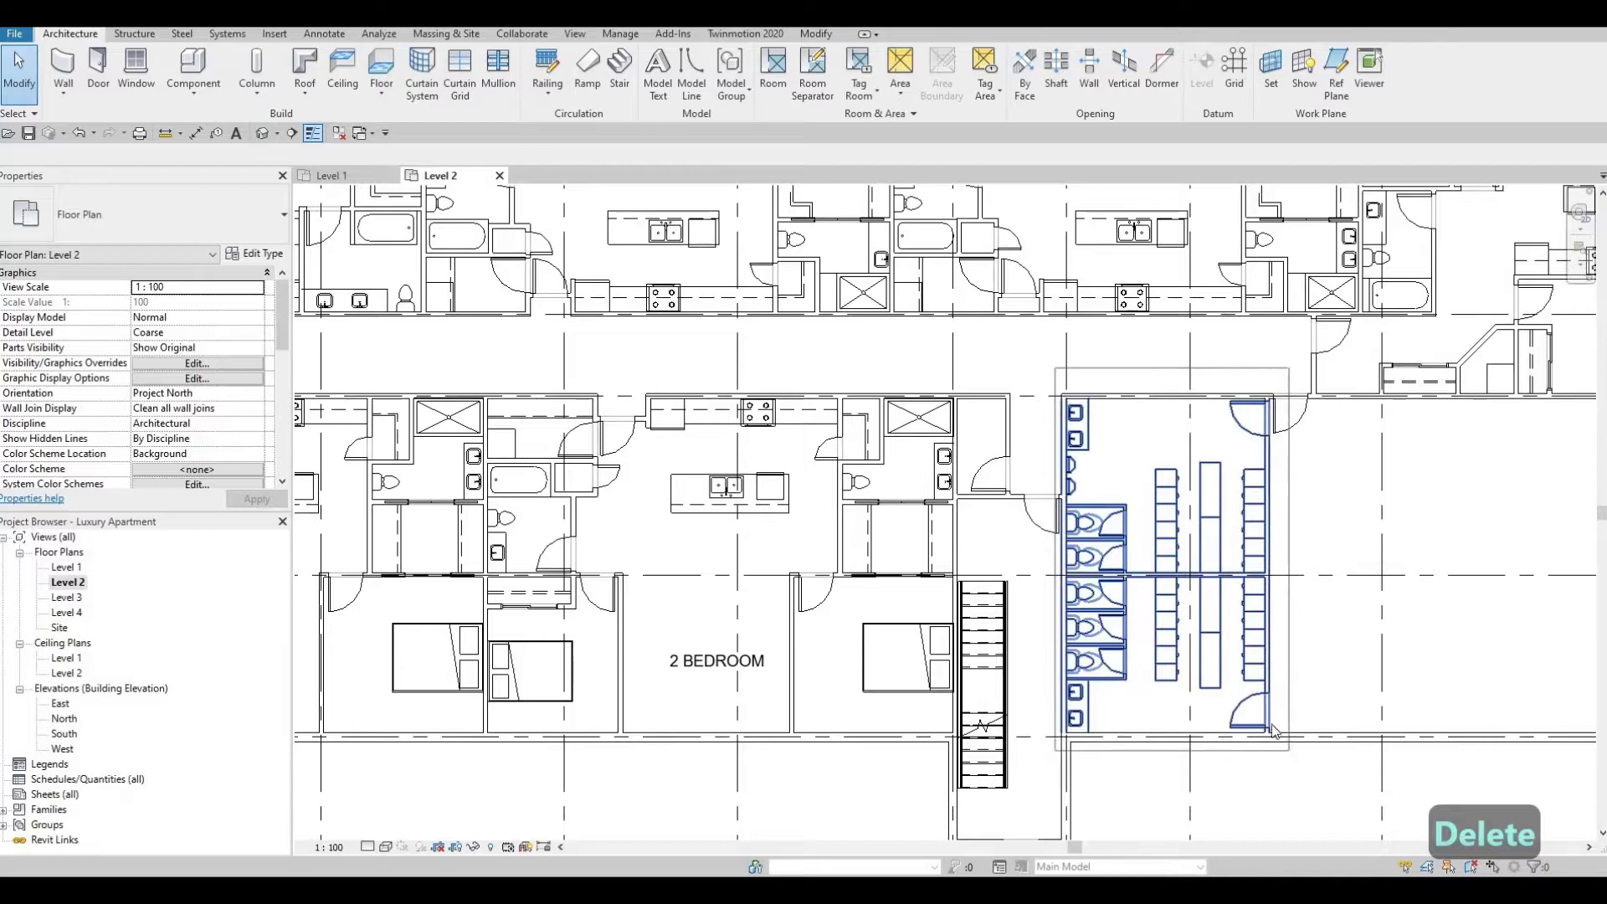
pyautogui.press('Delete')
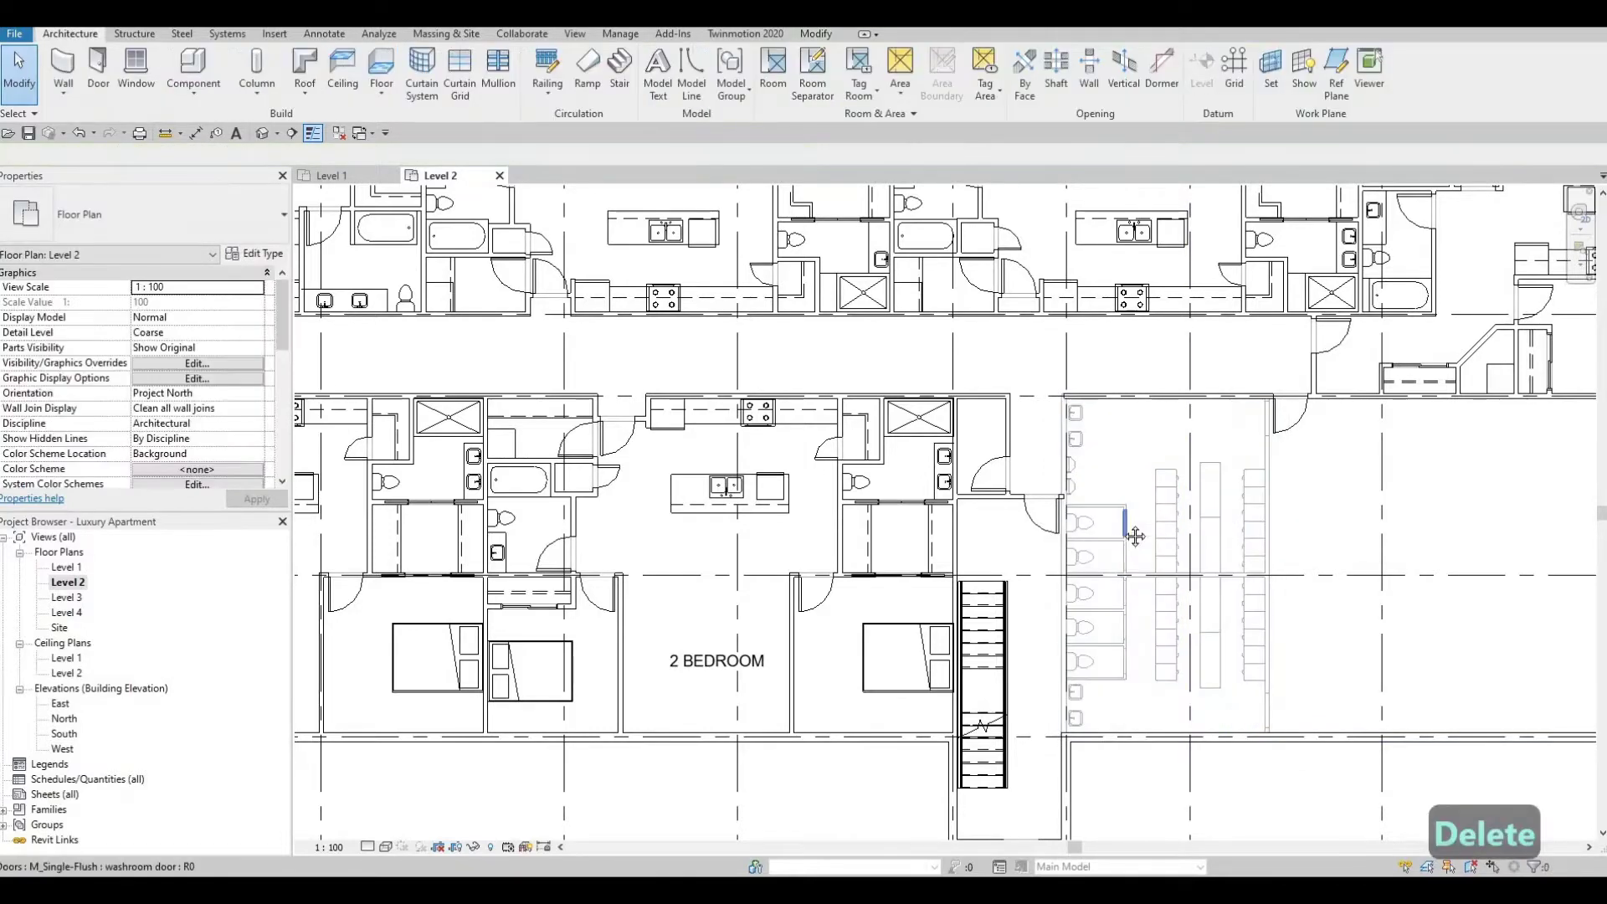
# Set the Level 2 view's underlay base level to None and apply it
pyautogui.scroll(-5, 1135, 536)
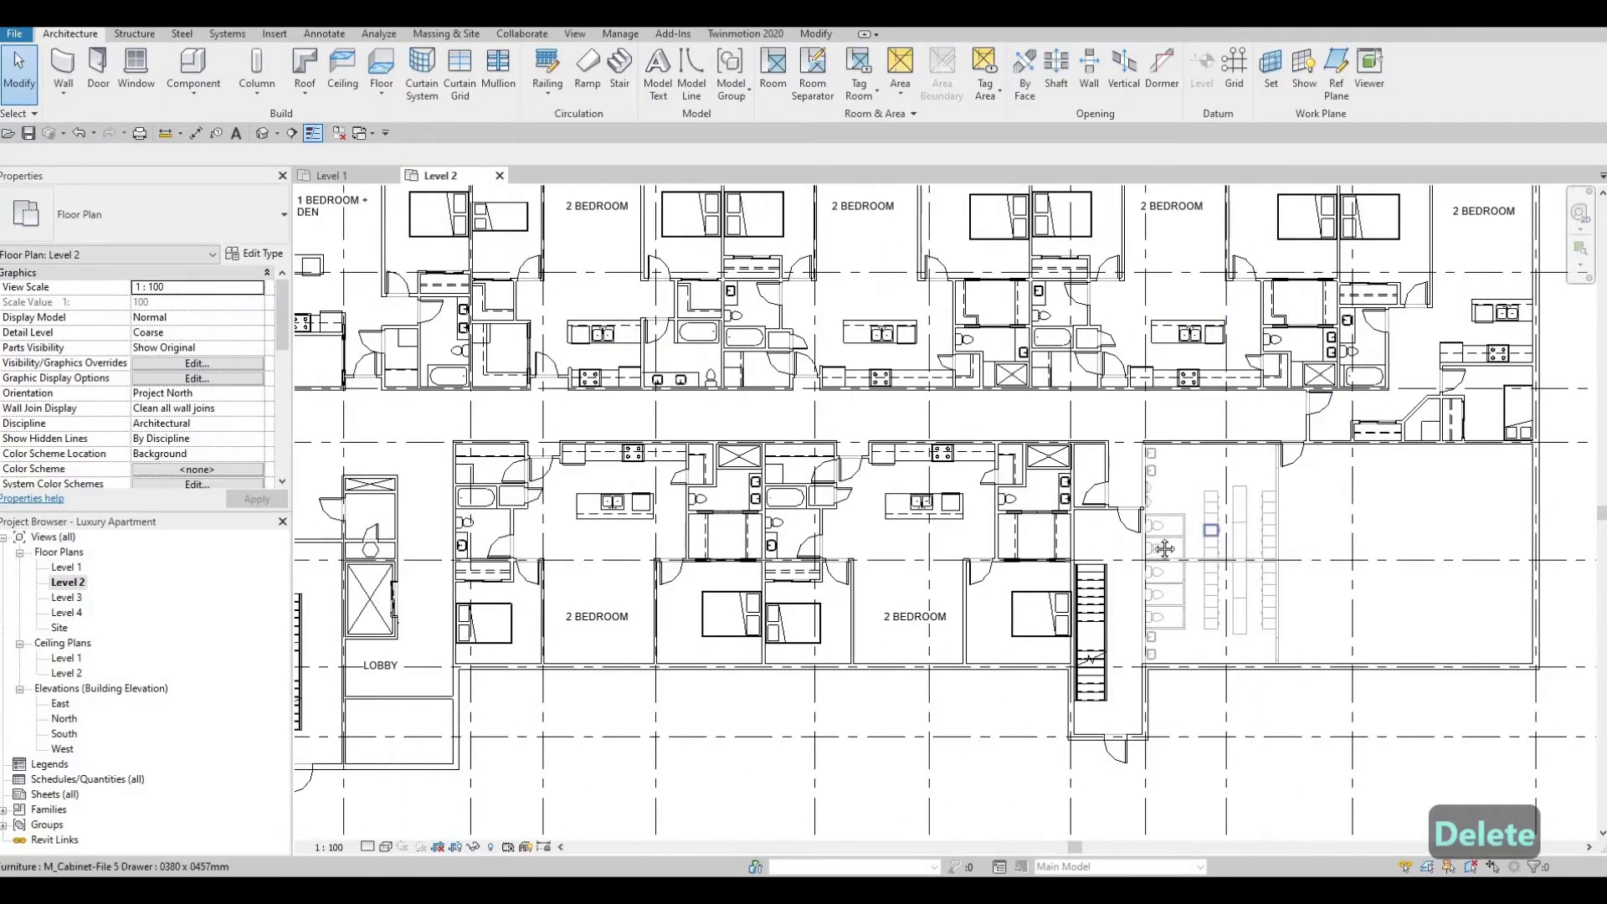
pyautogui.scroll(-4, 1056, 563)
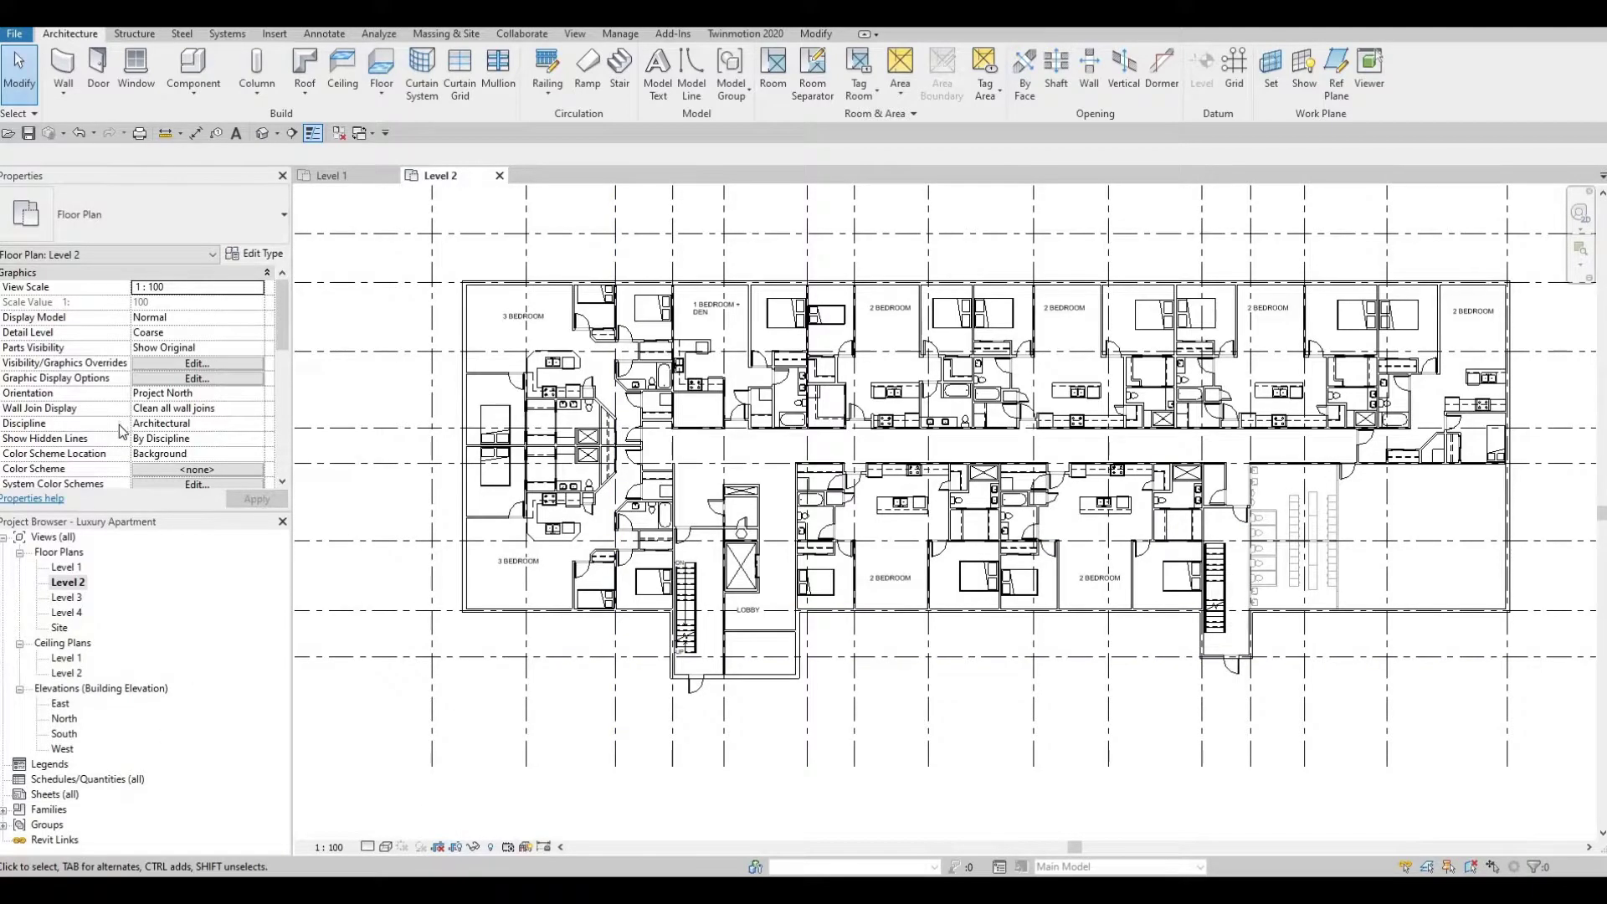
pyautogui.scroll(-5, 126, 427)
pyautogui.scroll(1, 154, 423)
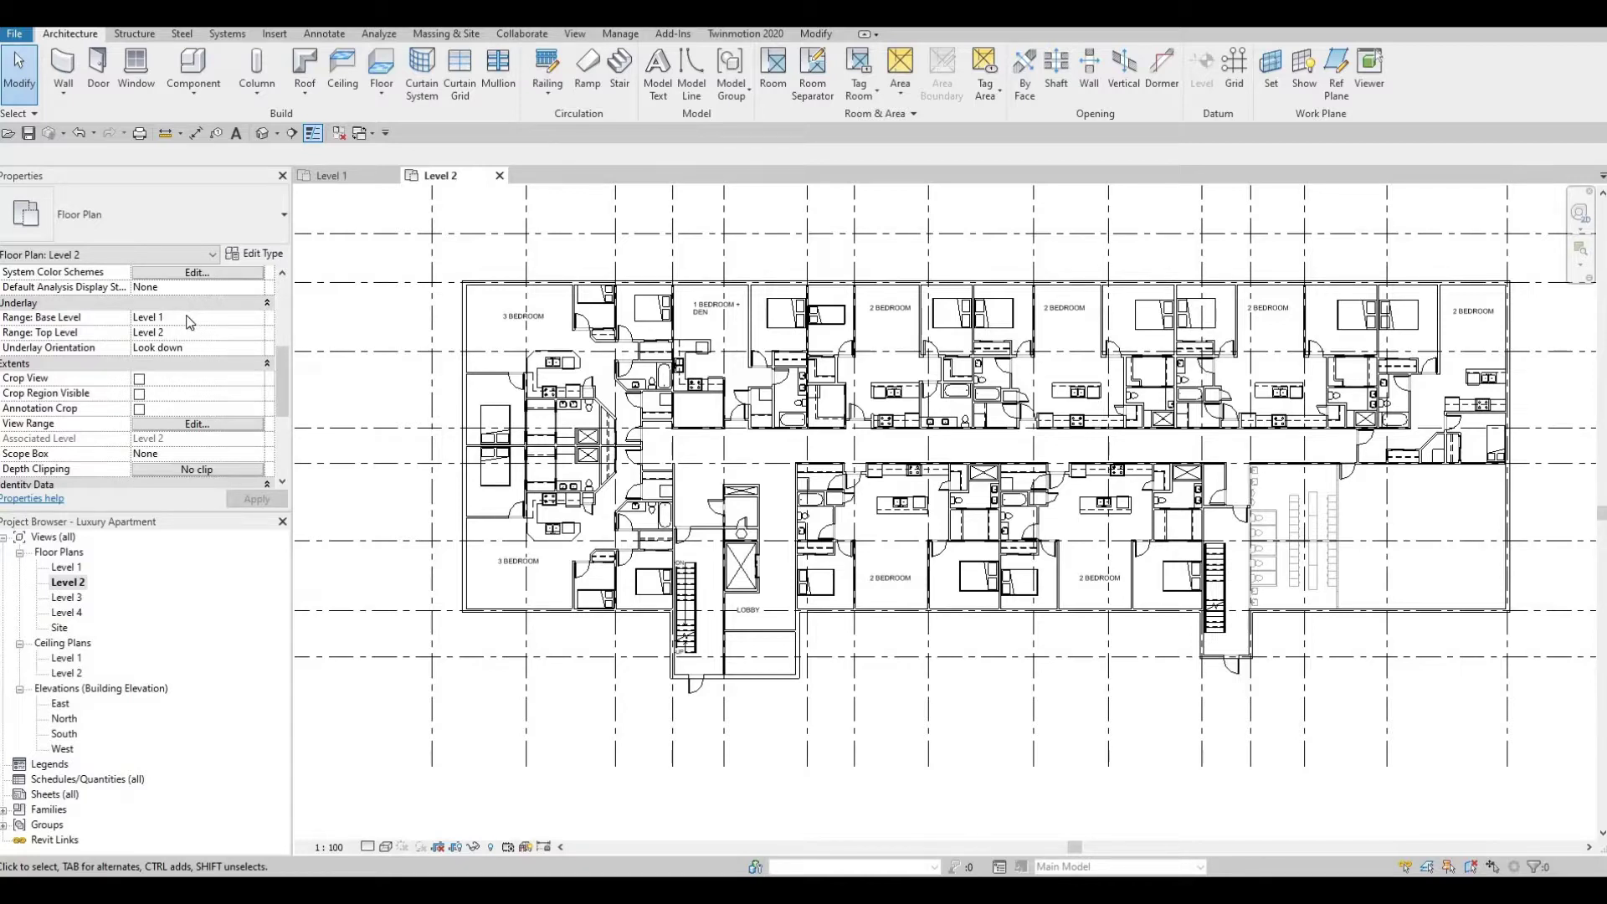
pyautogui.click(245, 322)
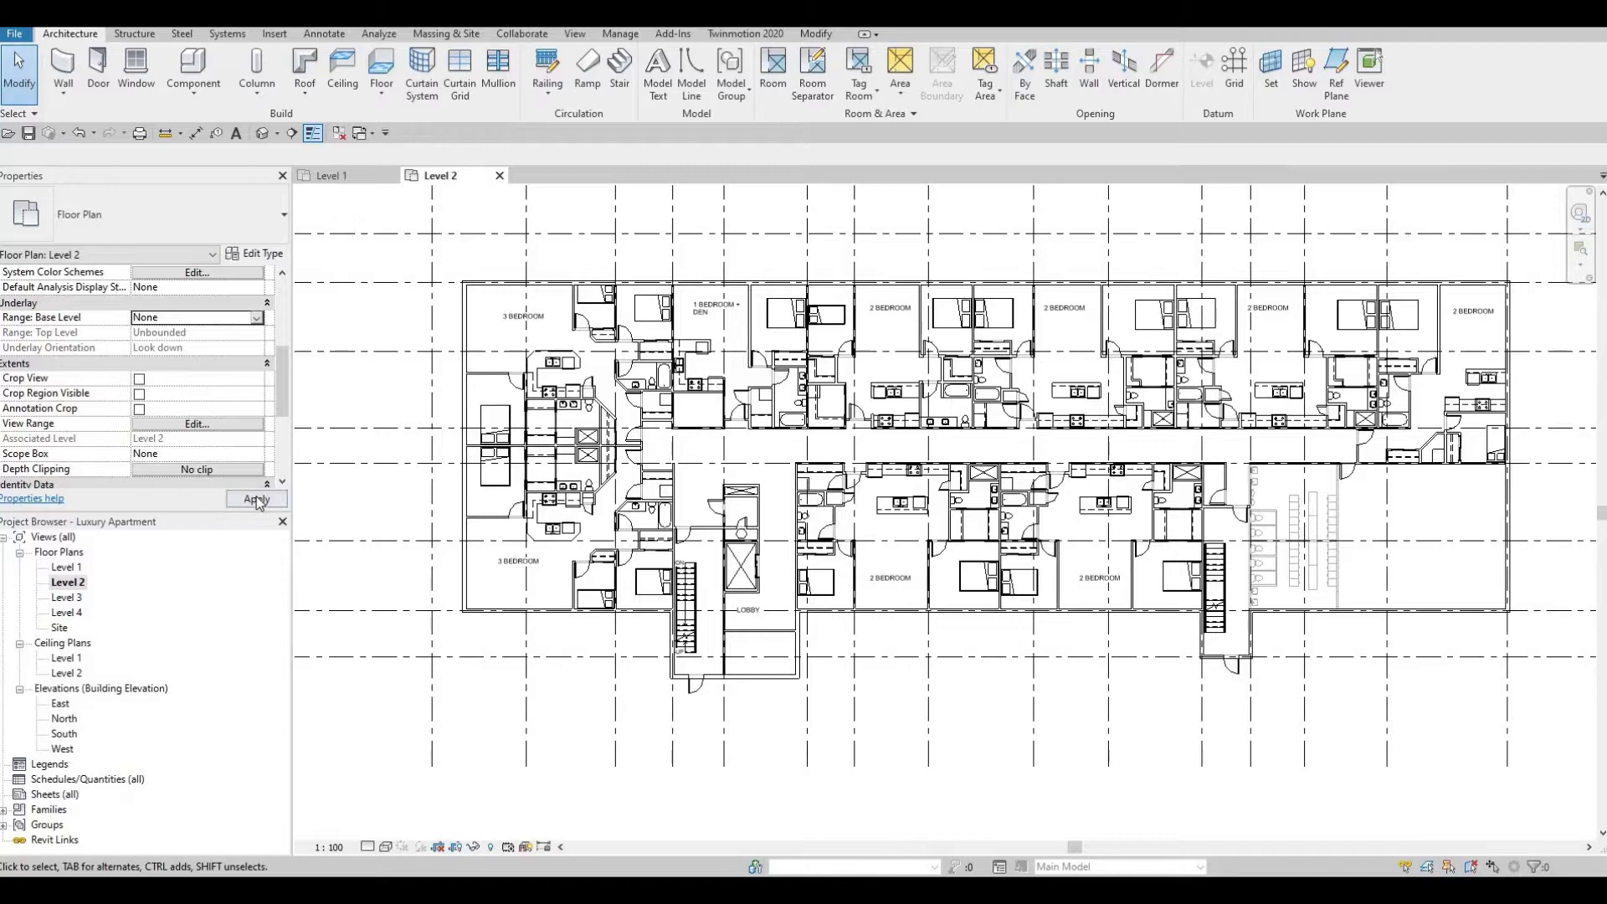
pyautogui.click(256, 500)
# Draw an INTERIOR WALL 1 partition beside the gym-side stairwell, from the corridor wall's end straight to the exterior wall
pyautogui.scroll(4, 1244, 519)
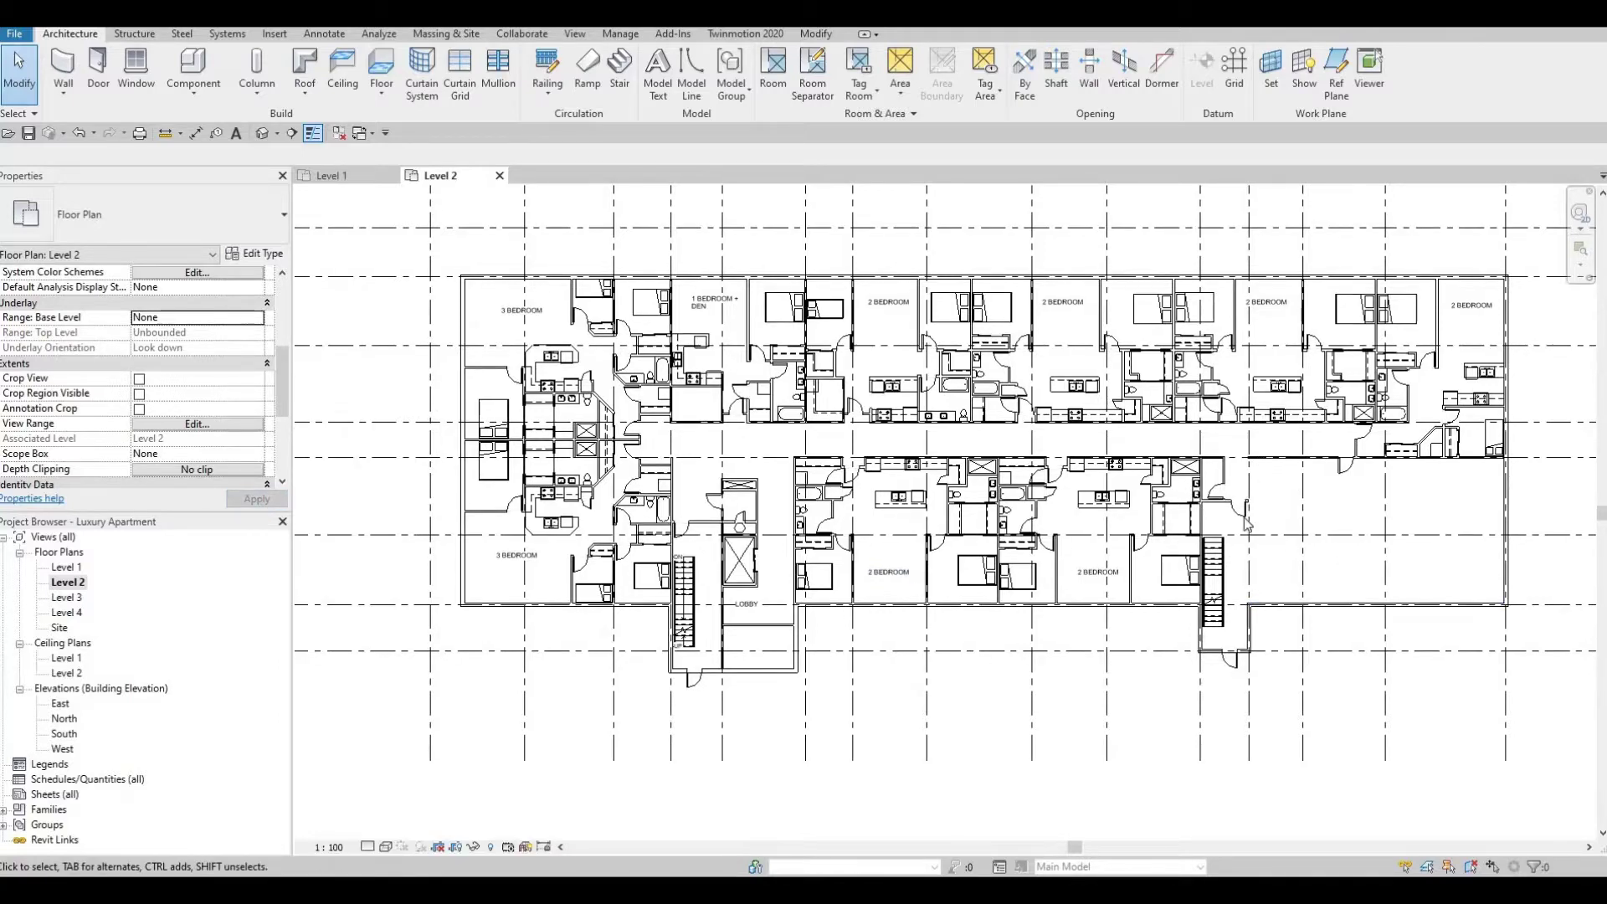
pyautogui.moveTo(1242, 512); pyautogui.dragTo(1058, 506, button='middle')
pyautogui.scroll(2, 1176, 507)
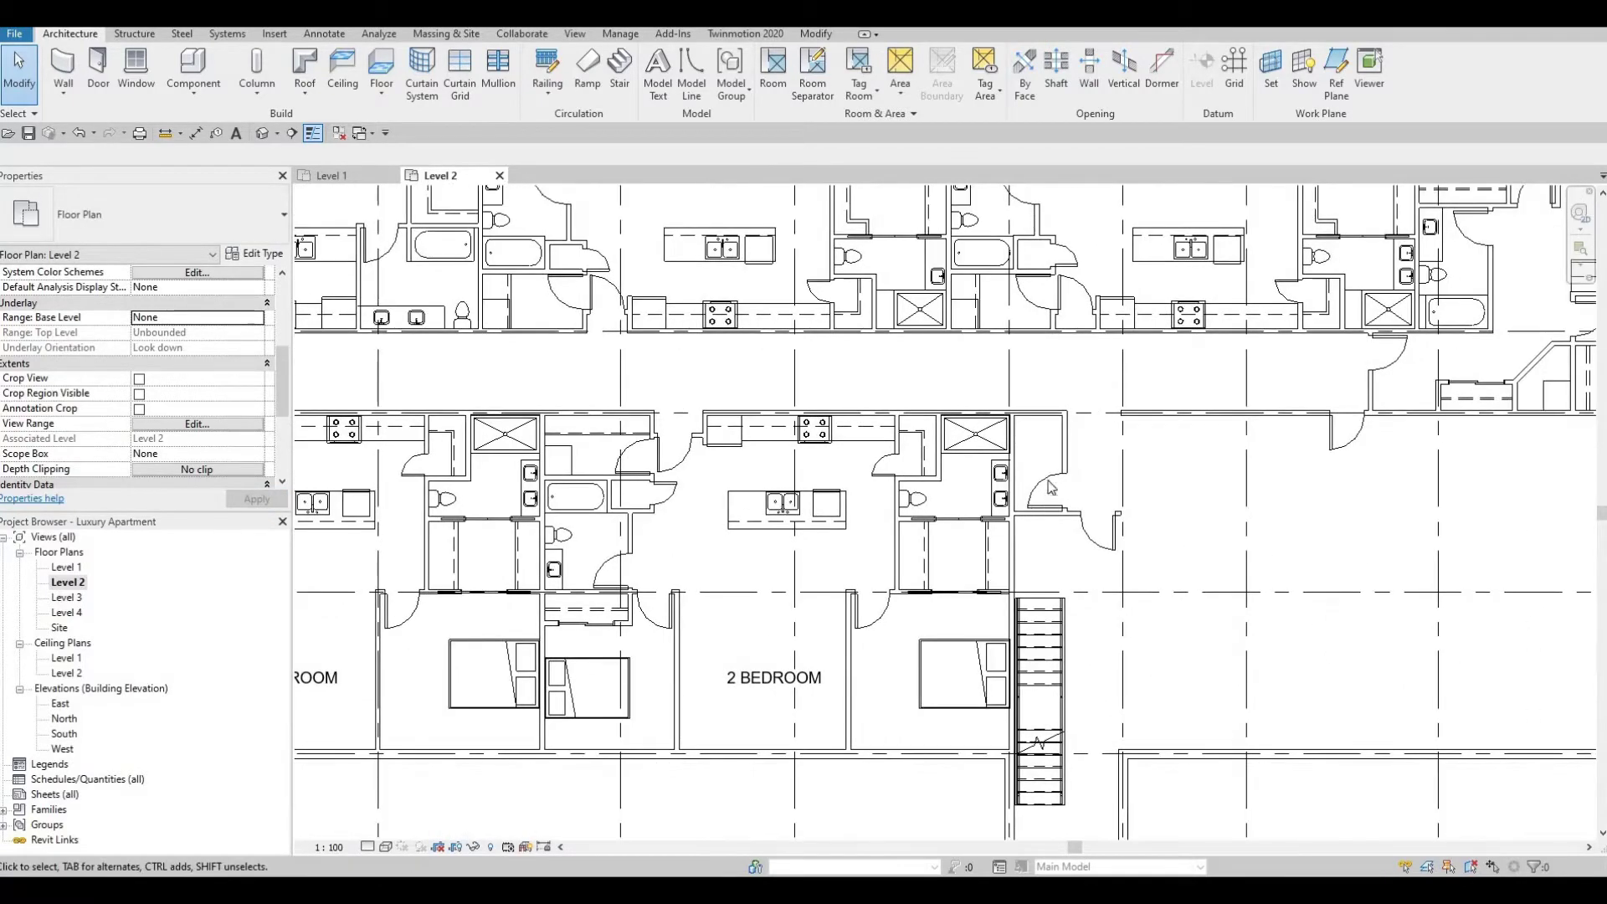
pyautogui.moveTo(1147, 419); pyautogui.dragTo(1088, 425, button='middle')
pyautogui.click(1088, 424)
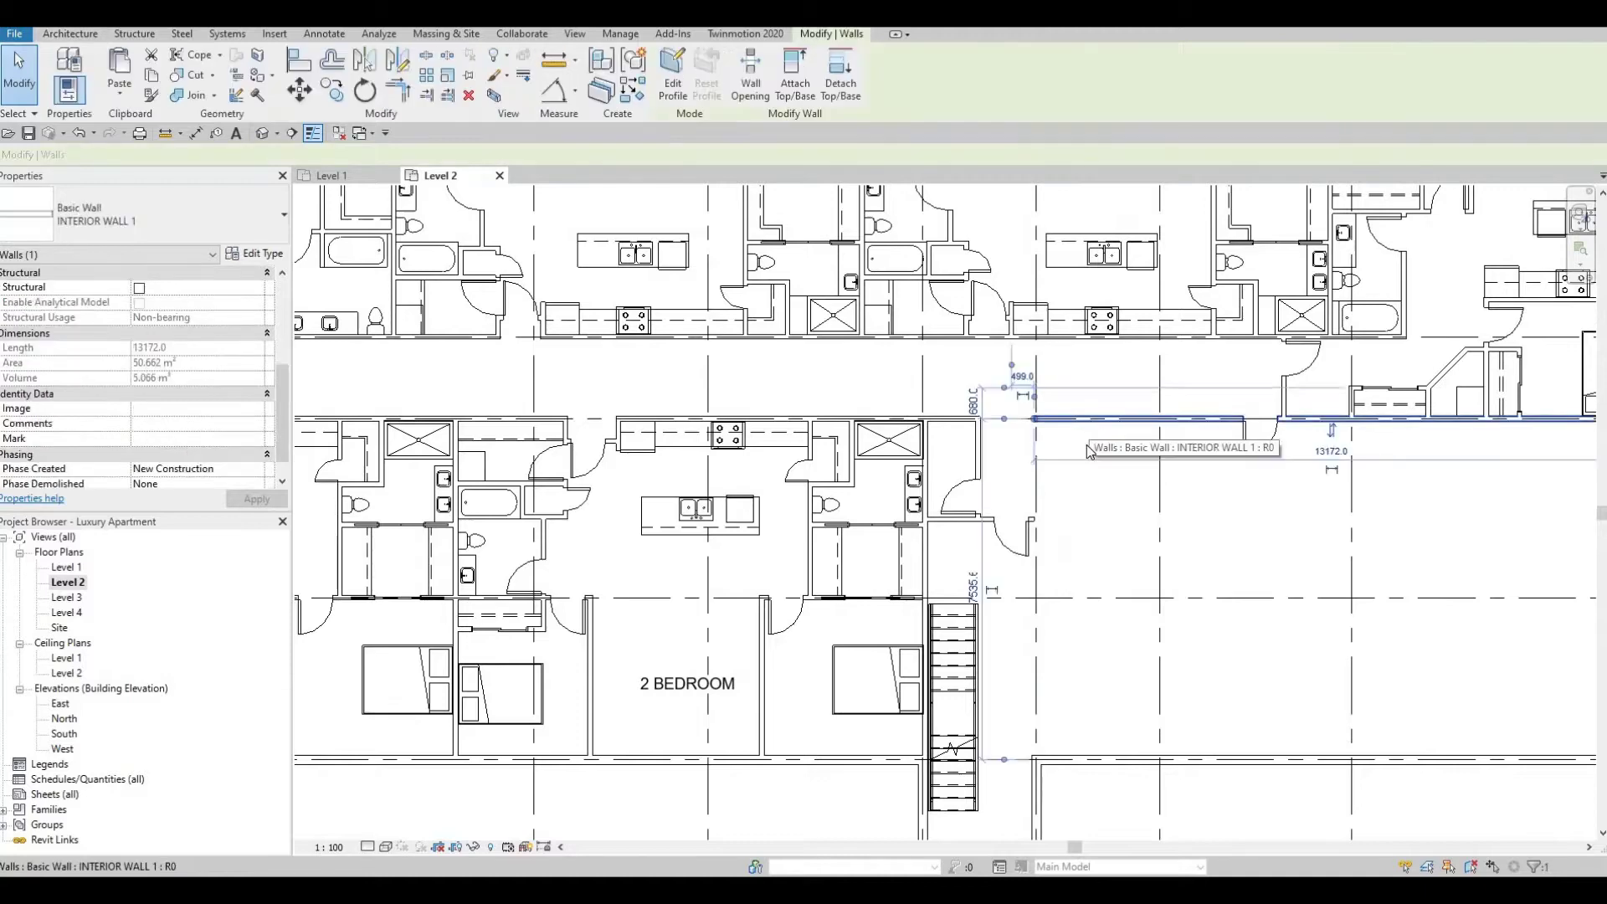
pyautogui.press('w')
pyautogui.press('a')
pyautogui.scroll(2, 1040, 458)
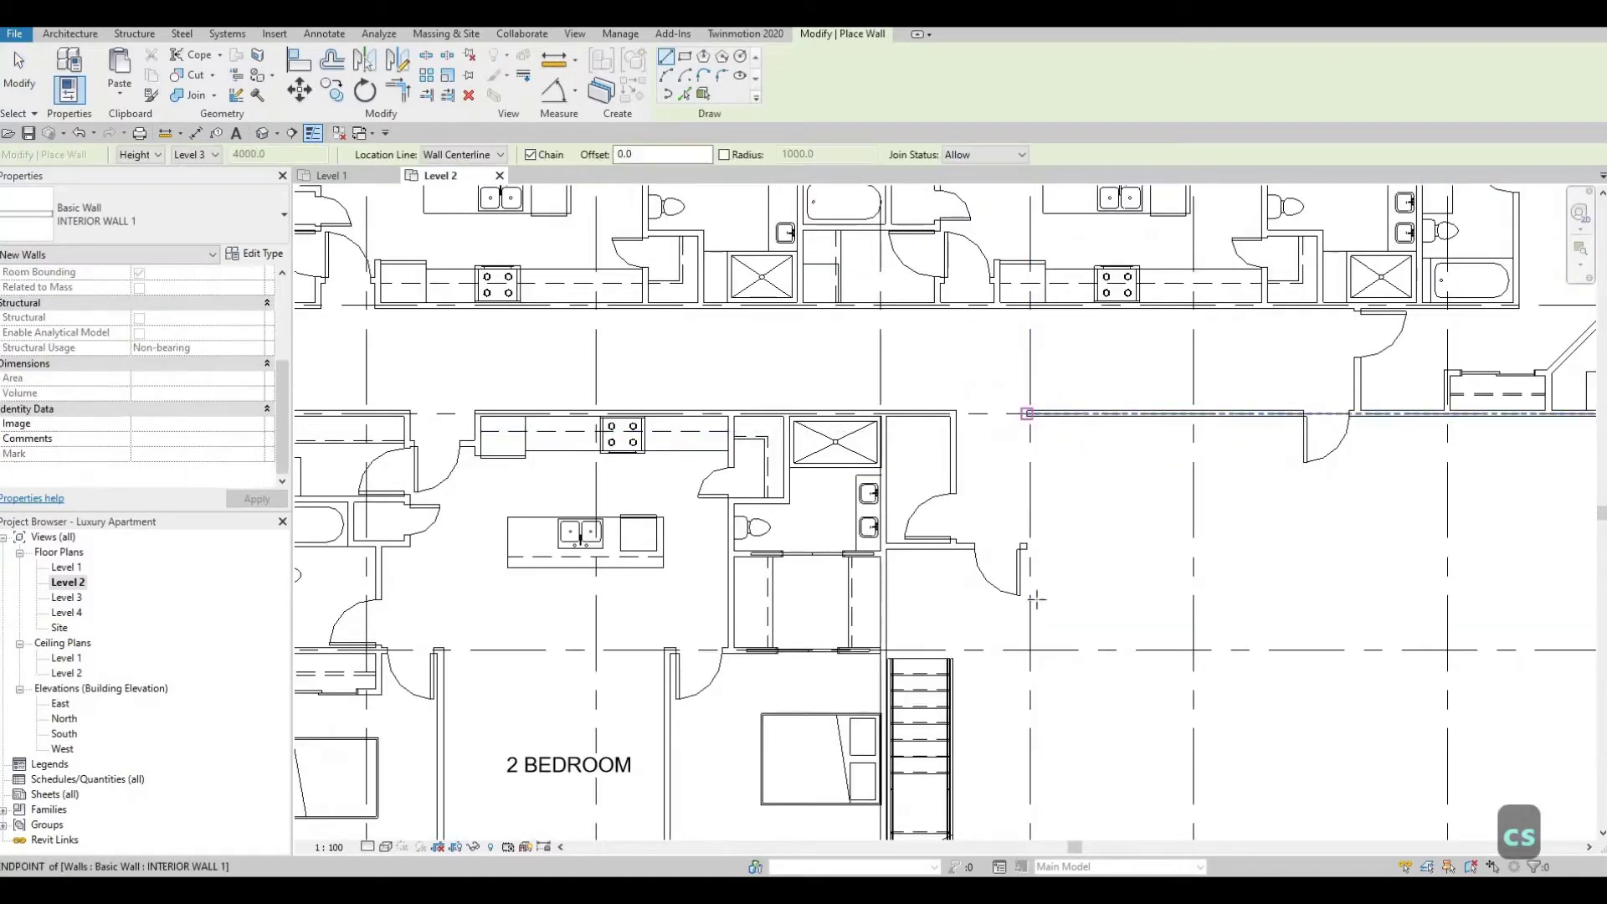
pyautogui.click(1030, 414)
pyautogui.moveTo(1043, 620); pyautogui.dragTo(1040, 399, button='middle')
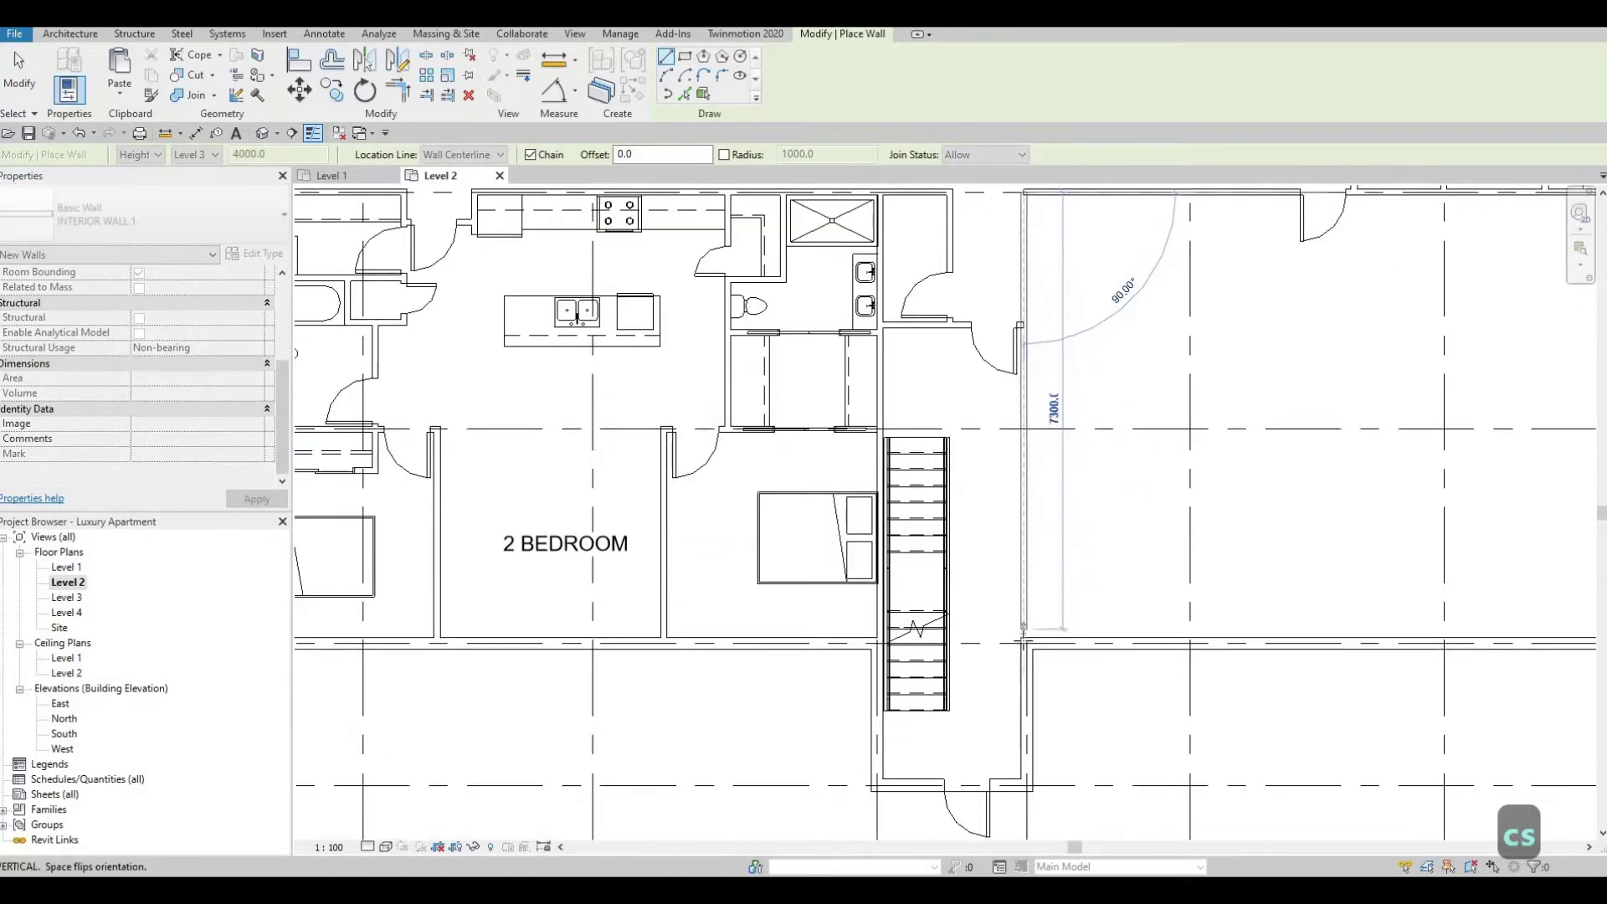
pyautogui.click(1023, 641)
pyautogui.press('Escape')
pyautogui.press('Escape')
# Delete the exterior exit door at the end of the stairwell next to the former gym
pyautogui.scroll(-4, 1172, 502)
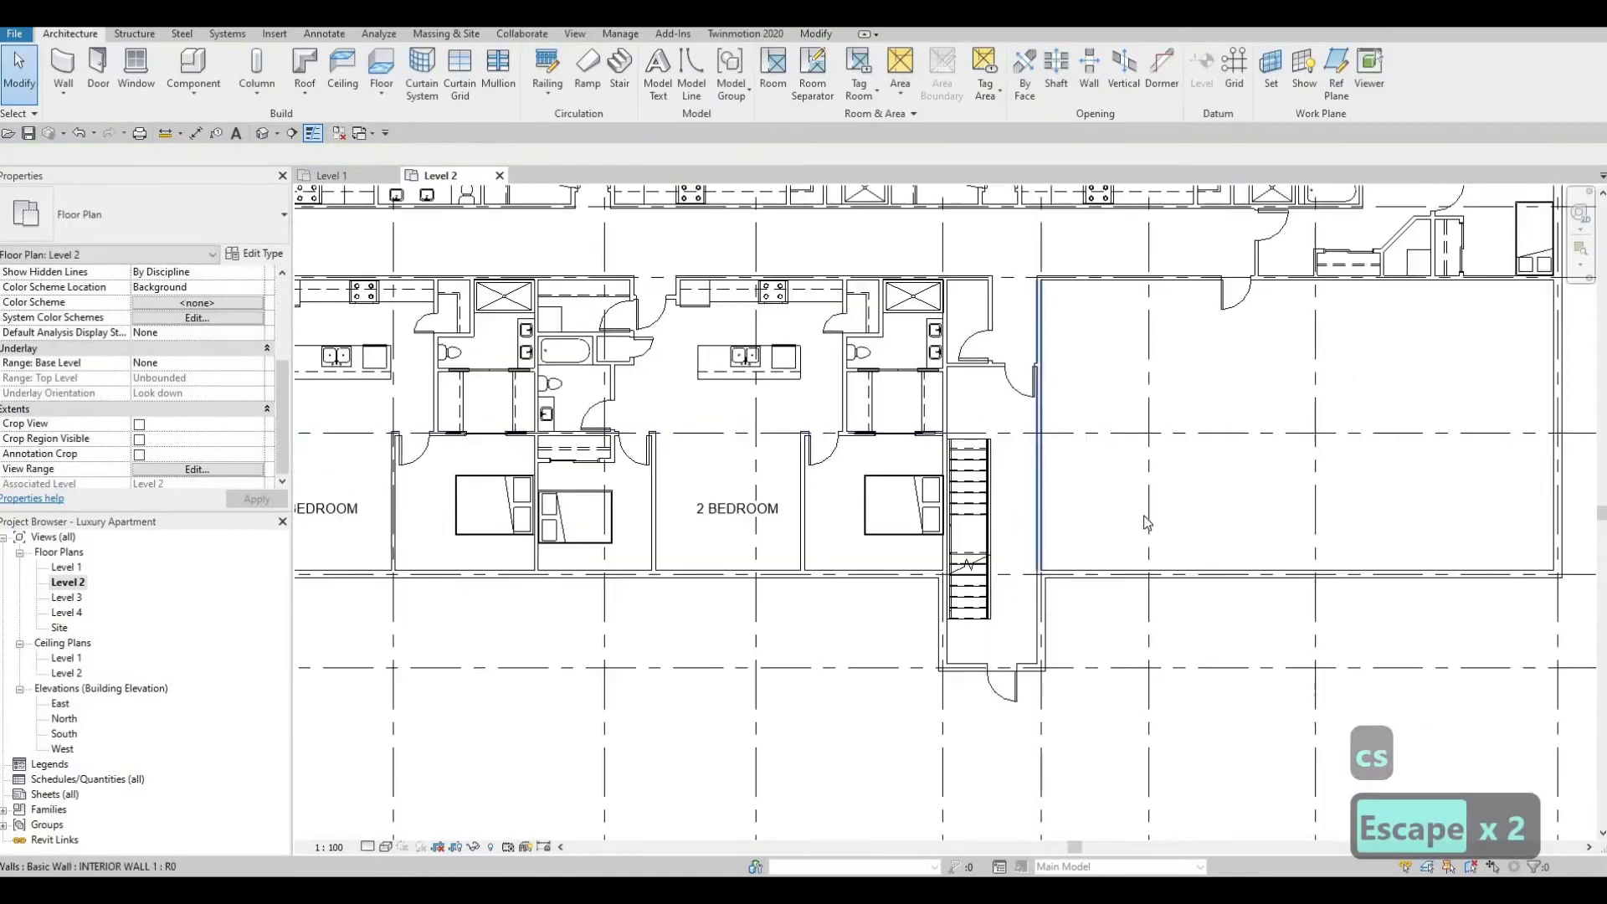
pyautogui.moveTo(1111, 570); pyautogui.dragTo(1171, 586, button='middle')
pyautogui.moveTo(1306, 535); pyautogui.dragTo(1473, 567, button='middle')
pyautogui.moveTo(1252, 676); pyautogui.dragTo(1184, 664, button='middle')
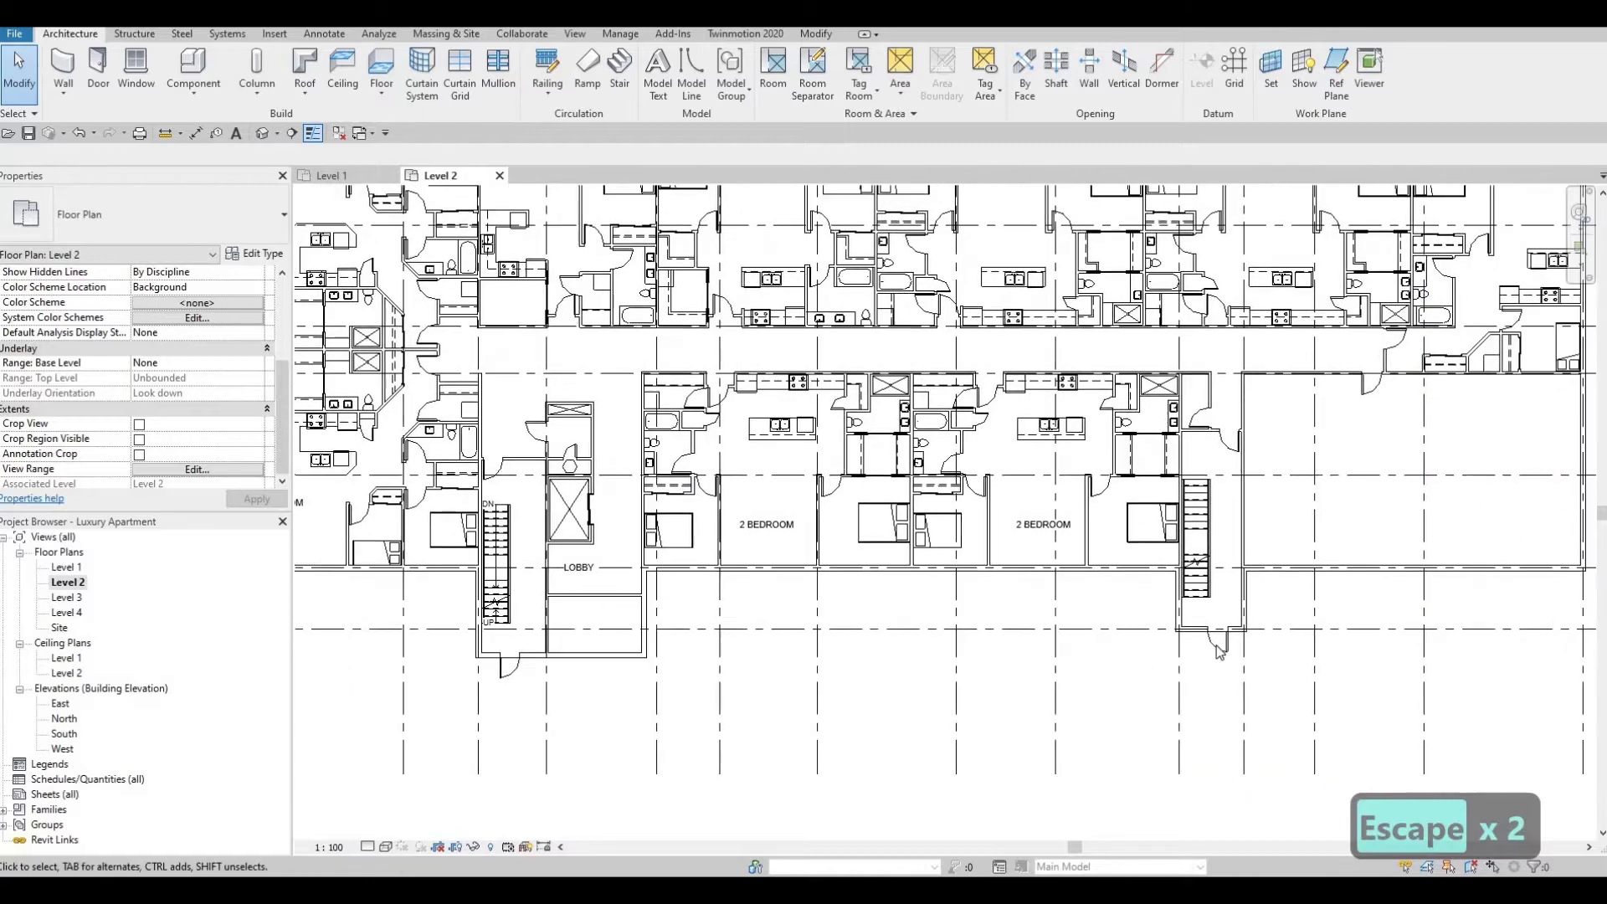
pyautogui.scroll(3, 1185, 663)
pyautogui.click(1211, 629)
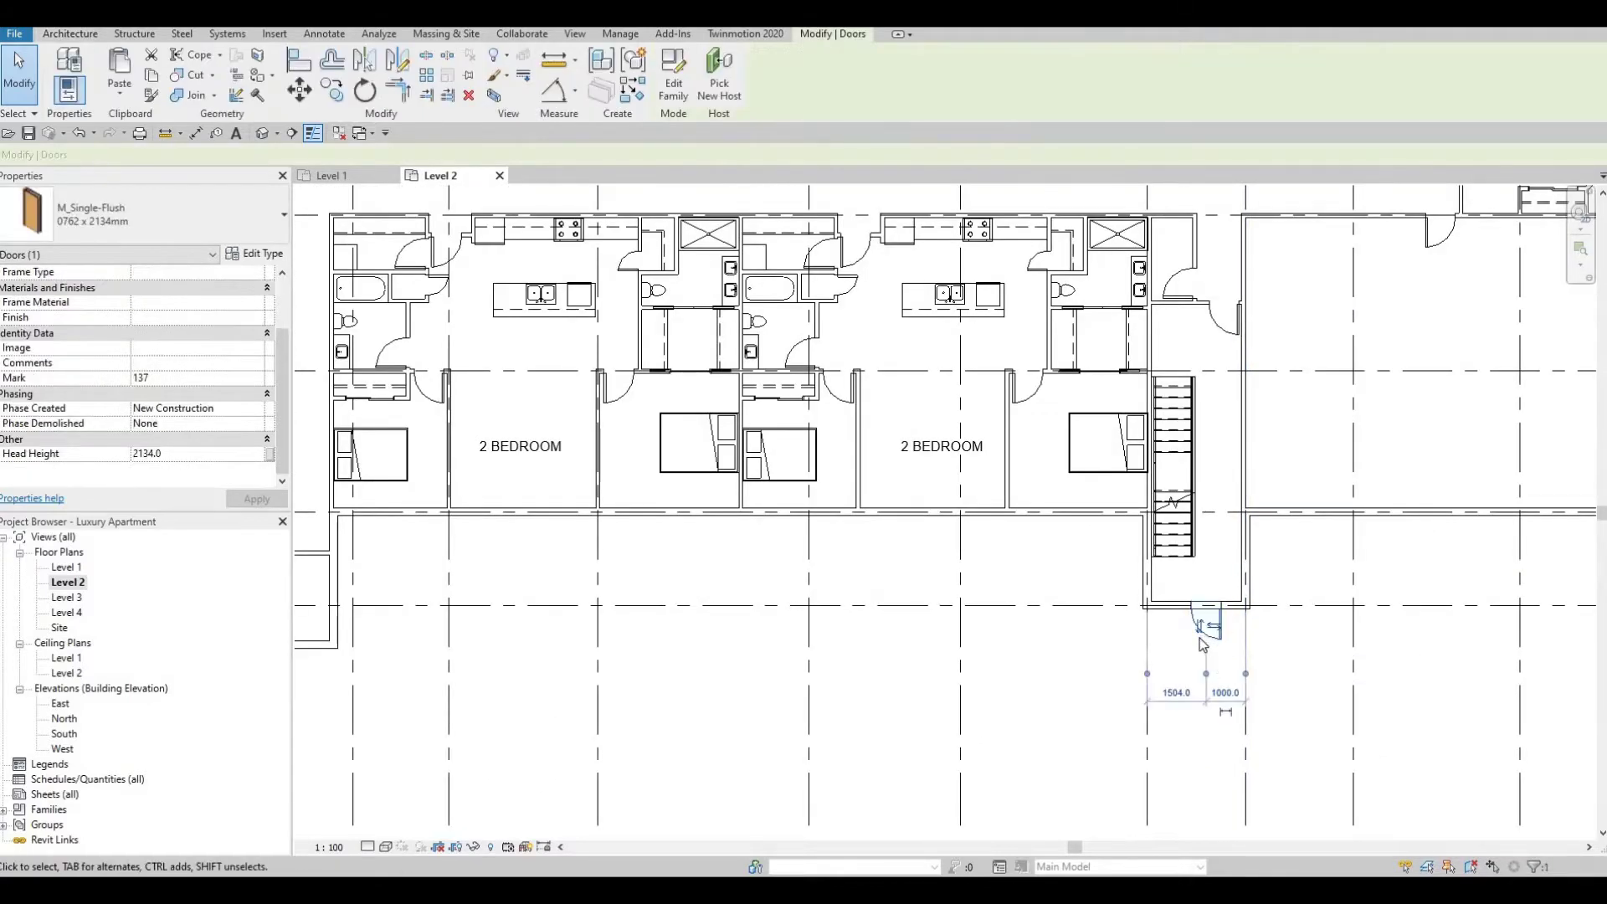
pyautogui.press('Delete')
# Delete the exterior exit door of the stairwell next to the lobby
pyautogui.scroll(-2, 748, 576)
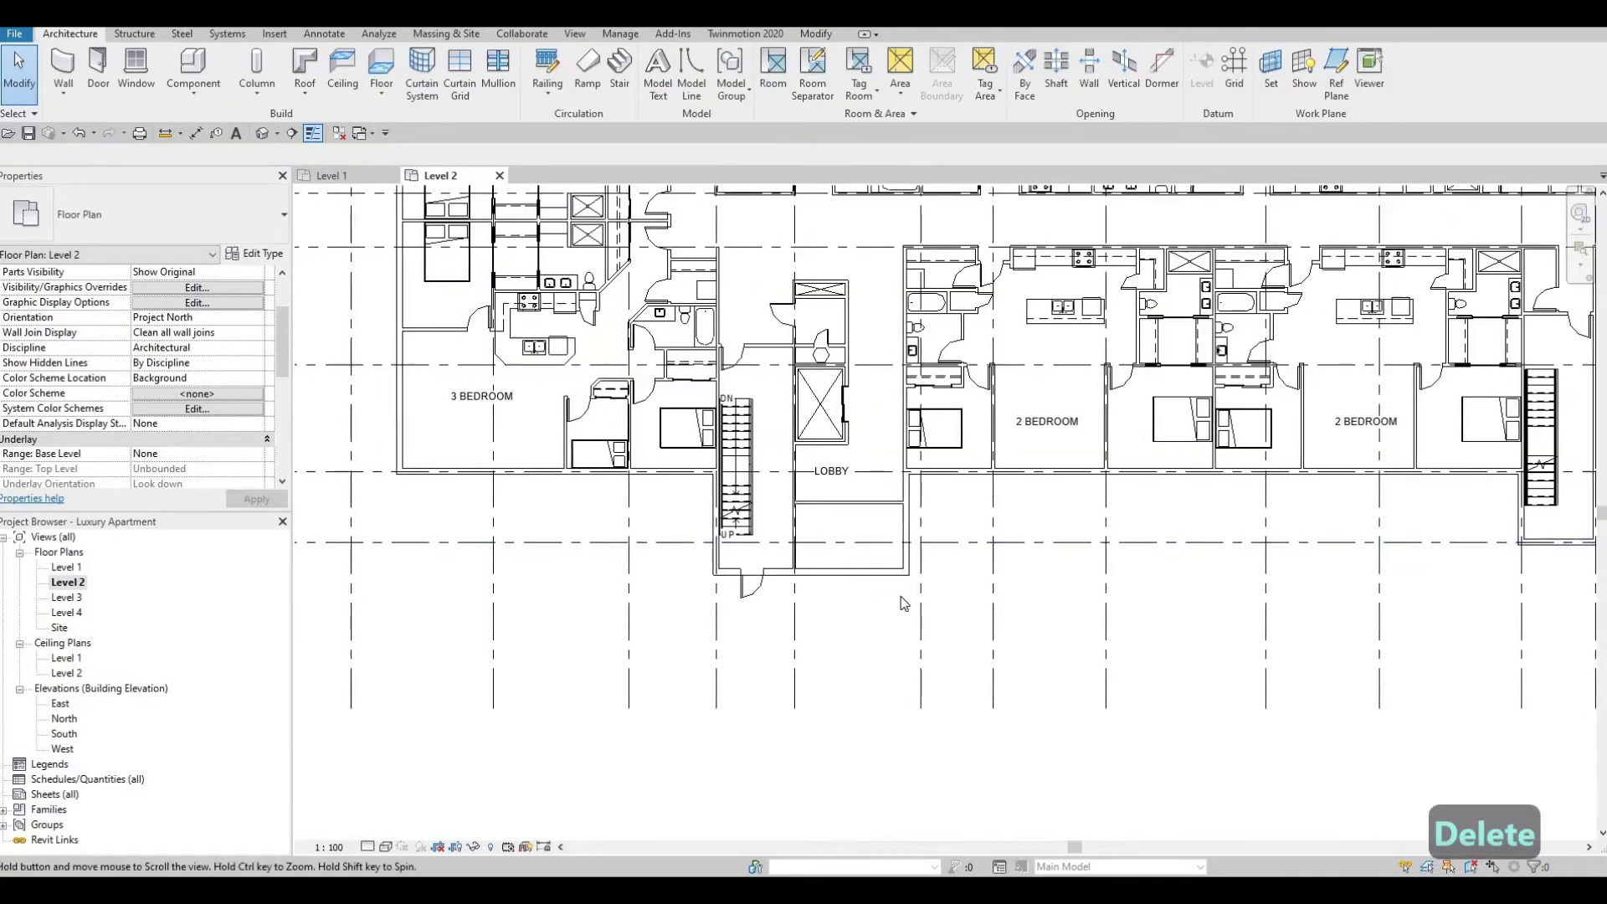
pyautogui.moveTo(747, 576); pyautogui.dragTo(927, 600, button='middle')
pyautogui.scroll(2, 927, 600)
pyautogui.click(915, 569)
pyautogui.press('Delete')
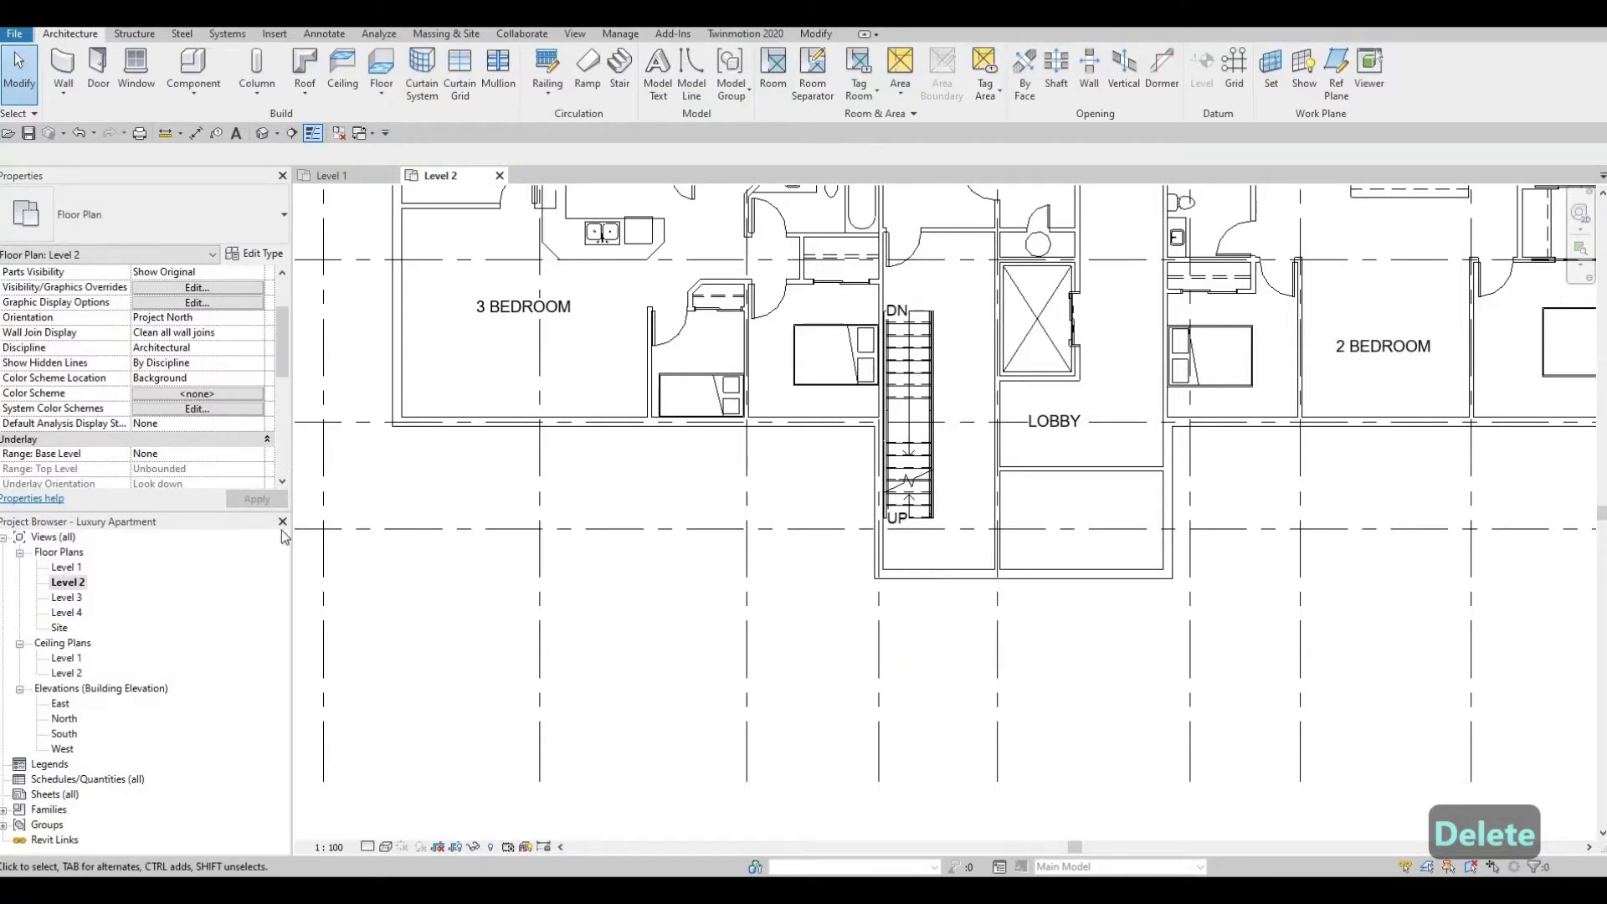
# Extend the wall below the elevator shaft across the lobby to the opposite side wall
pyautogui.scroll(2, 957, 495)
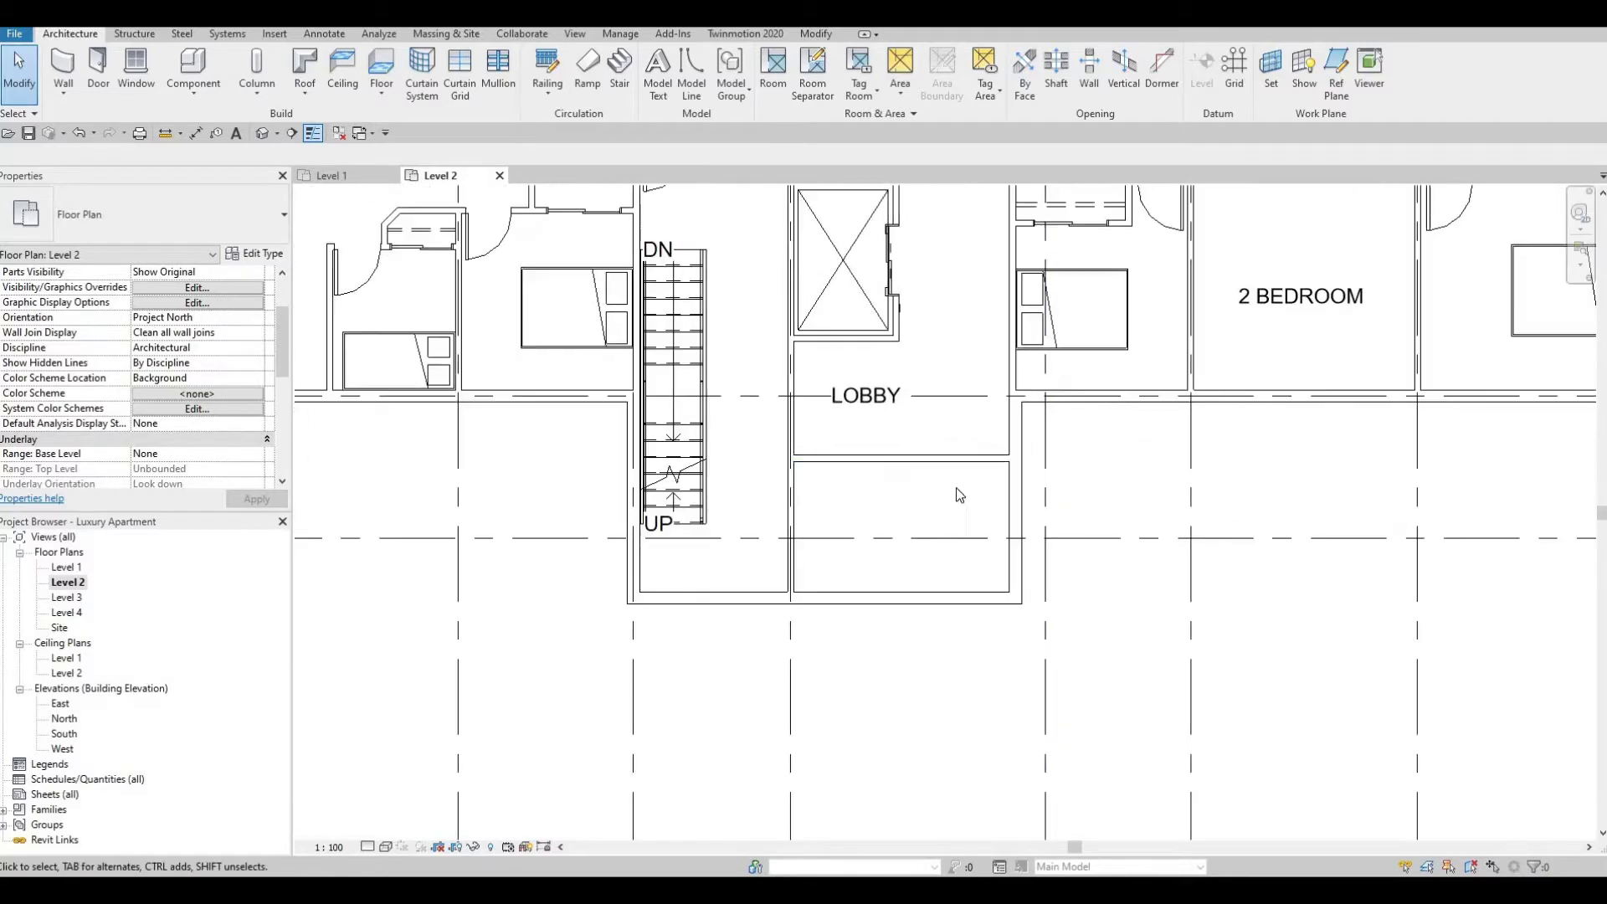
pyautogui.moveTo(954, 484)
pyautogui.mouseDown(button='middle')
pyautogui.moveTo(934, 430)
pyautogui.moveTo(926, 488)
pyautogui.mouseUp(button='middle')
pyautogui.scroll(-2, 948, 418)
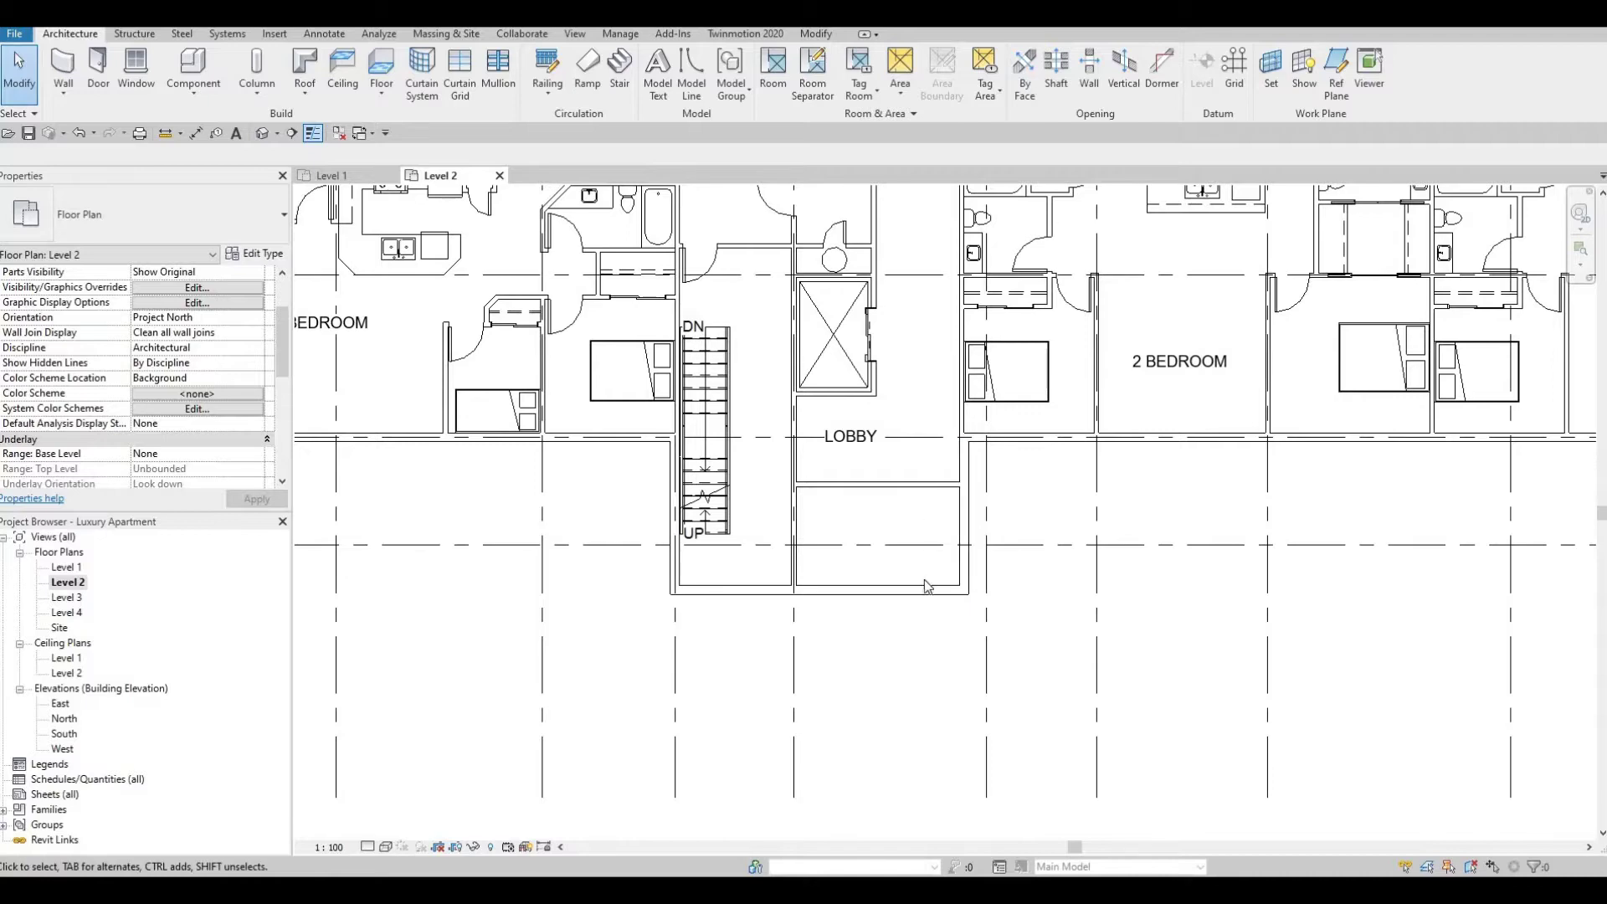
pyautogui.moveTo(930, 382); pyautogui.dragTo(921, 495, button='middle')
pyautogui.press('Escape')
pyautogui.press('Escape')
pyautogui.scroll(2, 848, 526)
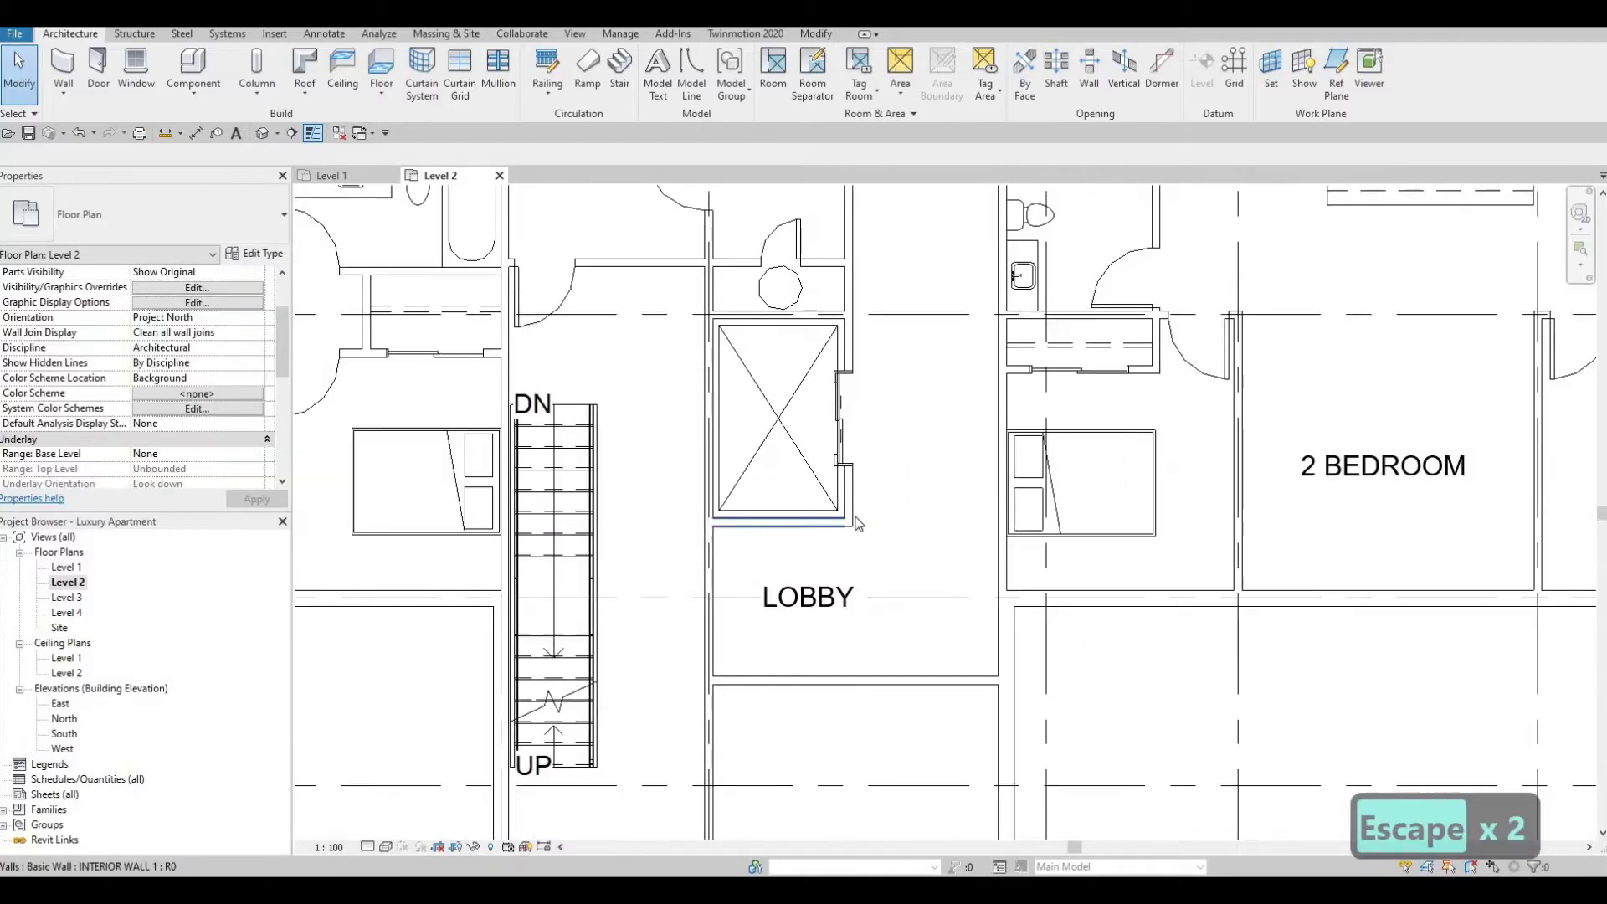
pyautogui.click(857, 523)
pyautogui.scroll(2, 852, 520)
pyautogui.moveTo(847, 521); pyautogui.dragTo(1035, 564)
pyautogui.press('Escape')
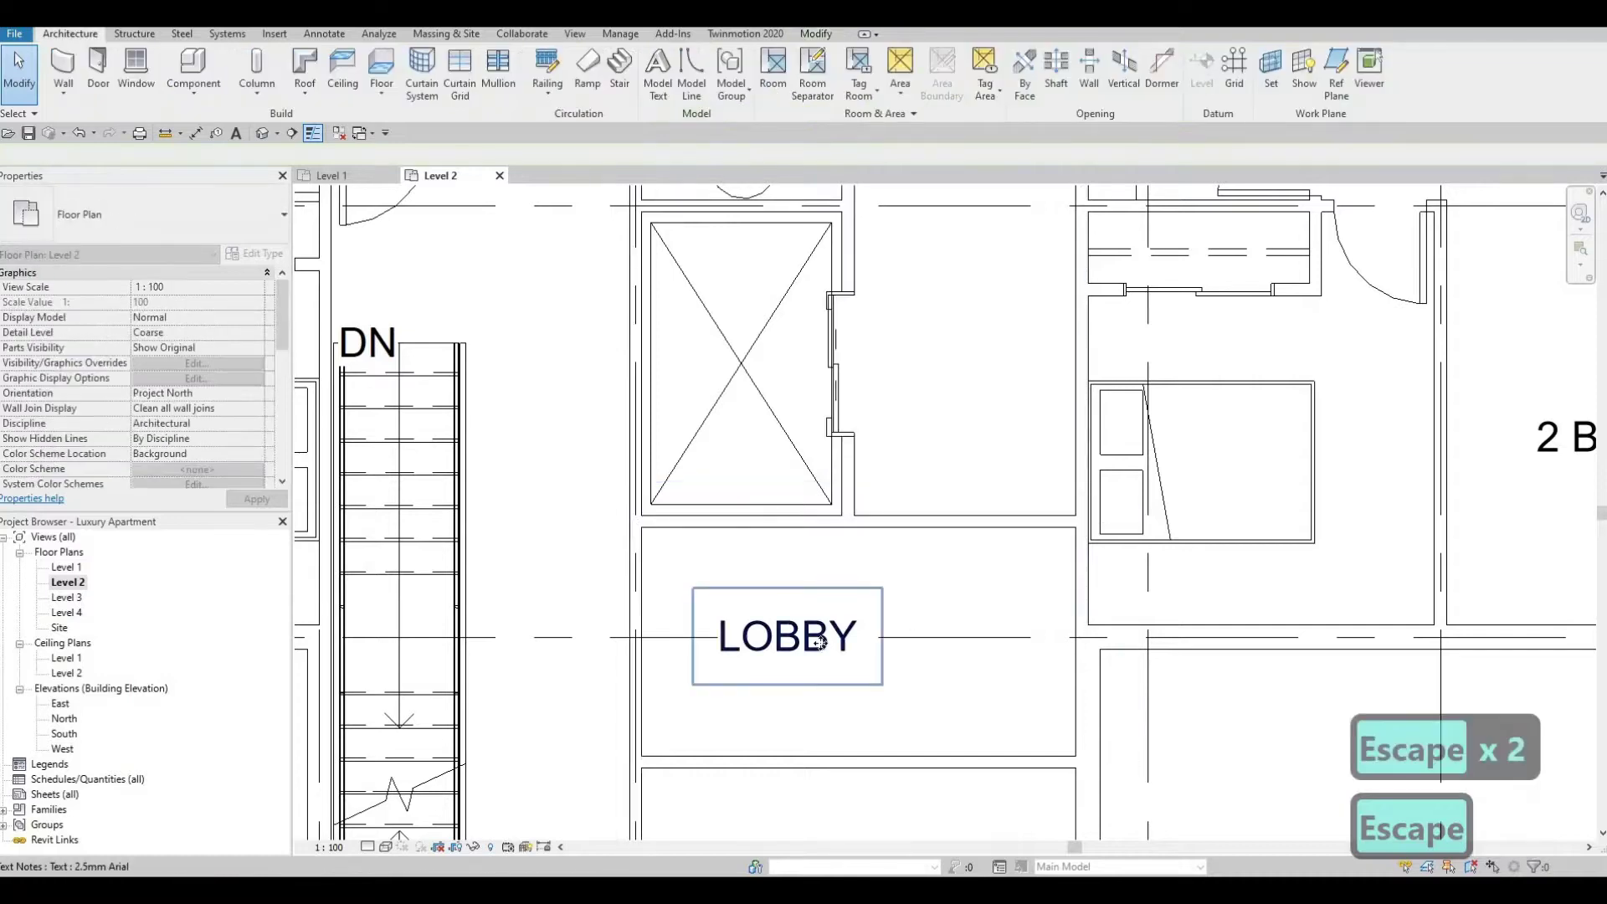
# Delete the LOBBY text note below the elevator
pyautogui.click(824, 650)
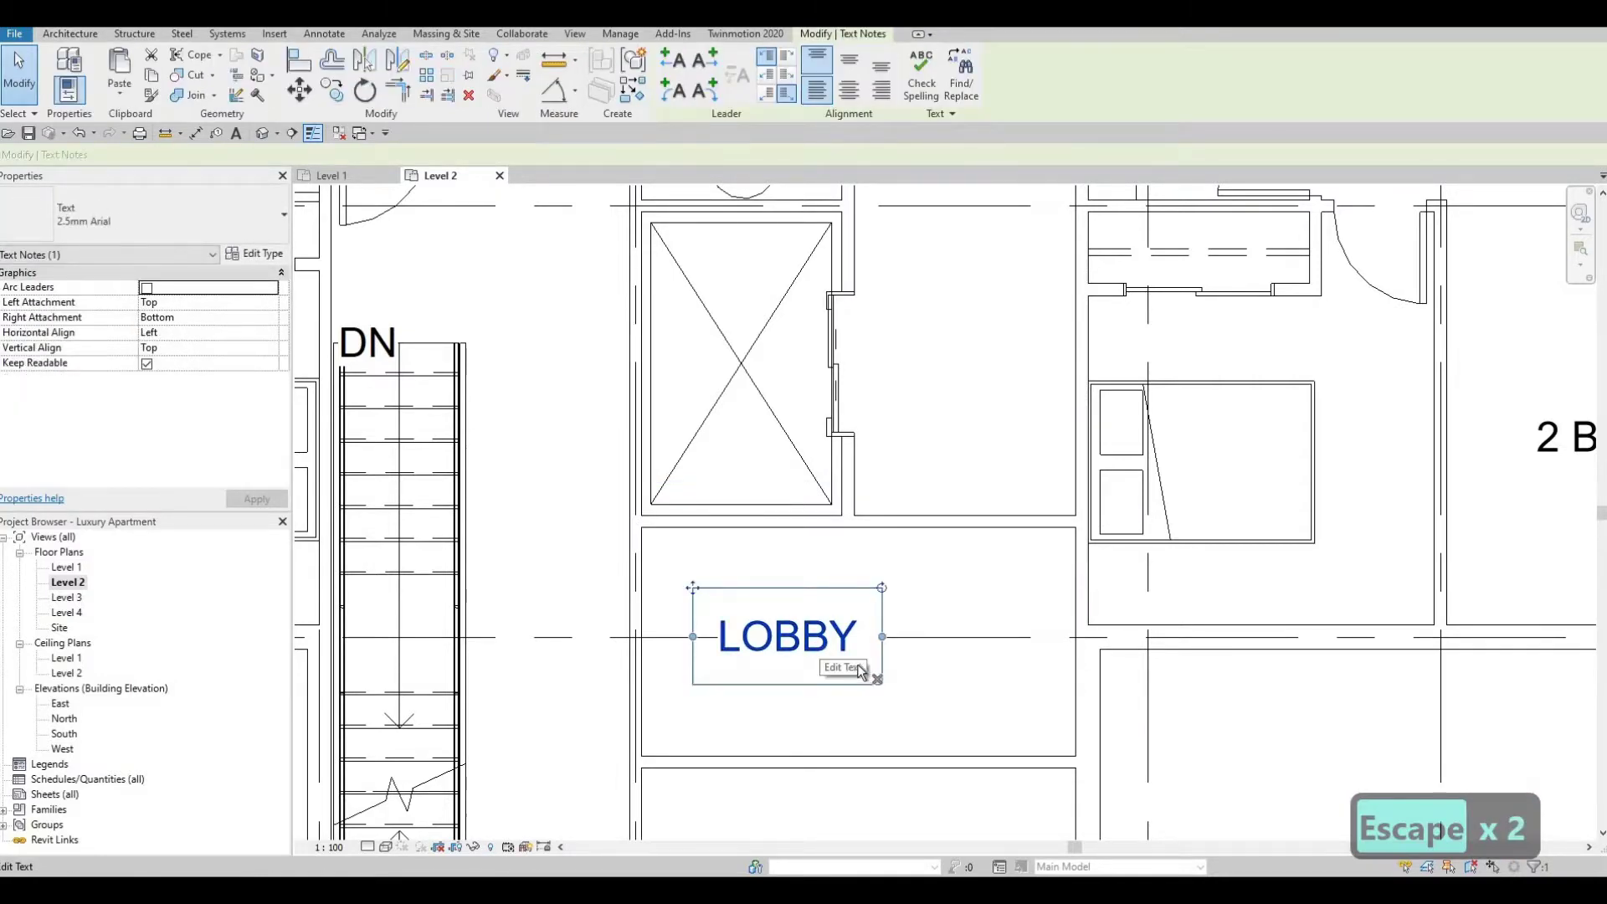
pyautogui.press('Delete')
pyautogui.press('Delete')
pyautogui.moveTo(943, 543); pyautogui.dragTo(938, 576, button='middle')
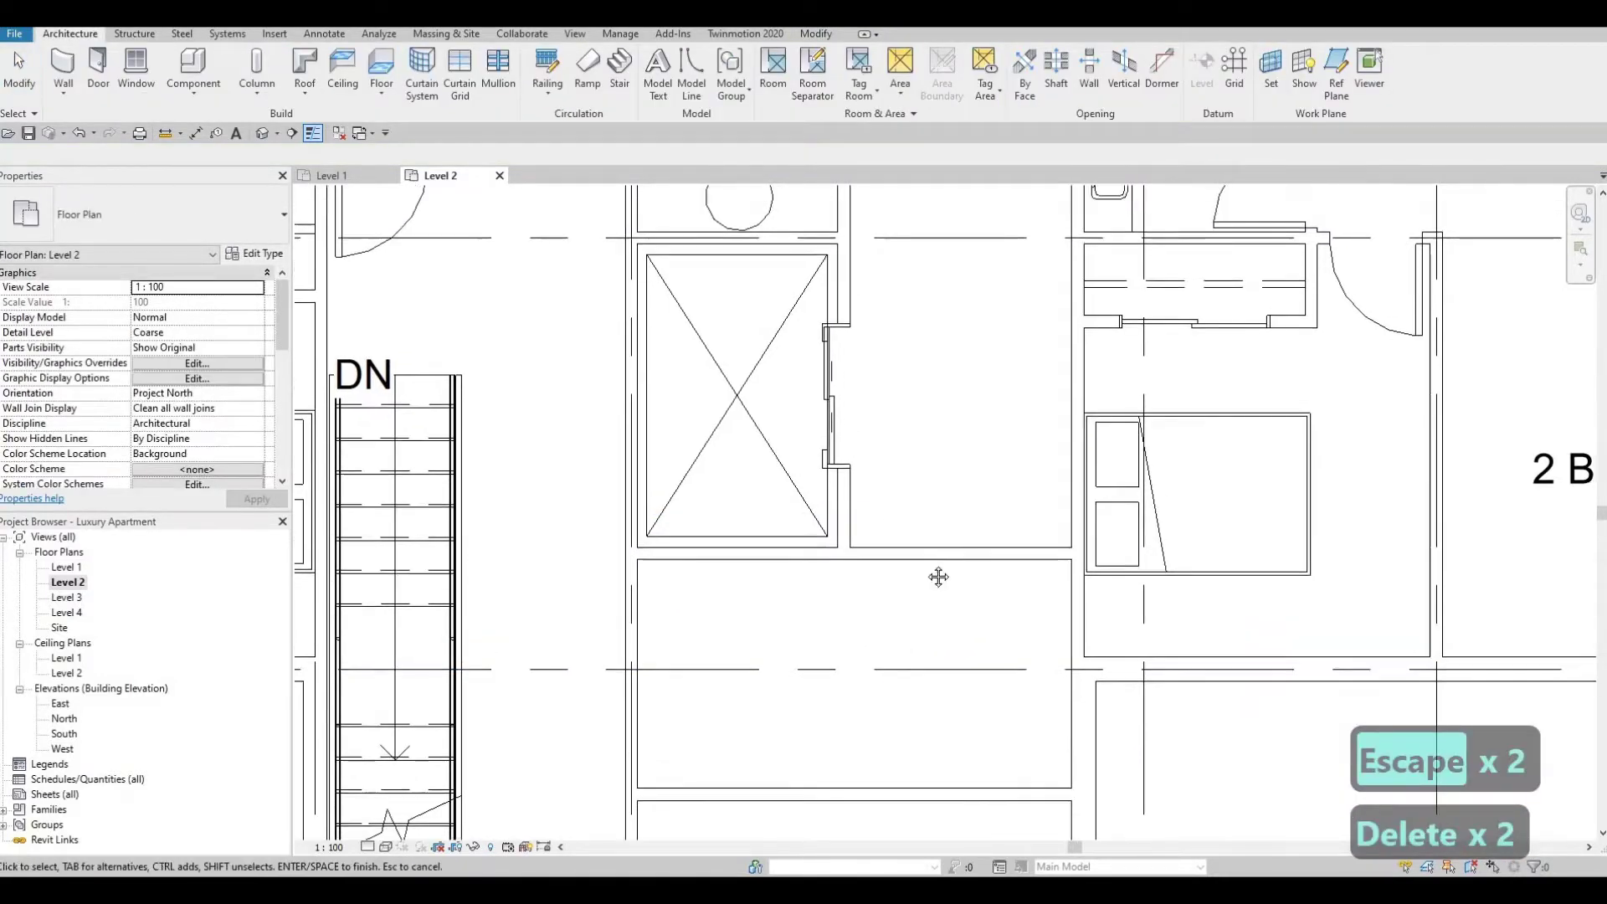
pyautogui.scroll(-2, 950, 561)
pyautogui.press('Escape')
pyautogui.press('Escape')
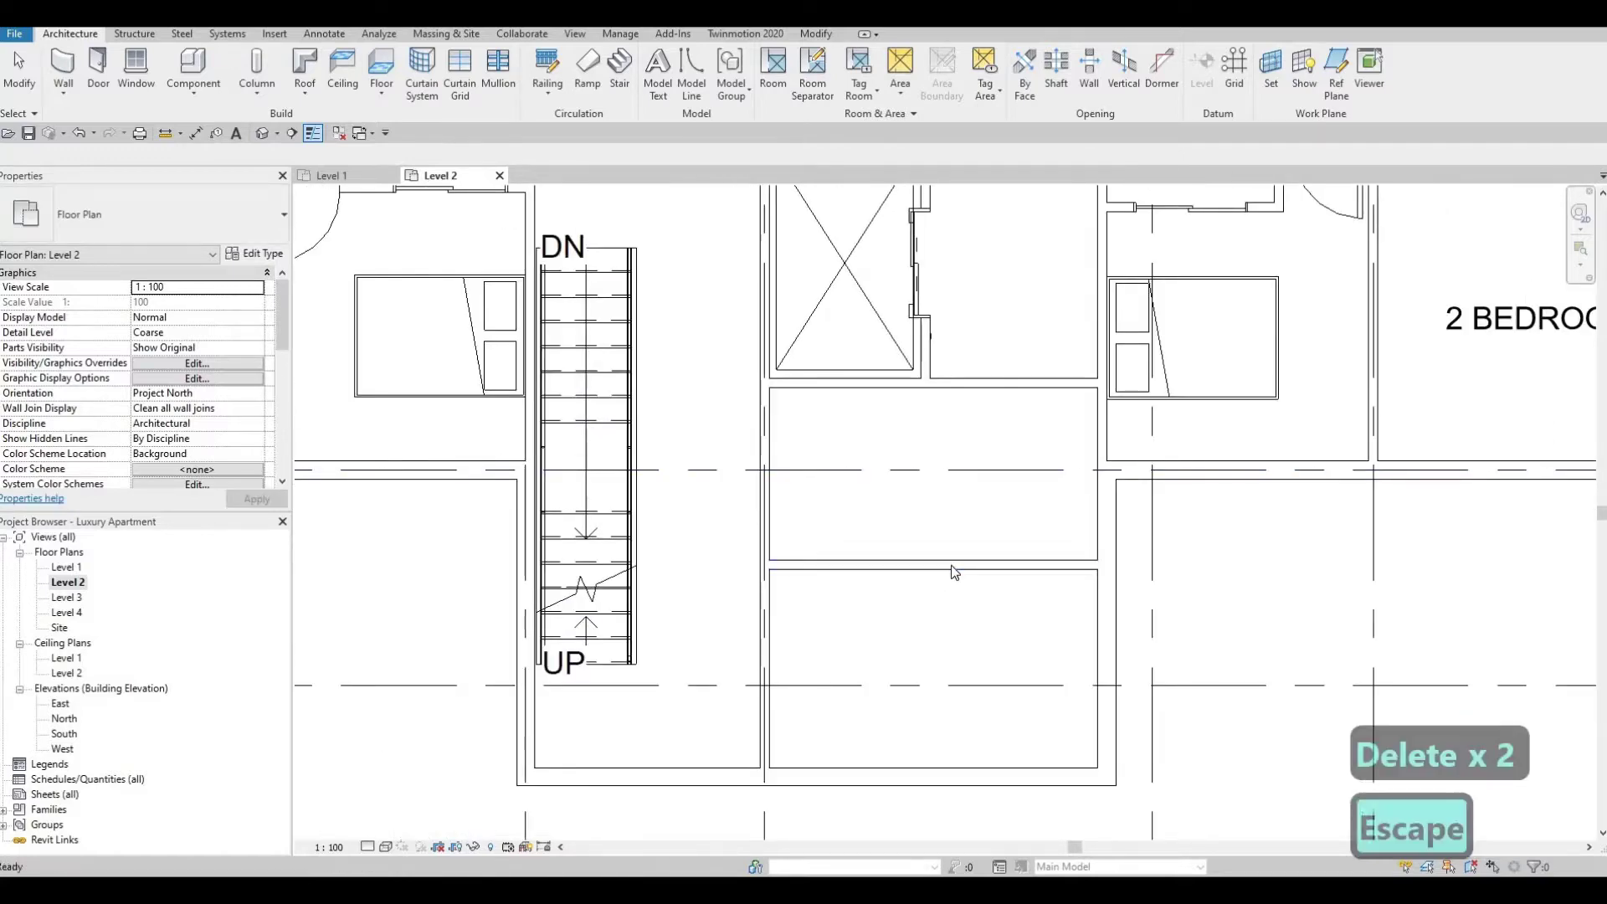
# Delete the horizontal partition wall that separates the former lobby from the room below it
pyautogui.click(949, 564)
pyautogui.press('Delete')
pyautogui.scroll(-2, 840, 512)
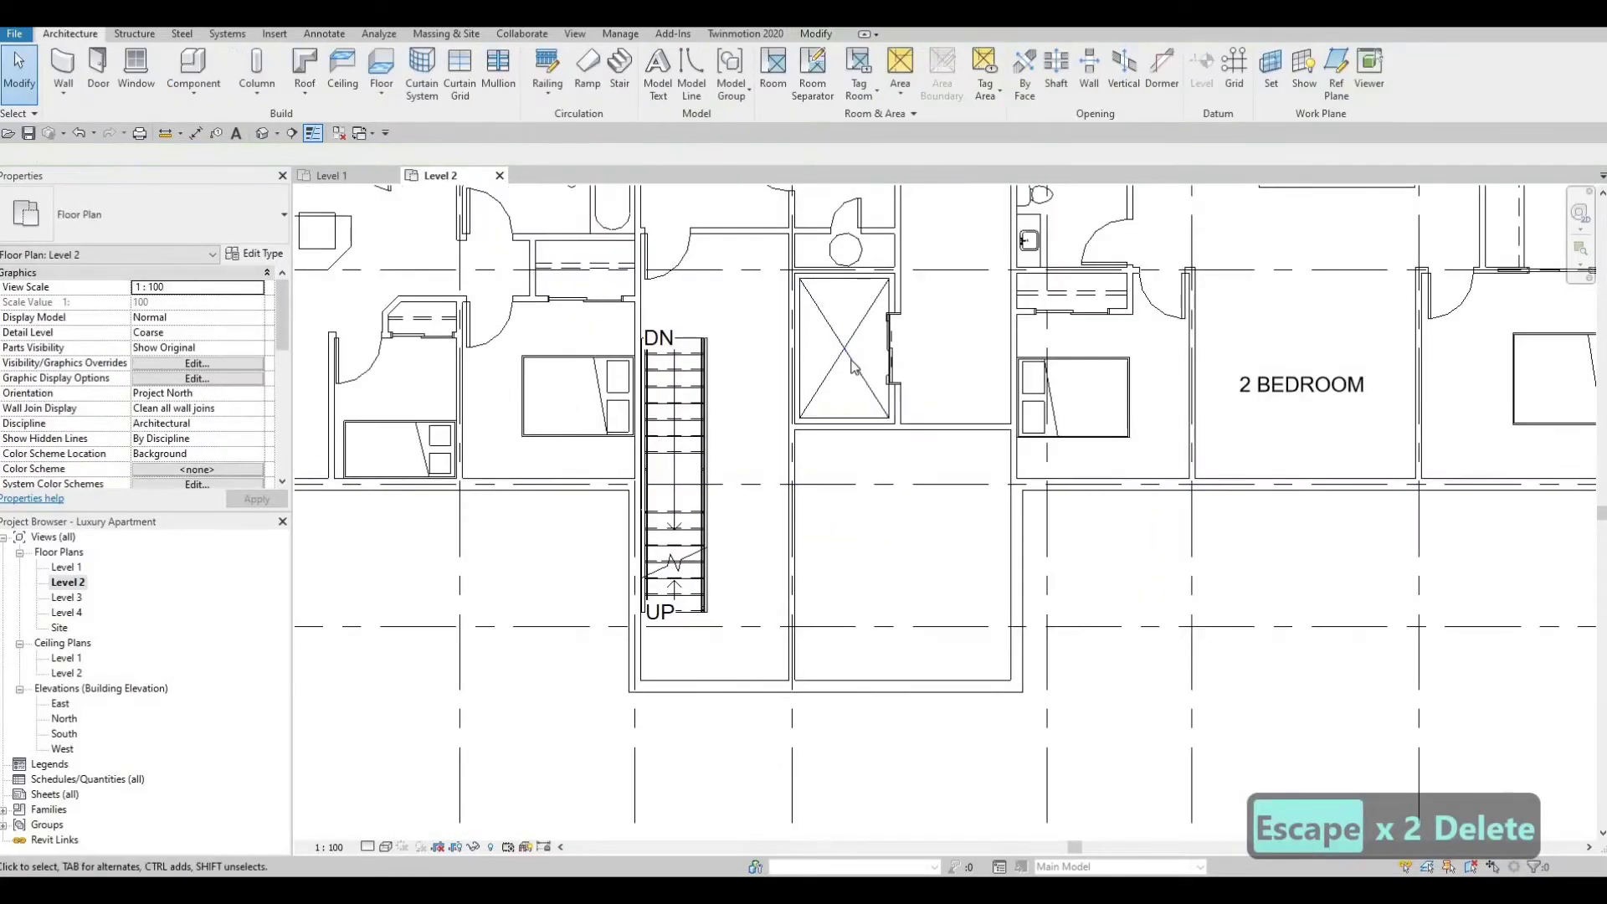
# Draw a thin diagonal detail line across the empty room below the elevator, from its upper-left inner corner to its lower-right one
pyautogui.press('Escape')
pyautogui.click(850, 362)
pyautogui.press('c')
pyautogui.press('s')
pyautogui.scroll(3, 825, 423)
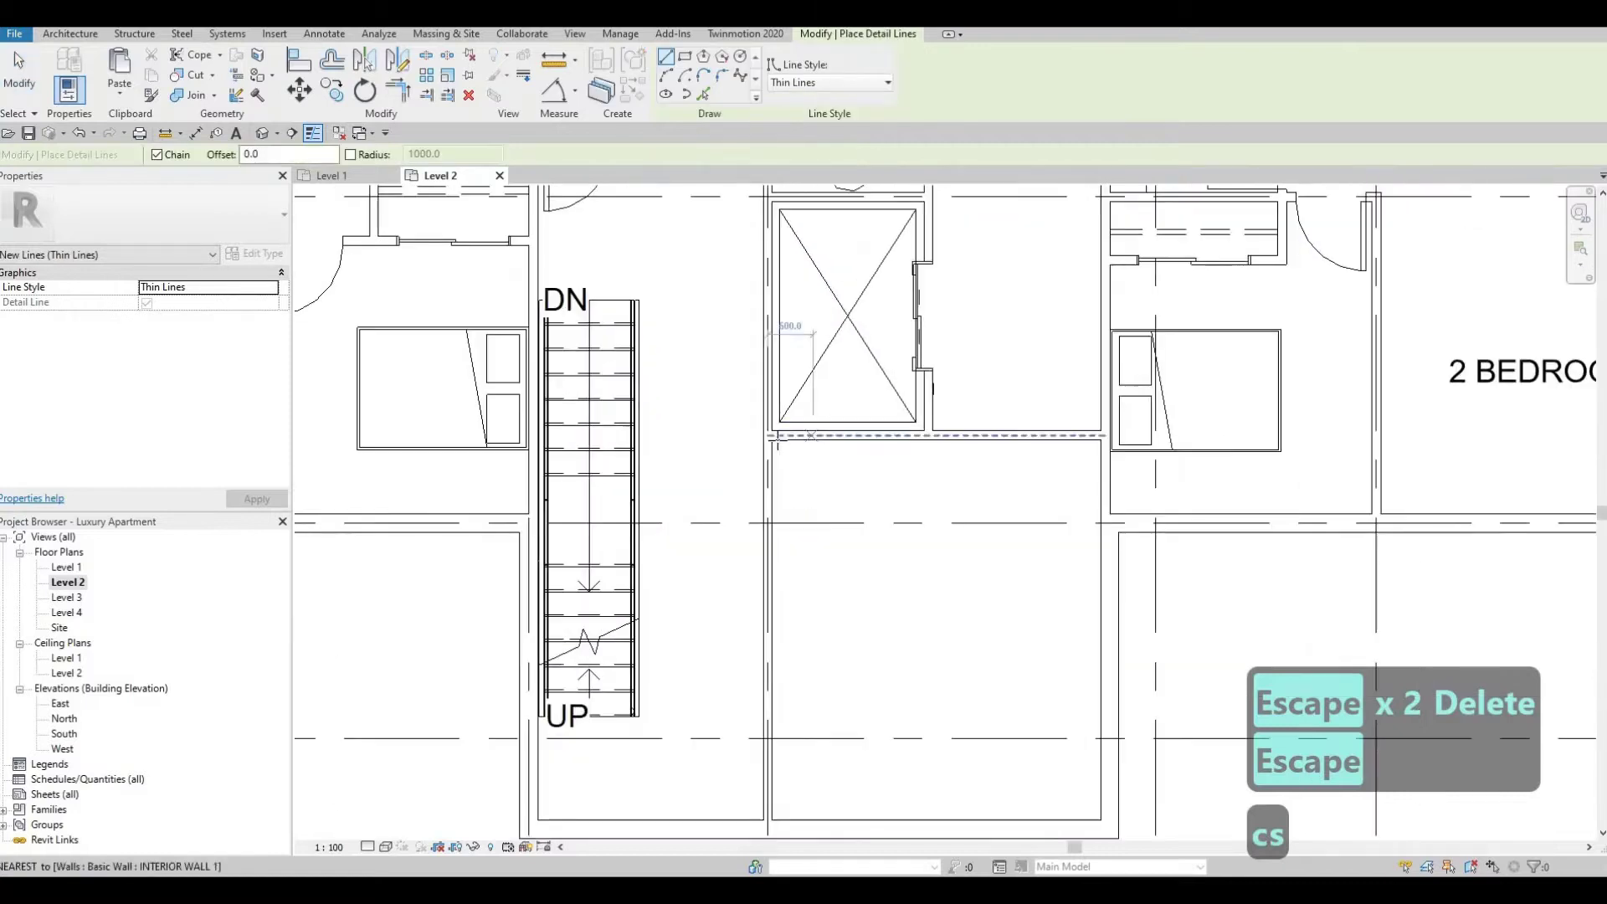
pyautogui.click(766, 438)
pyautogui.moveTo(1033, 617); pyautogui.dragTo(867, 354, button='middle')
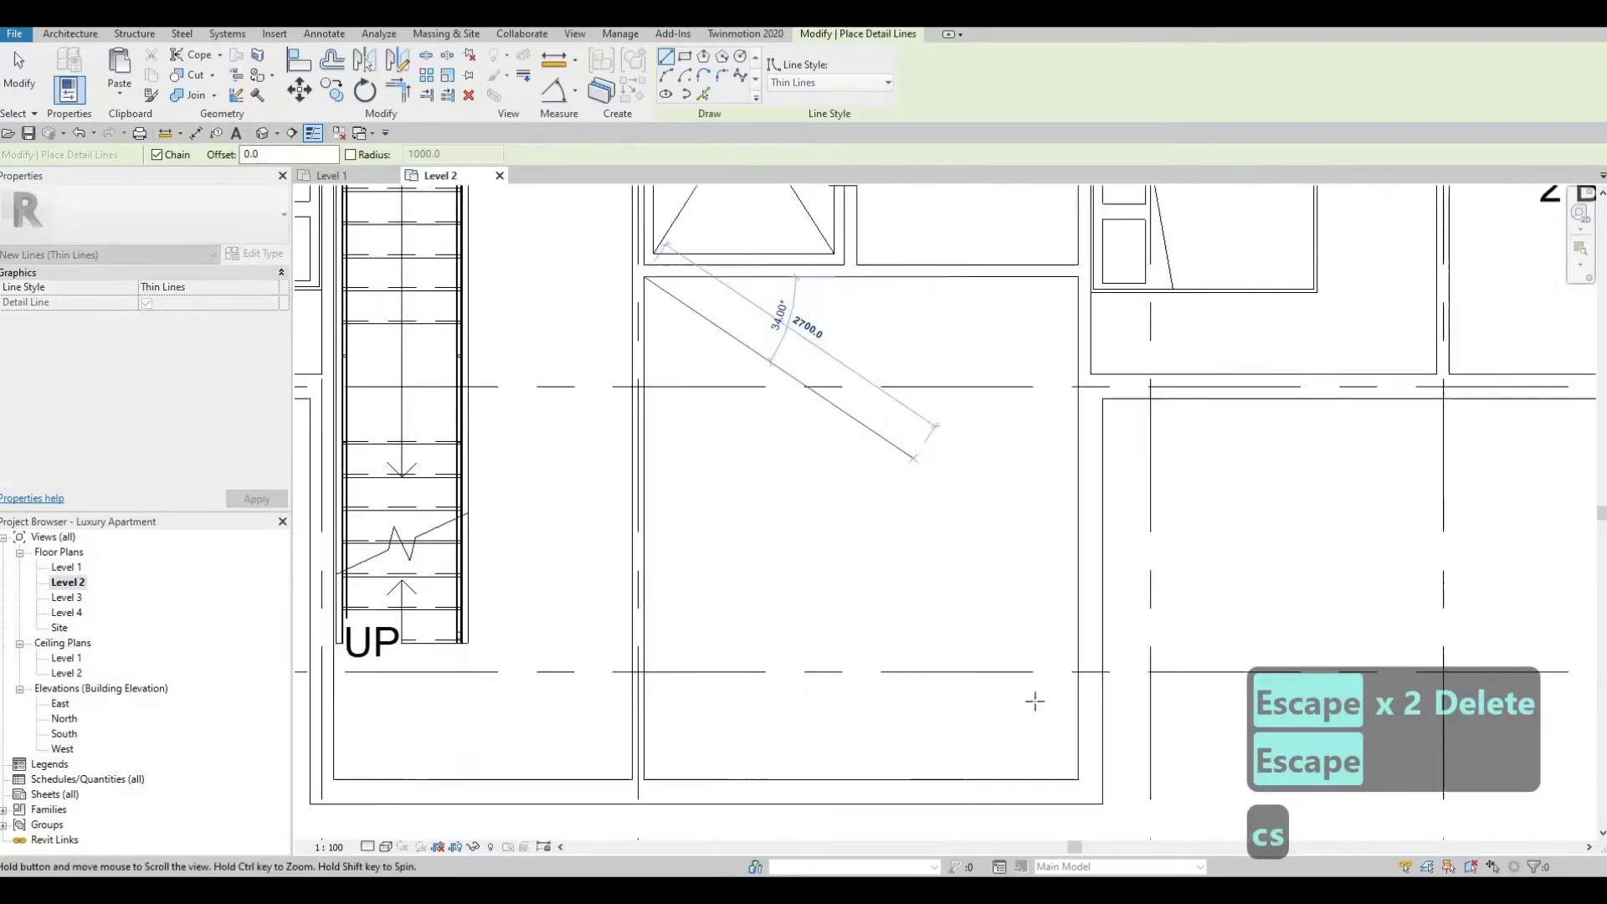
pyautogui.scroll(2, 1036, 662)
pyautogui.click(1038, 661)
pyautogui.press('Escape')
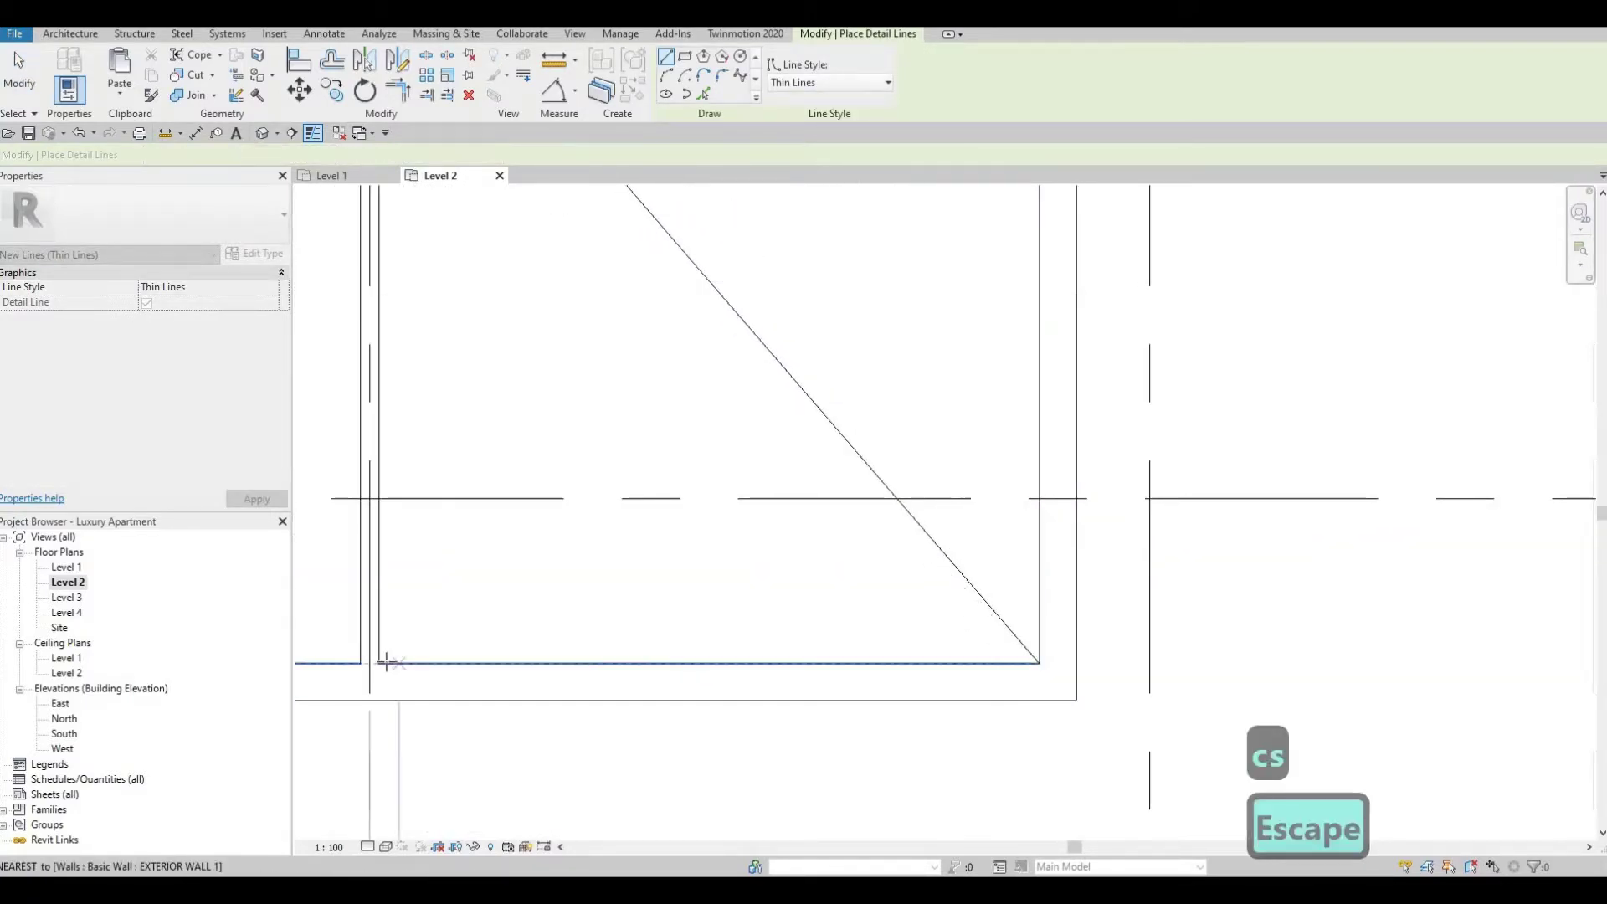
# Draw the opposite diagonal detail line from the room's lower-left inner corner to its upper-right one, completing the void cross
pyautogui.click(378, 662)
pyautogui.moveTo(563, 556); pyautogui.dragTo(620, 653, button='middle')
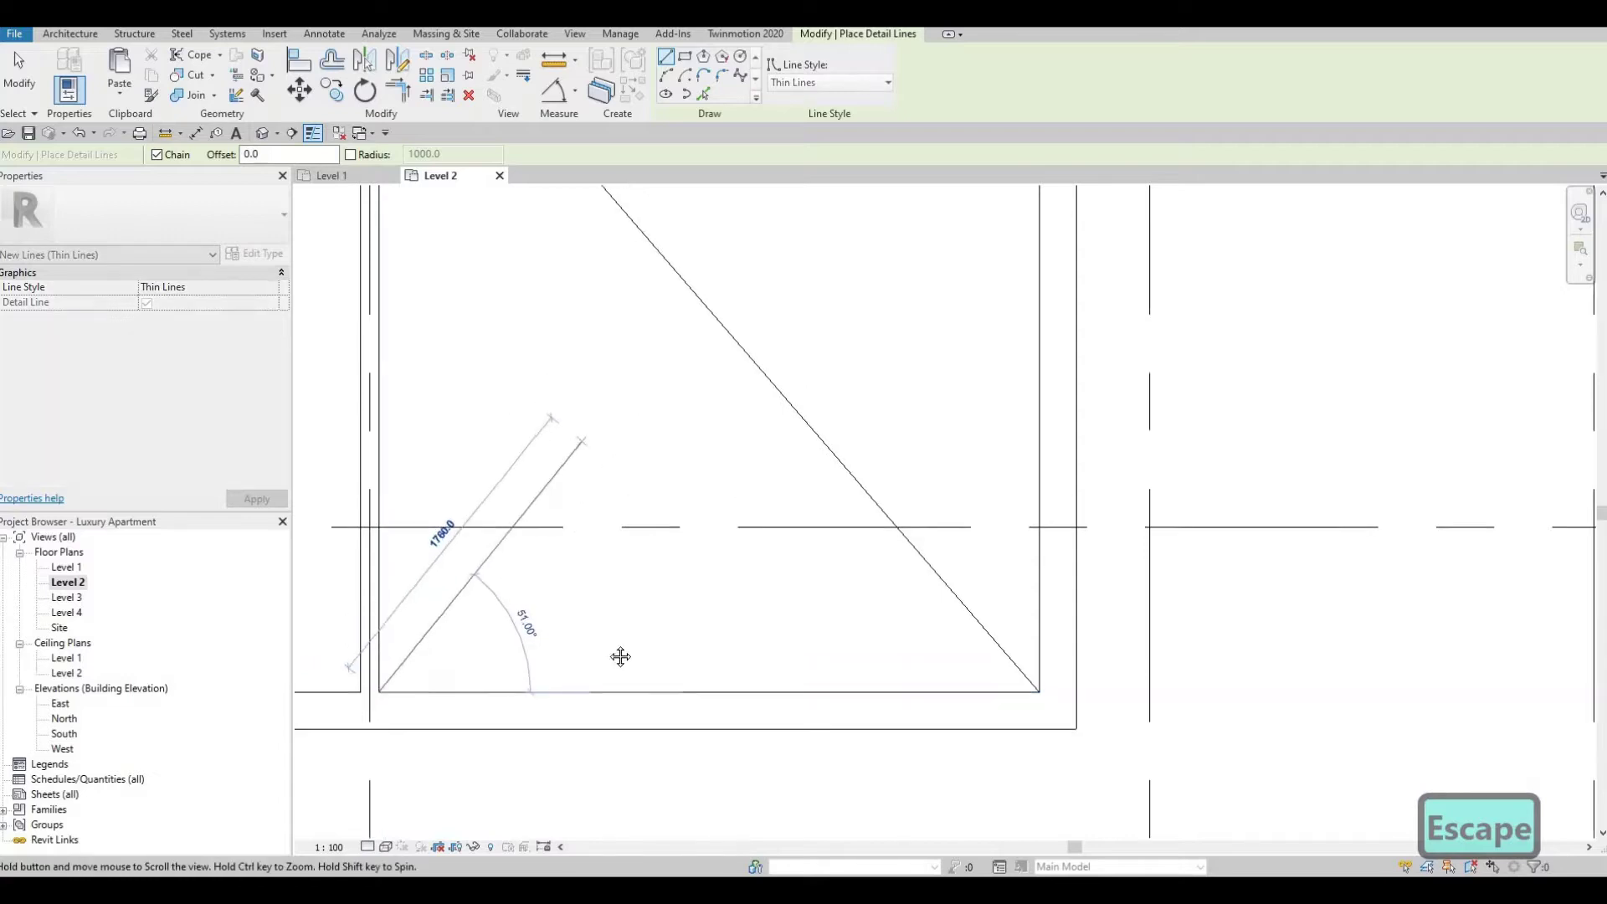
pyautogui.scroll(-1, 811, 379)
pyautogui.moveTo(812, 379); pyautogui.dragTo(740, 615, button='middle')
pyautogui.click(880, 343)
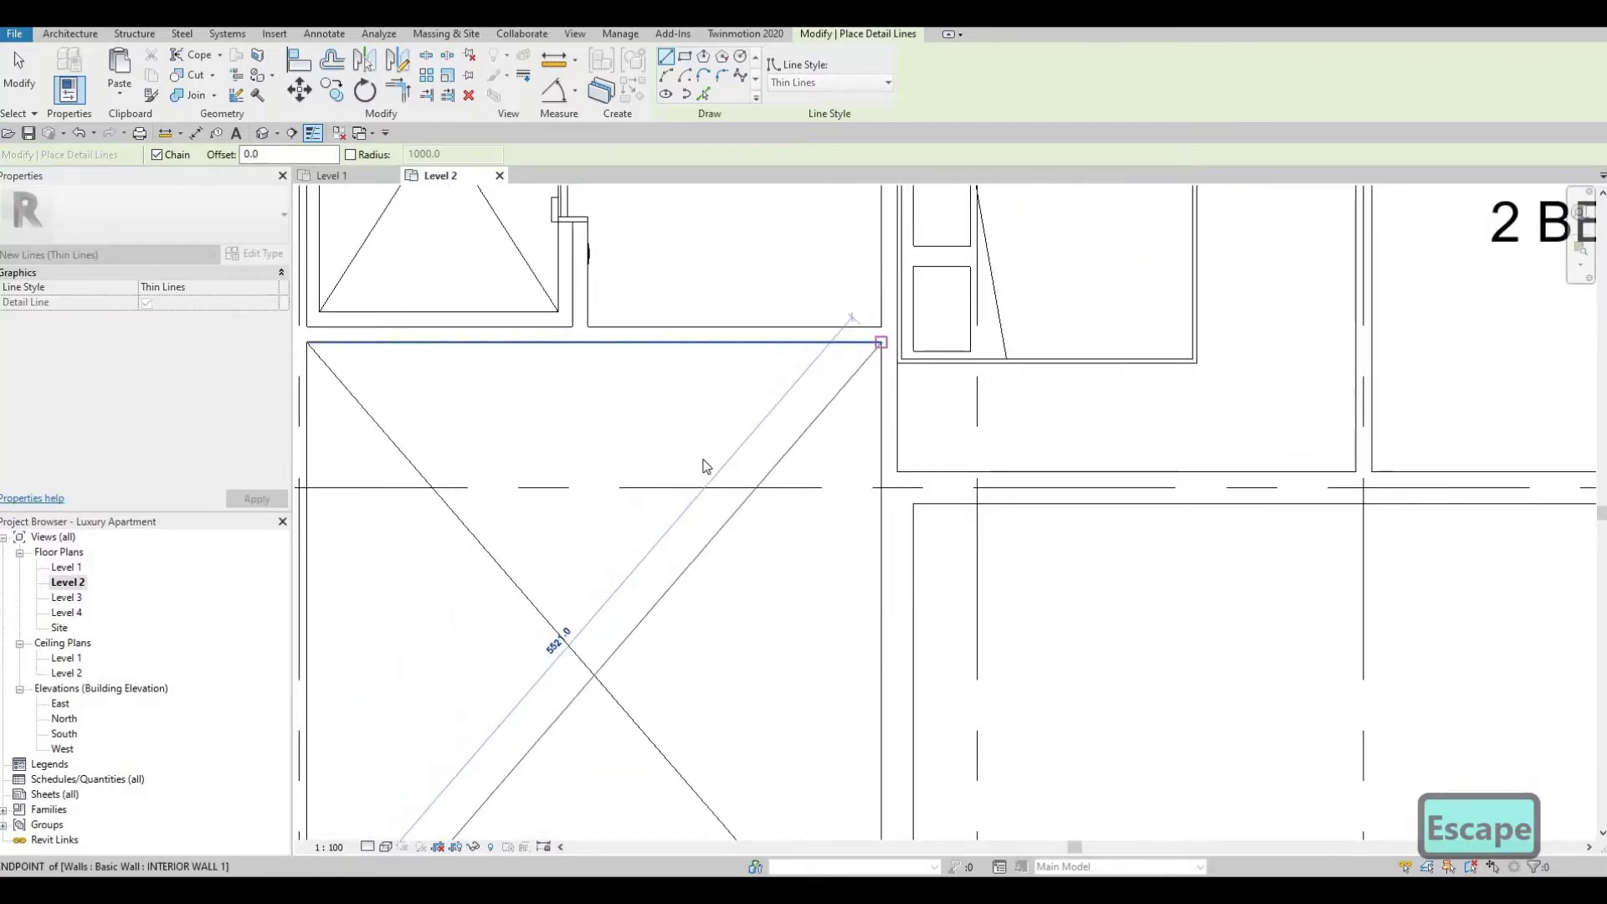
pyautogui.press('Escape')
pyautogui.press('Escape')
pyautogui.scroll(-4, 796, 505)
pyautogui.scroll(3, 781, 567)
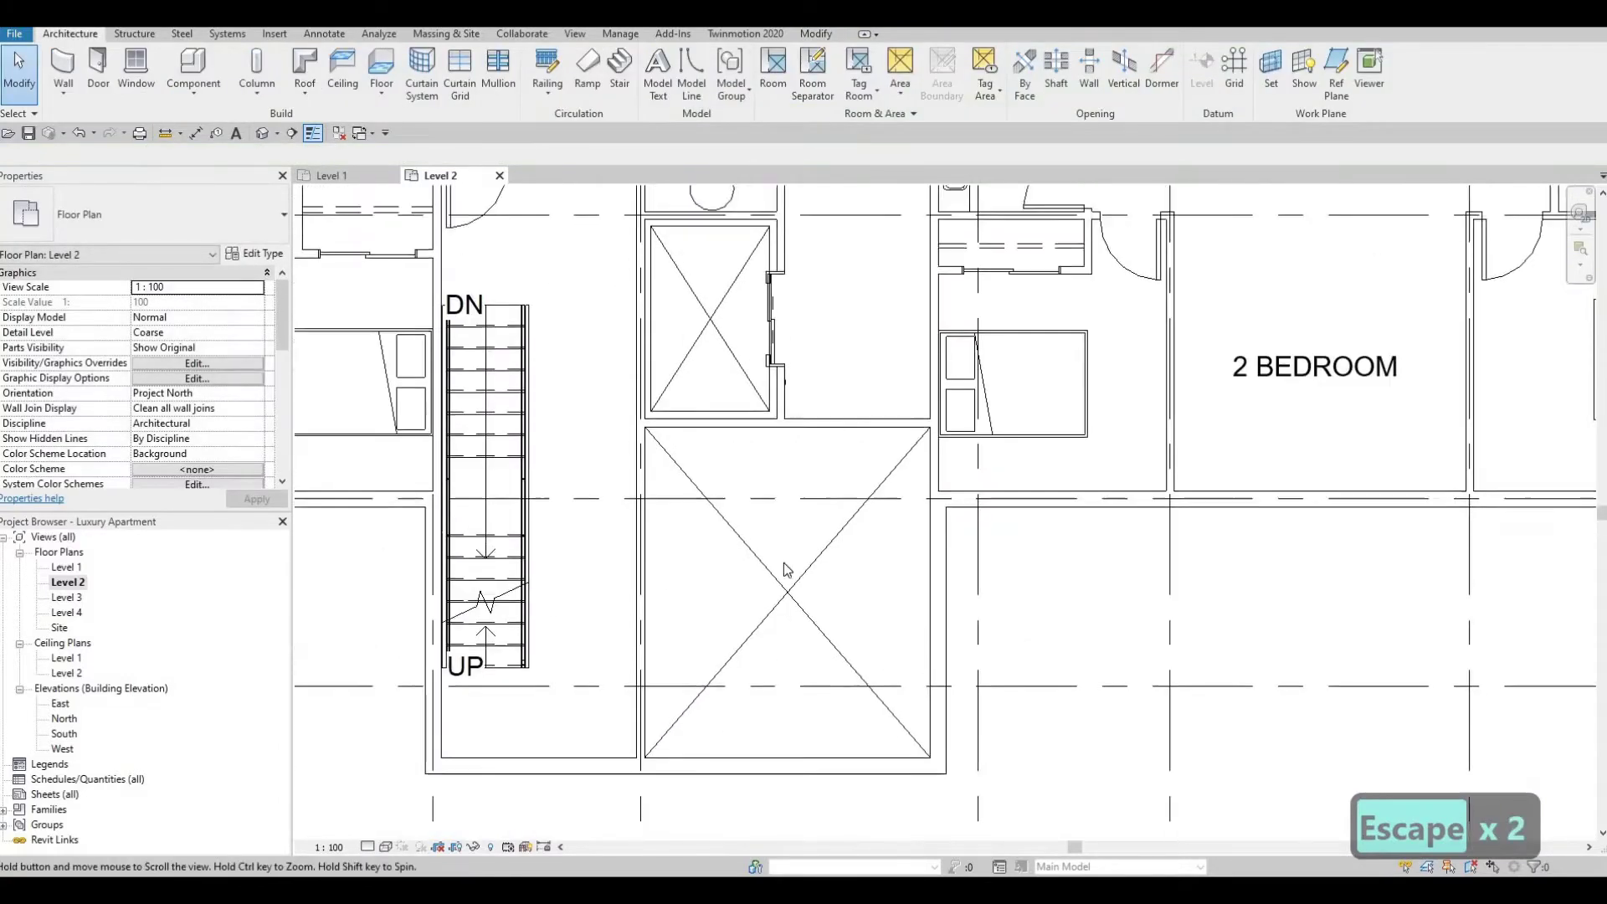
pyautogui.moveTo(797, 465); pyautogui.dragTo(851, 492, button='middle')
pyautogui.scroll(-1, 851, 492)
pyautogui.scroll(3, 824, 502)
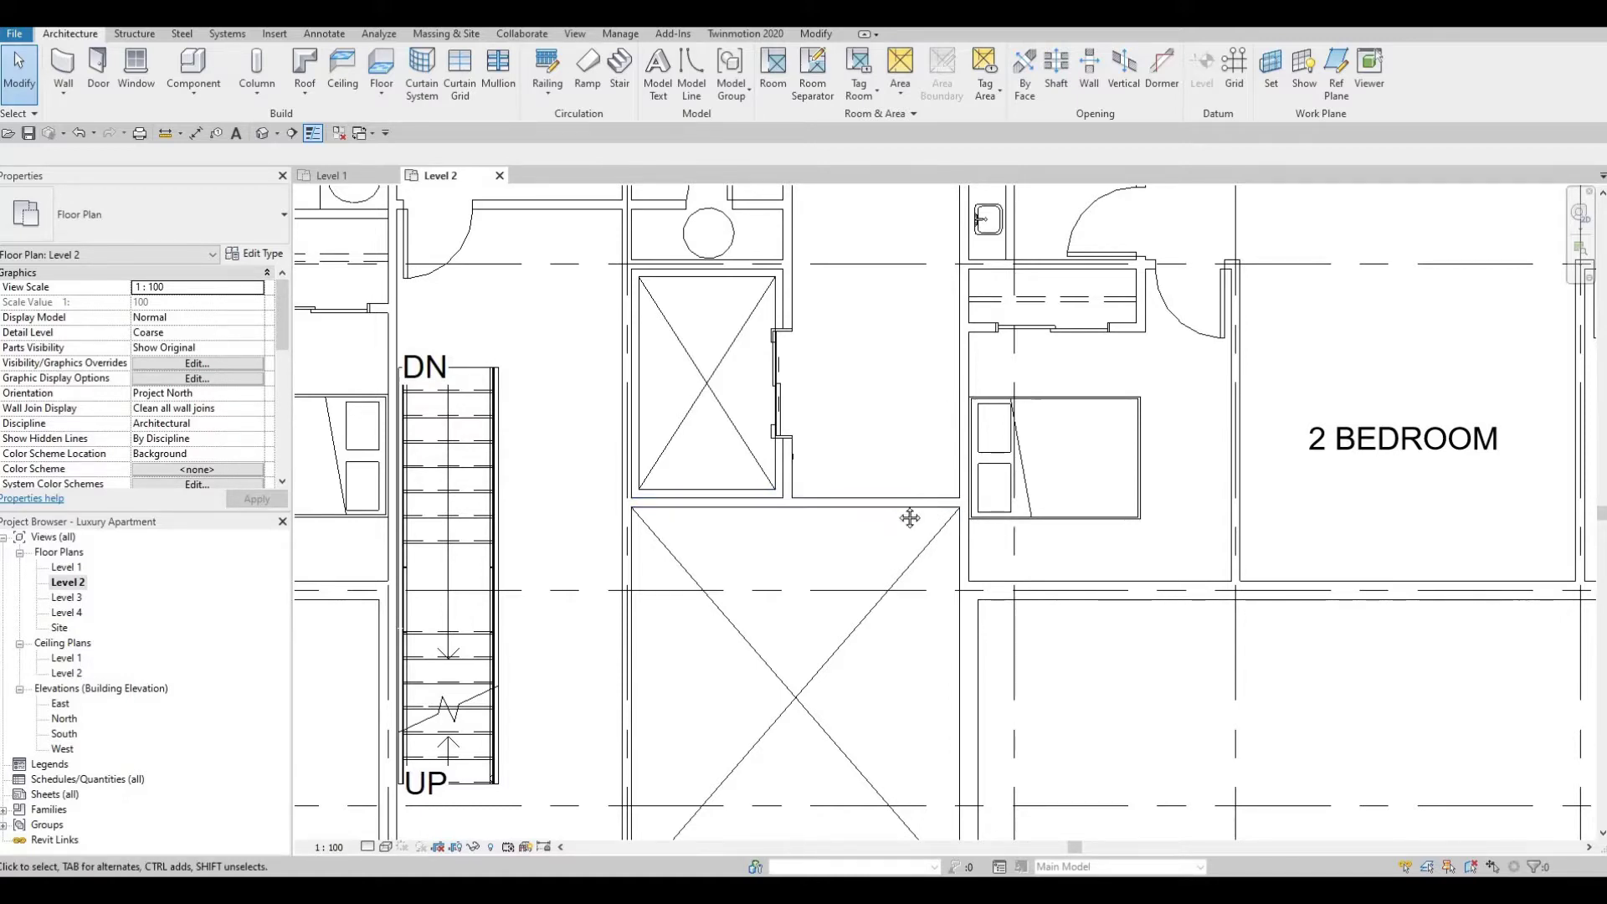
pyautogui.scroll(-4, 911, 513)
pyautogui.press('Escape')
pyautogui.scroll(-1, 768, 510)
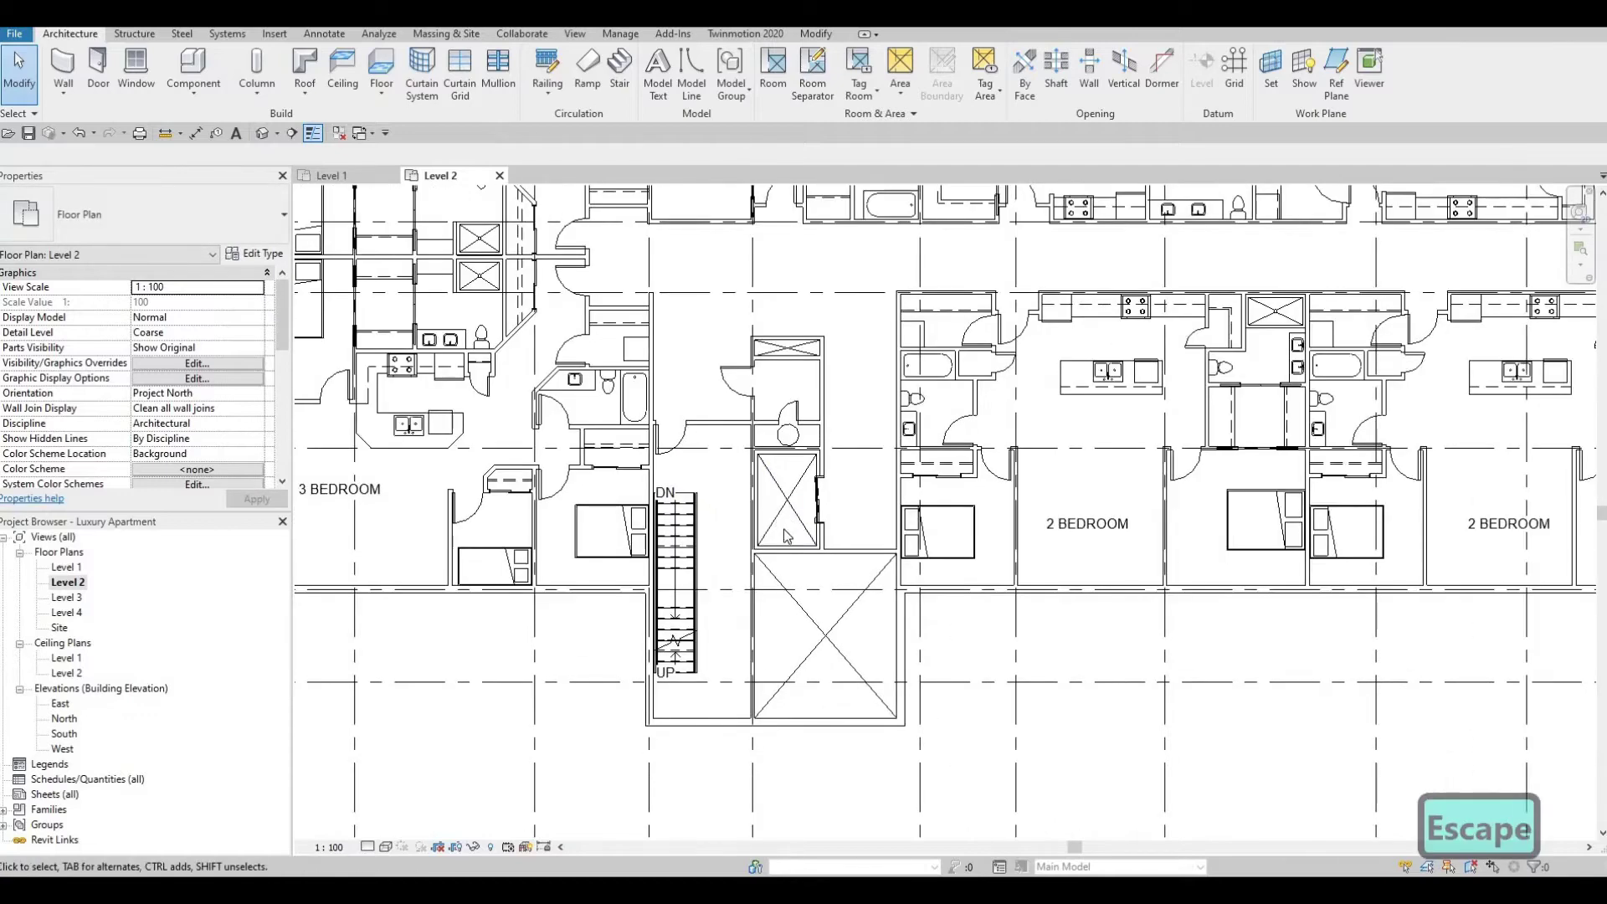
pyautogui.moveTo(786, 514); pyautogui.dragTo(794, 518, button='middle')
pyautogui.moveTo(696, 536); pyautogui.dragTo(800, 534, button='middle')
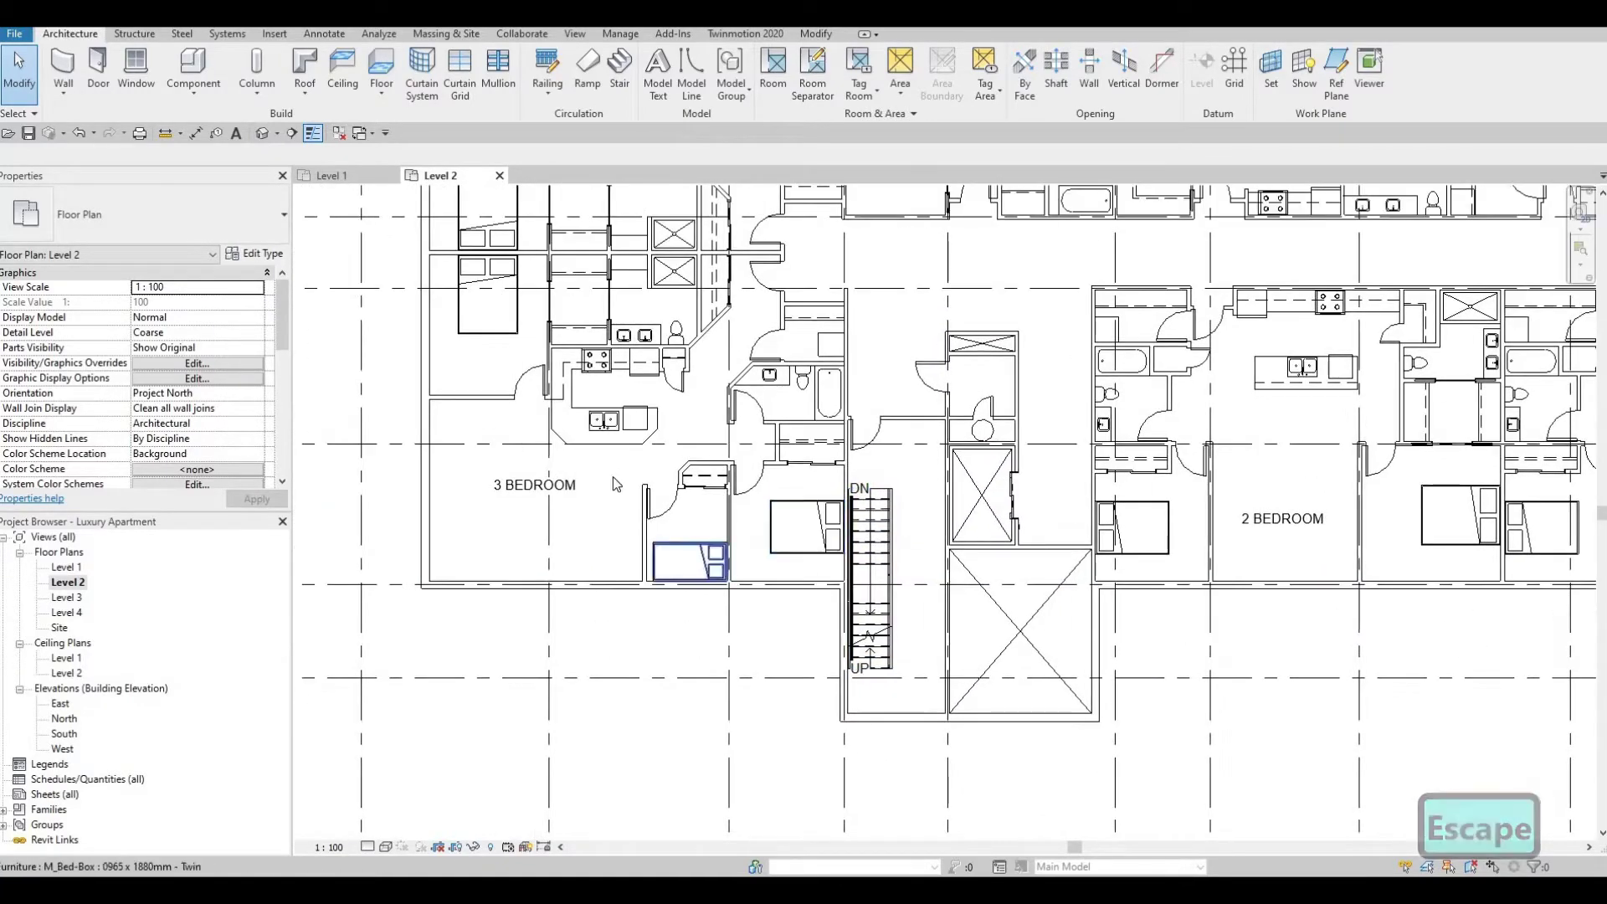
pyautogui.press('F1')
# Select the Level 2 floor slab, FLOOR 1, and start editing its boundary
pyautogui.scroll(-1, 1134, 536)
pyautogui.moveTo(1135, 535); pyautogui.dragTo(886, 579, button='middle')
pyautogui.scroll(-1, 951, 568)
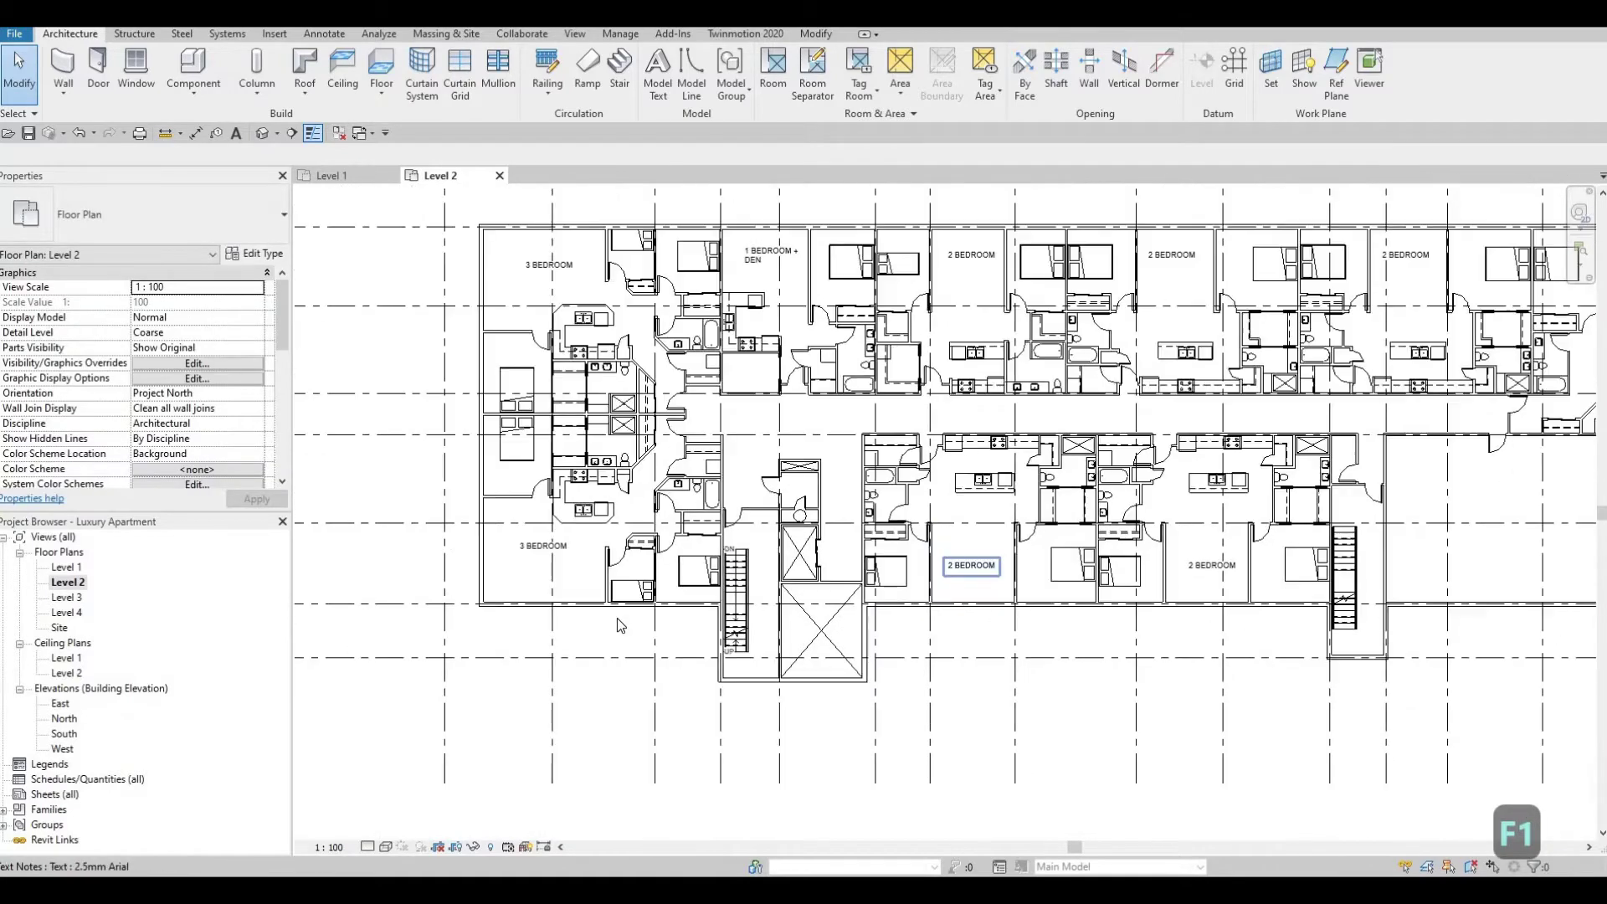
pyautogui.press('Tab')
pyautogui.press('Tab')
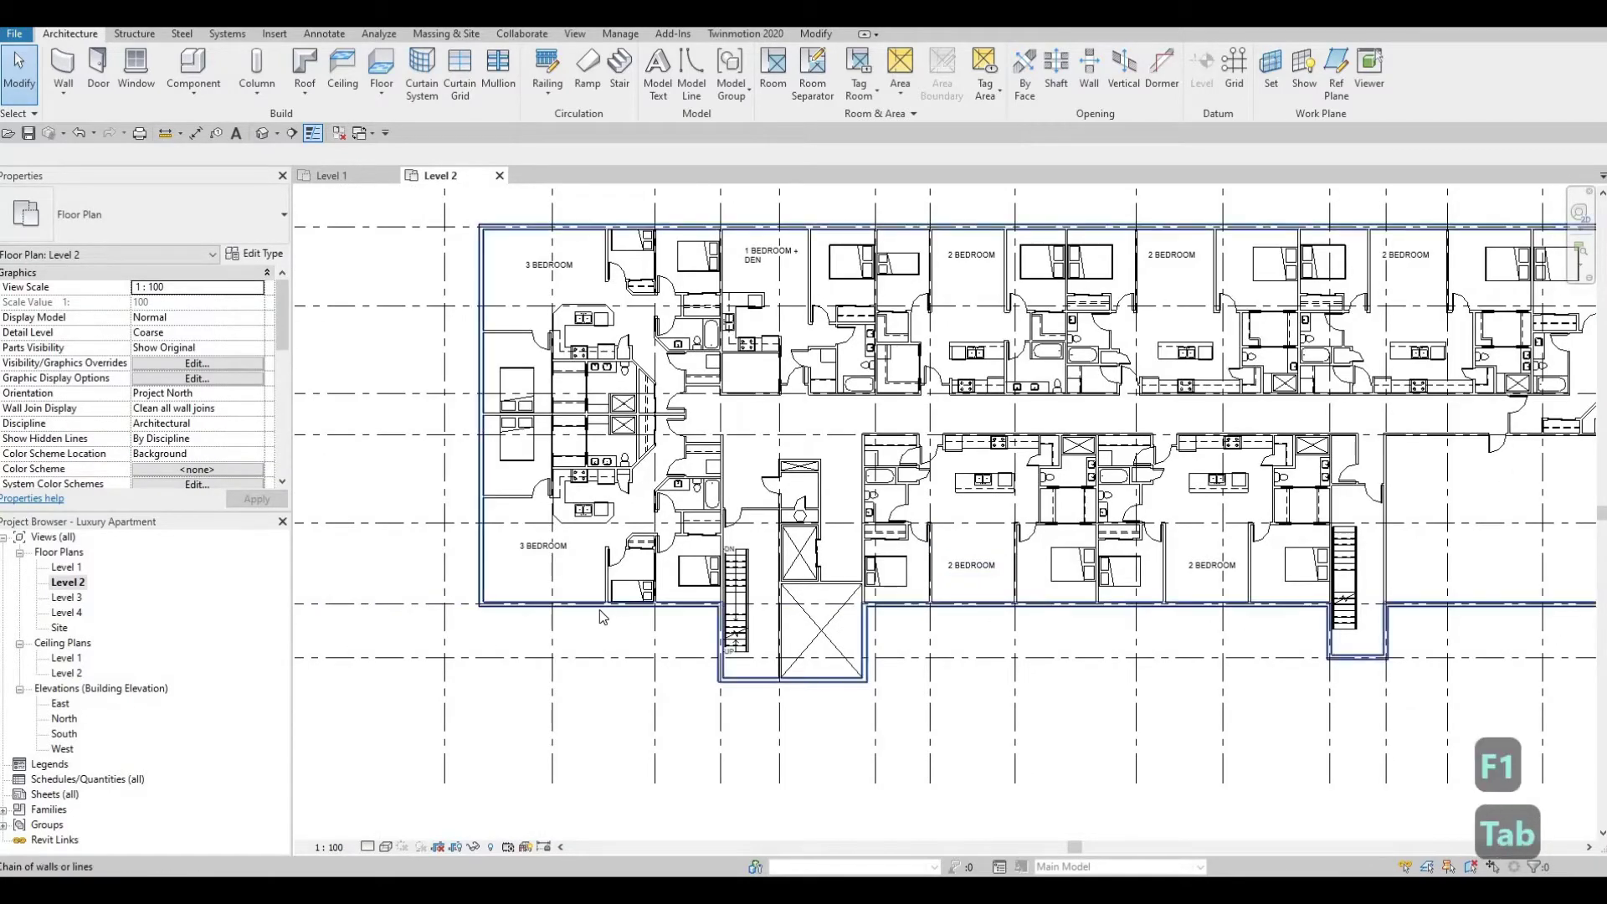
pyautogui.press('Tab')
pyautogui.click(588, 544)
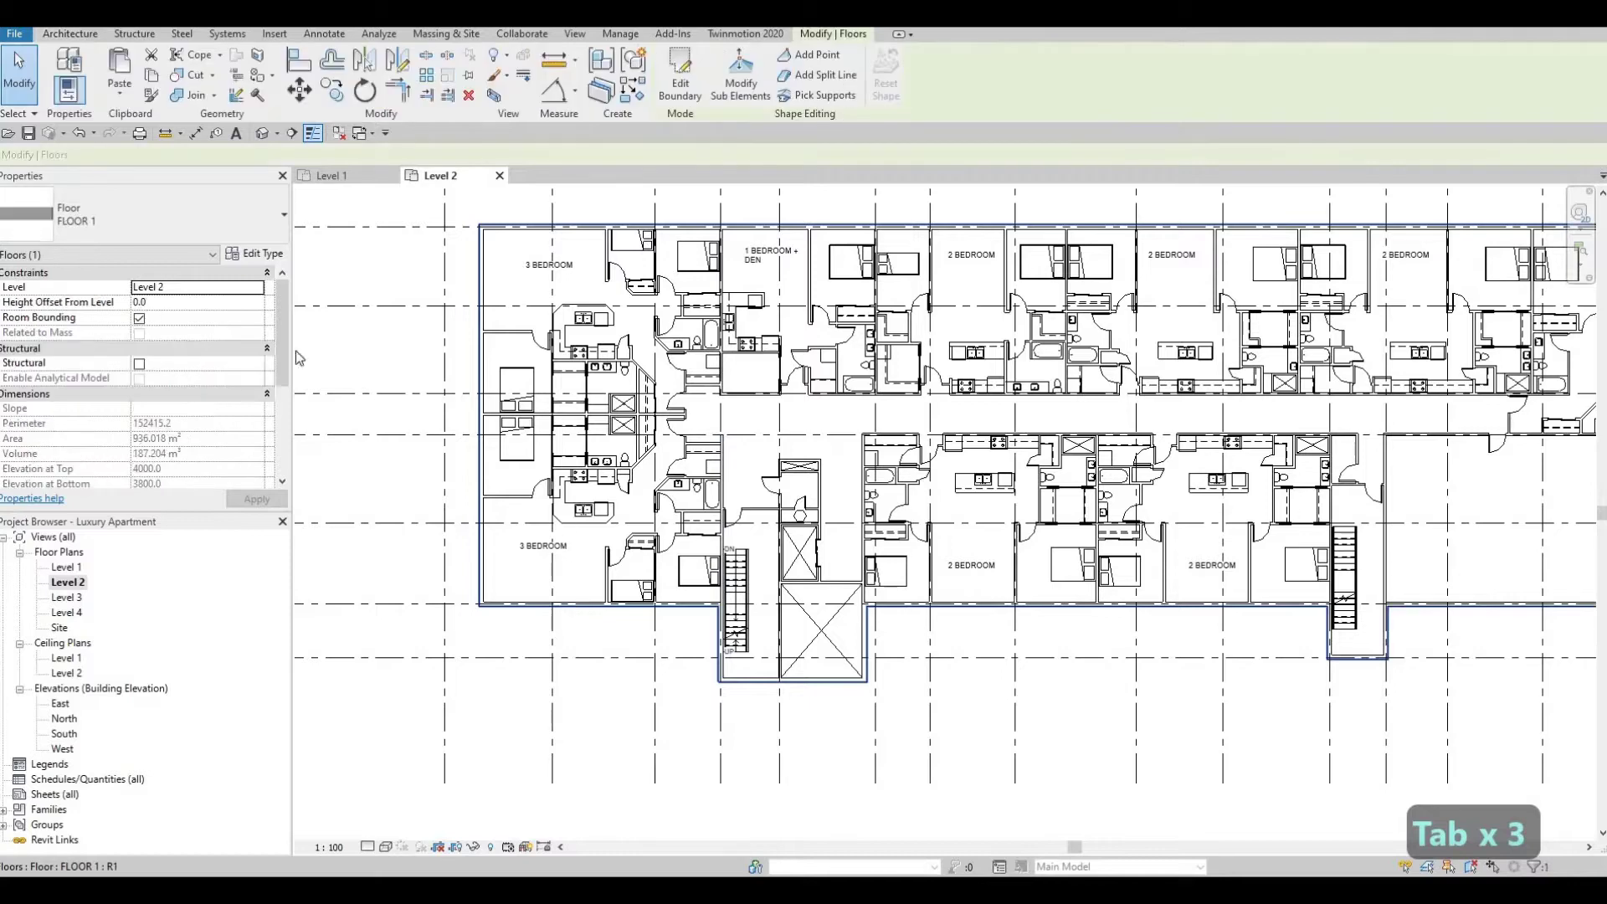
pyautogui.click(255, 255)
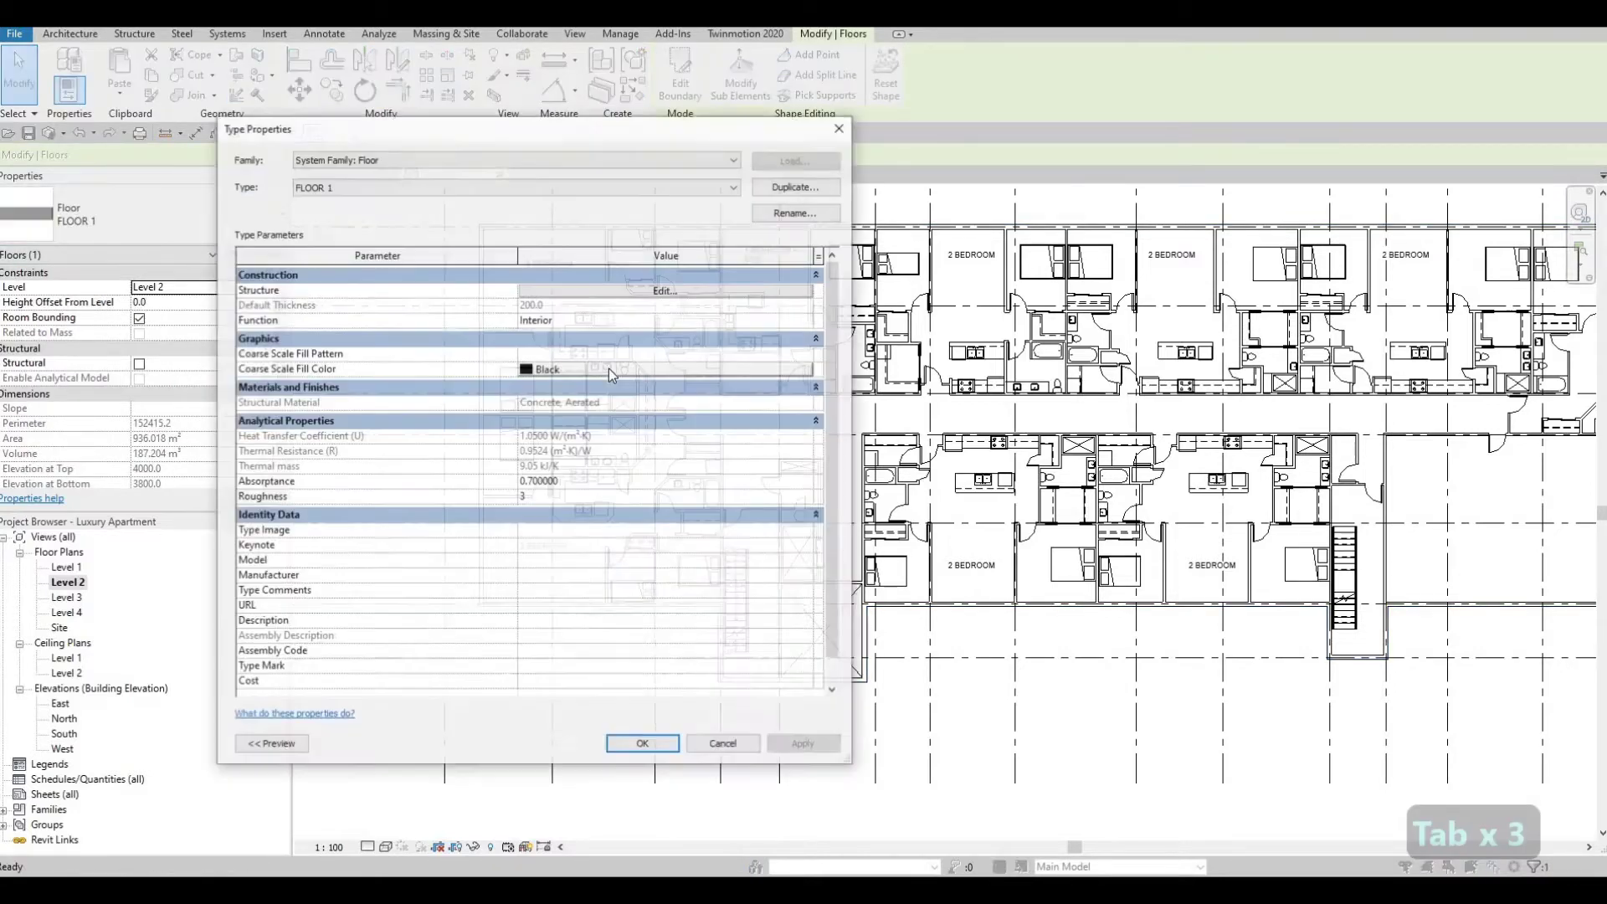
pyautogui.press('Escape')
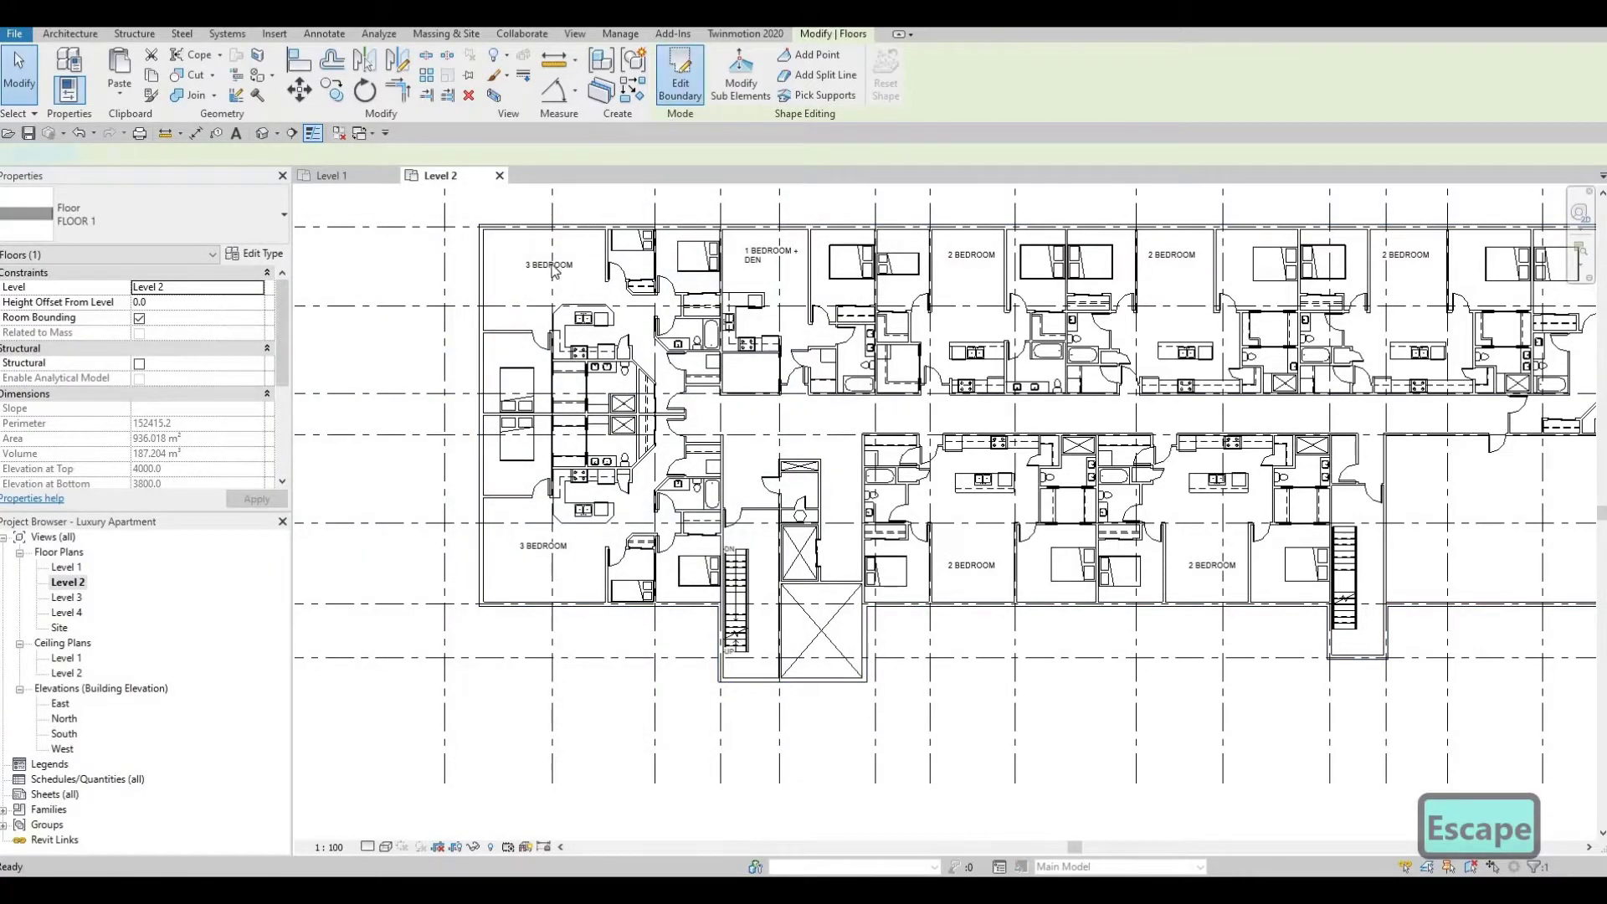
pyautogui.click(679, 88)
pyautogui.scroll(-4, 1004, 448)
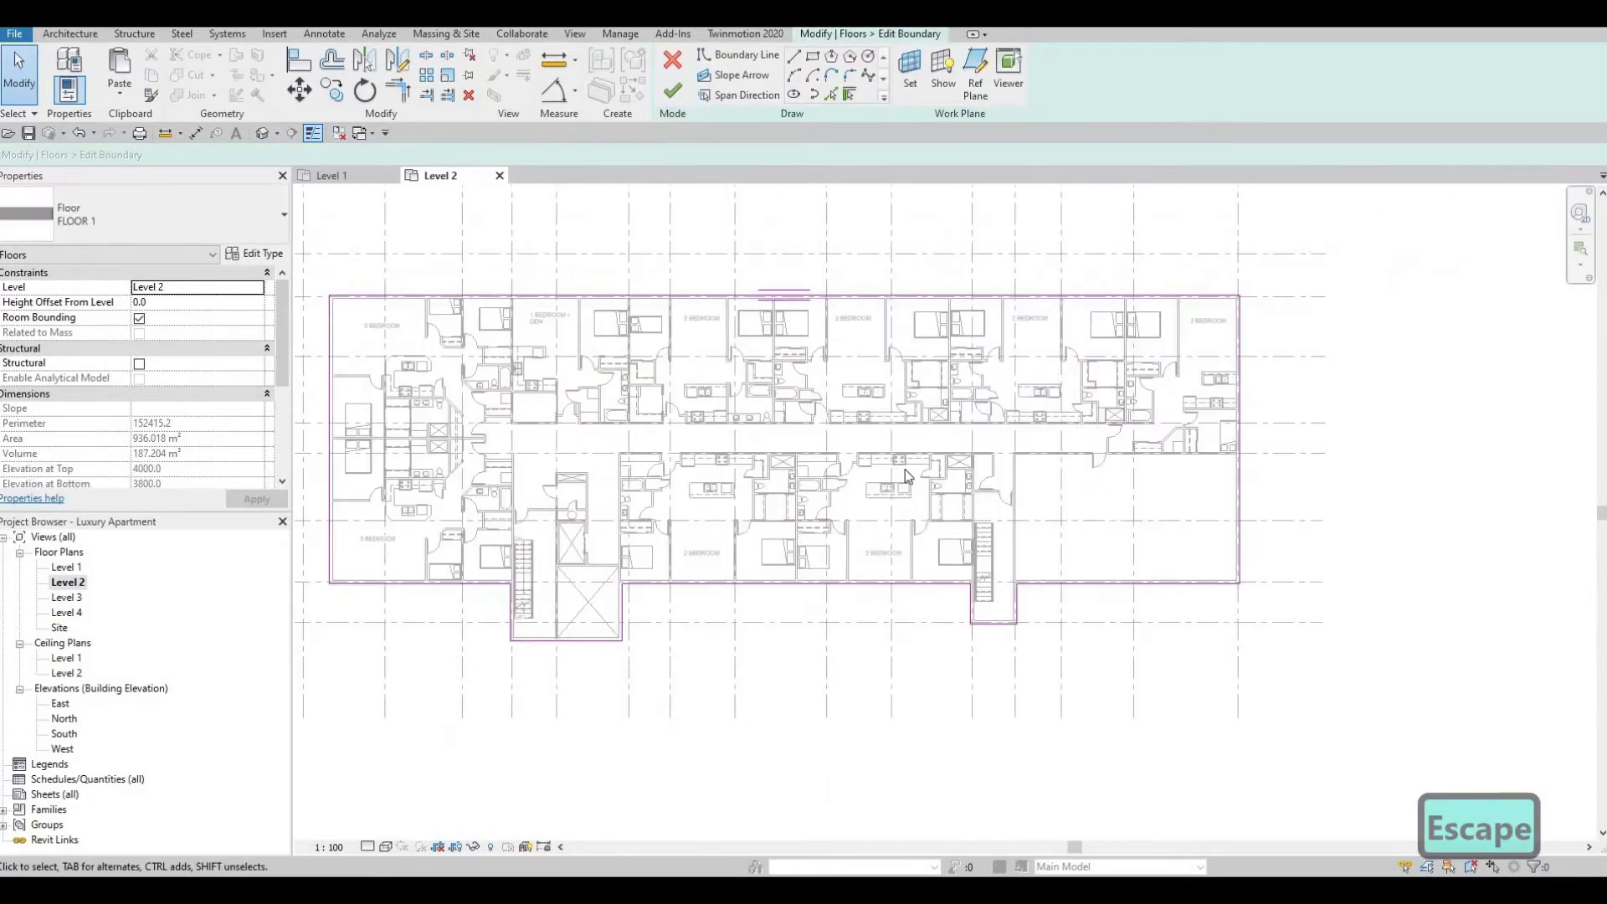
# Align the floor's left and upper boundary lines with the inner faces of the exterior walls
pyautogui.scroll(5, 636, 315)
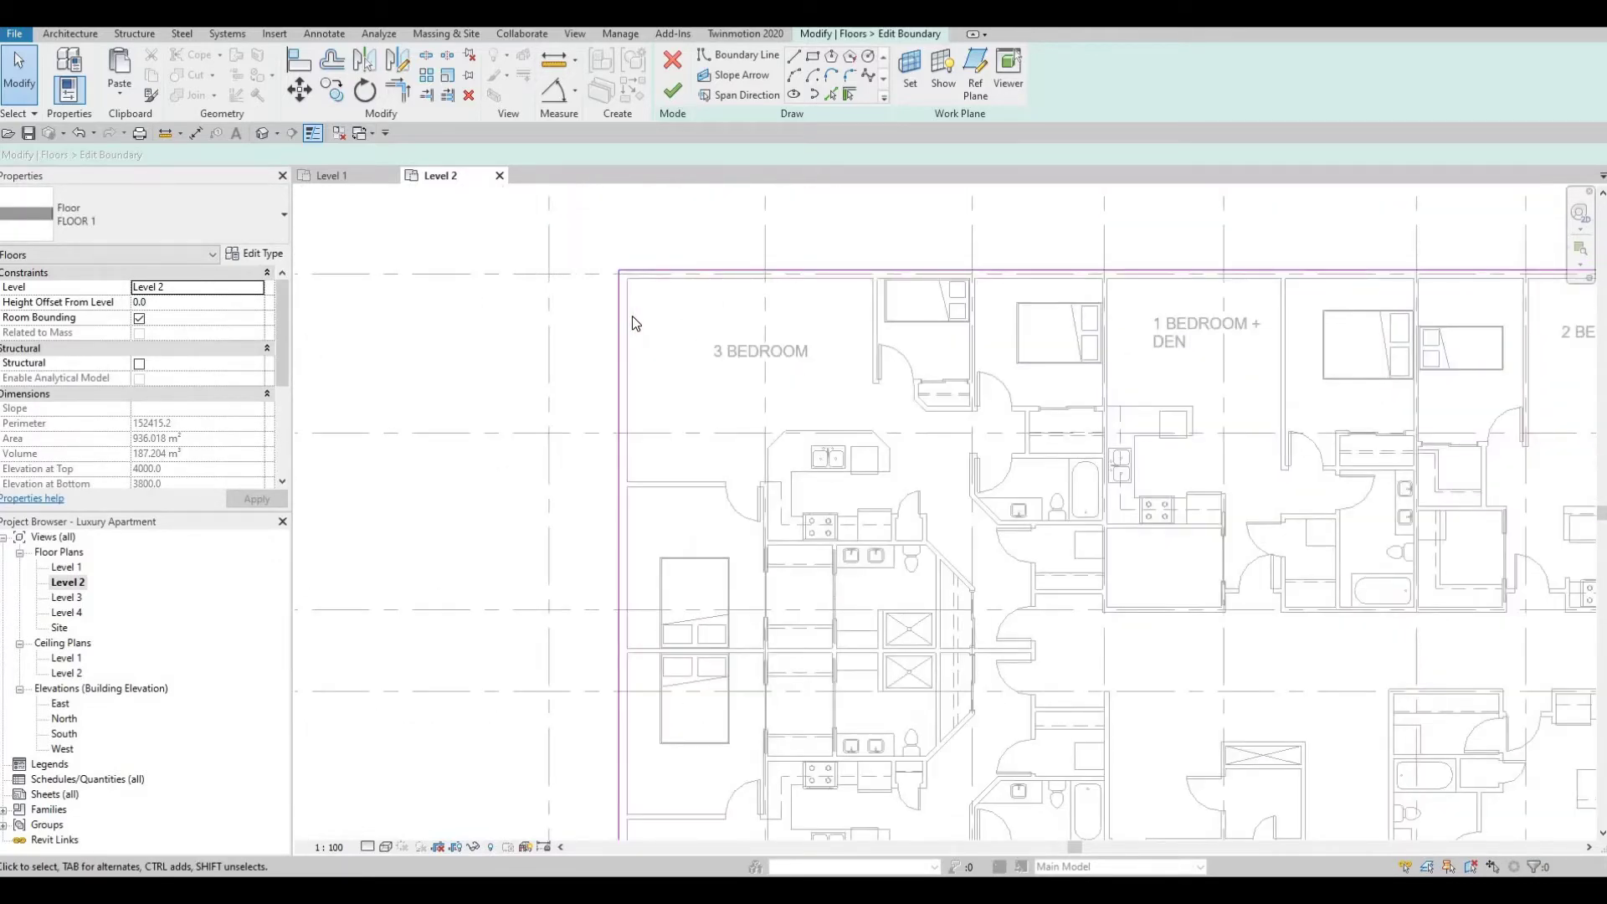
pyautogui.press('a')
pyautogui.press('l')
pyautogui.scroll(1, 631, 303)
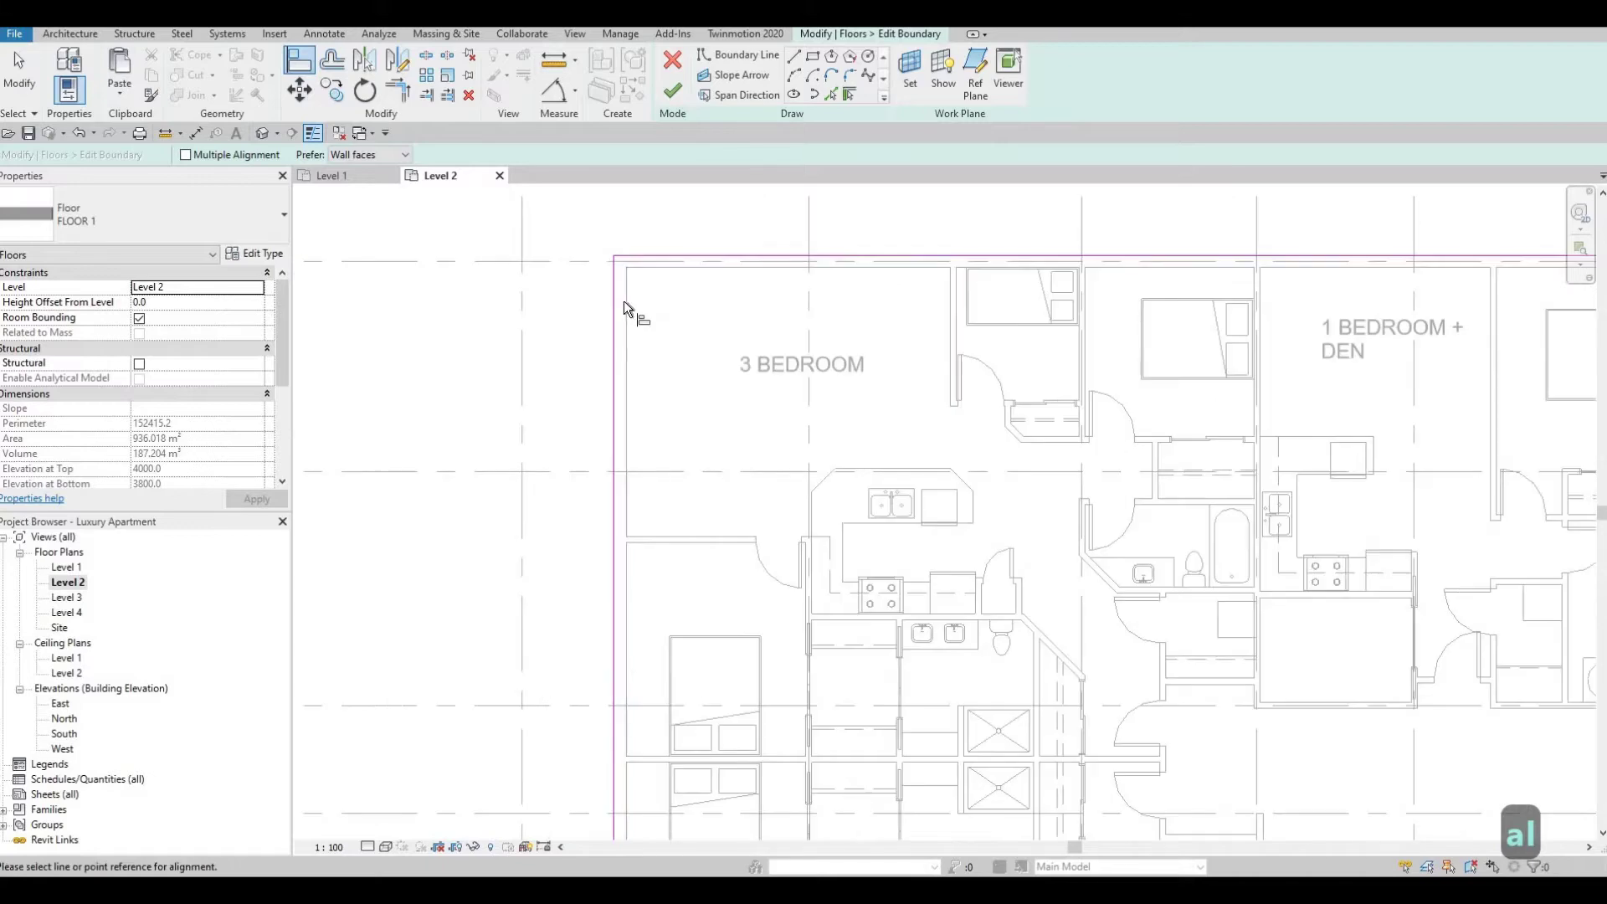
pyautogui.click(613, 295)
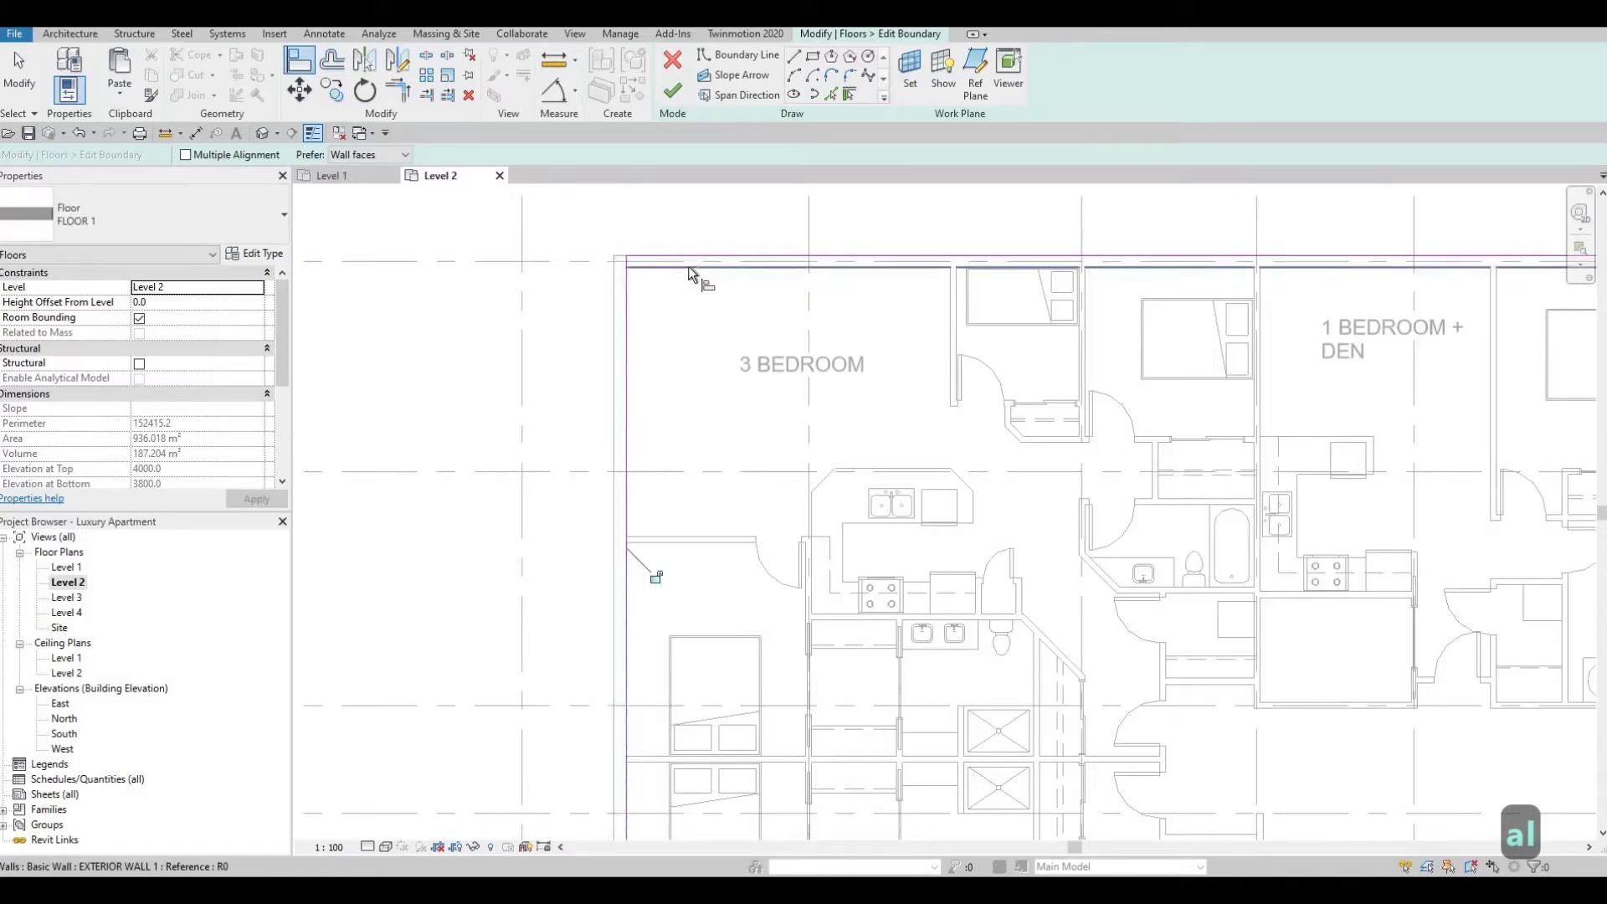
pyautogui.click(693, 262)
pyautogui.click(692, 257)
# Align the floor's right boundary line and the lower boundary line of the large empty room with the inner exterior wall faces
pyautogui.scroll(-2, 1281, 399)
pyautogui.moveTo(1280, 399); pyautogui.dragTo(513, 395, button='middle')
pyautogui.scroll(-3, 1338, 352)
pyautogui.scroll(5, 1307, 348)
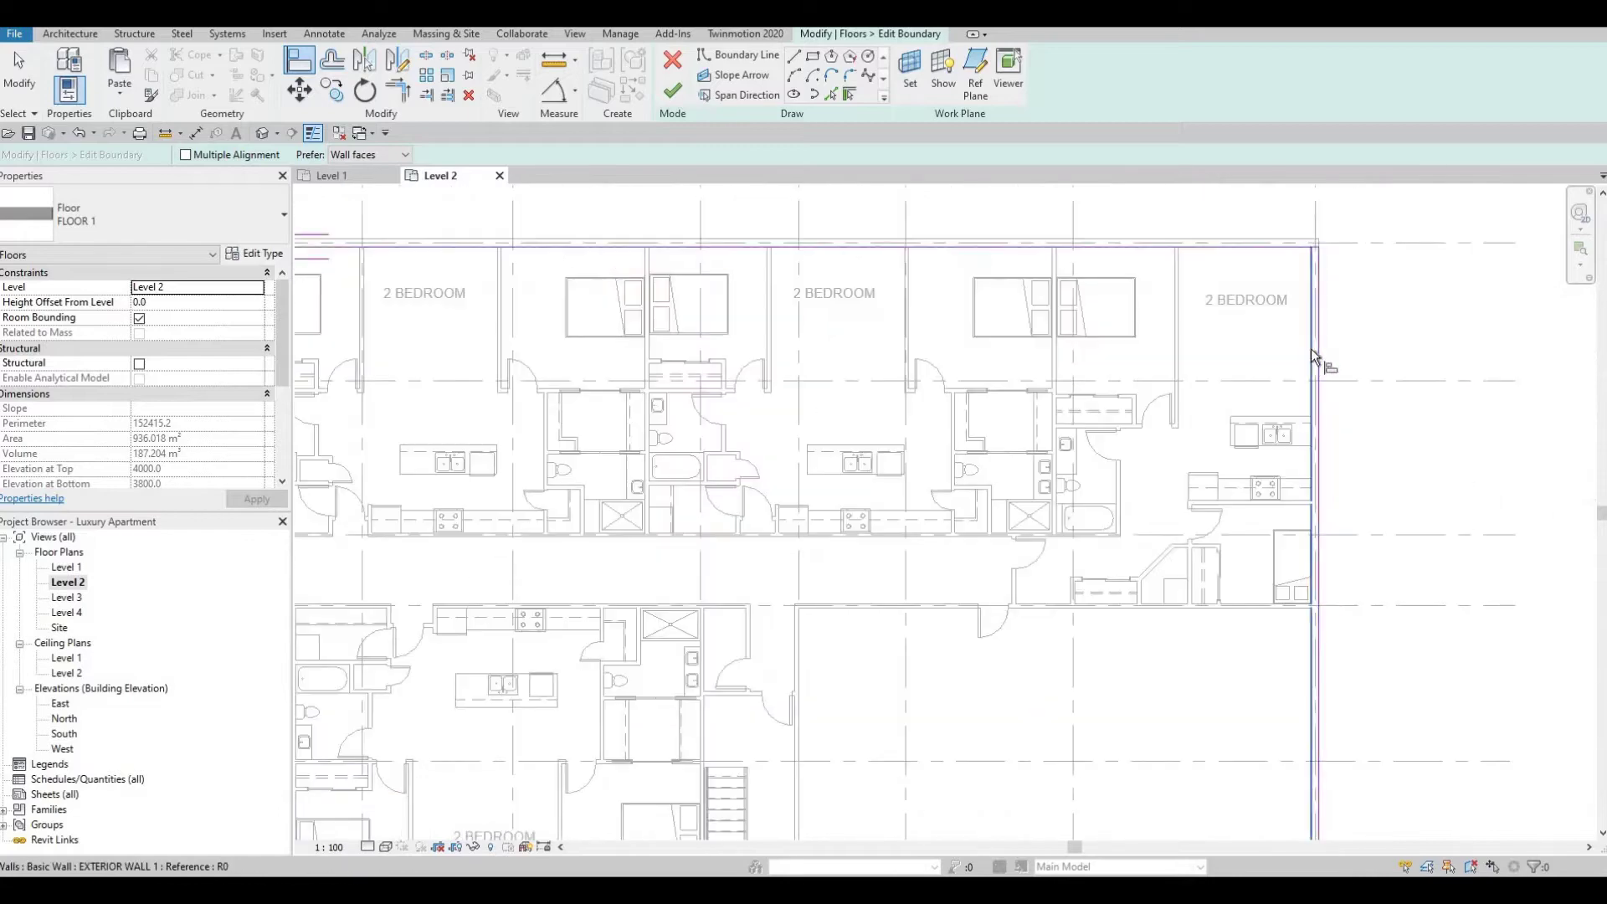
pyautogui.click(1314, 349)
pyautogui.click(1319, 360)
pyautogui.moveTo(1123, 606); pyautogui.dragTo(1248, 289, button='middle')
pyautogui.scroll(-2, 1248, 290)
pyautogui.click(1170, 482)
pyautogui.click(1157, 487)
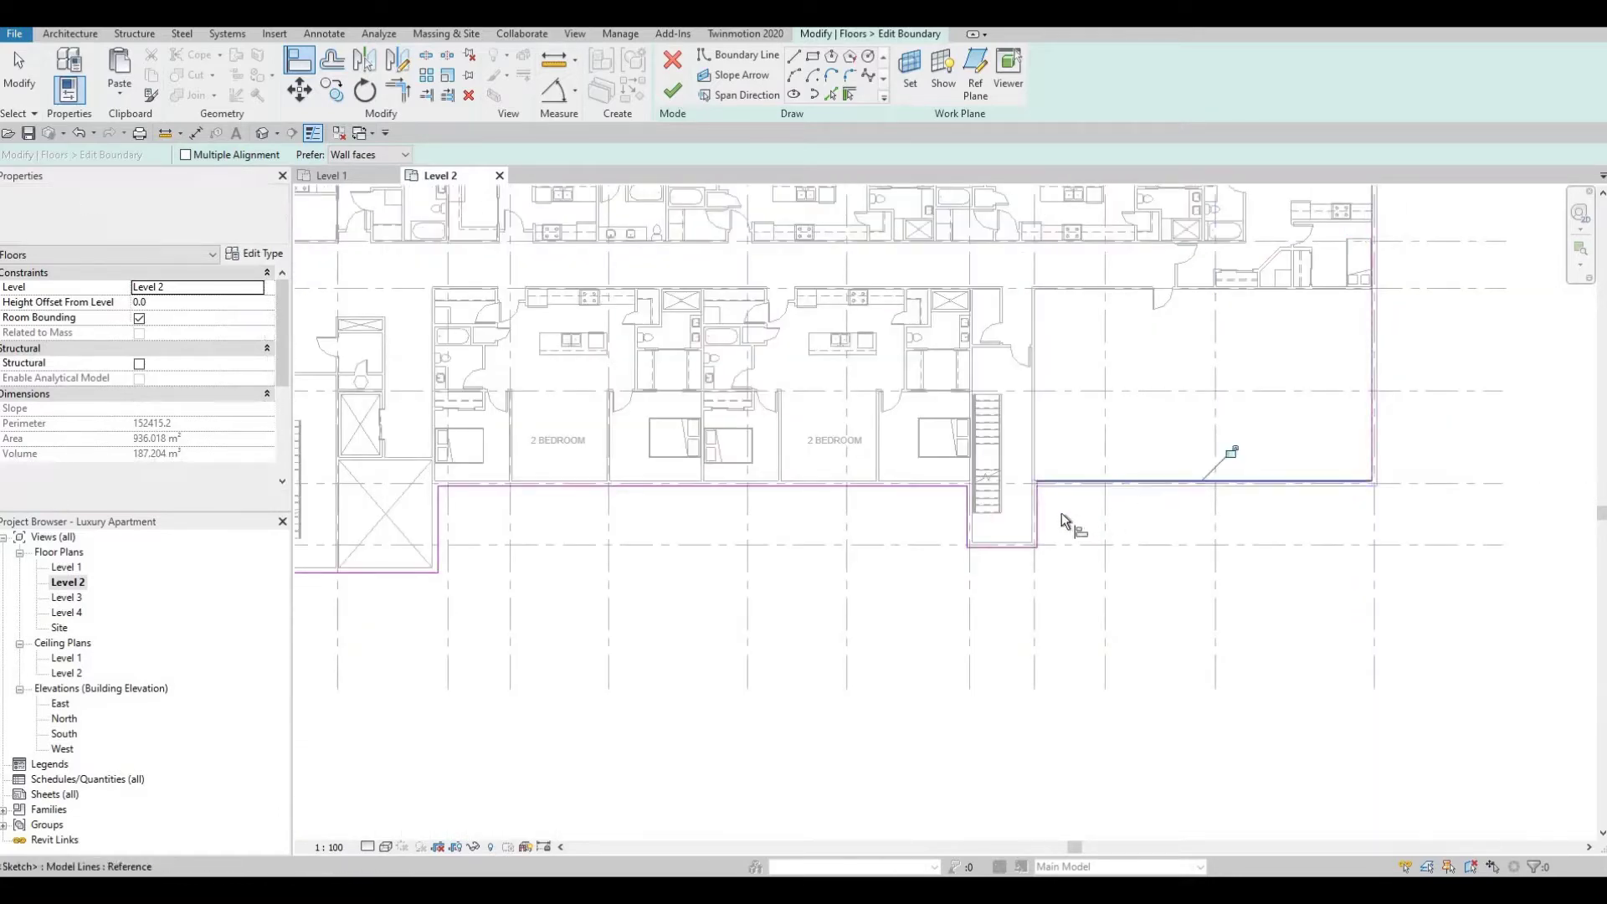
# Align the three boundary lines around the smaller projecting stairwell with the inner faces of its exterior walls
pyautogui.scroll(2, 1028, 515)
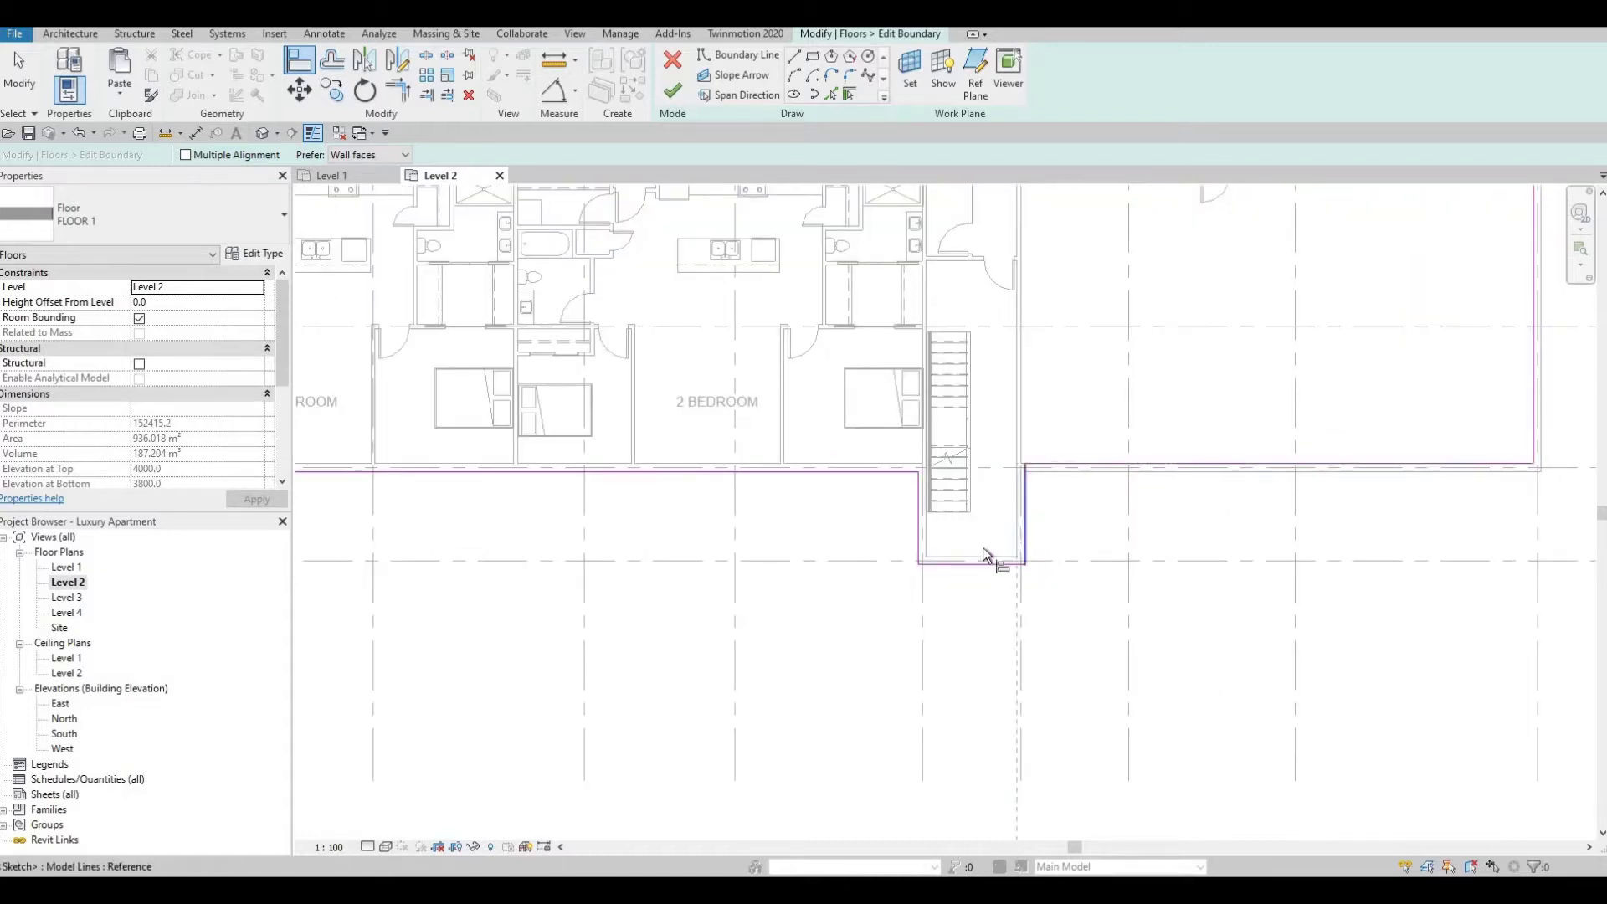
pyautogui.click(1017, 520)
pyautogui.click(1024, 527)
pyautogui.moveTo(921, 518); pyautogui.dragTo(1037, 518, button='middle')
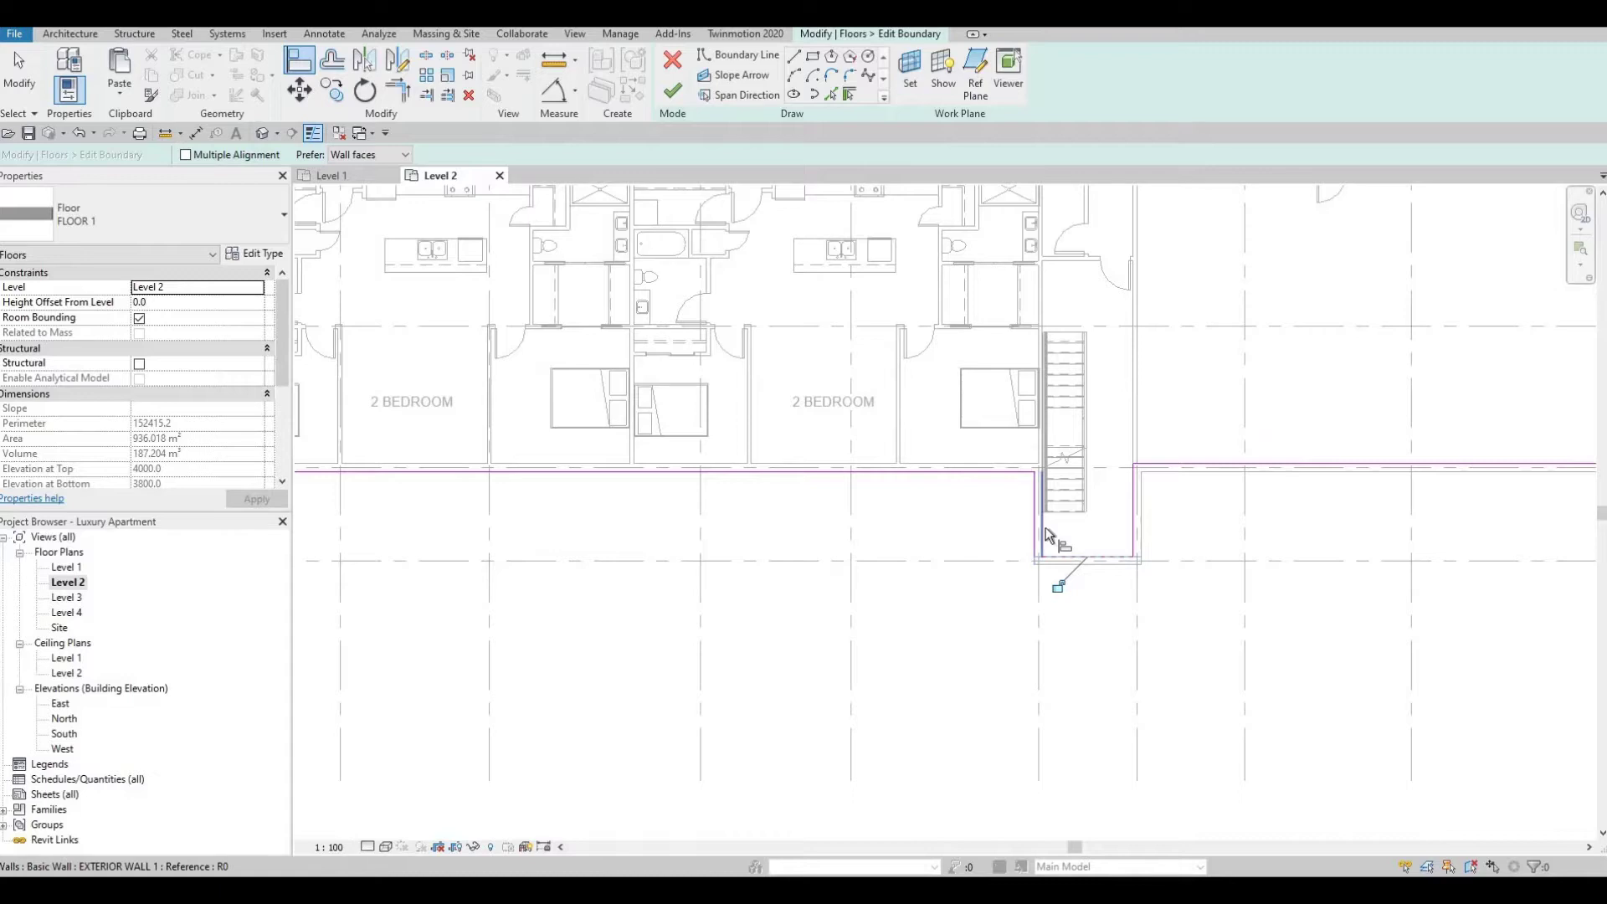
pyautogui.scroll(2, 1046, 530)
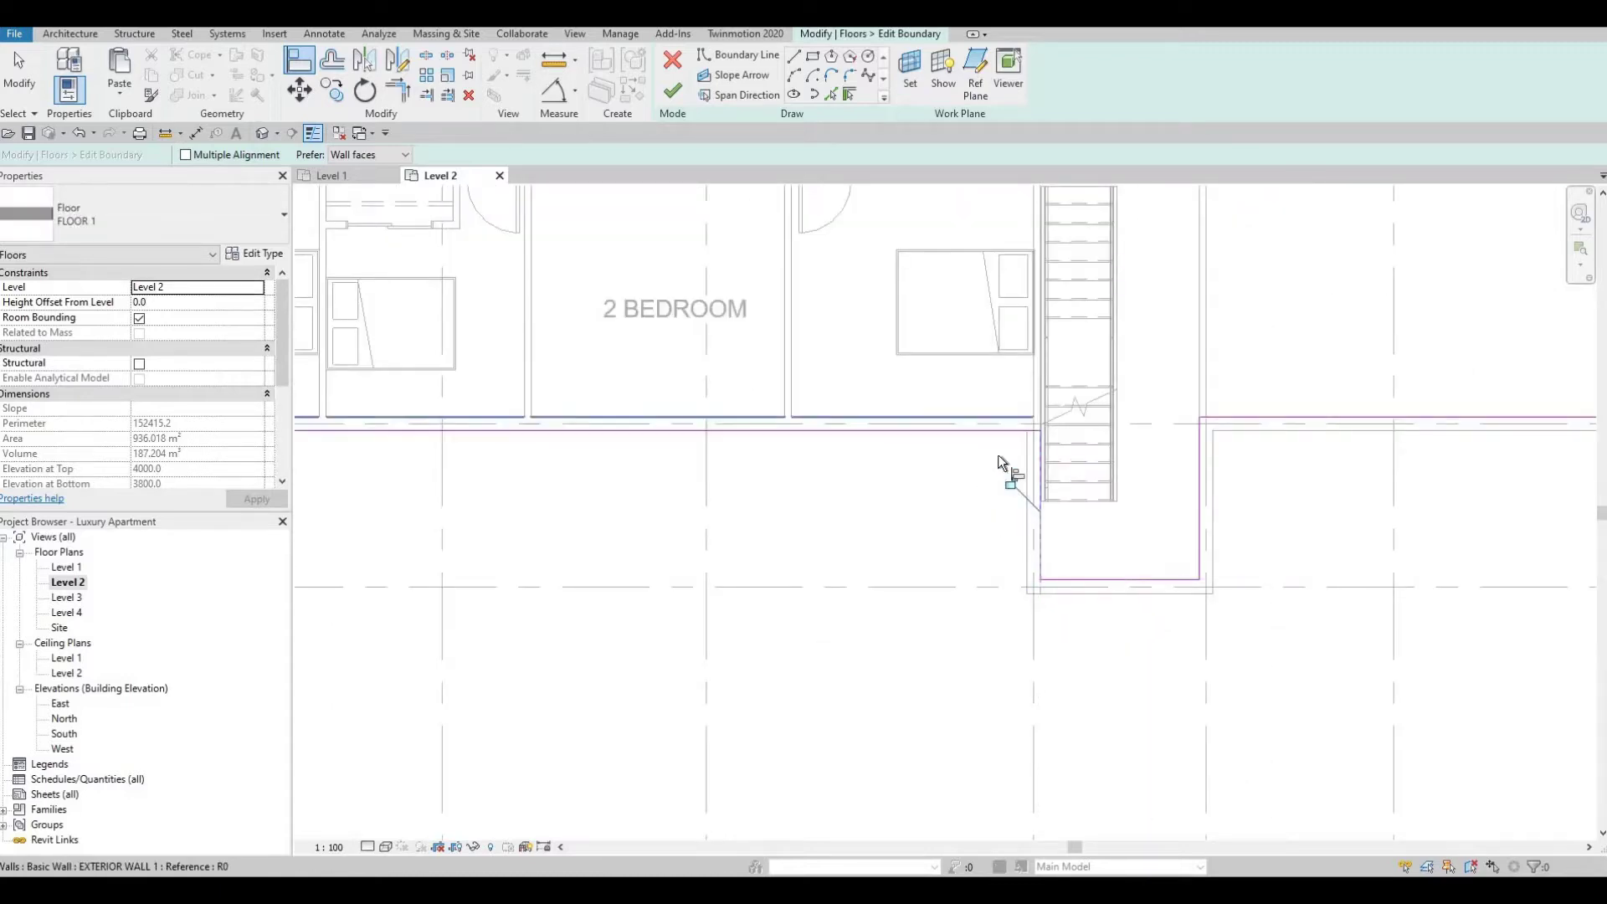
# Align the lower boundary line between the two stairwell projections with the inner face of the exterior wall
pyautogui.moveTo(958, 428); pyautogui.dragTo(966, 485, button='middle')
pyautogui.scroll(2, 963, 507)
pyautogui.click(934, 508)
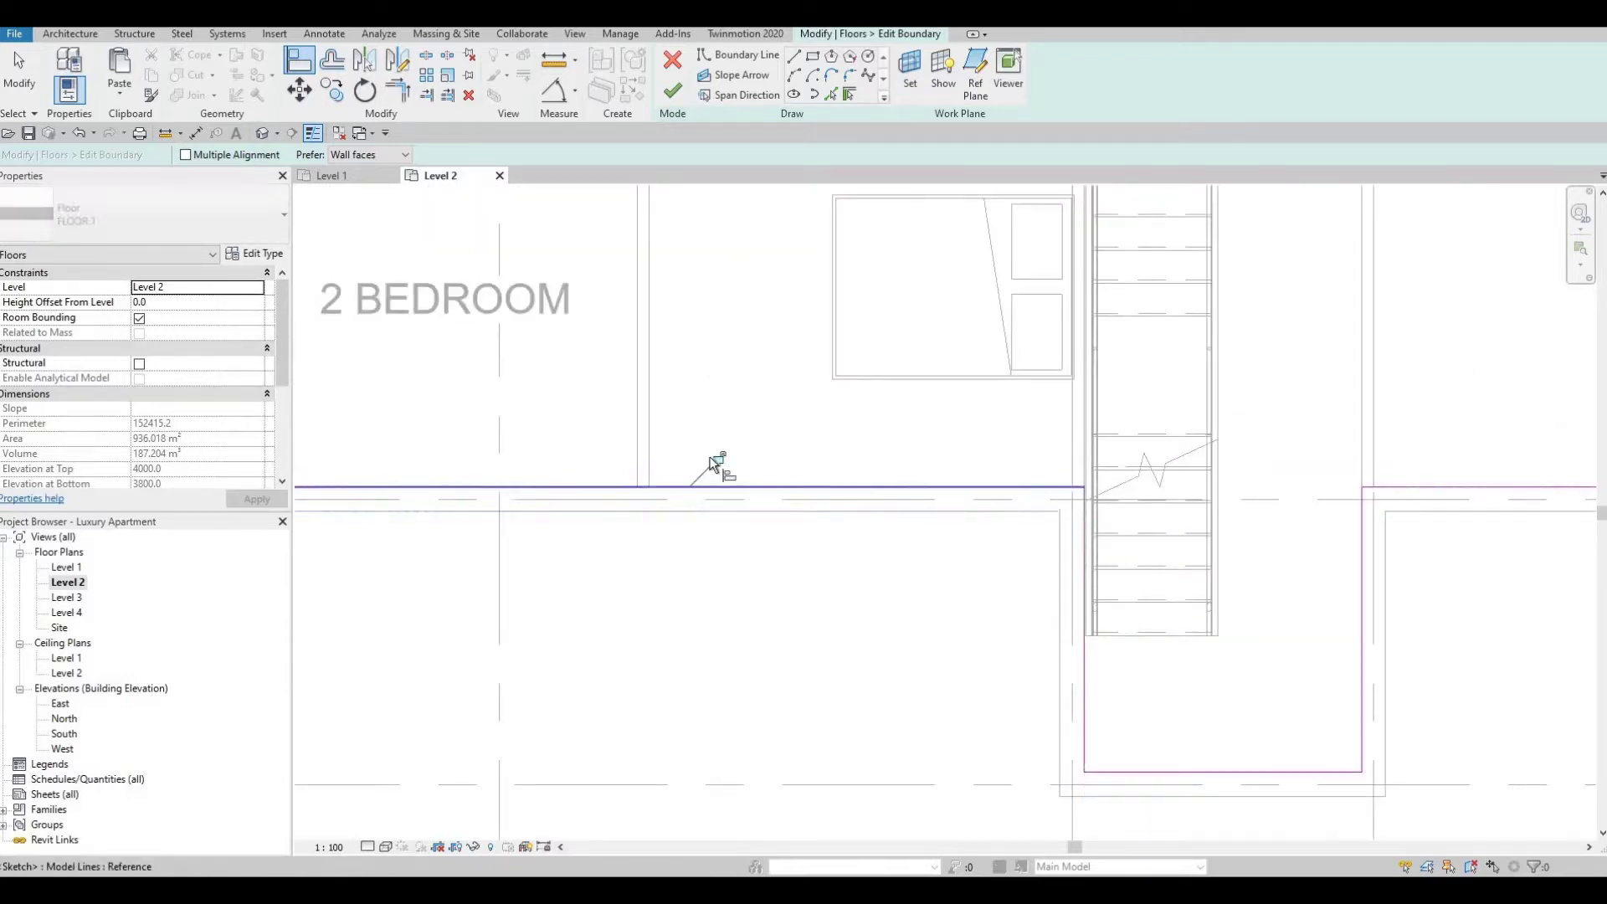
# Align the boundary's right and lower lines around the crossed void room with the inner exterior wall faces
pyautogui.scroll(-1, 783, 452)
pyautogui.scroll(-2, 1166, 465)
pyautogui.scroll(-2, 1138, 483)
pyautogui.scroll(1, 1121, 491)
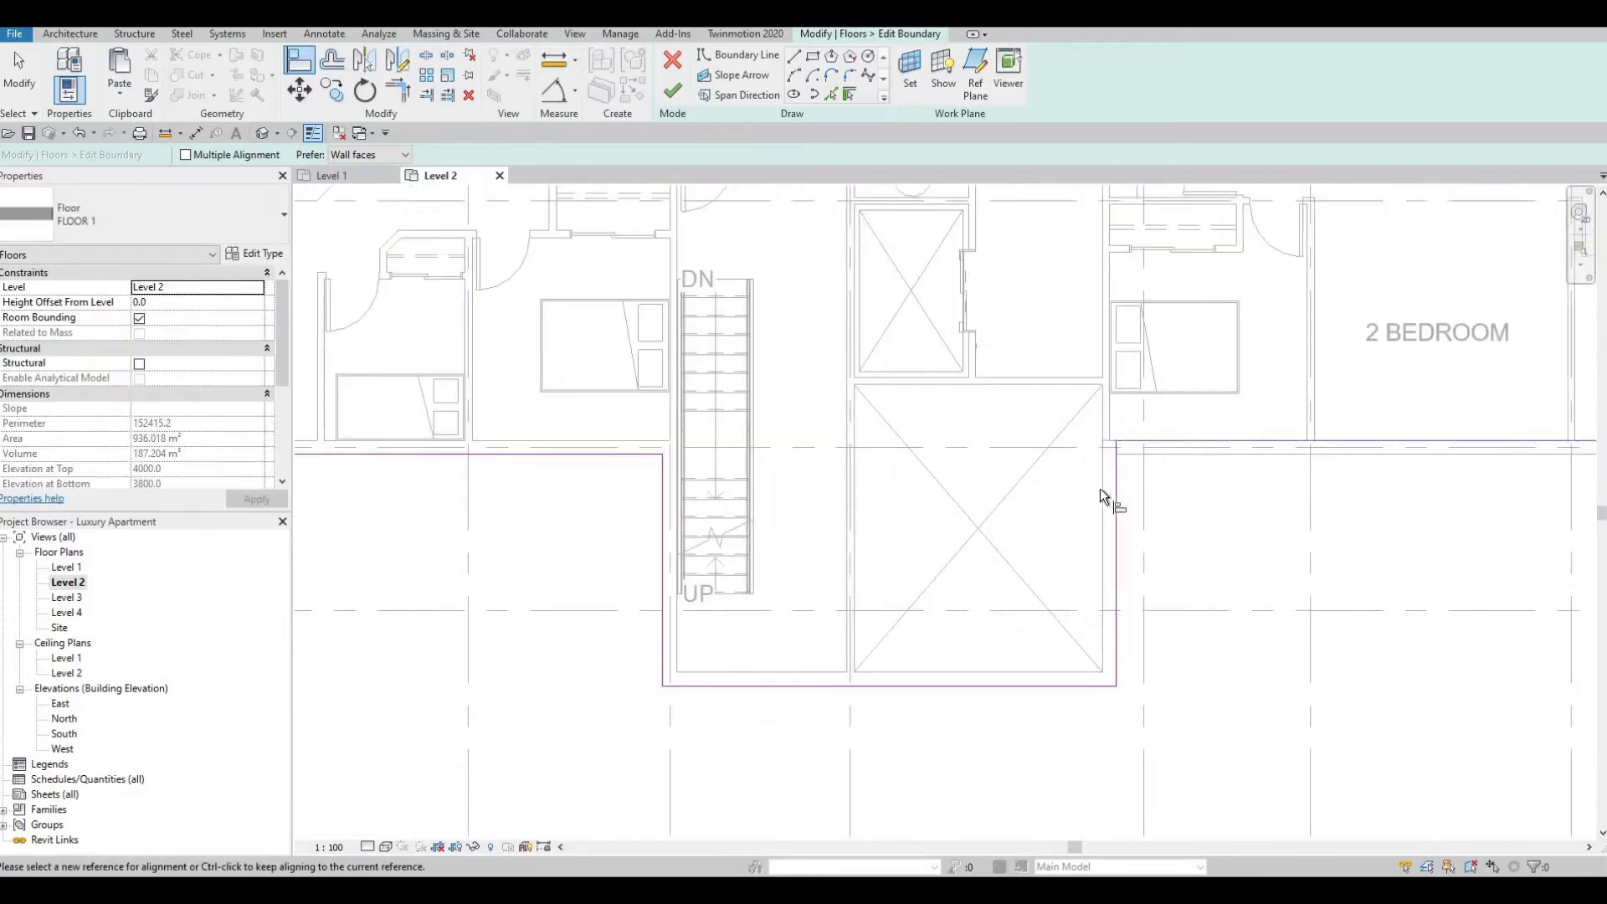
pyautogui.click(1062, 597)
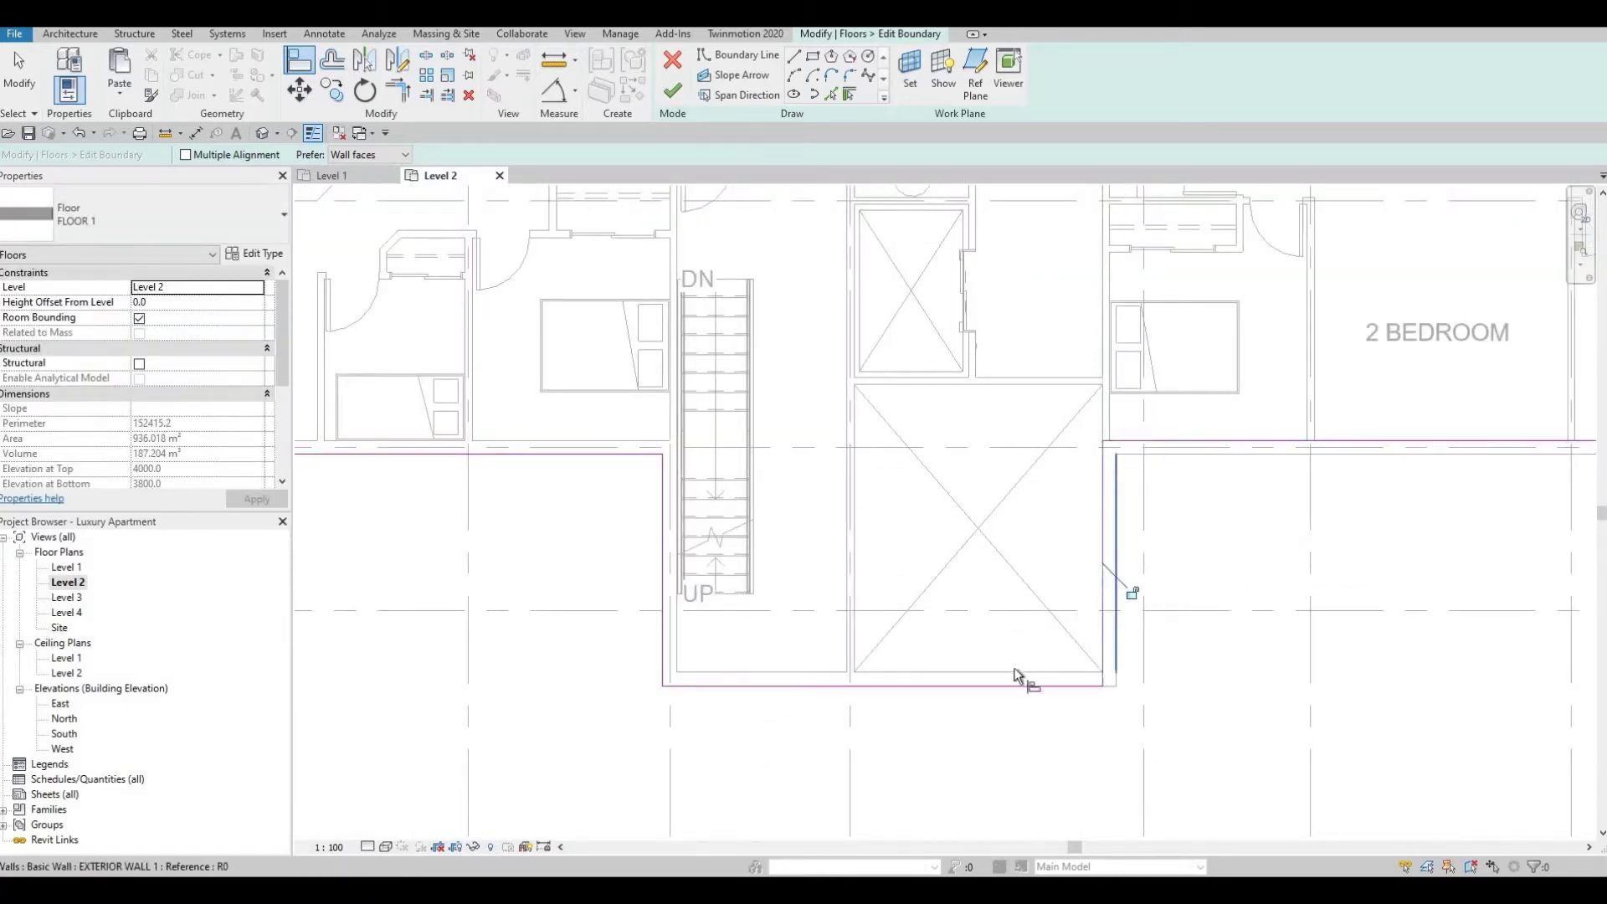
pyautogui.click(1013, 670)
pyautogui.click(996, 687)
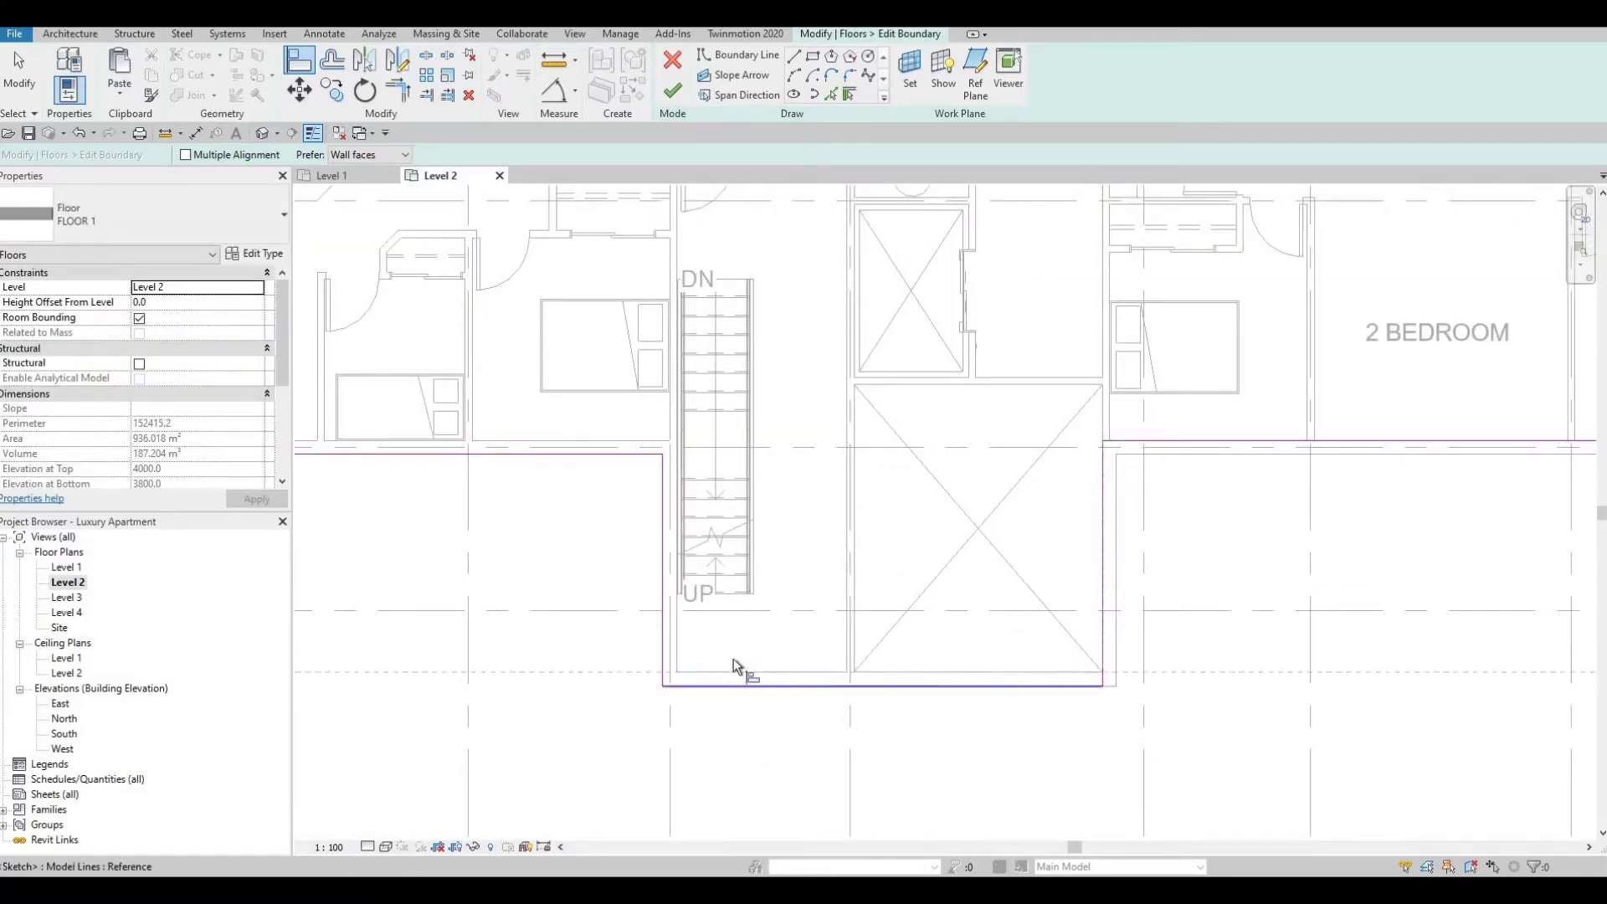
# Align the boundary line beside the main stairs with the inner face of the projection's left exterior wall
pyautogui.click(676, 634)
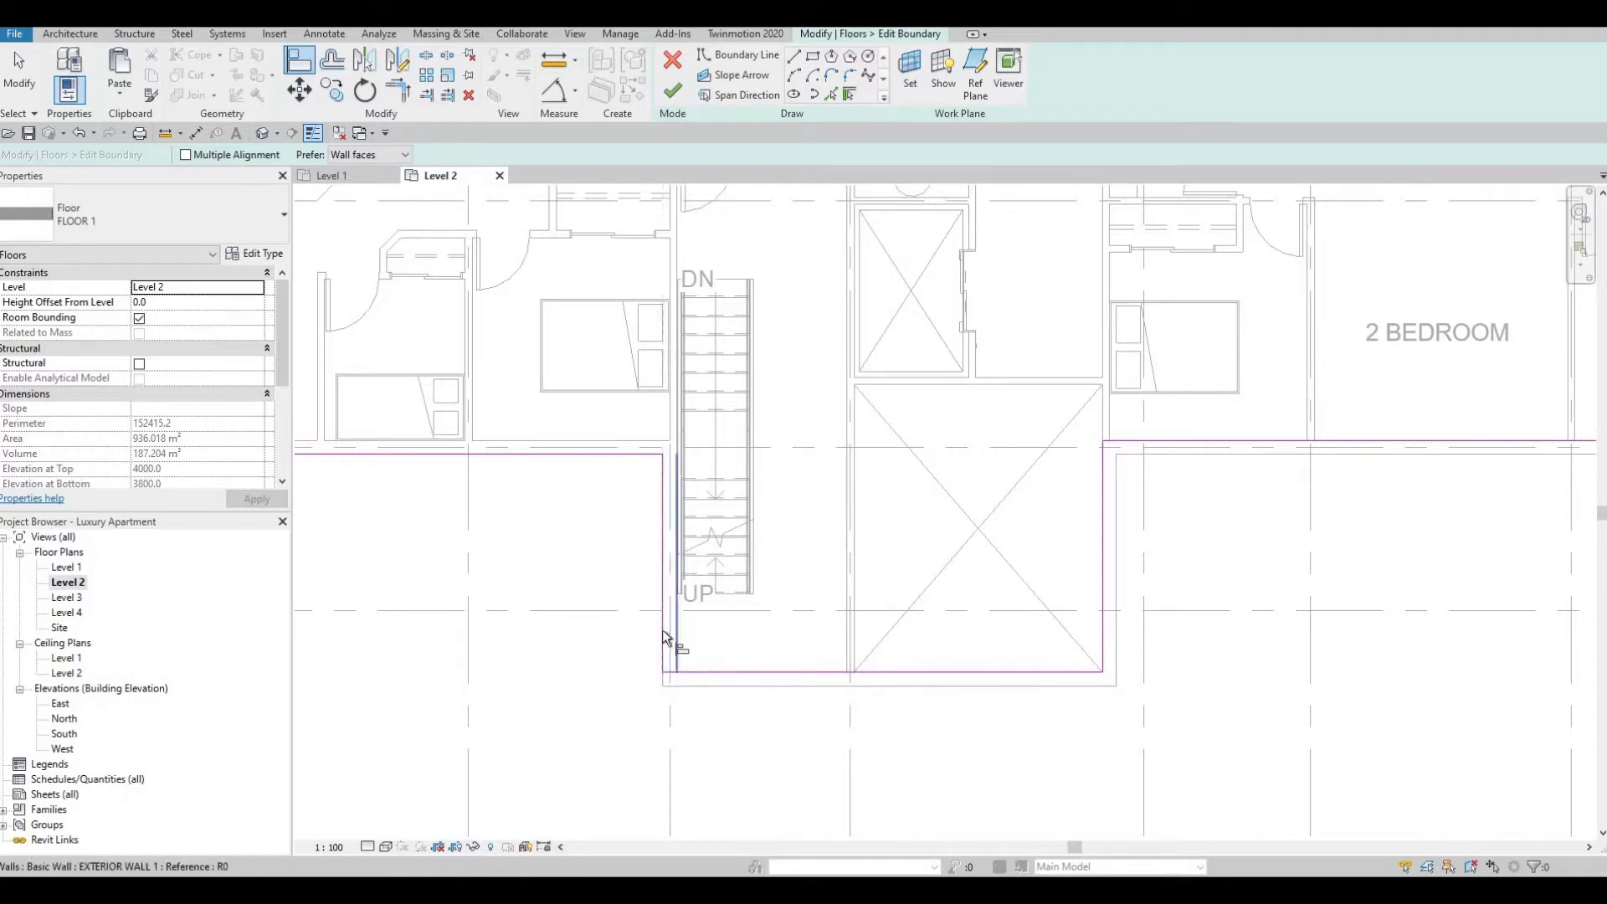
pyautogui.press('Escape')
pyautogui.press('Escape')
pyautogui.press('a')
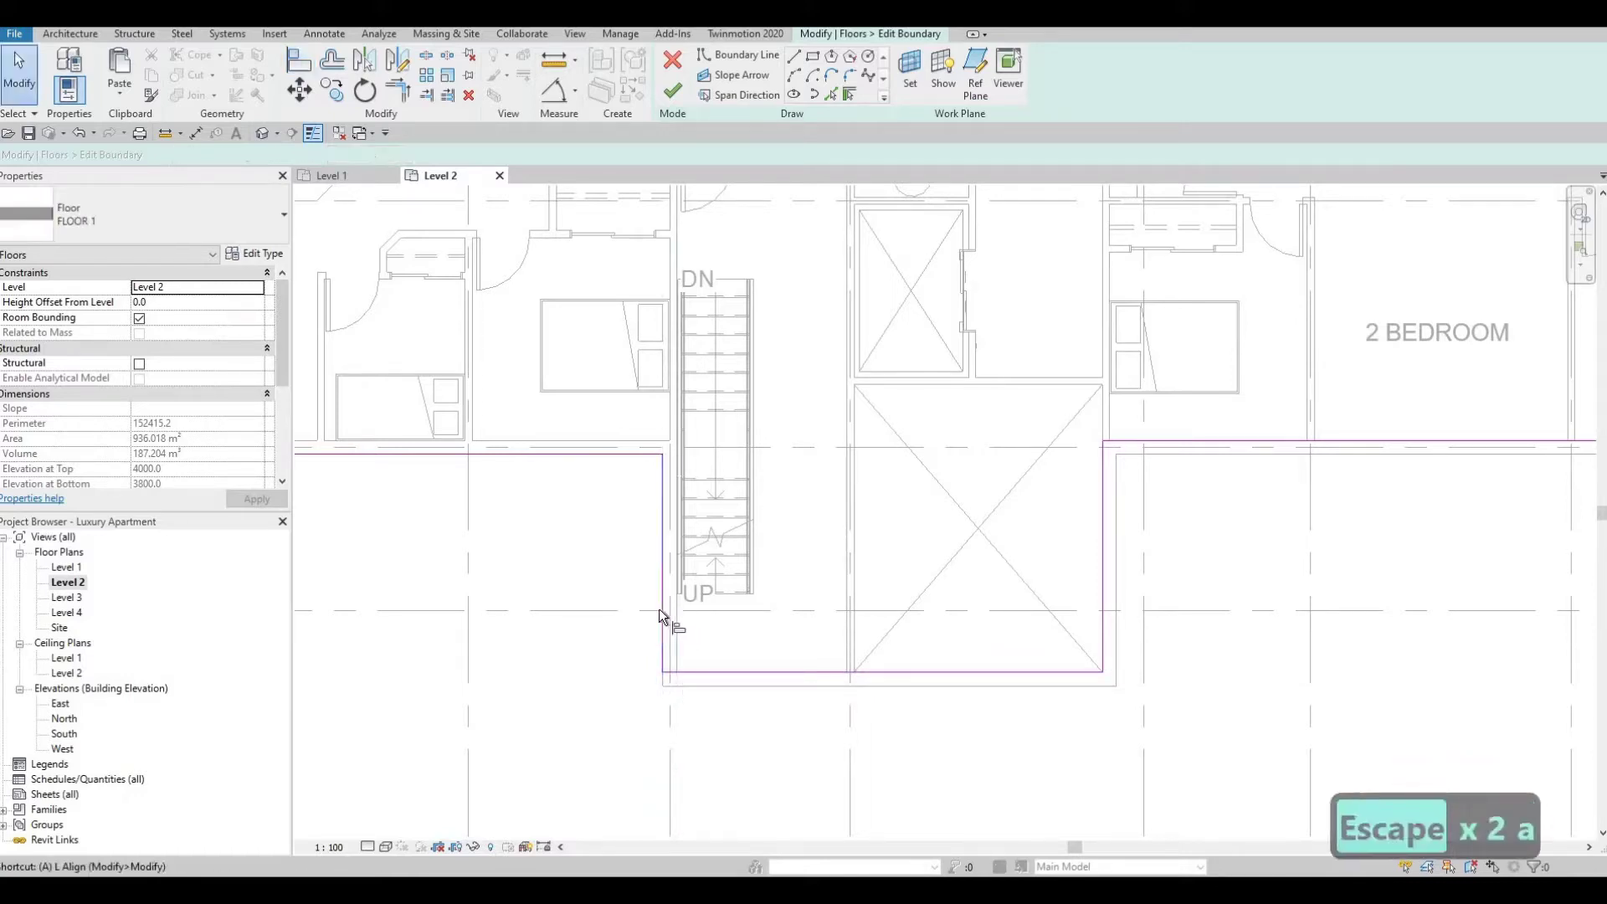
pyautogui.press('l')
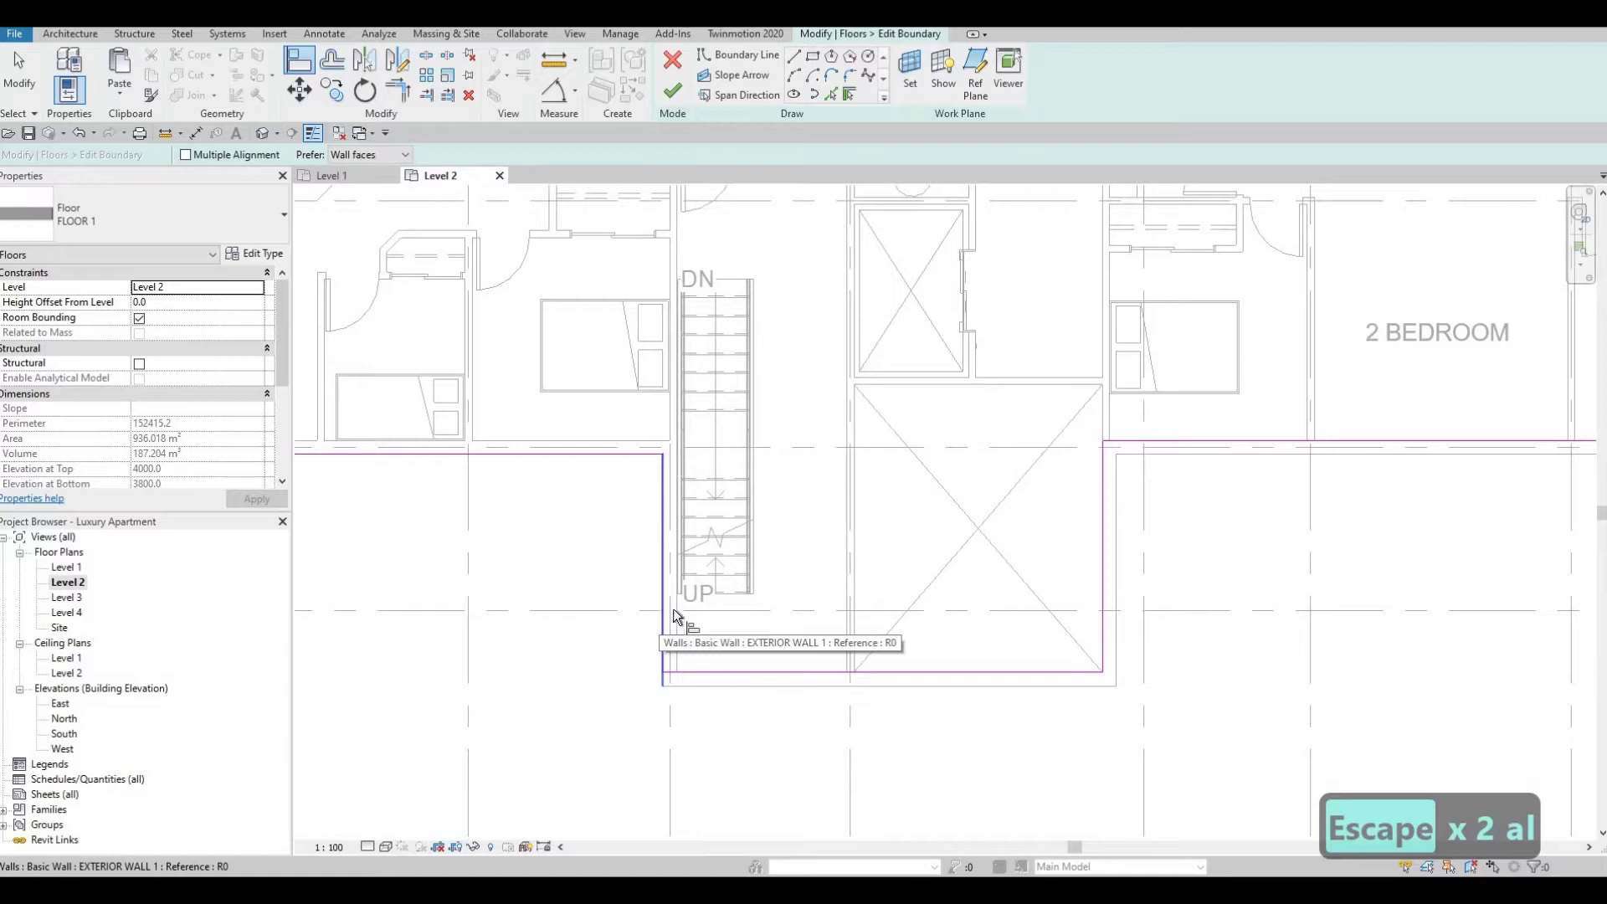
pyautogui.click(673, 609)
pyautogui.click(662, 609)
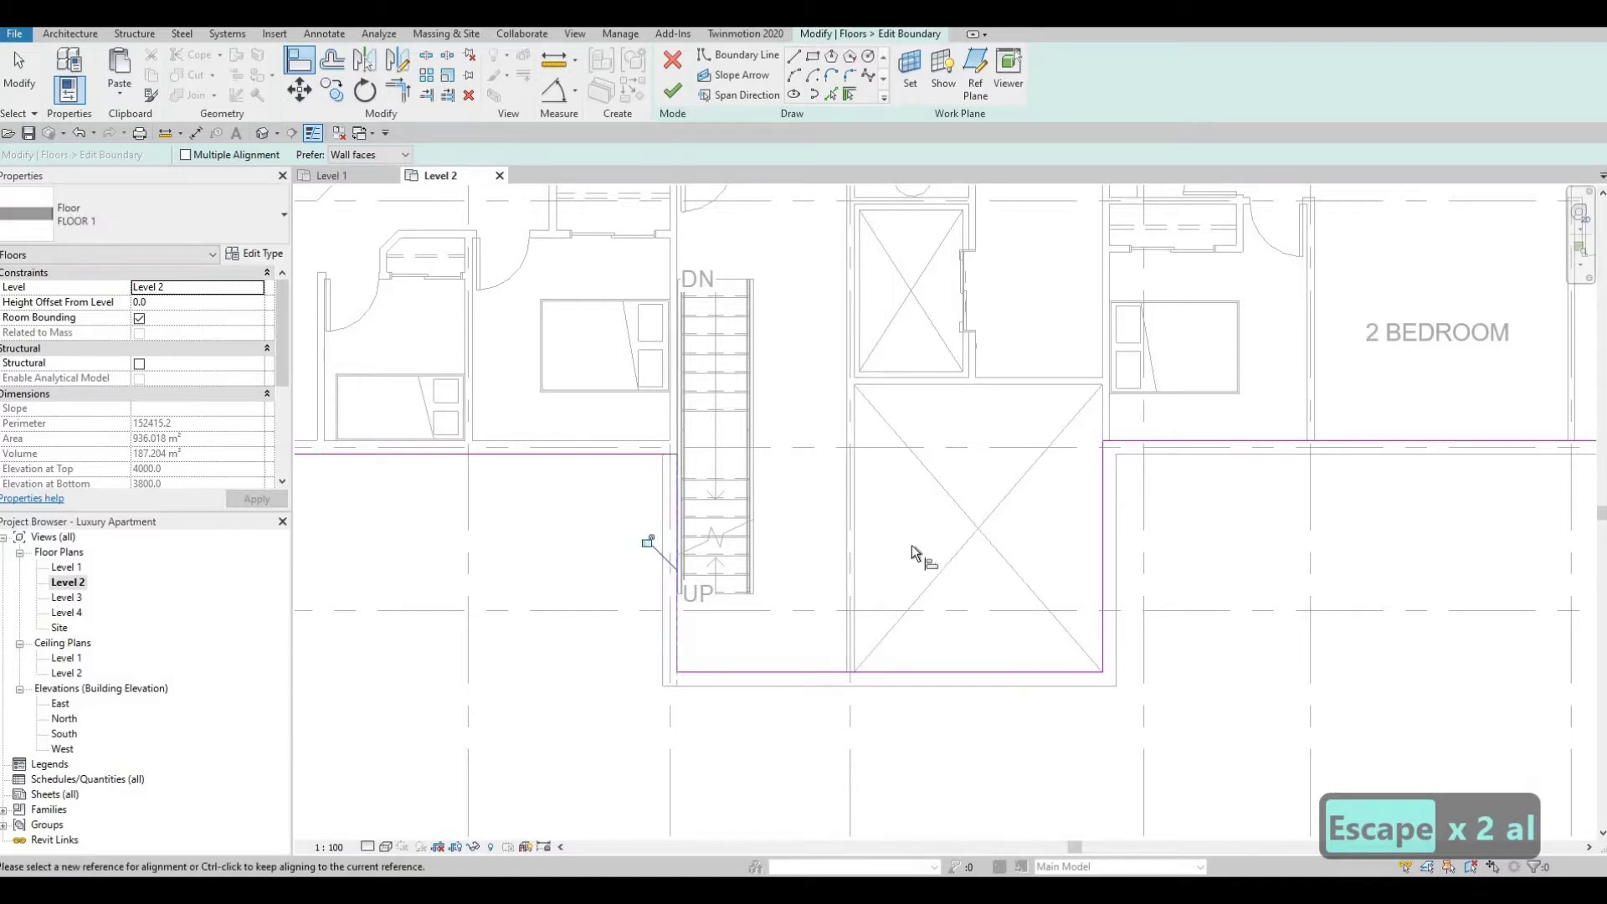
# Align the lower boundary line along the 3 BEDROOM unit with the inner exterior wall face and finish the floor boundary edit
pyautogui.moveTo(551, 444); pyautogui.dragTo(932, 501, button='middle')
pyautogui.click(933, 508)
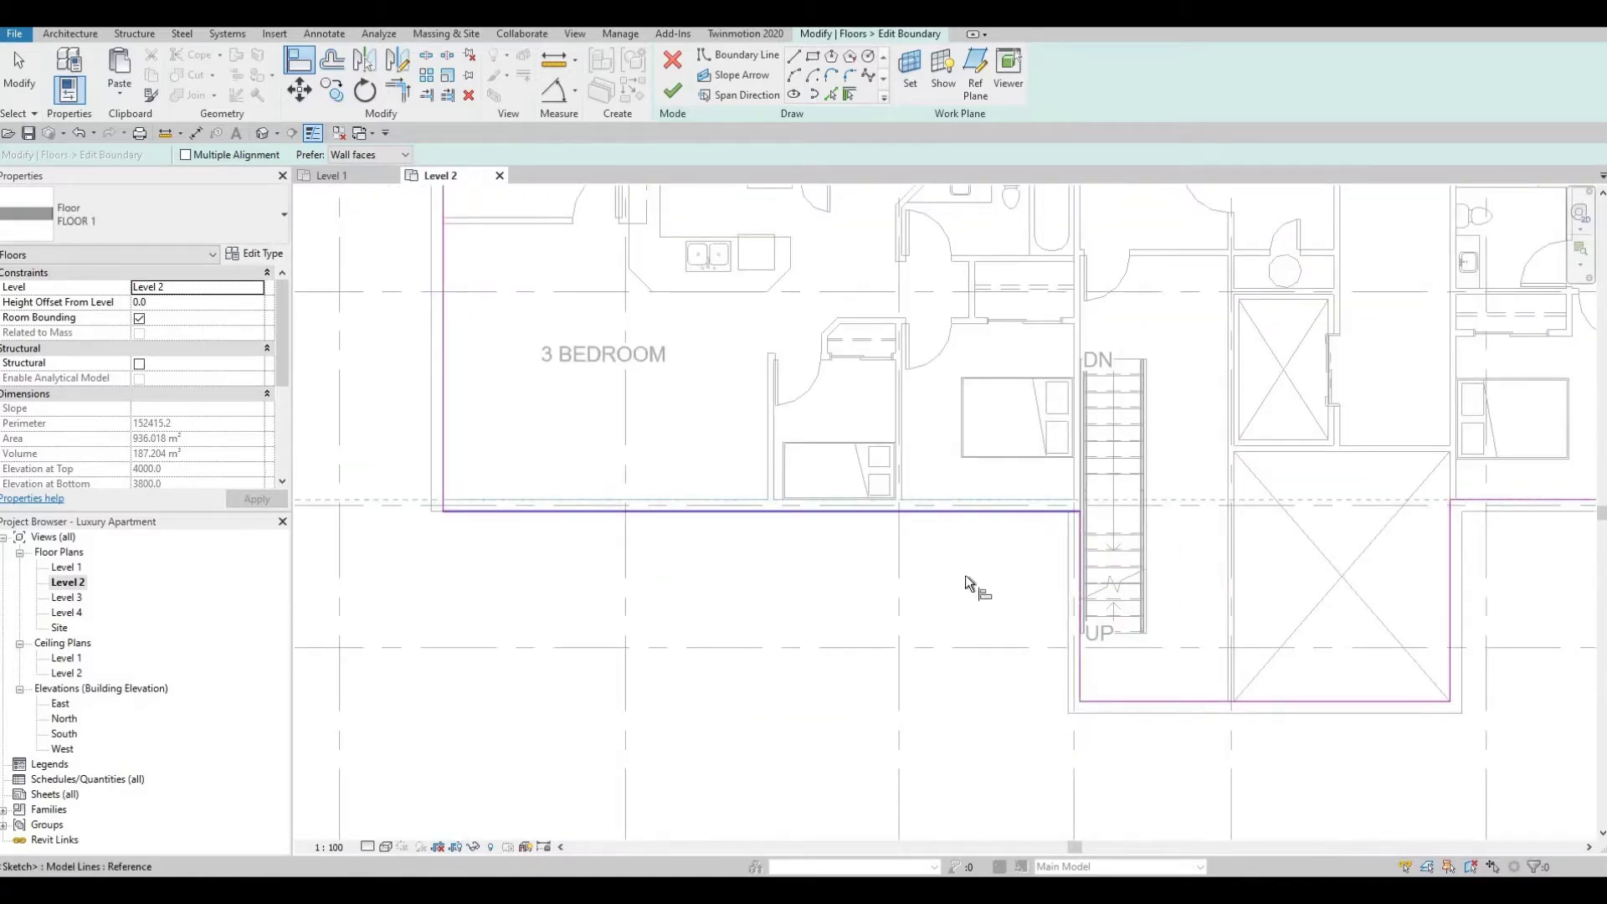
pyautogui.press('Escape')
pyautogui.scroll(-3, 980, 607)
pyautogui.scroll(-5, 563, 631)
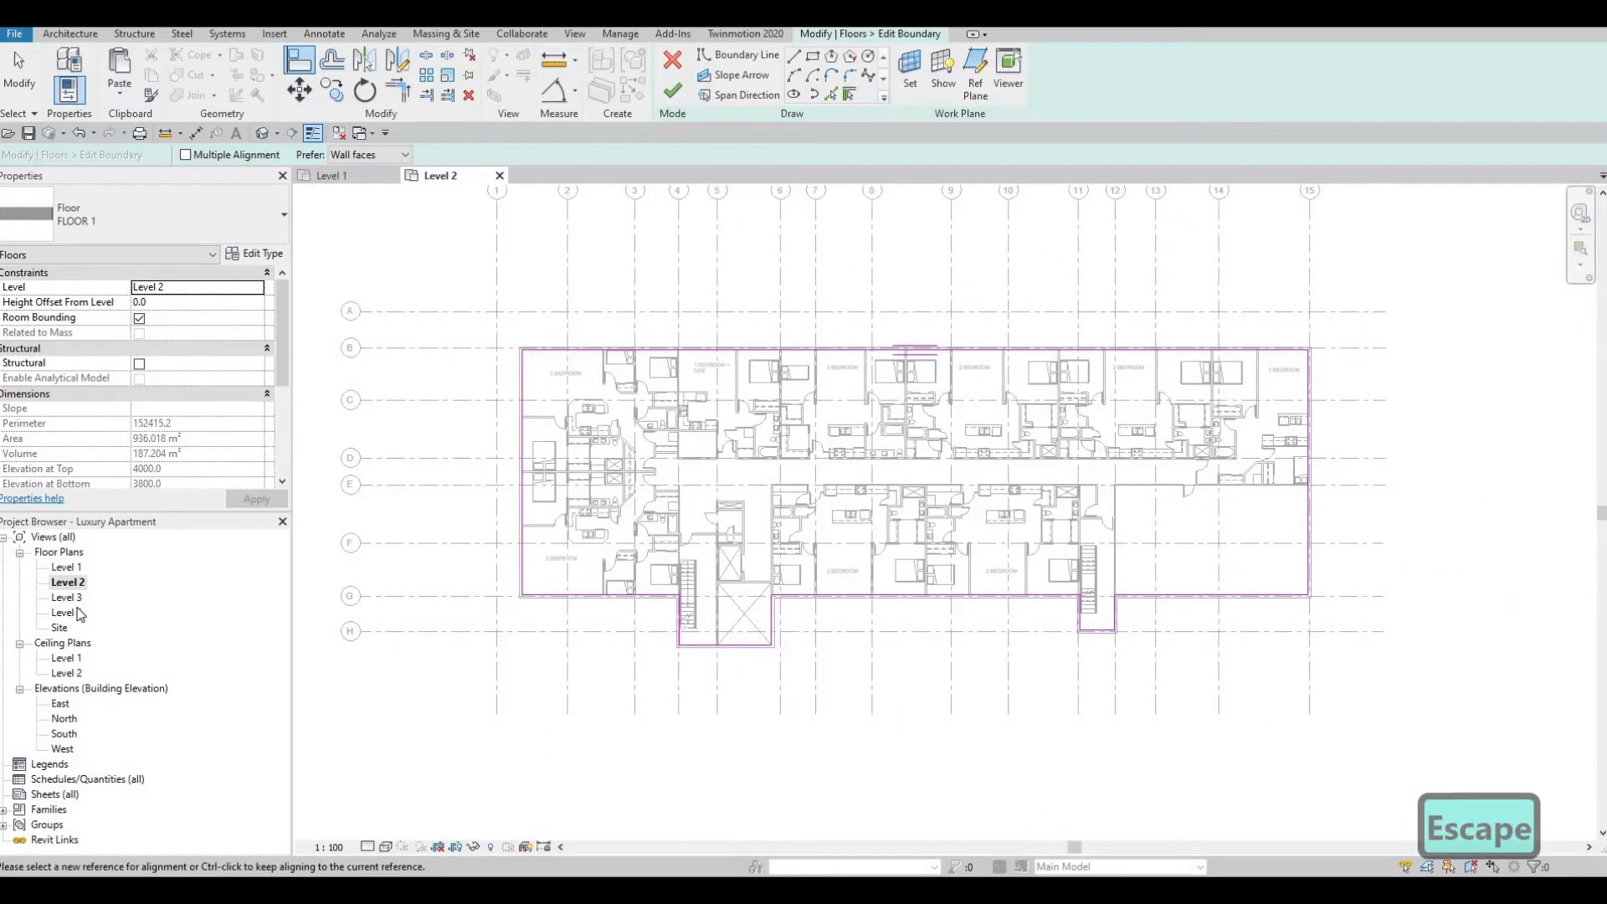
pyautogui.scroll(2, 735, 545)
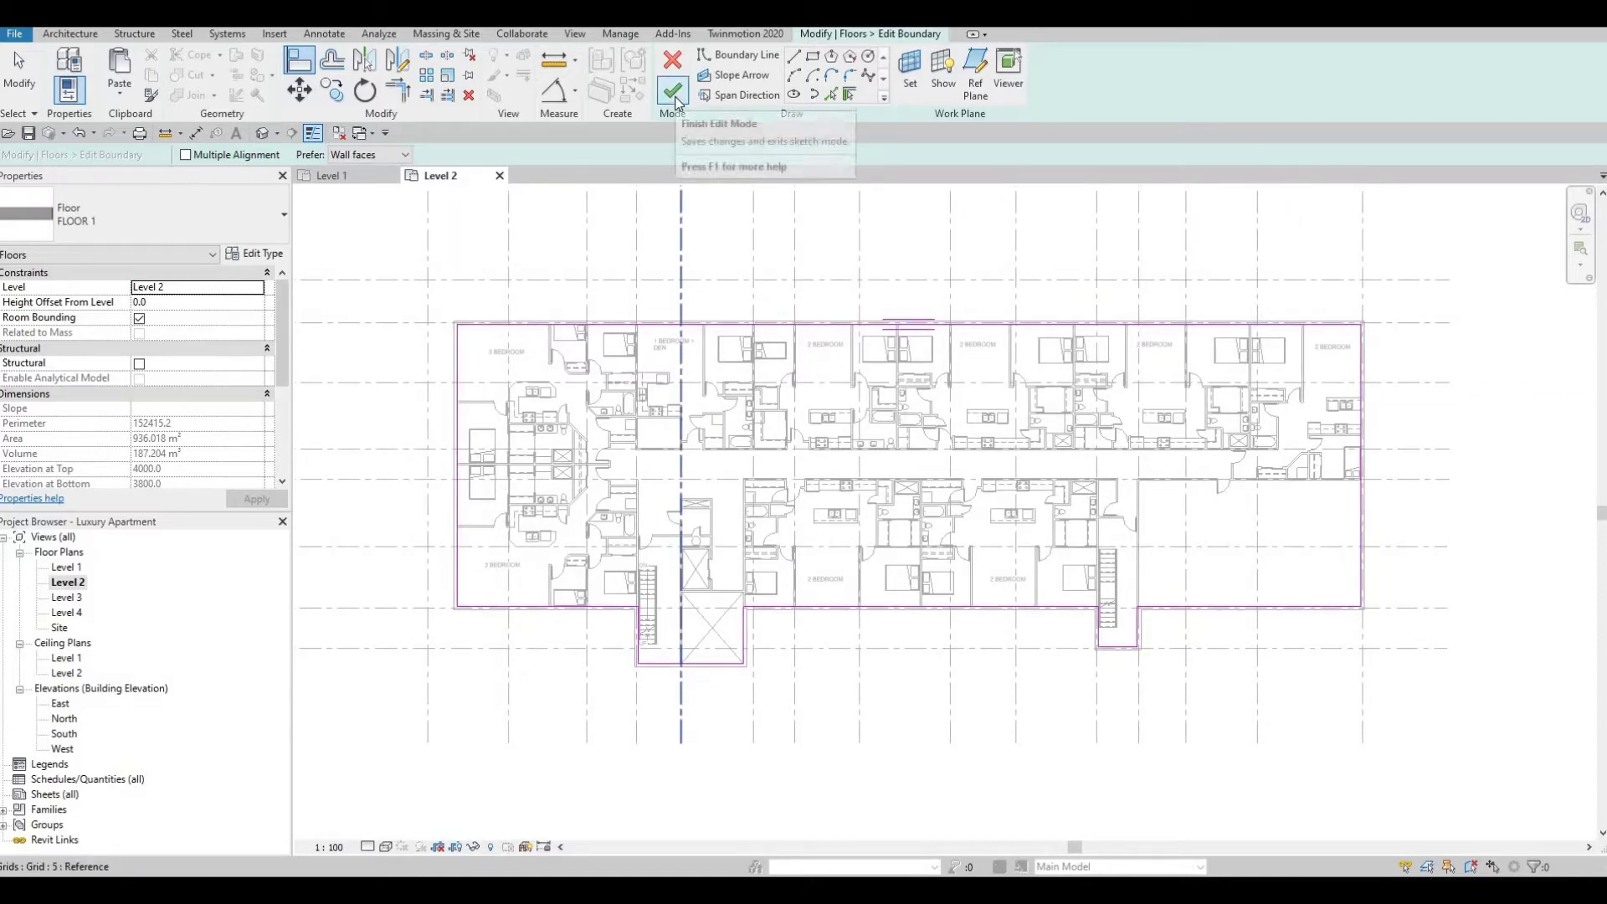
pyautogui.click(675, 94)
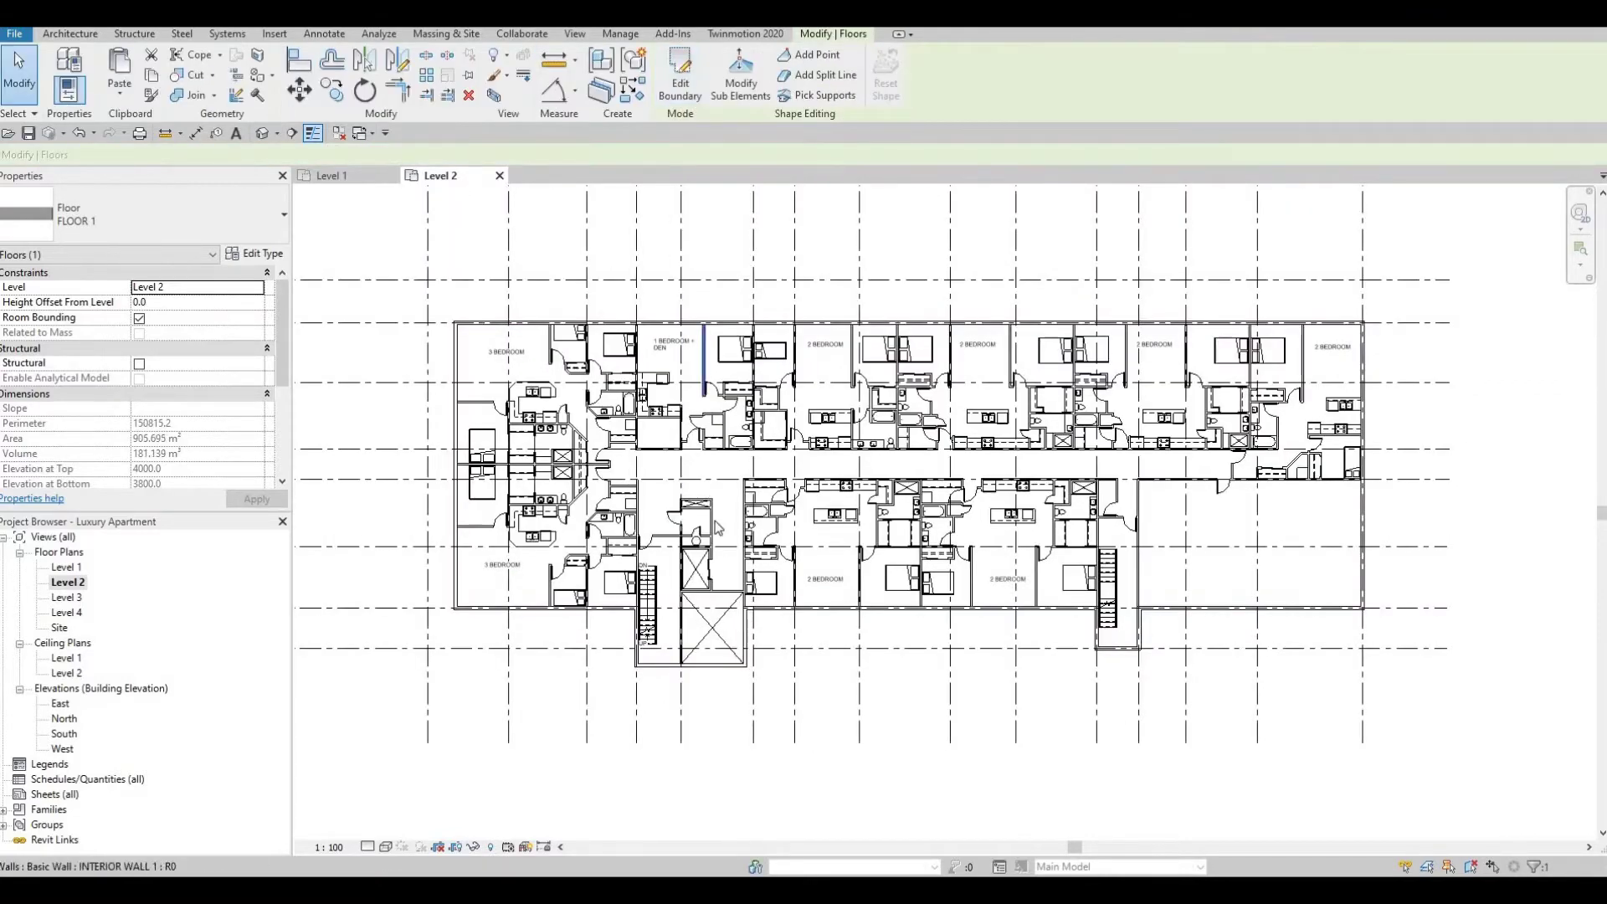
# Clear the floor selection and examine the empty unit area beside the secondary stairwell
pyautogui.press('Escape')
pyautogui.press('Escape')
pyautogui.scroll(2, 670, 520)
pyautogui.moveTo(670, 519); pyautogui.dragTo(718, 475, button='middle')
pyautogui.moveTo(822, 524); pyautogui.dragTo(671, 507, button='middle')
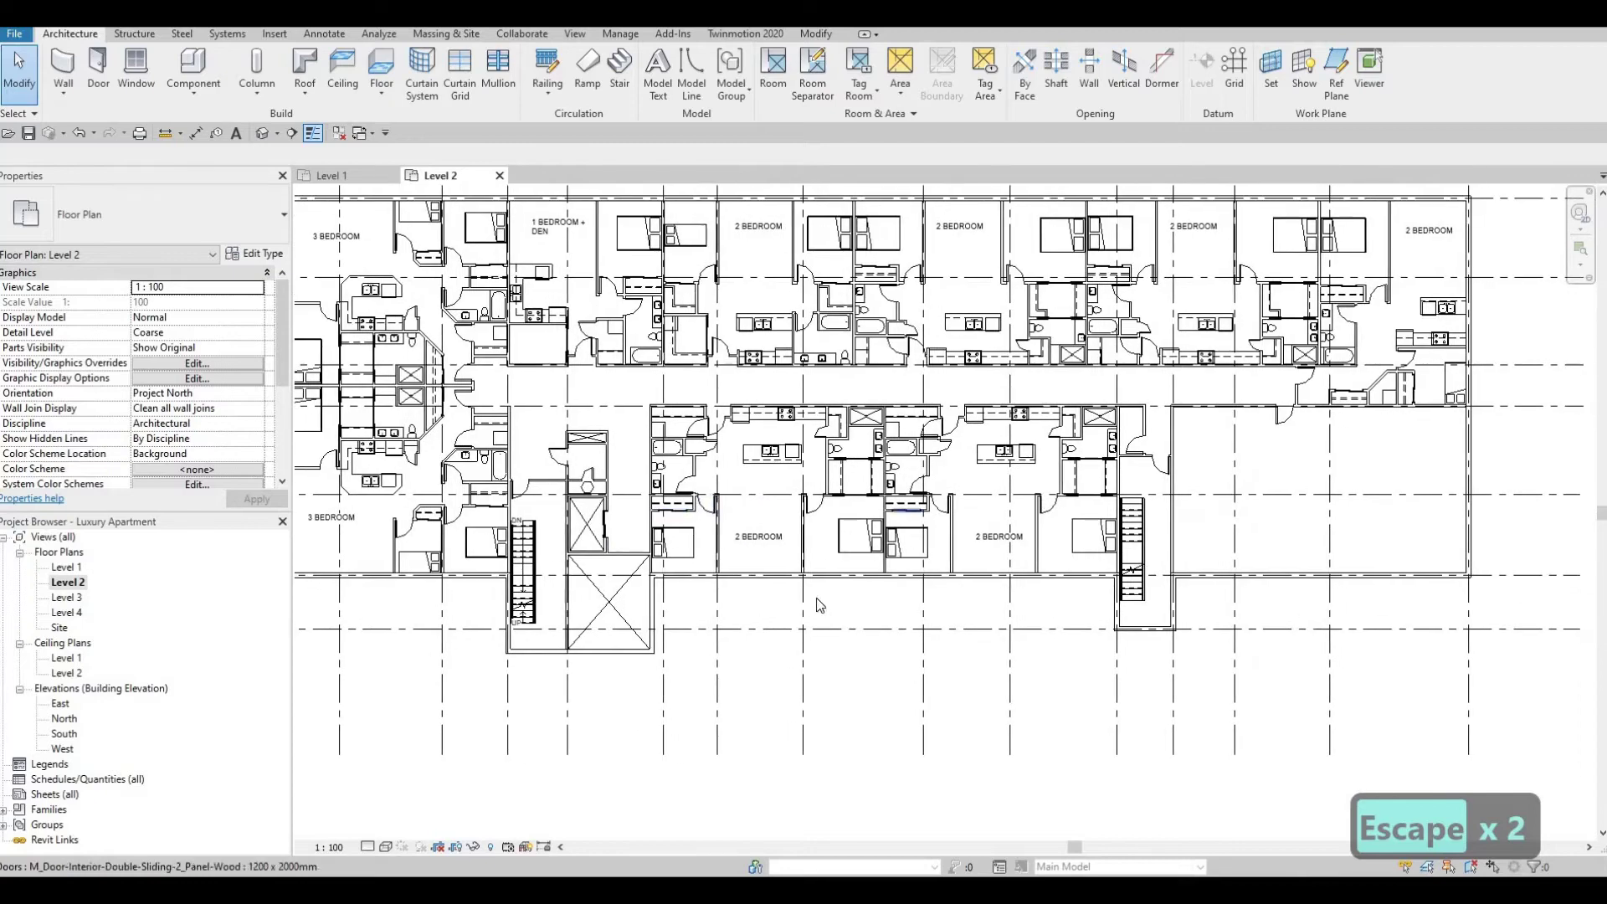
pyautogui.moveTo(906, 510); pyautogui.dragTo(712, 608, button='middle')
pyautogui.moveTo(1101, 530); pyautogui.dragTo(703, 430, button='middle')
pyautogui.scroll(1, 700, 418)
pyautogui.scroll(2, 699, 428)
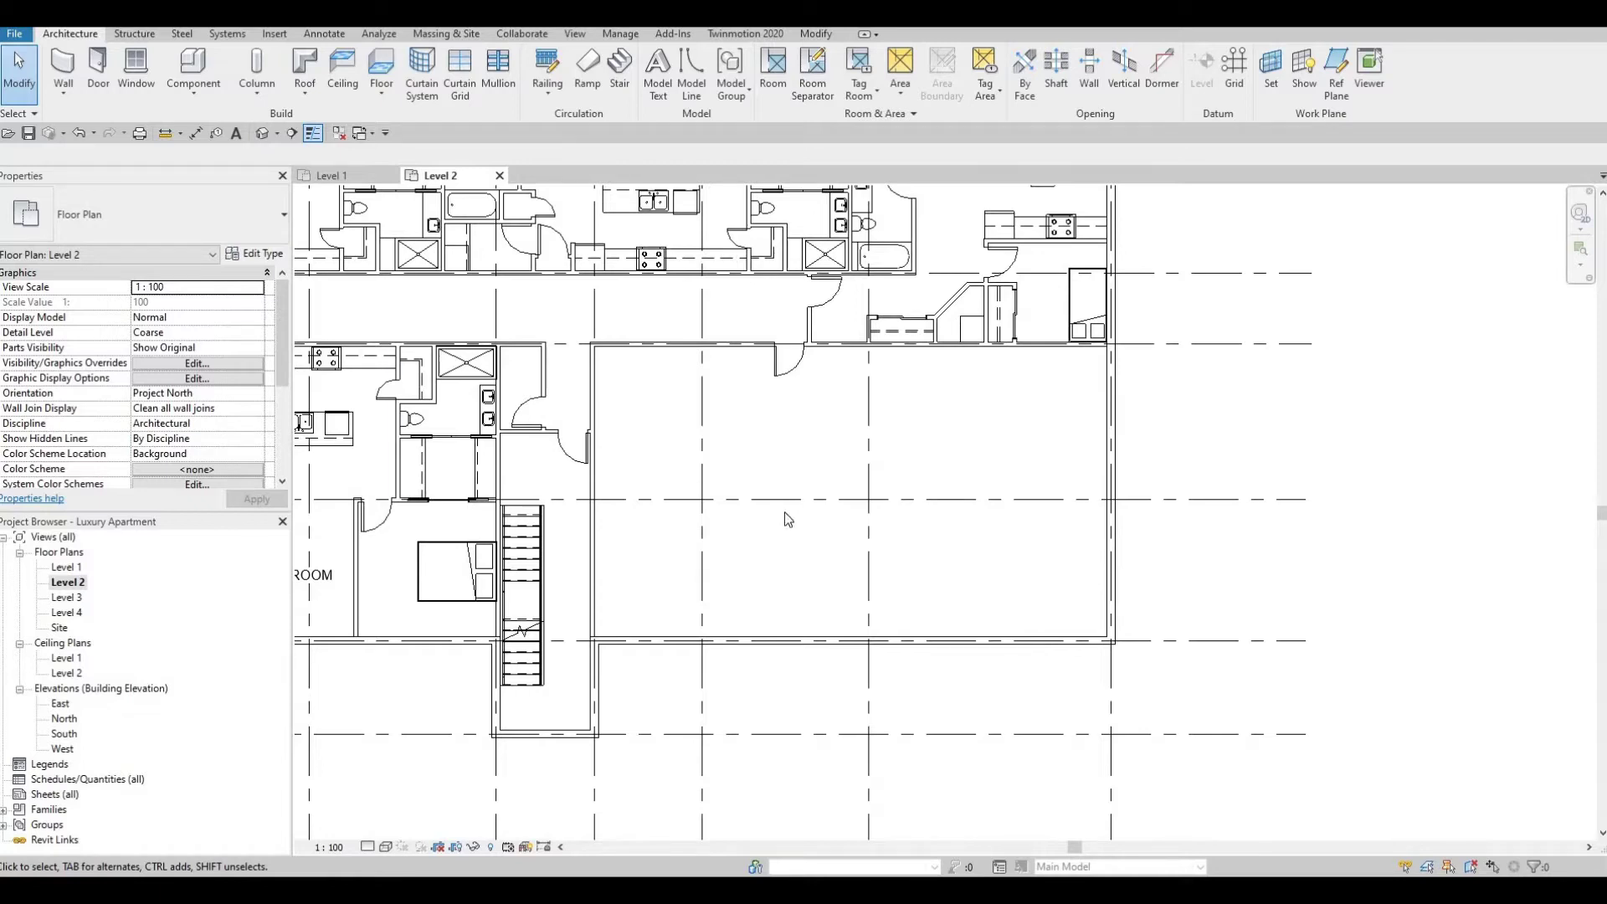
pyautogui.moveTo(710, 531); pyautogui.dragTo(752, 532, button='middle')
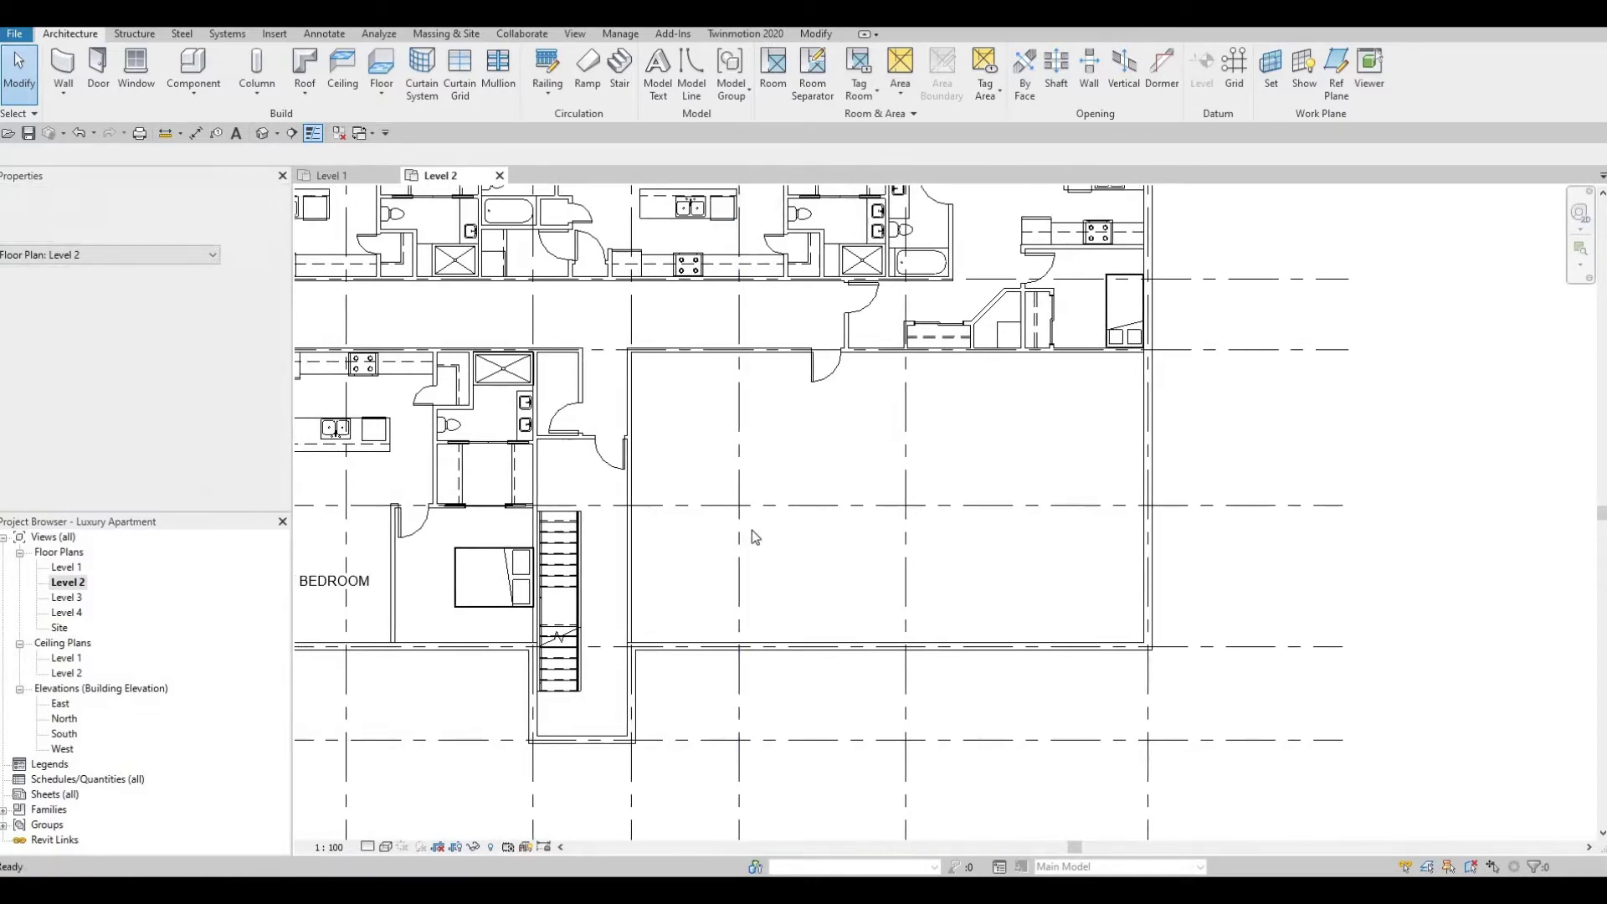
pyautogui.press('F1')
pyautogui.moveTo(760, 385); pyautogui.dragTo(760, 388, button='middle')
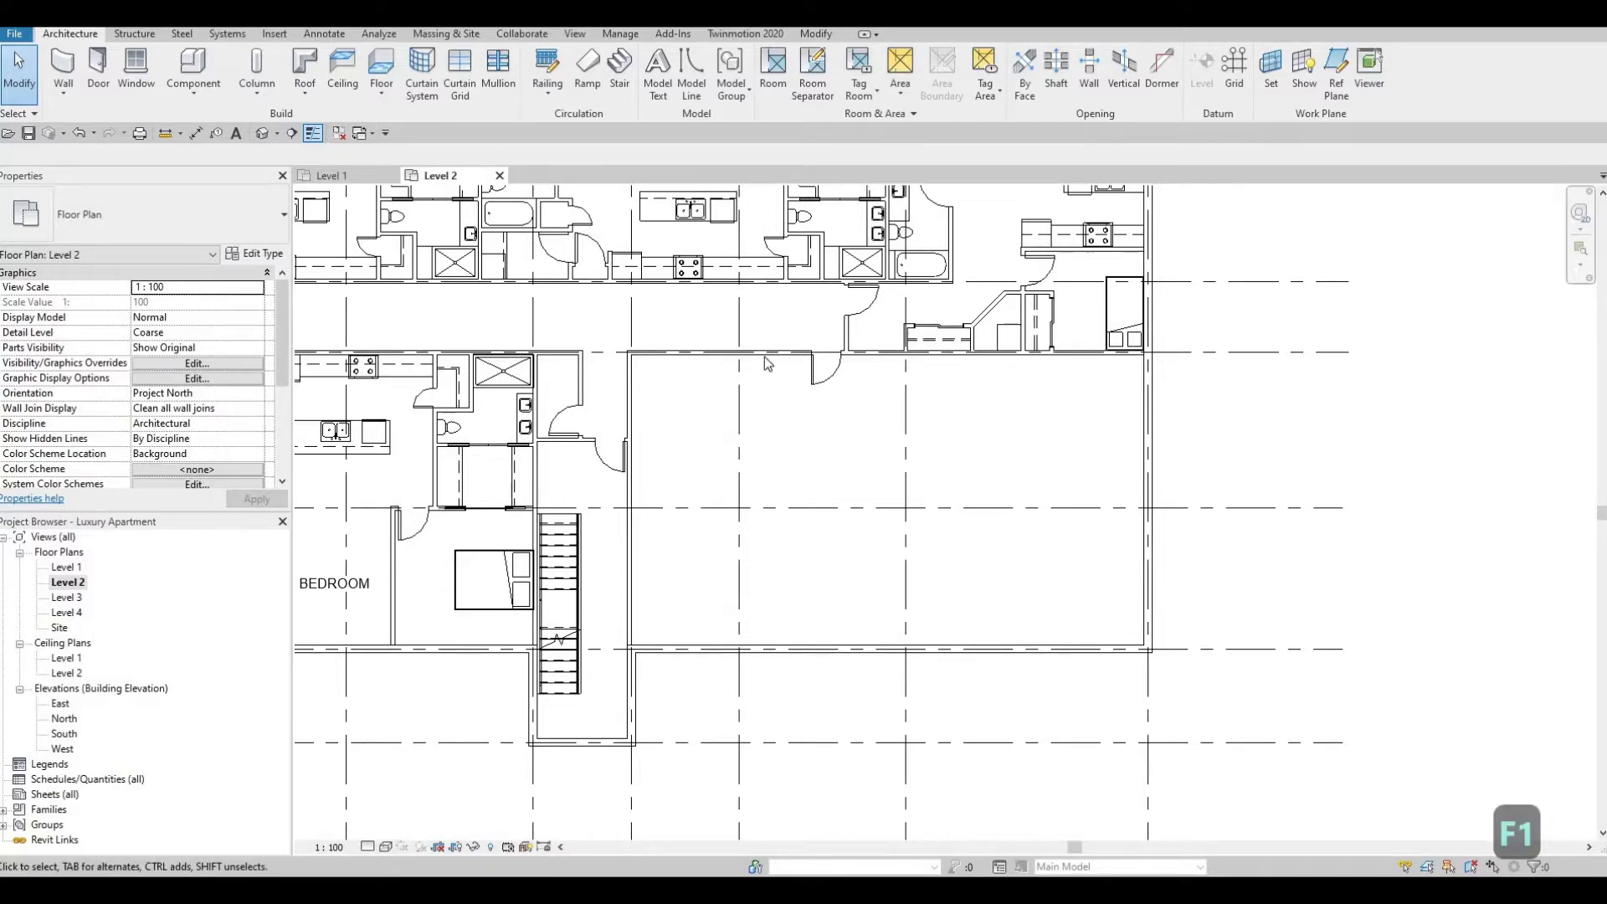
# With the corridor wall's type, draw a narrow enclosure about 800 wide and 2220 deep below the corridor wall, just before the entry door
pyautogui.click(758, 354)
pyautogui.press('c')
pyautogui.press('s')
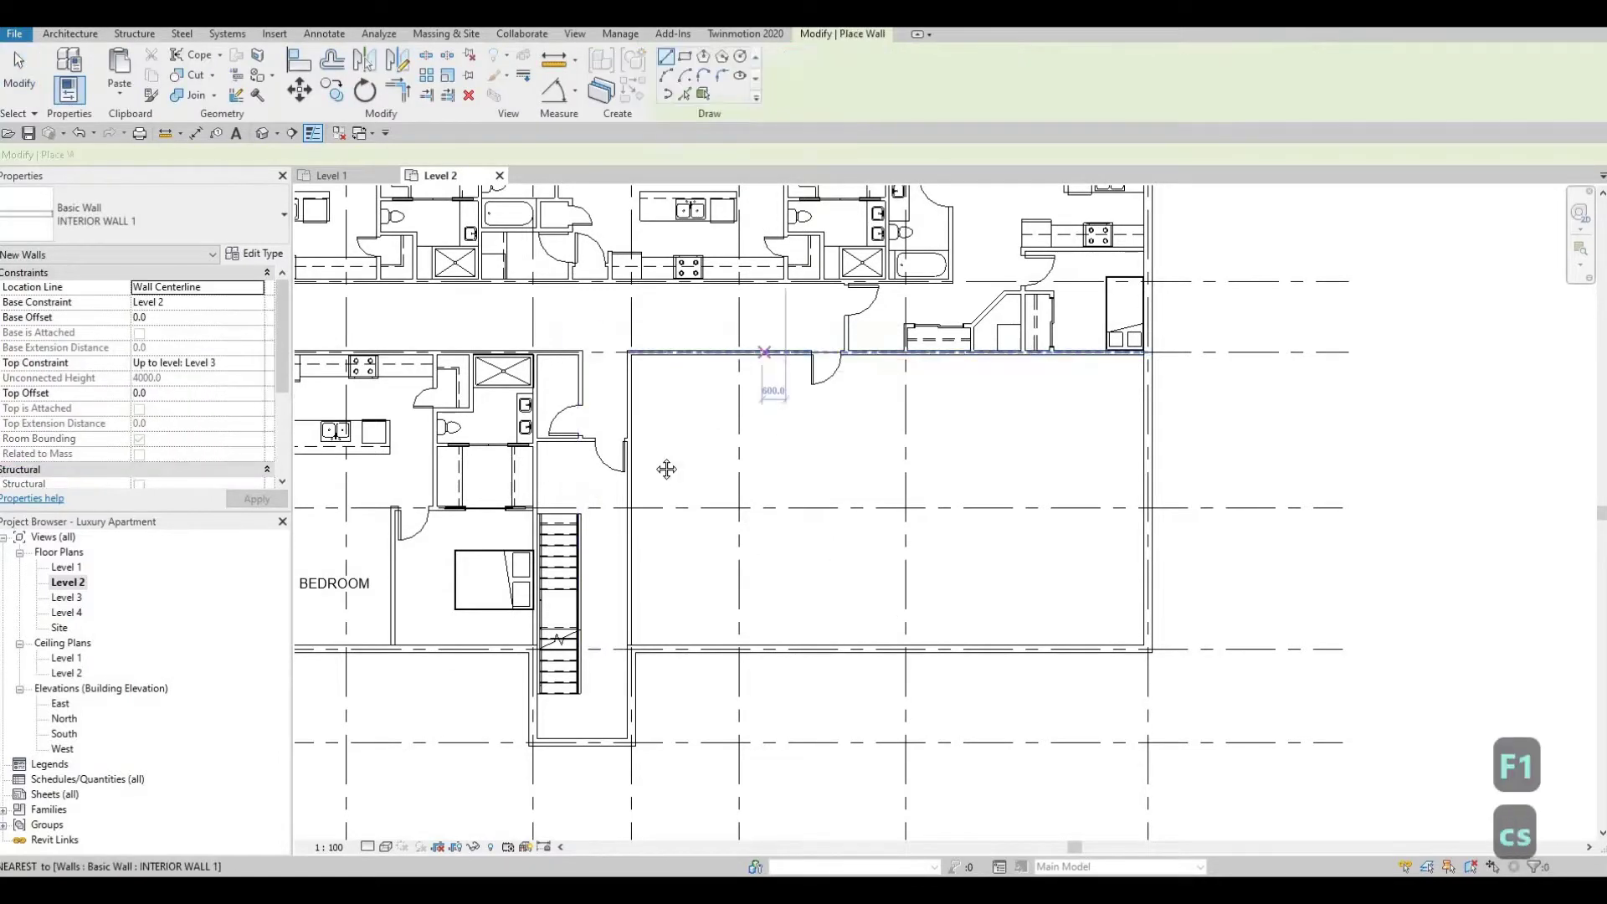
pyautogui.moveTo(596, 579); pyautogui.dragTo(613, 529, button='middle')
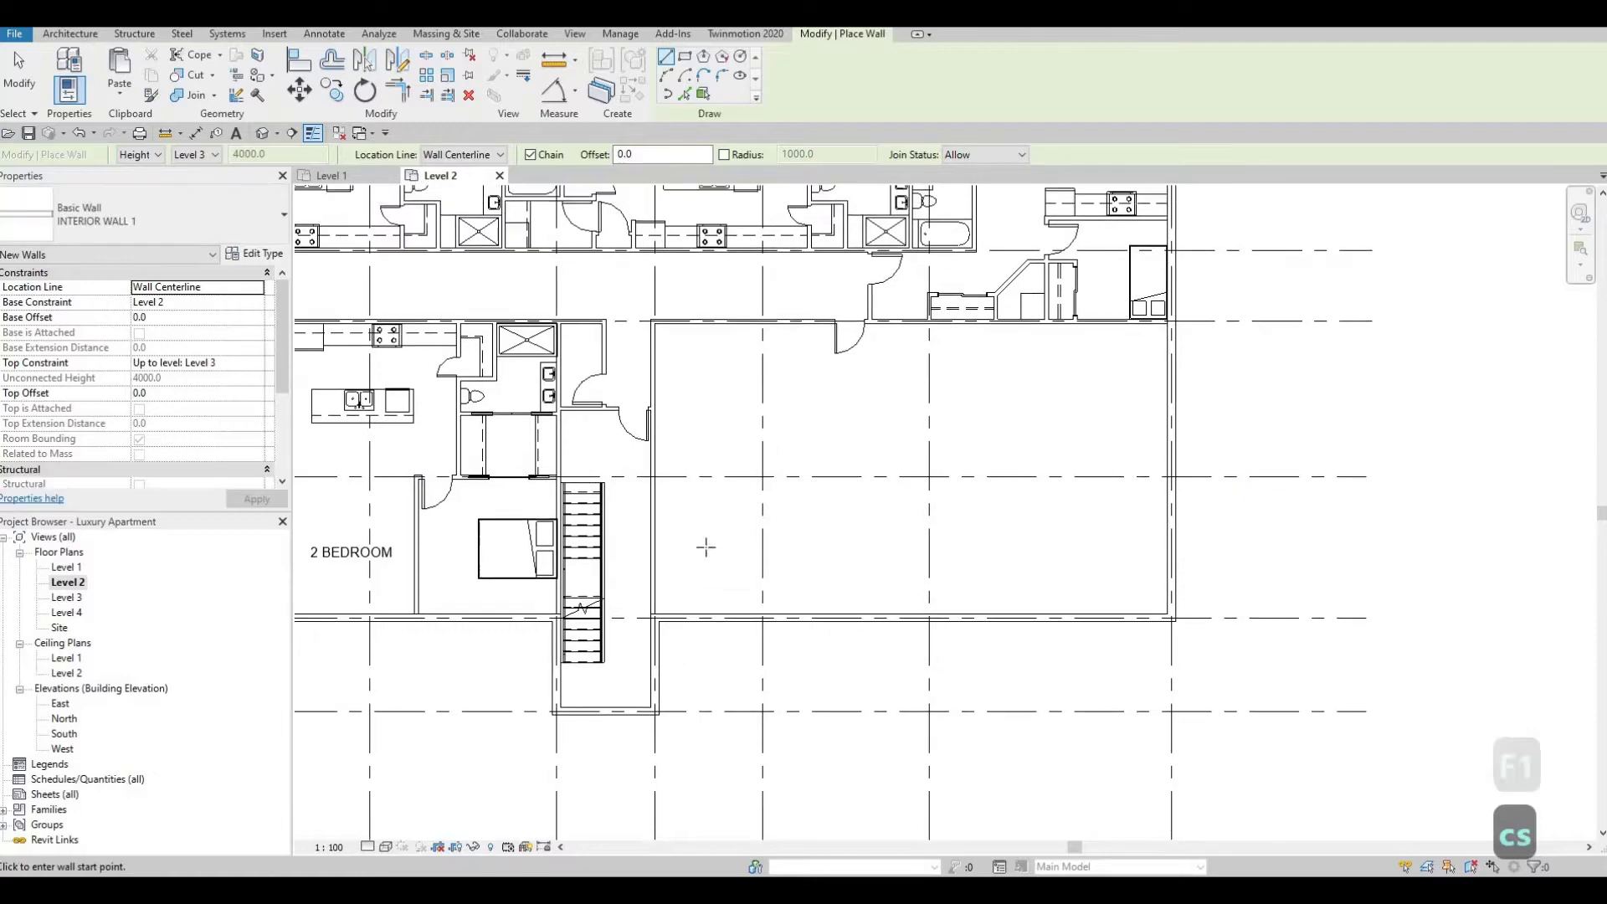
pyautogui.scroll(-2, 703, 502)
pyautogui.scroll(5, 827, 486)
pyautogui.scroll(2, 837, 505)
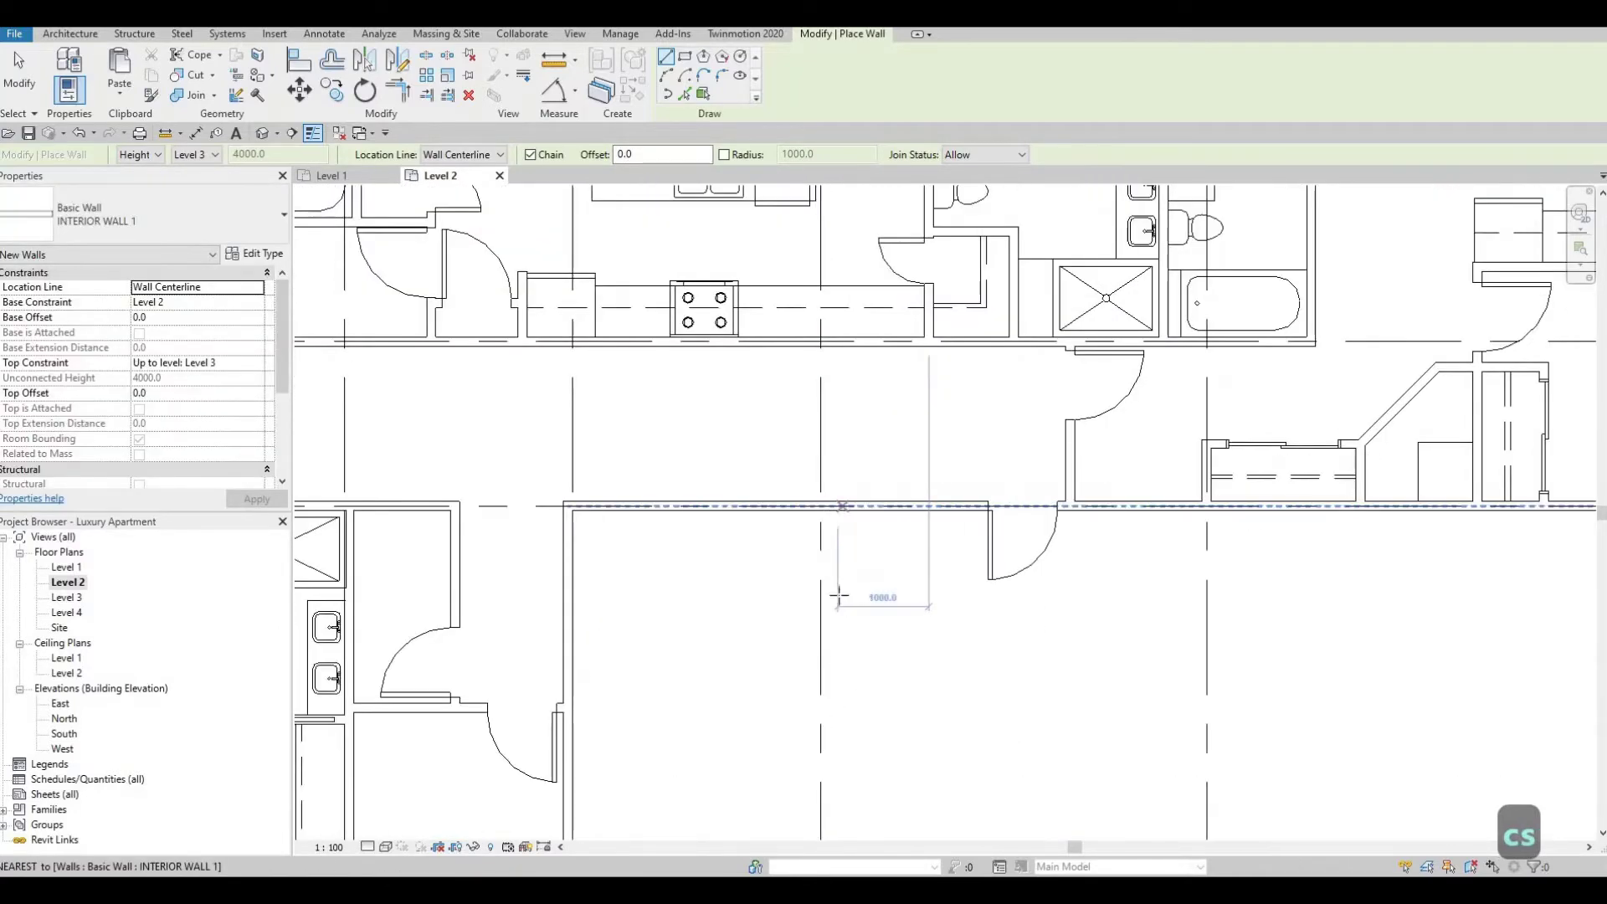
pyautogui.click(836, 506)
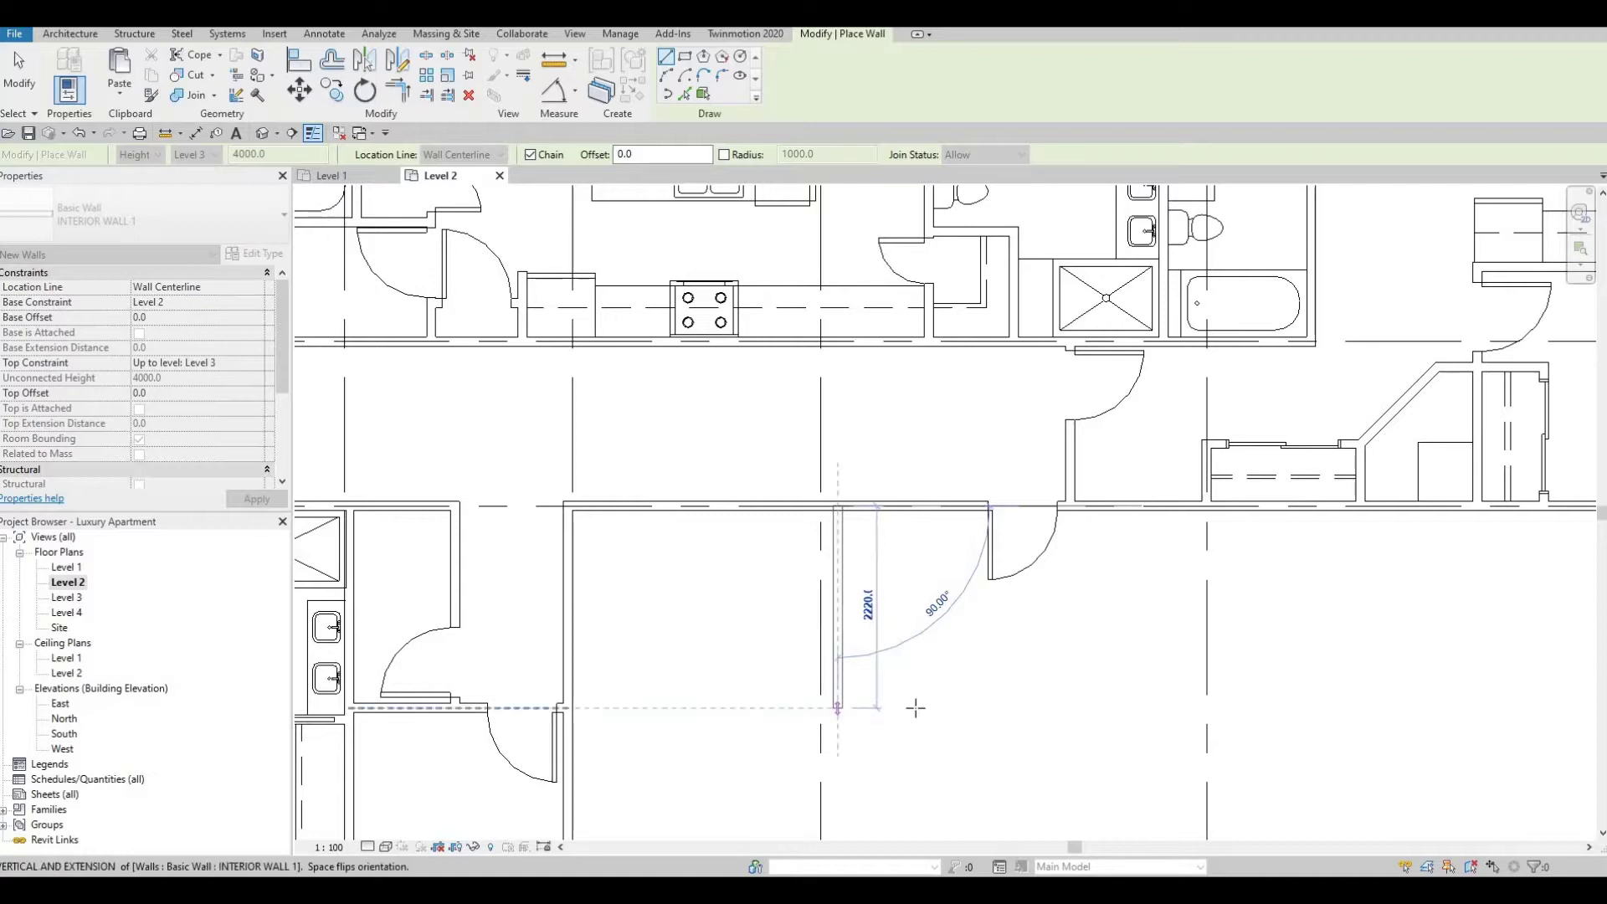
pyautogui.click(916, 707)
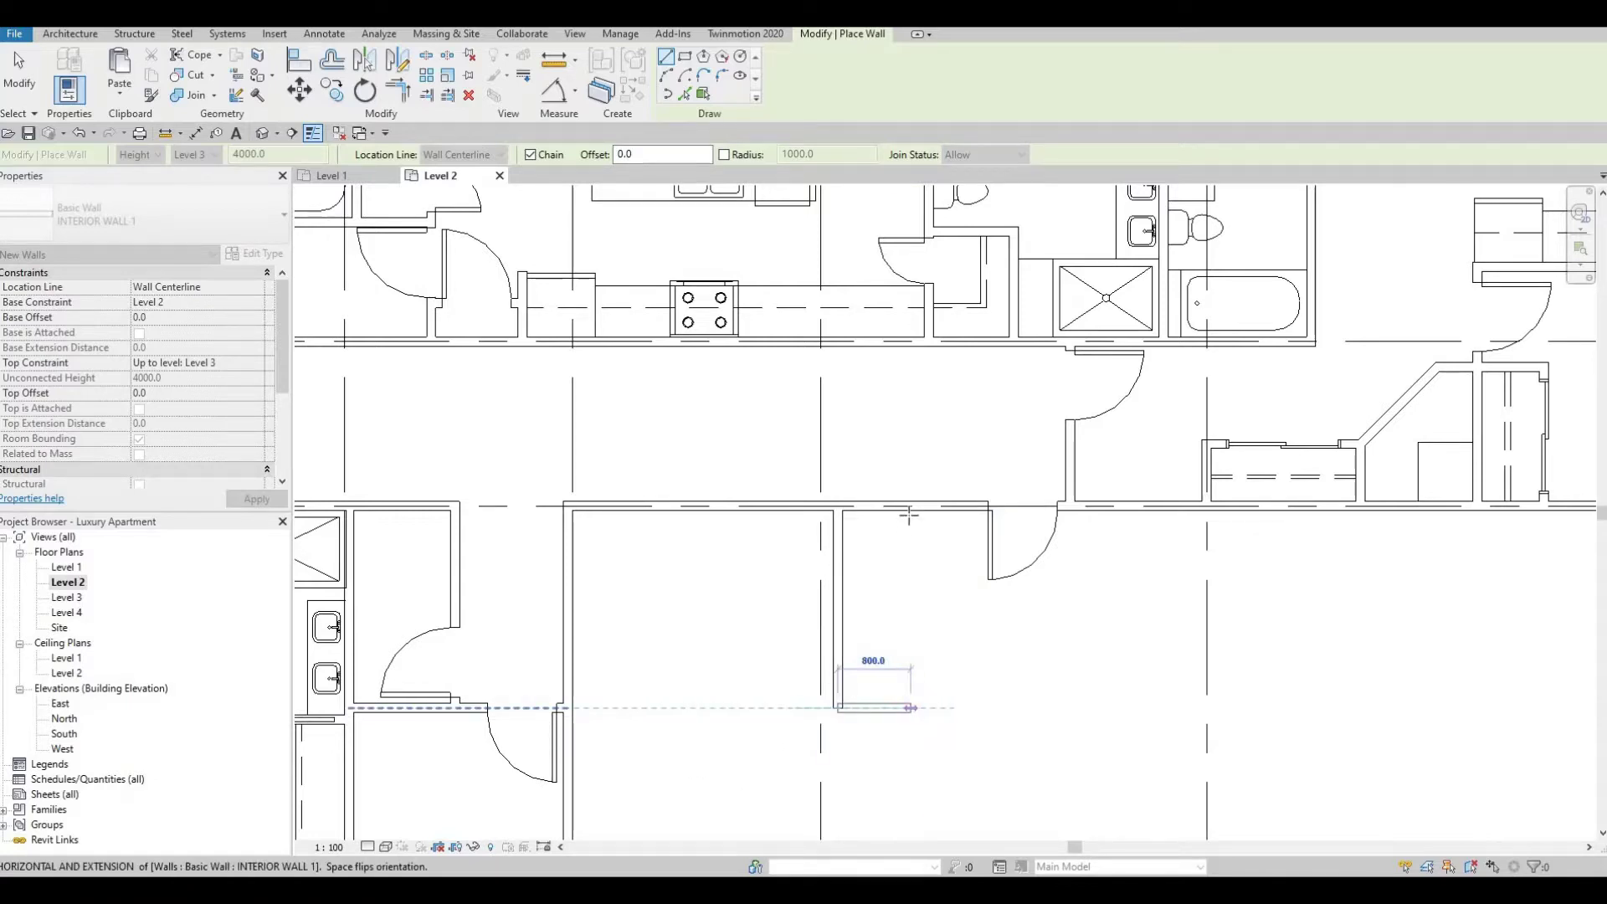
pyautogui.click(910, 708)
pyautogui.click(911, 508)
pyautogui.press('Escape')
# Draw an interior partition from the middle of the narrow enclosure's lower wall straight down to the exterior wall
pyautogui.moveTo(861, 718); pyautogui.dragTo(878, 526, button='middle')
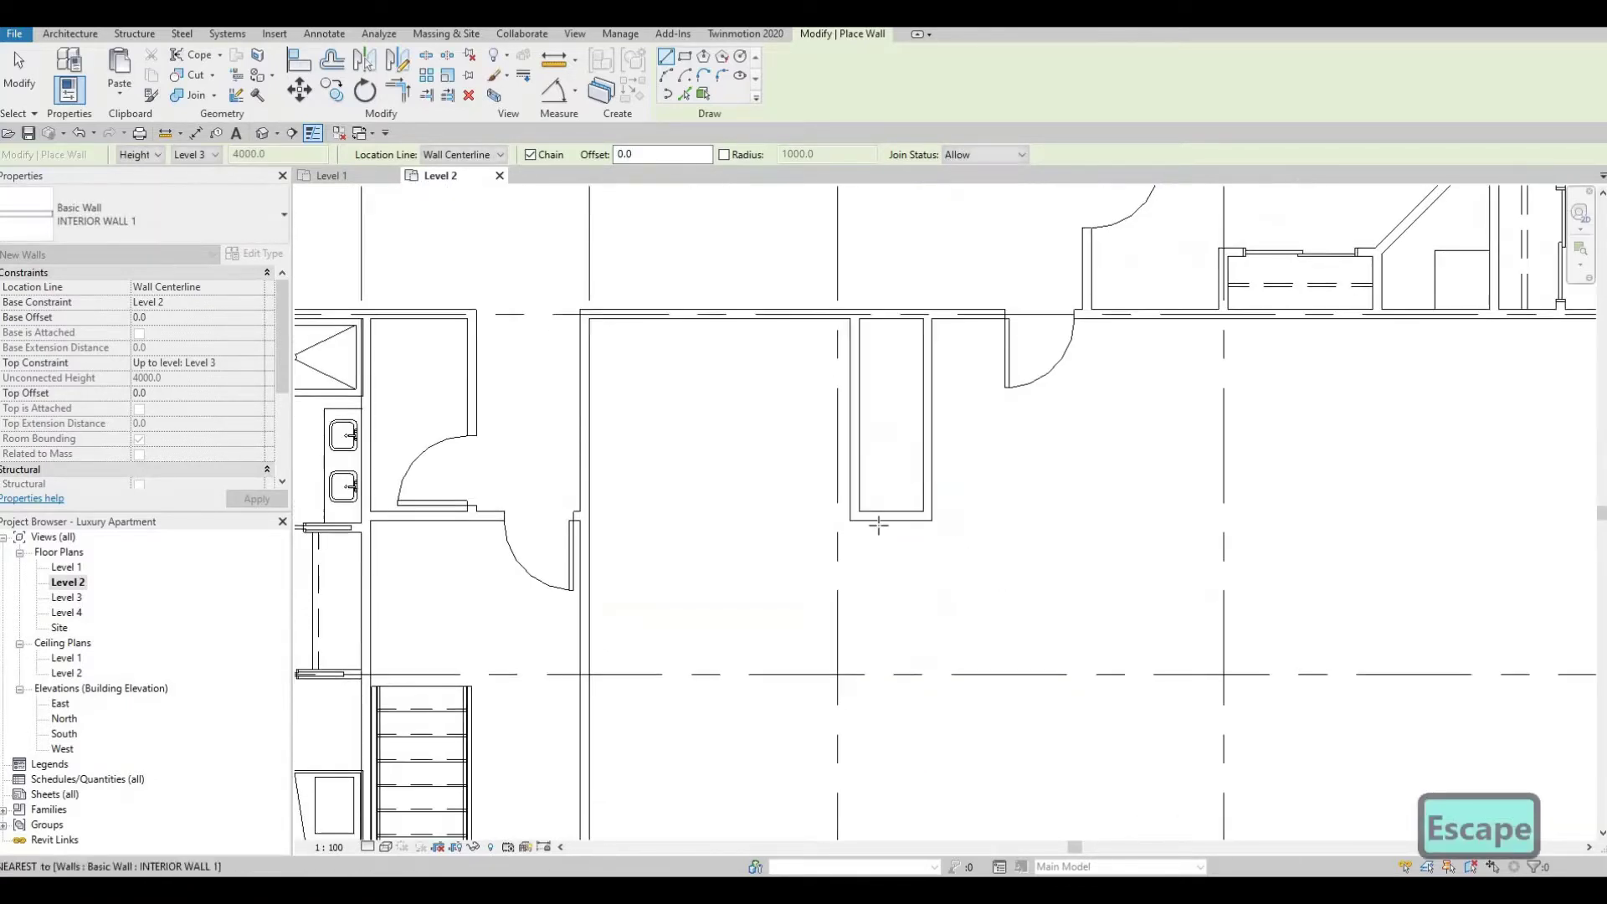
pyautogui.click(879, 520)
pyautogui.moveTo(937, 640); pyautogui.dragTo(874, 445, button='middle')
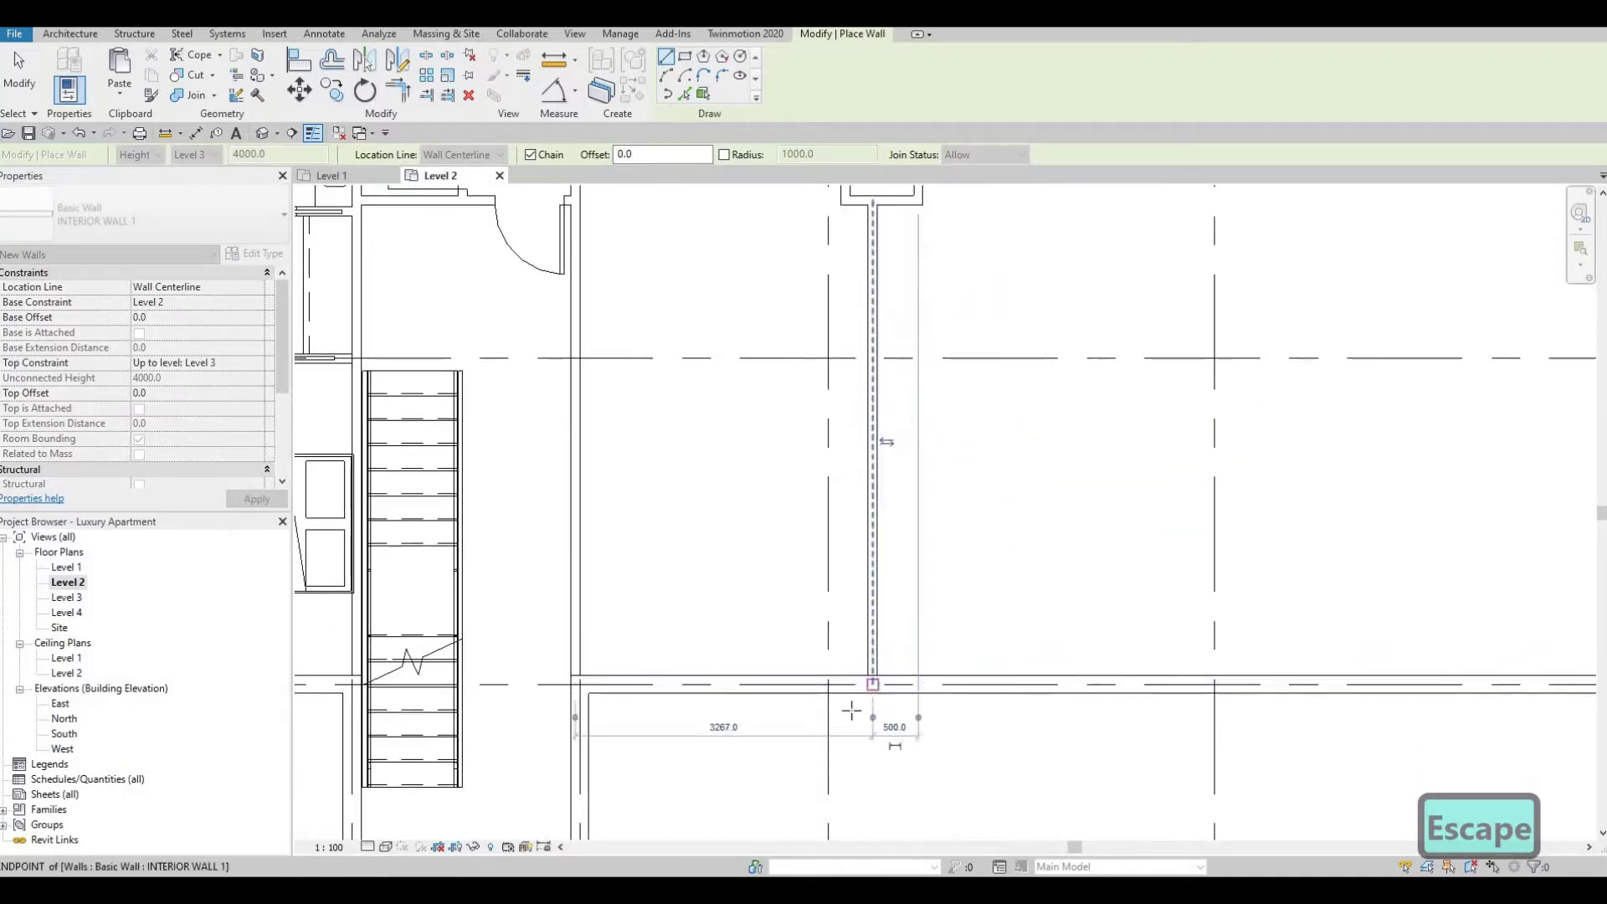
pyautogui.press('Escape')
# Draw a small rectangular enclosure about 1700 by 1500 against the wall between the empty unit and the stairwell
pyautogui.scroll(-3, 706, 675)
pyautogui.moveTo(628, 638); pyautogui.dragTo(704, 736, button='middle')
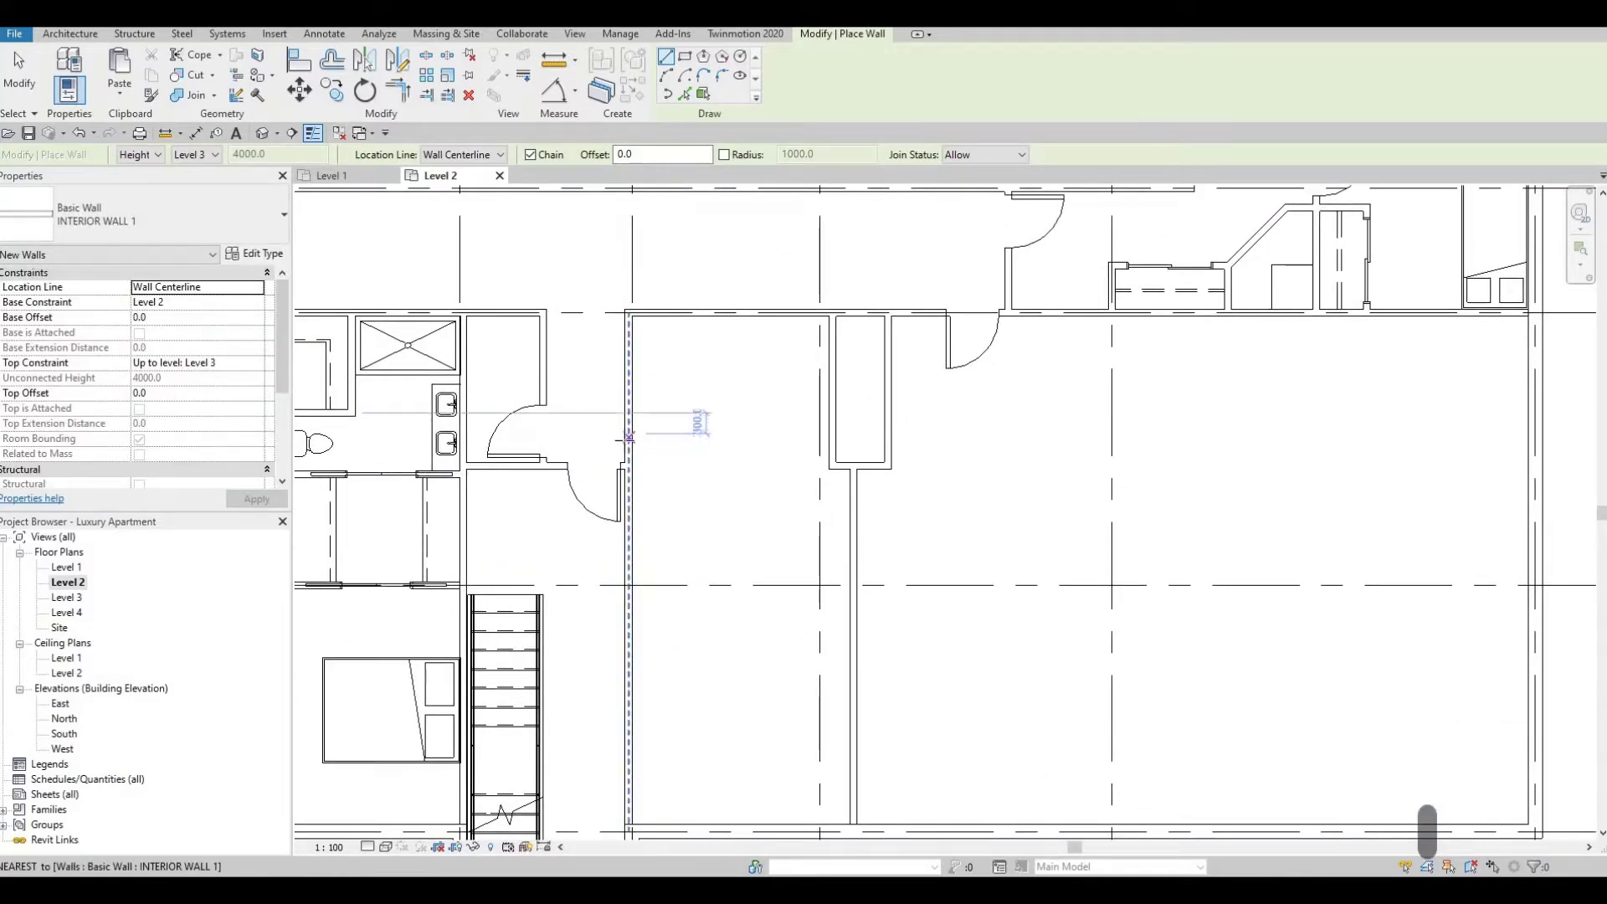
pyautogui.click(629, 440)
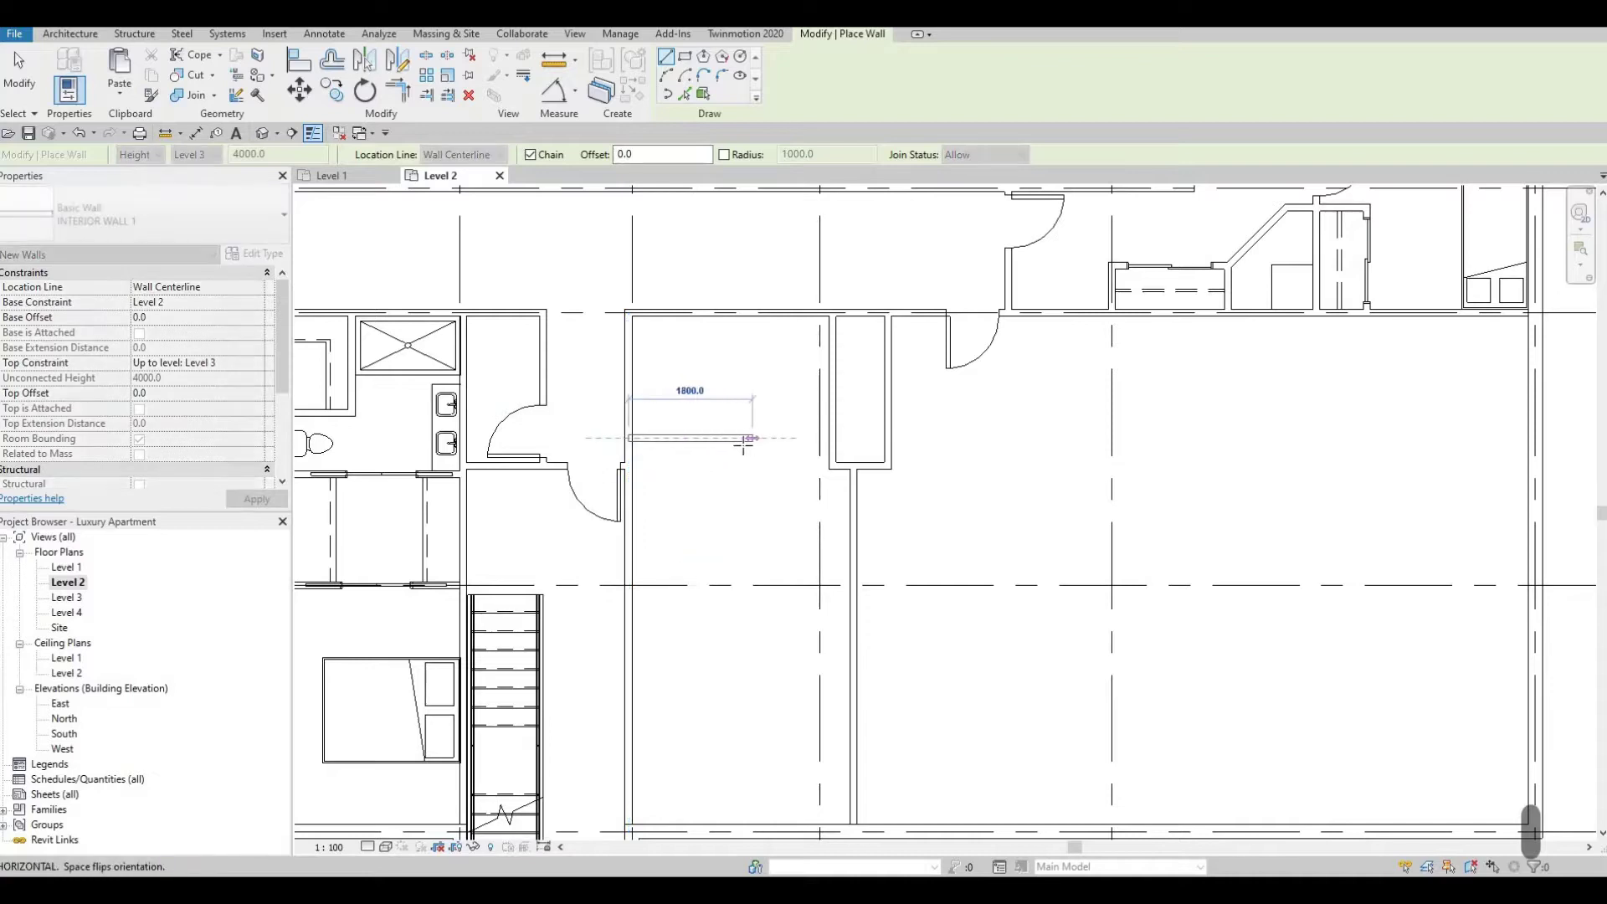
pyautogui.click(745, 437)
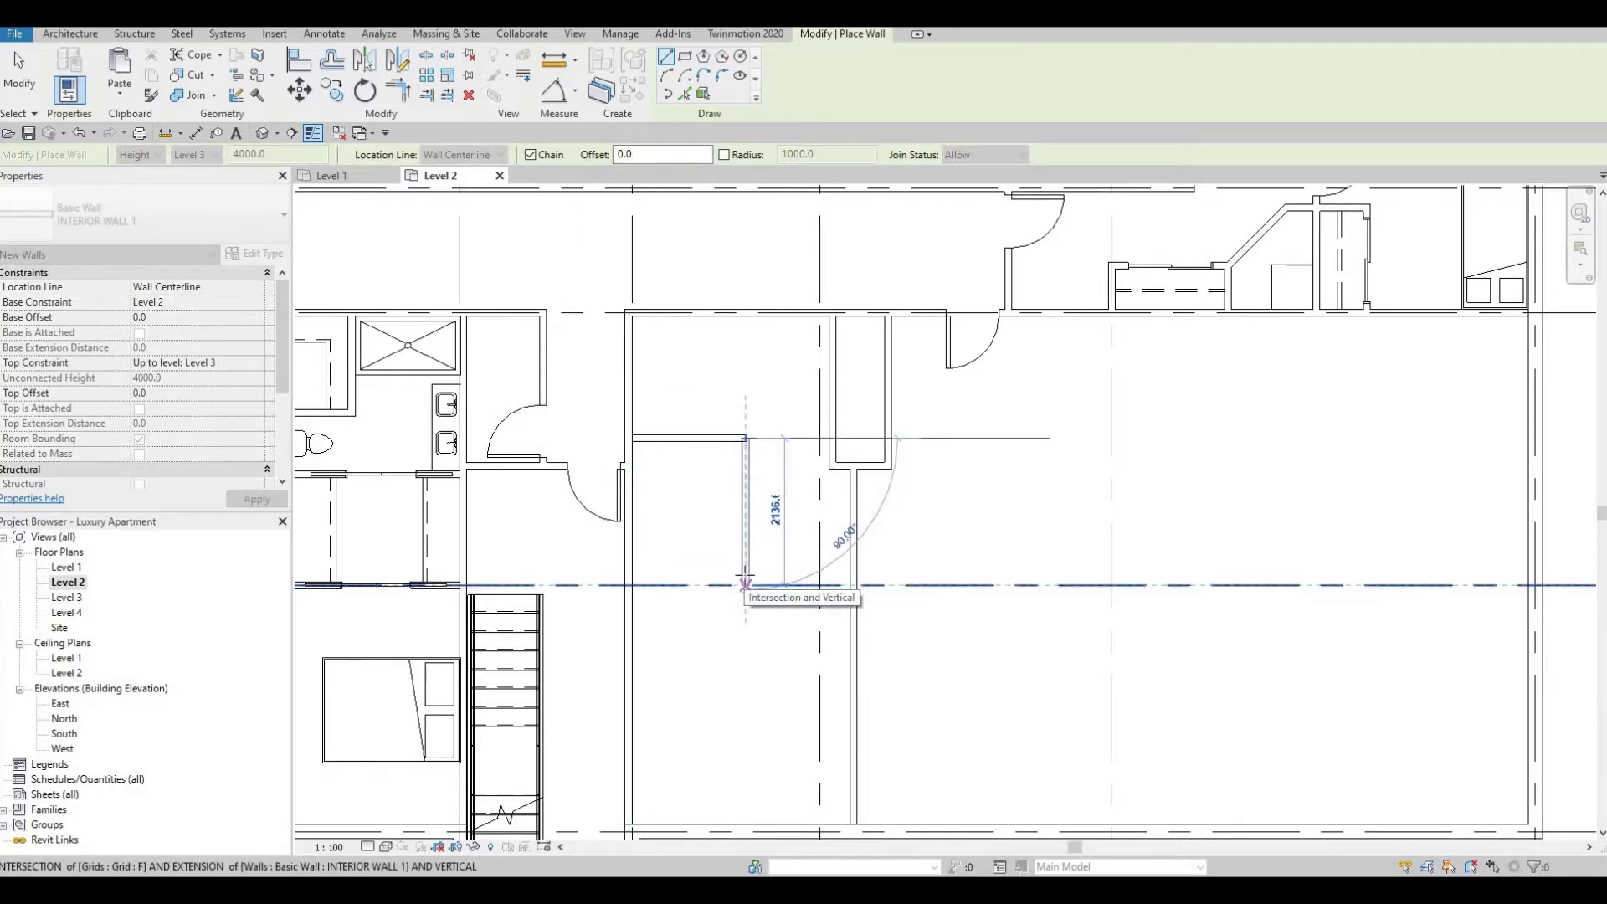
pyautogui.click(744, 540)
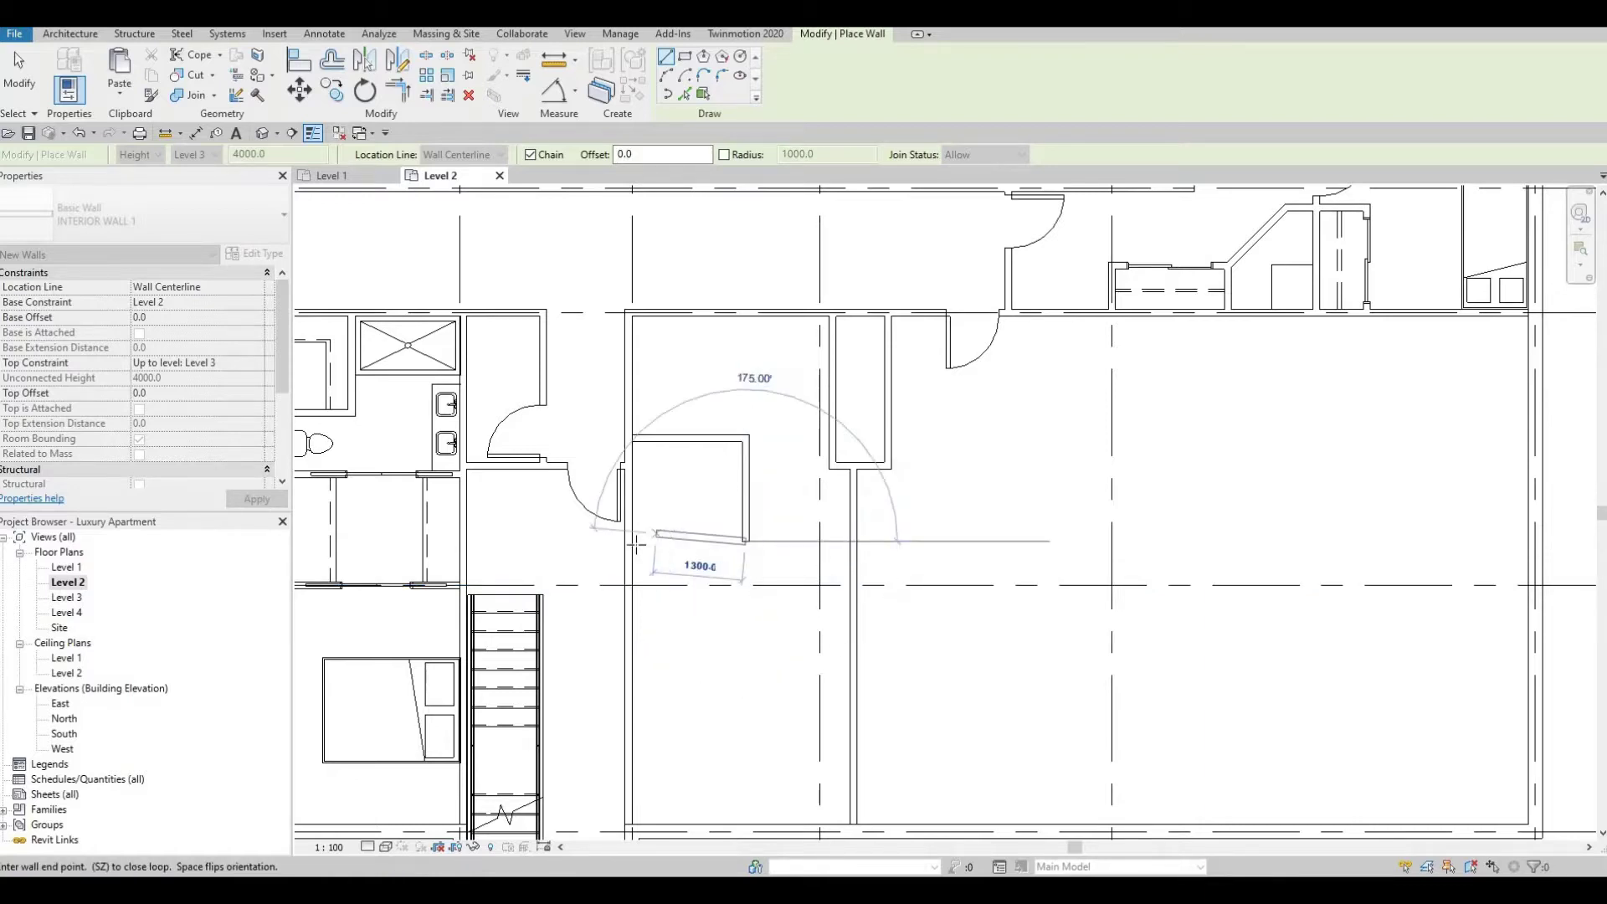
pyautogui.click(634, 541)
pyautogui.press('Escape')
pyautogui.press('Escape')
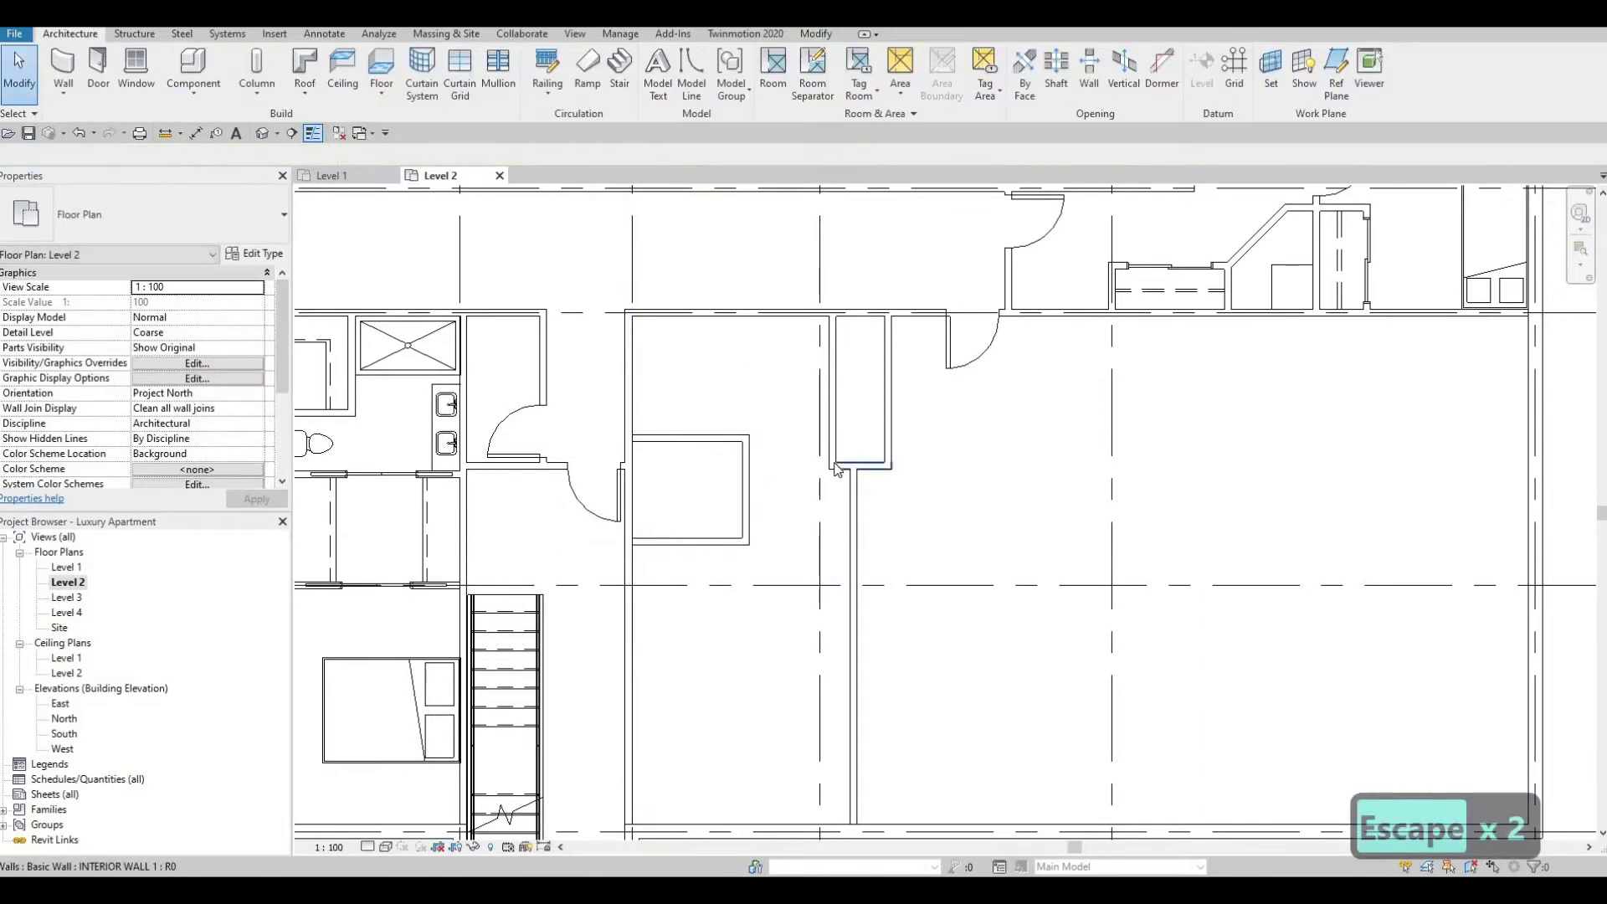
# Extend the narrow enclosure's lower wall leftward to meet the right wall of the small rectangular enclosure
pyautogui.click(837, 466)
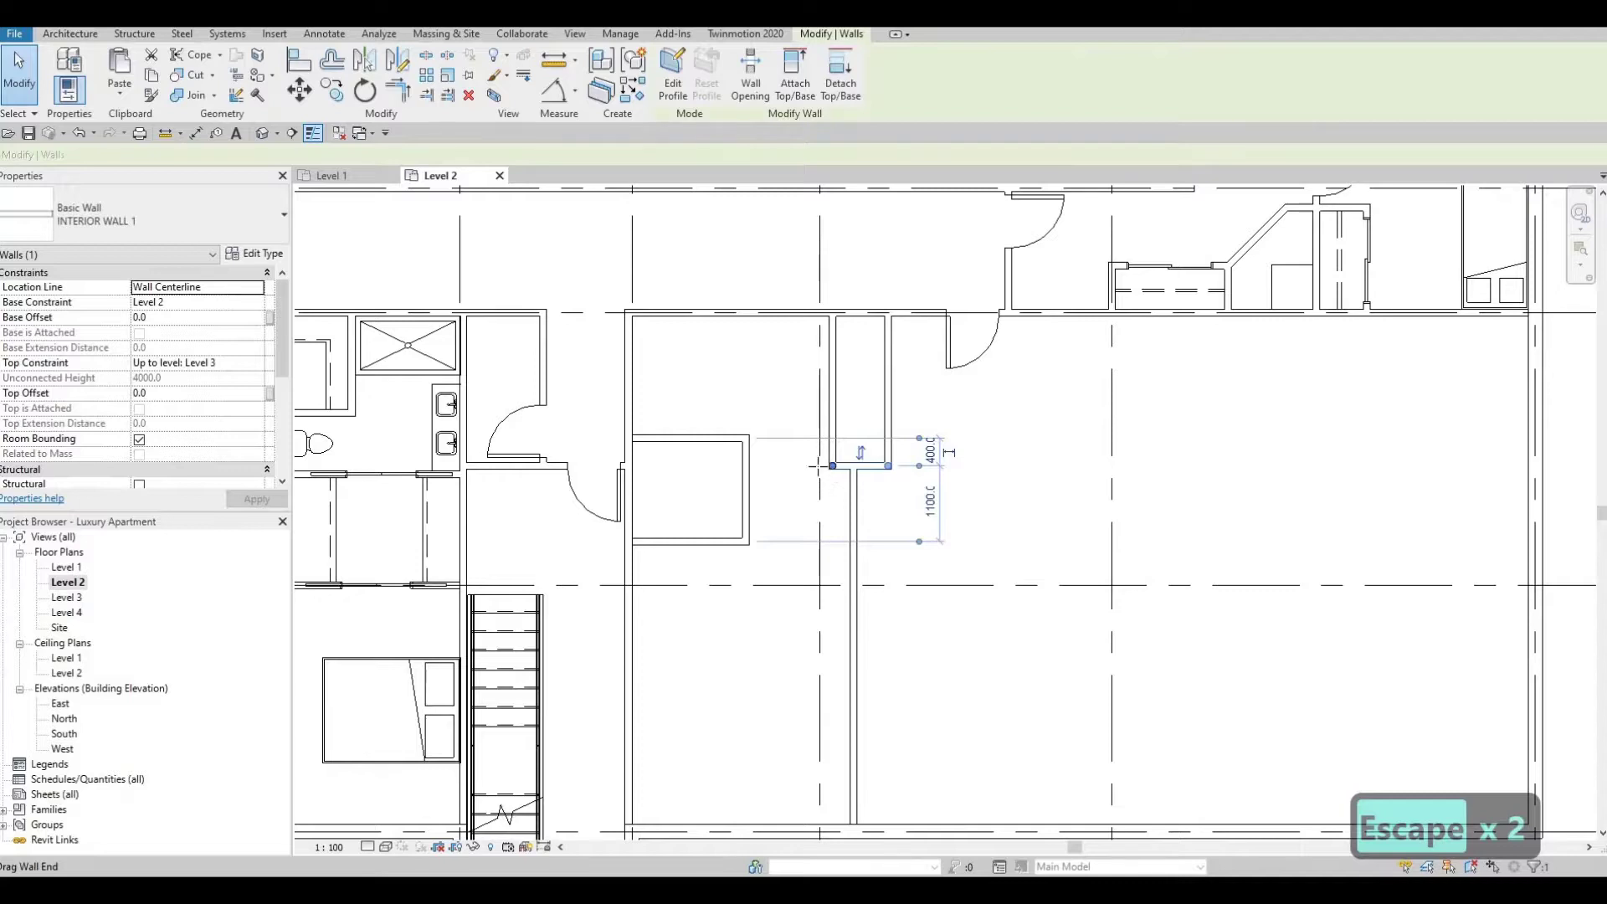
pyautogui.moveTo(831, 466); pyautogui.dragTo(742, 504)
pyautogui.press('Escape')
pyautogui.scroll(-2, 742, 504)
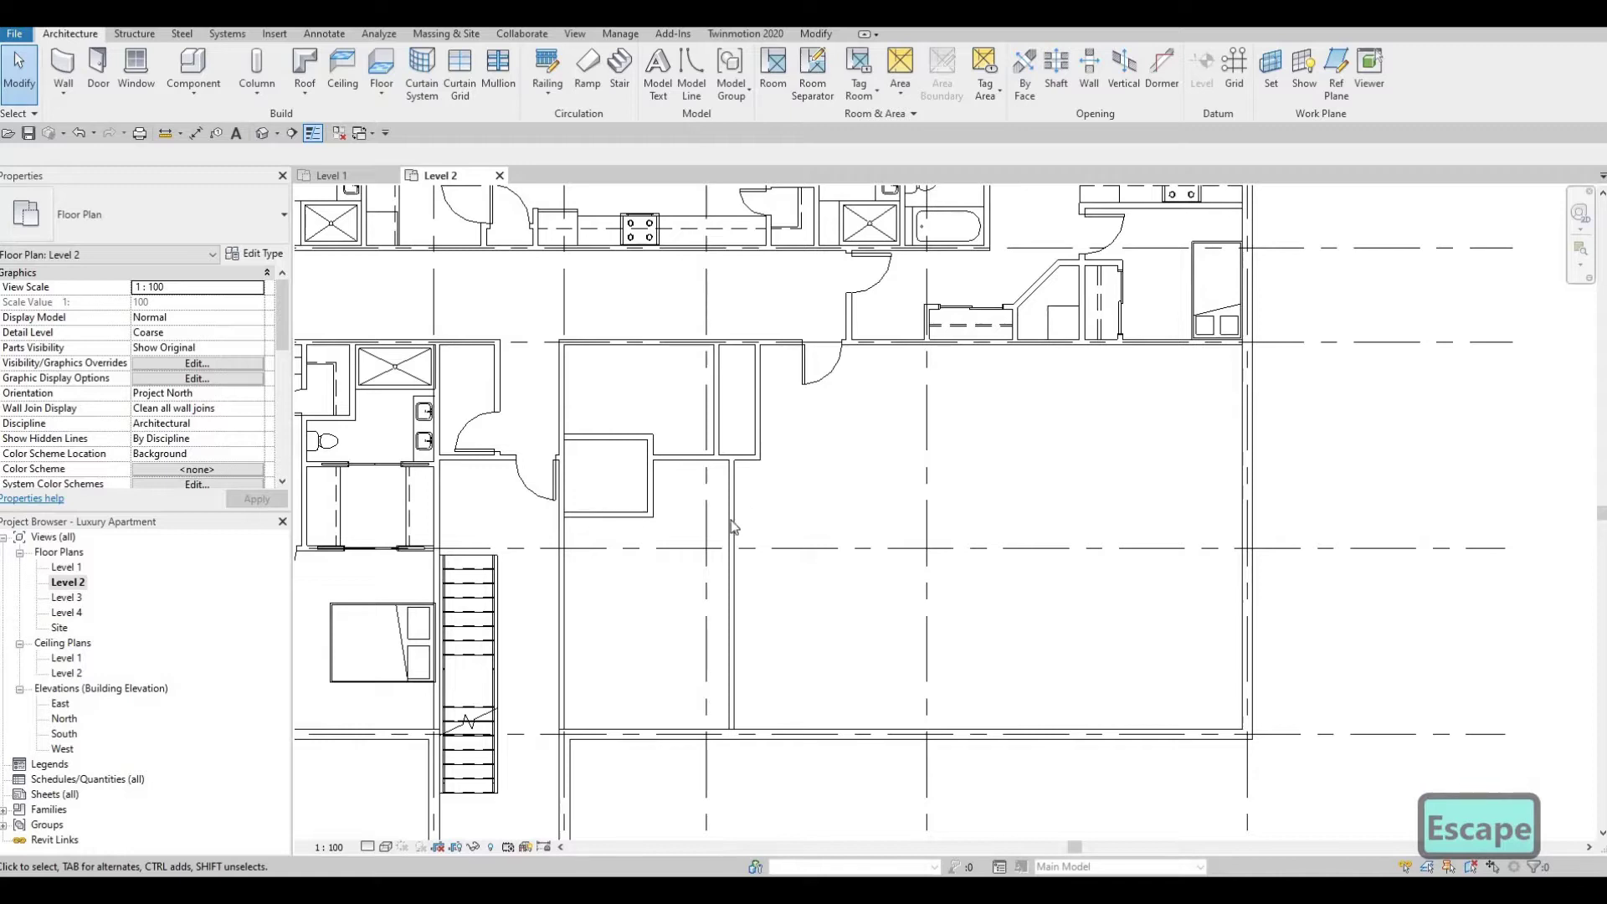
# Enclose the unit's lower-right corner with INTERIOR WALL 1 walls, running from the right exterior wall leftward and then down to the lower exterior wall
pyautogui.click(730, 503)
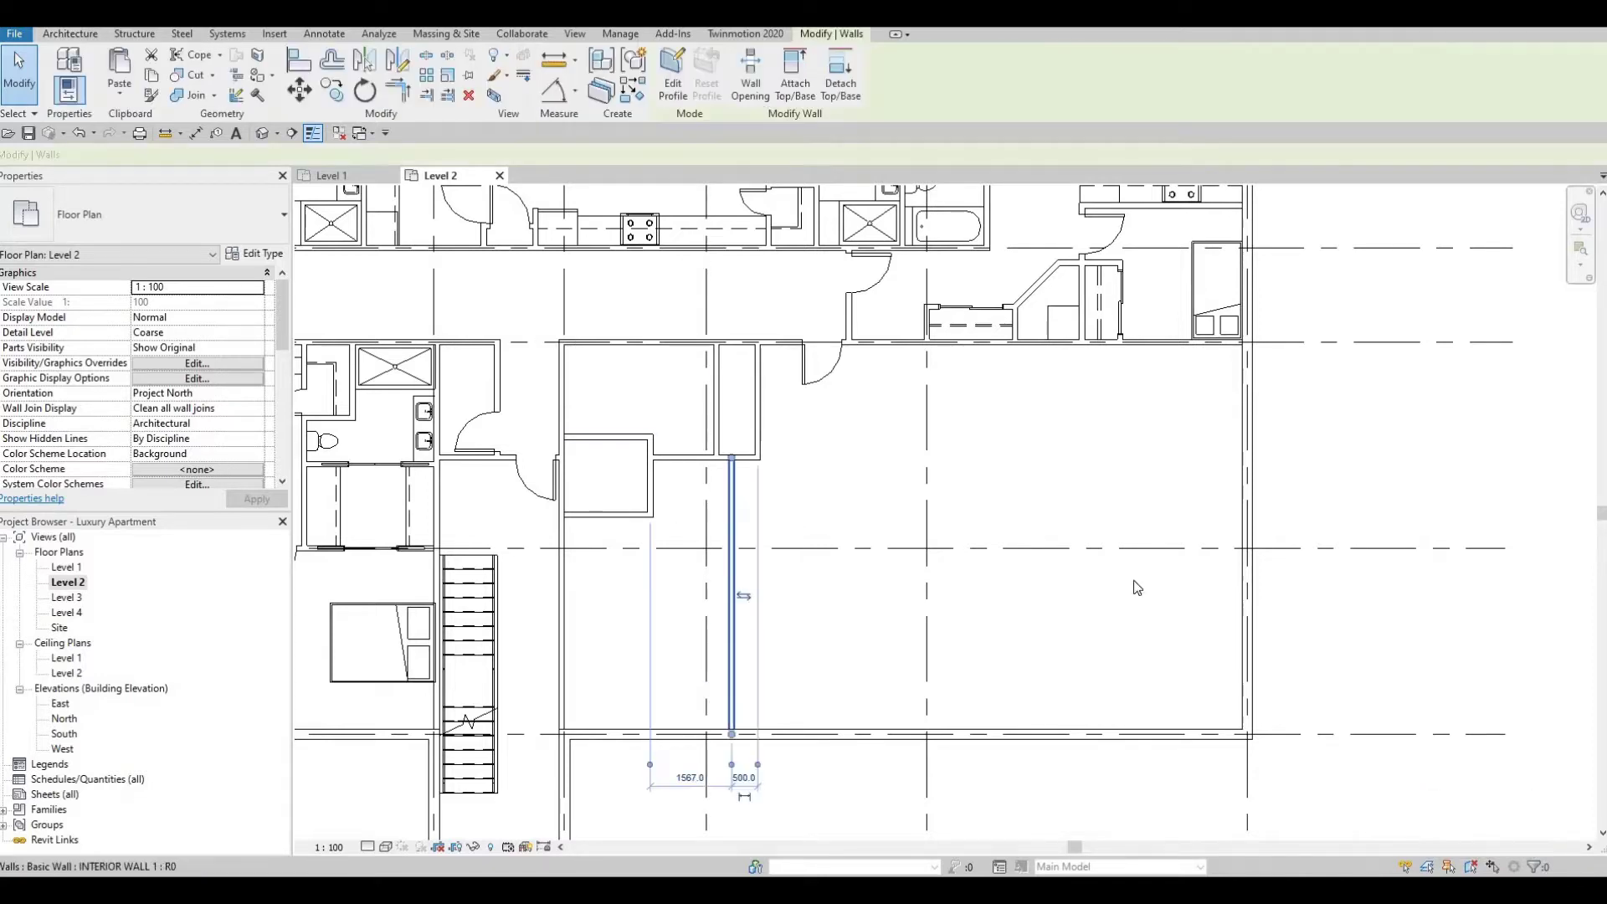
pyautogui.press('c')
pyautogui.press('s')
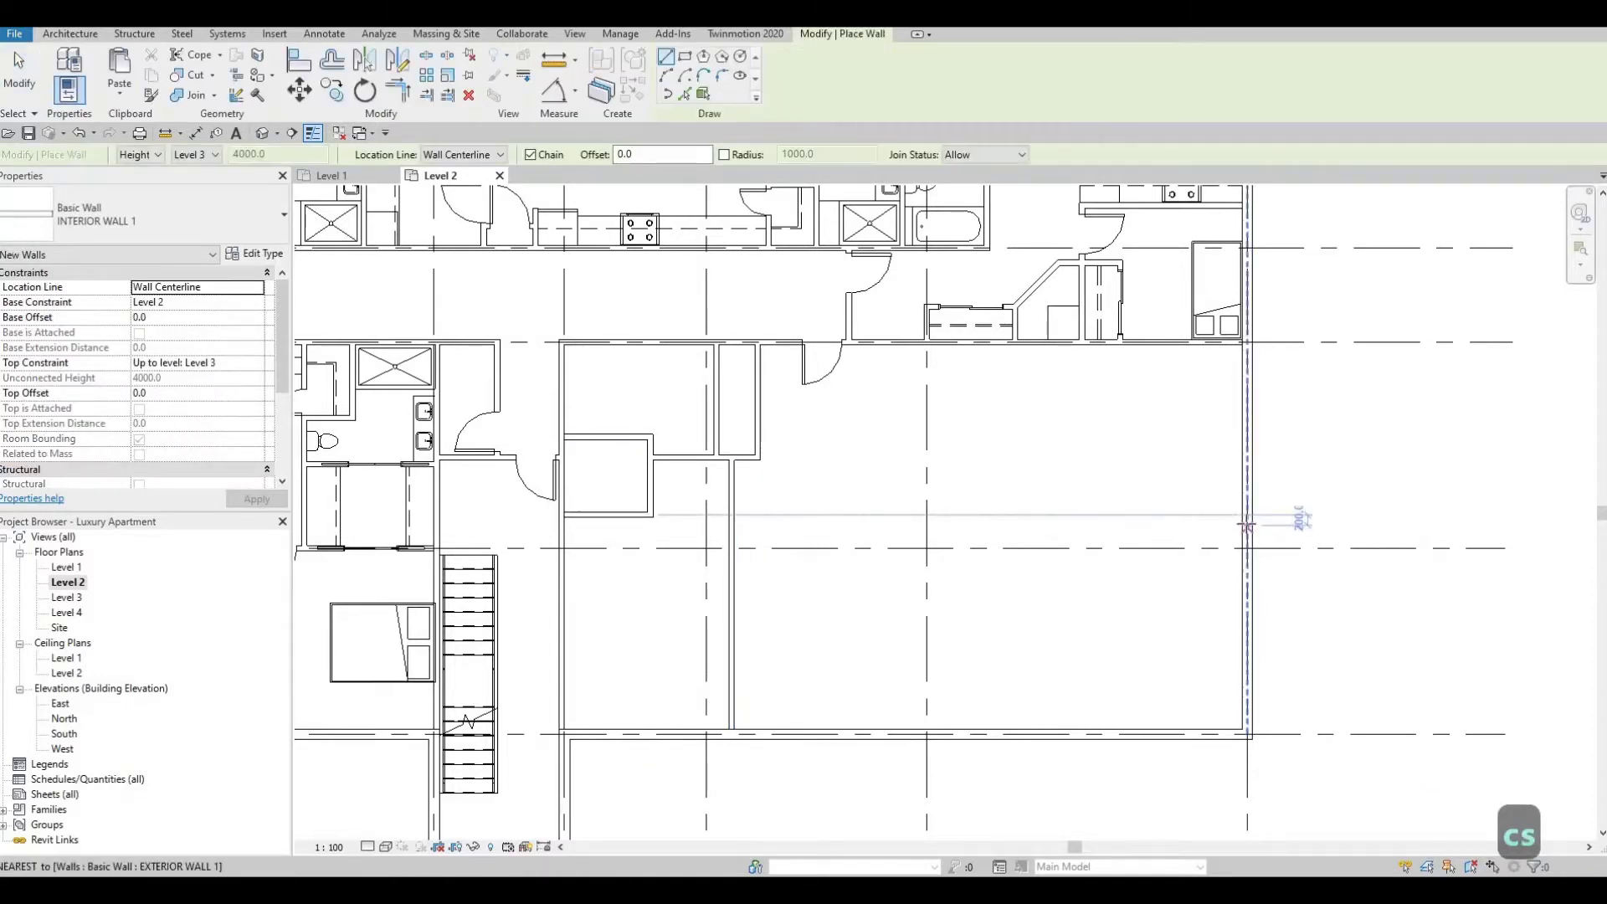
pyautogui.click(1015, 524)
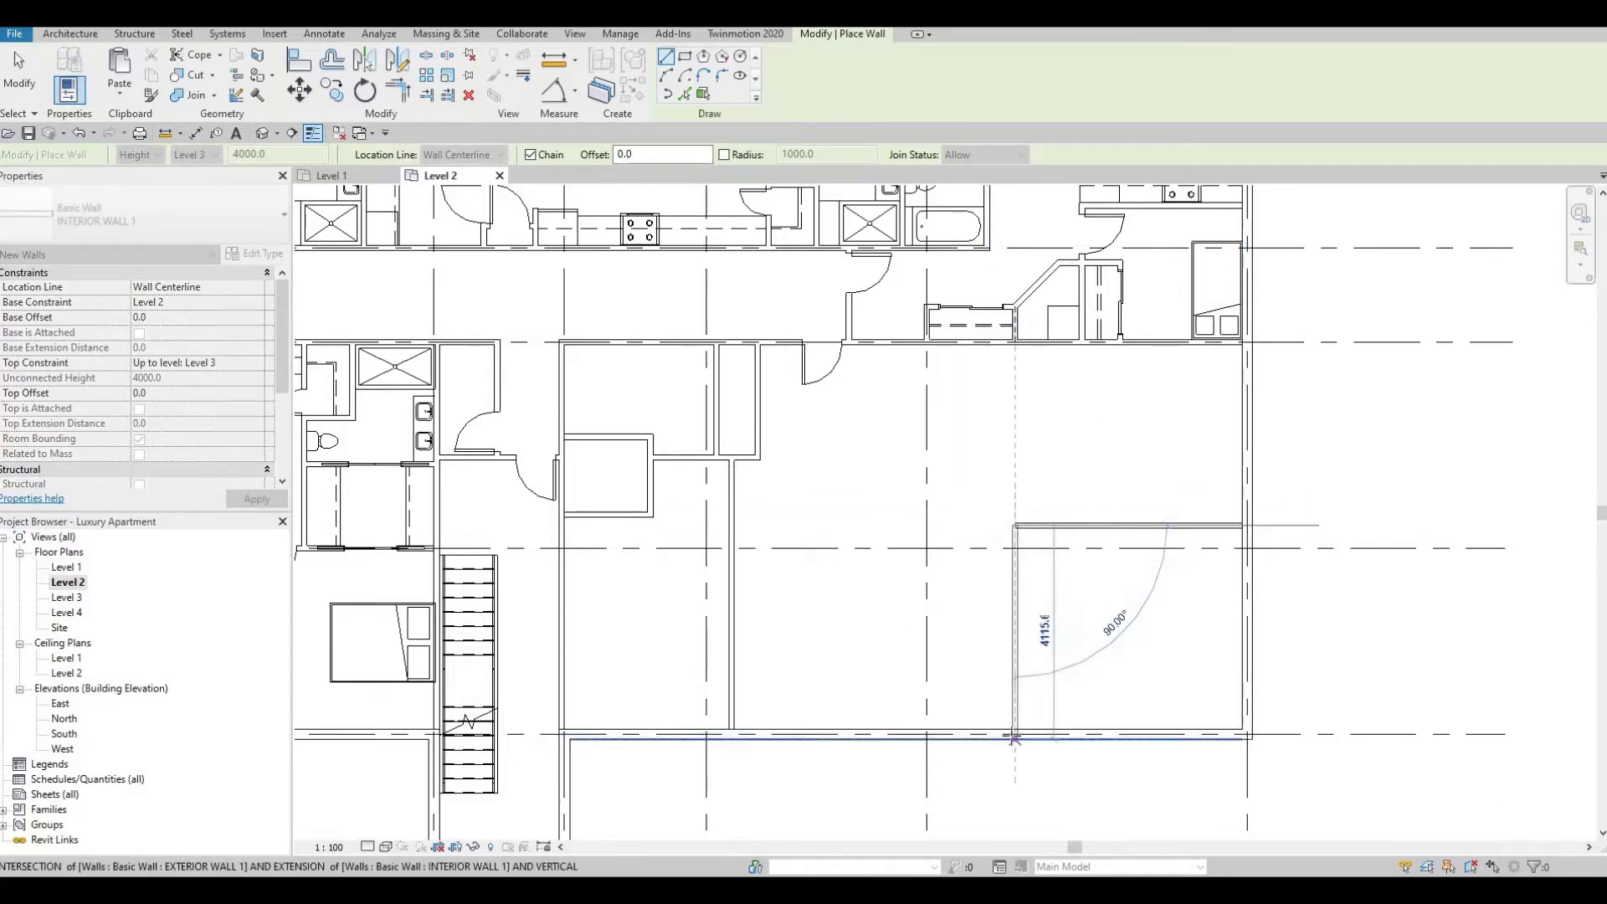
pyautogui.click(1015, 738)
pyautogui.press('Escape')
pyautogui.press('Escape')
# Widen the corner room by moving its left wall to about 4555 from the long partition
pyautogui.moveTo(1015, 627); pyautogui.dragTo(972, 627)
pyautogui.press('Escape')
pyautogui.press('Escape')
# Divide the corner room in two with a vertical interior wall from its upper wall down to the exterior wall
pyautogui.click(972, 622)
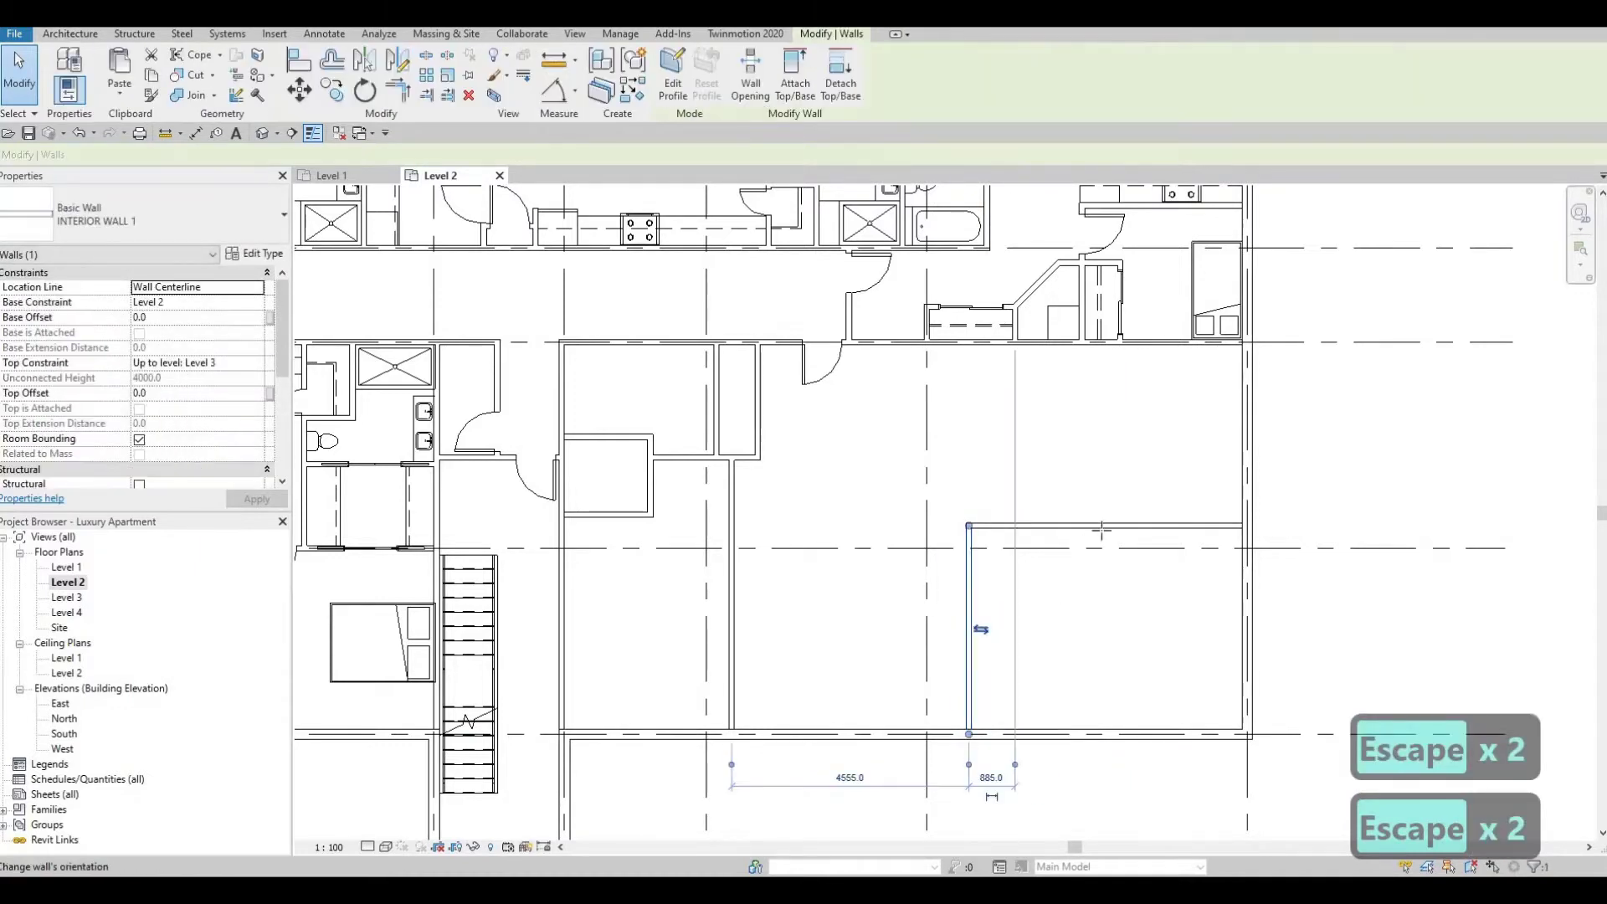
pyautogui.press('c')
pyautogui.press('s')
pyautogui.click(1109, 526)
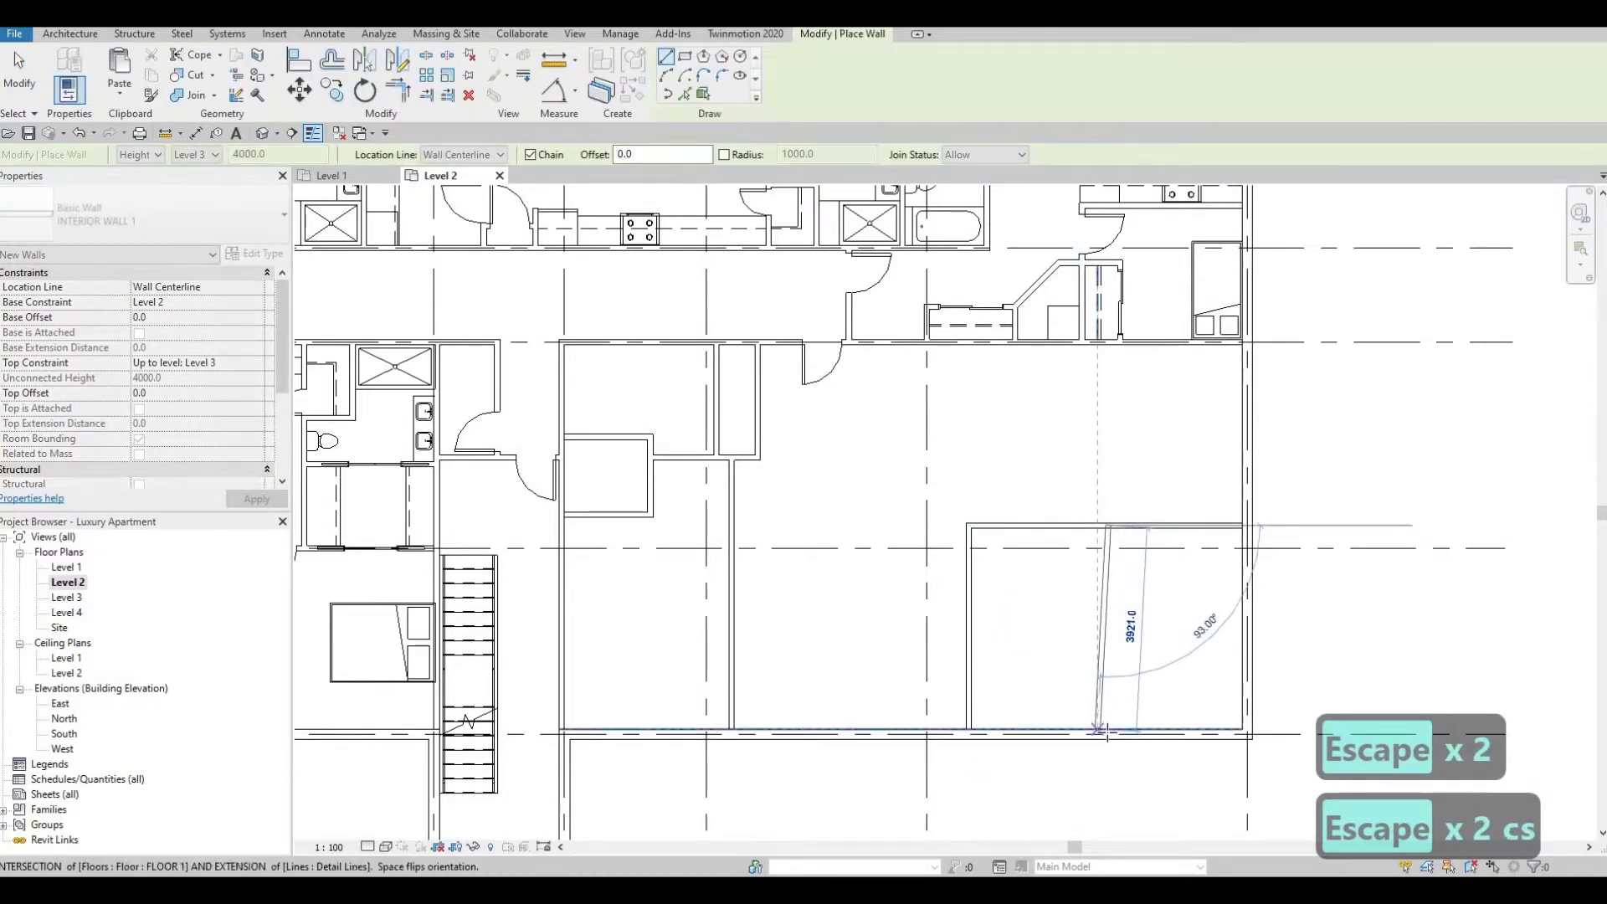
pyautogui.press('Escape')
pyautogui.press('Escape')
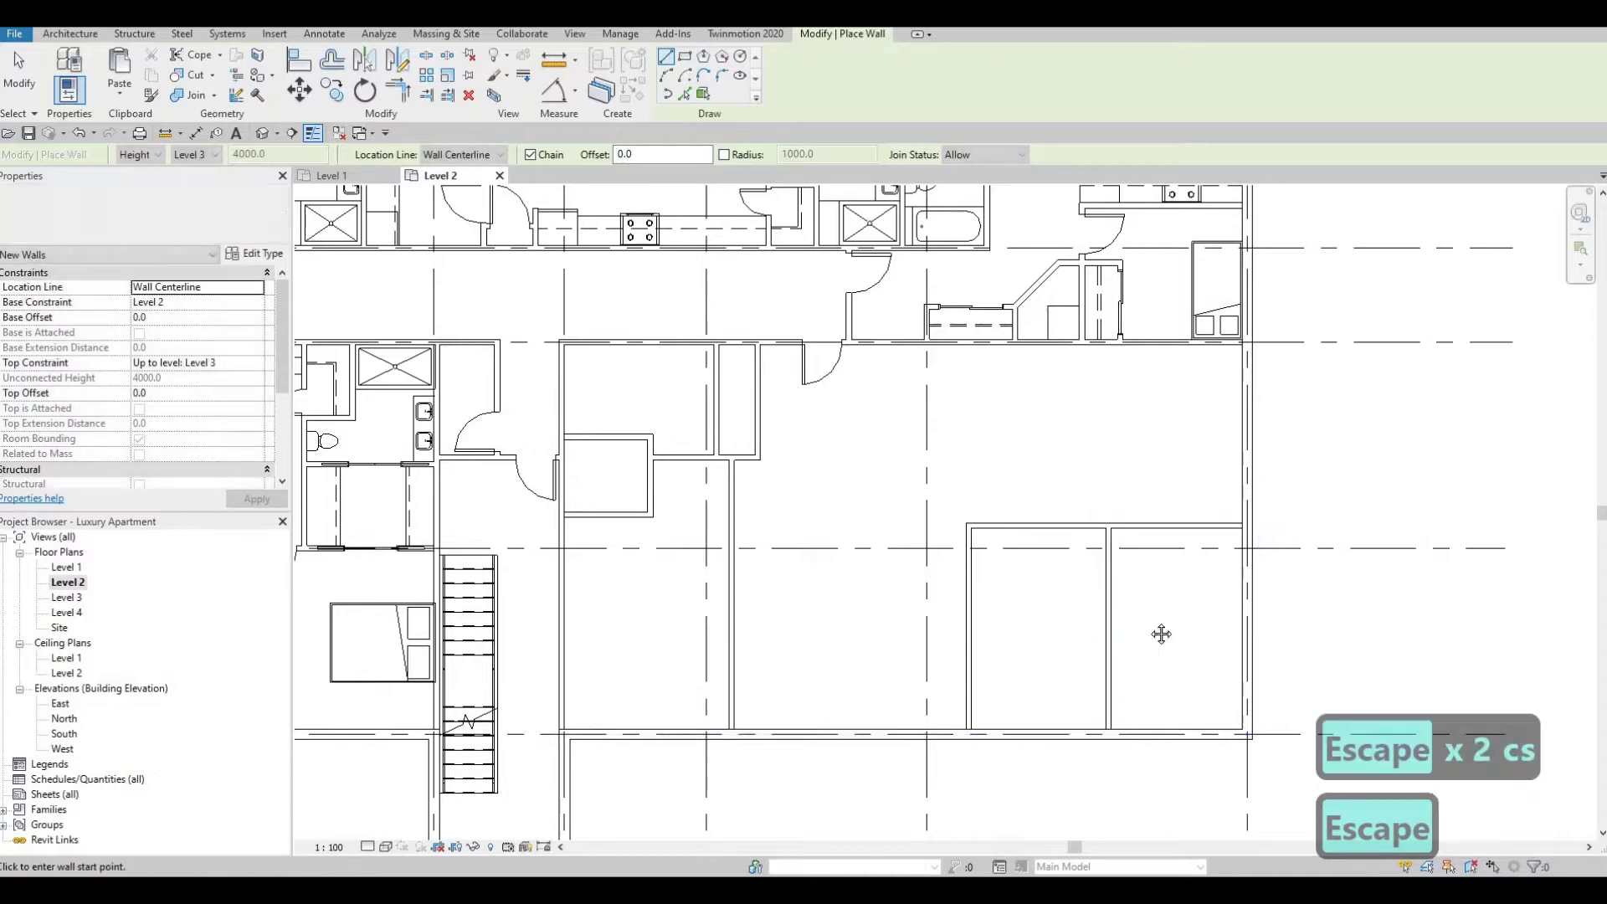
# Examine the spacing of the corner rooms' upper wall and the position of grid line F
pyautogui.moveTo(1152, 497); pyautogui.dragTo(1109, 408, button='middle')
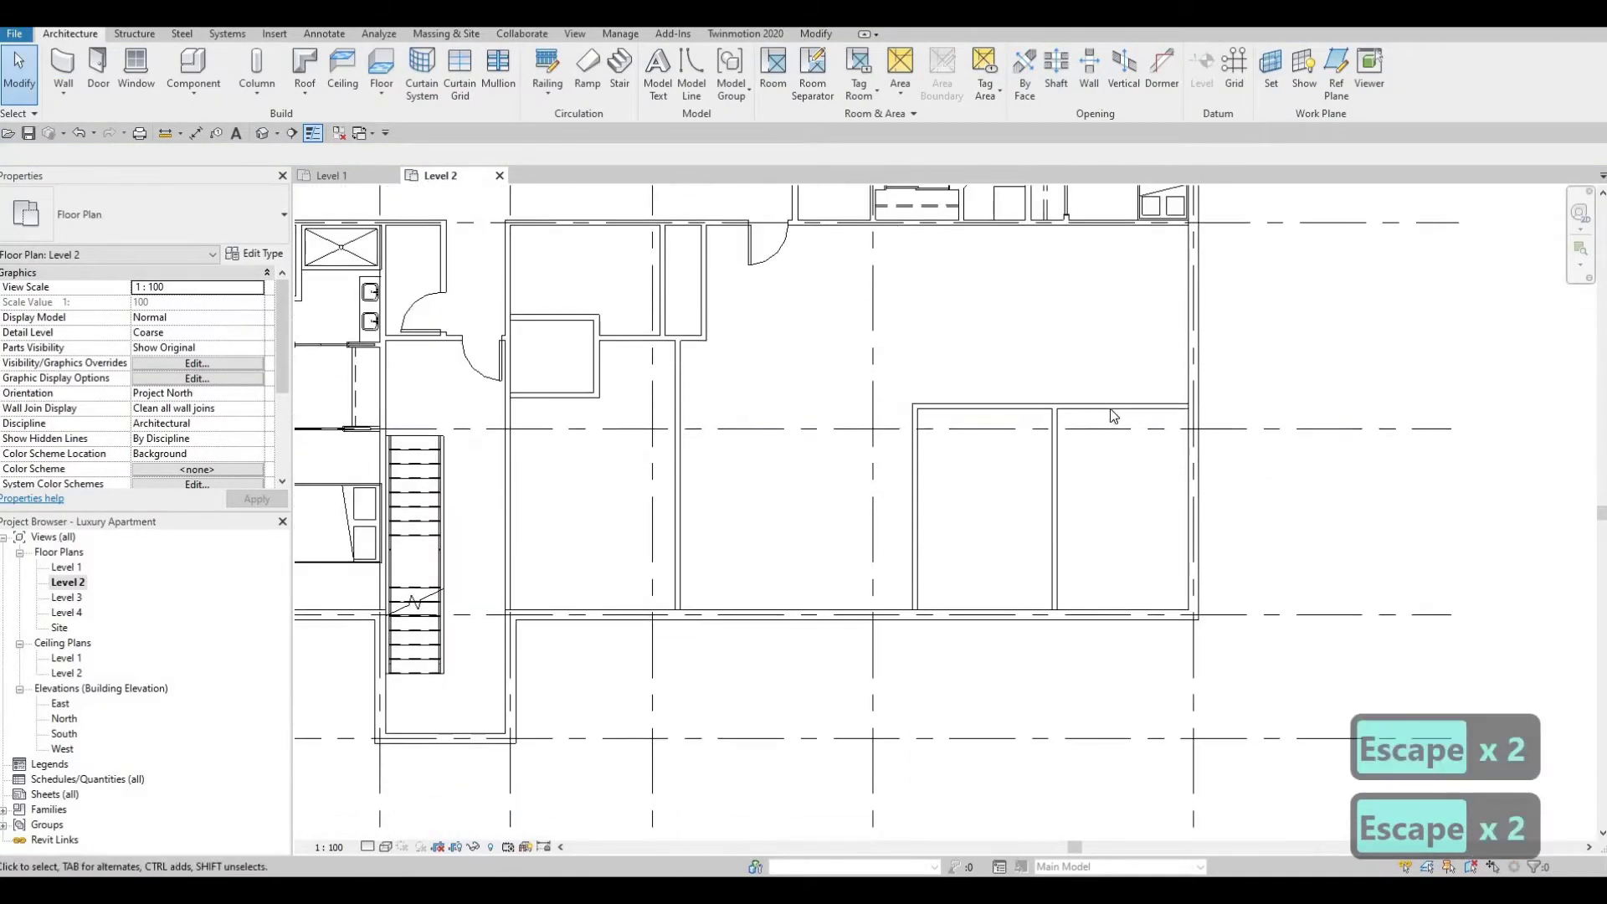
pyautogui.click(1111, 412)
pyautogui.scroll(1, 957, 488)
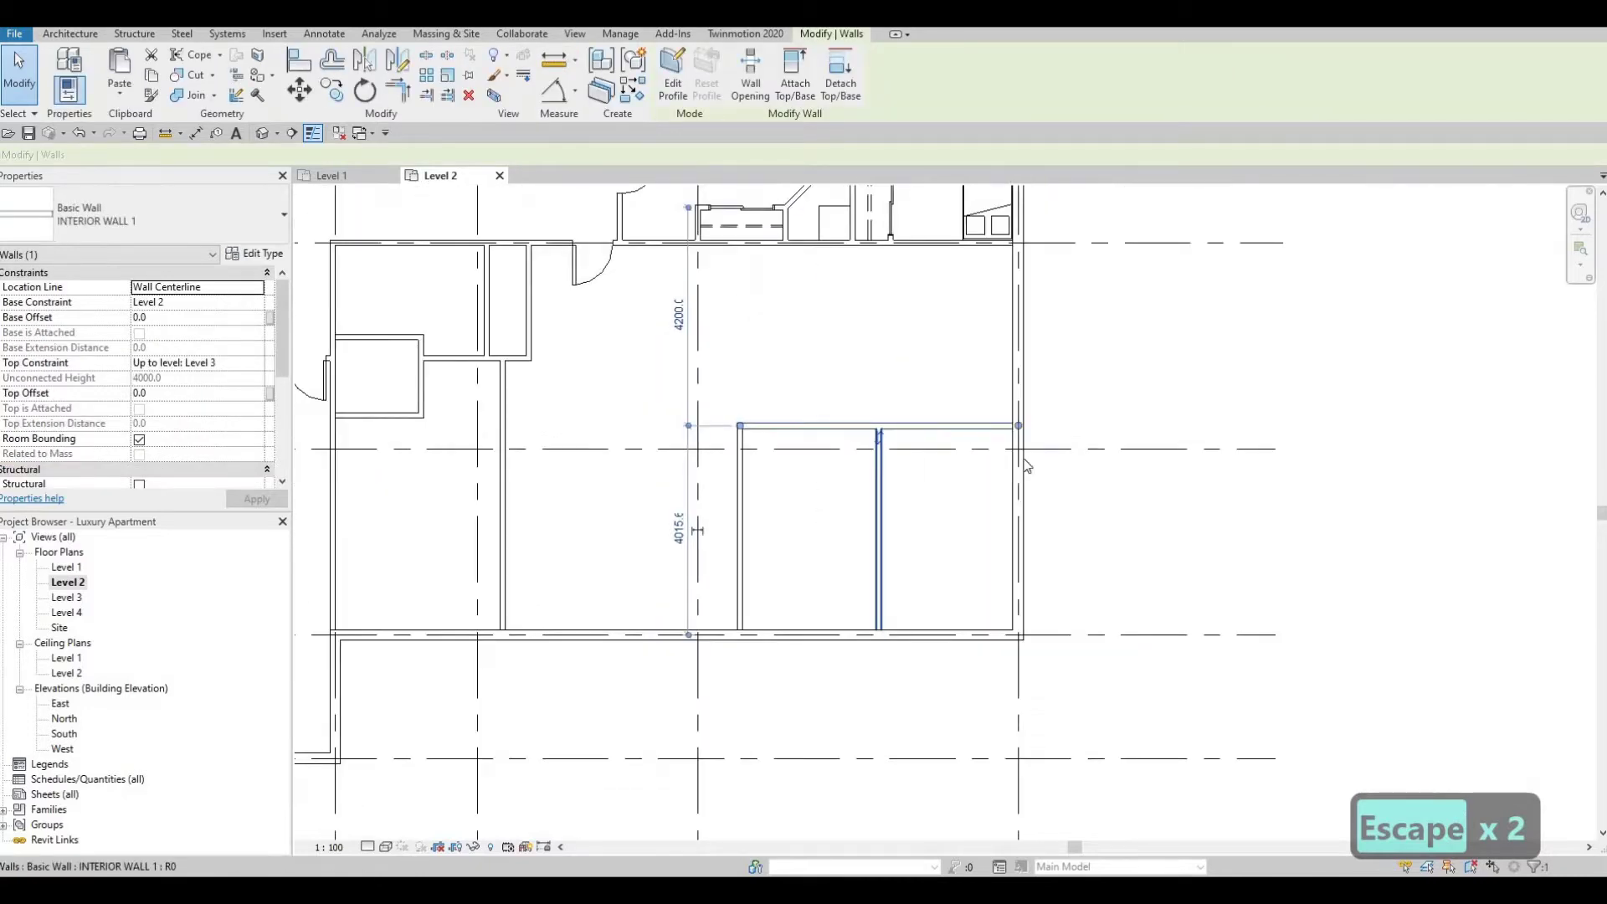
pyautogui.moveTo(811, 536); pyautogui.dragTo(688, 544, button='middle')
pyautogui.scroll(1, 670, 703)
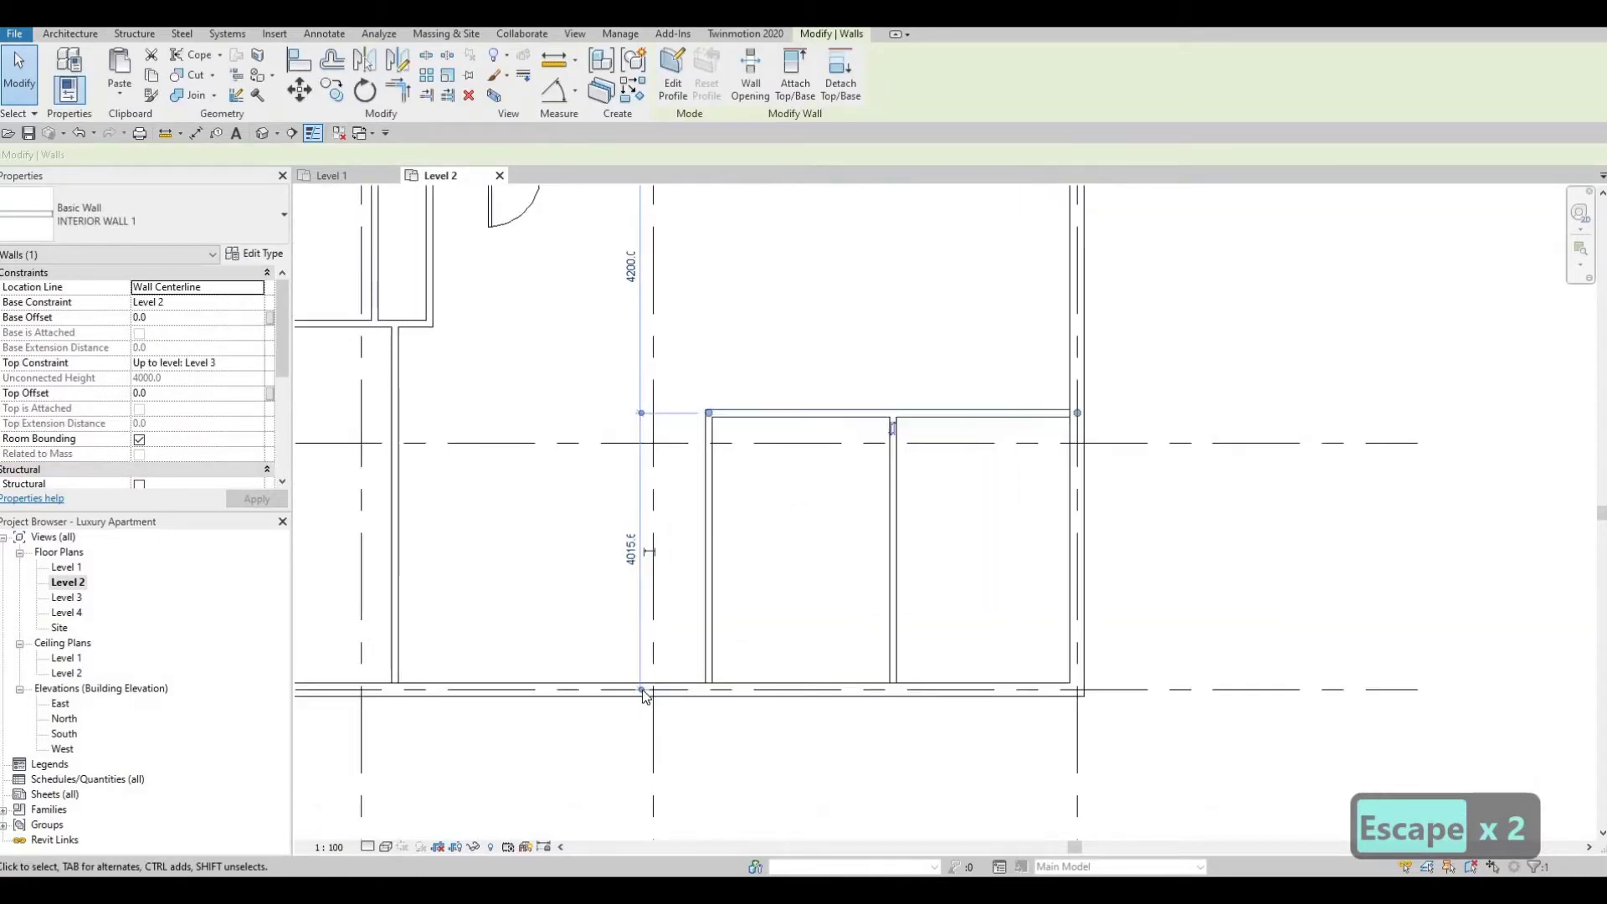
pyautogui.scroll(-2, 1053, 449)
pyautogui.click(1056, 446)
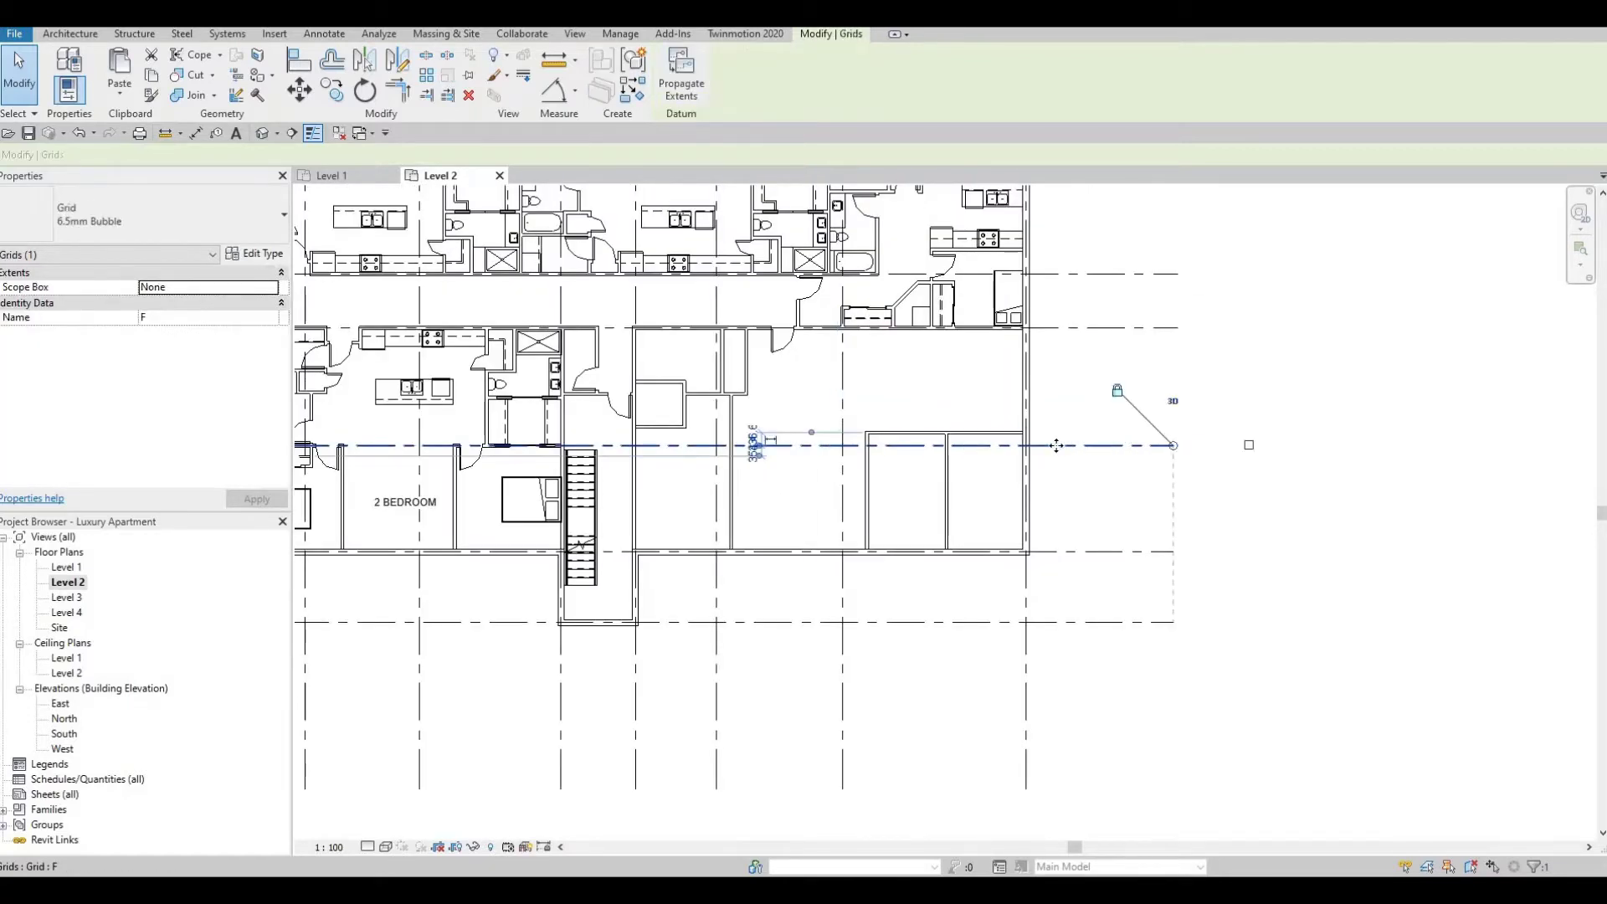
pyautogui.scroll(7, 883, 448)
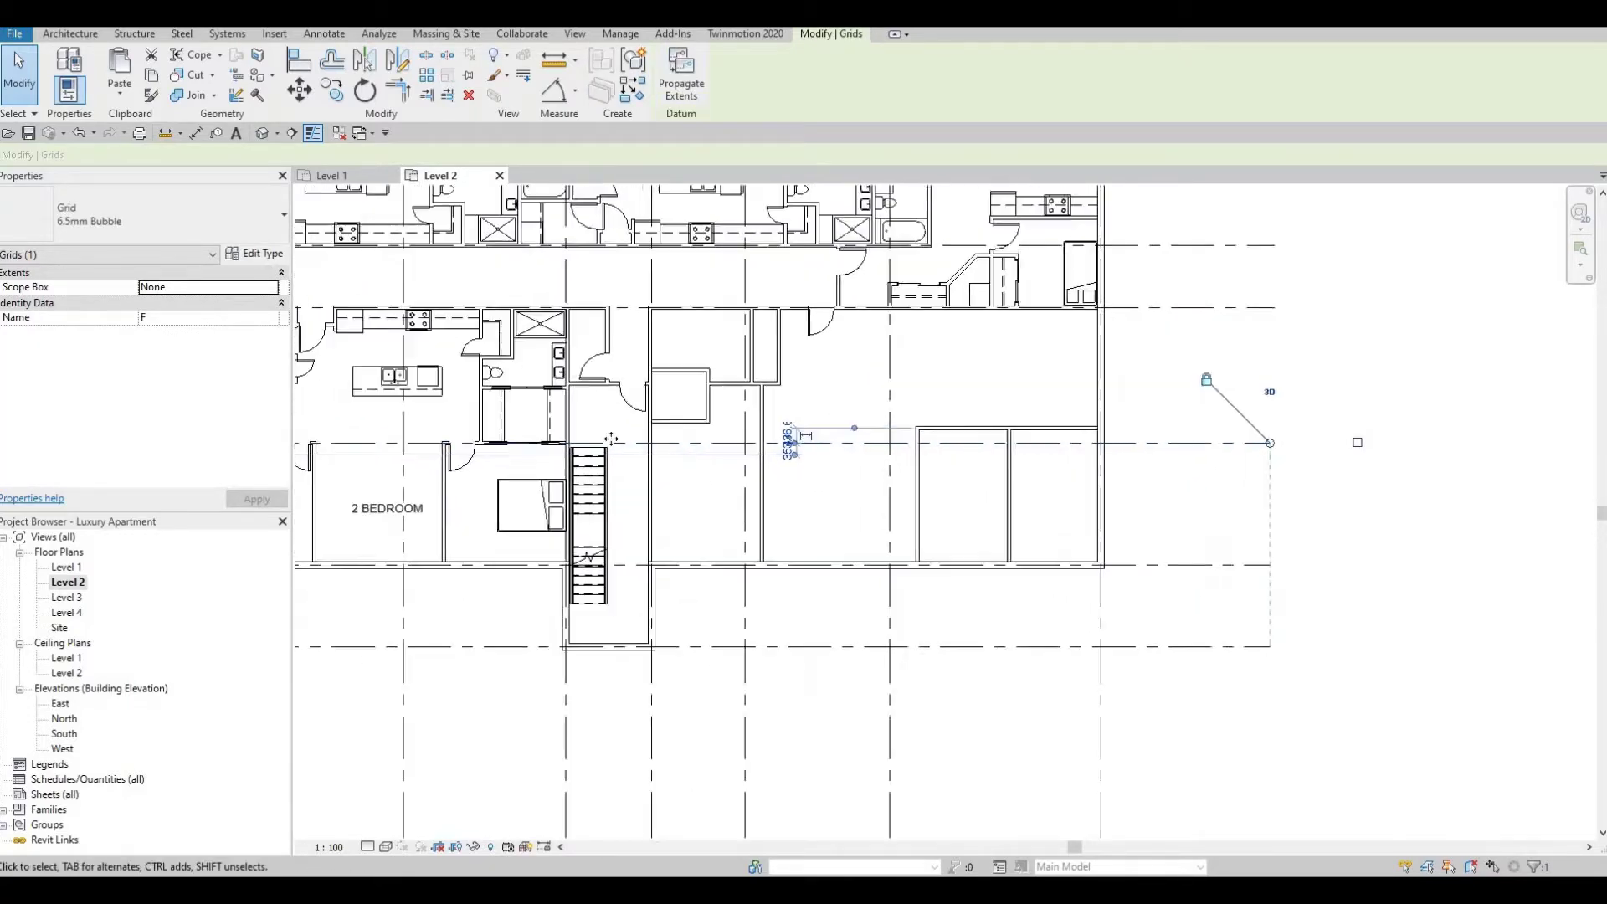
pyautogui.press('Escape')
pyautogui.press('Escape')
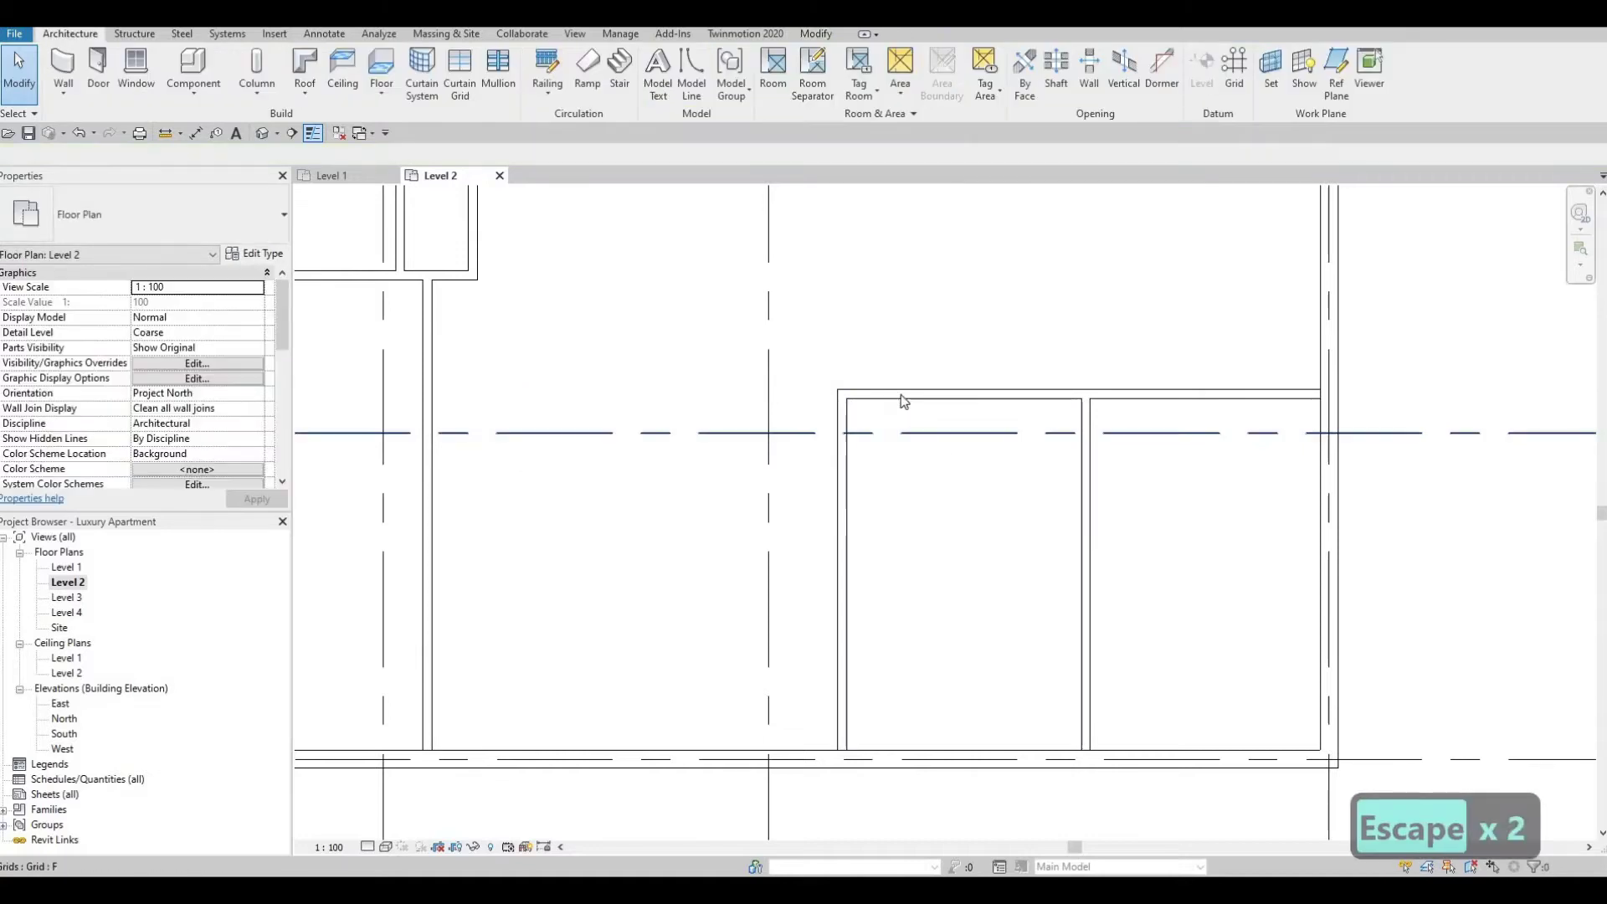
# Set the distance between the corner rooms' upper wall and grid line F to 515
pyautogui.click(1079, 395)
pyautogui.click(743, 411)
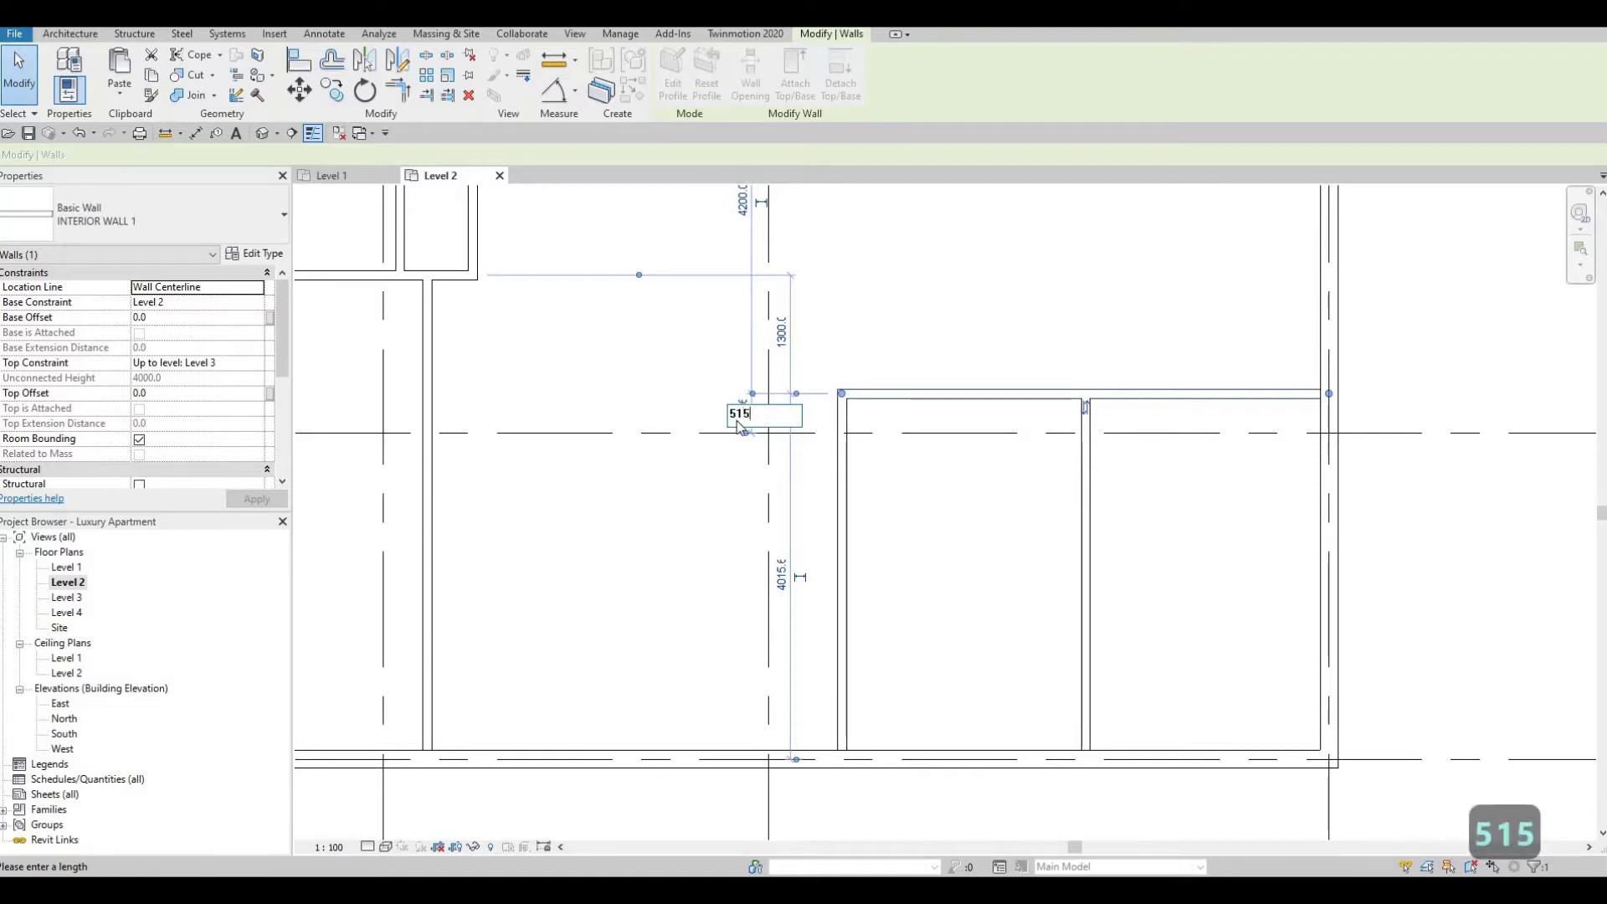
pyautogui.press('Return')
pyautogui.press('Escape')
pyautogui.press('Escape')
# Set the dividing wall between the two corner rooms to 2560 from the right exterior wall
pyautogui.moveTo(970, 543)
pyautogui.mouseDown(button='middle')
pyautogui.moveTo(925, 526)
pyautogui.moveTo(967, 517)
pyautogui.mouseUp(button='middle')
pyautogui.click(995, 680)
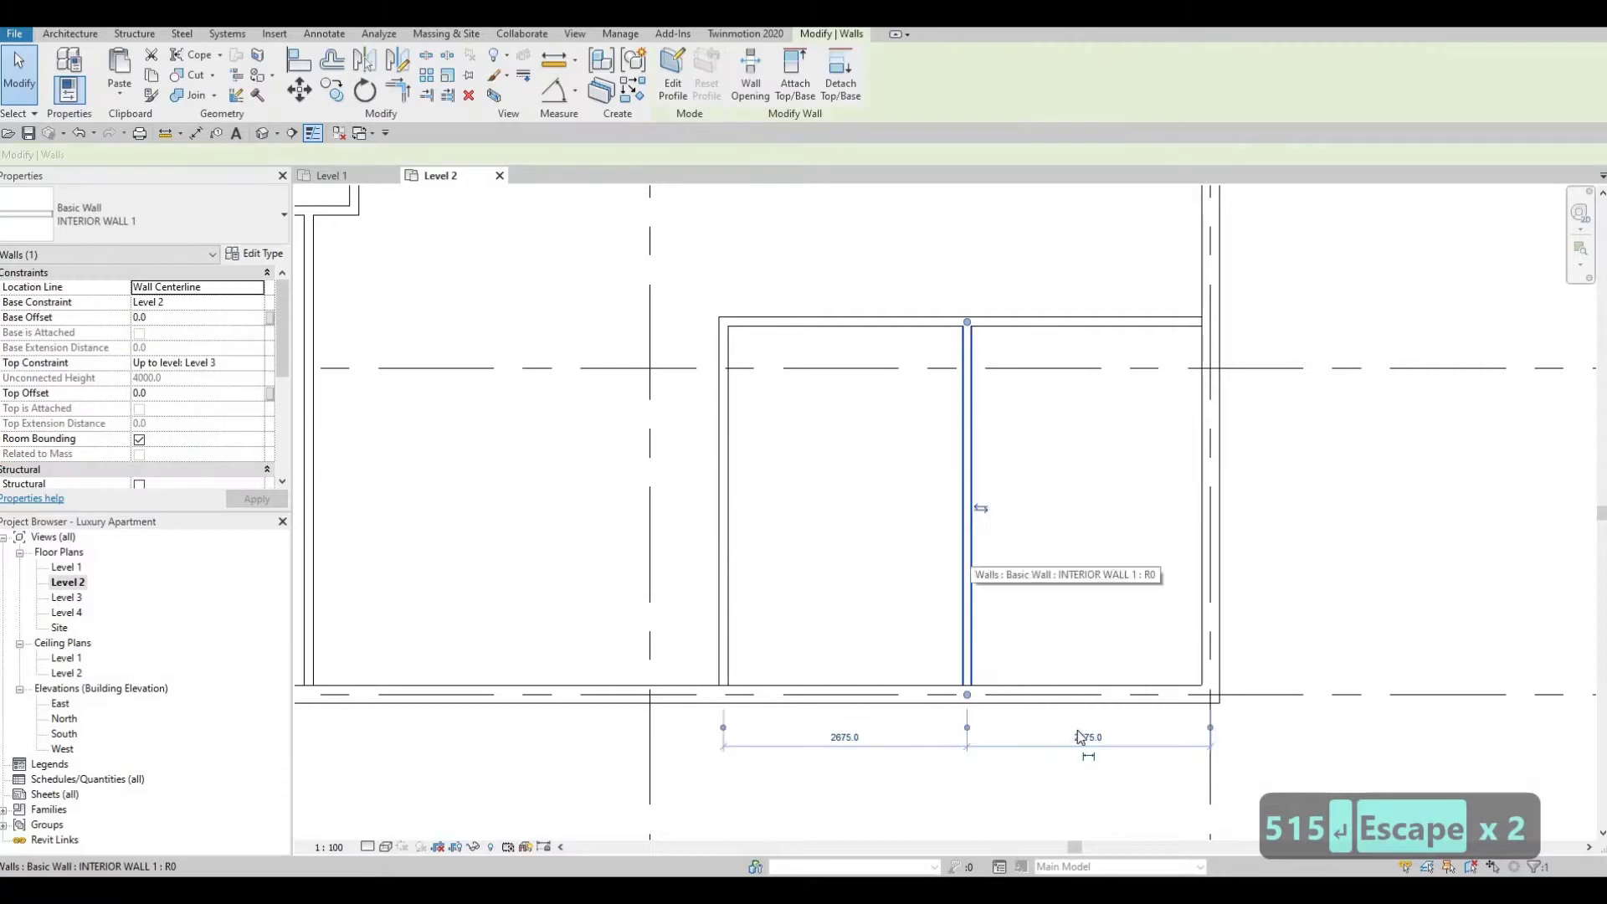
pyautogui.click(1080, 735)
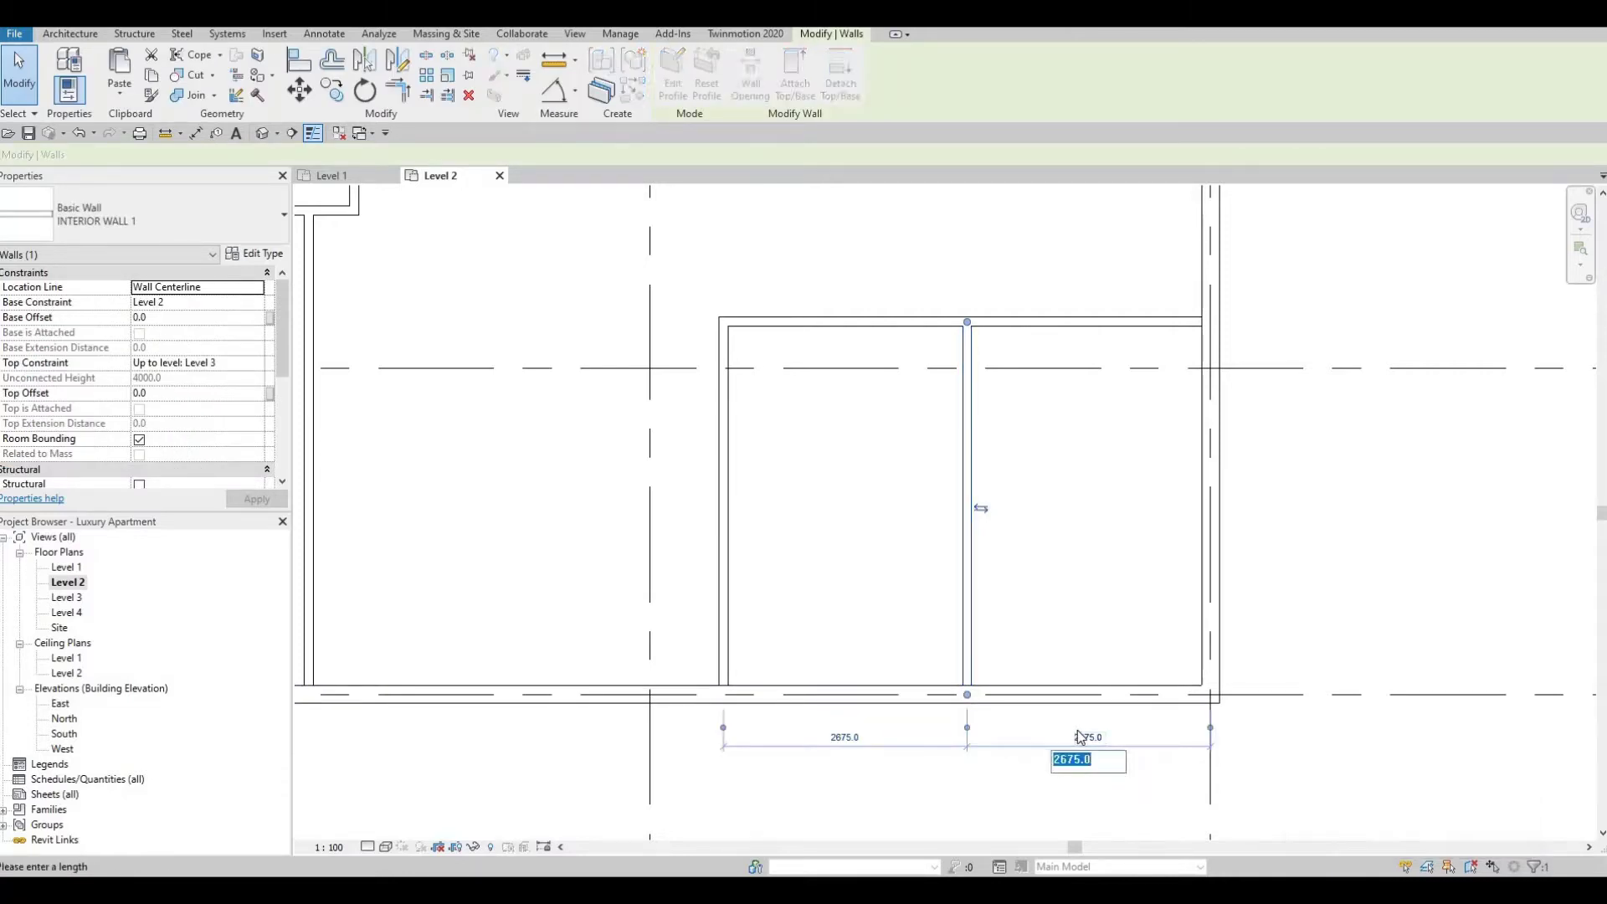
pyautogui.write('25')
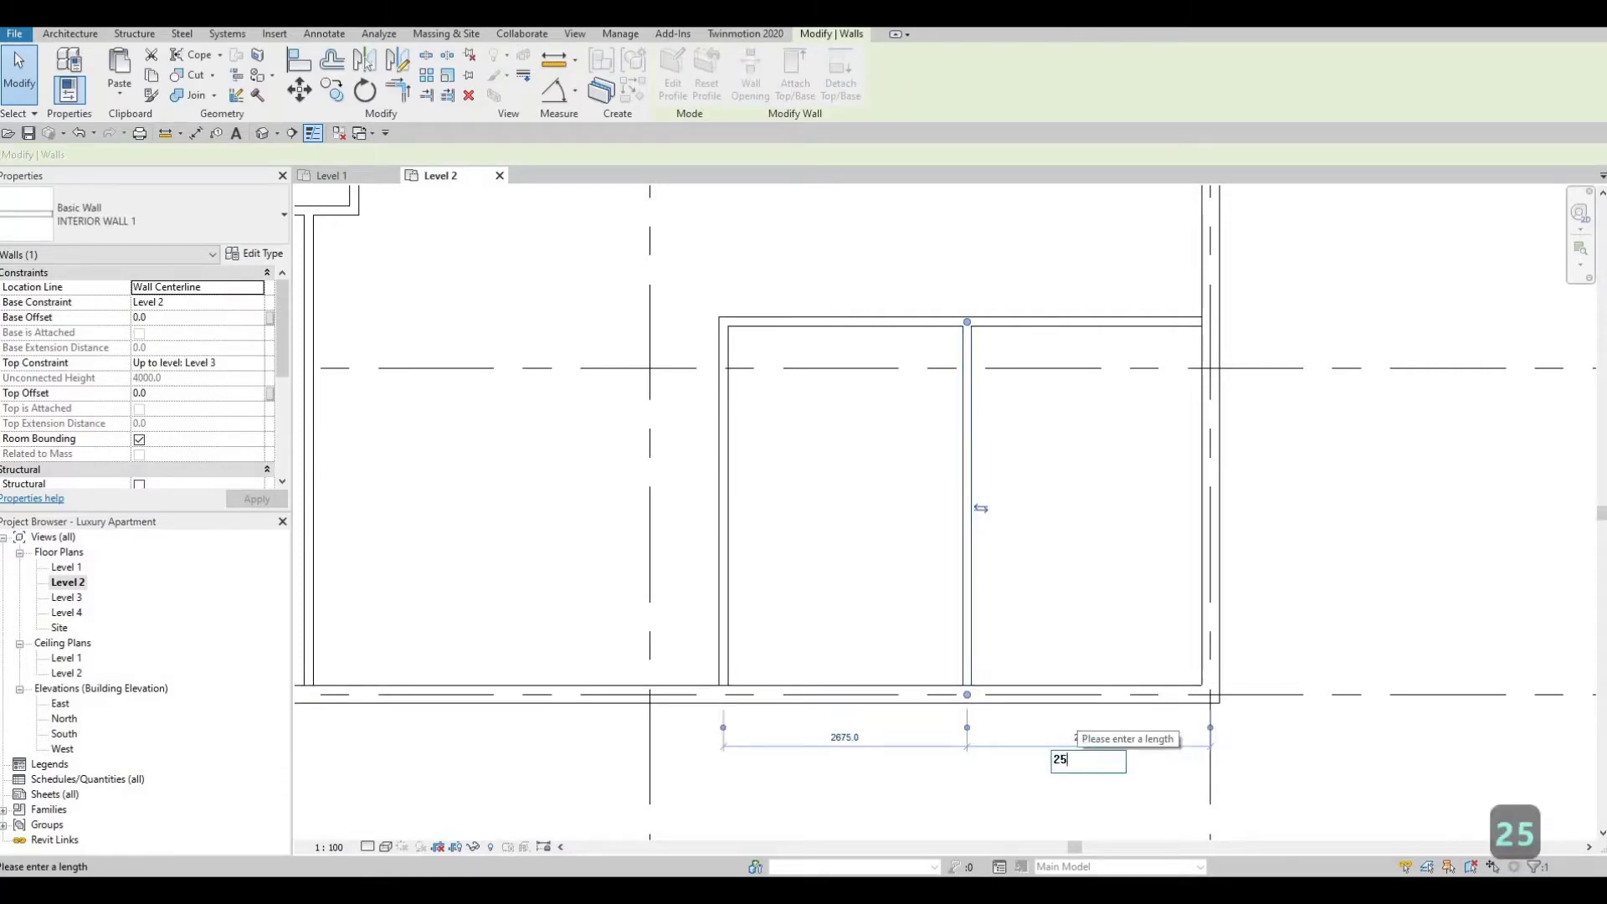
pyautogui.write('60')
pyautogui.press('Return')
pyautogui.press('Escape')
pyautogui.press('Escape')
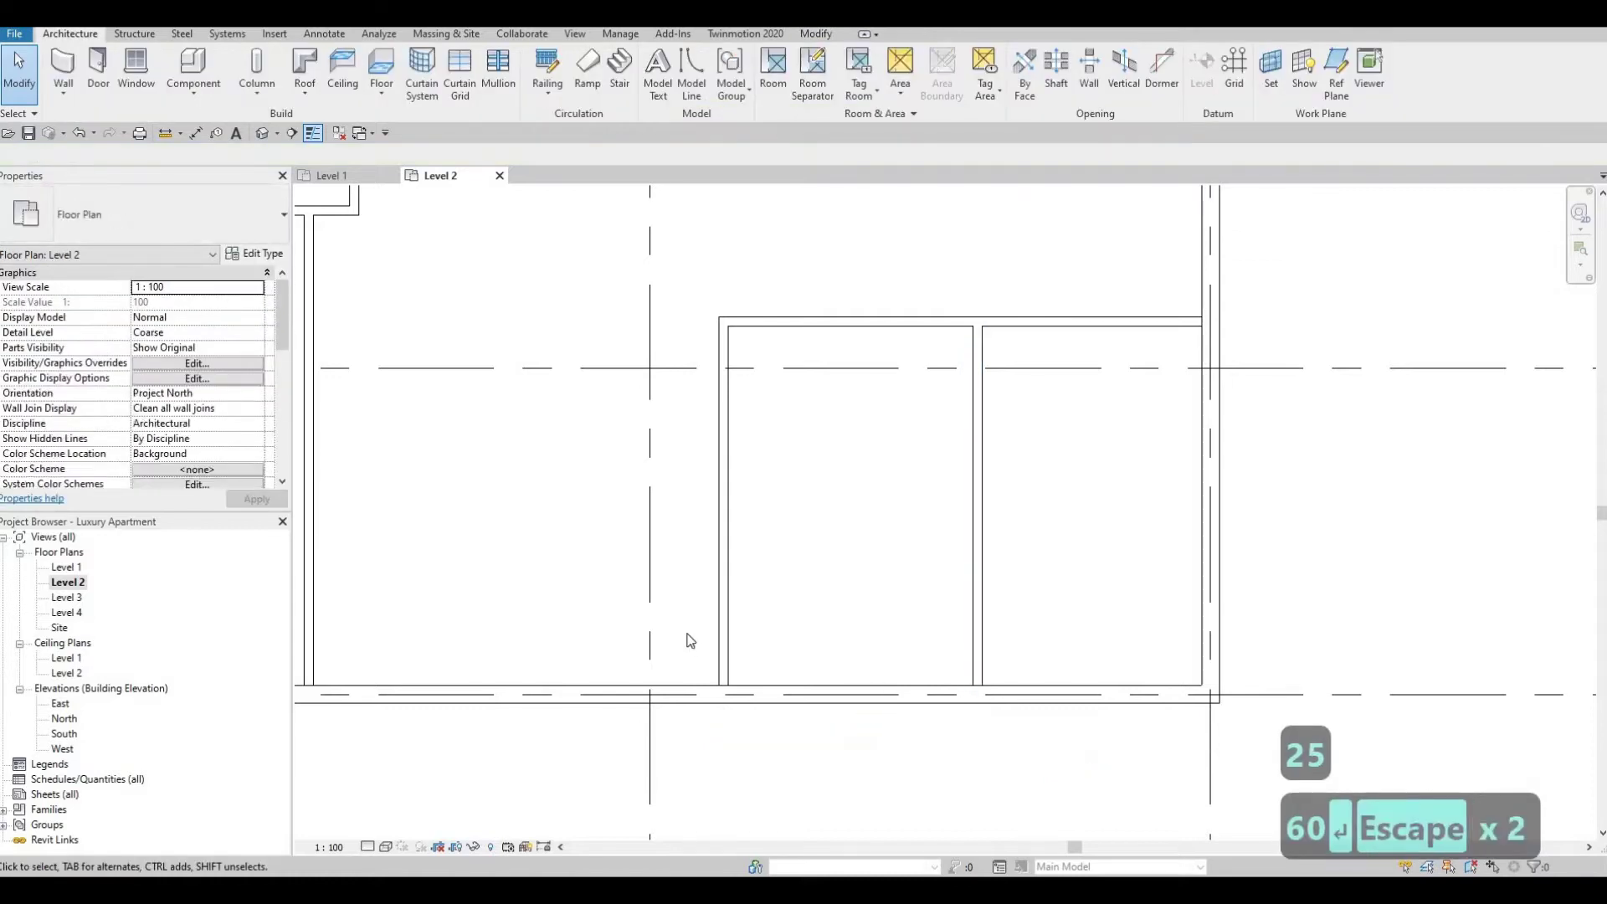
# Set the distance between the corner rooms' left wall and the dividing wall to 2625
pyautogui.click(721, 628)
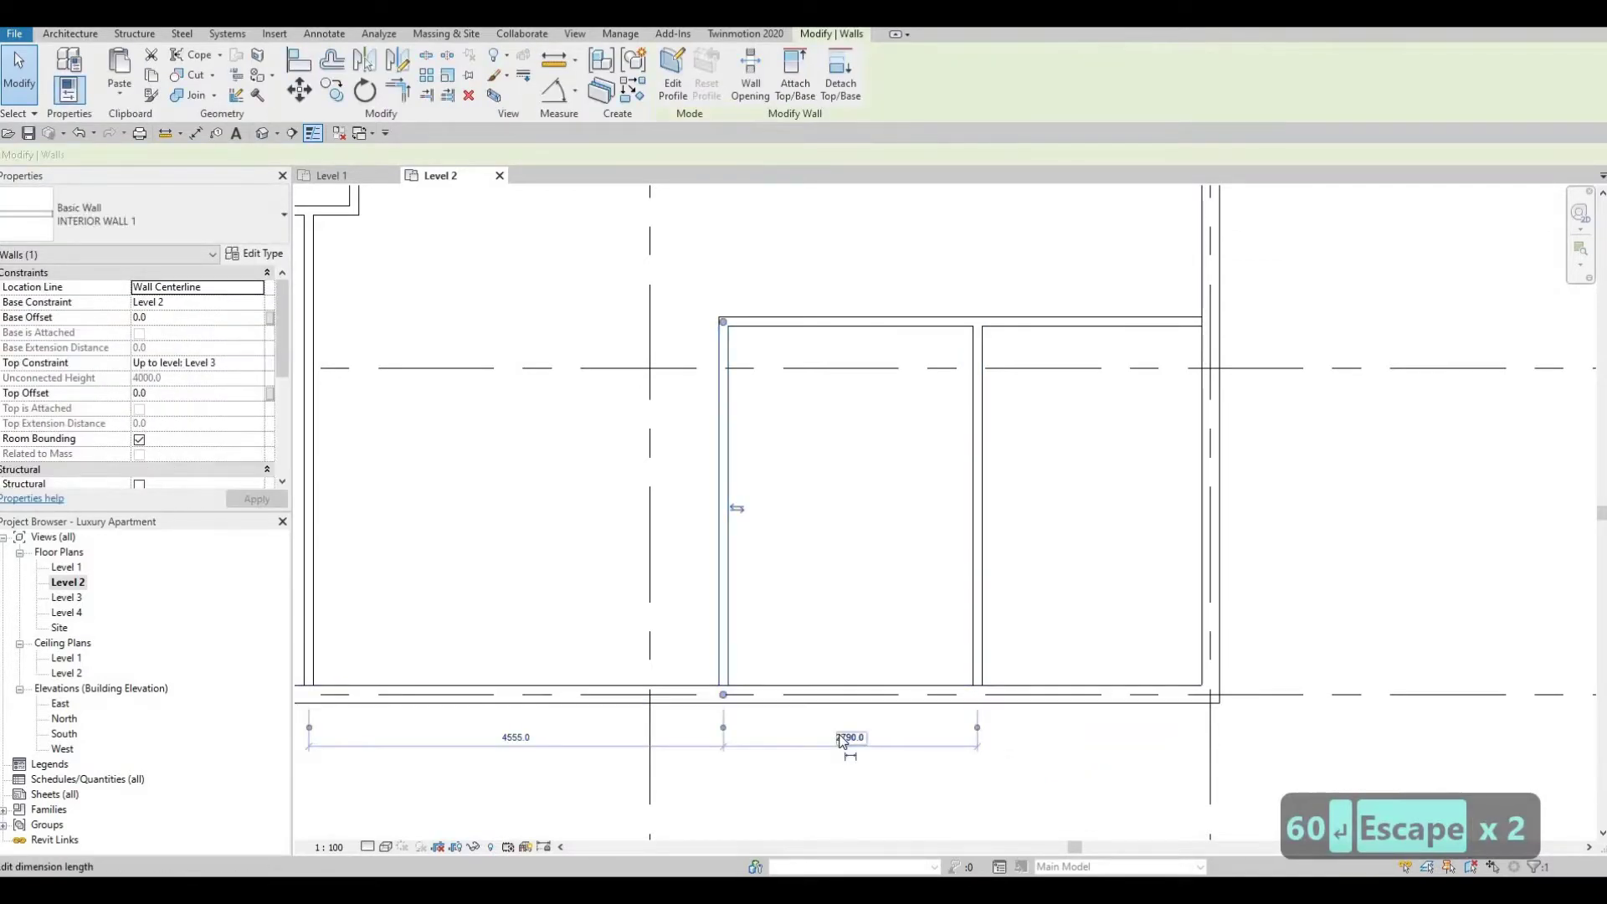
pyautogui.click(843, 737)
pyautogui.write('2')
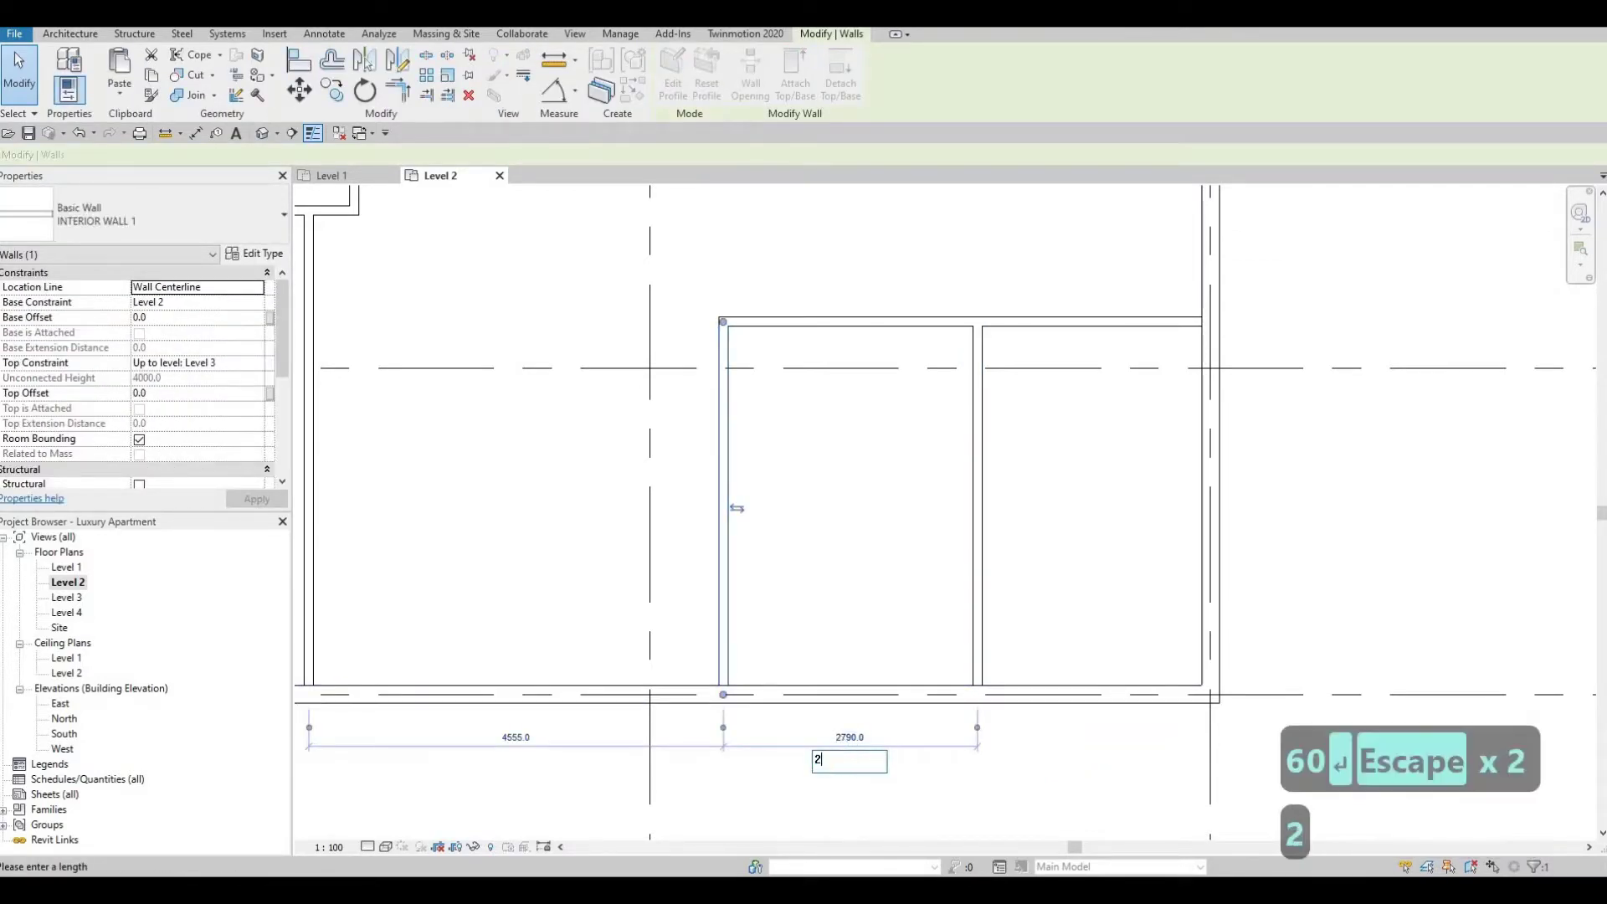
pyautogui.write('625')
pyautogui.press('Return')
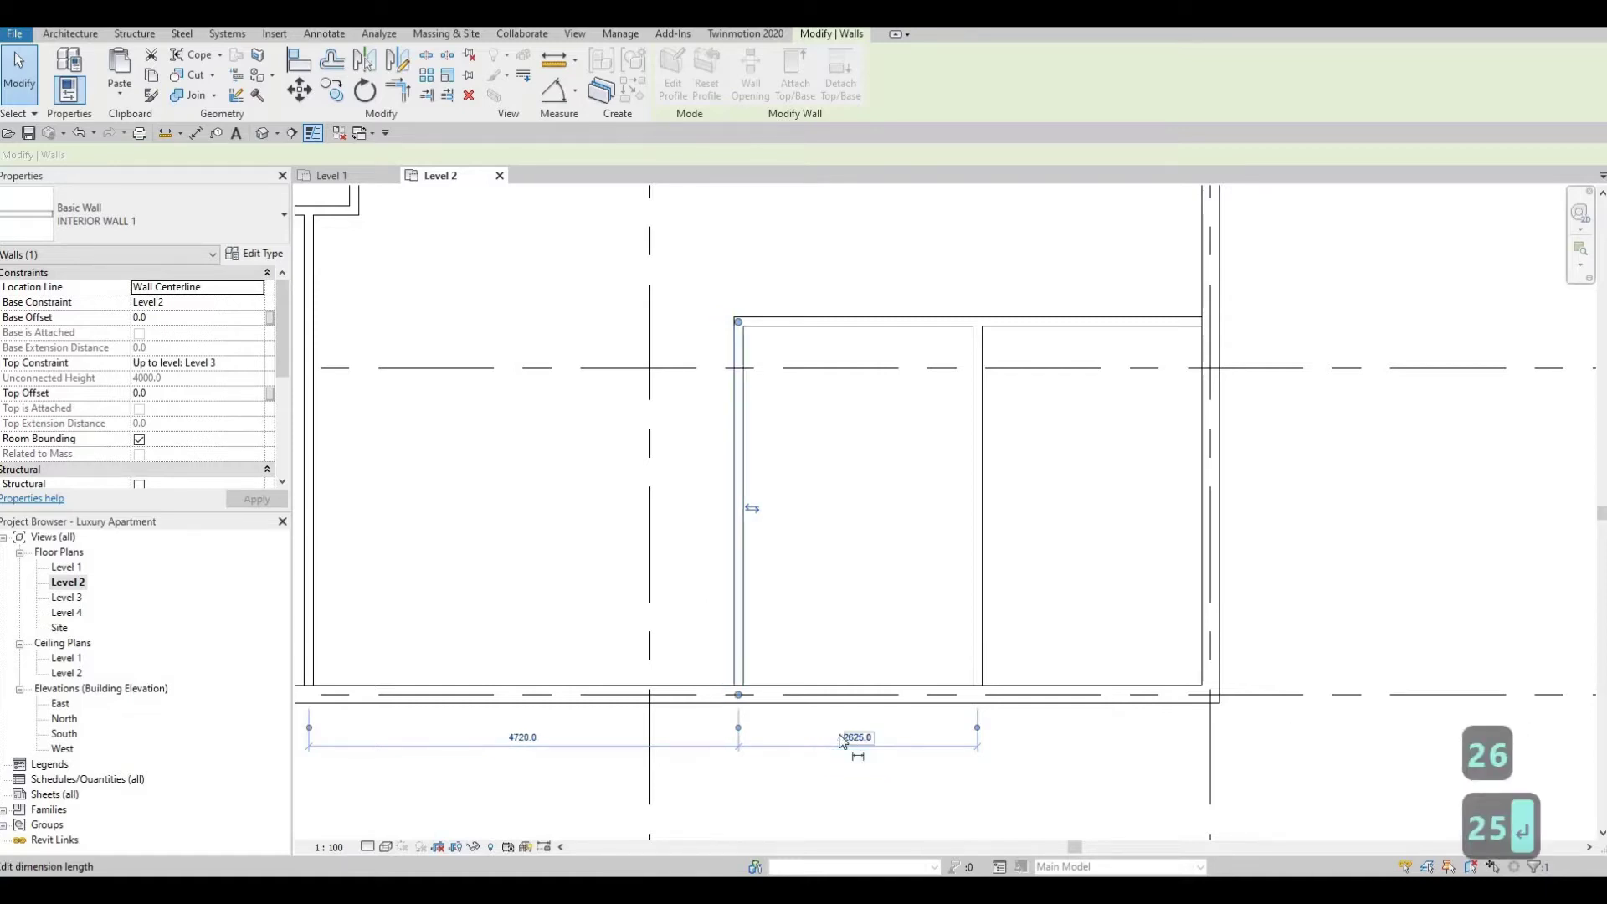
pyautogui.press('Escape')
pyautogui.press('Escape')
pyautogui.scroll(-2, 891, 603)
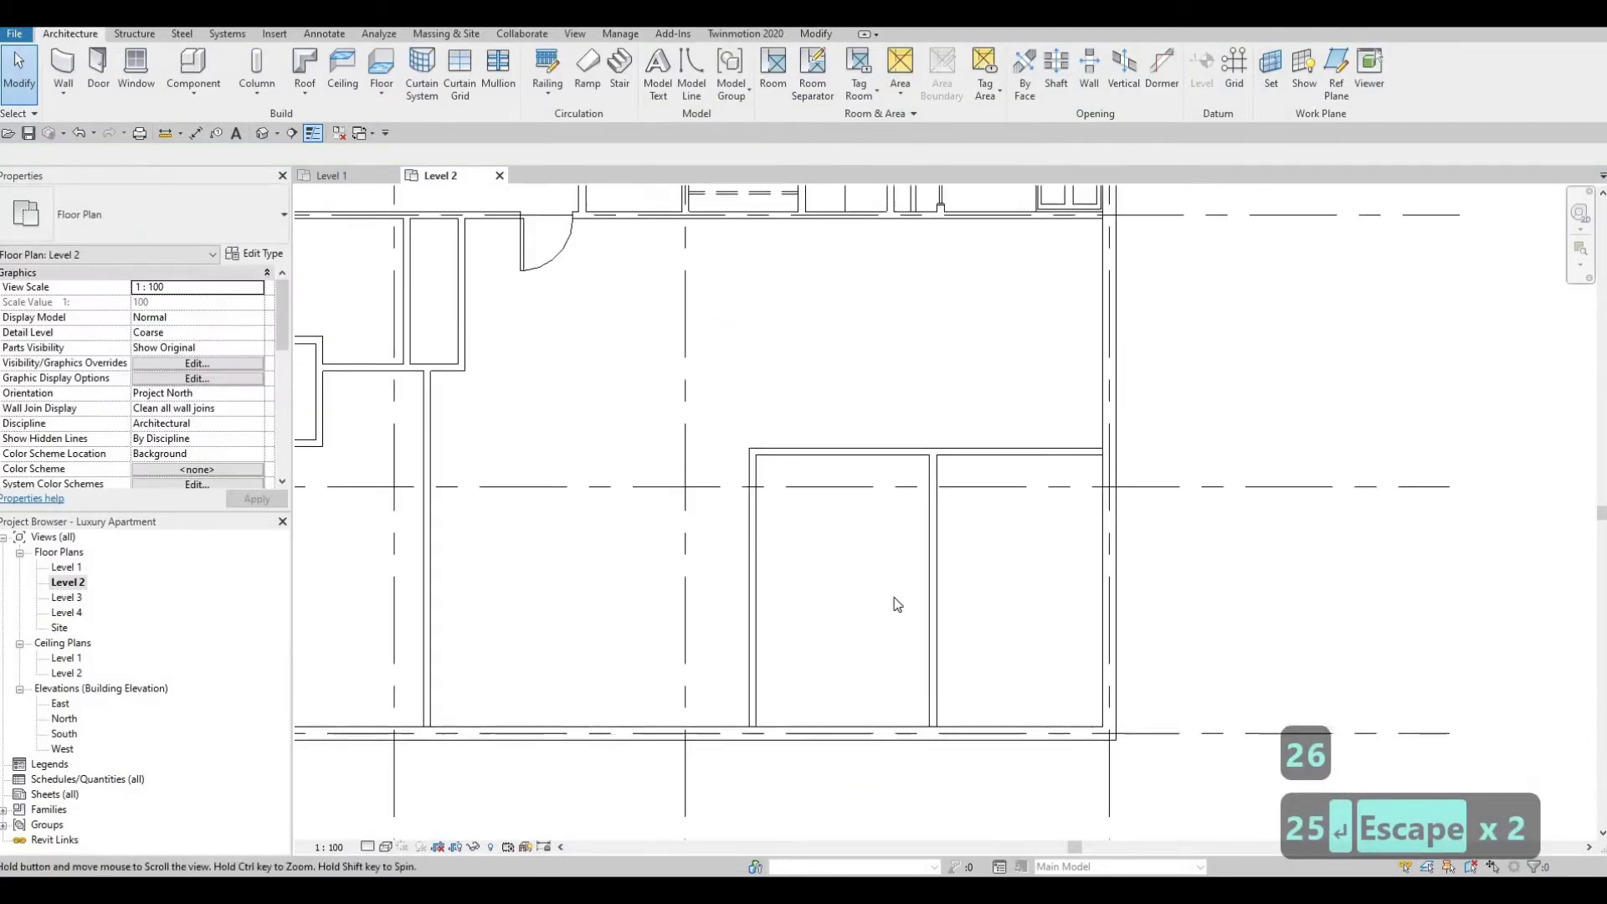
pyautogui.moveTo(898, 597); pyautogui.dragTo(883, 633, button='middle')
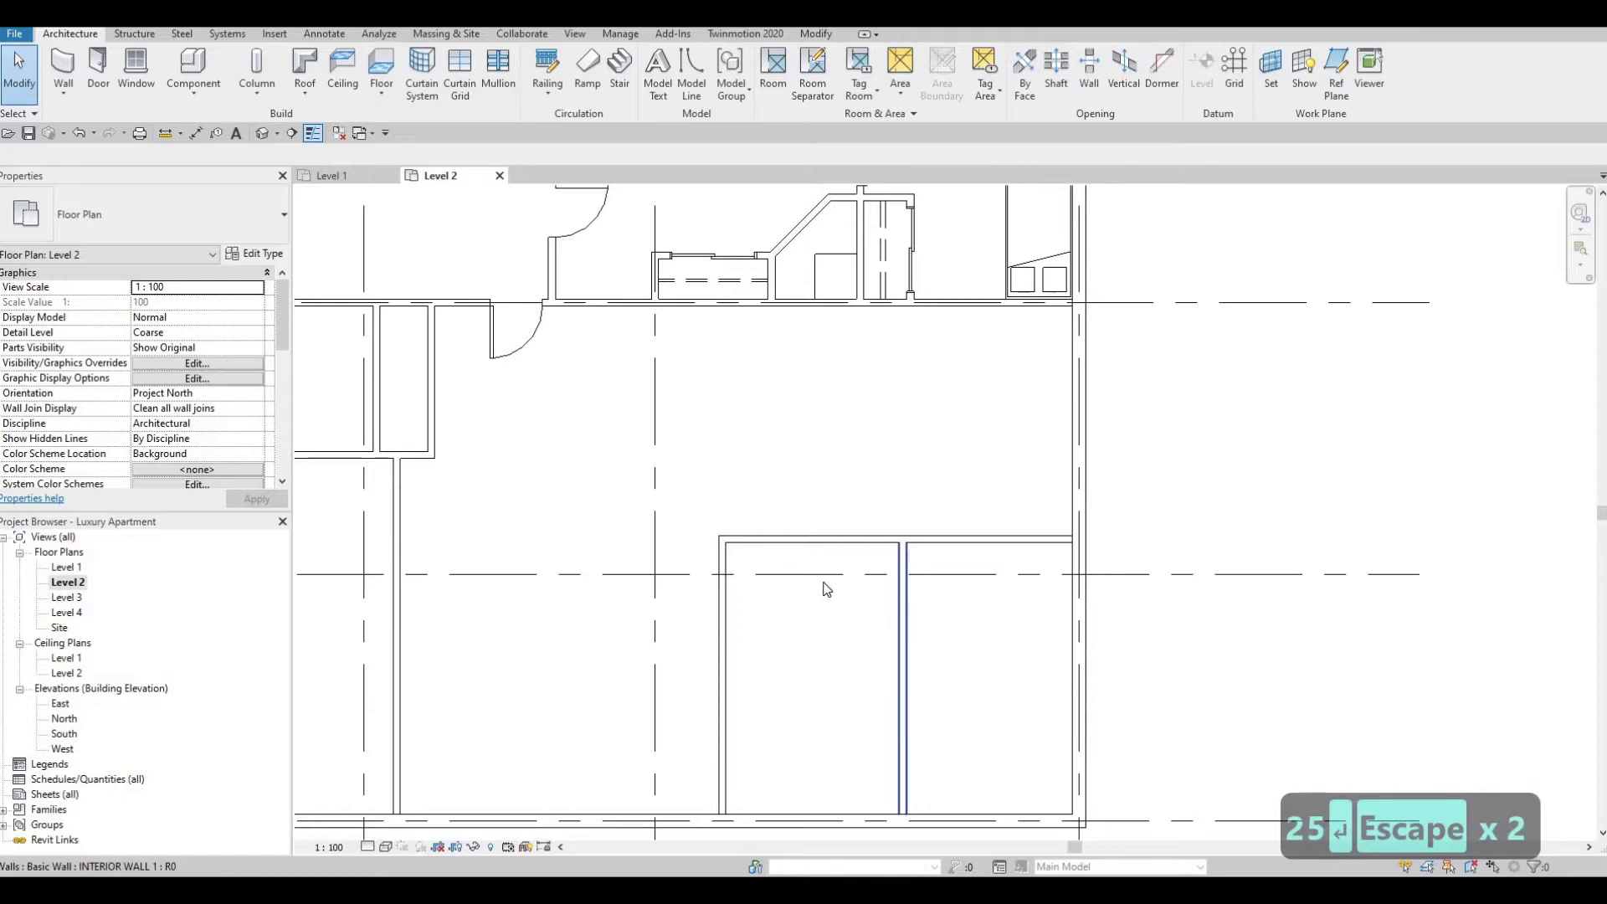
# Draw an L-shaped closet enclosure of INTERIOR WALL 1 in the left corner room's upper-left corner, about 700 deep
pyautogui.click(826, 544)
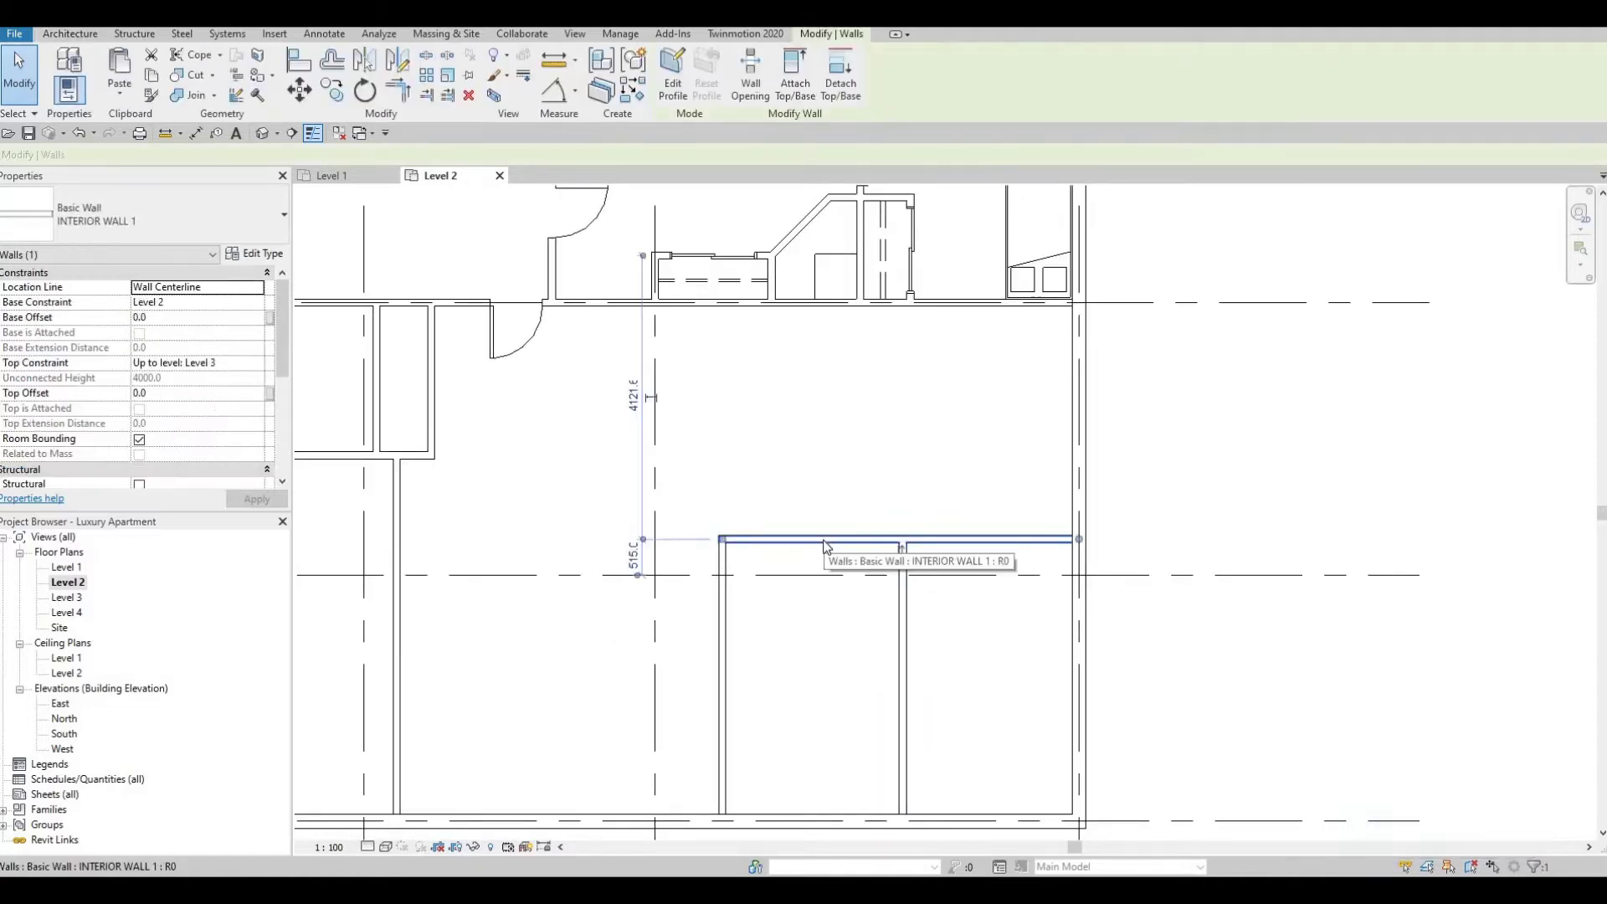
pyautogui.scroll(2, 731, 597)
pyautogui.press('c')
pyautogui.press('s')
pyautogui.click(685, 599)
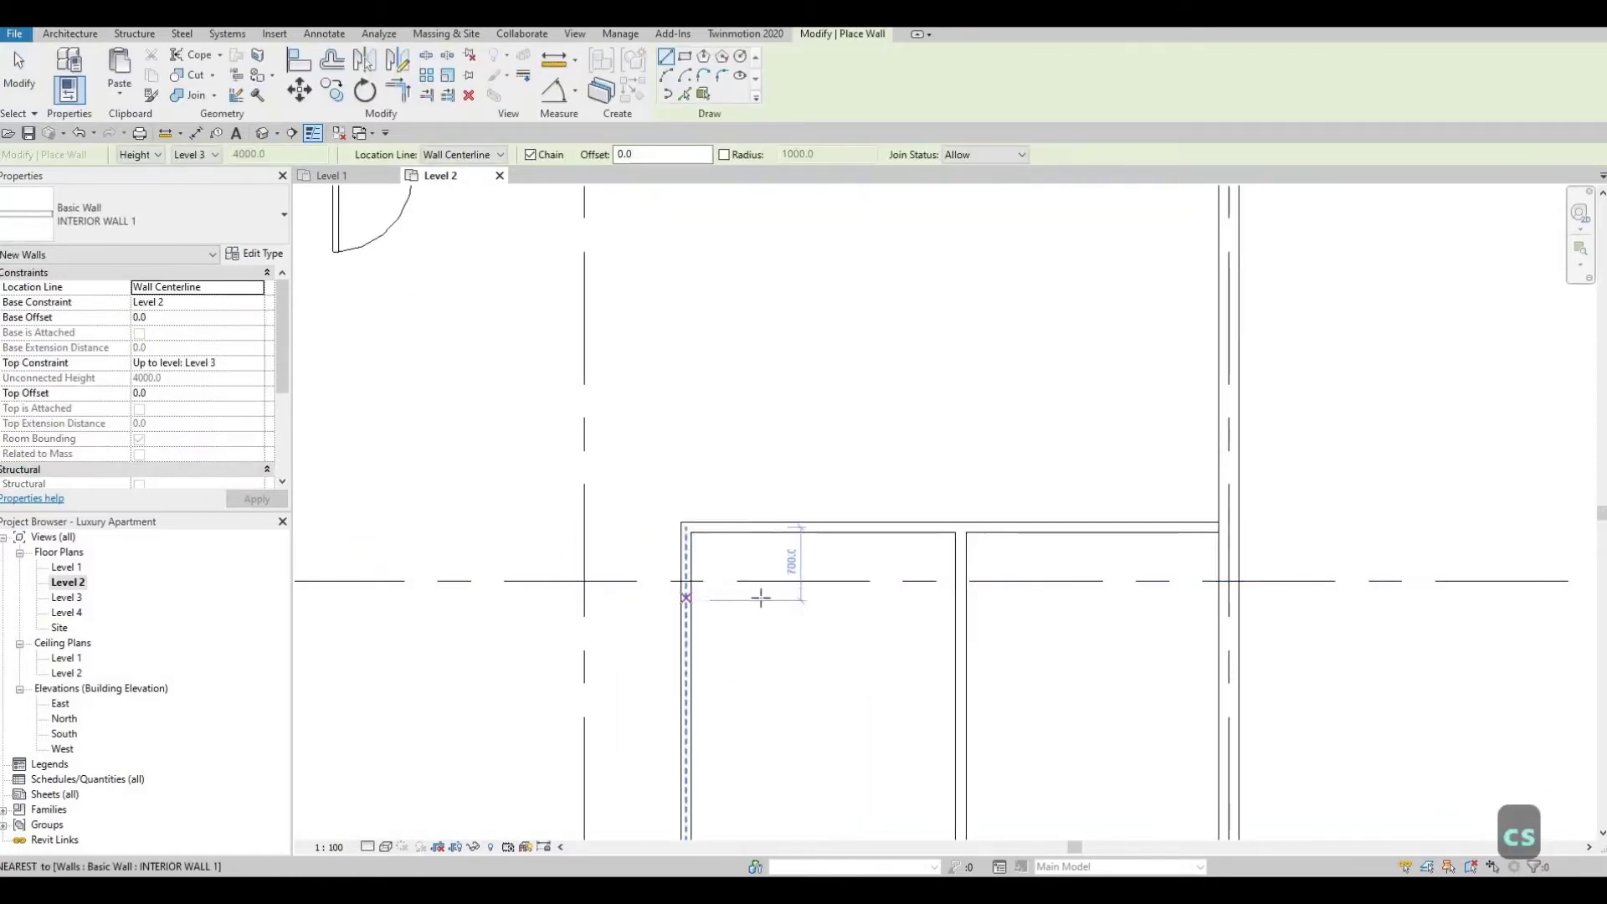
pyautogui.click(825, 599)
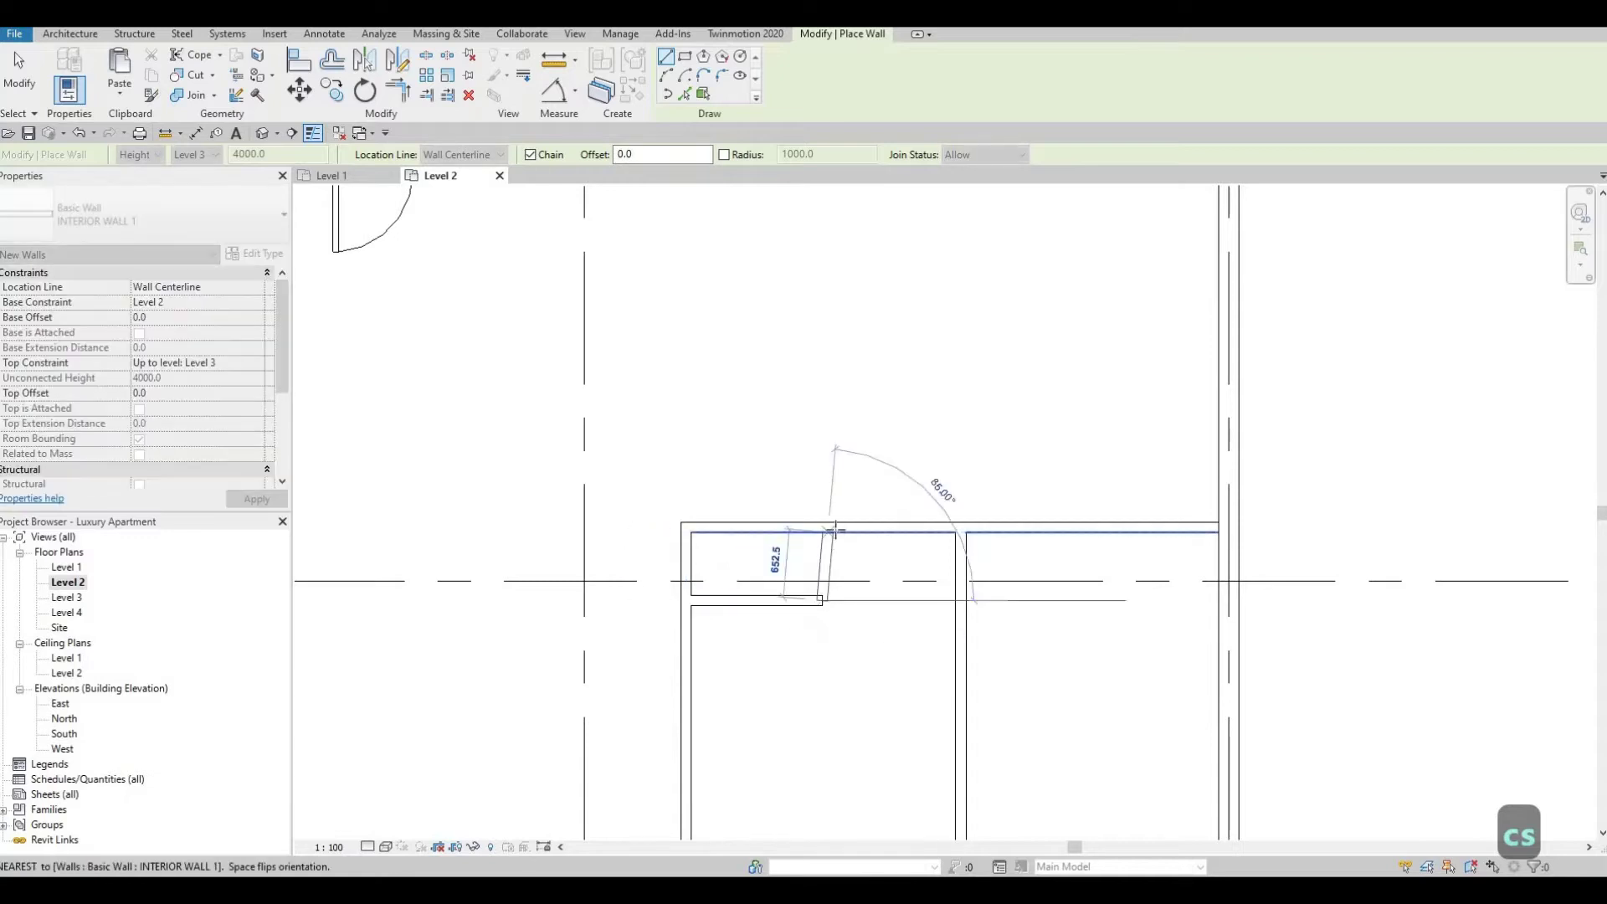
pyautogui.click(823, 528)
pyautogui.press('Escape')
pyautogui.press('Escape')
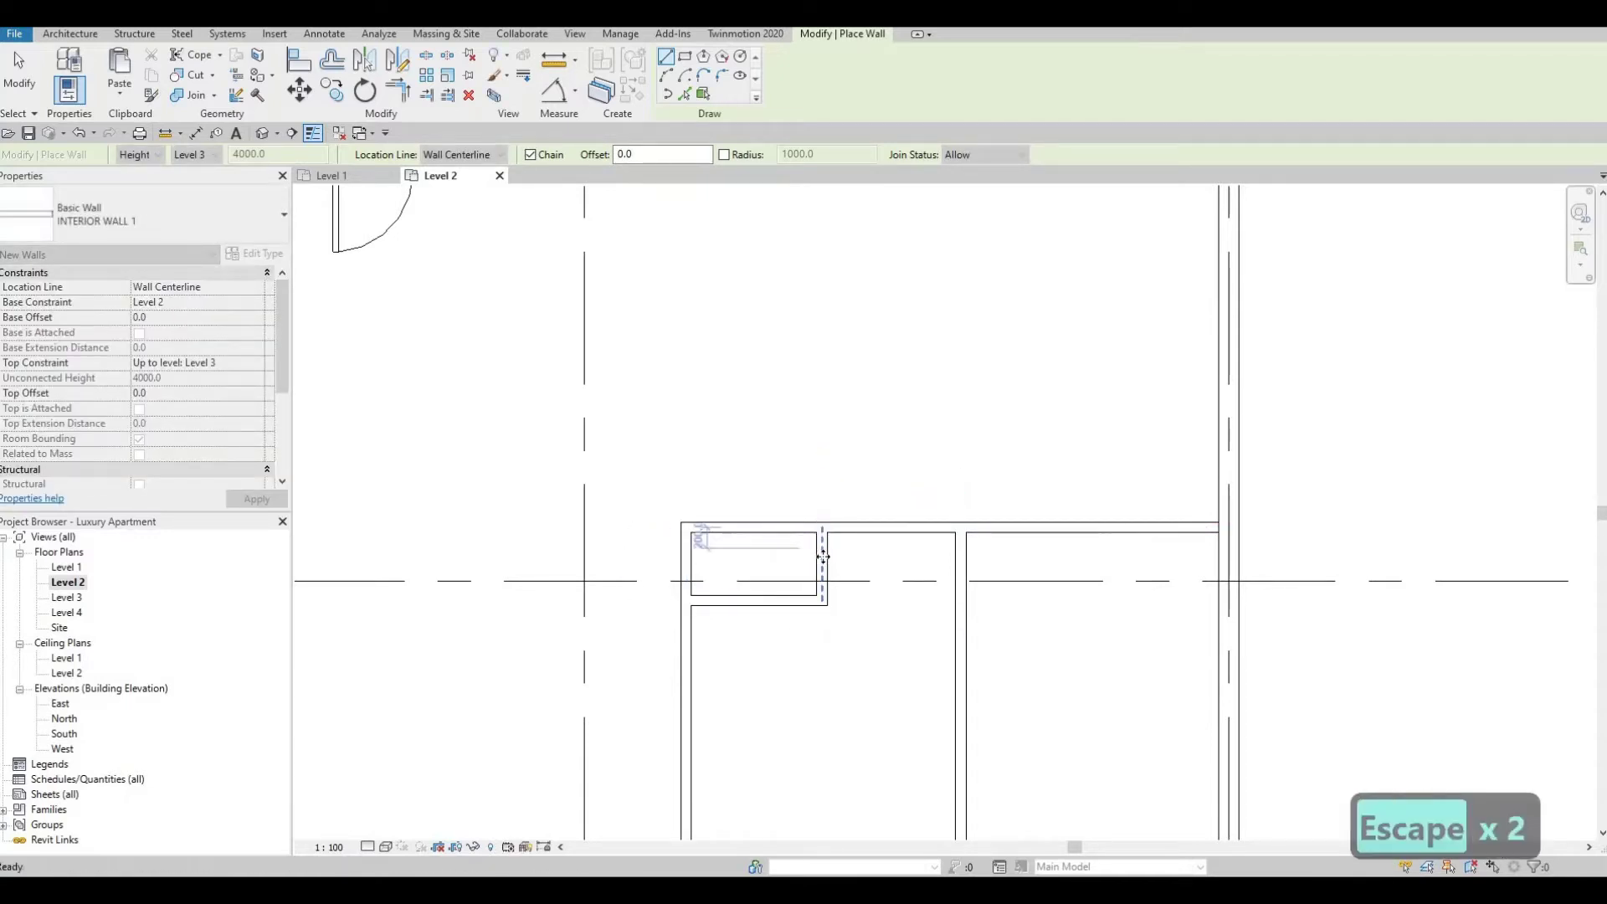
# Widen the left room's closet by moving its end wall right, and nudge that wall slightly back left
pyautogui.moveTo(879, 560); pyautogui.dragTo(875, 562)
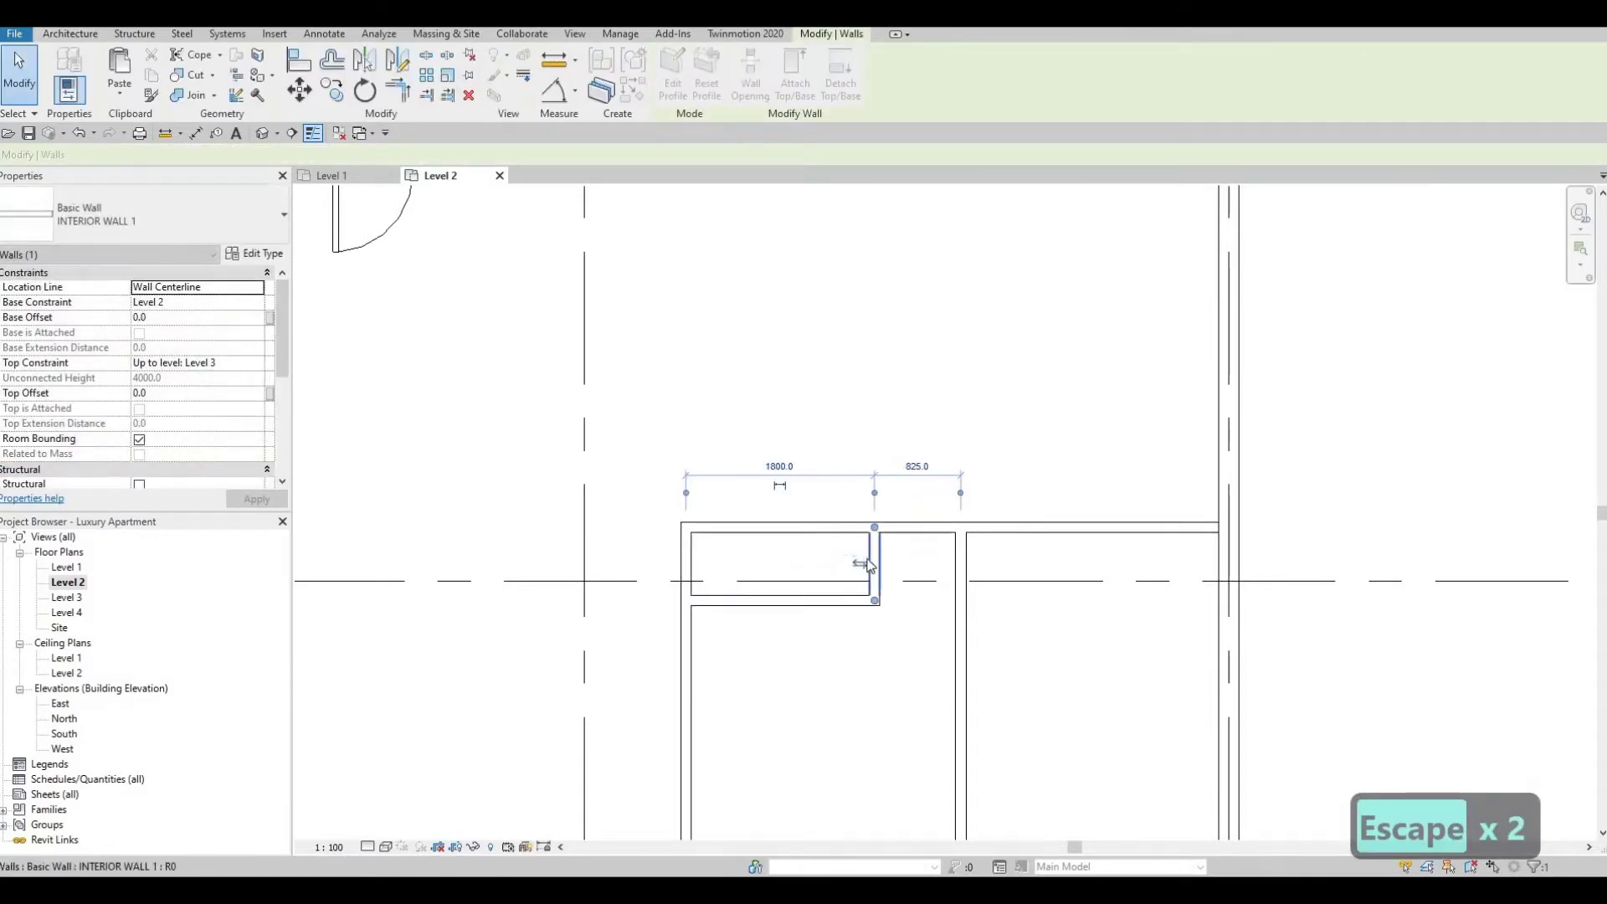
pyautogui.press('Escape')
pyautogui.click(877, 573)
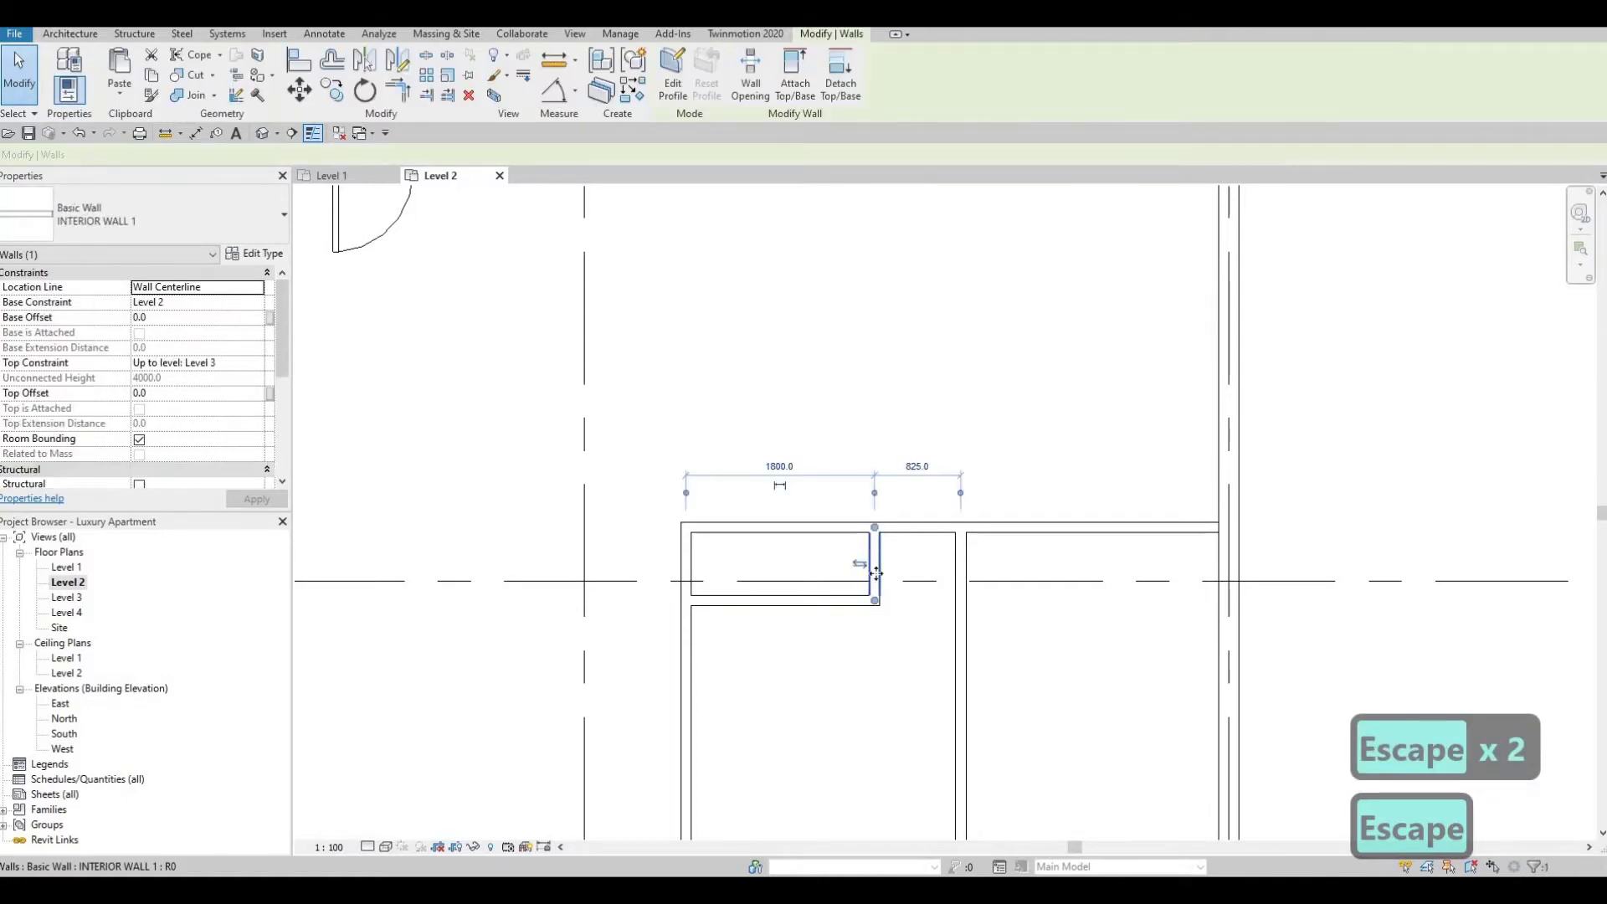
pyautogui.press('Left')
pyautogui.press('Left')
pyautogui.press('Left')
pyautogui.press('Left')
pyautogui.press('Left')
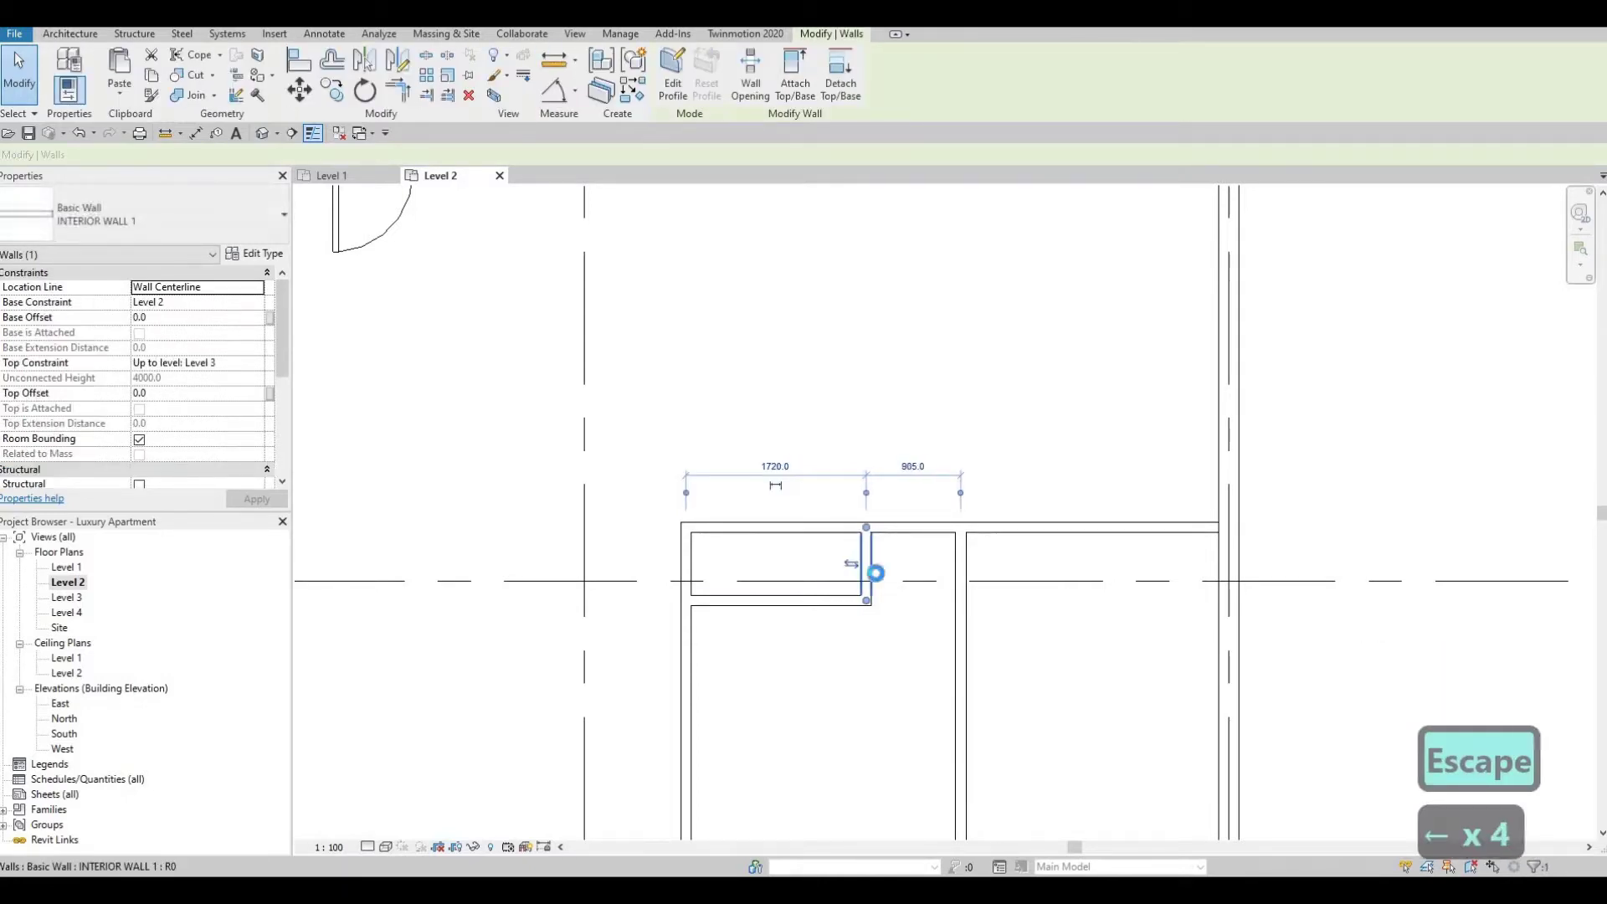
pyautogui.press('Escape')
pyautogui.press('Escape')
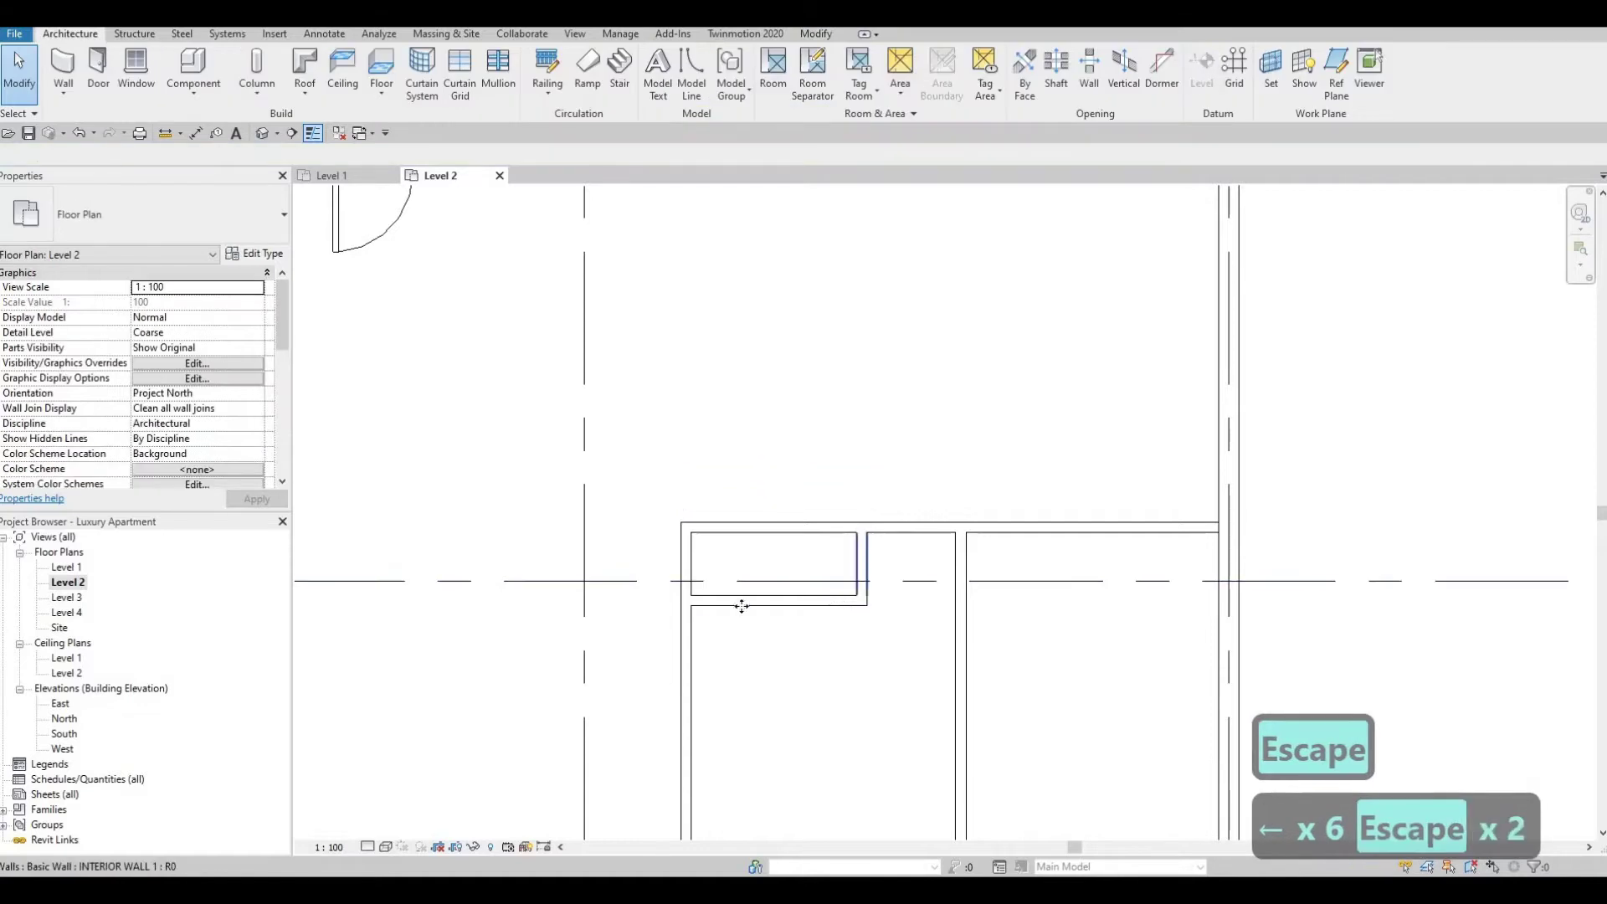
# Draw a matching closet about 700 deep in the right corner room, from the exterior wall and up to the rooms' upper wall
pyautogui.click(773, 599)
pyautogui.press('Escape')
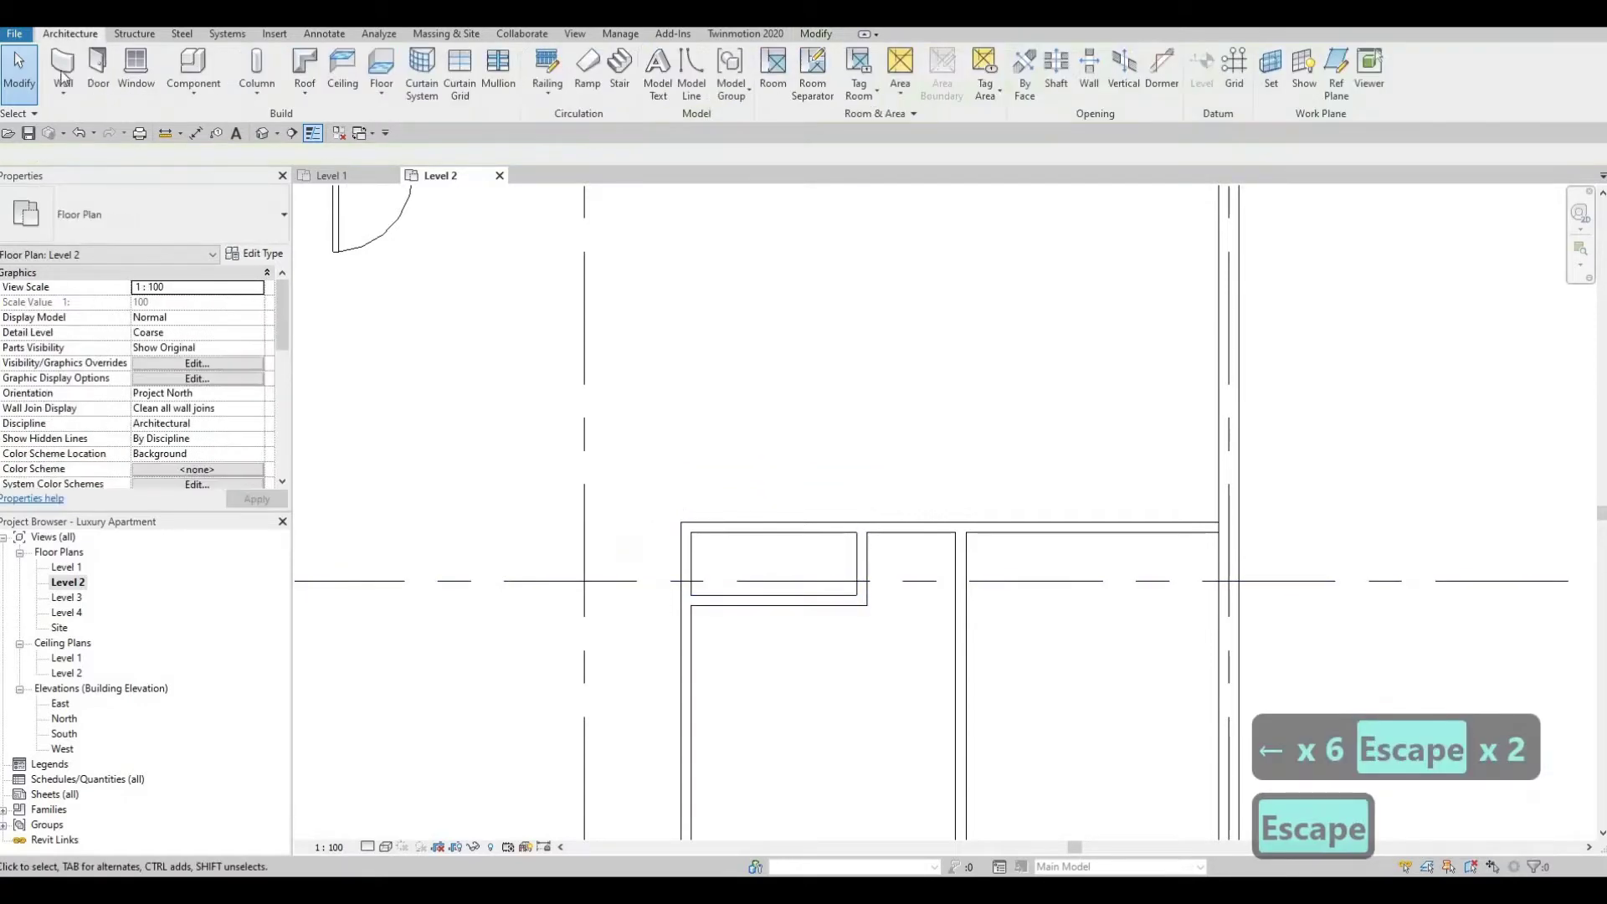
pyautogui.click(64, 71)
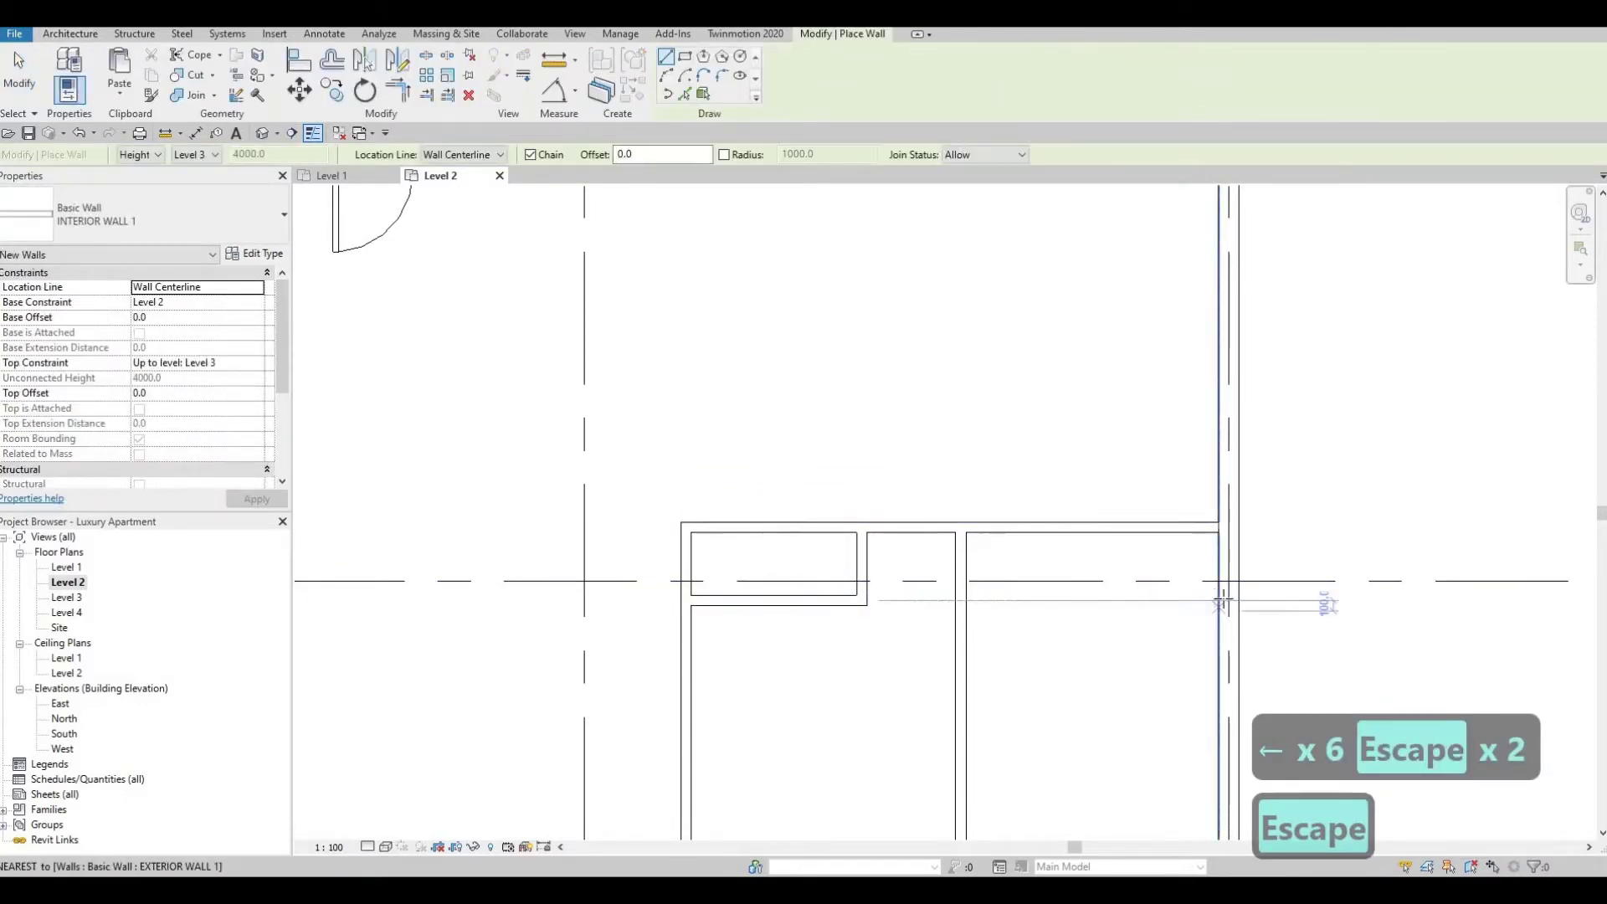
pyautogui.click(1227, 599)
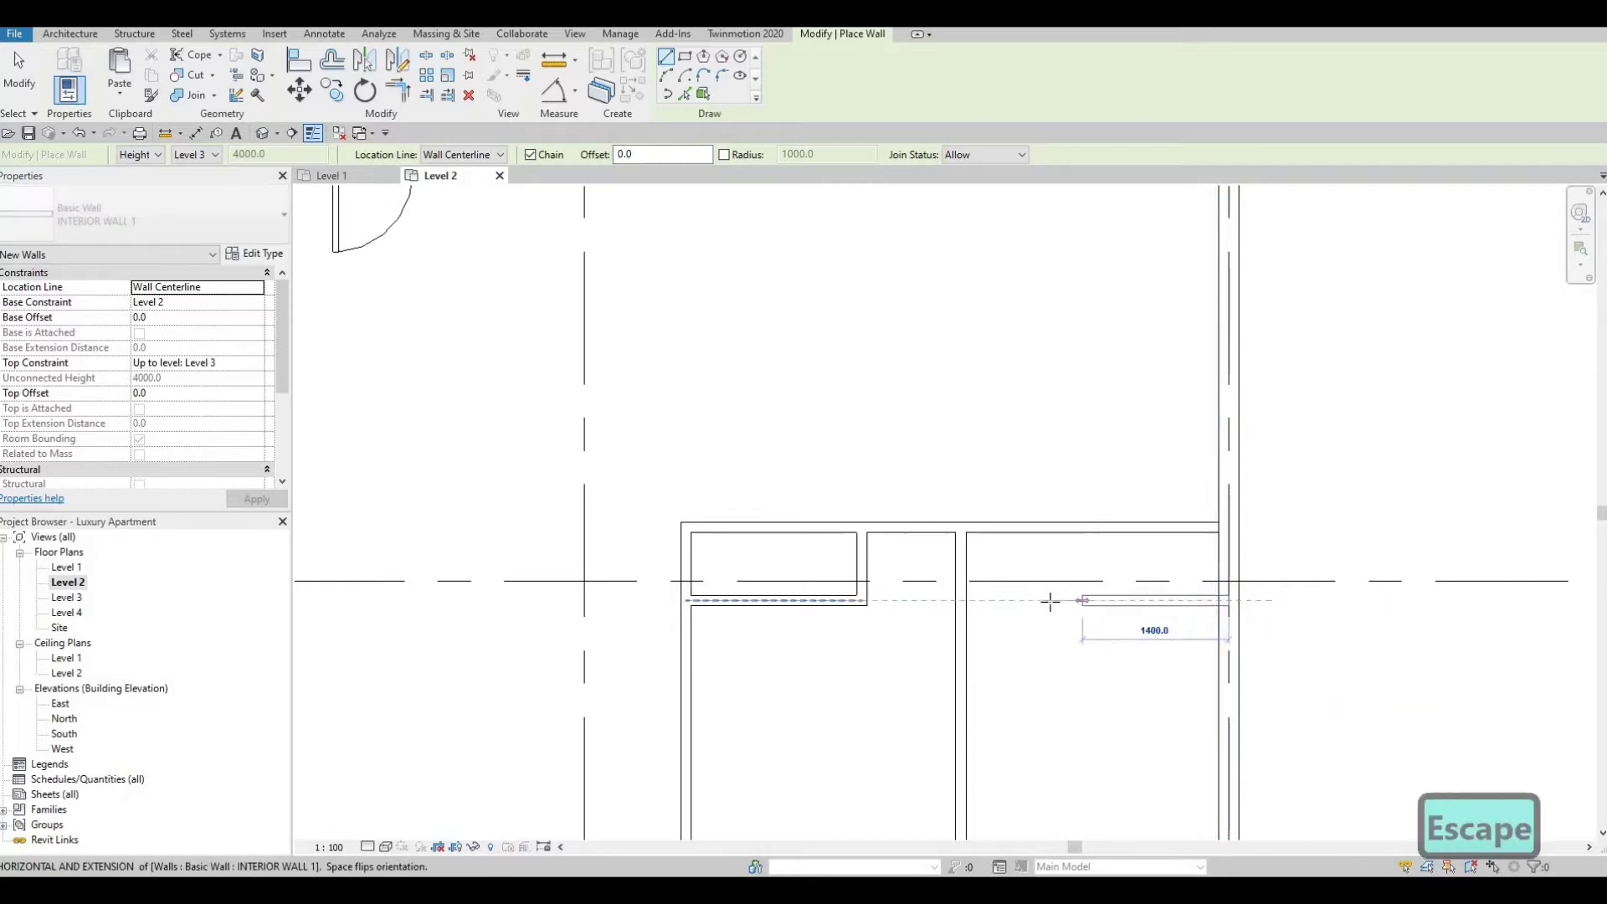
pyautogui.click(1040, 600)
pyautogui.click(1041, 528)
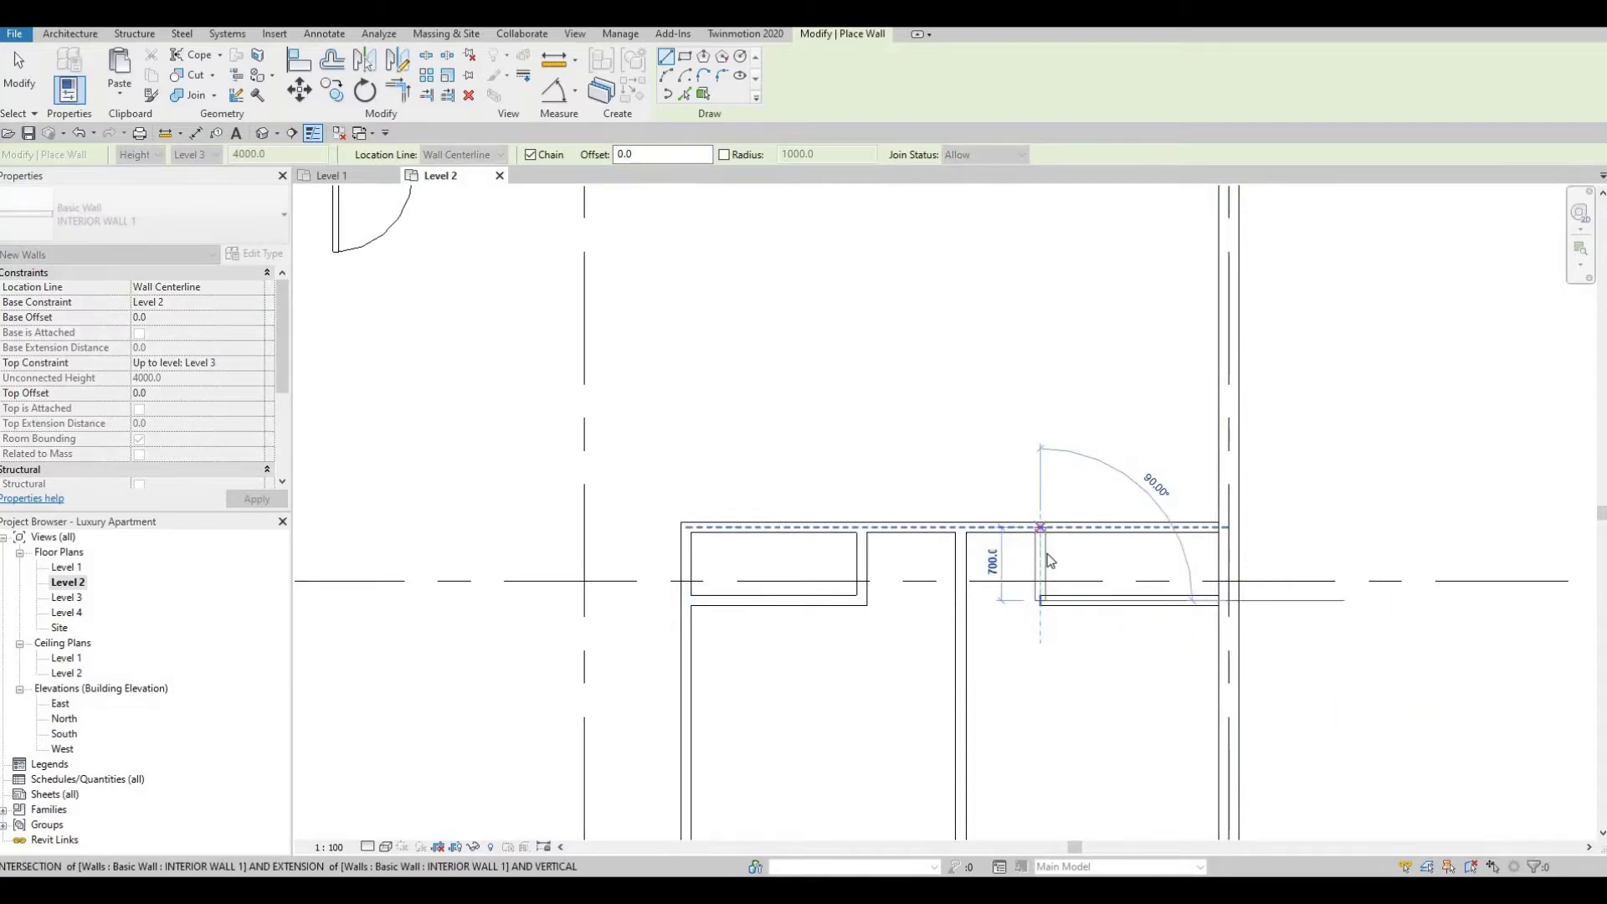
pyautogui.press('Escape')
pyautogui.press('Escape')
# Nudge the right closet's end wall to the right until it is 1640 from the right exterior wall
pyautogui.press('Right')
pyautogui.press('Right')
pyautogui.press('Right')
pyautogui.press('Right')
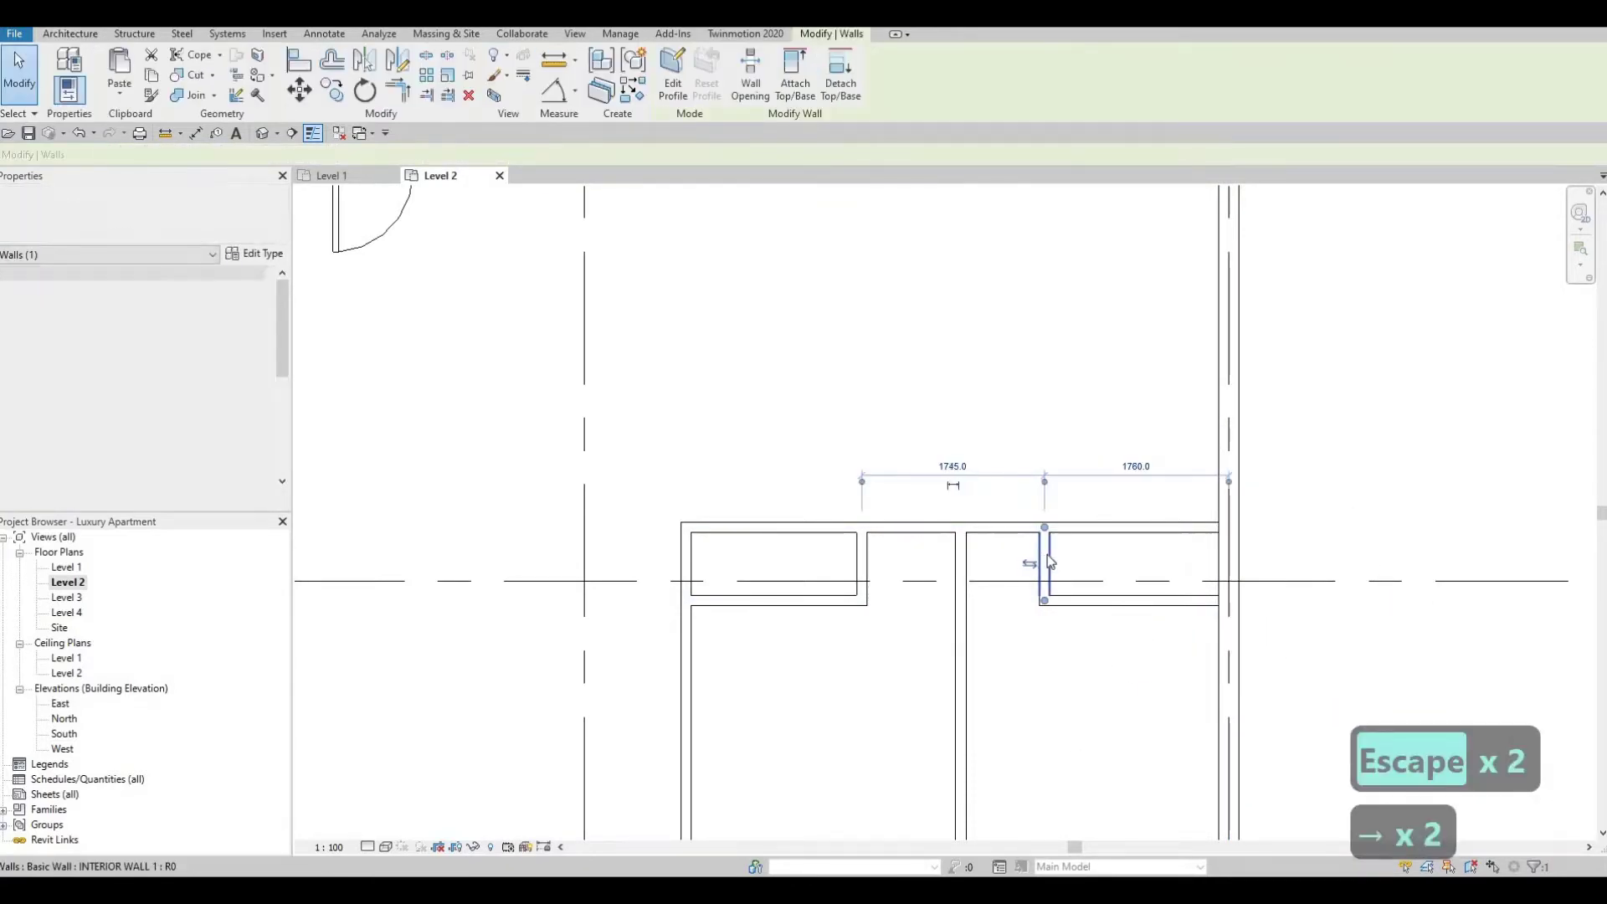
pyautogui.press('Escape')
pyautogui.press('Escape')
pyautogui.scroll(-2, 1020, 557)
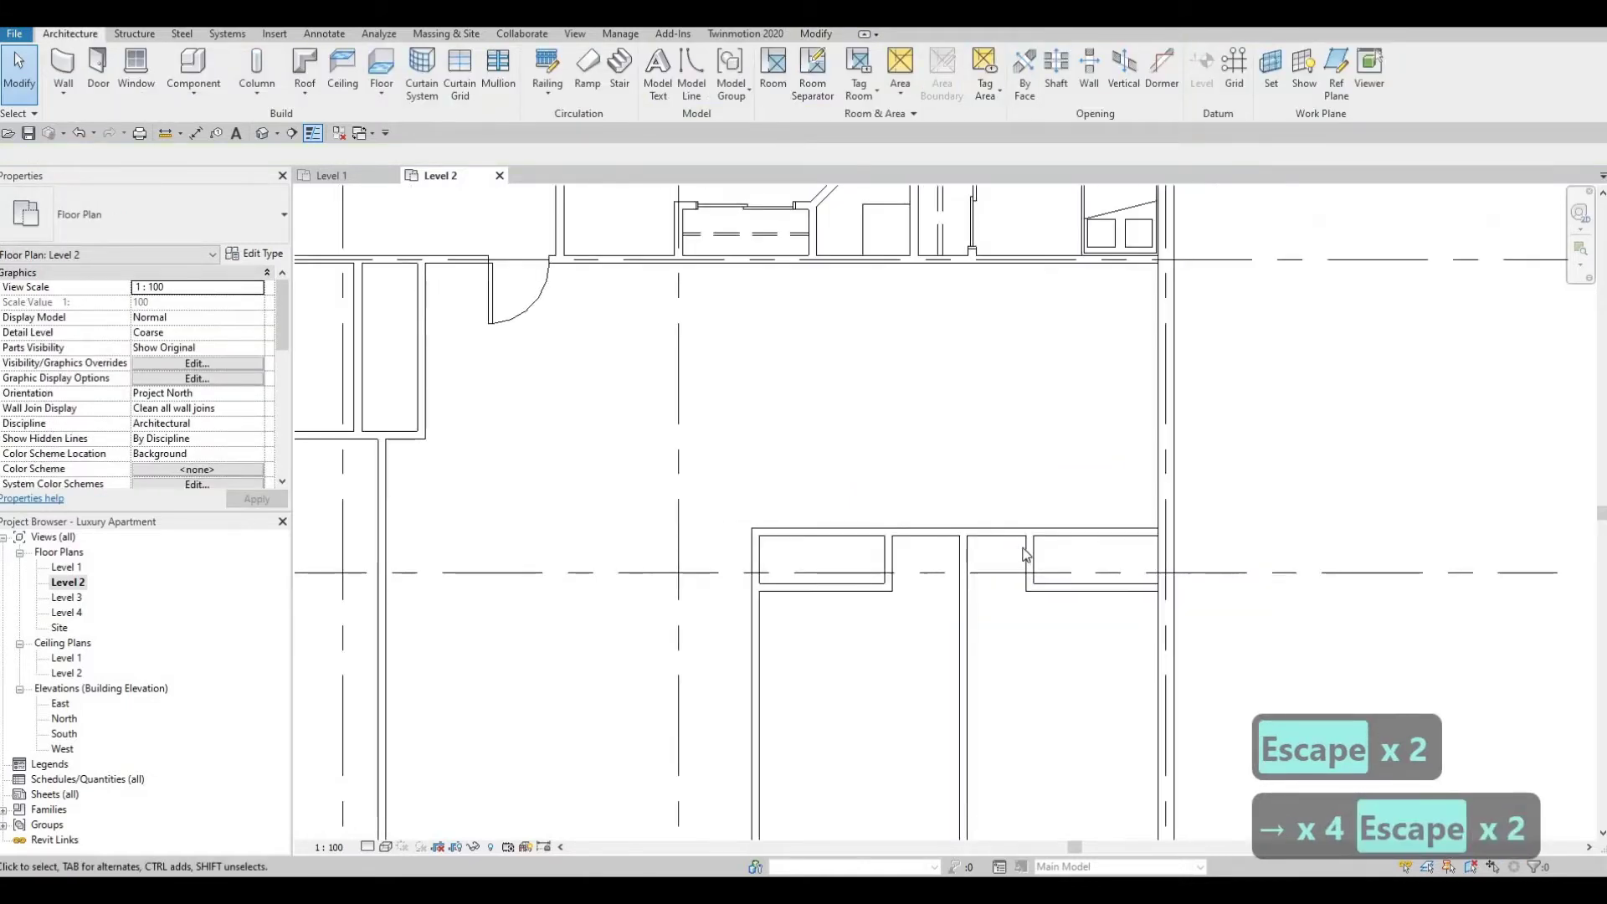
pyautogui.click(1026, 557)
pyautogui.press('Right')
pyautogui.press('Right')
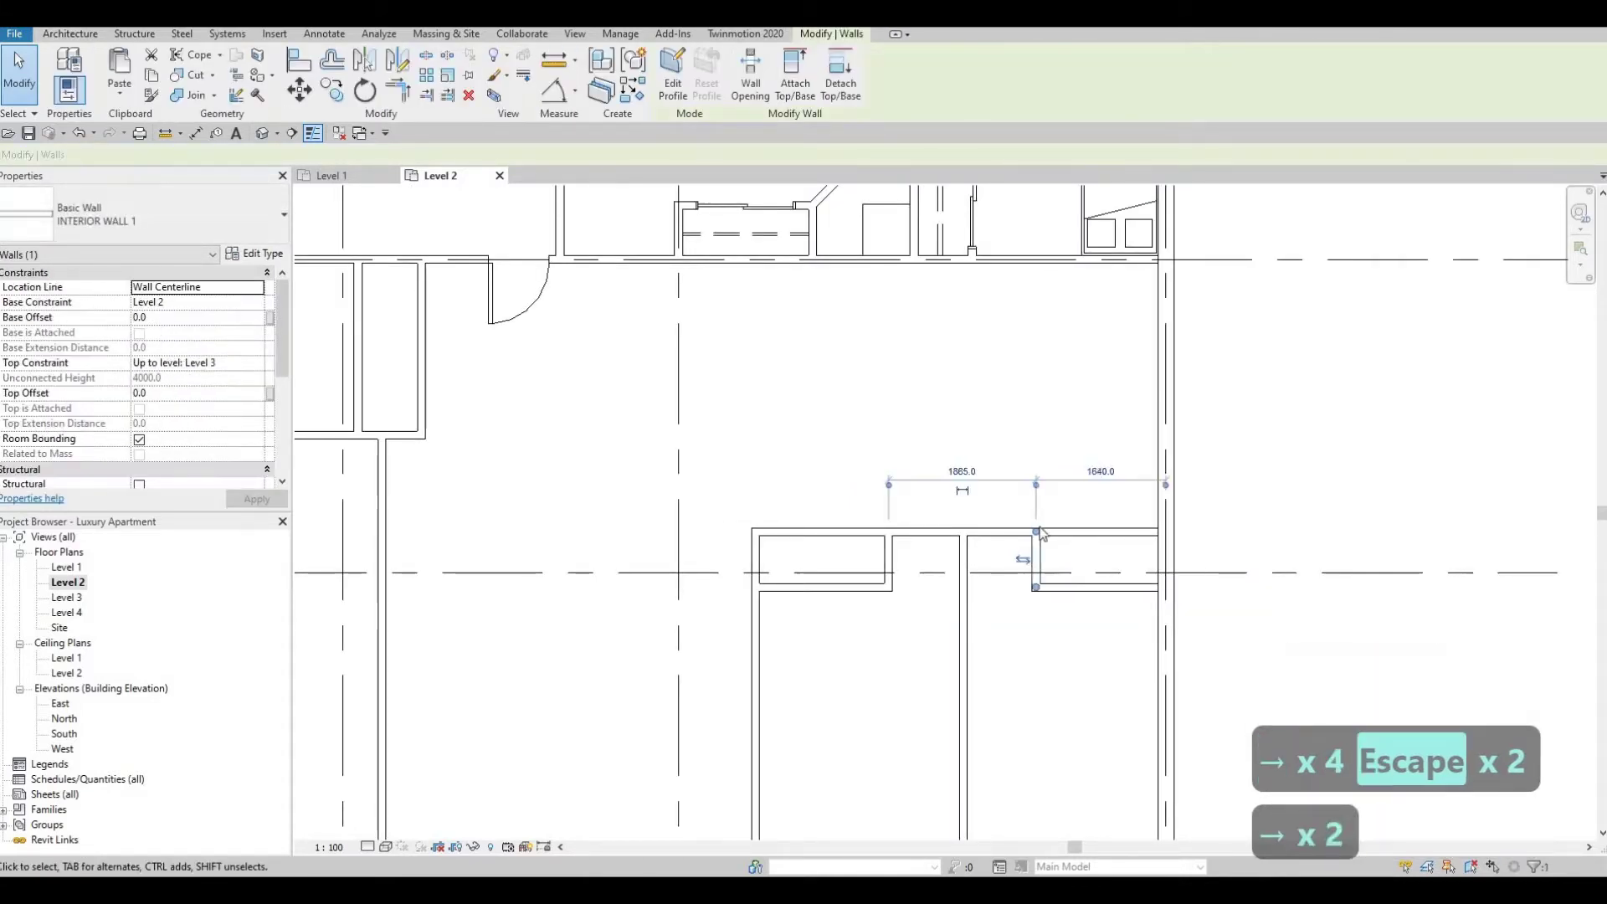
pyautogui.press('Escape')
pyautogui.press('Escape')
pyautogui.moveTo(1030, 583); pyautogui.dragTo(1015, 631, button='middle')
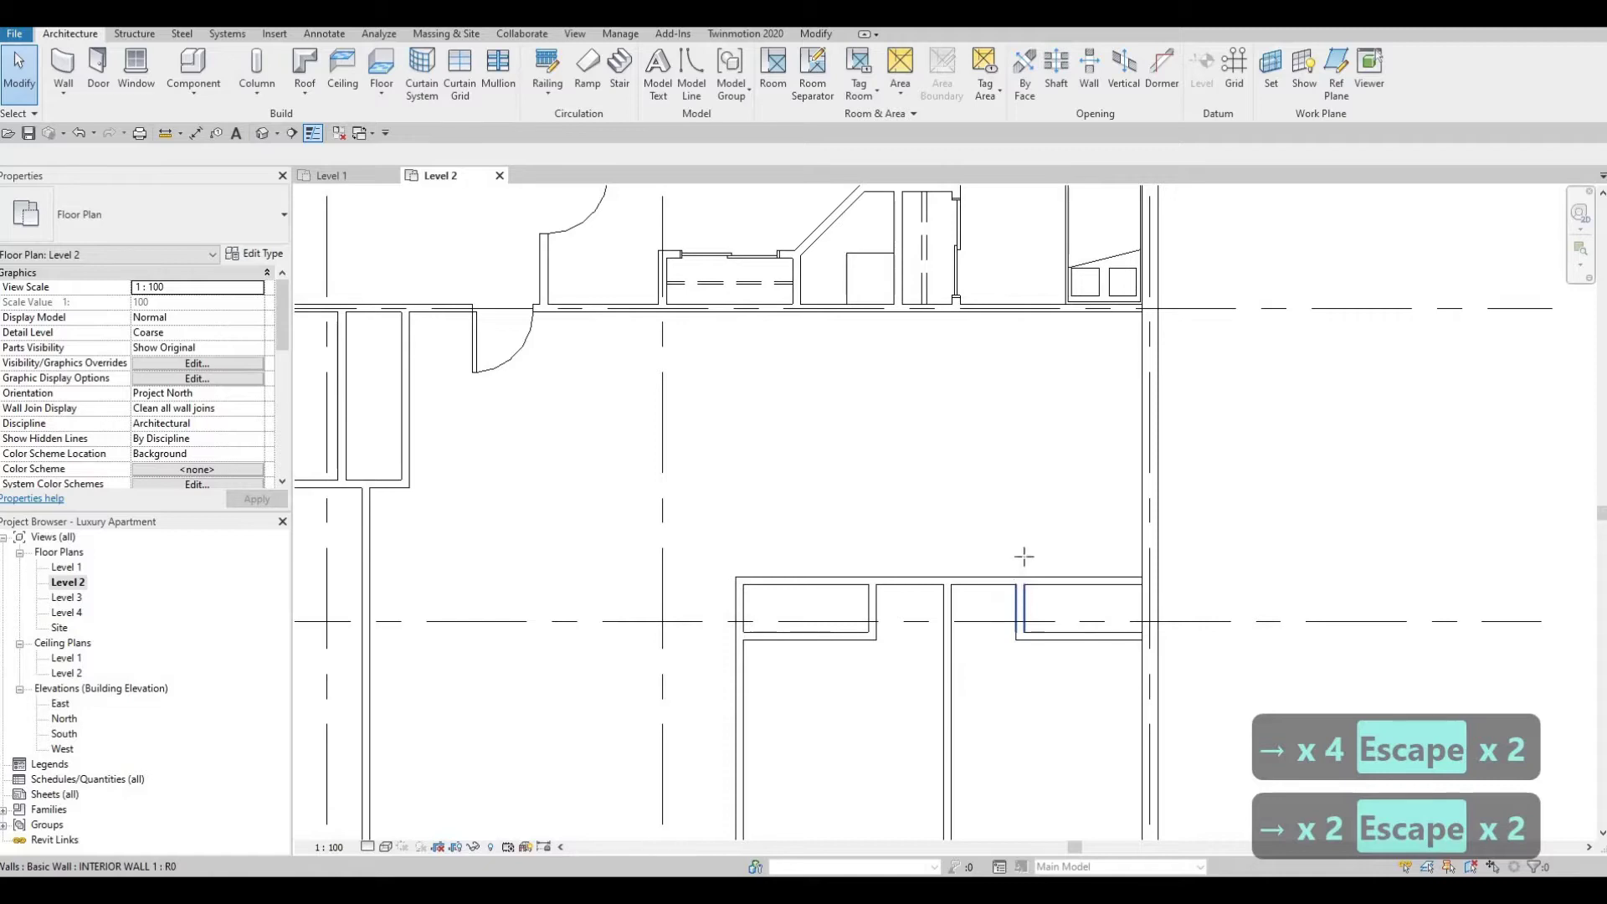
# Extend the right closet's end wall upward to the horizontal wall along the unit's upper boundary
pyautogui.click(1021, 598)
pyautogui.moveTo(1020, 581); pyautogui.dragTo(1020, 309)
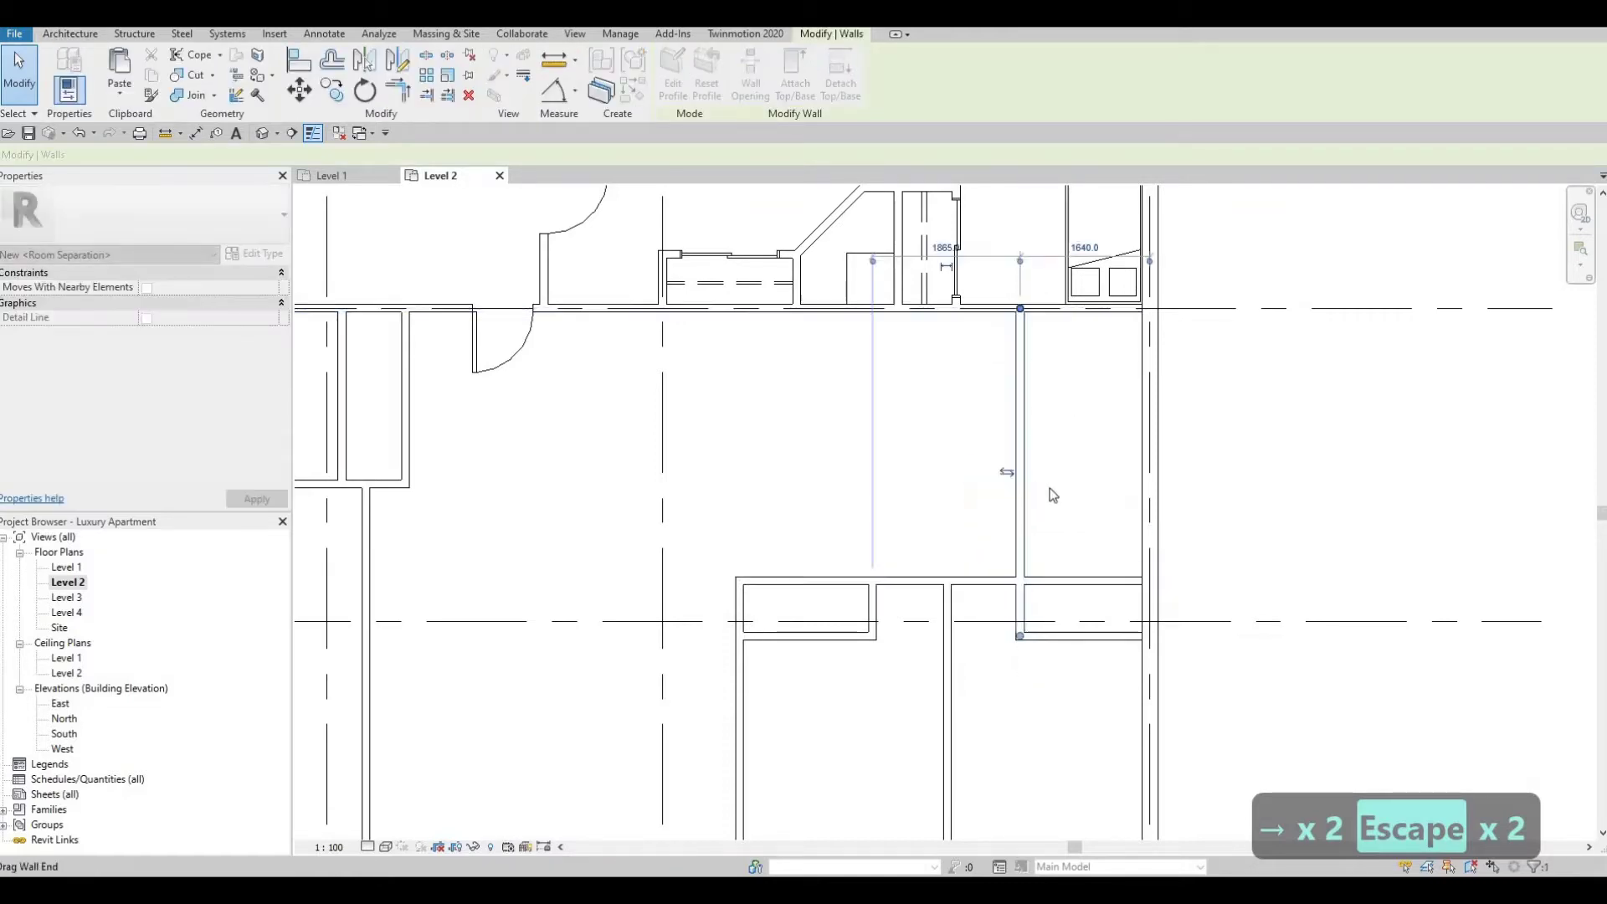
pyautogui.moveTo(1052, 495); pyautogui.dragTo(1033, 603, button='middle')
pyautogui.press('Escape')
pyautogui.press('Escape')
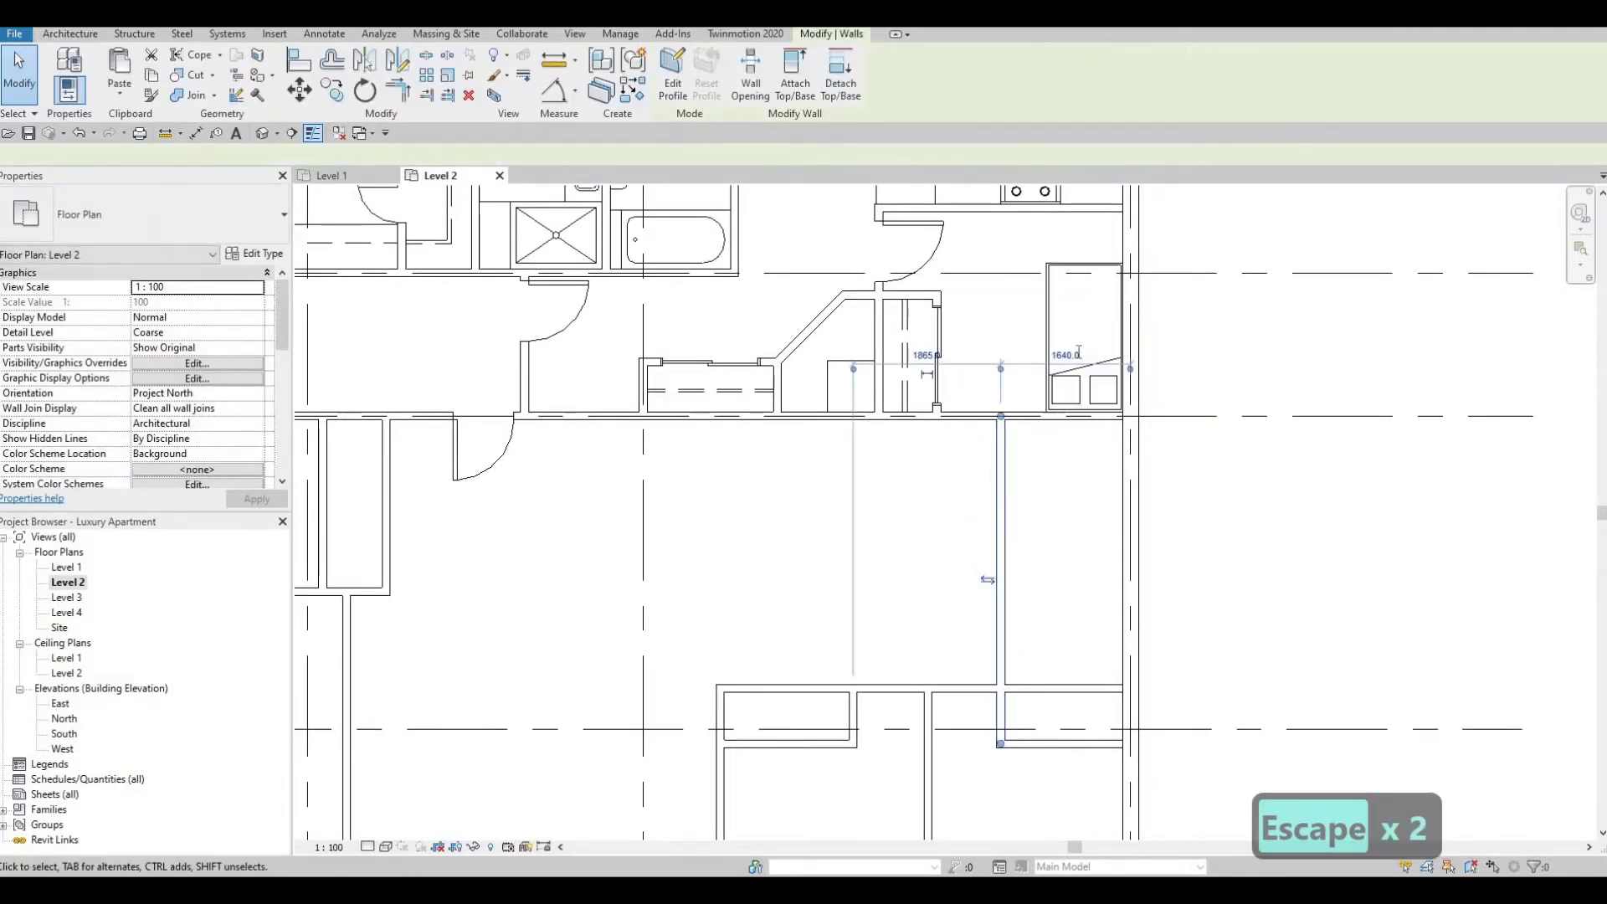
# Set the extended closet wall's distance from the right exterior wall to 1570
pyautogui.click(1078, 351)
pyautogui.write('15')
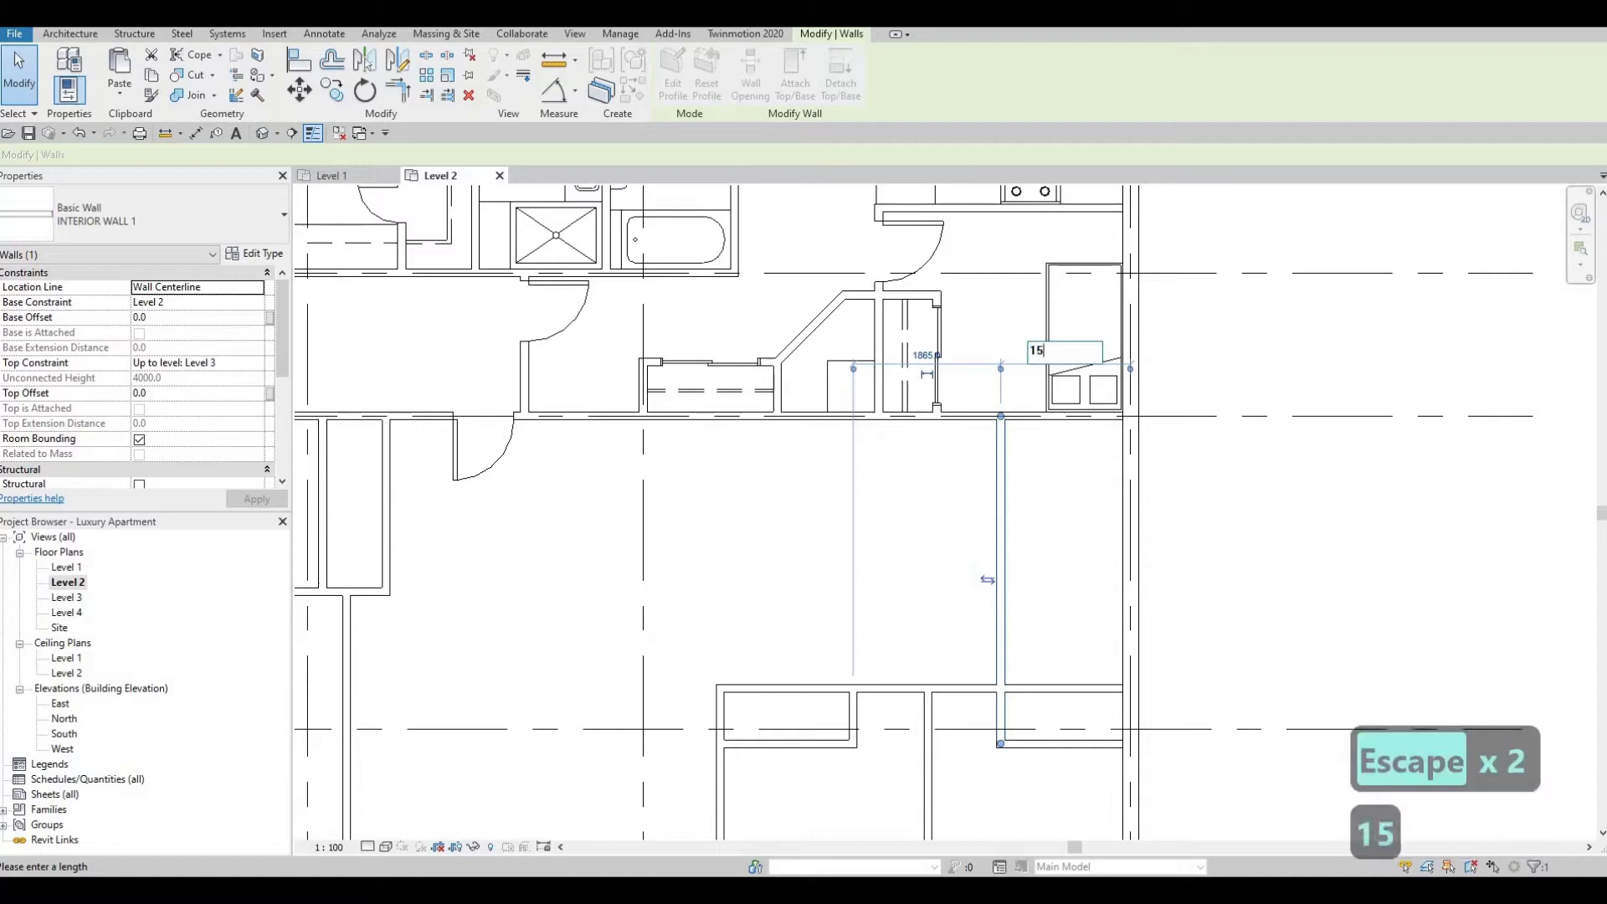
pyautogui.write('6')
pyautogui.press('BackSpace')
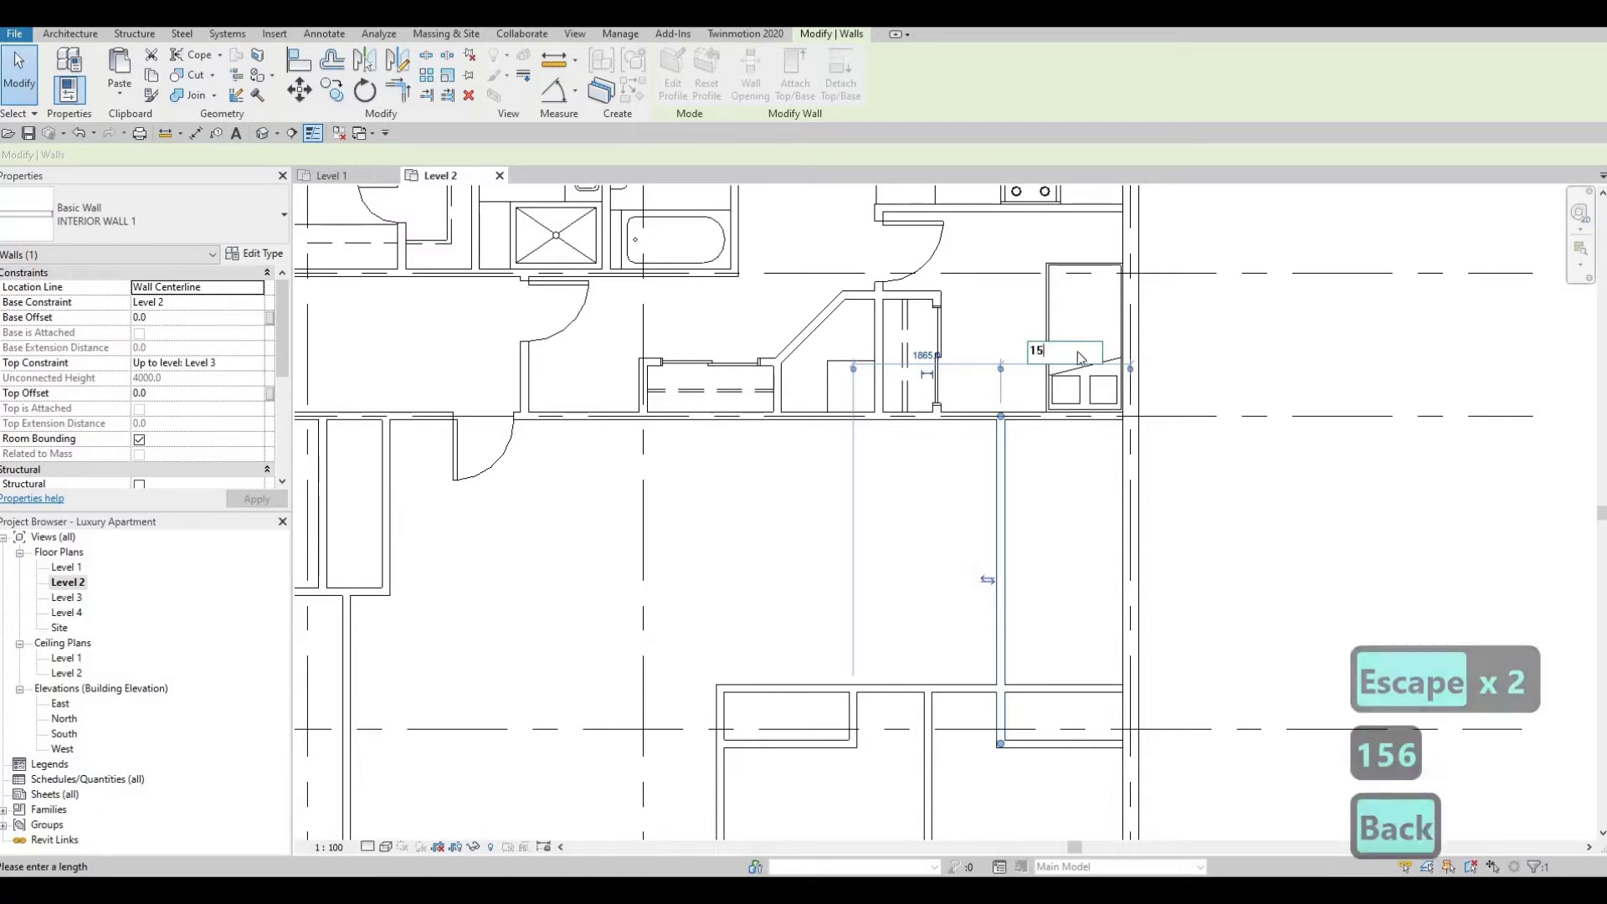
pyautogui.write('70')
pyautogui.press('Return')
pyautogui.press('Escape')
pyautogui.press('Escape')
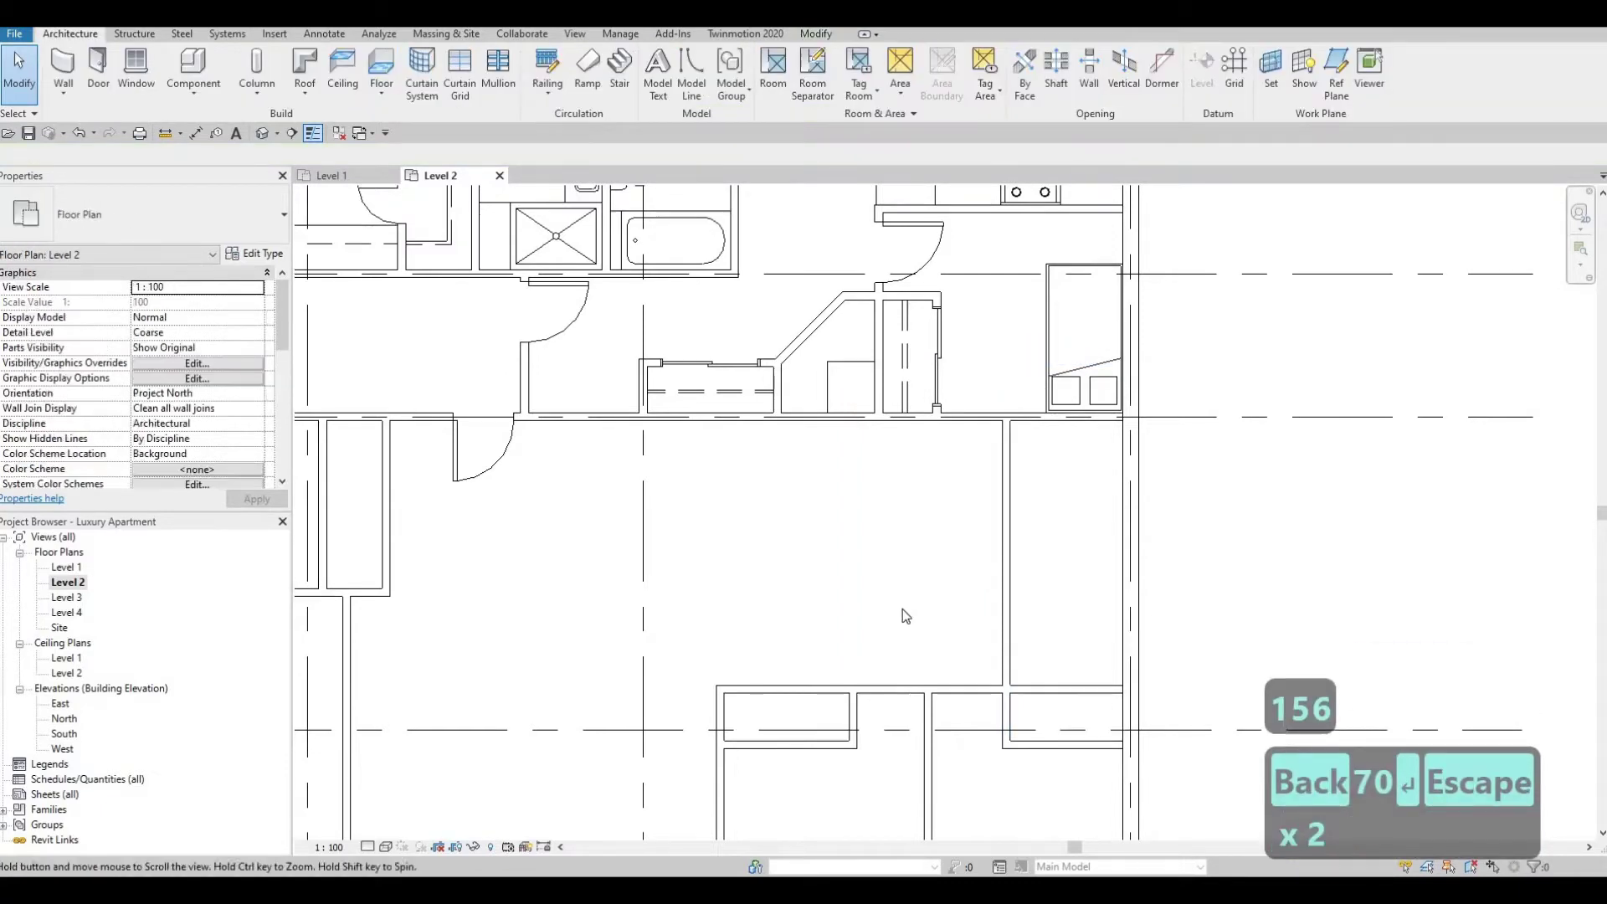
# Measure the long vertical interior wall right of the stairs from the stairwell's right exterior wall and set that distance to 3090
pyautogui.scroll(-3, 972, 684)
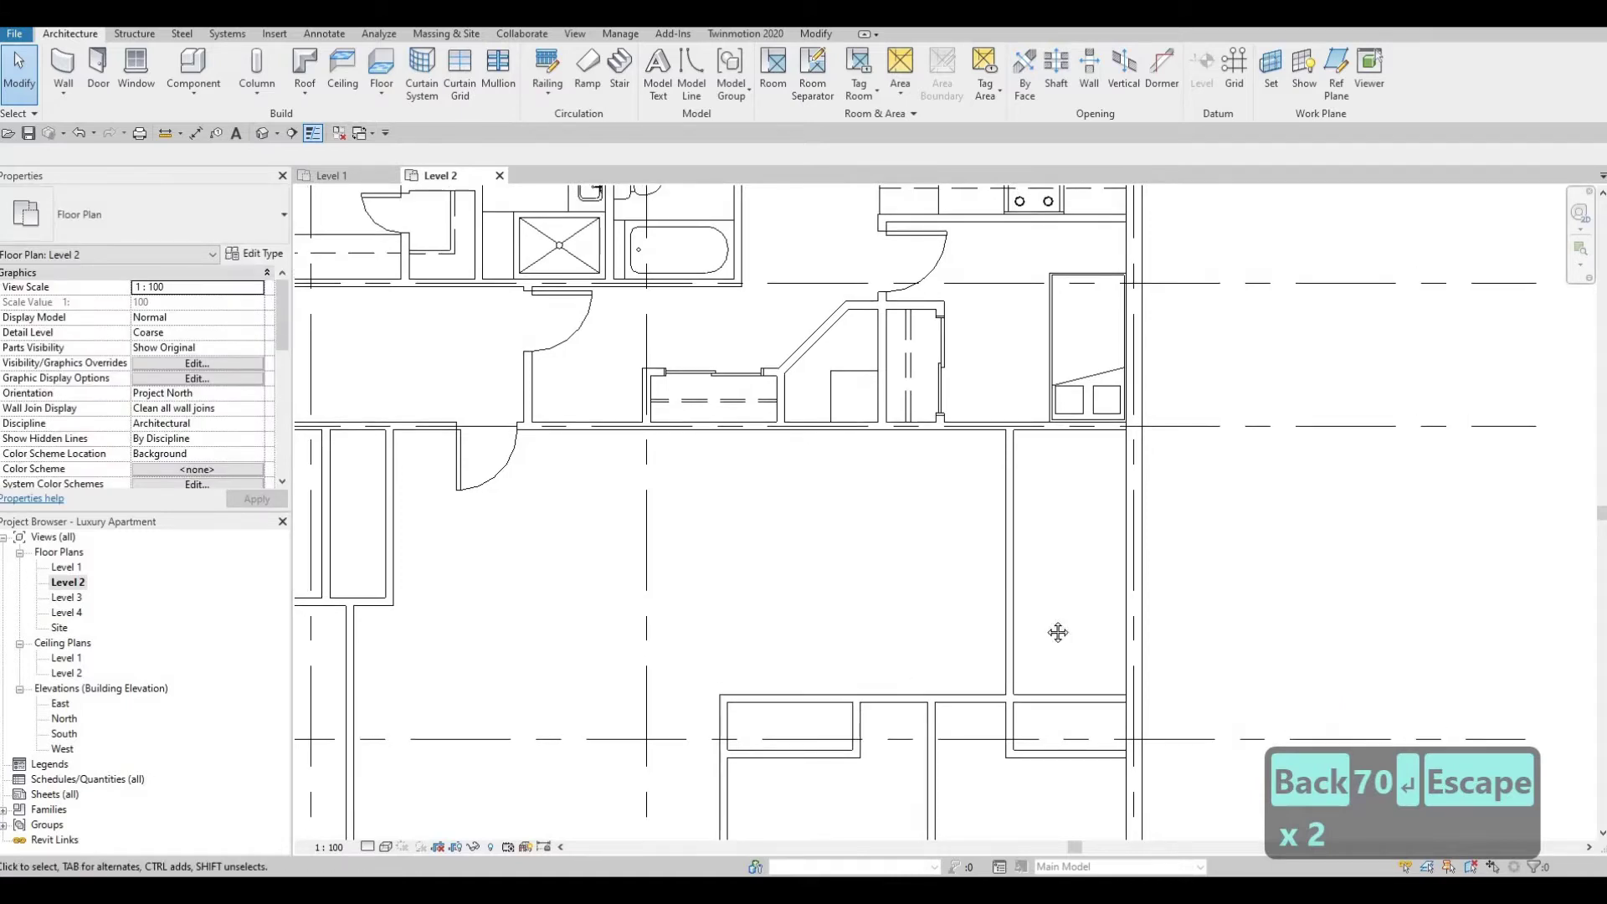
pyautogui.moveTo(875, 621); pyautogui.dragTo(957, 552, button='middle')
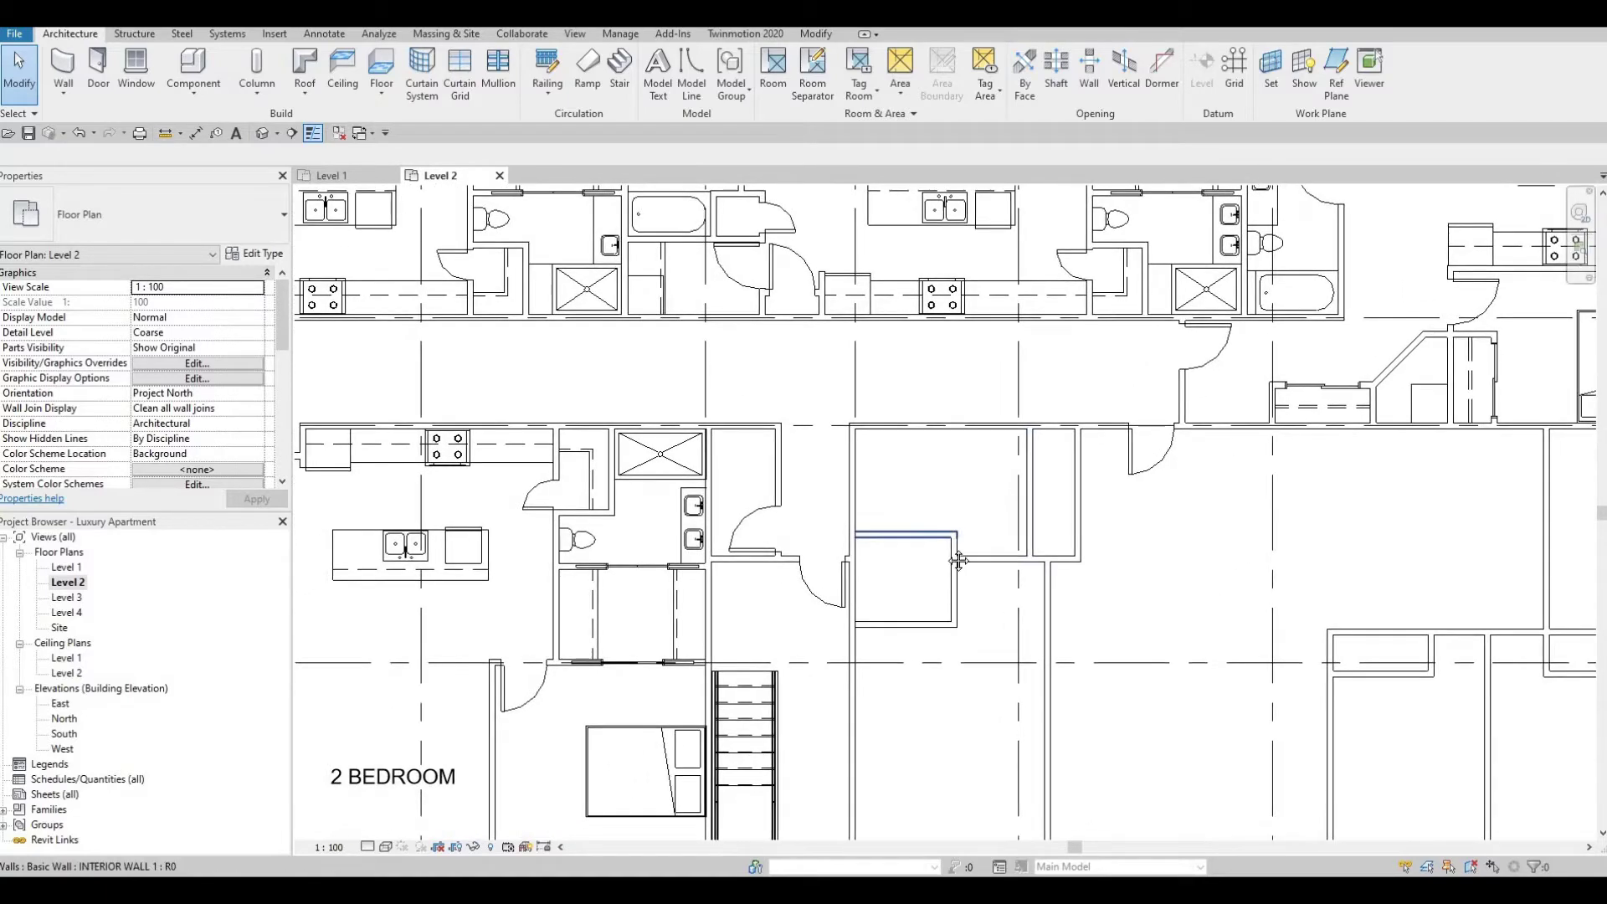
pyautogui.moveTo(1051, 717); pyautogui.dragTo(1053, 668, button='middle')
pyautogui.click(1050, 716)
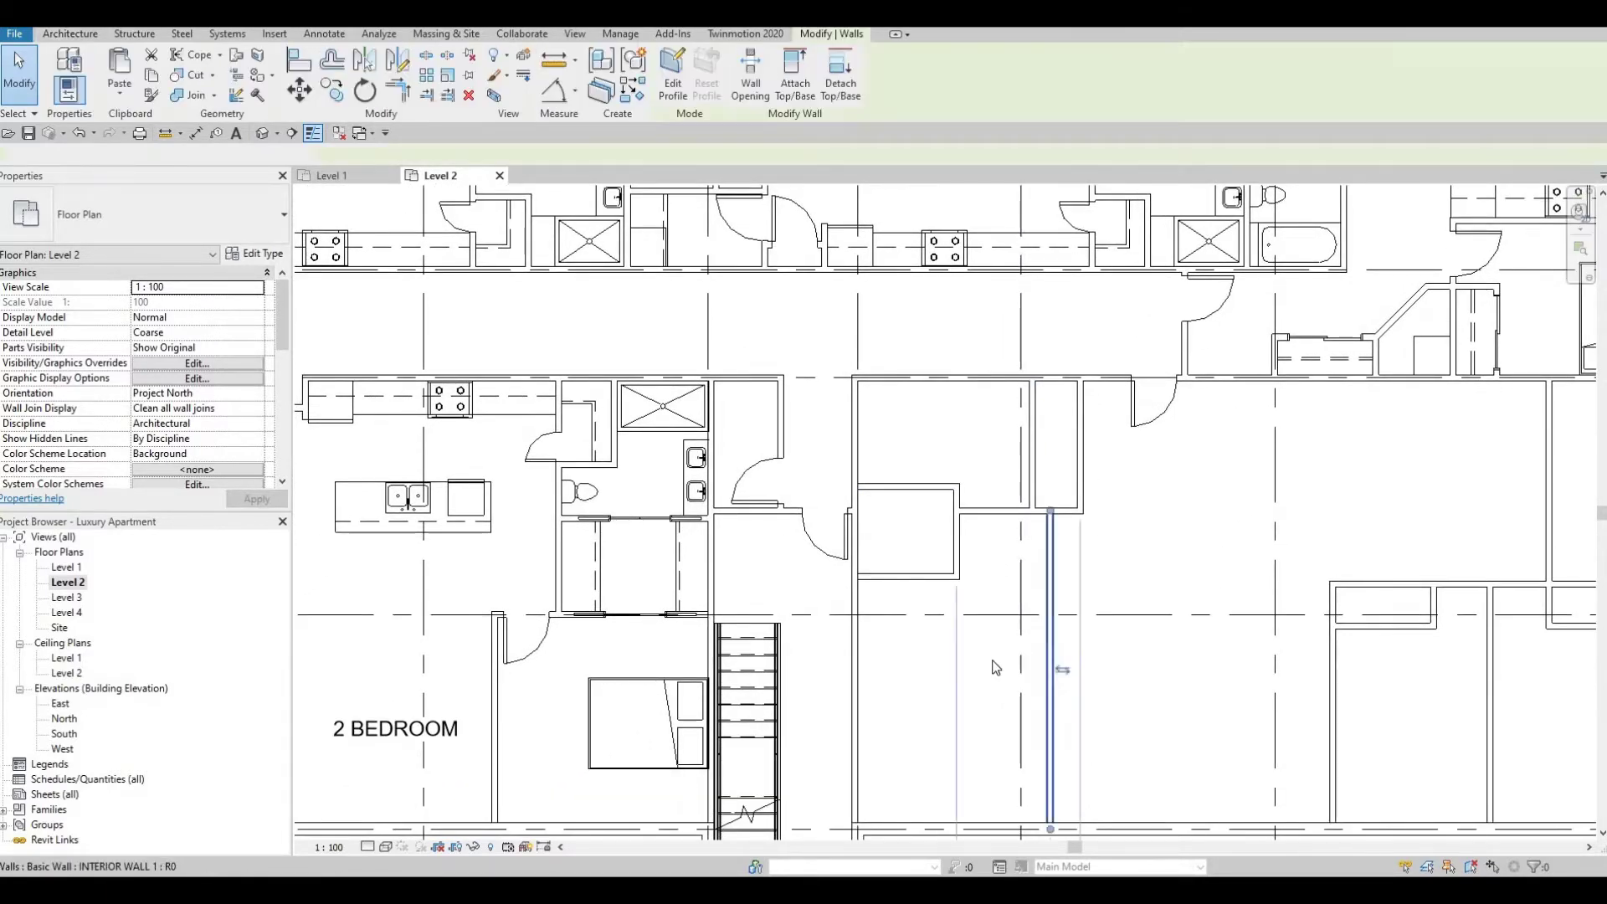
pyautogui.keyDown('ctrl'); pyautogui.scroll(-3, 971, 657); pyautogui.keyUp('ctrl')
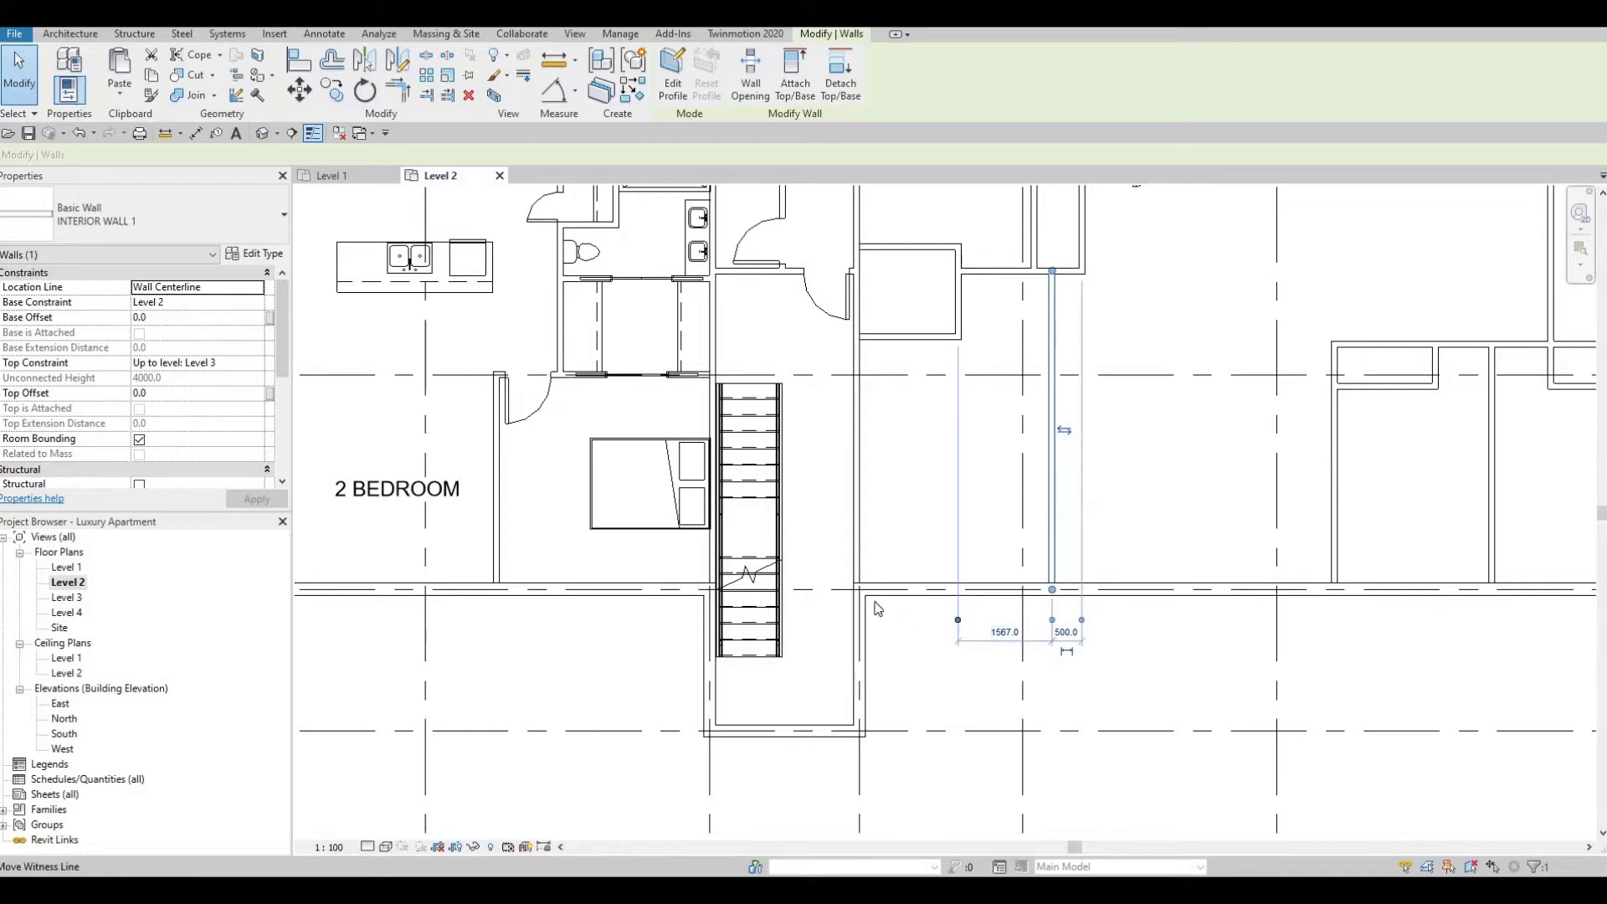
pyautogui.moveTo(878, 608); pyautogui.dragTo(862, 598)
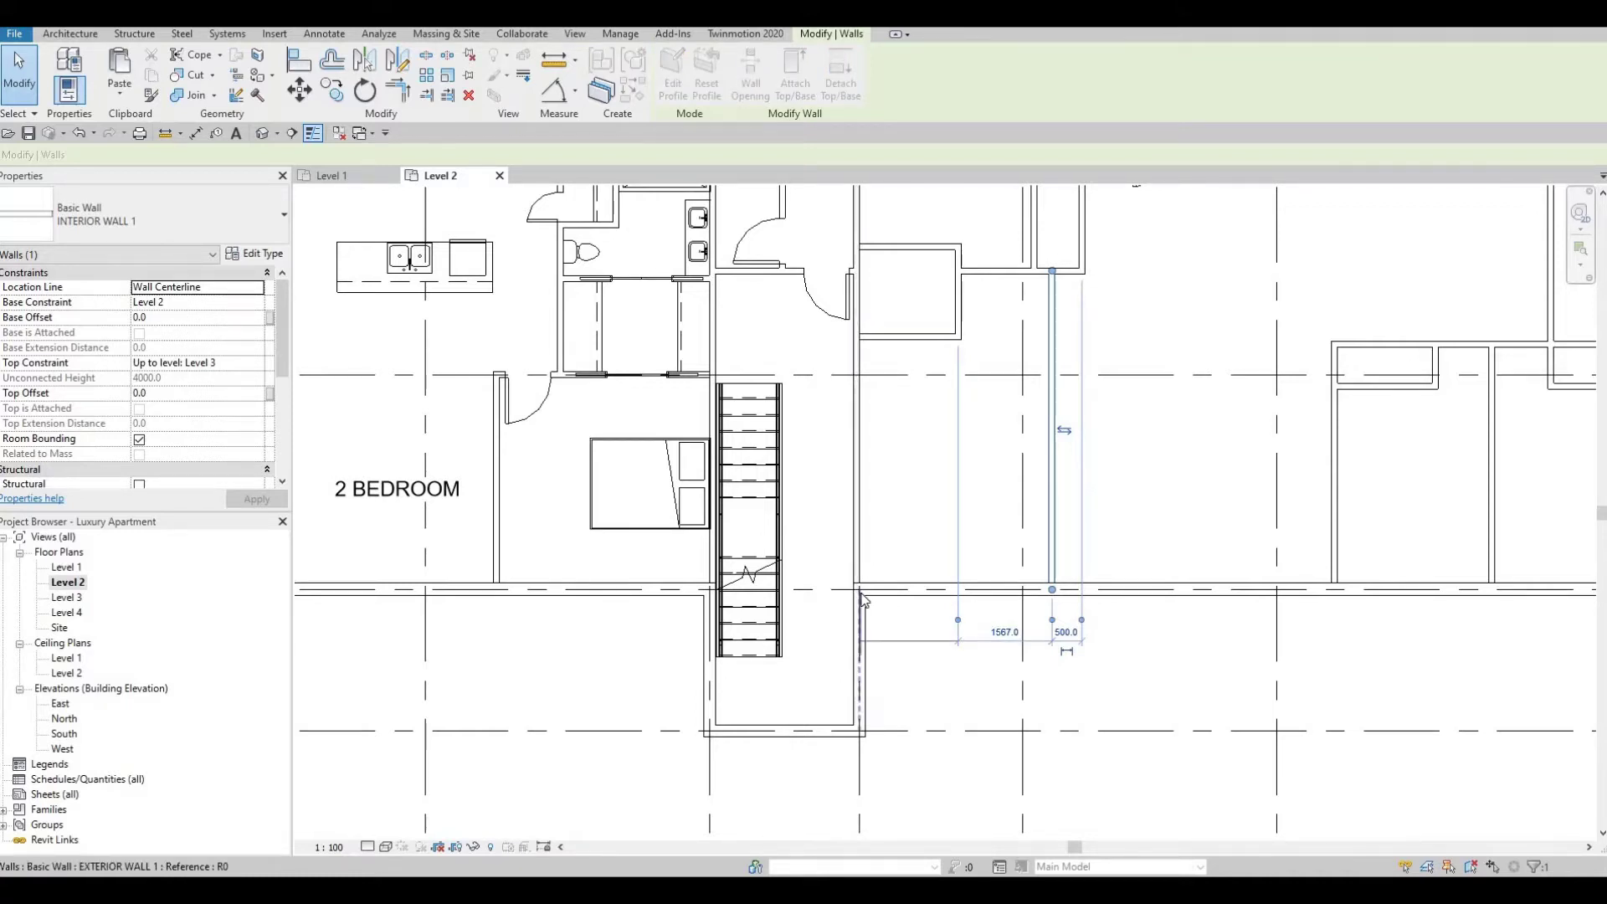
pyautogui.moveTo(955, 634); pyautogui.dragTo(968, 641)
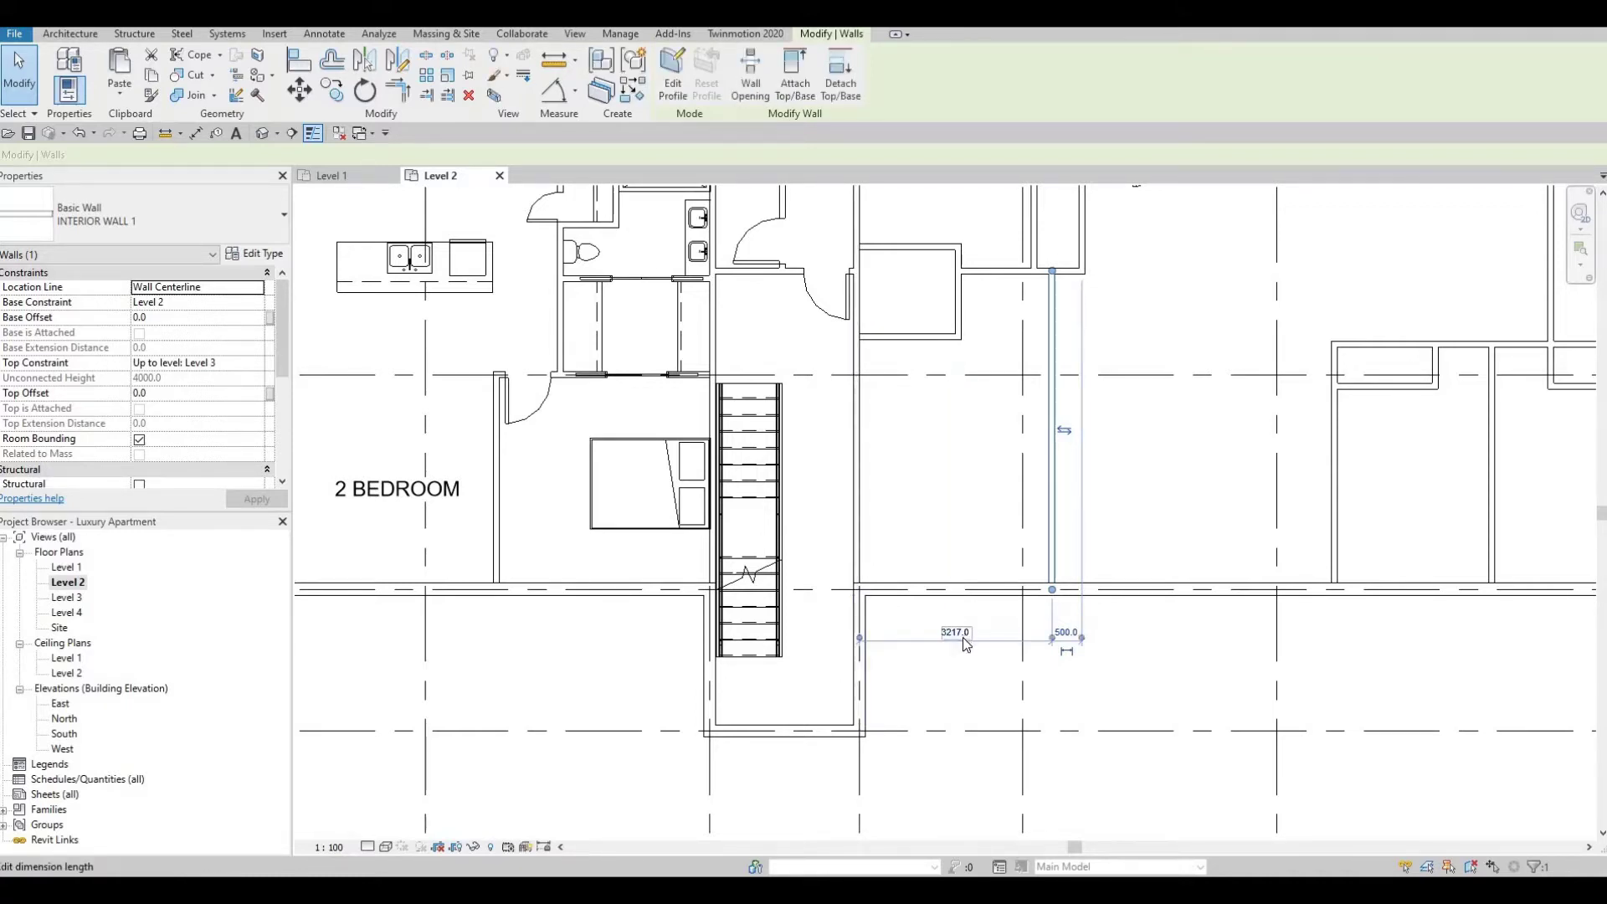
pyautogui.click(958, 634)
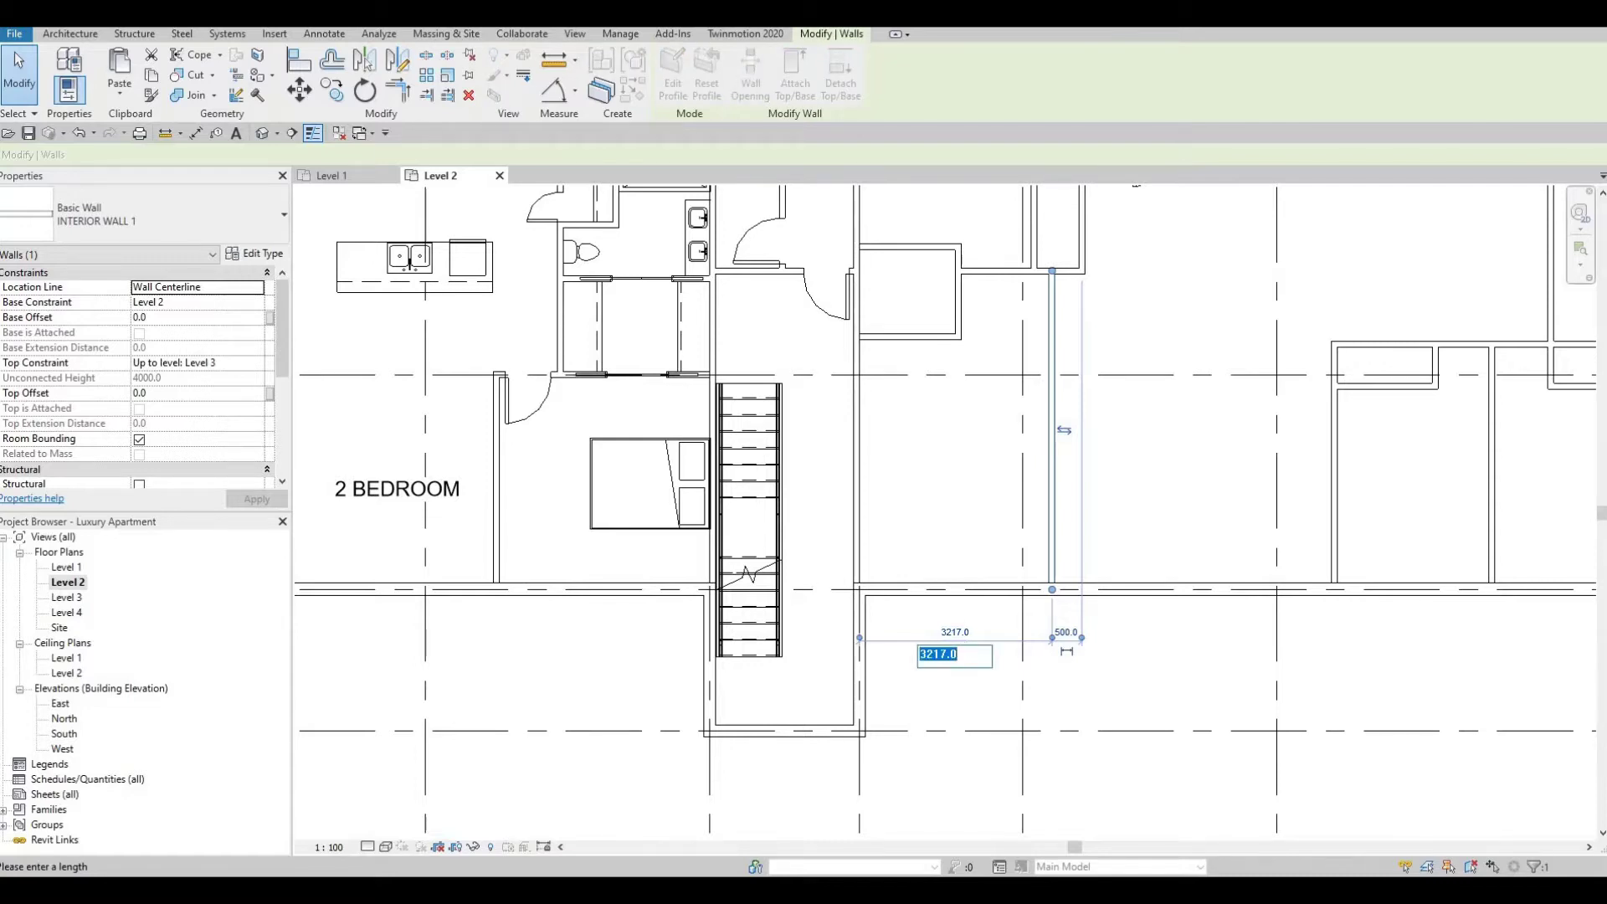
pyautogui.press('Return')
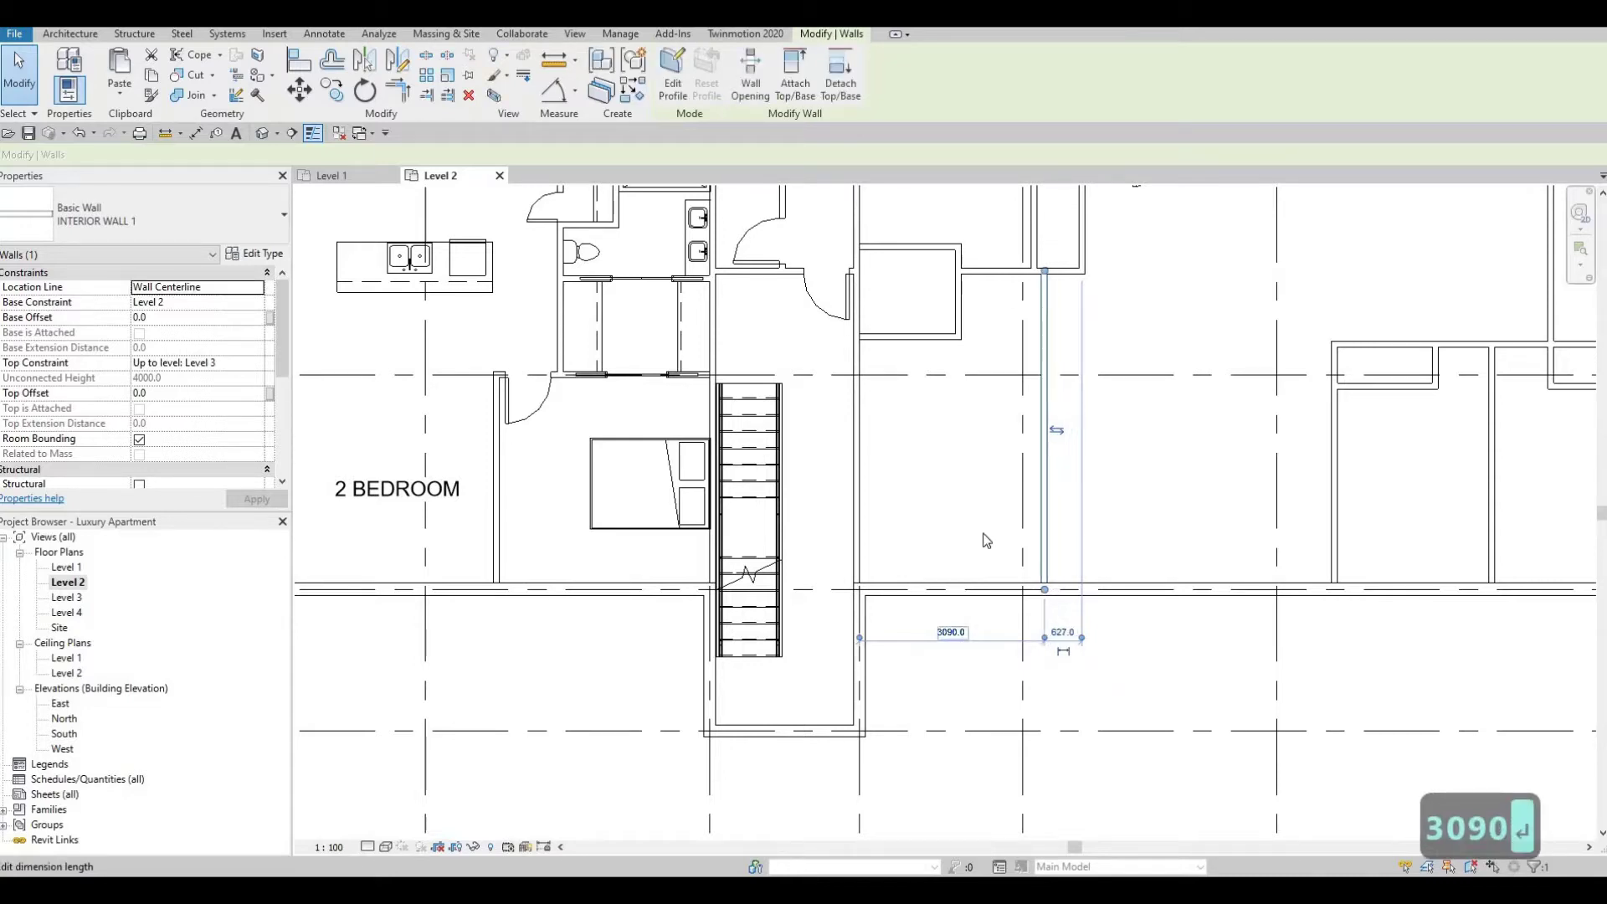
pyautogui.press('Escape')
pyautogui.press('Escape')
pyautogui.moveTo(971, 548); pyautogui.dragTo(972, 774, button='middle')
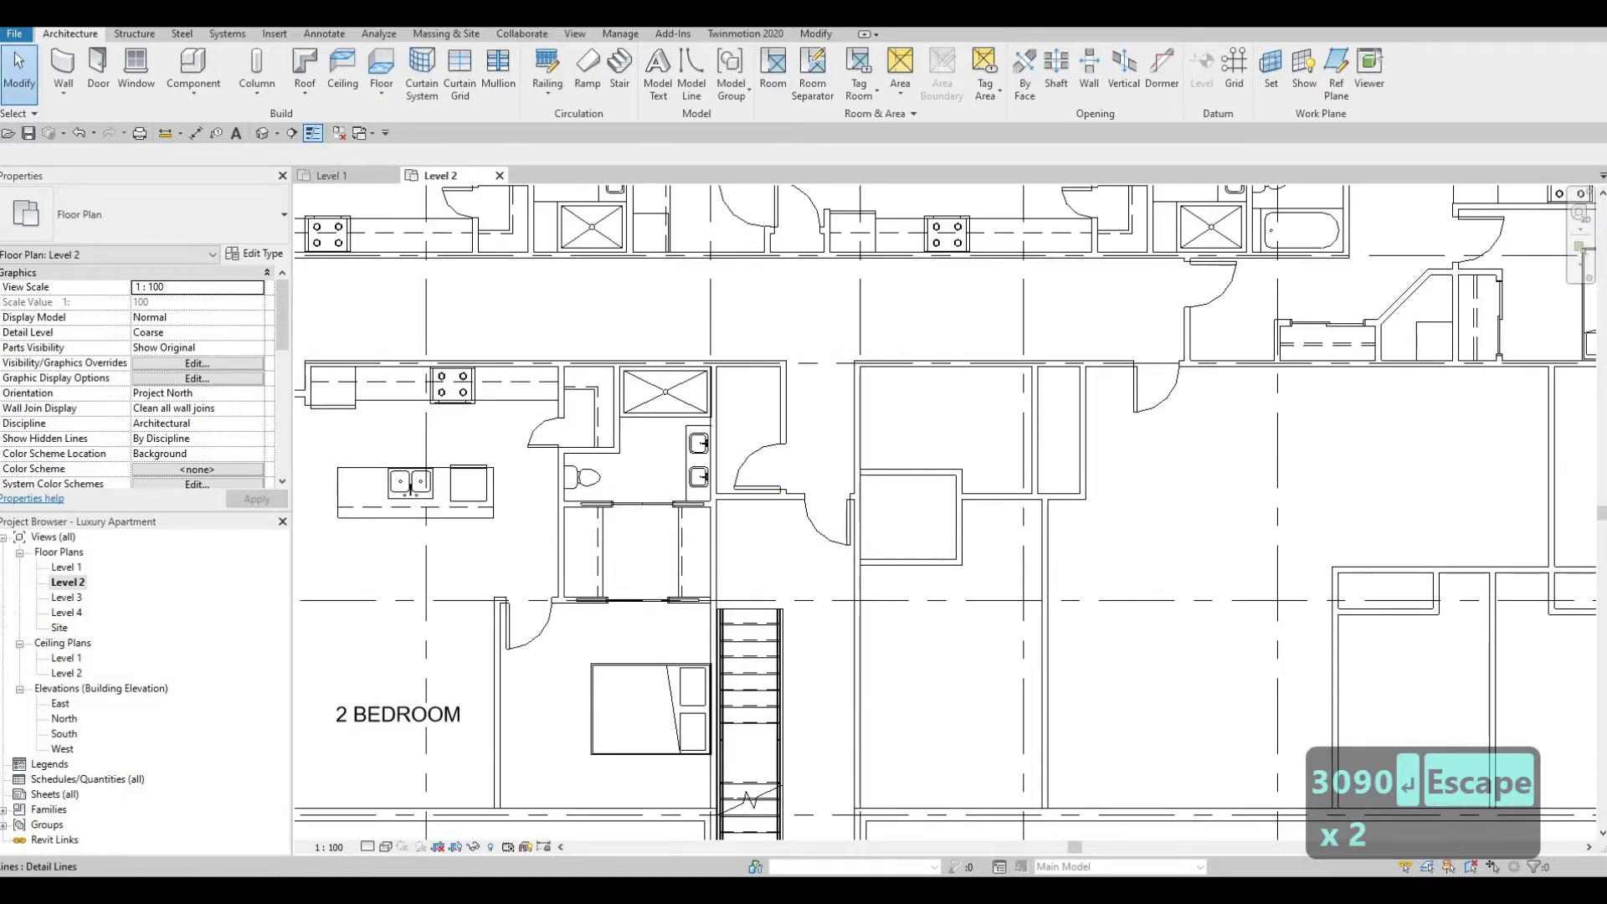
# Measure the narrow closet's left wall from the adjacent vertical gridline and set that distance to 125
pyautogui.doubleClick(1024, 407)
pyautogui.press('Escape')
pyautogui.press('Escape')
pyautogui.press('Escape')
pyautogui.click(1034, 423)
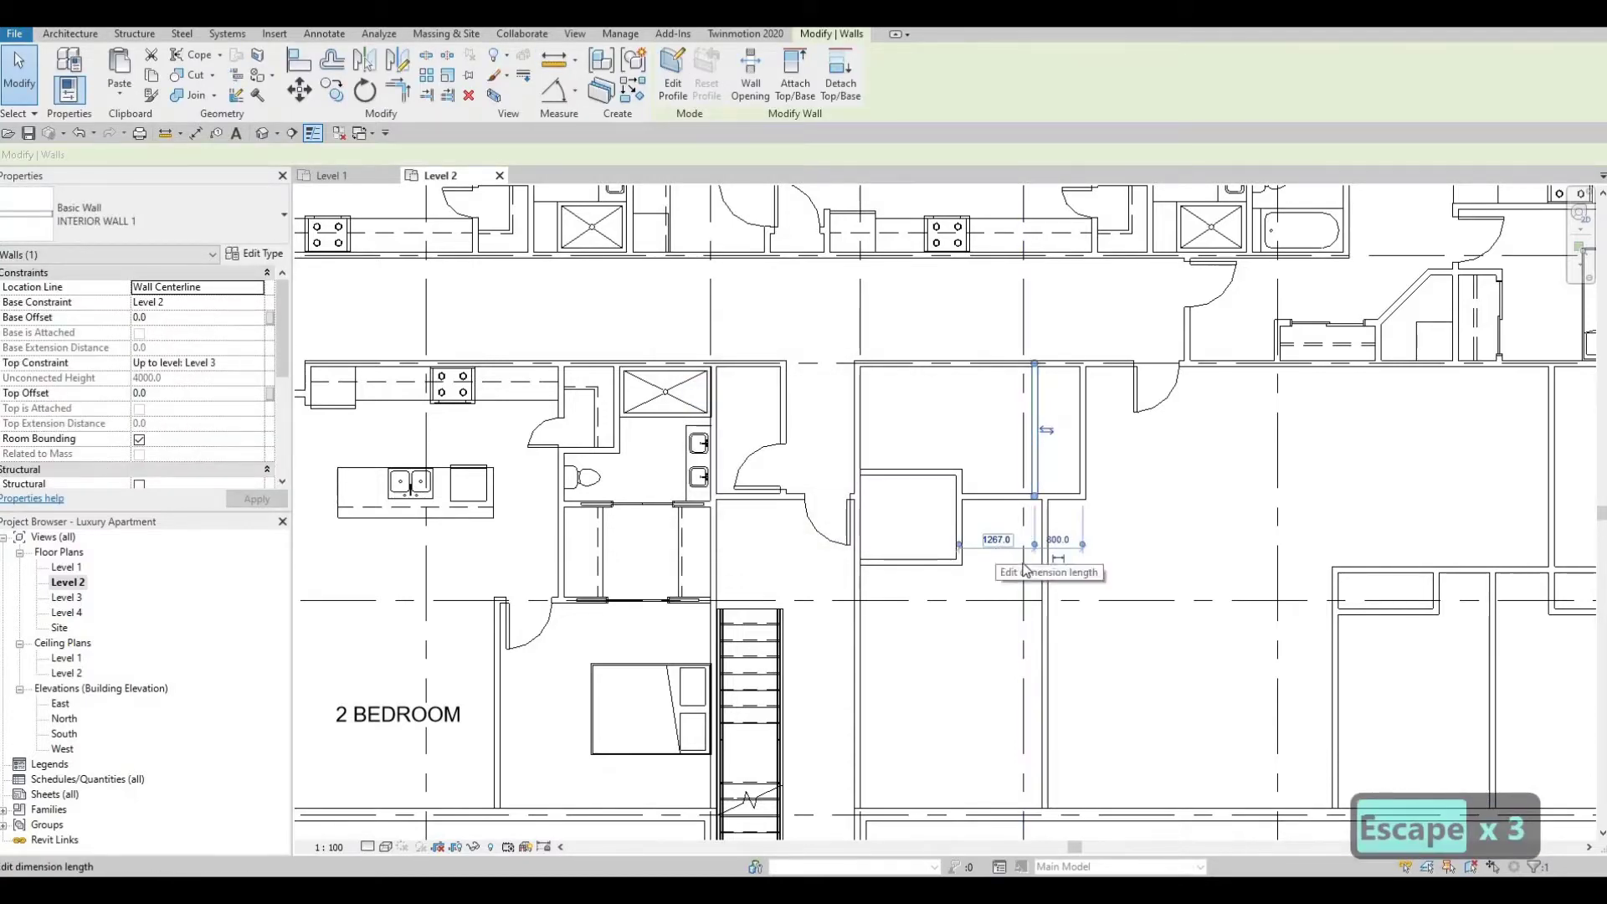
pyautogui.moveTo(1026, 569); pyautogui.dragTo(1009, 586, button='middle')
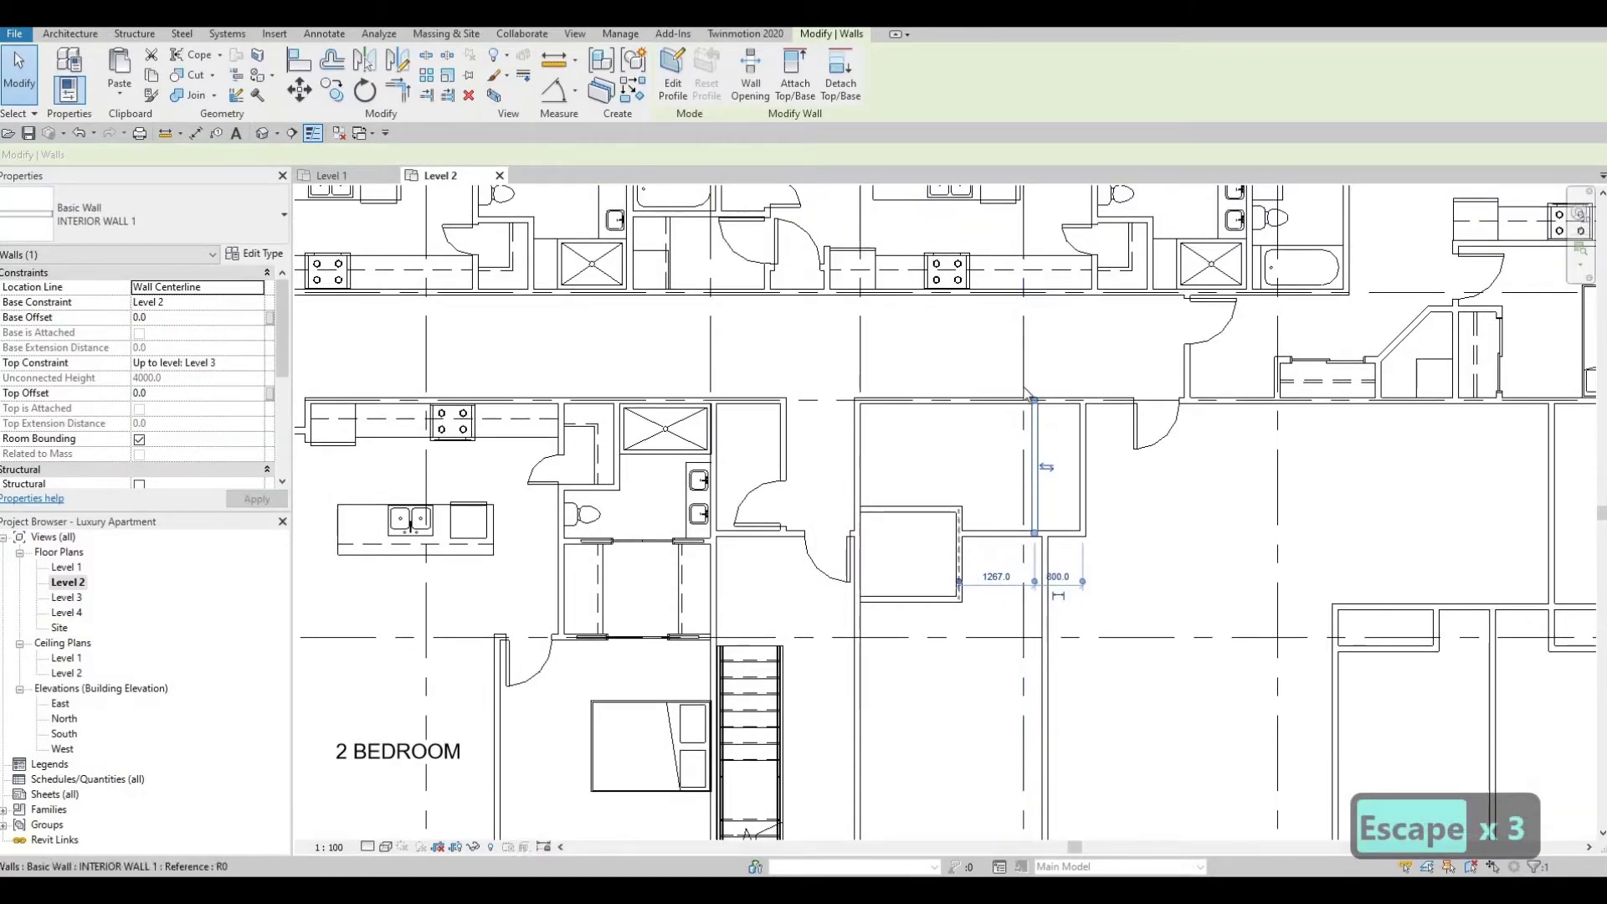
pyautogui.moveTo(959, 580); pyautogui.dragTo(1024, 580)
pyautogui.scroll(1, 1025, 581)
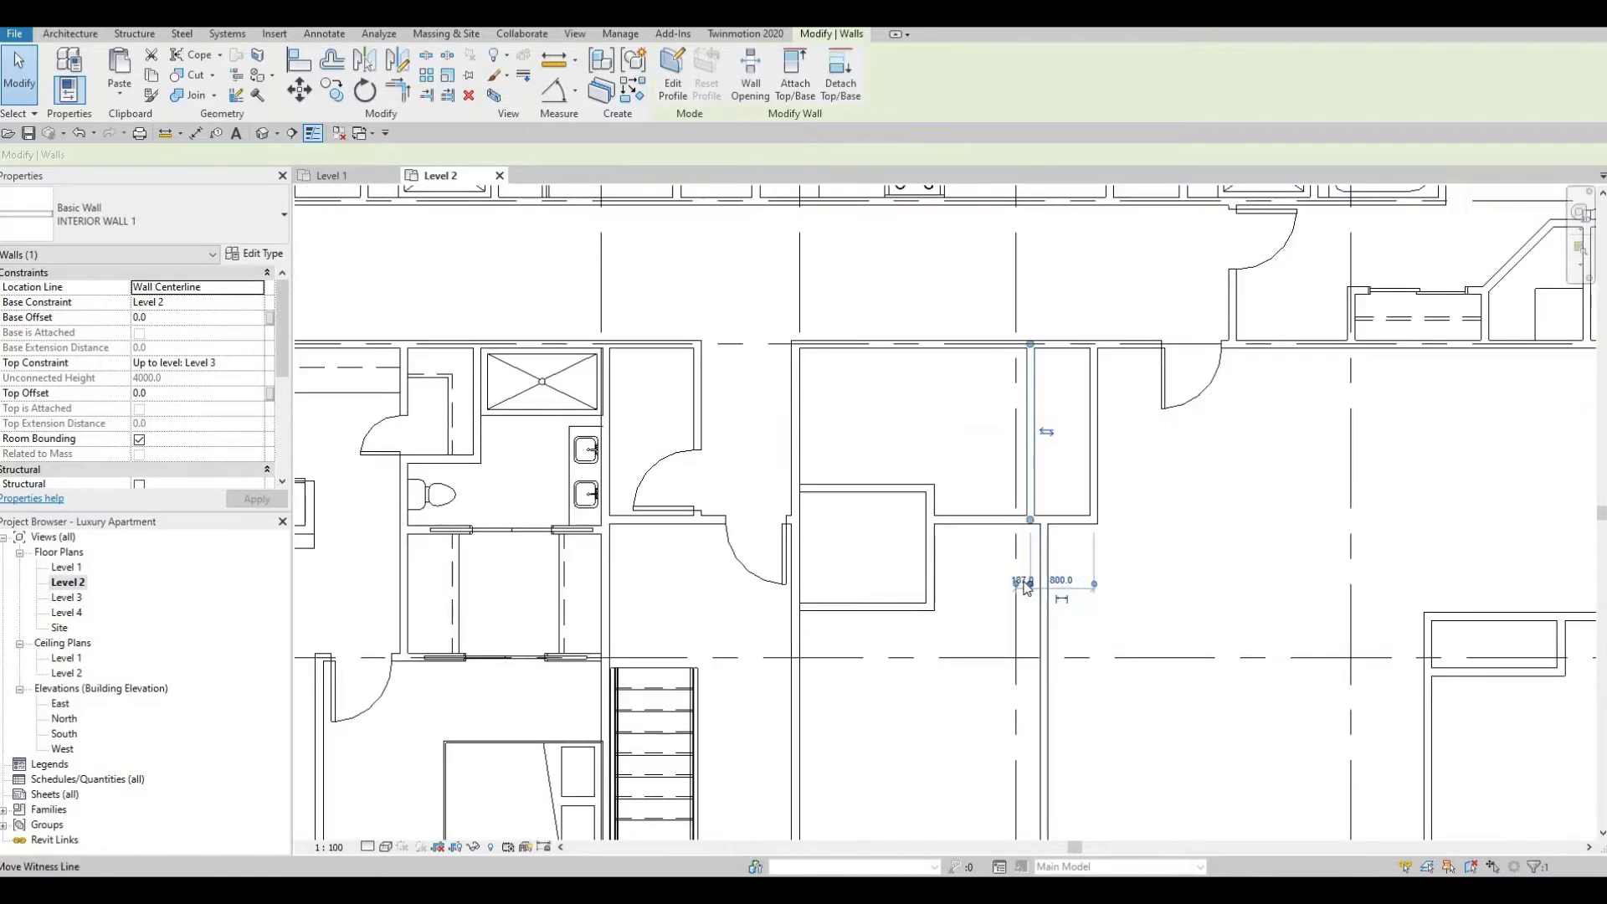
pyautogui.scroll(2, 1029, 590)
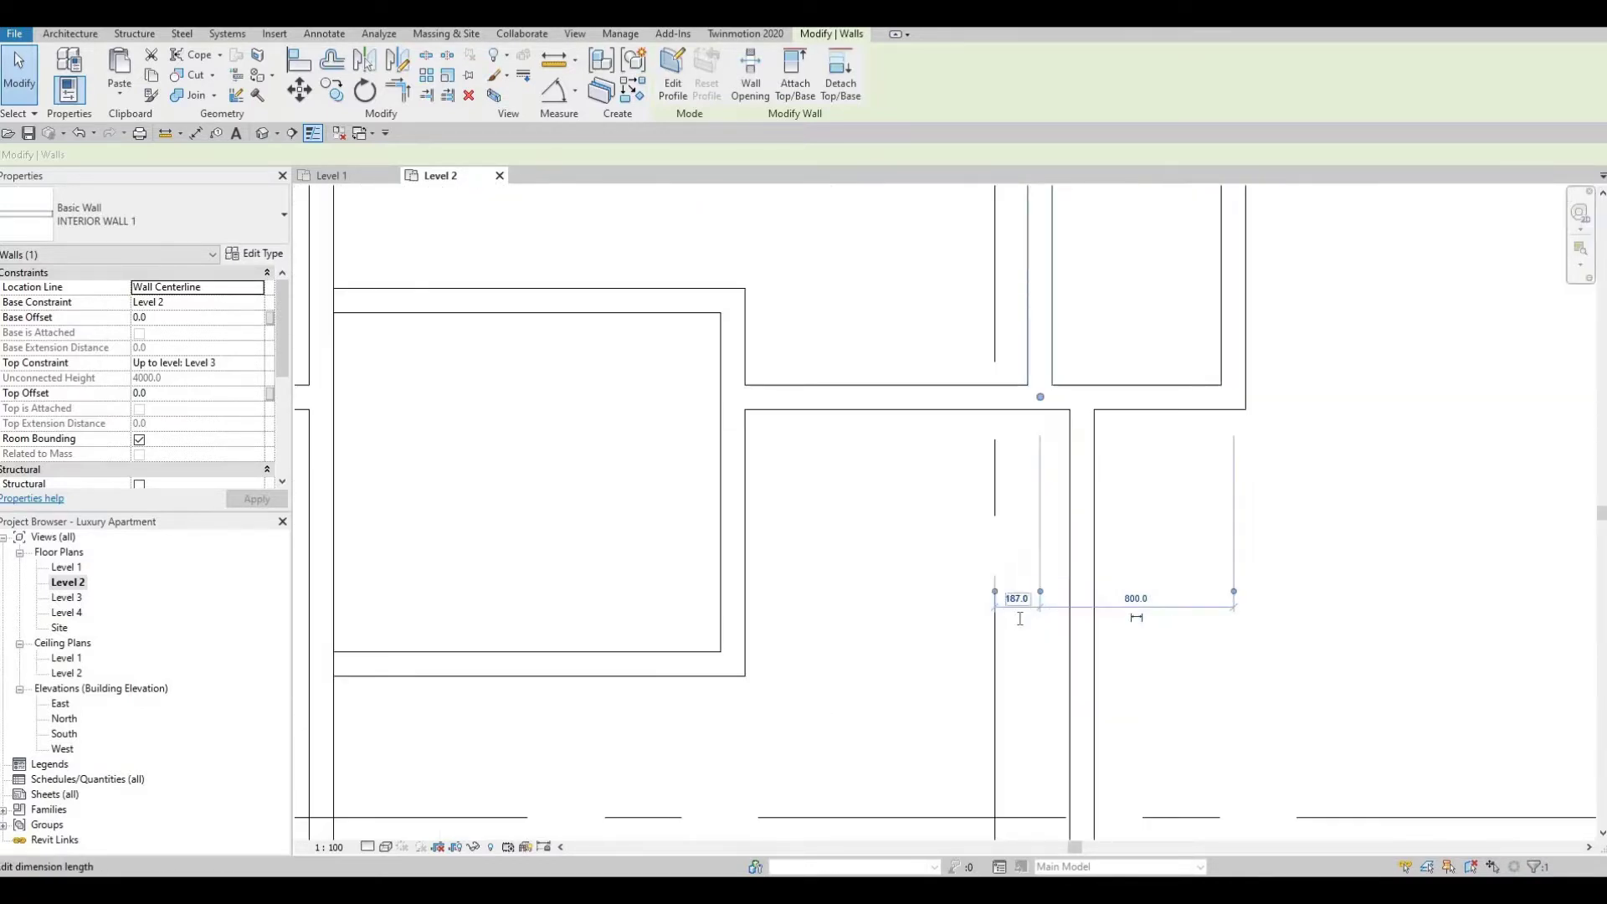
pyautogui.click(1017, 599)
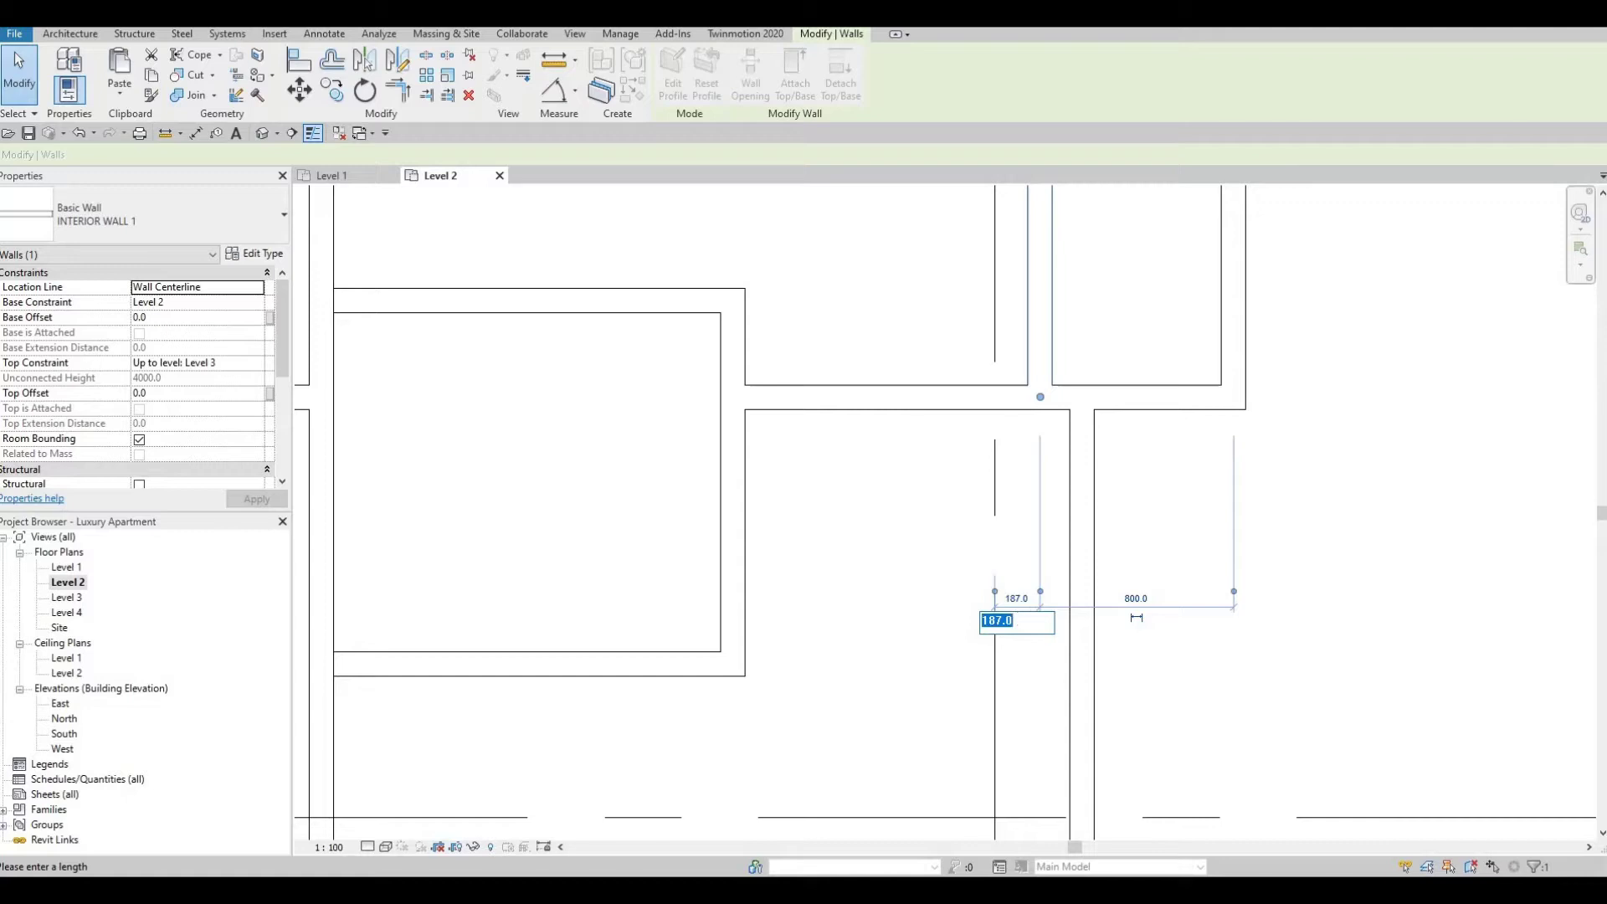
pyautogui.press('Return')
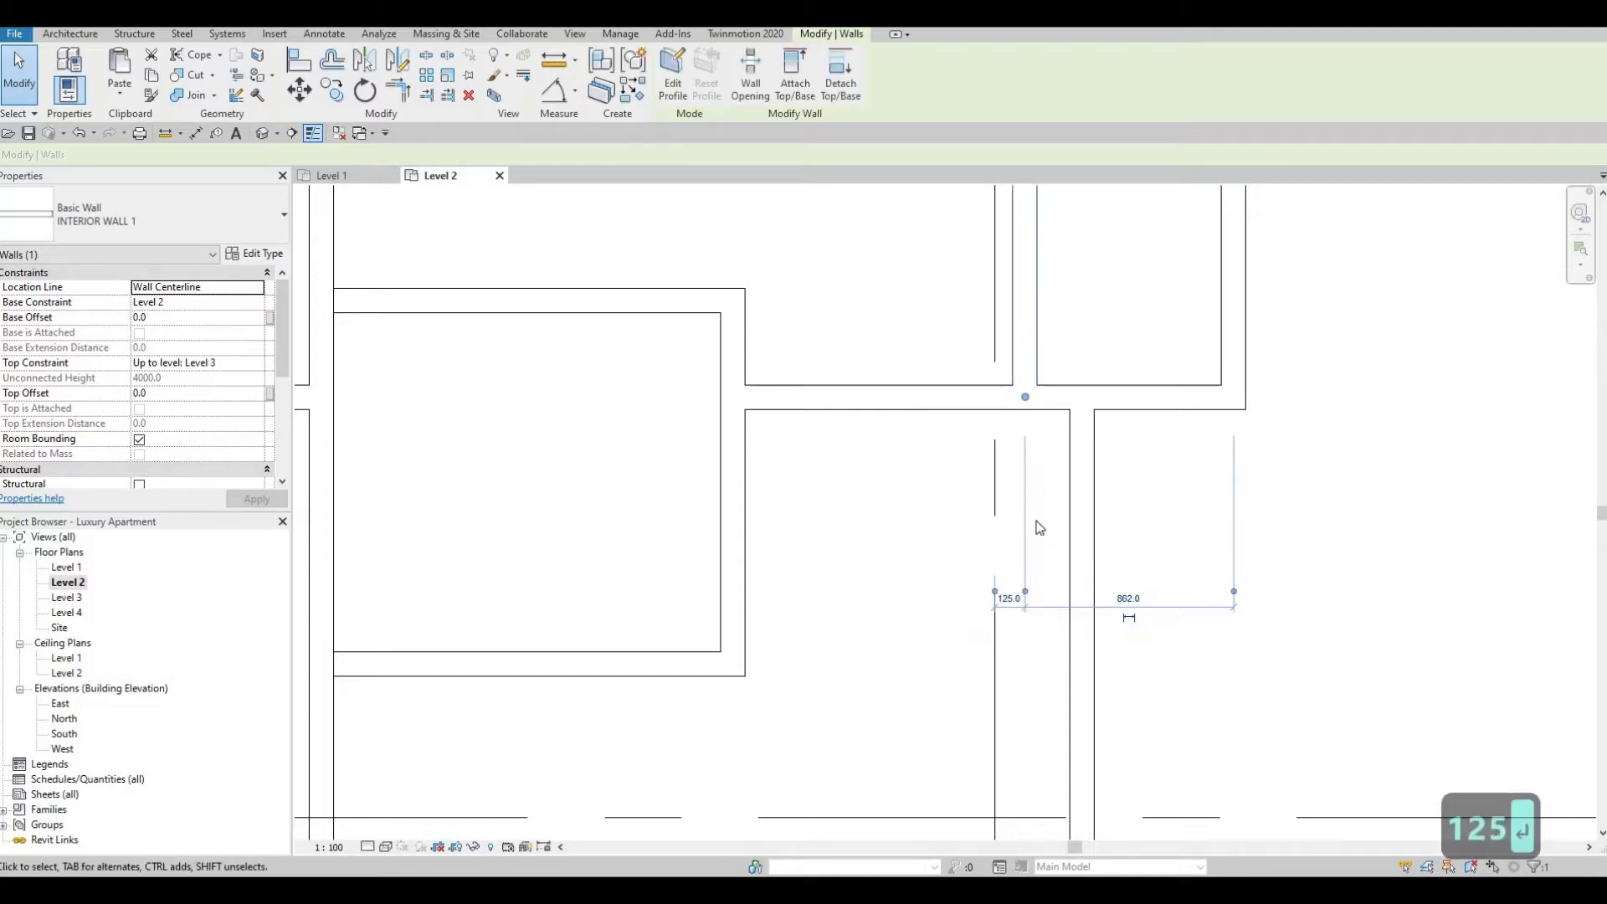
pyautogui.press('Escape')
pyautogui.scroll(-2, 1087, 485)
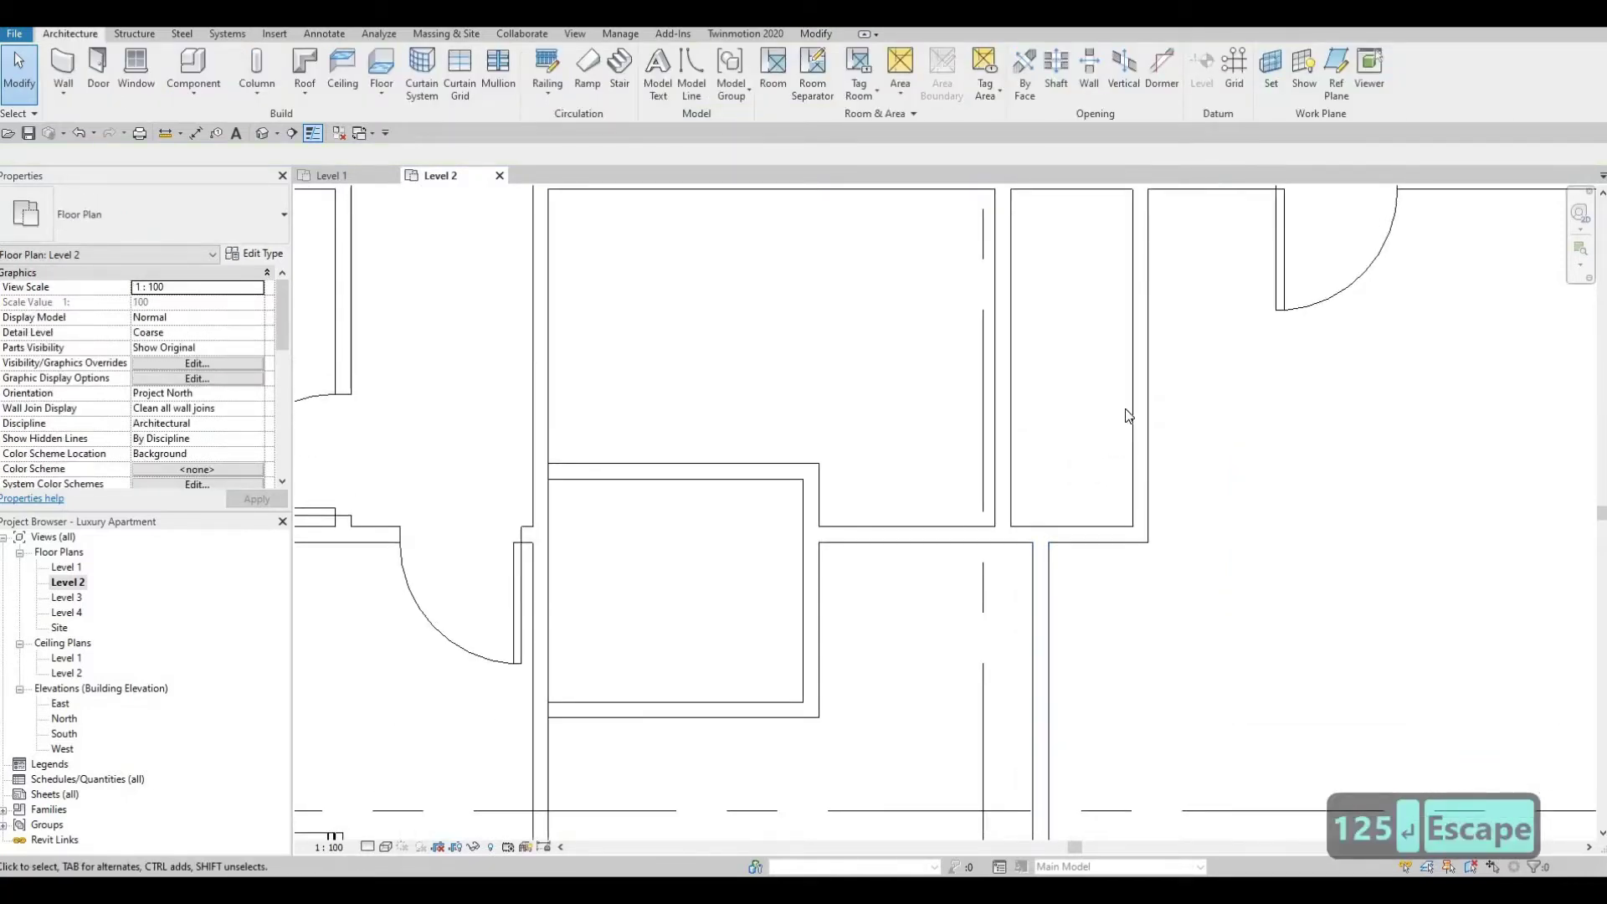
# Set the distance between the narrow closet's right wall and its left wall to 770
pyautogui.scroll(-1, 1089, 473)
pyautogui.click(1122, 444)
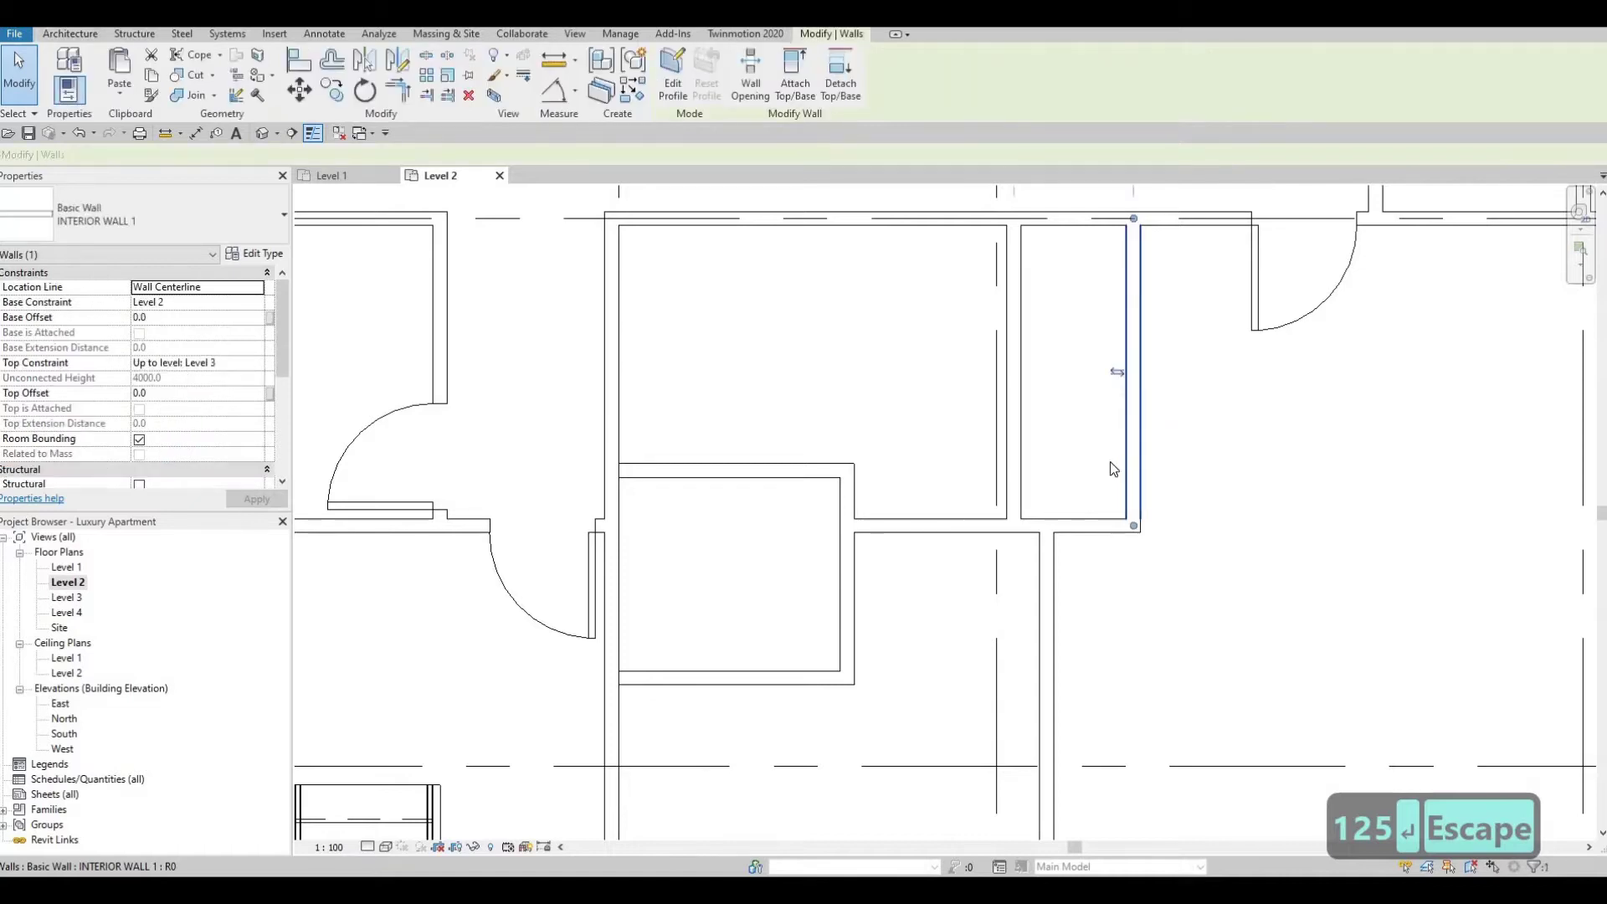
pyautogui.moveTo(1112, 468); pyautogui.dragTo(1101, 570, button='middle')
pyautogui.click(1056, 255)
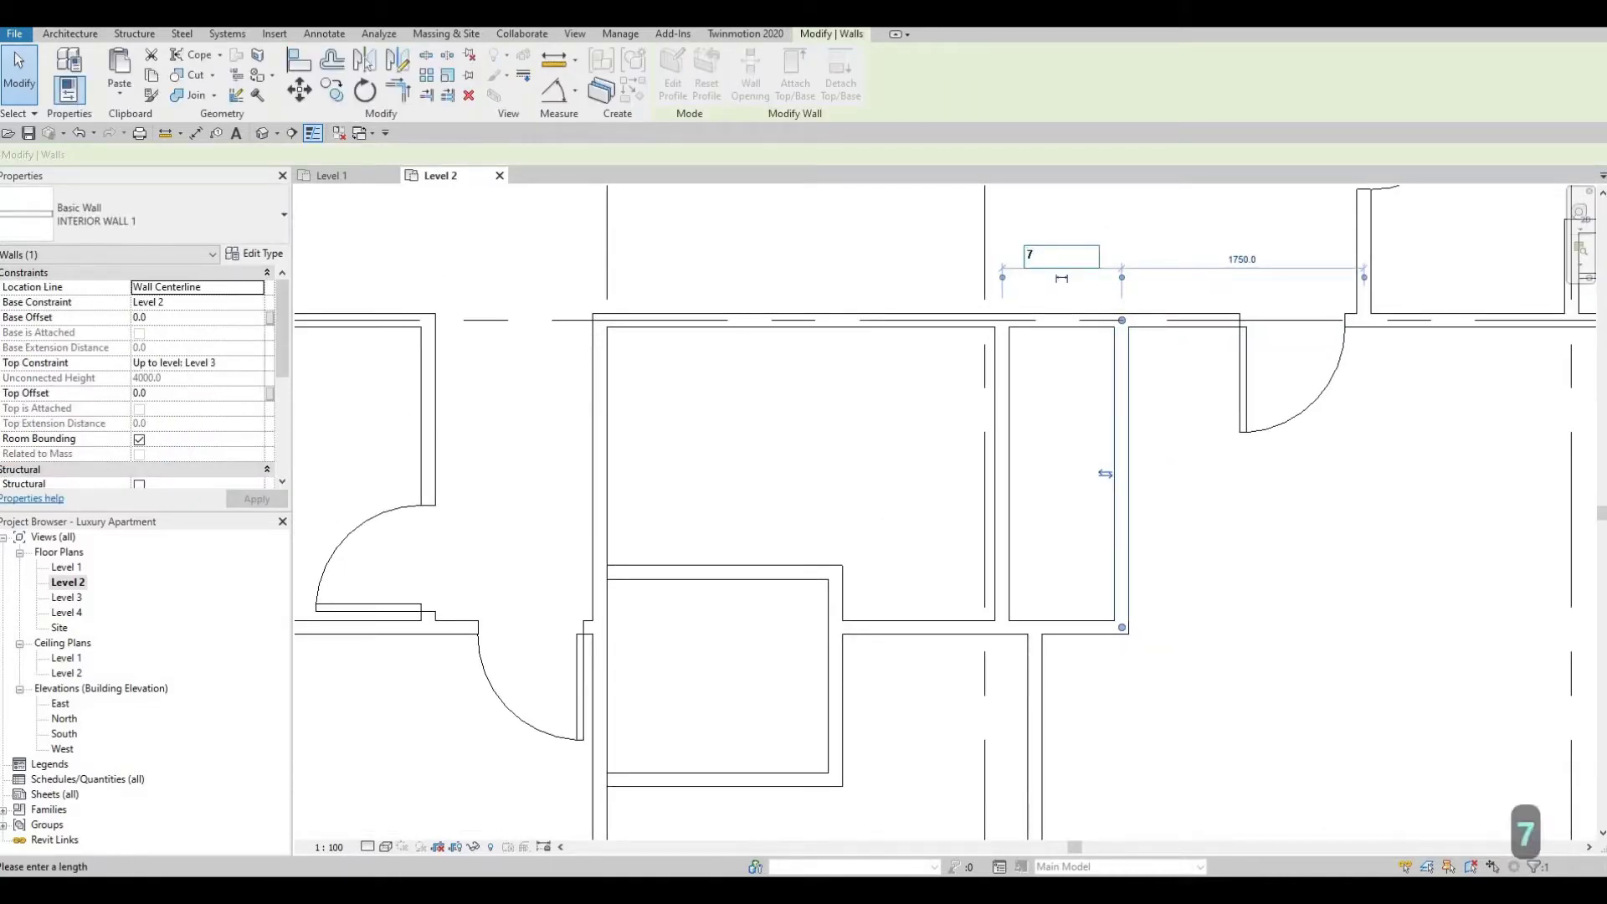
pyautogui.write('770')
pyautogui.press('Return')
pyautogui.press('Escape')
pyautogui.press('Escape')
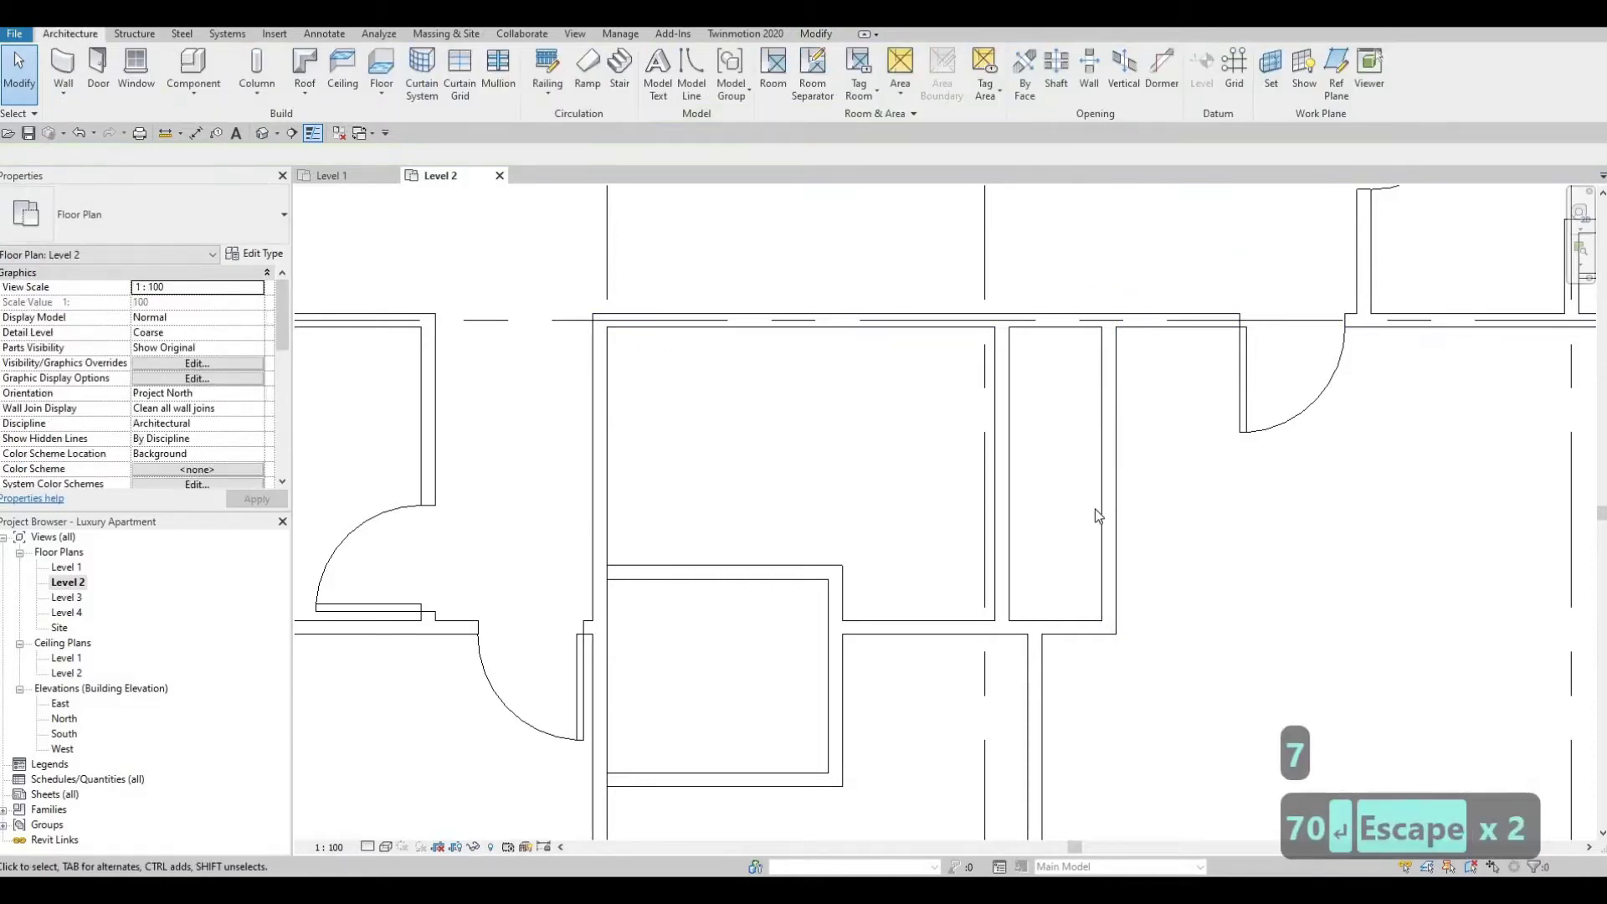
# Delete the single-flush door in the corridor wall to the right of the narrow closet
pyautogui.moveTo(1139, 453); pyautogui.dragTo(1130, 467, button='middle')
pyautogui.scroll(-1, 1130, 469)
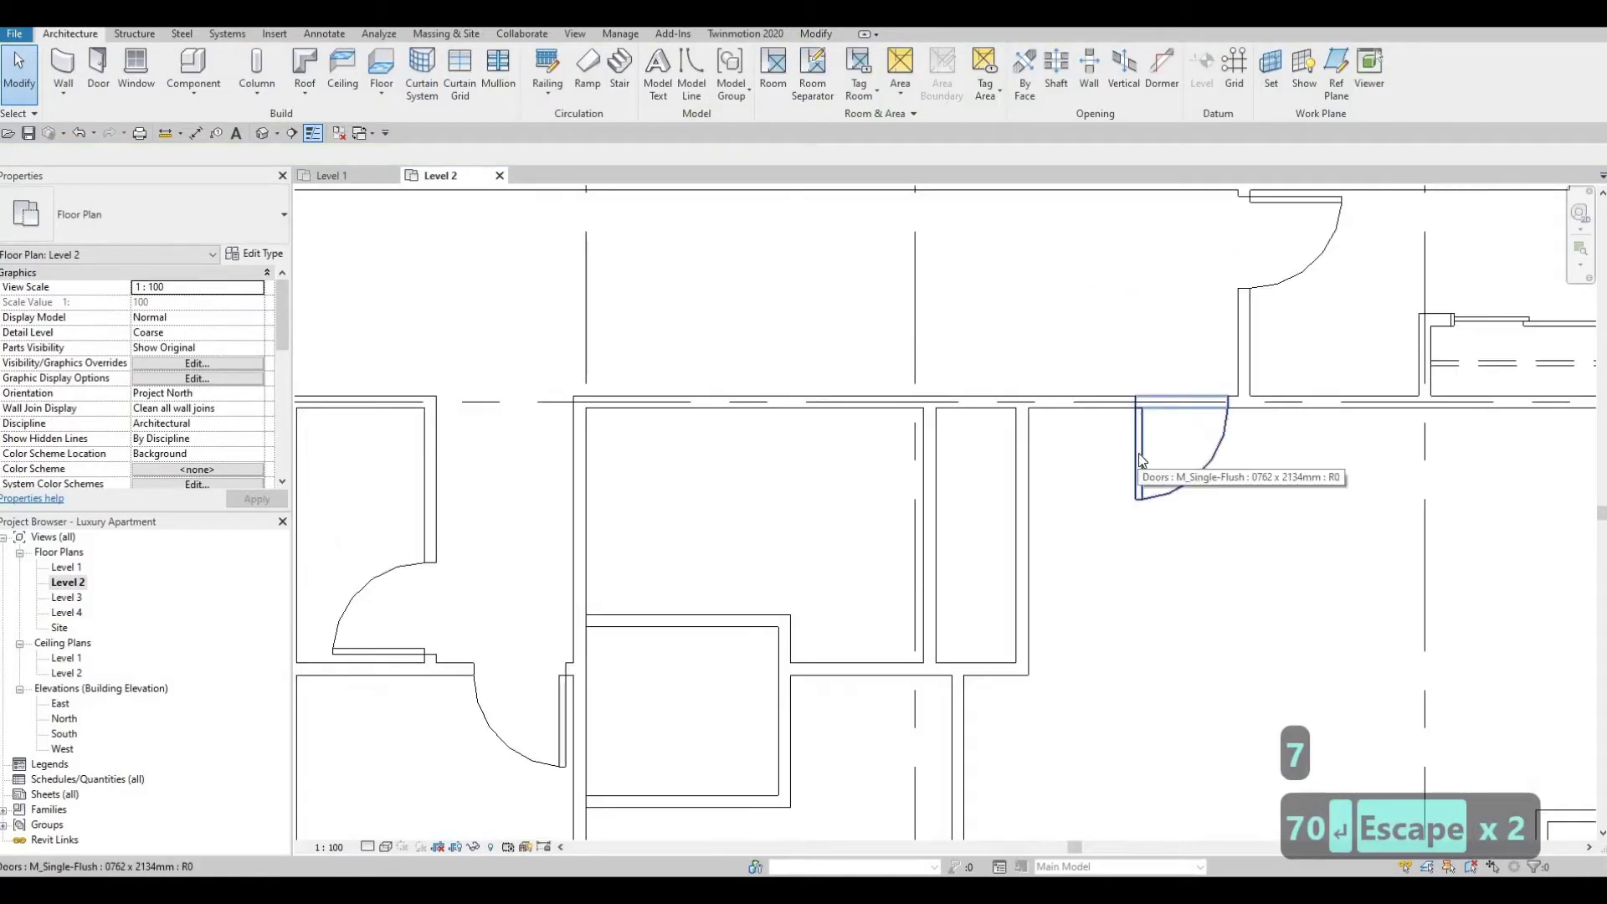
pyautogui.click(1140, 459)
pyautogui.moveTo(1145, 470)
pyautogui.mouseDown(button='middle')
pyautogui.moveTo(1166, 474)
pyautogui.moveTo(1114, 479)
pyautogui.mouseUp(button='middle')
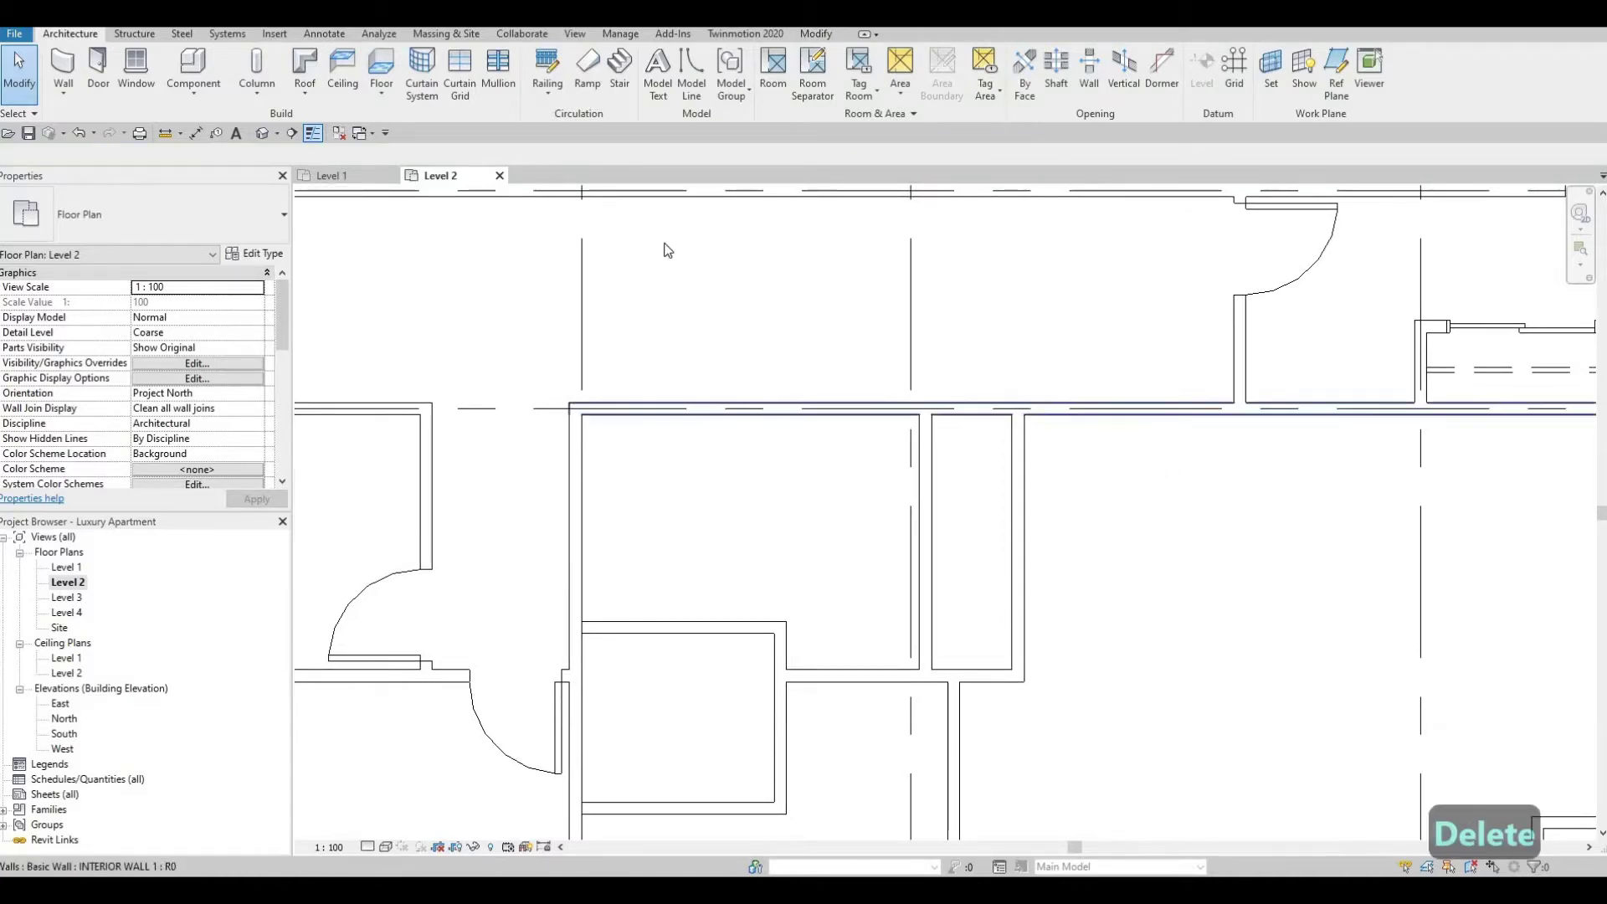
pyautogui.click(1065, 416)
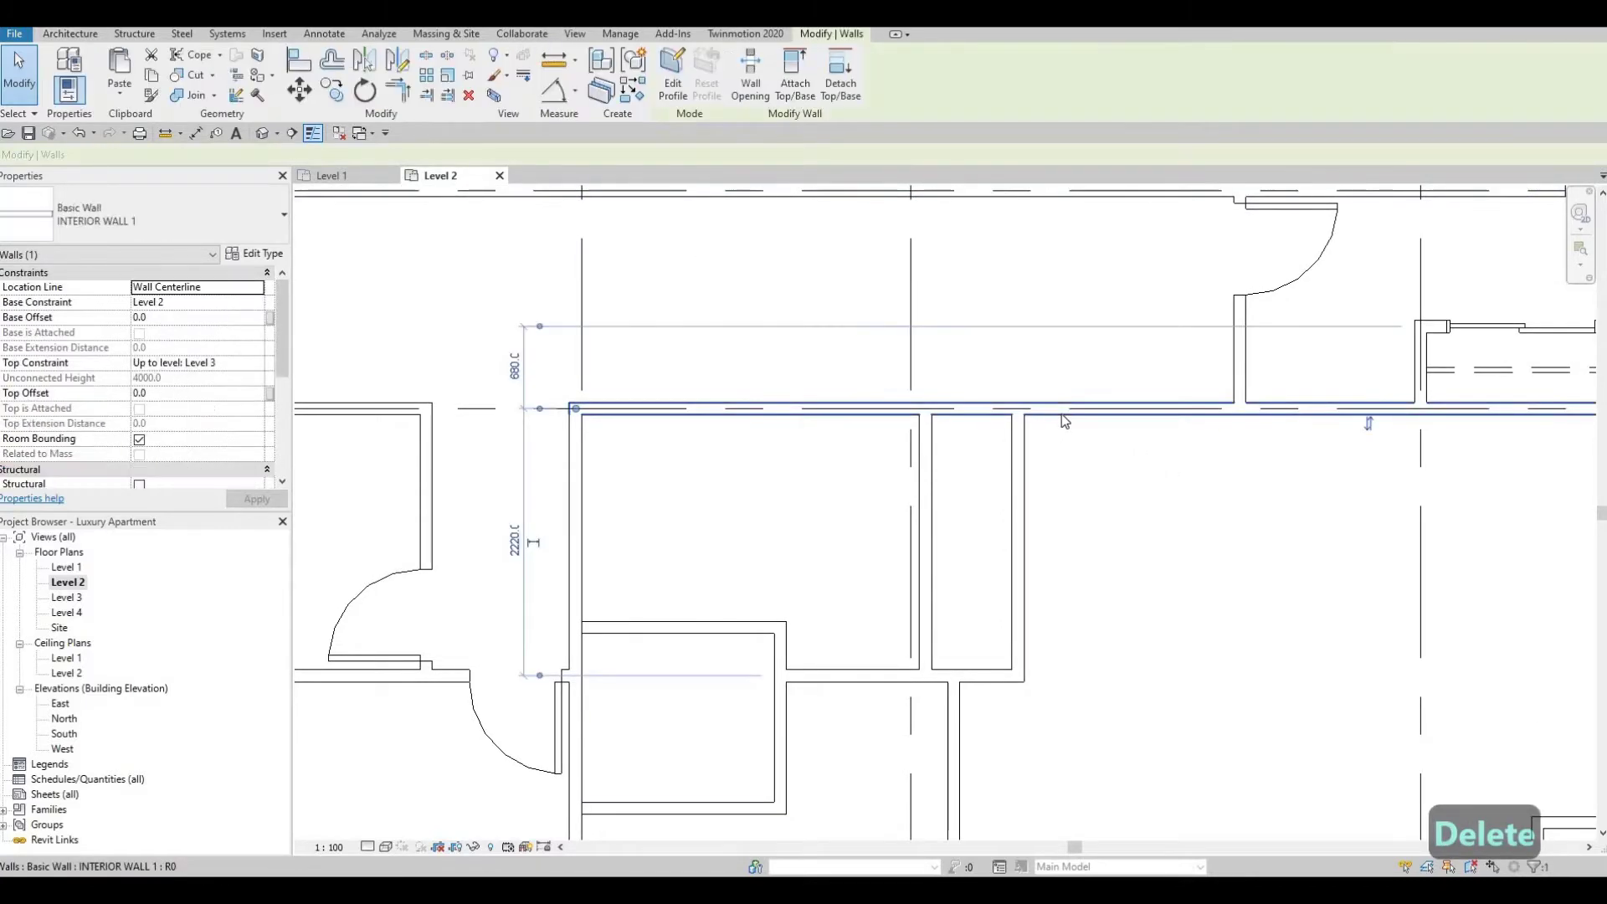
pyautogui.press('c')
pyautogui.press('s')
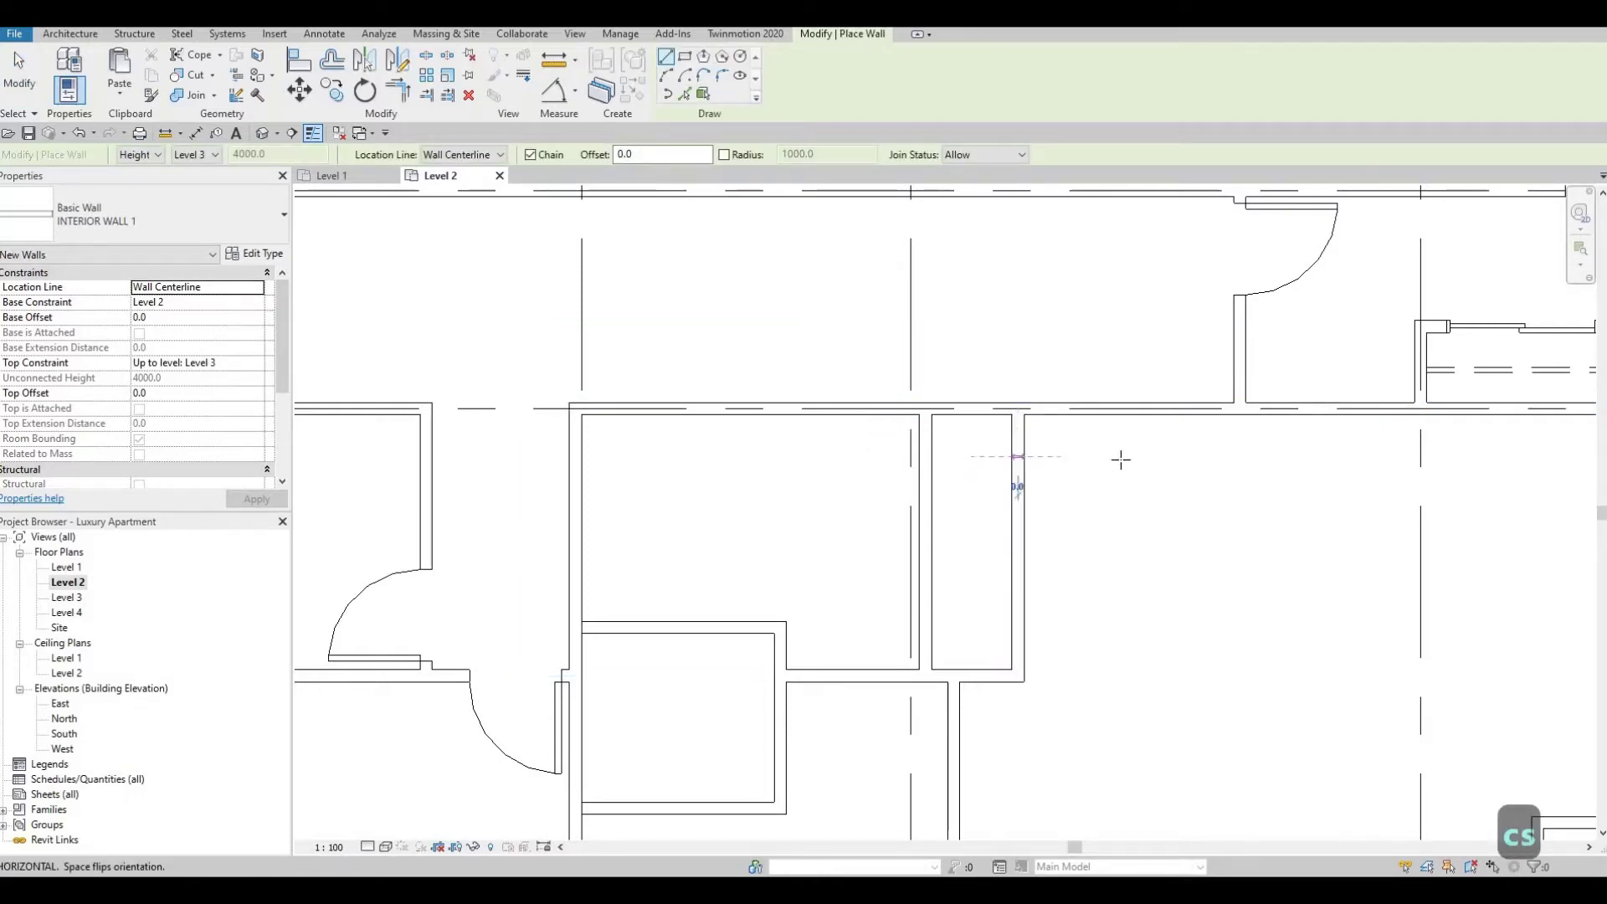
pyautogui.click(1018, 456)
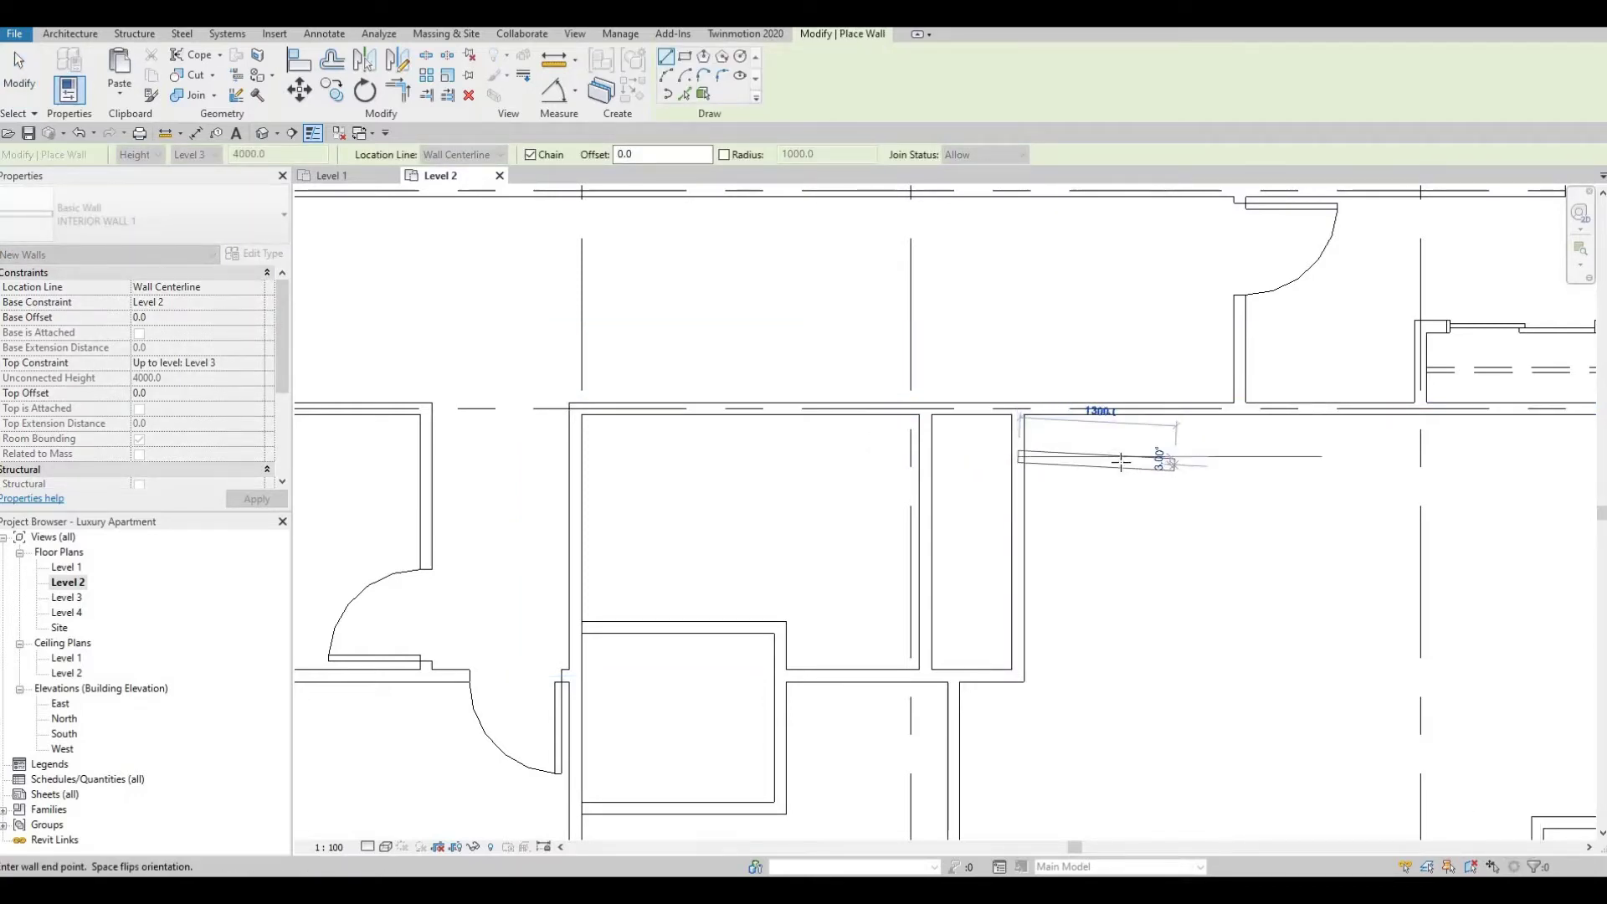
pyautogui.click(1173, 464)
pyautogui.press('Escape')
pyautogui.press('Escape')
pyautogui.click(1107, 475)
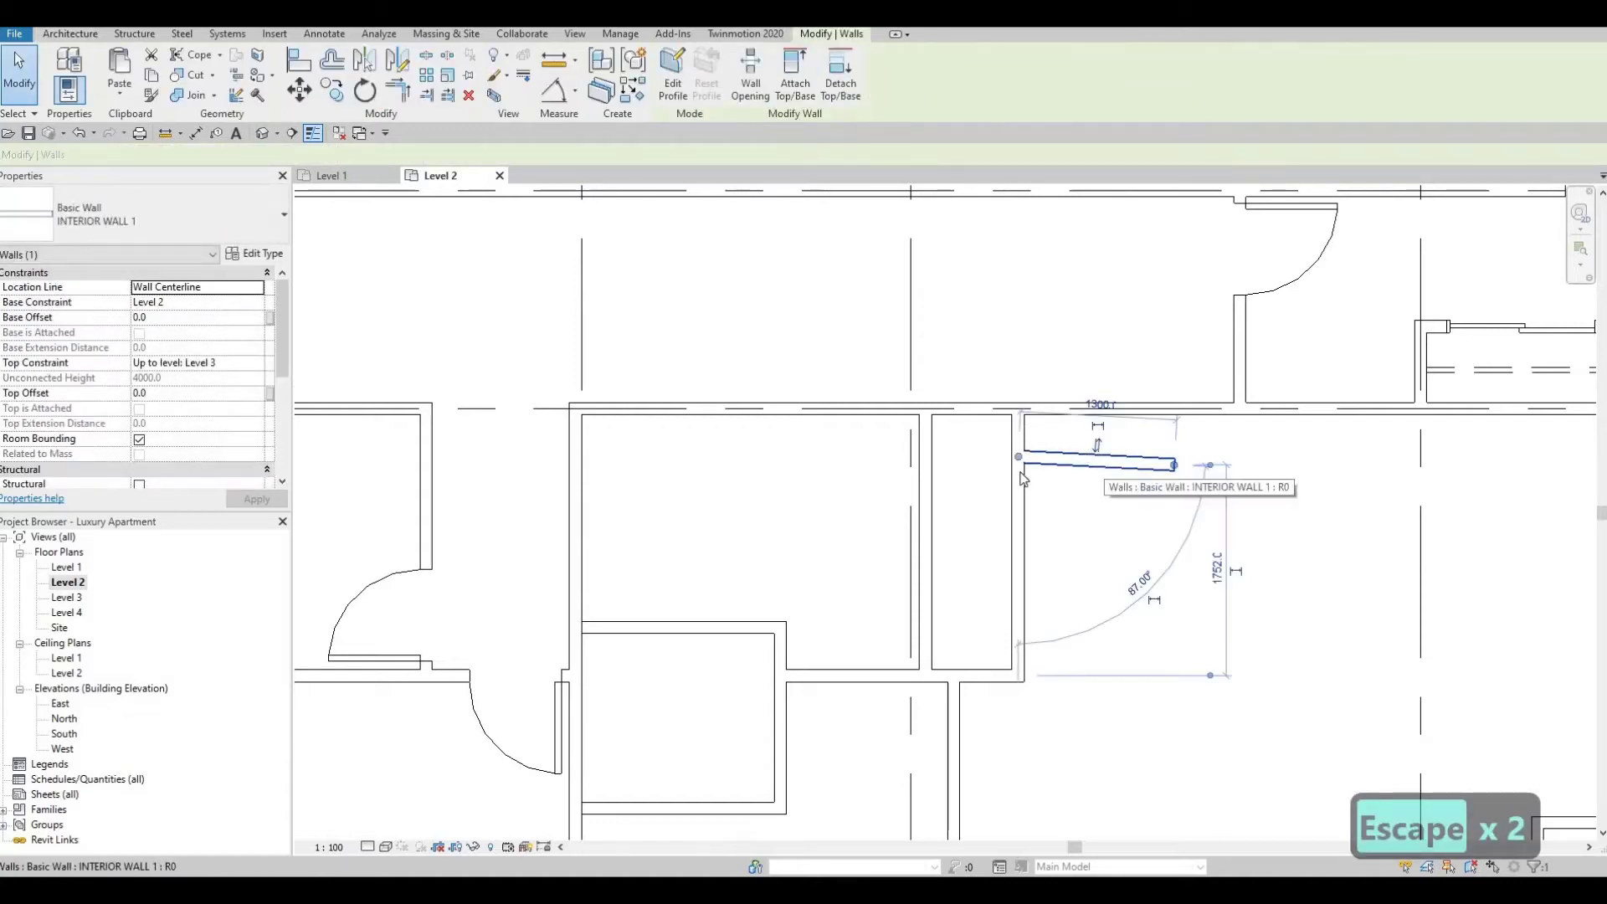
pyautogui.press('Delete')
# Draw an INTERIOR WALL 1 entry recess from the closet's right wall, about 1222 wide and 500 deep, returning up to the corridor wall
pyautogui.click(1022, 468)
pyautogui.press('c')
pyautogui.press('s')
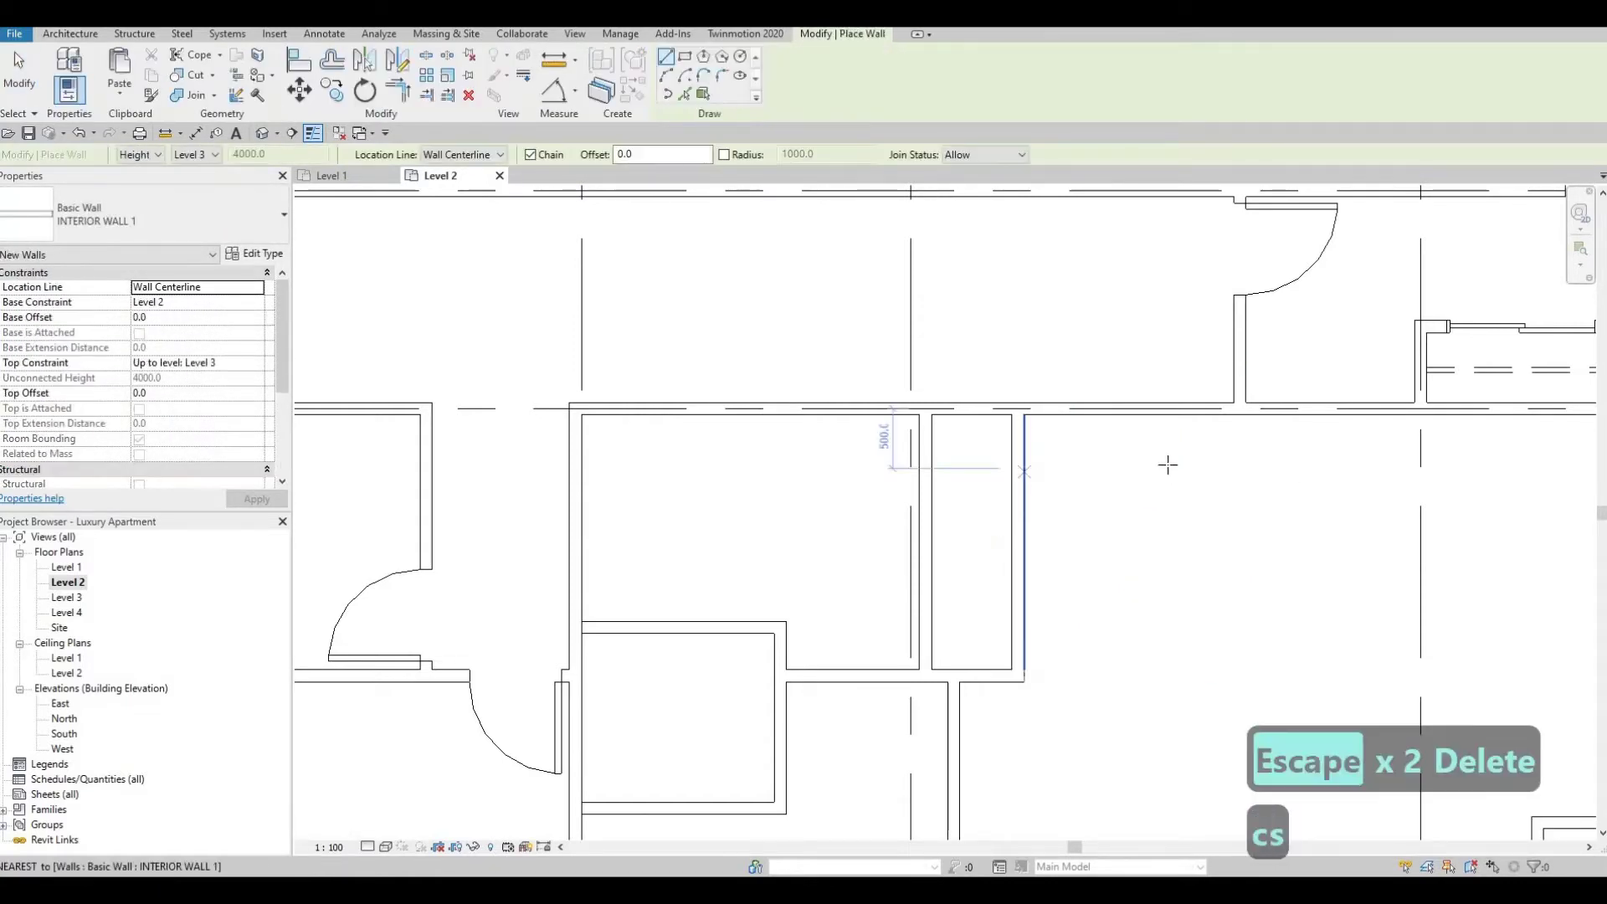
pyautogui.click(1164, 469)
pyautogui.scroll(-5, 1068, 454)
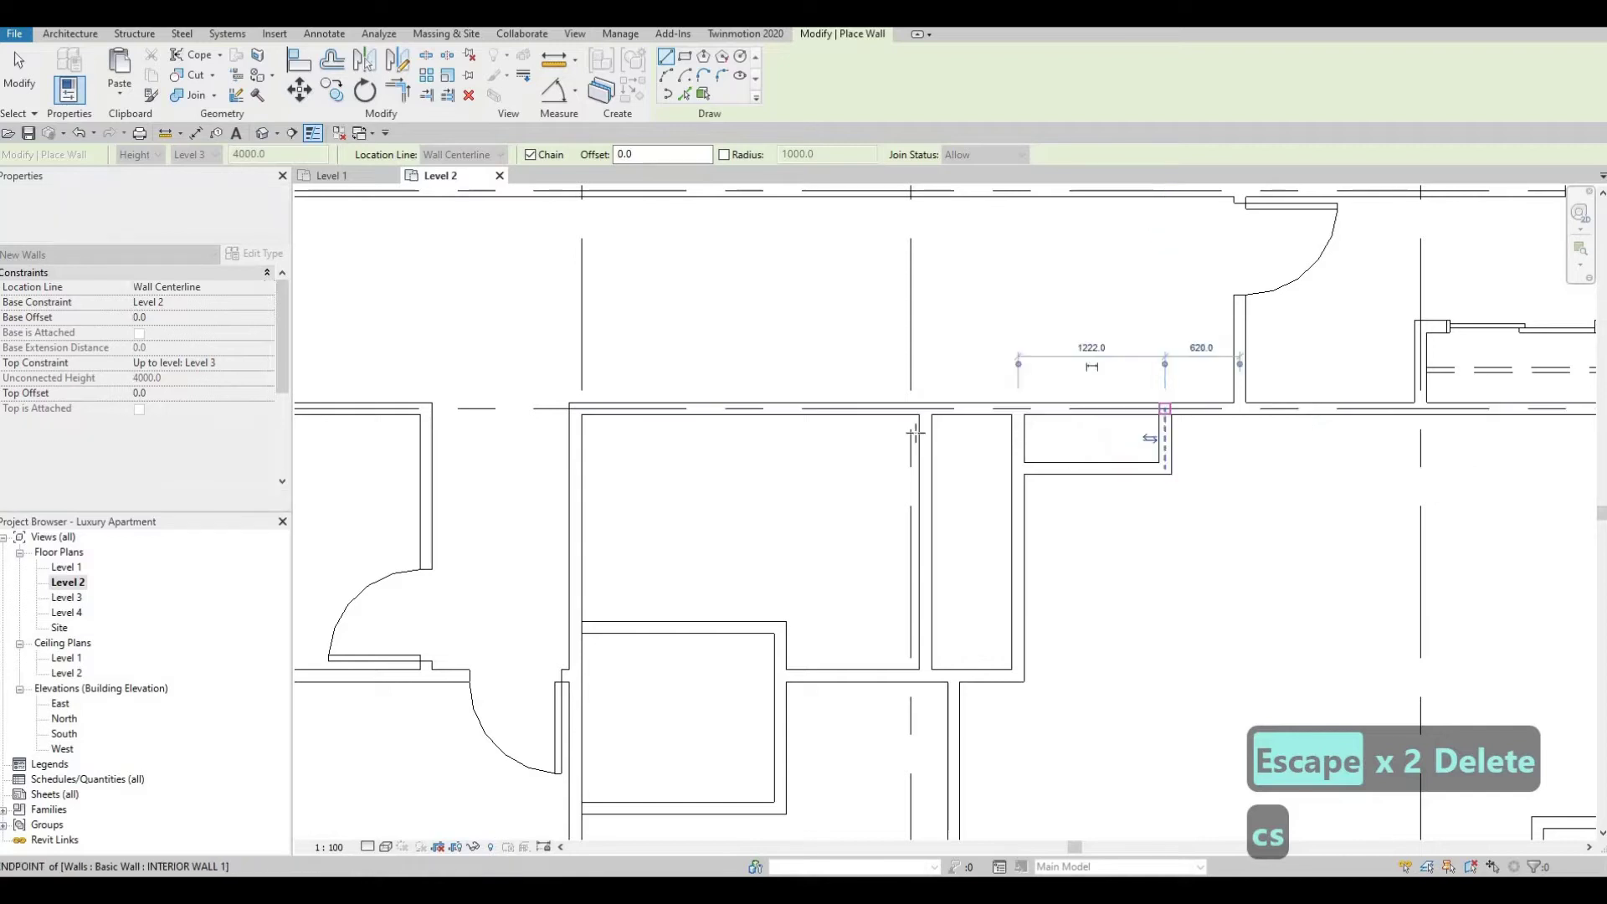
pyautogui.press('Escape')
pyautogui.moveTo(1036, 427); pyautogui.dragTo(1287, 393, button='middle')
pyautogui.press('Escape')
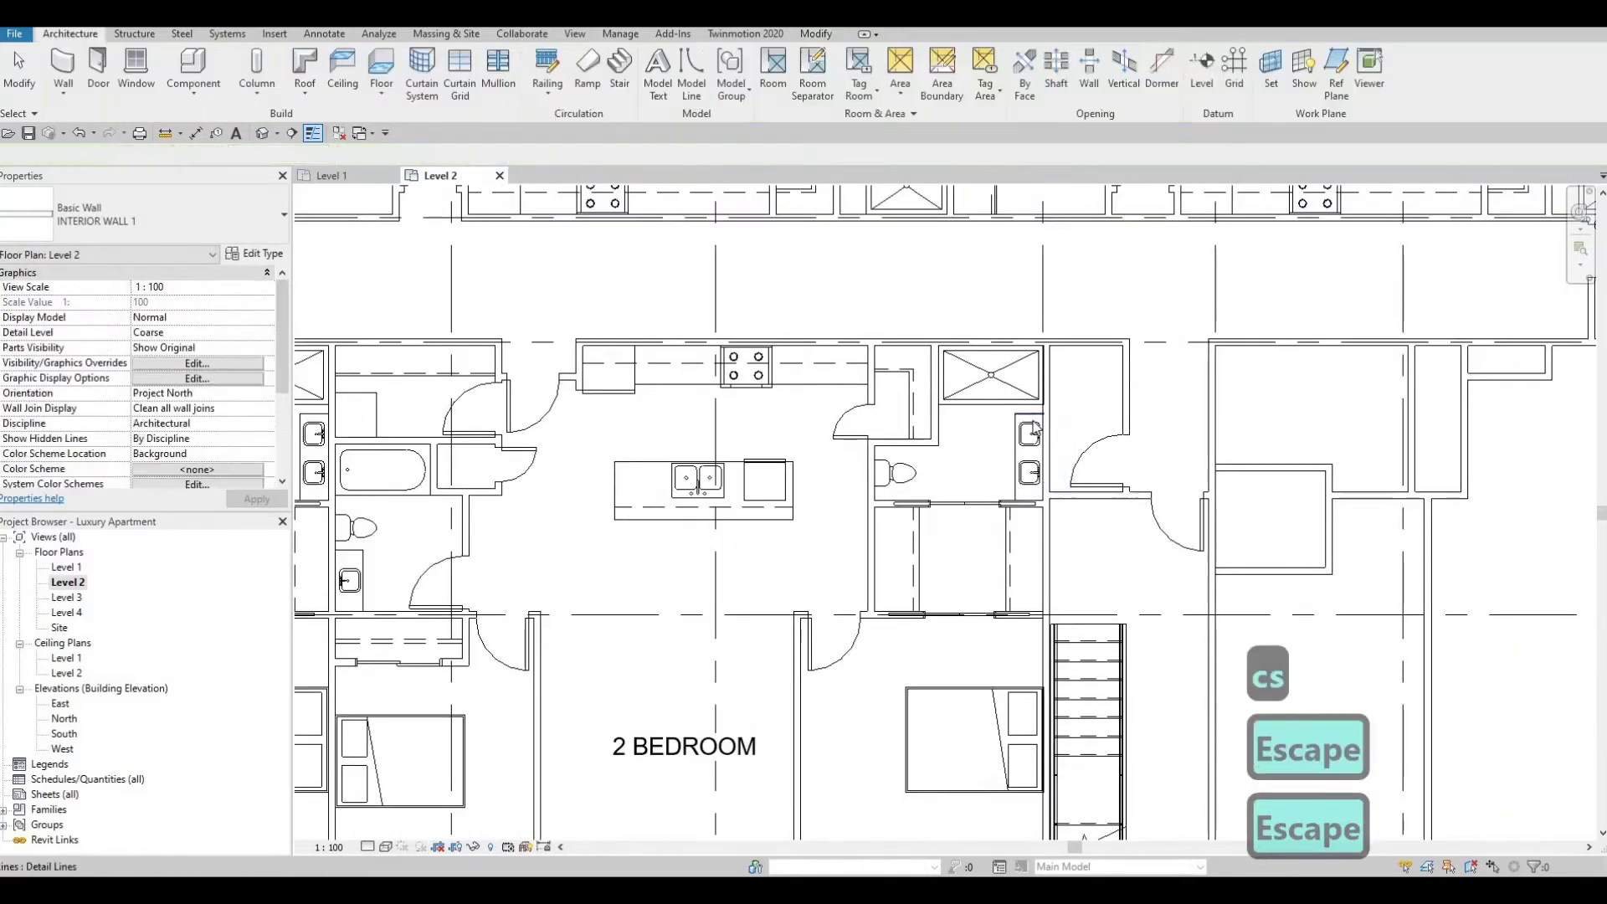
# Align the new recess's horizontal wall with the recessed entry wall face beside the 2 BEDROOM unit's refrigerator
pyautogui.press('a')
pyautogui.press('l')
pyautogui.scroll(2, 540, 383)
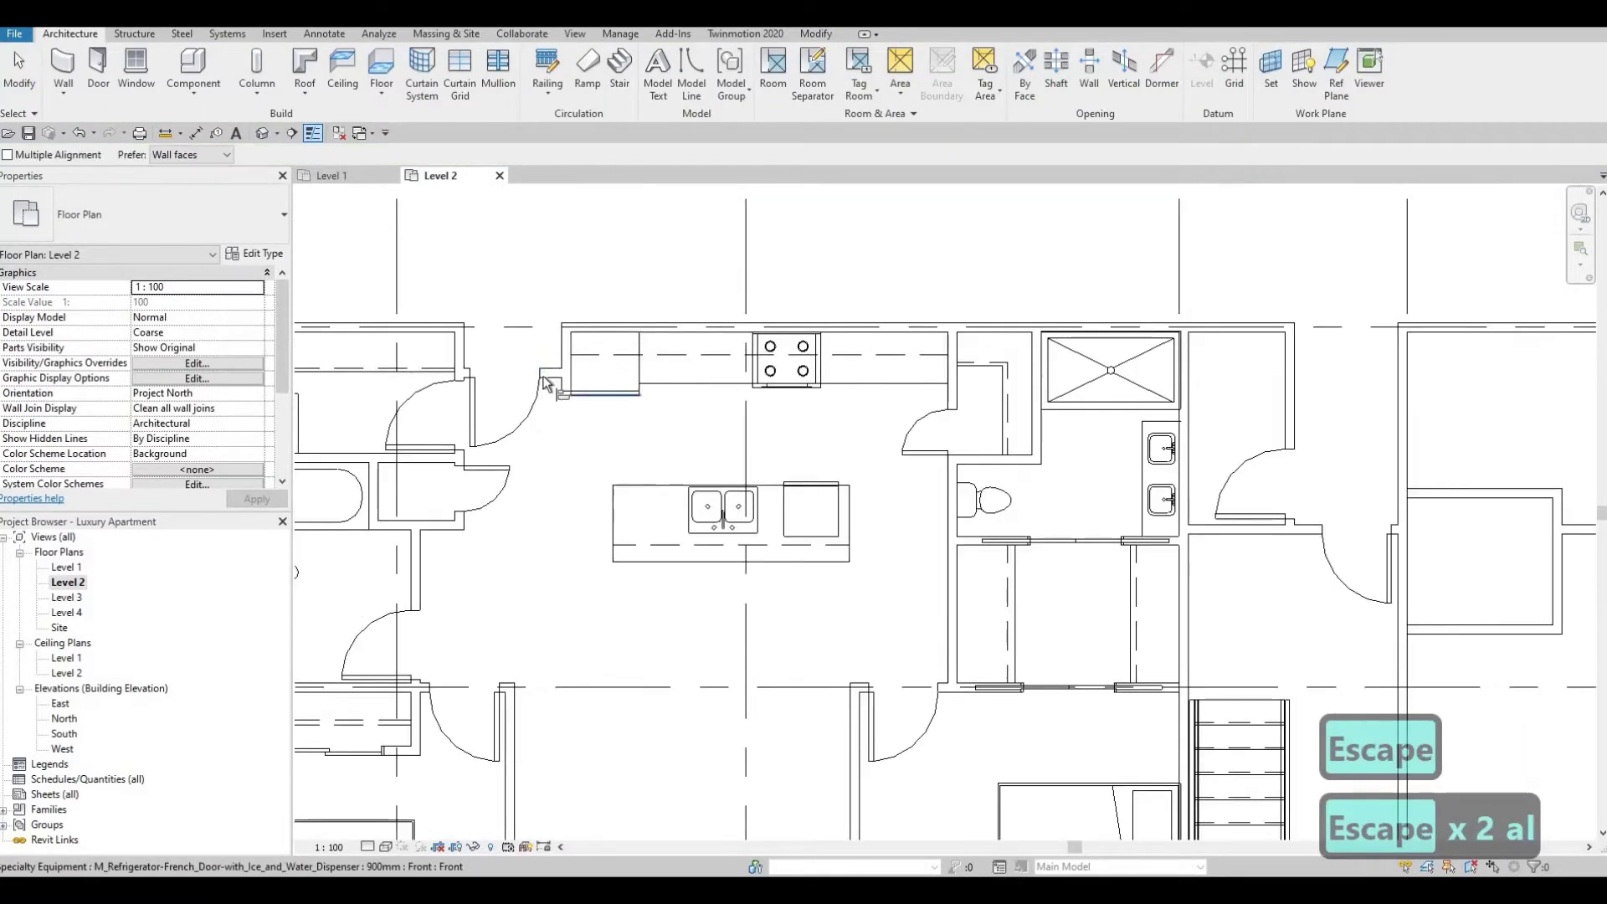
pyautogui.click(552, 378)
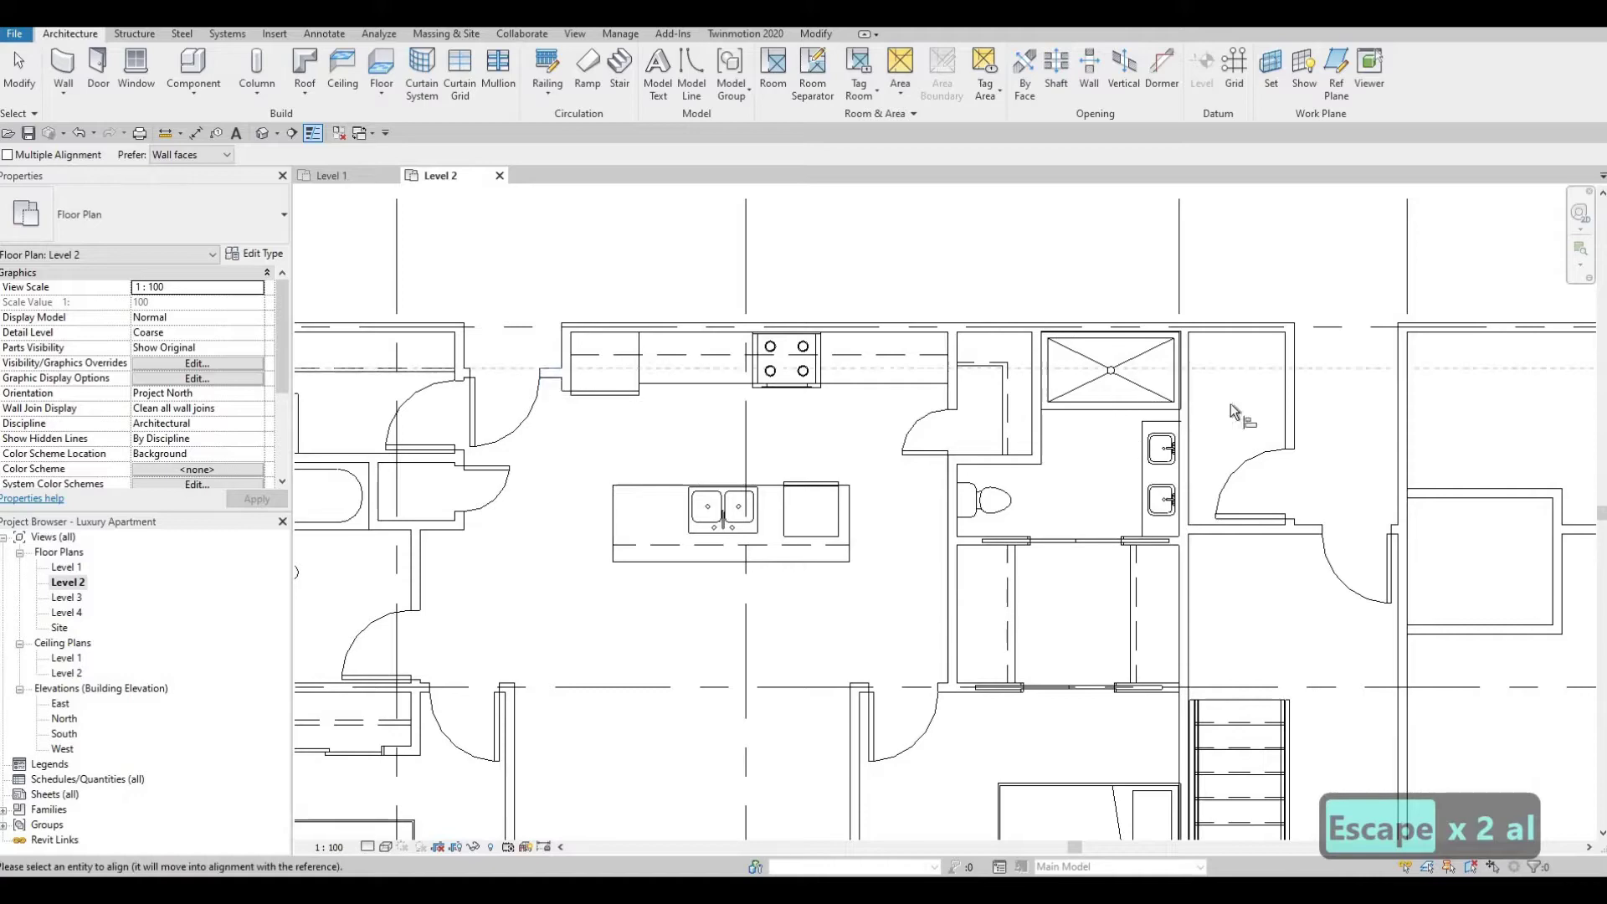
pyautogui.scroll(-2, 1244, 407)
pyautogui.scroll(2, 1232, 405)
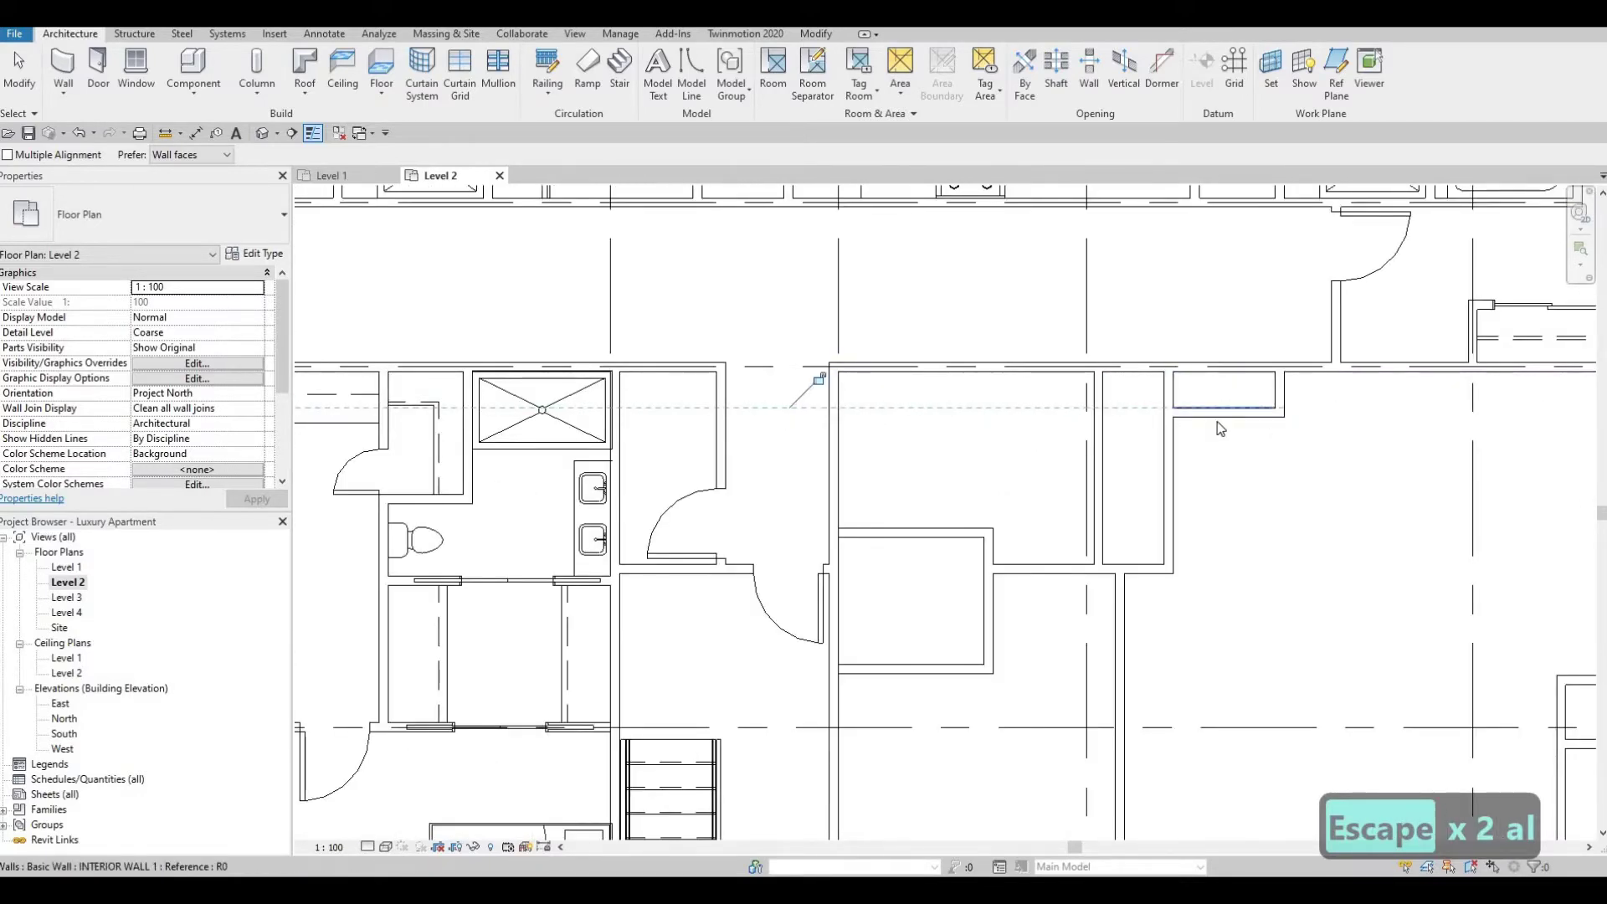
pyautogui.press('Escape')
pyautogui.press('Escape')
pyautogui.press('Escape')
# Split the corridor wall along the stretch that closes off the new entry recess
pyautogui.moveTo(1287, 374); pyautogui.dragTo(1210, 429, button='middle')
pyautogui.scroll(2, 1210, 429)
pyautogui.press('s')
pyautogui.press('l')
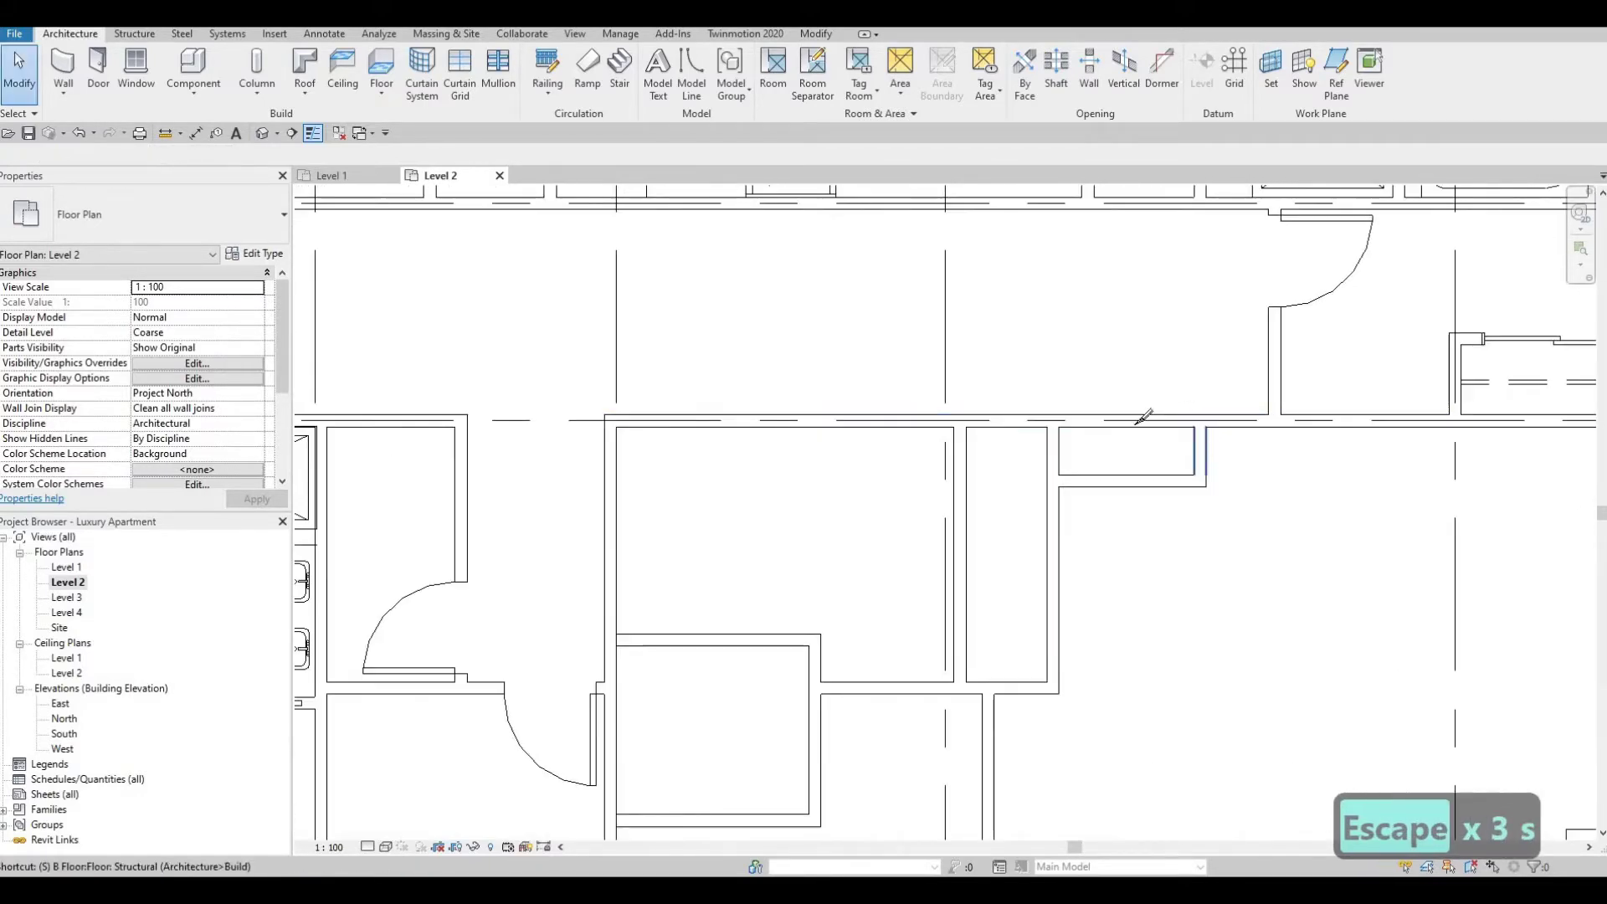
pyautogui.press('Escape')
pyautogui.press('Escape')
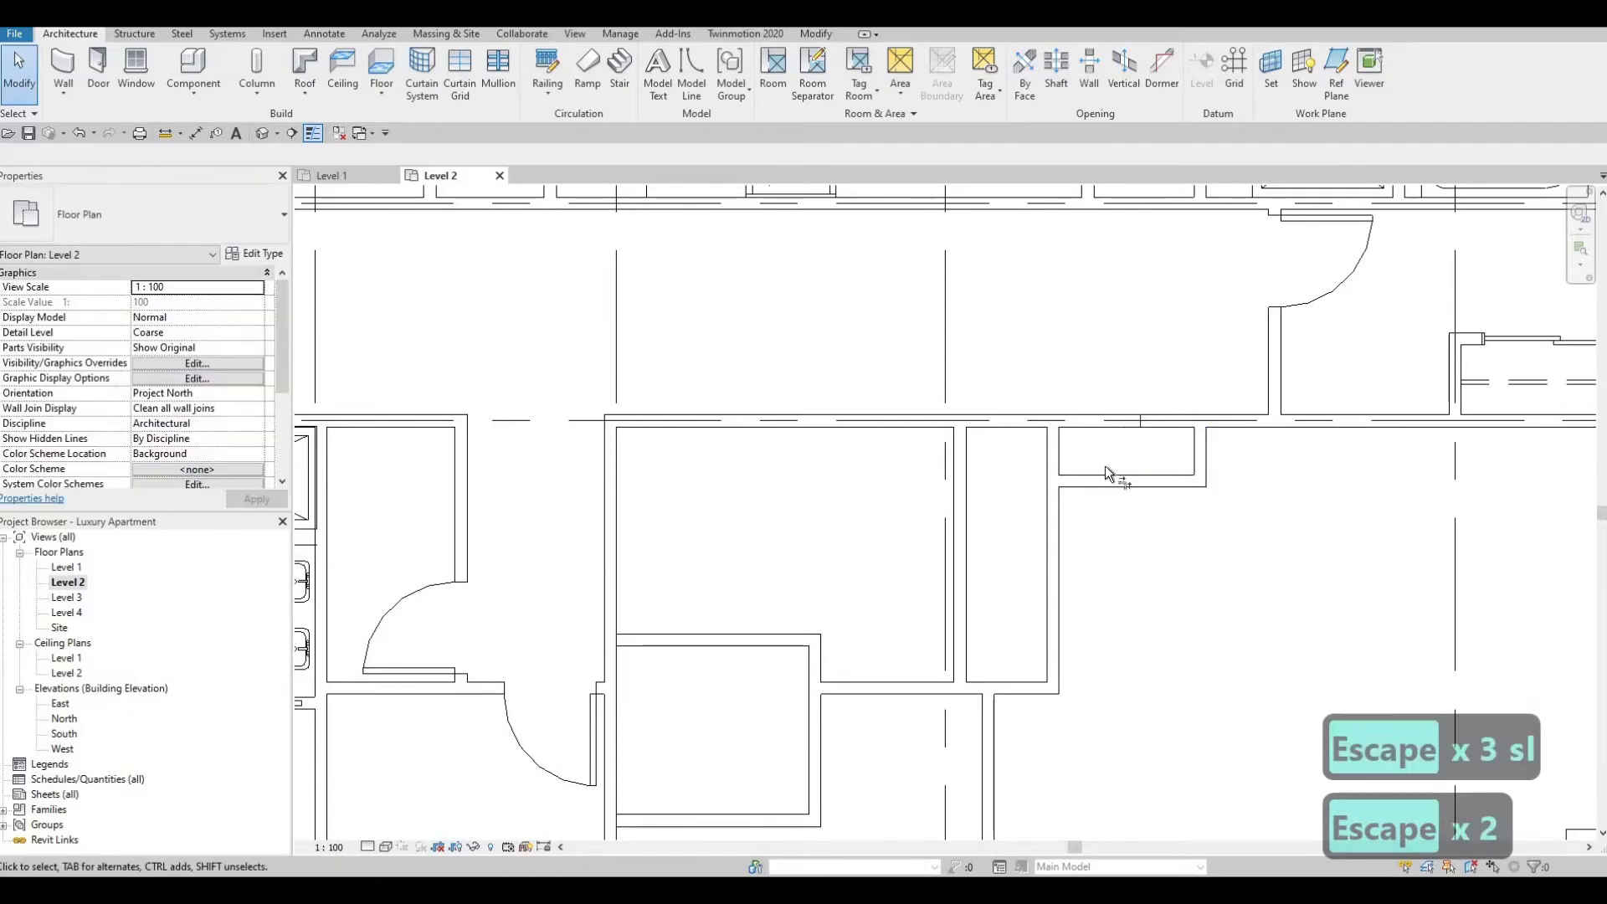
# Trim the two halves of the split corridor wall to the recess's side walls so the recess opens to the corridor
pyautogui.press('t')
pyautogui.press('r')
pyautogui.click(1054, 452)
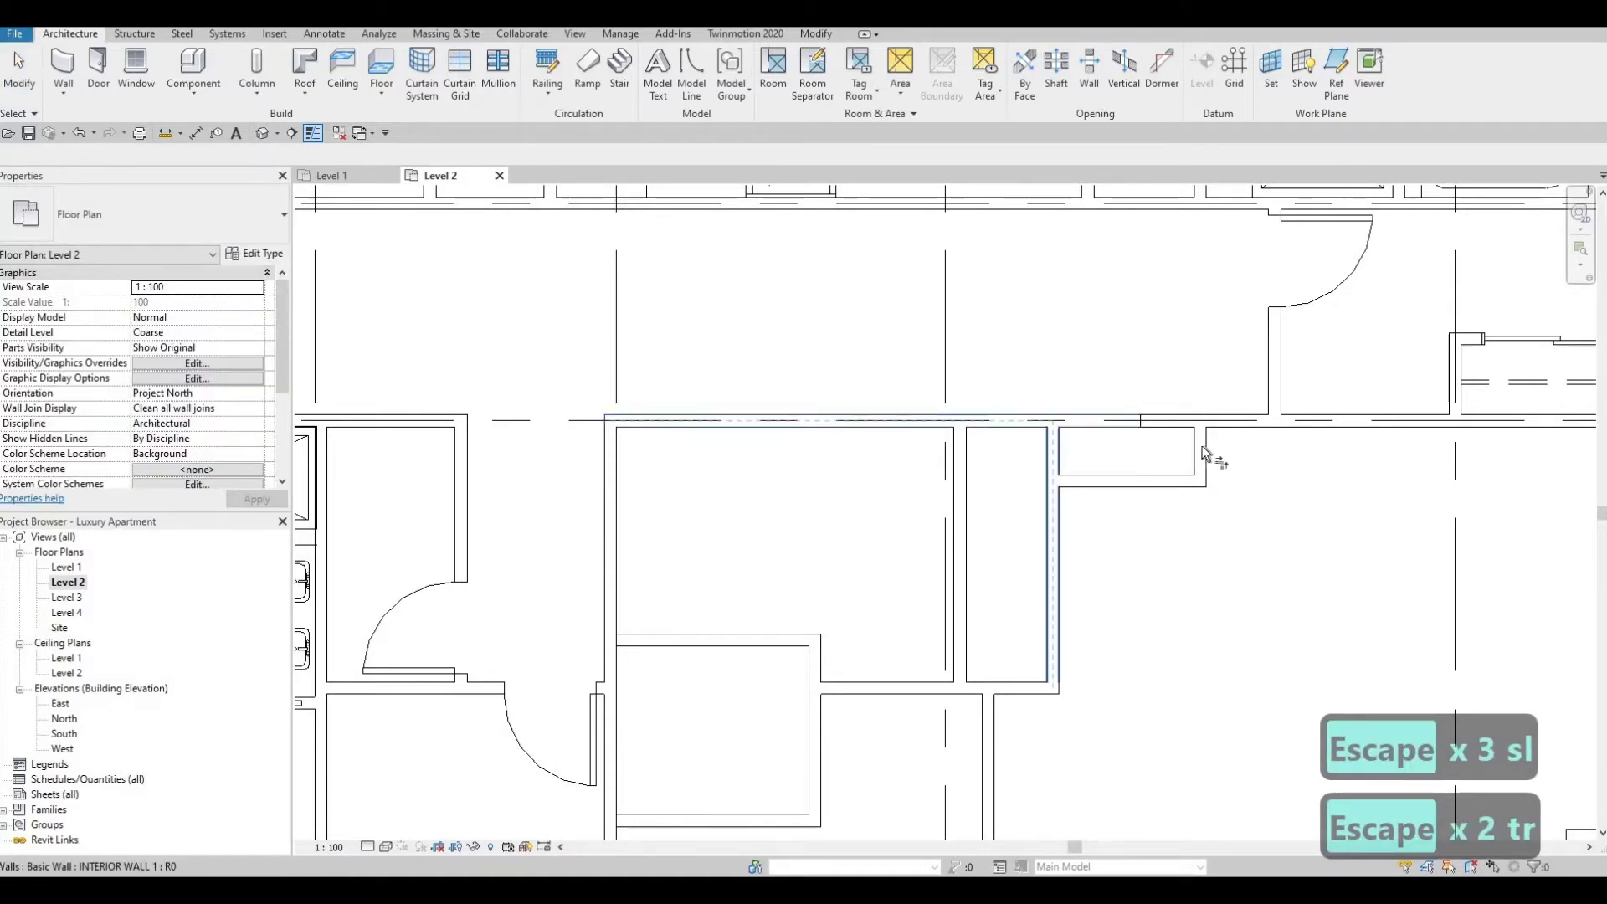
pyautogui.click(1232, 429)
pyautogui.press('Escape')
pyautogui.moveTo(1236, 509); pyautogui.dragTo(1179, 521, button='middle')
pyautogui.press('Escape')
pyautogui.press('Escape')
# Set the distance from the closet's right wall to the recess's right side wall to 1350
pyautogui.click(1130, 365)
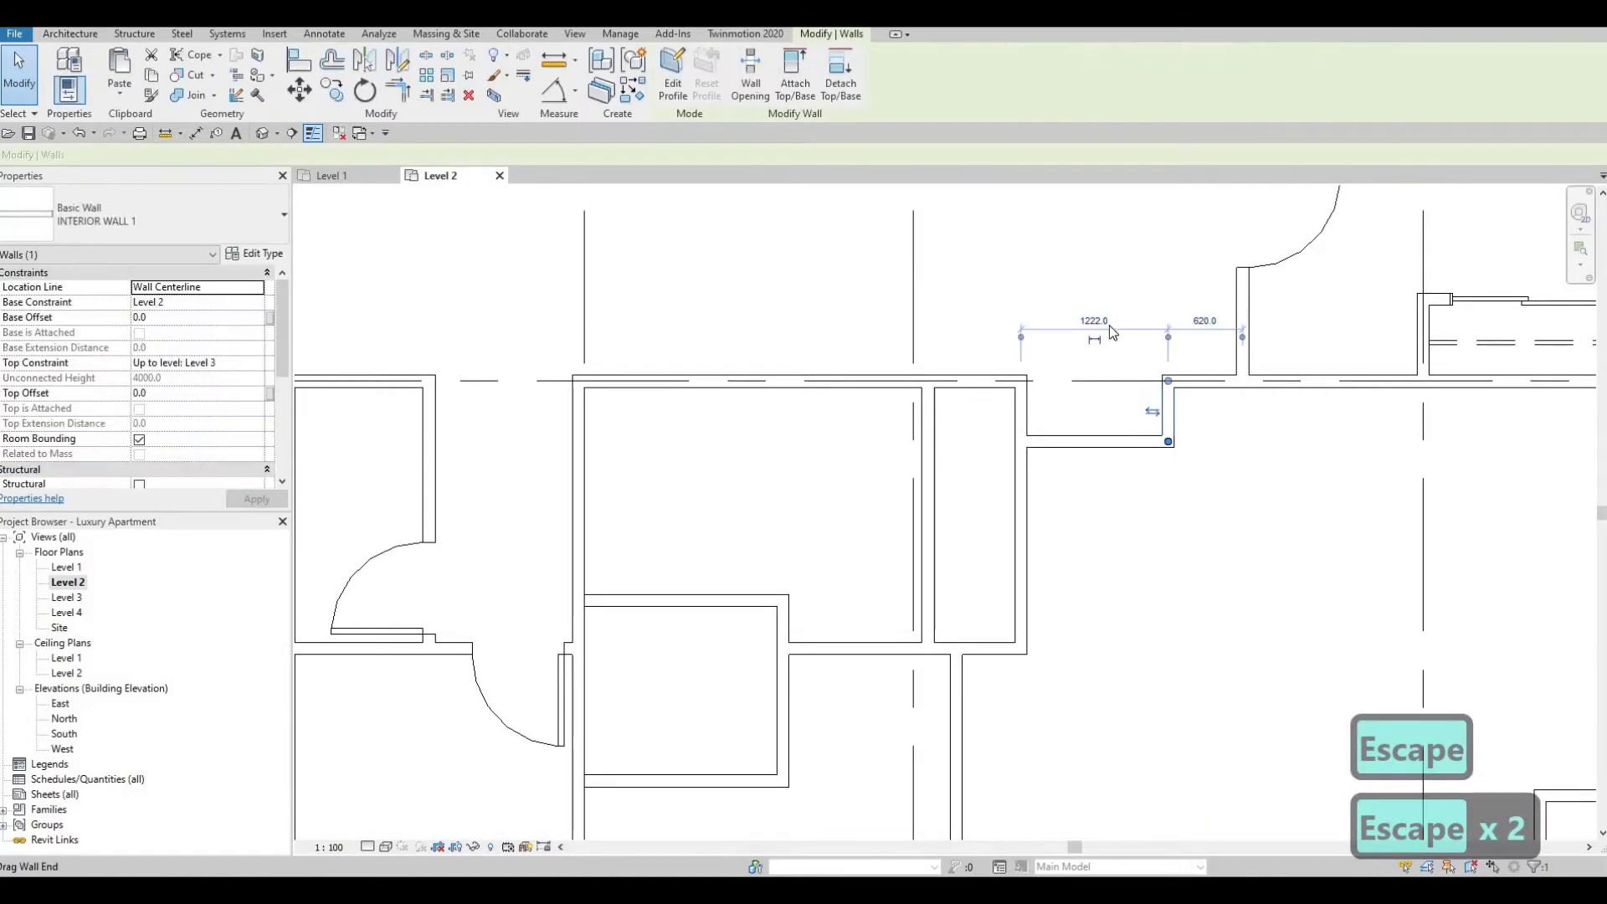
pyautogui.click(1096, 316)
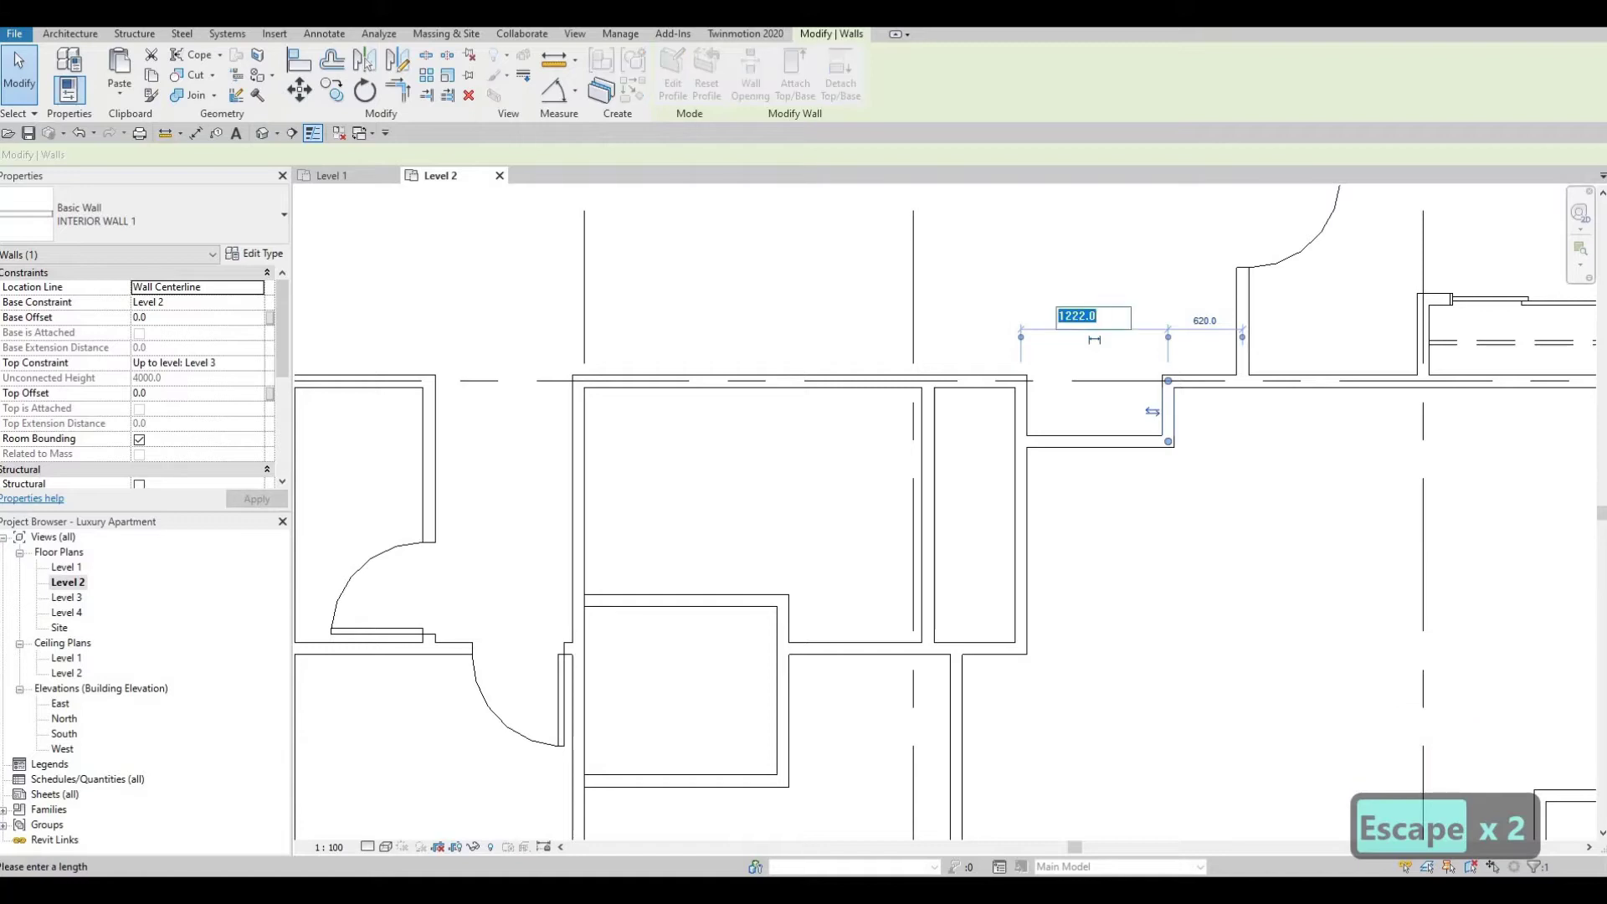
pyautogui.write('1350')
pyautogui.press('Return')
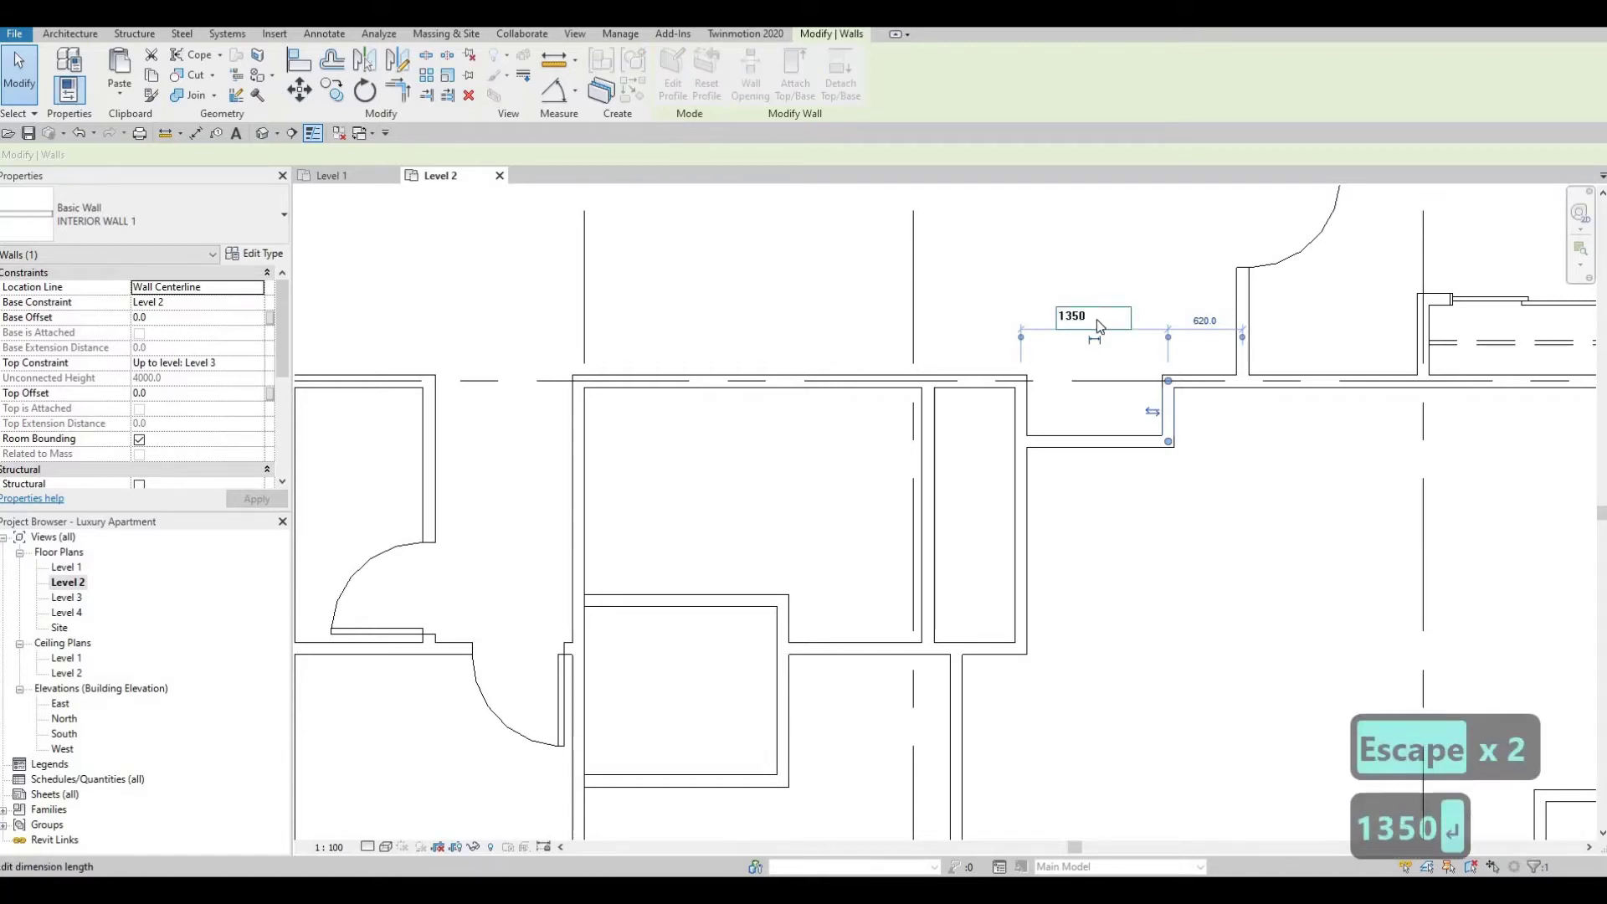
pyautogui.press('Escape')
pyautogui.press('Escape')
# Extend the recess's right side wall down past the horizontal recess wall to a length of about 900
pyautogui.scroll(-2, 1208, 473)
pyautogui.moveTo(1208, 473); pyautogui.dragTo(858, 443, button='middle')
pyautogui.scroll(-1, 857, 441)
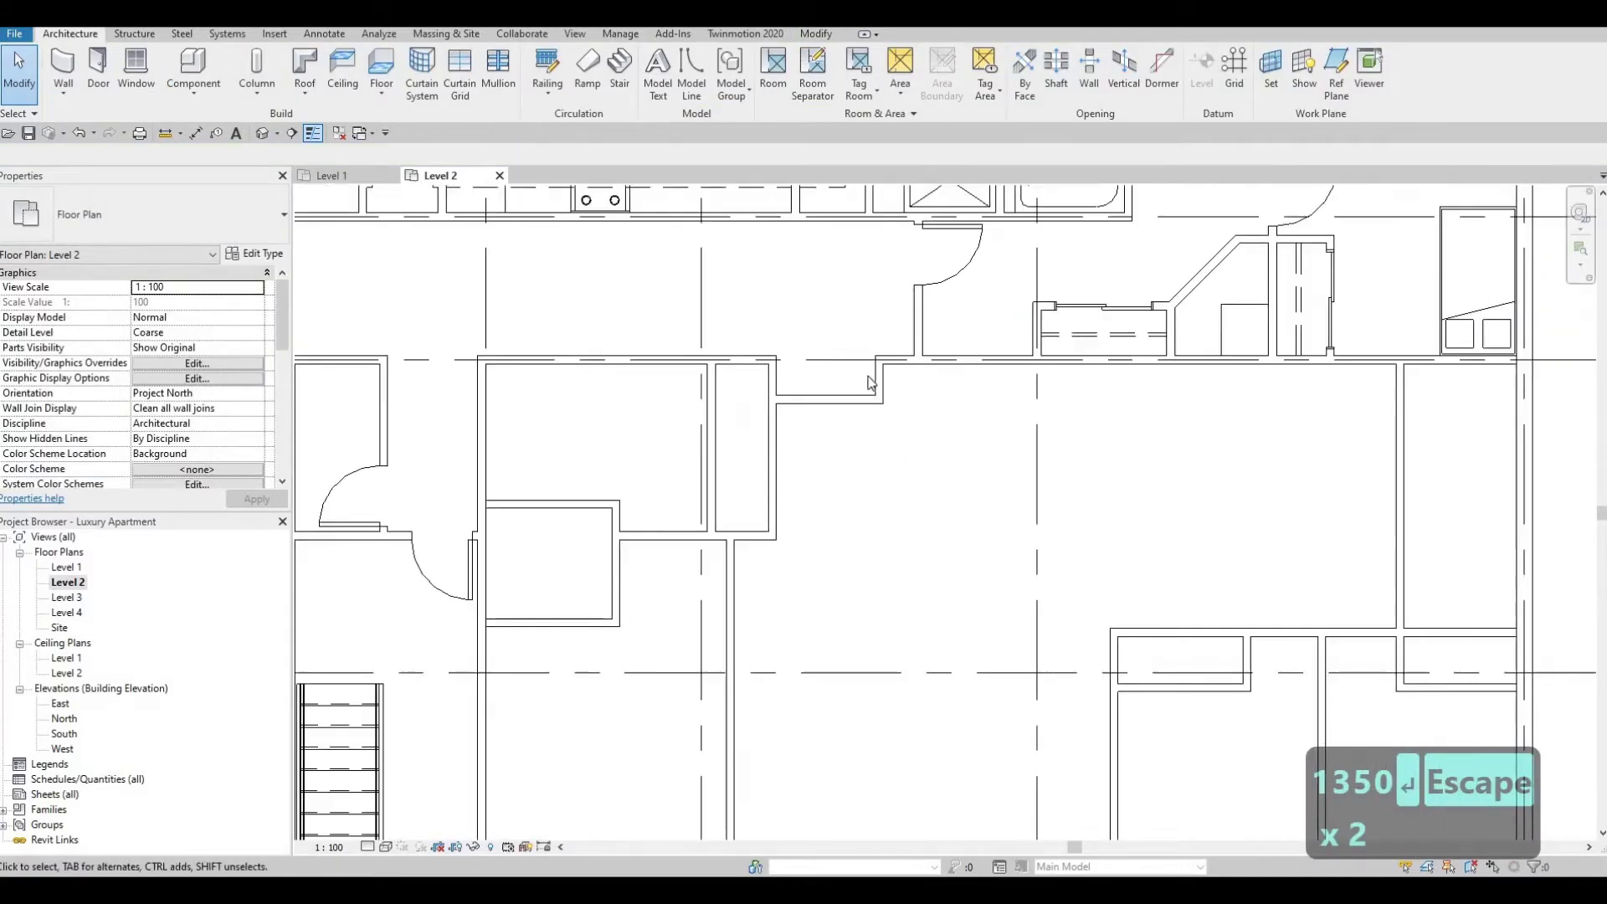
pyautogui.press('Escape')
pyautogui.scroll(1, 869, 383)
pyautogui.click(871, 381)
pyautogui.scroll(1, 871, 389)
pyautogui.scroll(2, 870, 391)
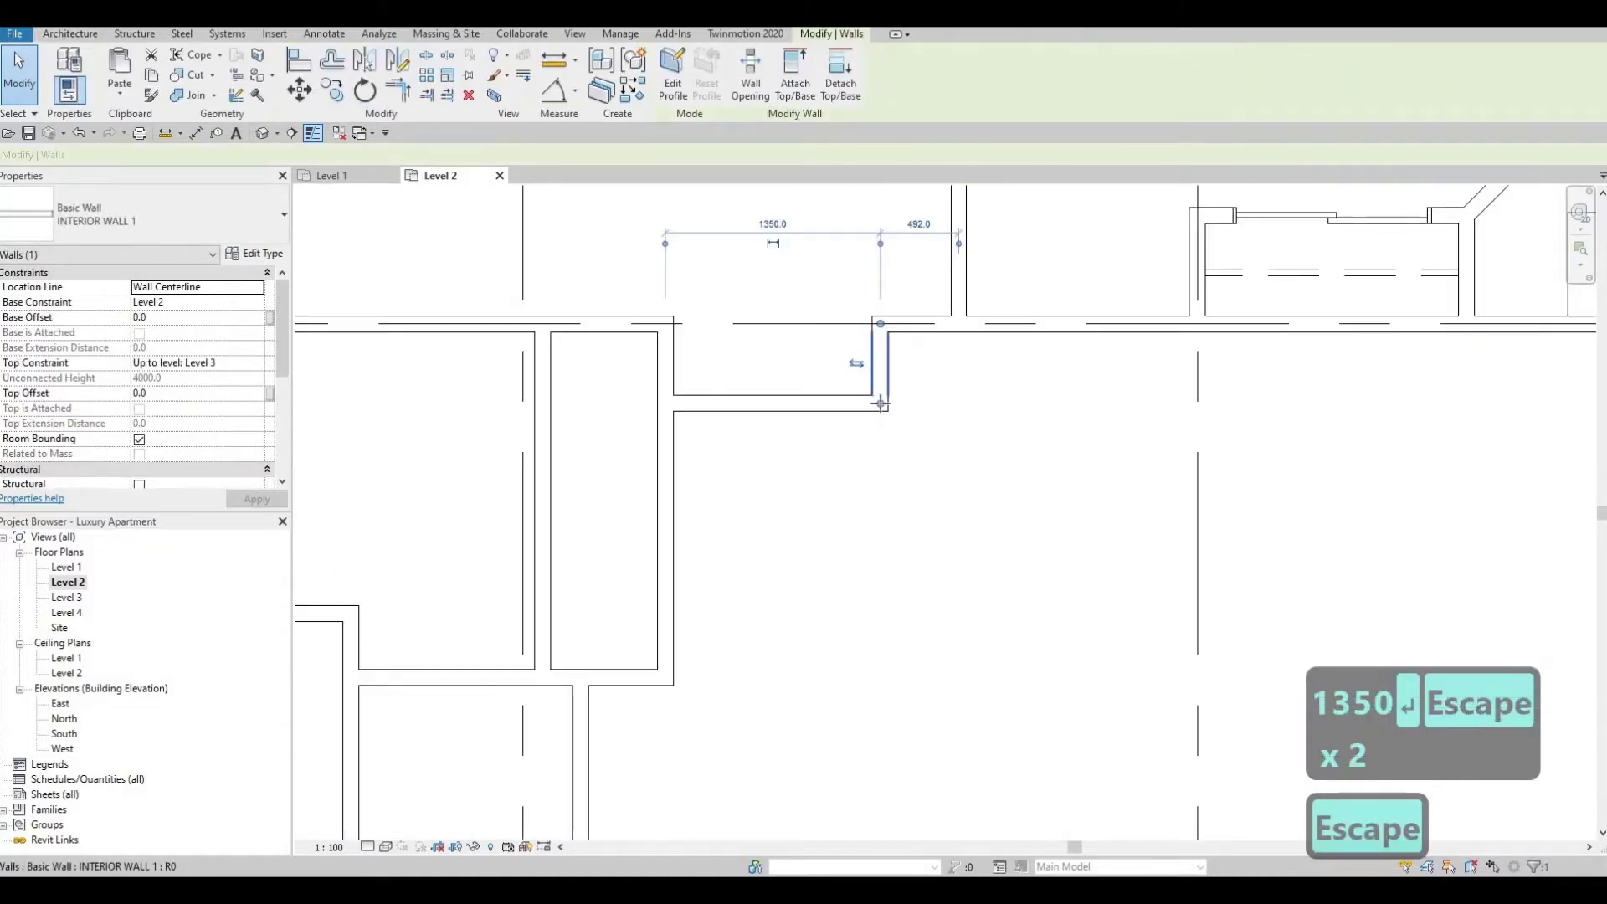
pyautogui.moveTo(880, 403)
pyautogui.mouseDown()
pyautogui.moveTo(889, 453)
pyautogui.moveTo(867, 456)
pyautogui.moveTo(891, 462)
pyautogui.moveTo(880, 418)
pyautogui.mouseUp()
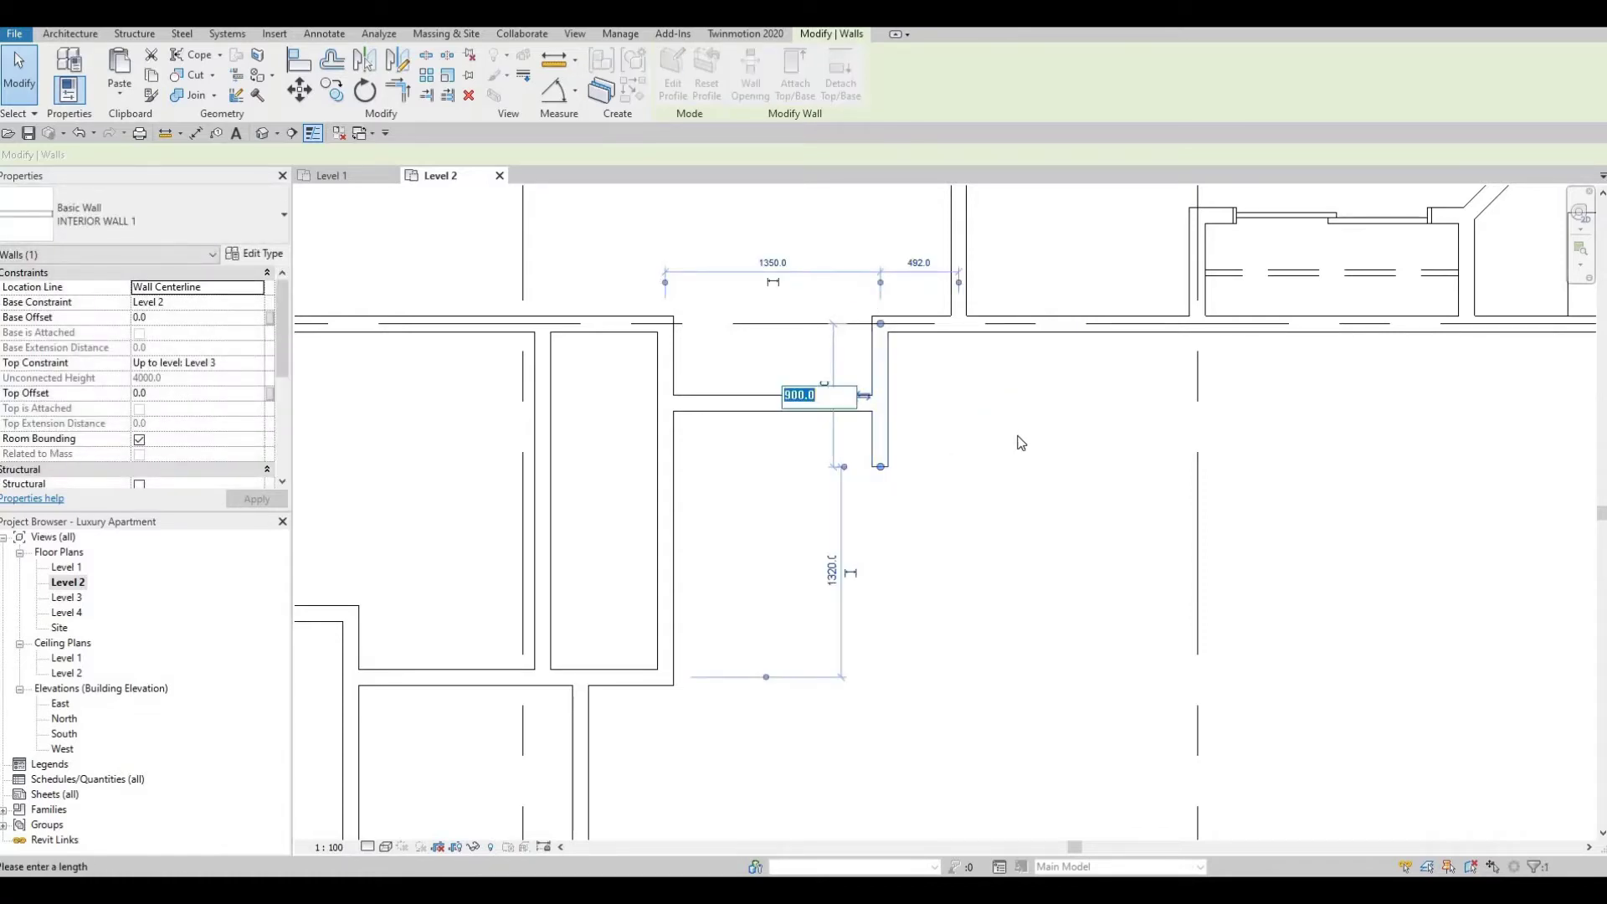
pyautogui.press('Escape')
pyautogui.press('Escape')
# Copy the refrigerator, range and counter lines from the 2 BEDROOM unit's kitchen to the inside corner beside the new unit's entry recess
pyautogui.scroll(-2, 1097, 405)
pyautogui.scroll(-4, 1031, 455)
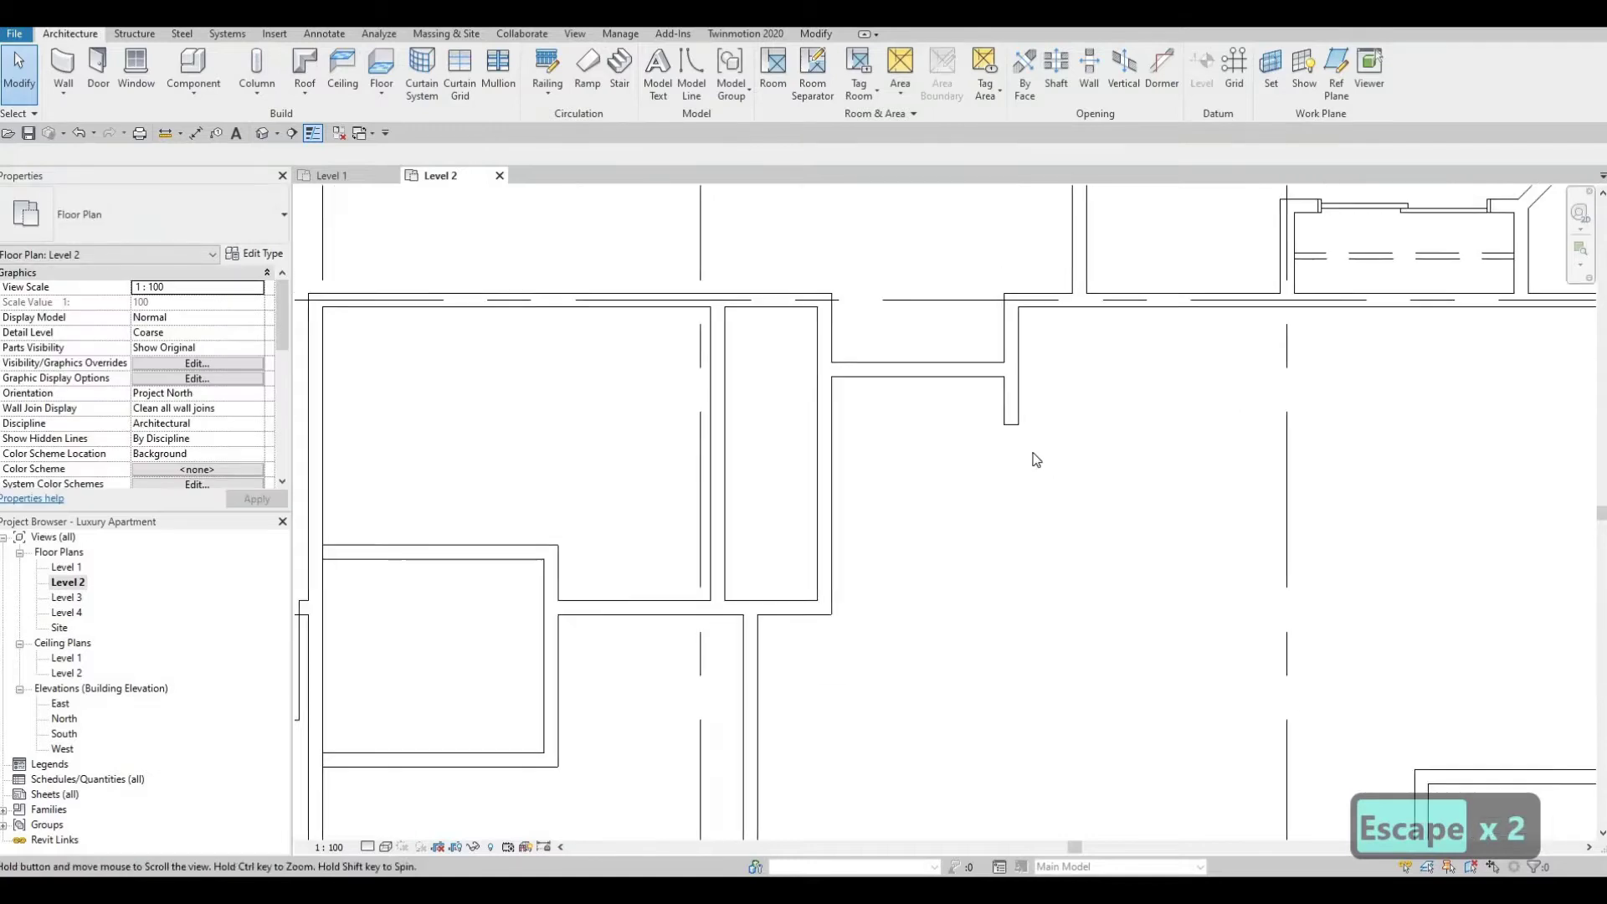
pyautogui.scroll(-1, 1126, 496)
pyautogui.moveTo(1072, 455); pyautogui.dragTo(1251, 435, button='middle')
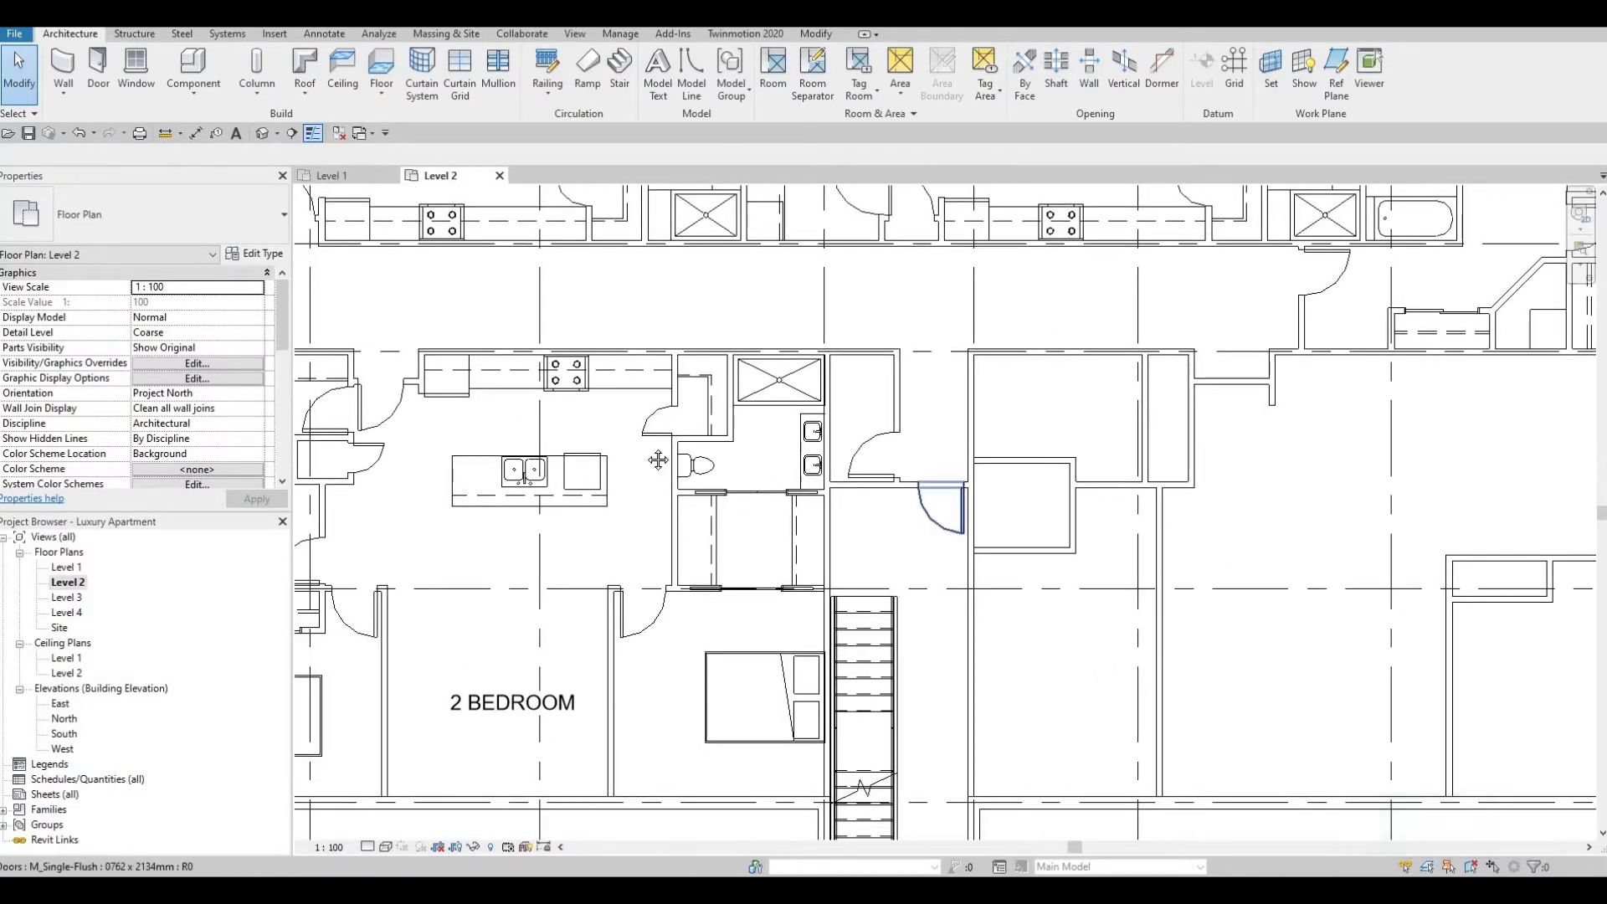
pyautogui.scroll(2, 565, 408)
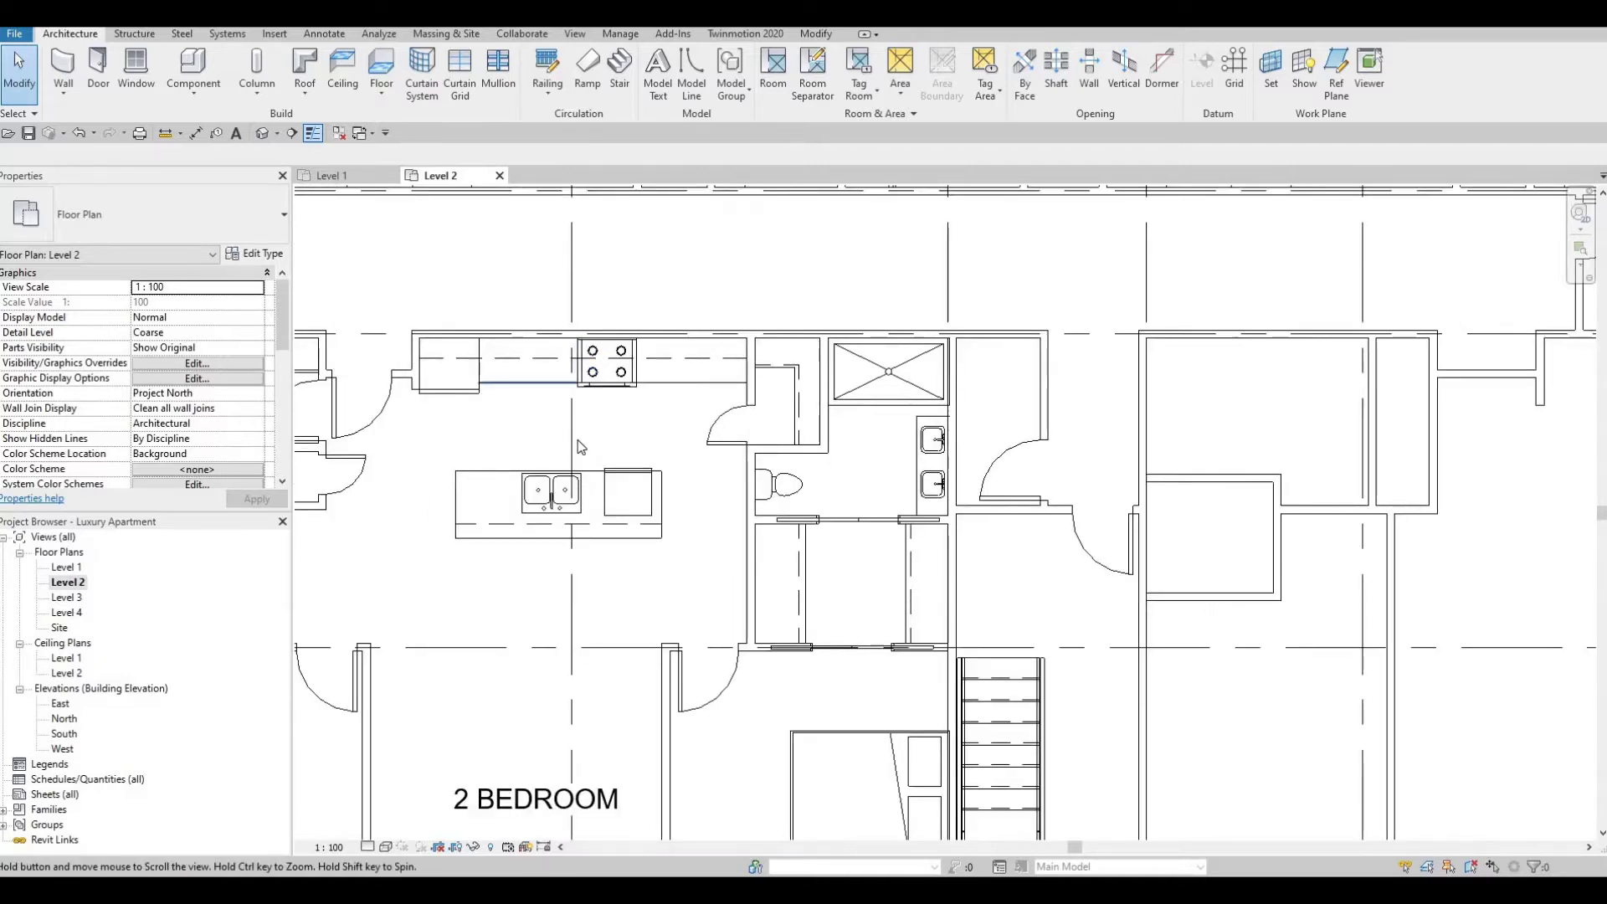
pyautogui.moveTo(581, 447); pyautogui.dragTo(628, 456, button='middle')
pyautogui.scroll(1, 507, 353)
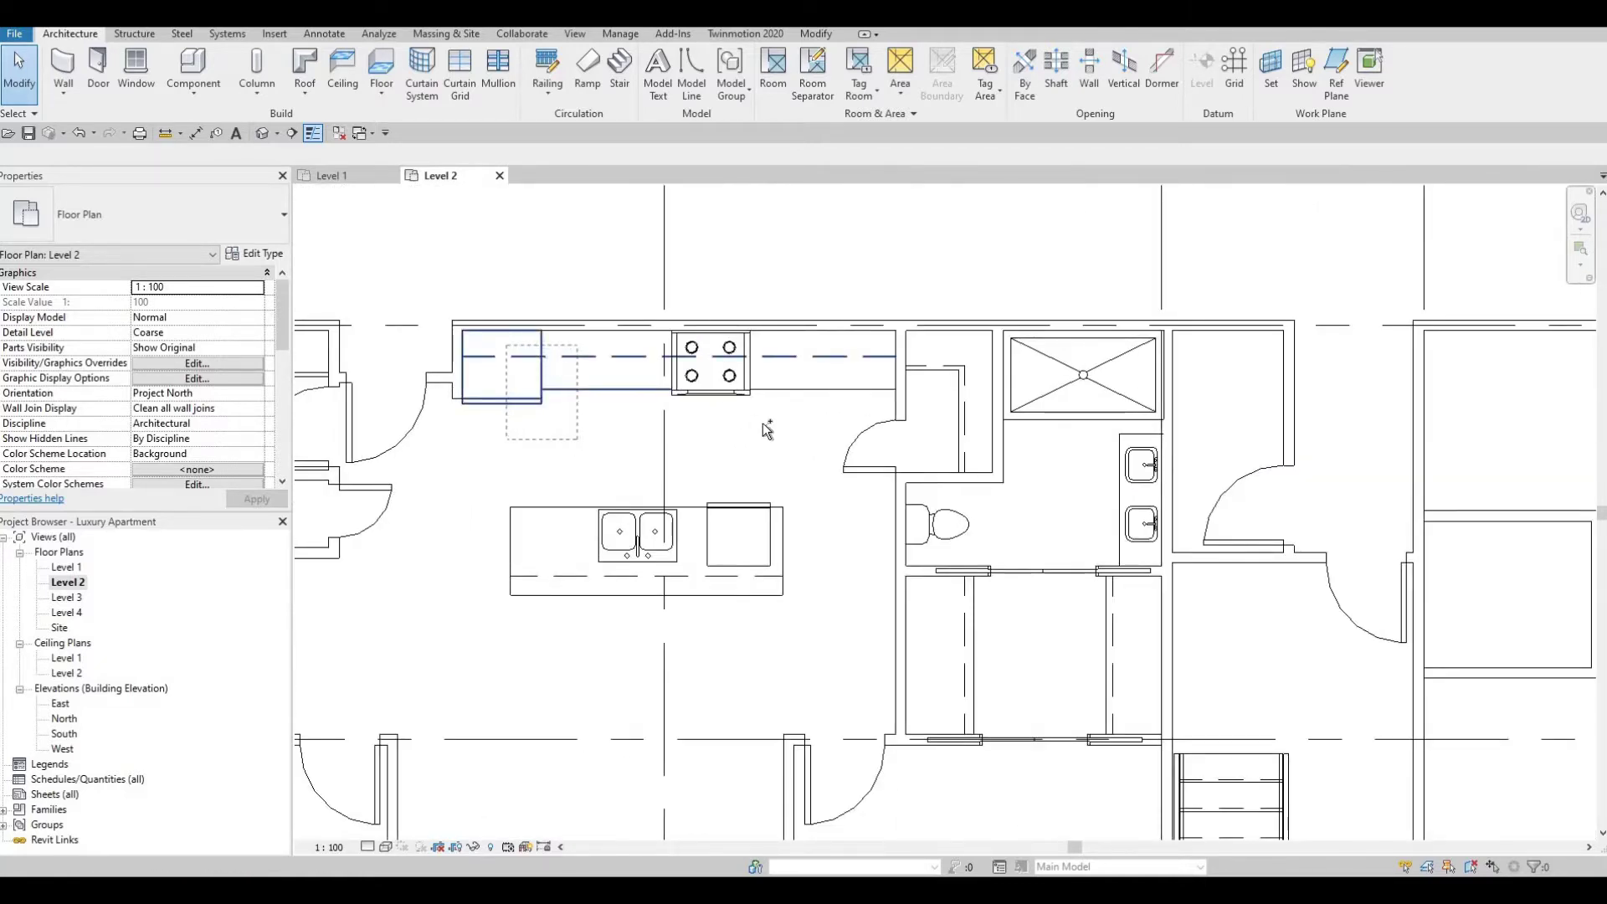
pyautogui.keyDown('ctrl'); pyautogui.click(711, 360); pyautogui.keyUp('ctrl')
pyautogui.keyDown('ctrl'); pyautogui.click(623, 395); pyautogui.keyUp('ctrl')
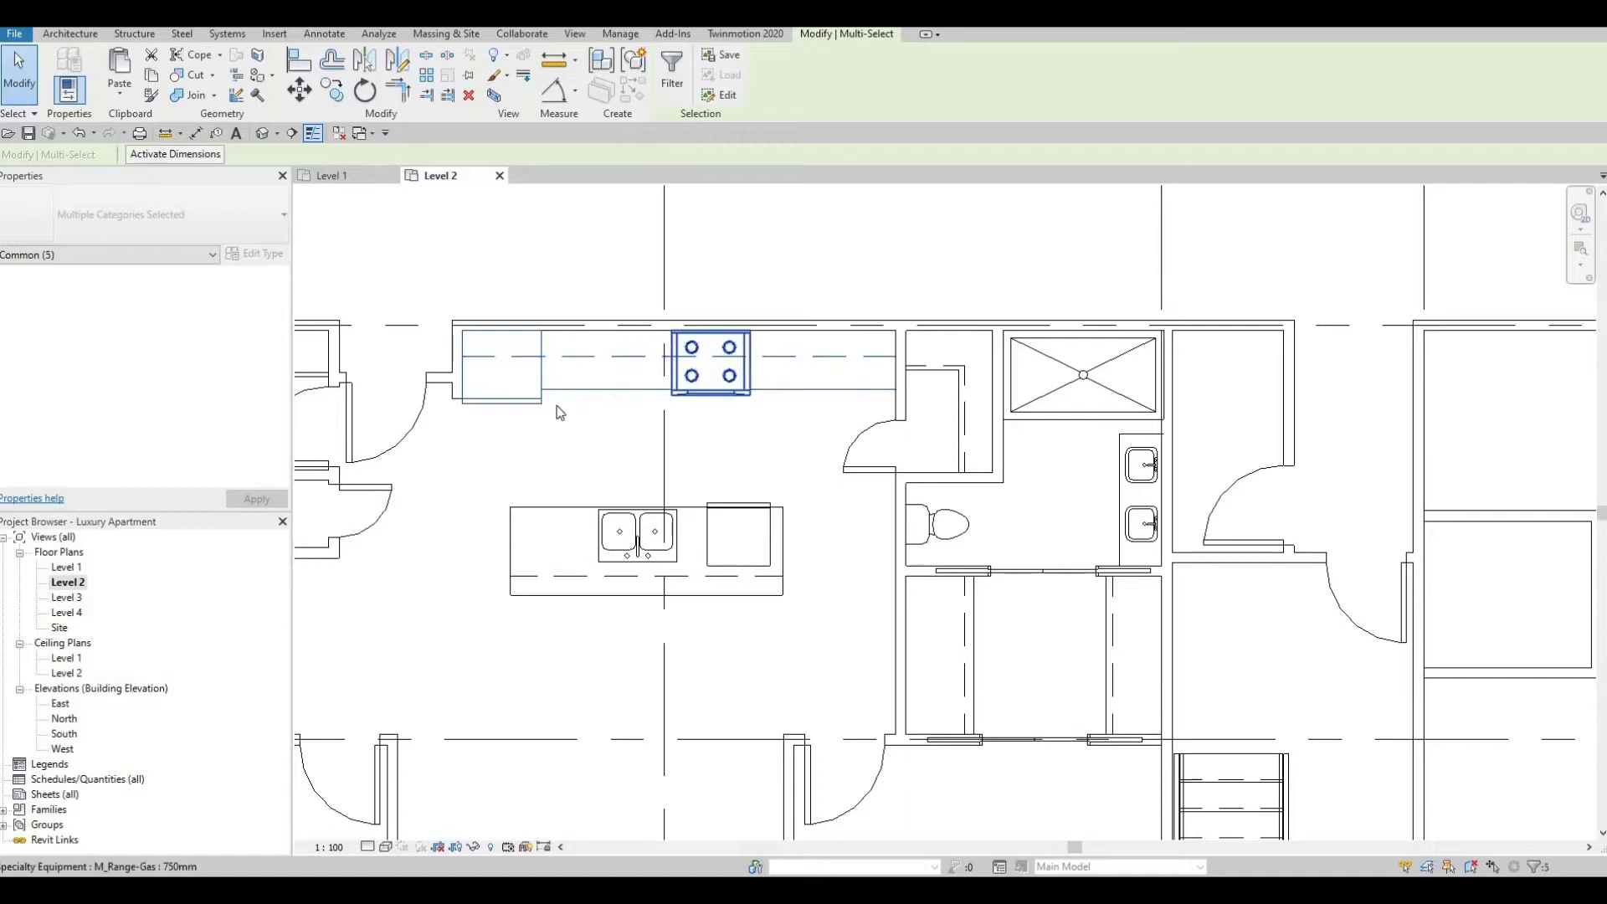
pyautogui.moveTo(601, 403); pyautogui.dragTo(602, 406, button='middle')
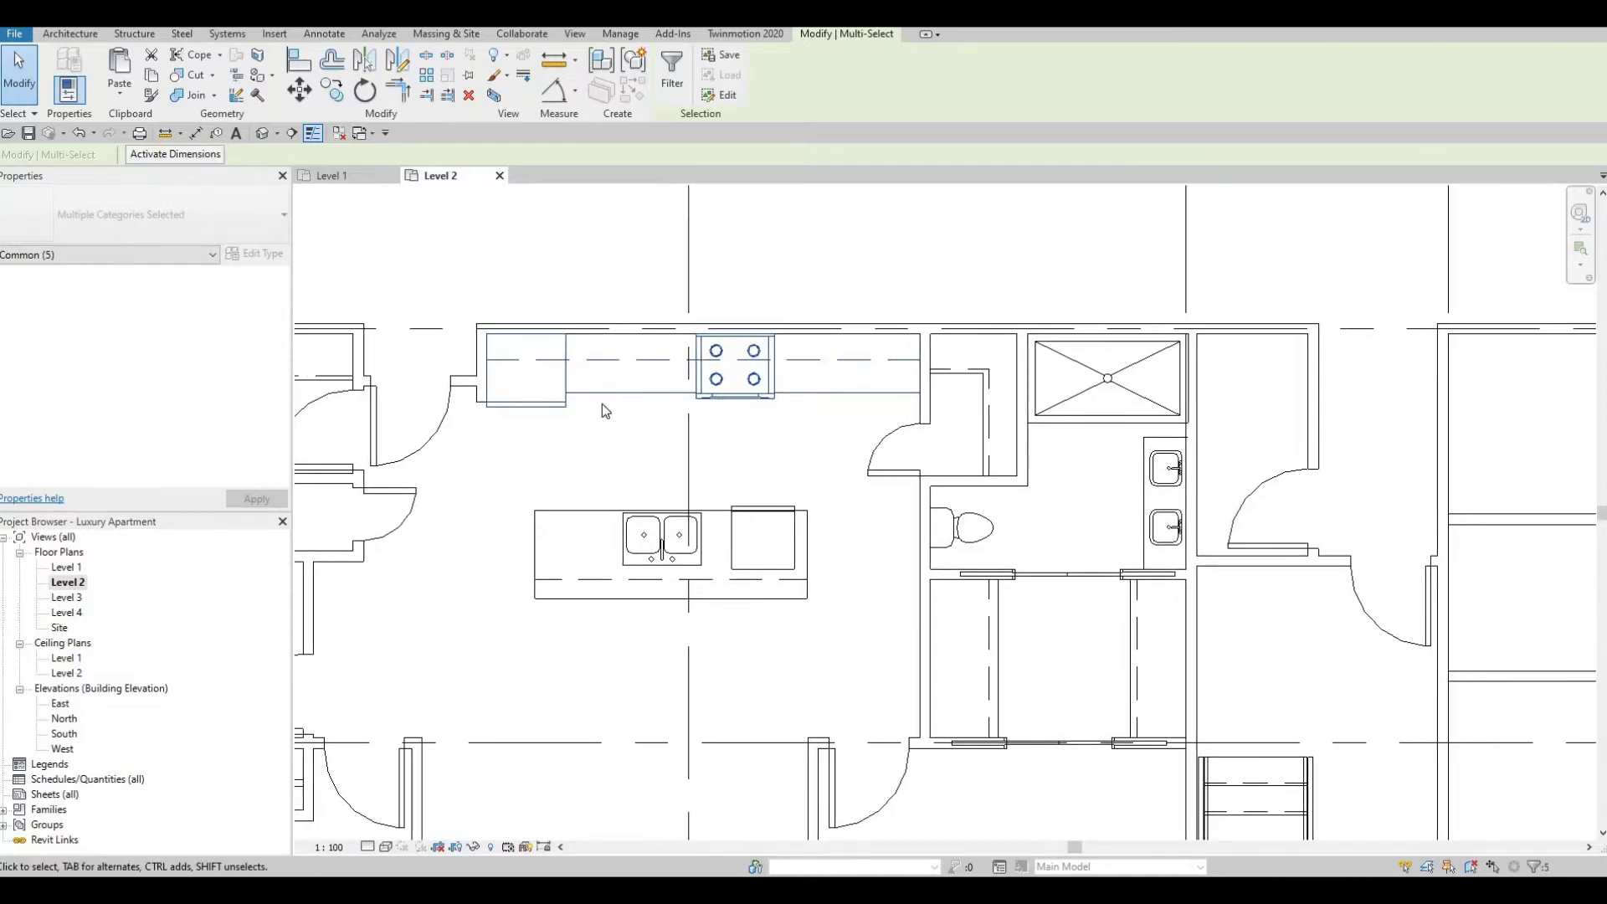
pyautogui.press('c')
pyautogui.press('o')
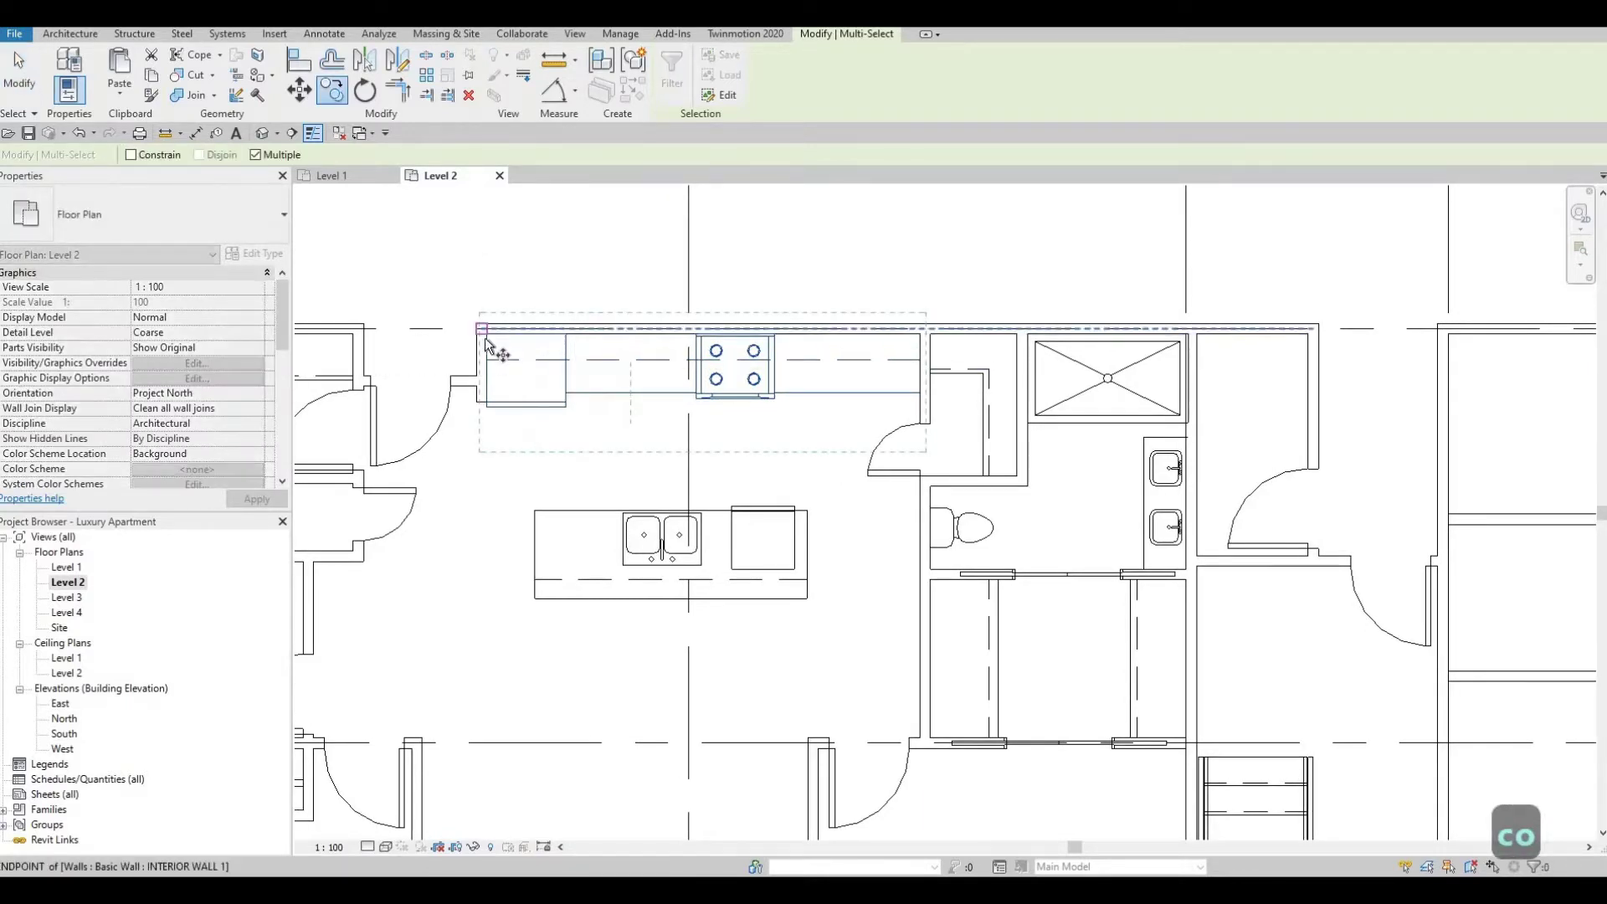
pyautogui.scroll(2, 486, 338)
pyautogui.click(486, 339)
pyautogui.scroll(-3, 717, 424)
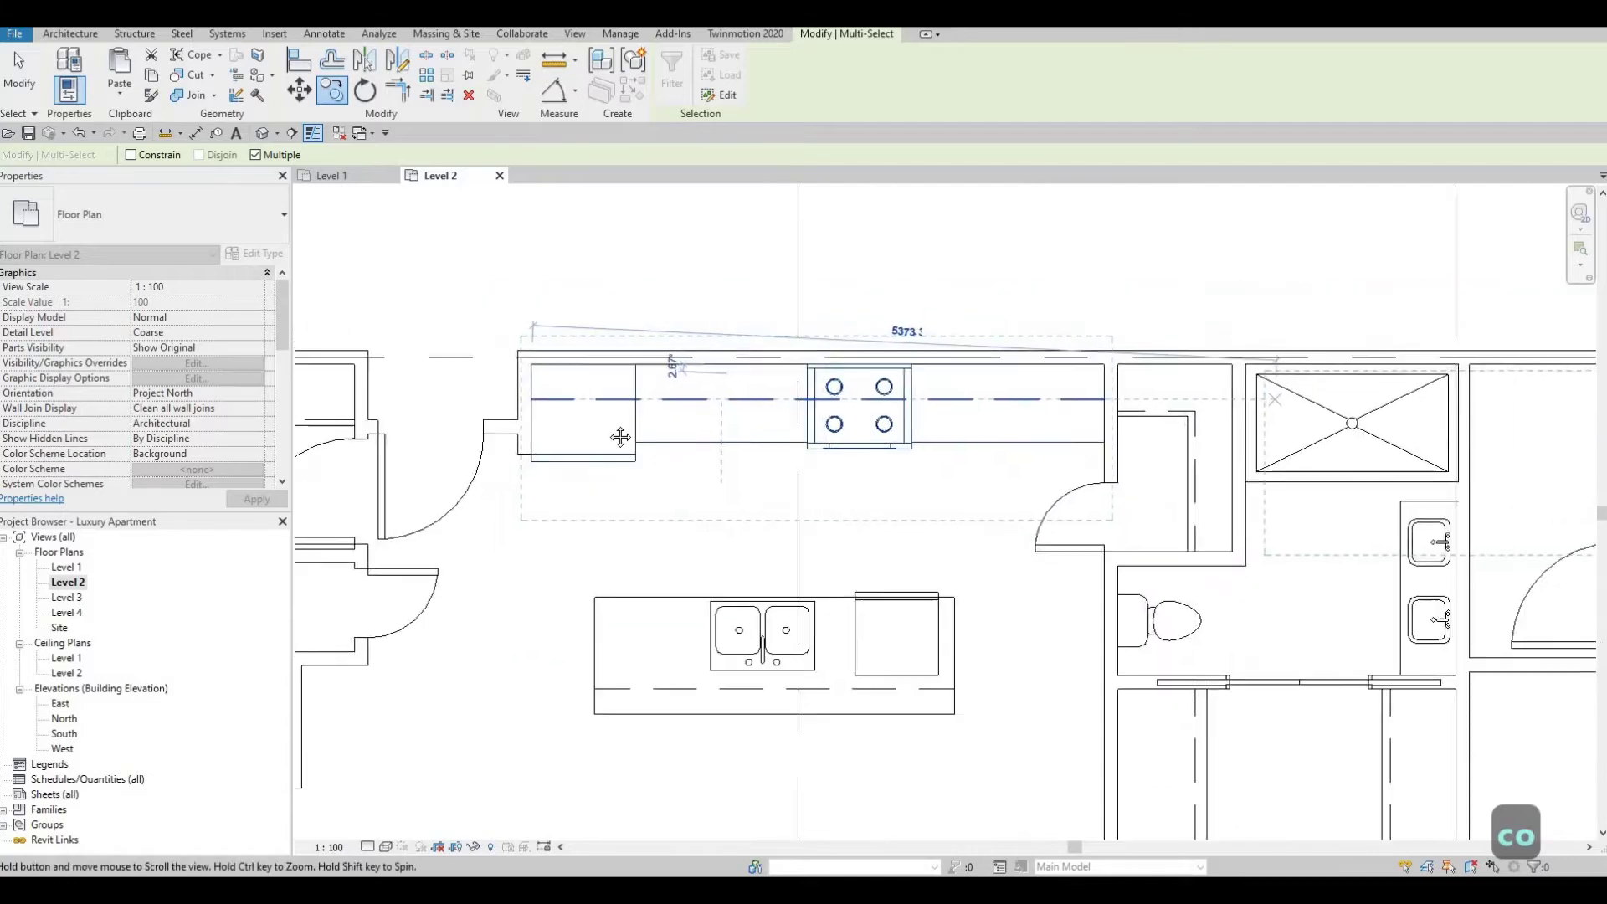
pyautogui.scroll(3, 810, 398)
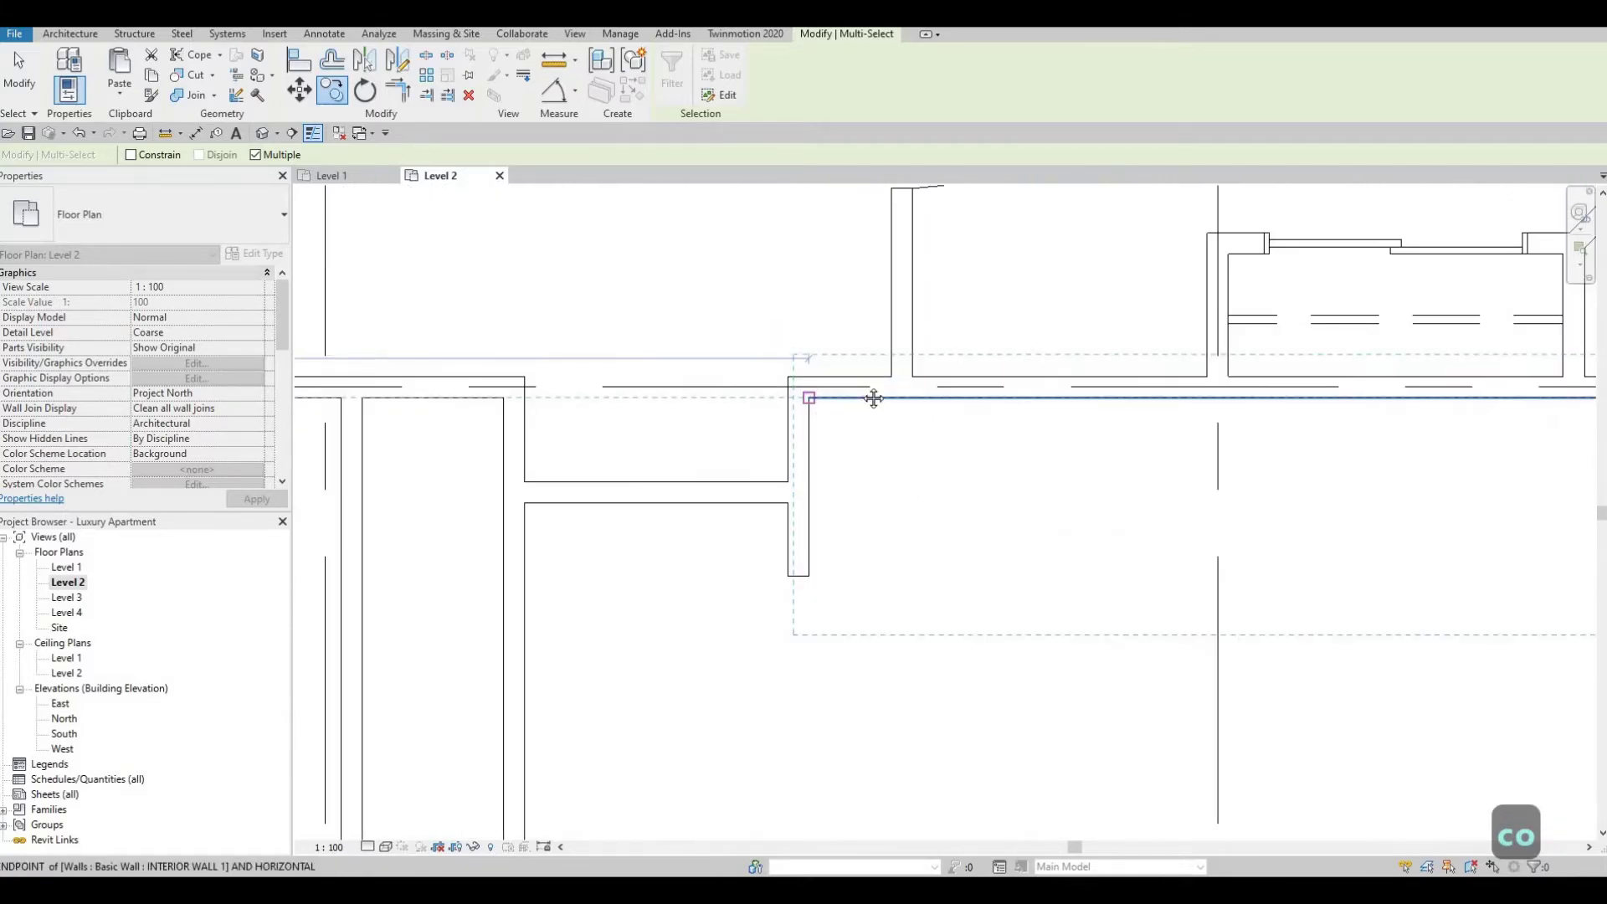
pyautogui.press('Escape')
pyautogui.press('Escape')
# Shorten the entry recess's right side wall to about 780 so it ends just past the copied refrigerator's front
pyautogui.click(768, 452)
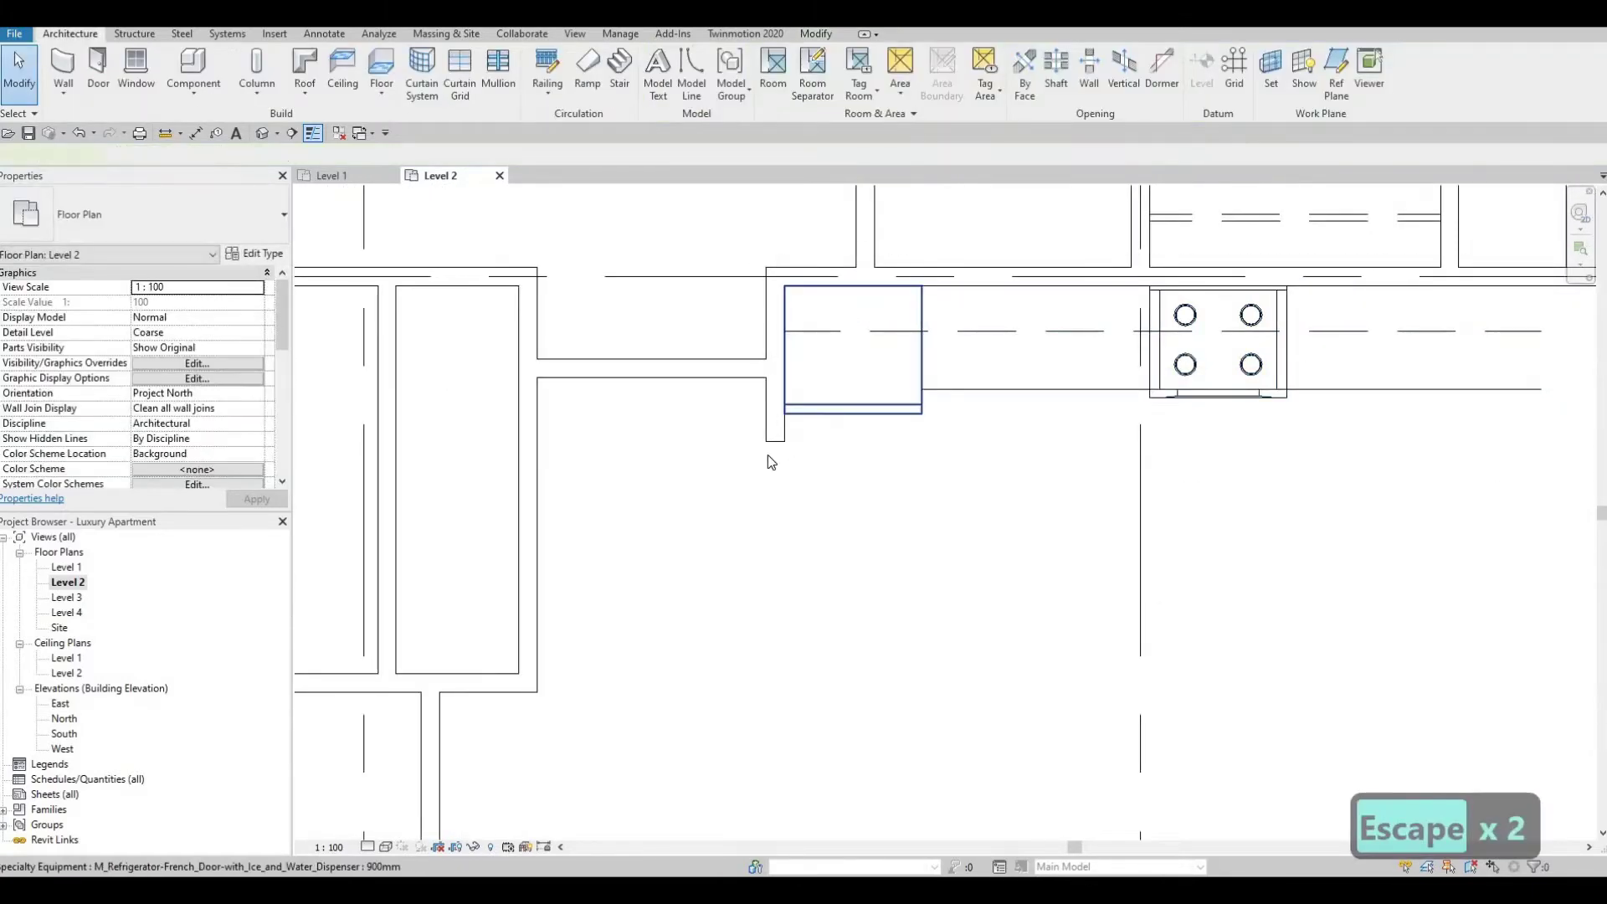
pyautogui.scroll(2, 768, 452)
pyautogui.press('Escape')
pyautogui.click(770, 443)
pyautogui.moveTo(770, 443); pyautogui.dragTo(770, 399)
pyautogui.click(772, 393)
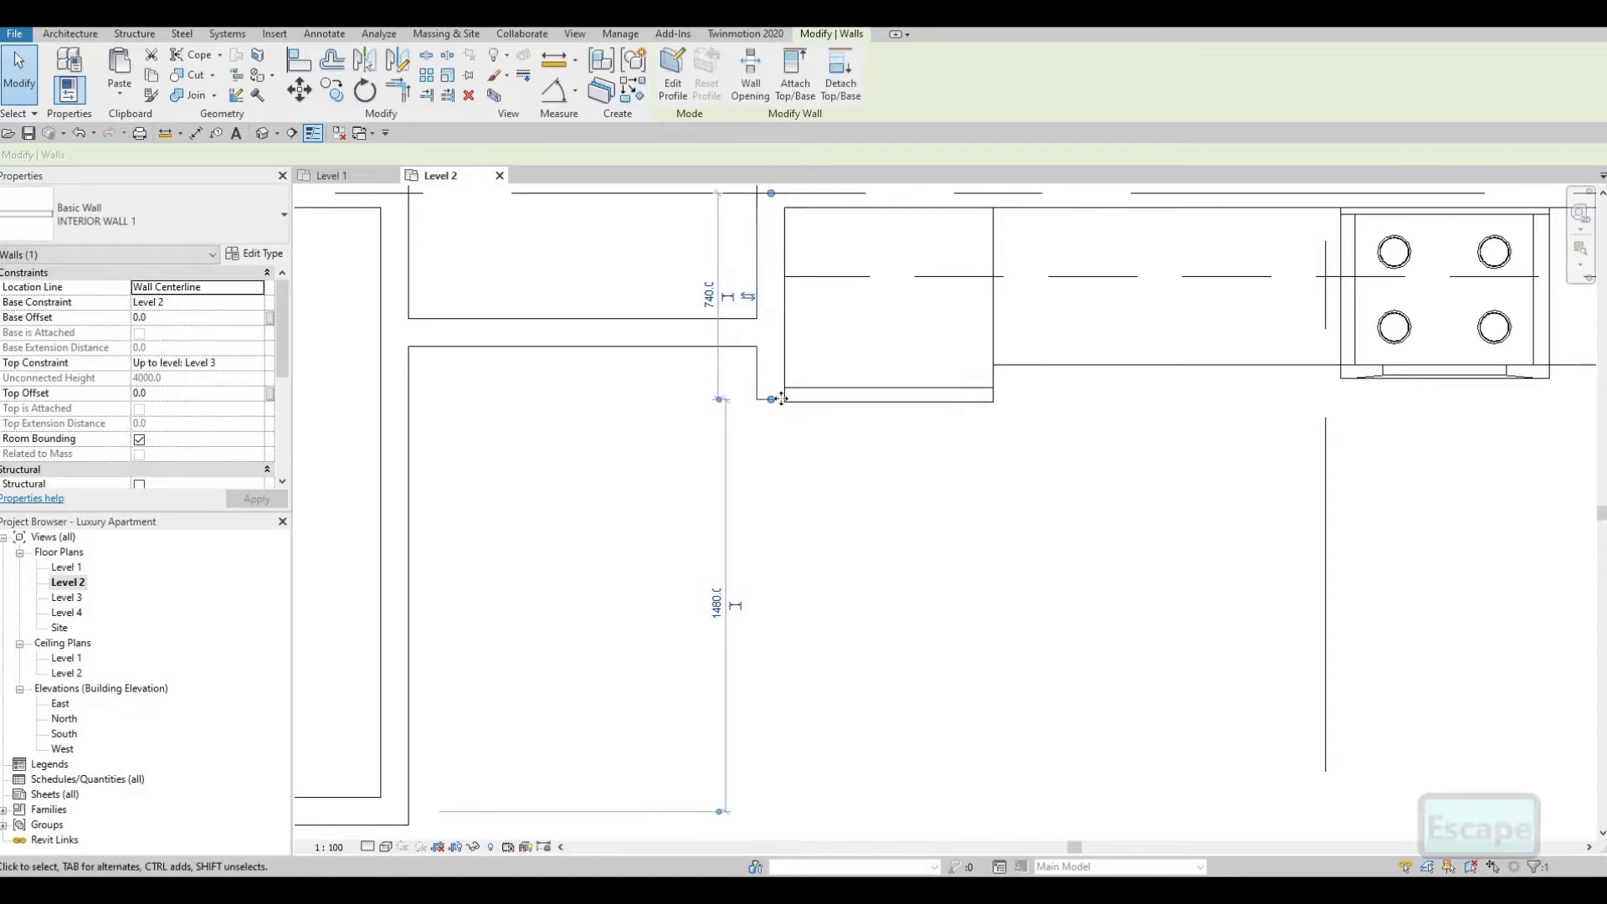
pyautogui.moveTo(772, 402); pyautogui.dragTo(772, 411)
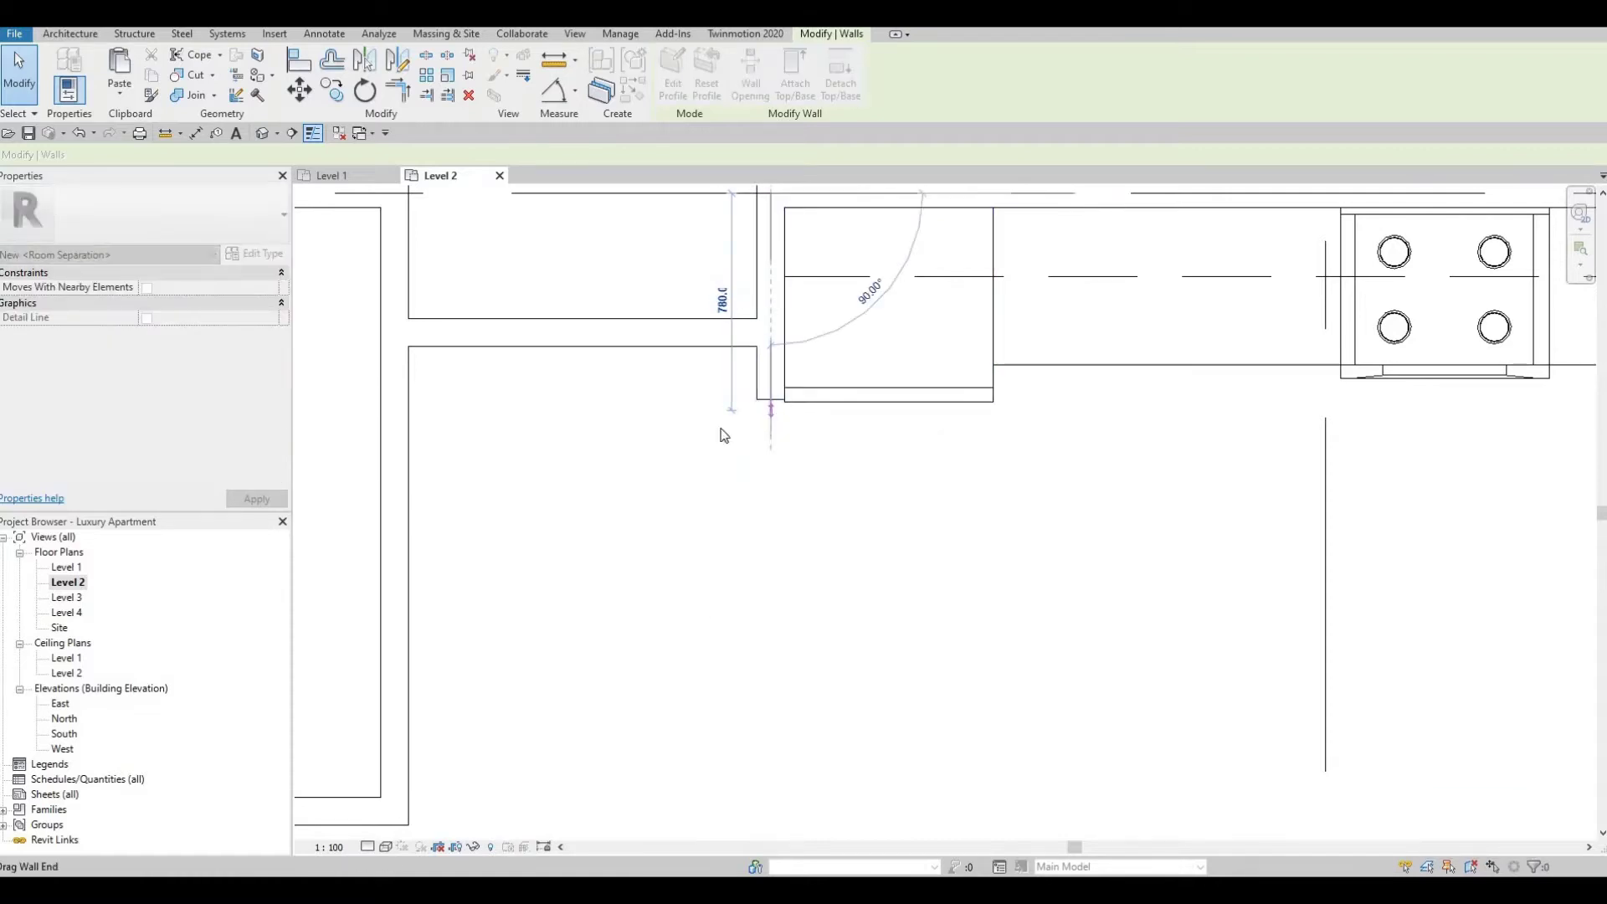
pyautogui.press('Escape')
# Copy the "2 BEDROOM" label from the neighbouring unit into the middle of the new unit's living area
pyautogui.scroll(-2, 1179, 456)
pyautogui.moveTo(1422, 468); pyautogui.dragTo(1153, 455, button='middle')
pyautogui.scroll(-4, 1018, 506)
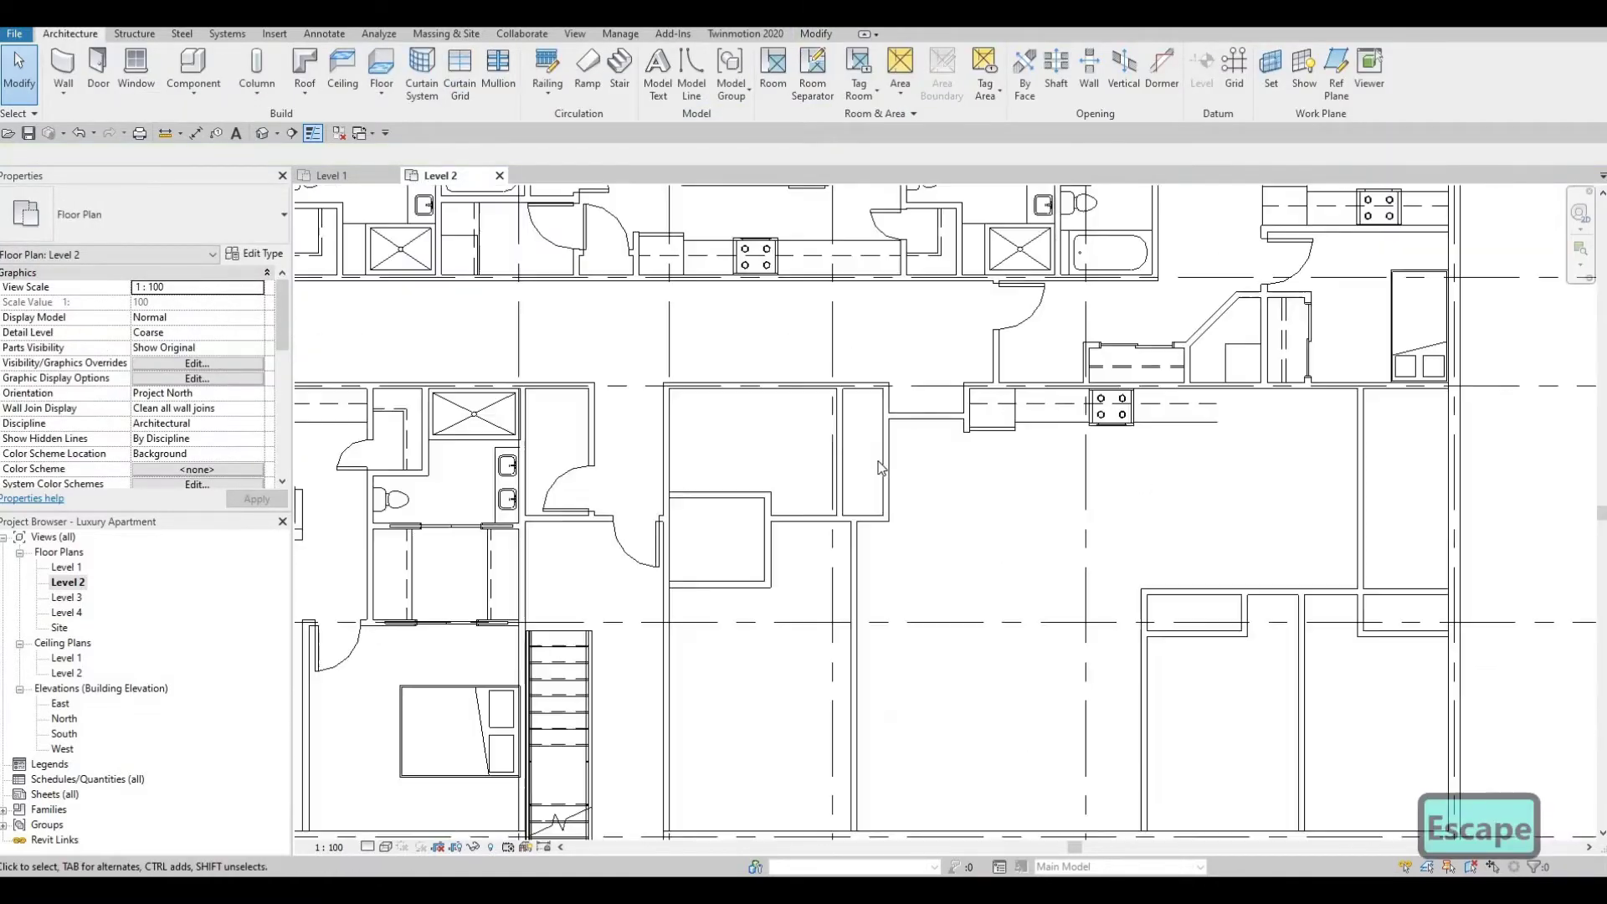
pyautogui.moveTo(847, 509); pyautogui.dragTo(1075, 466, button='middle')
pyautogui.scroll(-1, 1075, 466)
pyautogui.moveTo(1009, 424); pyautogui.dragTo(931, 385, button='middle')
pyautogui.scroll(-1, 932, 386)
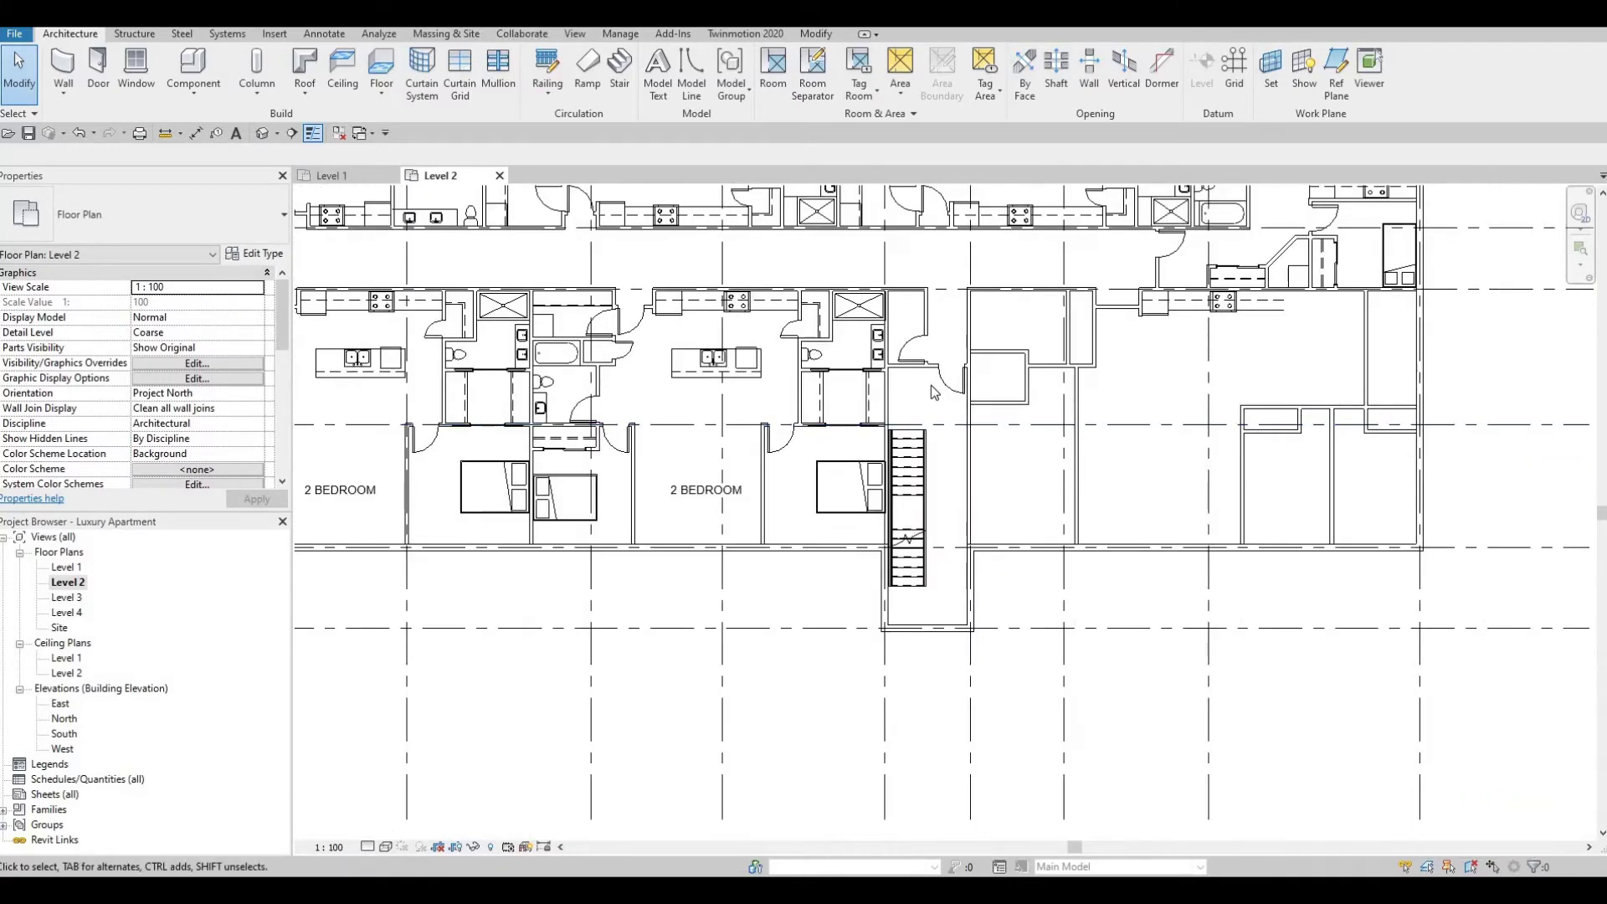
pyautogui.scroll(1, 931, 386)
pyautogui.moveTo(928, 487); pyautogui.dragTo(1128, 462, button='middle')
pyautogui.click(872, 480)
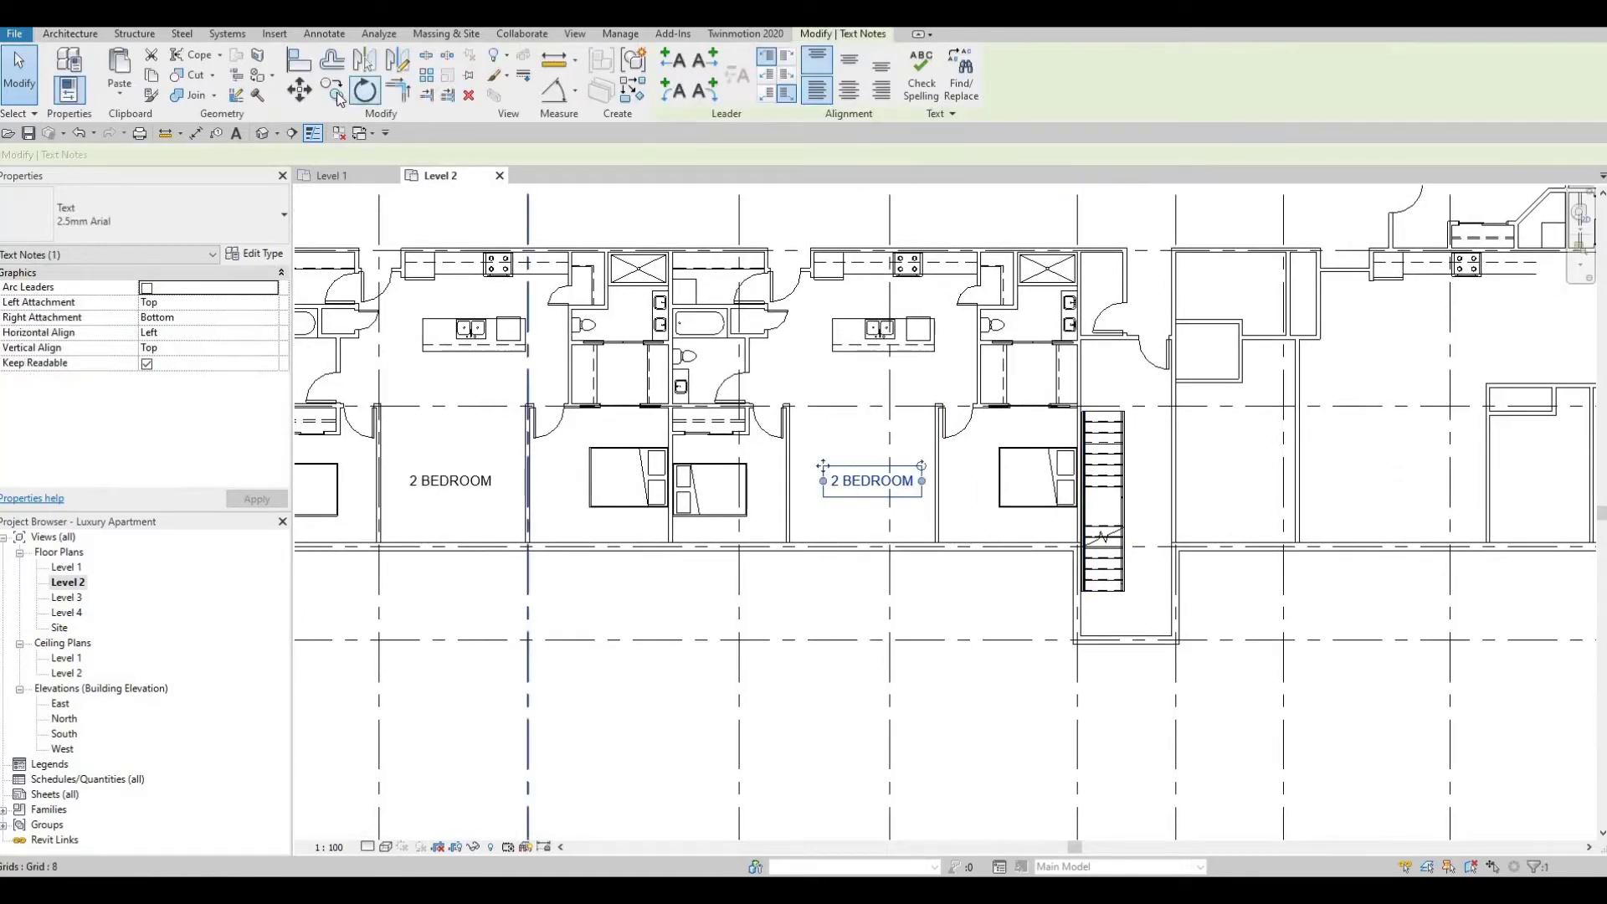
pyautogui.press('m')
pyautogui.press('v')
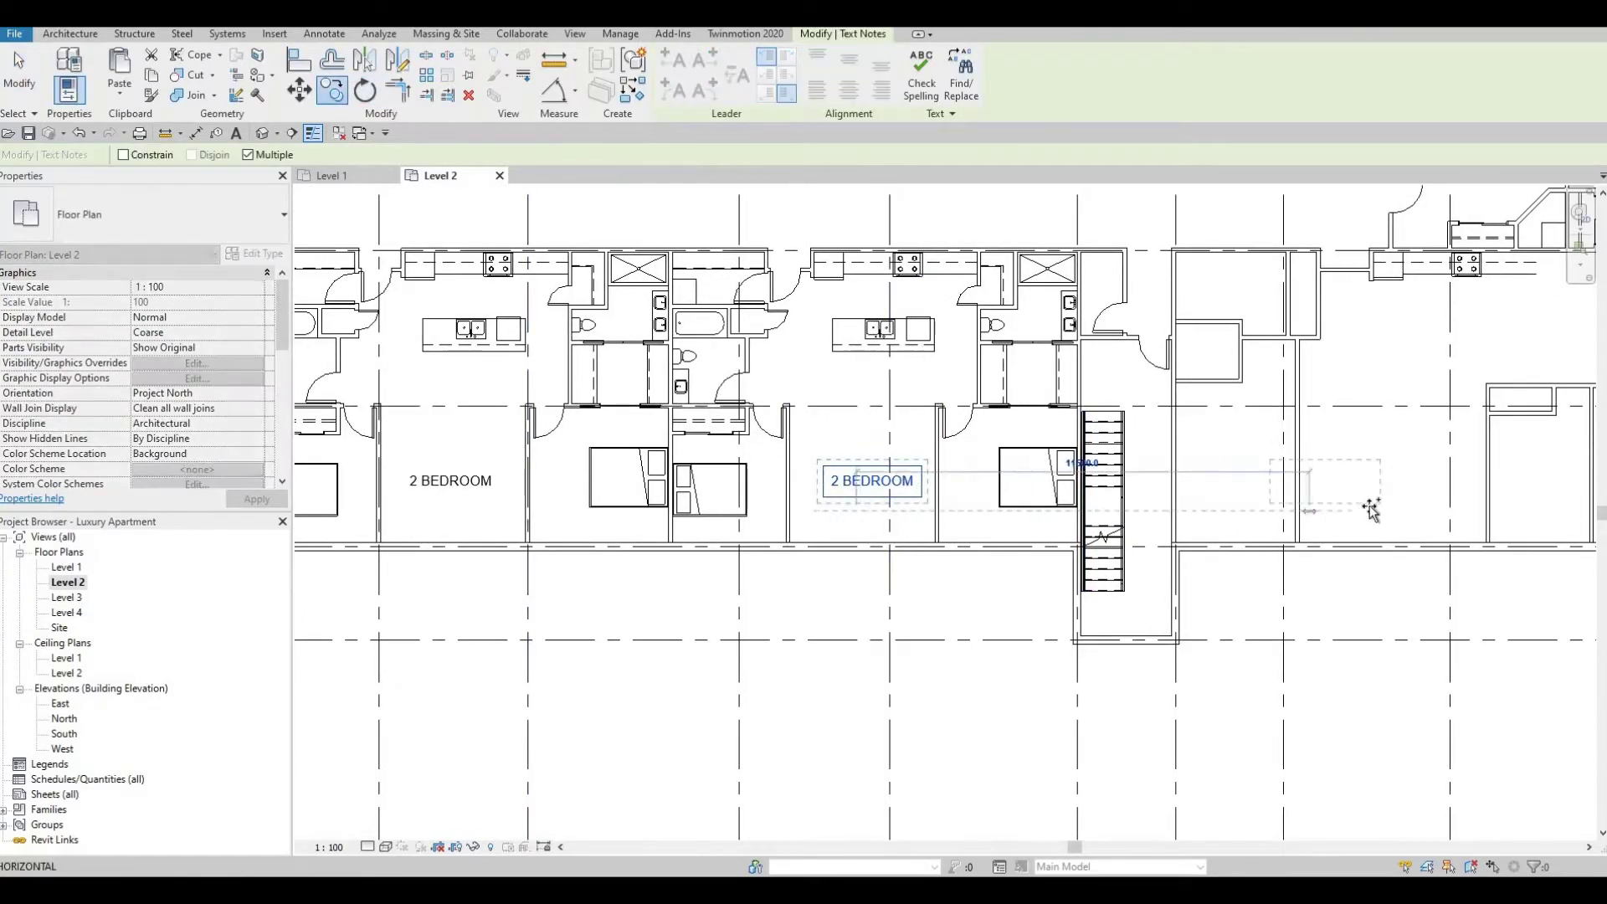
pyautogui.click(1373, 507)
pyautogui.press('Escape')
pyautogui.press('Escape')
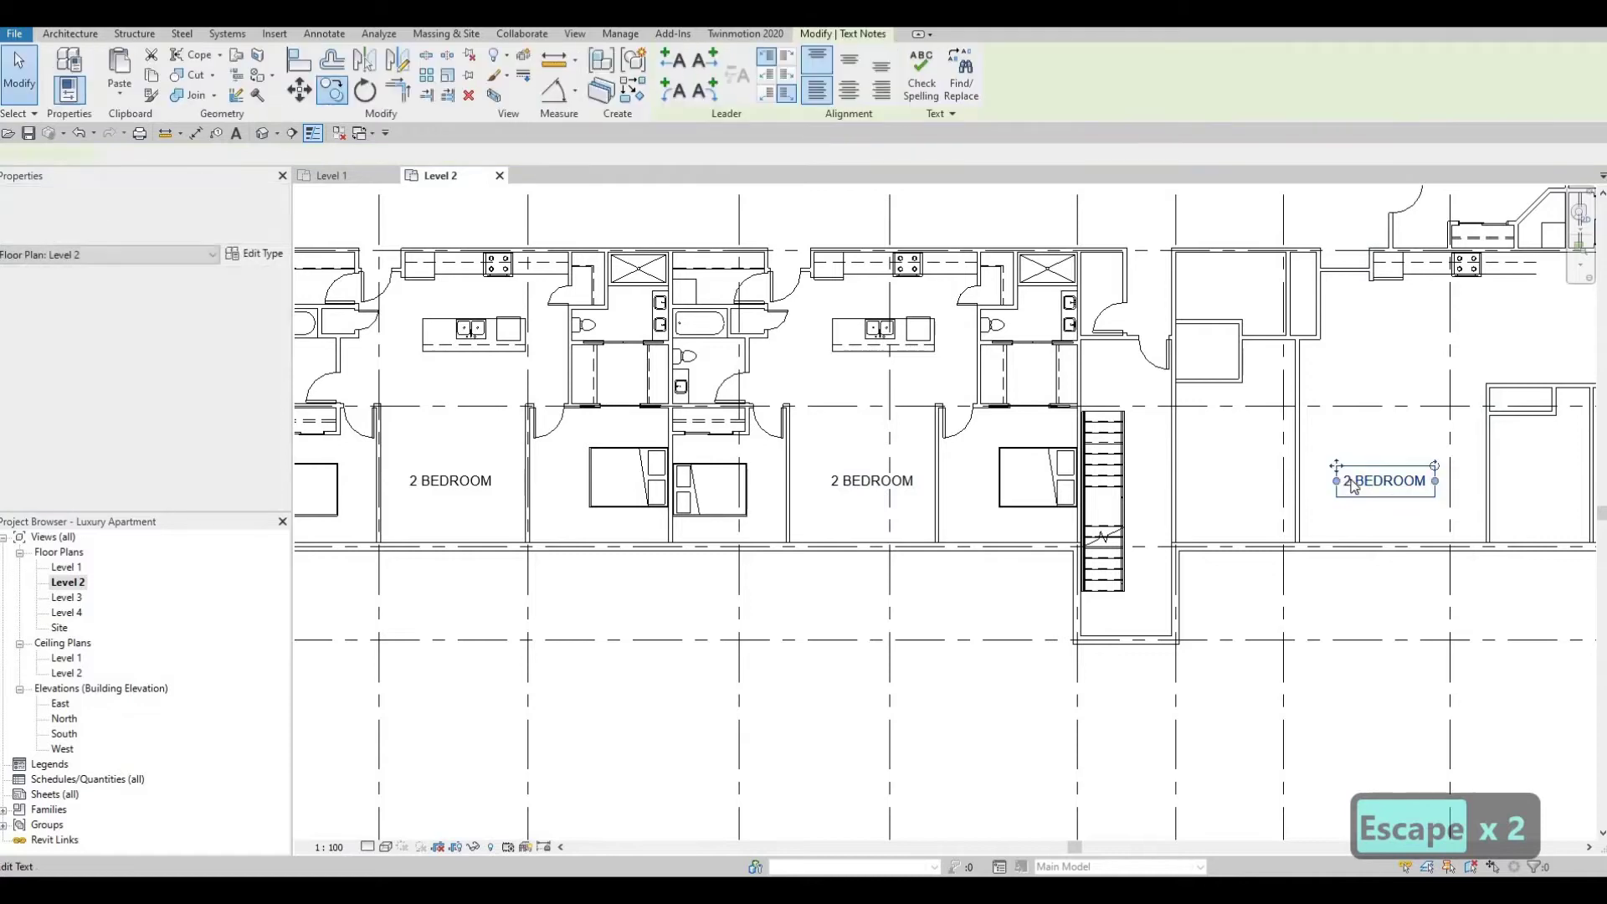
# Change the copied label's text to "3 BEDROOM"
pyautogui.click(1356, 485)
pyautogui.doubleClick(1354, 488)
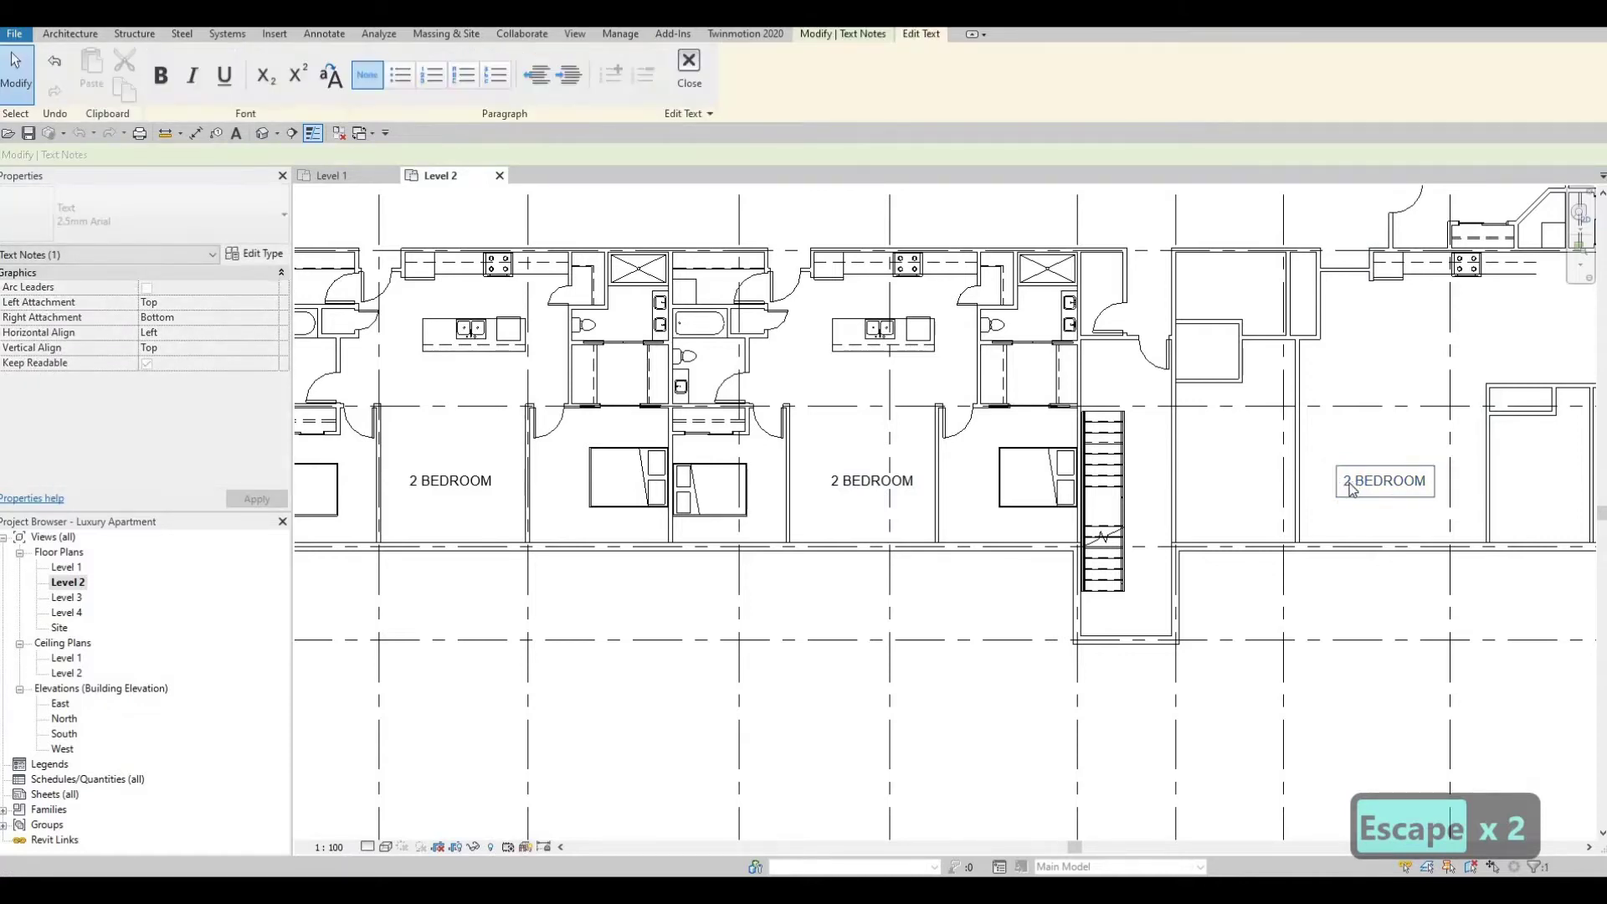
pyautogui.press('BackSpace')
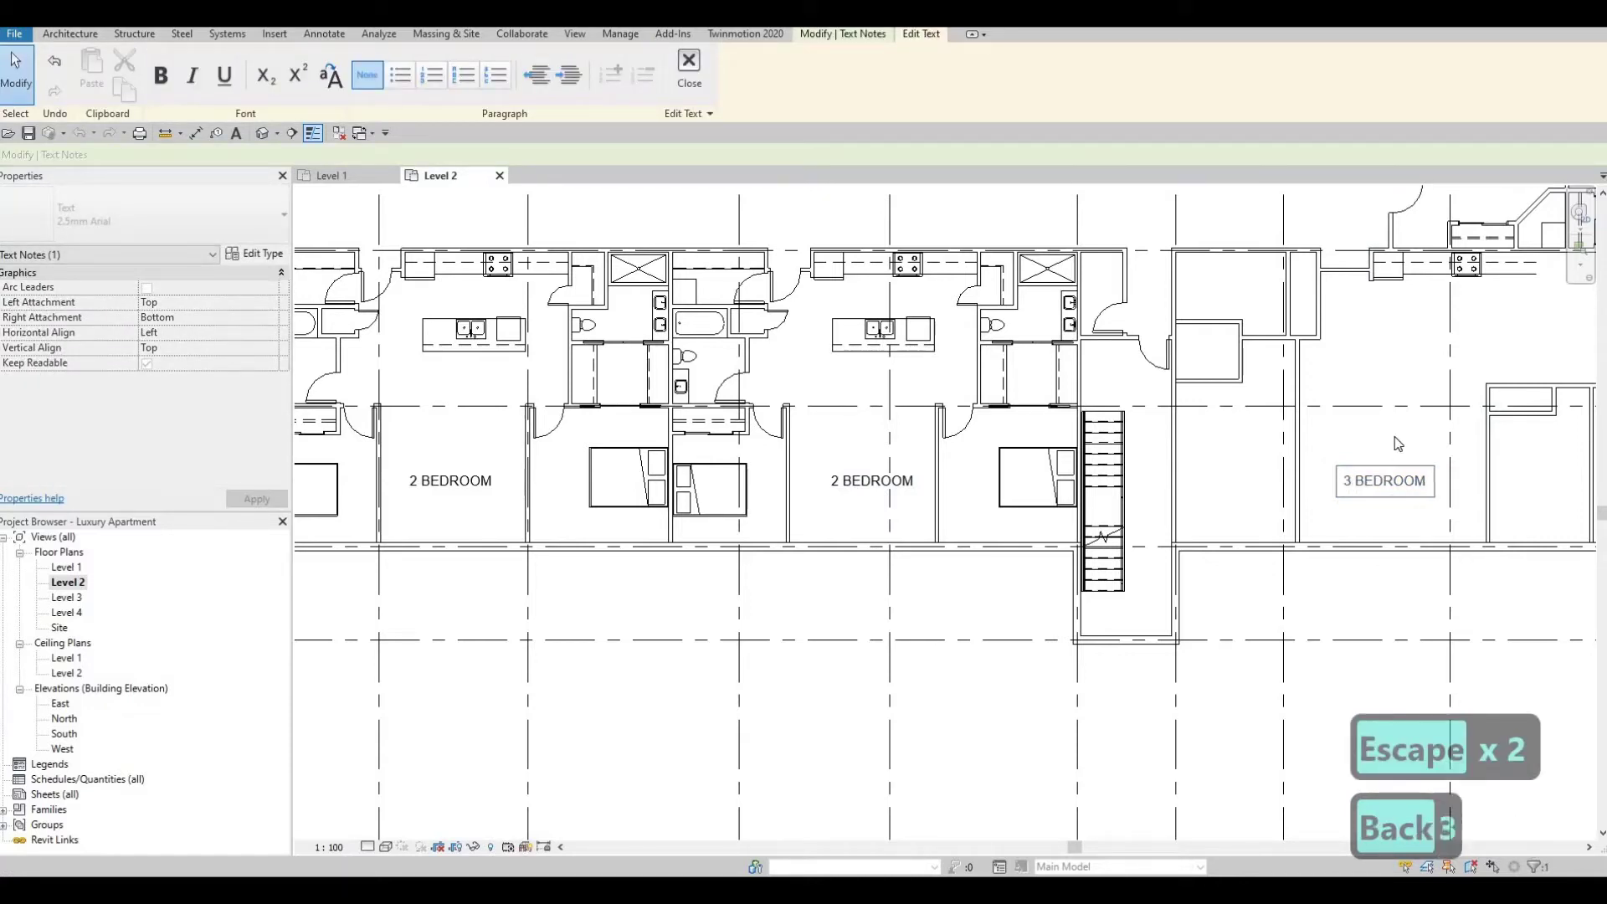
pyautogui.press('Escape')
# Set the distance from the corridor wall to the upper wall of the small rectangular enclosure beside the stairwell to 1730
pyautogui.moveTo(1380, 477); pyautogui.dragTo(805, 433, button='middle')
pyautogui.scroll(1, 843, 436)
pyautogui.moveTo(879, 478); pyautogui.dragTo(899, 514, button='middle')
pyautogui.scroll(-2, 753, 382)
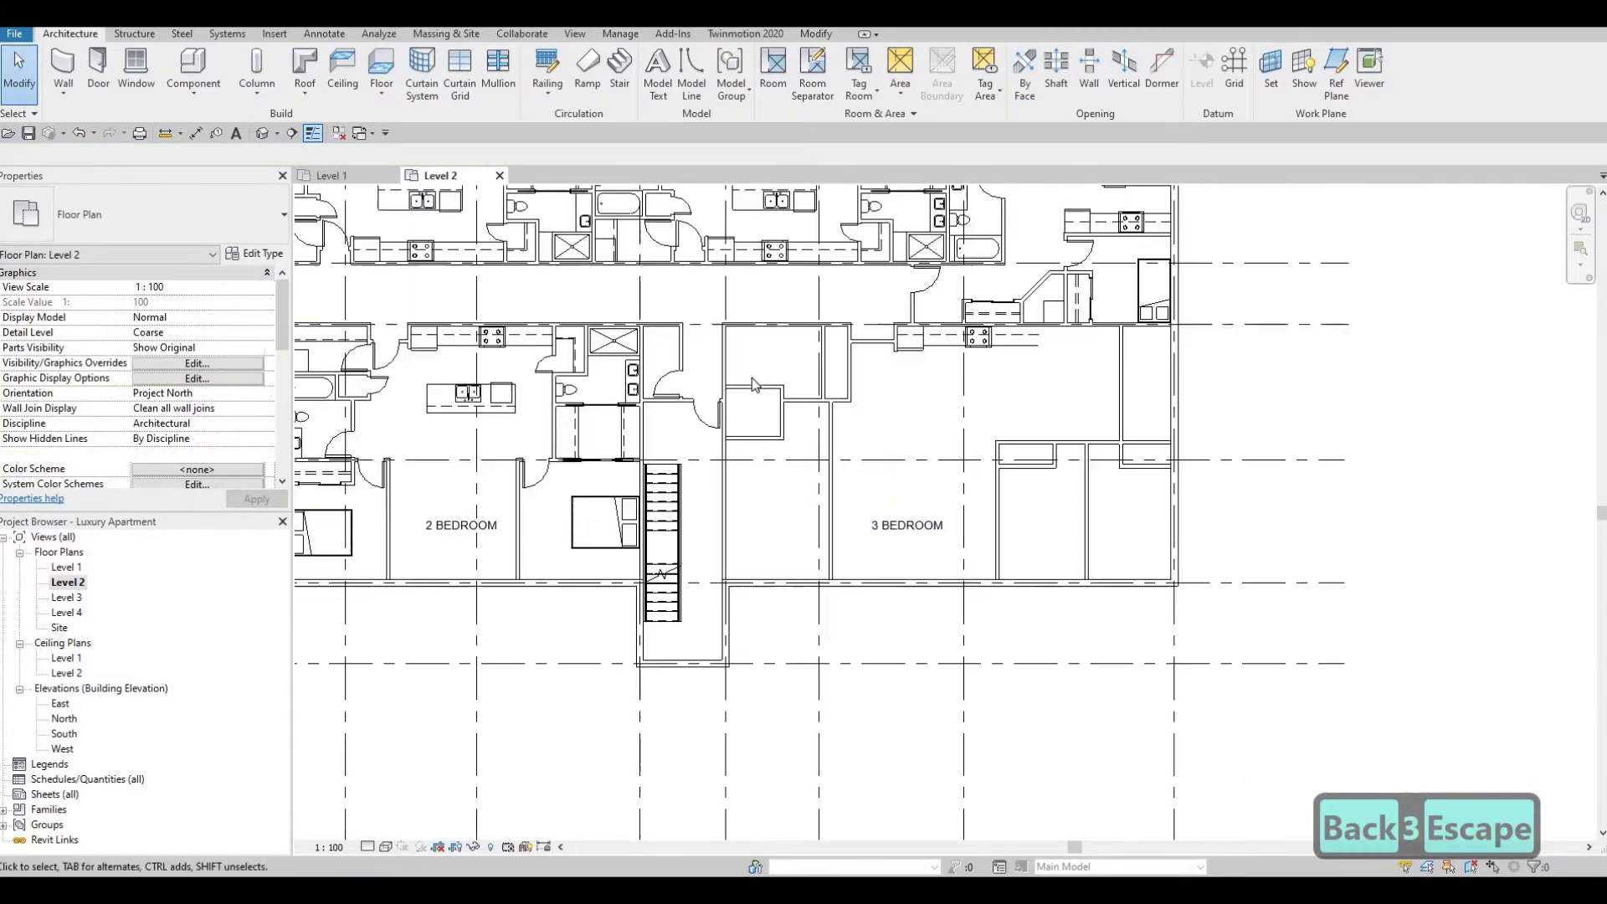
pyautogui.scroll(2, 744, 382)
pyautogui.click(748, 409)
pyautogui.moveTo(869, 376); pyautogui.dragTo(880, 416, button='middle')
pyautogui.moveTo(793, 331); pyautogui.dragTo(790, 326)
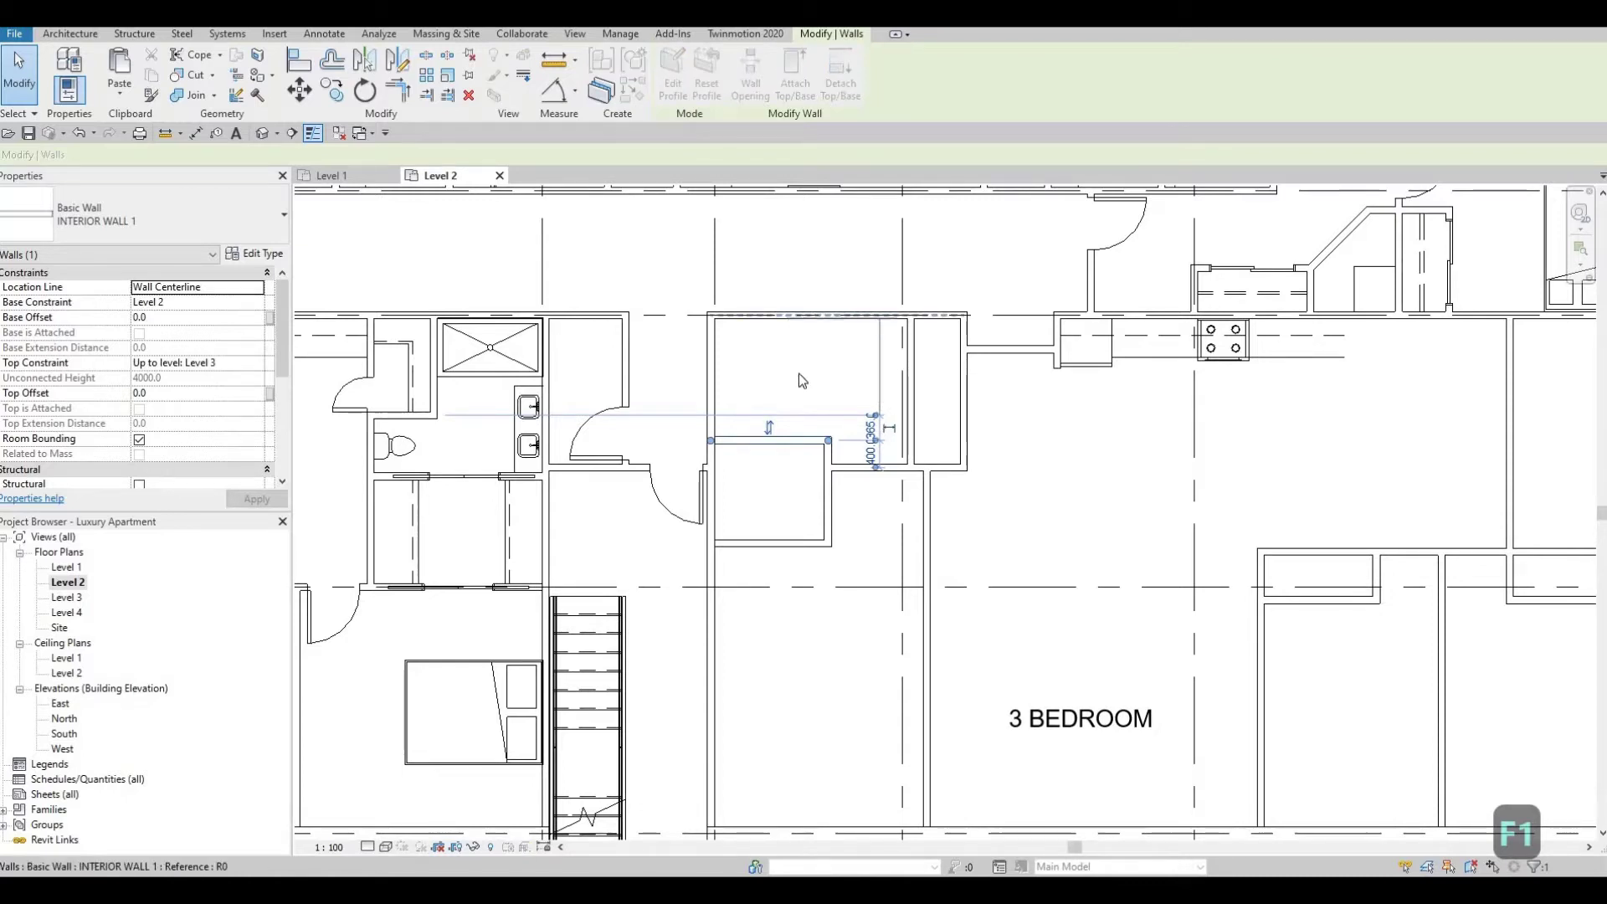
pyautogui.moveTo(801, 381); pyautogui.dragTo(801, 379)
pyautogui.click(870, 376)
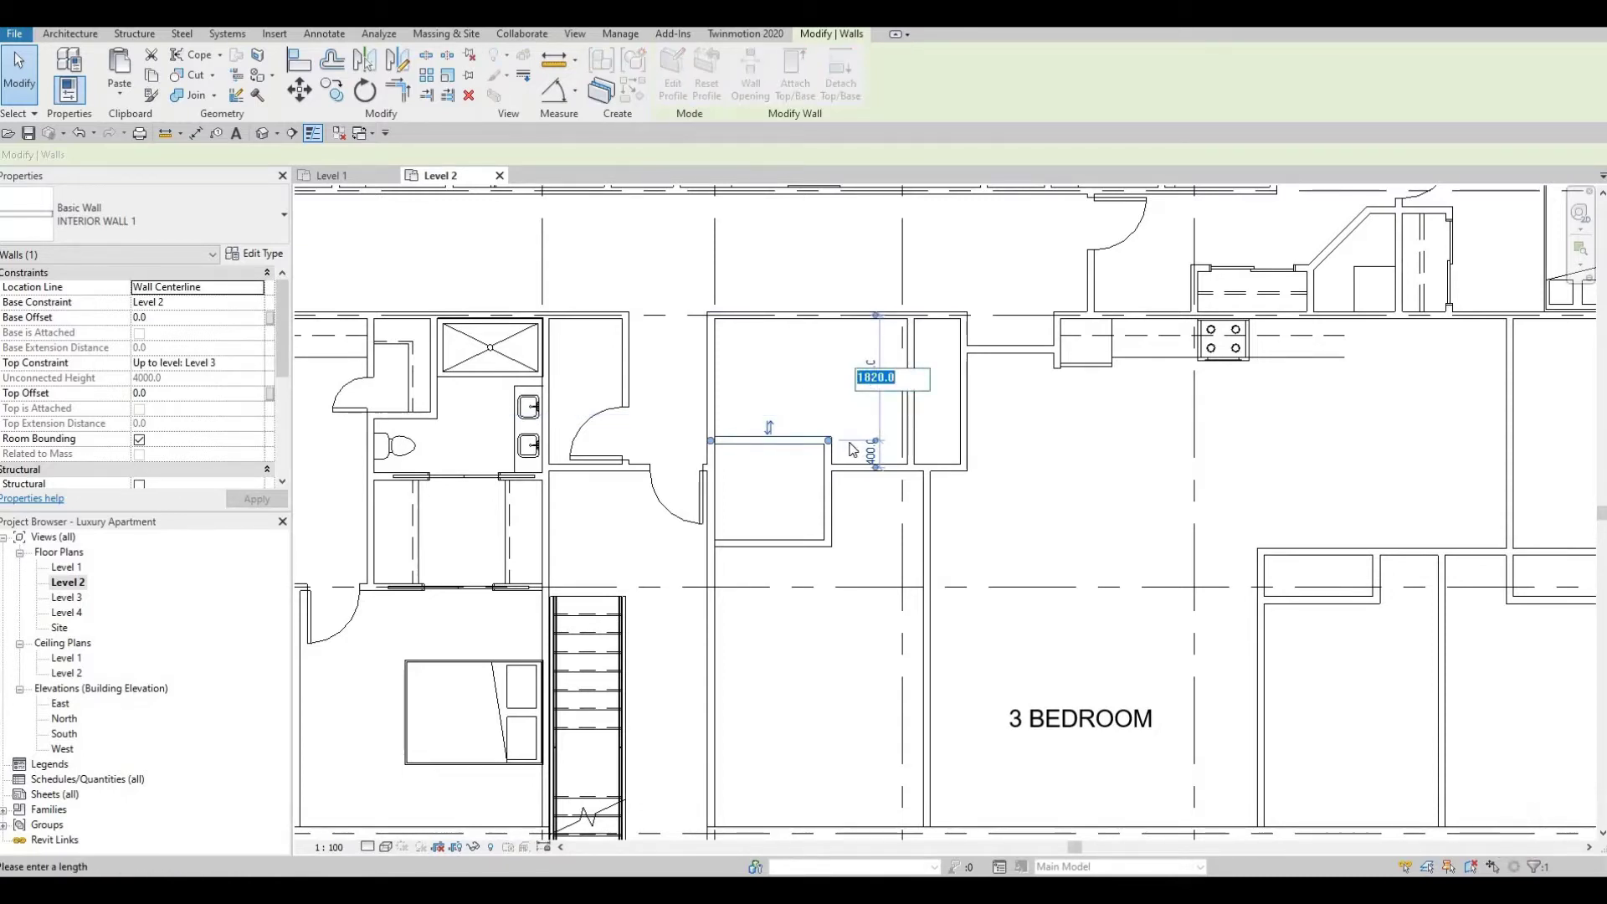
pyautogui.write('13')
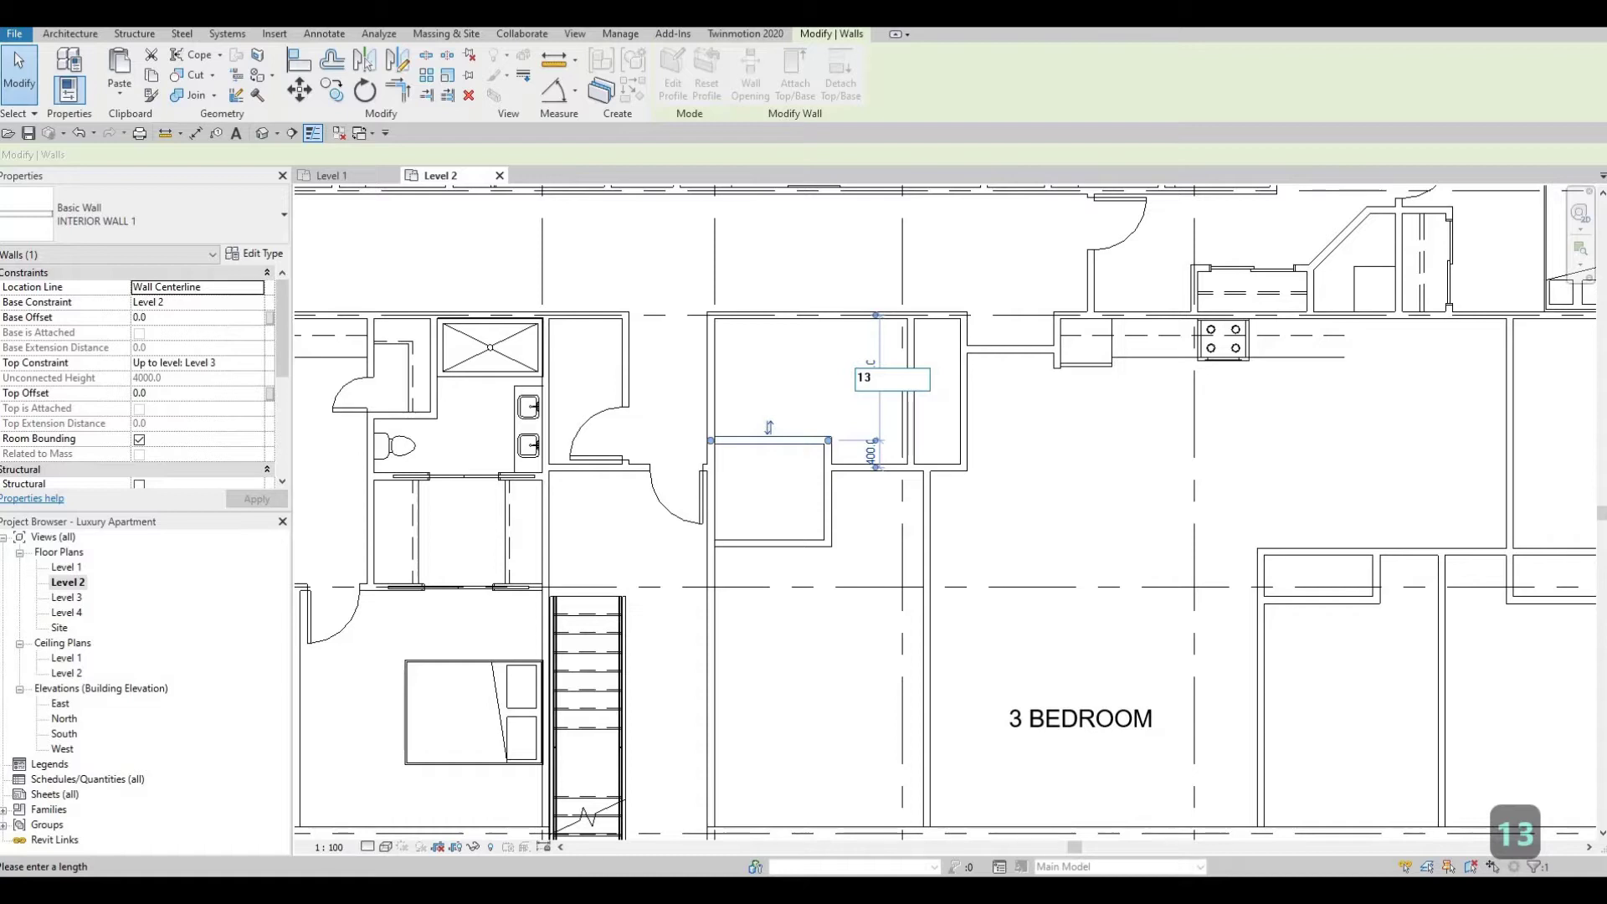
pyautogui.press('BackSpace')
pyautogui.write('730')
pyautogui.press('Return')
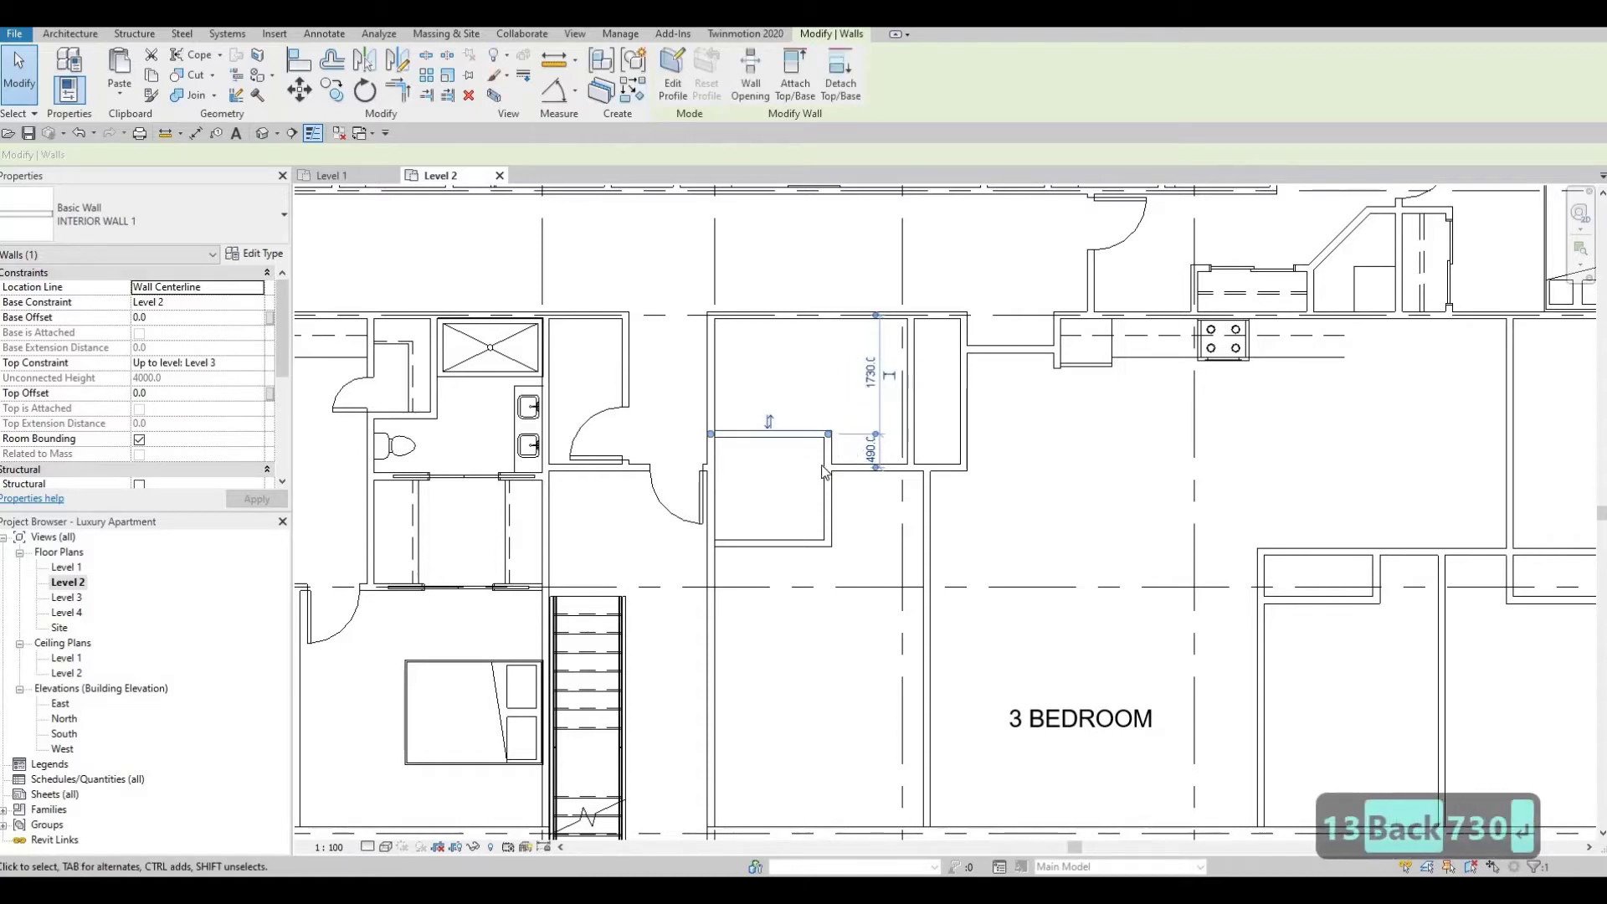
# Set the distance between the small enclosure's upper and lower walls to 1925 by moving its lower wall
pyautogui.click(744, 540)
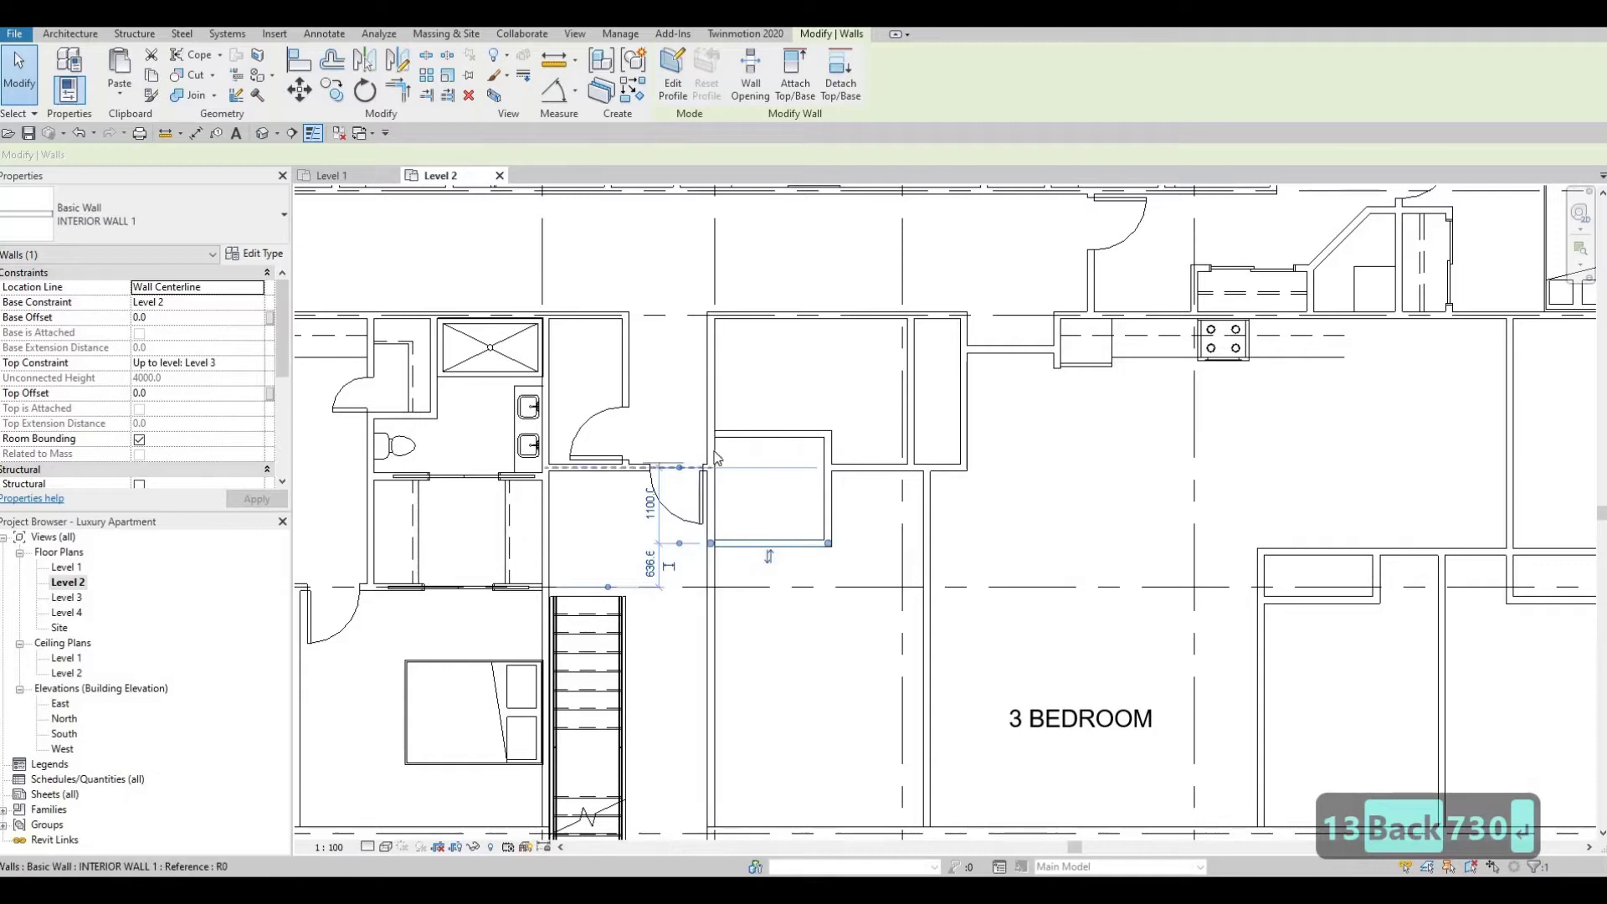
pyautogui.moveTo(717, 457); pyautogui.dragTo(736, 435)
pyautogui.click(650, 485)
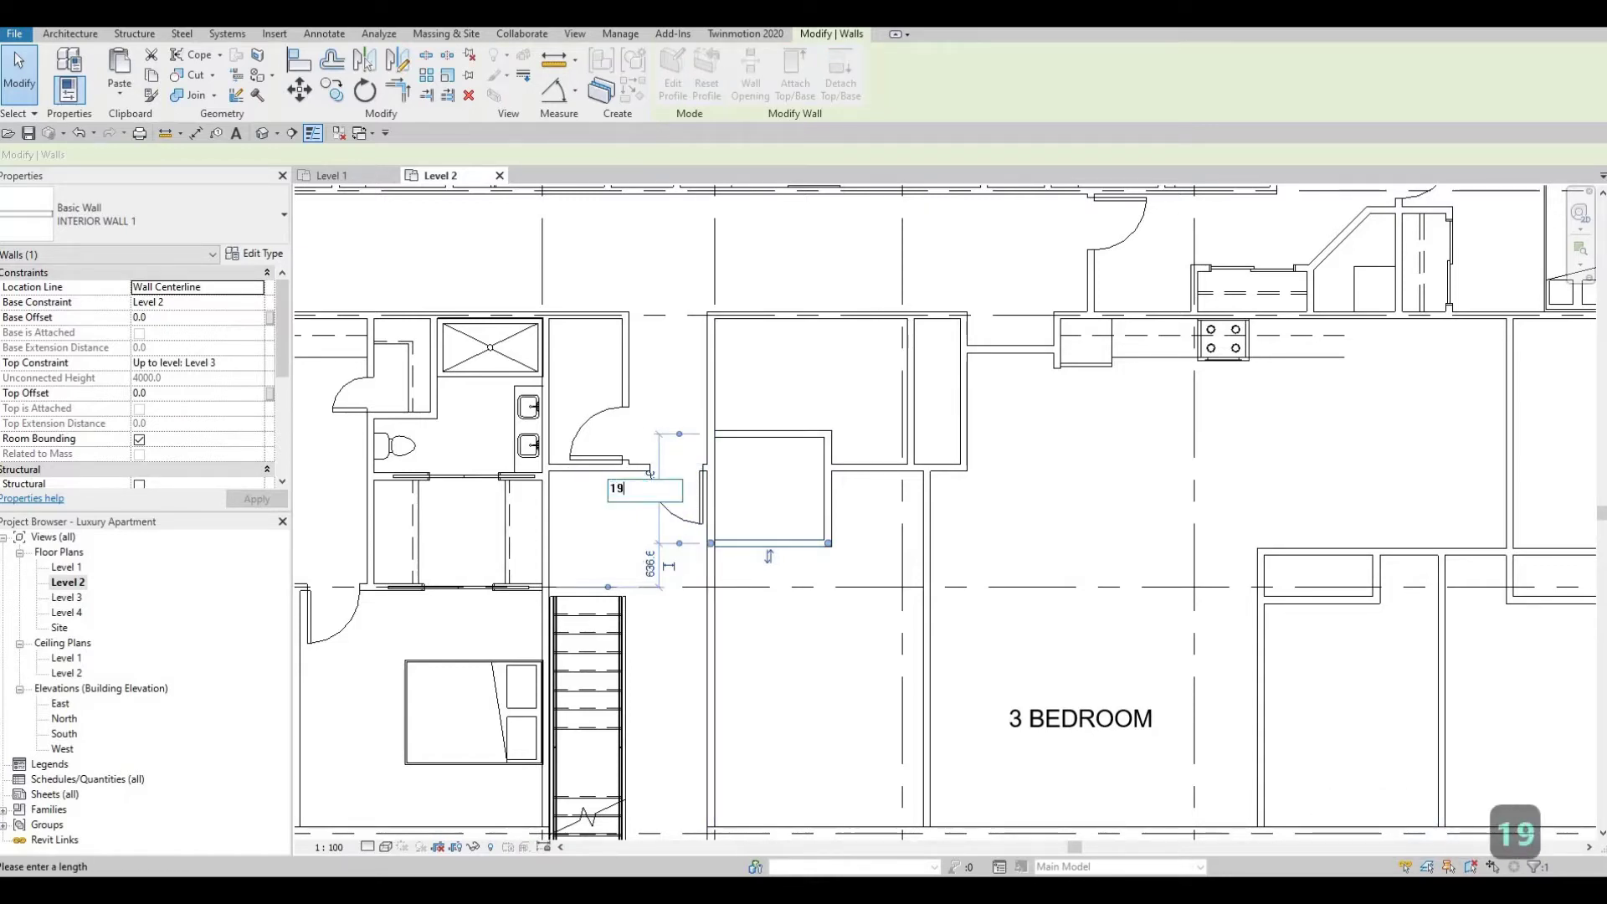
pyautogui.write('1925')
pyautogui.press('Return')
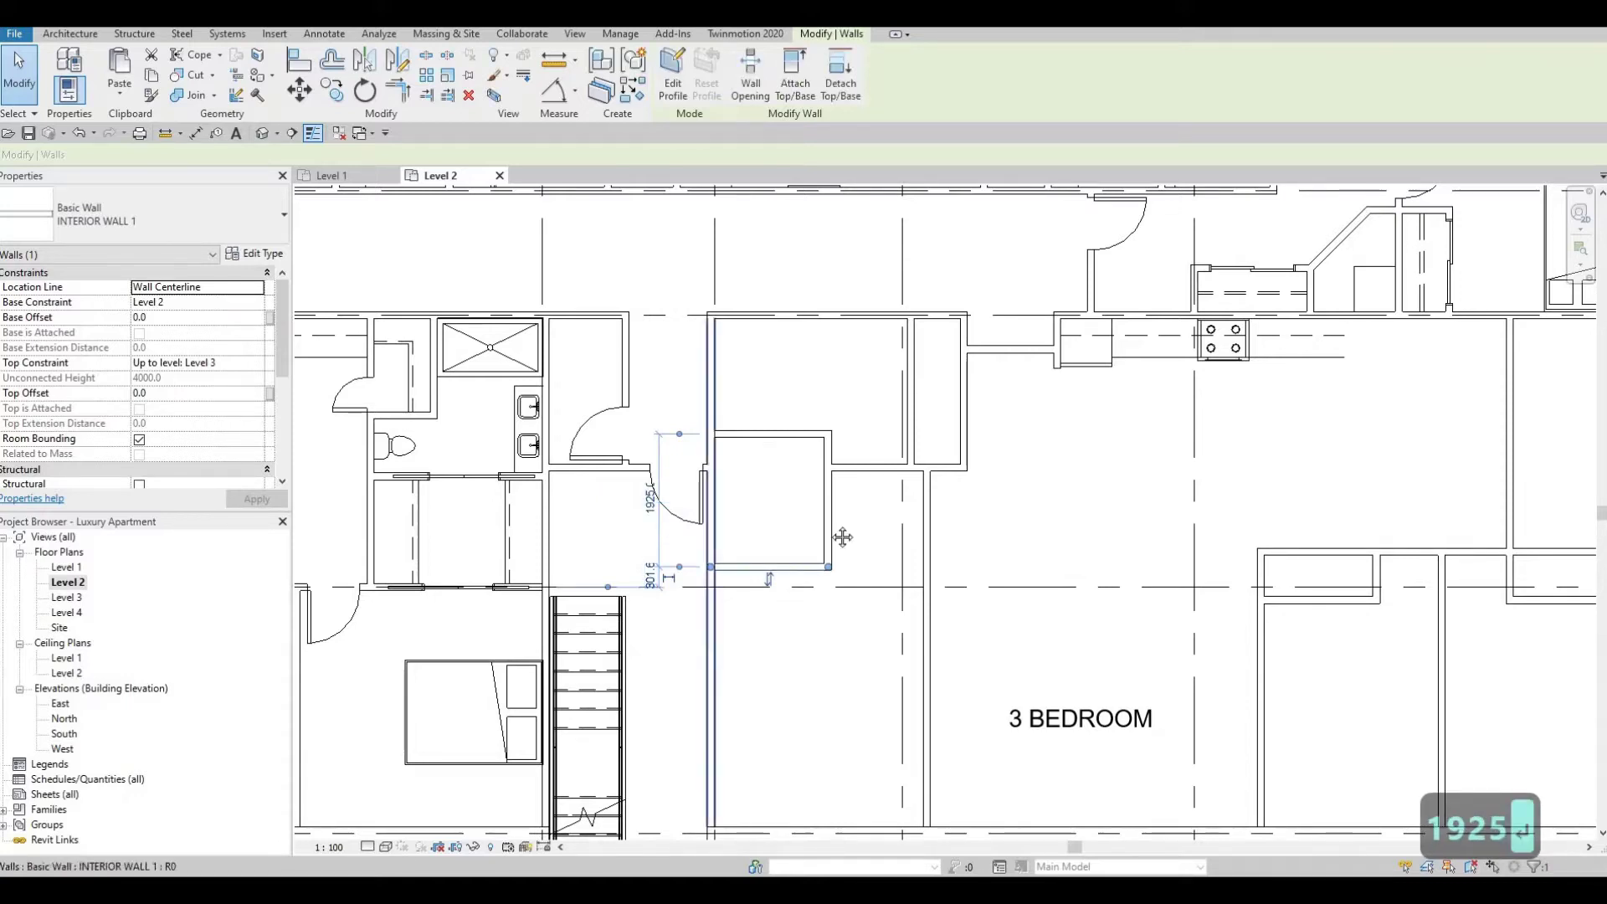
pyautogui.moveTo(882, 507); pyautogui.dragTo(761, 492, button='middle')
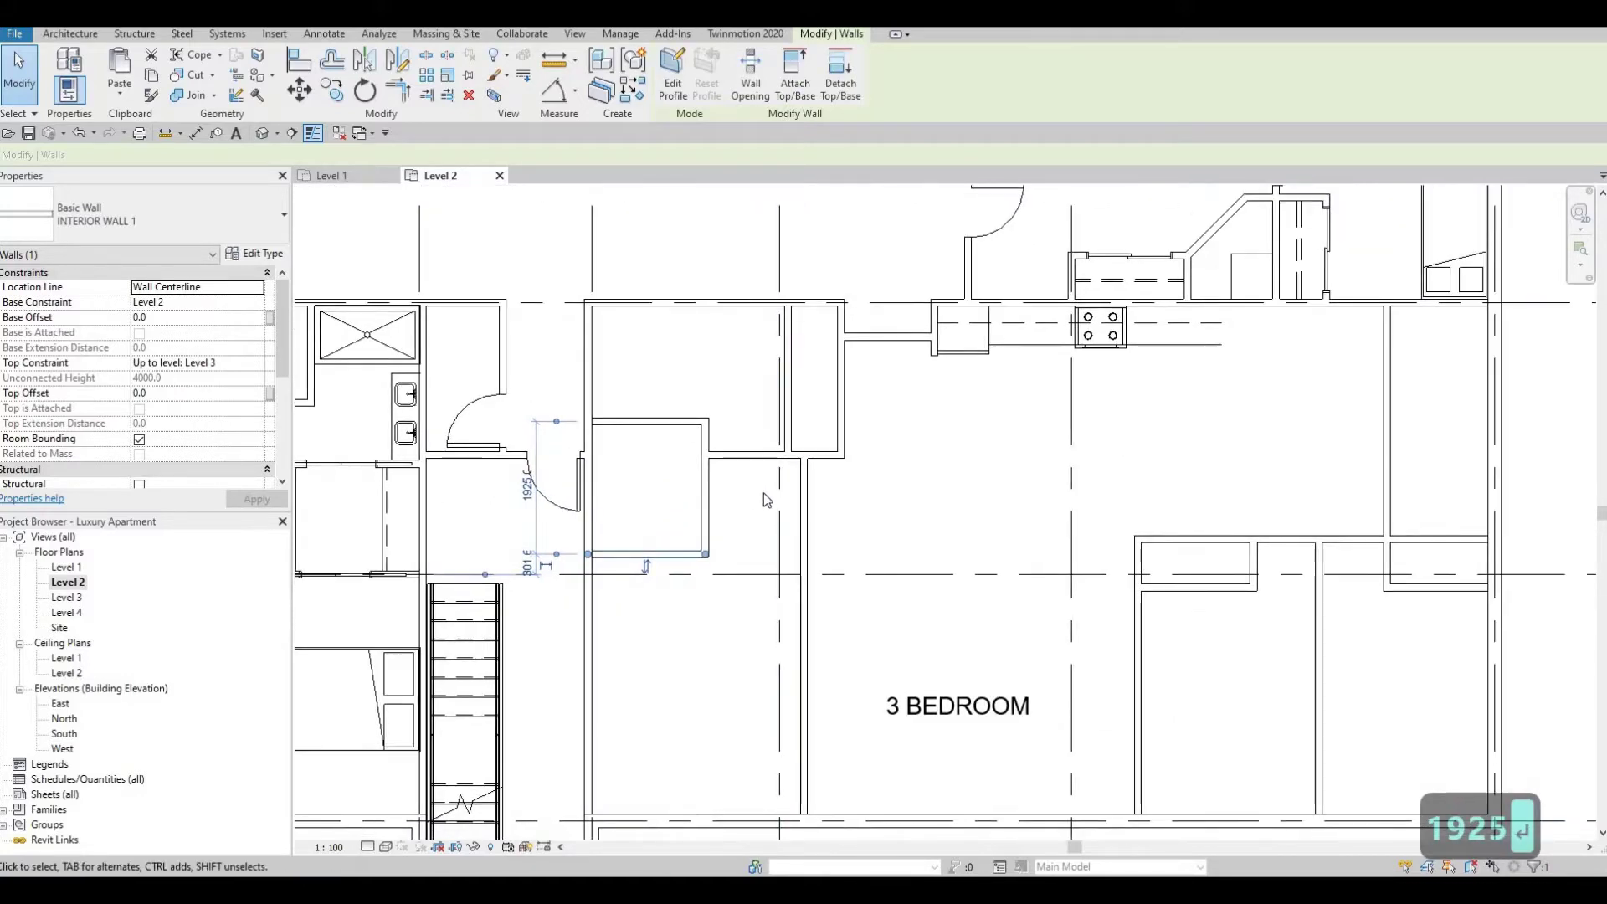
pyautogui.moveTo(786, 529); pyautogui.dragTo(823, 504, button='middle')
pyautogui.scroll(-1, 829, 524)
pyautogui.press('Escape')
# Draw a short vertical INTERIOR WALL 1 wall down from the corridor wall, just past the right end of the copied kitchen counter
pyautogui.scroll(-1, 506, 300)
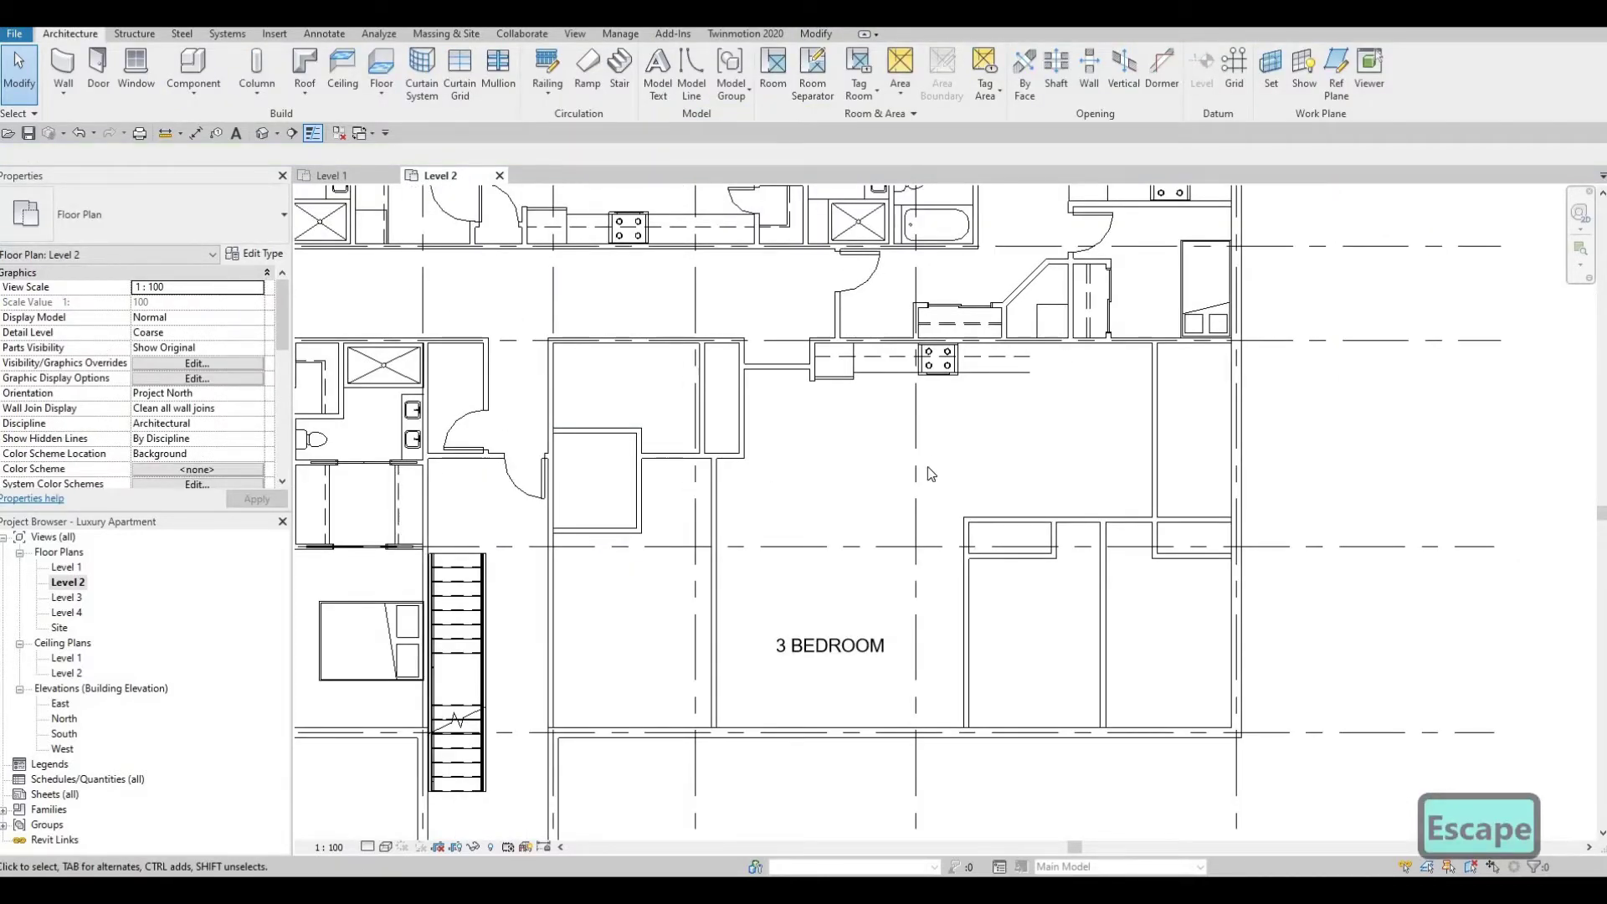
pyautogui.moveTo(938, 551); pyautogui.dragTo(838, 631, button='middle')
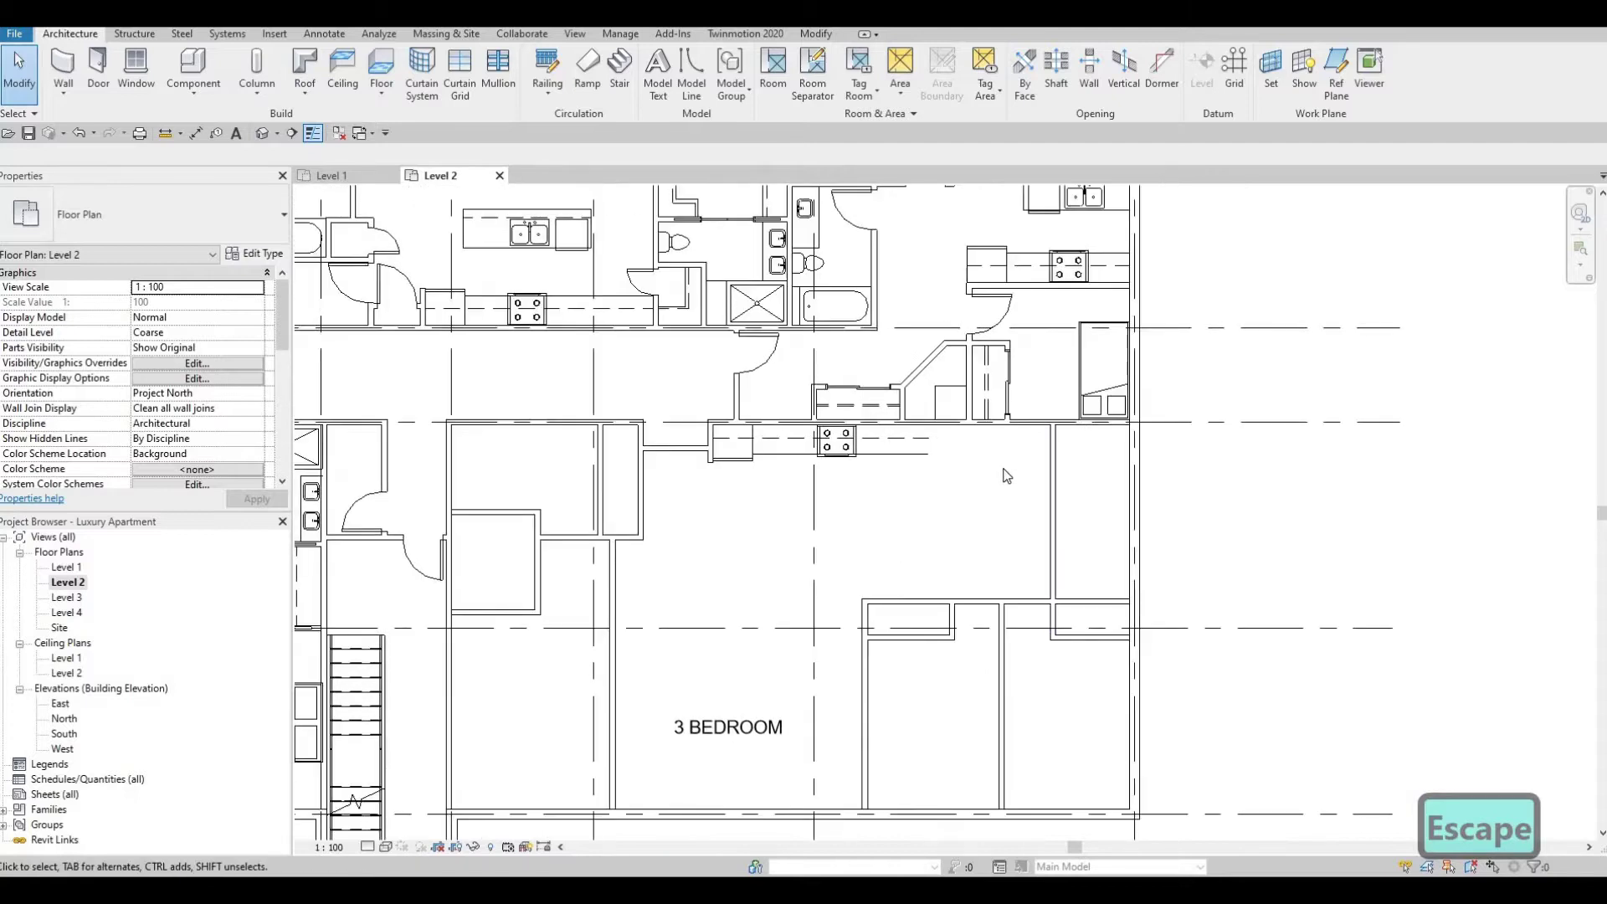
pyautogui.scroll(2, 1061, 474)
pyautogui.click(1061, 474)
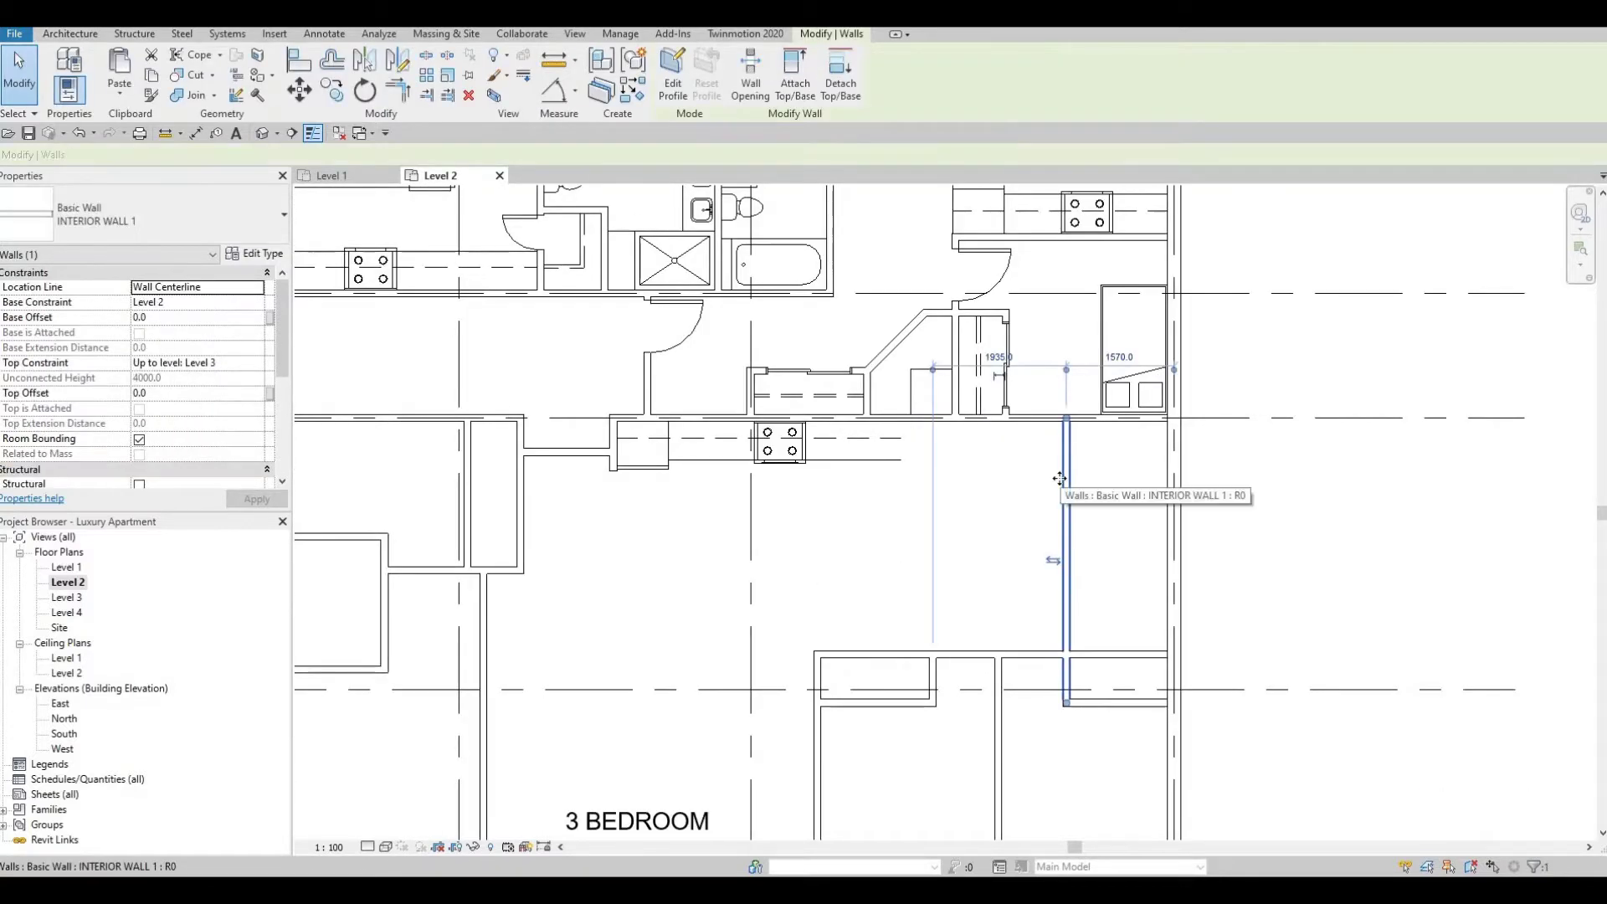
pyautogui.scroll(1, 924, 421)
pyautogui.press('w')
pyautogui.press('a')
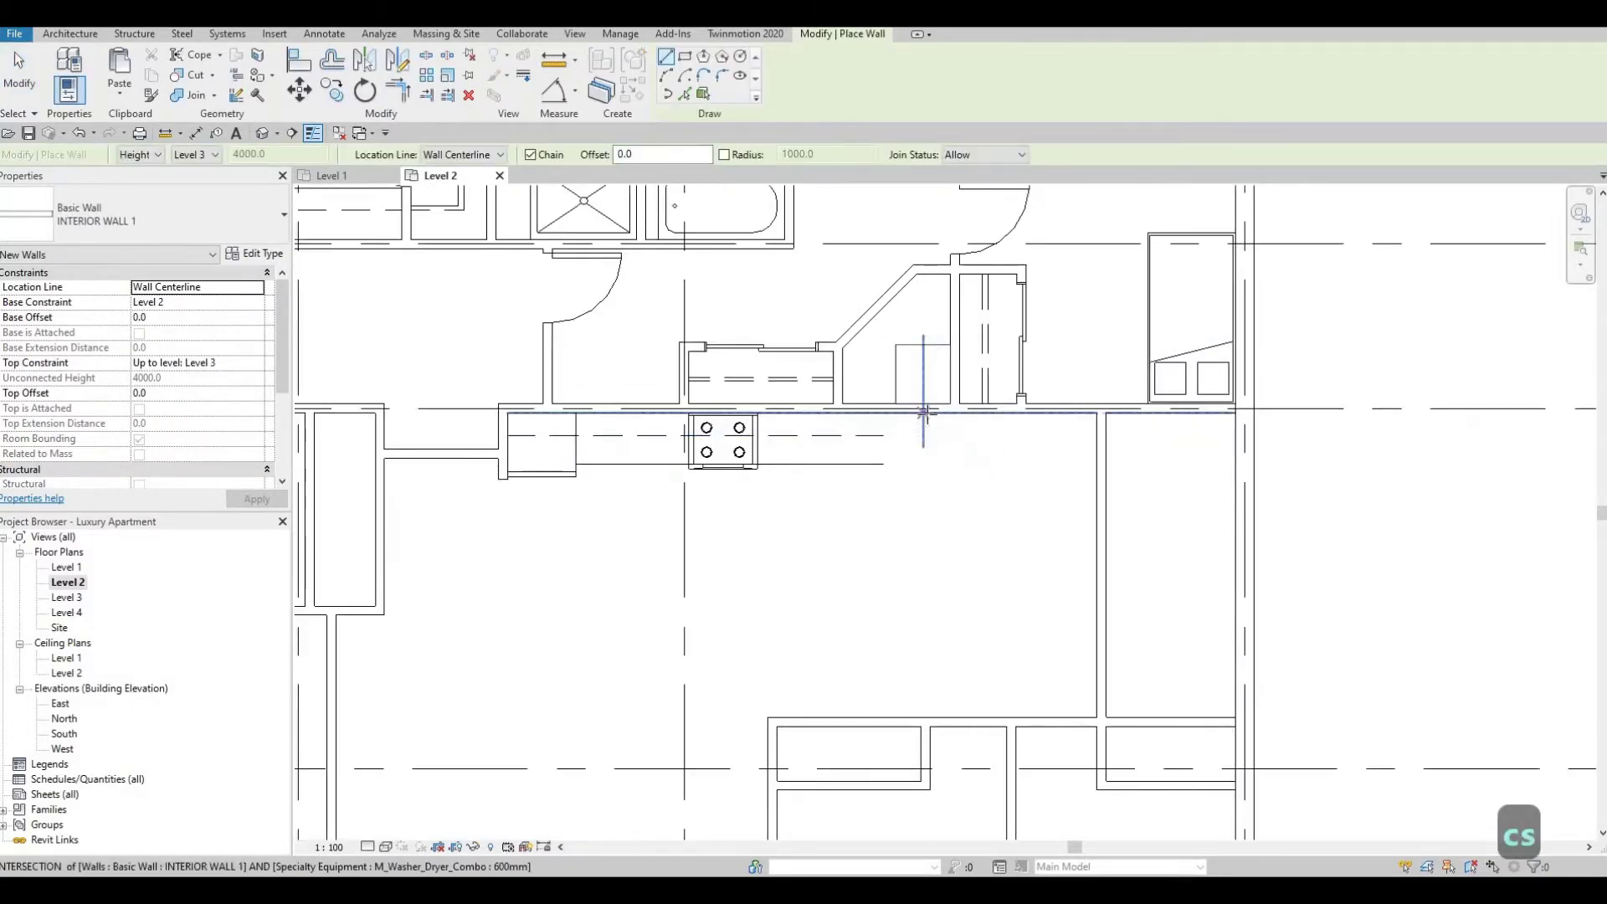
pyautogui.click(897, 410)
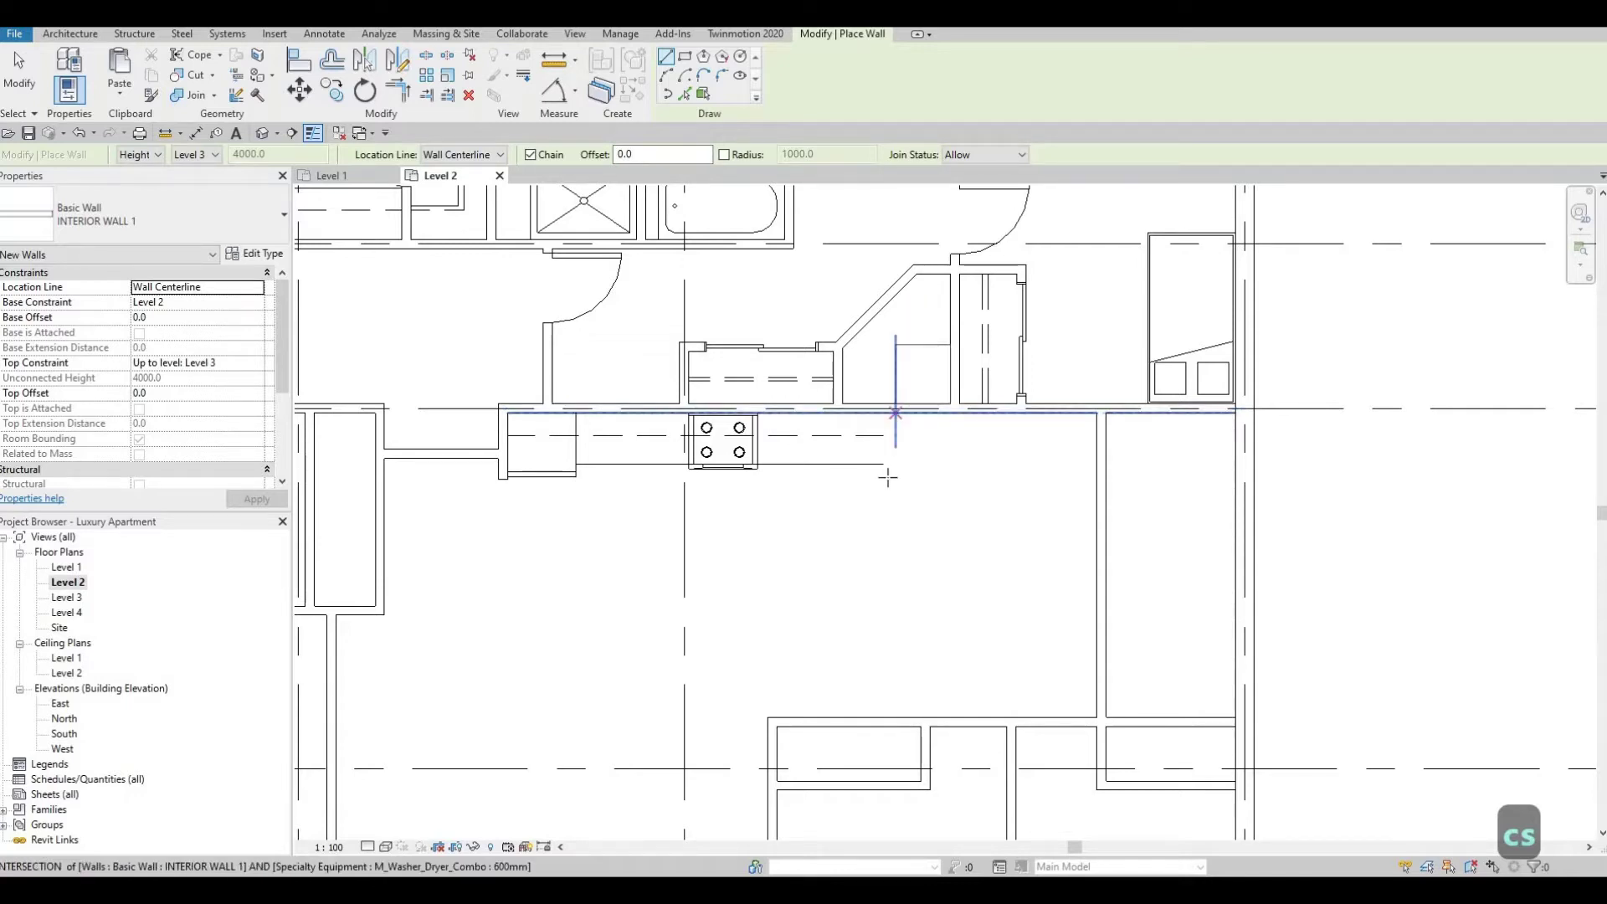
pyautogui.click(893, 541)
pyautogui.press('Escape')
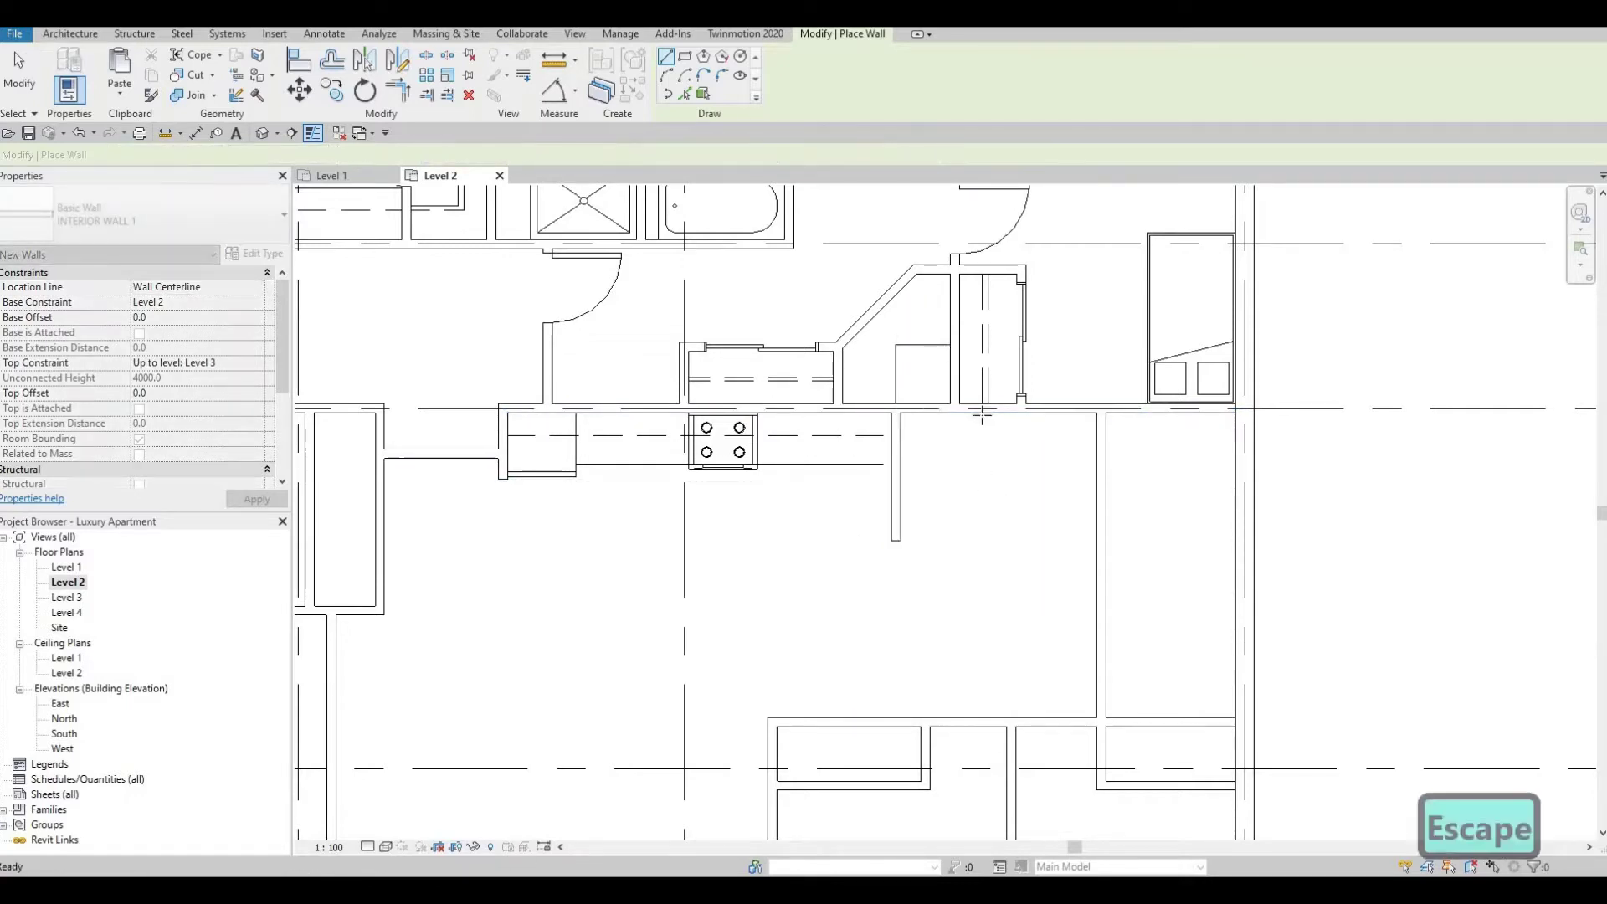
# Draw an INTERIOR WALL 1 wall down from the corridor wall parallel to the short kitchen-end wall and join their lower ends with a 950 wall
pyautogui.click(981, 412)
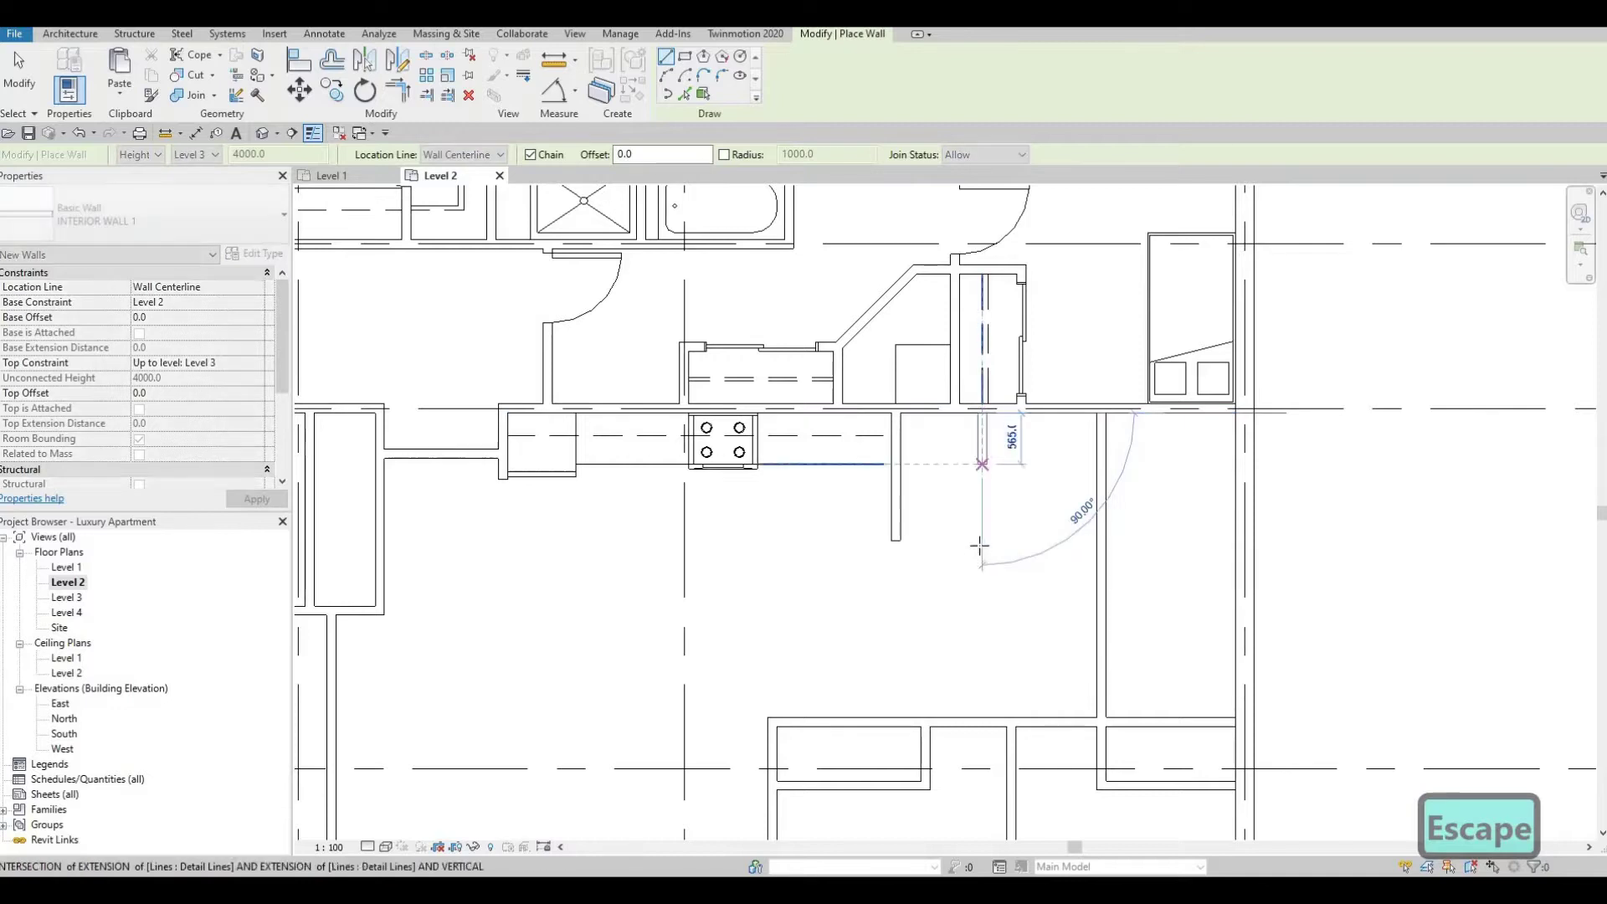
pyautogui.click(982, 541)
pyautogui.press('Escape')
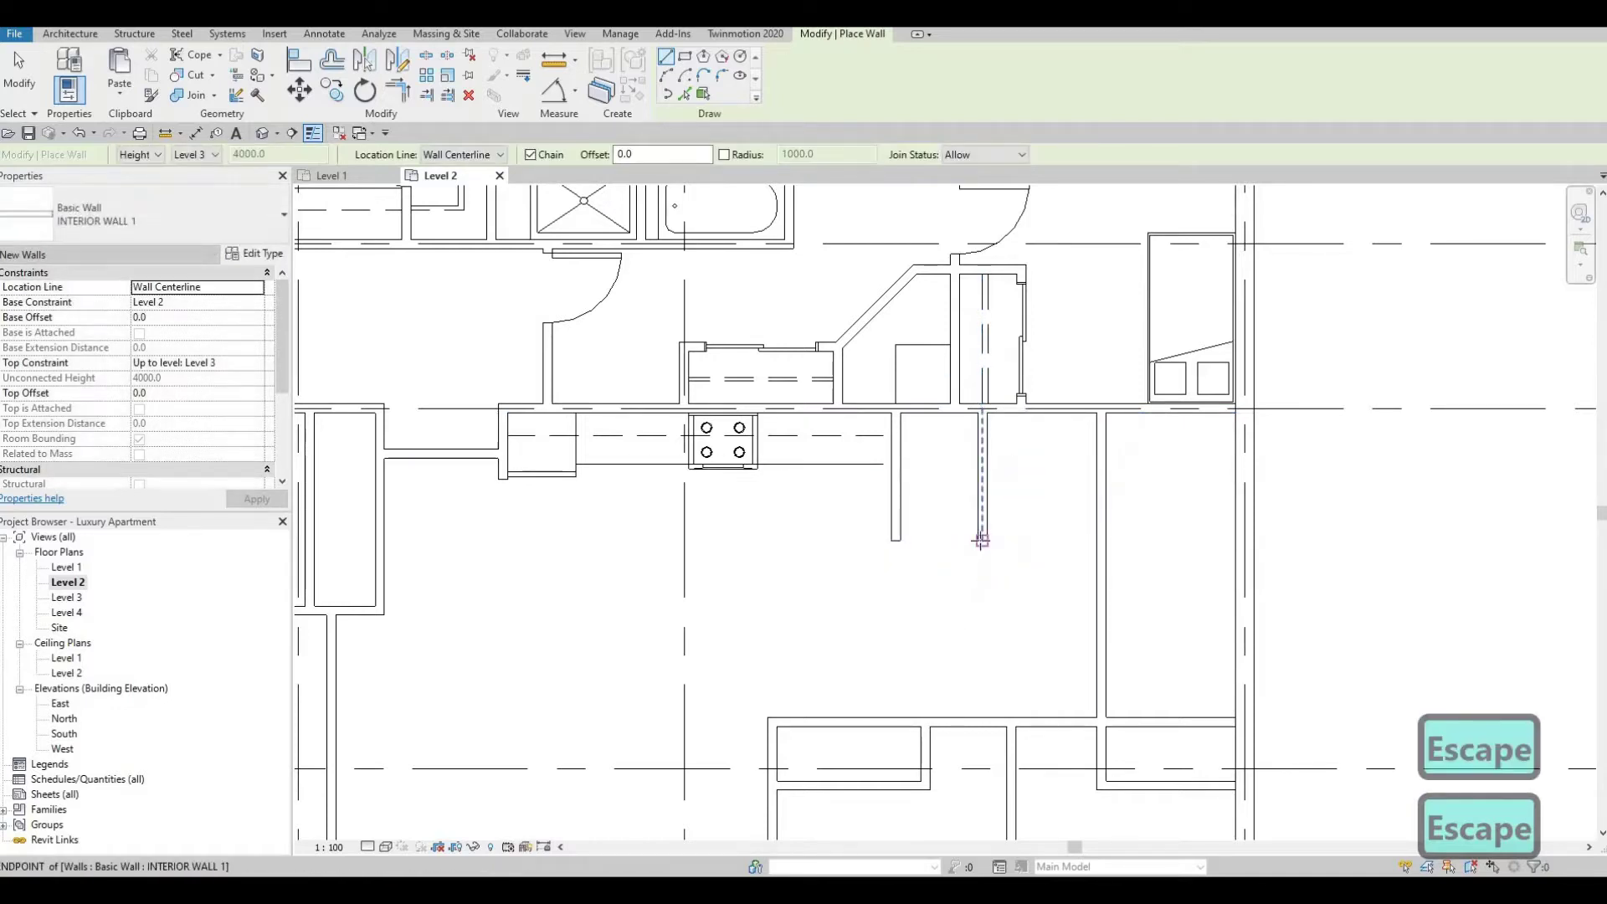
pyautogui.click(895, 541)
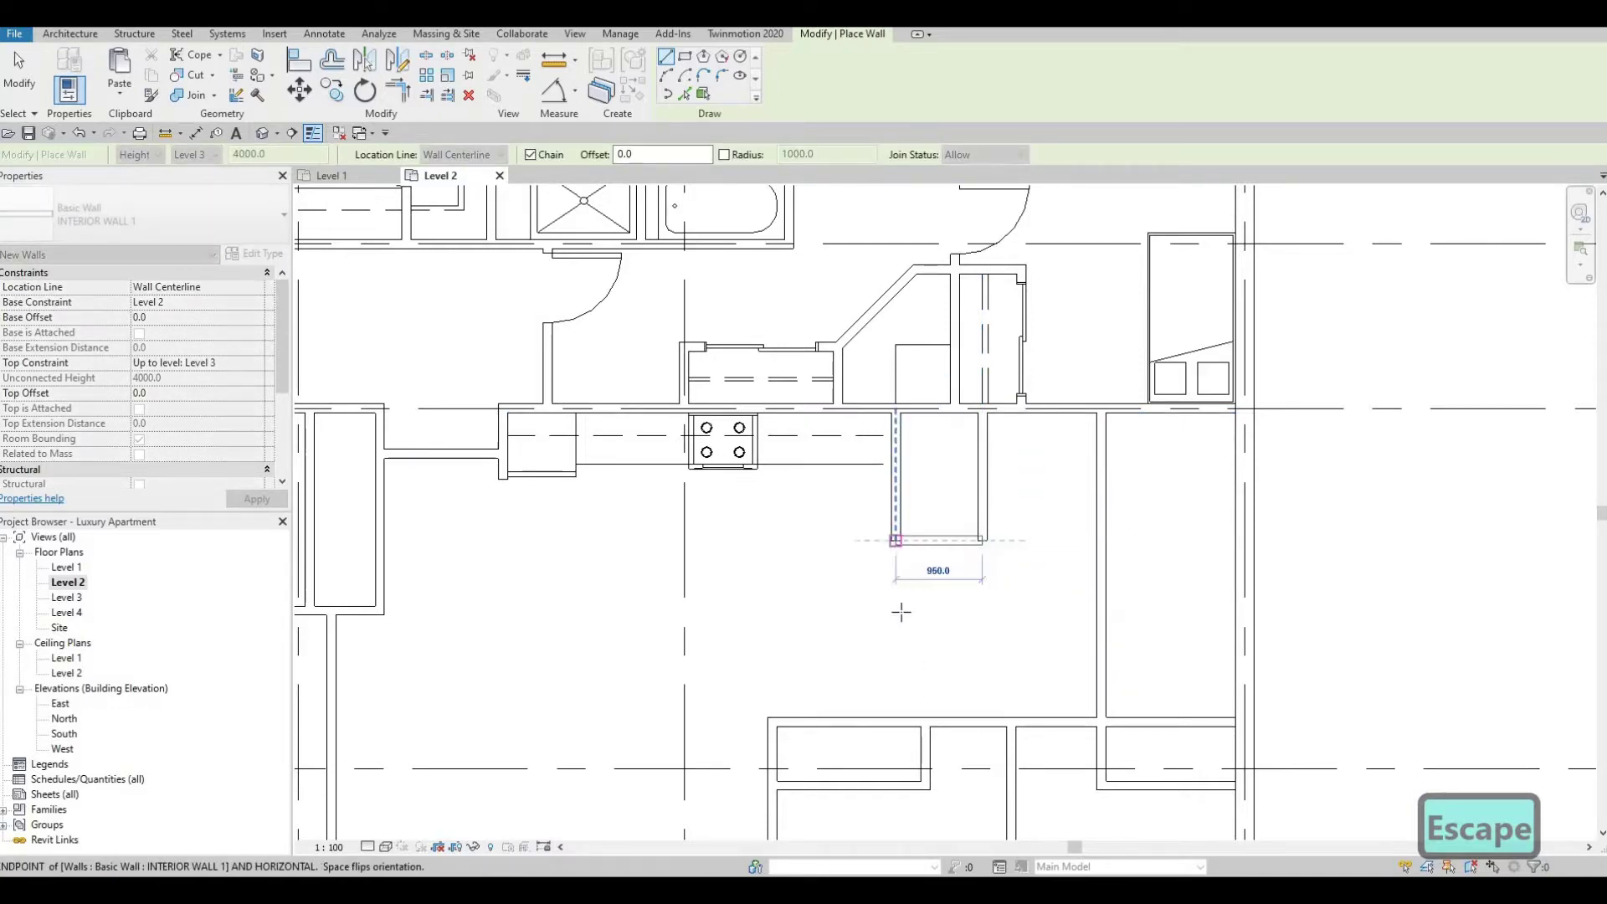
pyautogui.click(981, 541)
pyautogui.press('Escape')
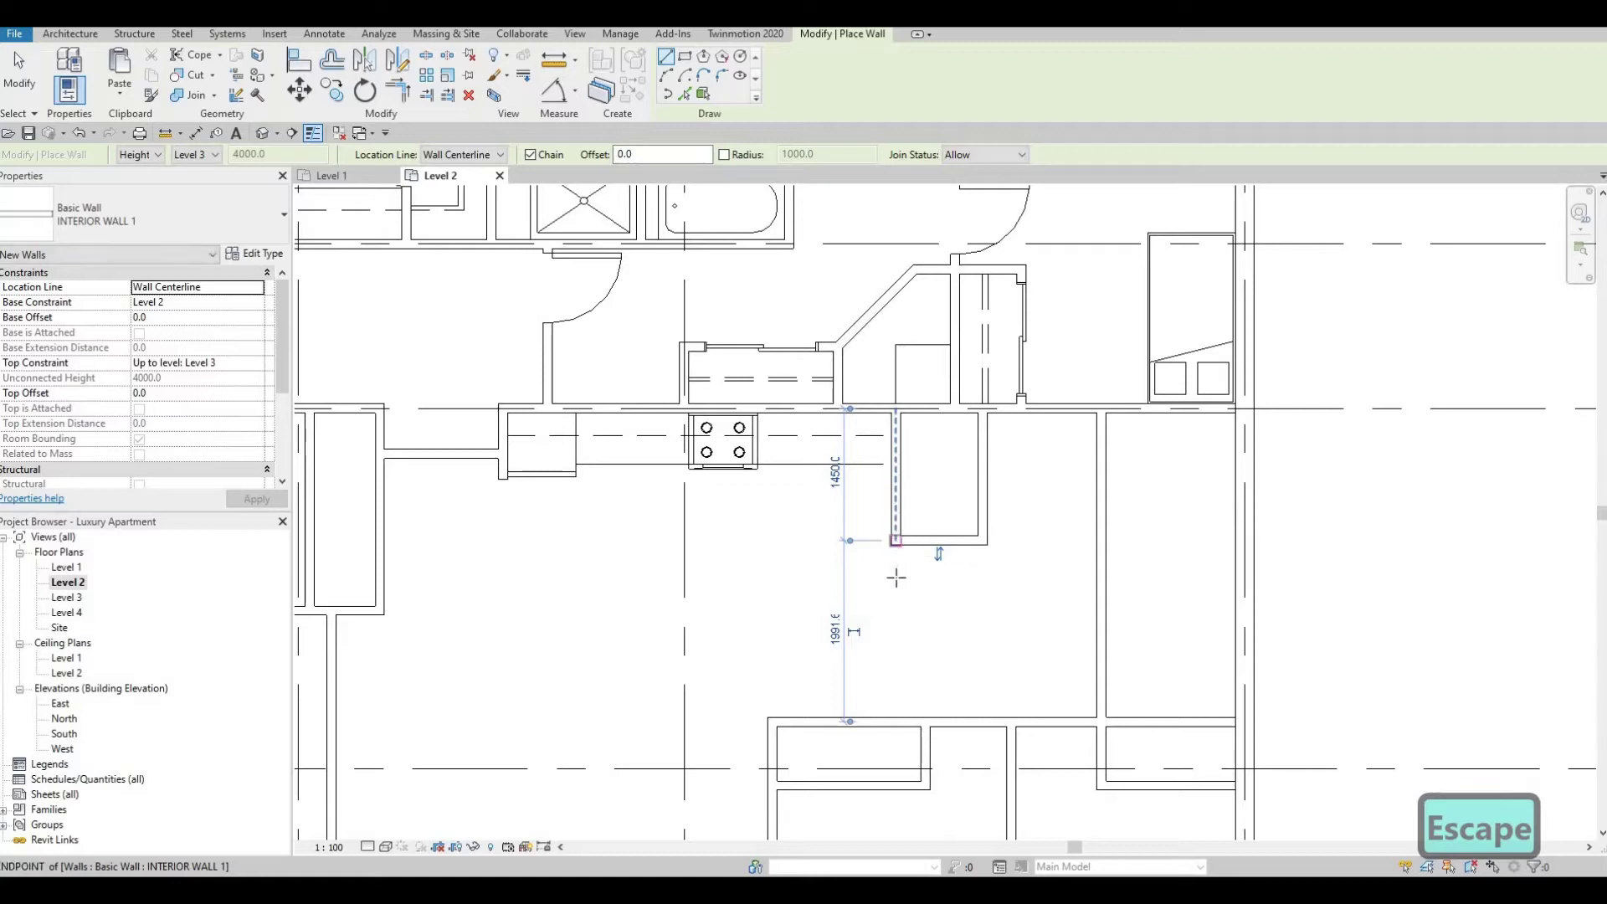
# Draw walls down from the new enclosure's lower-left corner and across to the long vertical wall on its right
pyautogui.click(896, 541)
pyautogui.click(895, 612)
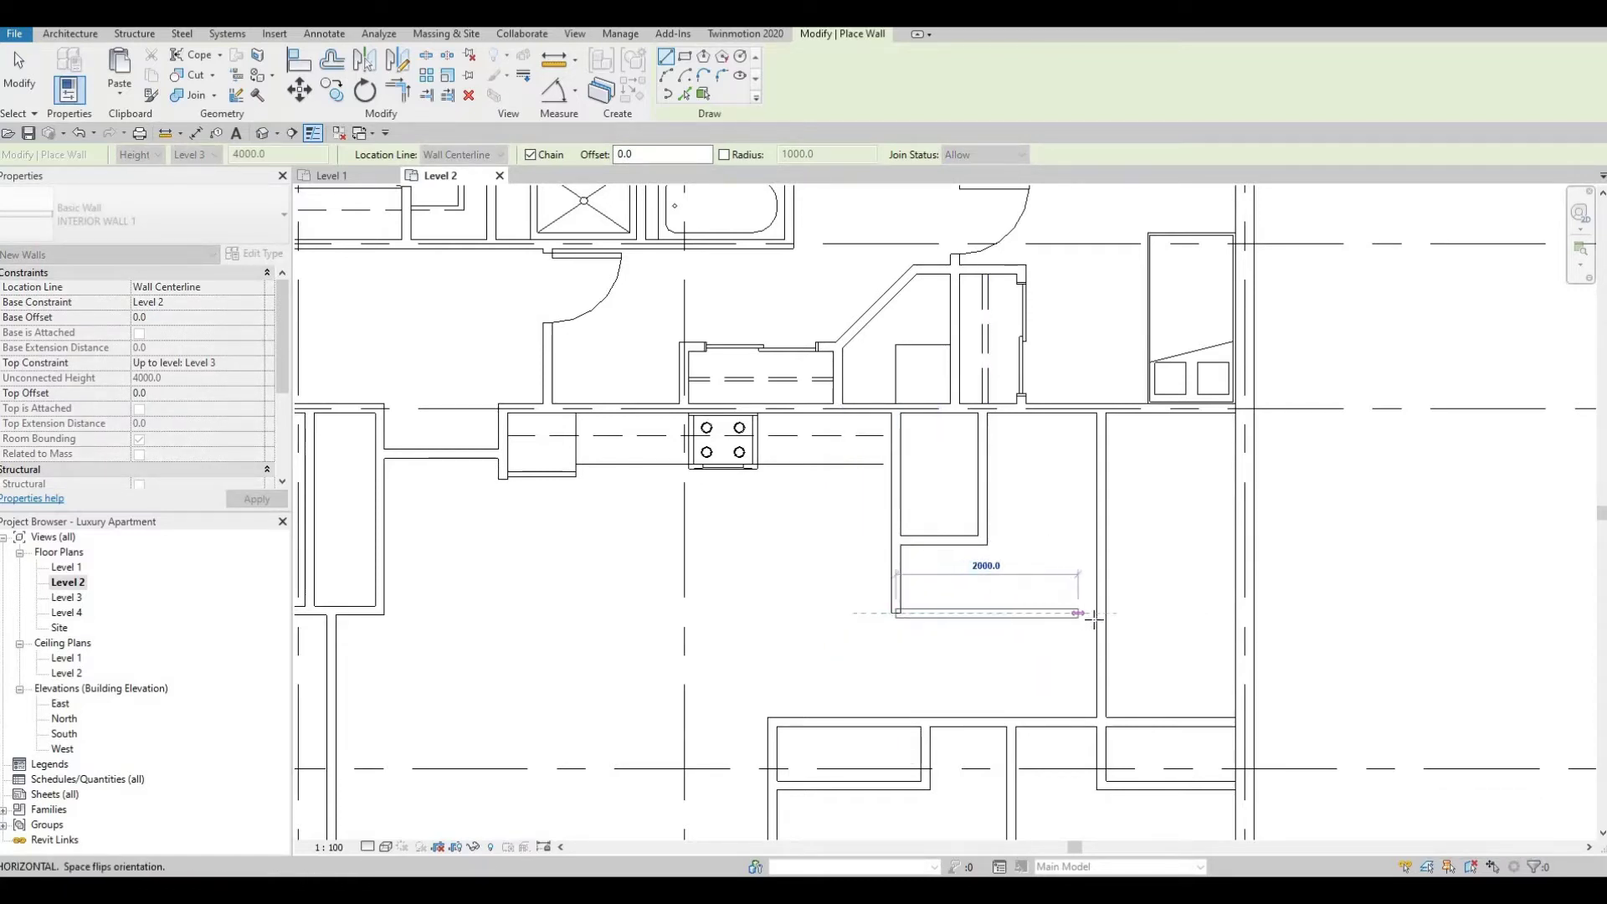
pyautogui.click(1003, 631)
pyautogui.press('Escape')
pyautogui.press('Escape')
pyautogui.press('Escape')
pyautogui.press('Escape')
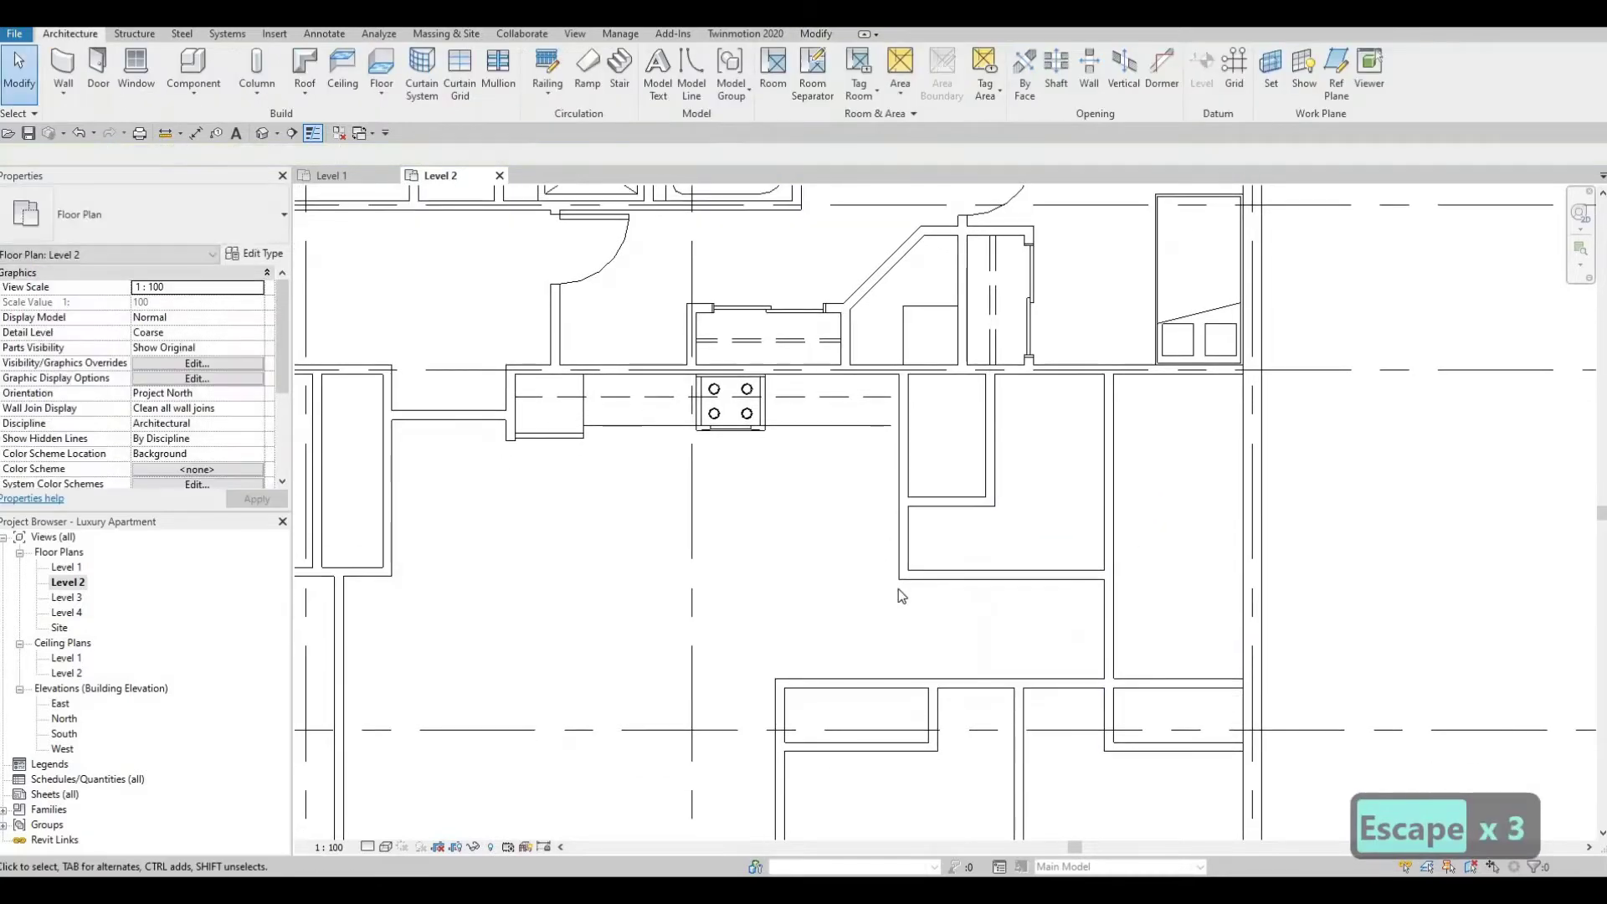
# Set the distance between the small enclosure's right wall and the long vertical wall to its right to 1610
pyautogui.moveTo(976, 462); pyautogui.dragTo(940, 568, button='middle')
pyautogui.click(952, 576)
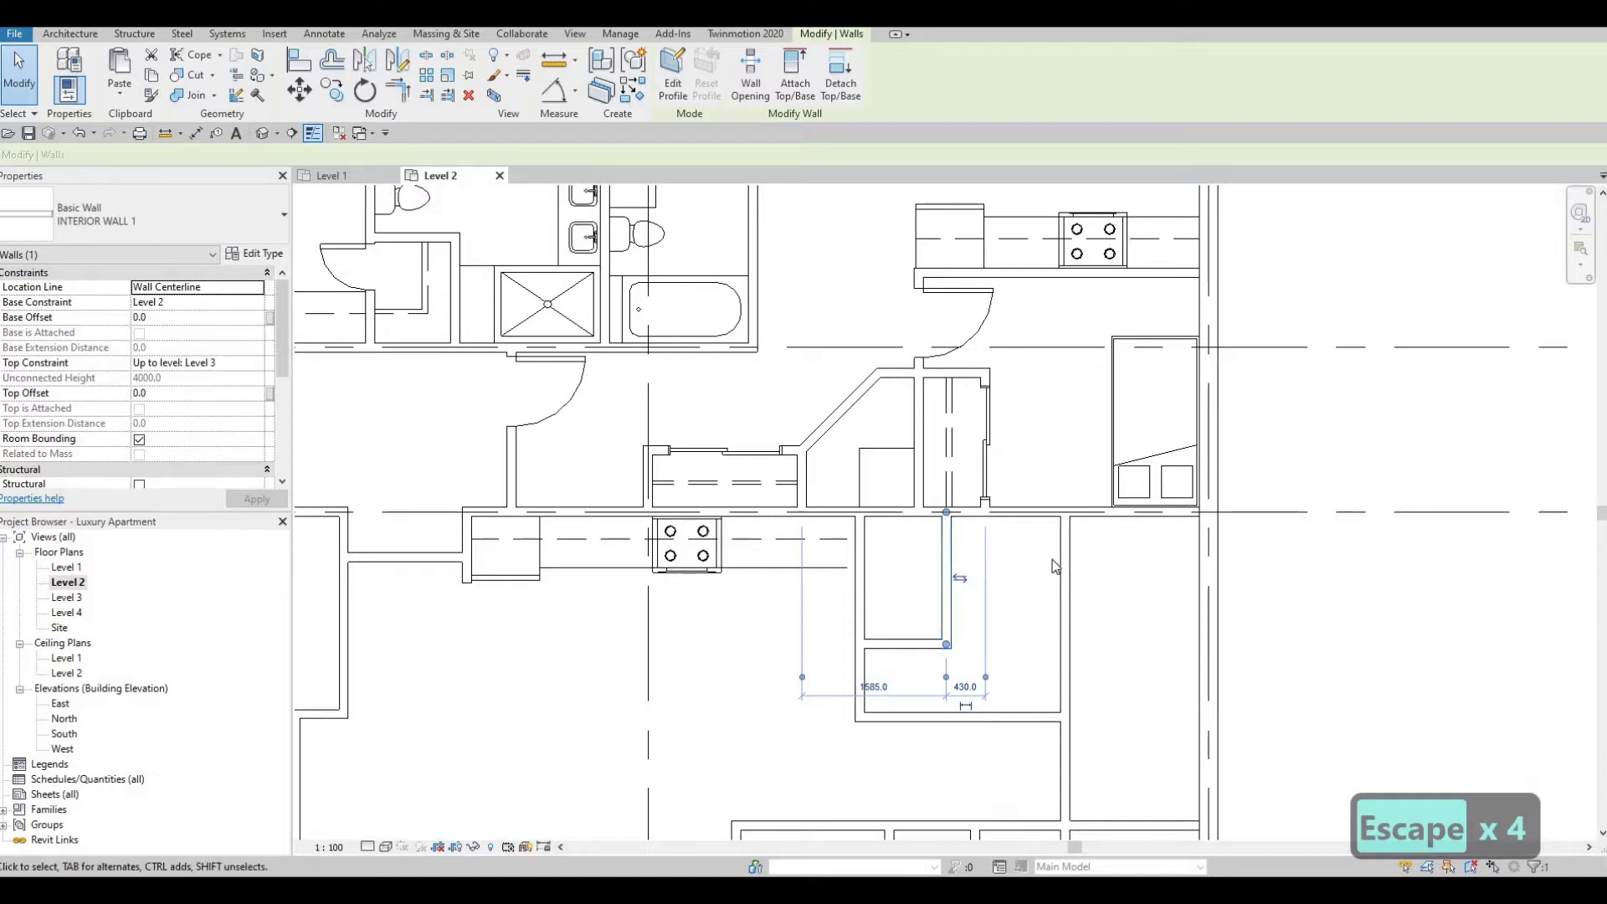
pyautogui.press('Escape')
pyautogui.click(949, 569)
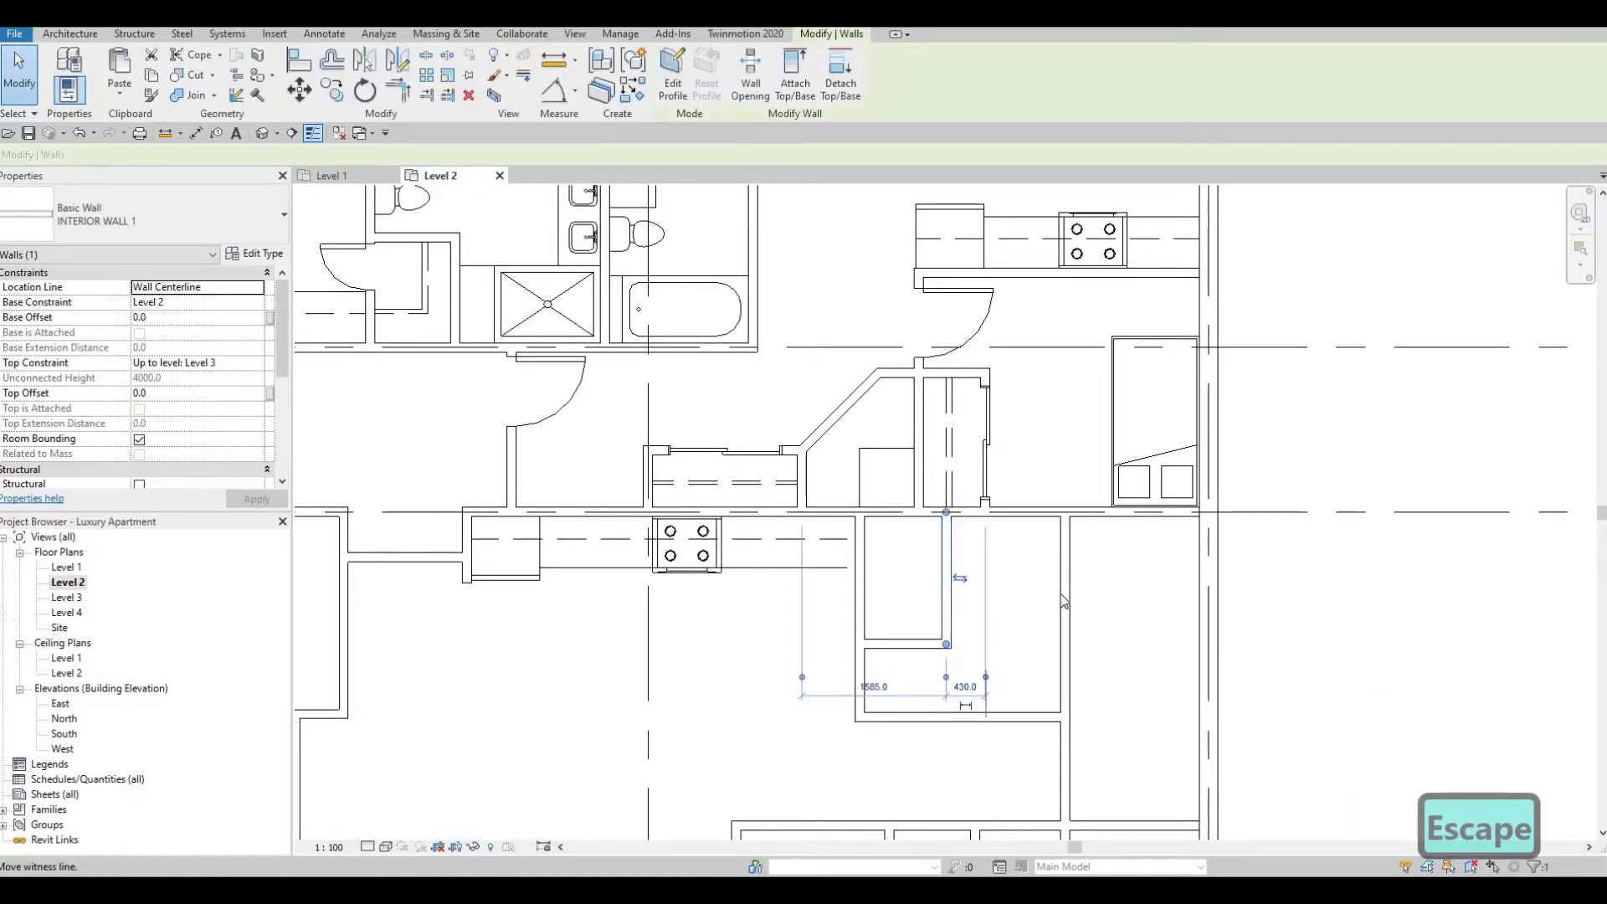
pyautogui.moveTo(1063, 601); pyautogui.dragTo(1061, 605)
pyautogui.click(1005, 687)
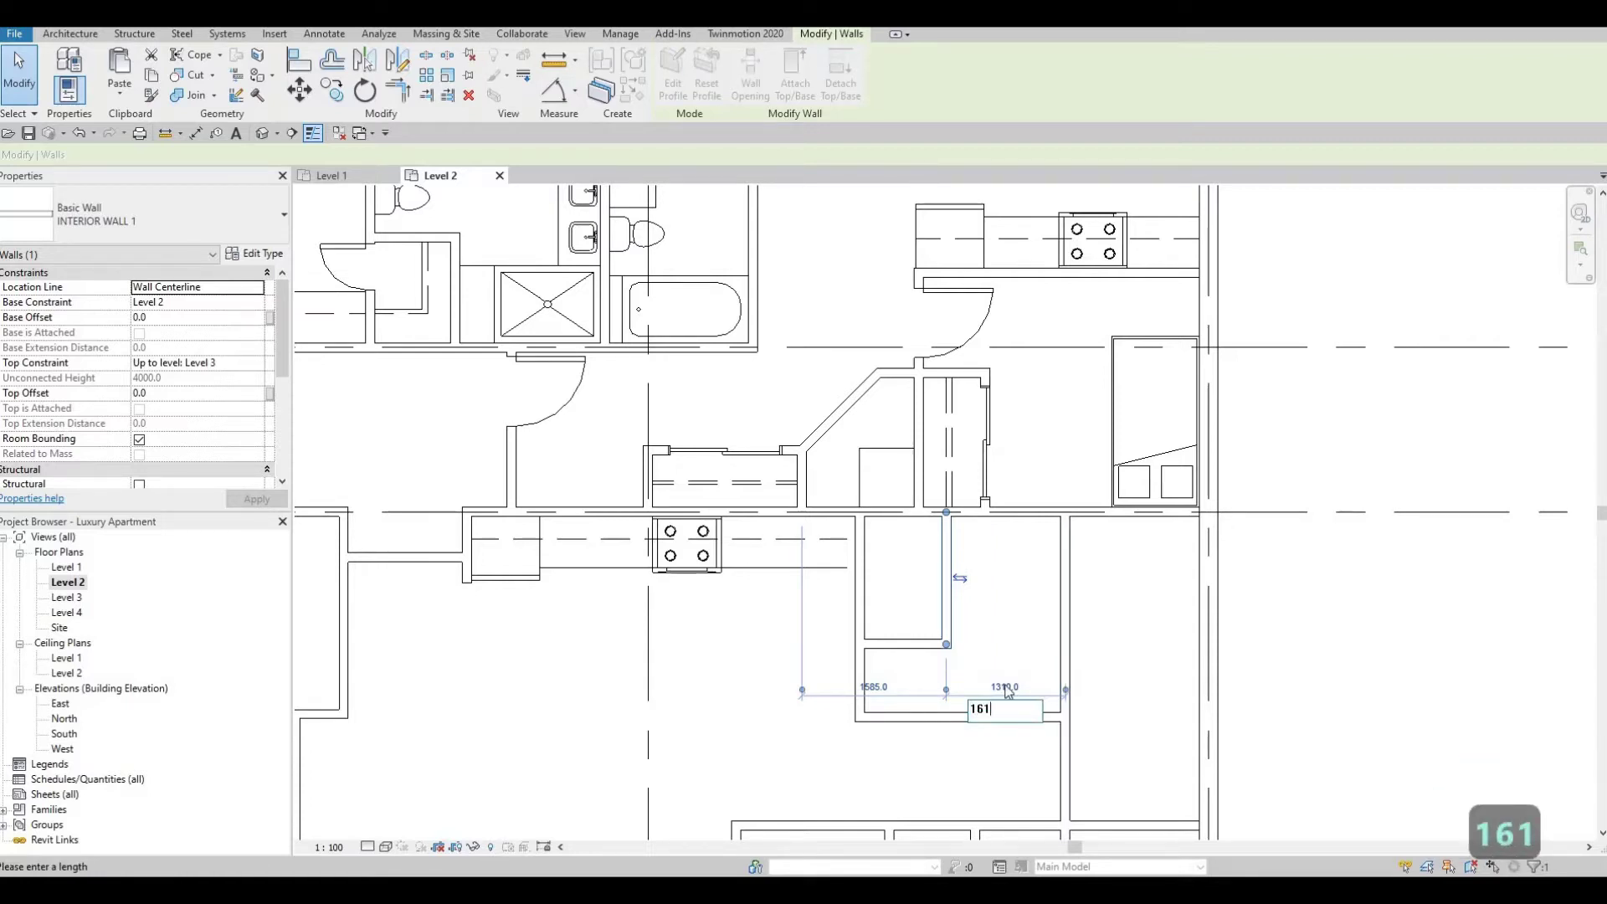
pyautogui.press('Return')
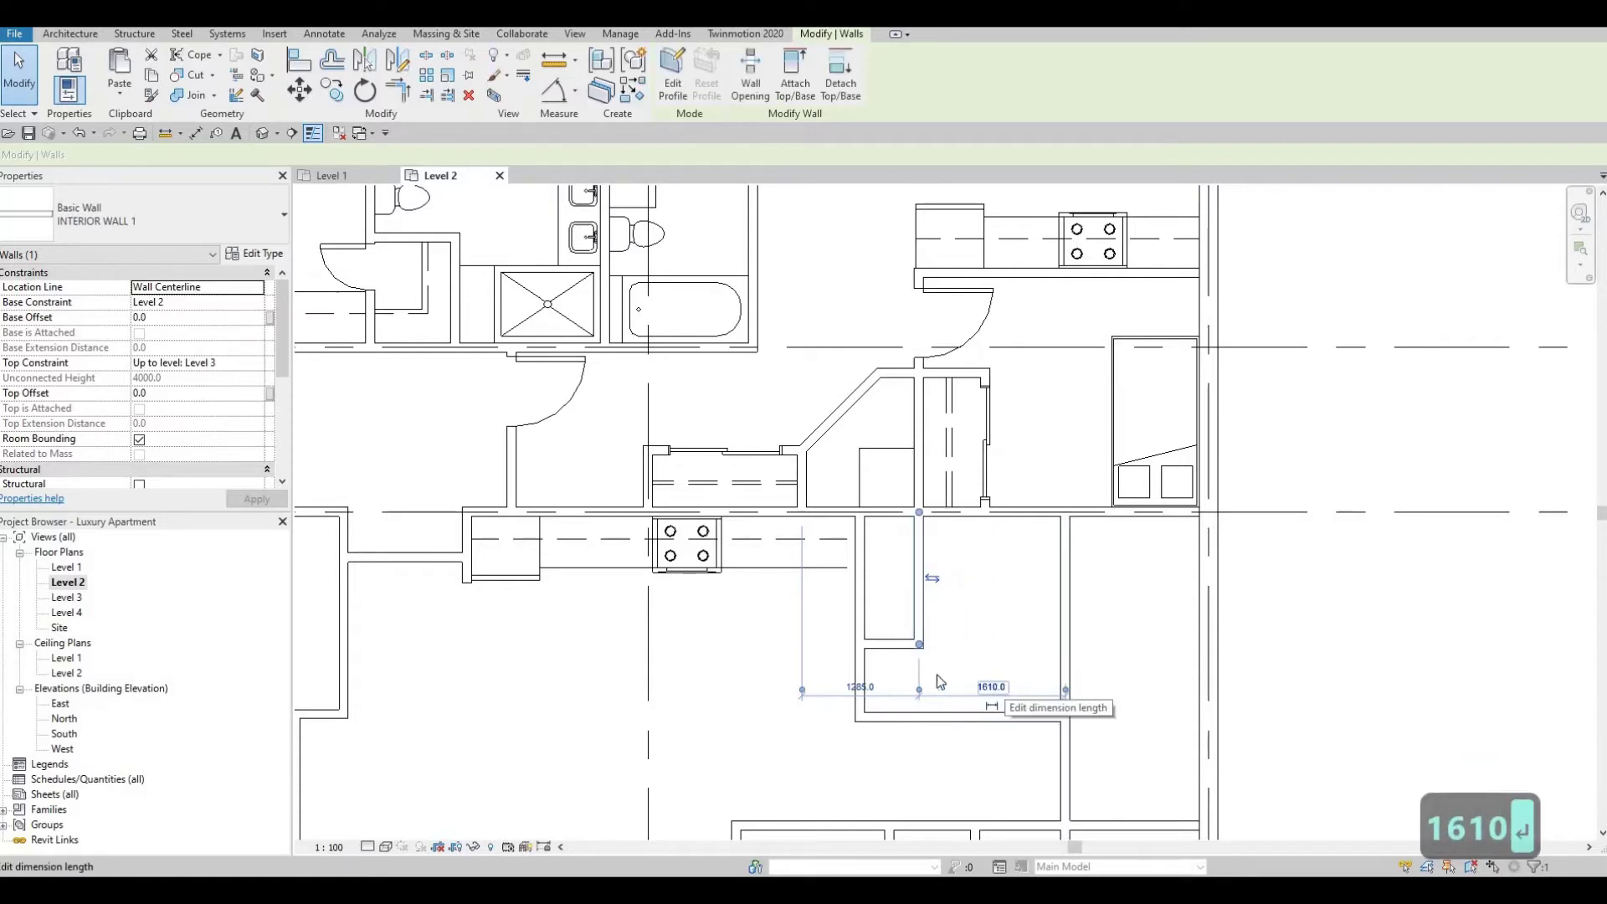
# Move the small enclosure's left wall beside the kitchen counter so it is 960 from the enclosure's right wall
pyautogui.moveTo(855, 574); pyautogui.dragTo(875, 557, button='middle')
pyautogui.press('Escape')
pyautogui.click(877, 557)
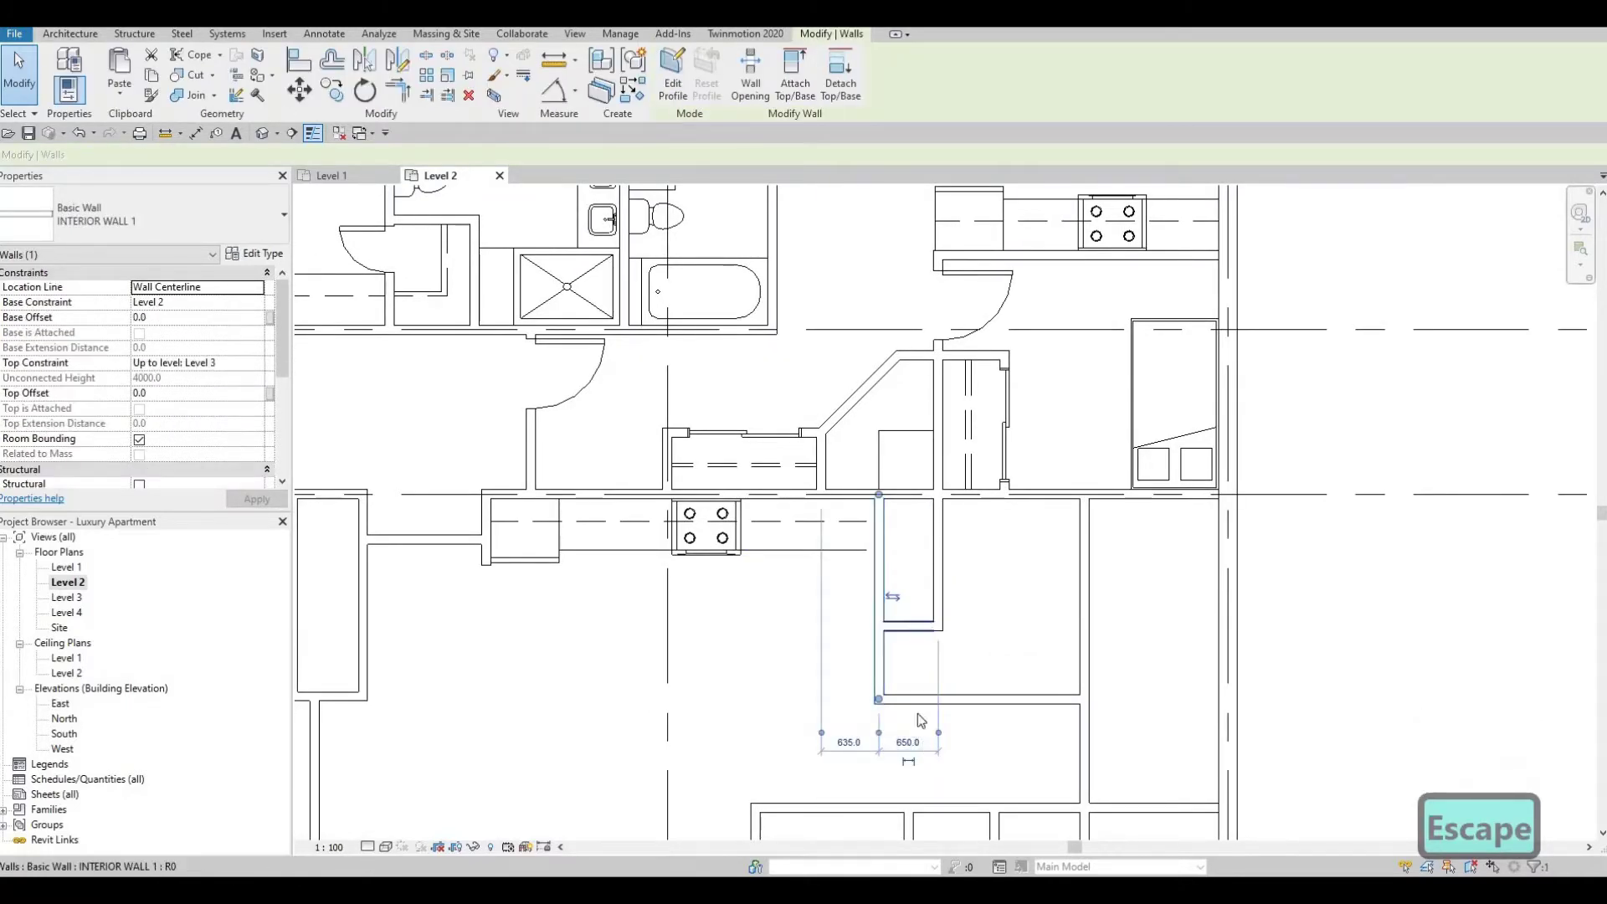
pyautogui.click(910, 742)
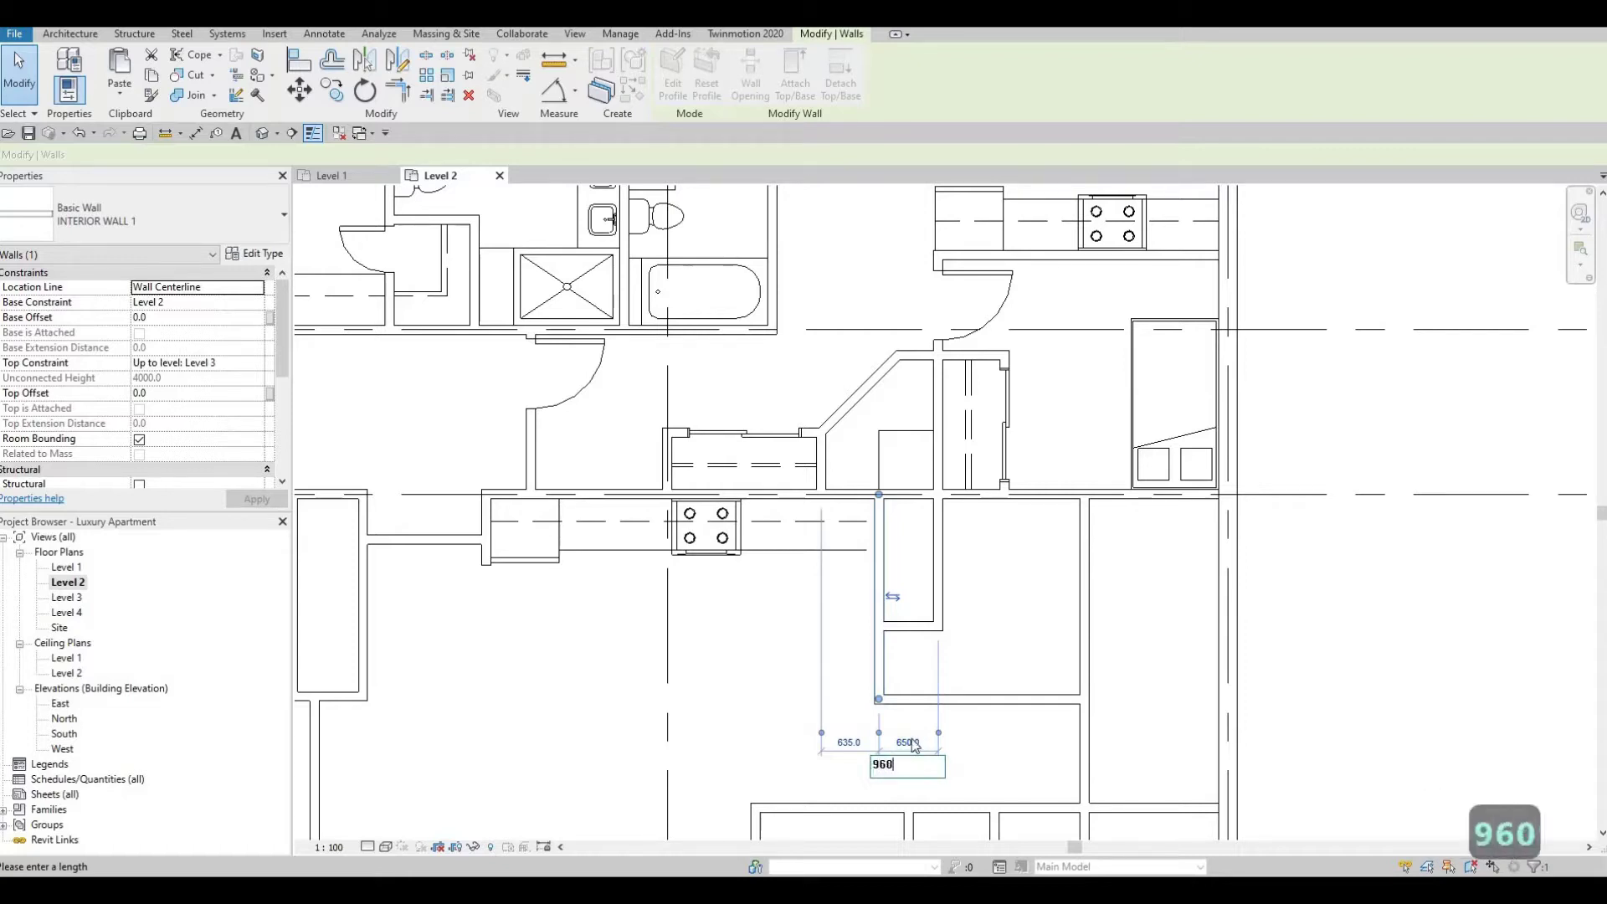
pyautogui.press('Return')
pyautogui.press('Escape')
pyautogui.press('Escape')
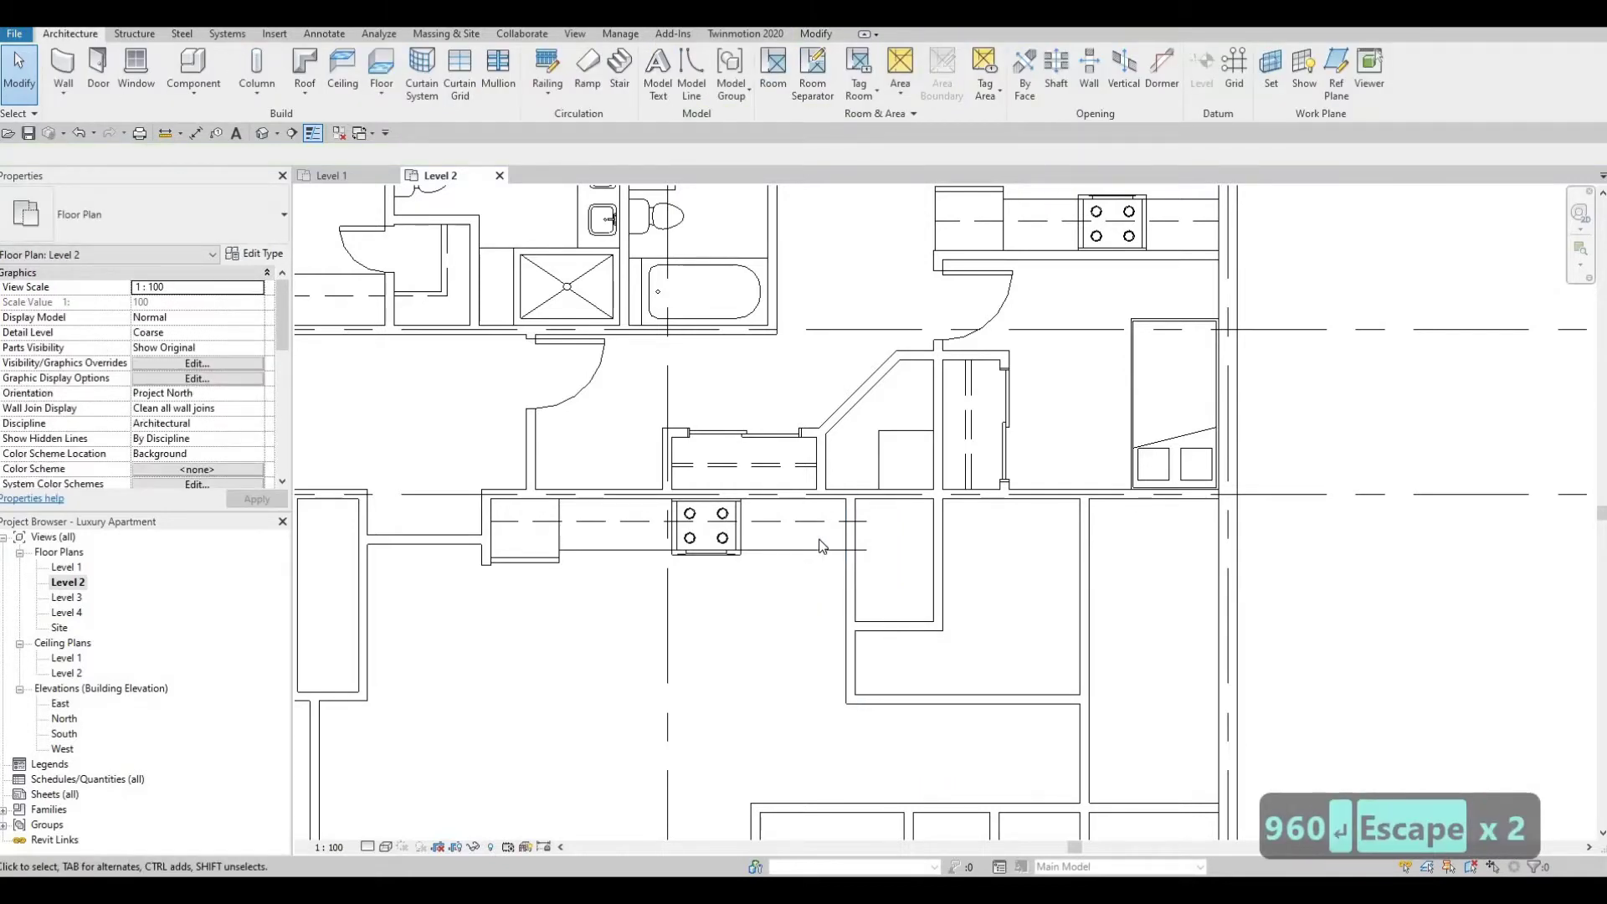
# Shorten the counter's dashed line and front edge line so both end at the face of the moved wall
pyautogui.click(845, 520)
pyautogui.scroll(3, 847, 521)
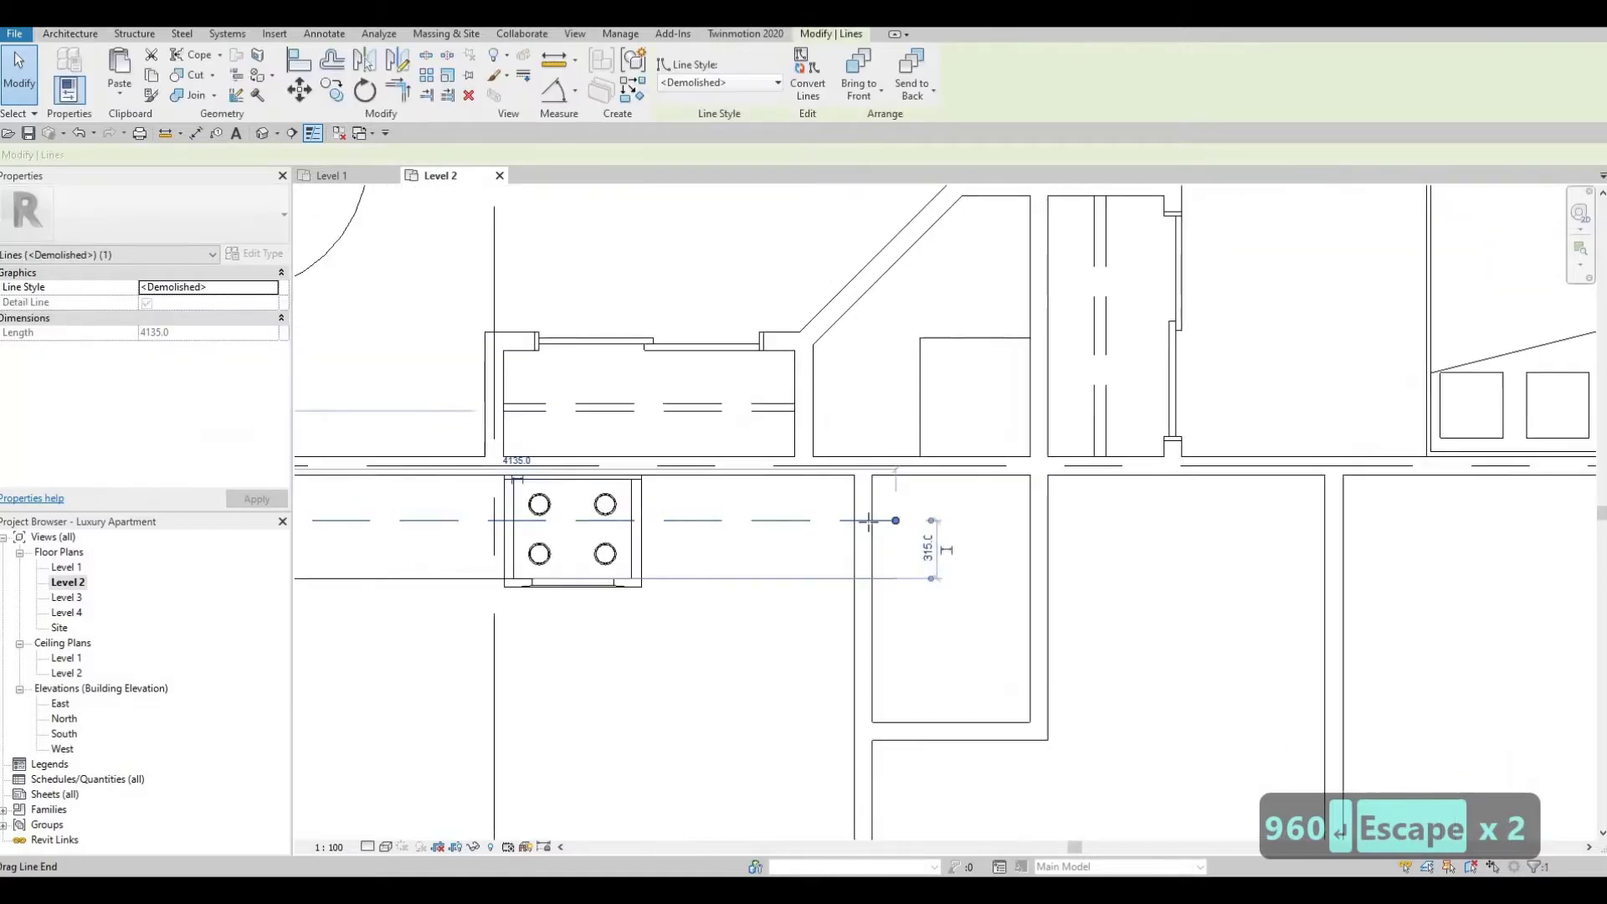
pyautogui.click(845, 579)
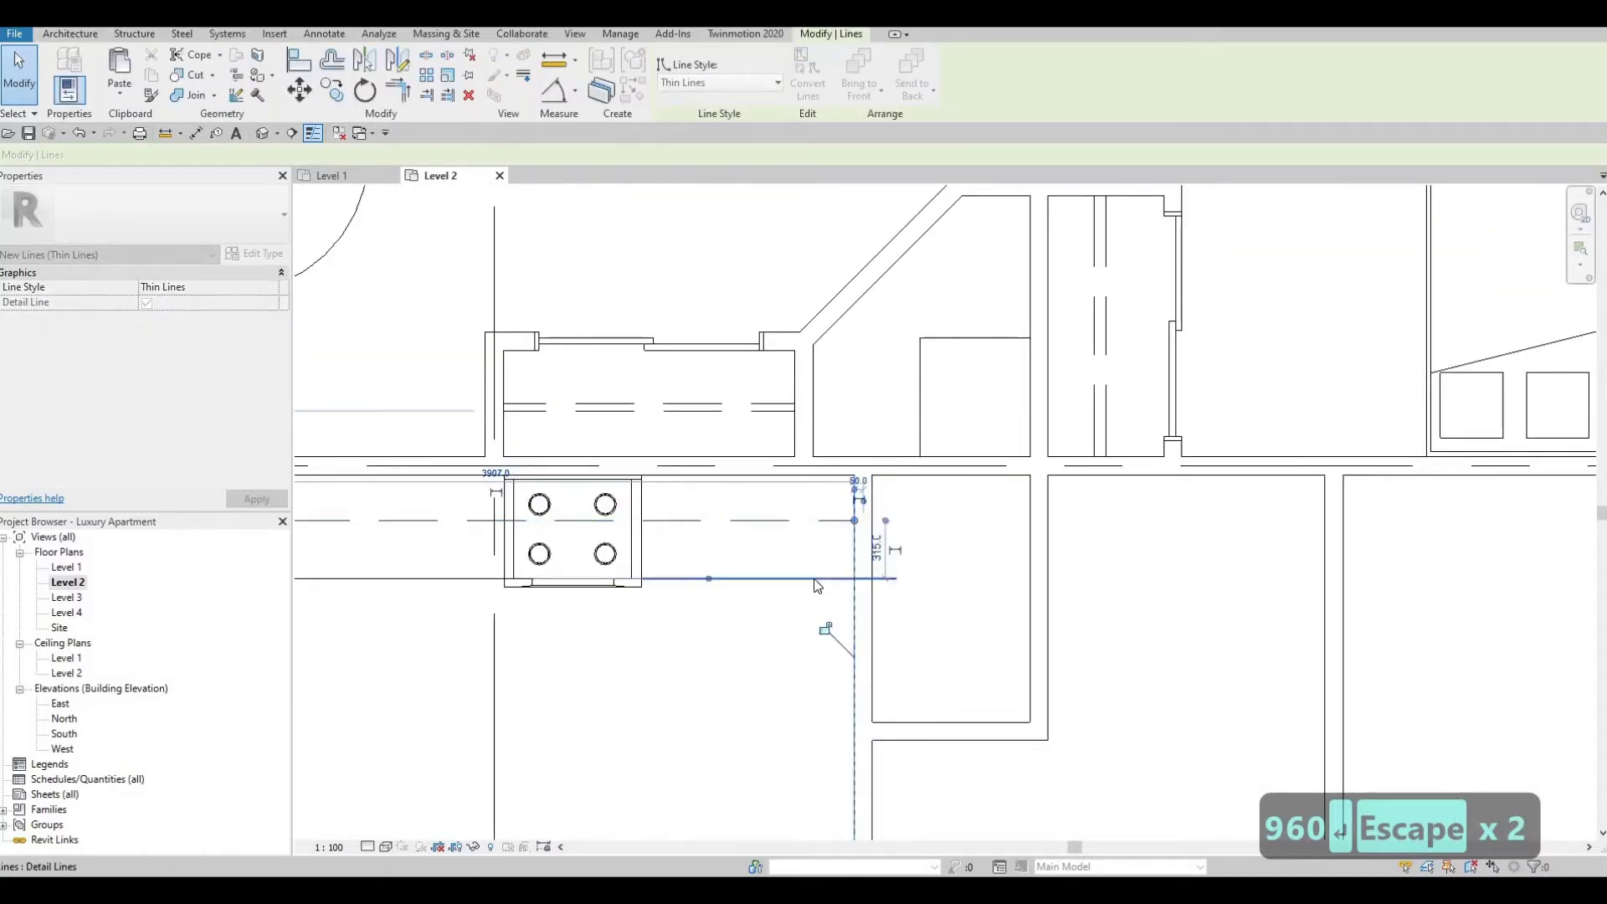
pyautogui.press('Escape')
pyautogui.press('d')
pyautogui.press('l')
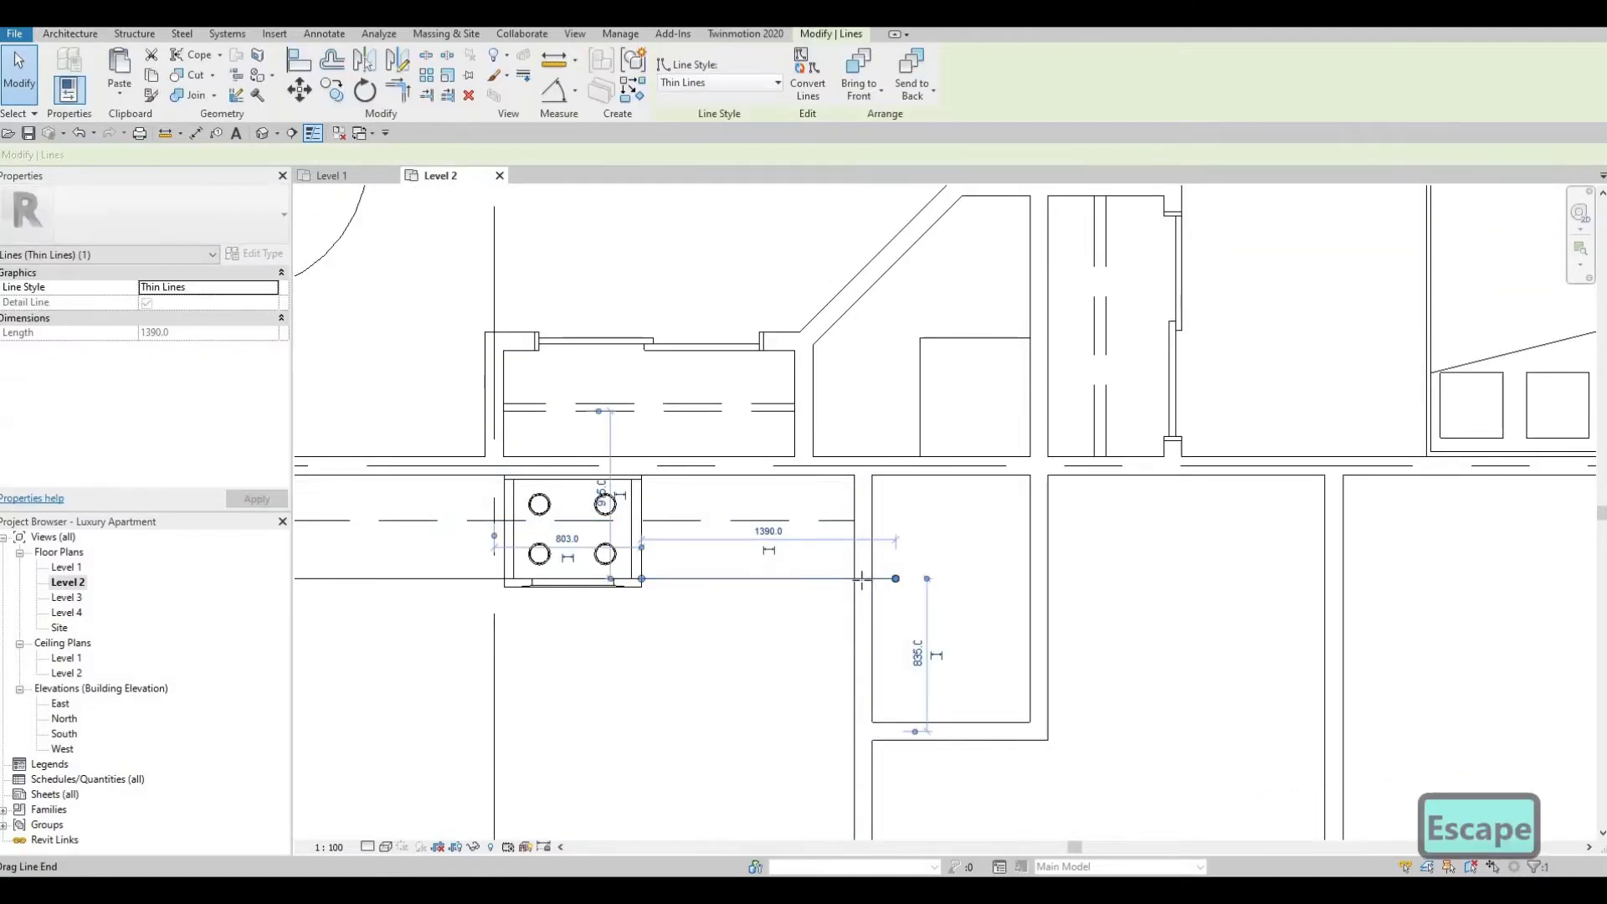
pyautogui.press('Escape')
pyautogui.scroll(-2, 914, 585)
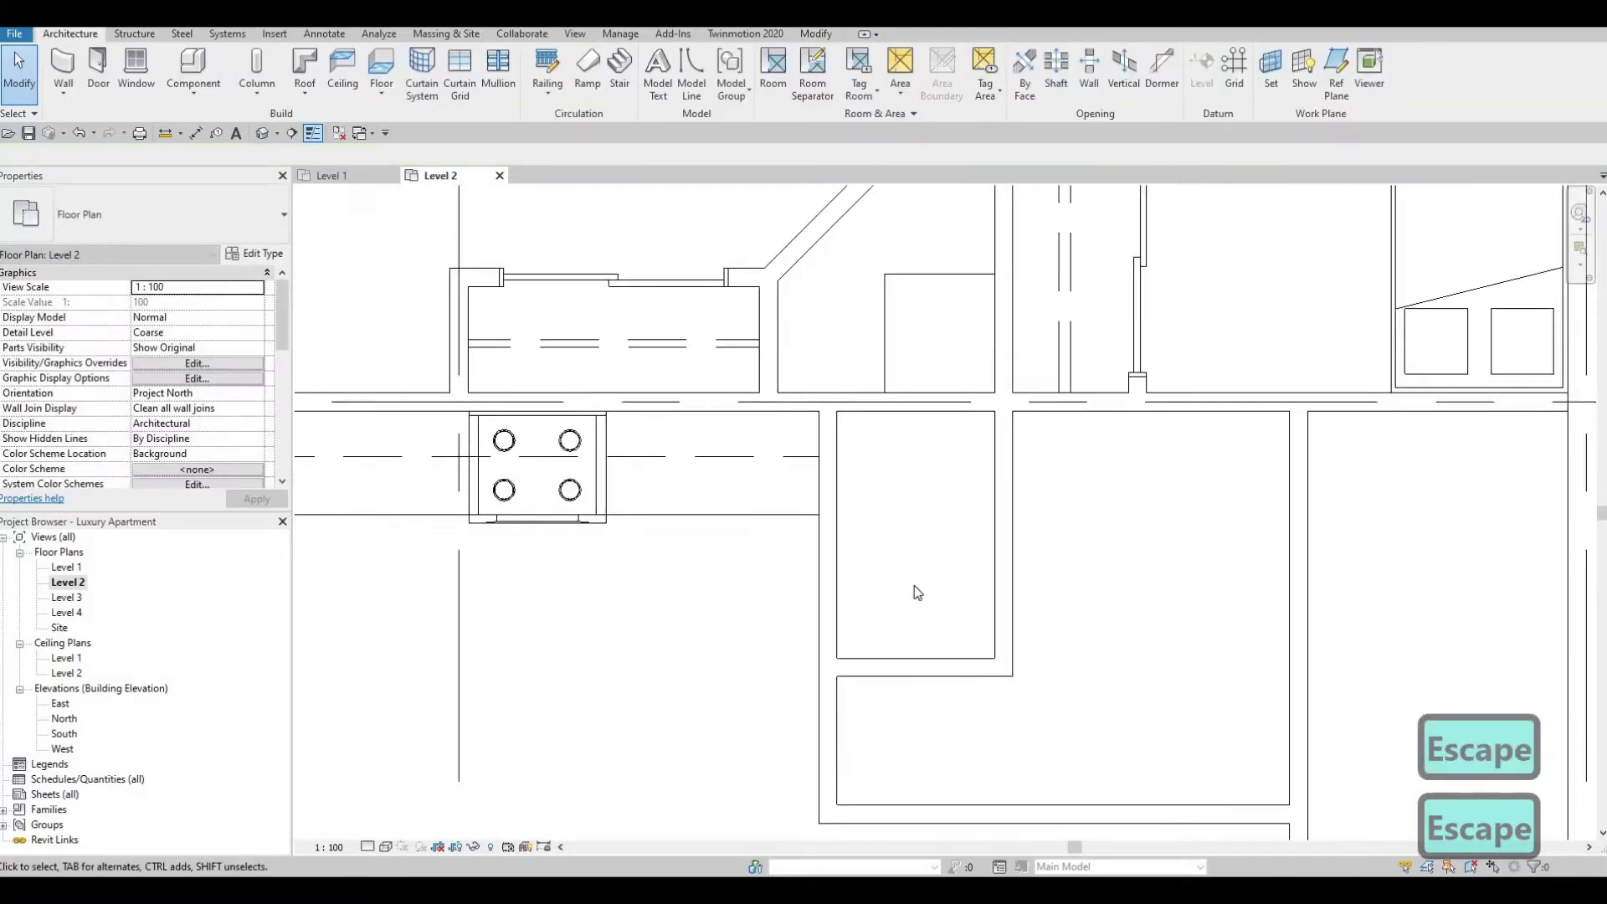
pyautogui.moveTo(914, 585); pyautogui.dragTo(850, 585, button='middle')
pyautogui.moveTo(971, 576); pyautogui.dragTo(840, 548, button='middle')
pyautogui.moveTo(843, 699); pyautogui.dragTo(896, 656, button='middle')
pyautogui.moveTo(888, 495); pyautogui.dragTo(800, 602, button='middle')
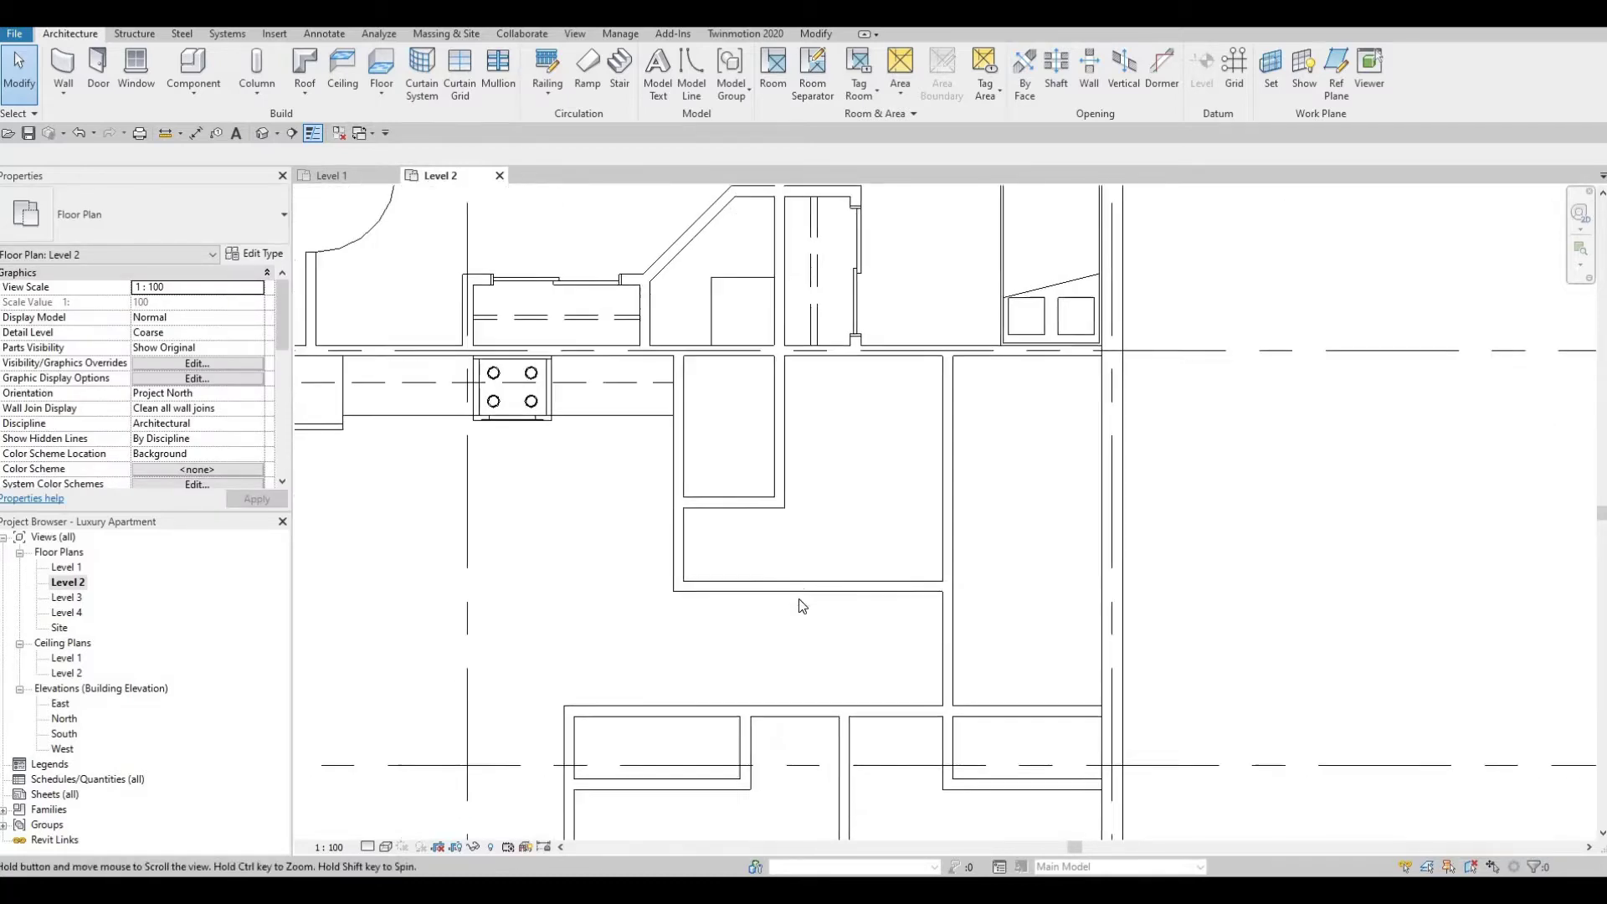
pyautogui.moveTo(778, 737); pyautogui.dragTo(806, 599, button='middle')
pyautogui.scroll(-1, 912, 599)
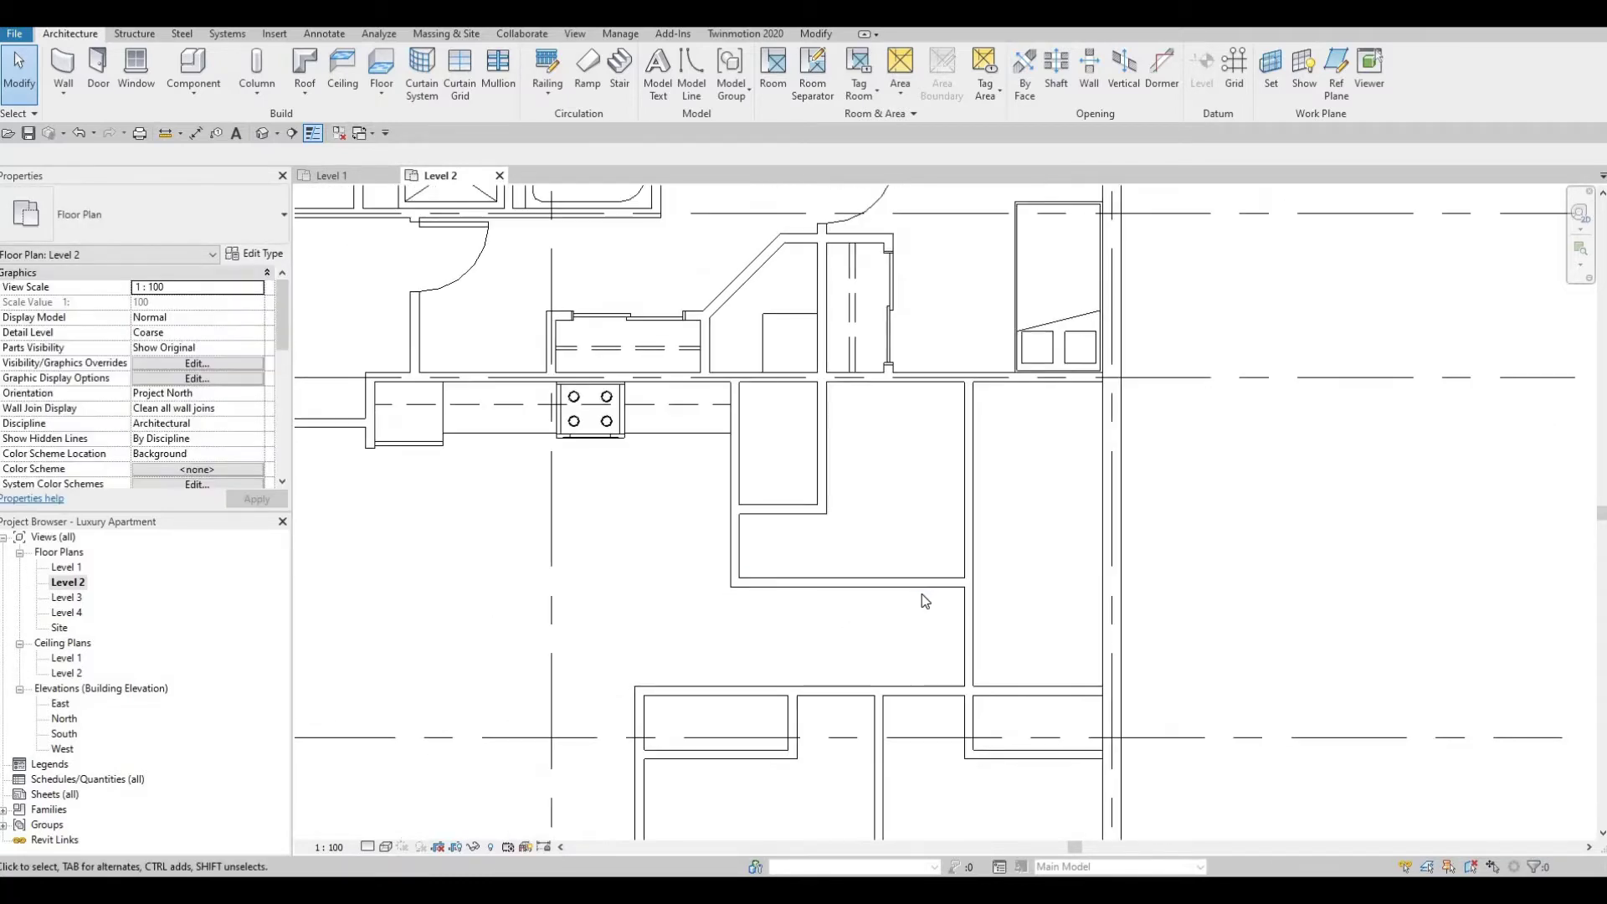
# Create a similar M_Single-Flush 0762 x 2134mm door from the neighbouring unit's entry door, centred in the 3-bedroom unit's recessed entry wall
pyautogui.scroll(-1, 781, 547)
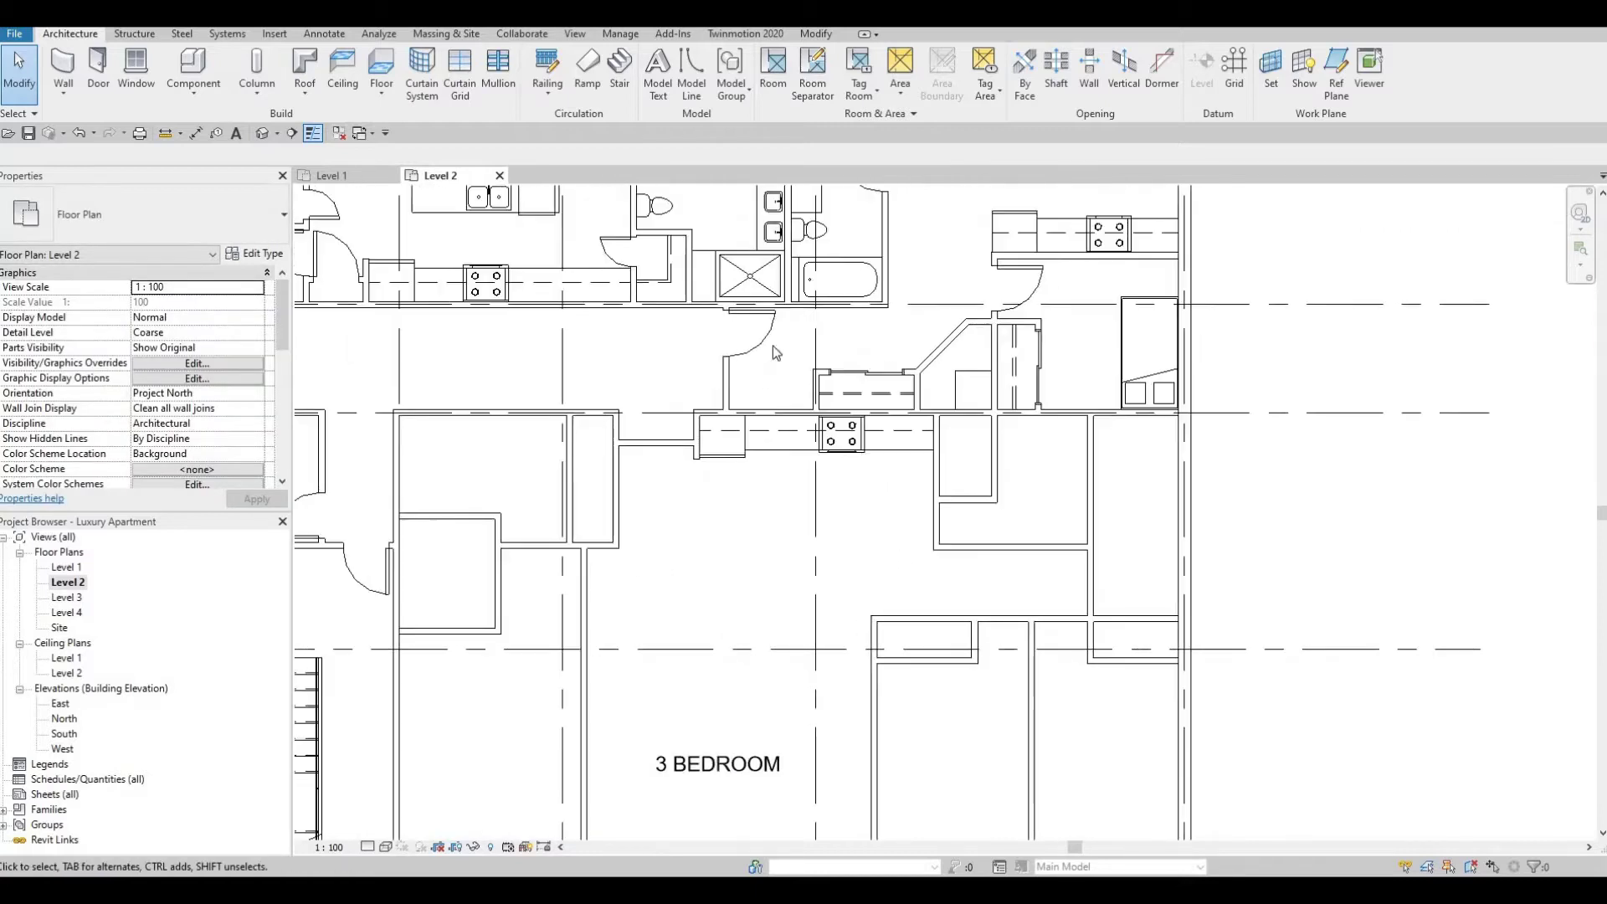
pyautogui.moveTo(772, 345); pyautogui.dragTo(796, 358, button='middle')
pyautogui.press('Escape')
pyautogui.press('c')
pyautogui.press('s')
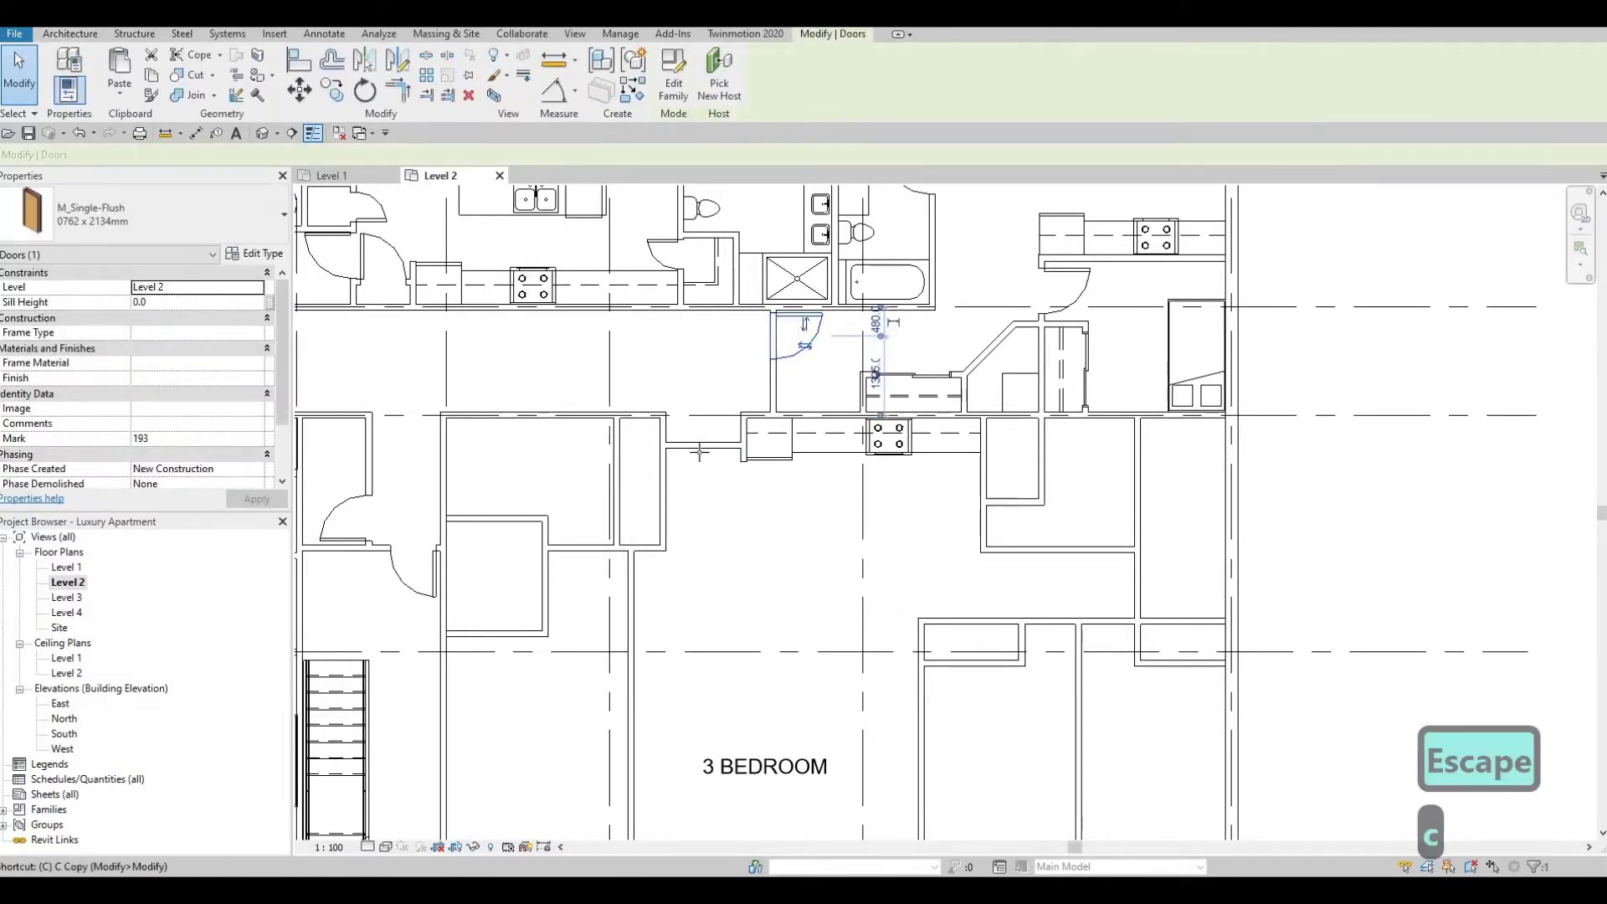
pyautogui.scroll(1, 703, 443)
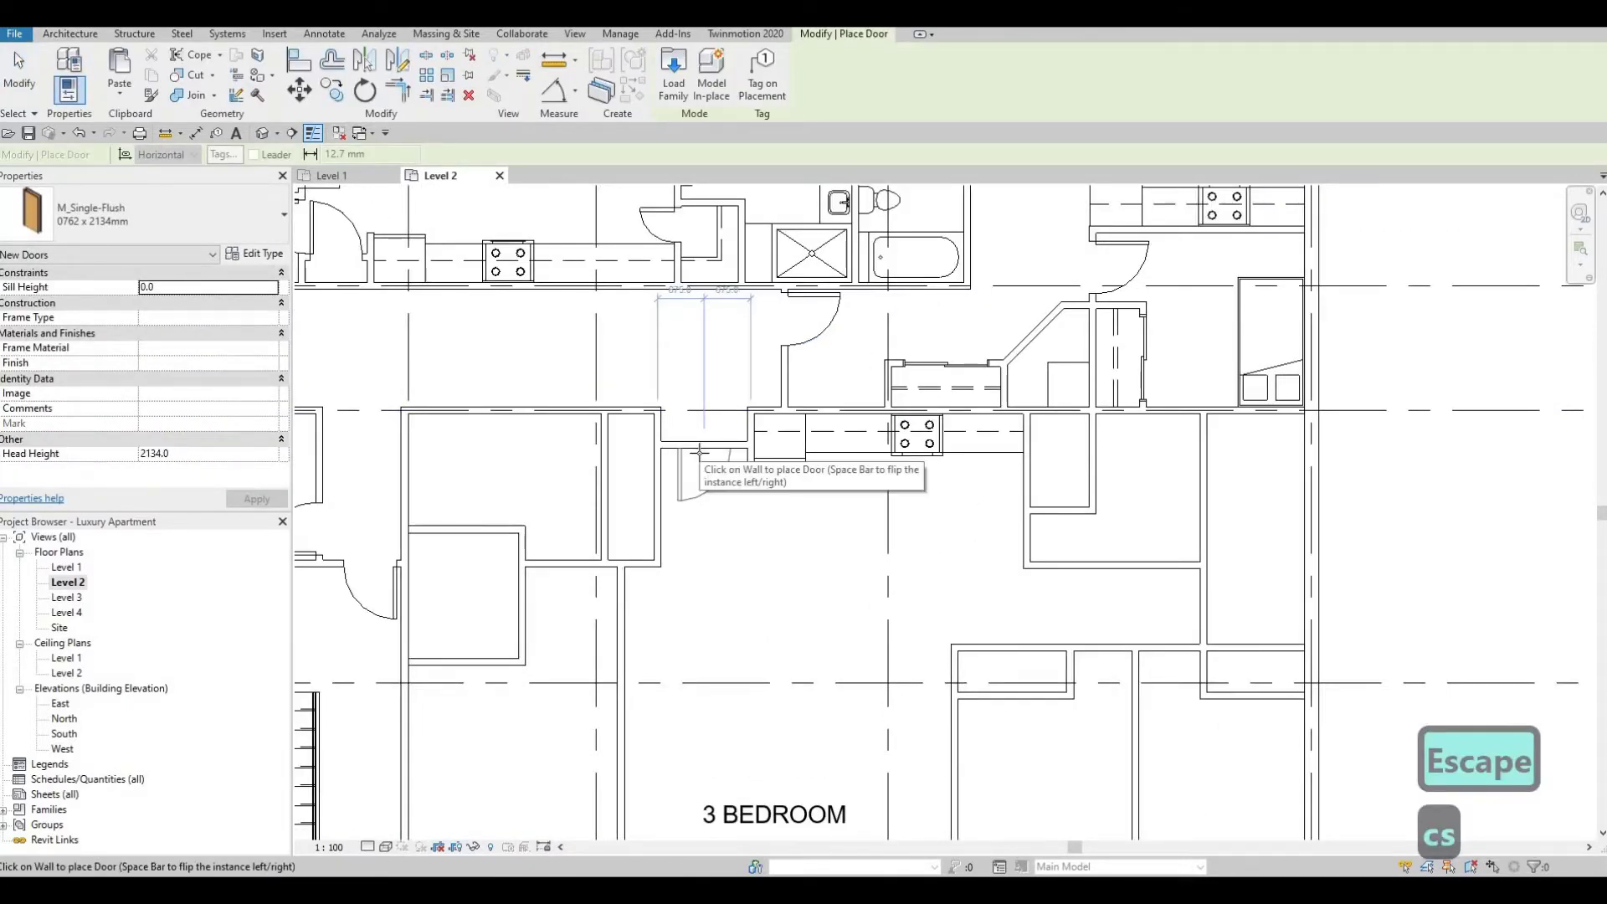
pyautogui.scroll(-2, 779, 465)
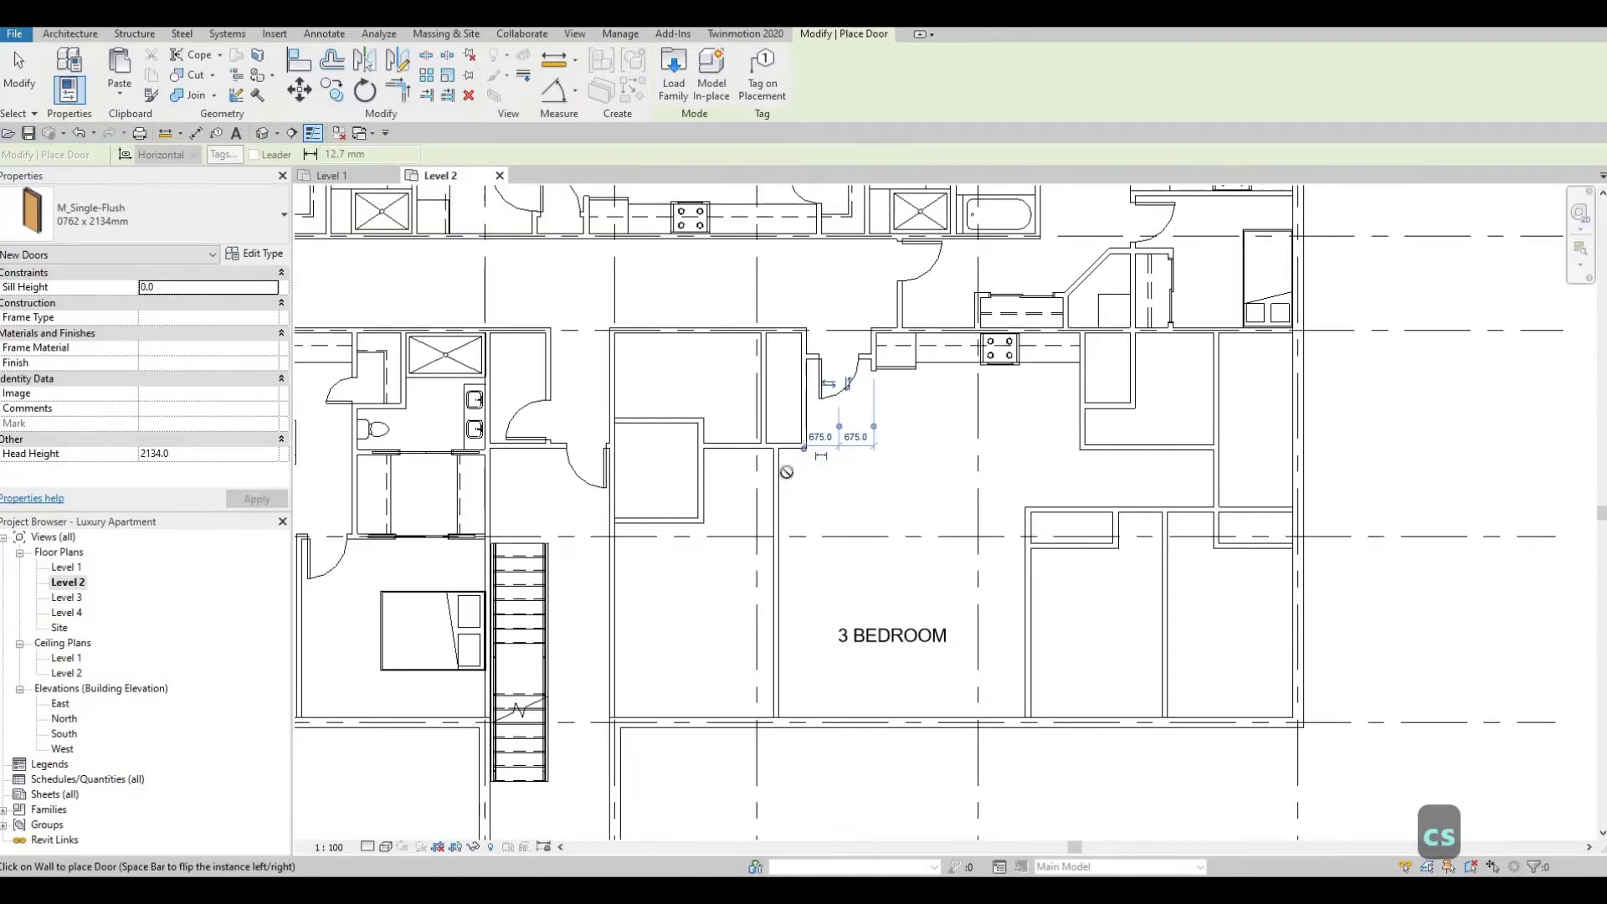
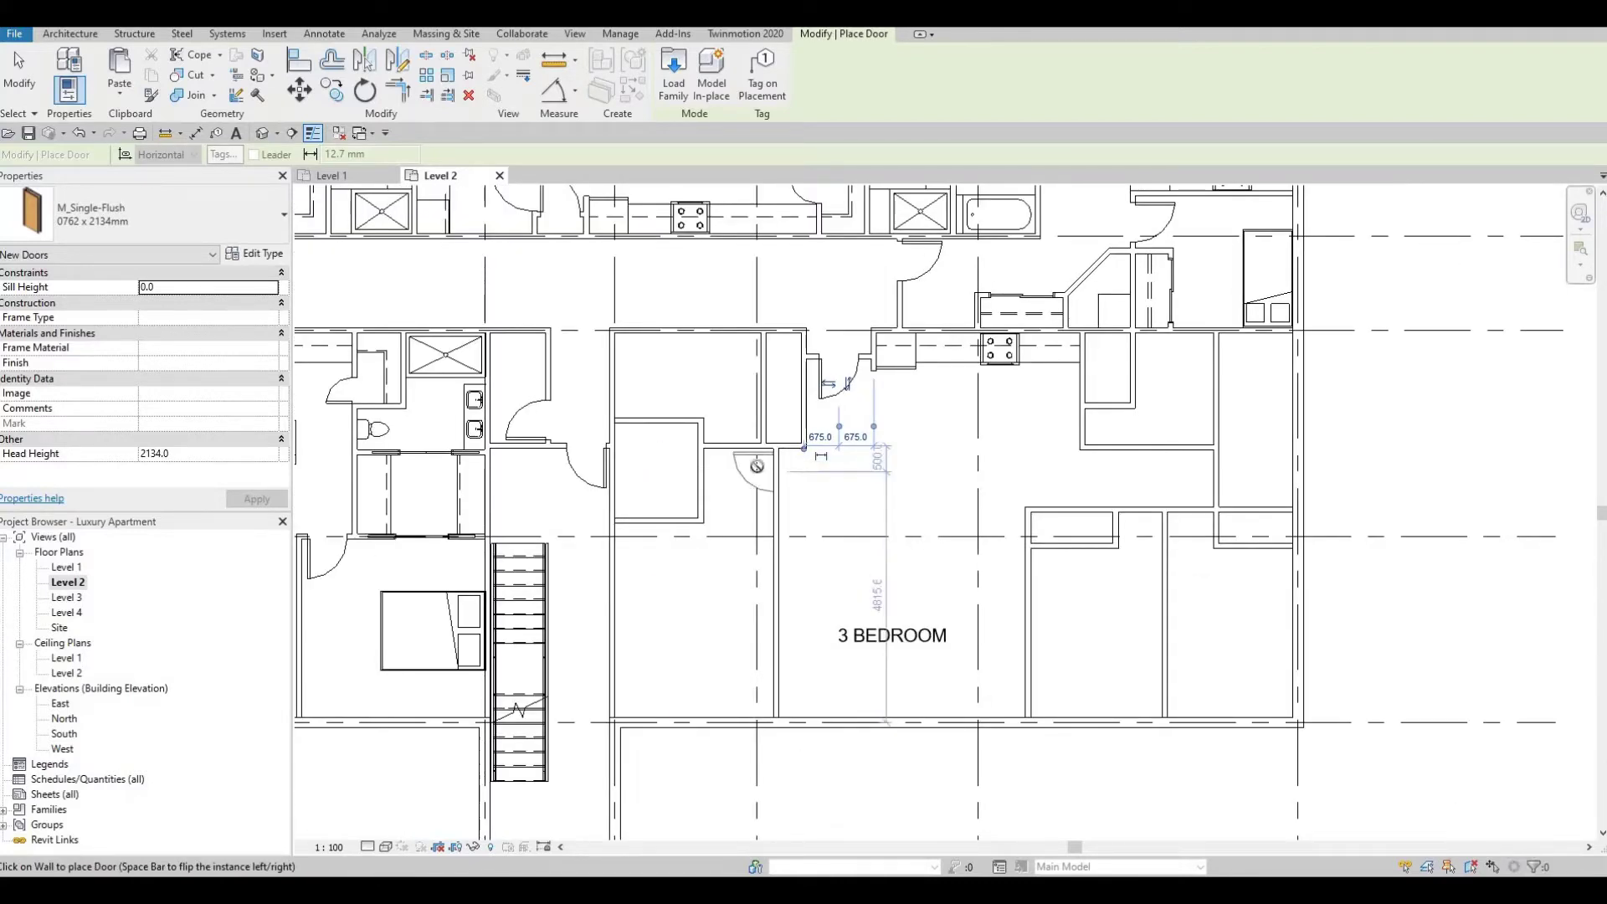
# Place matching doors in the left bedroom's living-room wall, the horizontal wall above it and the small enclosure's lower wall, each at an offset of 500
pyautogui.scroll(1, 720, 440)
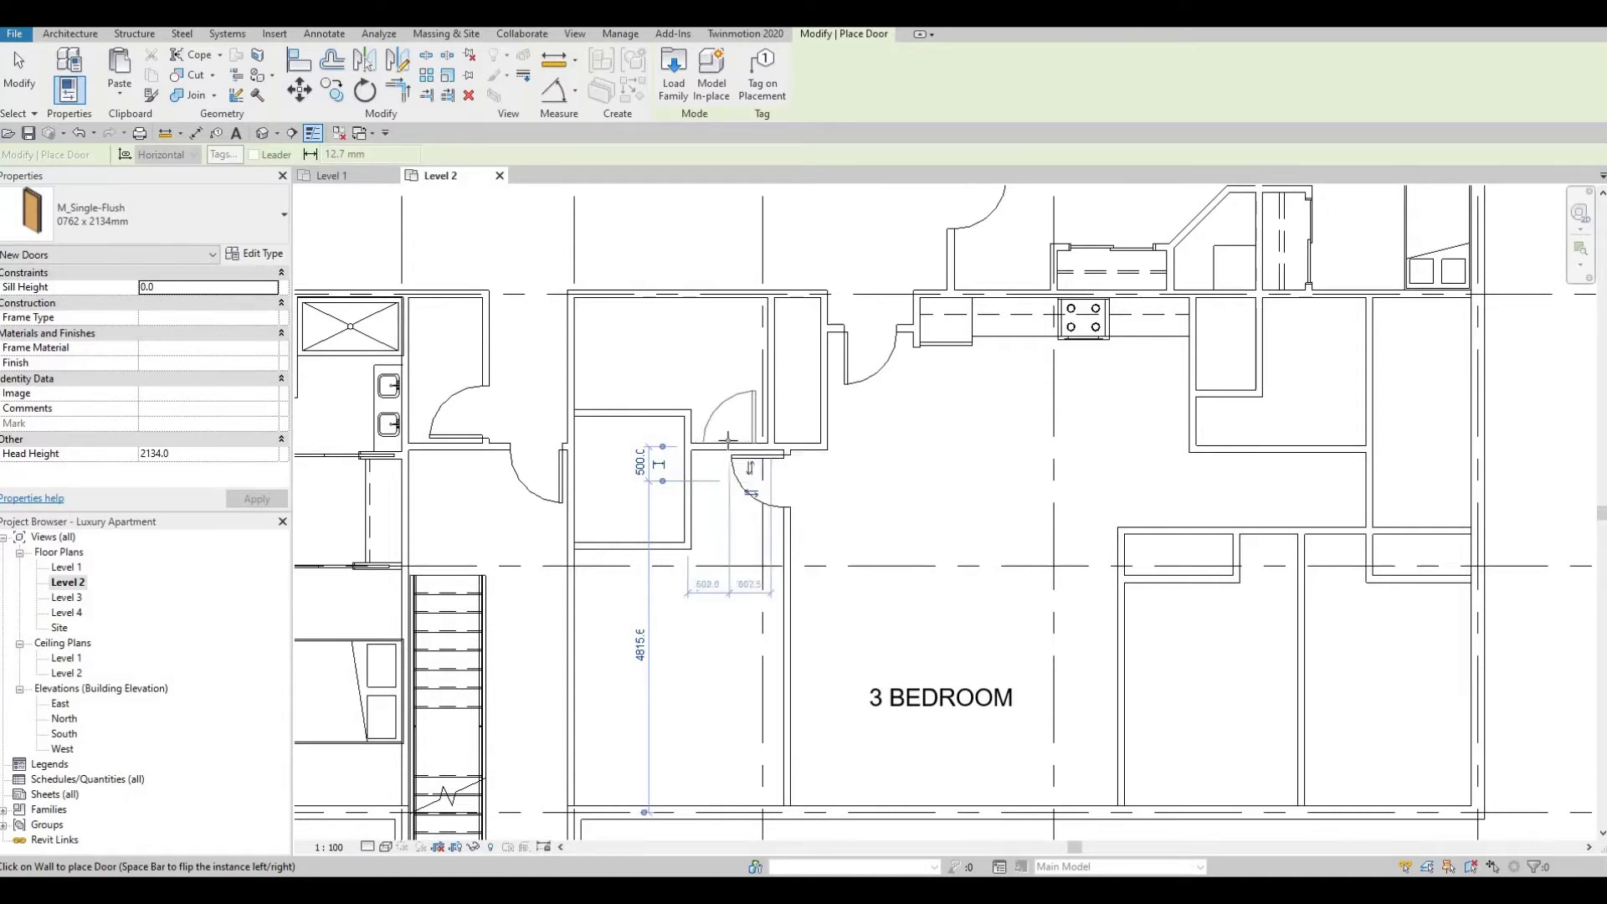
pyautogui.scroll(1, 733, 439)
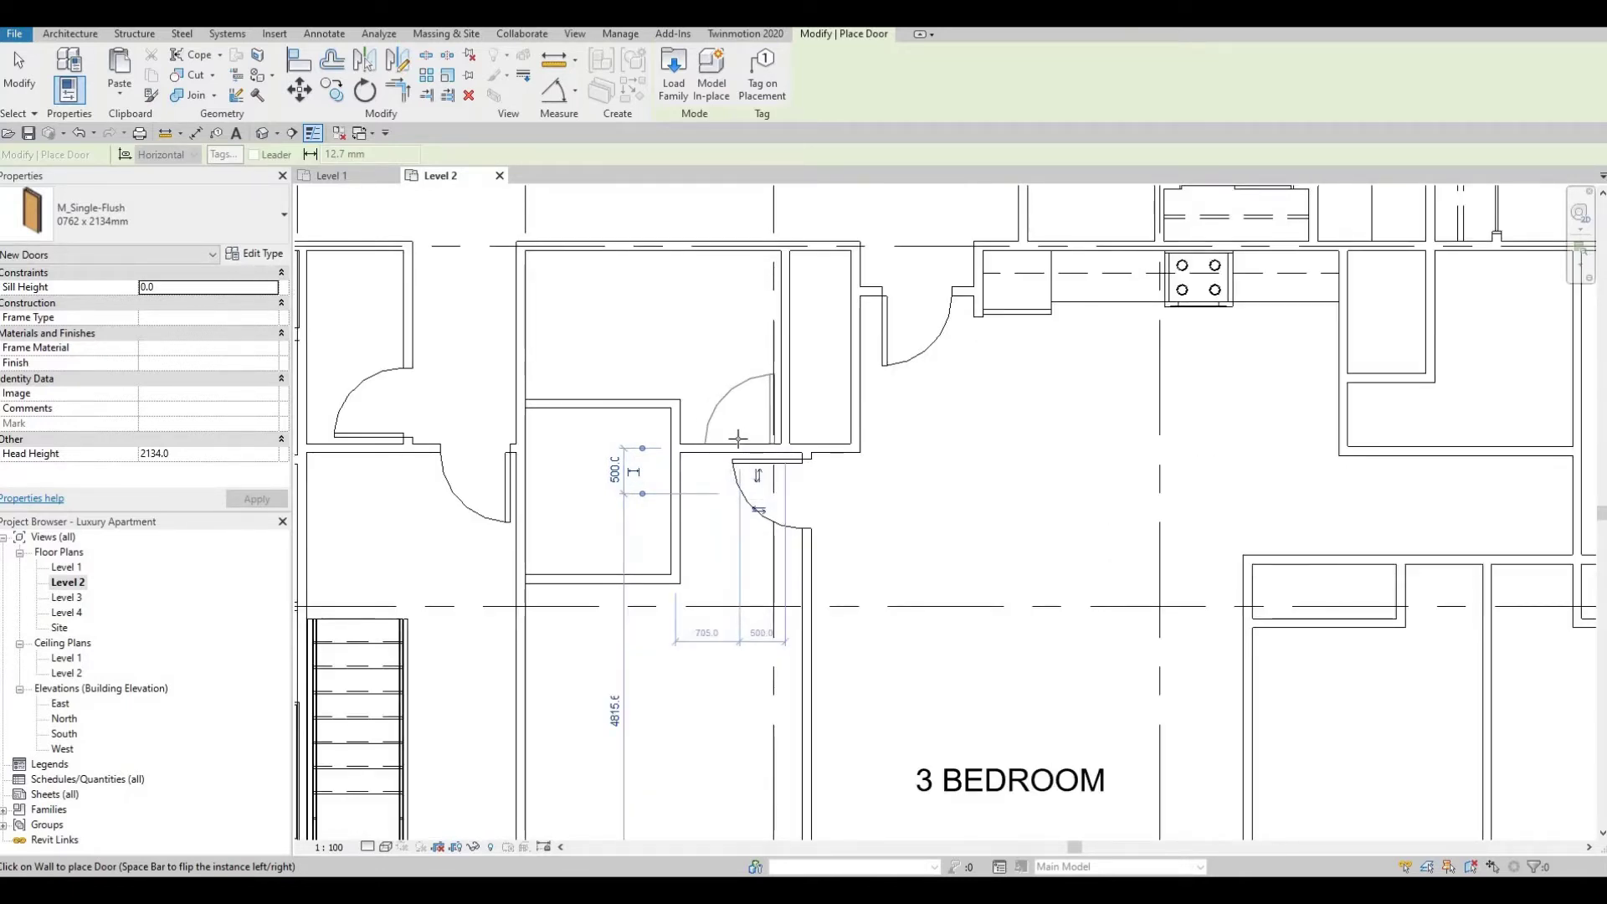
pyautogui.scroll(-1, 732, 450)
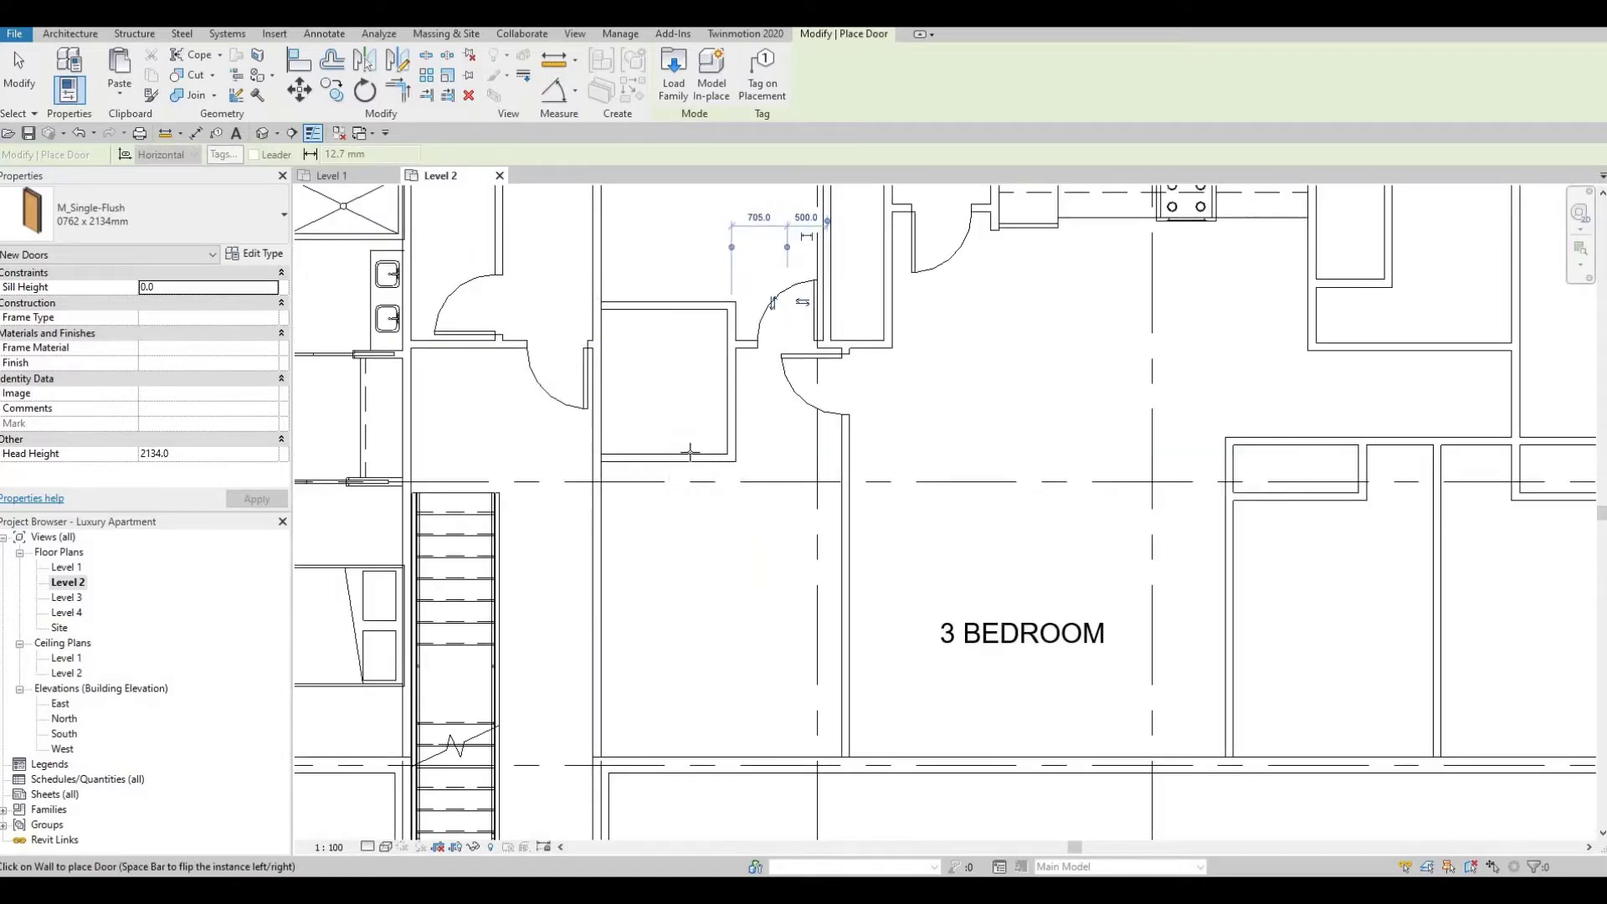
pyautogui.scroll(-1, 679, 463)
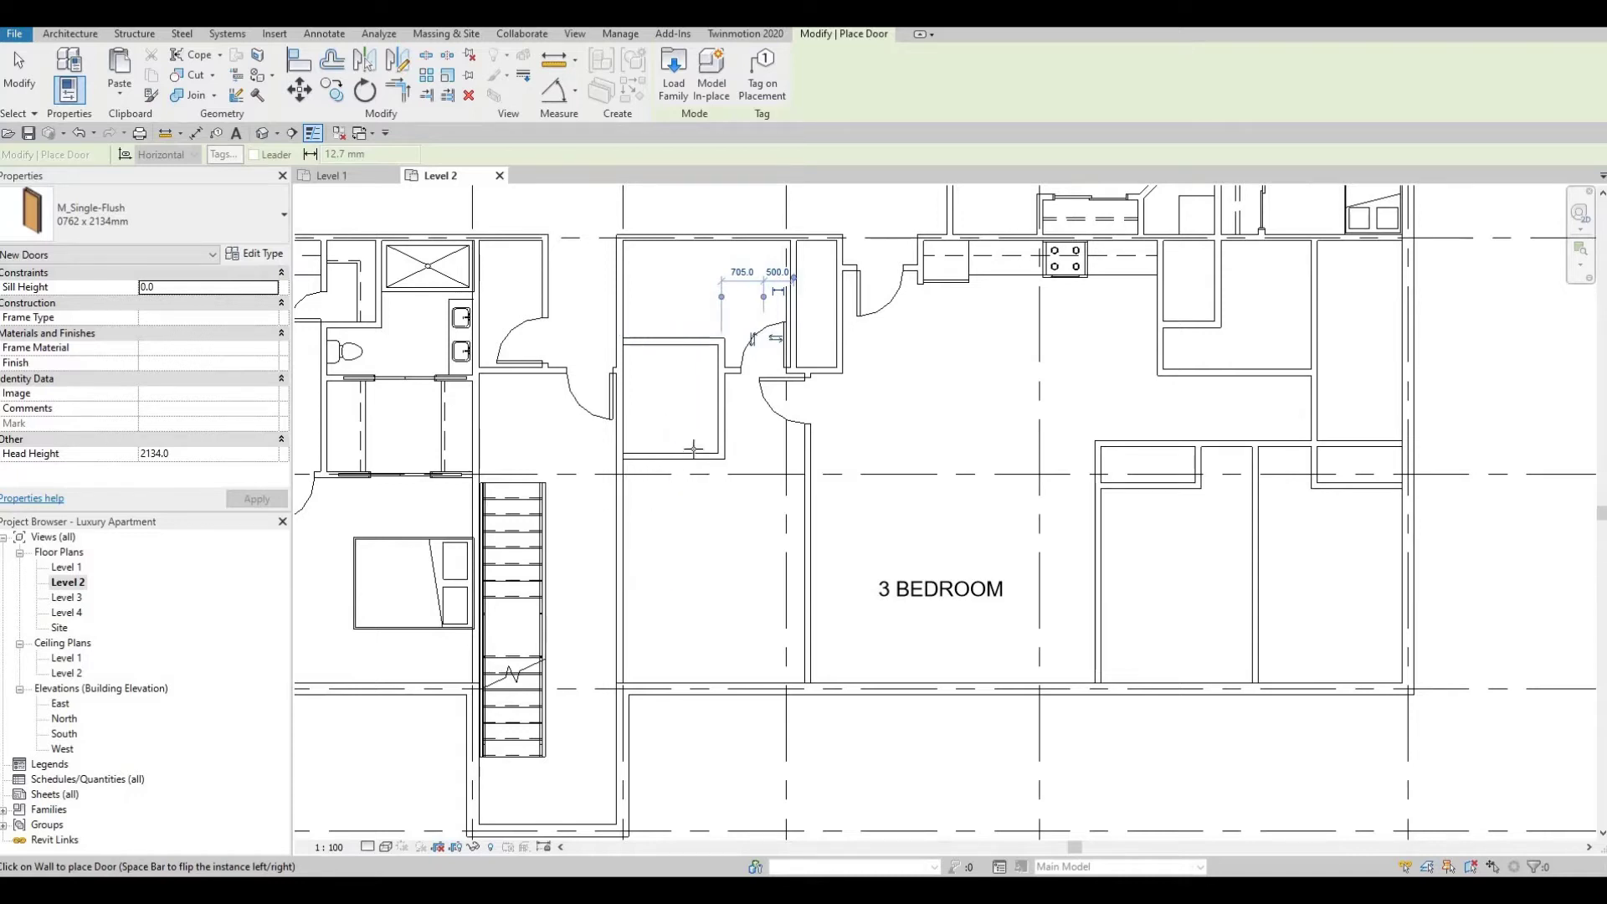
pyautogui.scroll(-2, 717, 427)
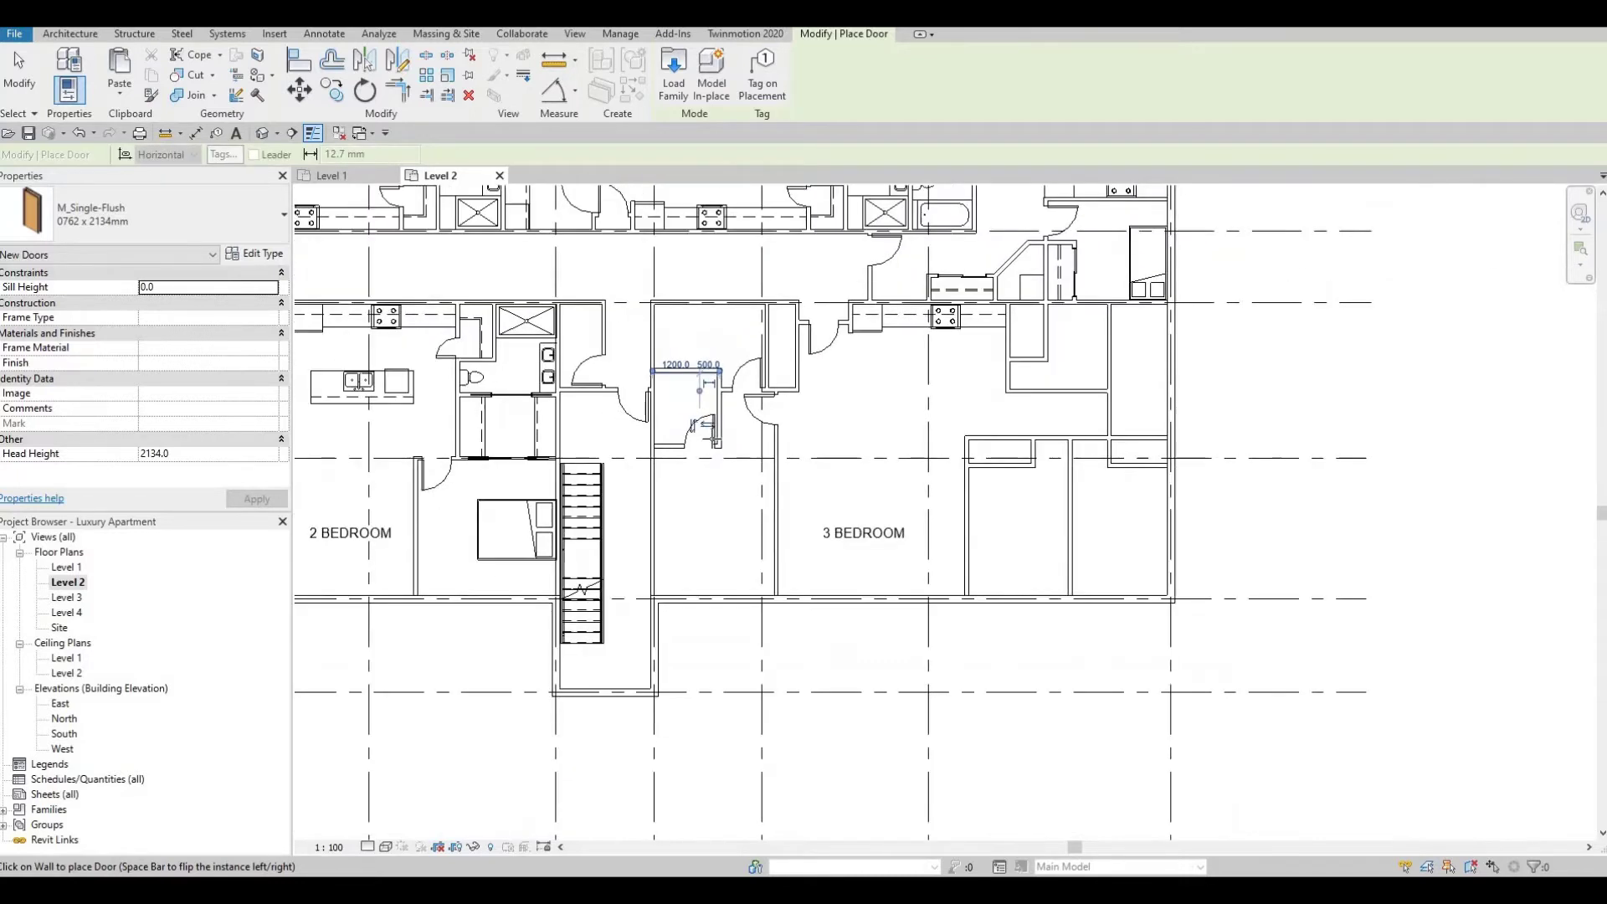
# Place a matching door in the lower wall of the L-shaped room beside the kitchen, 1100 from the room's right wall
pyautogui.scroll(2, 728, 410)
pyautogui.moveTo(834, 438)
pyautogui.mouseDown(button='middle')
pyautogui.moveTo(896, 407)
pyautogui.moveTo(848, 458)
pyautogui.moveTo(622, 487)
pyautogui.mouseUp(button='middle')
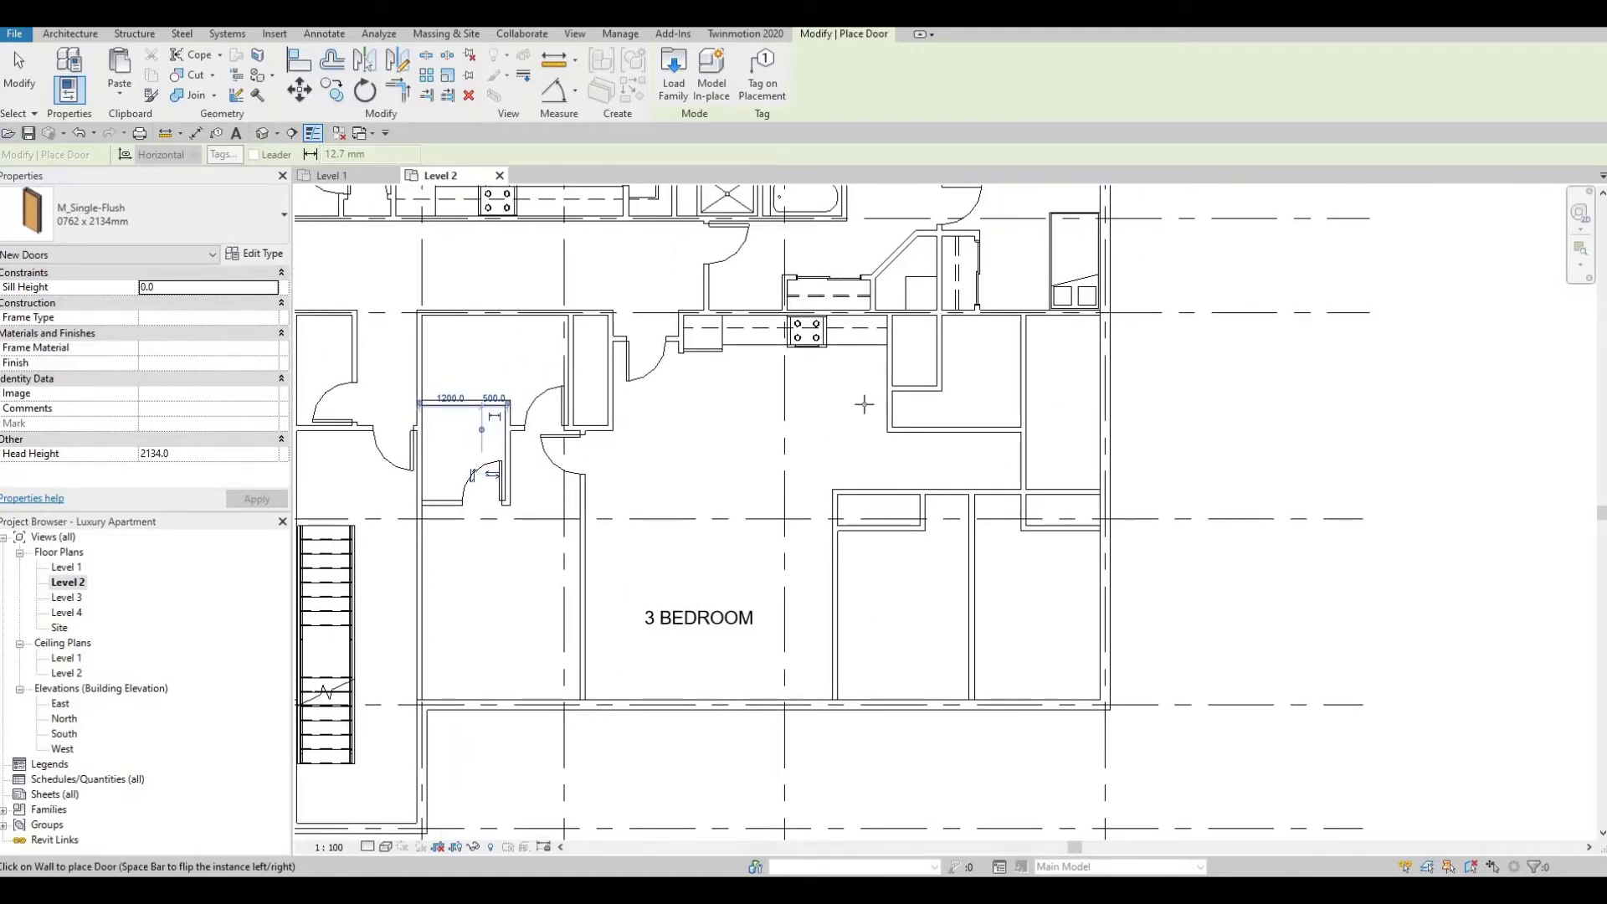
pyautogui.moveTo(863, 404); pyautogui.dragTo(720, 402, button='middle')
pyautogui.scroll(2, 828, 397)
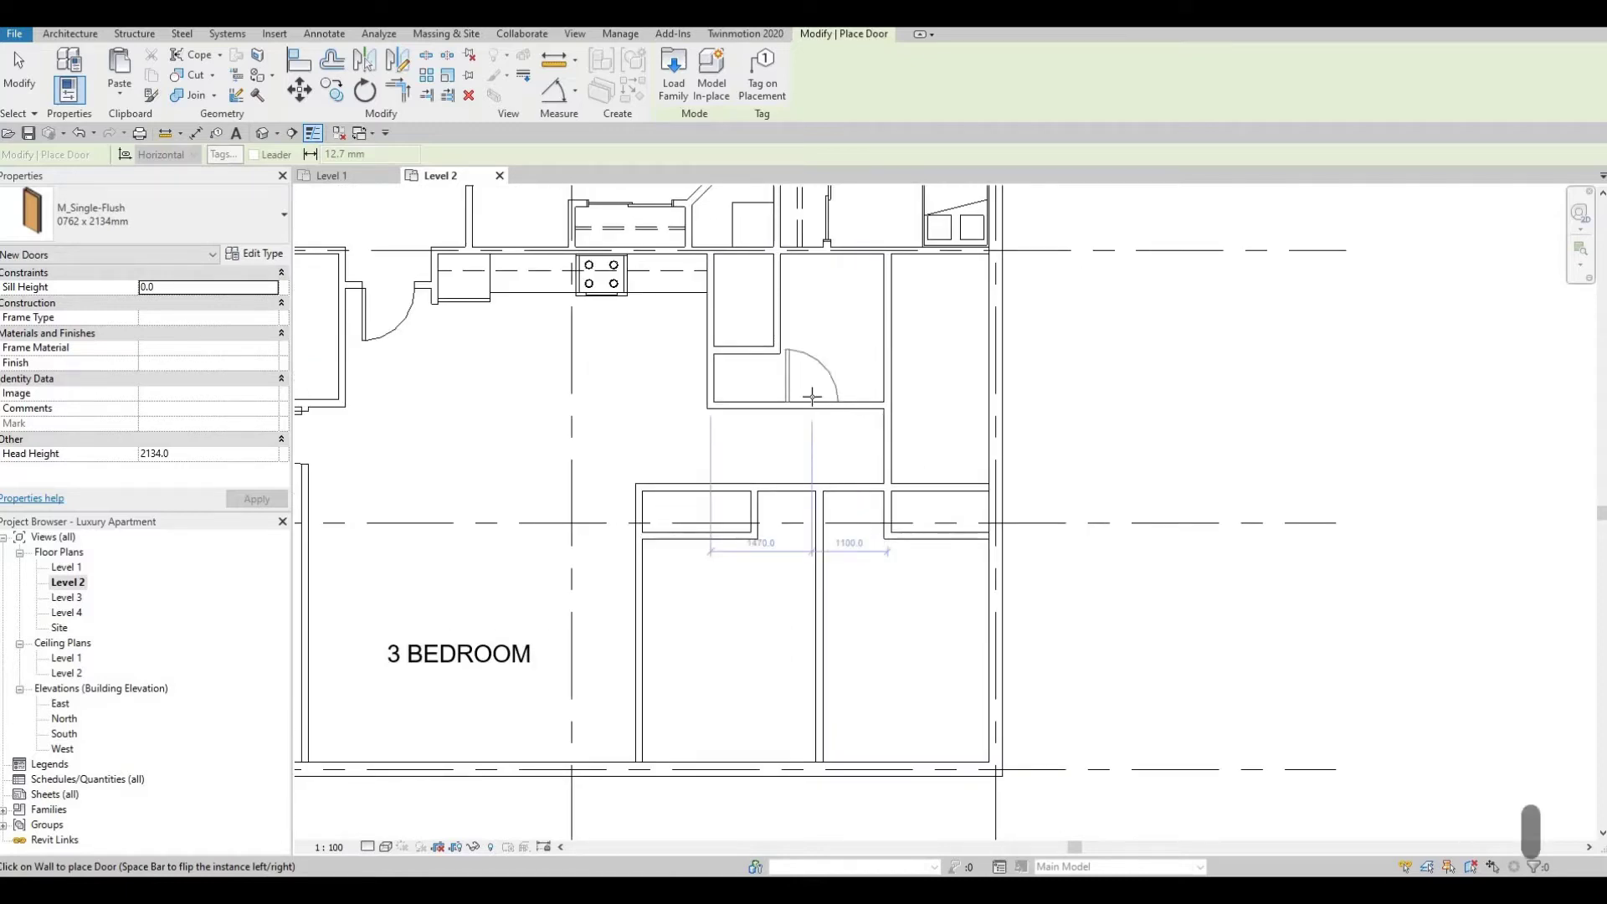
pyautogui.click(812, 400)
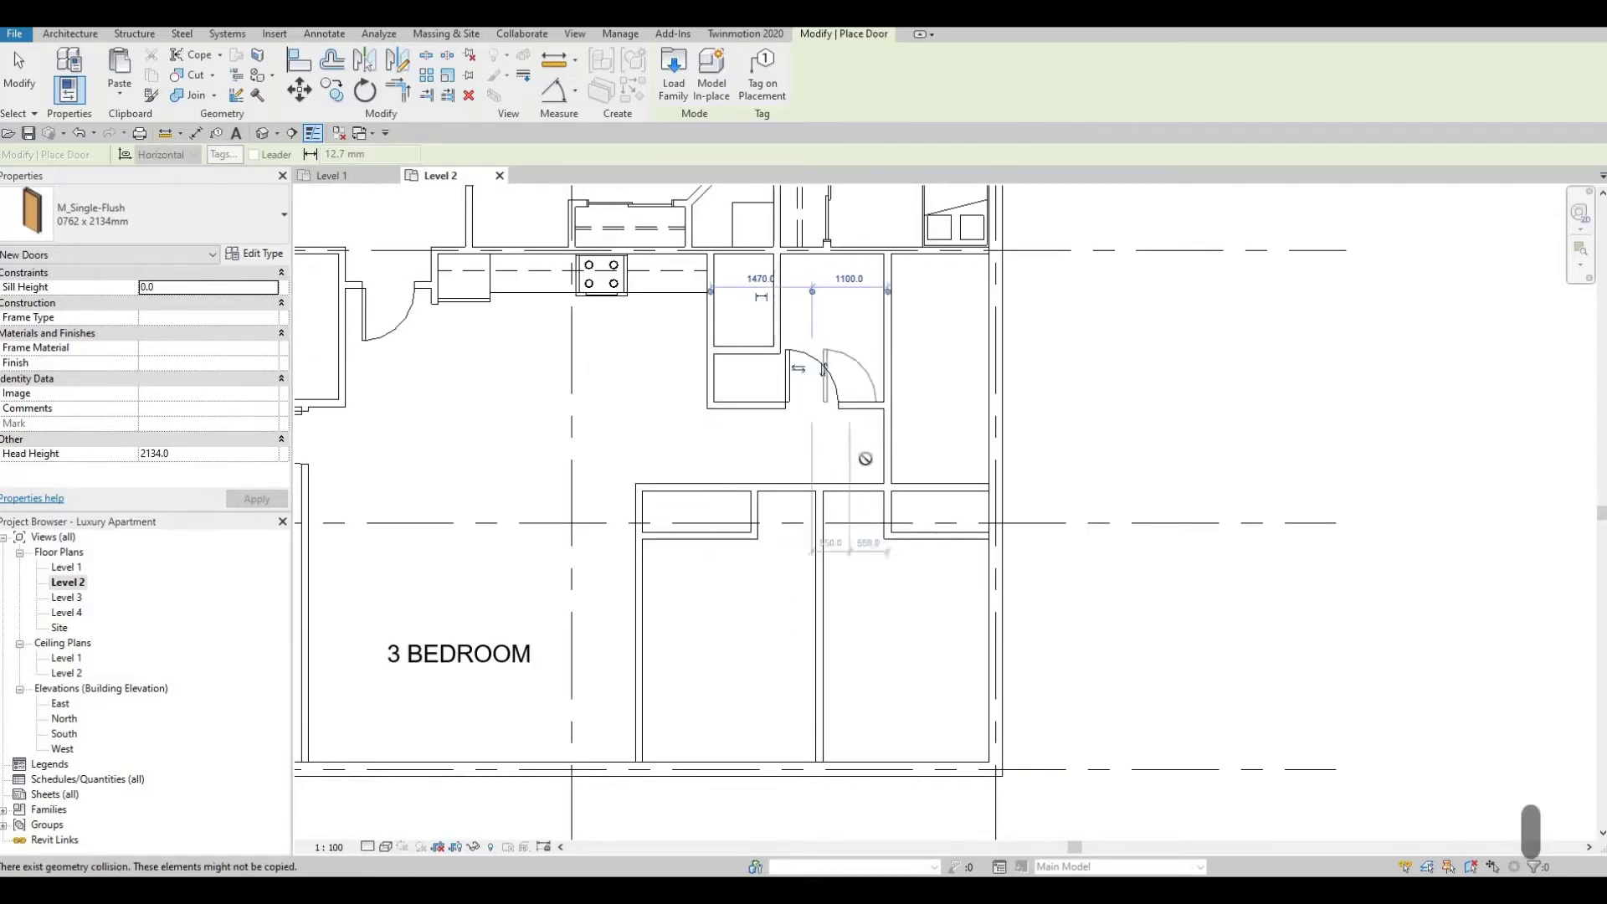
# Place a matching door in the long vertical wall at the hallway's right end, 700 below the L-shaped room's lower wall
pyautogui.moveTo(764, 338); pyautogui.dragTo(756, 368, button='middle')
pyautogui.scroll(-1, 756, 368)
pyautogui.moveTo(867, 471); pyautogui.dragTo(753, 394, button='middle')
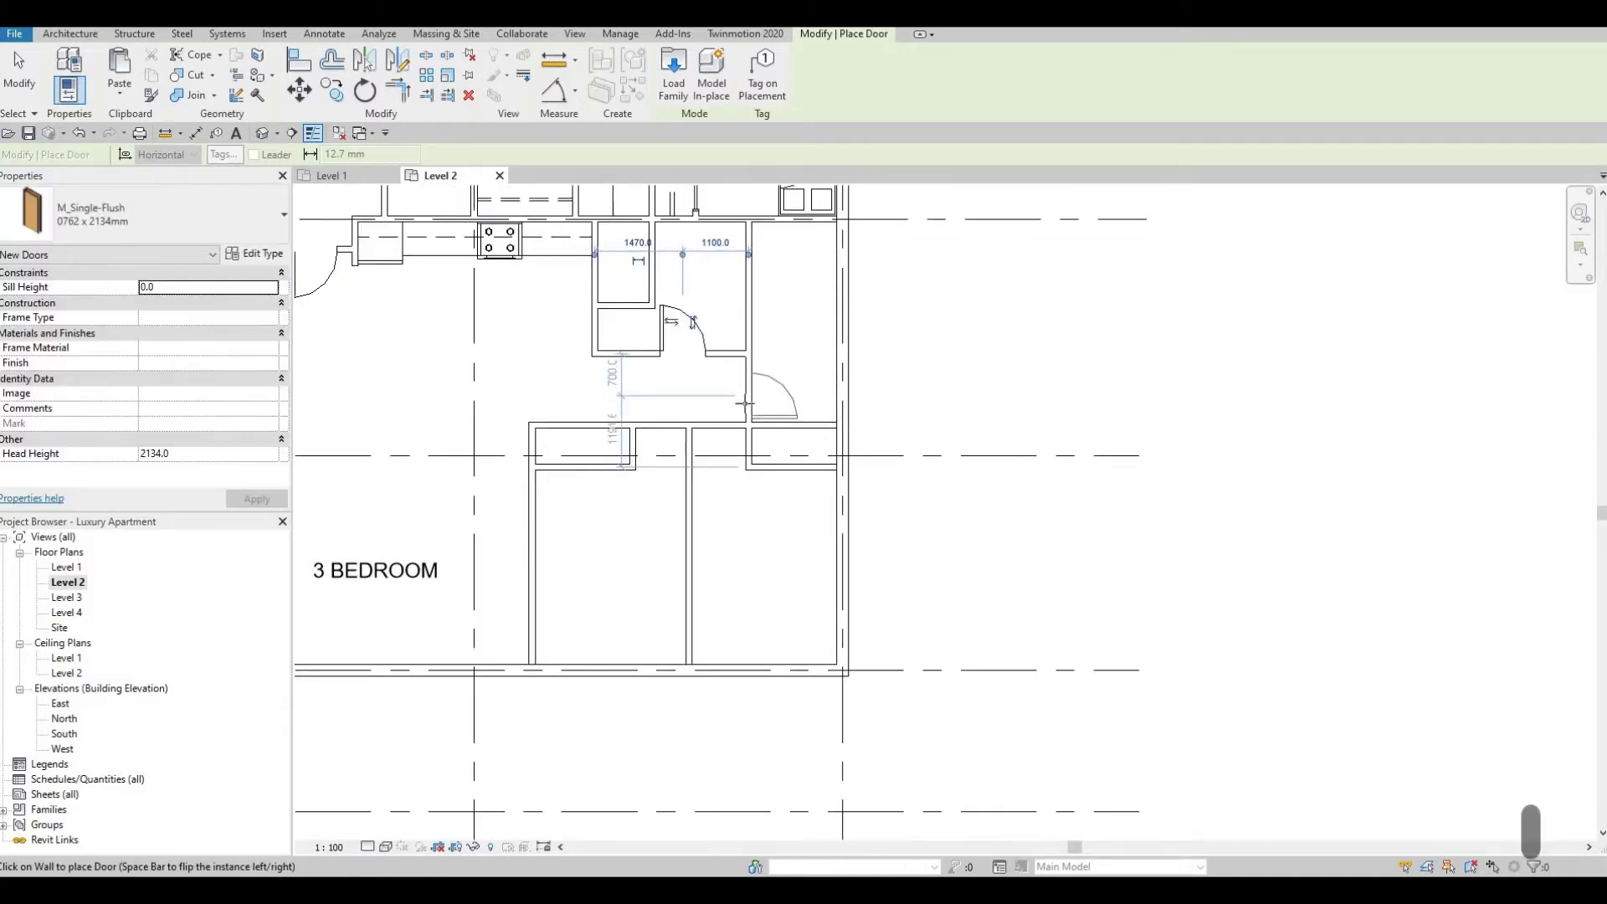
pyautogui.click(750, 397)
# Place matching doors in the two right-hand bedrooms' upper wall, either side of their dividing wall, with the right door at an offset of 500
pyautogui.moveTo(700, 458); pyautogui.dragTo(695, 413, button='middle')
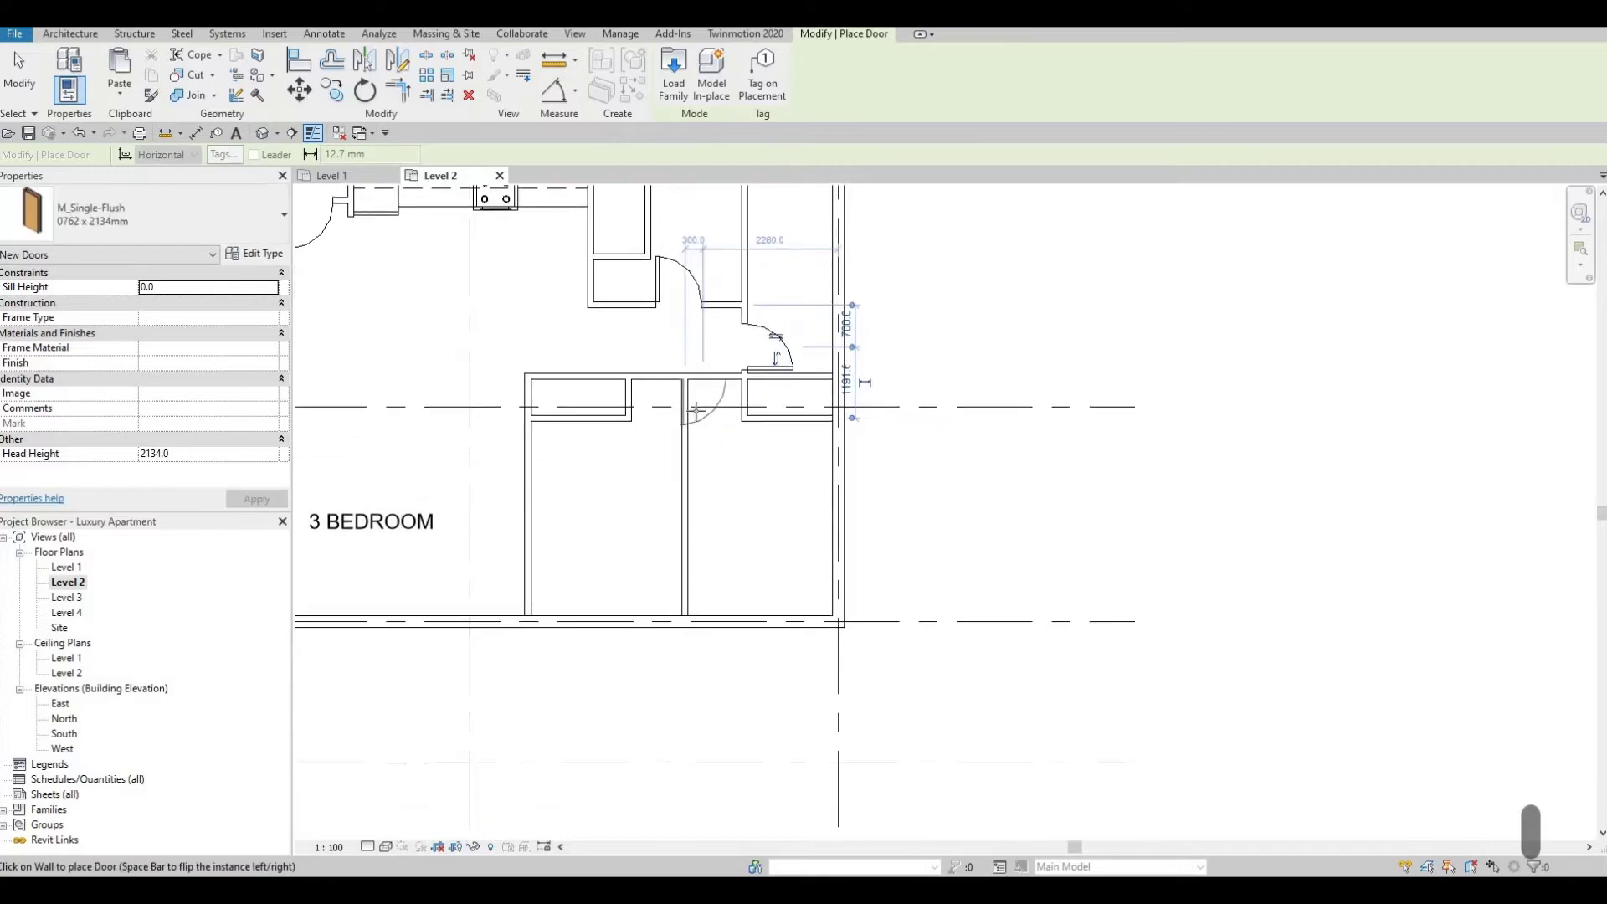
pyautogui.scroll(1, 682, 427)
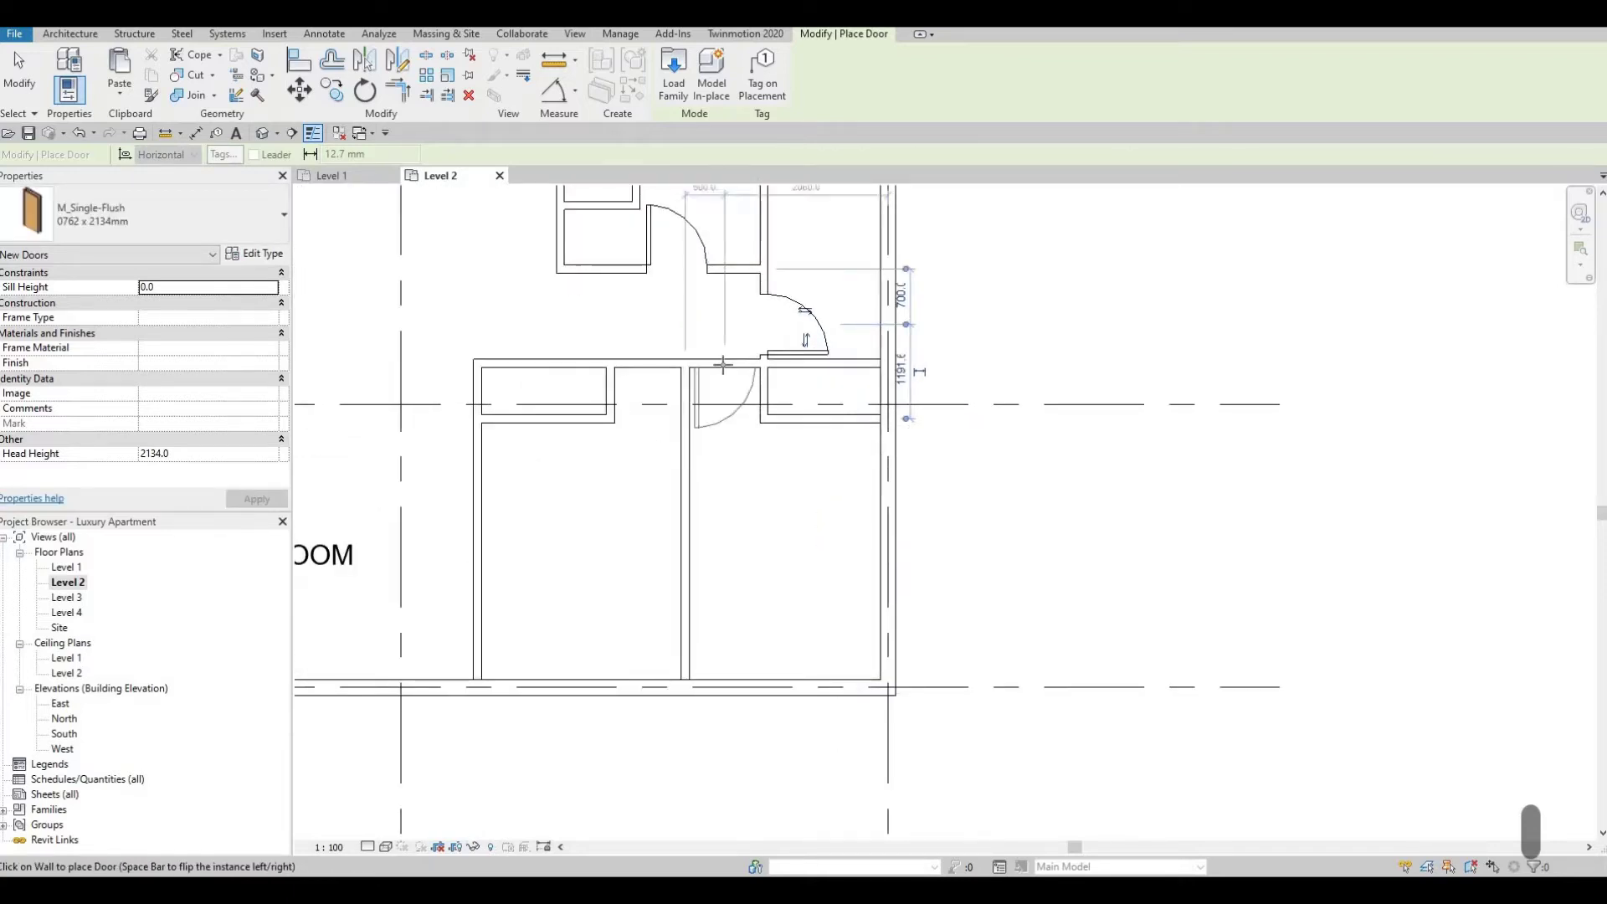
pyautogui.click(679, 377)
pyautogui.scroll(1, 676, 377)
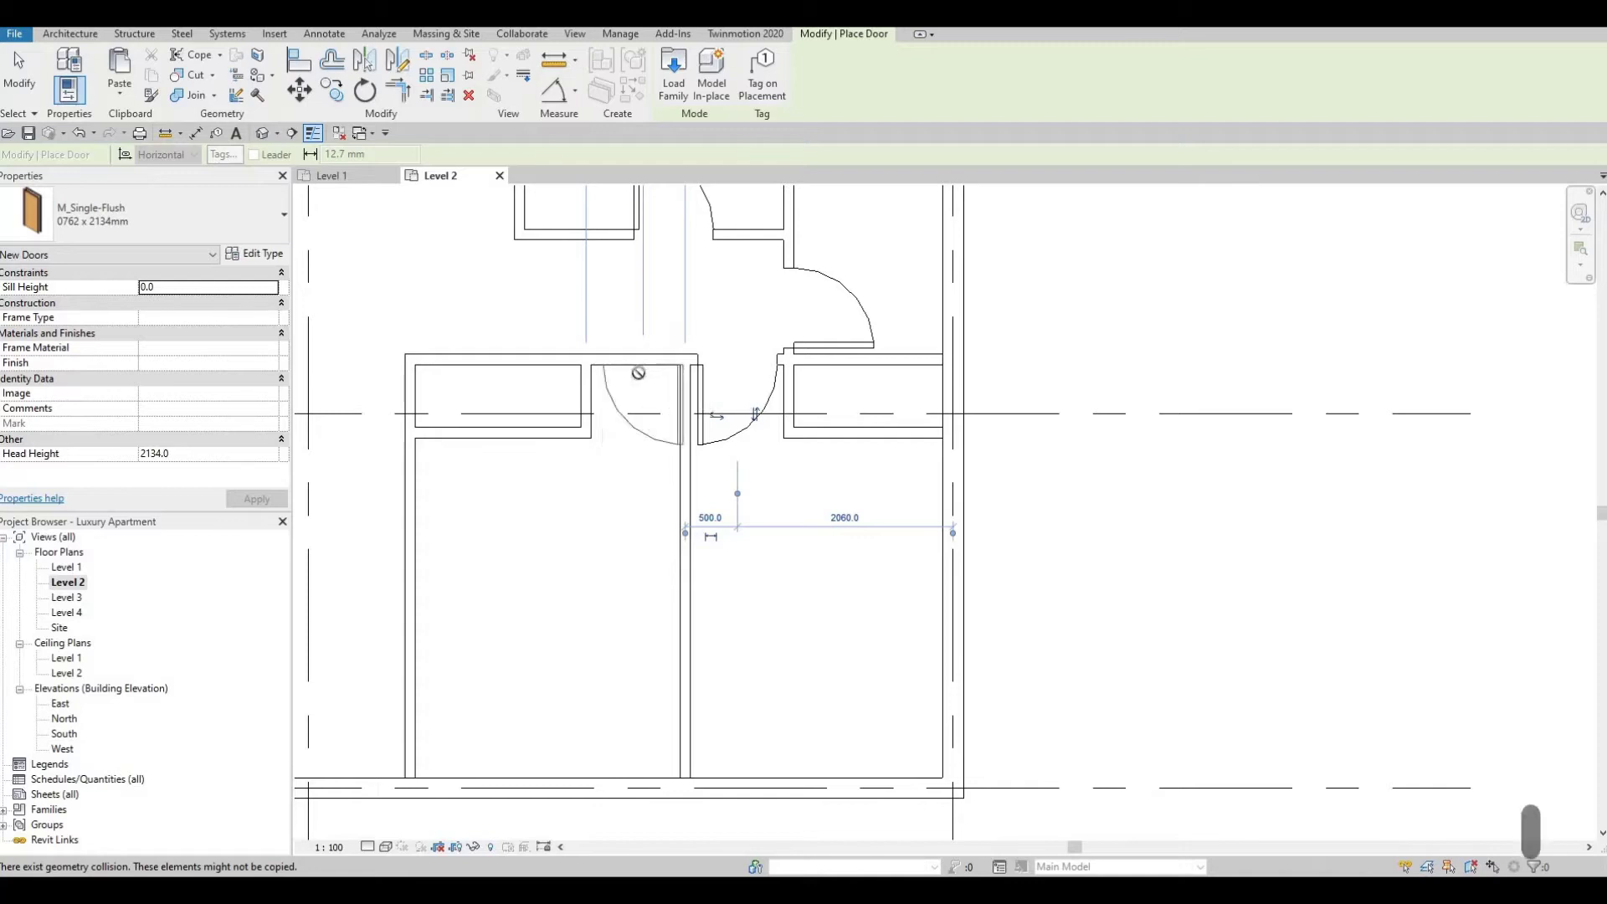
pyautogui.scroll(1, 639, 372)
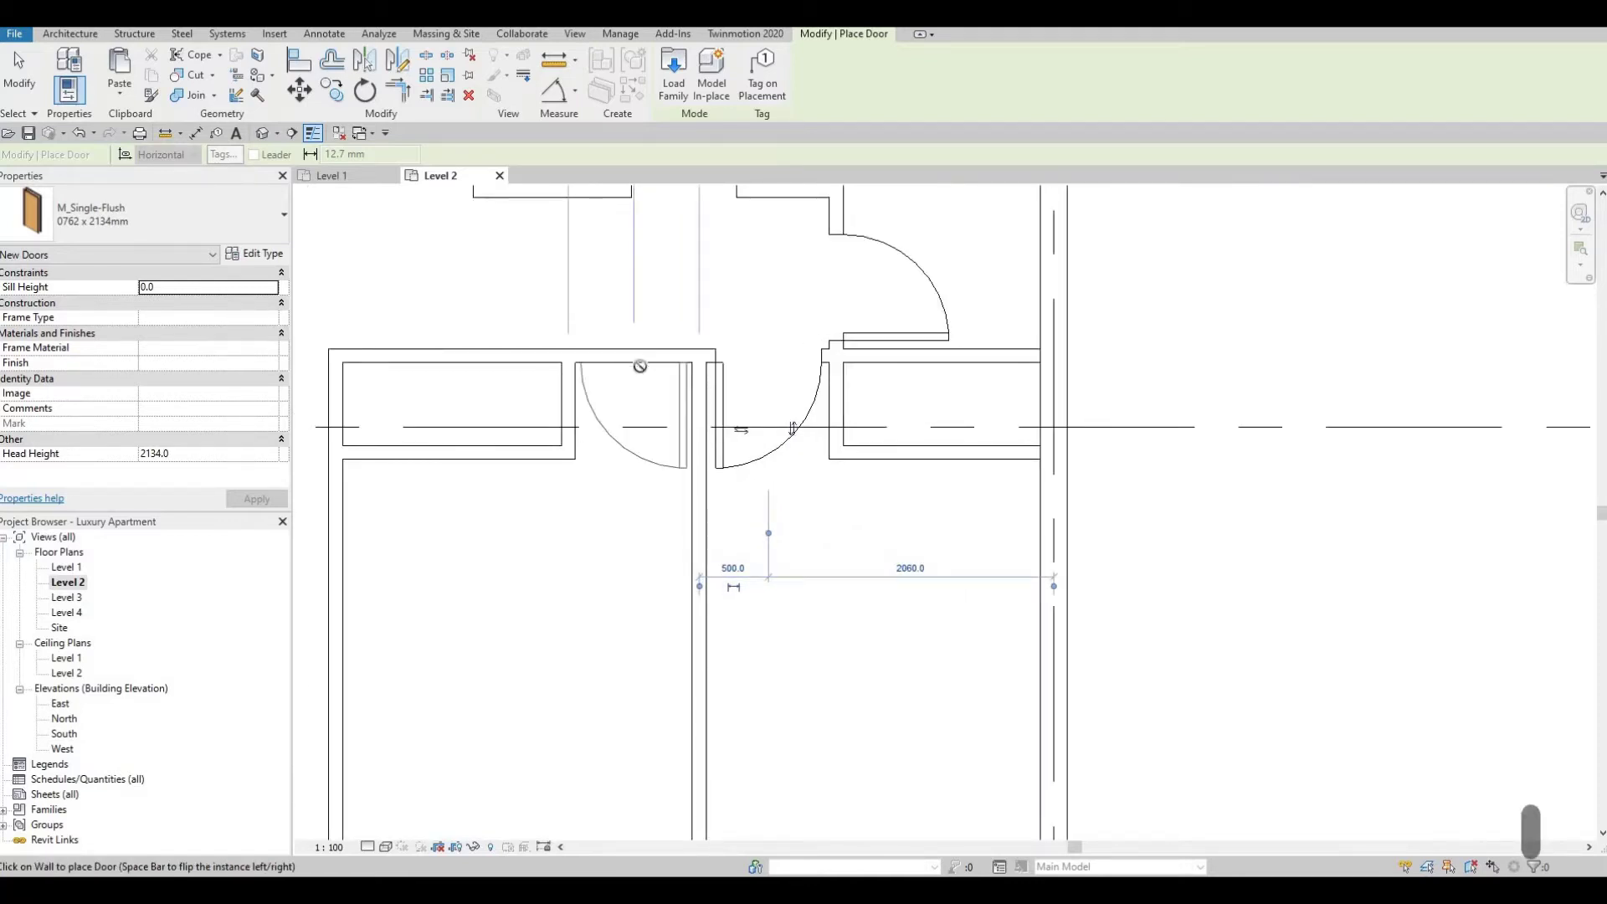
pyautogui.click(640, 369)
pyautogui.press('Escape')
pyautogui.press('Escape')
pyautogui.moveTo(653, 368); pyautogui.dragTo(702, 304, button='middle')
pyautogui.scroll(-2, 703, 318)
pyautogui.moveTo(714, 424); pyautogui.dragTo(726, 422, button='middle')
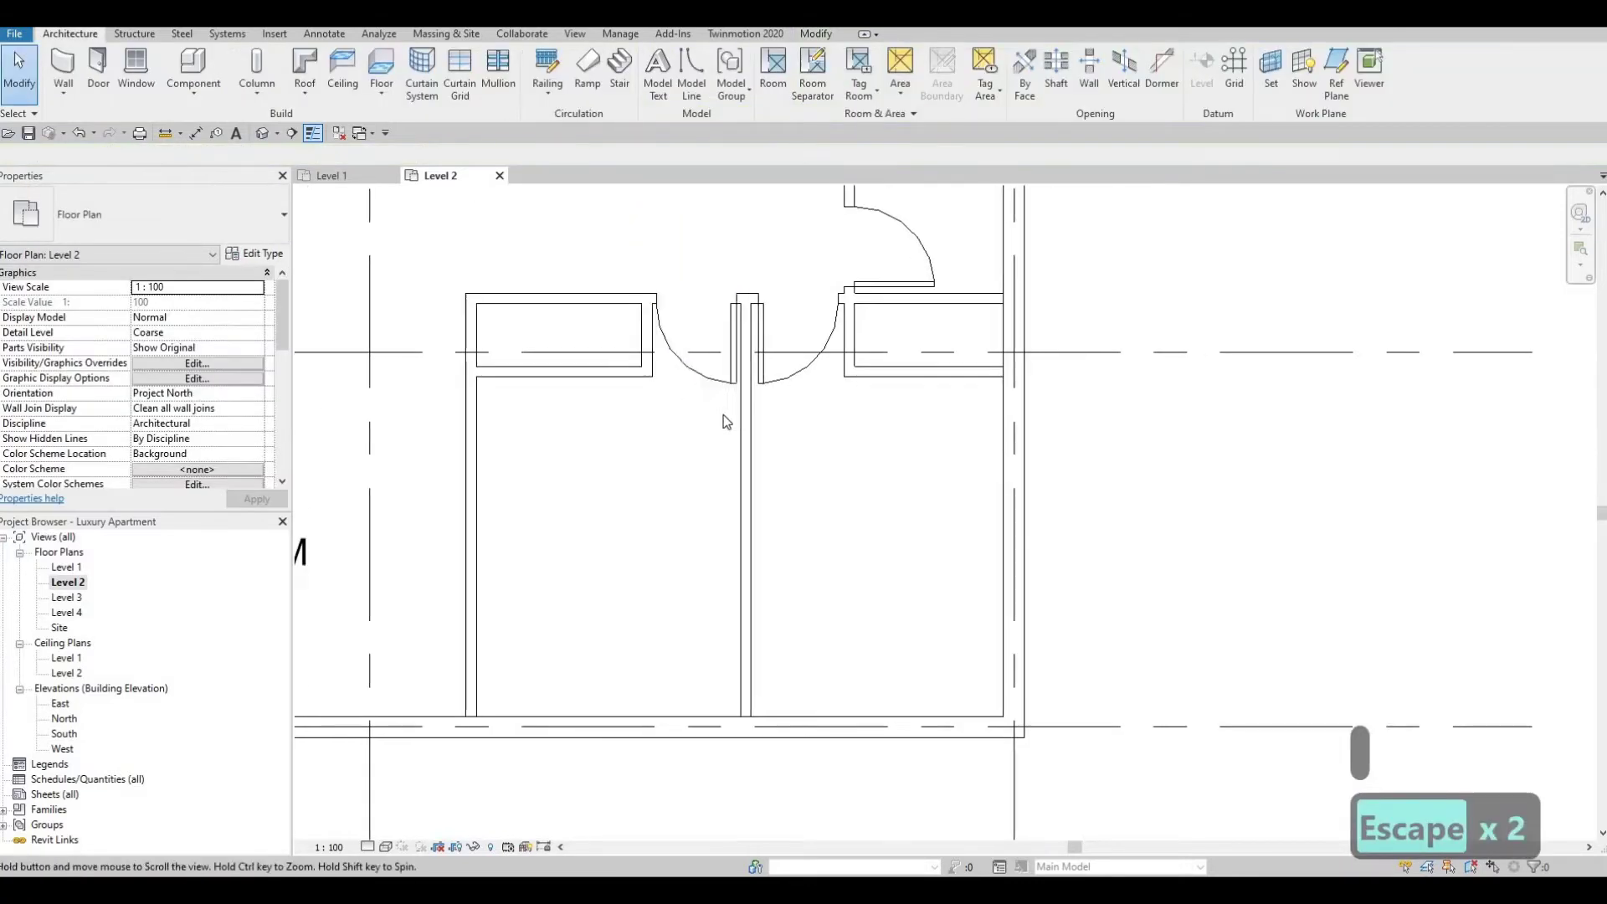
pyautogui.scroll(-6, 727, 422)
pyautogui.press('Escape')
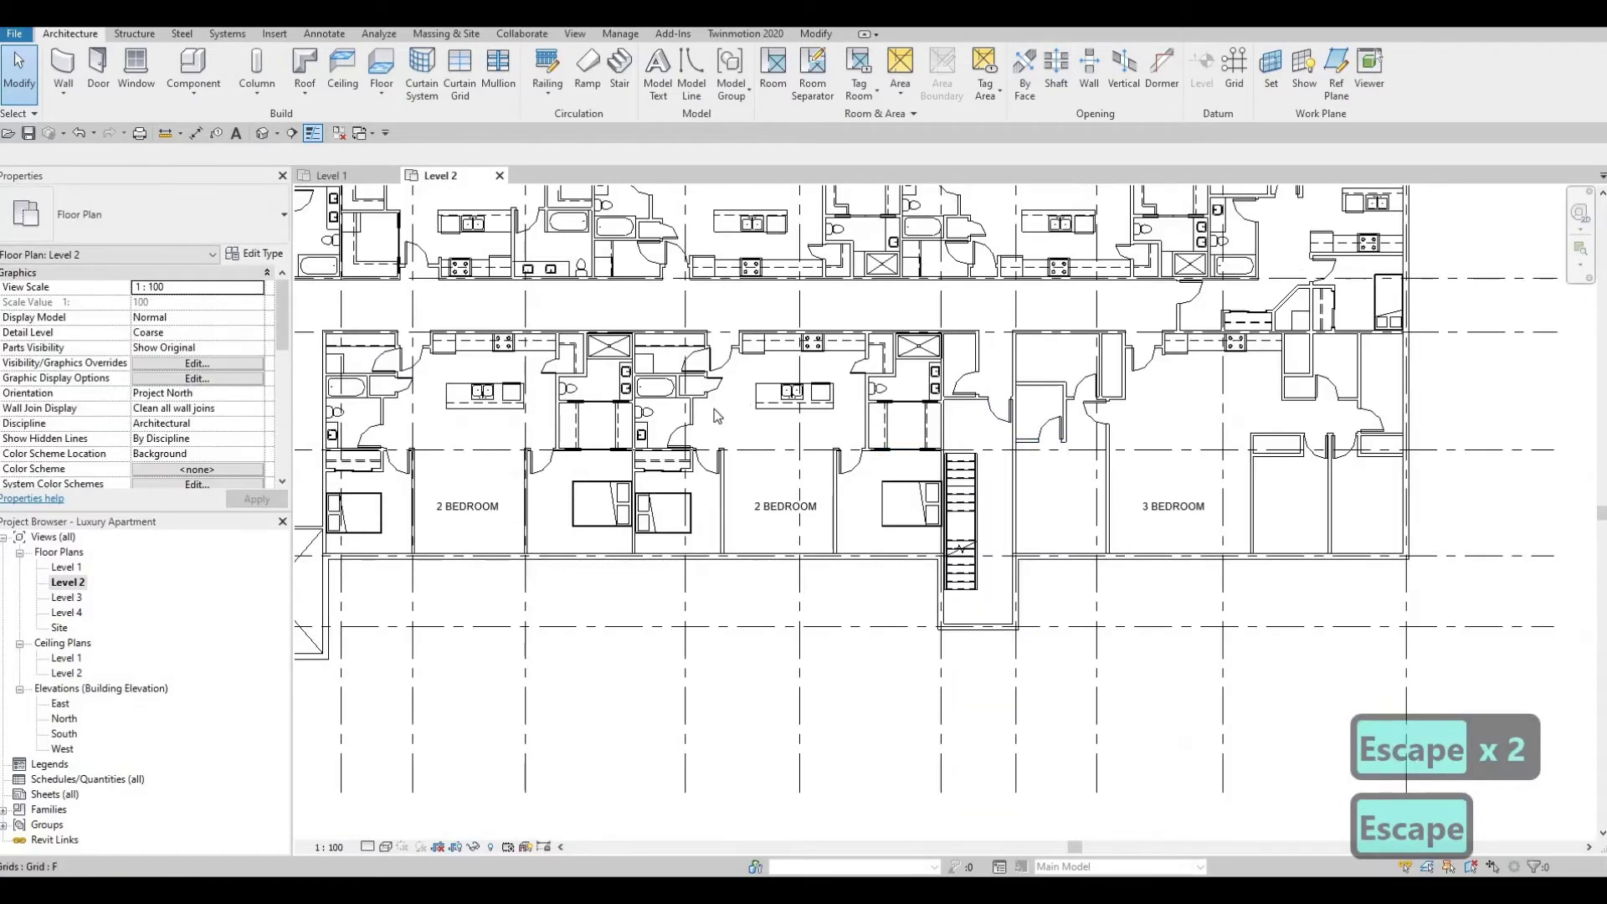
pyautogui.scroll(3, 691, 425)
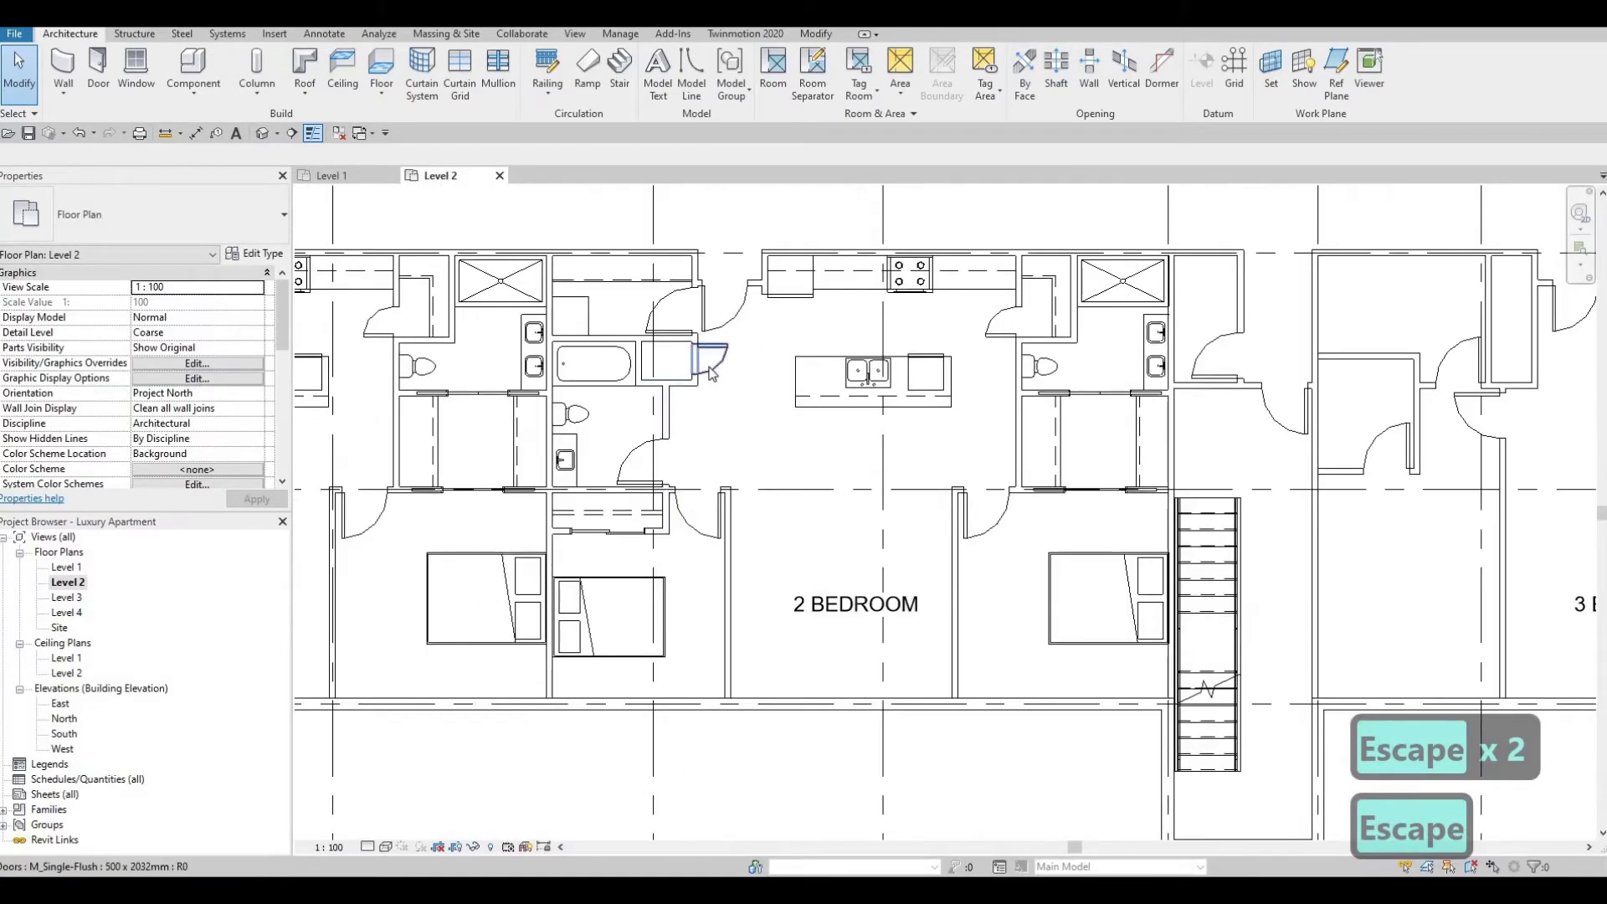
pyautogui.click(708, 366)
pyautogui.press('c')
pyautogui.press('s')
pyautogui.moveTo(1557, 385); pyautogui.dragTo(850, 402, button='middle')
pyautogui.moveTo(1146, 320); pyautogui.dragTo(974, 344, button='middle')
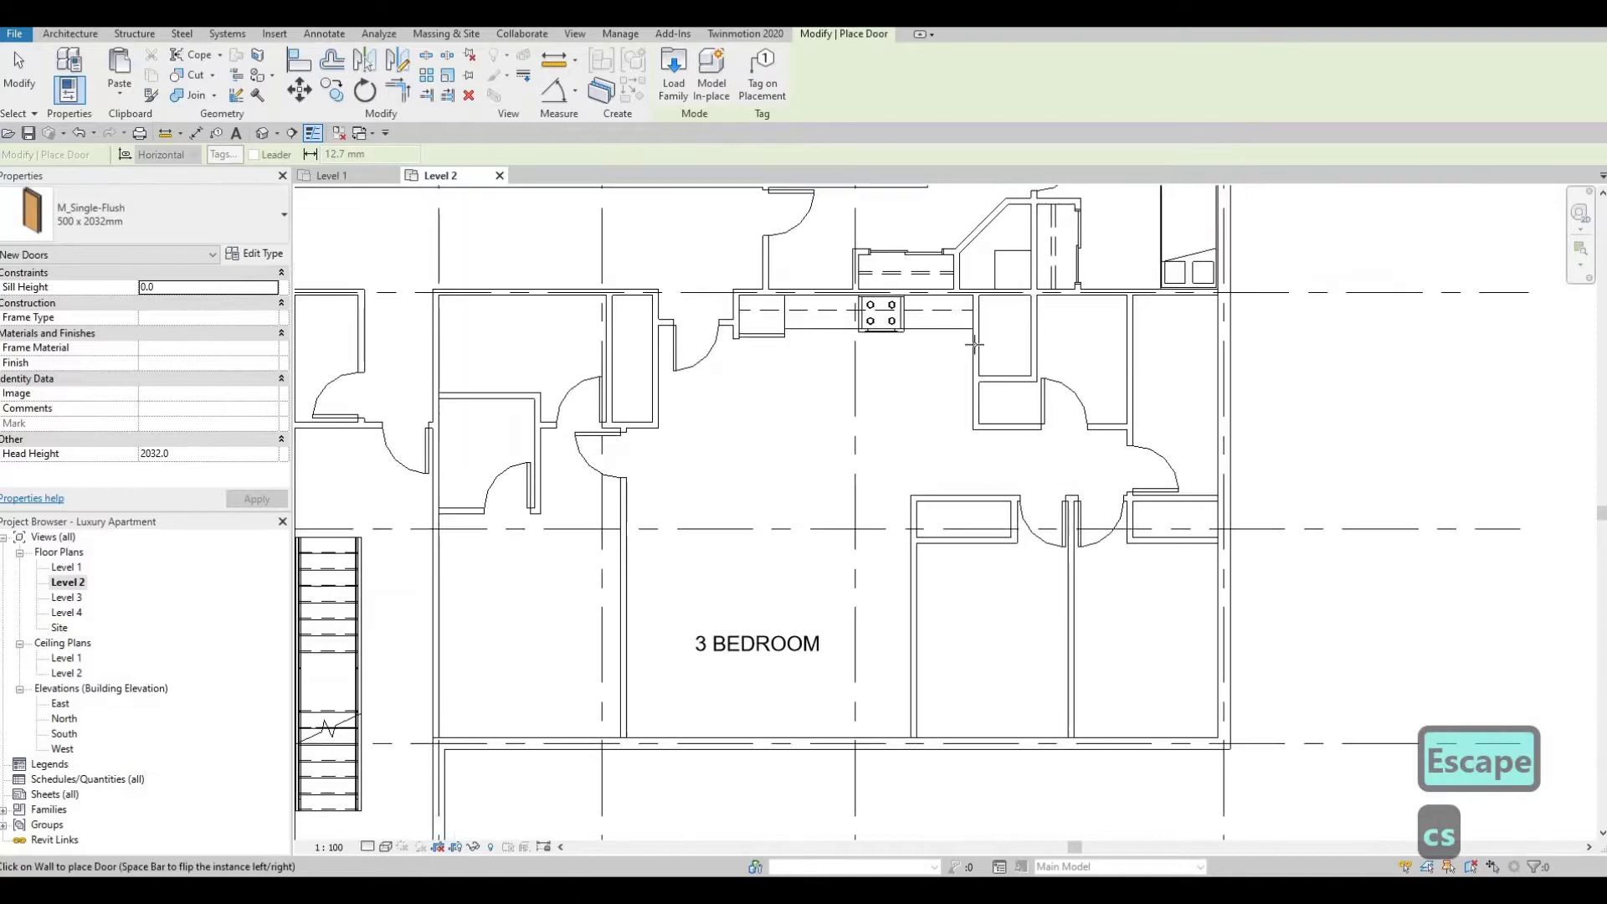
pyautogui.scroll(3, 980, 343)
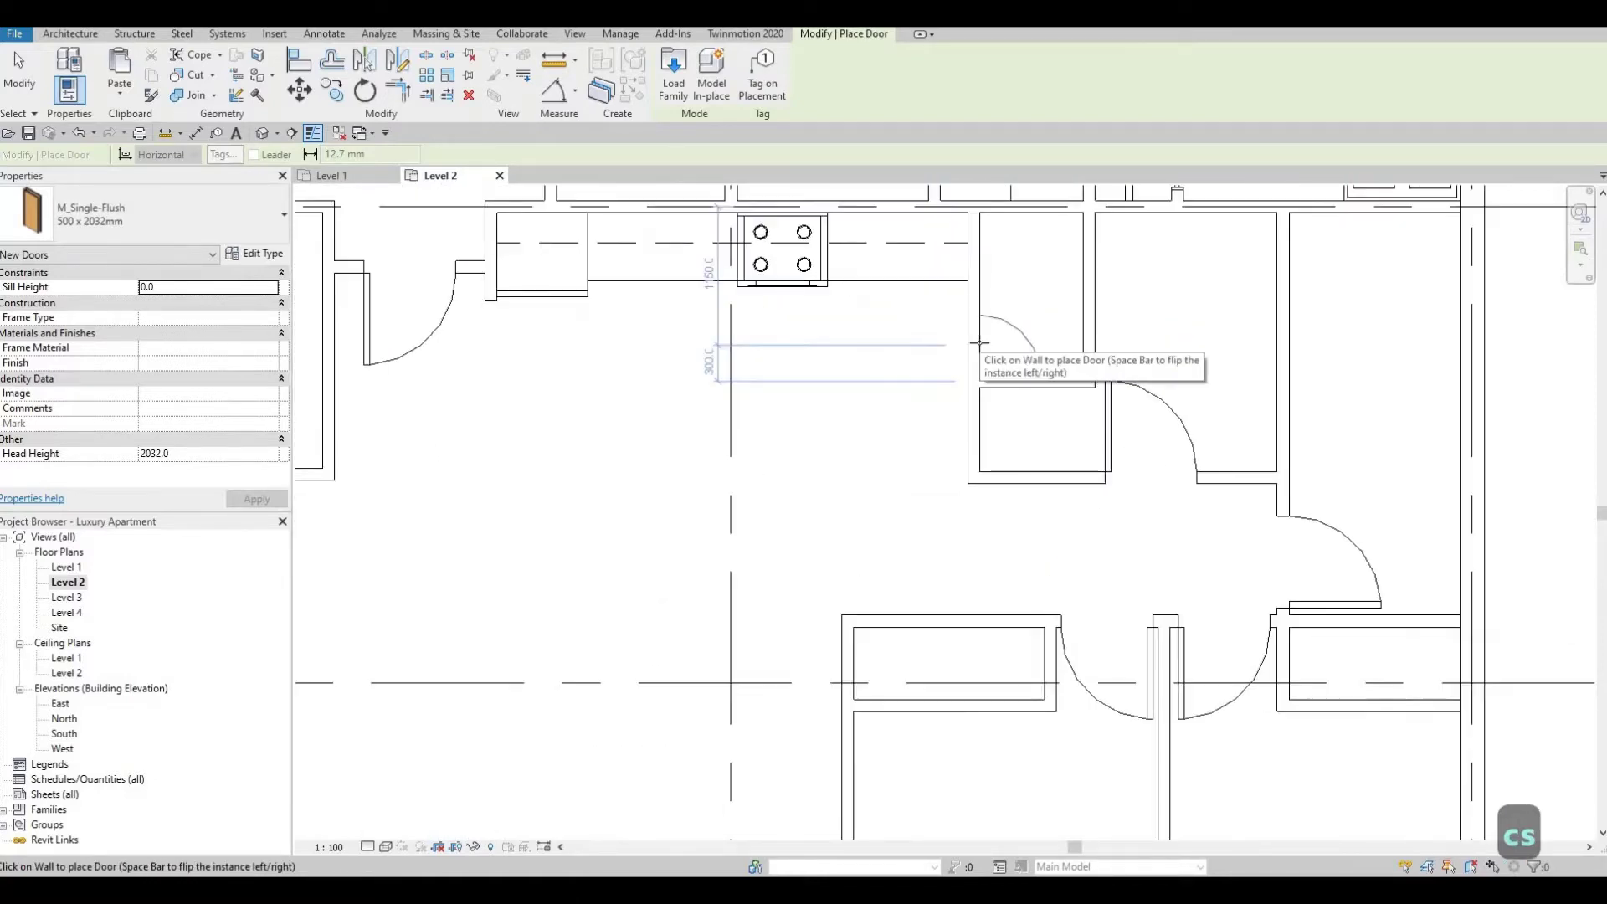
pyautogui.scroll(1, 979, 343)
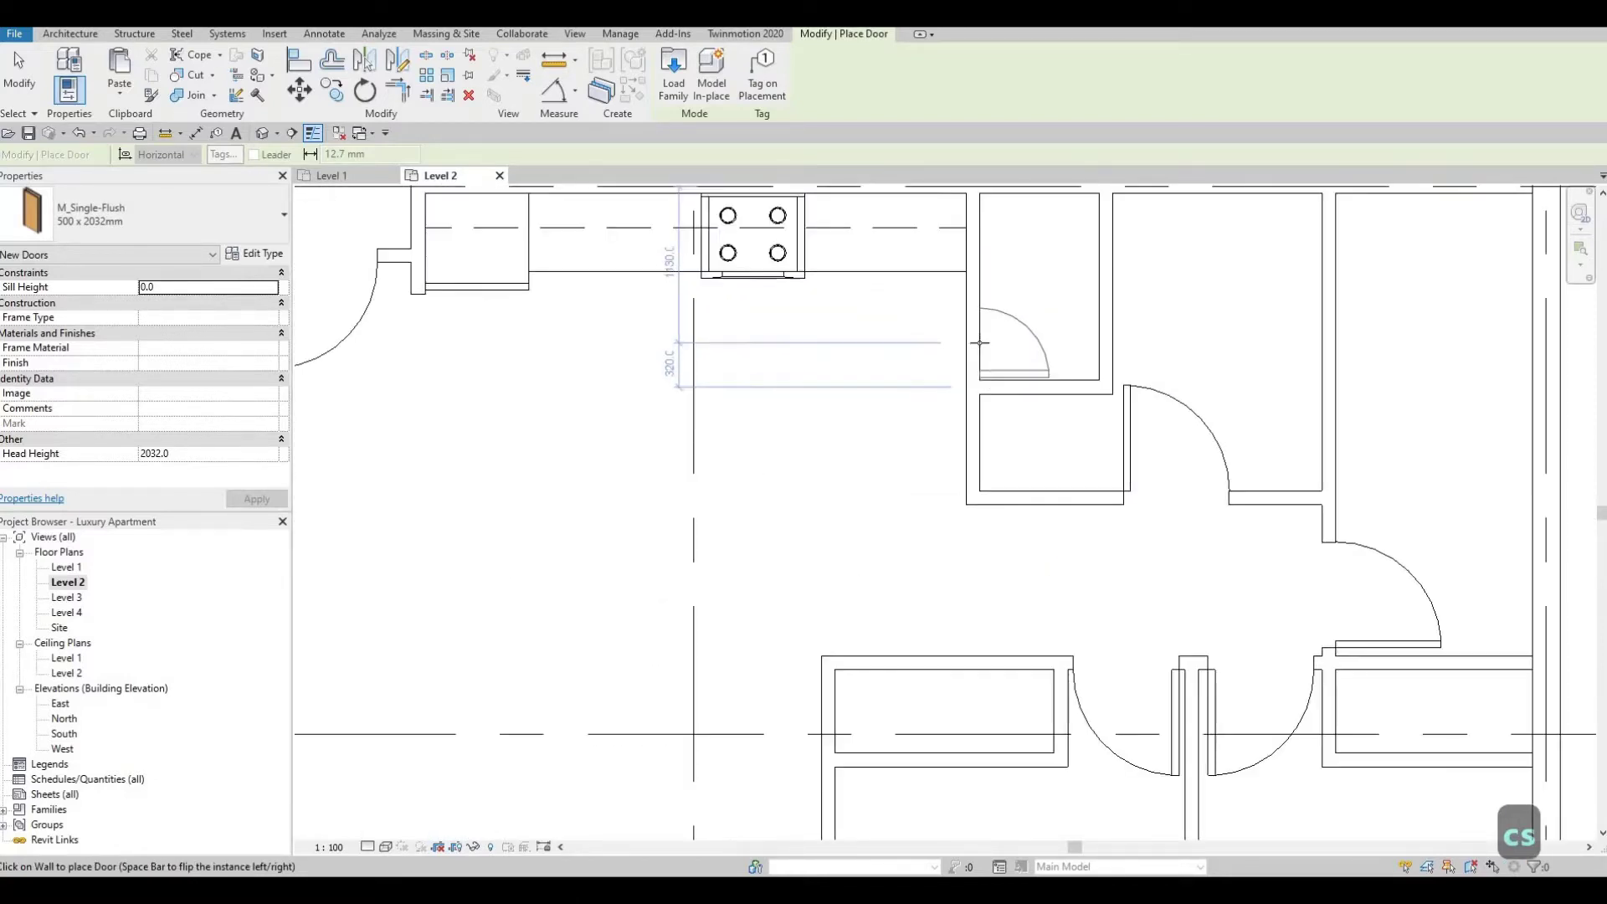
pyautogui.press('Escape')
pyautogui.press('Escape')
# Place a similar M_Single-Flush 0762 x 2134mm door in the small room's left wall beside the kitchen, about 440 above its lower wall
pyautogui.click(1128, 431)
pyautogui.press('c')
pyautogui.press('s')
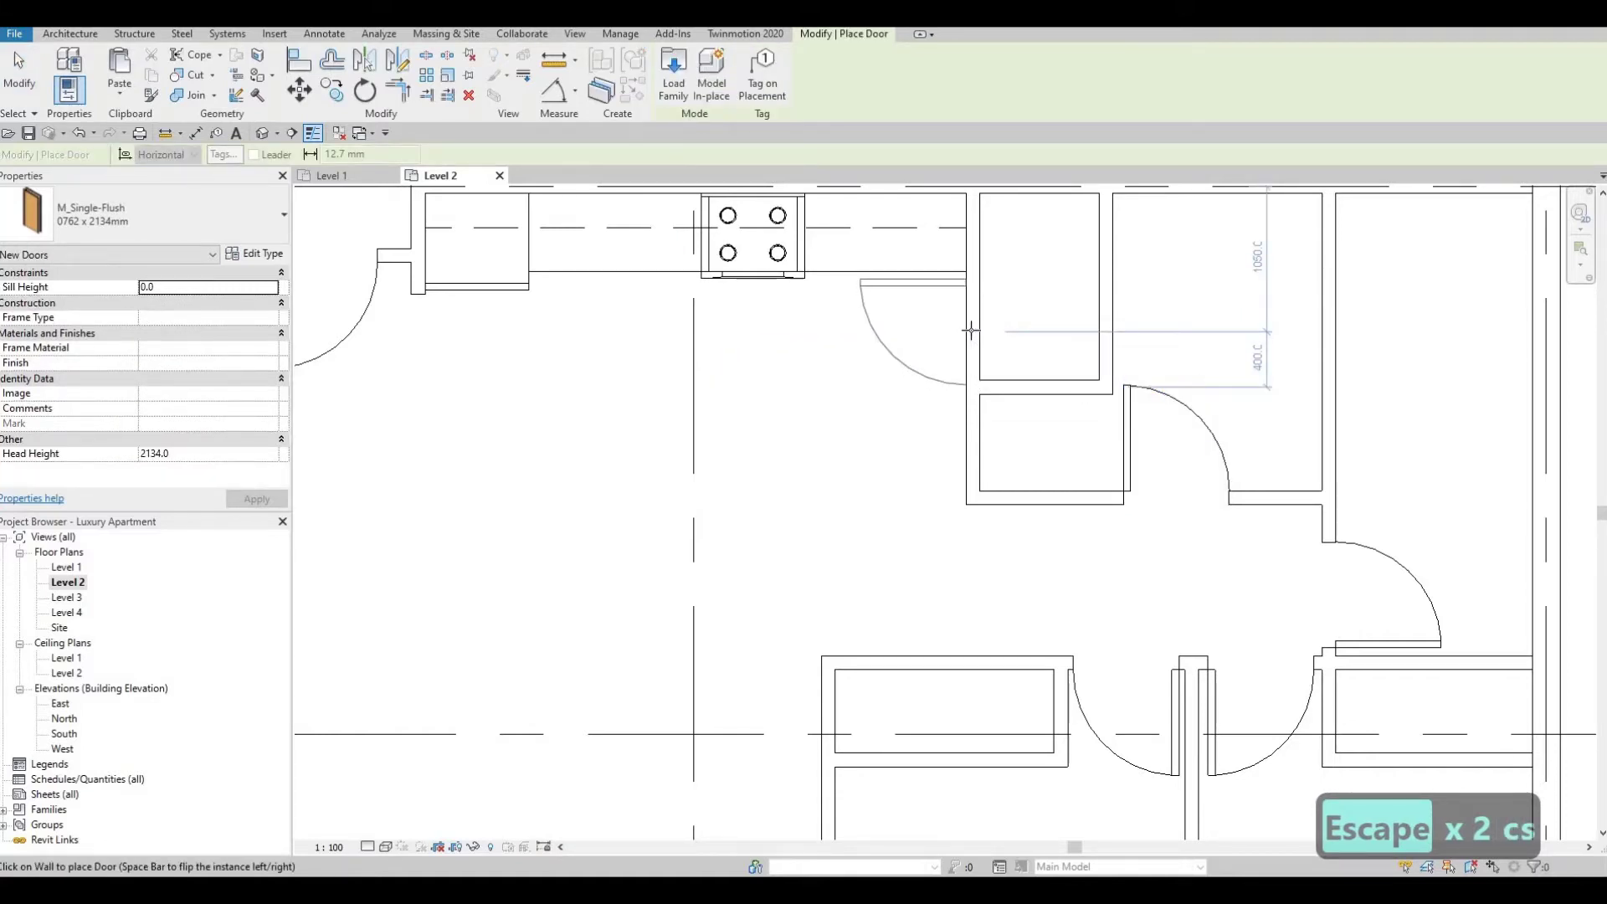
pyautogui.click(970, 333)
pyautogui.press('Escape')
pyautogui.press('Escape')
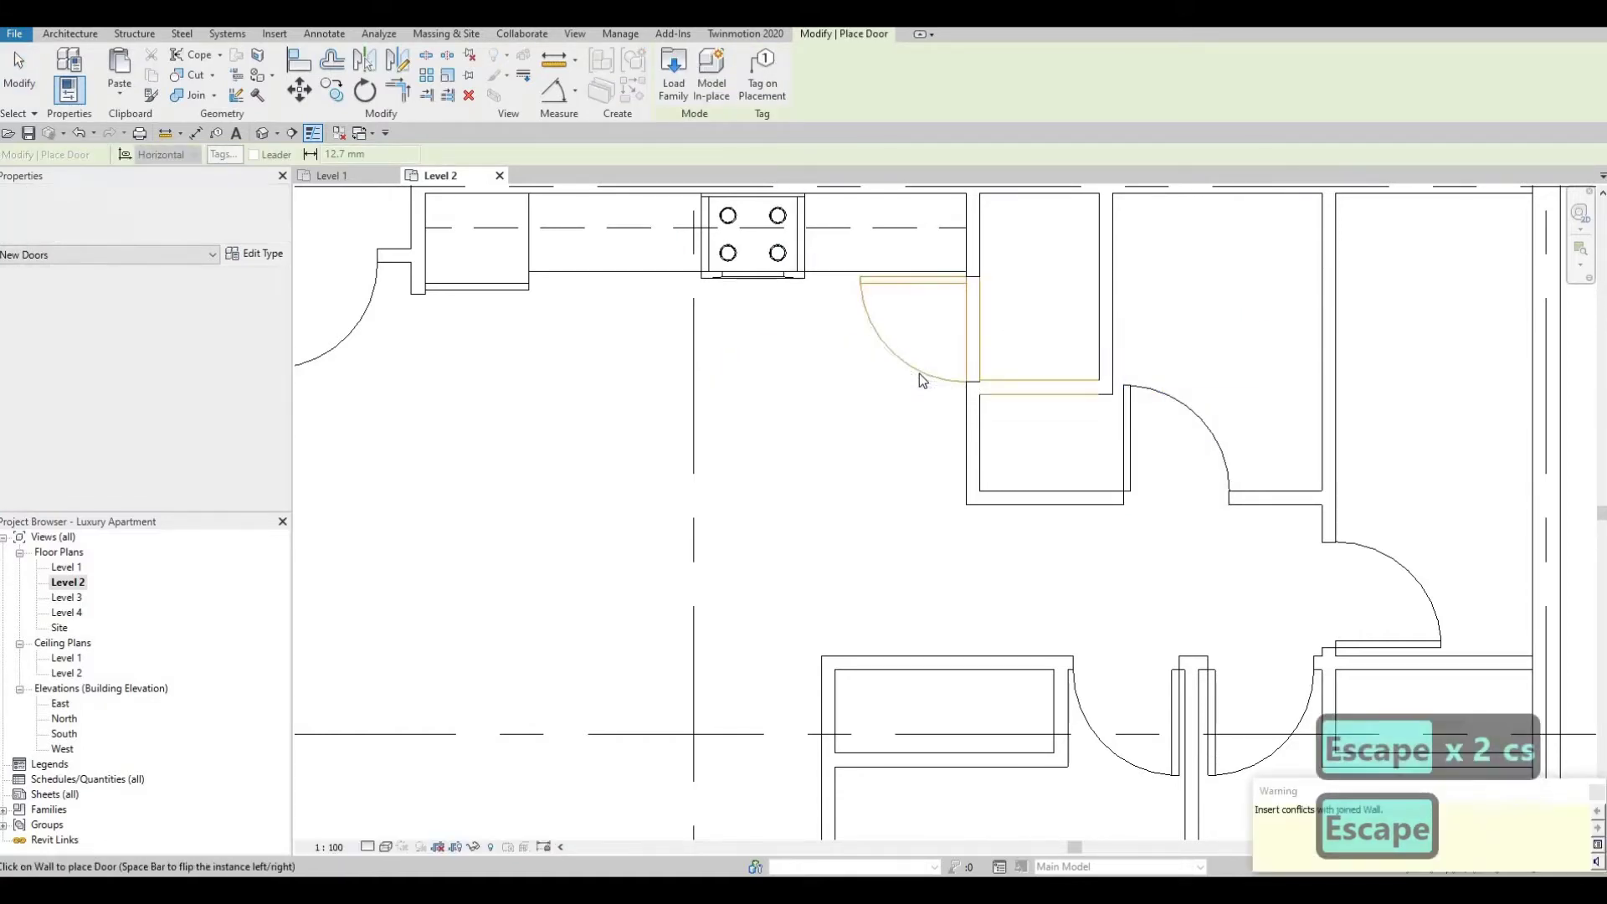
pyautogui.click(917, 373)
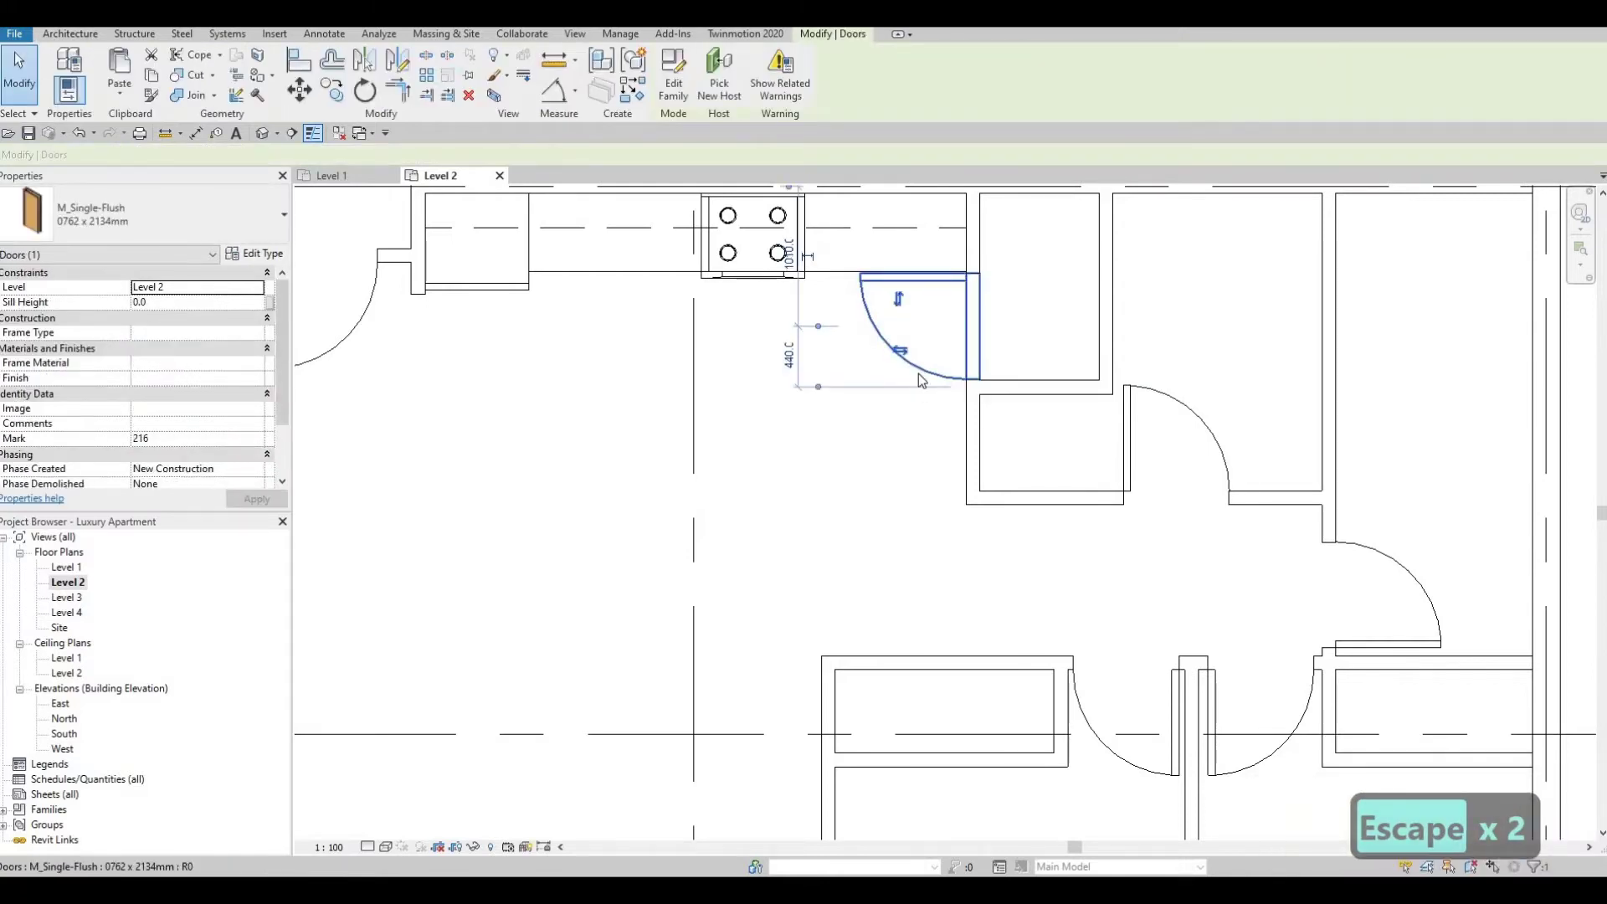
pyautogui.press('Escape')
pyautogui.press('Escape')
pyautogui.scroll(-1, 892, 491)
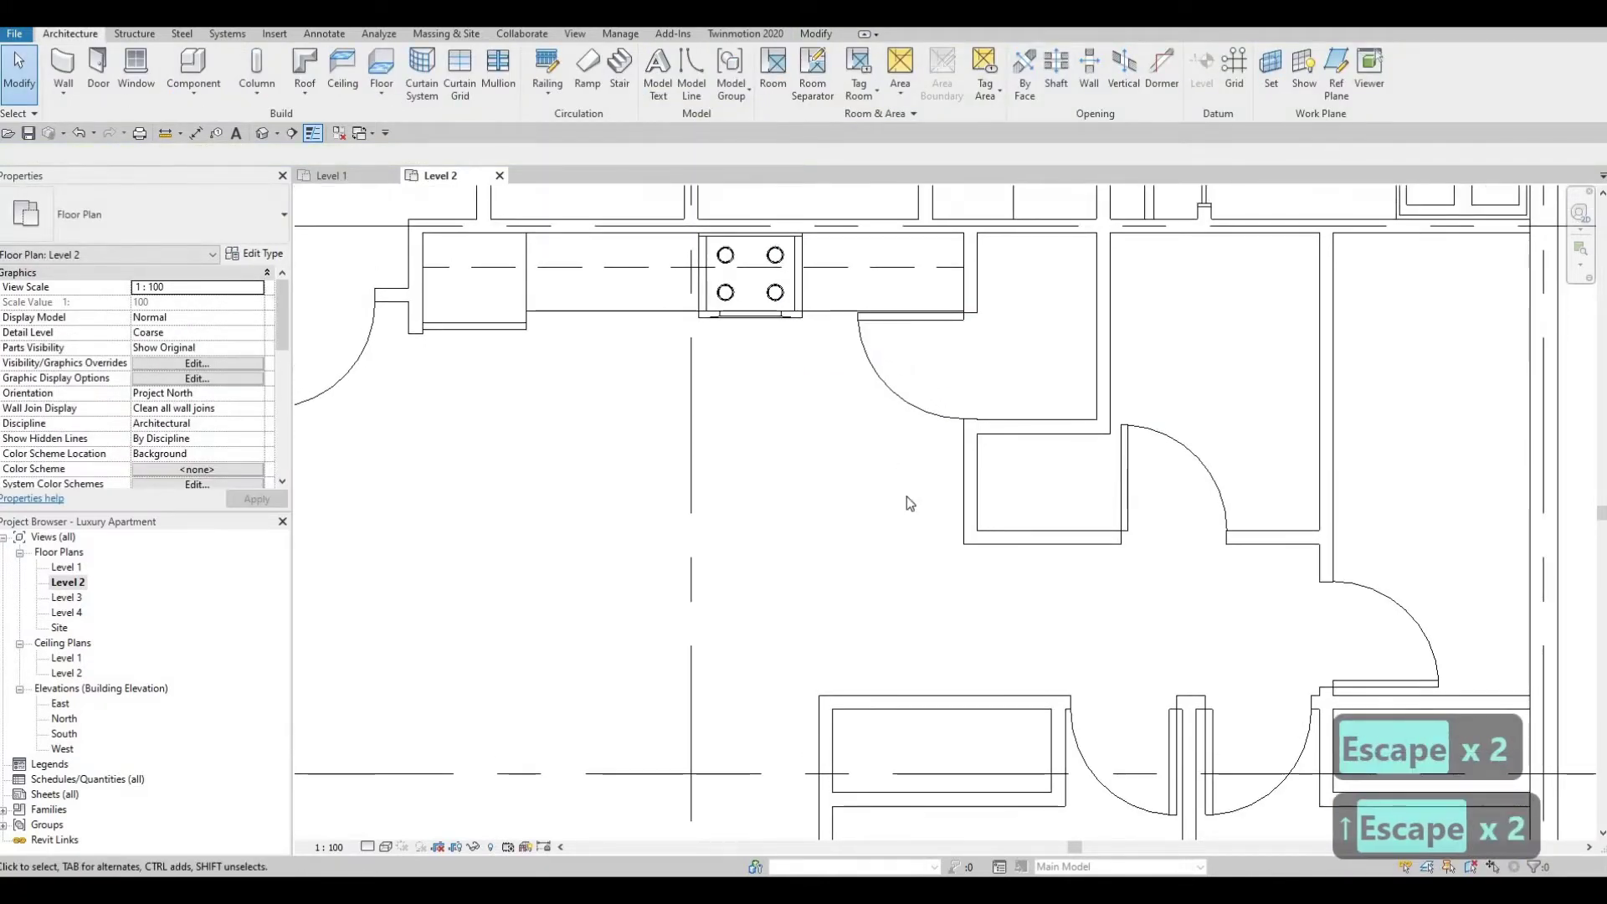
pyautogui.scroll(-1, 912, 499)
pyautogui.scroll(-3, 920, 504)
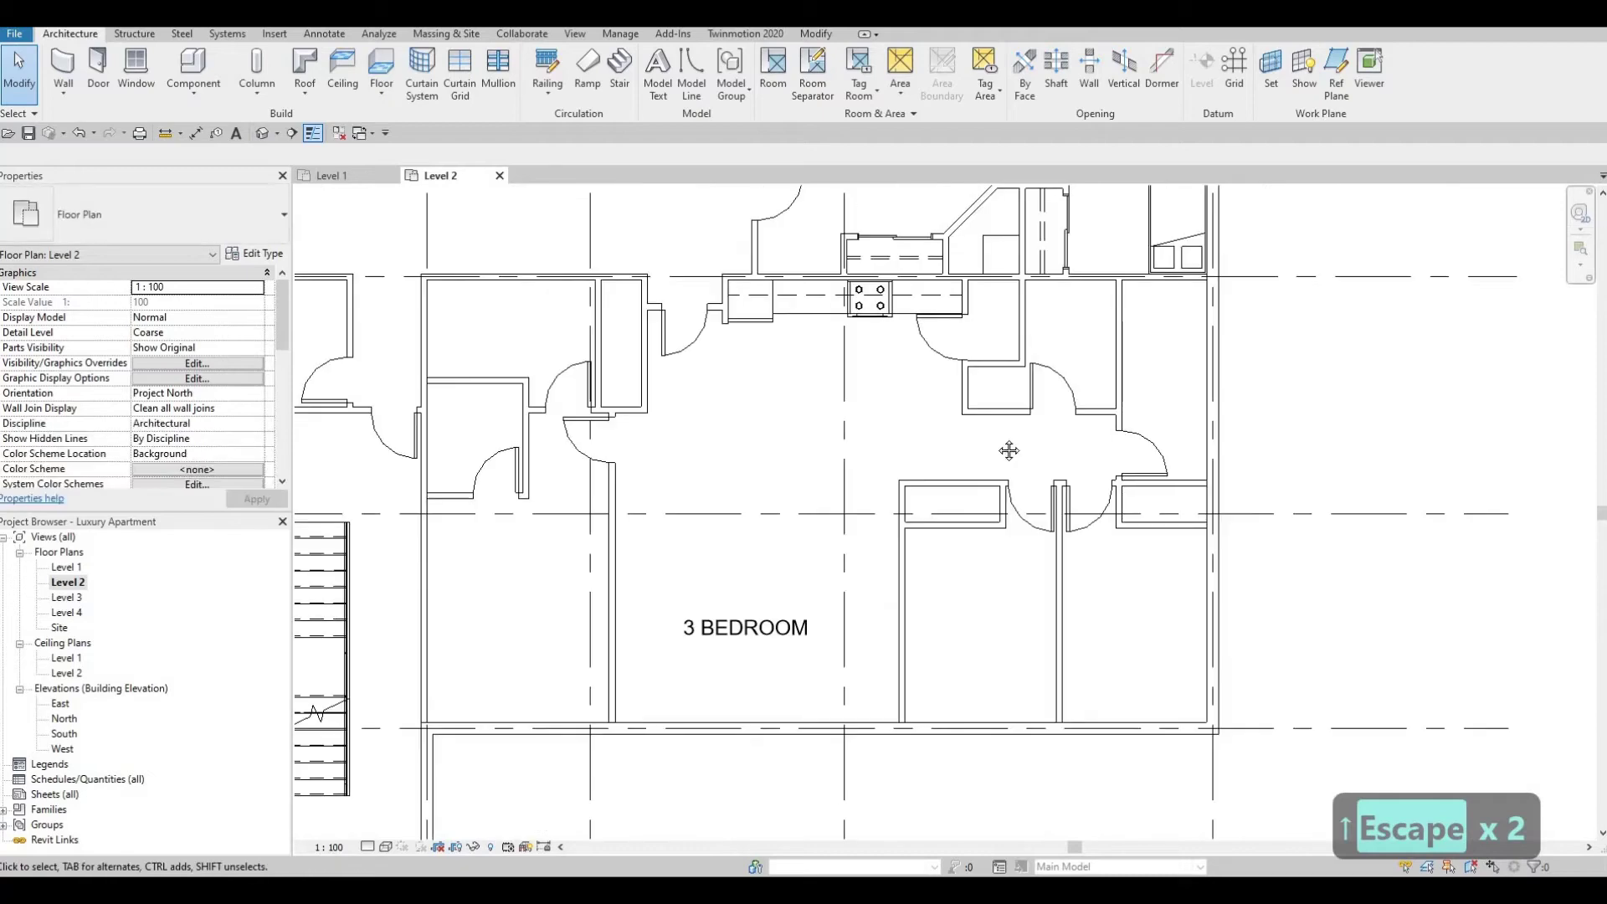
pyautogui.press('Escape')
pyautogui.press('Escape')
# Create a similar M_Toilet-Domestic-2D from the 2-bedroom unit's toilet, centred on the left wall of the small alcove below the kitchen-side room
pyautogui.click(622, 379)
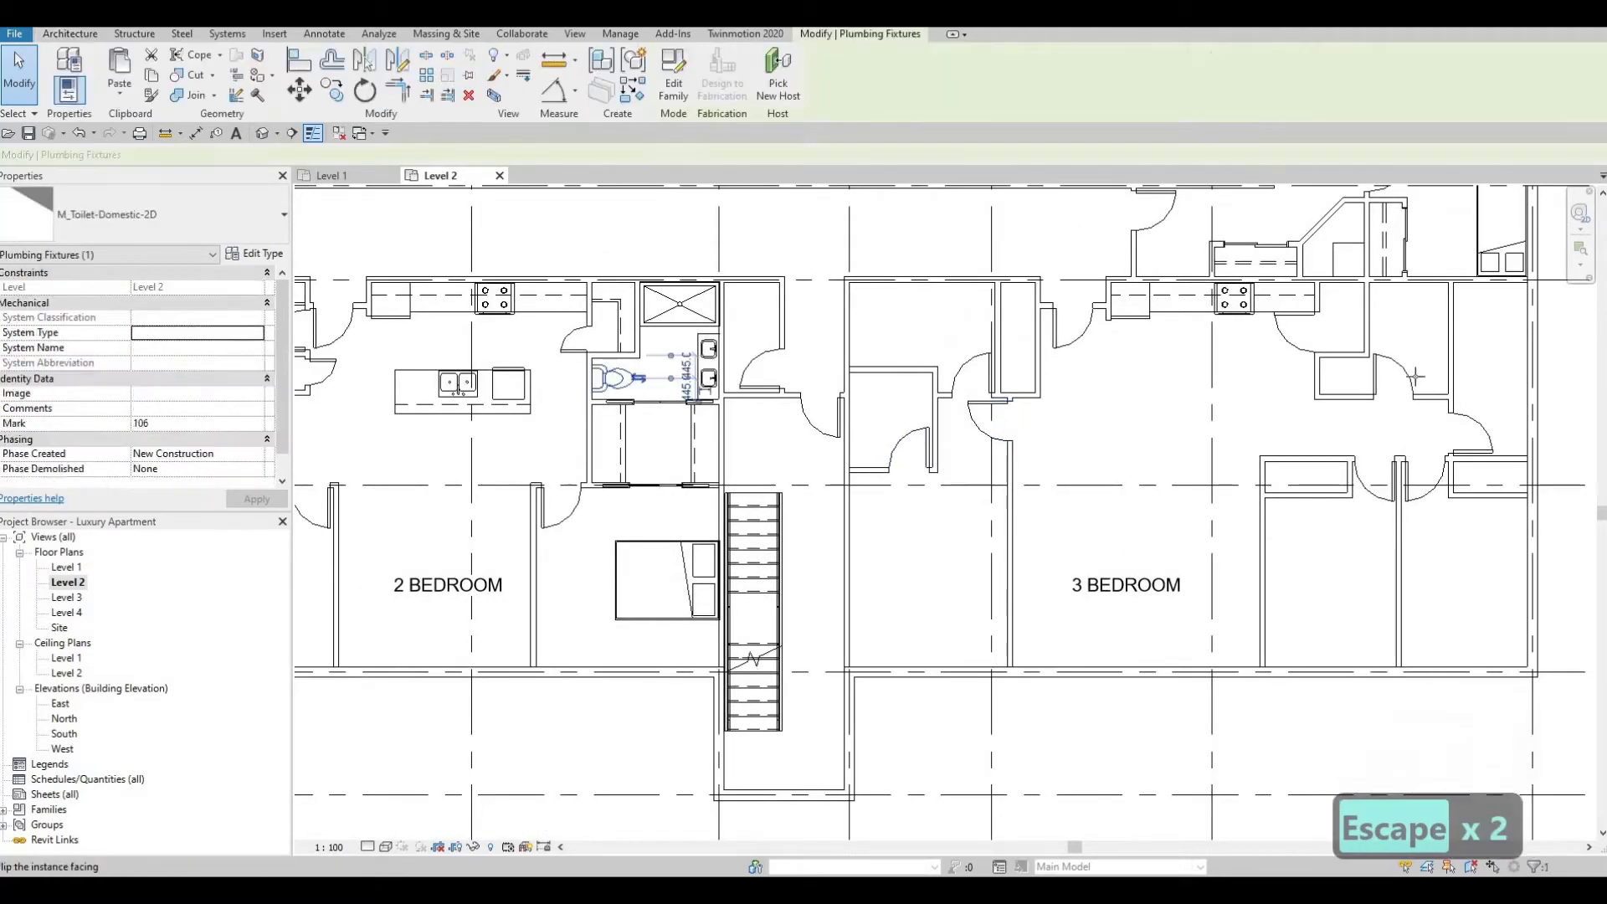
pyautogui.press('c')
pyautogui.press('s')
pyautogui.scroll(2, 1228, 355)
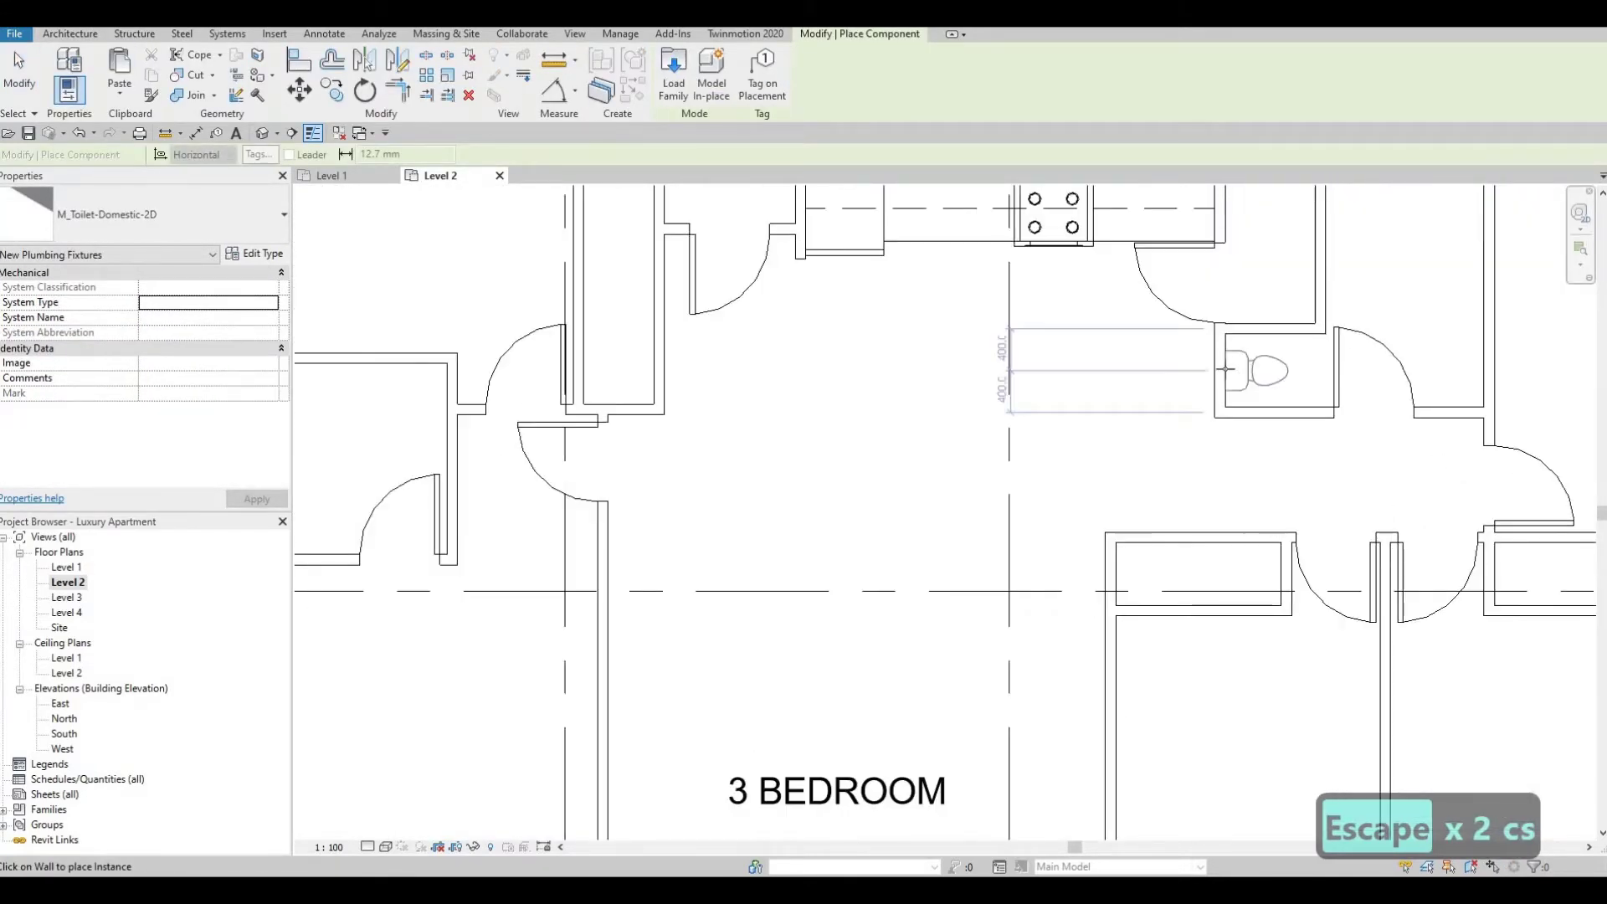
pyautogui.click(1266, 394)
pyautogui.scroll(-3, 1064, 407)
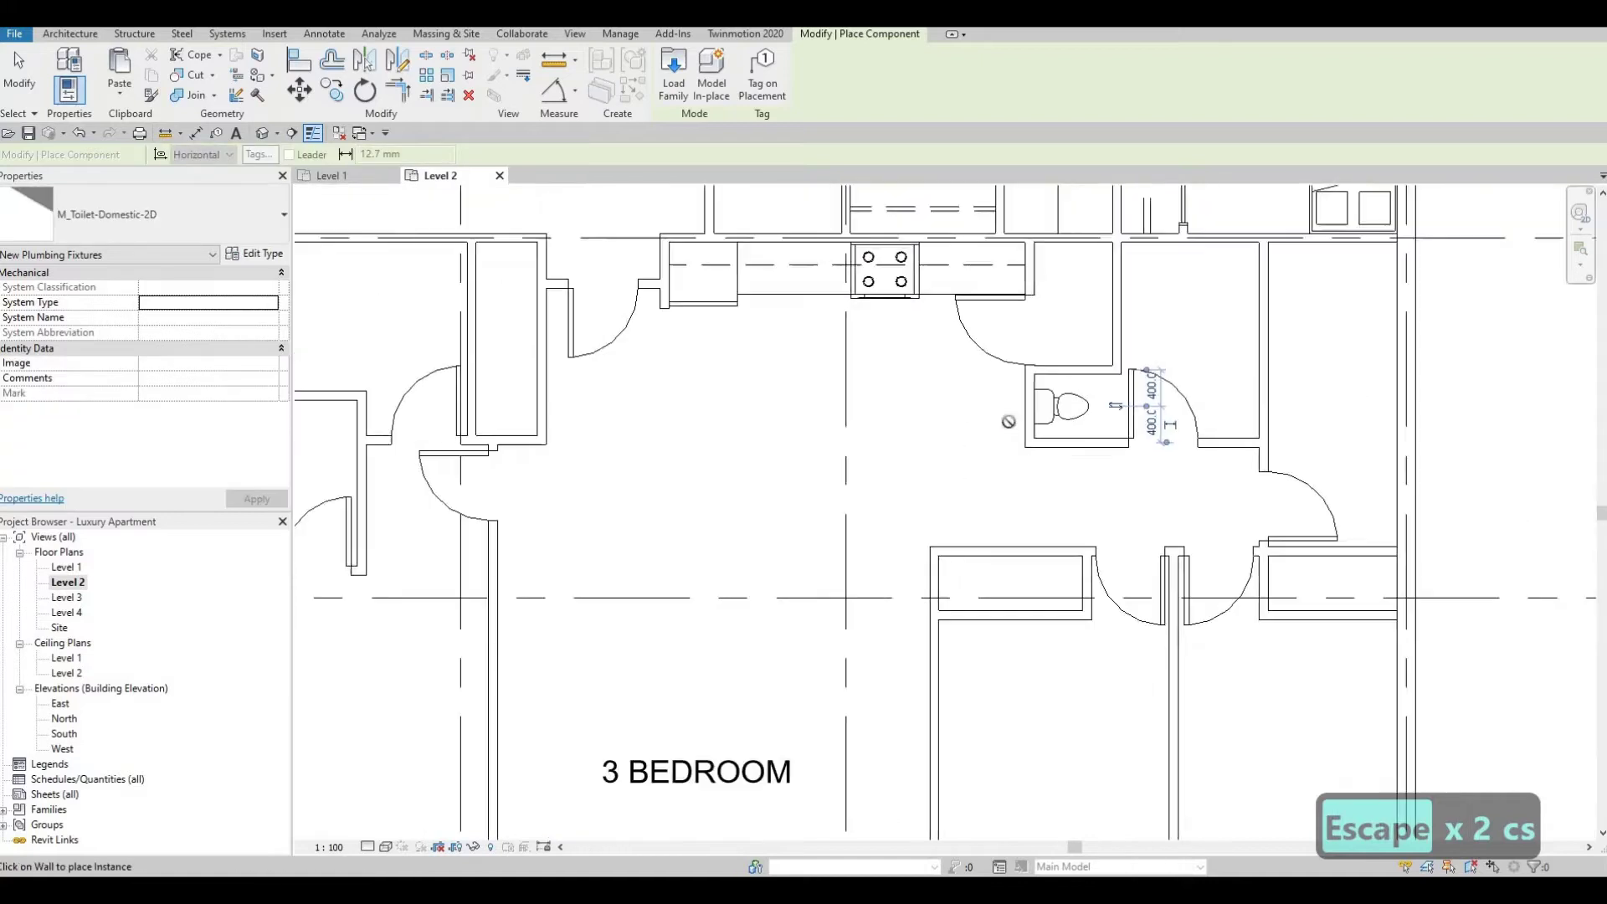
# Place another matching toilet on the upper wall of the 3-bedroom unit's left bathroom
pyautogui.scroll(1, 894, 348)
pyautogui.moveTo(894, 348); pyautogui.dragTo(964, 344, button='middle')
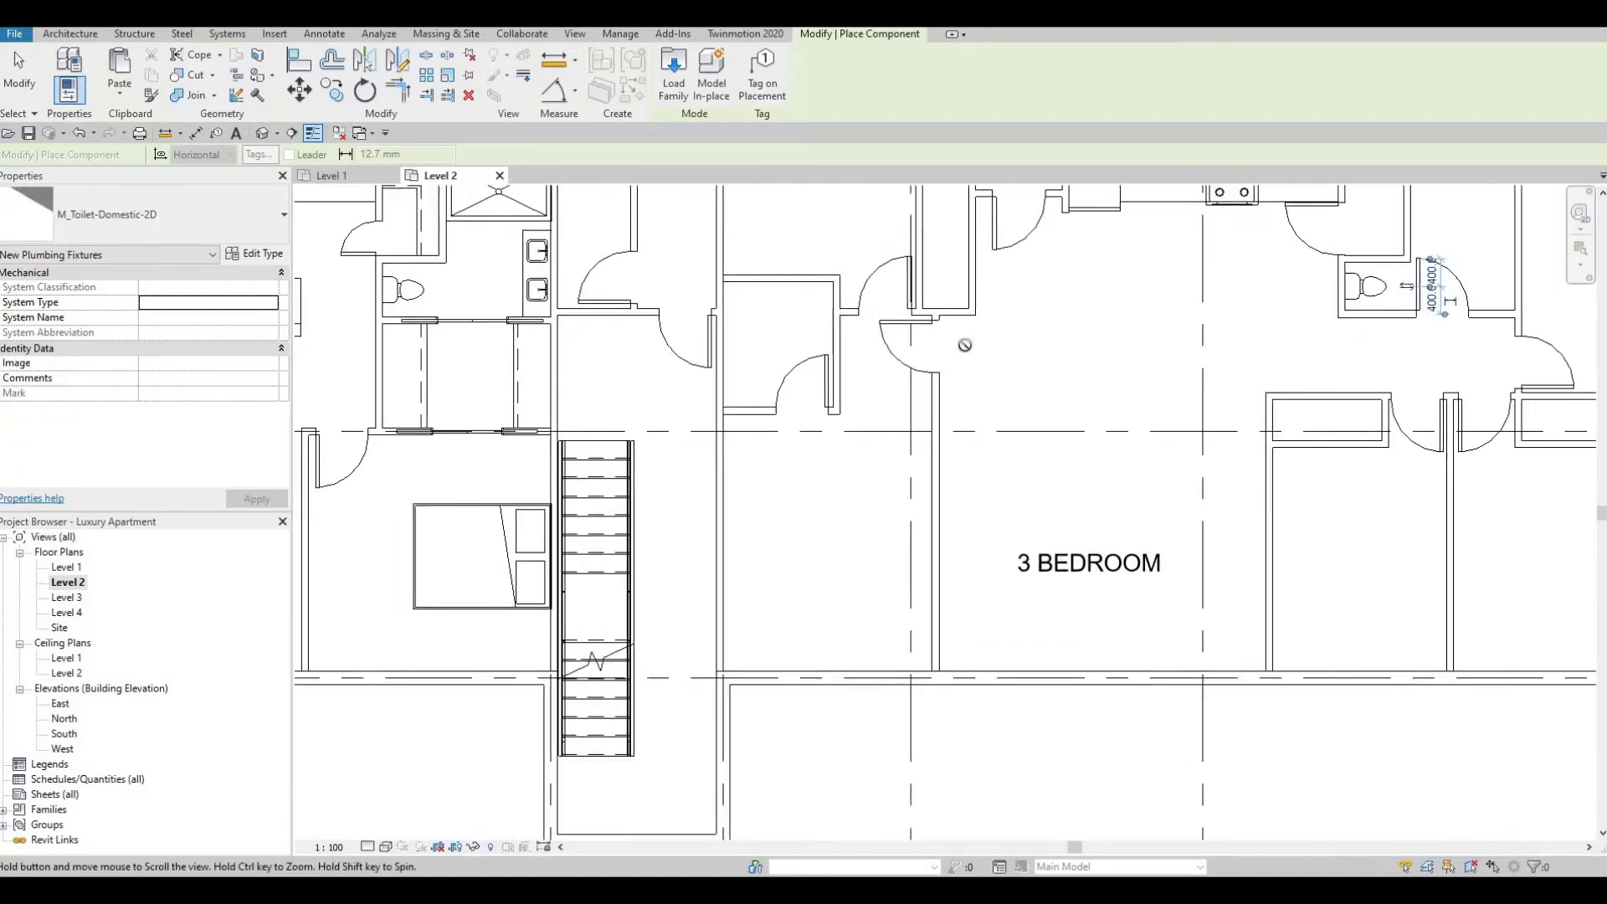
pyautogui.scroll(-1, 963, 344)
pyautogui.moveTo(862, 456); pyautogui.dragTo(973, 452, button='middle')
pyautogui.moveTo(936, 201); pyautogui.dragTo(958, 352, button='middle')
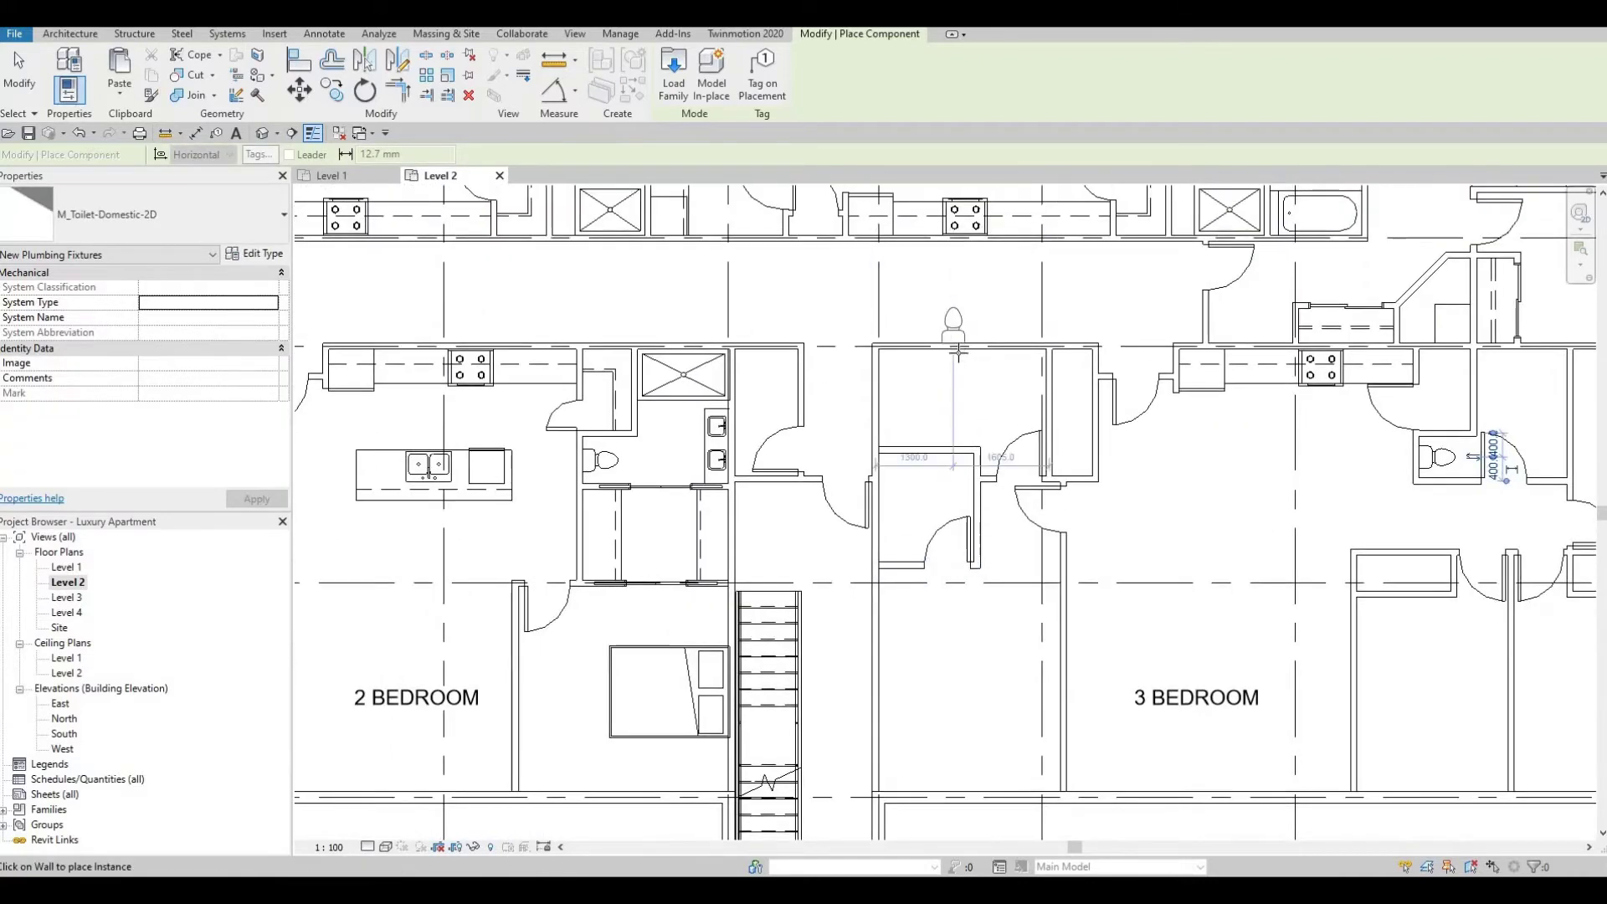
pyautogui.press('Escape')
pyautogui.press('Escape')
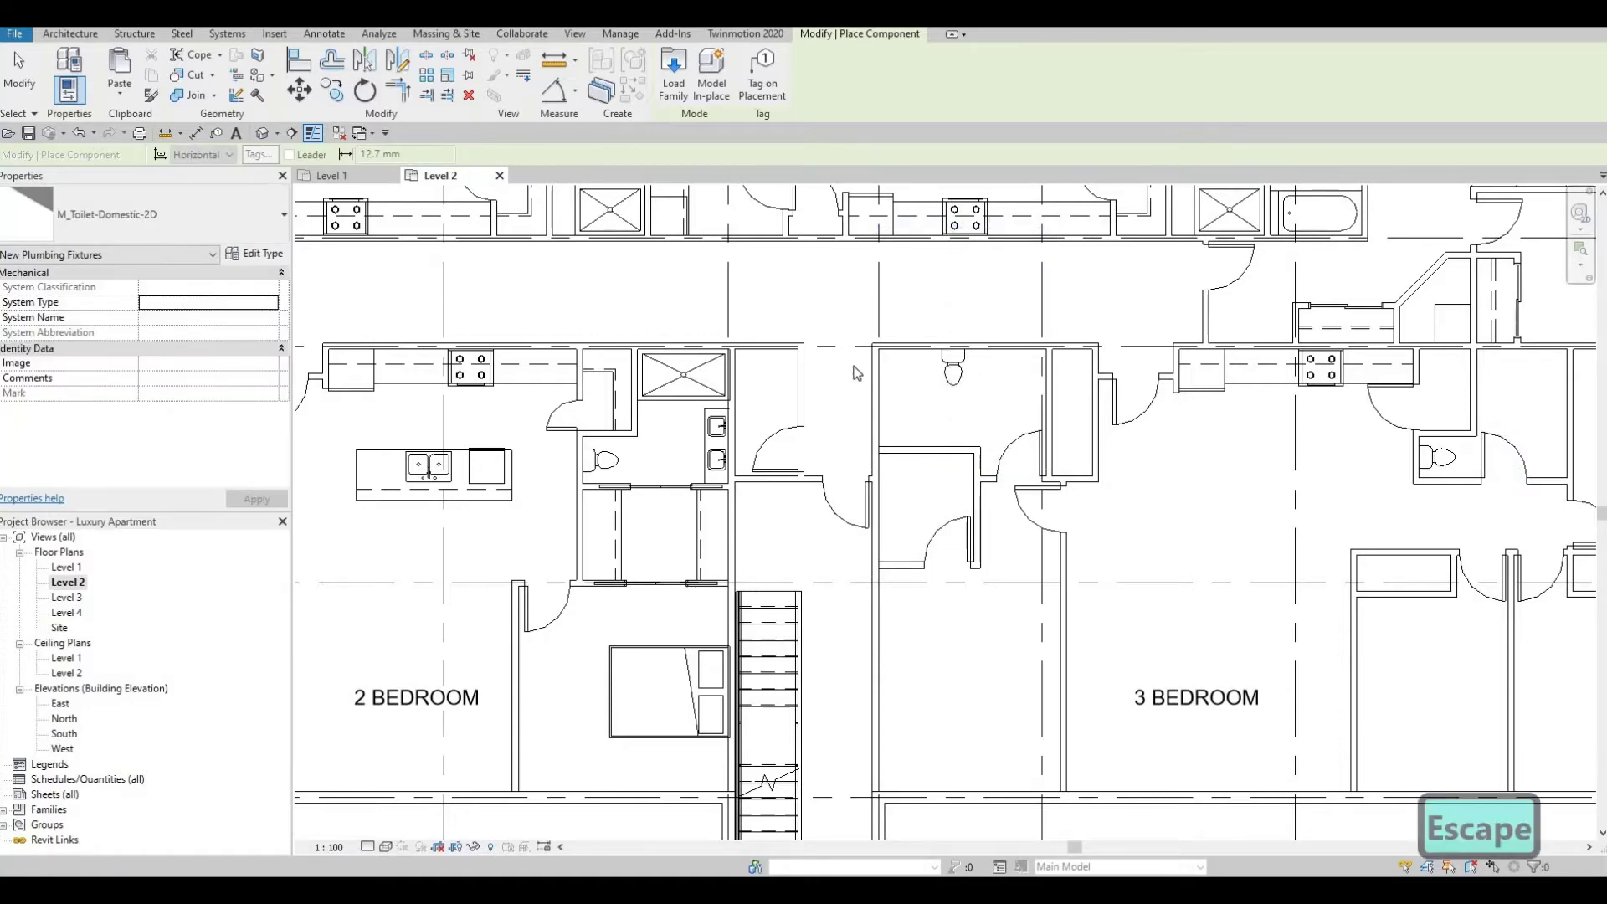
# Create a similar M_Shower Stall-2D 3 from the 2-bedroom unit's shower, placed lengthwise along the left wall of the 3-bedroom unit's left bathroom
pyautogui.scroll(-2, 853, 360)
pyautogui.click(824, 330)
pyautogui.press('c')
pyautogui.press('s')
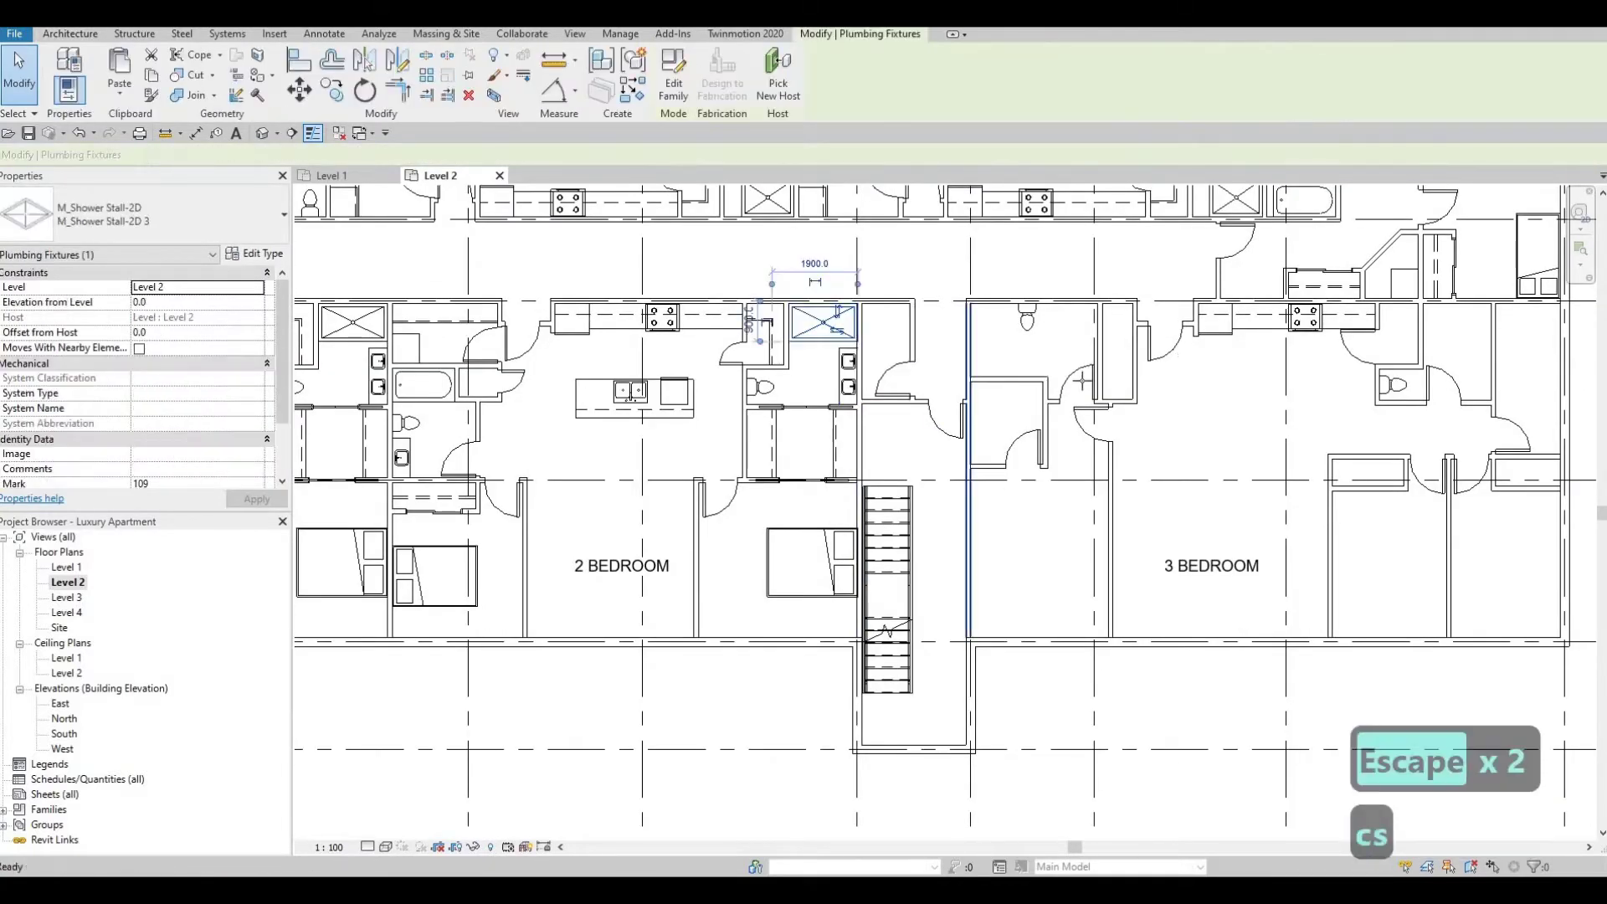
pyautogui.scroll(2, 1186, 353)
pyautogui.scroll(2, 895, 389)
pyautogui.scroll(2, 894, 390)
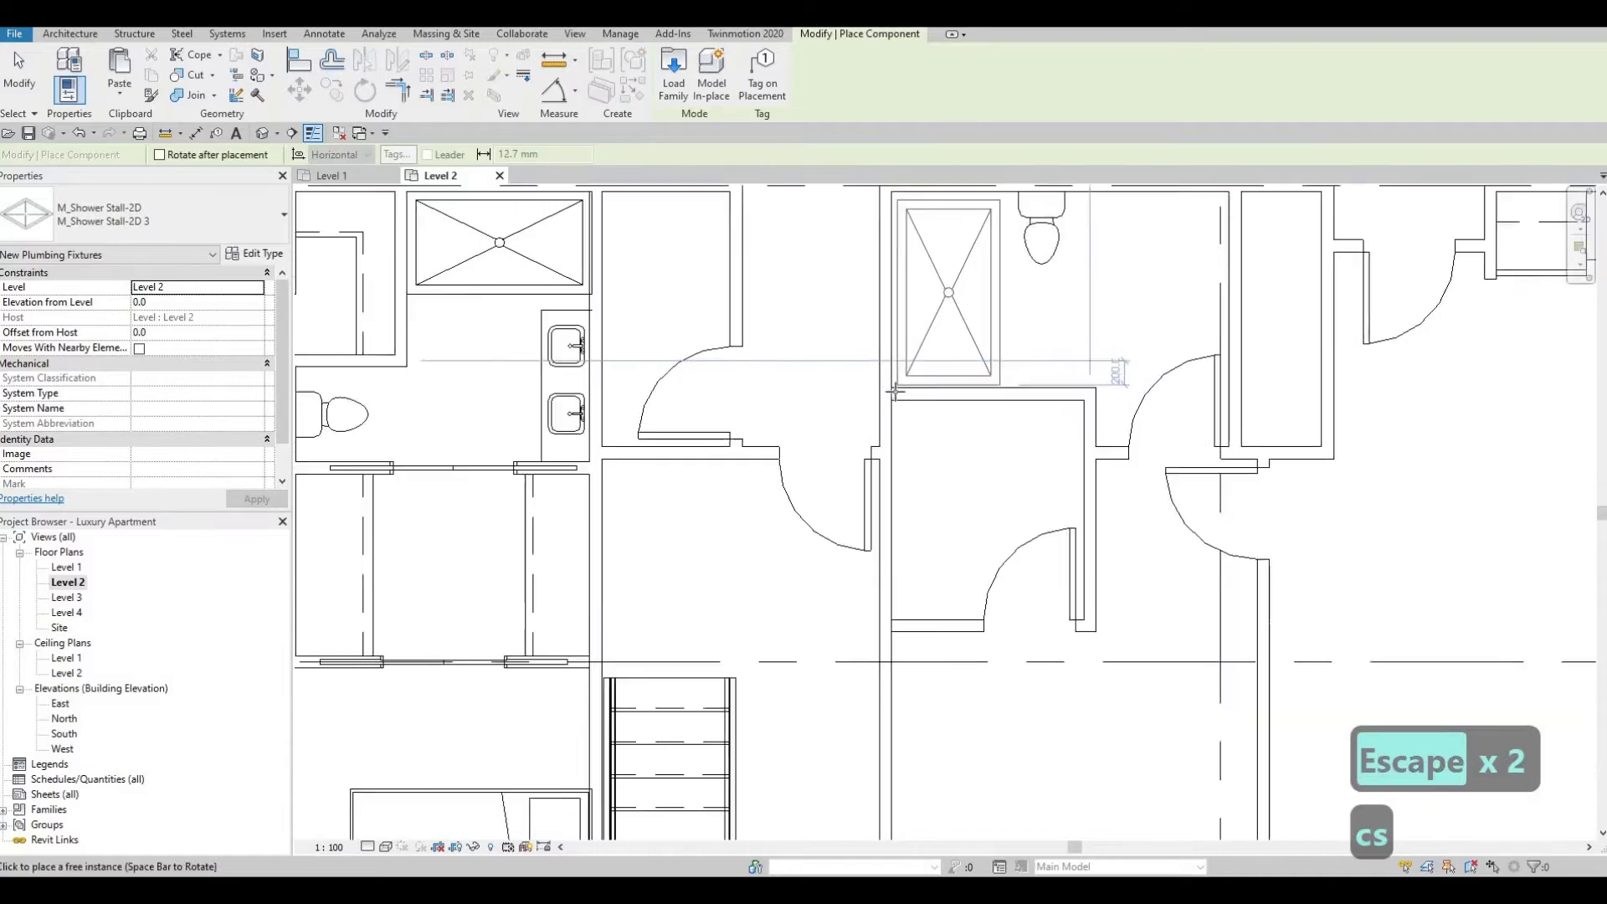
pyautogui.press('Escape')
pyautogui.scroll(-3, 967, 405)
pyautogui.press('Escape')
pyautogui.scroll(3, 1031, 323)
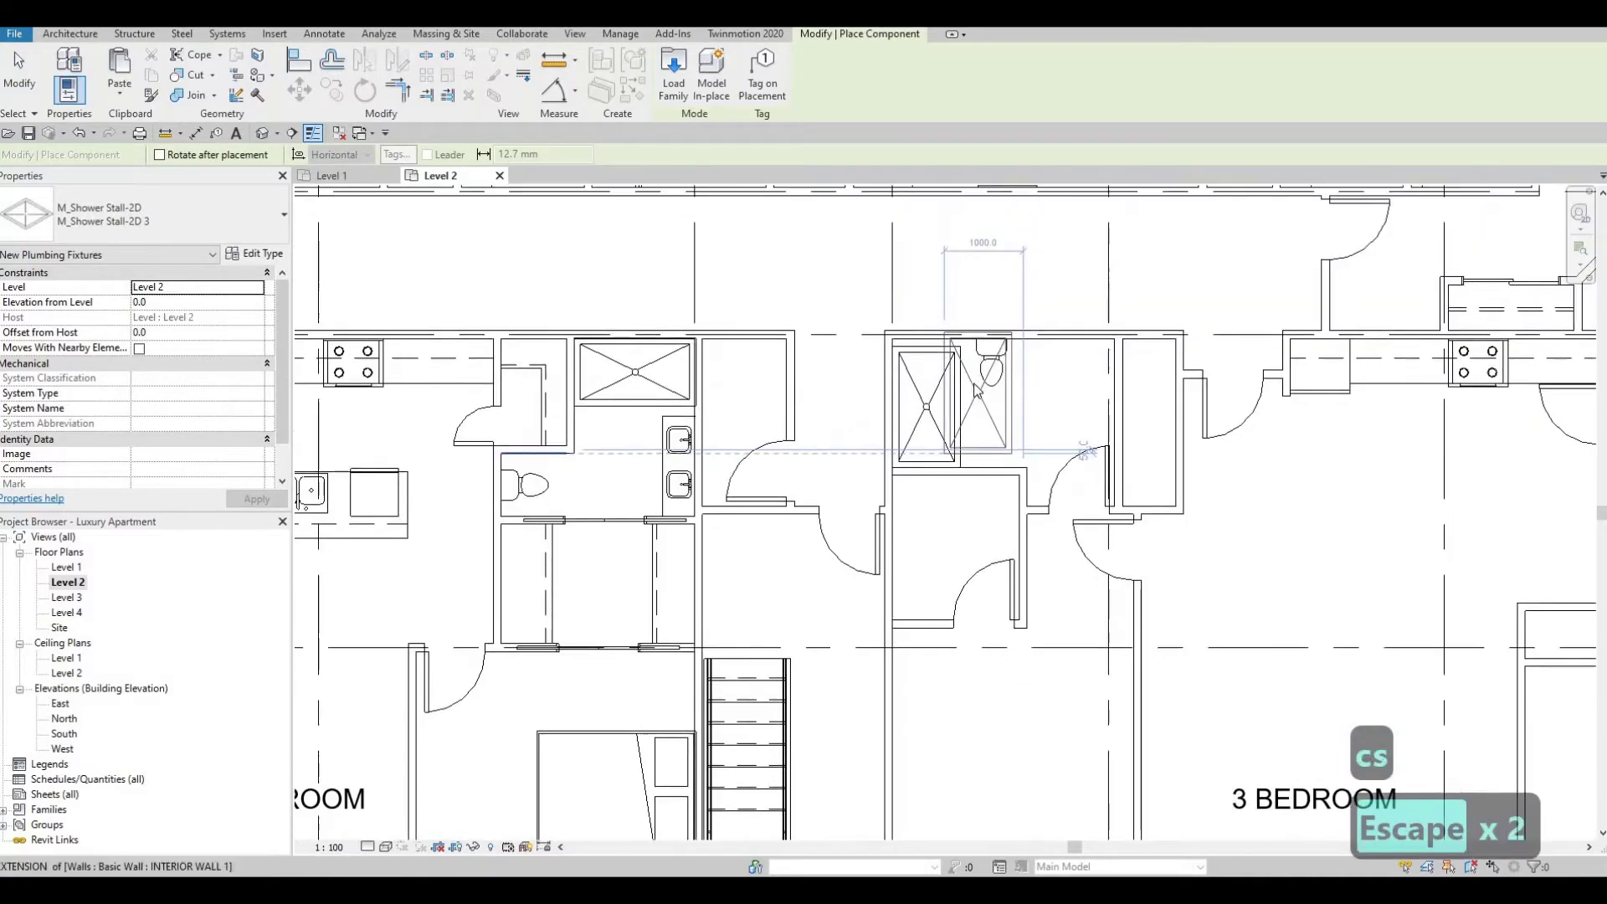
# Place a similar 1200 x 2000mm double-sliding door from the 2-bedroom unit's closet in the entry closet's right wall, 800 below the recessed entry wall
pyautogui.scroll(-2, 1087, 377)
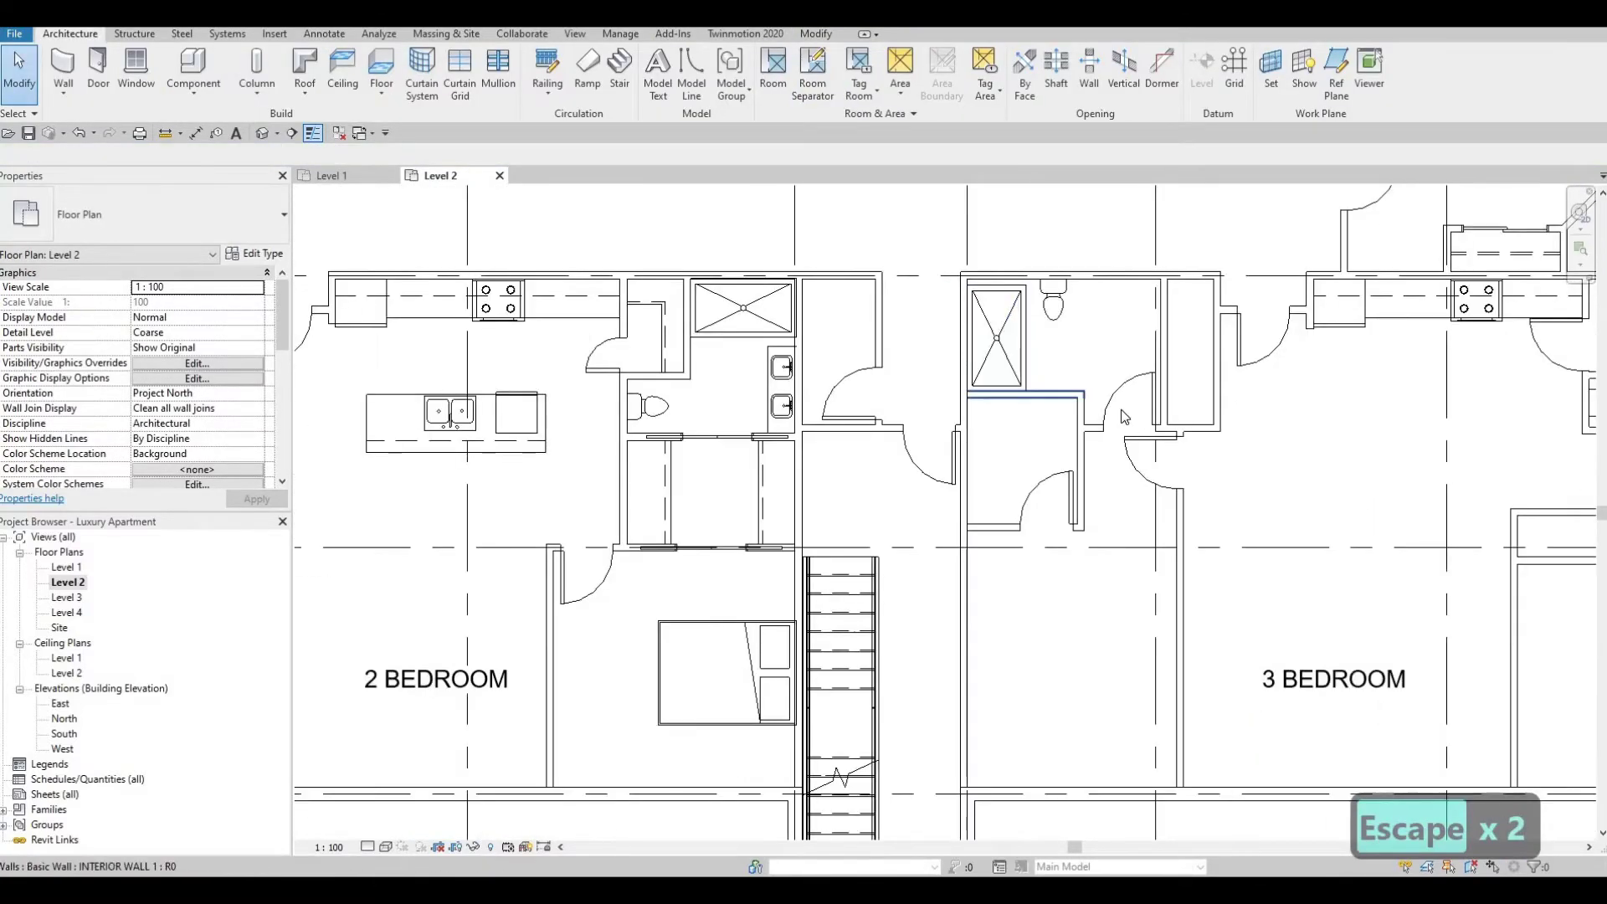
pyautogui.scroll(-1, 1166, 422)
pyautogui.moveTo(969, 402); pyautogui.dragTo(994, 392, button='middle')
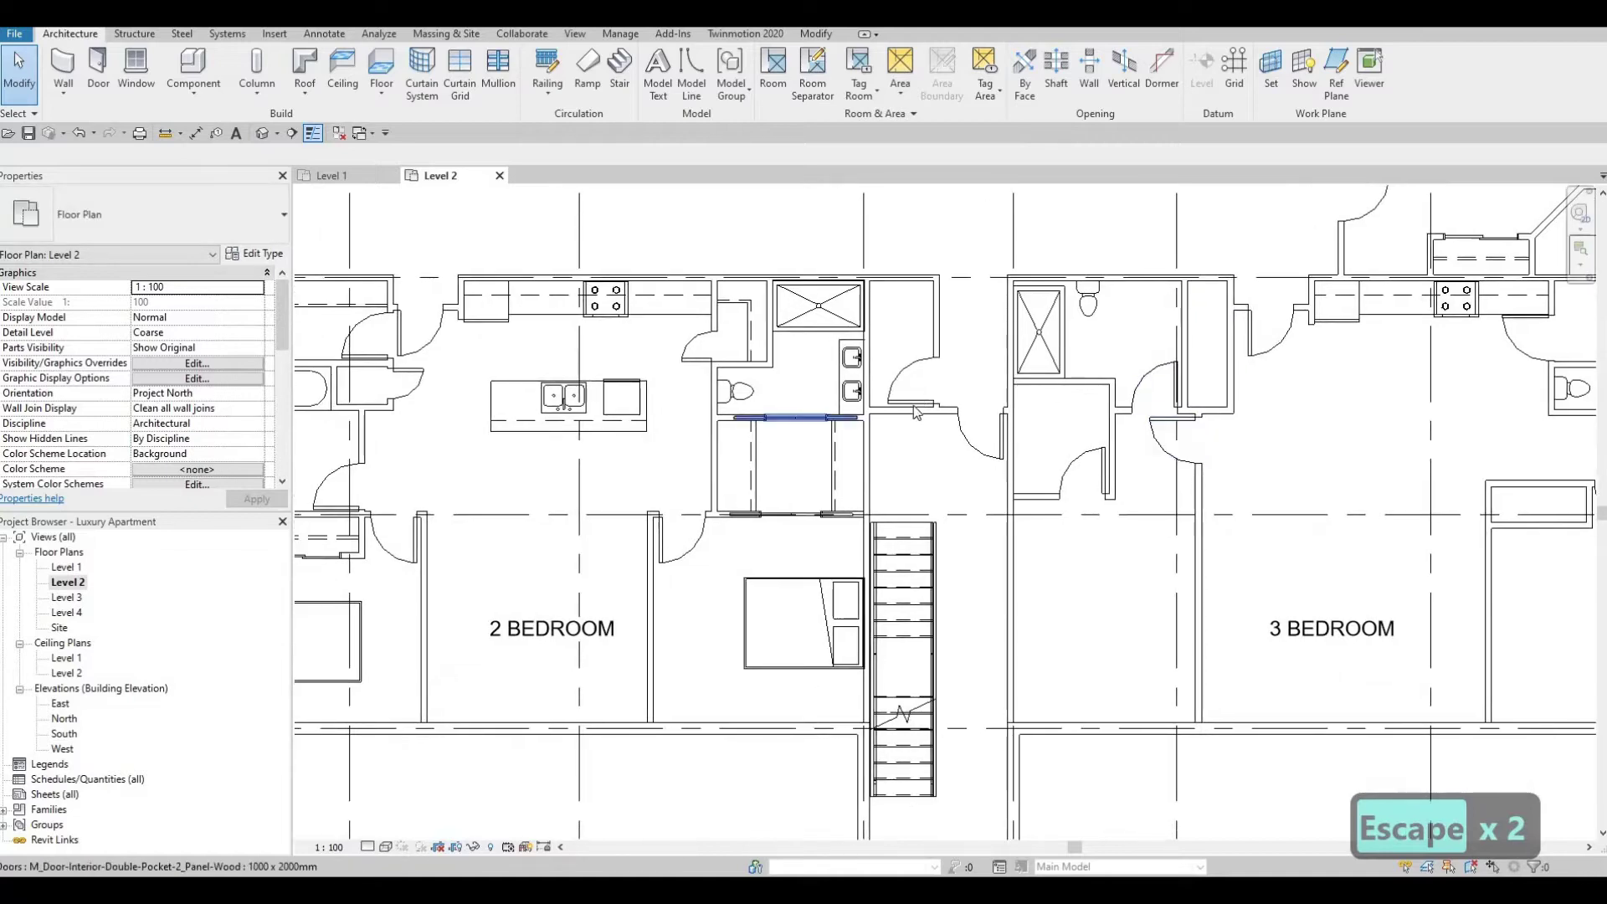
pyautogui.moveTo(788, 425); pyautogui.dragTo(963, 391, button='middle')
pyautogui.press('Escape')
pyautogui.press('Escape')
pyautogui.moveTo(979, 502); pyautogui.dragTo(1031, 462, button='middle')
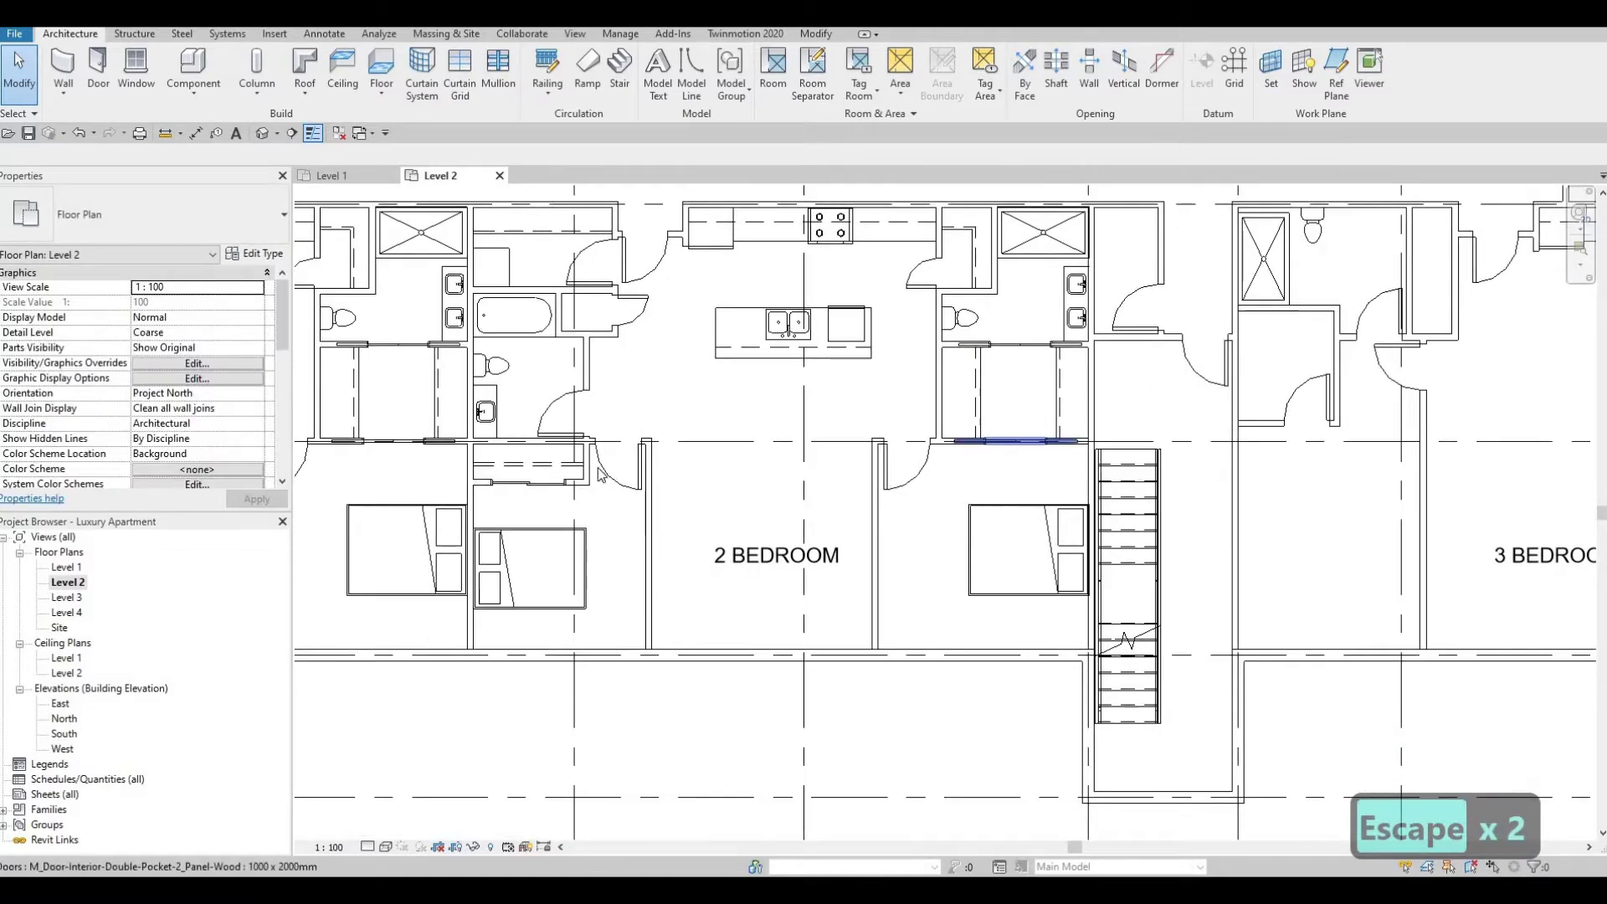
pyautogui.click(539, 483)
pyautogui.press('c')
pyautogui.press('s')
pyautogui.moveTo(1435, 258); pyautogui.dragTo(842, 297, button='middle')
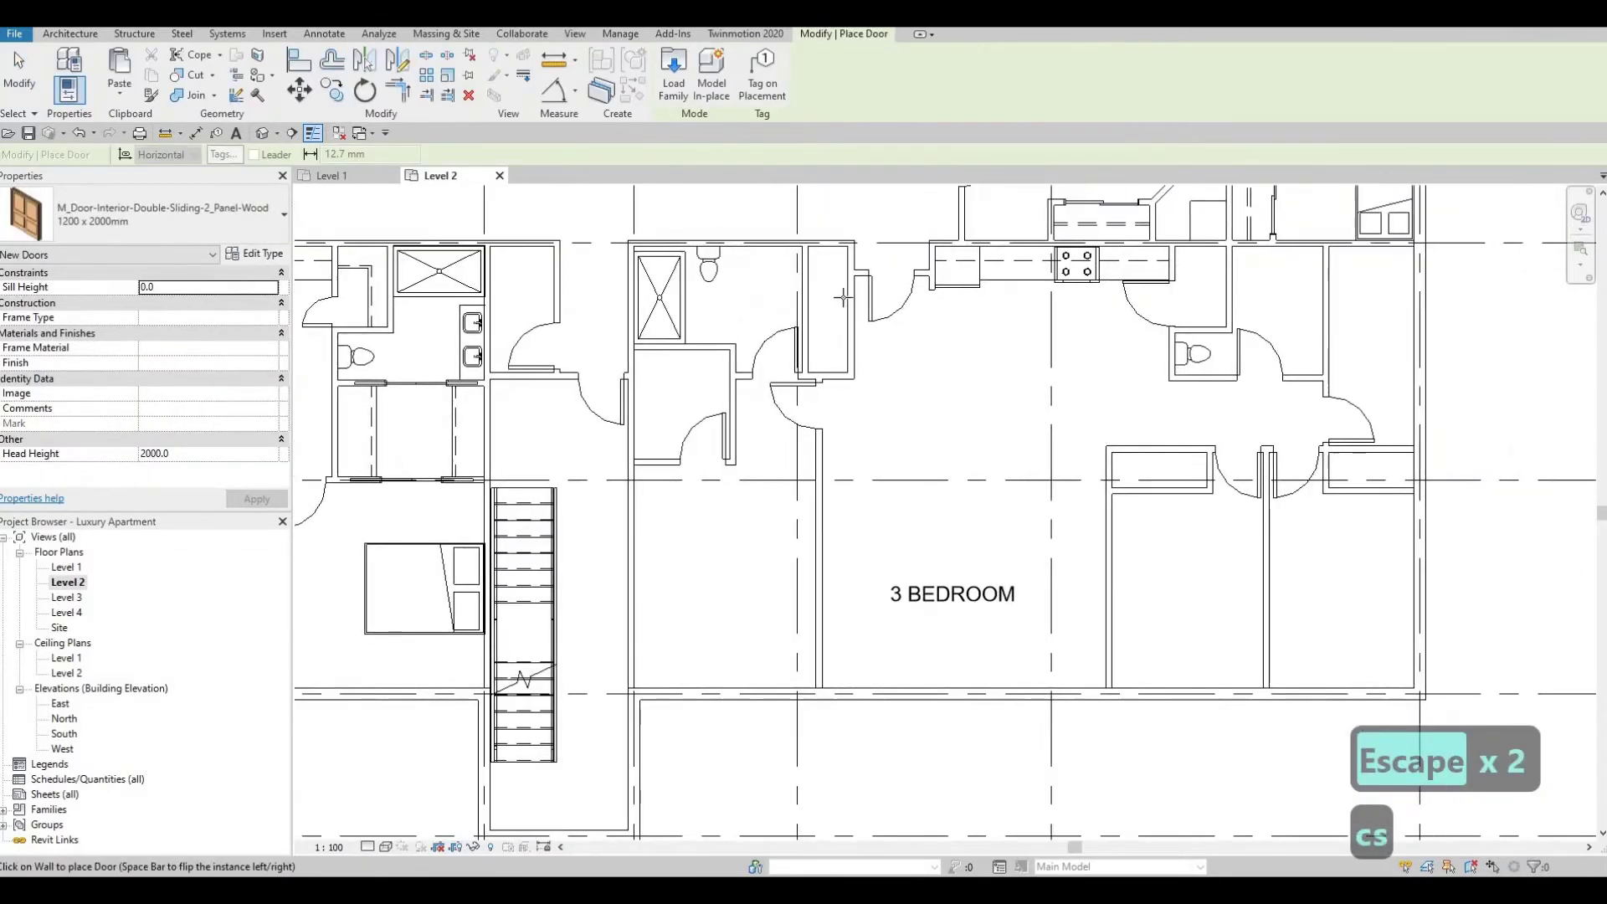
pyautogui.scroll(2, 849, 313)
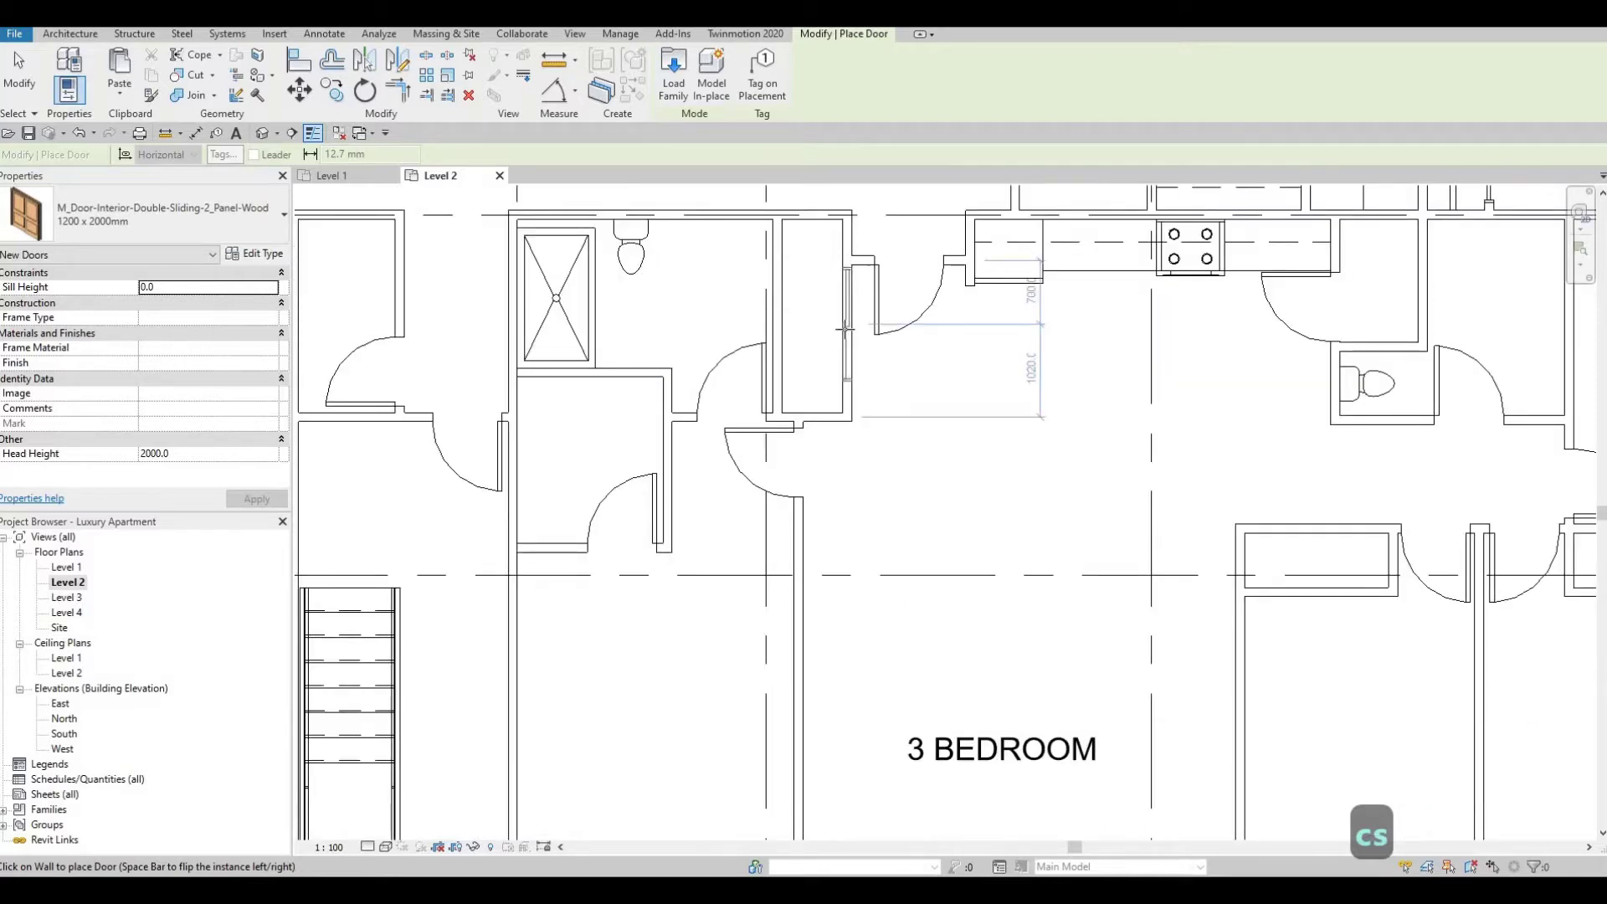
# Place matching 1200 x 2000mm double-sliding doors centred in the lower walls of both right-hand bedrooms' closets
pyautogui.scroll(-2, 1155, 468)
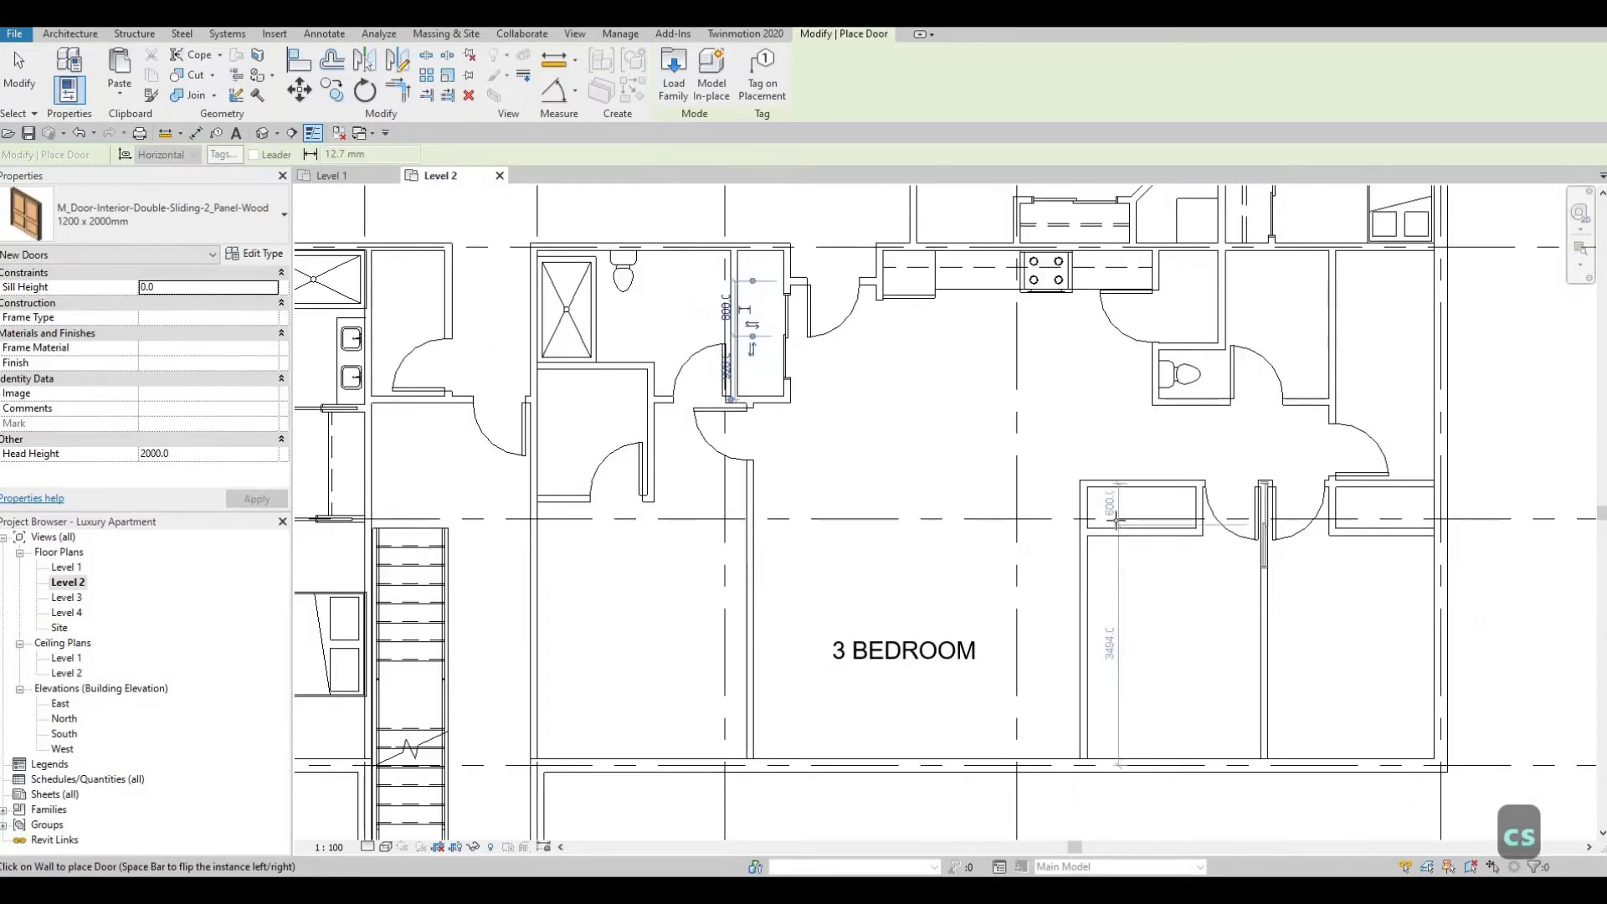
pyautogui.scroll(3, 1116, 520)
pyautogui.click(1114, 519)
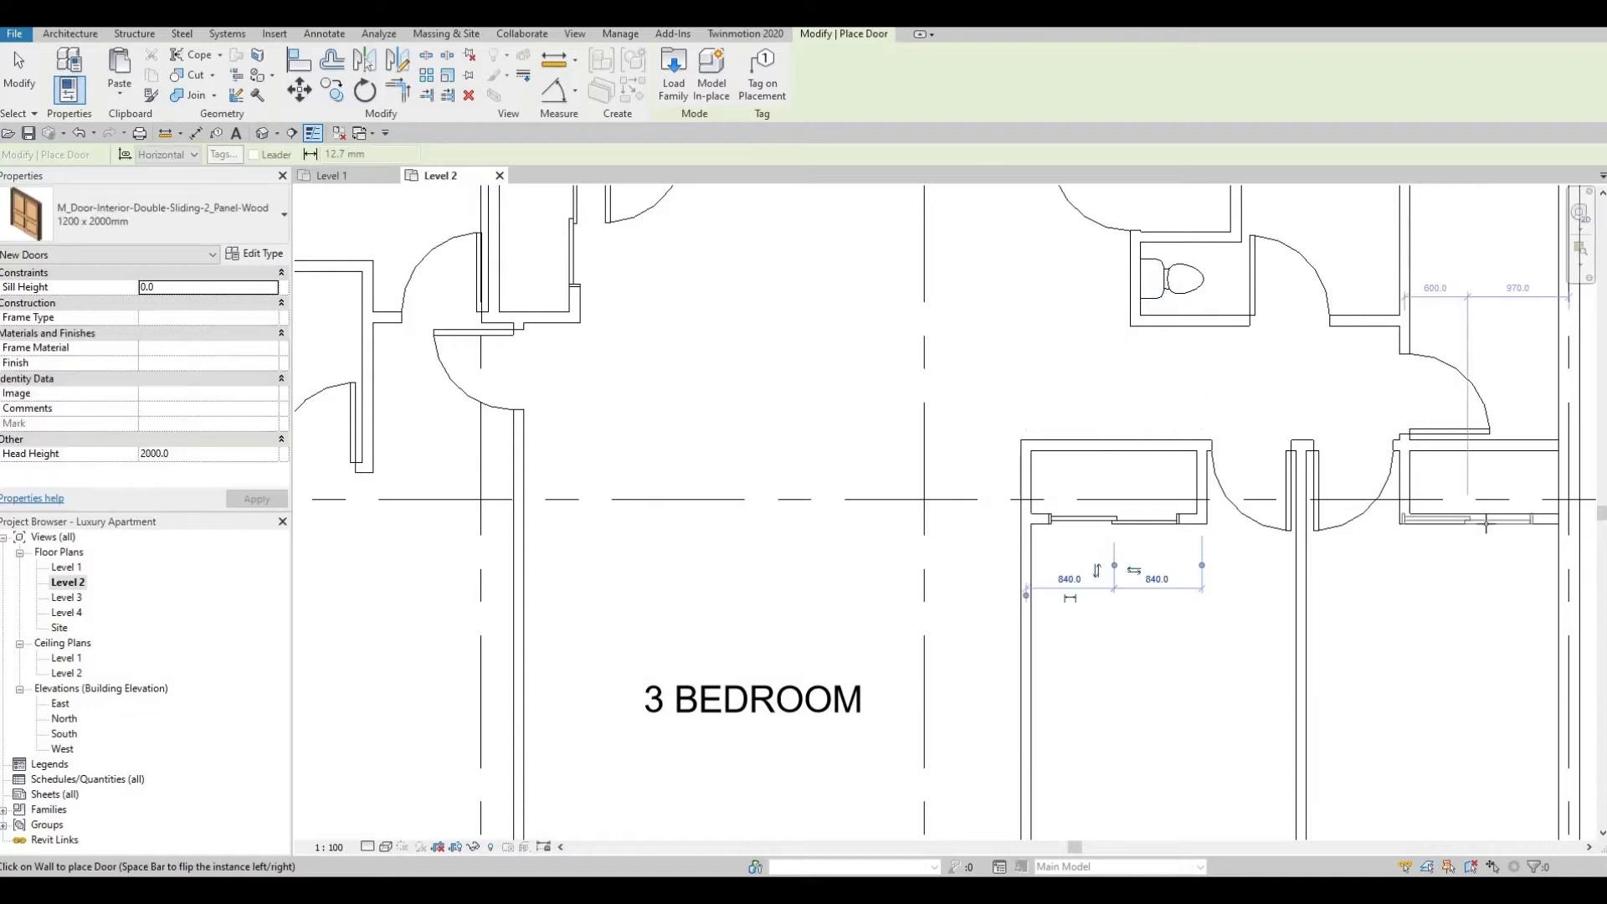
pyautogui.moveTo(1496, 522); pyautogui.dragTo(1280, 517, button='middle')
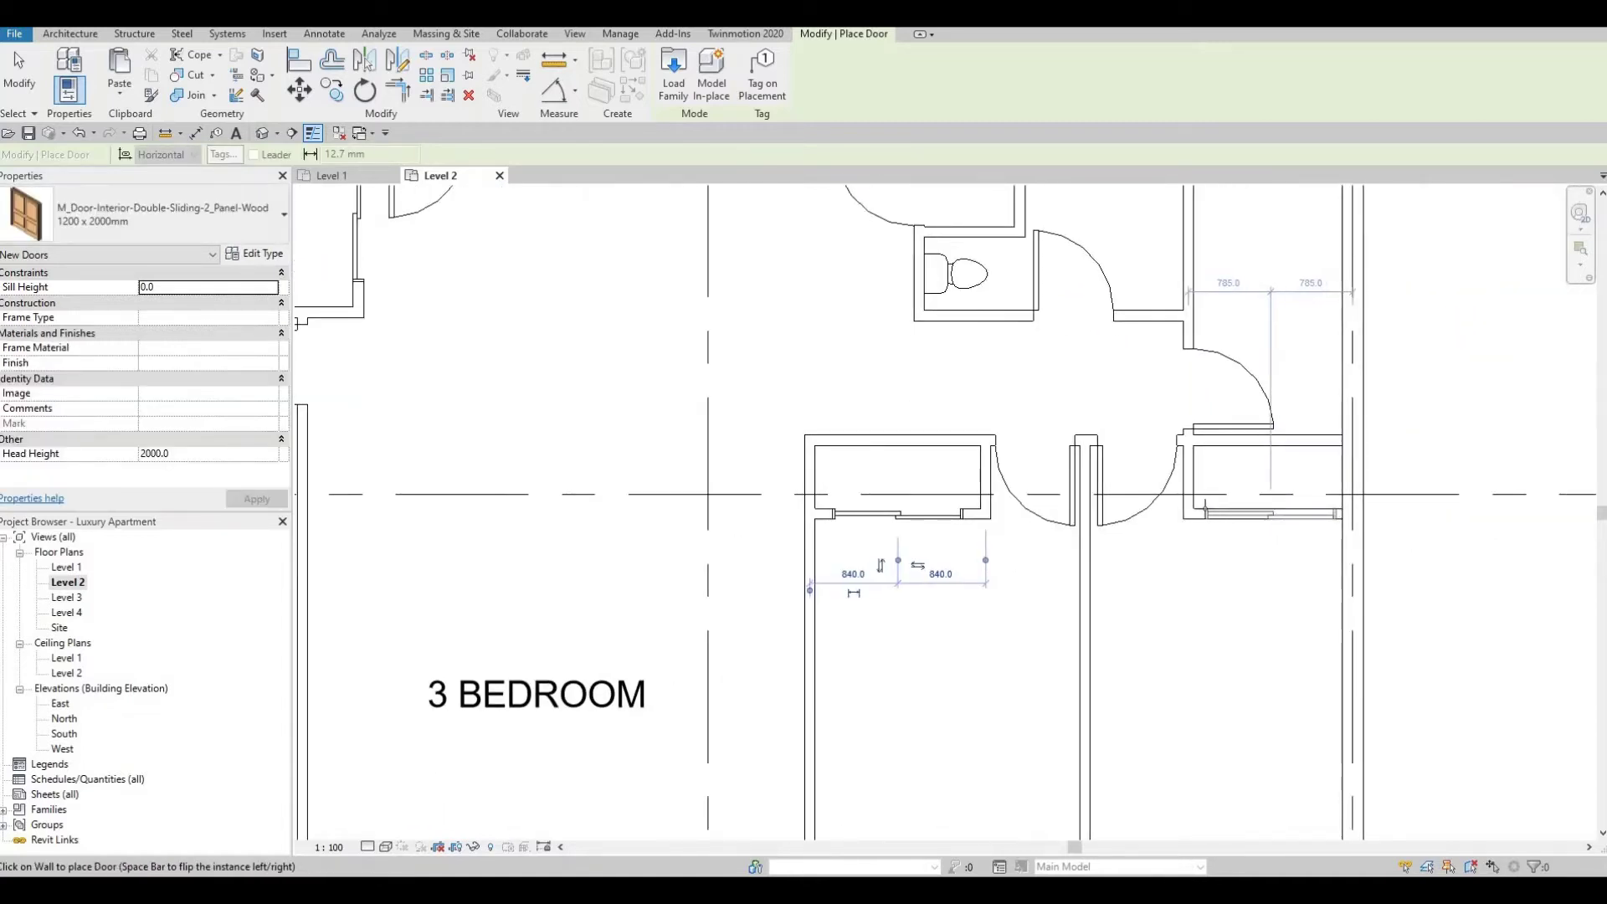
pyautogui.press('Escape')
pyautogui.press('Escape')
pyautogui.scroll(-2, 1039, 530)
pyautogui.scroll(2, 1106, 510)
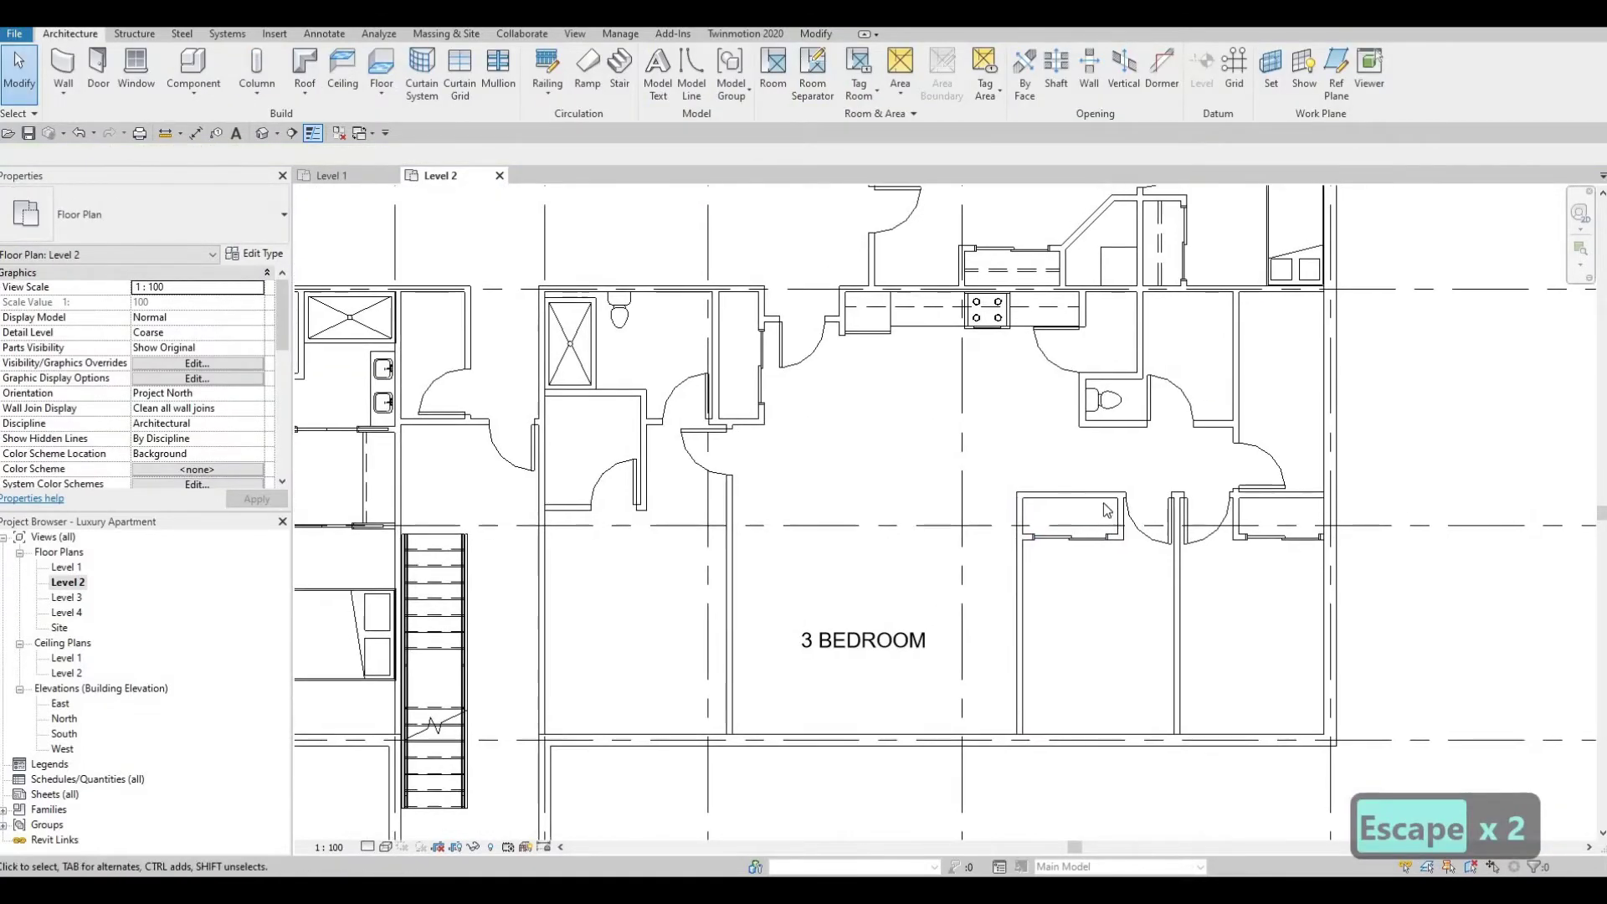
# Create a similar 600mm M_Washer_Dryer_Combo from the 2-bedroom unit's, placed in the upper-left corner of the 3-bedroom unit's far-right utility room
pyautogui.scroll(-2, 1048, 502)
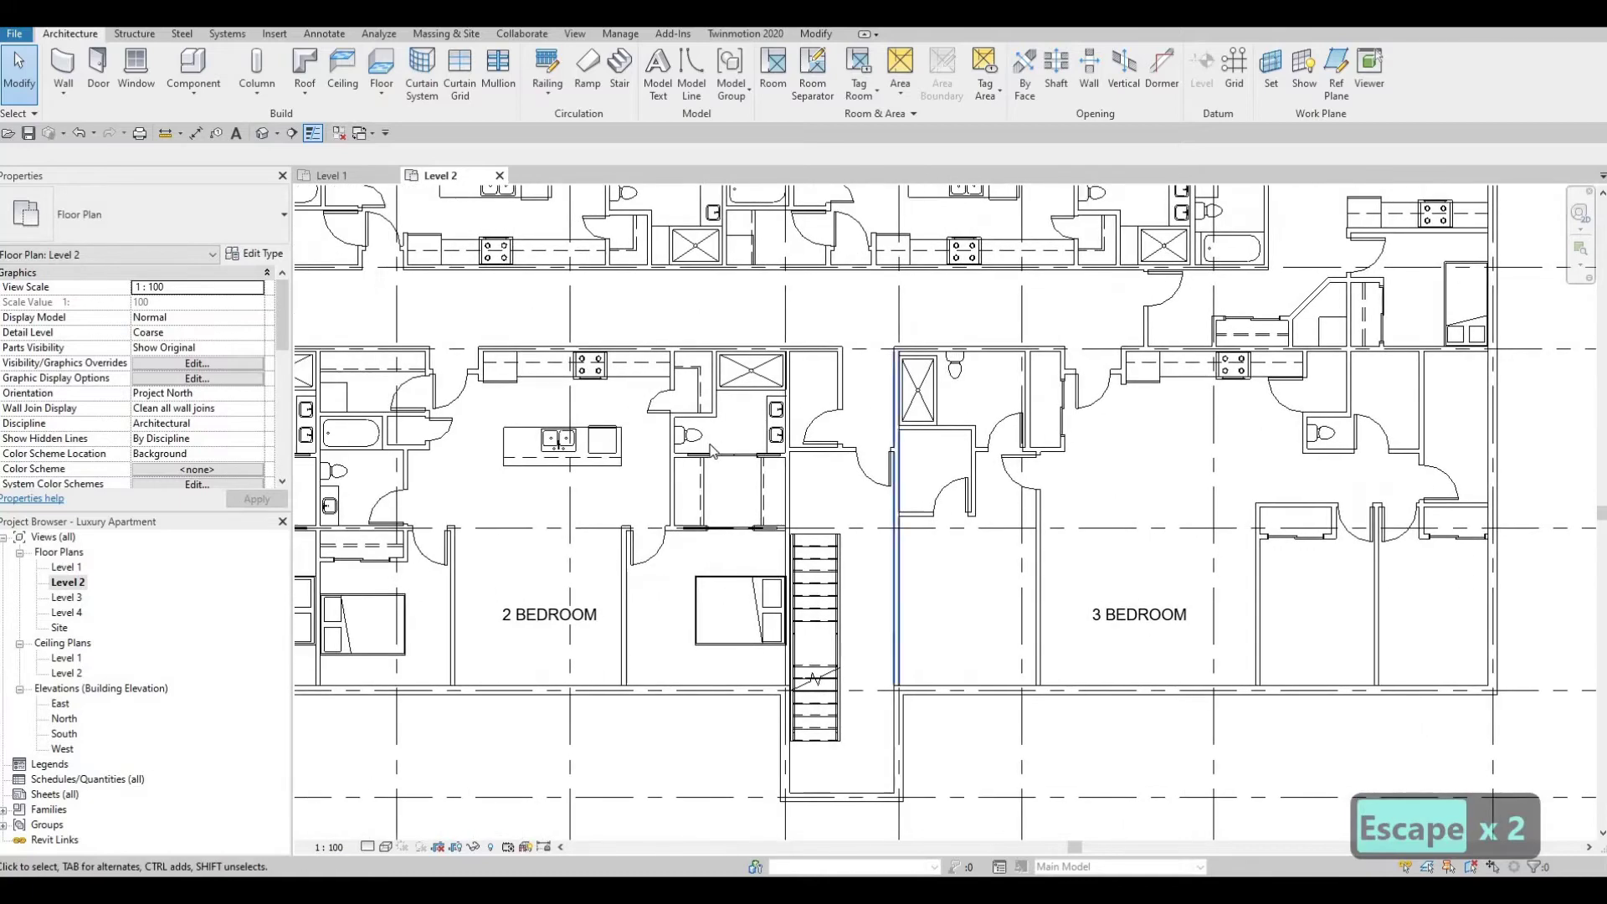
pyautogui.moveTo(617, 483); pyautogui.dragTo(740, 483, button='middle')
pyautogui.moveTo(561, 404); pyautogui.dragTo(612, 394, button='middle')
pyautogui.scroll(1, 587, 412)
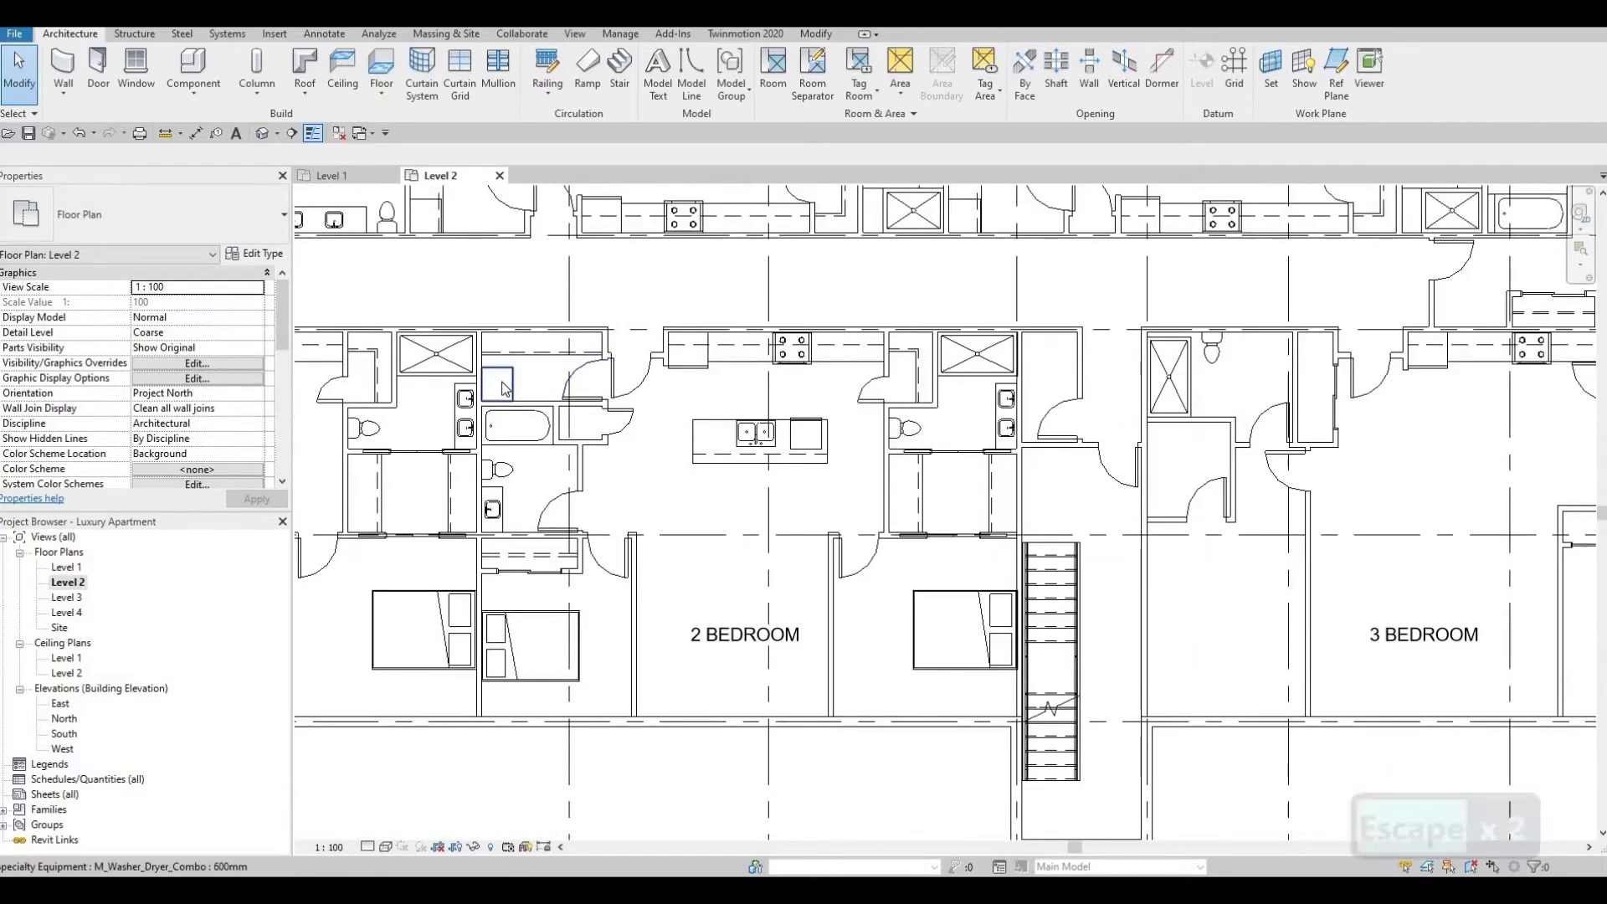
pyautogui.click(502, 382)
pyautogui.press('c')
pyautogui.press('s')
pyautogui.moveTo(1416, 384); pyautogui.dragTo(918, 392, button='middle')
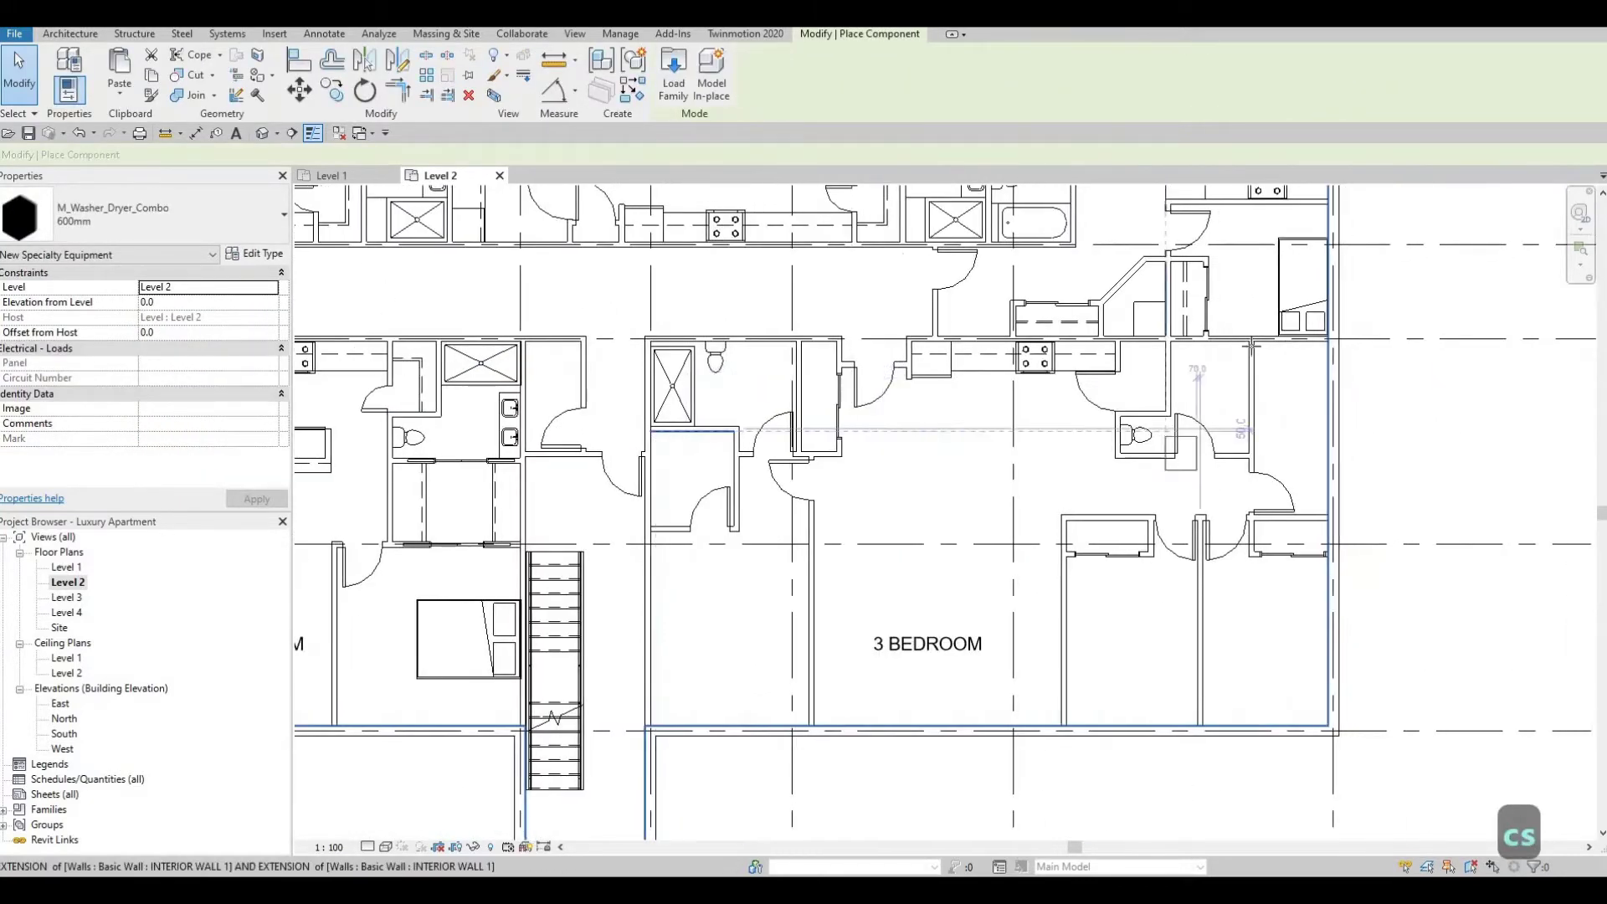
pyautogui.scroll(3, 1385, 386)
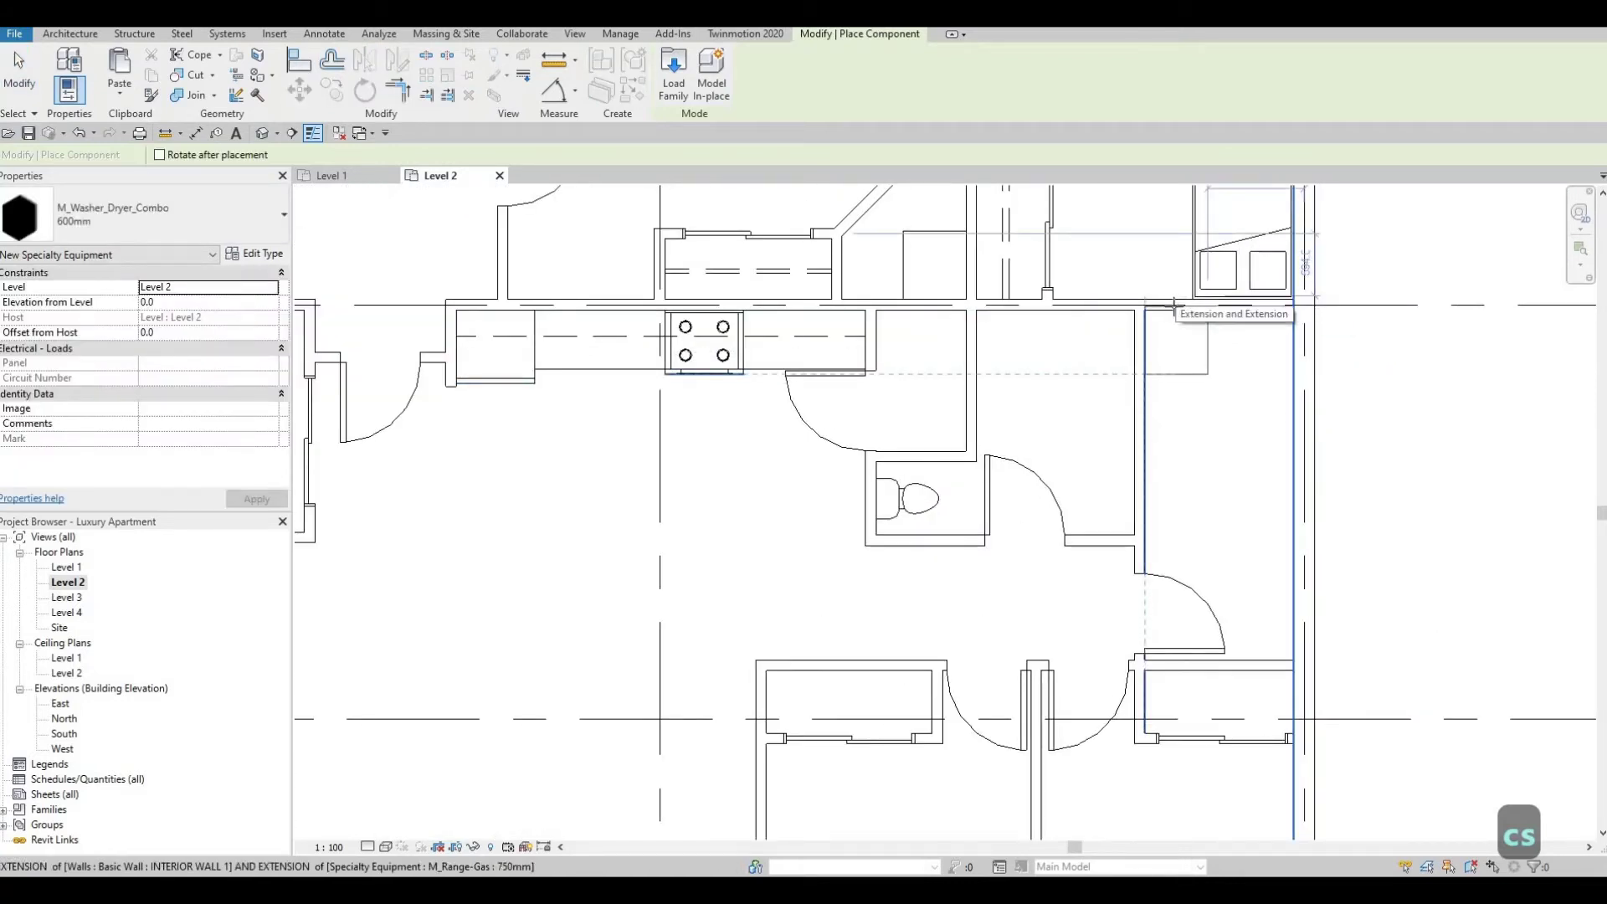
pyautogui.click(1174, 305)
pyautogui.press('Escape')
pyautogui.press('Escape')
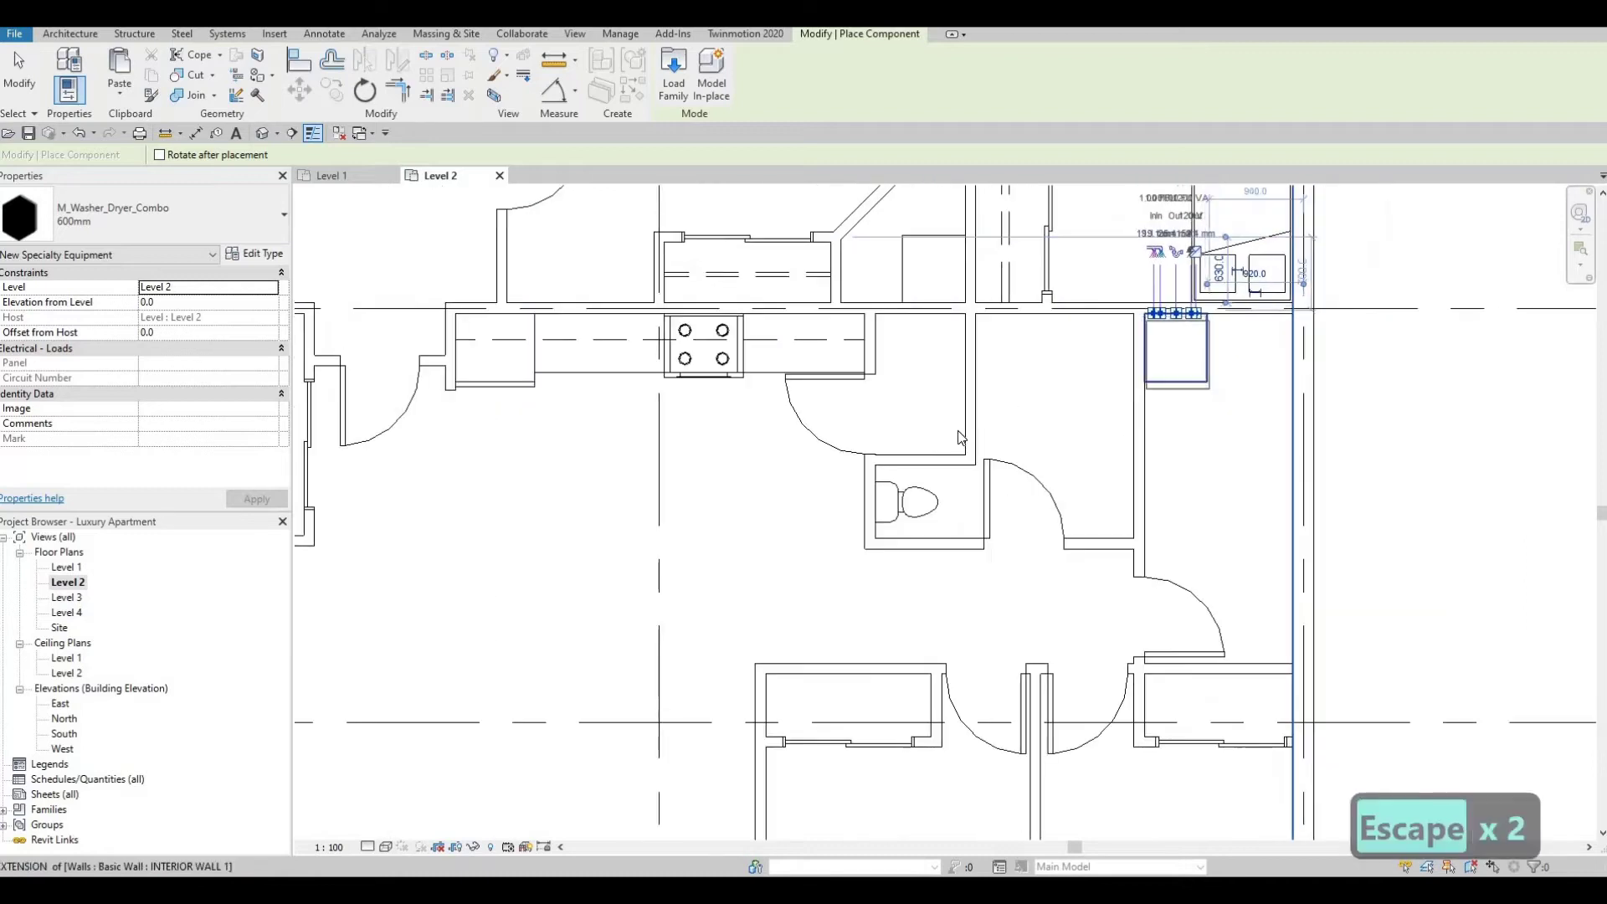
# Create a similar M_Tub-Rectangular-2D 2 from the 2-bedroom unit's bathtub, placed along the upper wall of the 3-bedroom unit's right bathroom
pyautogui.moveTo(996, 444); pyautogui.dragTo(1298, 438, button='middle')
pyautogui.scroll(-2, 1056, 408)
pyautogui.moveTo(1056, 410); pyautogui.dragTo(1343, 421, button='middle')
pyautogui.scroll(-1, 993, 414)
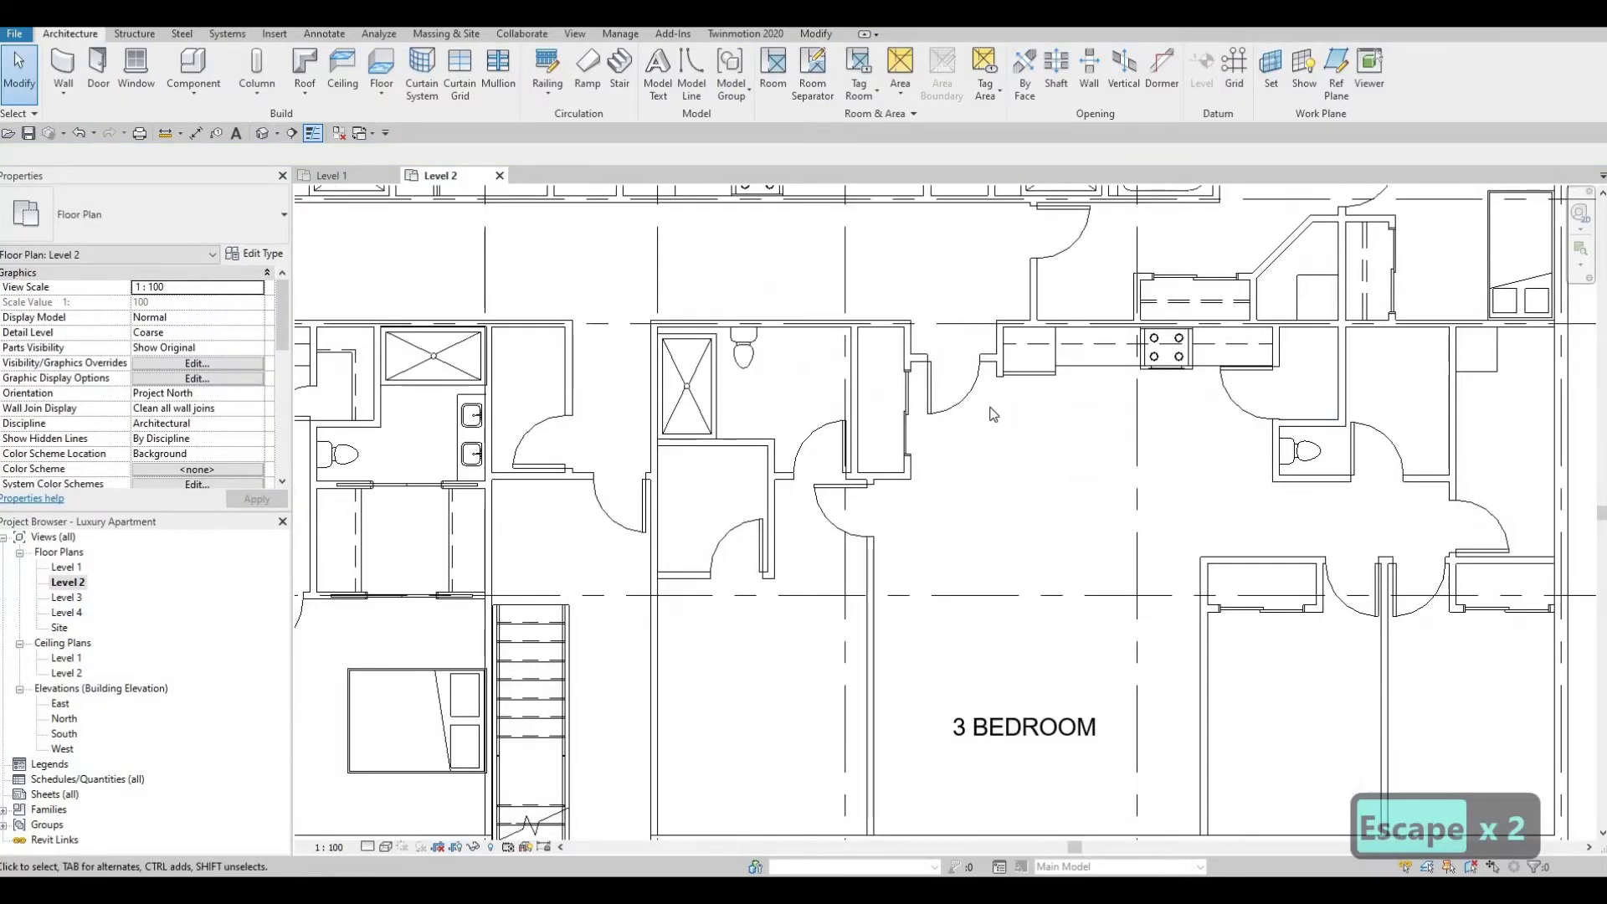
pyautogui.moveTo(993, 415); pyautogui.dragTo(1303, 396, button='middle')
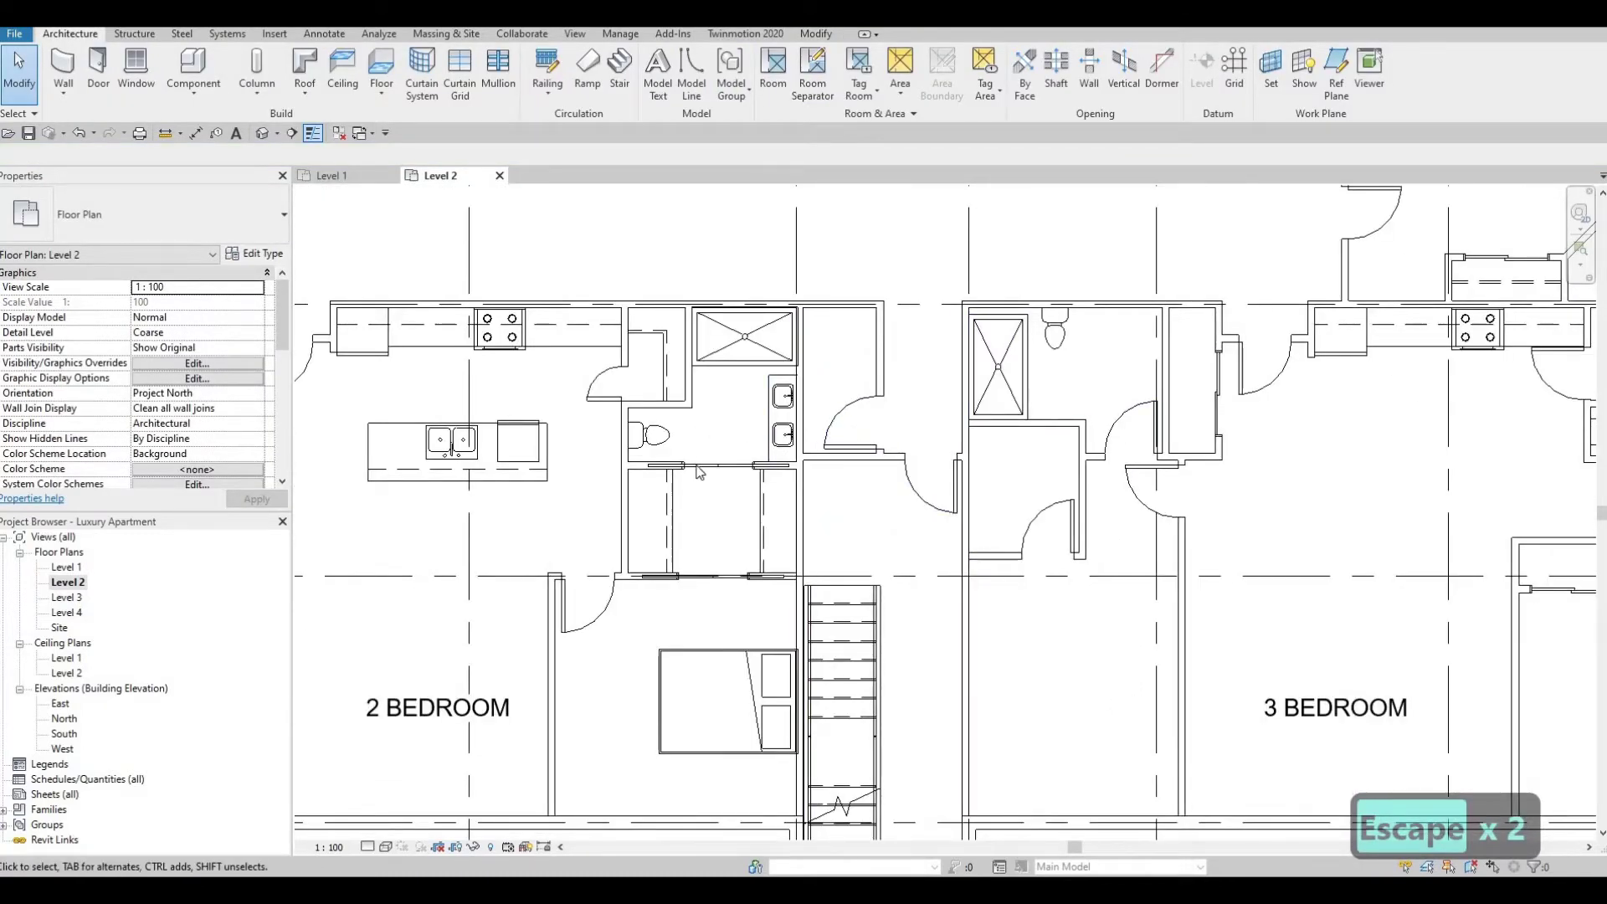
pyautogui.moveTo(896, 355); pyautogui.dragTo(1013, 179, button='middle')
pyautogui.scroll(-1, 837, 377)
pyautogui.moveTo(398, 323); pyautogui.dragTo(691, 323, button='middle')
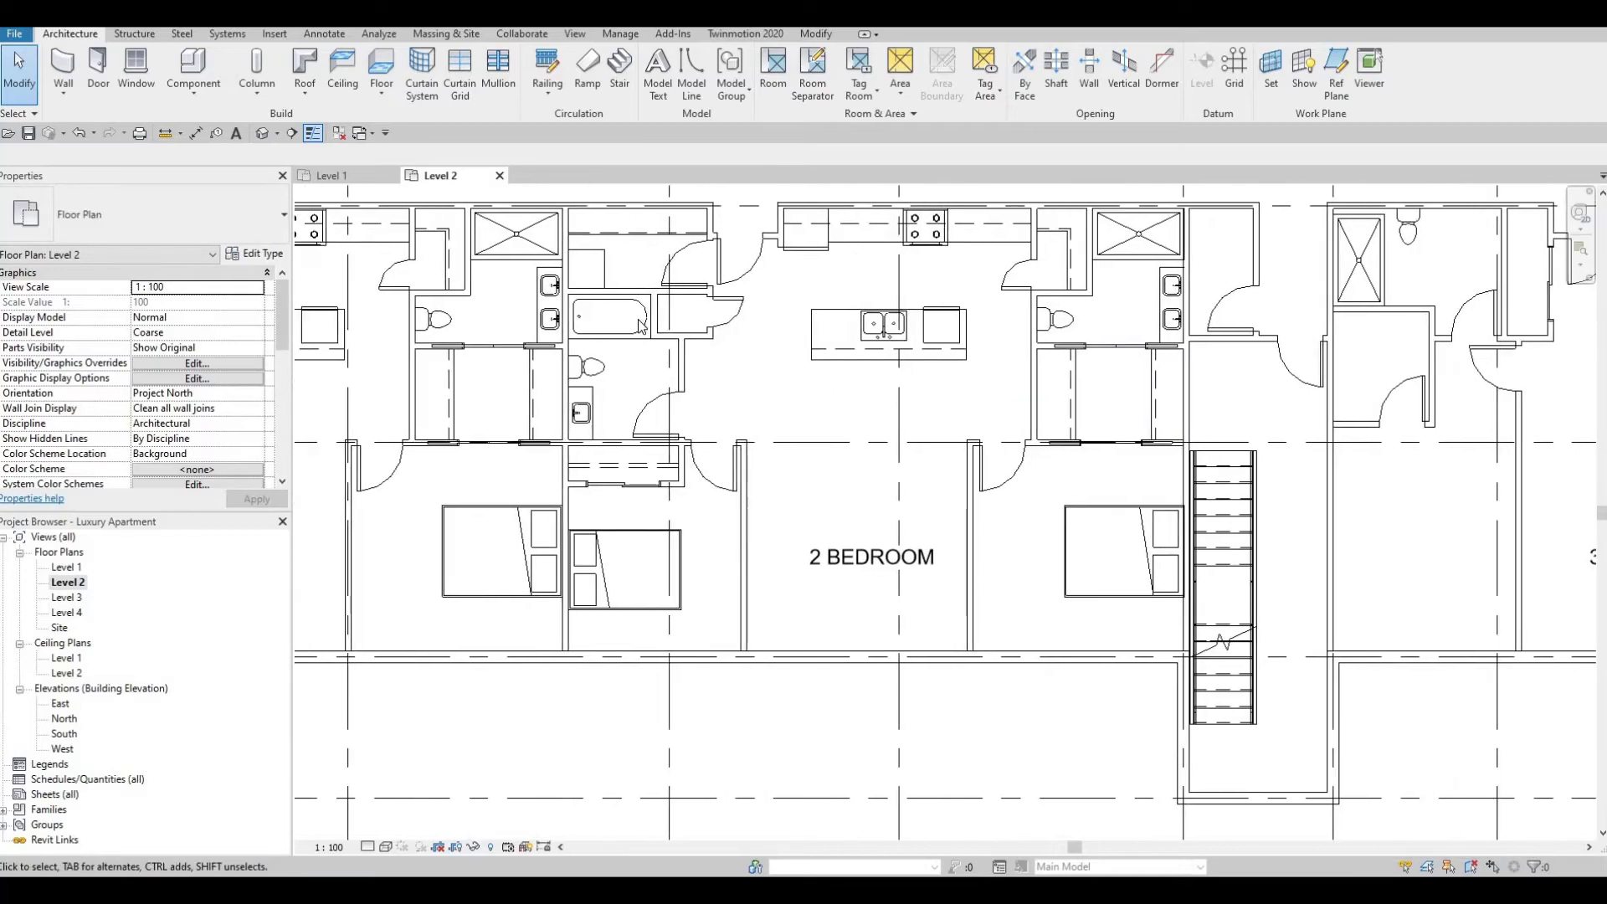
pyautogui.click(691, 323)
pyautogui.press('c')
pyautogui.press('s')
pyautogui.moveTo(1590, 268); pyautogui.dragTo(1305, 259, button='middle')
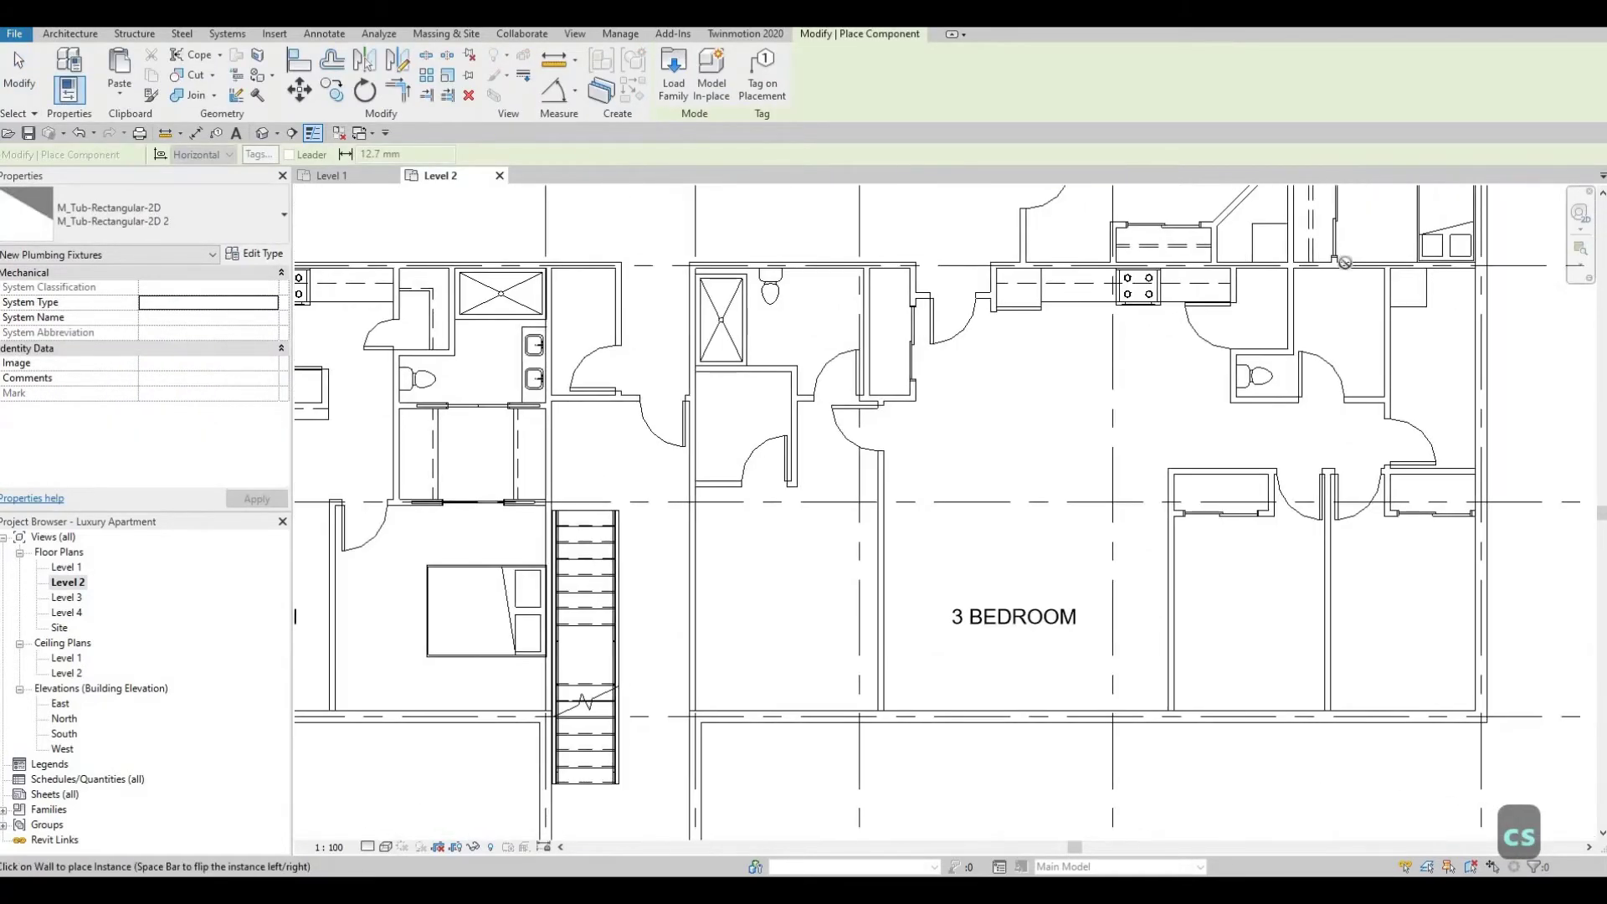
pyautogui.scroll(2, 1328, 251)
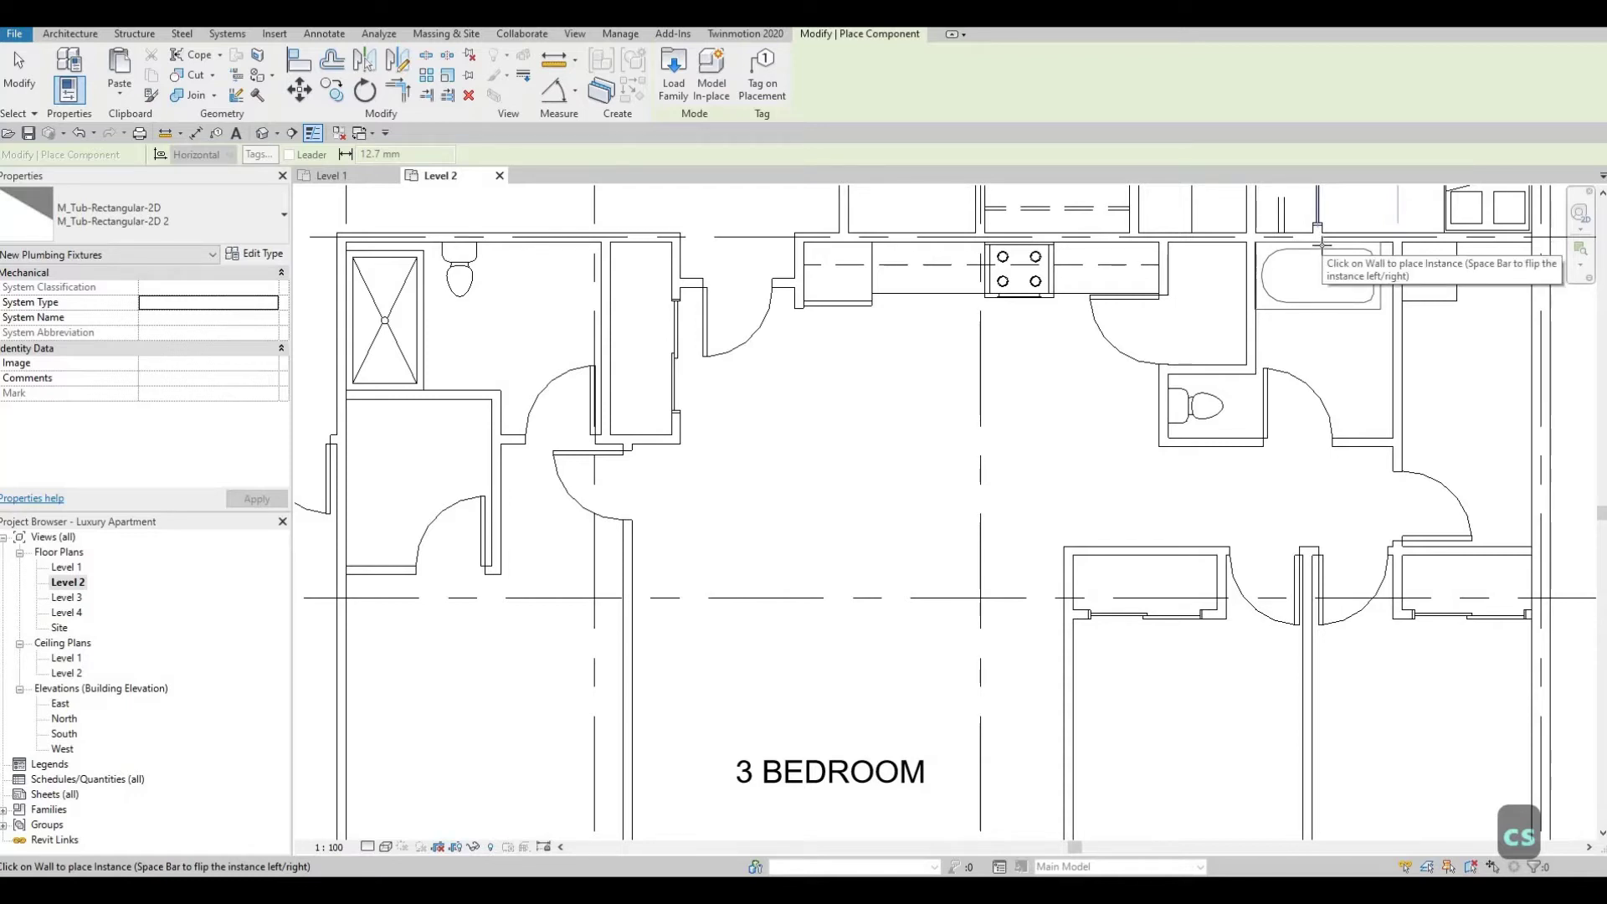
pyautogui.click(1321, 244)
pyautogui.press('Escape')
pyautogui.scroll(3, 1273, 379)
pyautogui.press('Escape')
pyautogui.press('Escape')
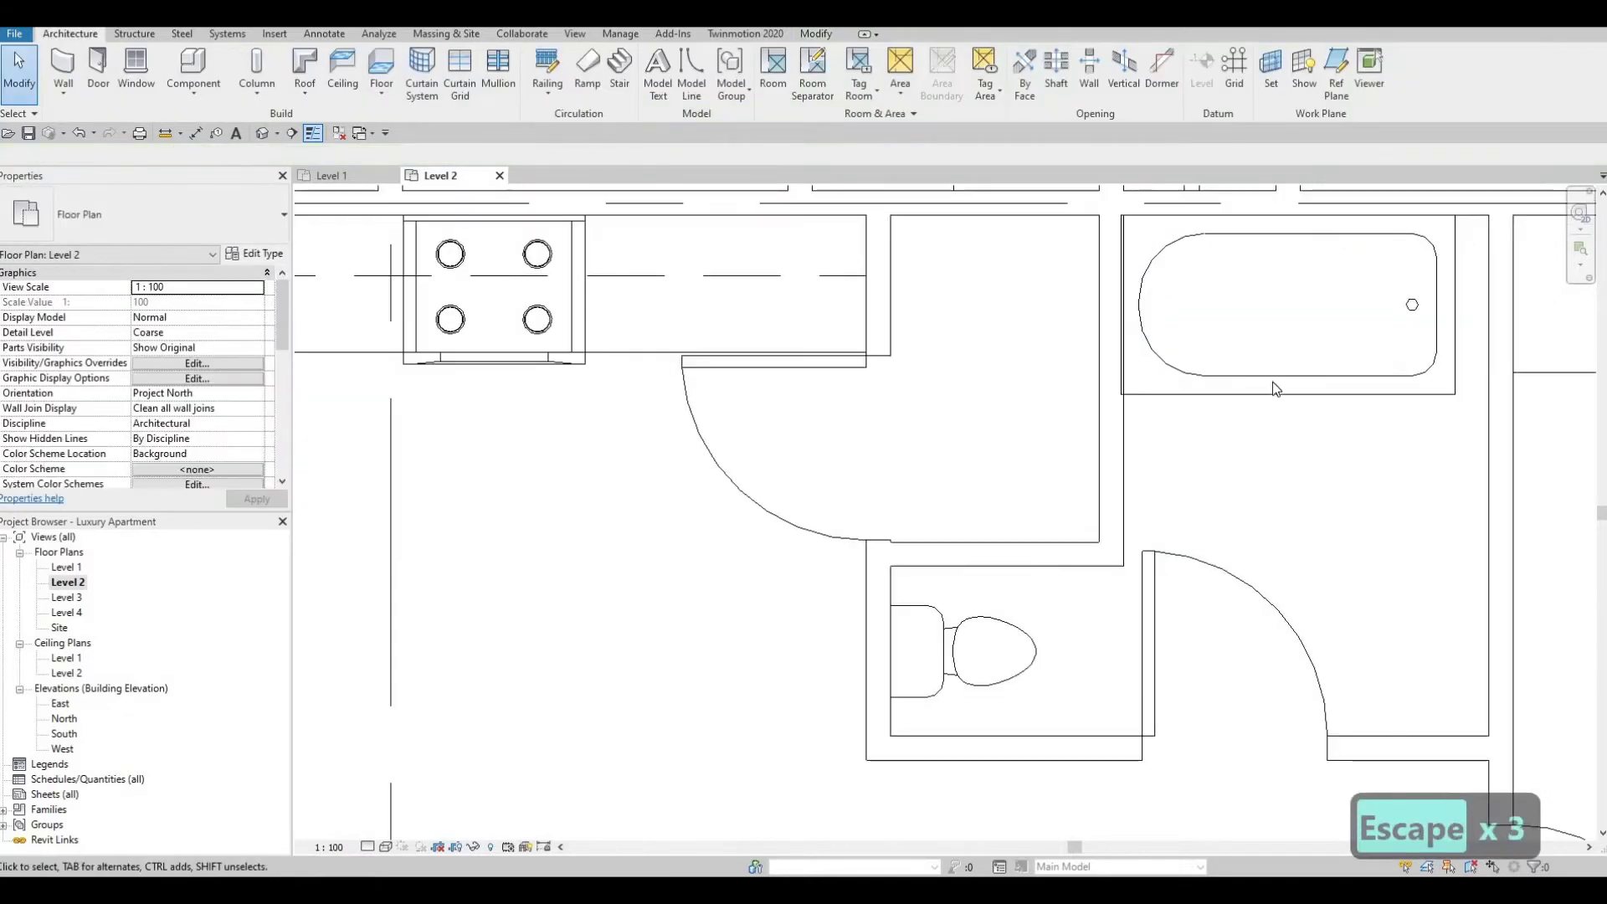
# Nudge the new bathtub slightly to the right, away from the bathroom's left wall
pyautogui.click(1273, 386)
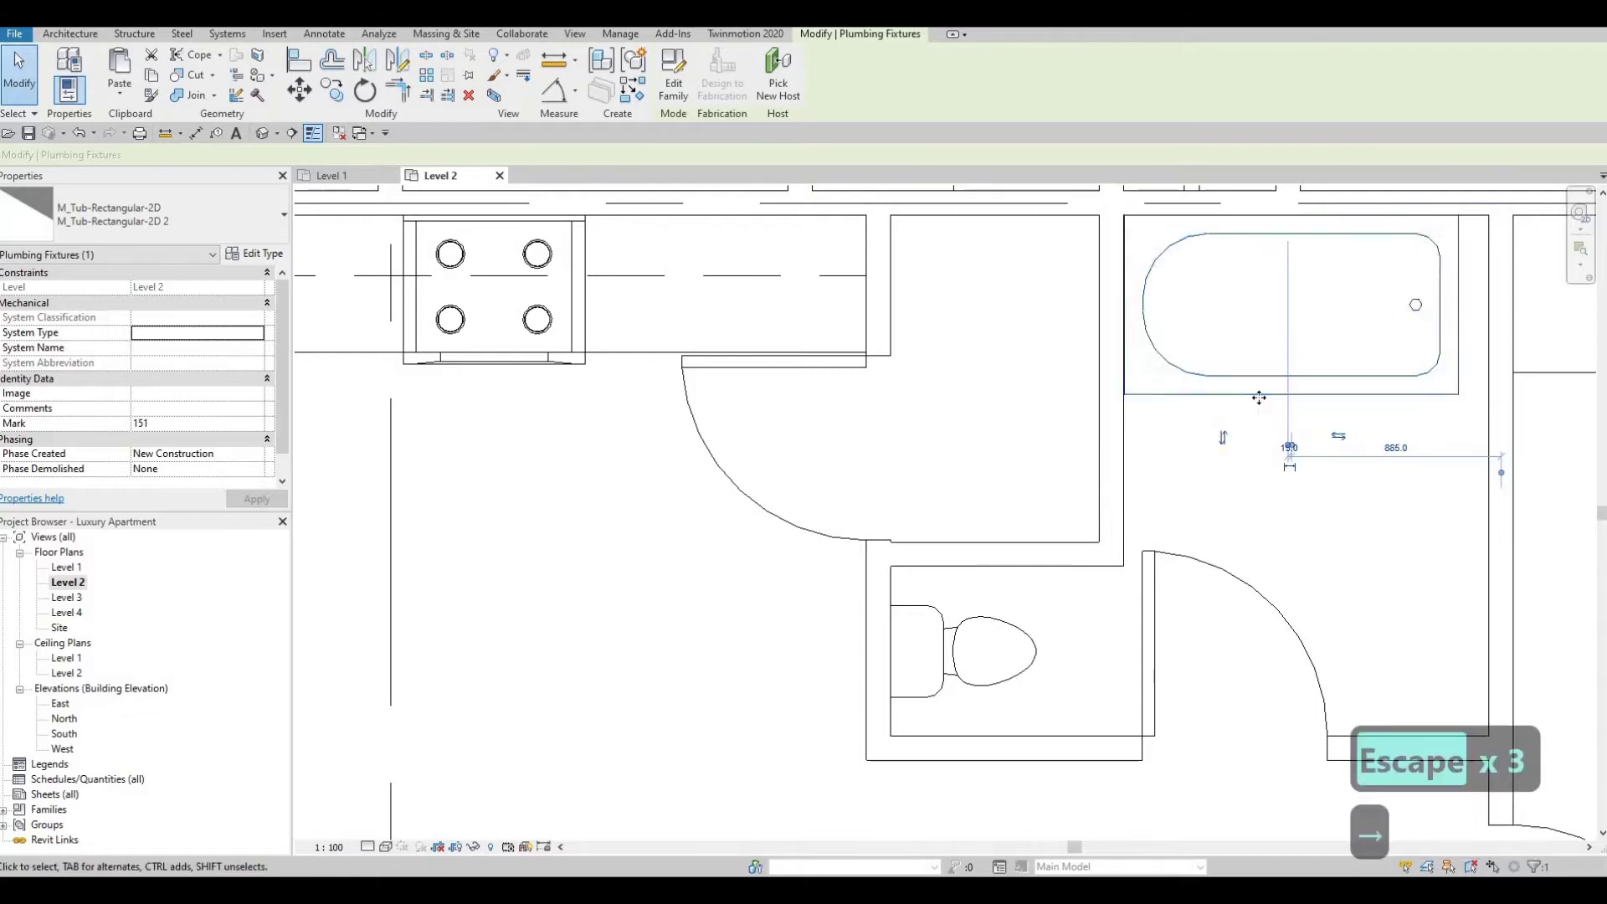
pyautogui.press('Right')
pyautogui.press('Escape')
pyautogui.press('Escape')
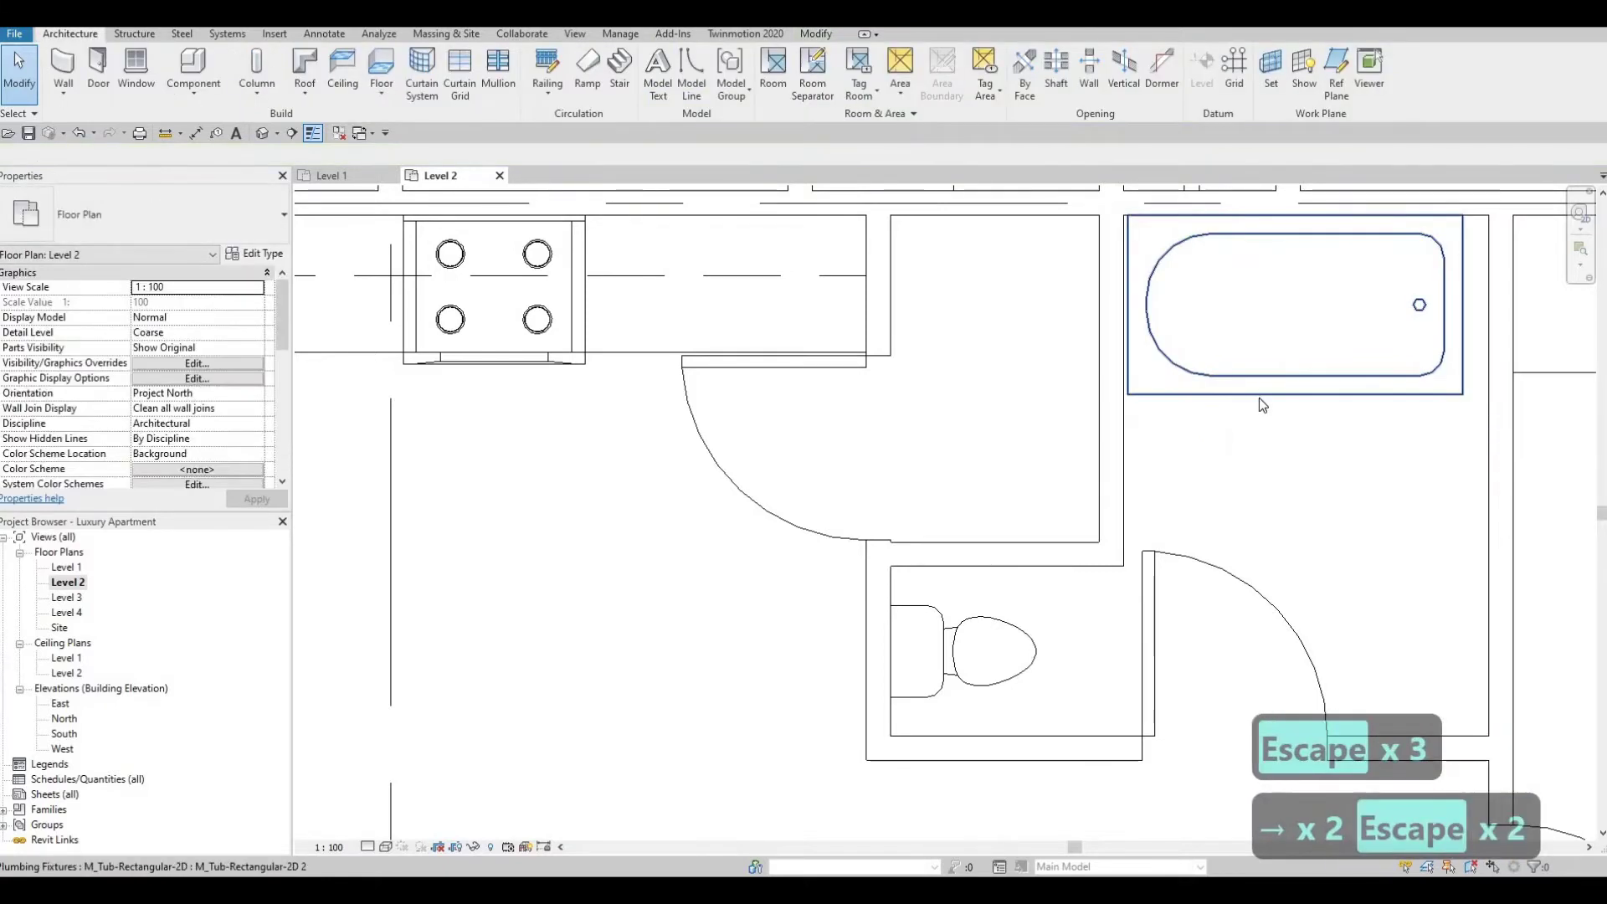
pyautogui.press('m')
pyautogui.press('v')
pyautogui.scroll(2, 1113, 201)
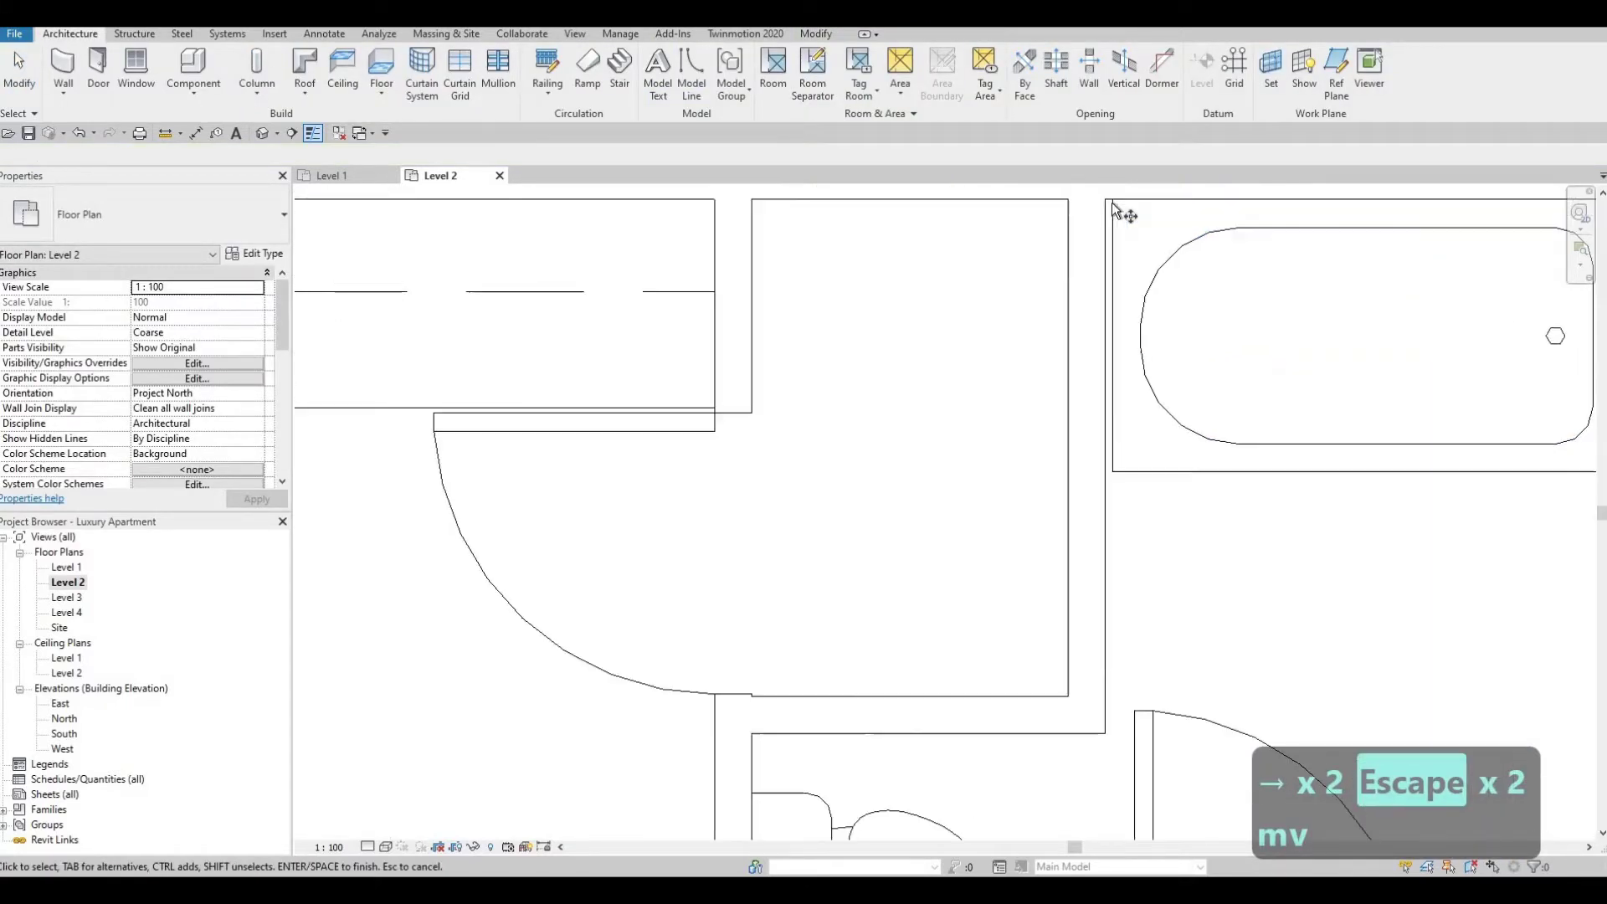
pyautogui.scroll(2, 1112, 203)
pyautogui.press('Escape')
# Move the new bathtub by its upper-left corner to the inner corner of the bathroom's left and upper walls
pyautogui.click(1117, 239)
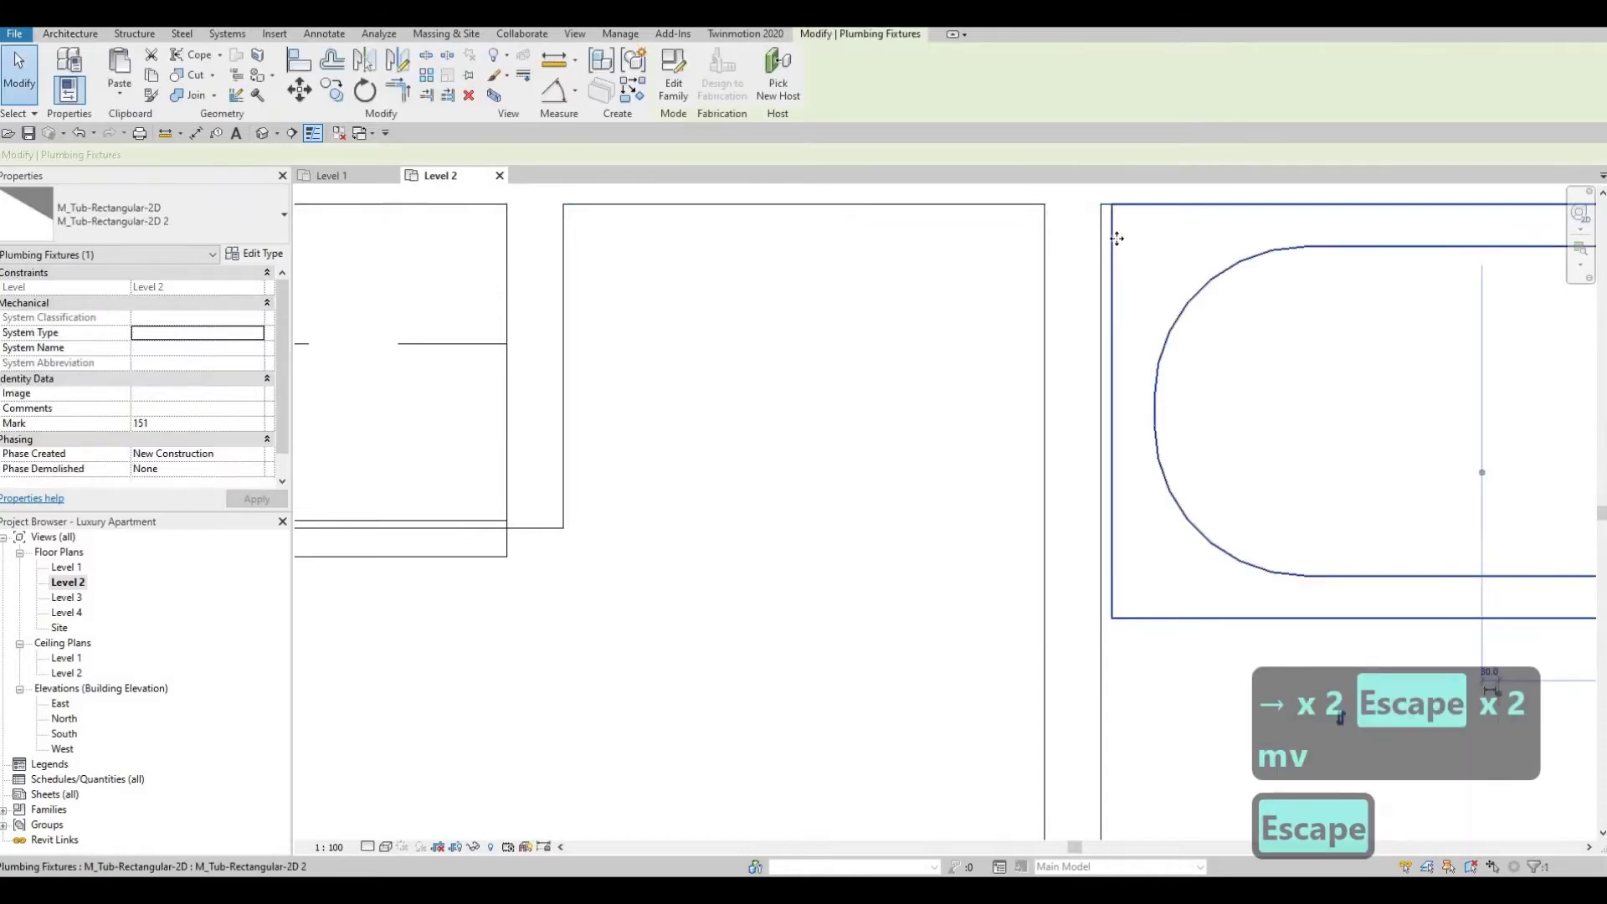
pyautogui.press('m')
pyautogui.press('v')
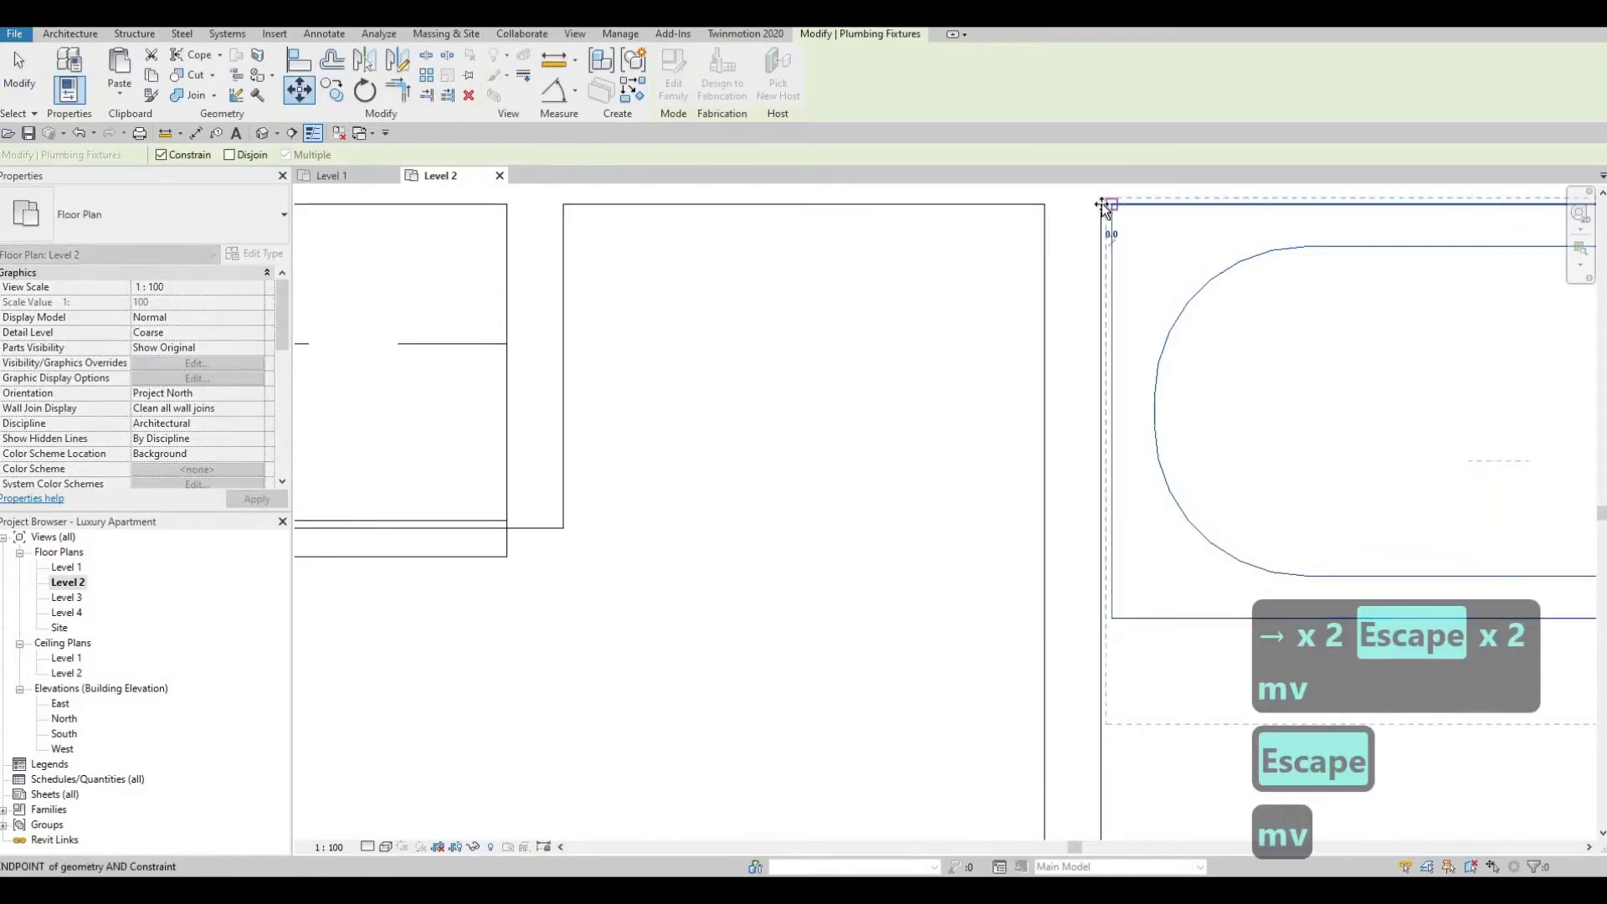
pyautogui.press('Escape')
pyautogui.press('Escape')
# Copy the 2-bedroom unit's kitchen island with its double sink into the 3-bedroom unit, below the range counter
pyautogui.scroll(-3, 1102, 202)
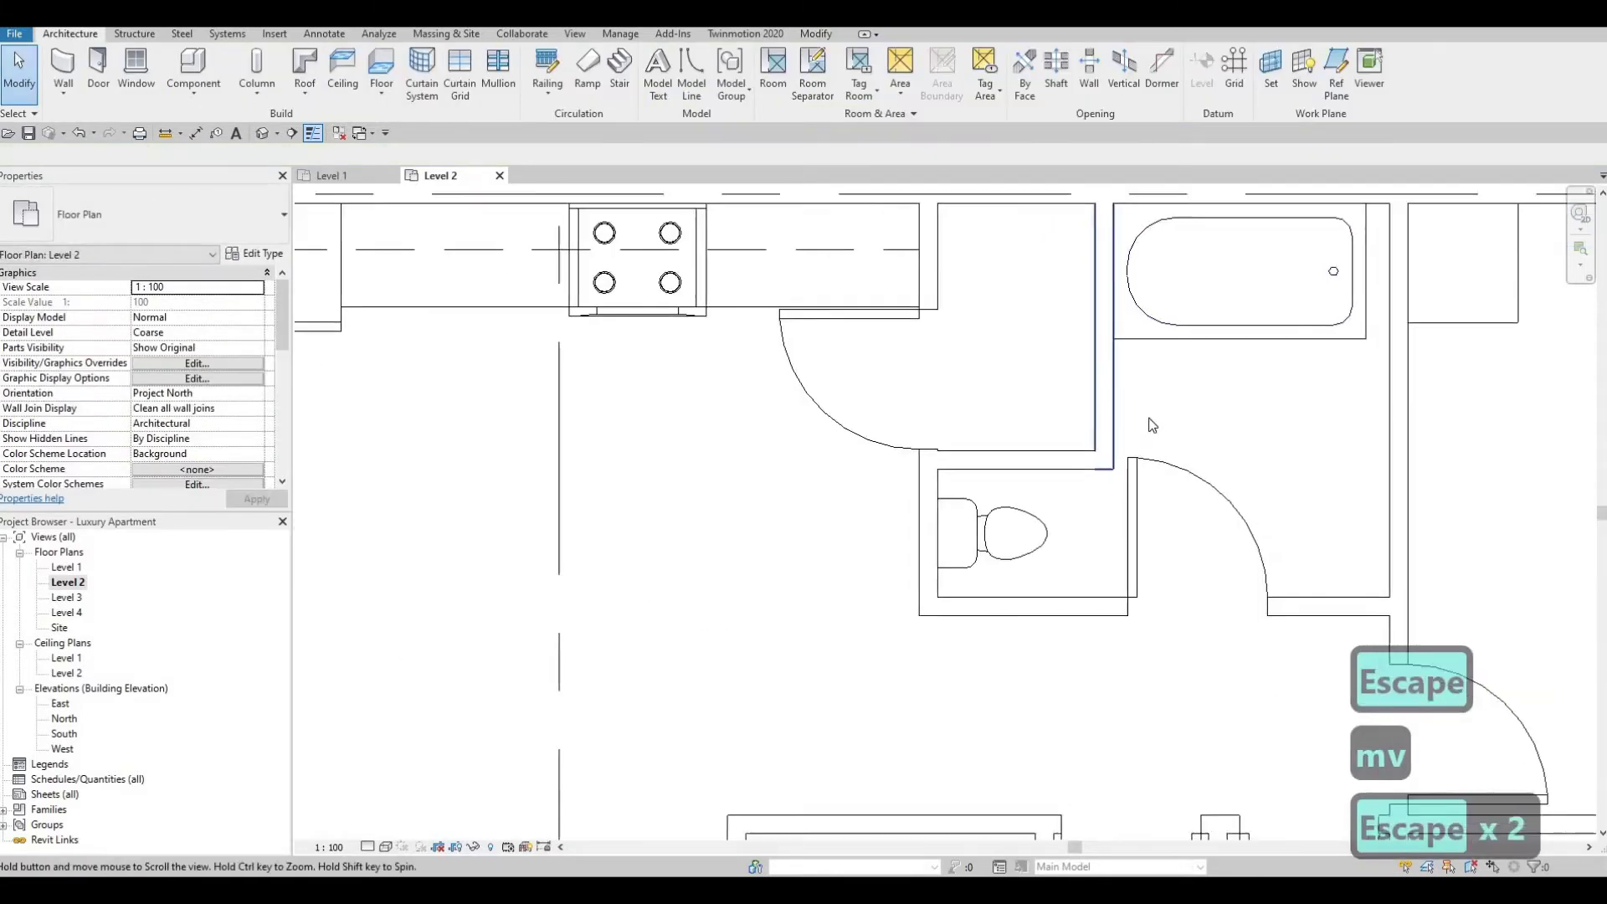
pyautogui.scroll(-2, 1149, 419)
pyautogui.scroll(-1, 986, 441)
pyautogui.moveTo(1122, 452); pyautogui.dragTo(987, 431, button='middle')
pyautogui.scroll(-1, 753, 536)
pyautogui.moveTo(753, 535); pyautogui.dragTo(851, 417, button='middle')
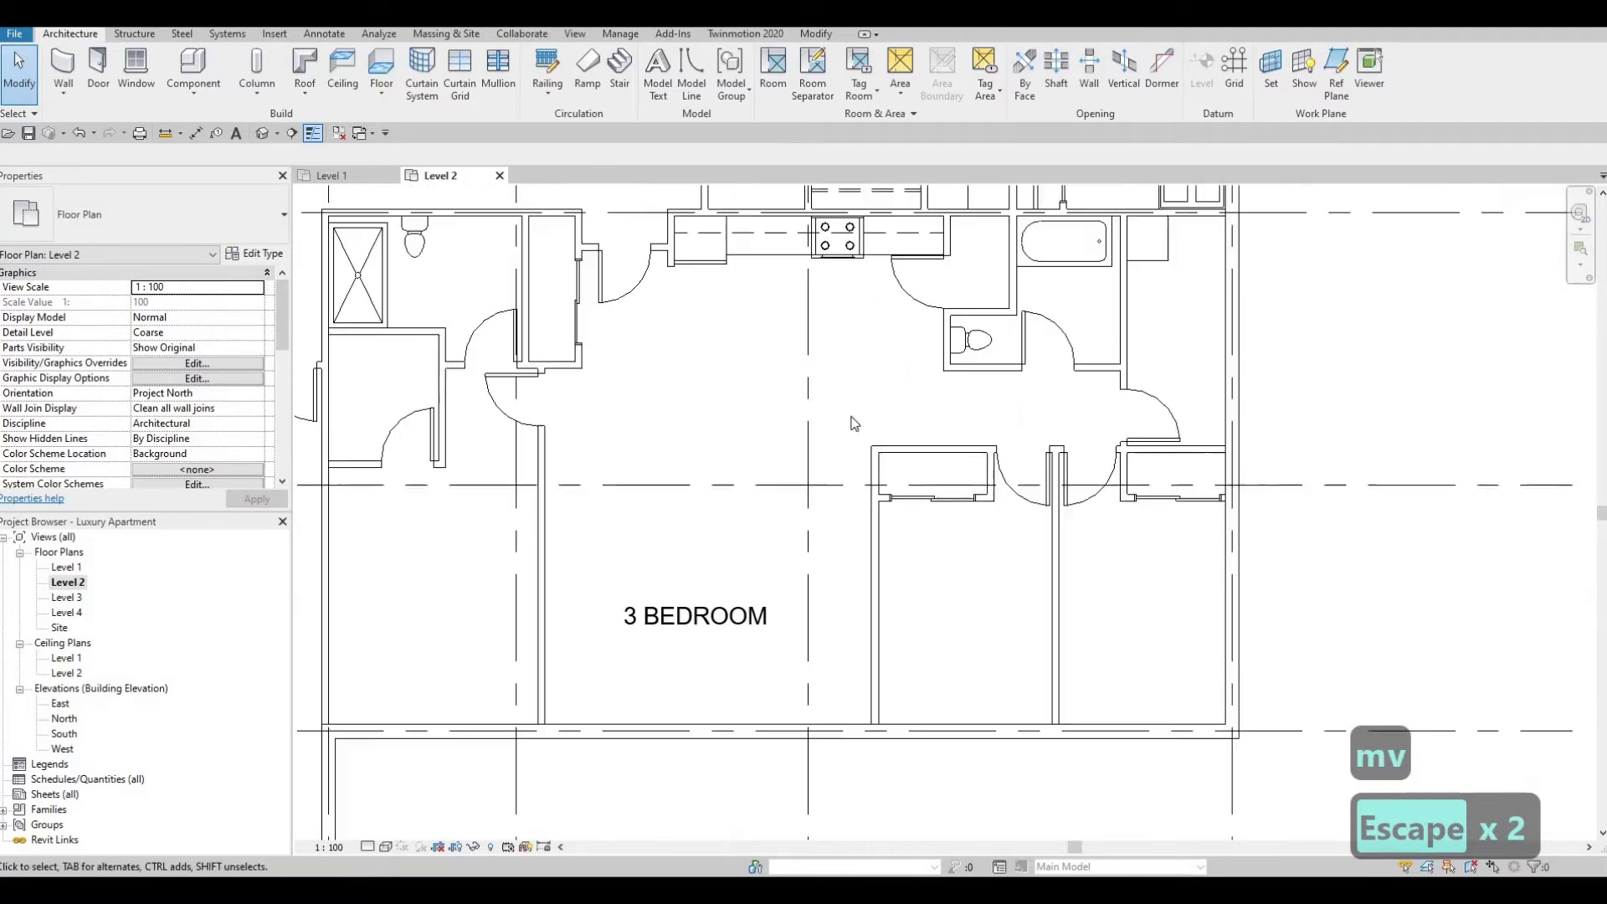
pyautogui.moveTo(950, 461); pyautogui.dragTo(1117, 410, button='middle')
pyautogui.scroll(-1, 1087, 414)
pyautogui.moveTo(903, 427); pyautogui.dragTo(1193, 434, button='middle')
pyautogui.scroll(-1, 1193, 434)
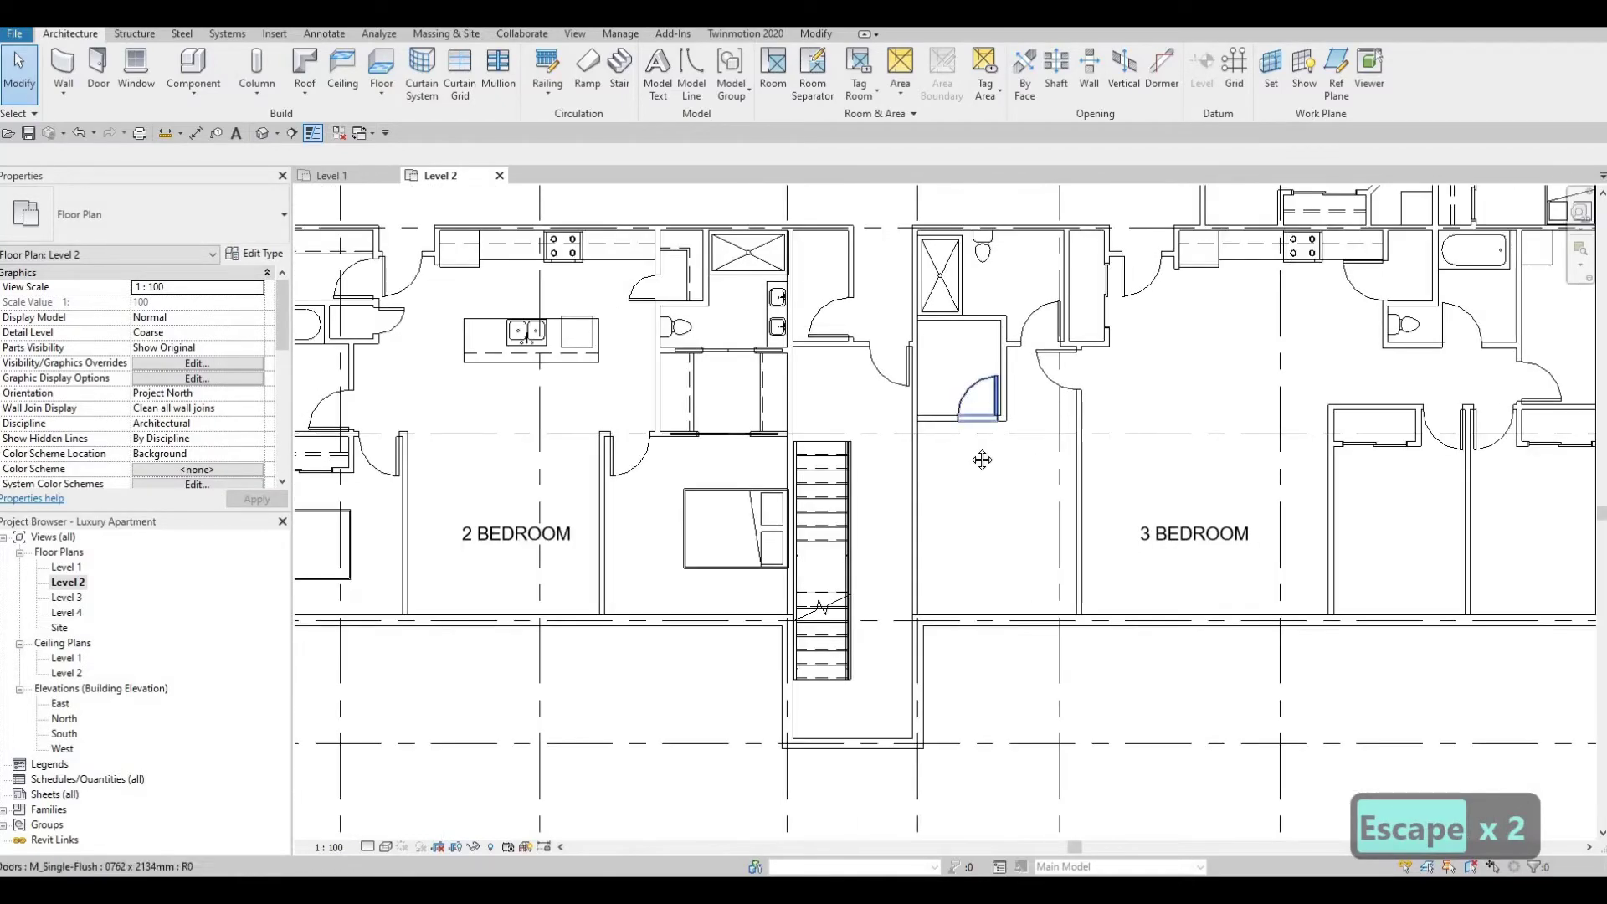
pyautogui.moveTo(981, 460); pyautogui.dragTo(1113, 425, button='middle')
pyautogui.scroll(-1, 1112, 425)
pyautogui.moveTo(818, 367); pyautogui.dragTo(918, 396, button='middle')
pyautogui.scroll(1, 854, 400)
pyautogui.moveTo(753, 335); pyautogui.dragTo(750, 339, button='middle')
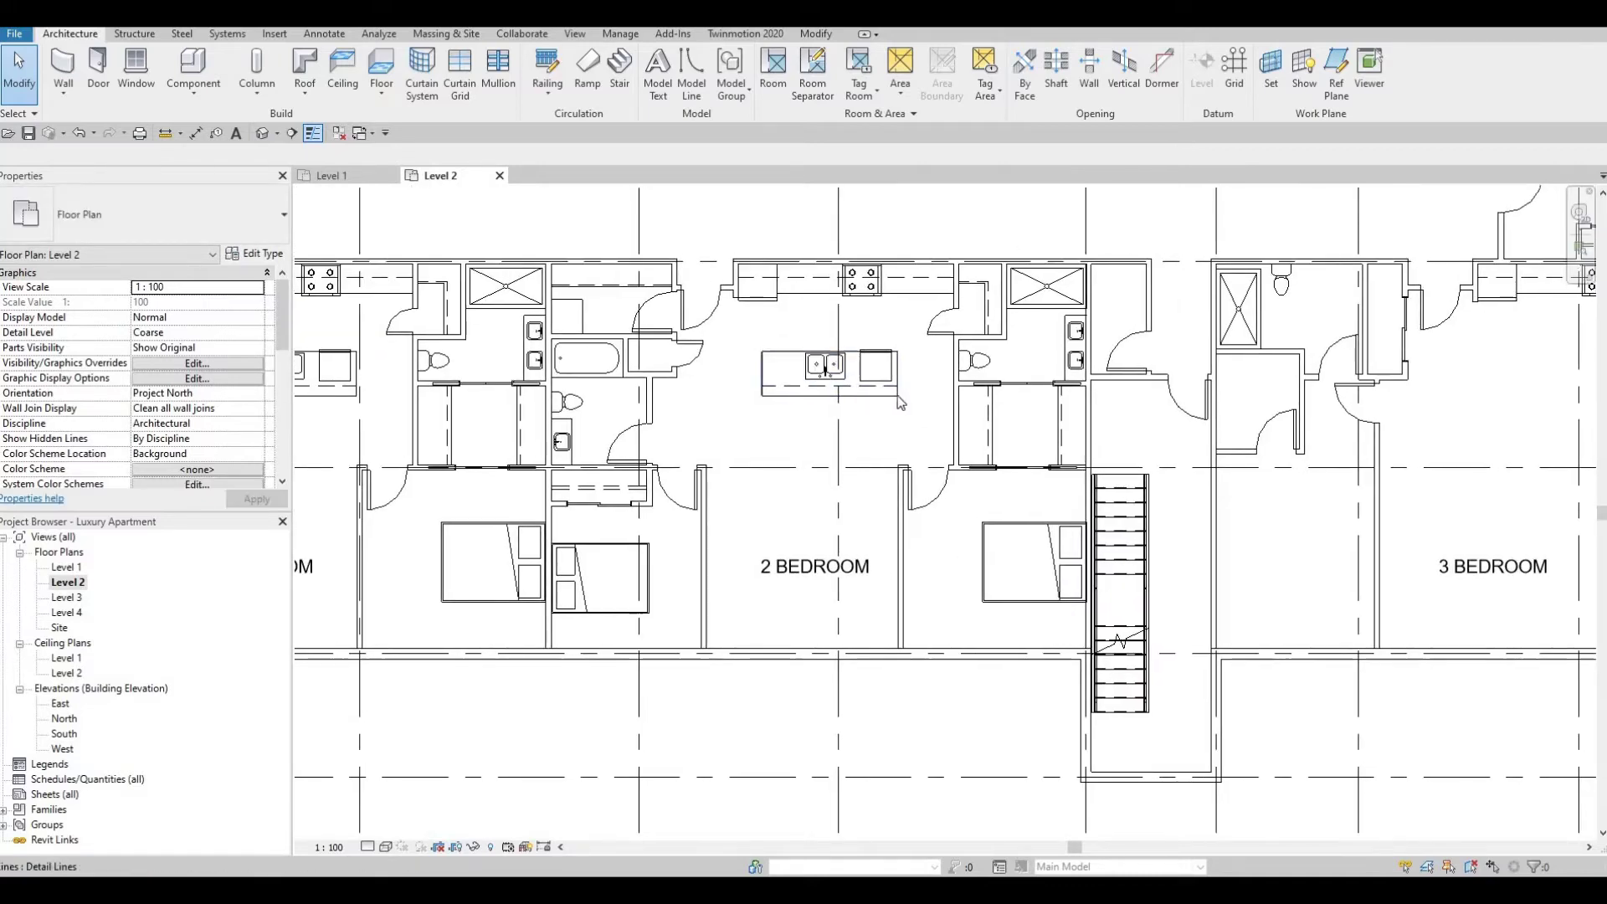
pyautogui.moveTo(894, 381); pyautogui.dragTo(888, 379)
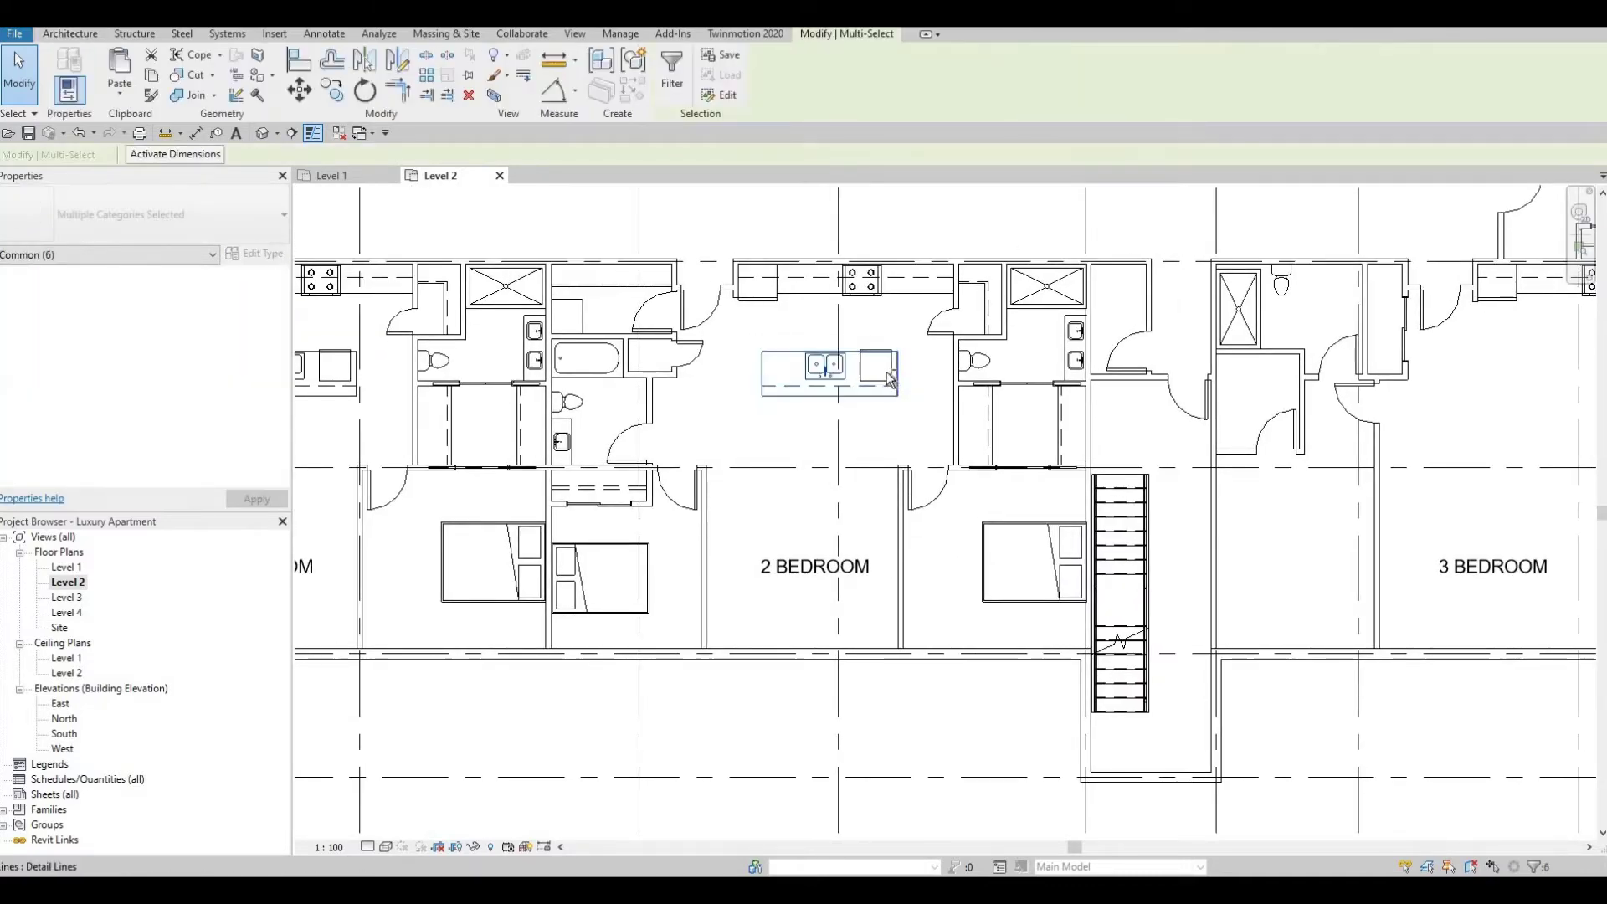
pyautogui.press('c')
pyautogui.press('o')
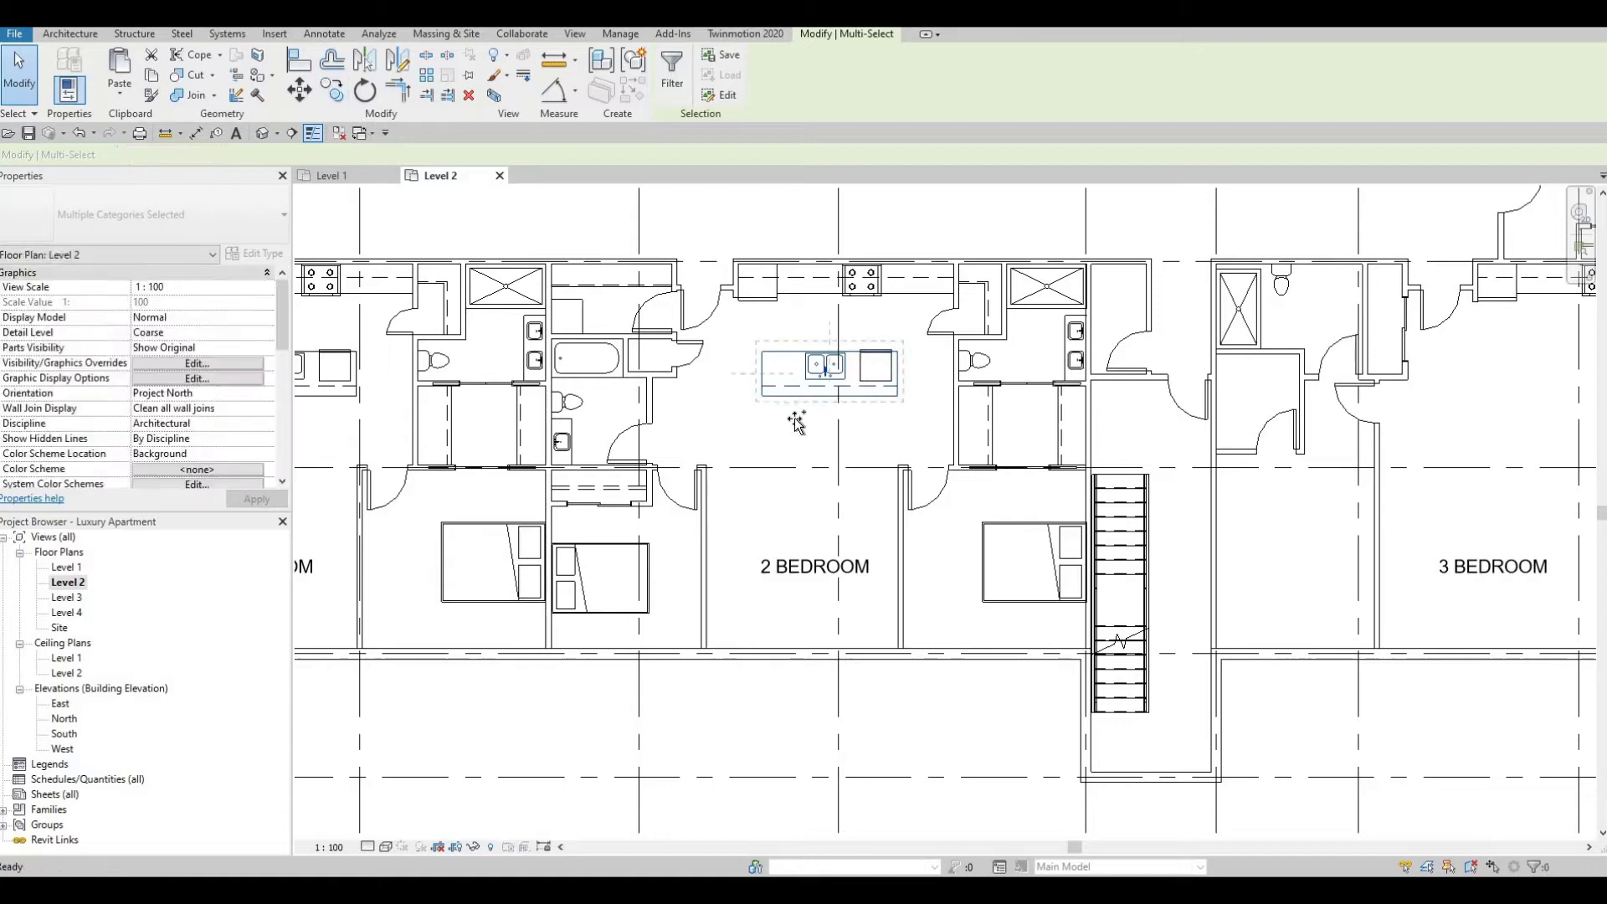
pyautogui.hscroll(5, 964, 426)
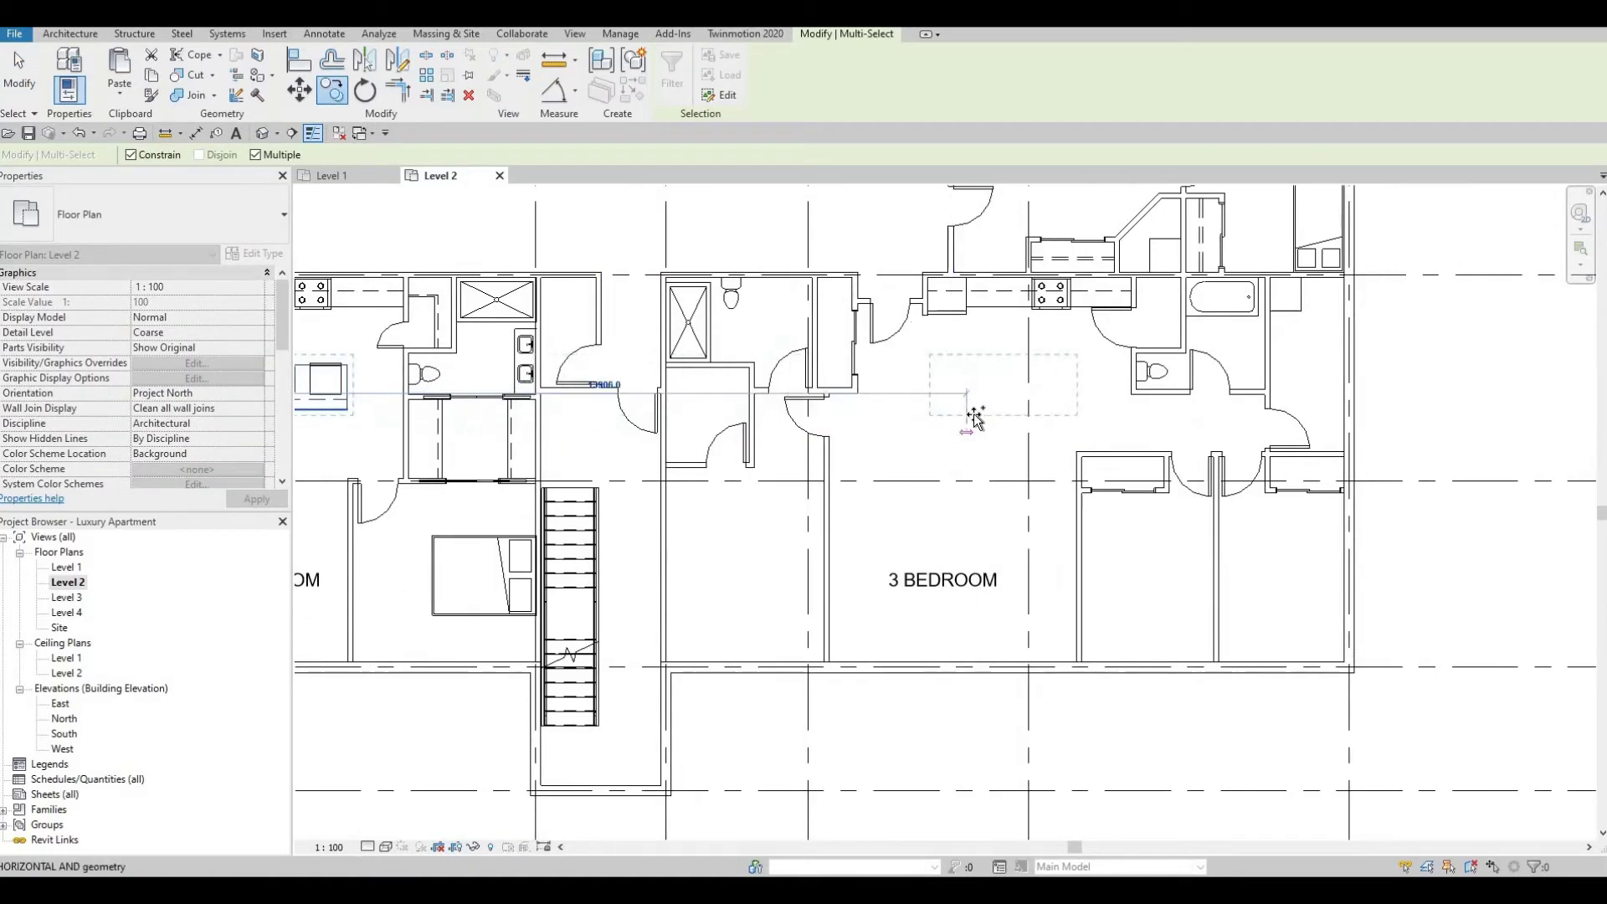
pyautogui.click(1019, 433)
pyautogui.press('Escape')
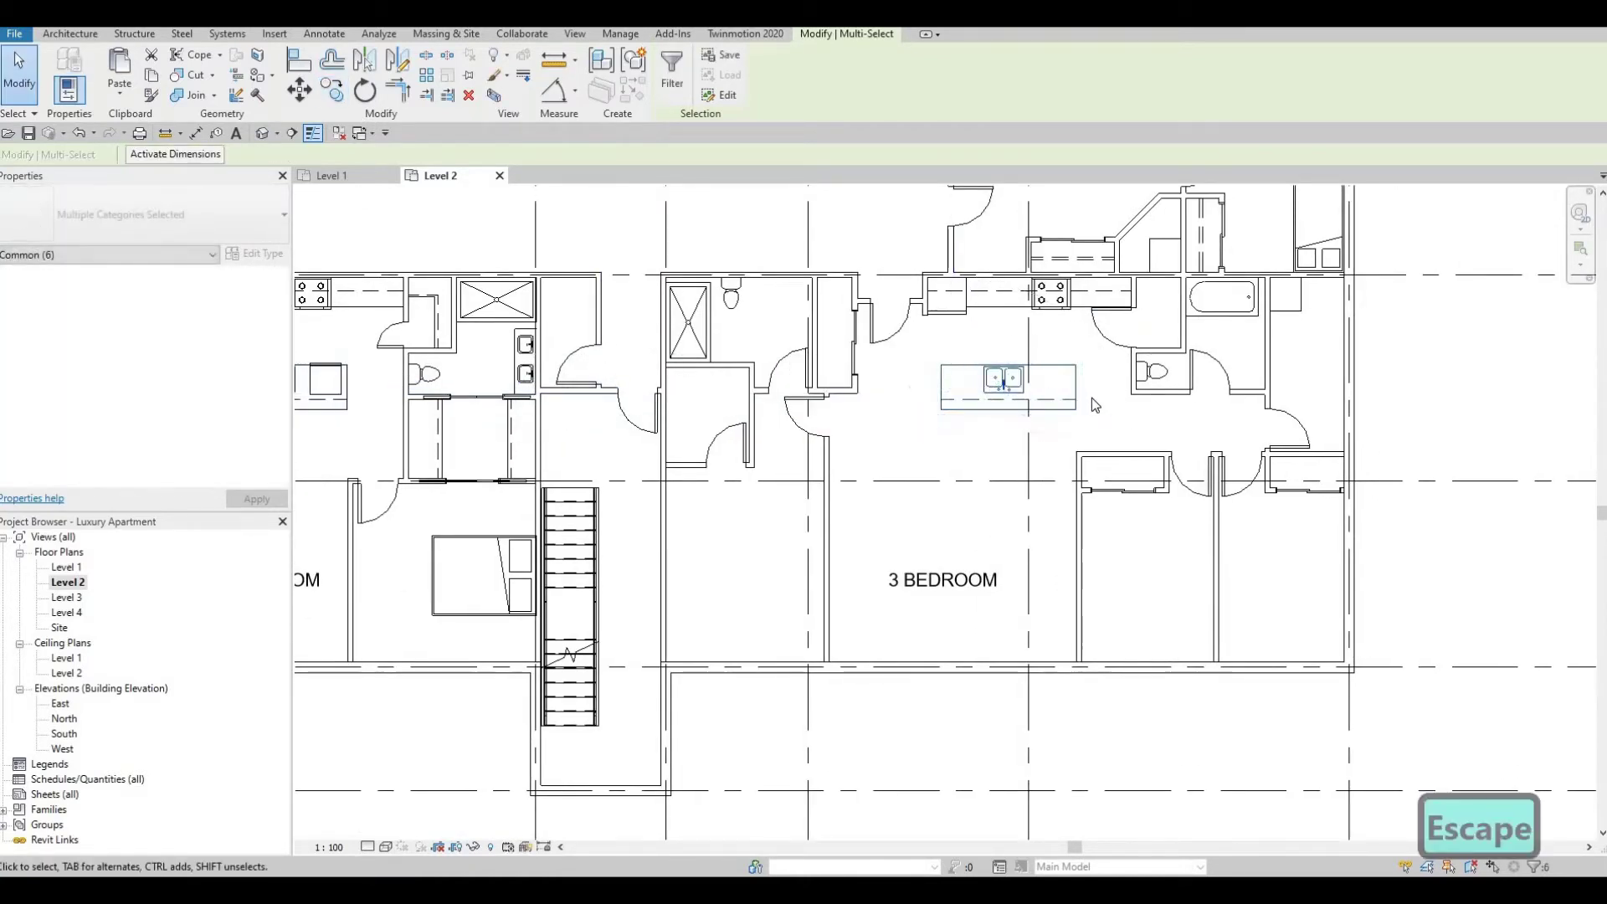
pyautogui.scroll(-1, 1004, 435)
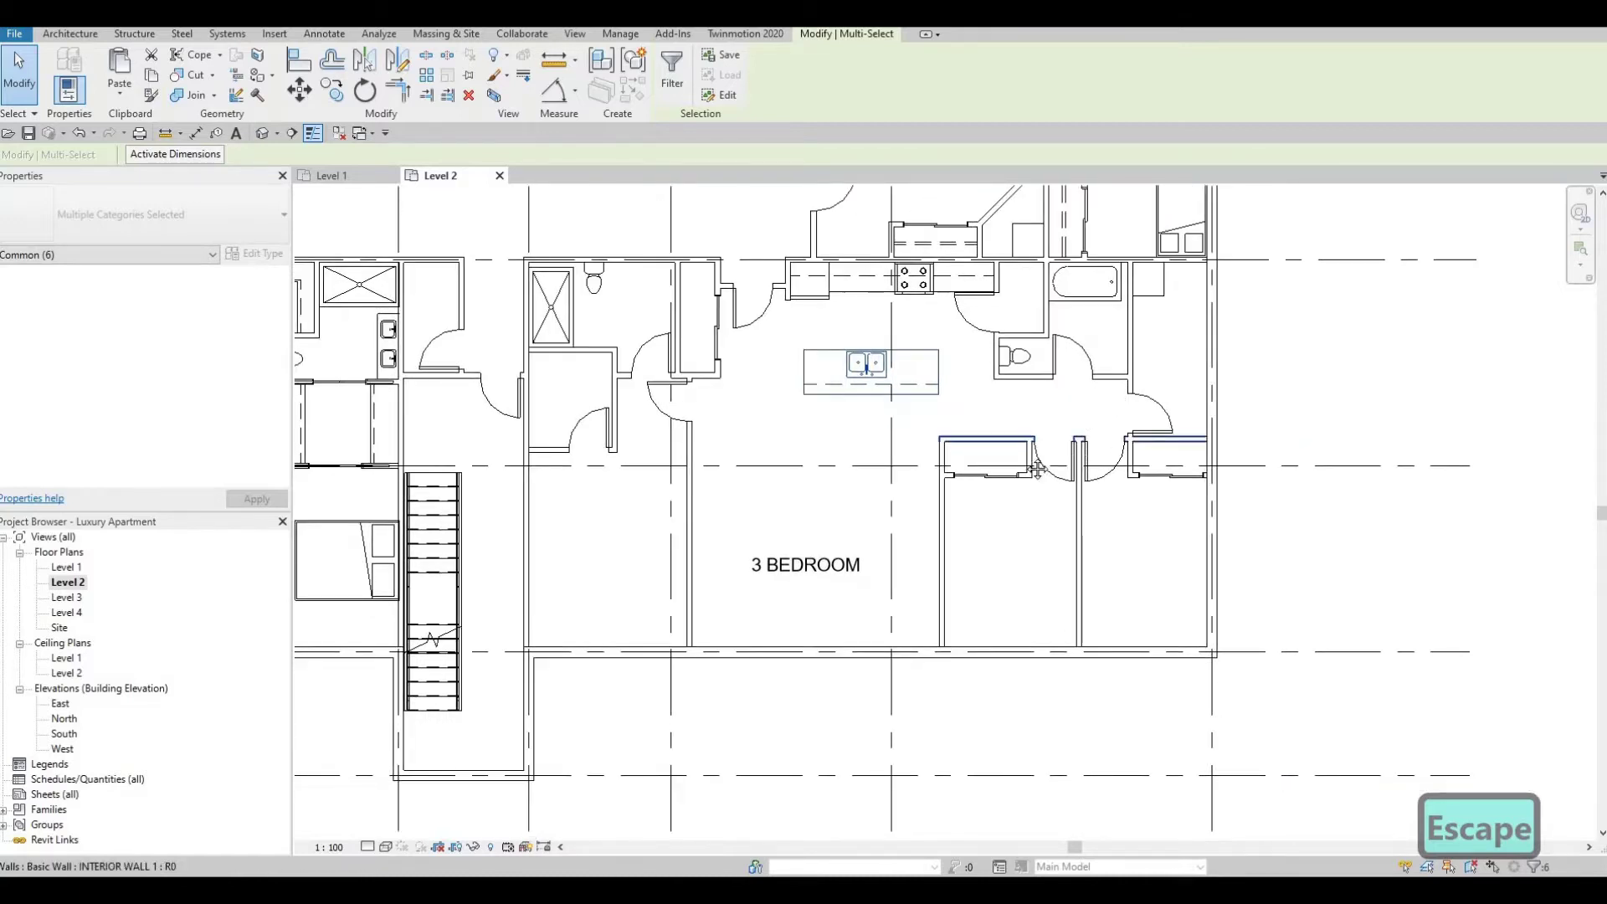
pyautogui.scroll(-1, 1015, 460)
pyautogui.press('Escape')
# Create a similar 1525 x 2007mm Queen M_Bed-Box from the 2-bedroom unit, placed with its head against the left wall of the 3-bedroom unit's left bedroom
pyautogui.scroll(-1, 890, 474)
pyautogui.hscroll(-1, 846, 467)
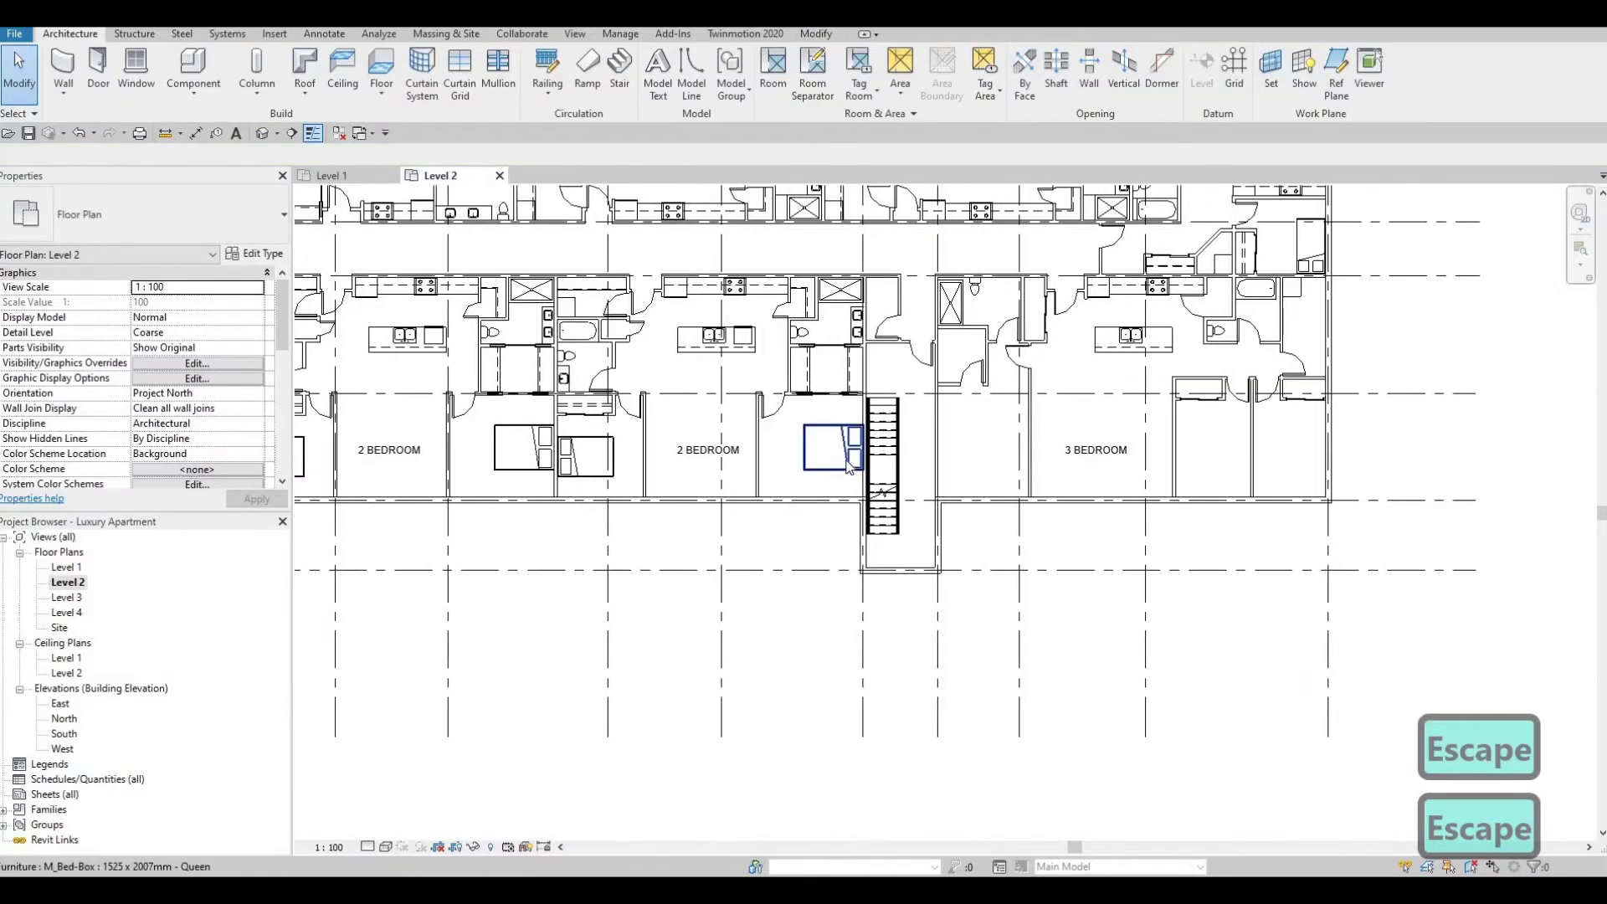
pyautogui.click(847, 465)
pyautogui.press('c')
pyautogui.press('s')
pyautogui.scroll(1, 954, 448)
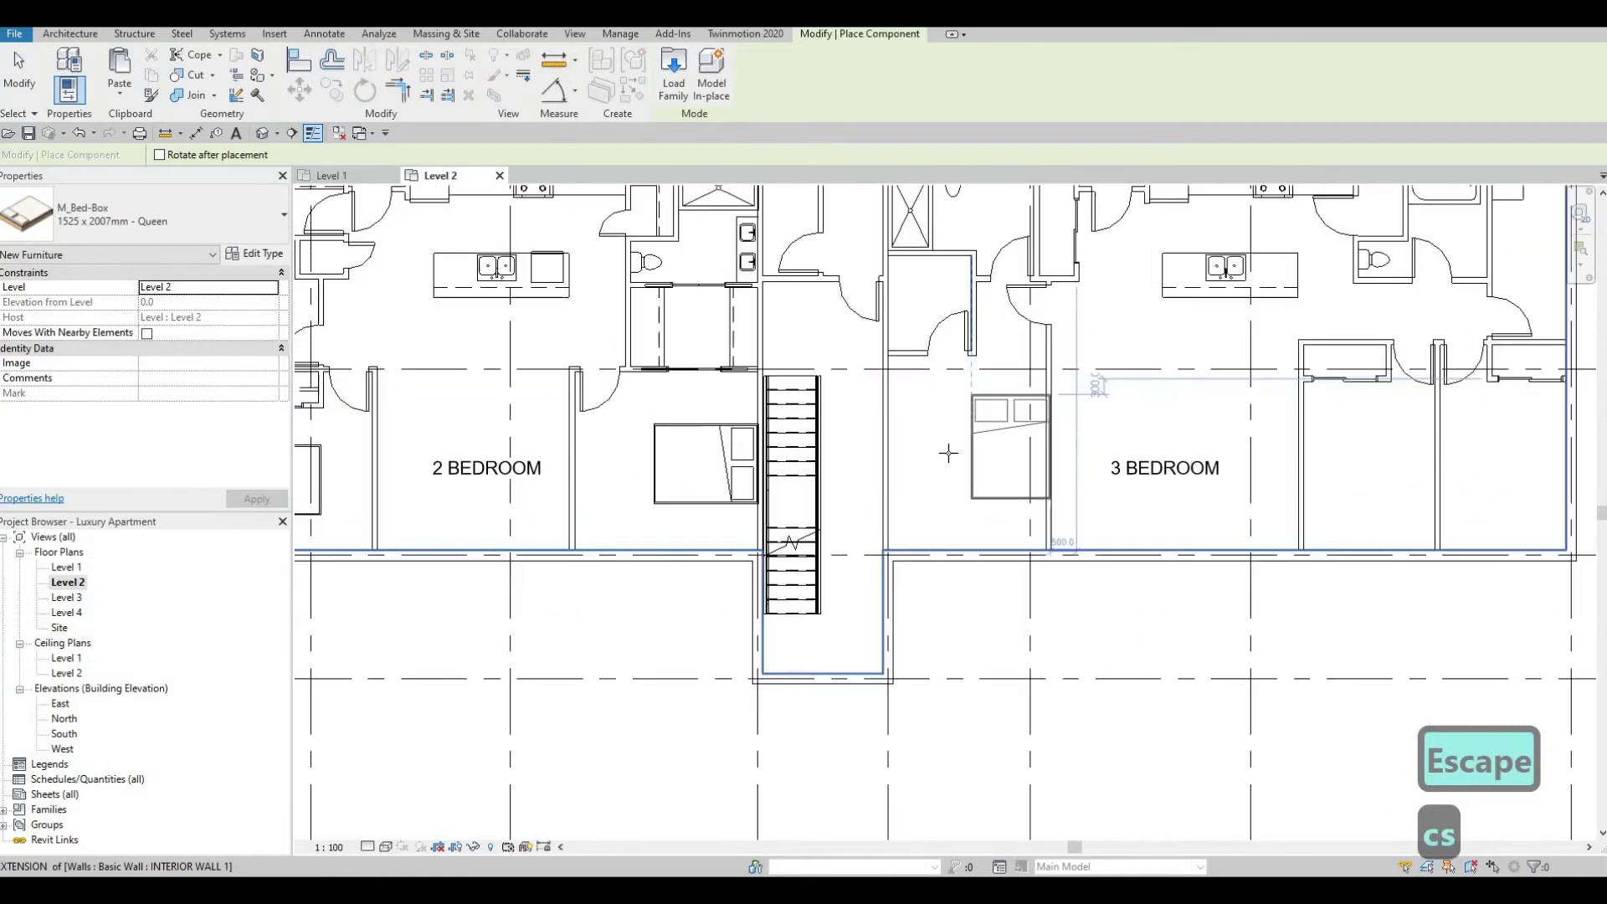
pyautogui.press('space')
pyautogui.press('space')
pyautogui.scroll(1, 936, 465)
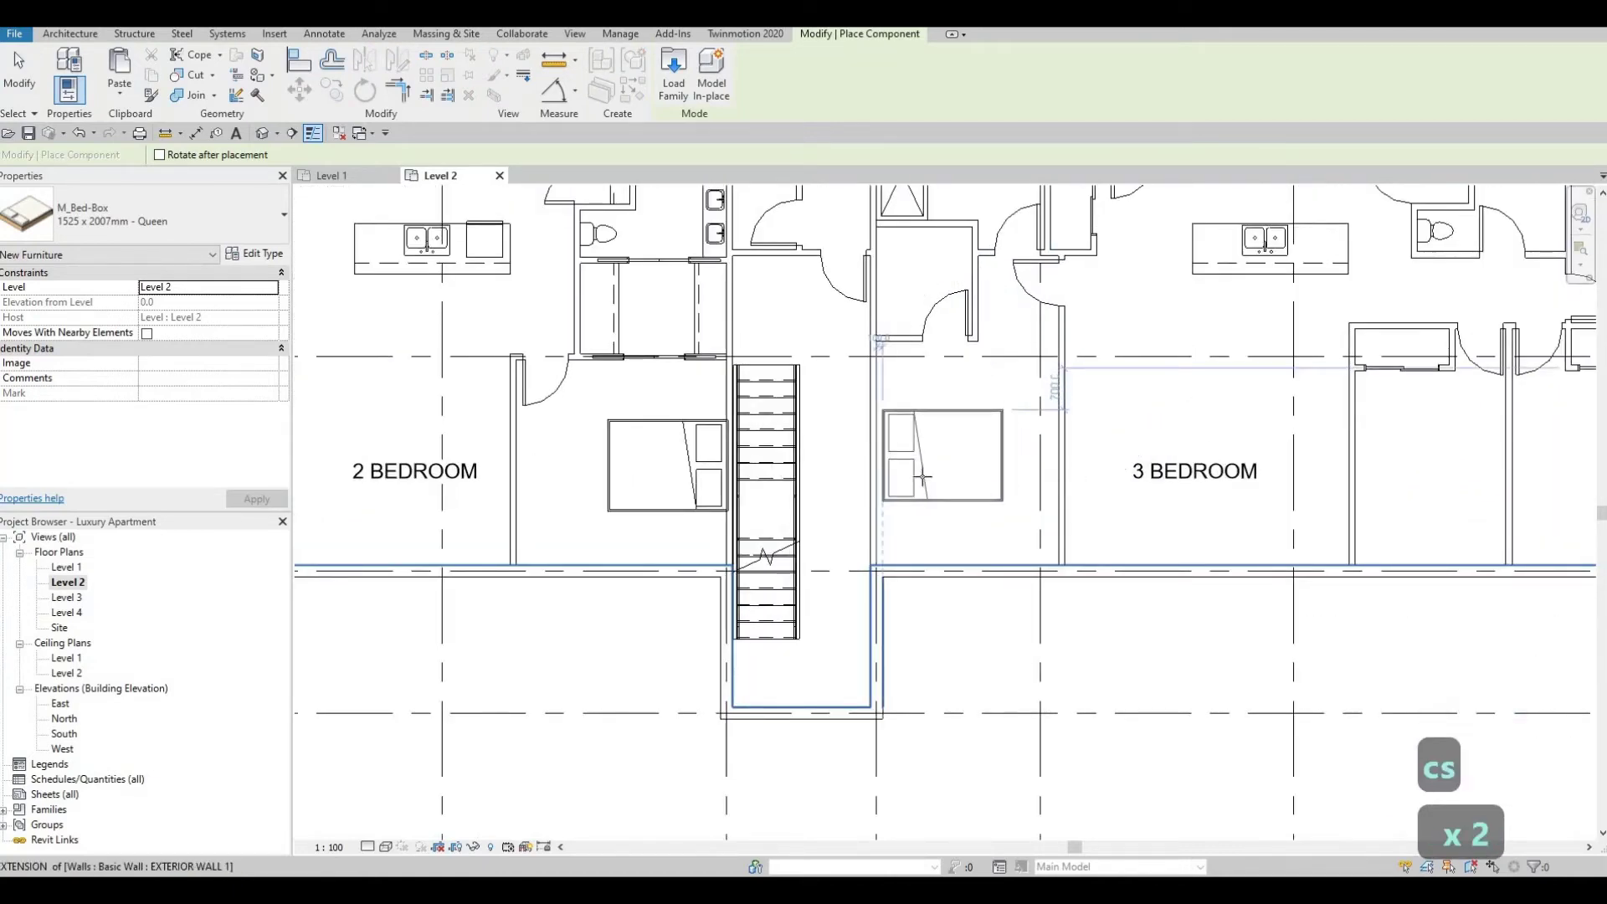
pyautogui.scroll(4, 928, 474)
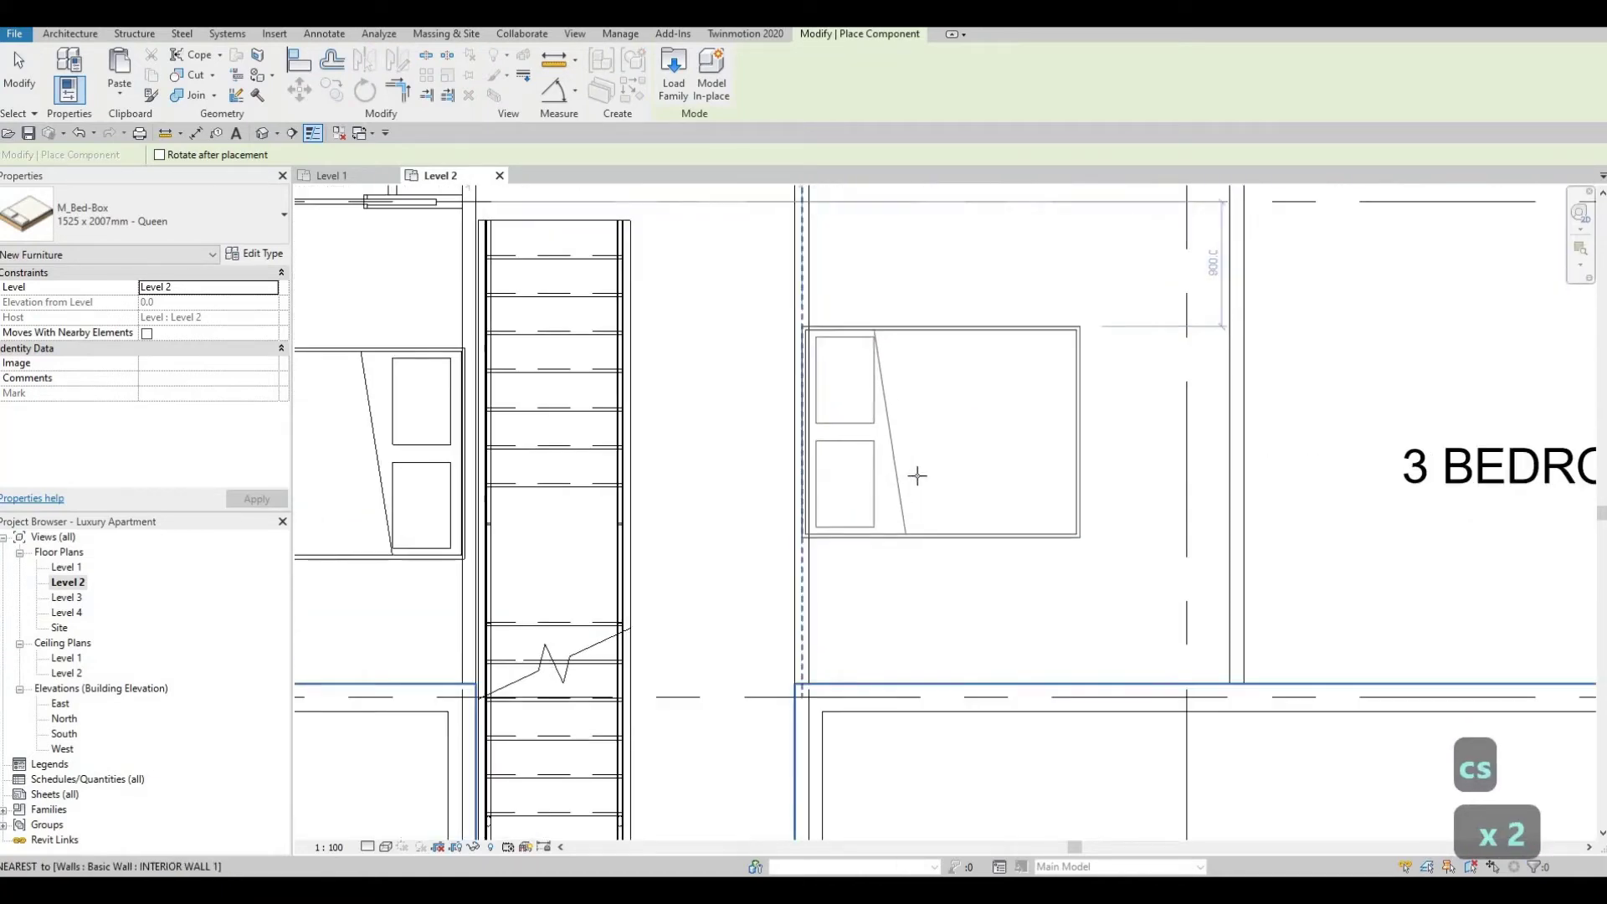
pyautogui.click(946, 440)
pyautogui.scroll(-3, 1137, 466)
pyautogui.press('Escape')
pyautogui.scroll(-2, 1237, 463)
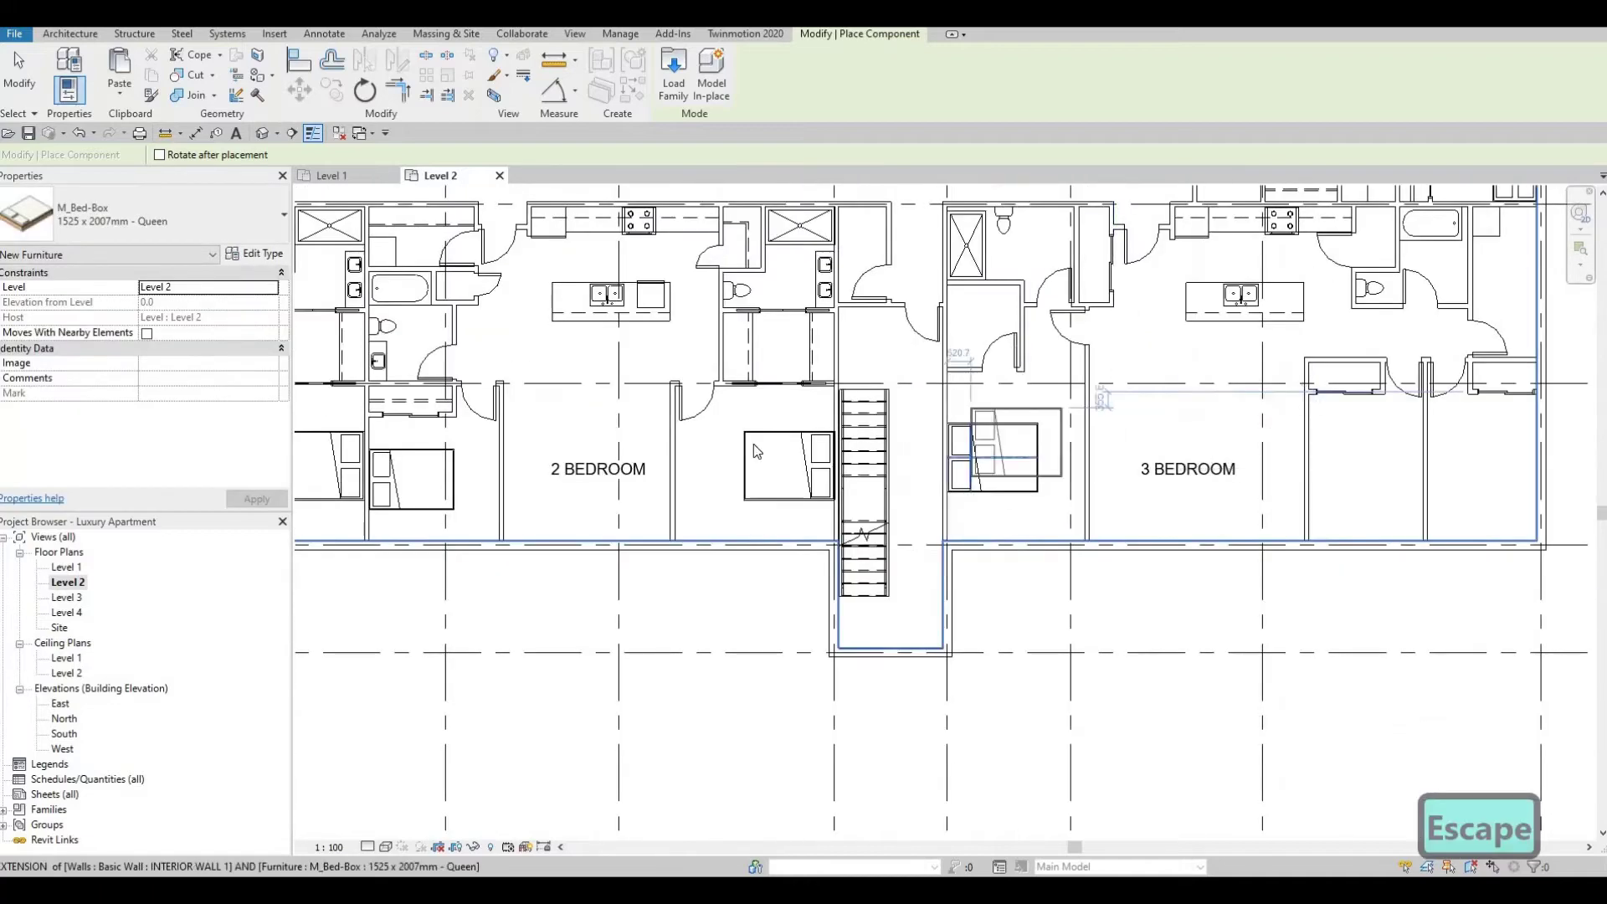
pyautogui.press('Escape')
# Create a similar 0965 x 1880mm Twin M_Bed-Box from the neighbouring 3-bedroom unit, placed with its head against the middle bedroom's left wall
pyautogui.moveTo(396, 365); pyautogui.dragTo(676, 452, button='middle')
pyautogui.scroll(-2, 676, 452)
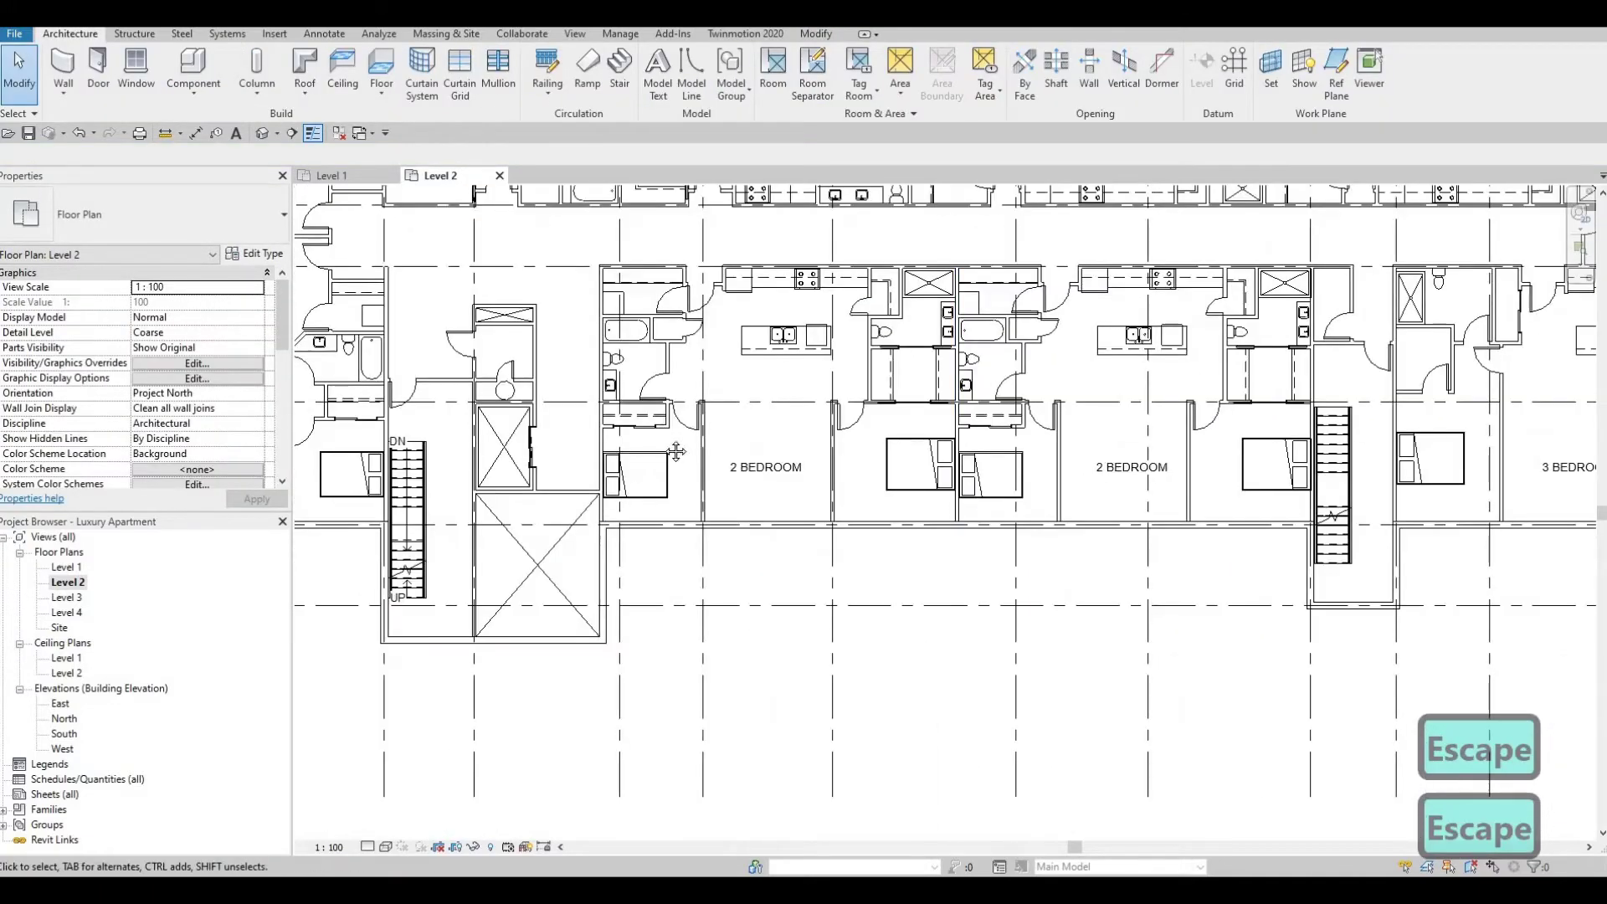
pyautogui.moveTo(334, 502); pyautogui.dragTo(705, 470, button='middle')
pyautogui.click(641, 468)
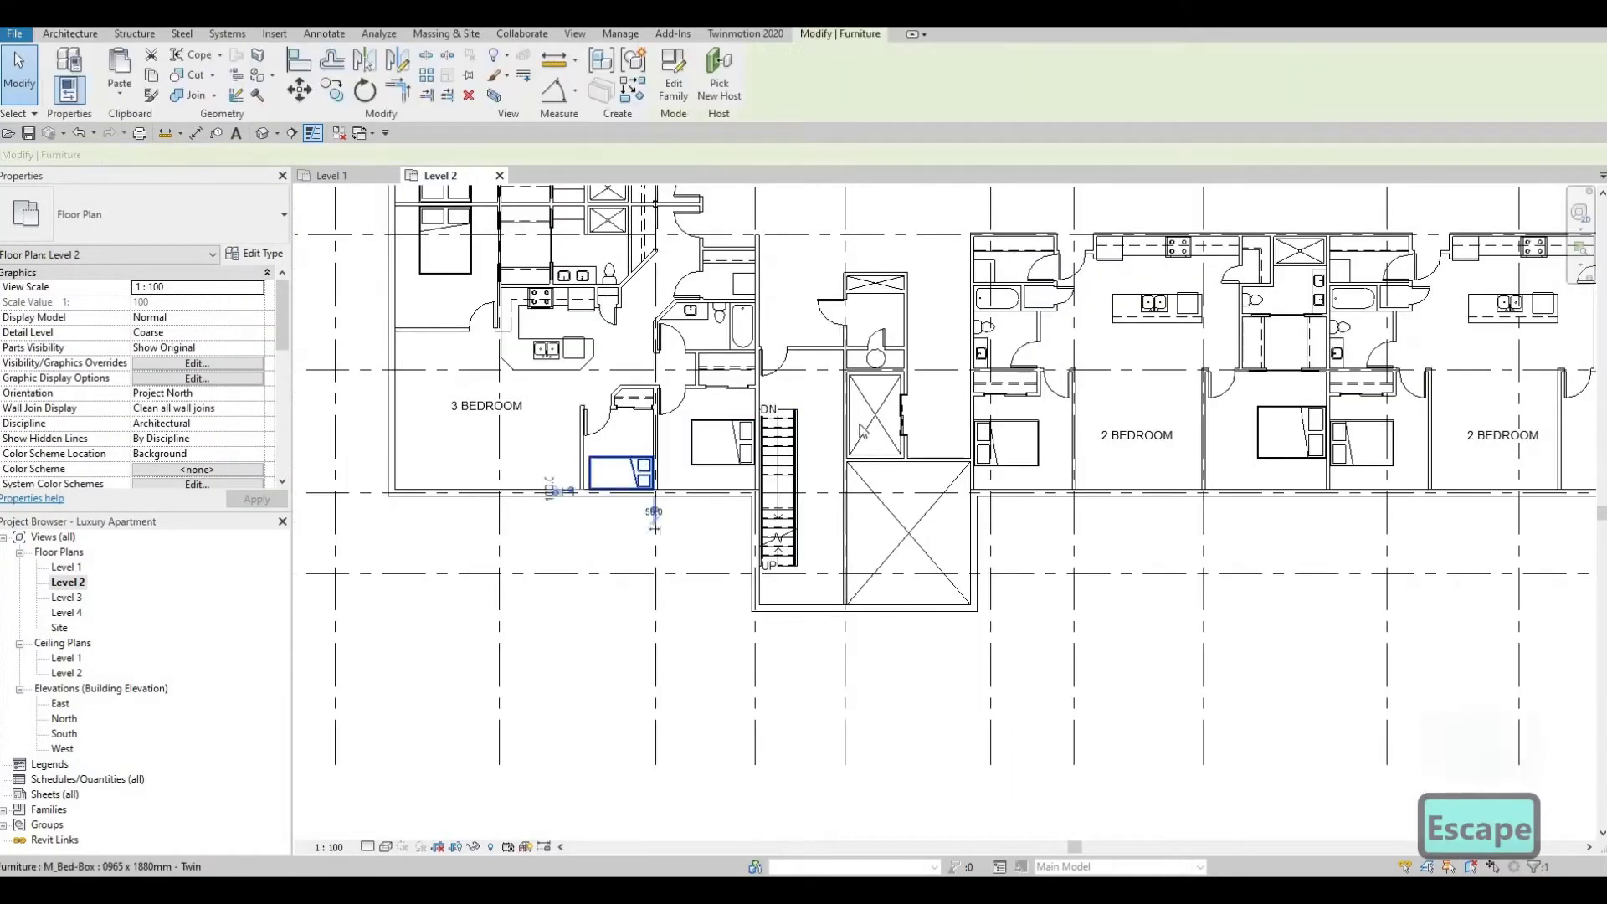
pyautogui.press('c')
pyautogui.press('s')
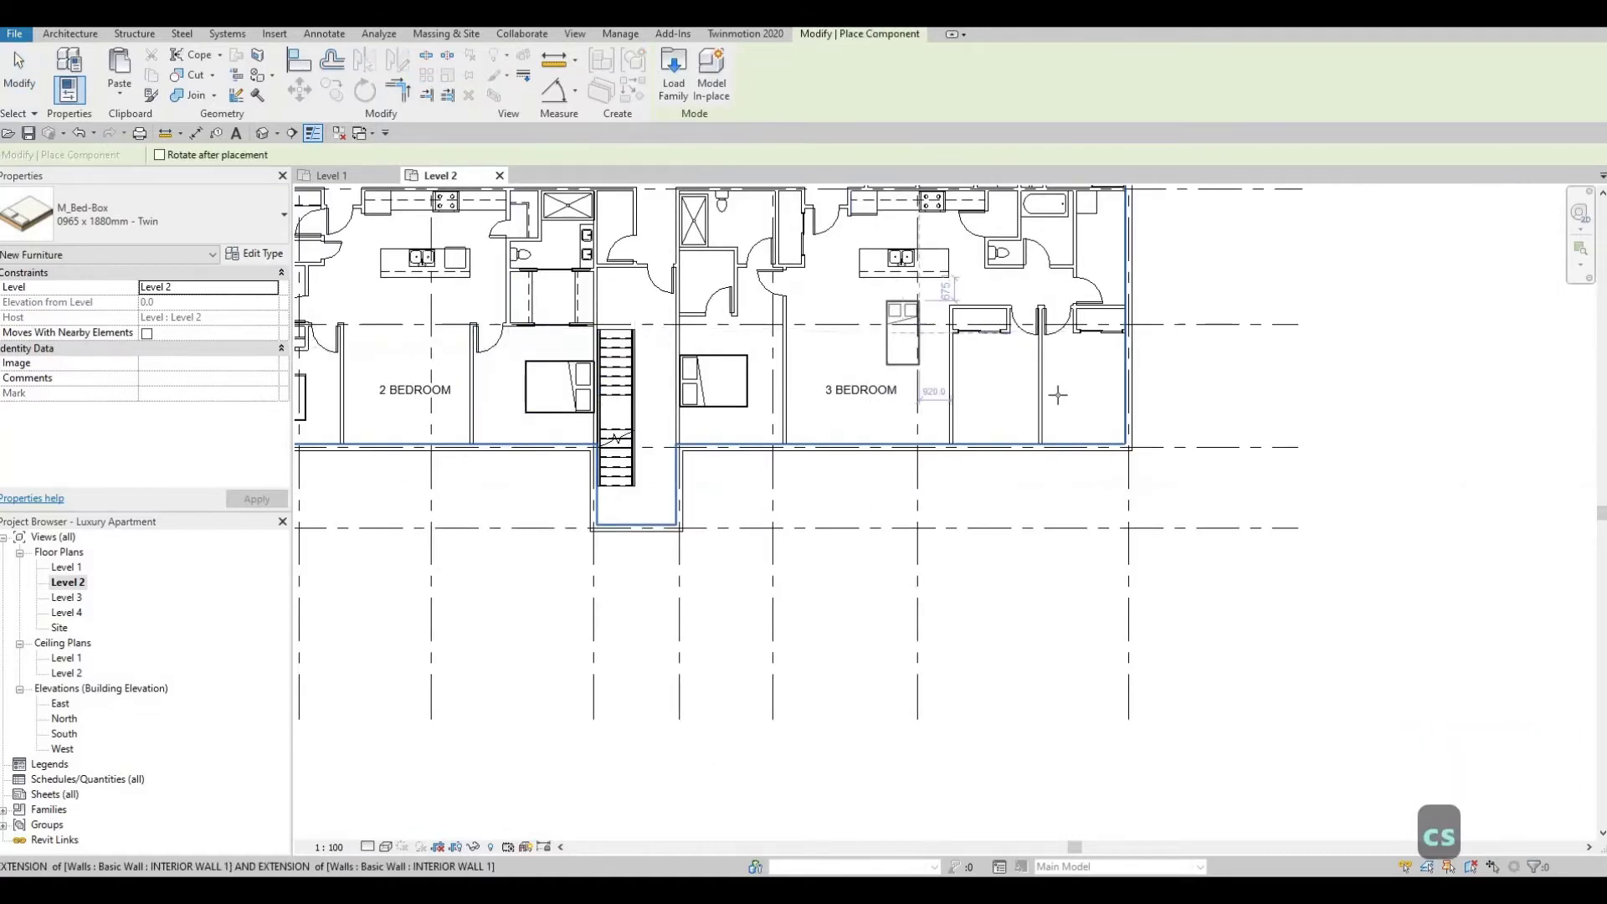
pyautogui.scroll(4, 1038, 418)
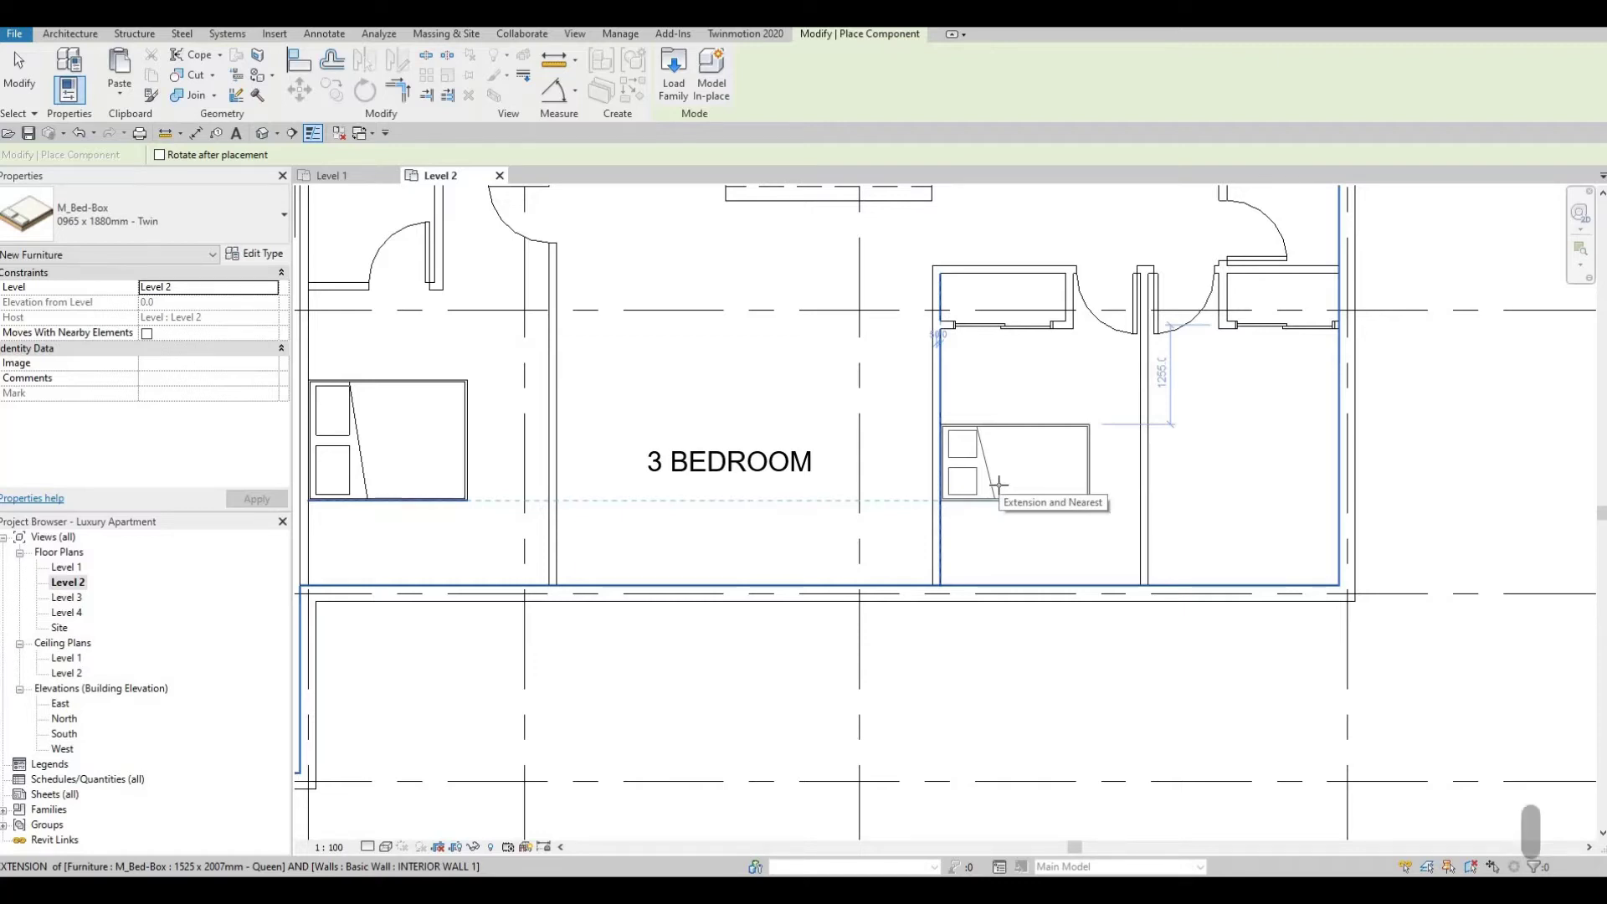
# Flip the next Twin bed around and place it with its head against the exterior wall of the right bedroom, level with the other bed
pyautogui.press('space')
pyautogui.press('space')
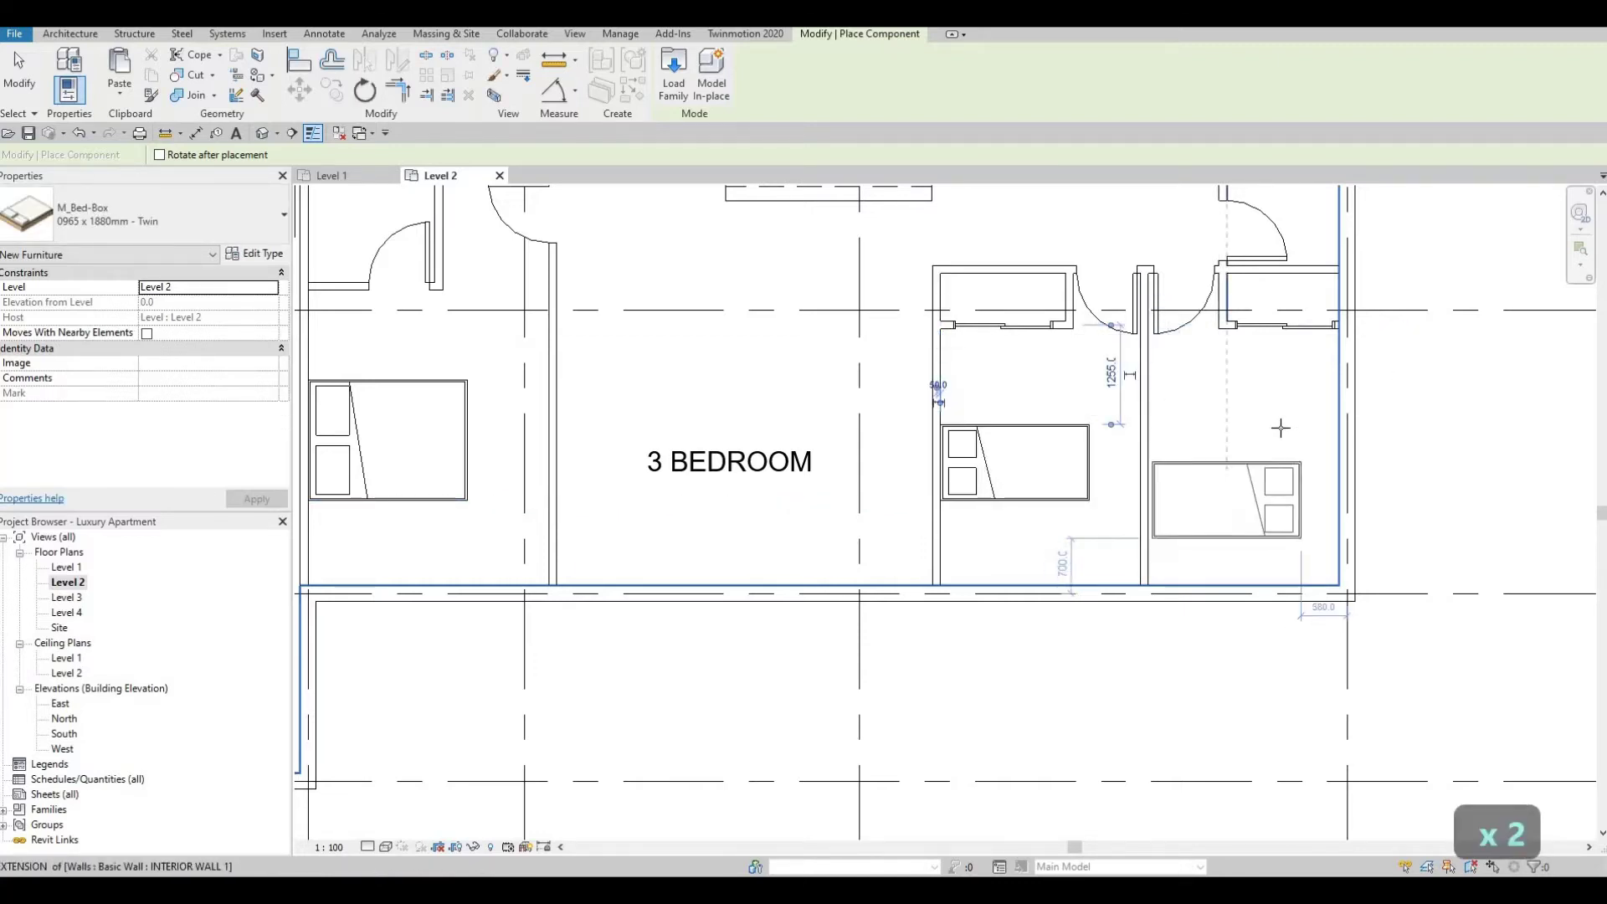
pyautogui.click(1281, 432)
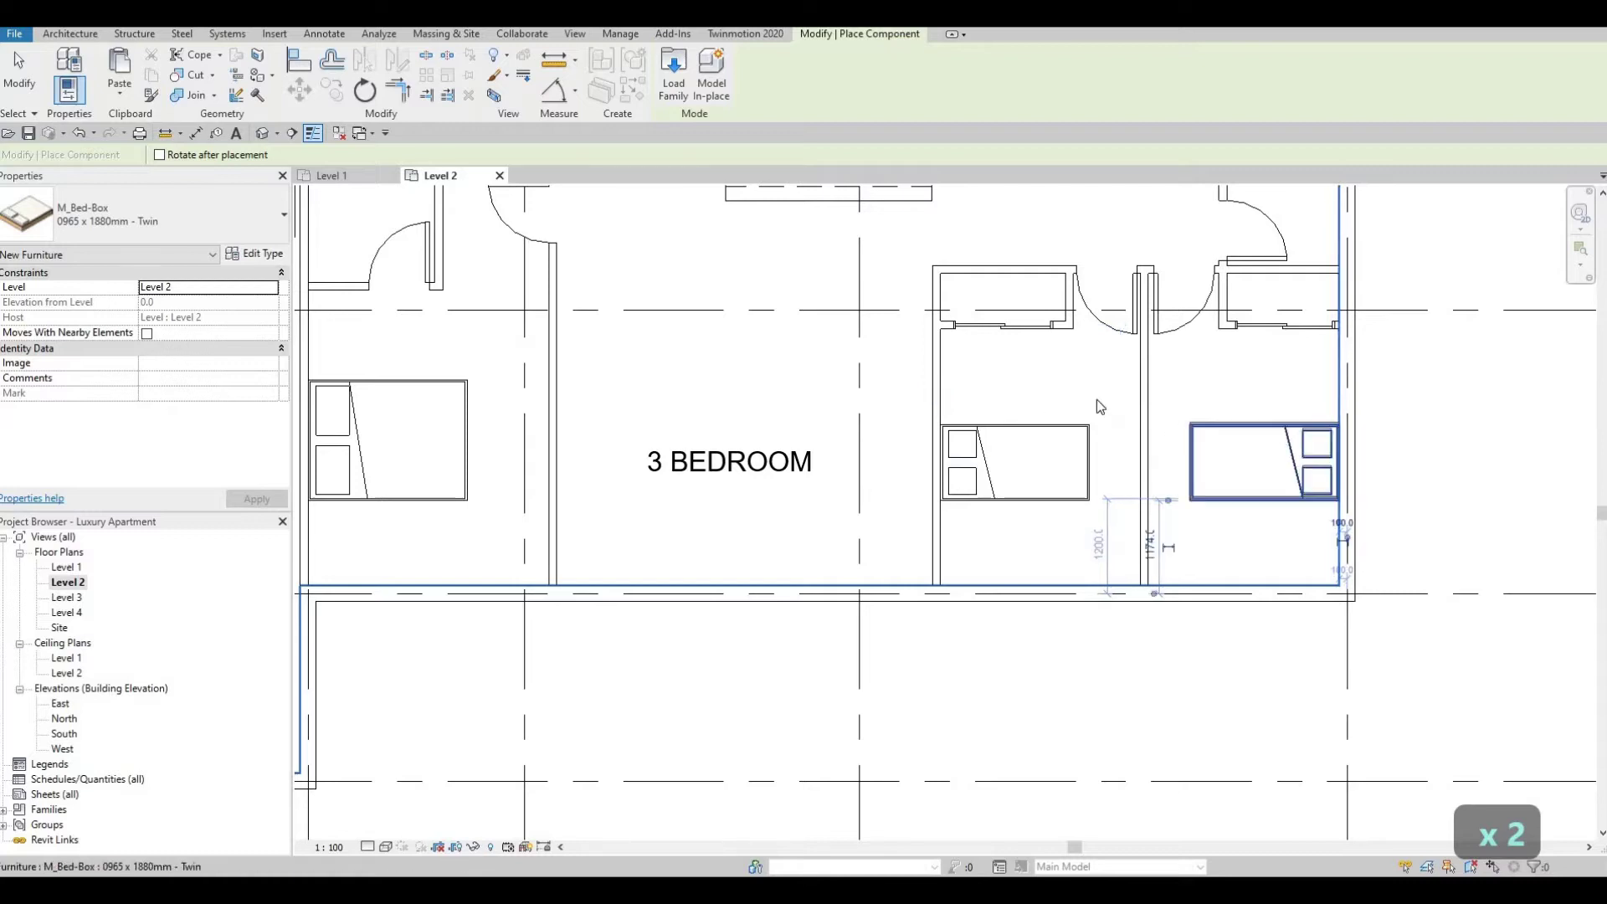
pyautogui.press('Escape')
pyautogui.press('Escape')
pyautogui.scroll(-2, 1331, 412)
pyautogui.scroll(-2, 1058, 447)
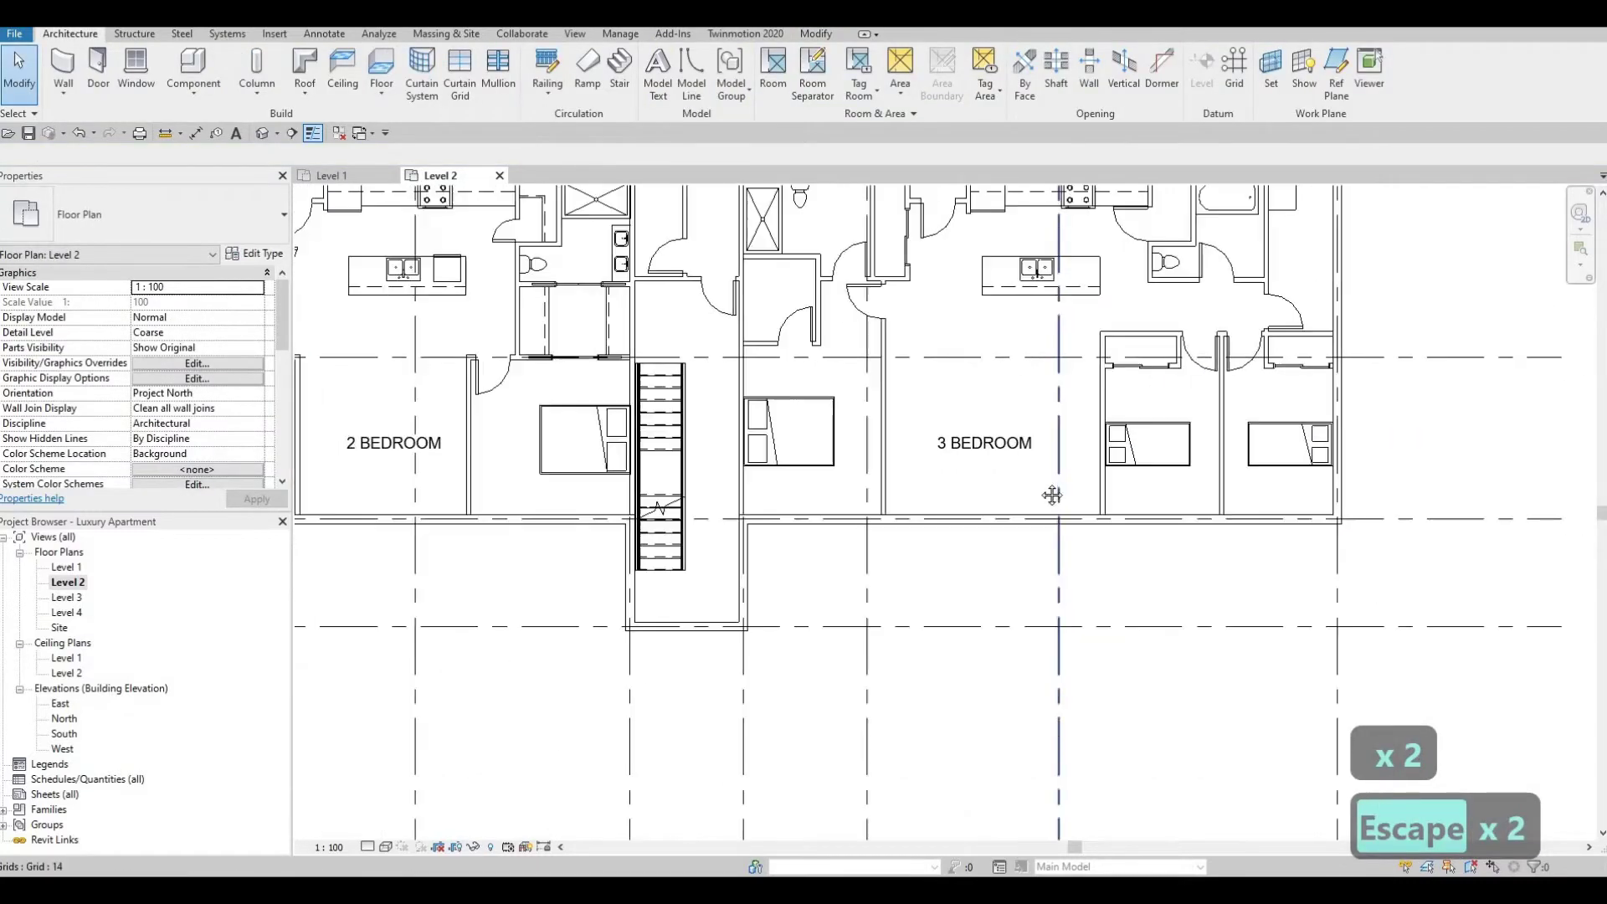
pyautogui.moveTo(1049, 513); pyautogui.dragTo(1050, 550, button='middle')
pyautogui.moveTo(1047, 402); pyautogui.dragTo(1107, 467, button='middle')
pyautogui.press('Escape')
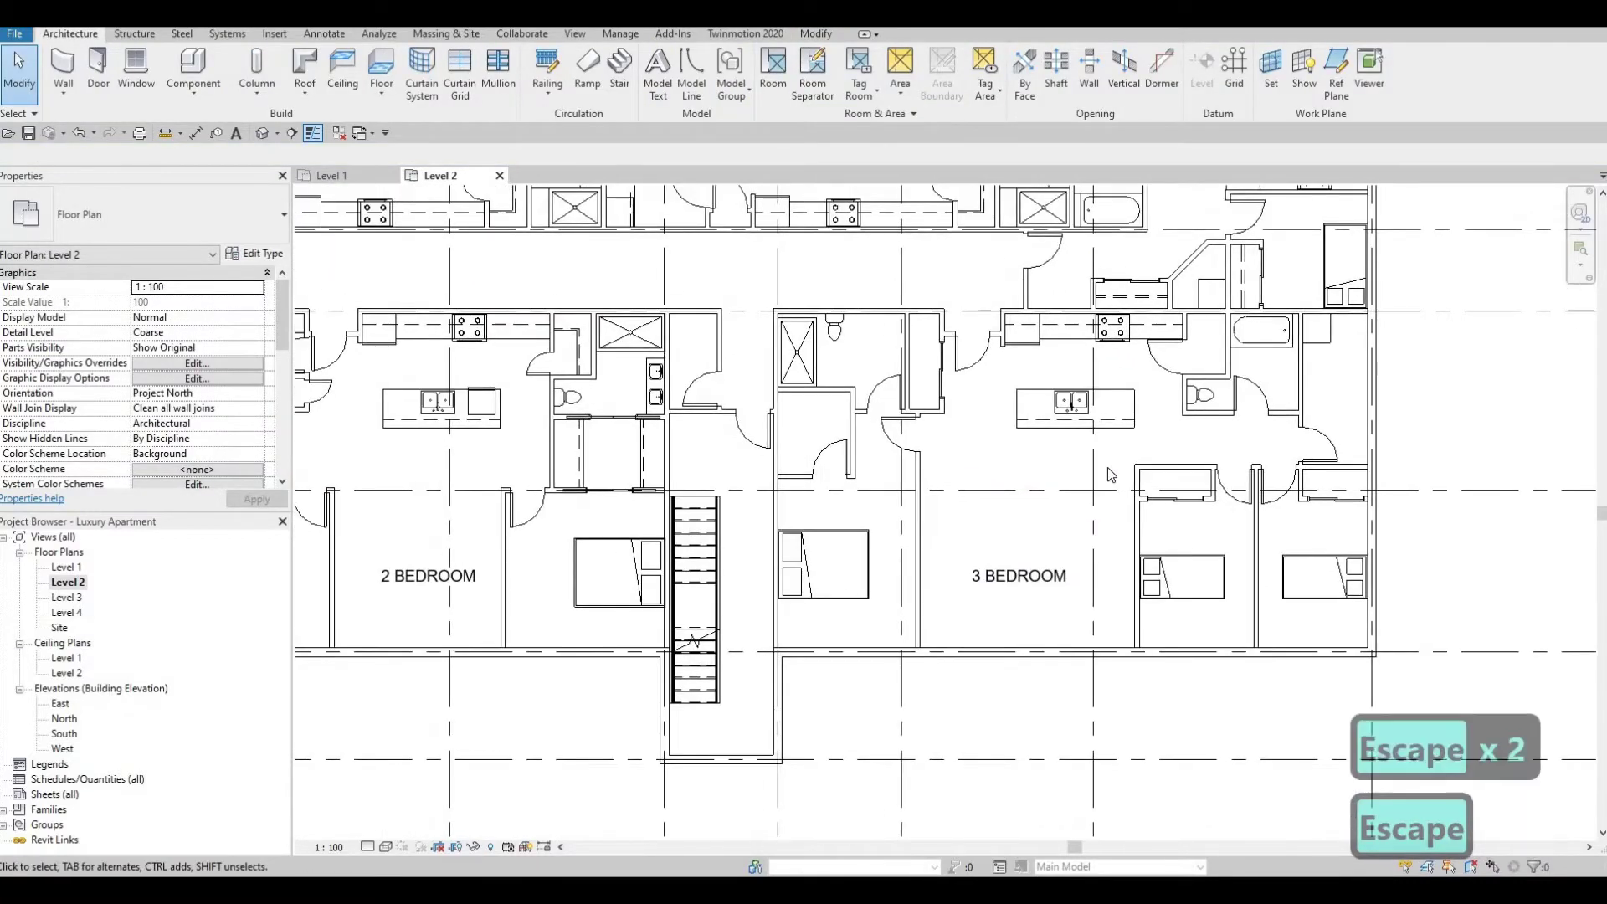
pyautogui.scroll(2, 925, 452)
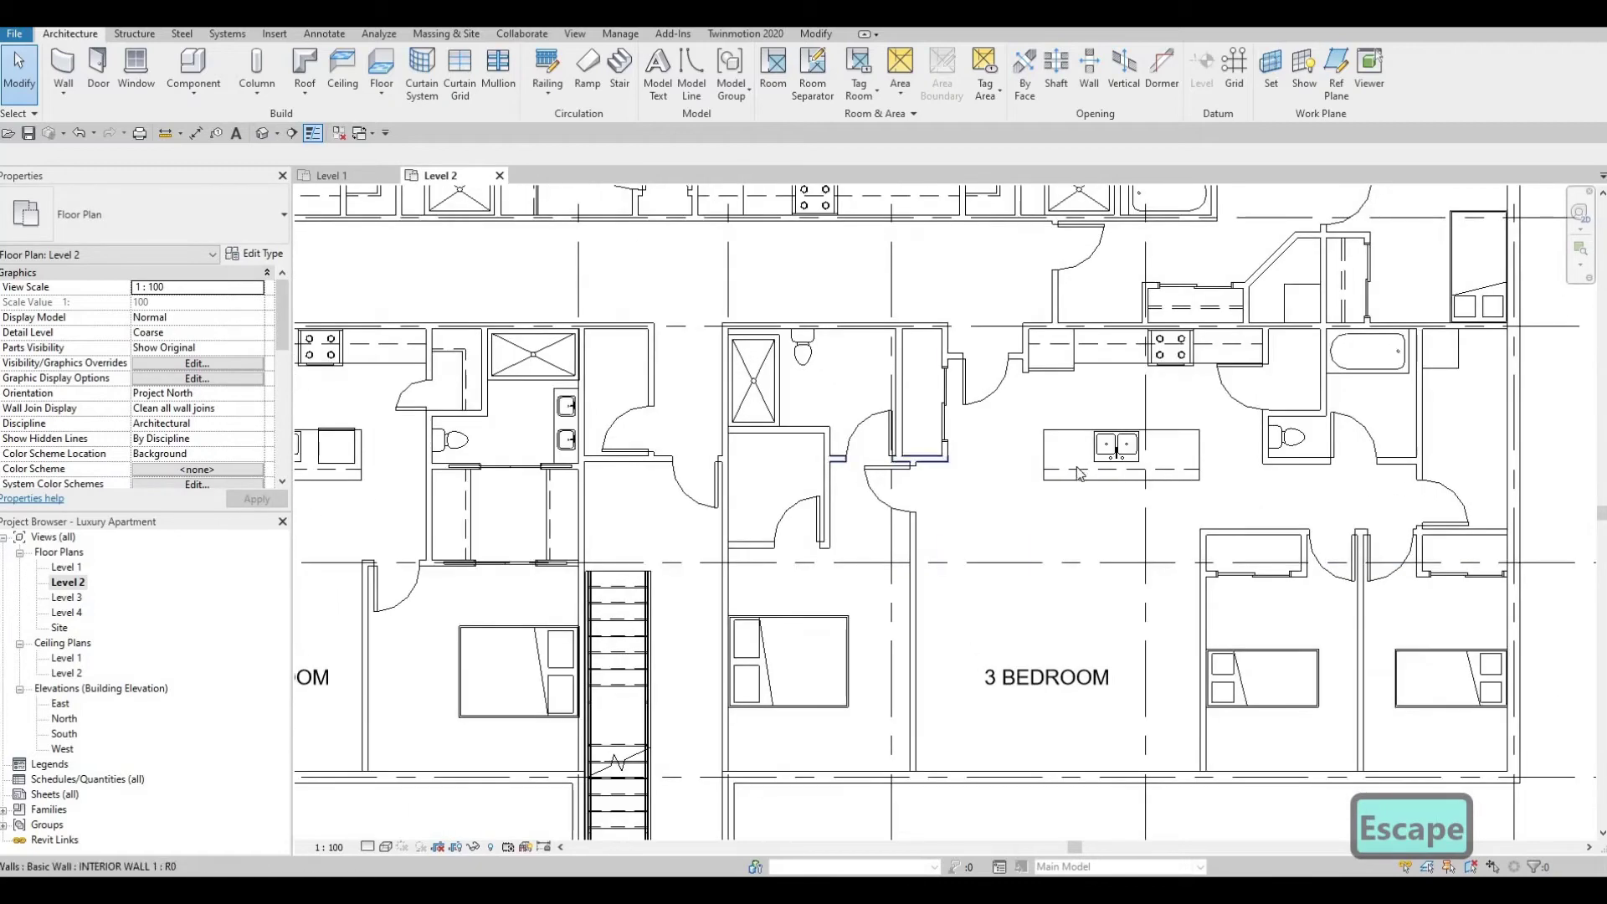
pyautogui.click(1132, 481)
pyautogui.press('c')
pyautogui.press('s')
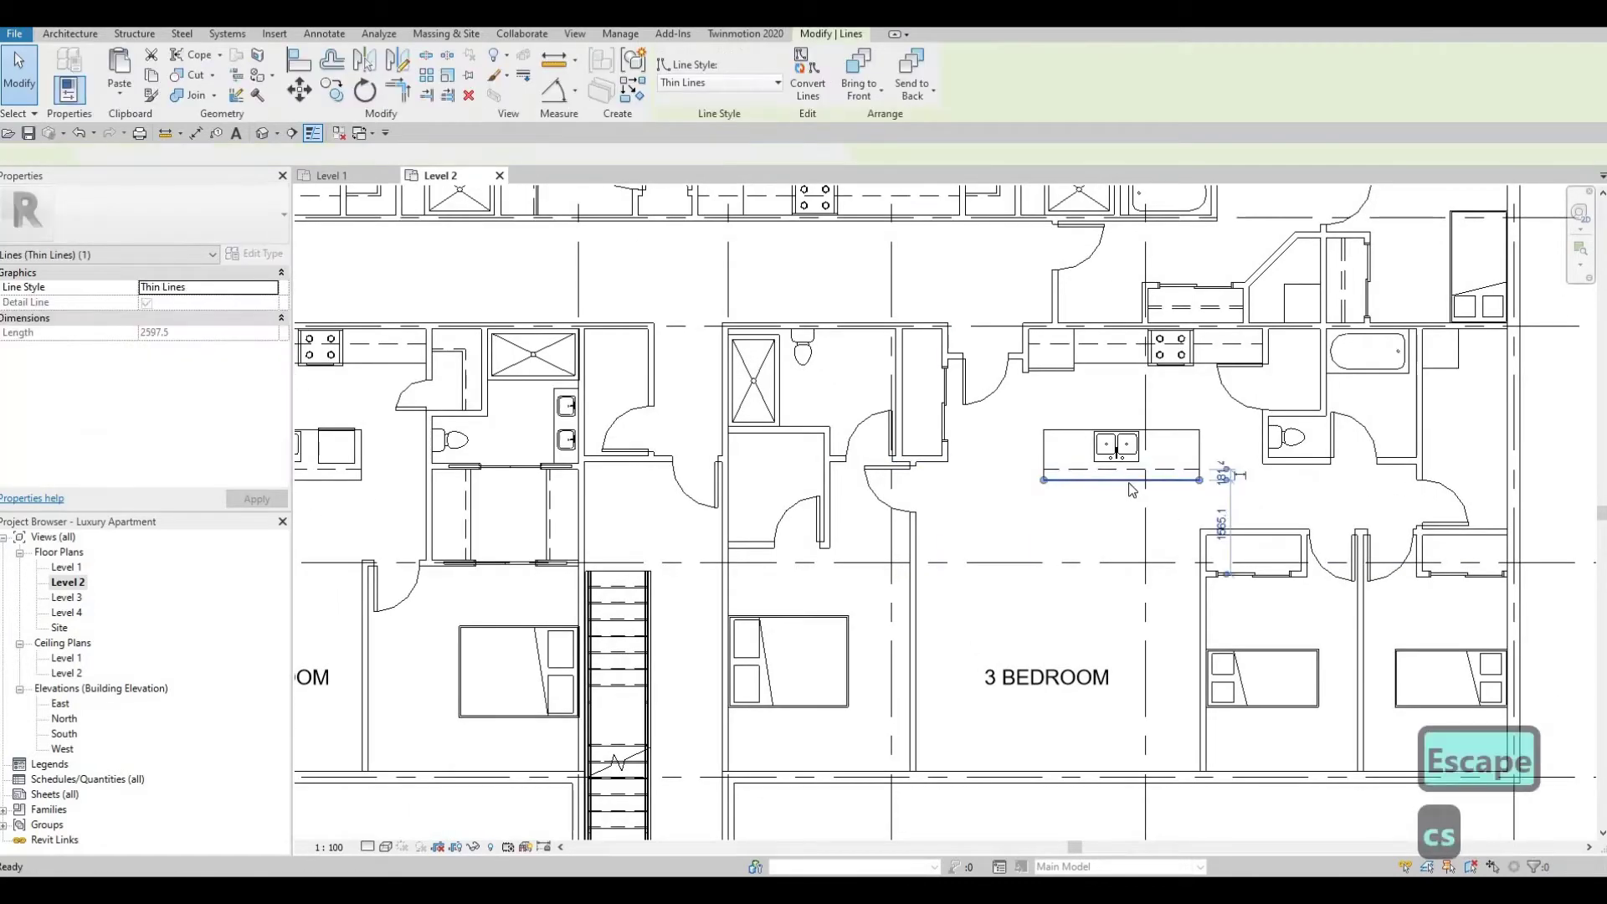
pyautogui.press('Escape')
pyautogui.press('Escape')
# Draw two parallel vertical <Demolished> detail lines, about 2100 mm long, through the closet beside the 3-bedroom unit's entry door
pyautogui.press('s')
pyautogui.scroll(2, 896, 377)
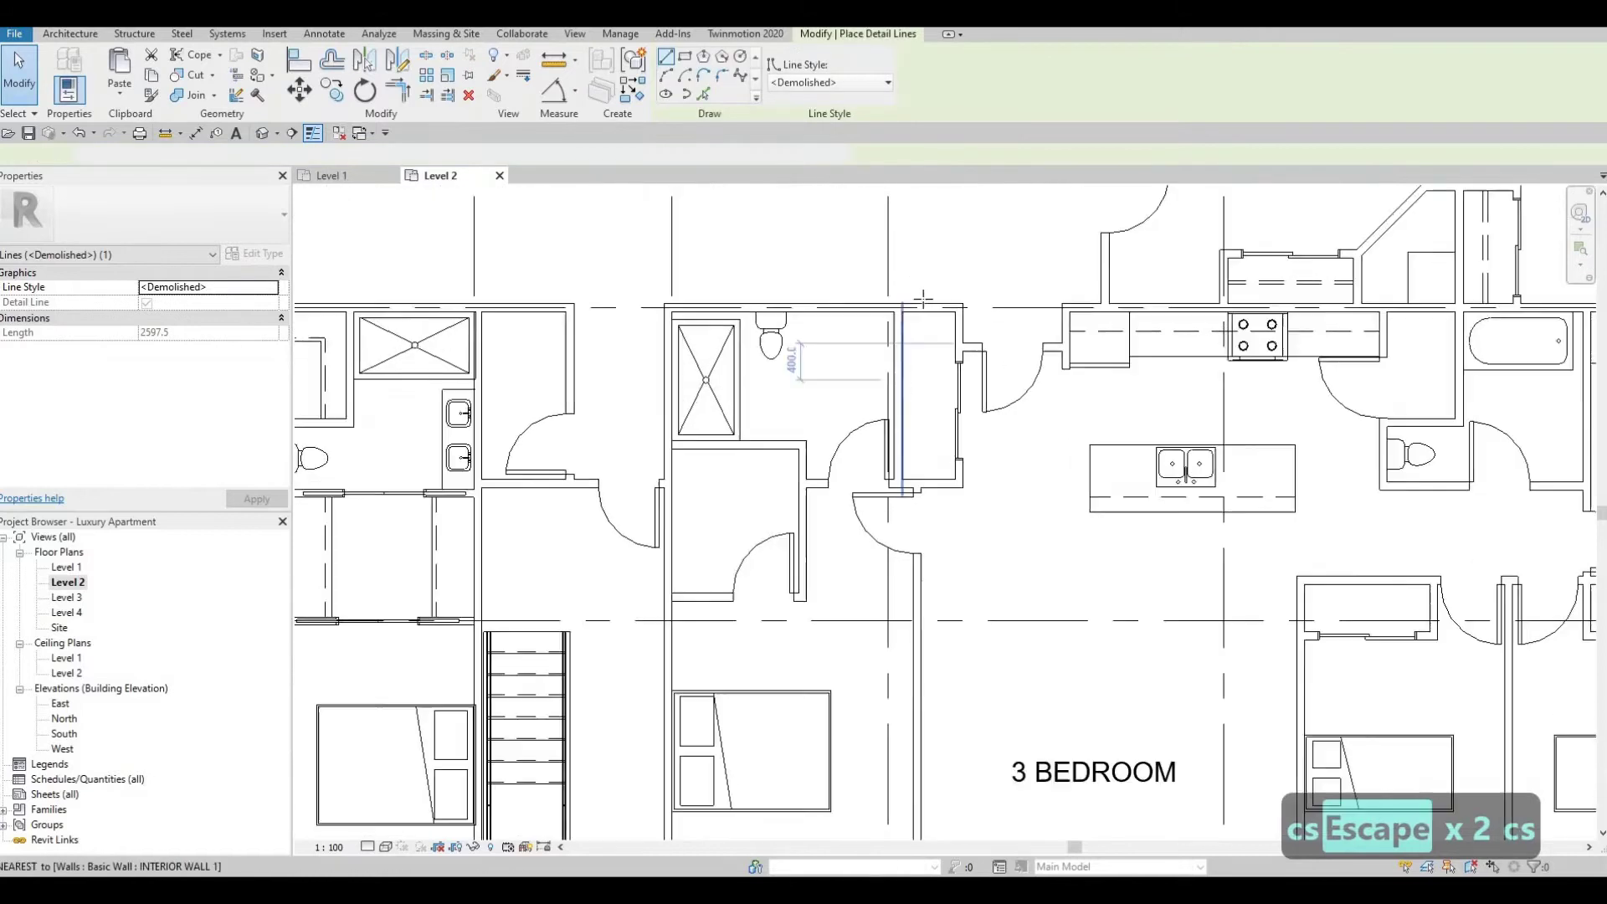
pyautogui.click(923, 302)
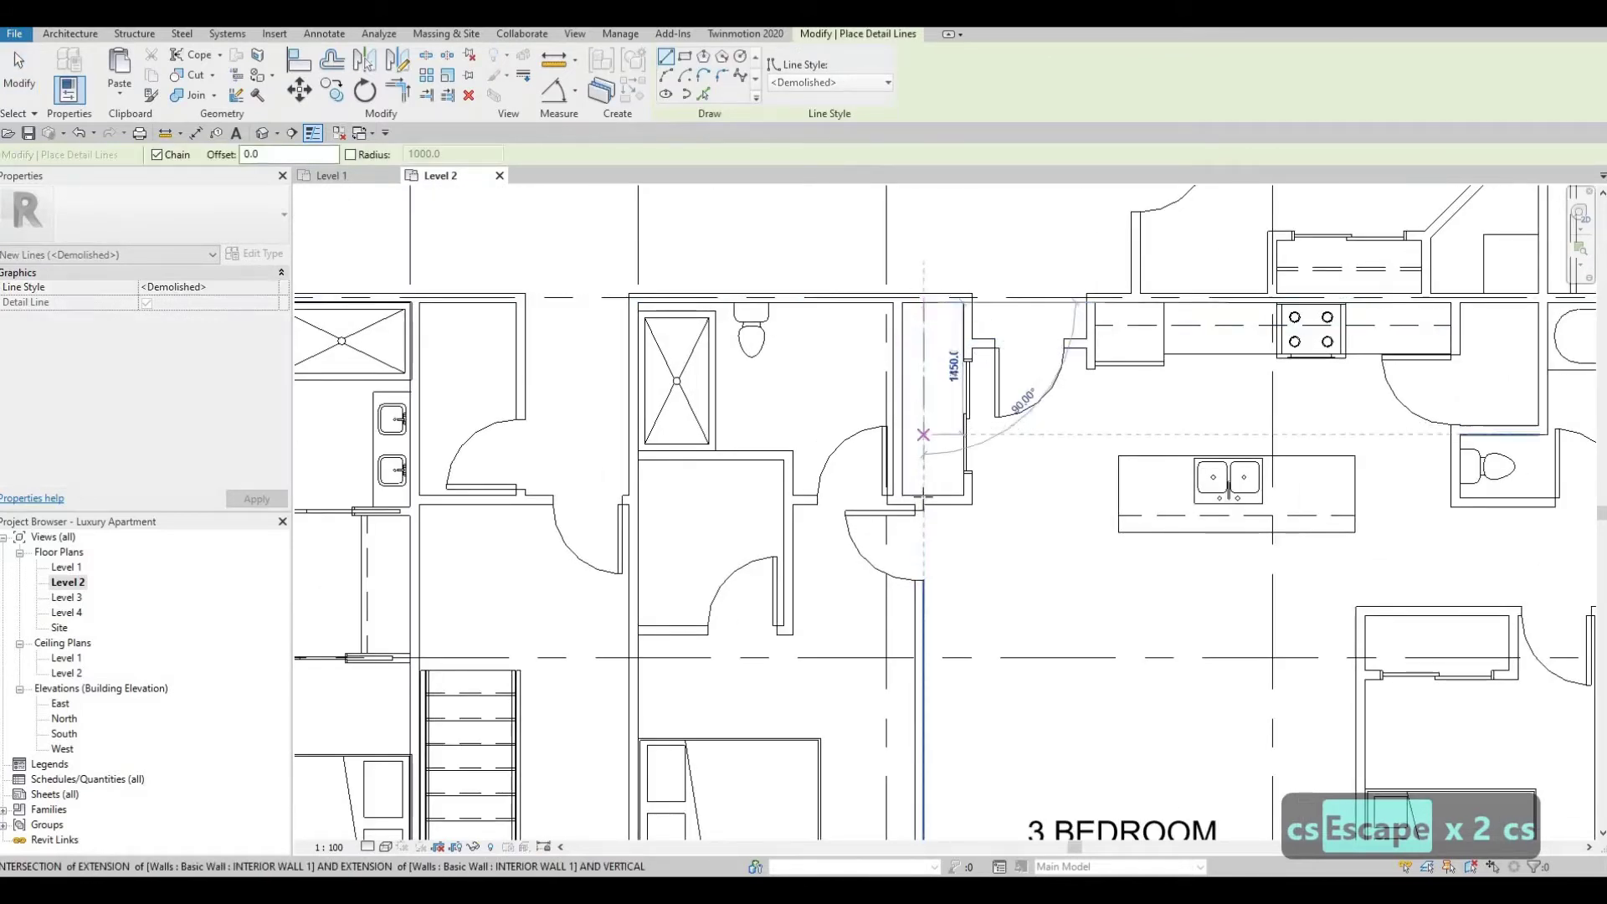
pyautogui.click(925, 495)
pyautogui.press('Escape')
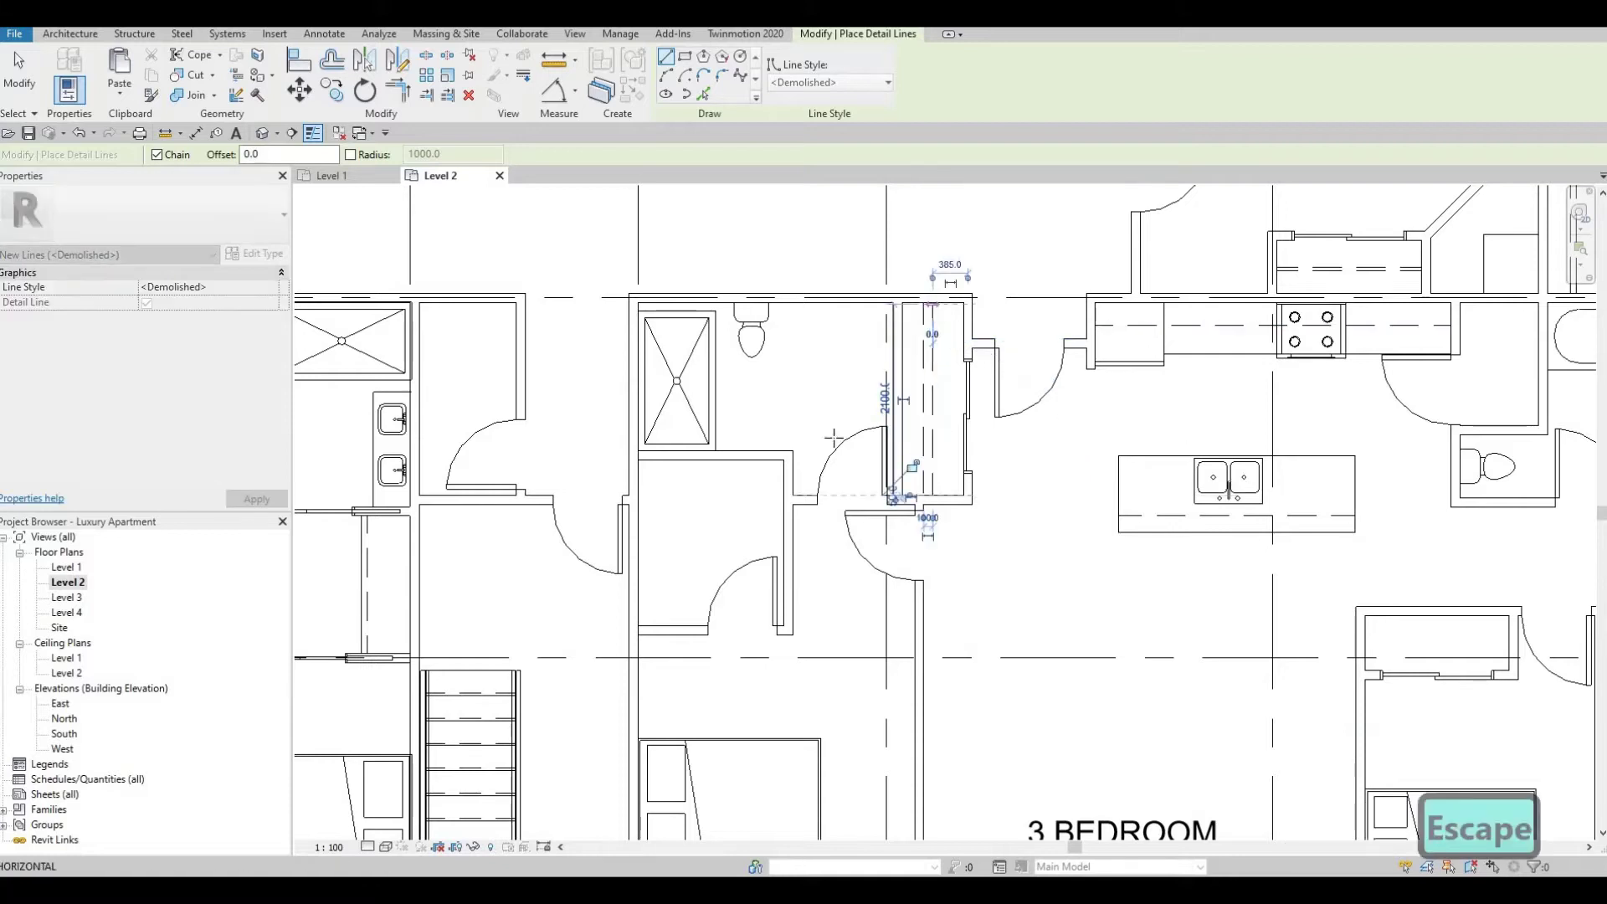
pyautogui.press('Escape')
# Draw two parallel horizontal <Demolished> detail lines, about 1540 mm long, across the middle bedroom's closet
pyautogui.moveTo(894, 555); pyautogui.dragTo(384, 454, button='middle')
pyautogui.scroll(2, 853, 541)
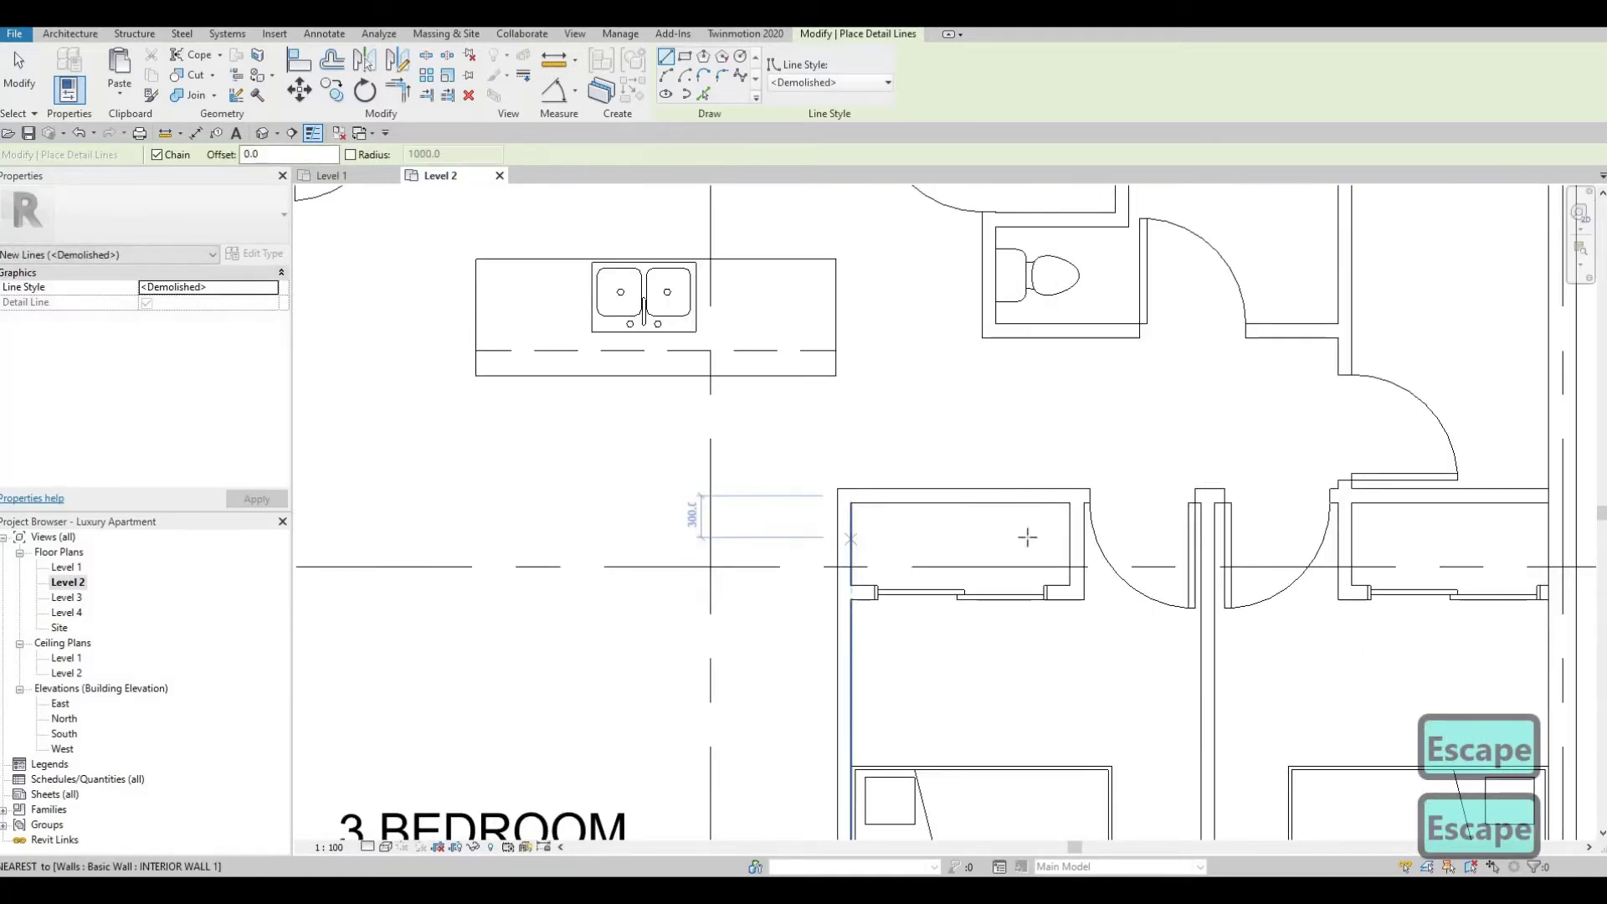
pyautogui.click(851, 538)
pyautogui.press('Escape')
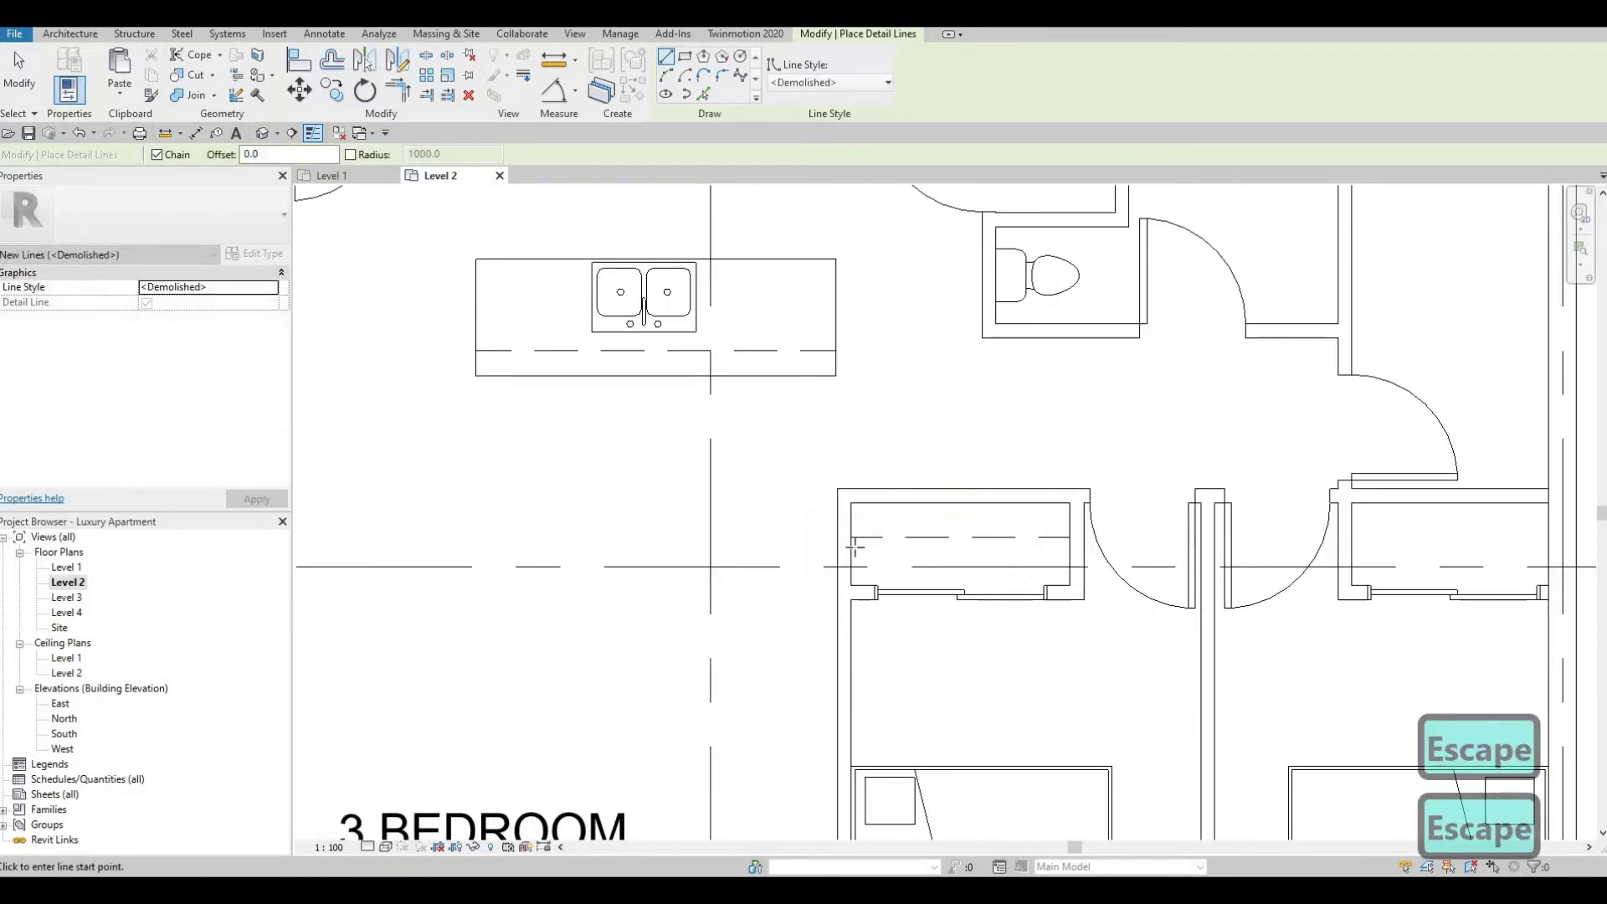
pyautogui.click(996, 547)
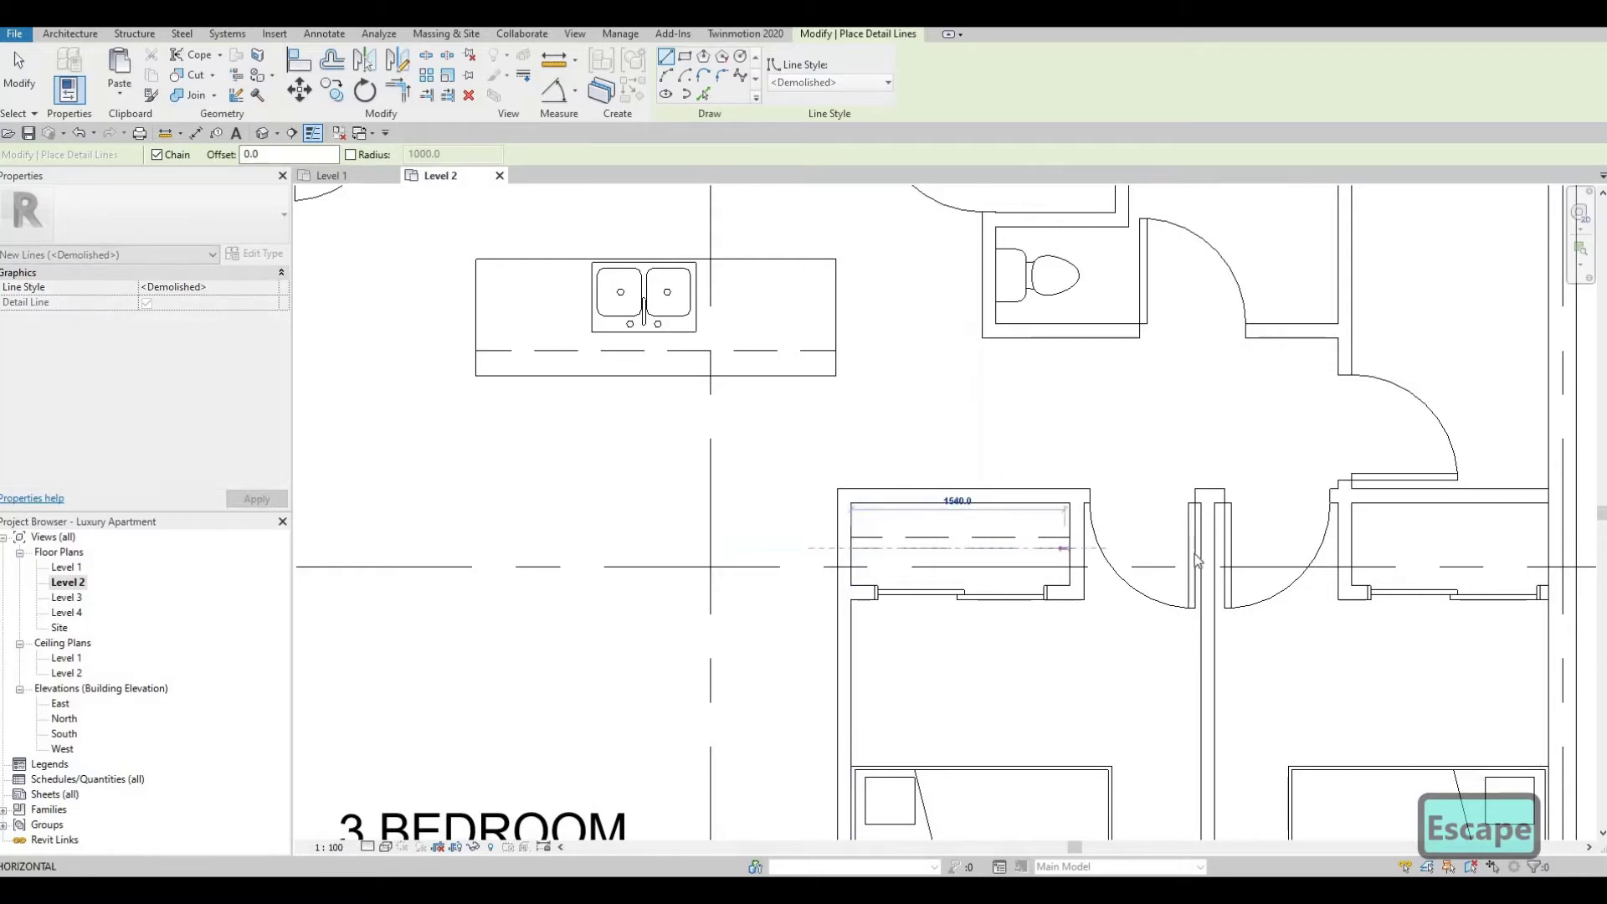
pyautogui.click(1071, 547)
pyautogui.press('Escape')
# Draw two parallel <Demolished> detail lines, about 1420 mm long, across the right bedroom's closet, aligned with those in the middle closet
pyautogui.moveTo(1335, 544); pyautogui.dragTo(1148, 538, button='middle')
pyautogui.click(1163, 532)
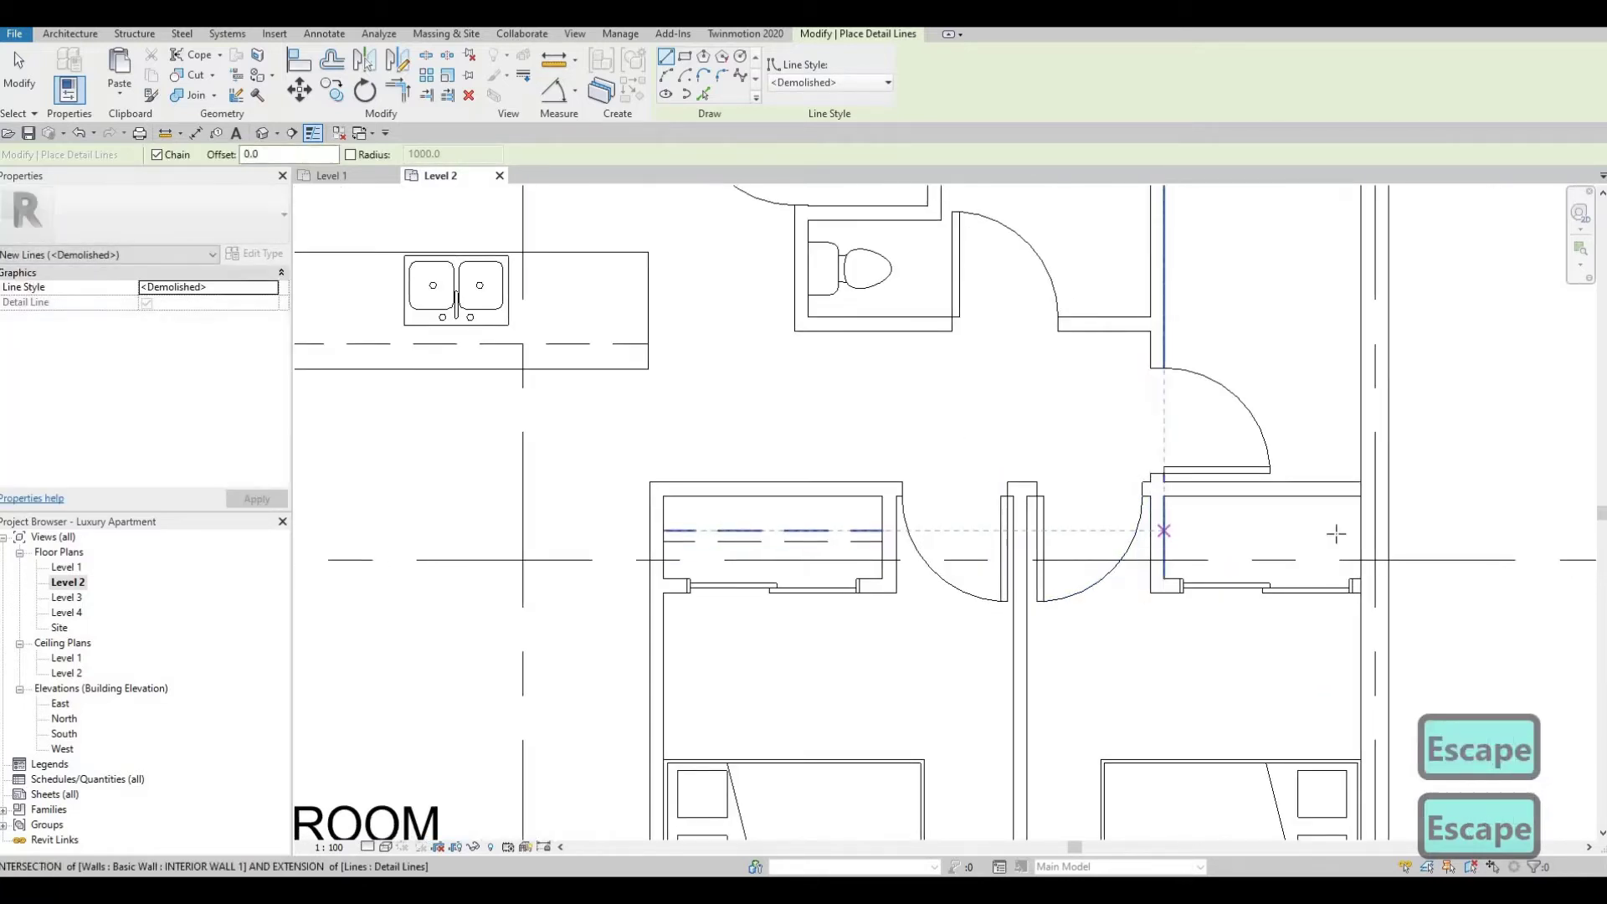
pyautogui.click(1356, 533)
pyautogui.press('Escape')
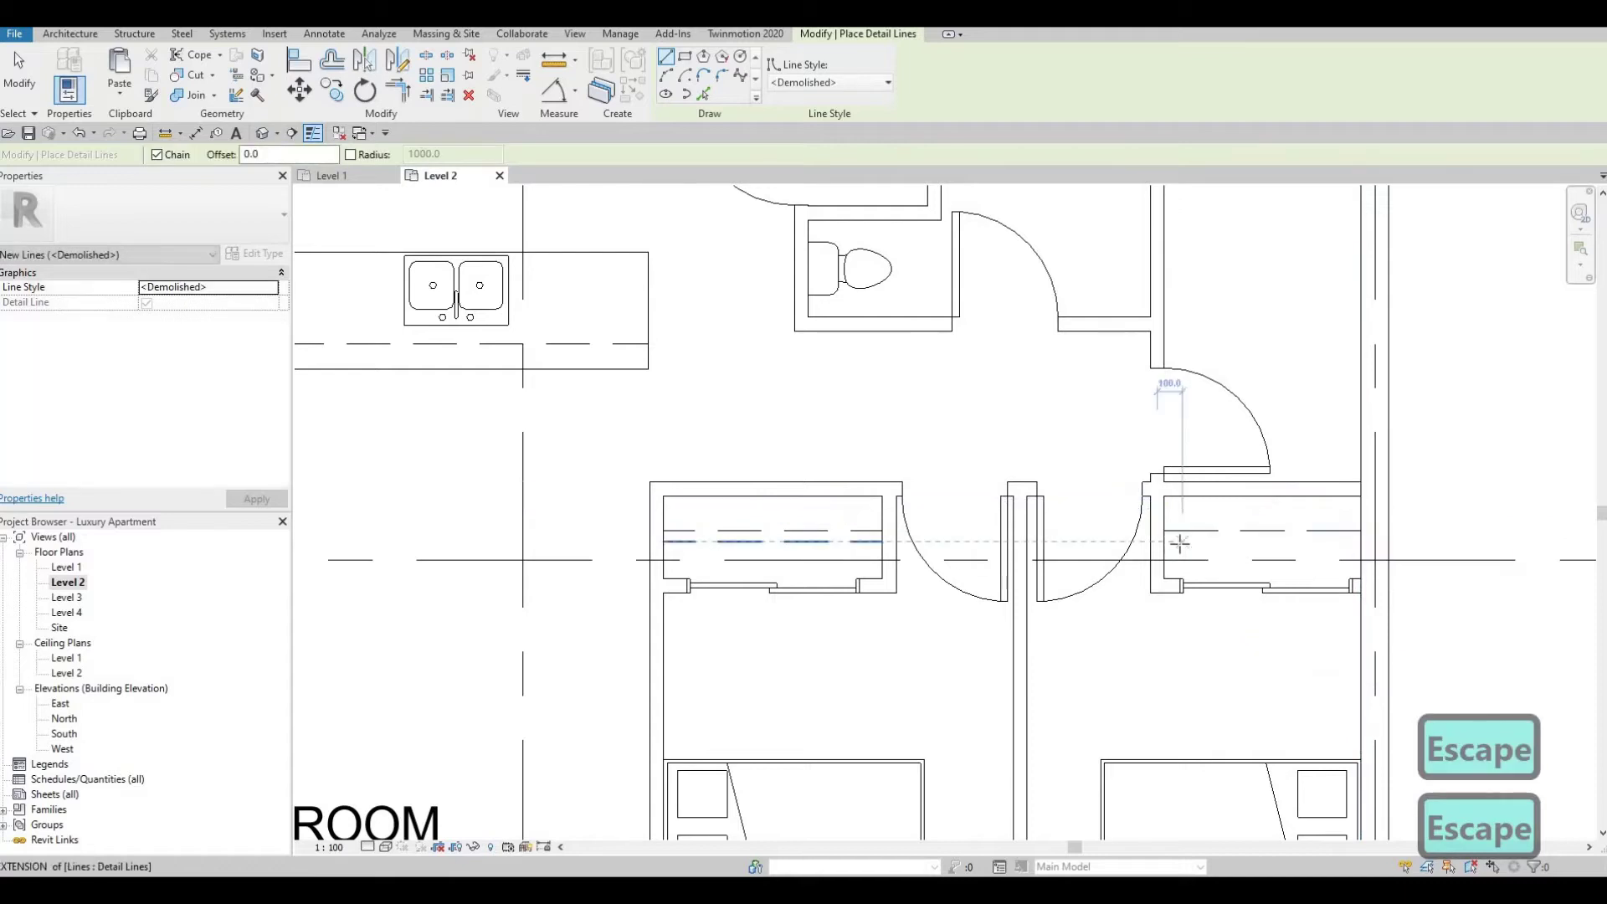
pyautogui.click(1163, 541)
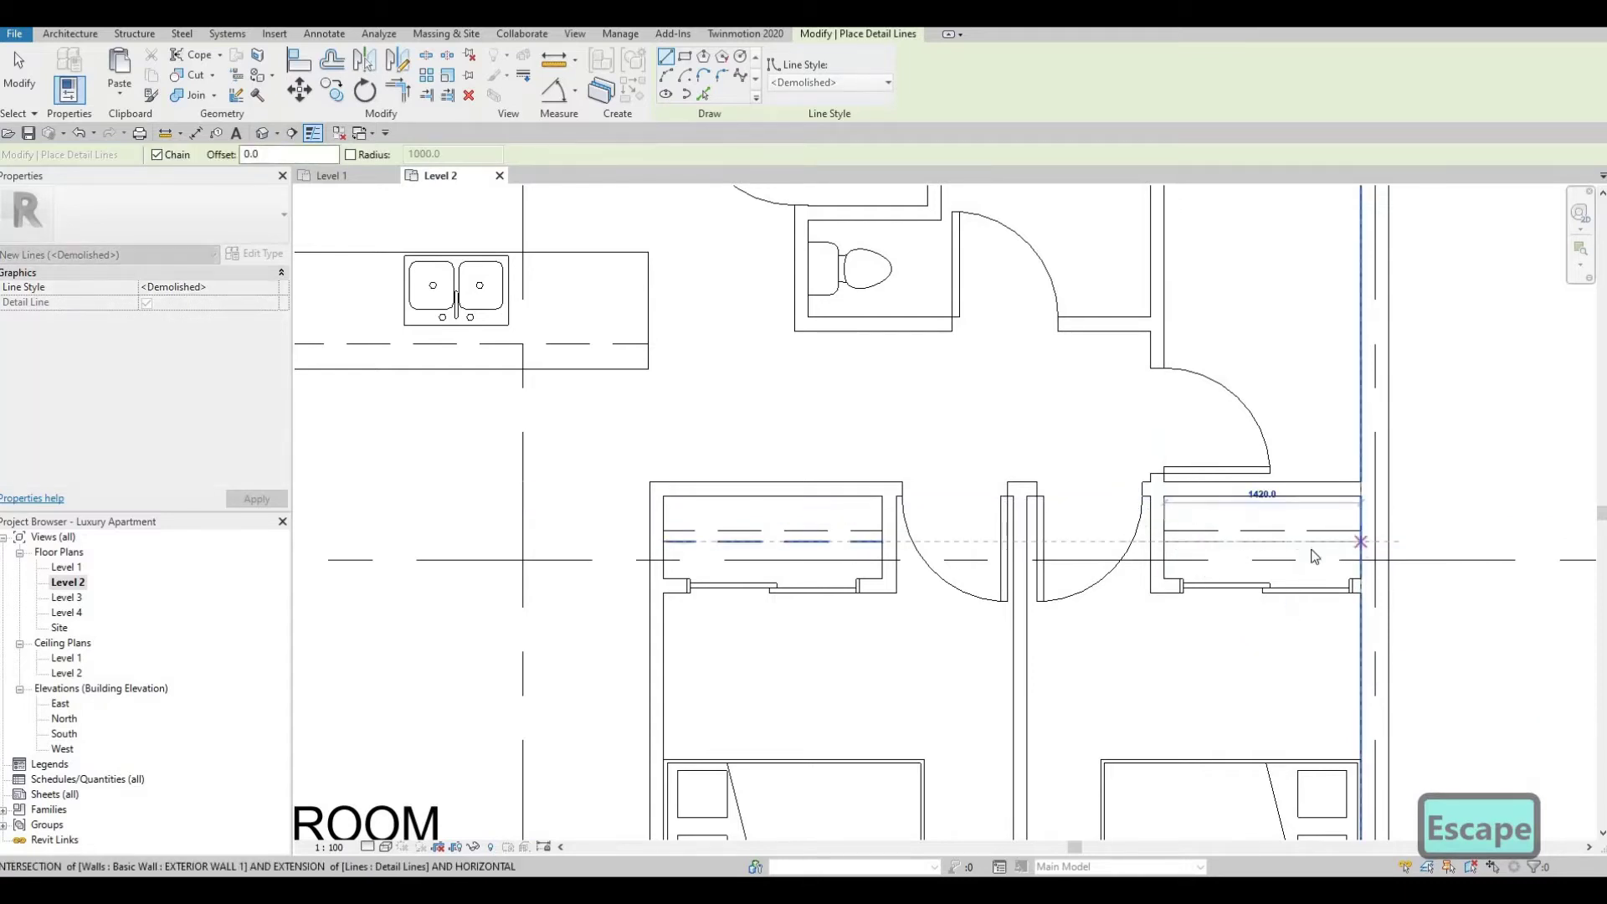
pyautogui.press('Escape')
pyautogui.press('Escape')
pyautogui.scroll(-3, 1080, 452)
pyautogui.moveTo(1086, 549); pyautogui.dragTo(1150, 520, button='middle')
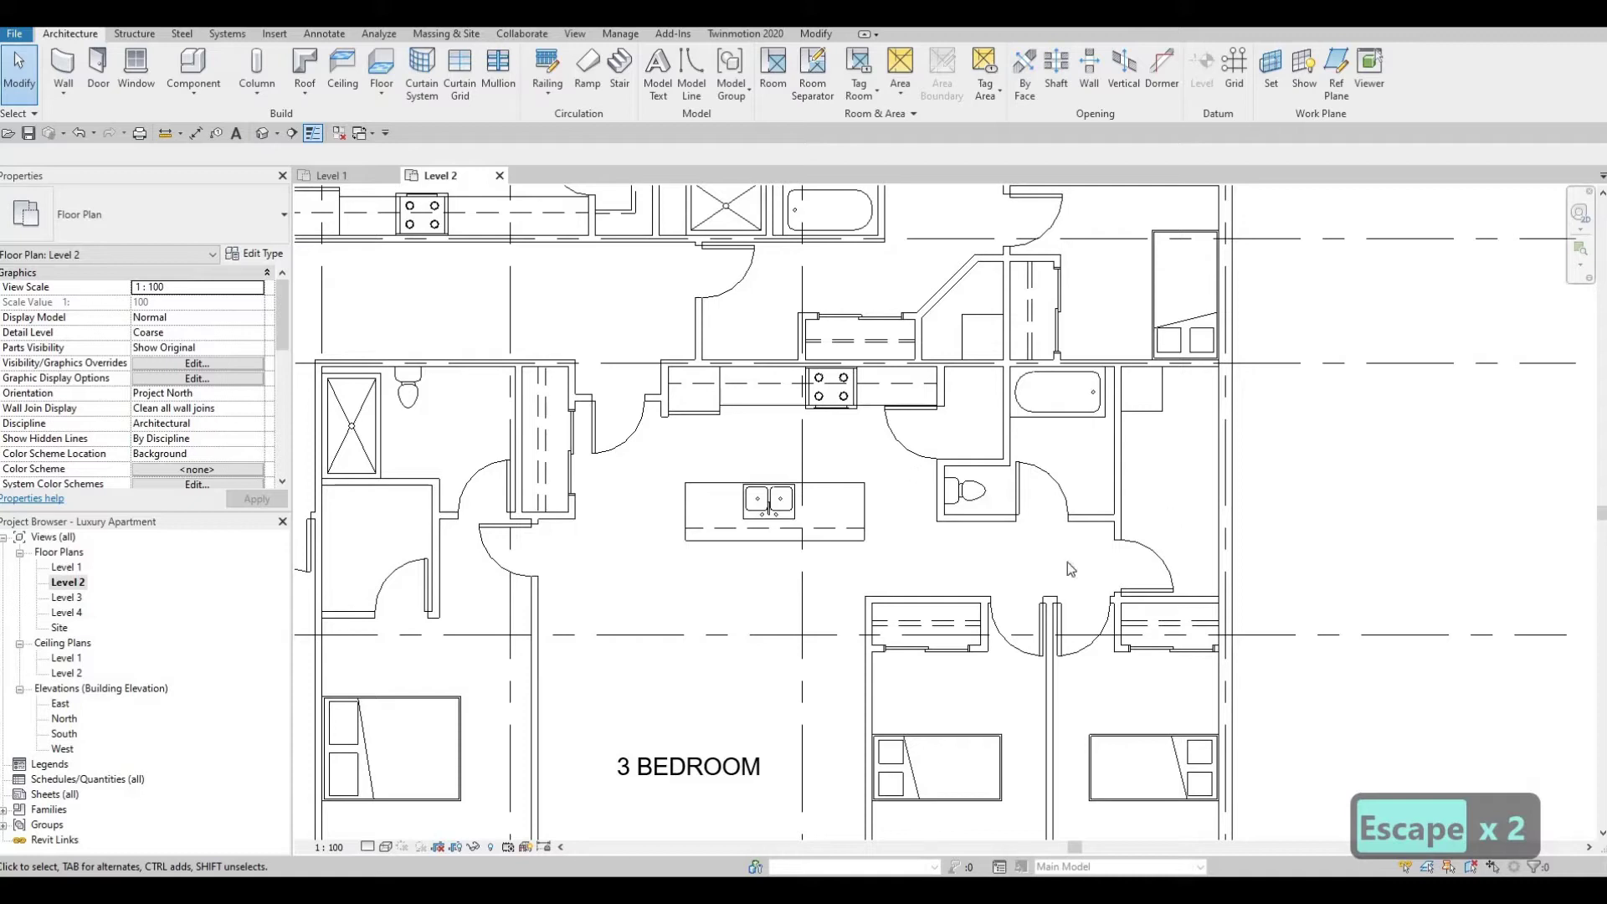
# Draw an L-shaped <Demolished> shelf line in the room beside the bathtub, about 2940 mm up from the lower wall and across to the left wall
pyautogui.click(1183, 609)
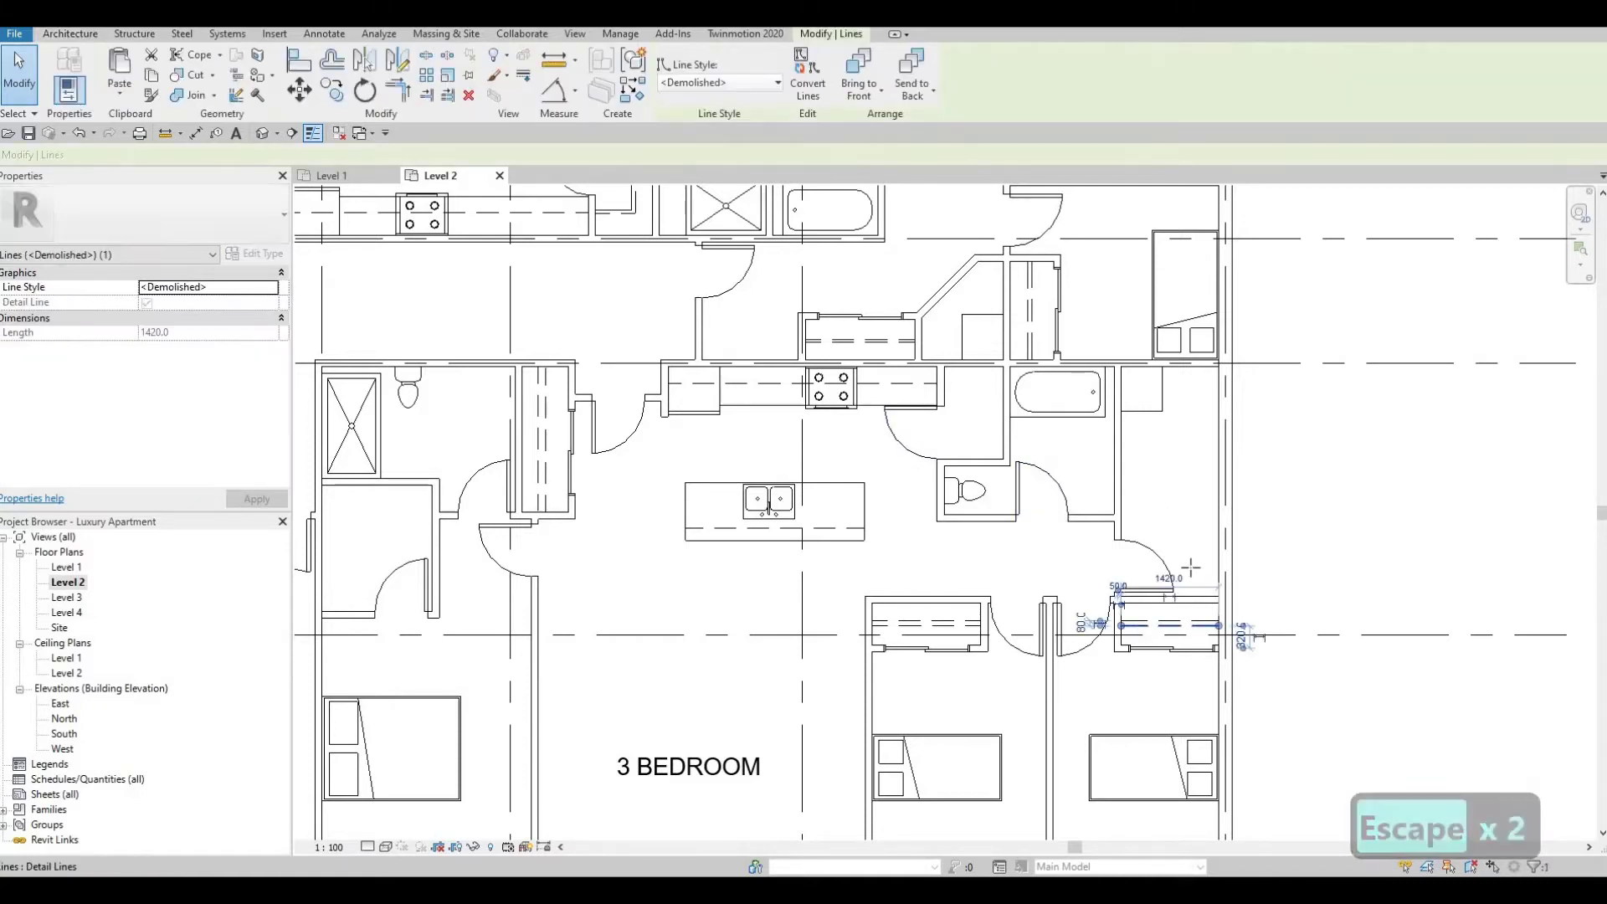
pyautogui.press('c')
pyautogui.press('s')
pyautogui.scroll(2, 1194, 615)
pyautogui.click(1194, 617)
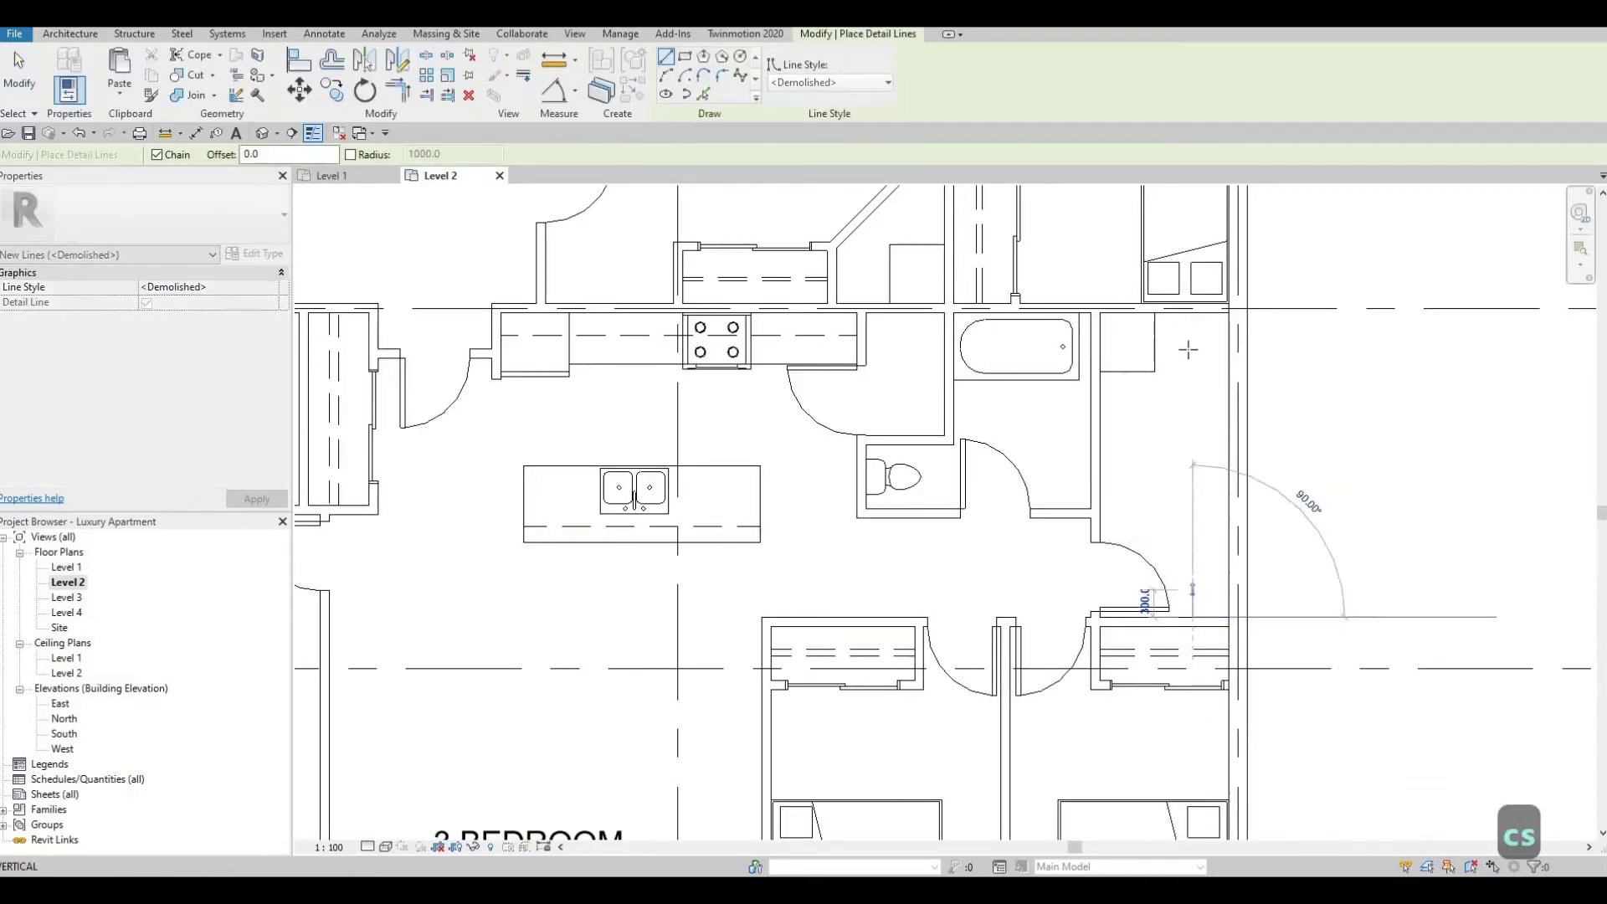
pyautogui.press('Escape')
pyautogui.press('Escape')
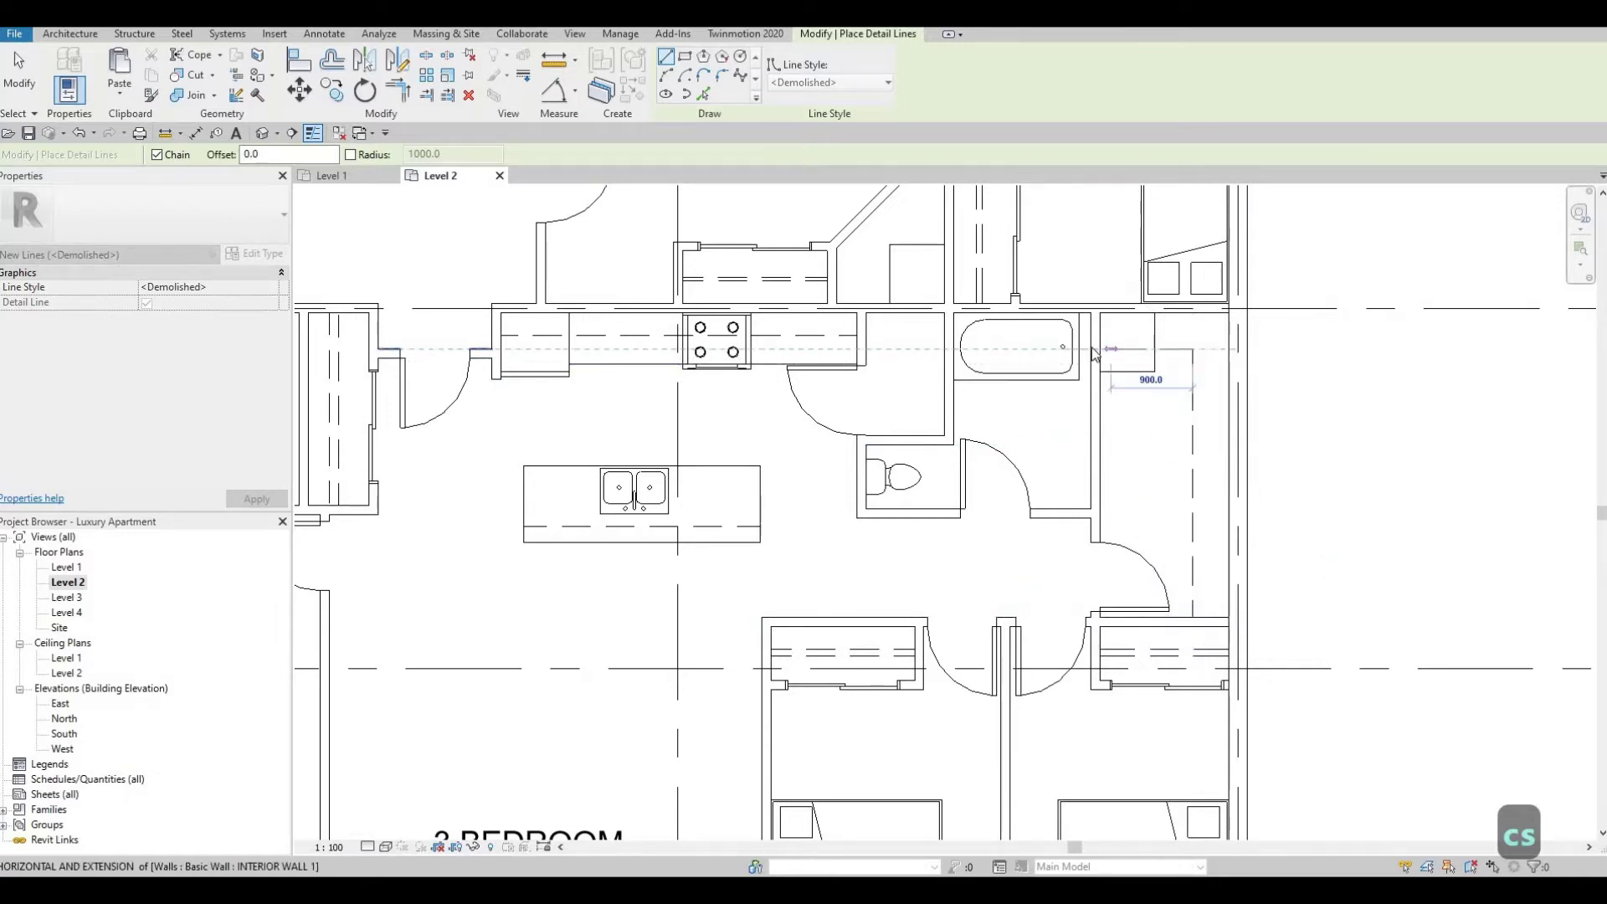
pyautogui.press('Escape')
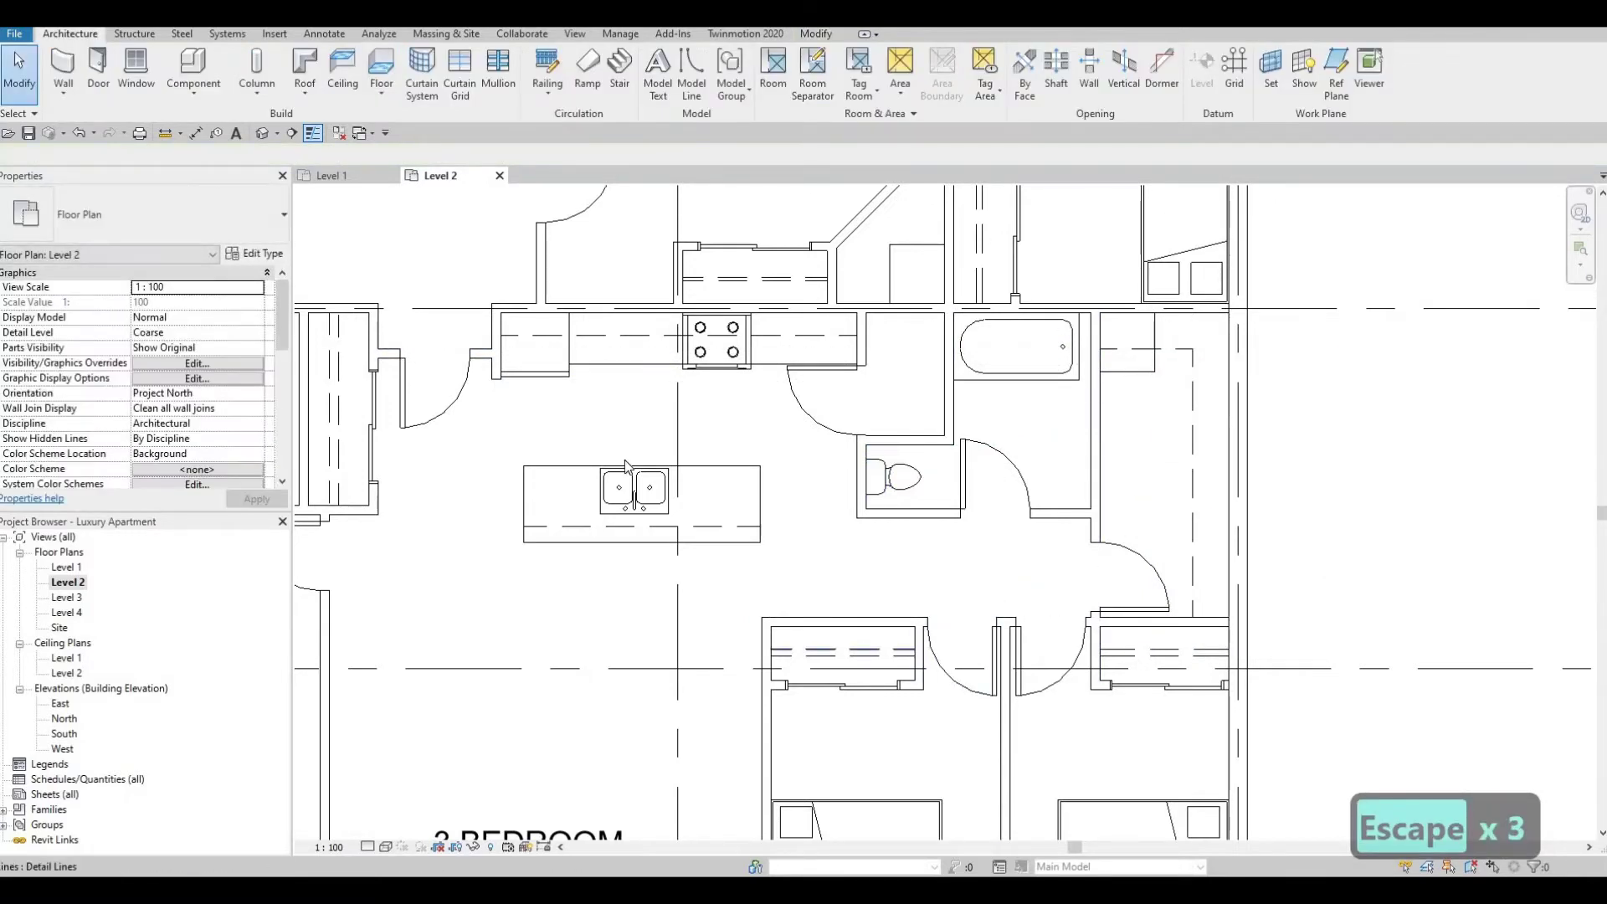
# Draw a Thin Lines edge in the same room, running along the square appliance's lower side and about 2690 mm down to the lower wall
pyautogui.press('c')
pyautogui.press('s')
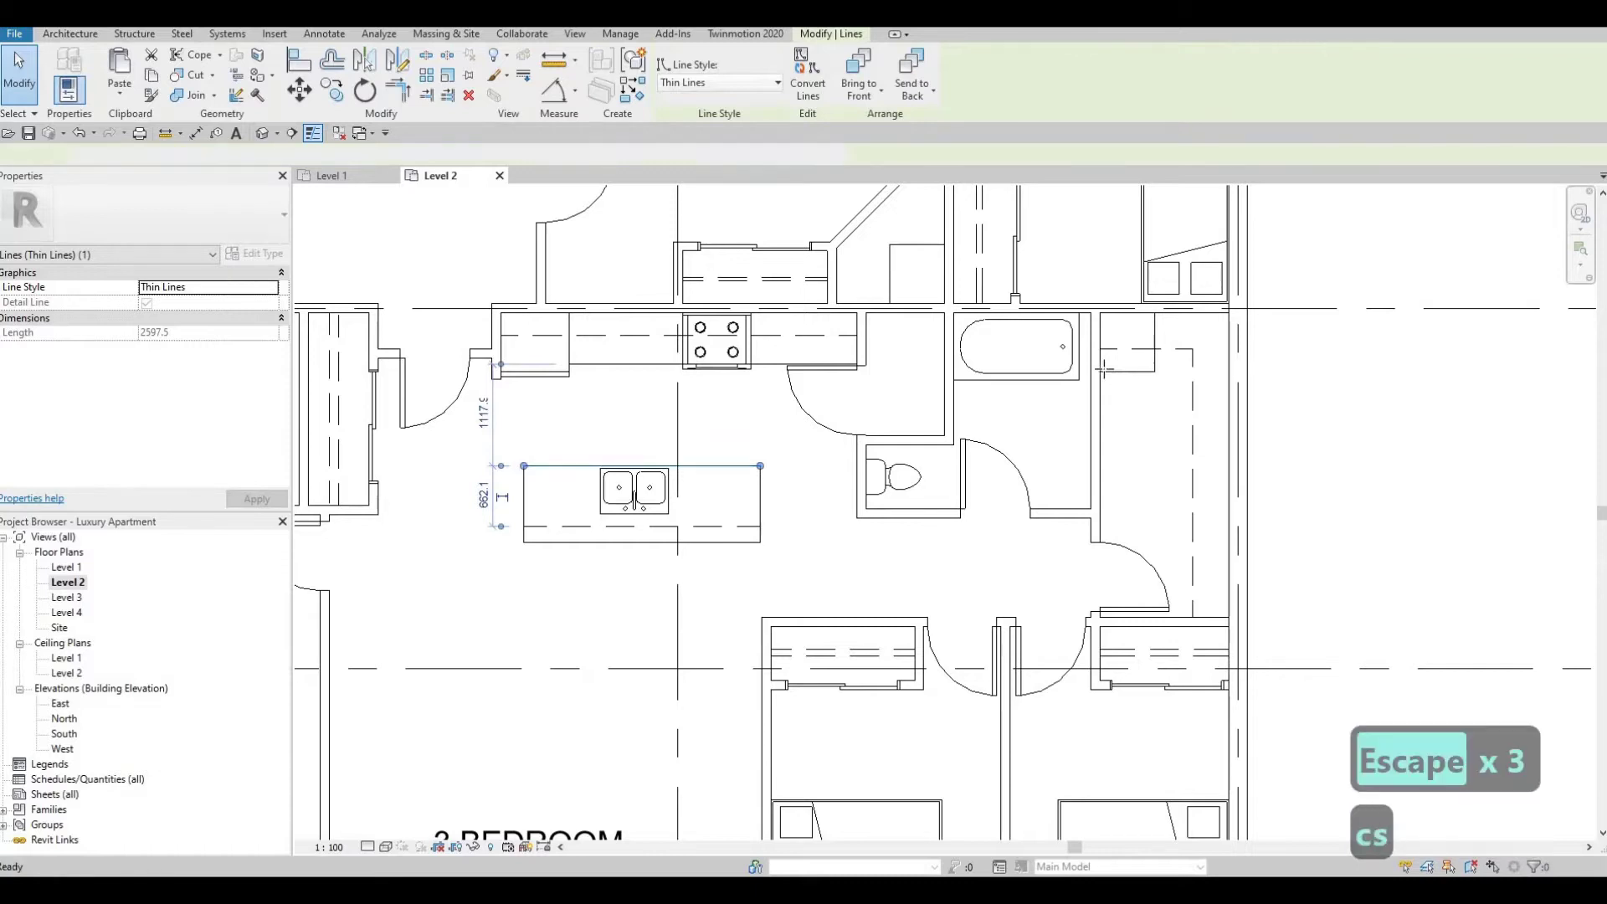
pyautogui.scroll(2, 1092, 368)
pyautogui.click(1187, 369)
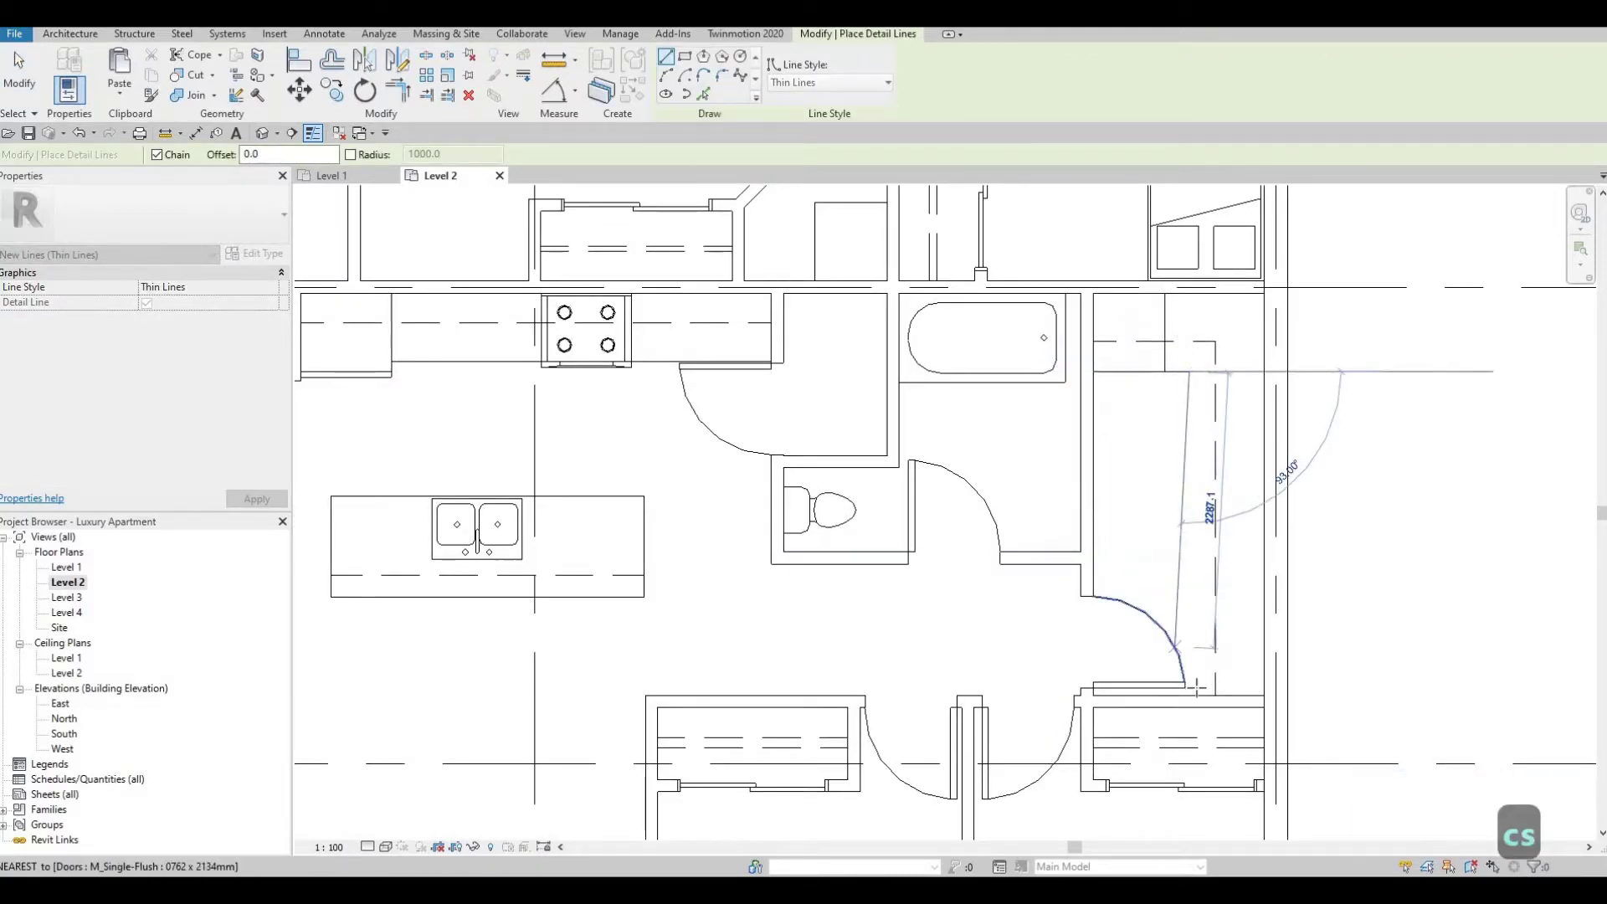
pyautogui.click(1211, 538)
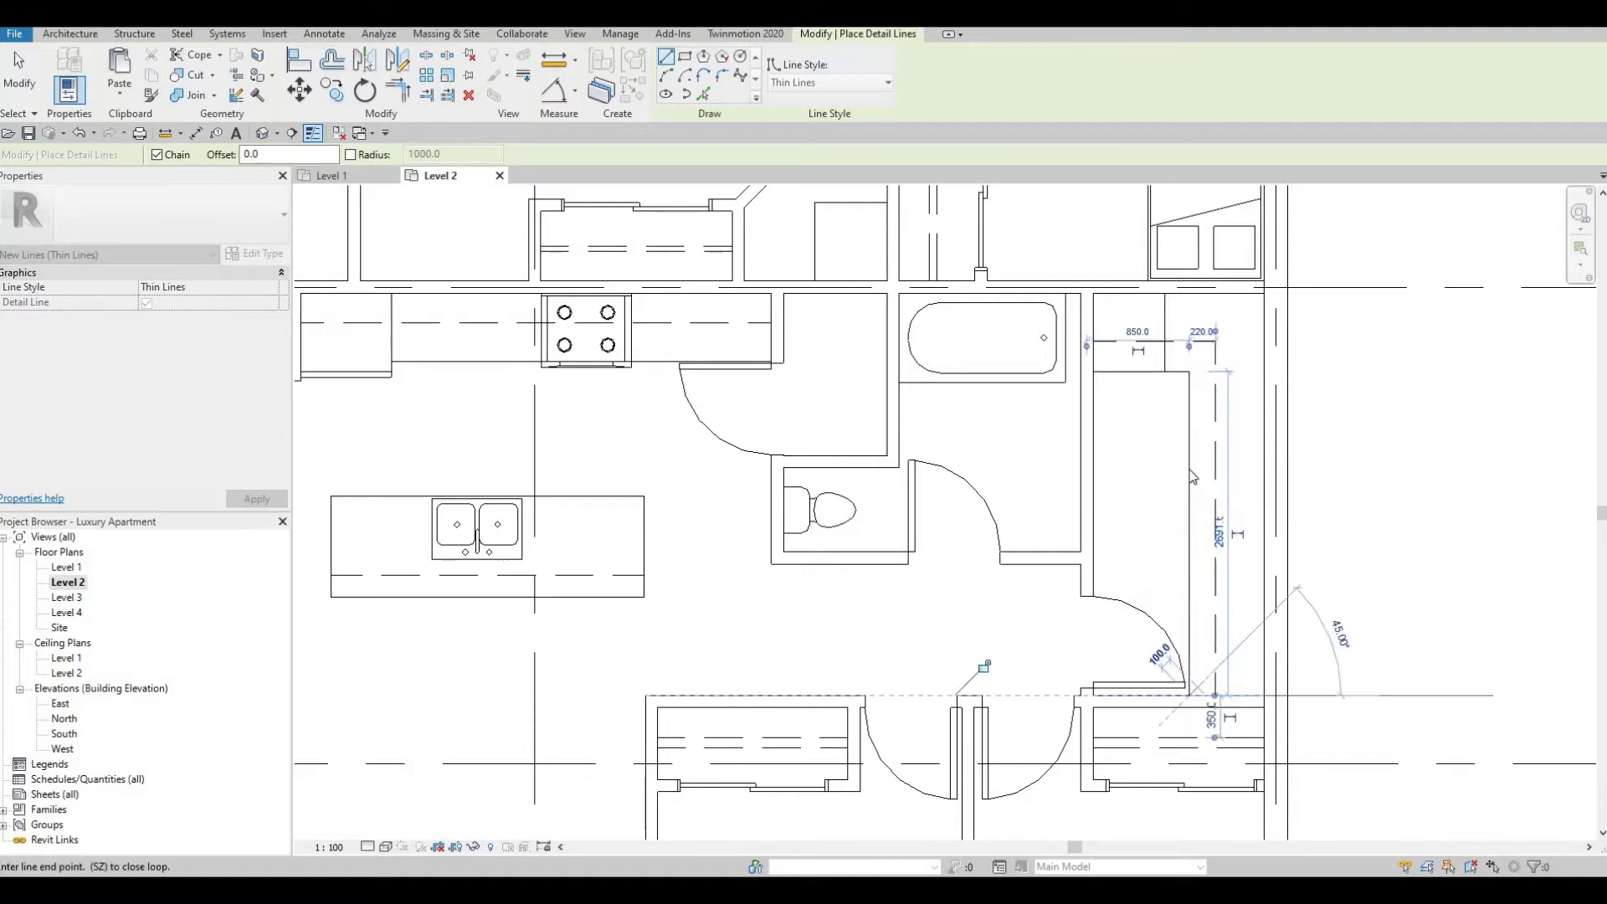
pyautogui.press('Escape')
pyautogui.press('Escape')
# Nudge the vertical dashed shelf line left and the horizontal one down, closer to the thin-line edge
pyautogui.click(1215, 438)
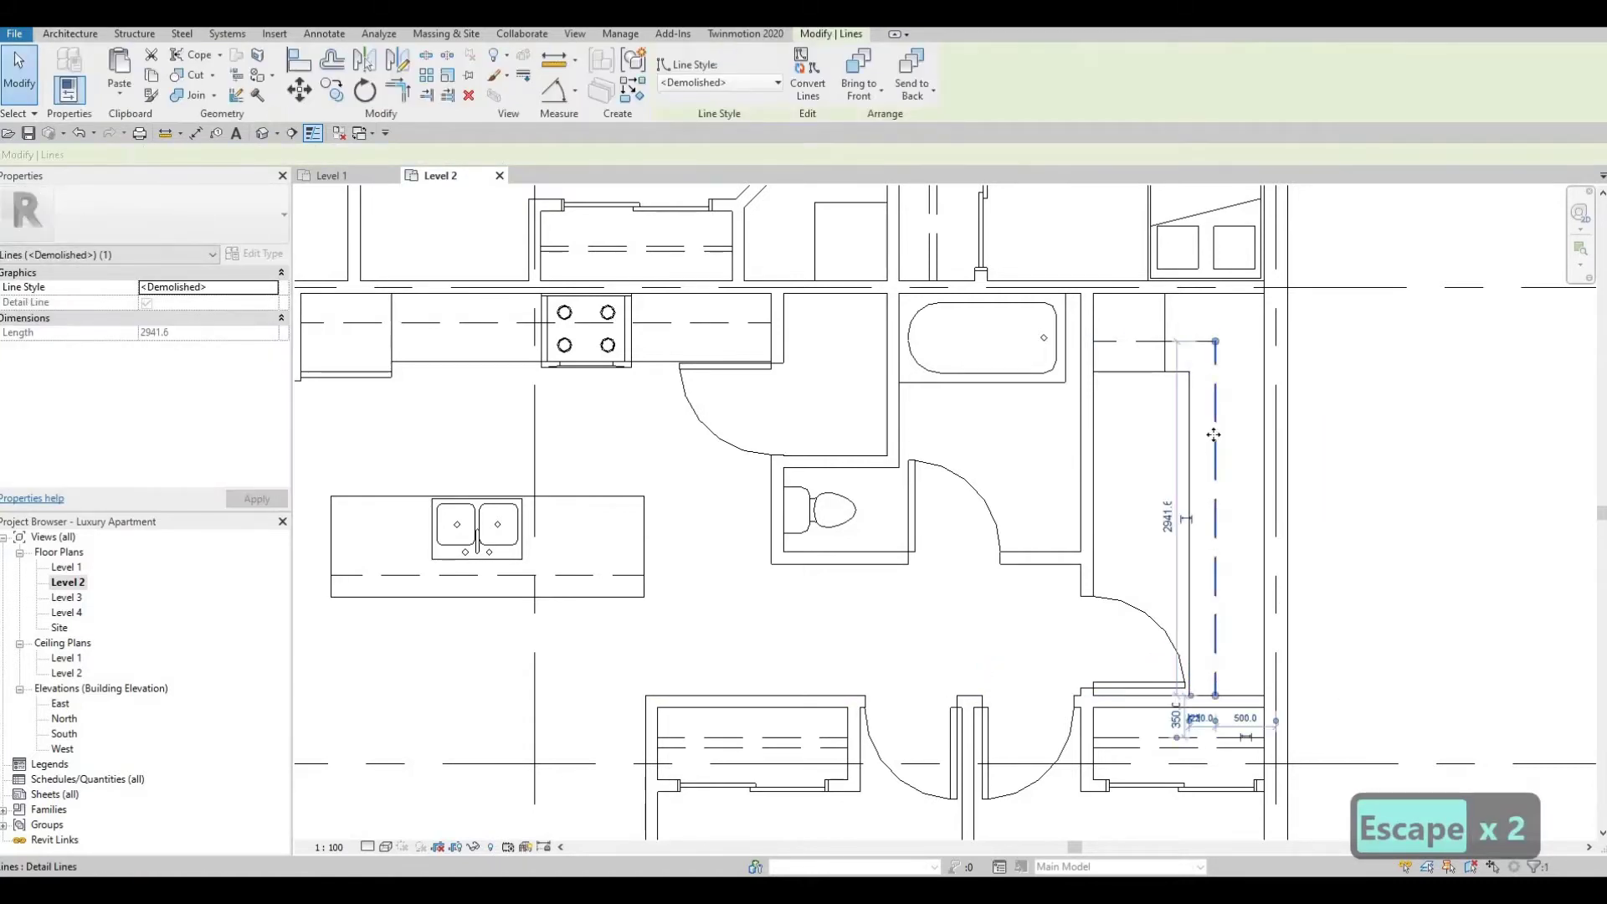
pyautogui.press('Left')
pyautogui.press('Left')
pyautogui.press('Left')
pyautogui.click(1141, 340)
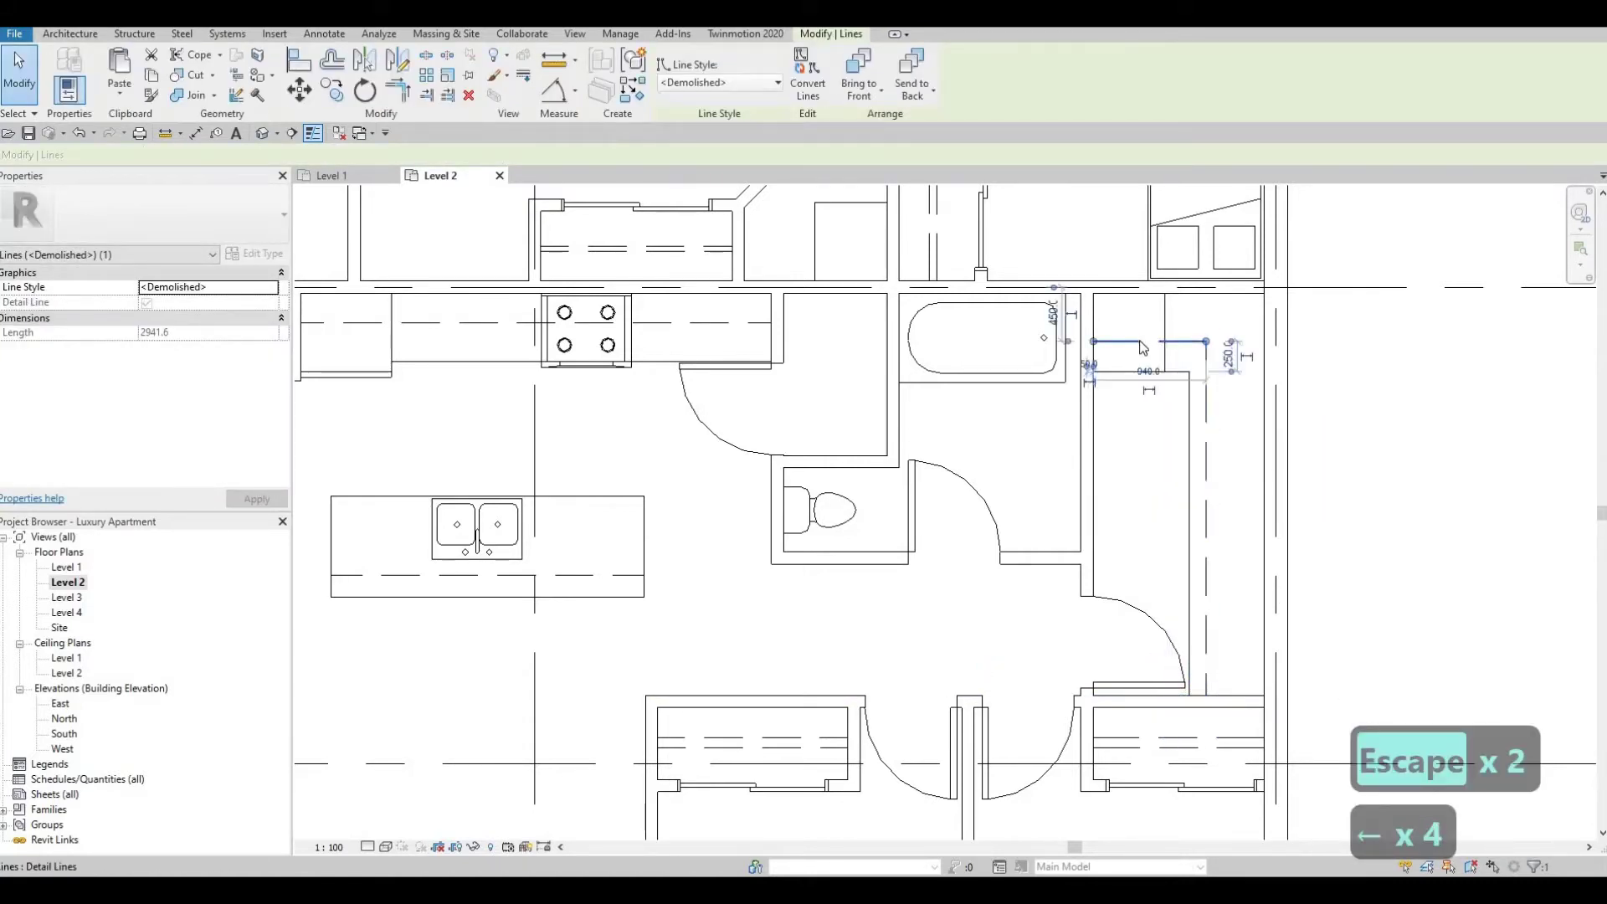
pyautogui.press('Down')
pyautogui.press('Down')
pyautogui.press('Down')
pyautogui.scroll(-3, 1238, 458)
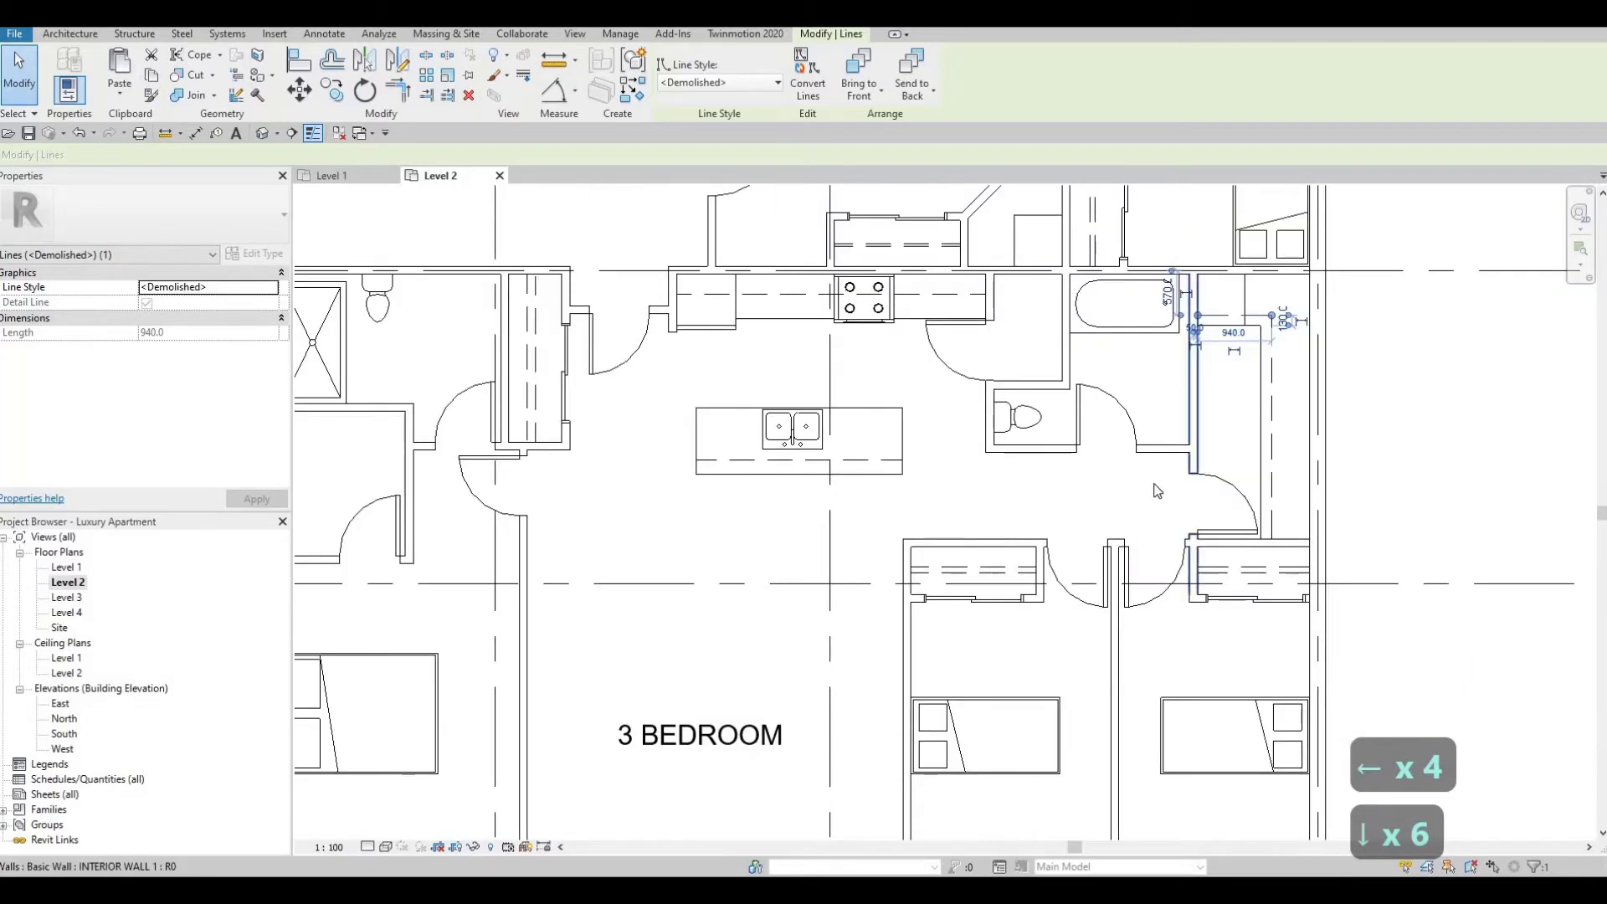
pyautogui.press('Escape')
pyautogui.press('Escape')
pyautogui.scroll(3, 1257, 394)
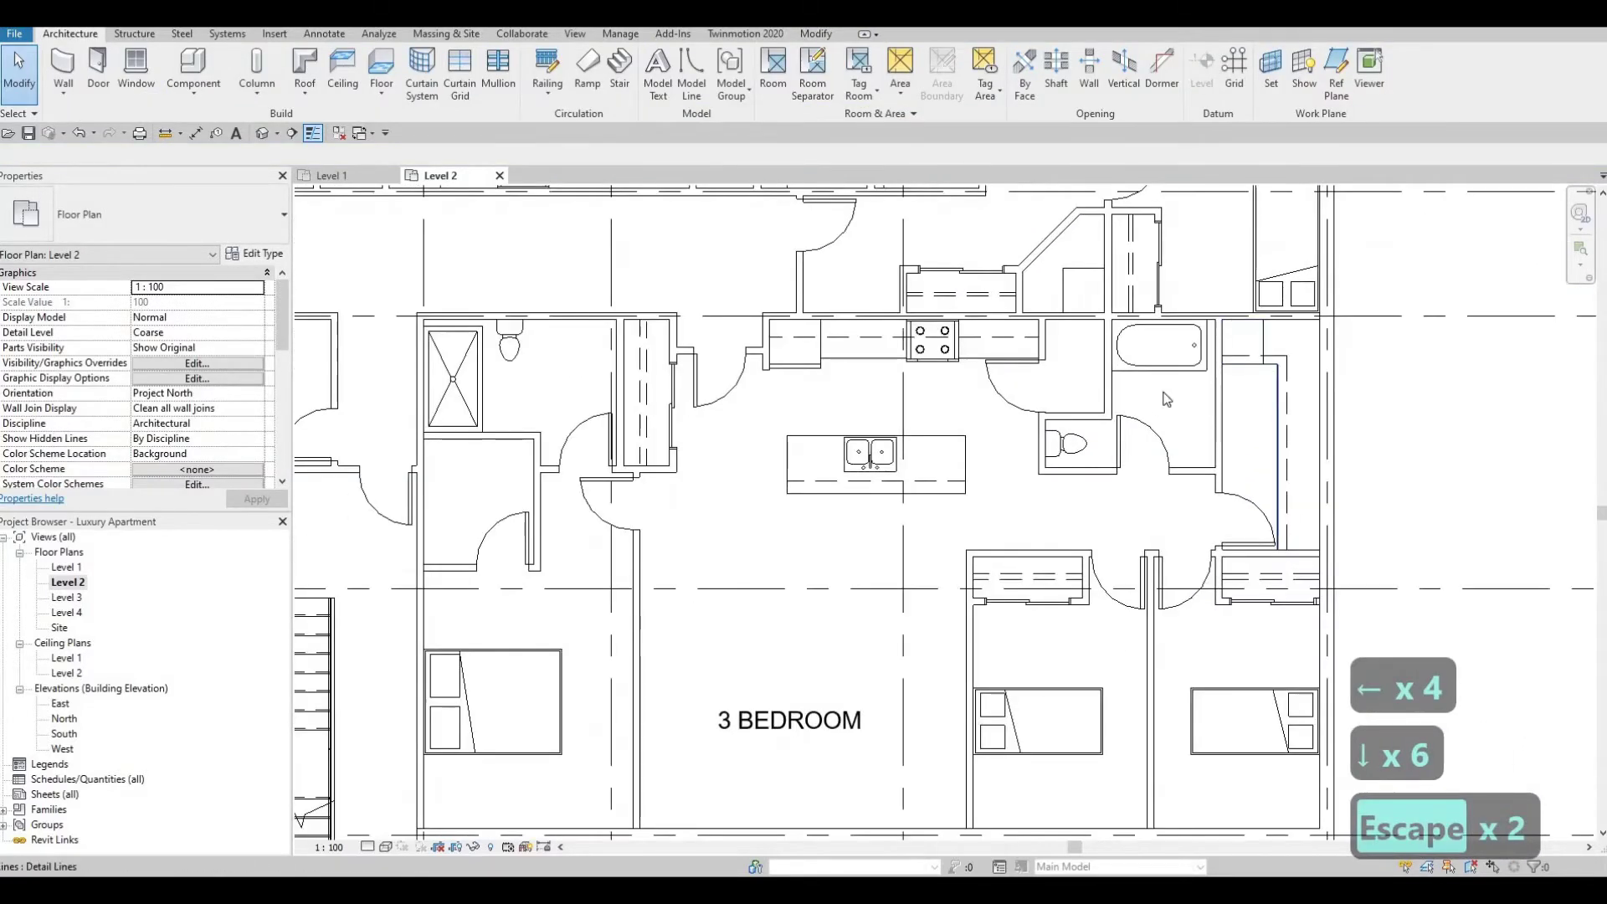
# Draw an L-shaped shelf edge in thin detail lines inside the closet beside the 3-bedroom unit's kitchen, with a 950 mm vertical leg
pyautogui.press('c')
pyautogui.press('s')
pyautogui.scroll(1, 1080, 423)
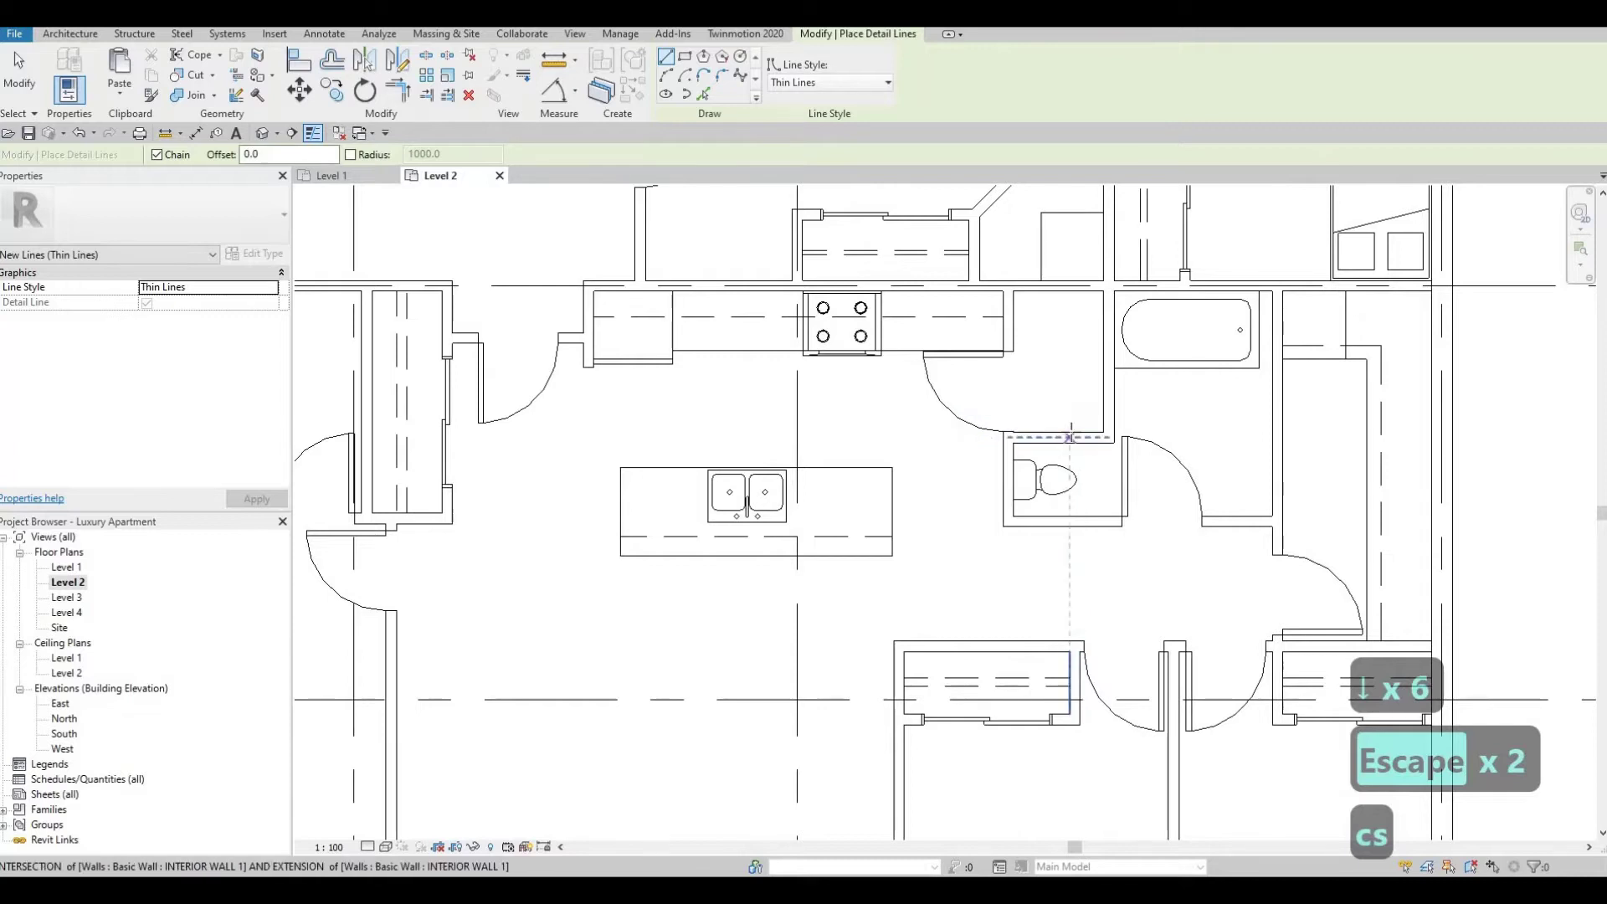
pyautogui.click(1071, 437)
pyautogui.click(1069, 333)
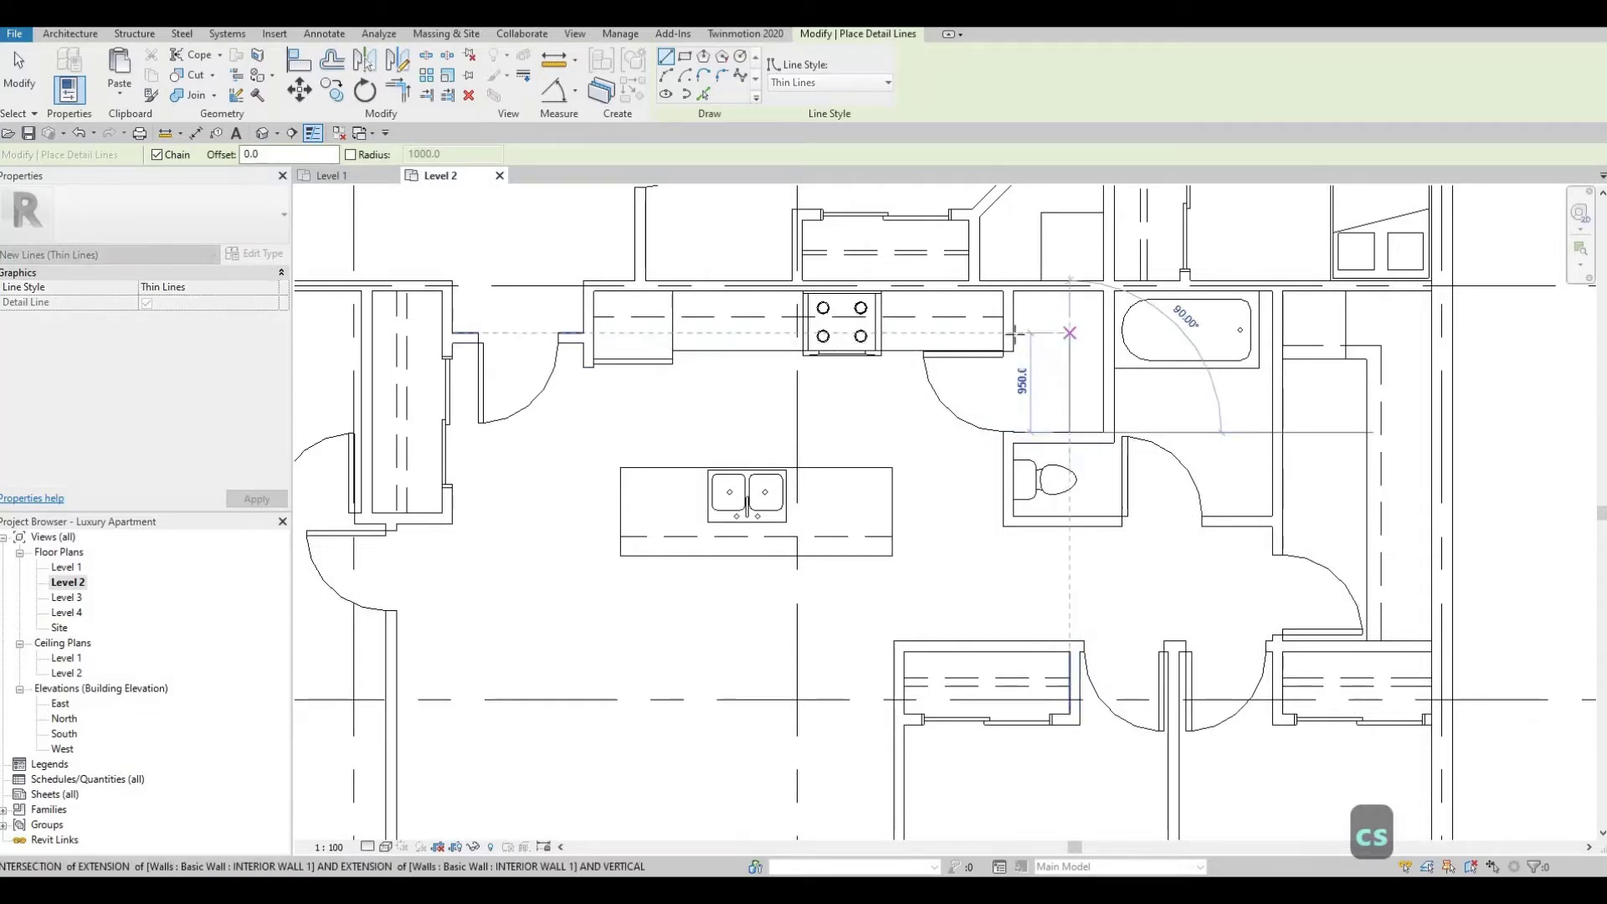
pyautogui.click(1013, 333)
pyautogui.press('Escape')
pyautogui.press('Escape')
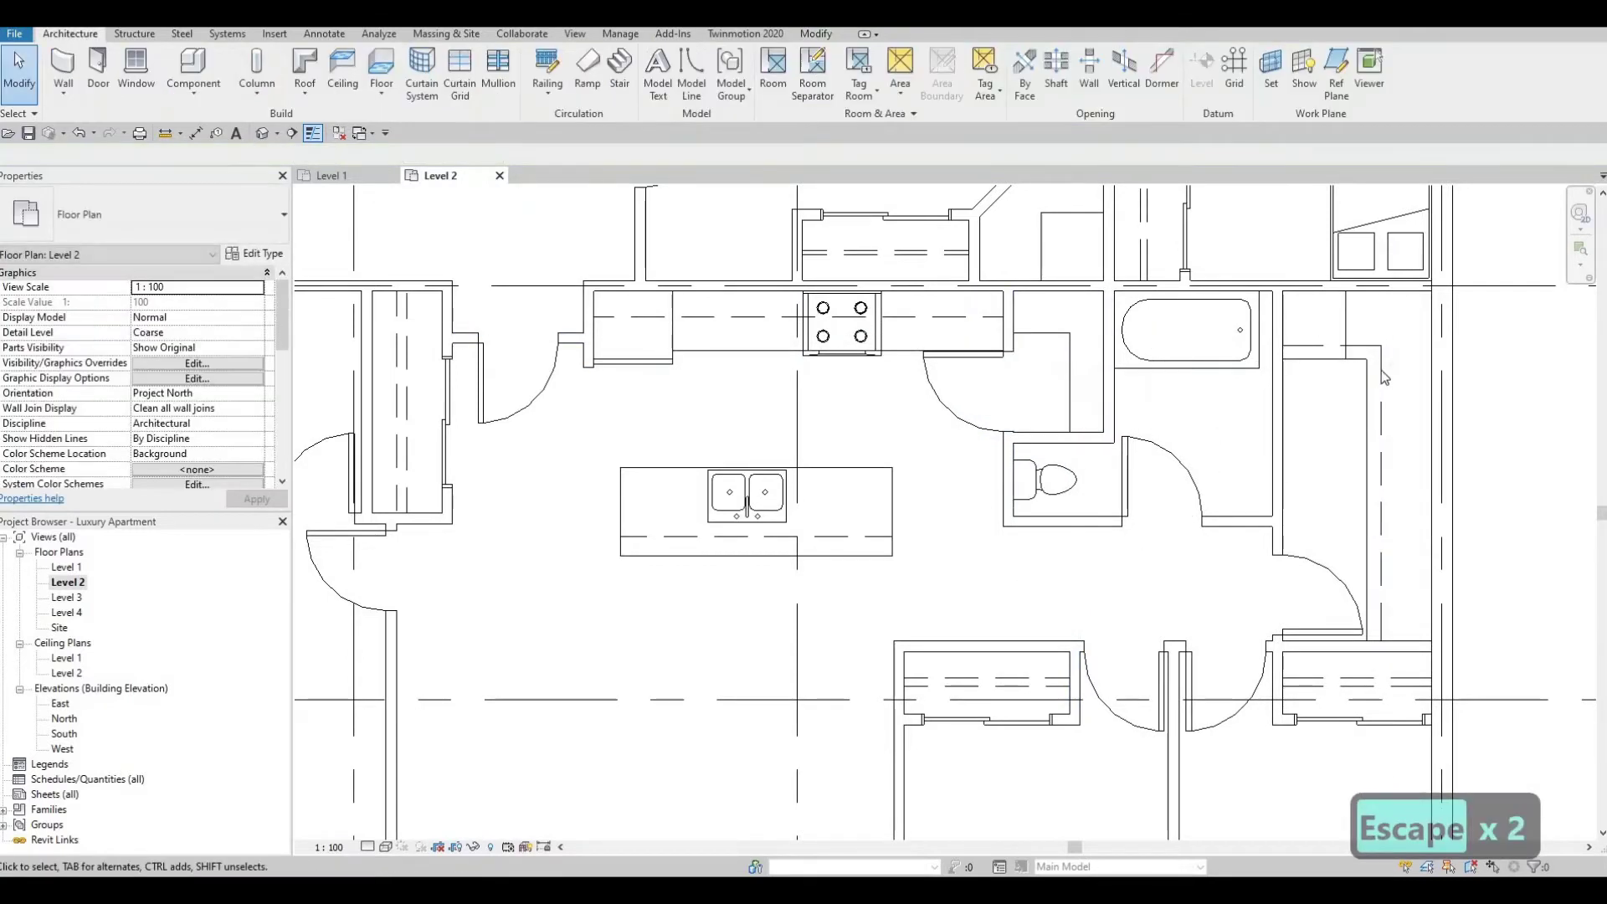
# Draw an L-shaped dashed detail line in the <Demolished> style behind the kitchen closet's shelf edge, running between its walls
pyautogui.press('c')
pyautogui.press('s')
pyautogui.scroll(1, 1099, 330)
pyautogui.scroll(1, 1008, 325)
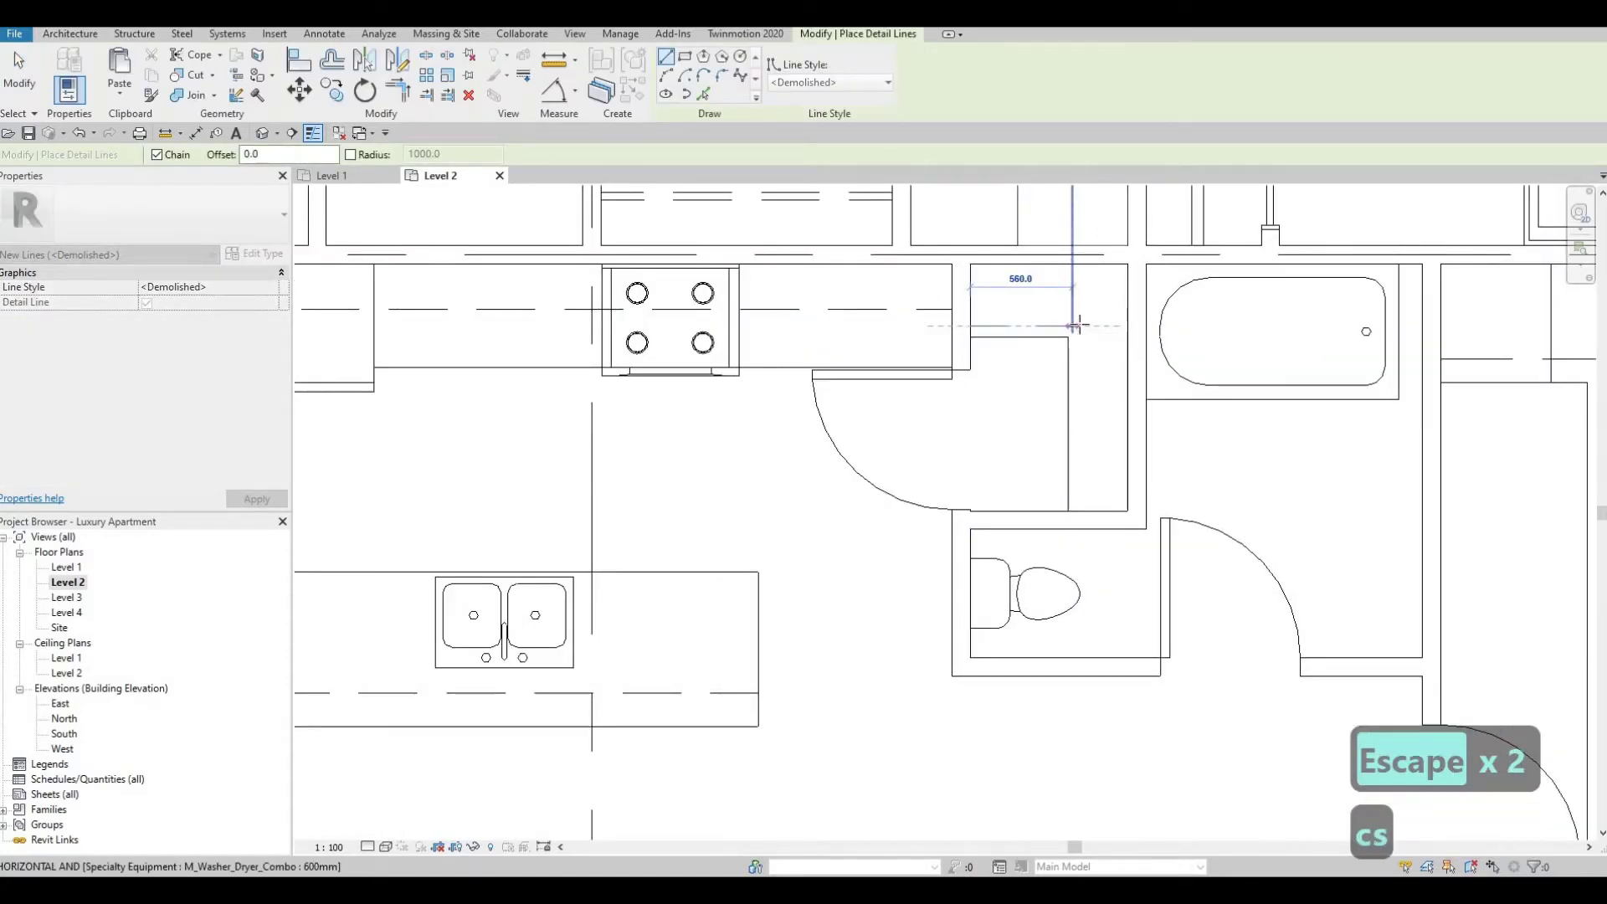
pyautogui.scroll(1, 1077, 325)
pyautogui.click(1077, 325)
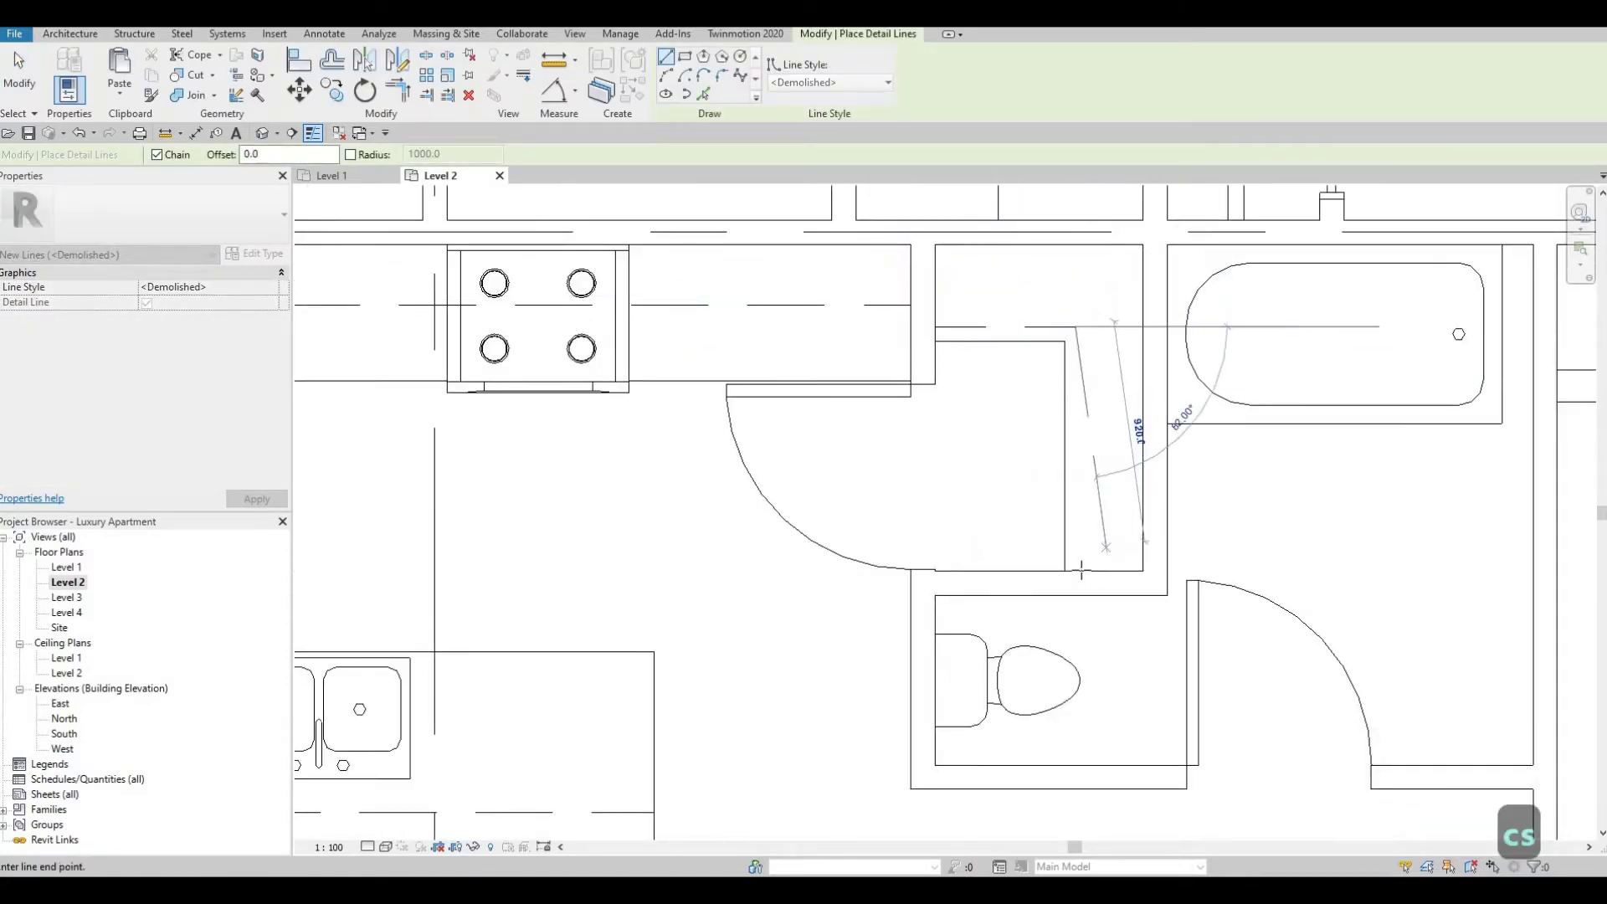
pyautogui.click(1085, 492)
pyautogui.press('Escape')
pyautogui.press('Escape')
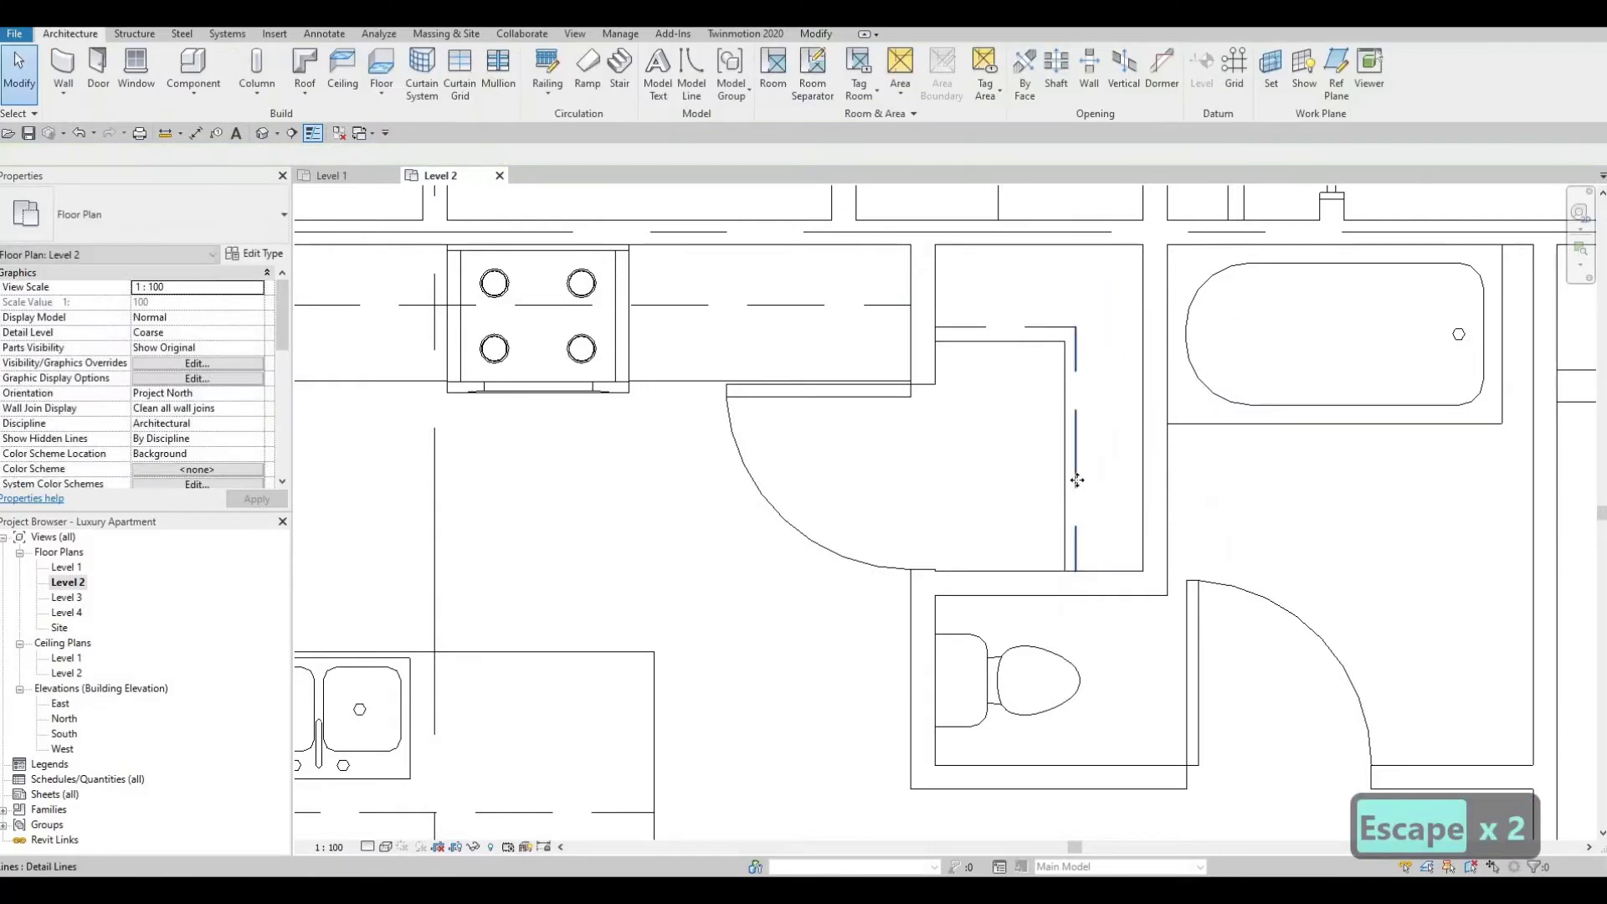
# Nudge the kitchen closet's vertical dashed line toward the wall so it sits 75 mm from the shelf edge
pyautogui.click(1076, 477)
pyautogui.press('Right')
pyautogui.press('Right')
pyautogui.scroll(-3, 1071, 467)
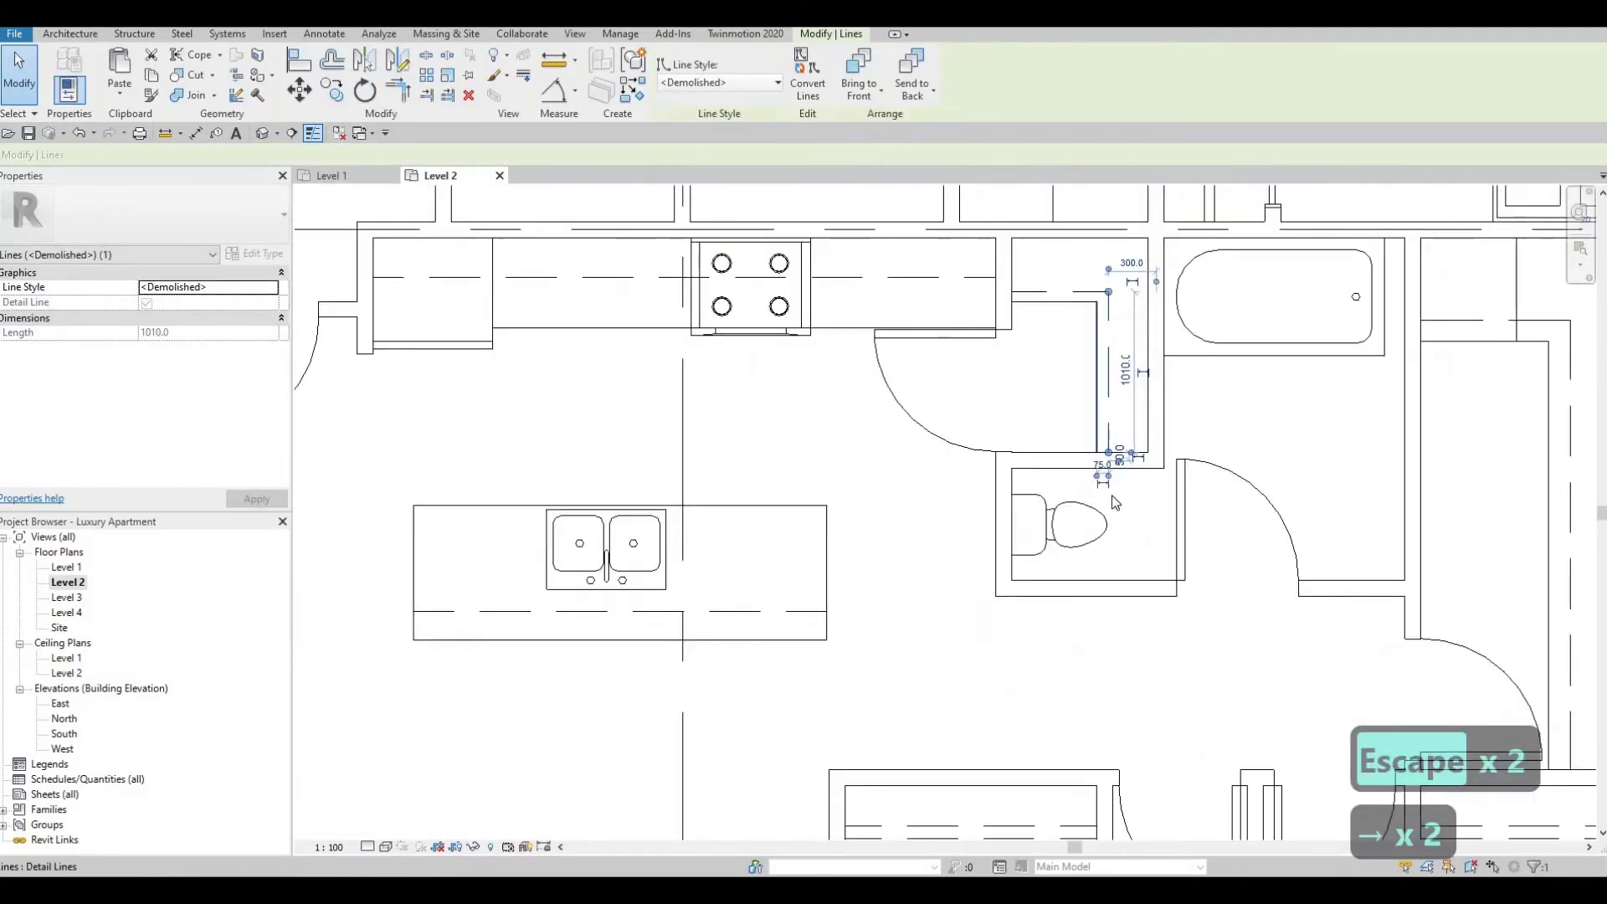
pyautogui.press('Escape')
pyautogui.press('Escape')
# Place two more 500 x 440mm square vanity sinks side by side next to the toilet in the 3-bedroom unit's shower bathroom
pyautogui.scroll(-1, 1008, 543)
pyautogui.moveTo(1159, 496); pyautogui.dragTo(1007, 521, button='middle')
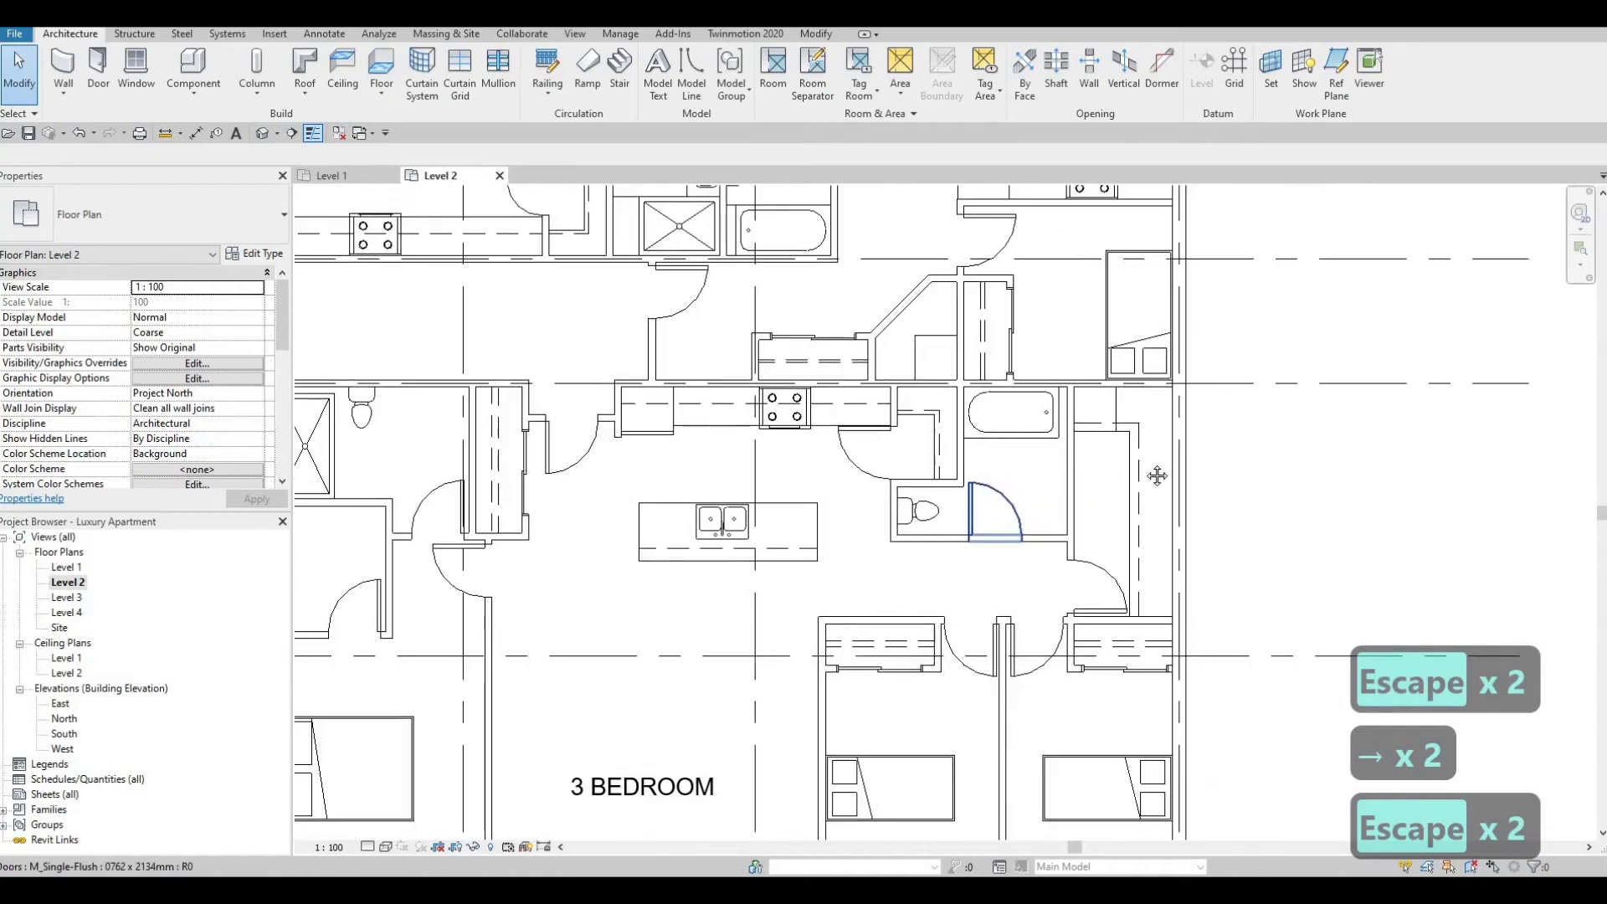
pyautogui.scroll(-1, 855, 550)
pyautogui.moveTo(855, 551); pyautogui.dragTo(1389, 473, button='middle')
pyautogui.moveTo(812, 430); pyautogui.dragTo(947, 429, button='middle')
pyautogui.press('Escape')
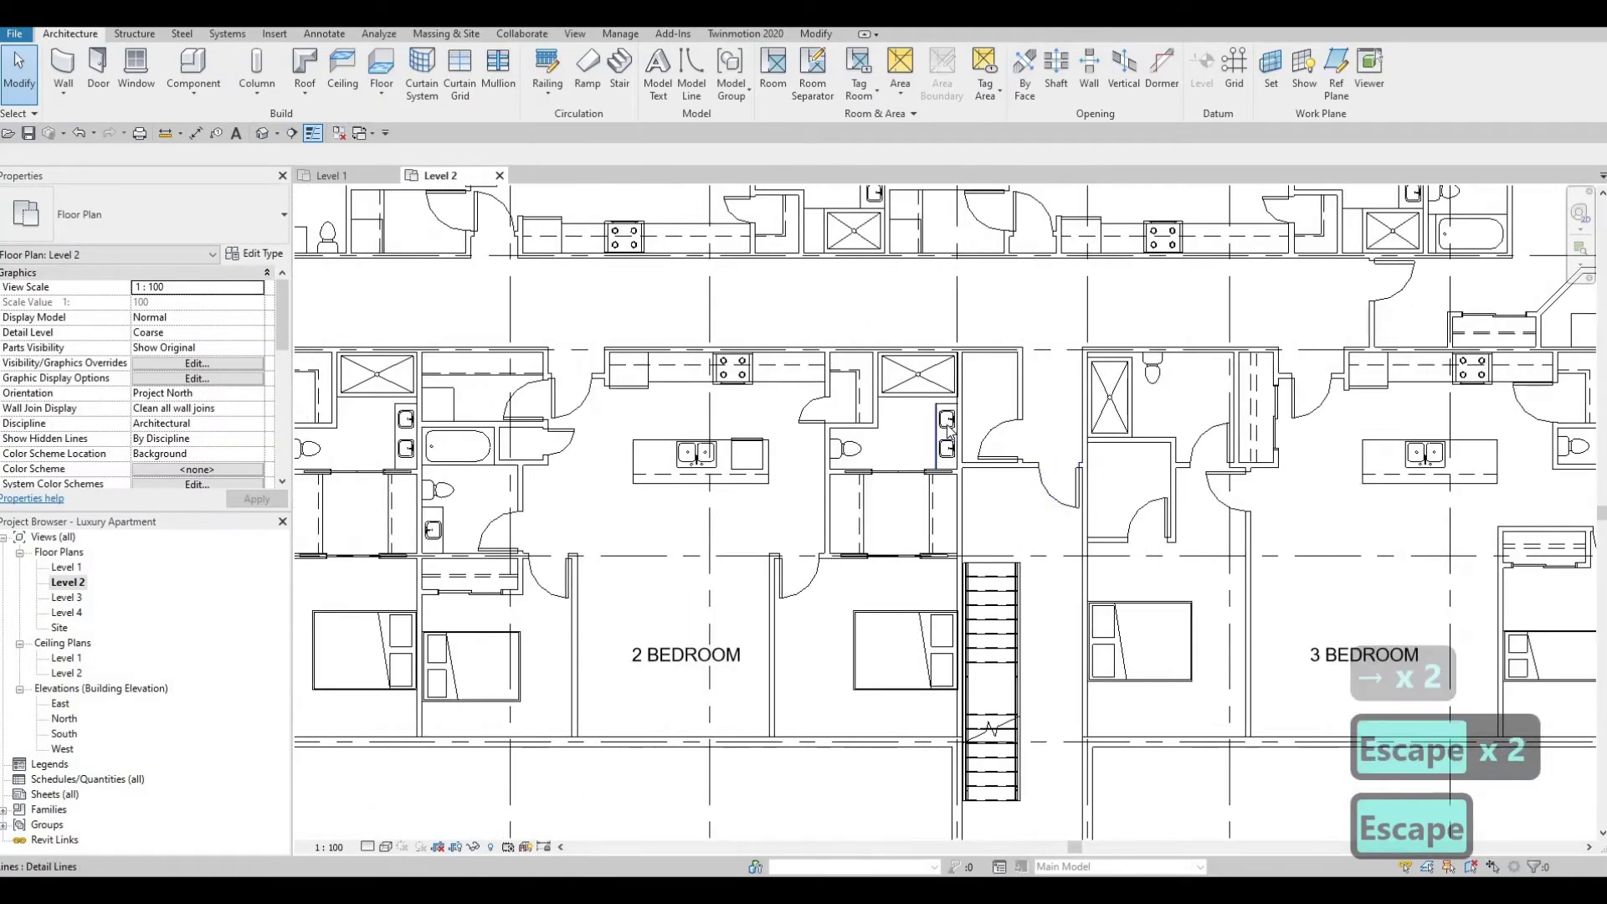
pyautogui.click(948, 433)
pyautogui.press('c')
pyautogui.press('s')
pyautogui.scroll(1, 1172, 366)
pyautogui.scroll(4, 1216, 366)
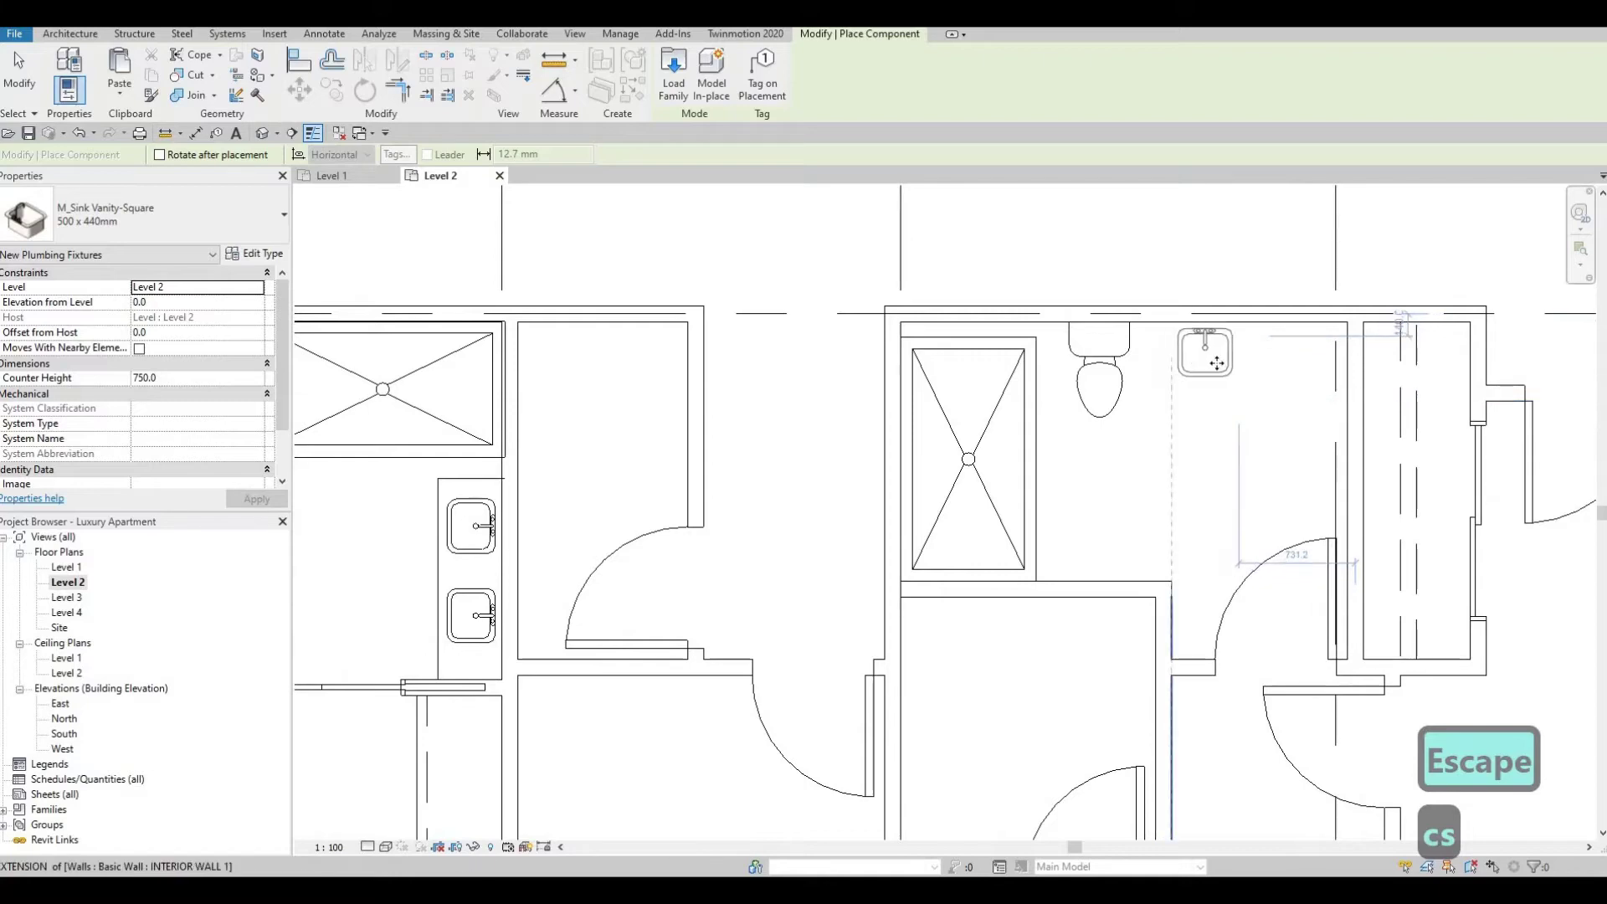
pyautogui.click(1293, 361)
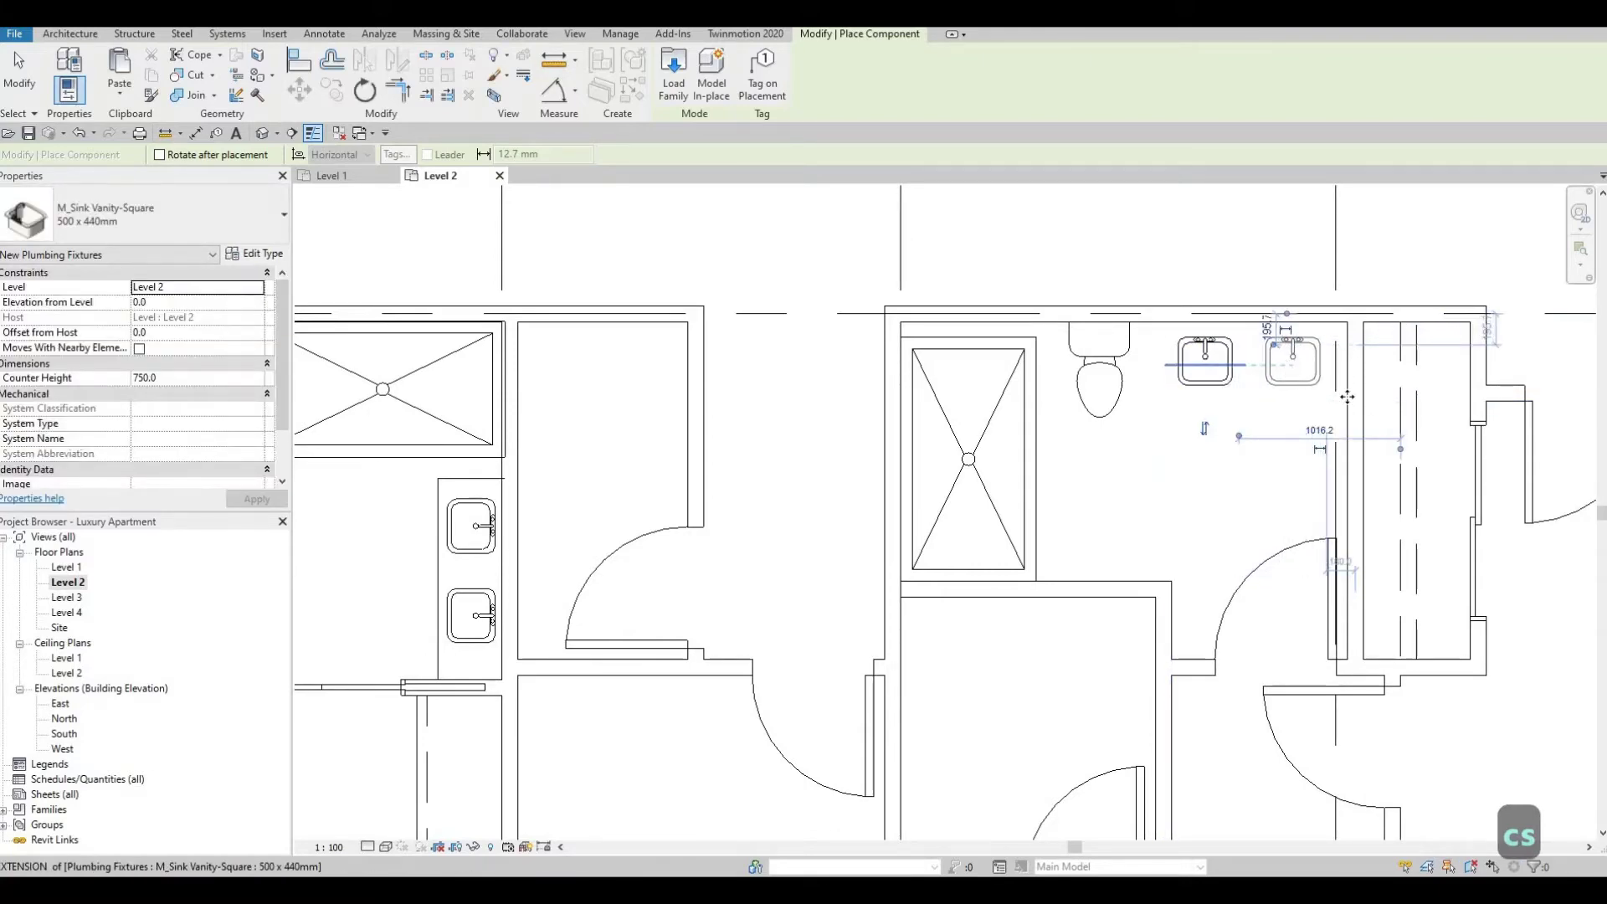
# Place one 500 x 440mm vanity sink in the bathtub bathroom, rotated with its tap against the wall opposite the toilet
pyautogui.scroll(-4, 1293, 362)
pyautogui.moveTo(1456, 441); pyautogui.dragTo(644, 397, button='middle')
pyautogui.scroll(2, 1277, 455)
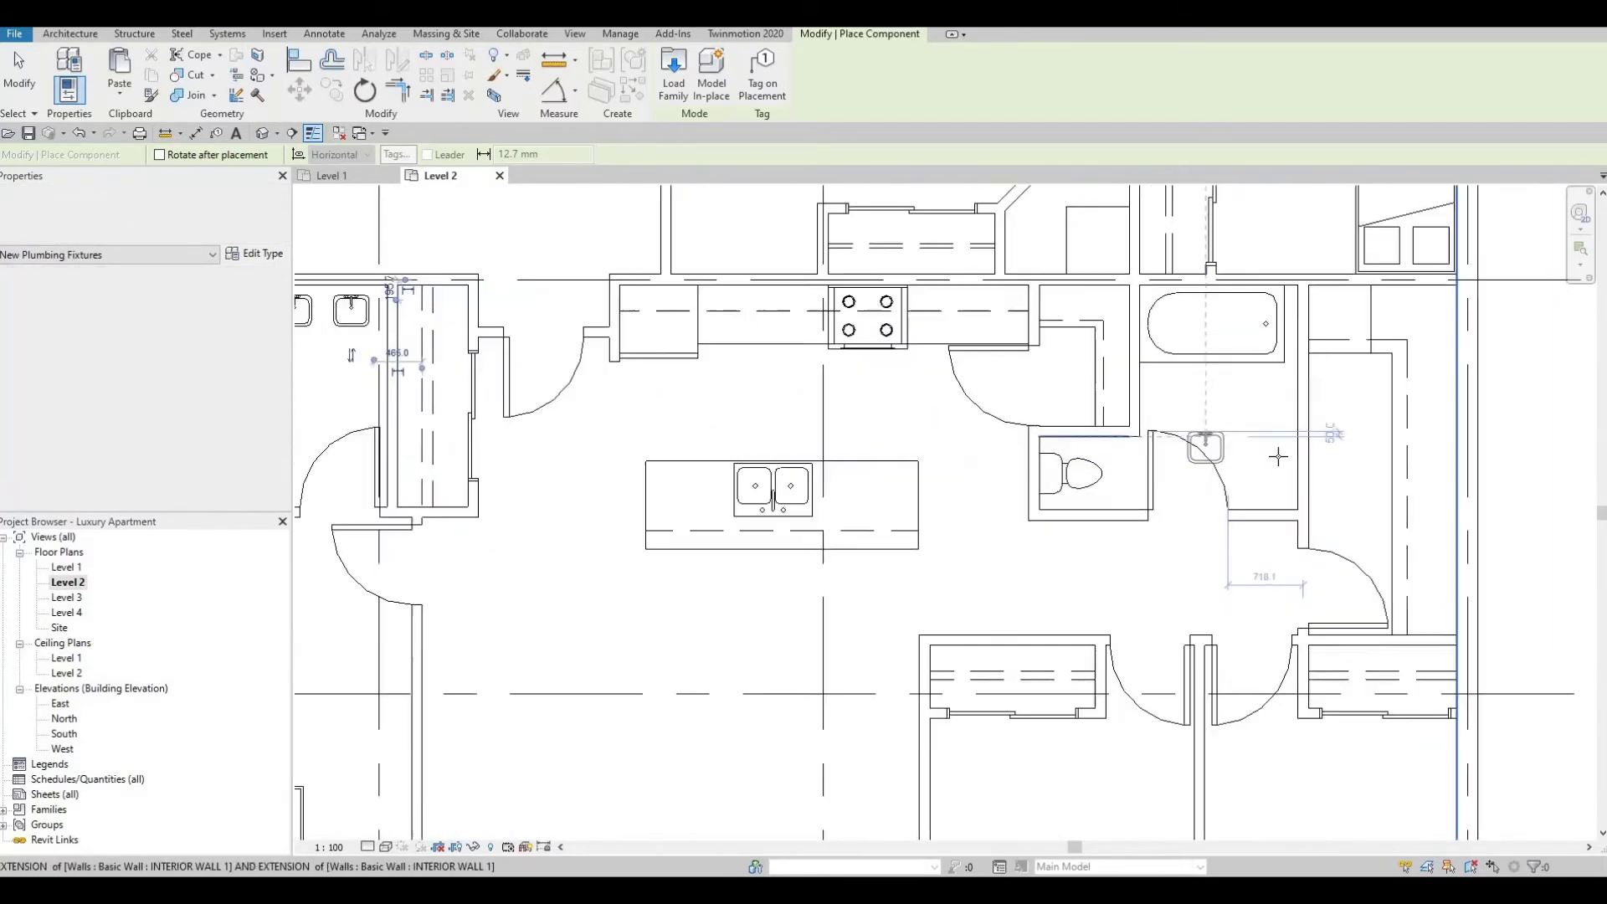
pyautogui.scroll(3, 1279, 458)
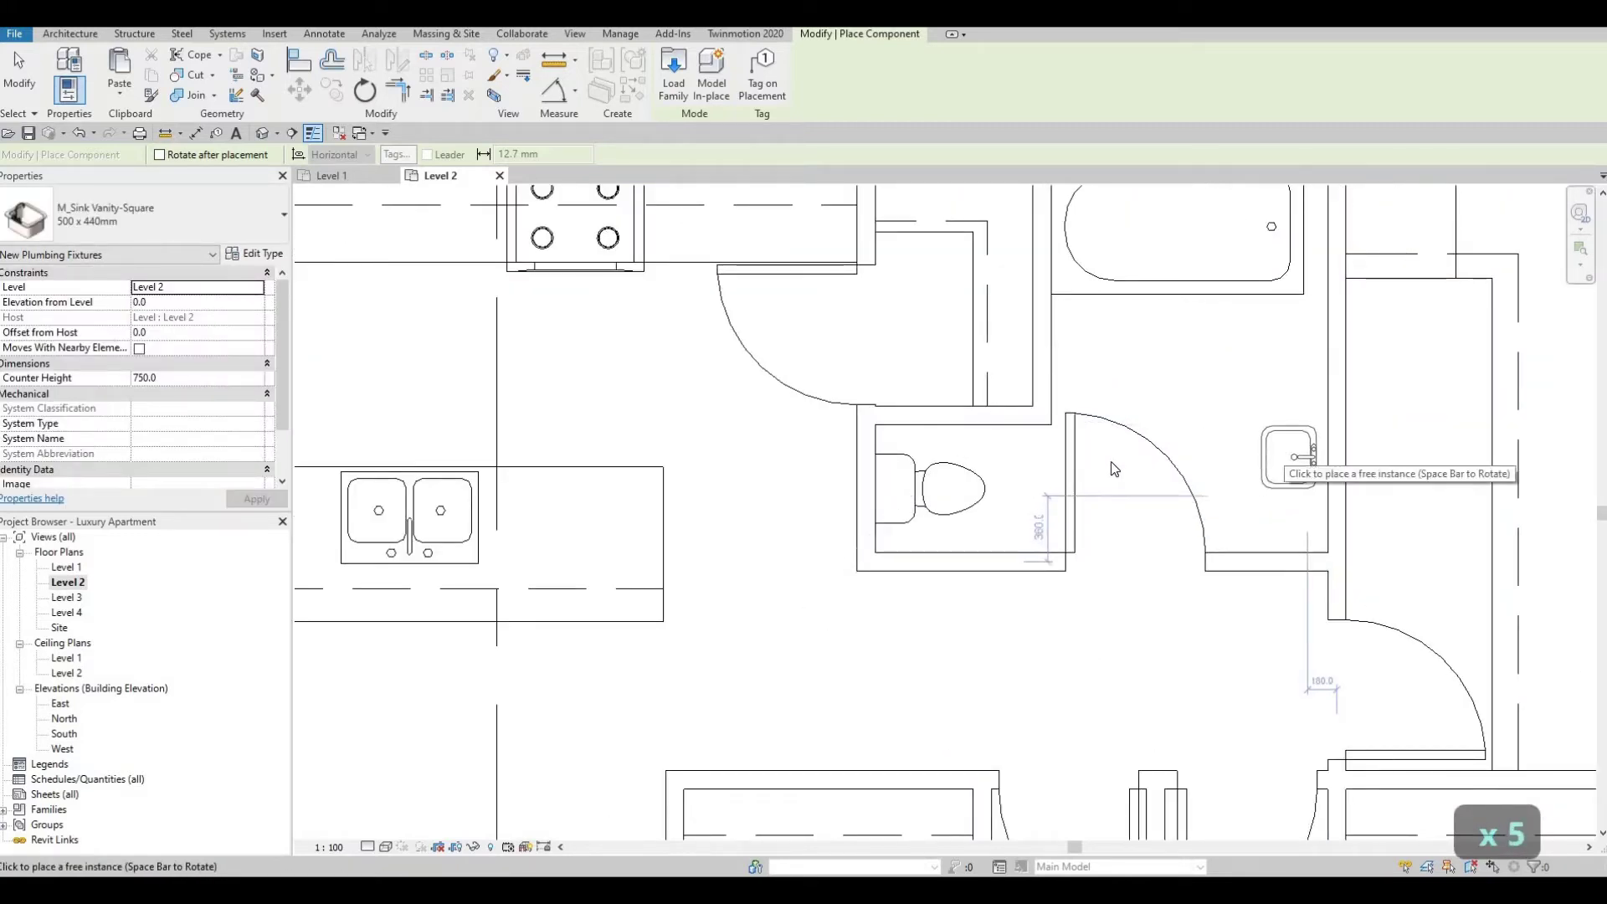
pyautogui.press('Escape')
pyautogui.press('Escape')
pyautogui.press('Escape')
# Outline a 410 mm deep counter around the bathtub bathroom's sink in thin lines and connect it to the bathtub's corner
pyautogui.scroll(-2, 1112, 462)
pyautogui.click(1153, 467)
pyautogui.press('c')
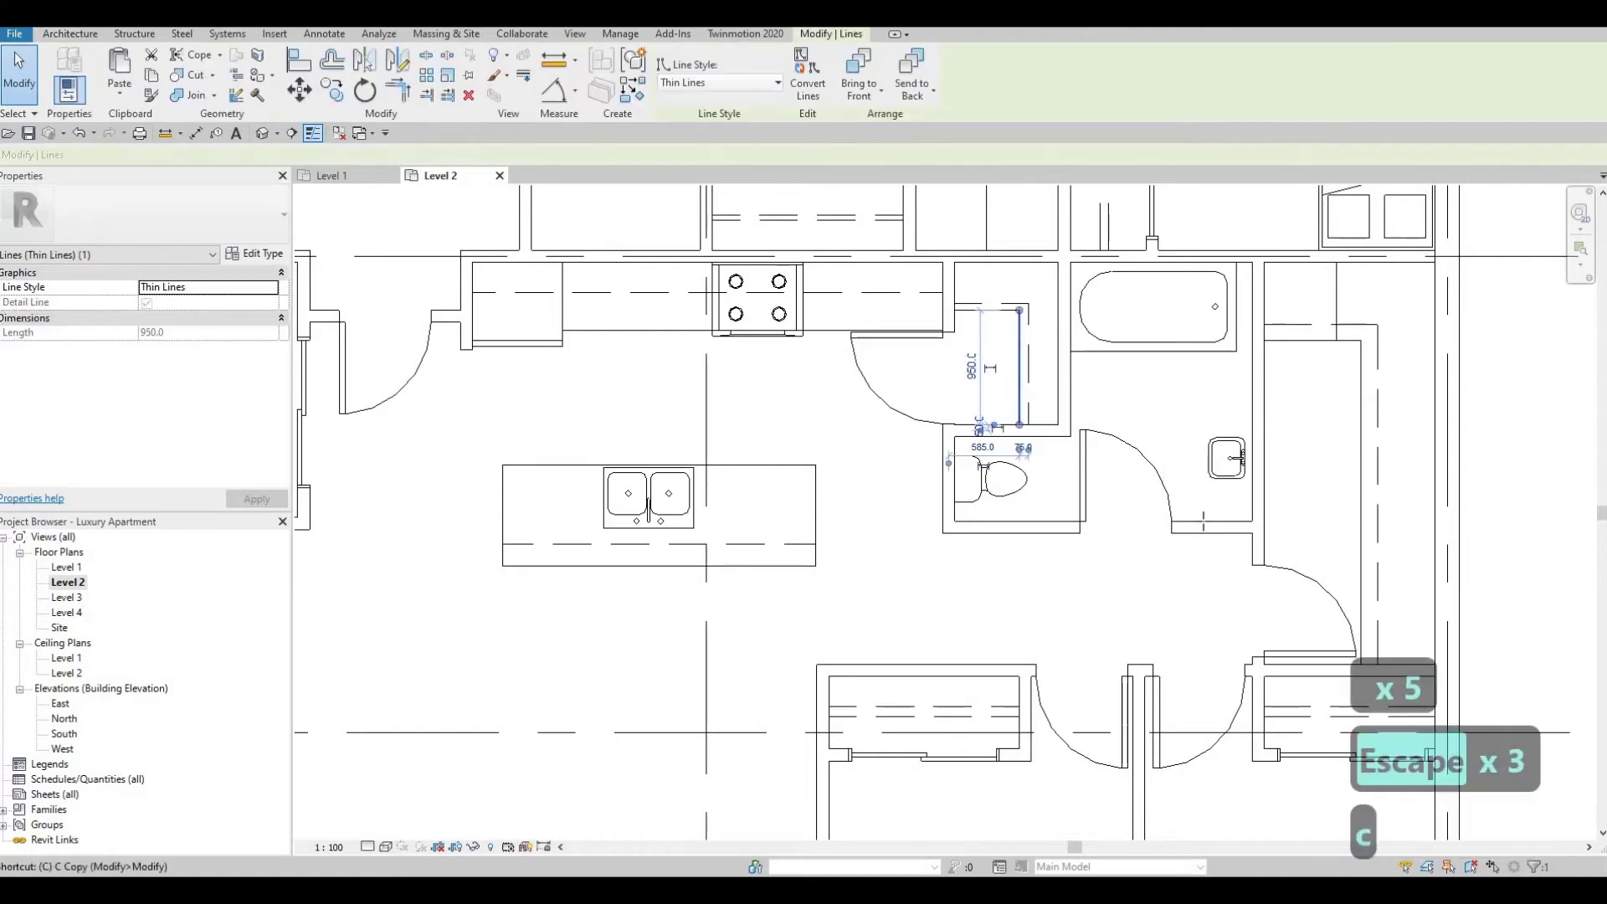
pyautogui.press('s')
pyautogui.scroll(2, 1153, 467)
pyautogui.click(1215, 536)
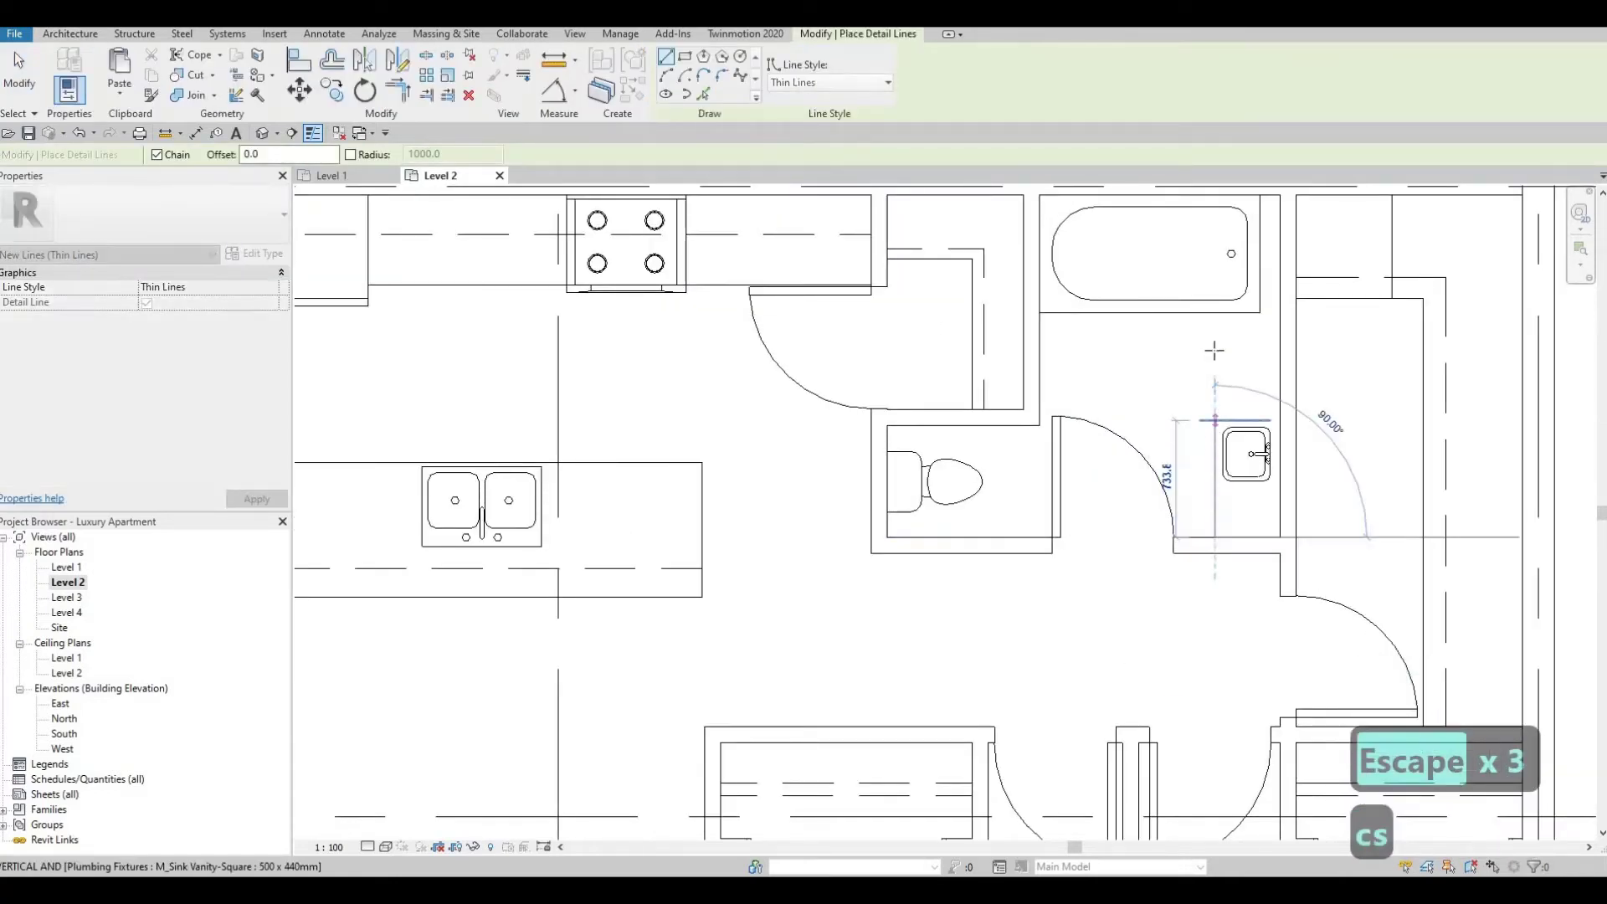
pyautogui.click(1269, 351)
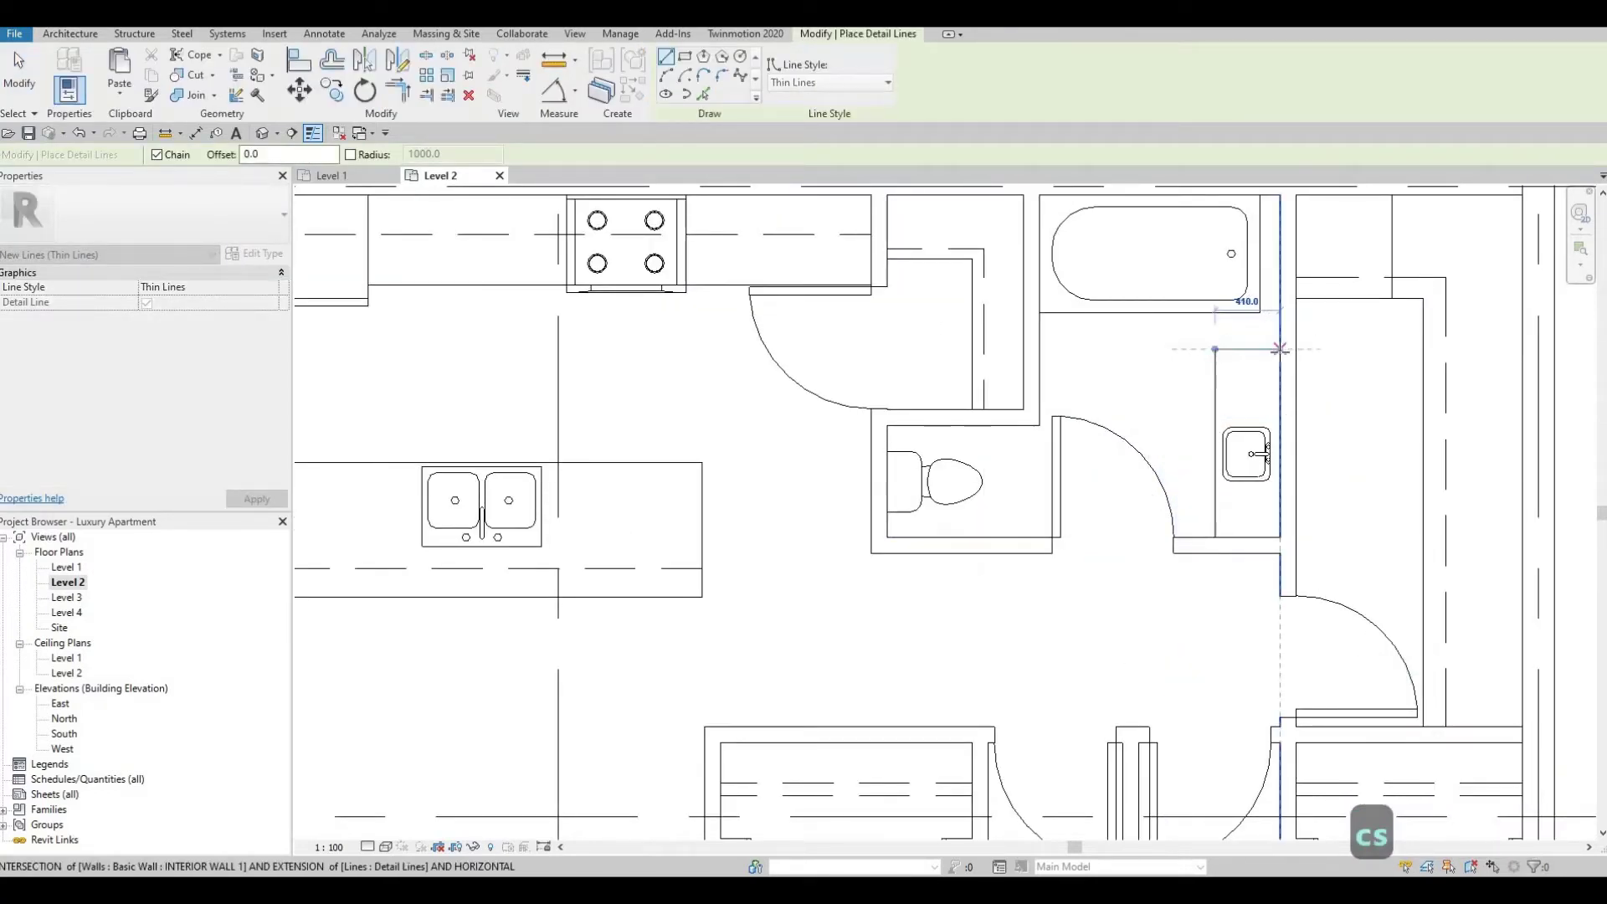
pyautogui.click(1279, 349)
pyautogui.moveTo(1272, 393); pyautogui.dragTo(1238, 481, button='middle')
pyautogui.press('Escape')
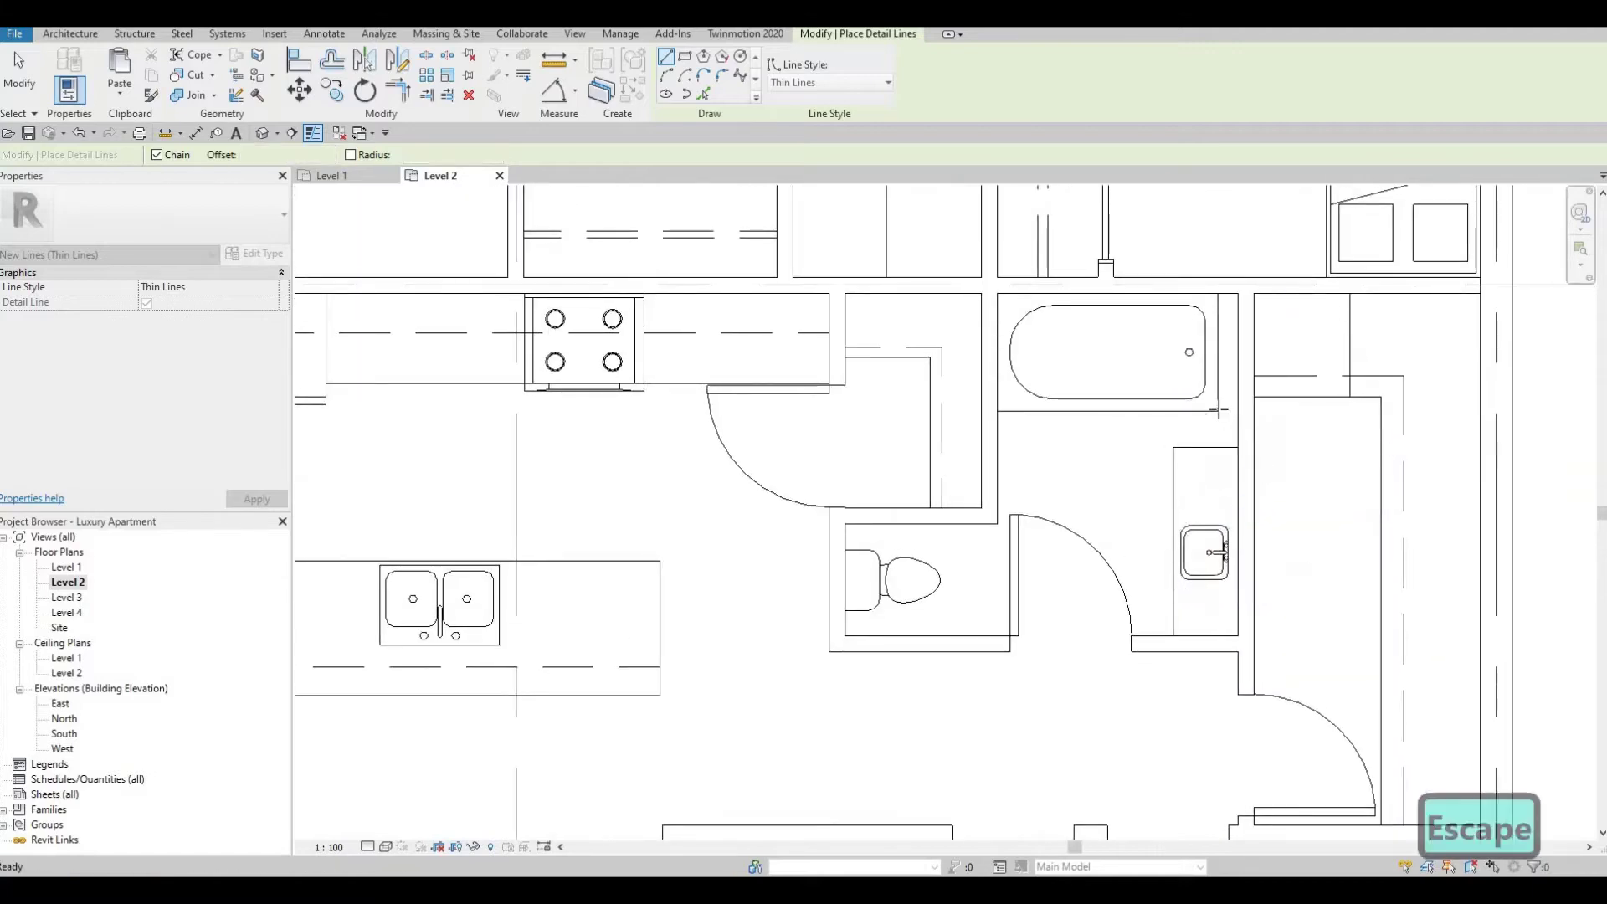
pyautogui.click(1216, 410)
pyautogui.press('Escape')
# Outline the counter around the two sinks in the shower bathroom with thin detail lines ending at the side wall
pyautogui.scroll(-2, 1088, 469)
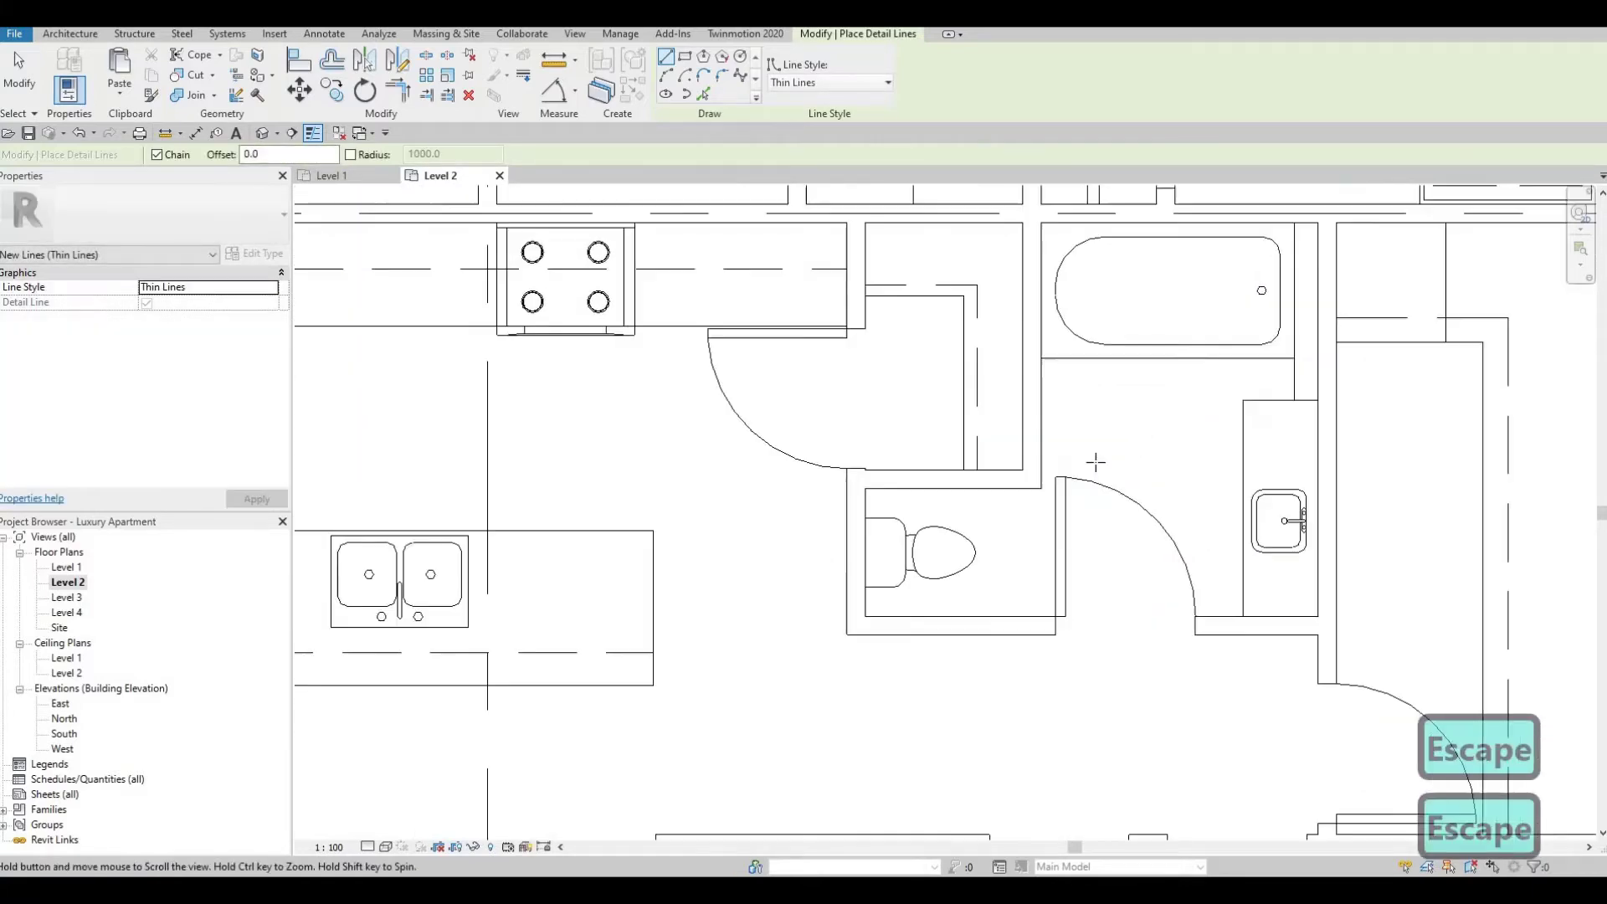
pyautogui.moveTo(1094, 460); pyautogui.dragTo(1199, 461, button='middle')
pyautogui.scroll(-3, 975, 448)
pyautogui.moveTo(975, 448); pyautogui.dragTo(1160, 443, button='middle')
pyautogui.scroll(4, 894, 266)
pyautogui.scroll(2, 894, 266)
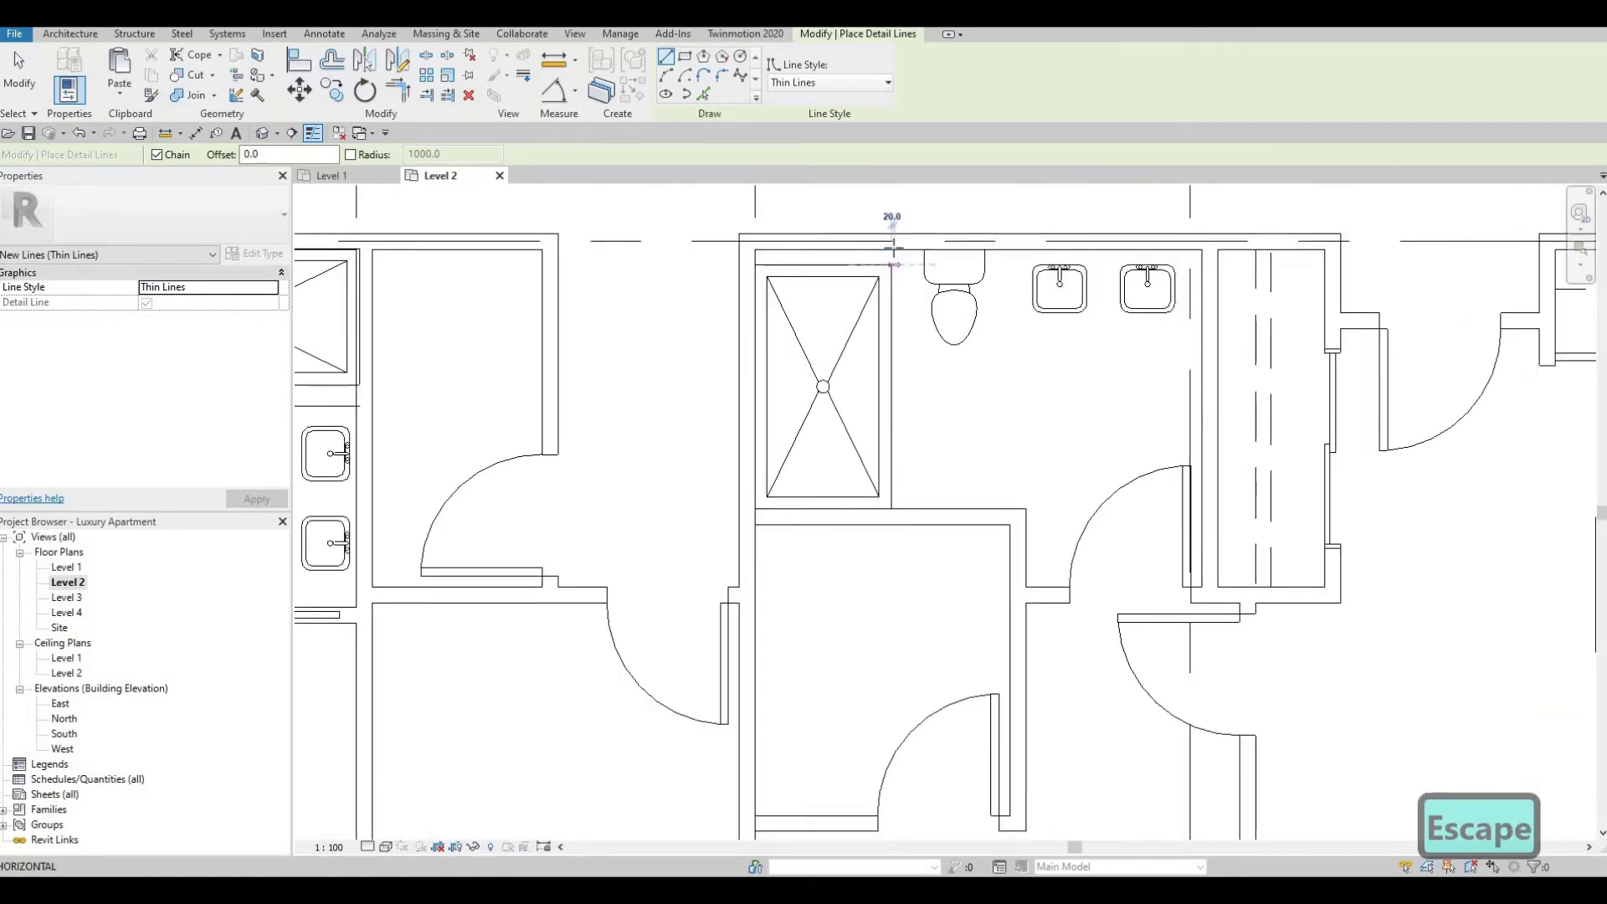
pyautogui.click(1022, 315)
pyautogui.click(1018, 322)
pyautogui.click(1202, 322)
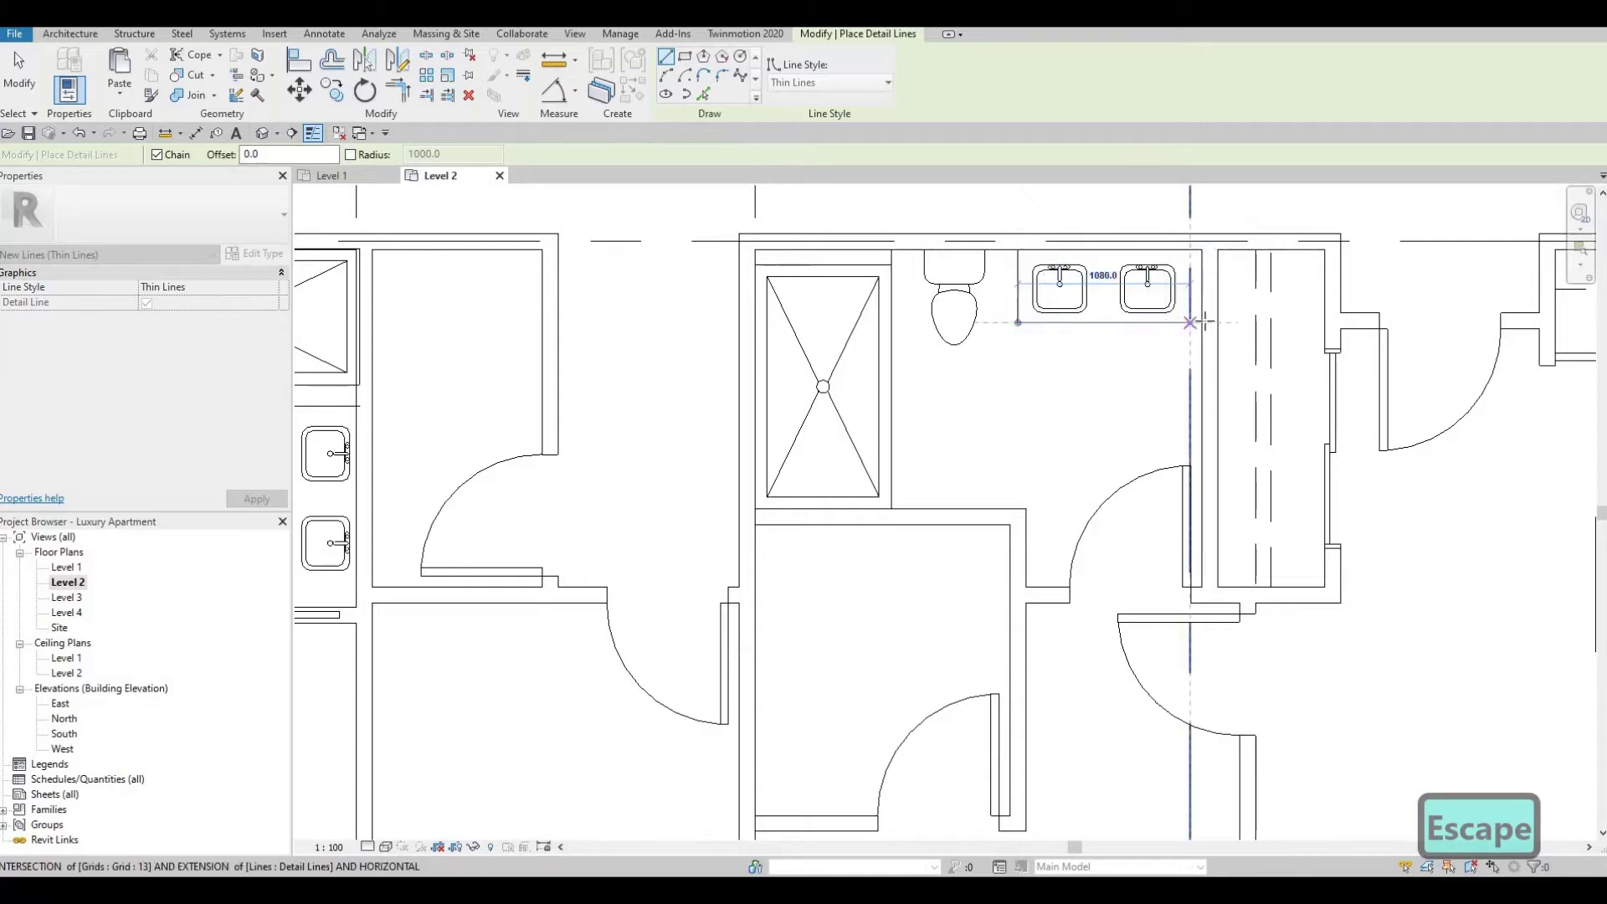
pyautogui.press('Escape')
# Draw an L-shaped shelf edge in thin detail lines inside the walk-in closet below the 3-bedroom unit's shower
pyautogui.scroll(-3, 1056, 336)
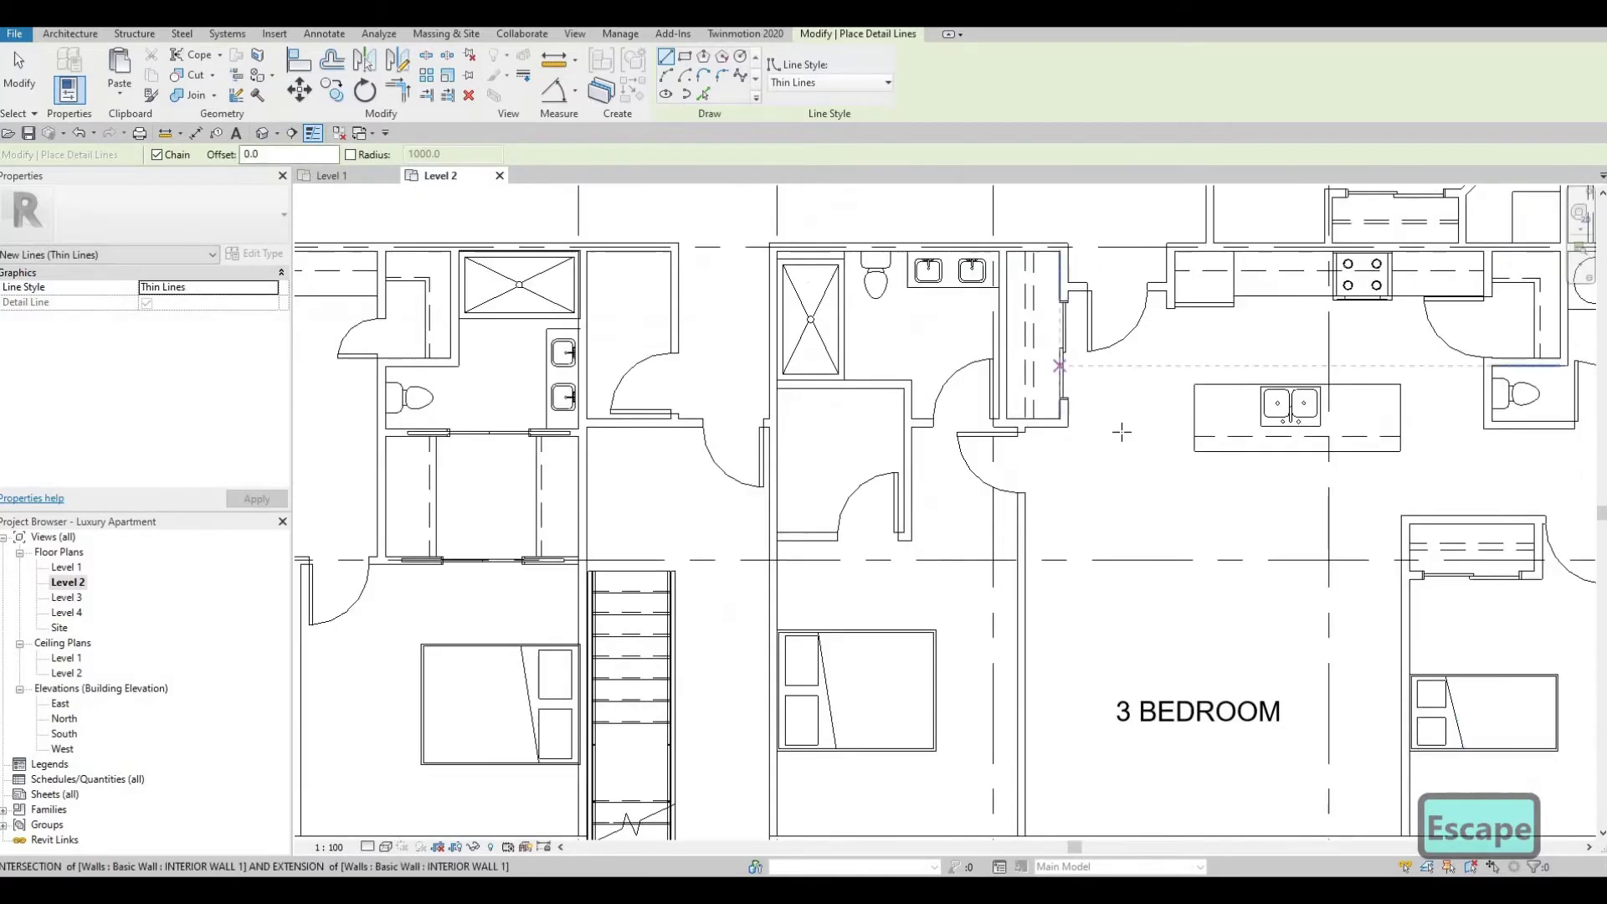
pyautogui.scroll(-2, 1145, 416)
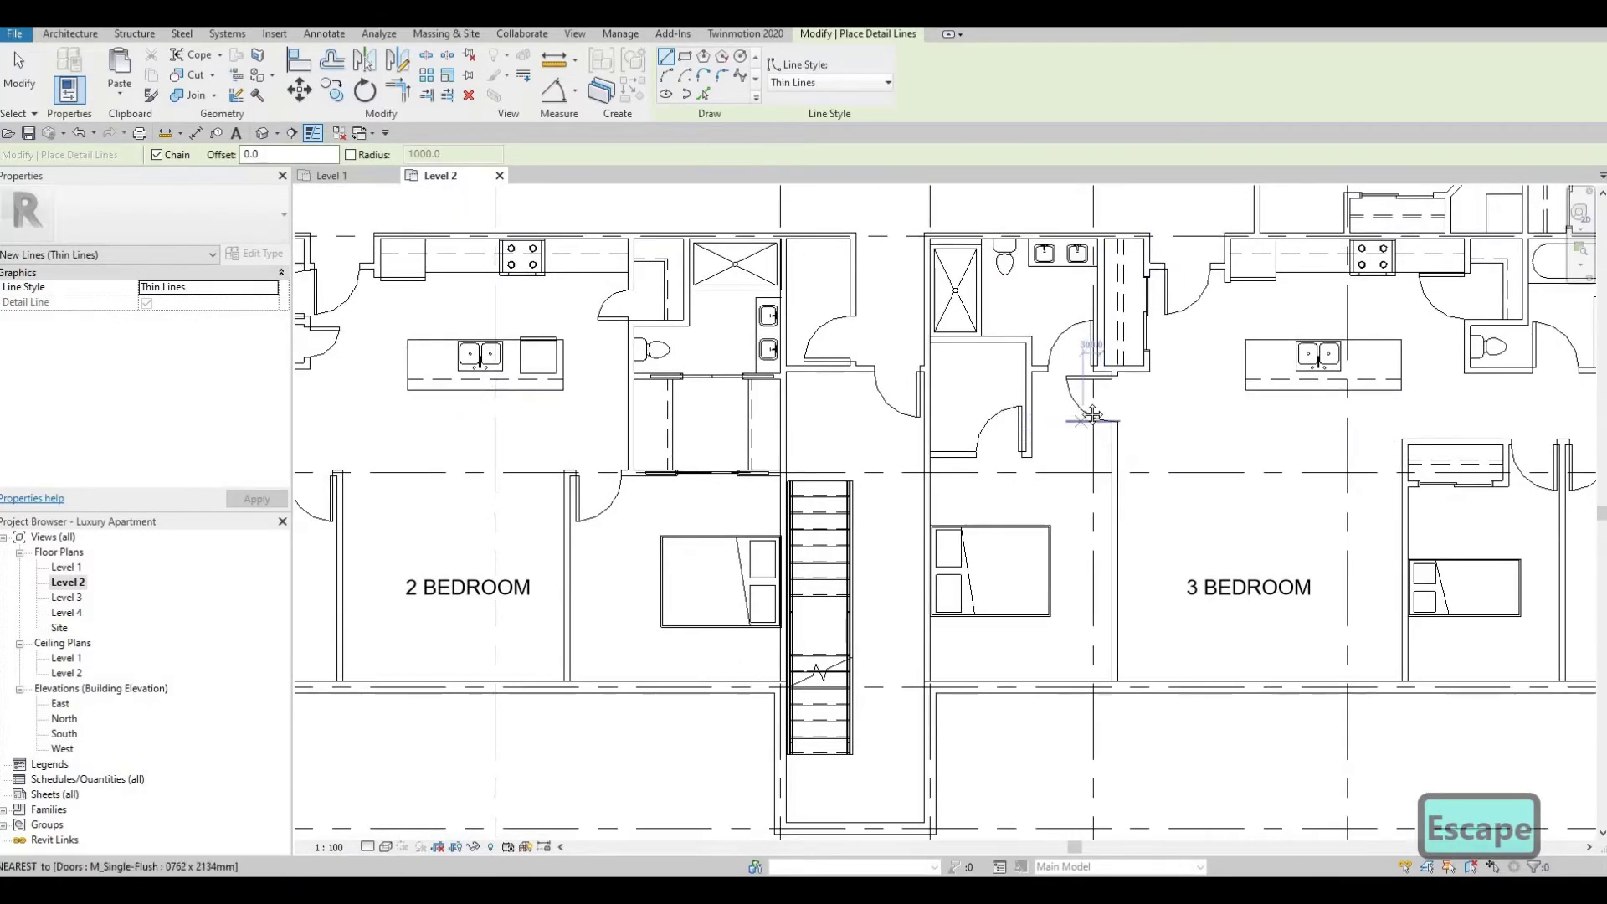
pyautogui.scroll(2, 1088, 407)
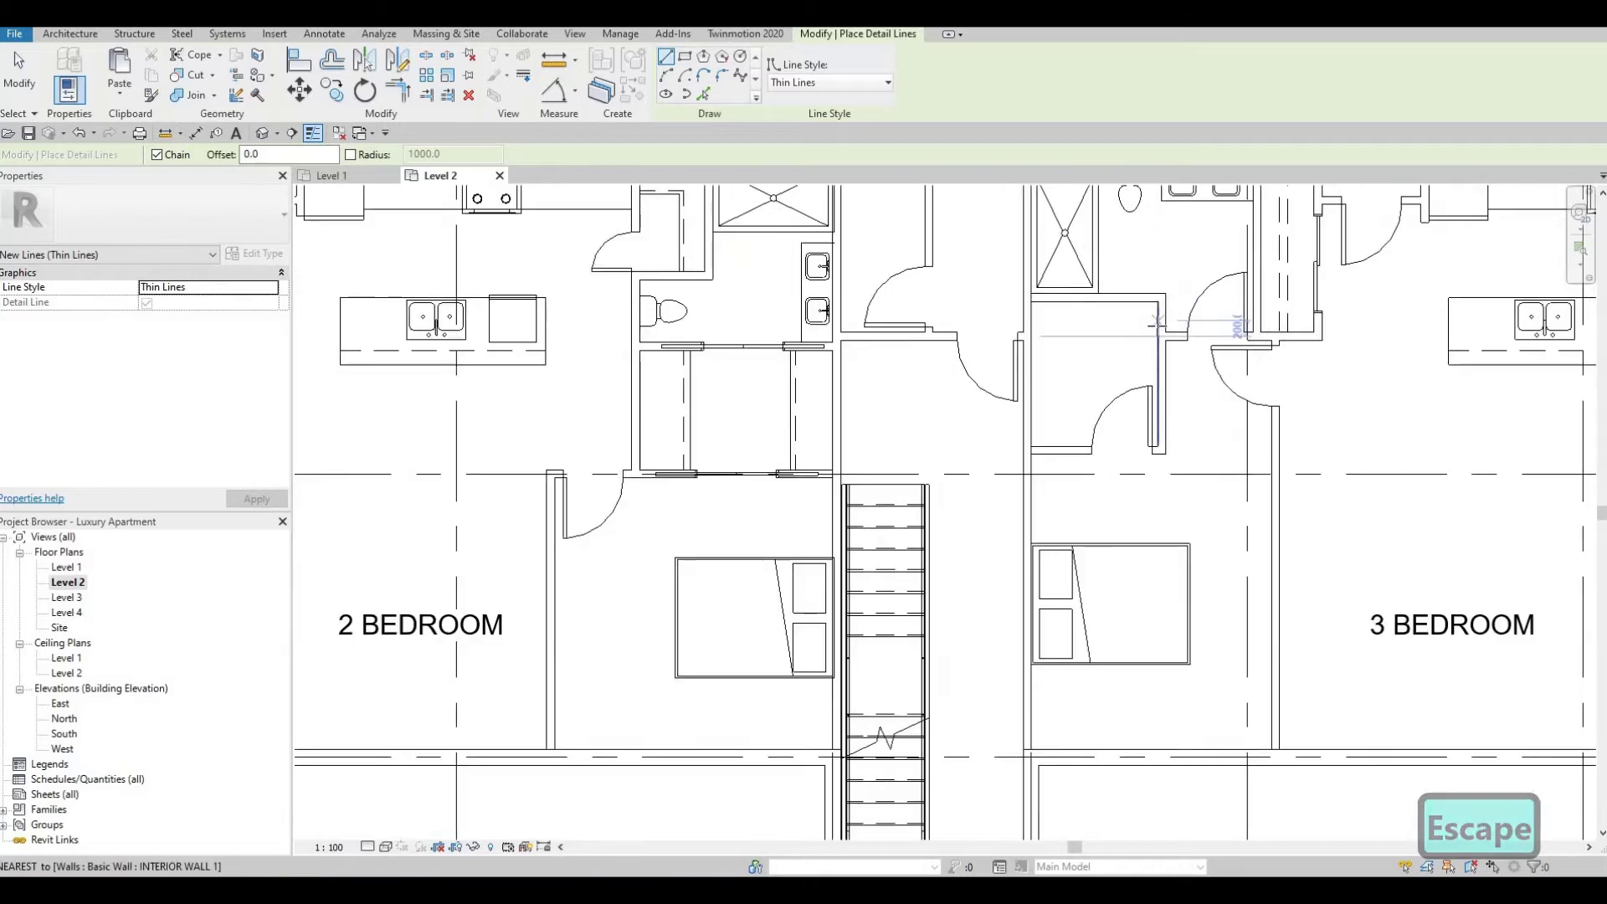
pyautogui.click(1059, 331)
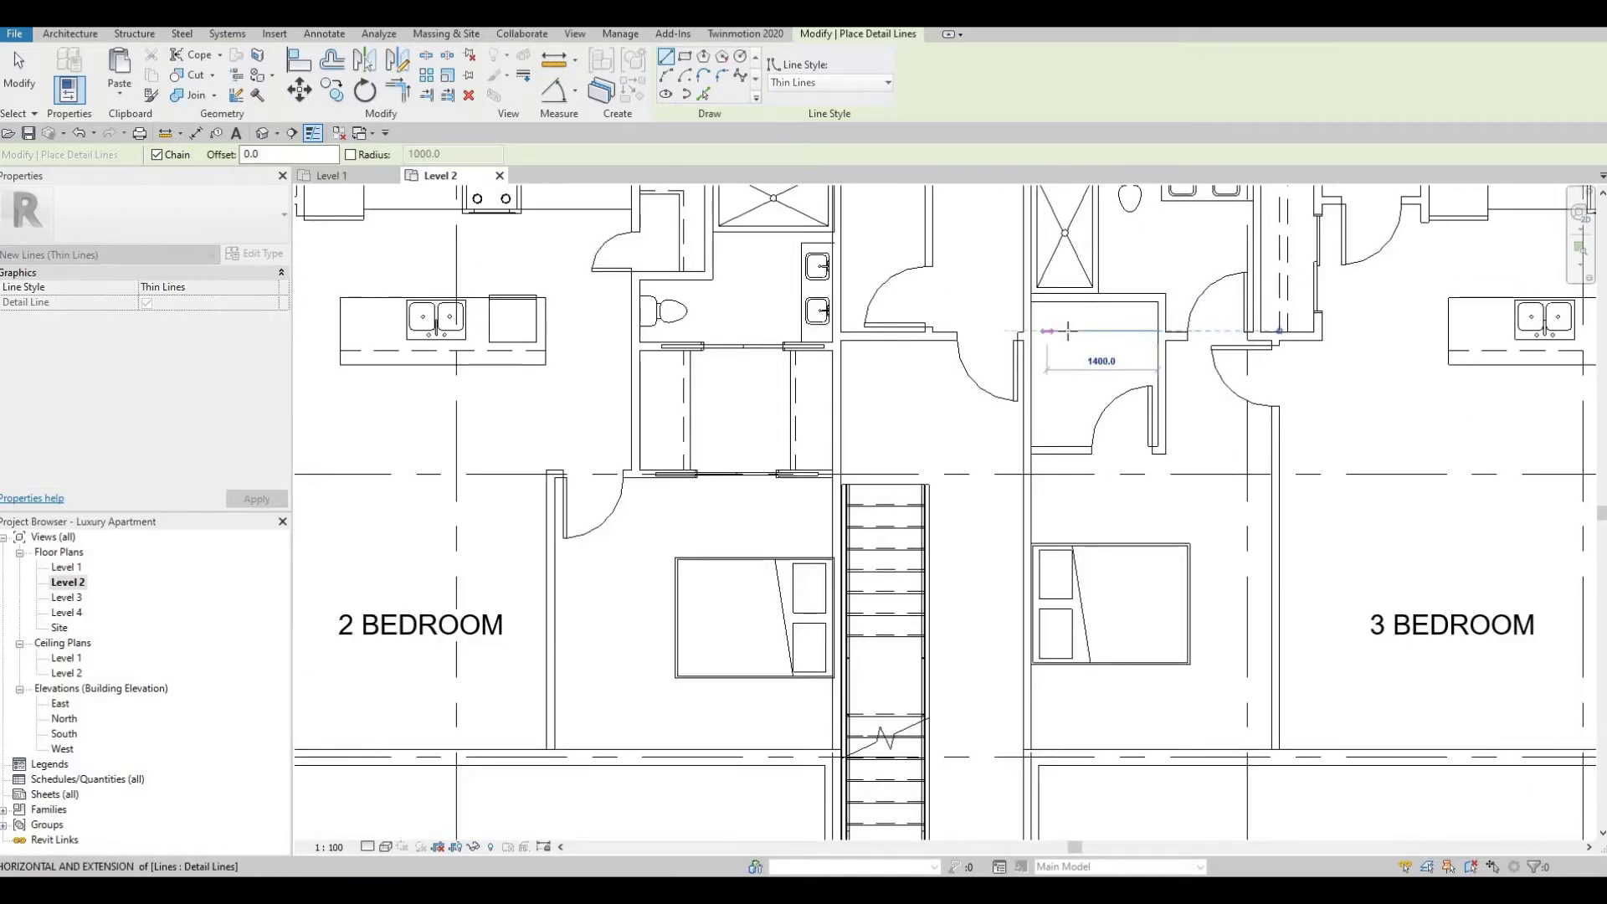
pyautogui.click(1069, 429)
pyautogui.press('Escape')
pyautogui.moveTo(1090, 351); pyautogui.dragTo(1034, 422, button='middle')
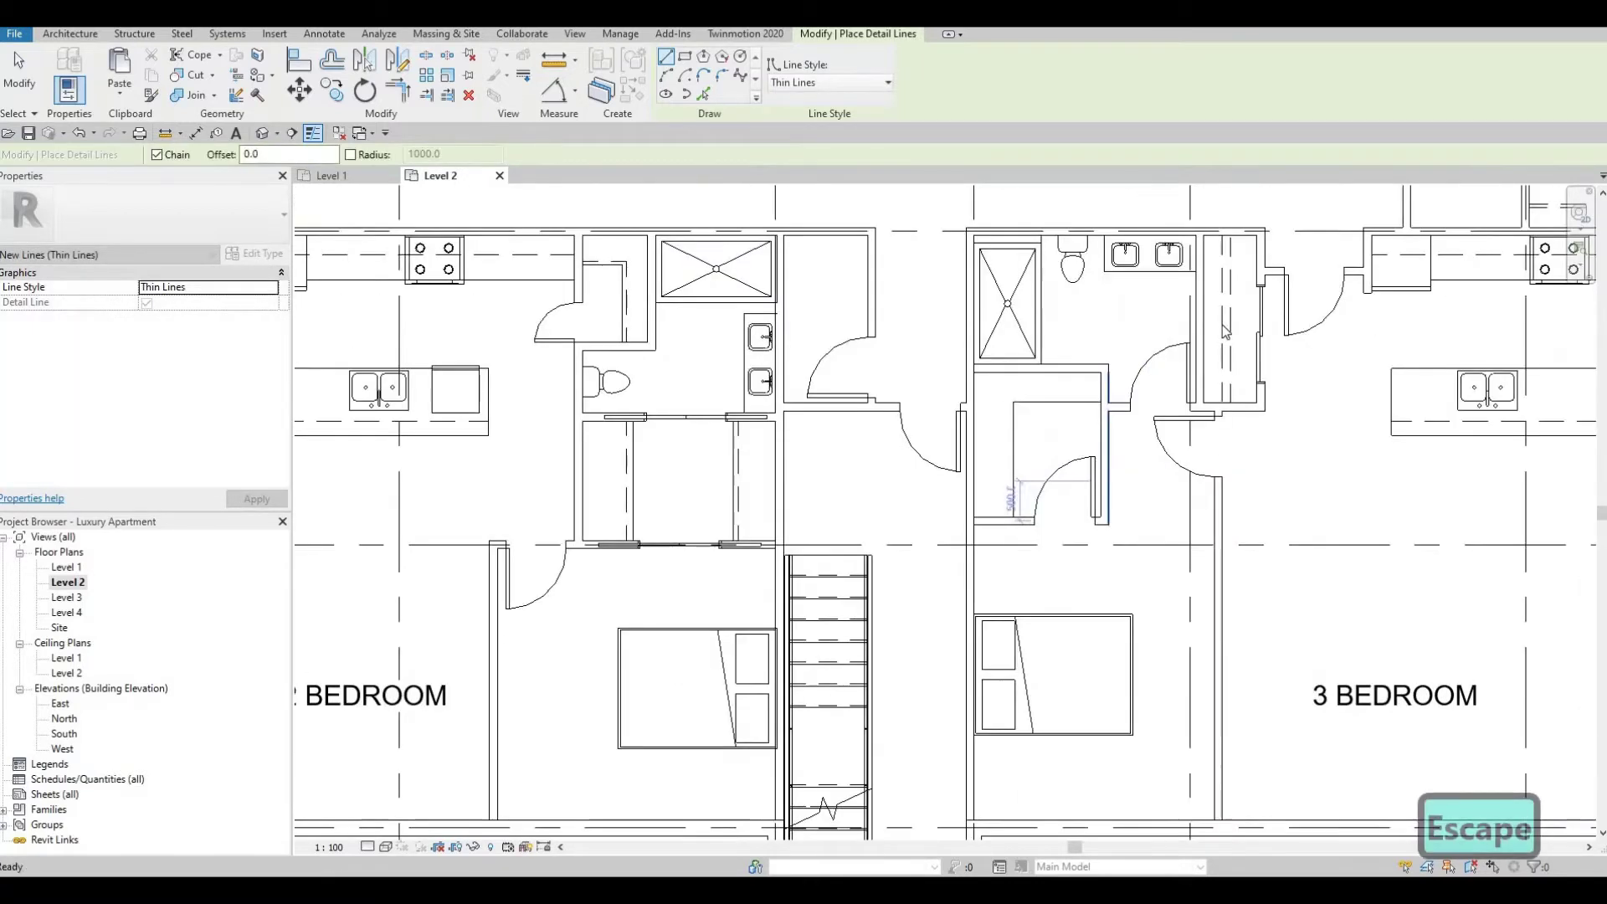
# Draw an L-shaped dashed line in the <Demolished> style behind the walk-in closet's shelf edge
pyautogui.press('Escape')
pyautogui.press('c')
pyautogui.press('s')
pyautogui.scroll(5, 1063, 397)
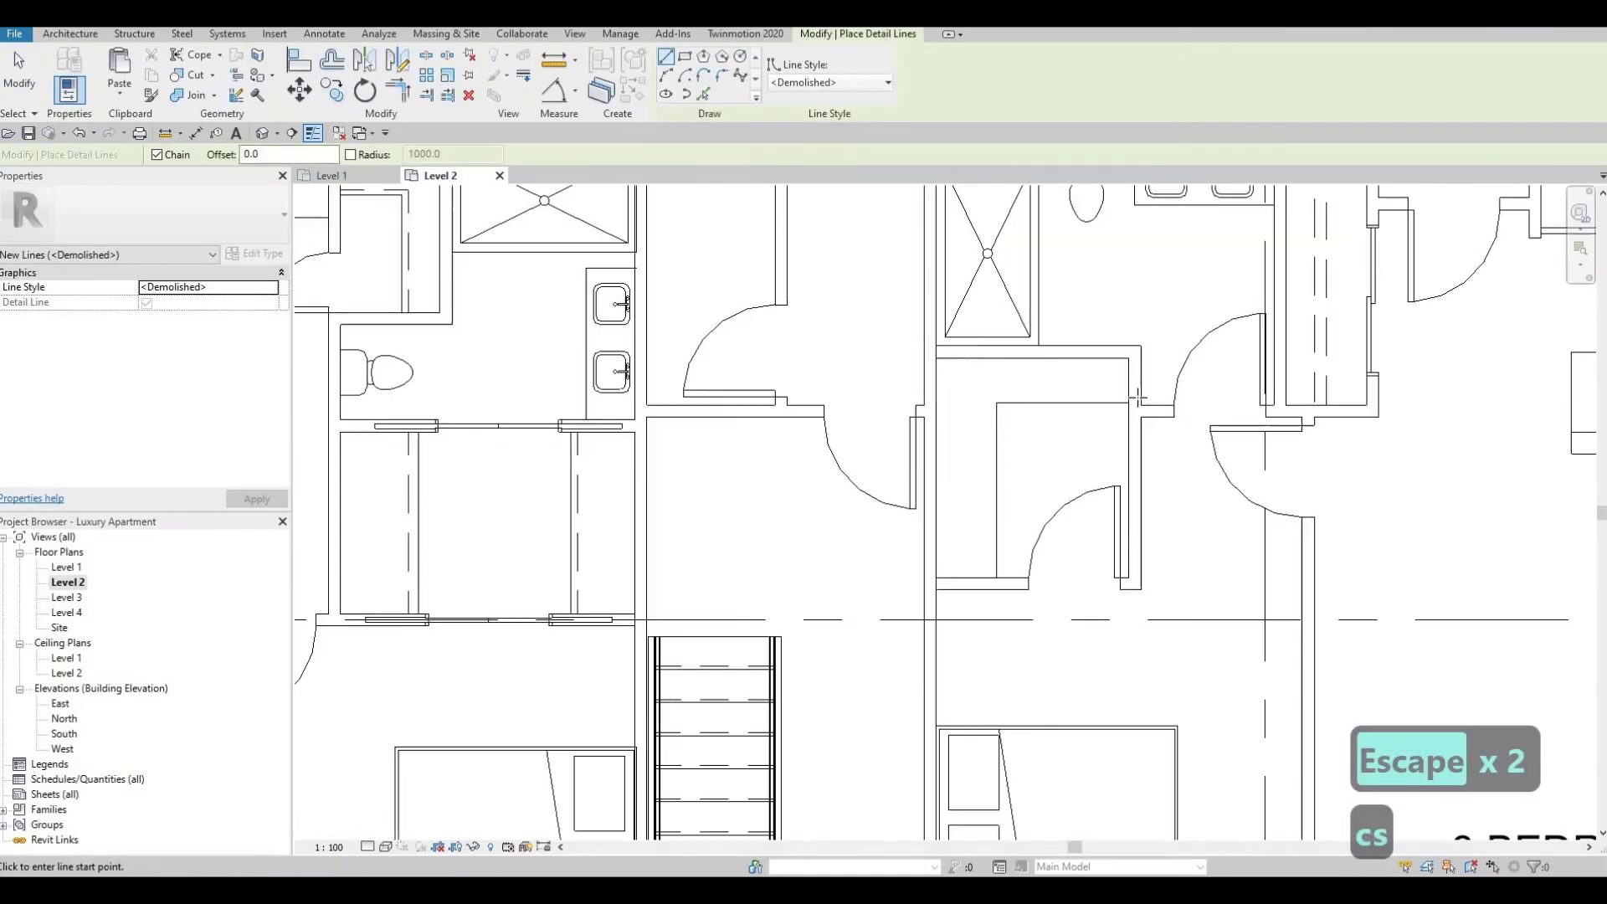
pyautogui.click(932, 399)
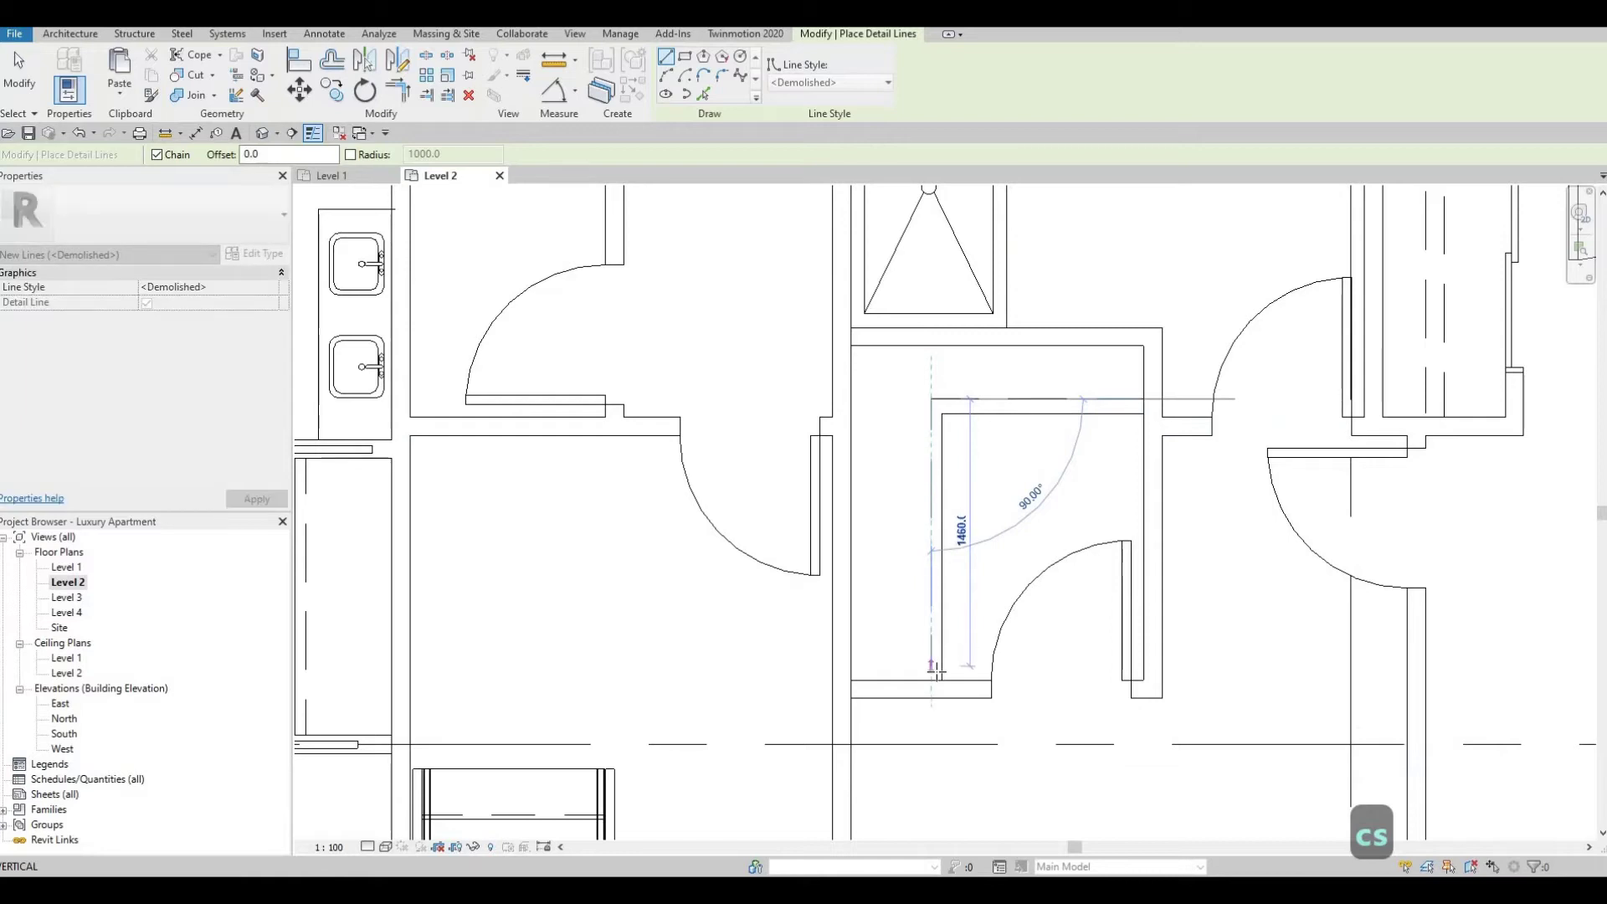
pyautogui.press('Escape')
pyautogui.press('Escape')
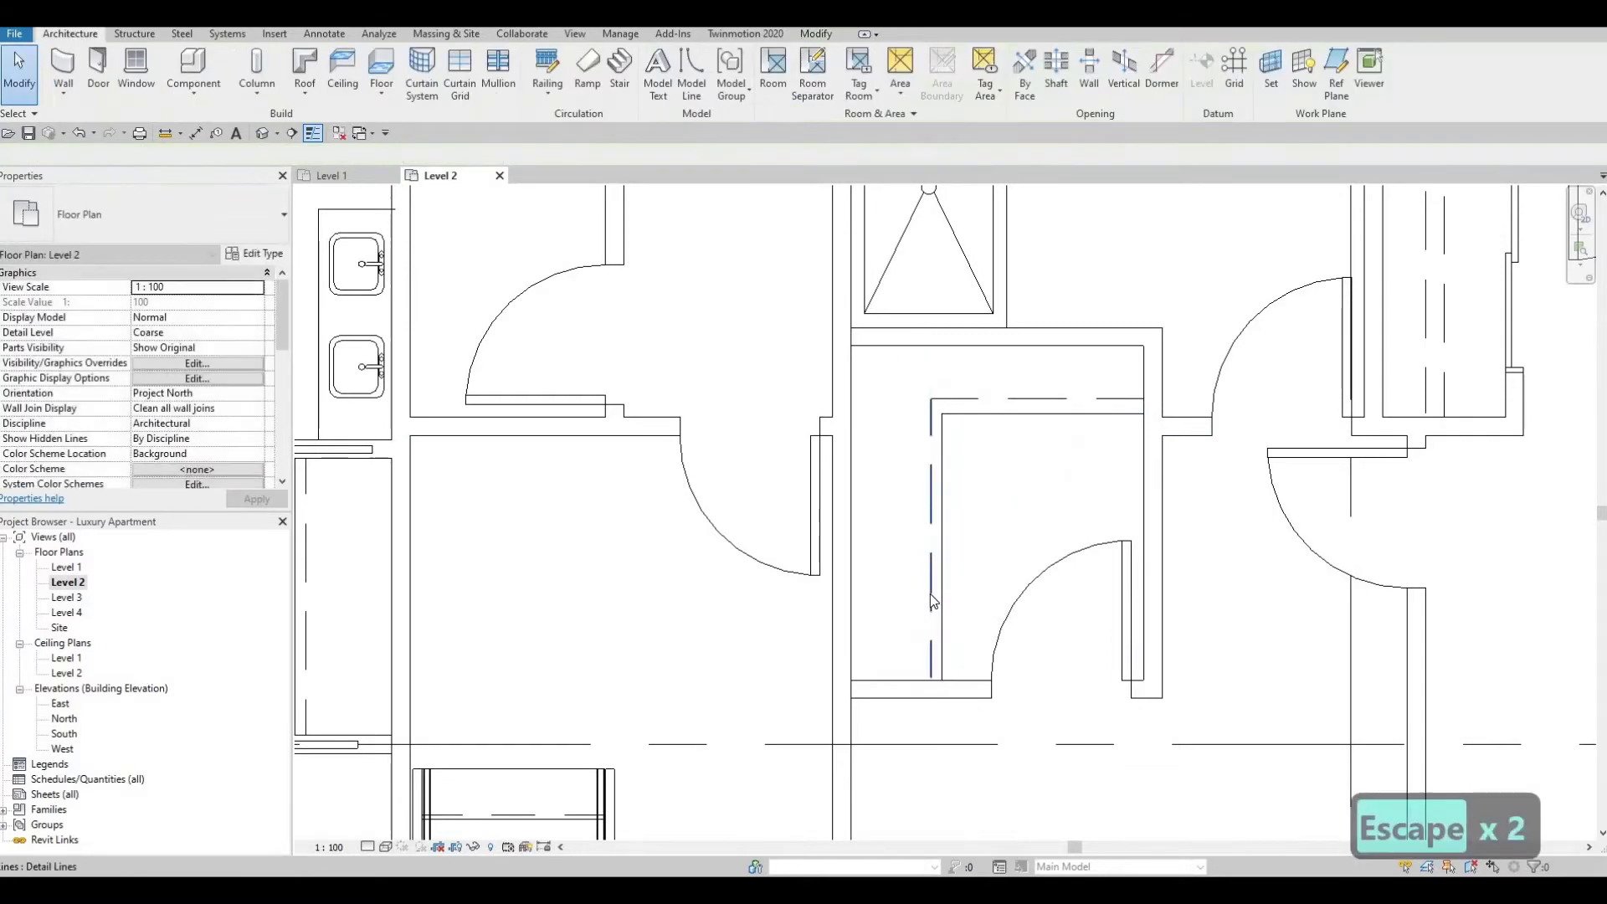
# Nudge the walk-in closet's vertical dashed line to 75 mm from the shelf edge and adjust its lower end at the wall
pyautogui.click(930, 593)
pyautogui.press('Left')
pyautogui.press('Left')
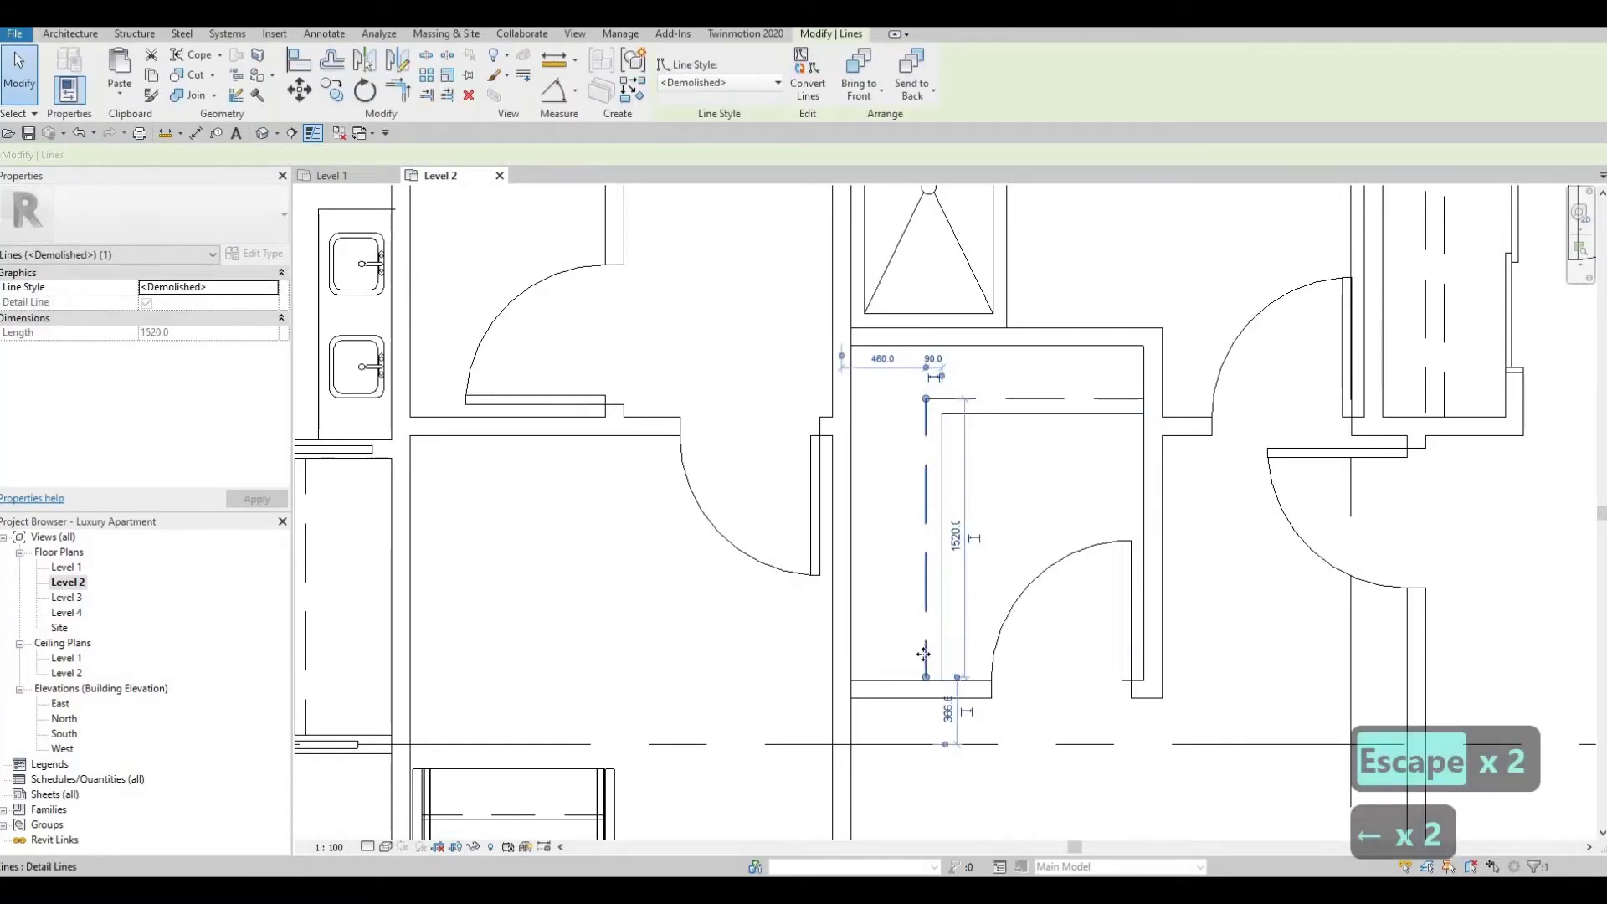
pyautogui.press('Right')
pyautogui.scroll(2, 944, 686)
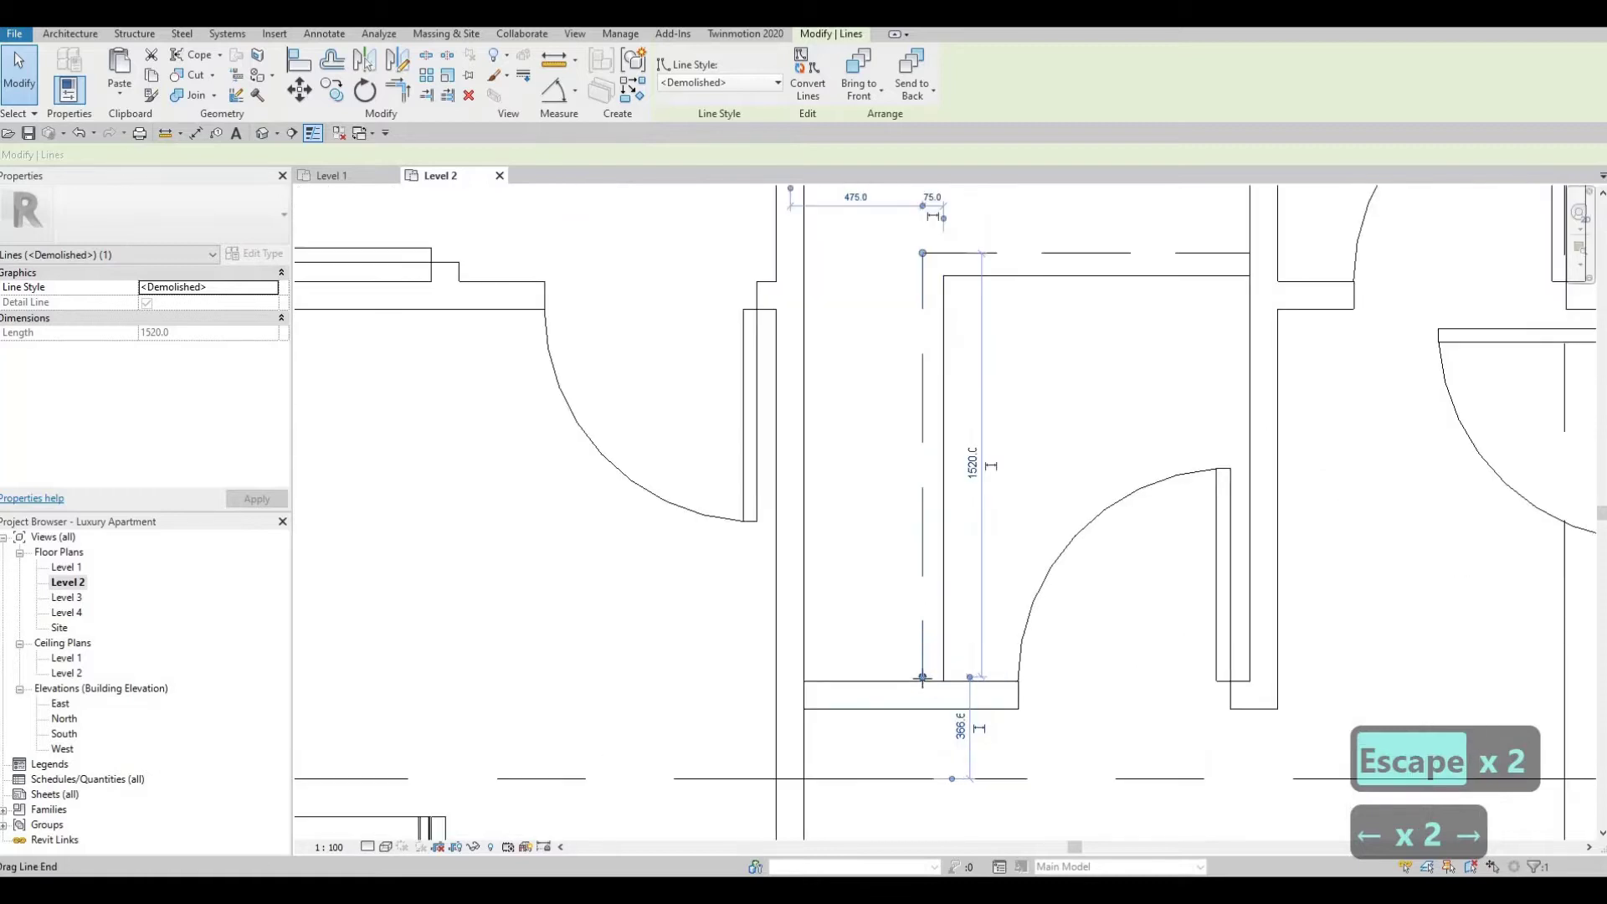
pyautogui.moveTo(922, 676); pyautogui.dragTo(935, 590)
pyautogui.press('Escape')
pyautogui.press('Escape')
# Start a new wall on Level 2 using the Curtain Wall type
pyautogui.scroll(-6, 1087, 528)
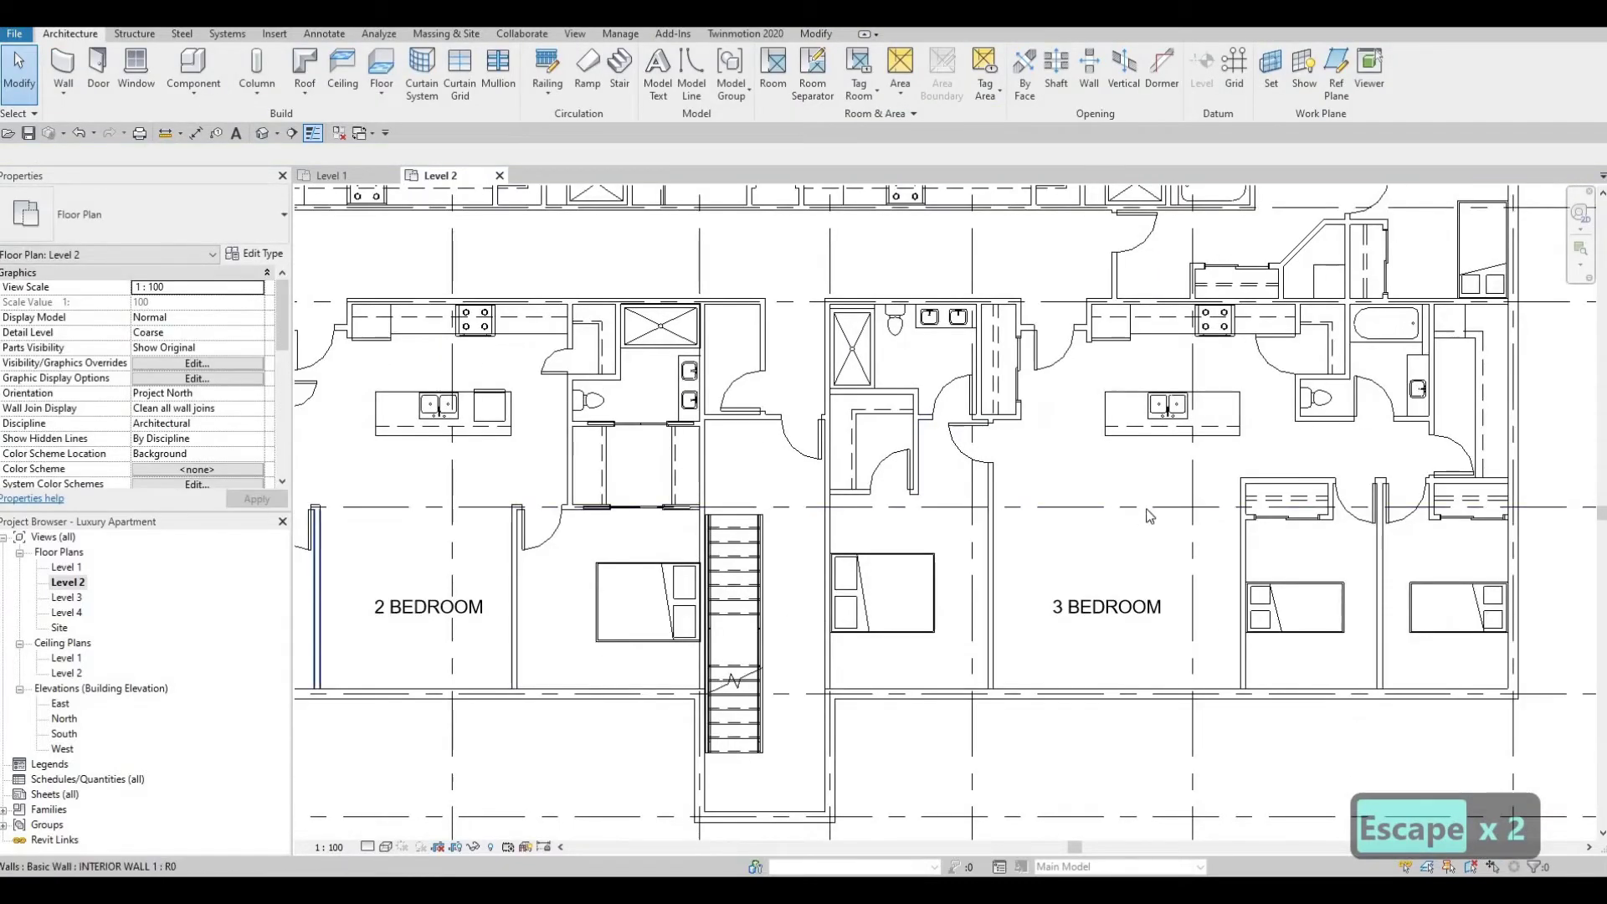
pyautogui.moveTo(1262, 548); pyautogui.dragTo(1127, 512, button='middle')
pyautogui.press('F1')
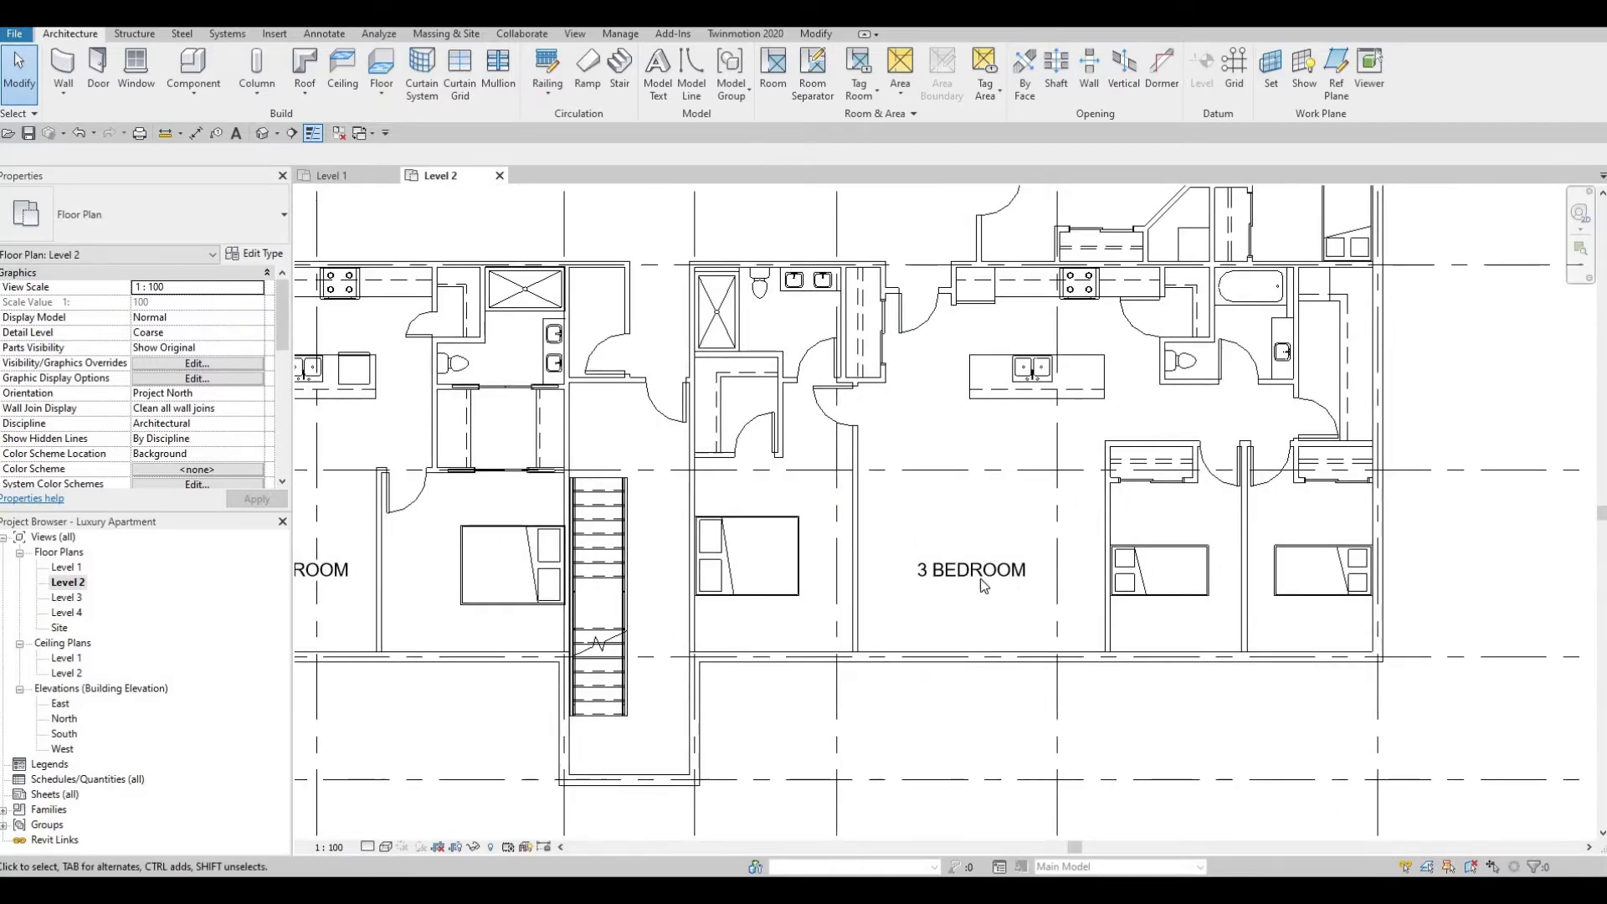
pyautogui.scroll(-6, 1132, 517)
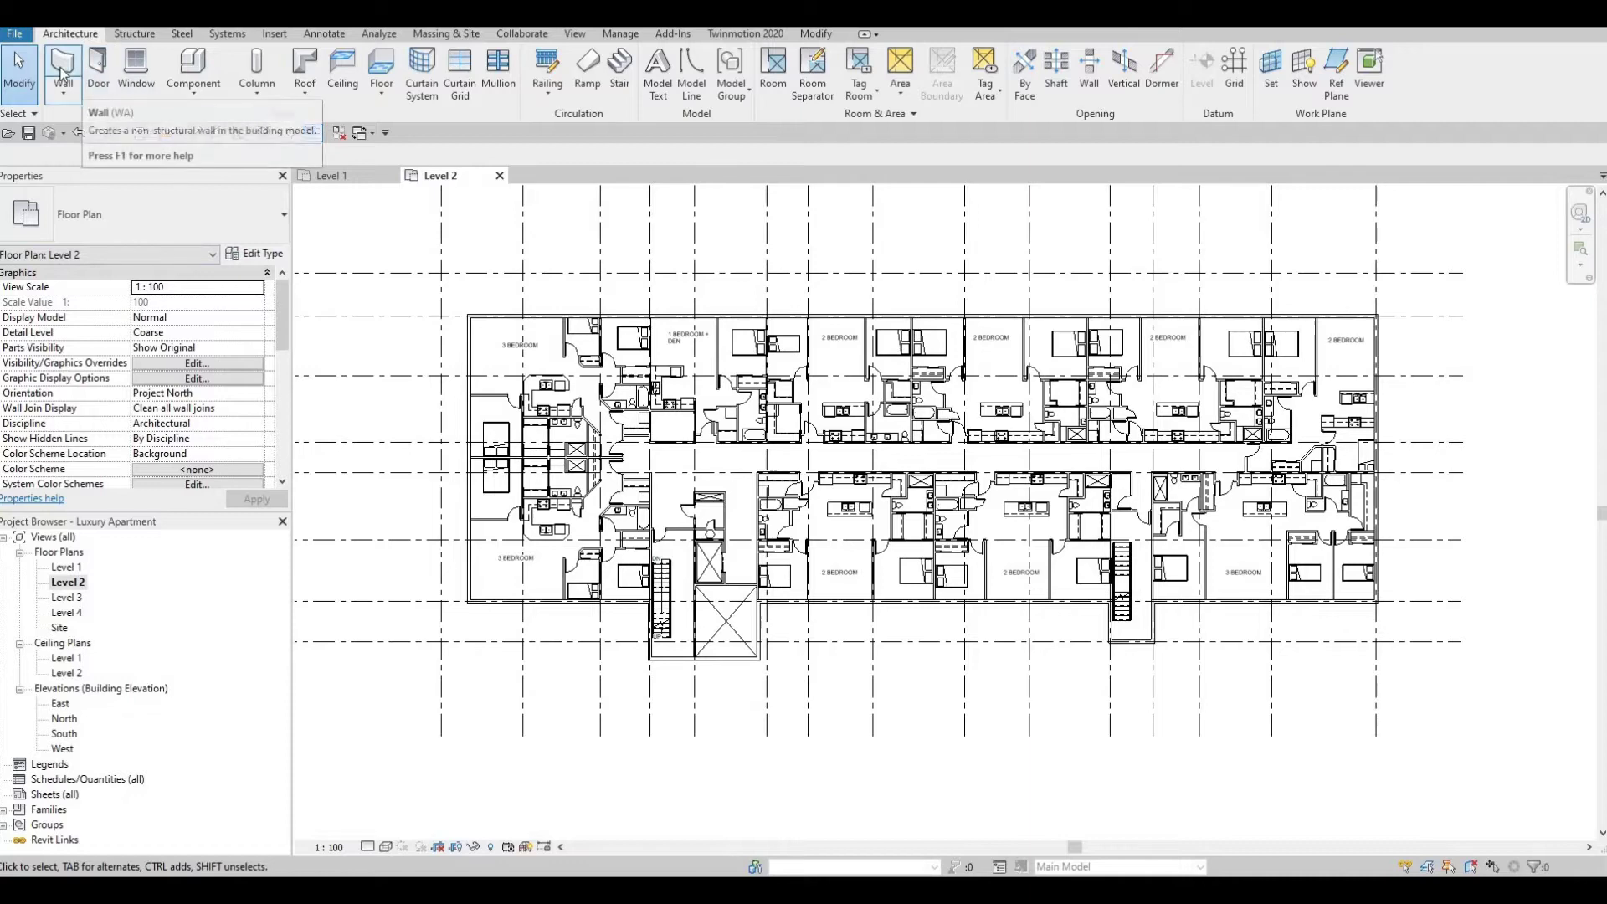
pyautogui.press('w')
pyautogui.press('a')
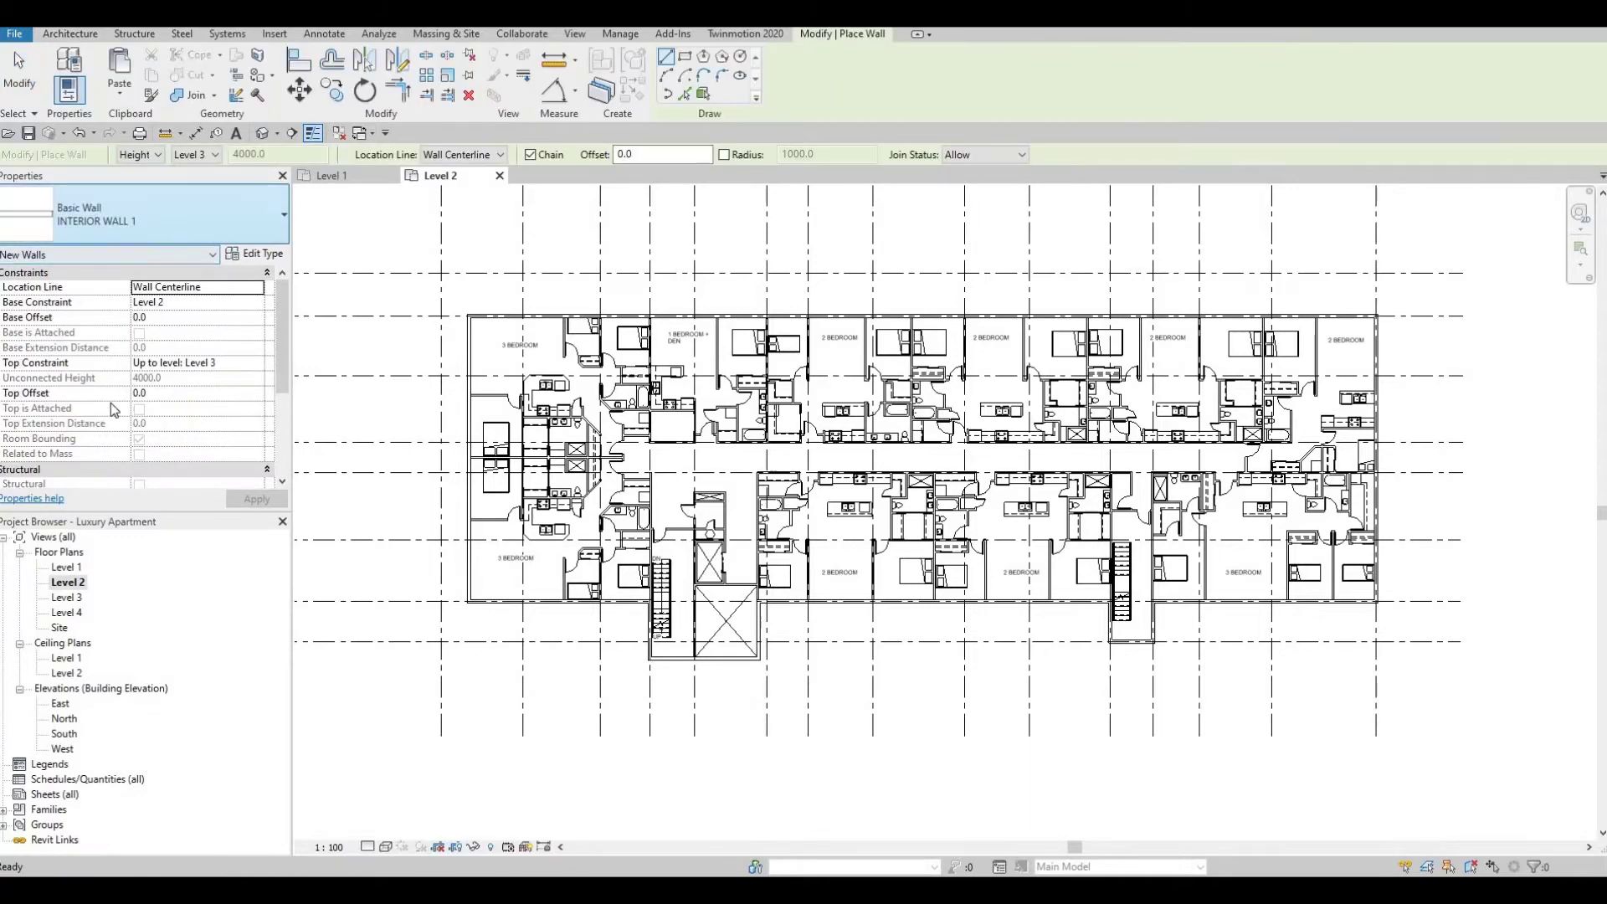
pyautogui.click(161, 234)
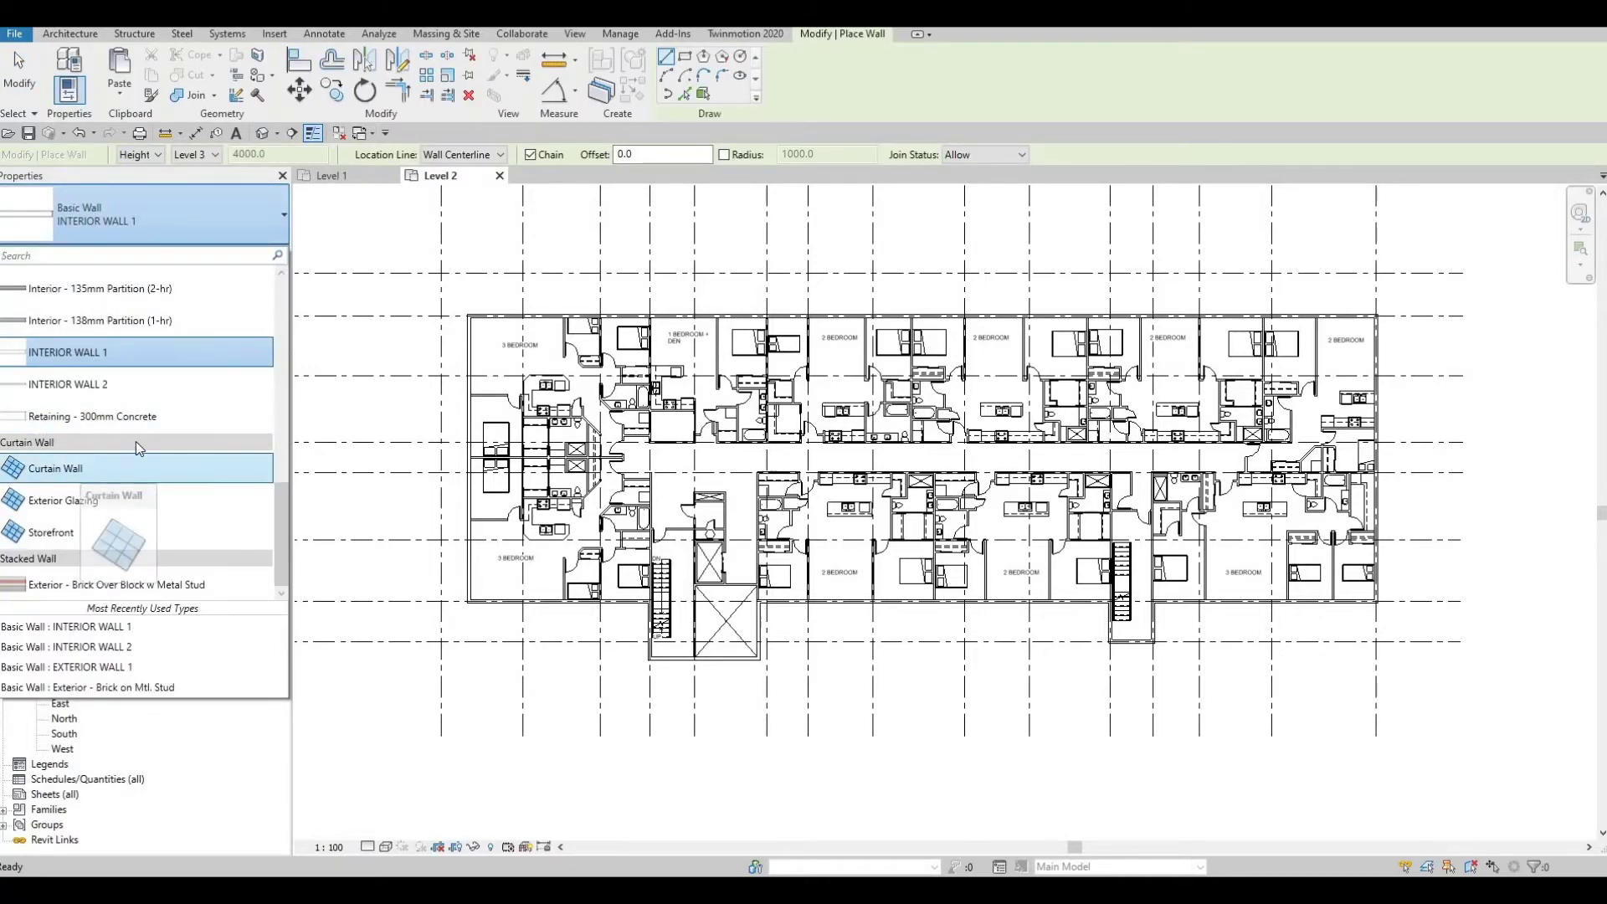
pyautogui.click(159, 462)
# Draw a 4400 mm curtain wall along the upper exterior wall's centreline beside the upper-left 3-bedroom unit's living area
pyautogui.scroll(5, 481, 335)
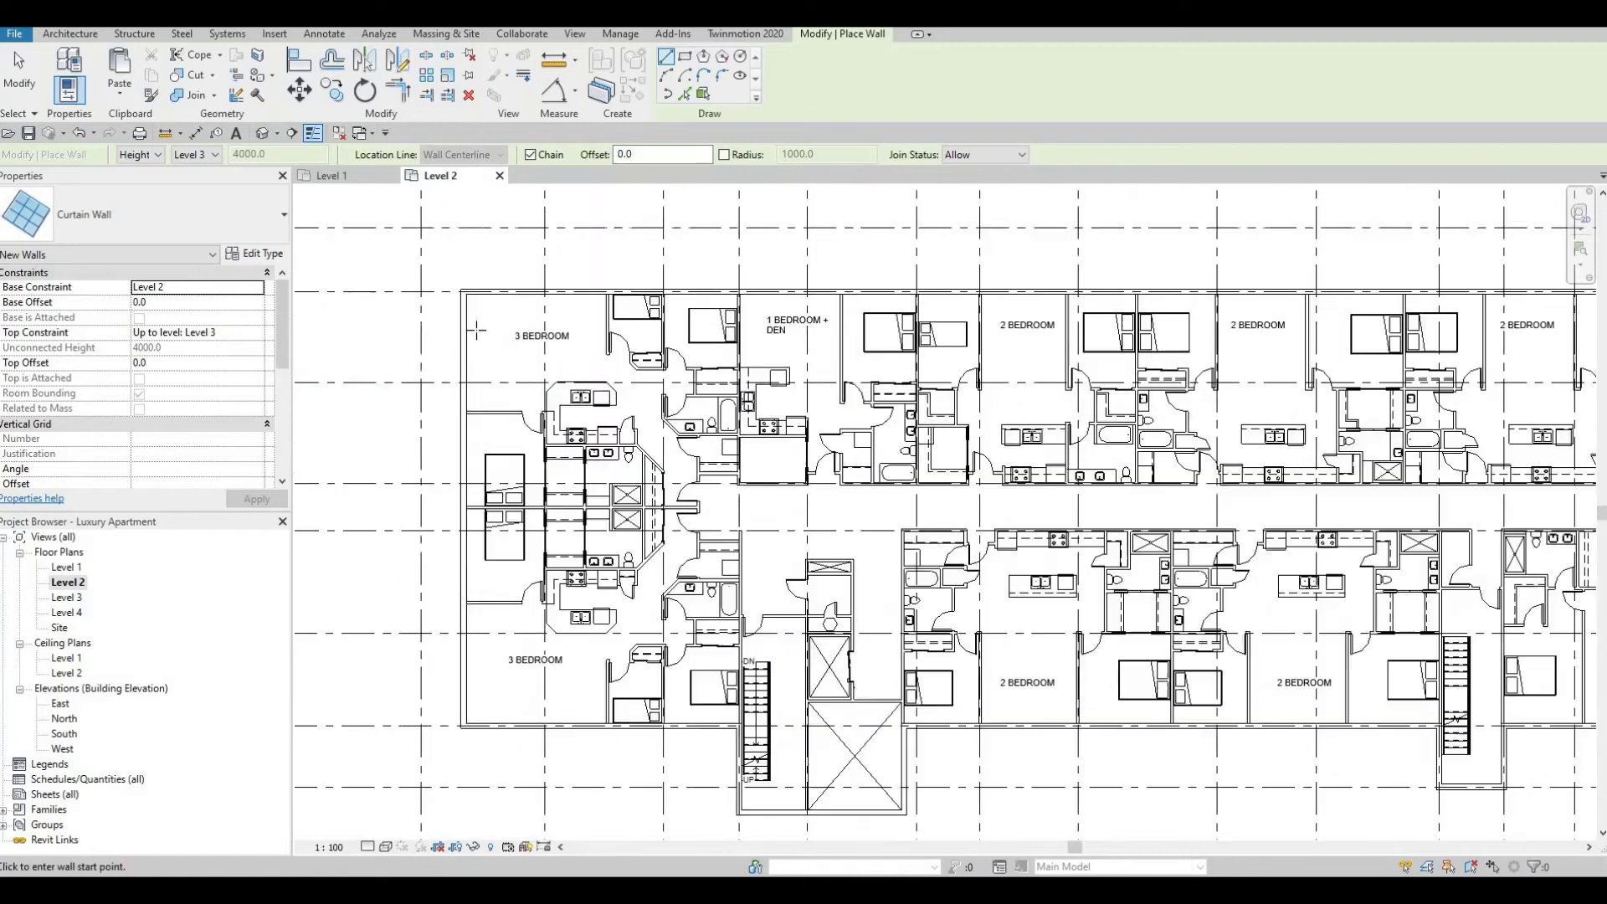
pyautogui.scroll(2, 459, 351)
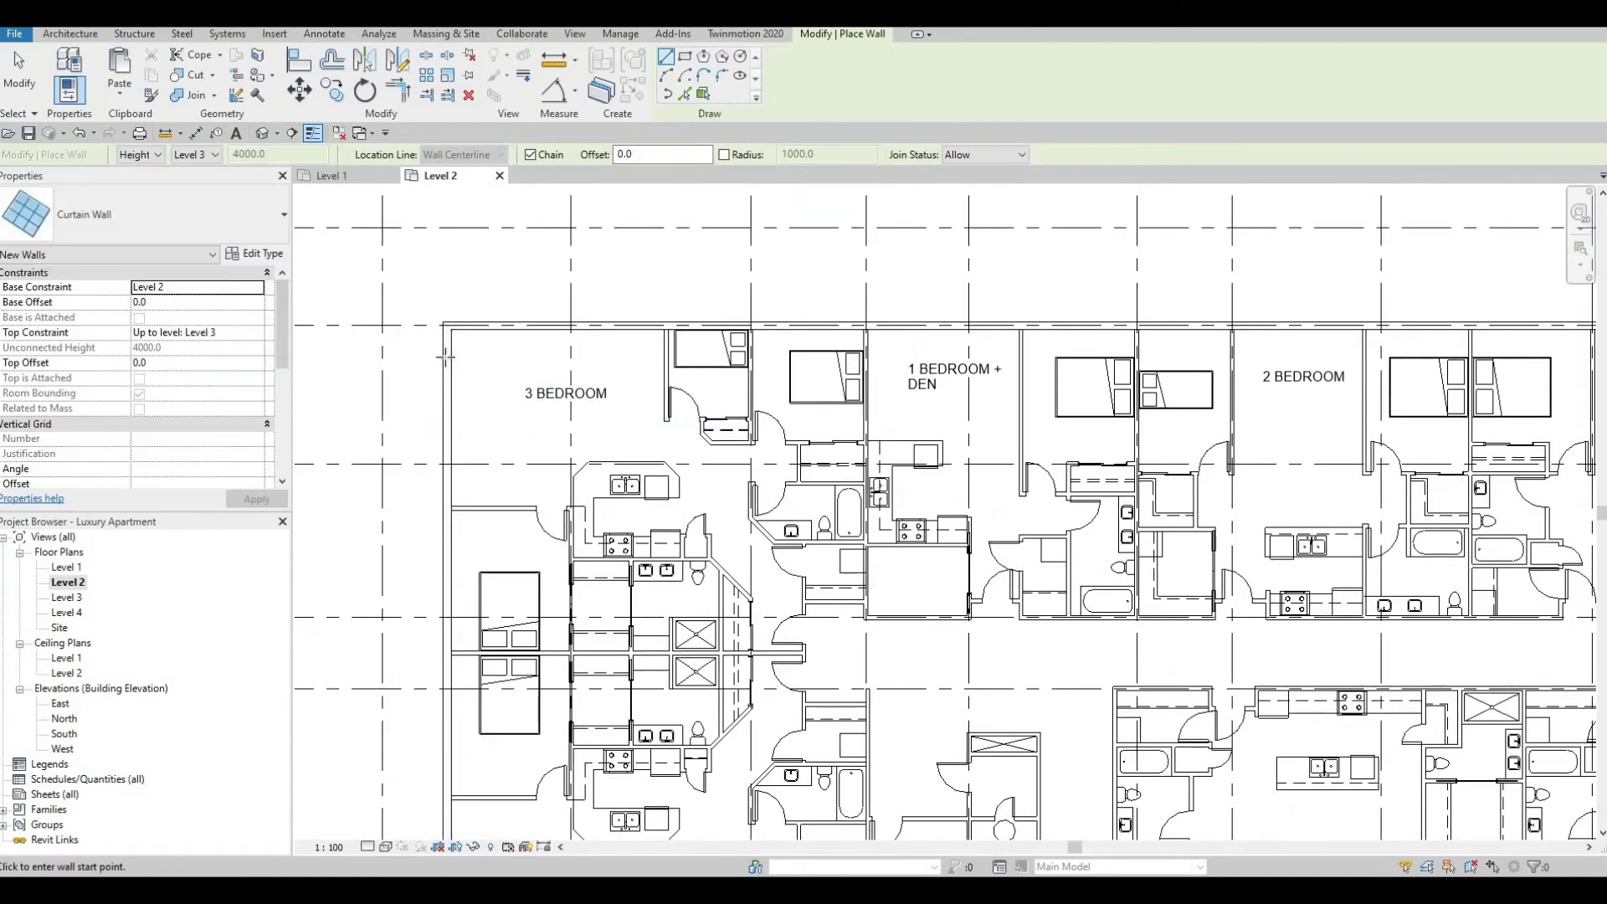
pyautogui.scroll(-3, 524, 337)
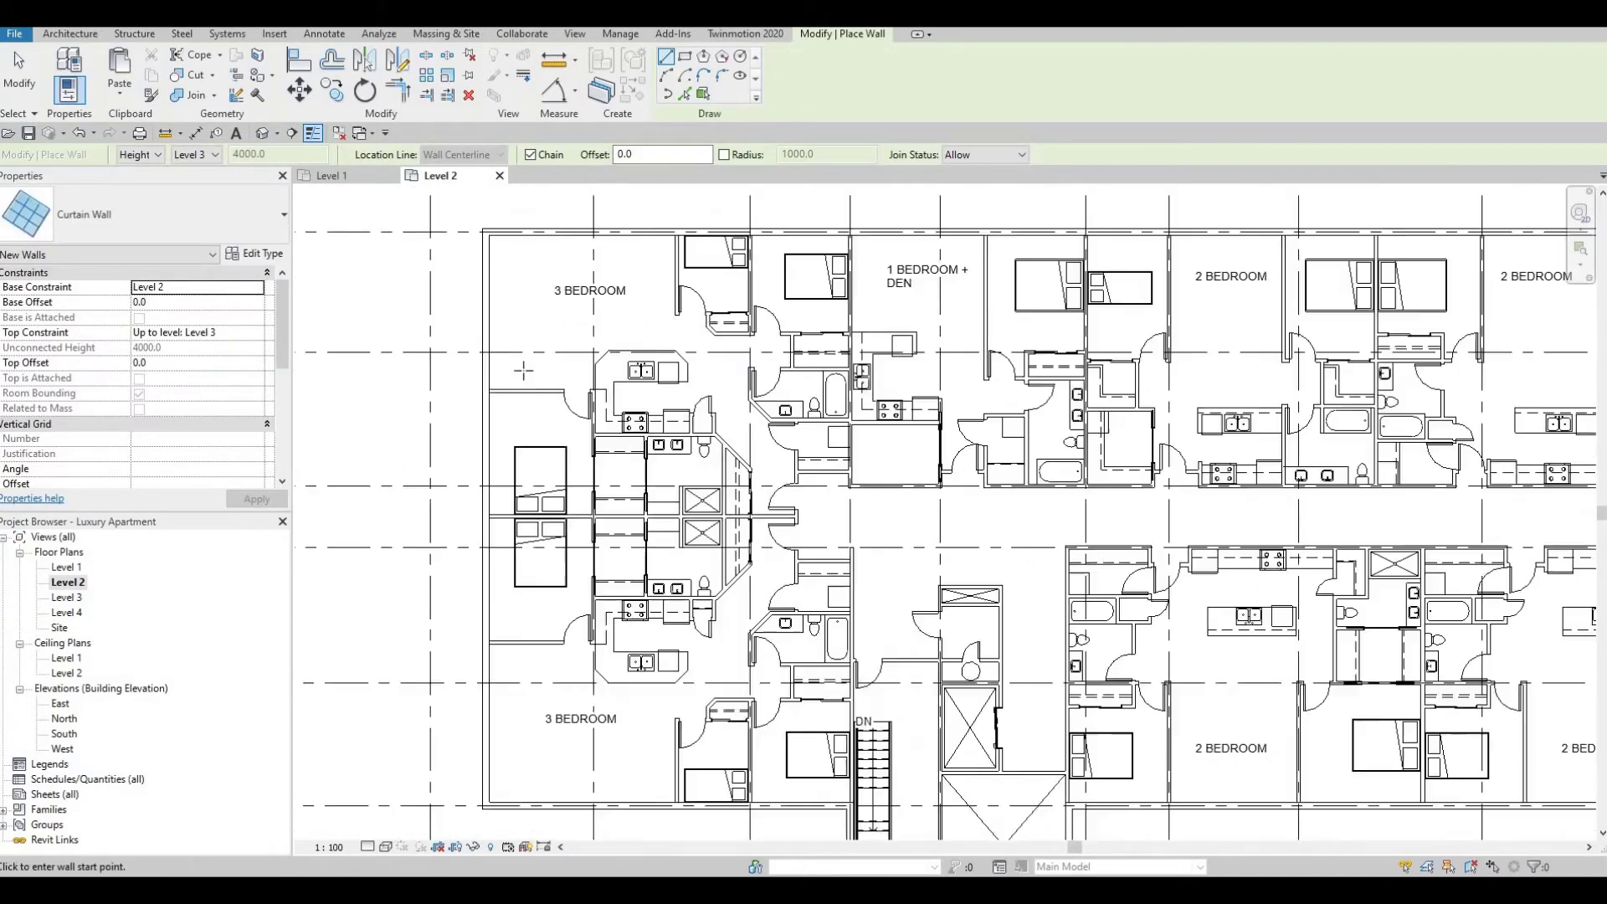
pyautogui.scroll(2, 524, 358)
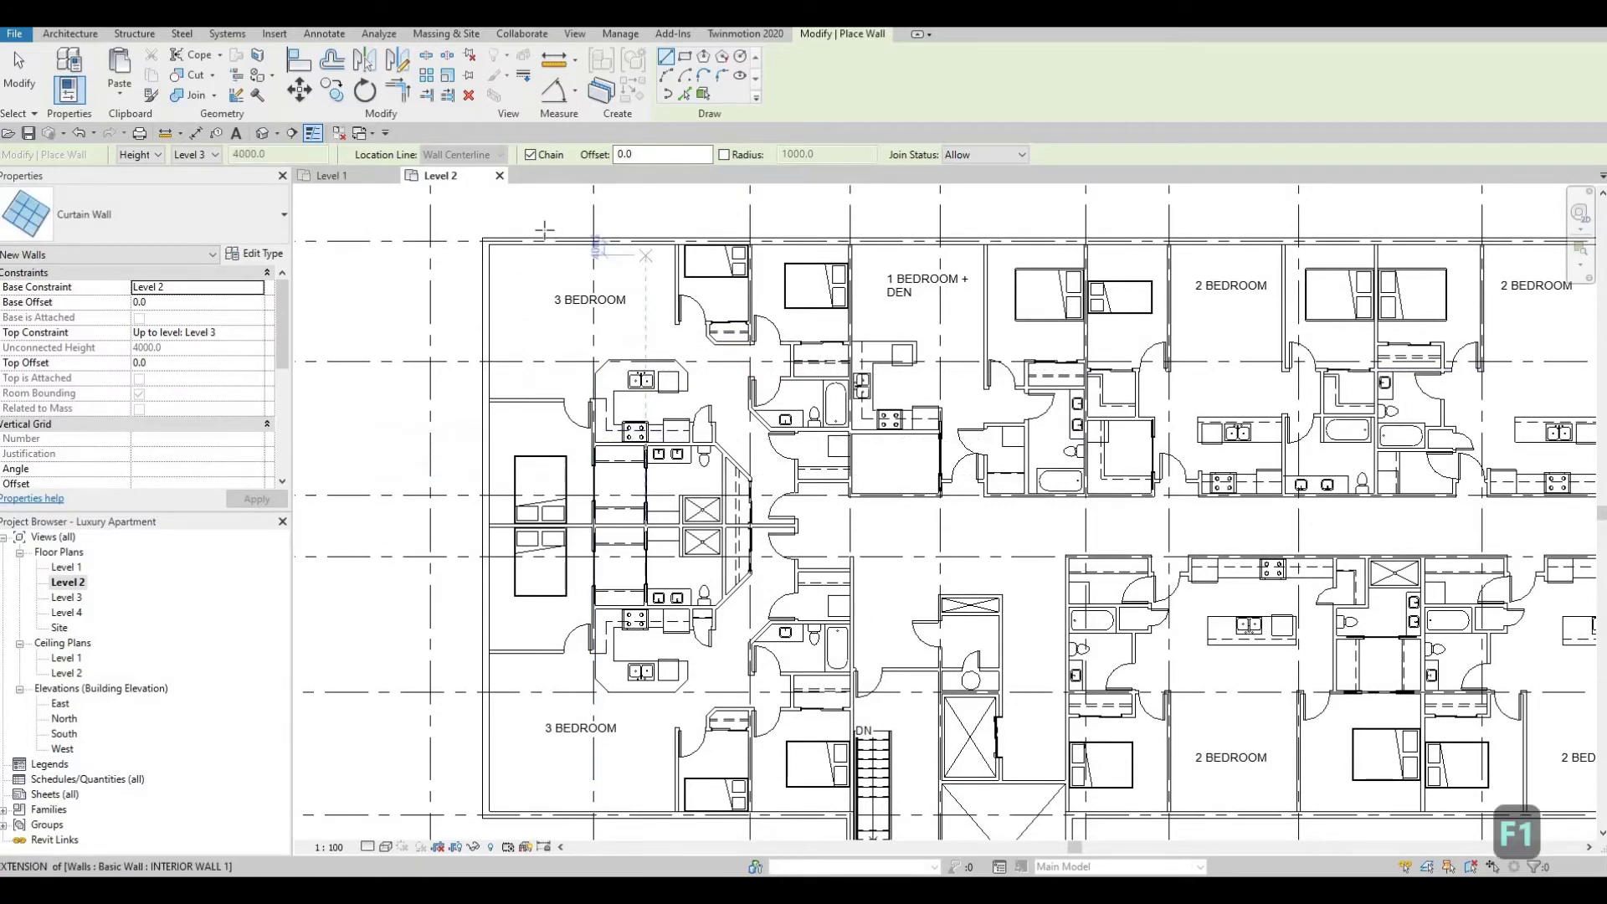
pyautogui.scroll(4, 544, 228)
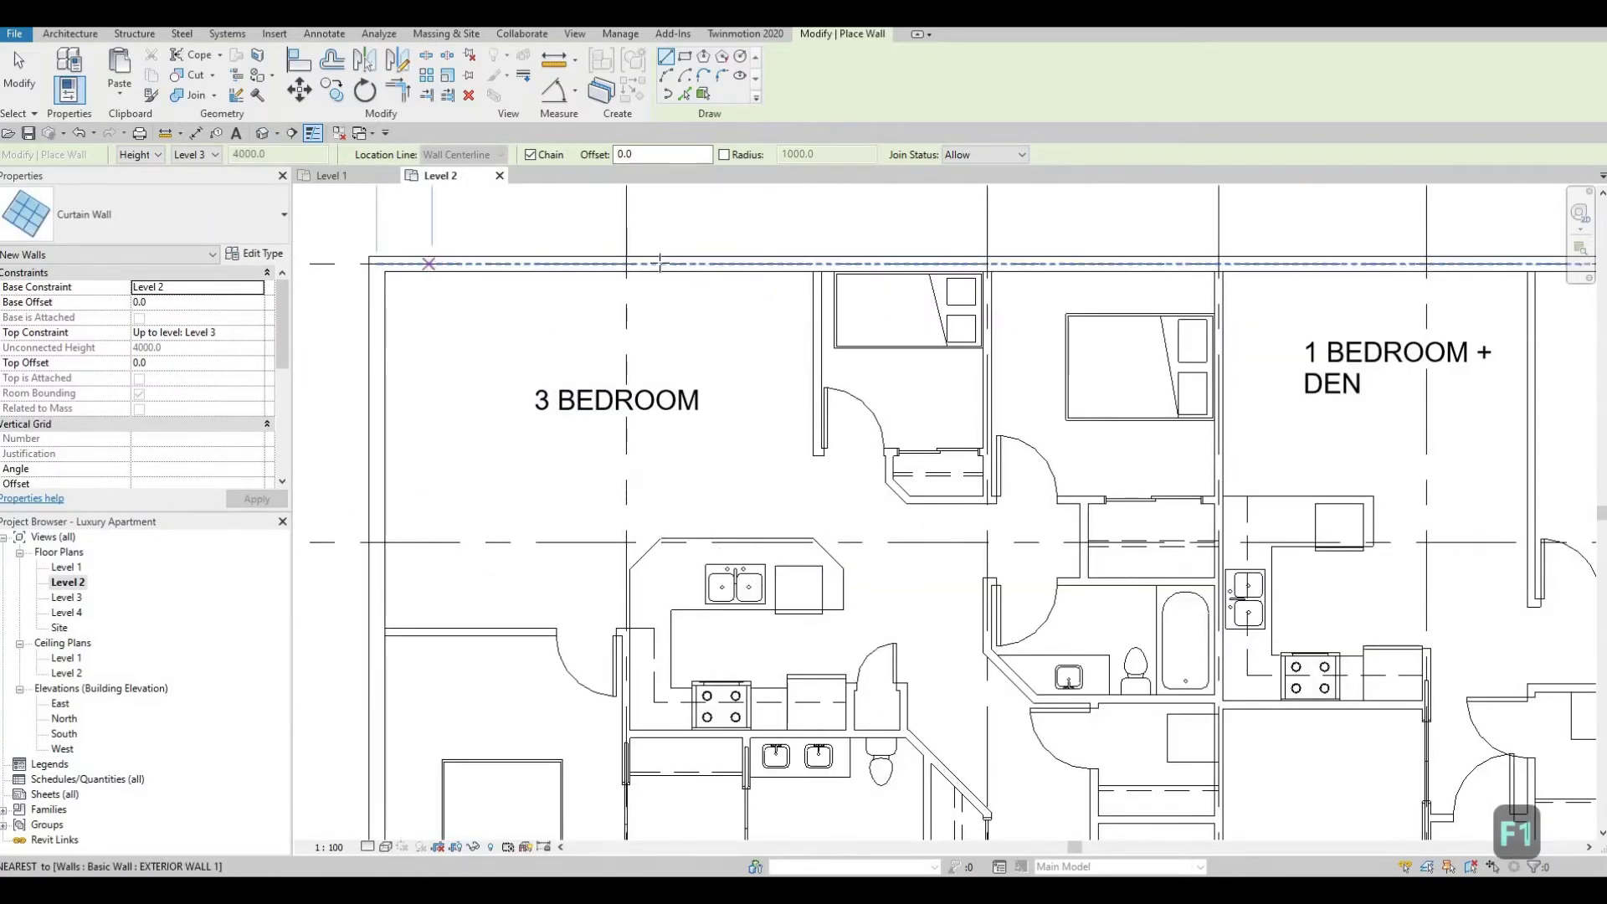
pyautogui.click(429, 263)
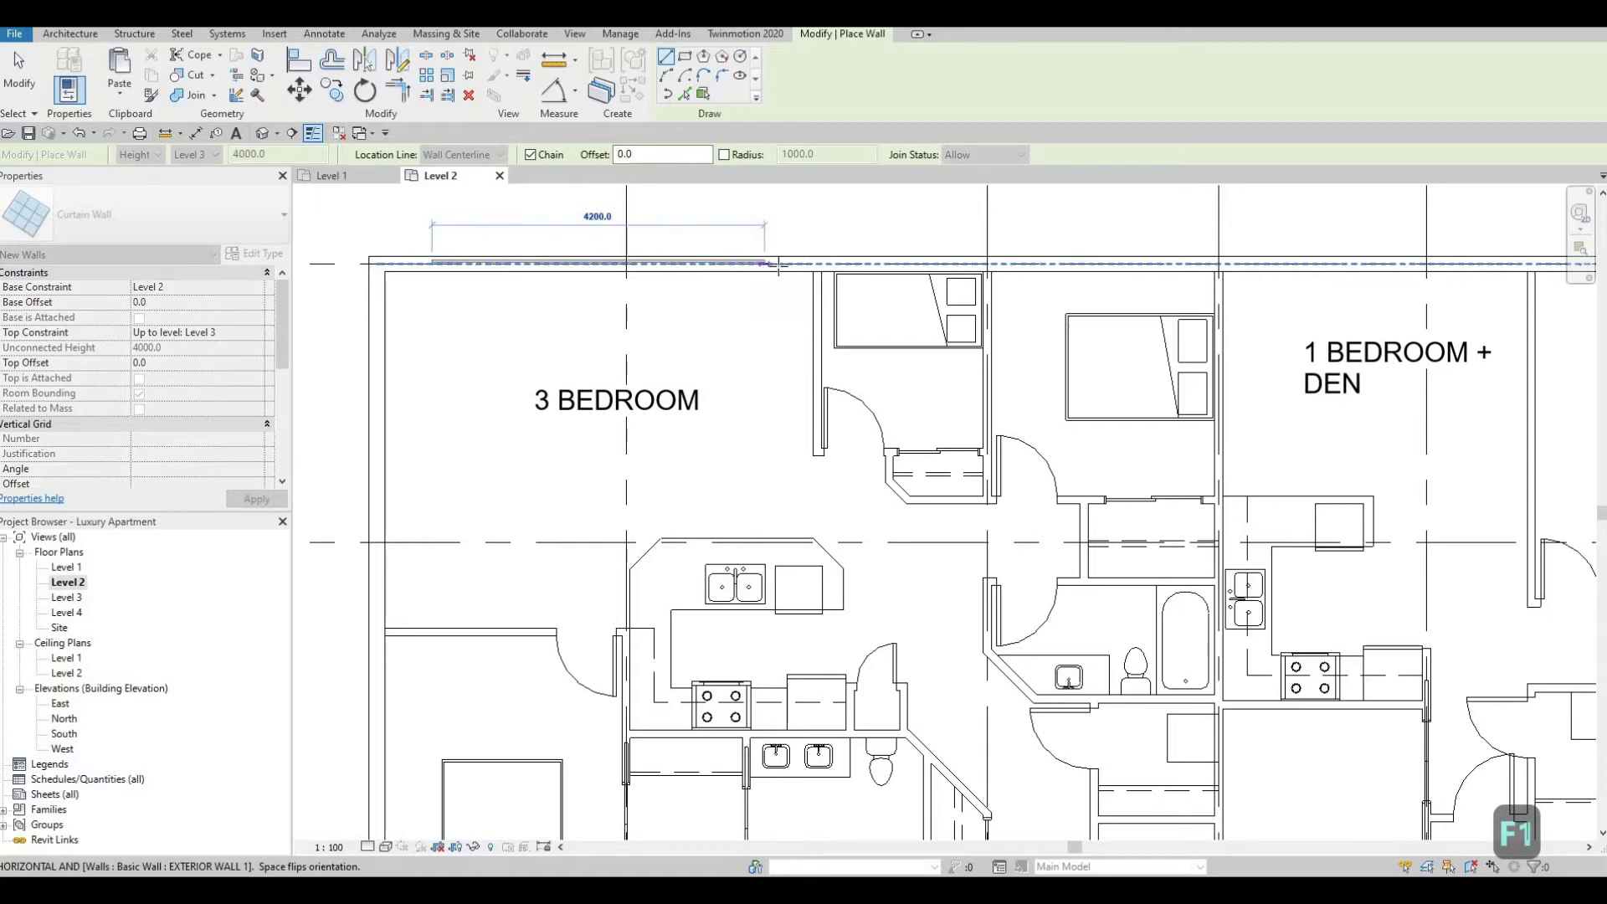
pyautogui.click(778, 263)
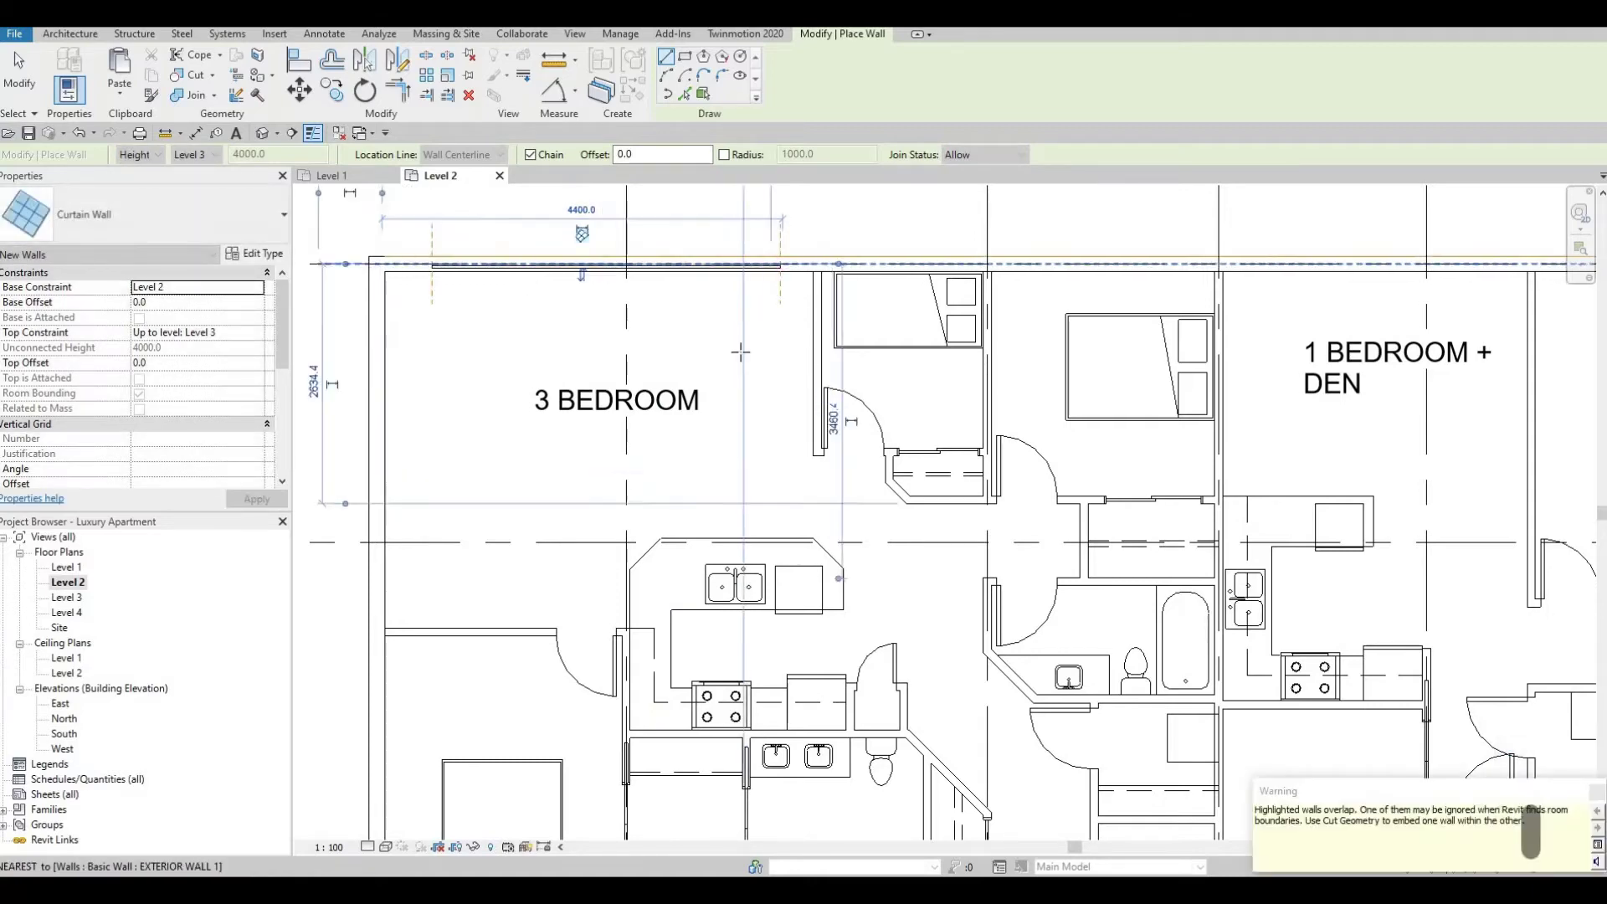
pyautogui.press('Escape')
pyautogui.scroll(2, 720, 316)
pyautogui.scroll(2, 719, 316)
pyautogui.press('Escape')
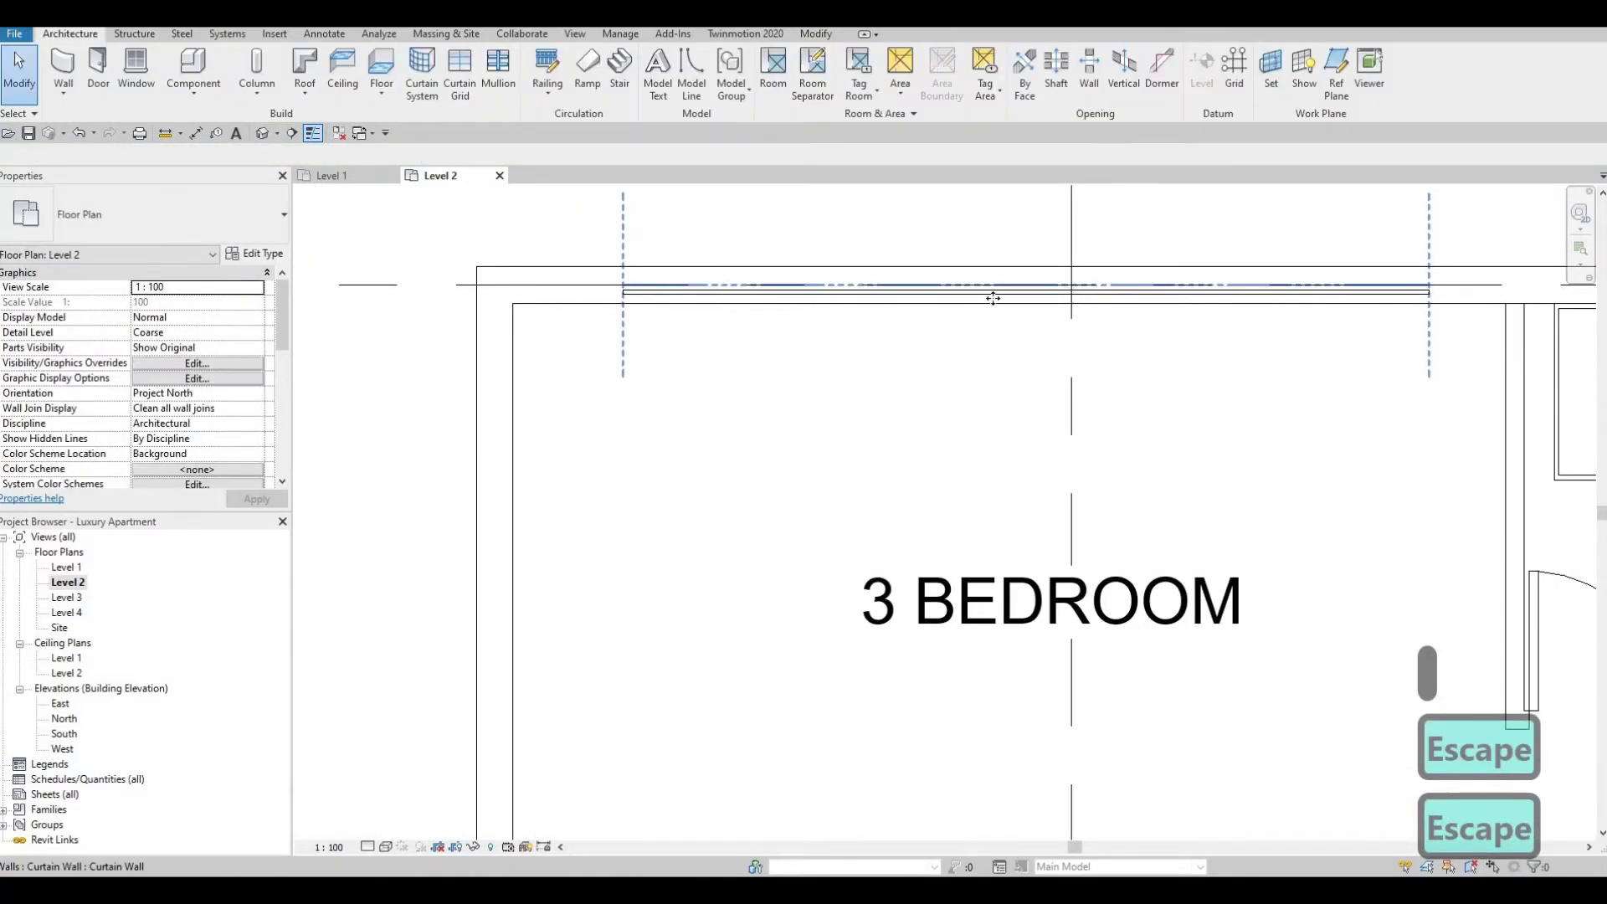
# Flip the 3-bedroom unit's curtain wall to the outer side of the exterior wall's centreline and back
pyautogui.click(1025, 295)
pyautogui.click(1025, 294)
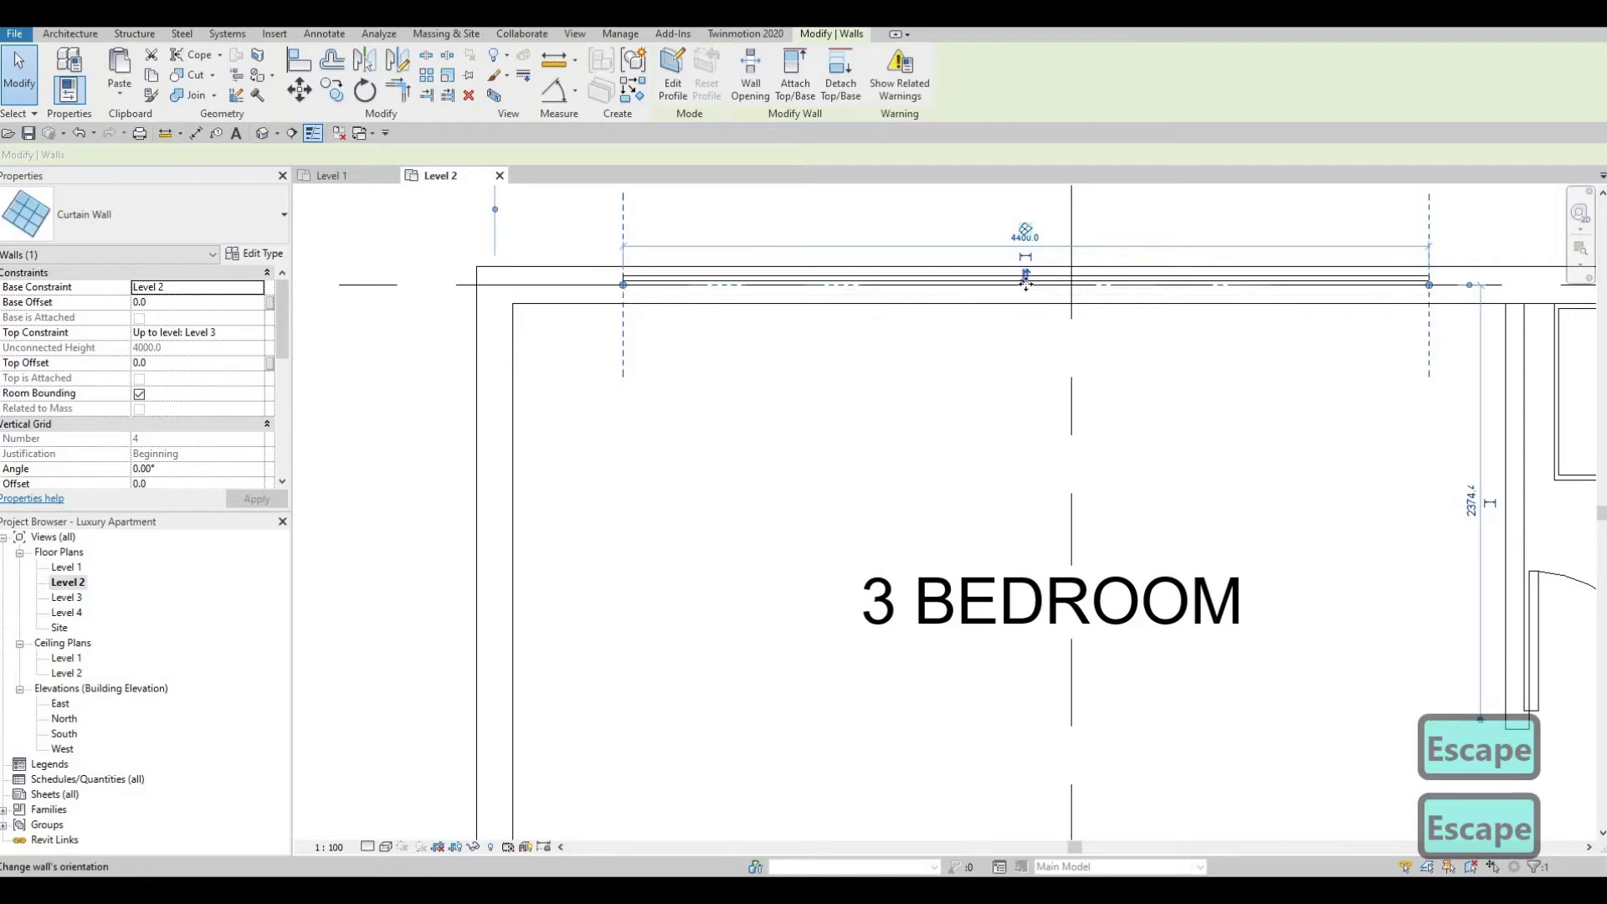
pyautogui.press('Escape')
pyautogui.scroll(4, 861, 358)
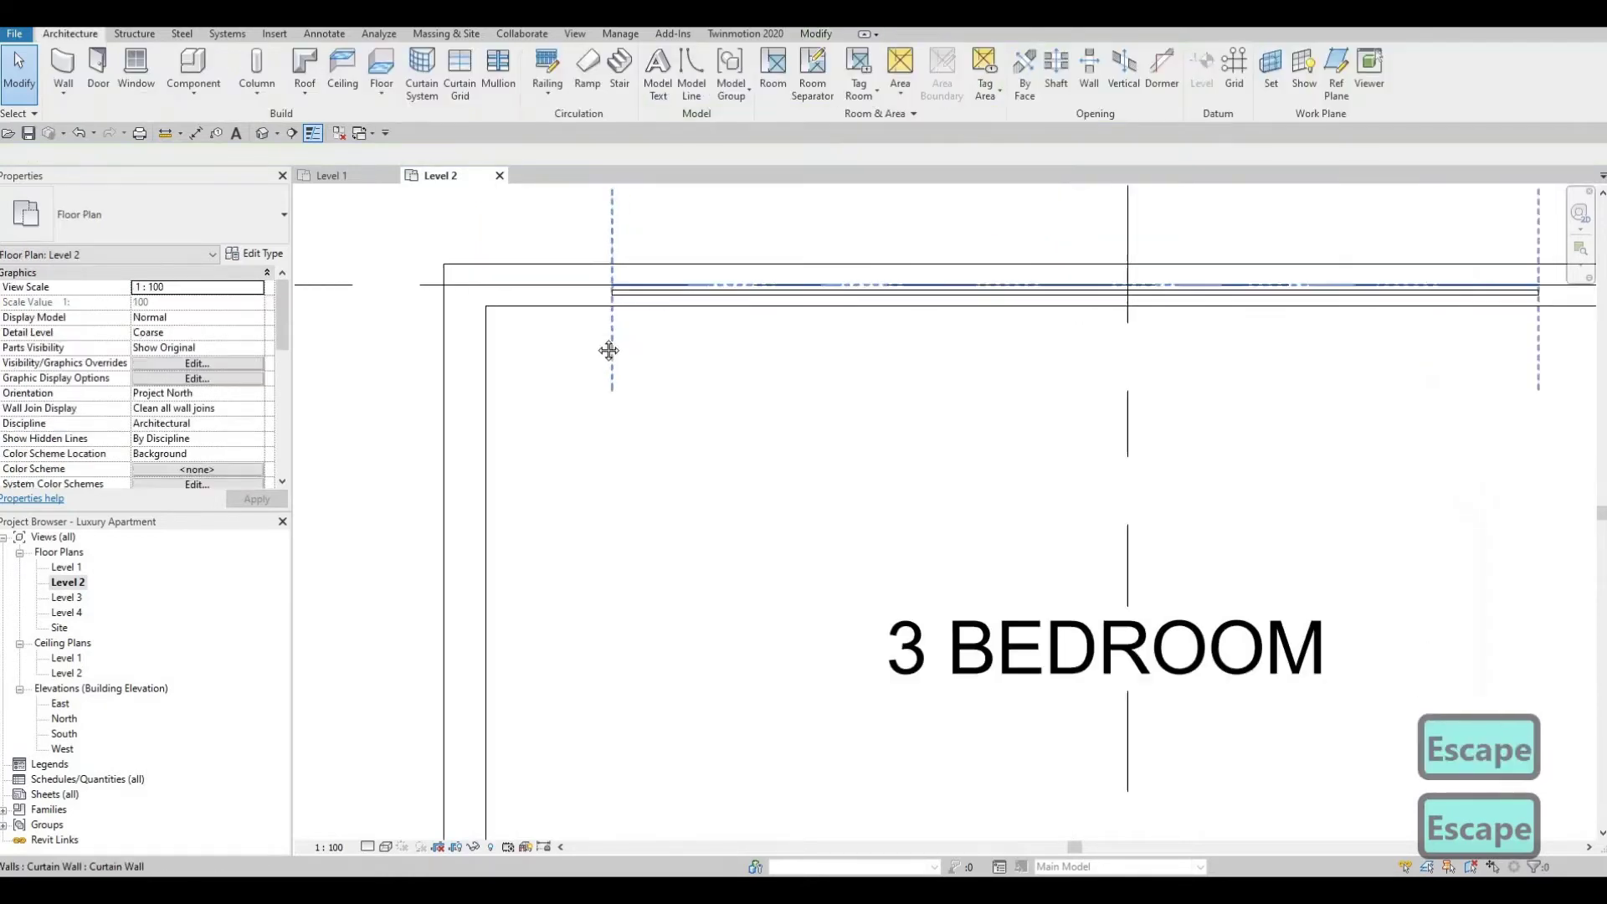
pyautogui.scroll(-5, 1014, 357)
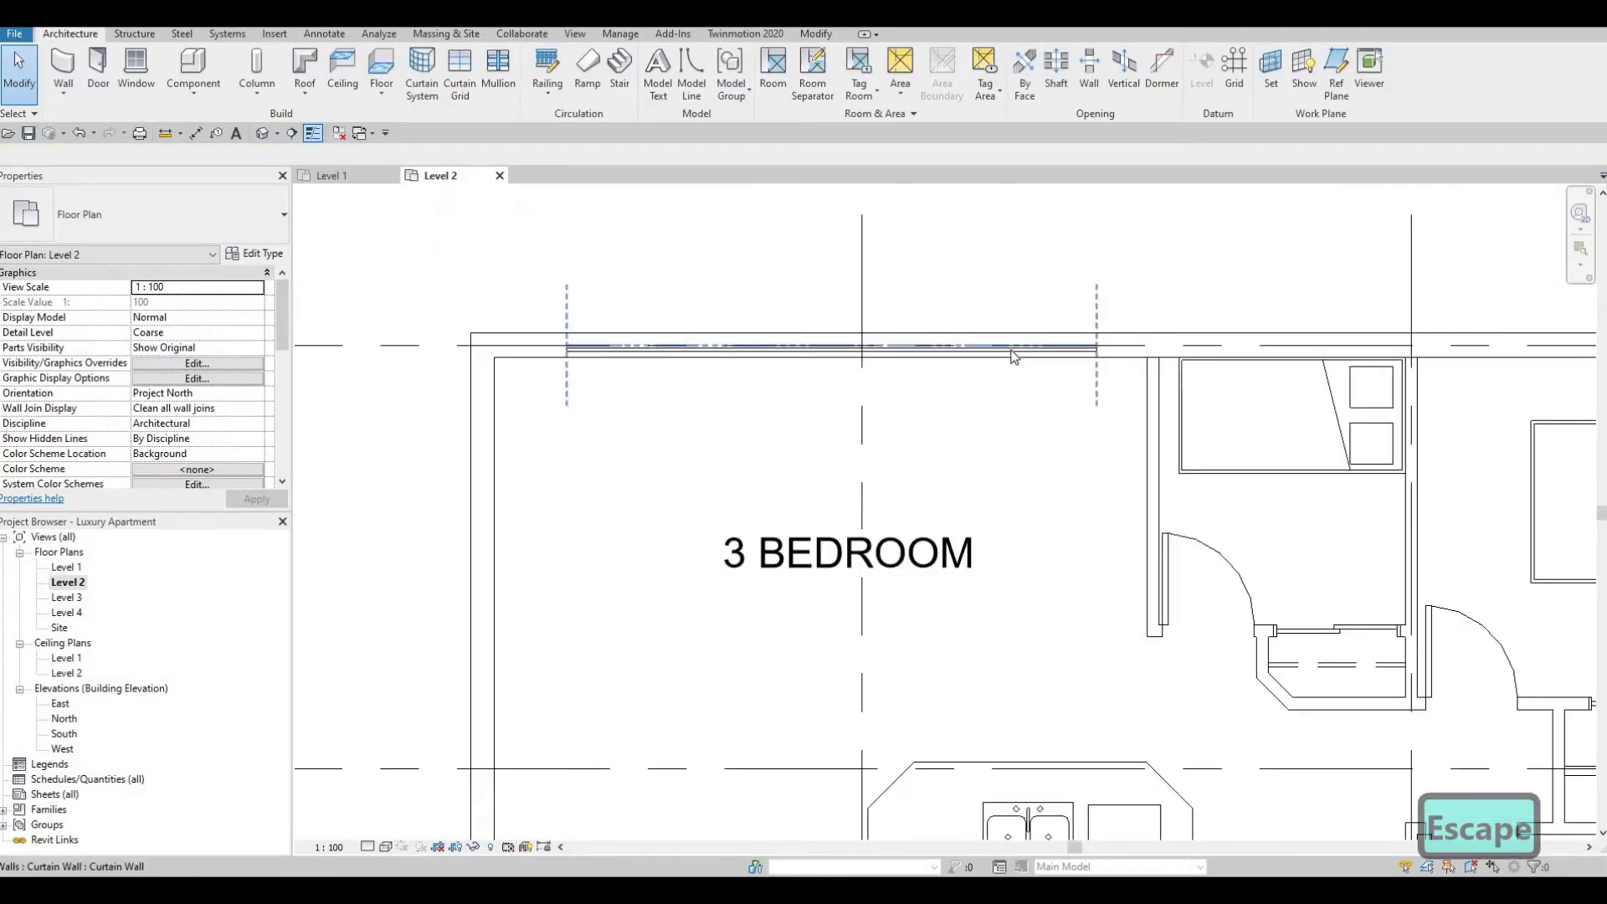
pyautogui.click(890, 412)
pyautogui.scroll(-2, 952, 383)
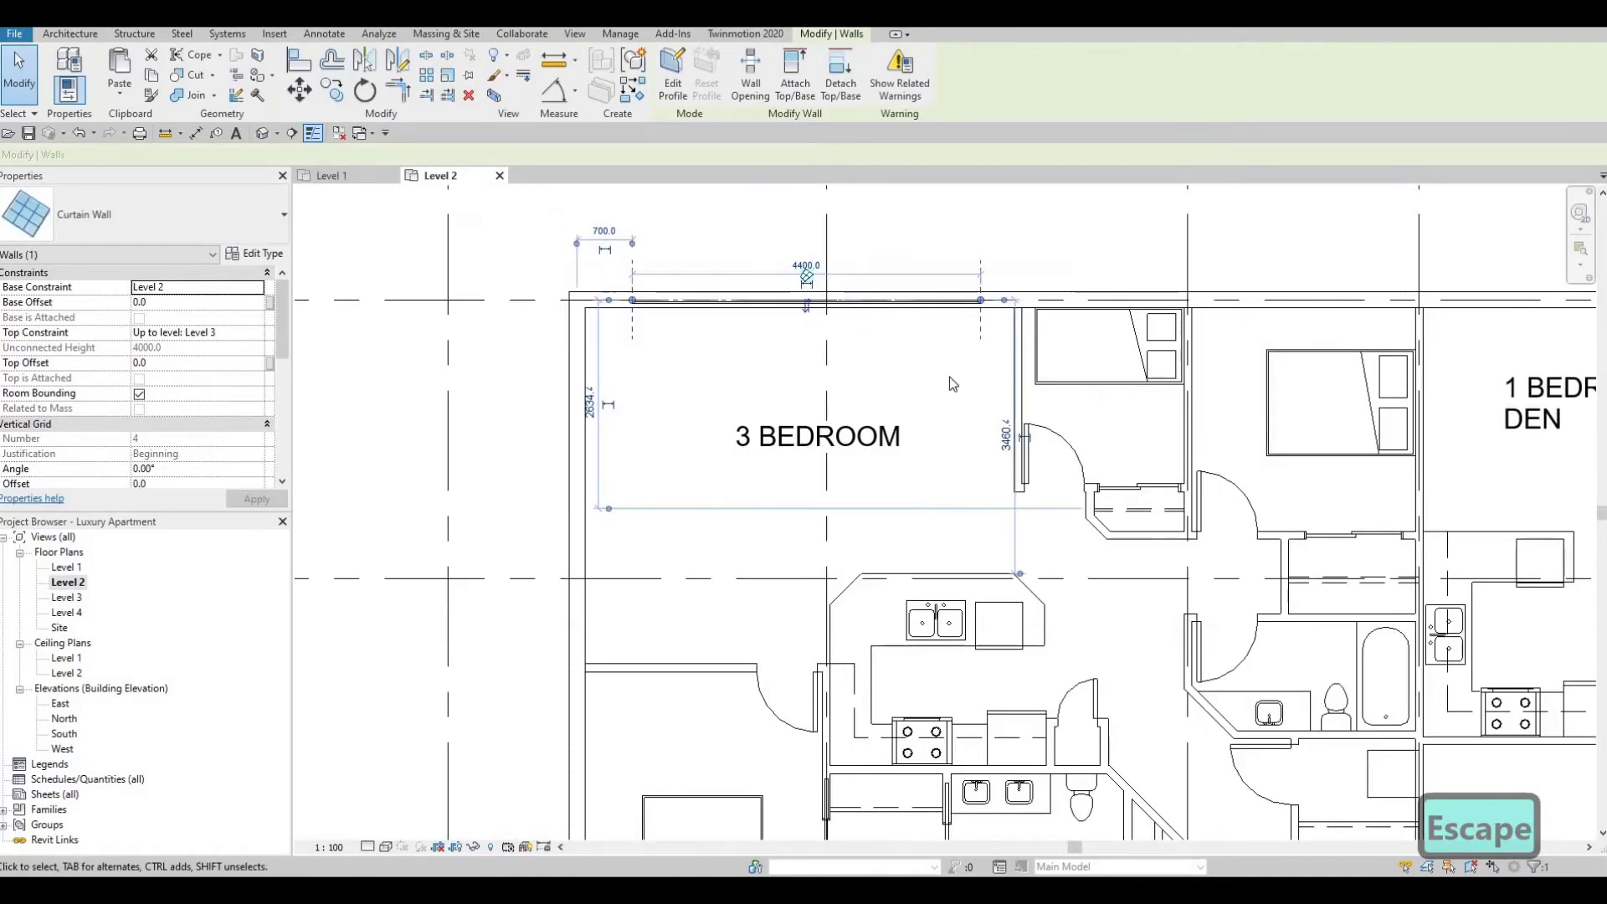
pyautogui.moveTo(865, 360); pyautogui.dragTo(732, 329, button='middle')
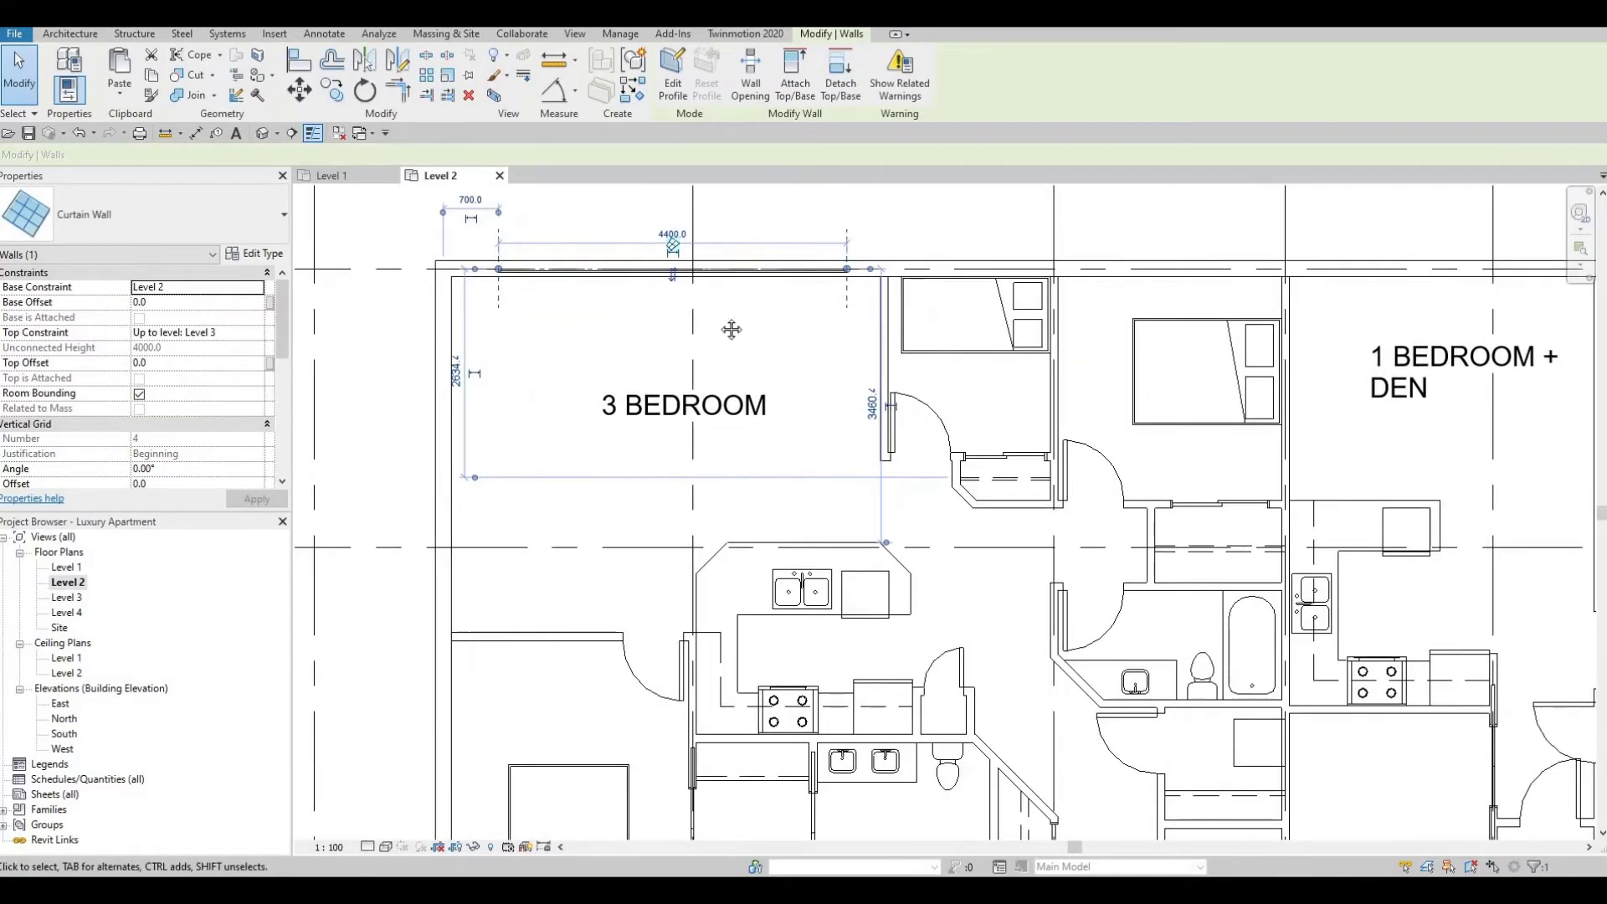
pyautogui.moveTo(700, 275); pyautogui.dragTo(604, 292, button='middle')
pyautogui.press('Escape')
pyautogui.press('Escape')
pyautogui.click(601, 288)
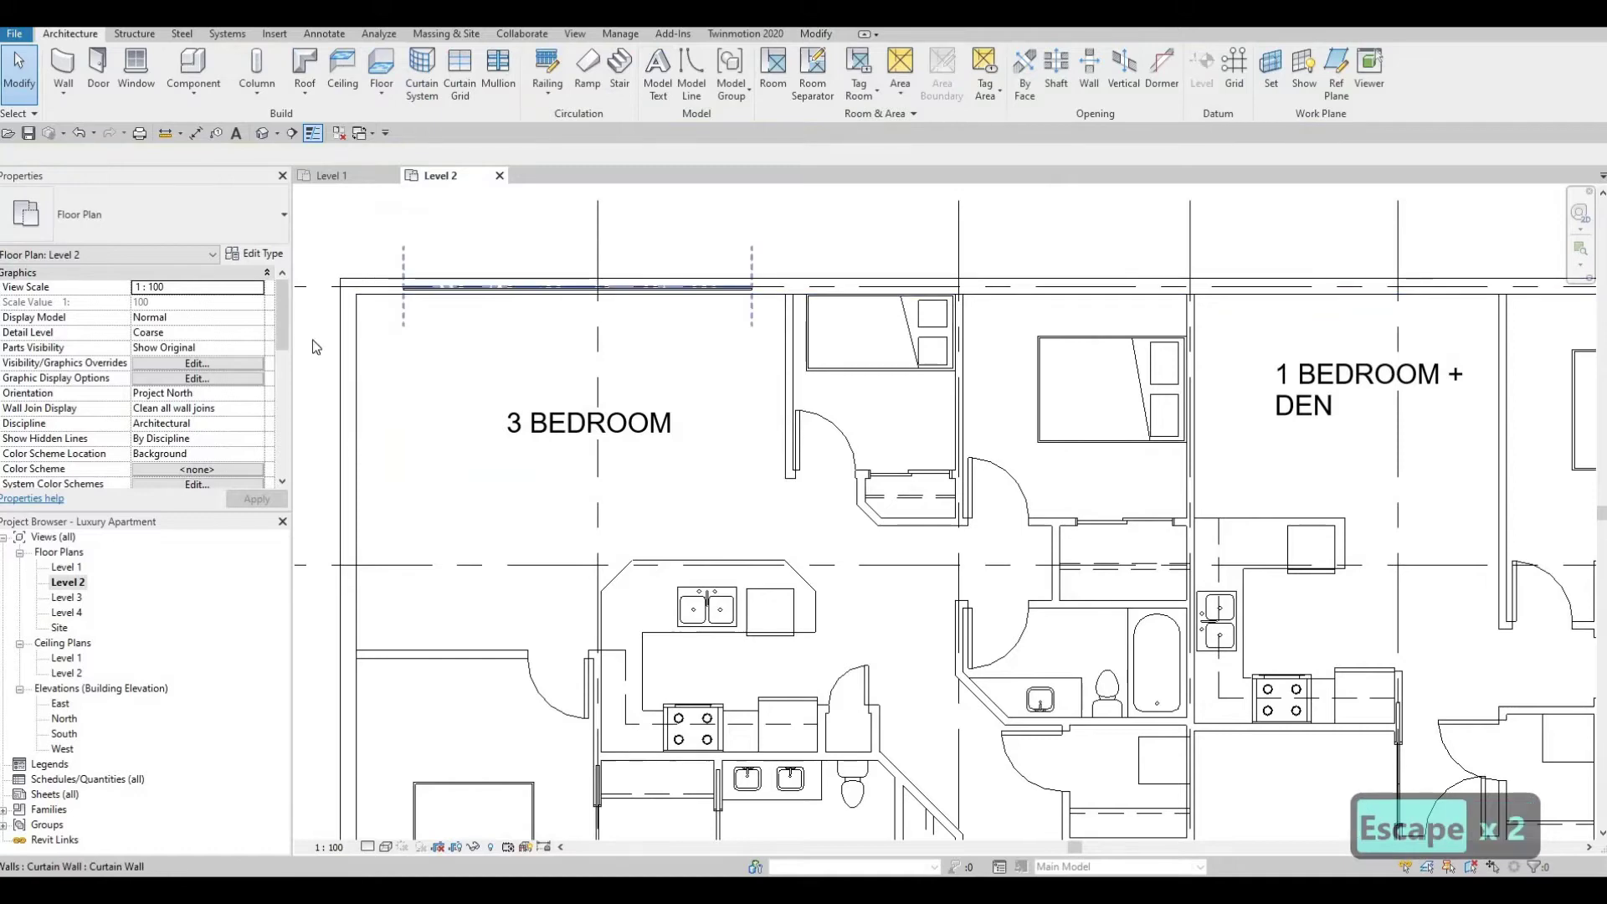
pyautogui.press('Escape')
pyautogui.press('Escape')
pyautogui.click(477, 290)
pyautogui.press('Escape')
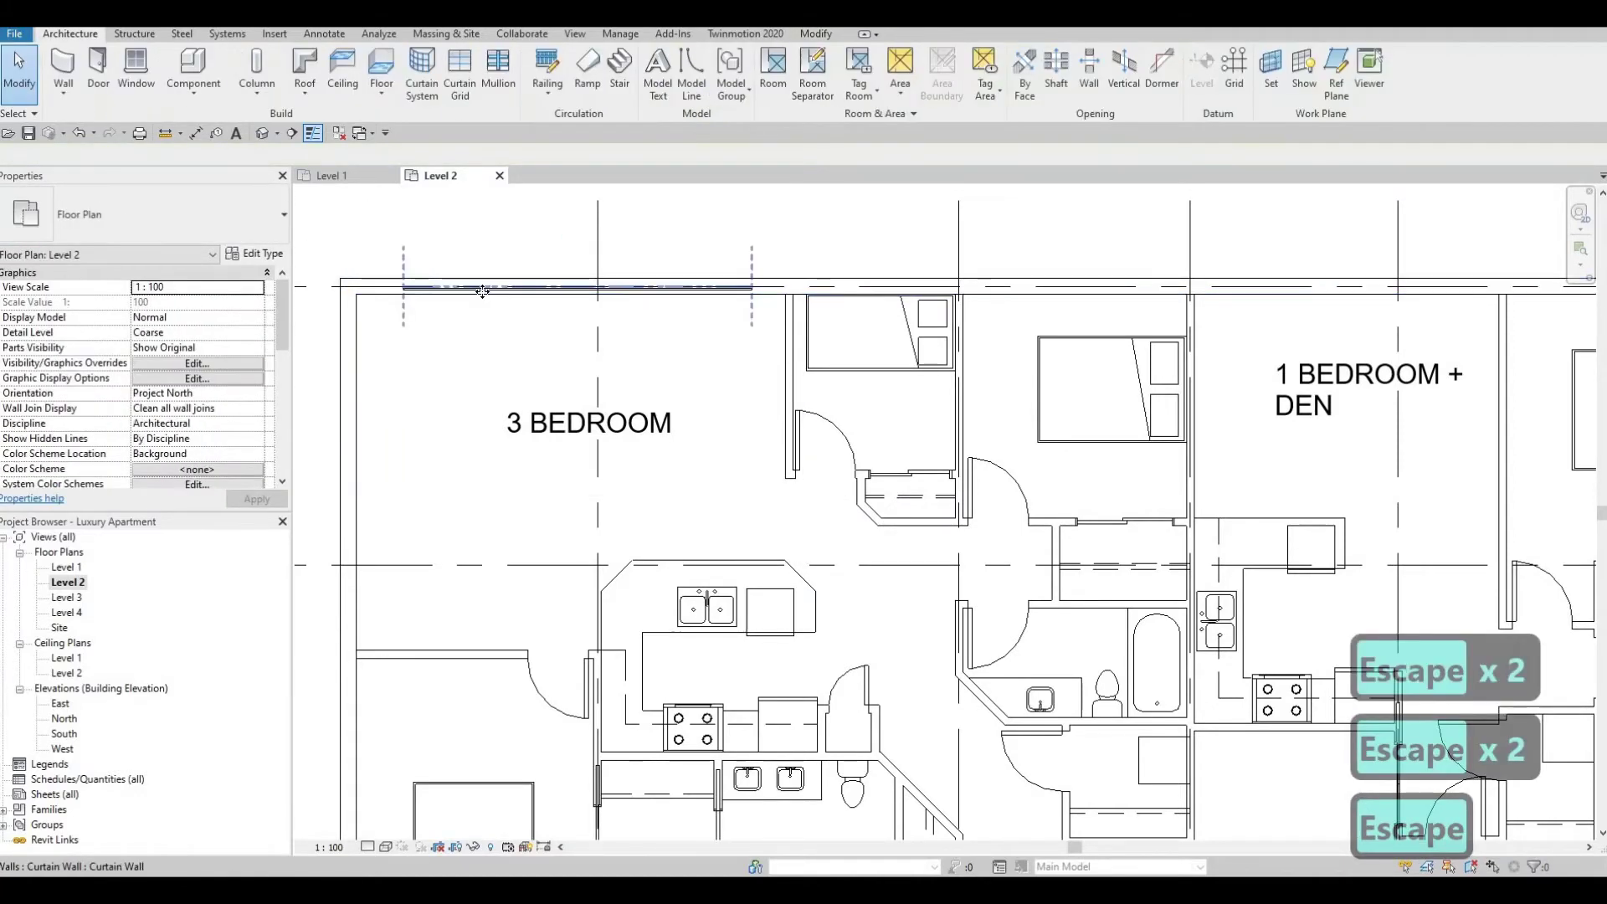
# Create a similar curtain wall, 1000 mm long, in the upper exterior wall above the 3-bedroom unit's small bedroom
pyautogui.click(482, 290)
pyautogui.press('c')
pyautogui.press('s')
pyautogui.scroll(3, 831, 285)
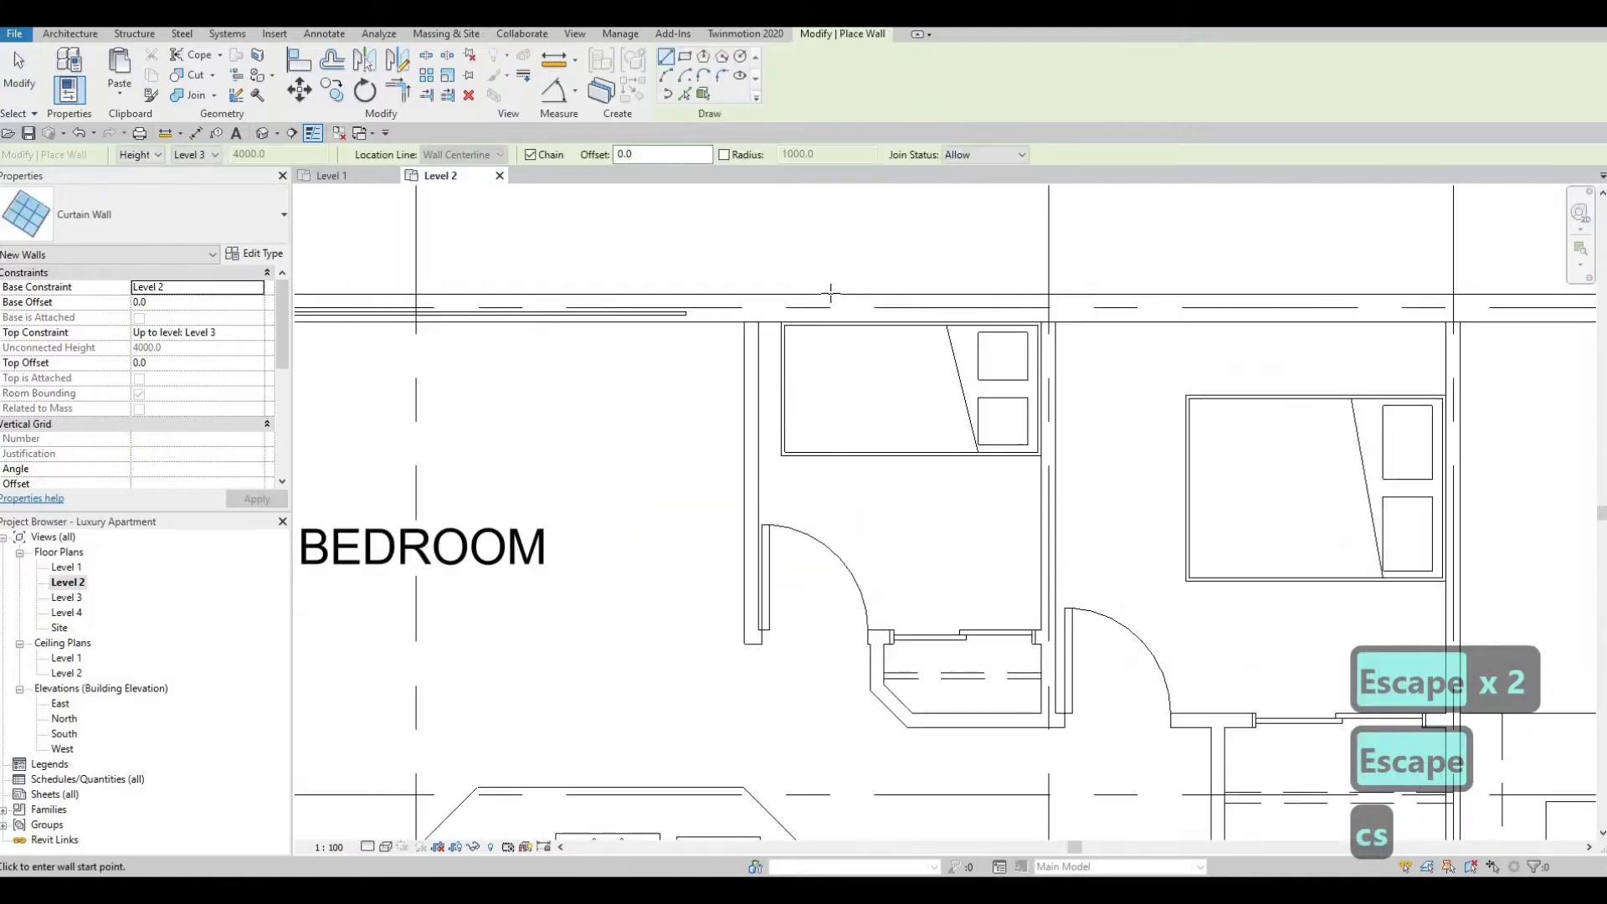
pyautogui.scroll(2, 816, 311)
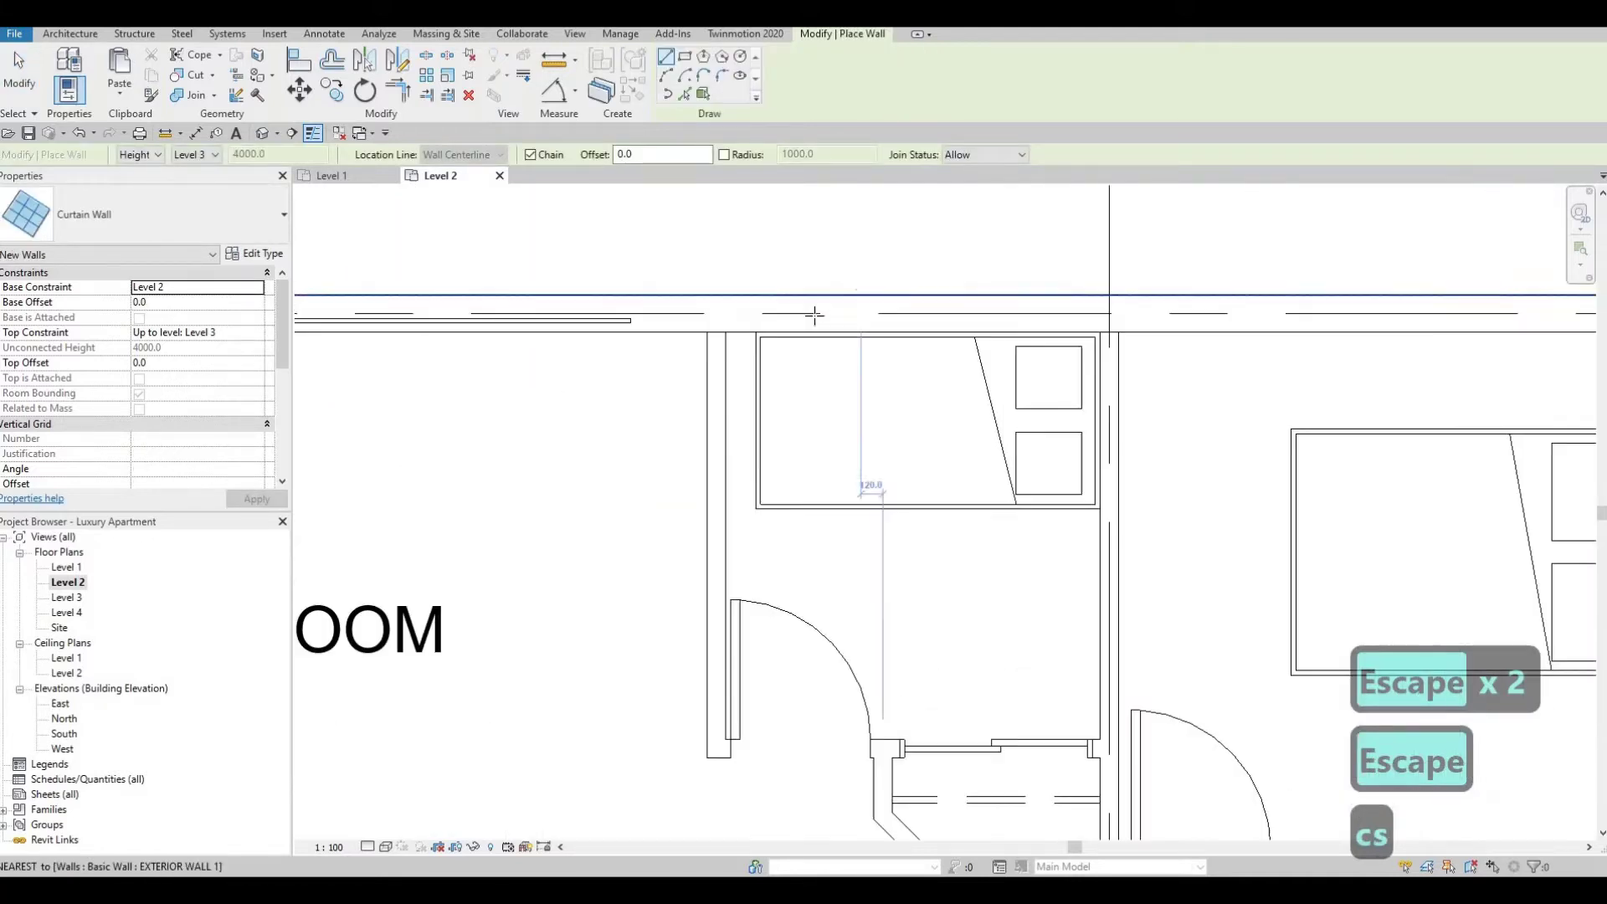
pyautogui.click(977, 313)
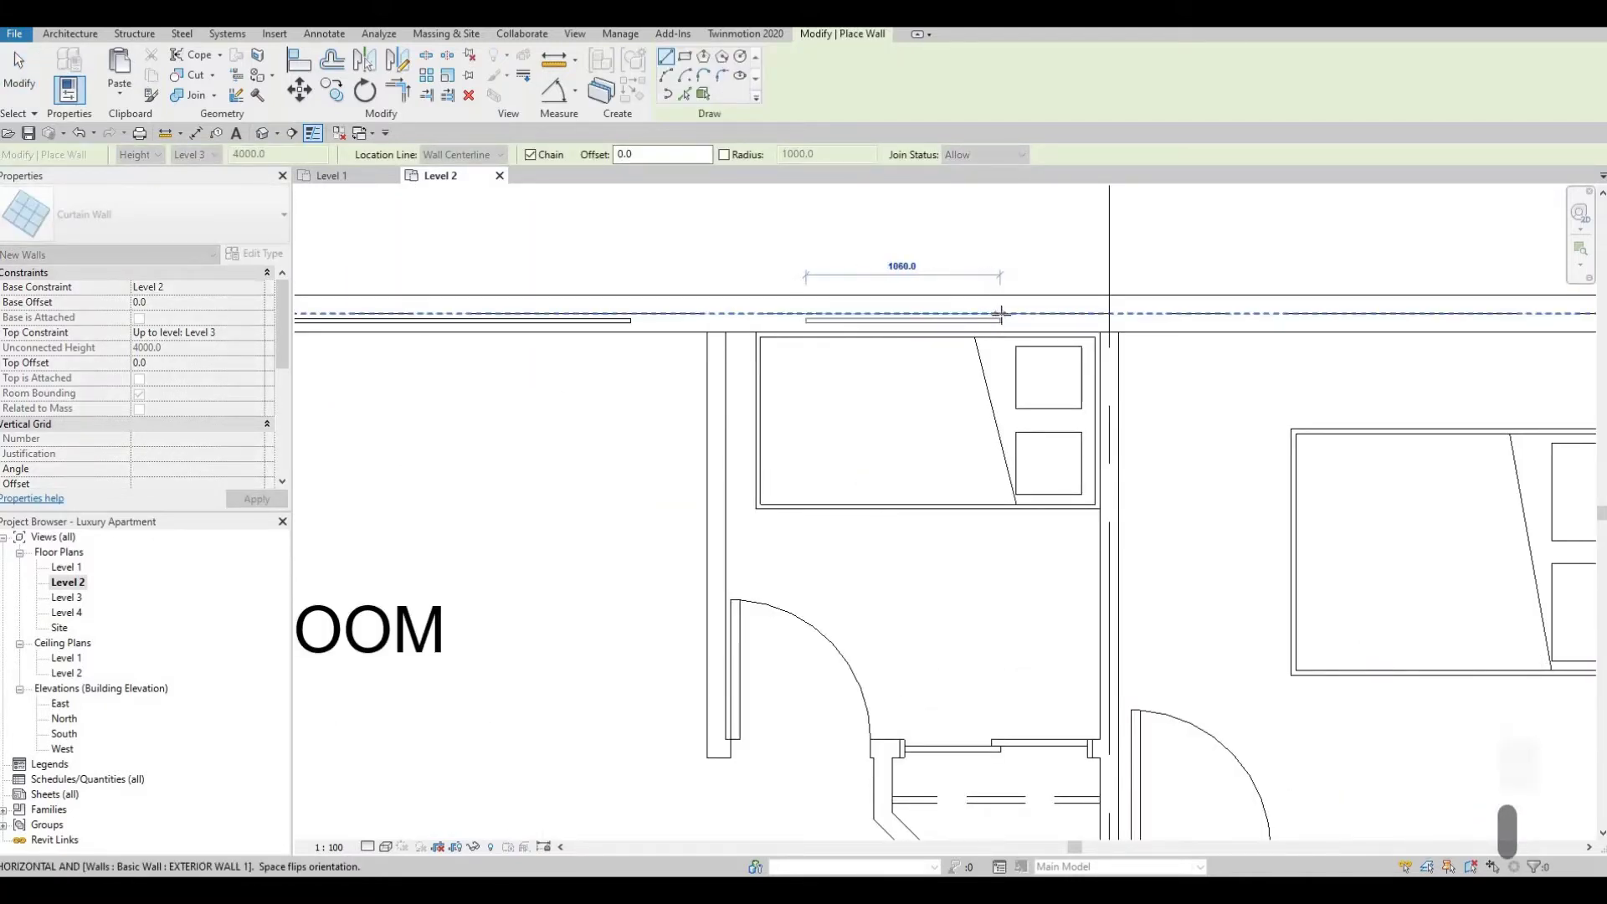
pyautogui.write('1000')
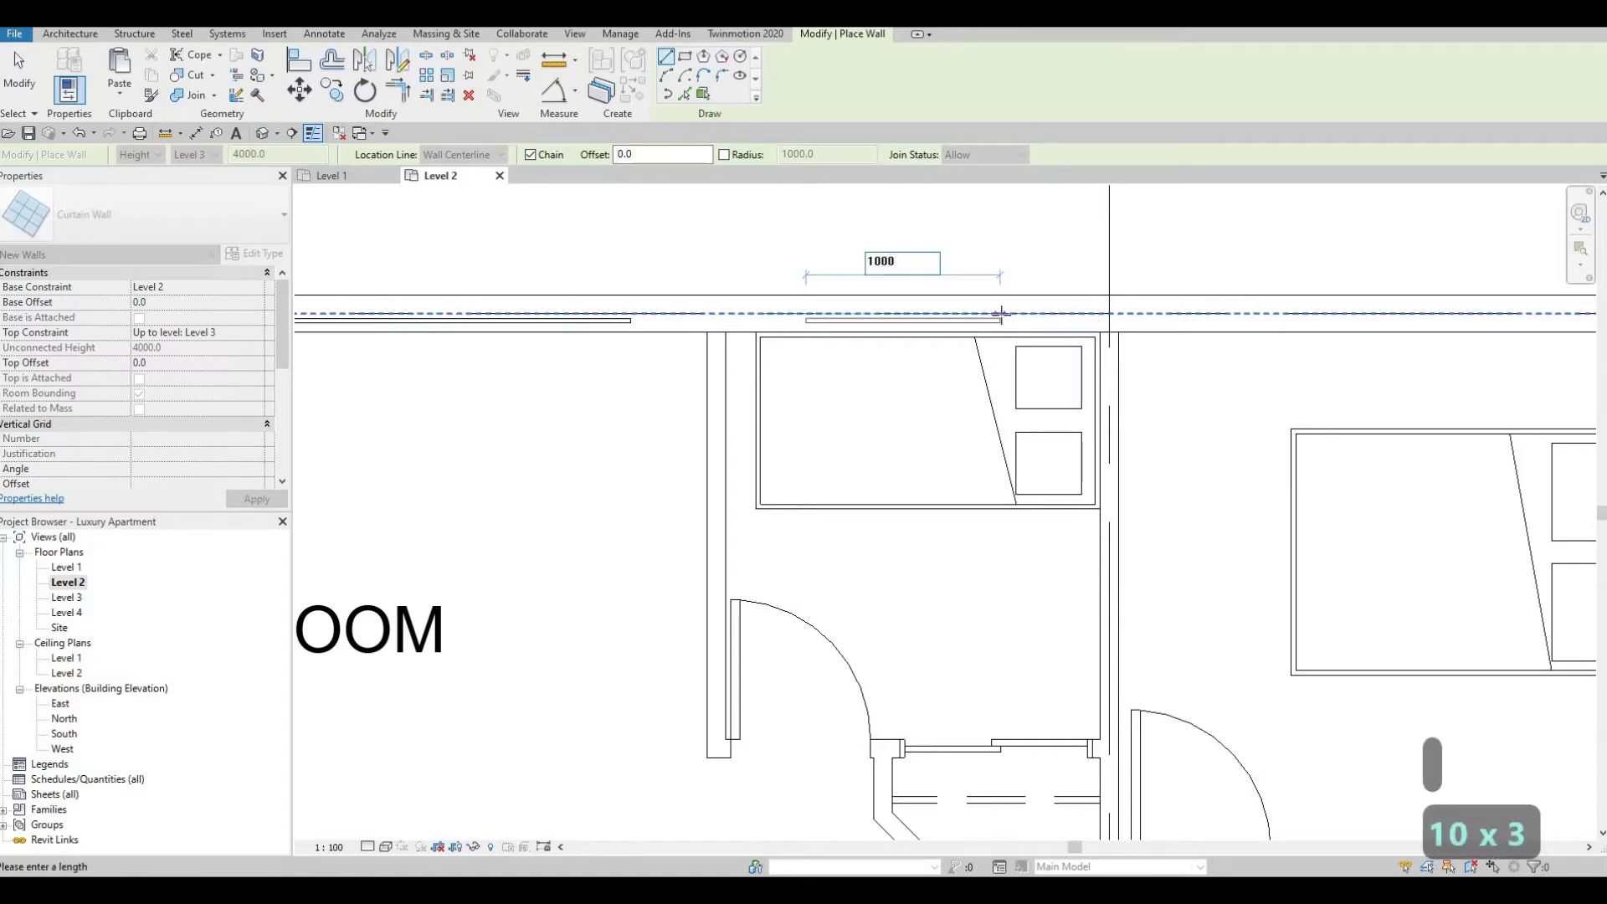
pyautogui.press('Return')
pyautogui.press('Escape')
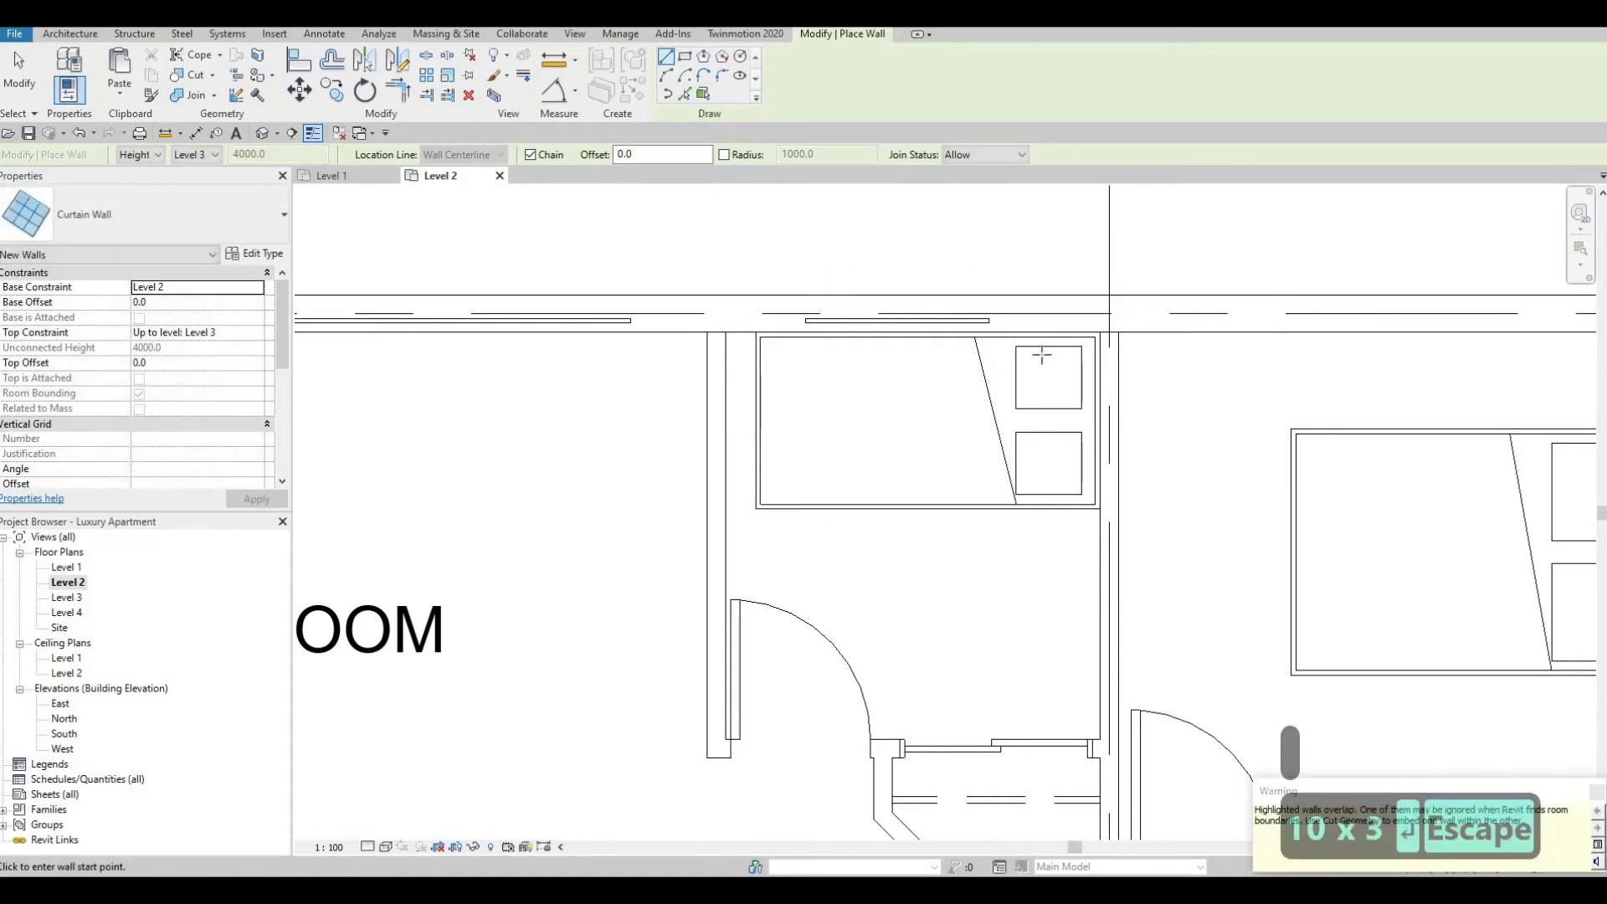
# Draw a 1300 mm curtain wall in the upper exterior wall above the next bedroom, left of the 1 Bedroom + Den unit
pyautogui.moveTo(1317, 311); pyautogui.dragTo(1046, 351, button='middle')
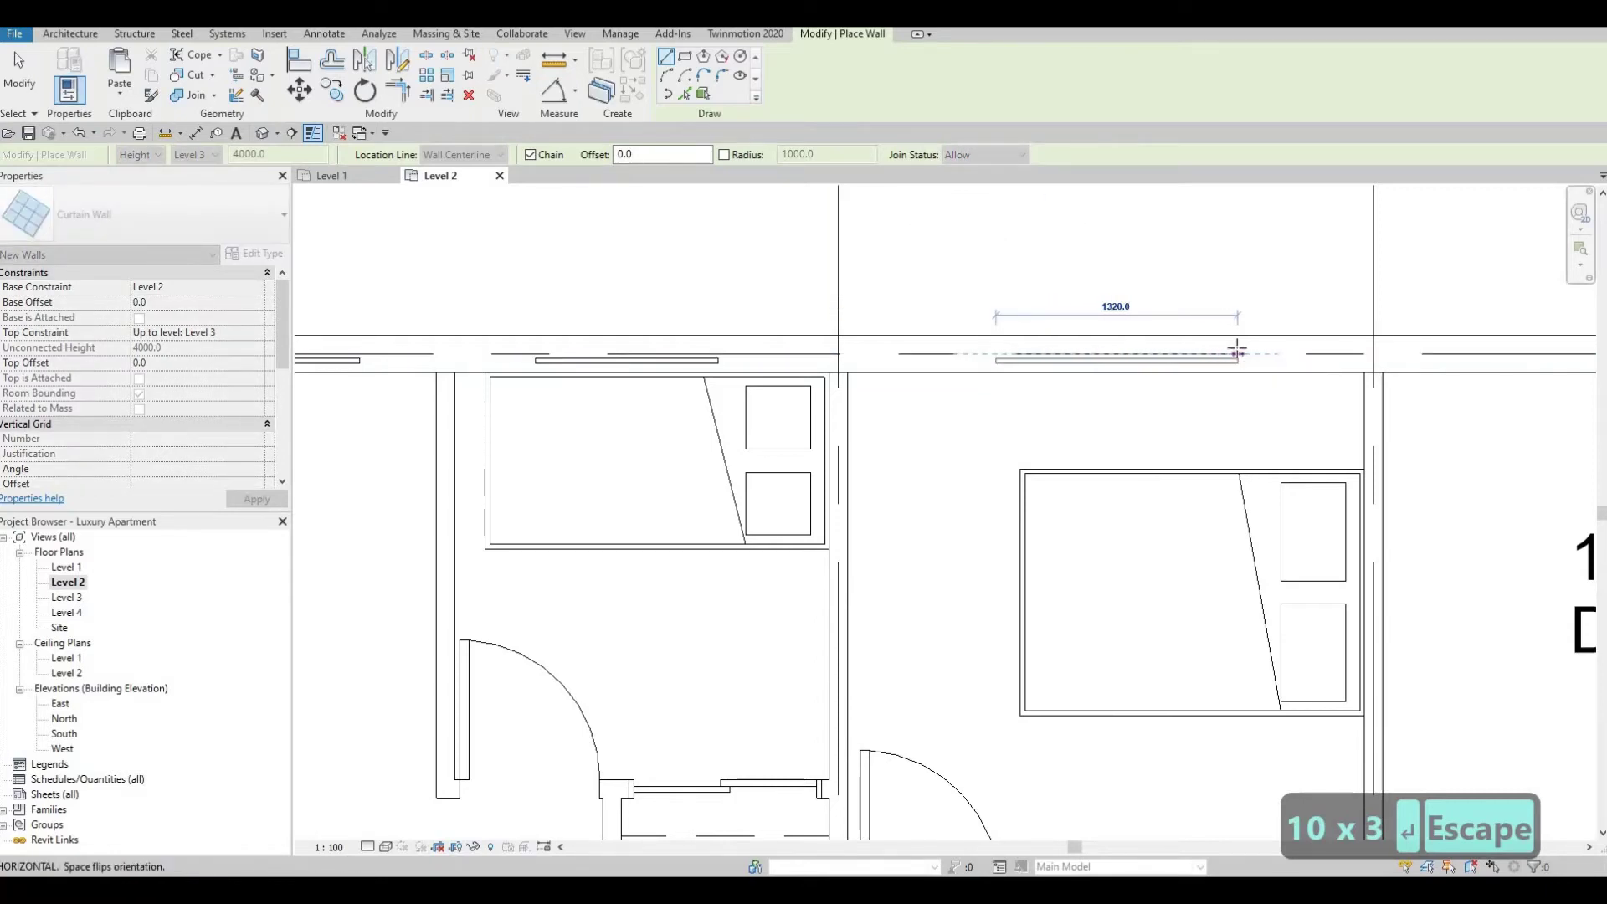
pyautogui.write('00')
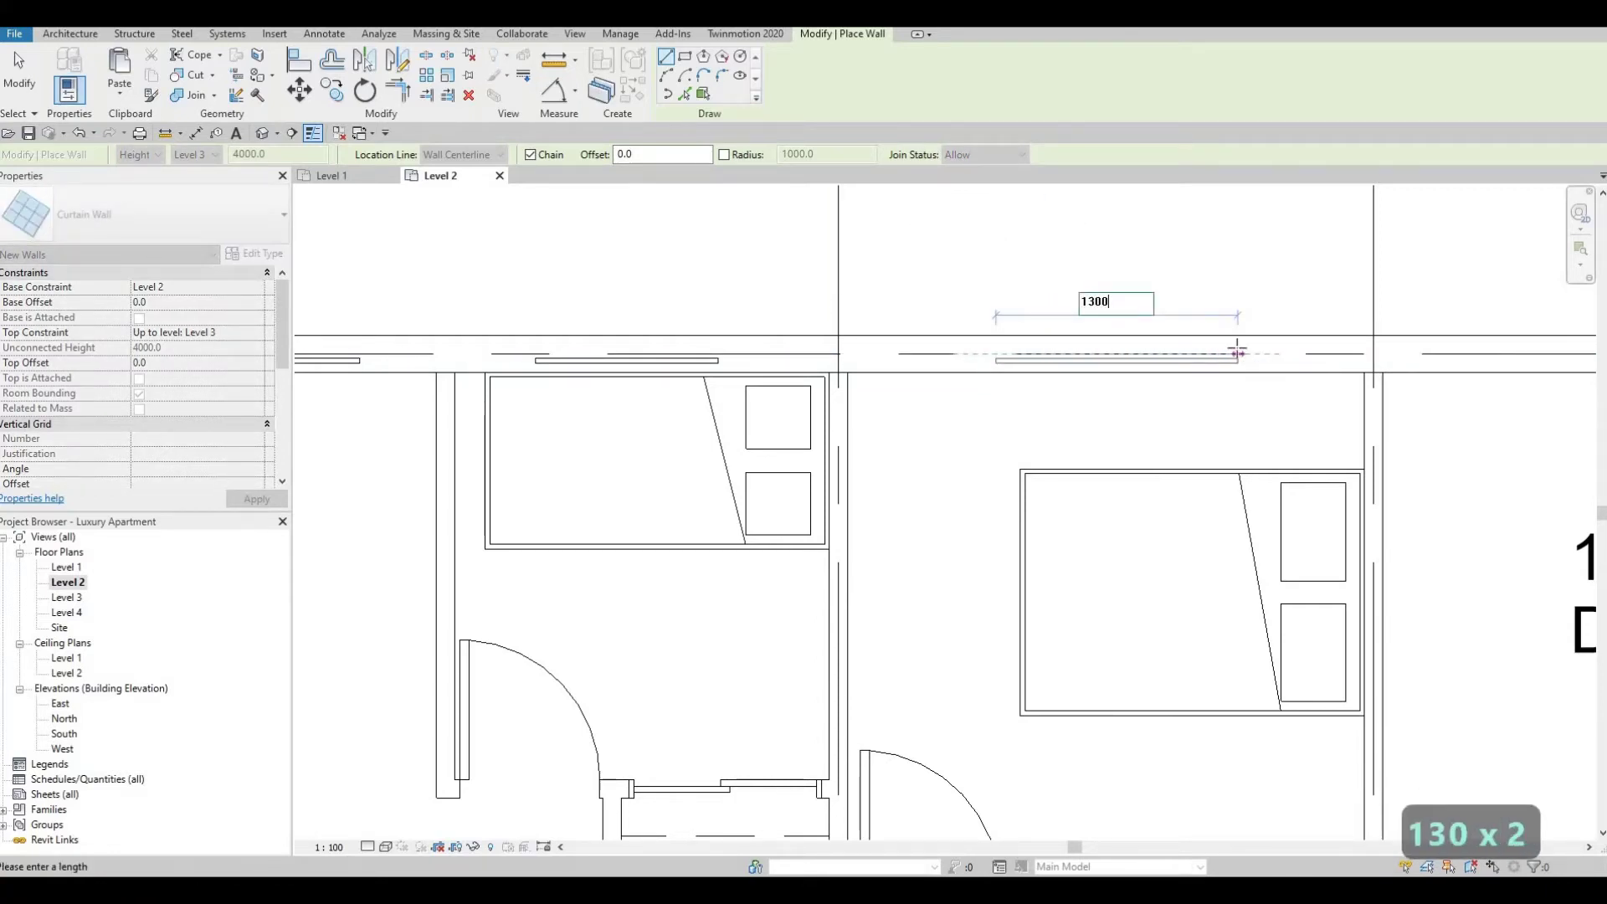
pyautogui.press('Return')
pyautogui.scroll(-2, 1235, 350)
pyautogui.moveTo(934, 345); pyautogui.dragTo(318, 331, button='middle')
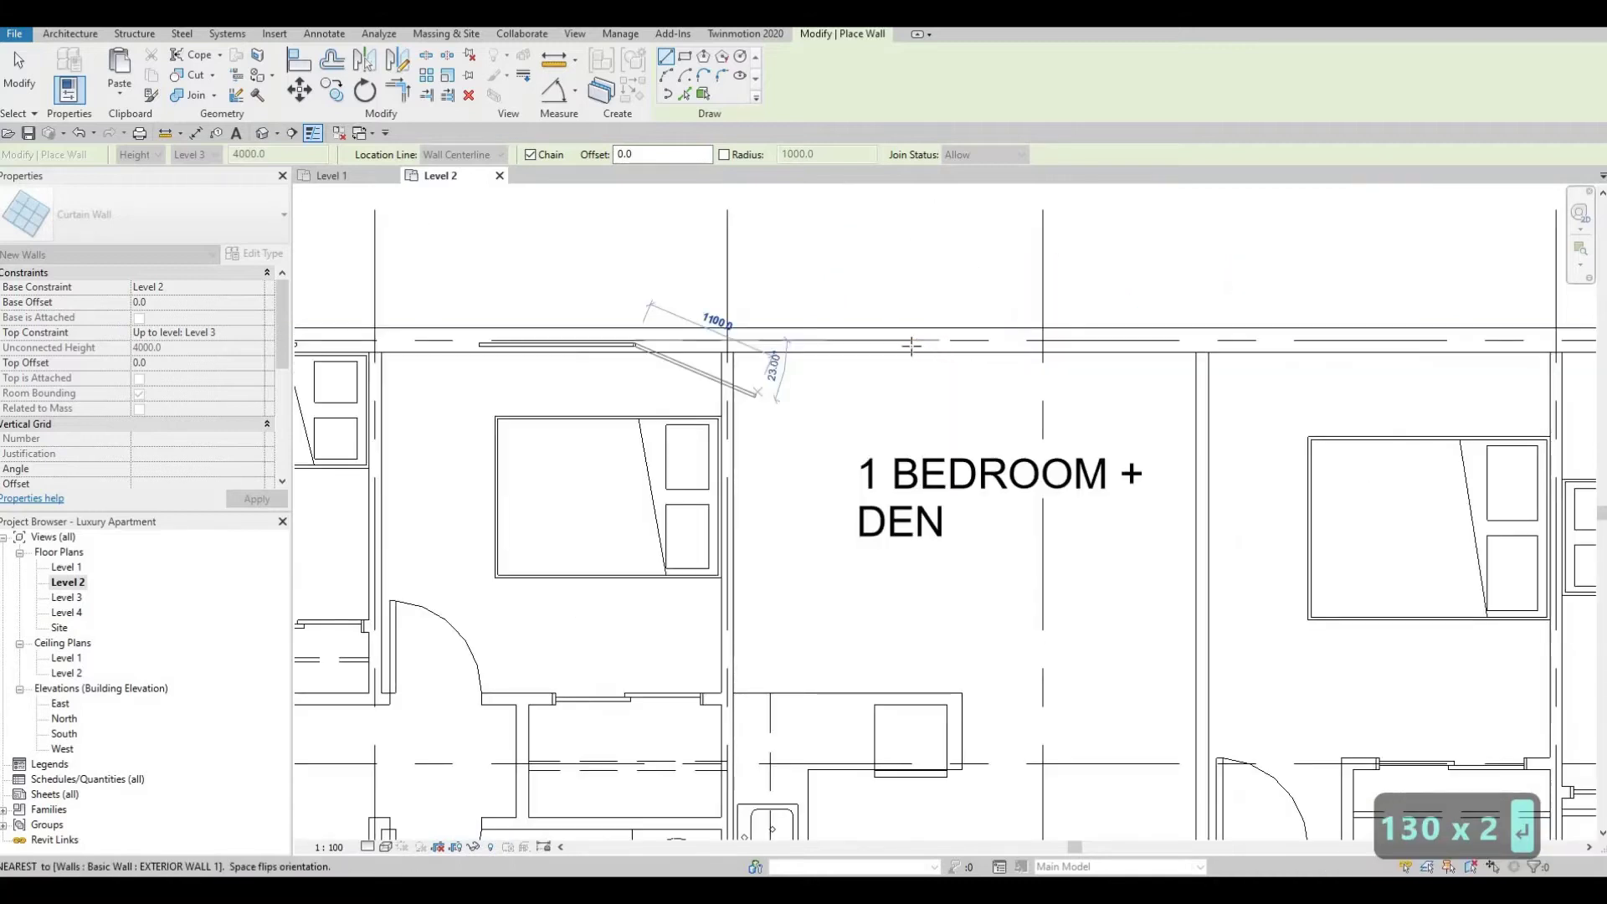
pyautogui.press('Escape')
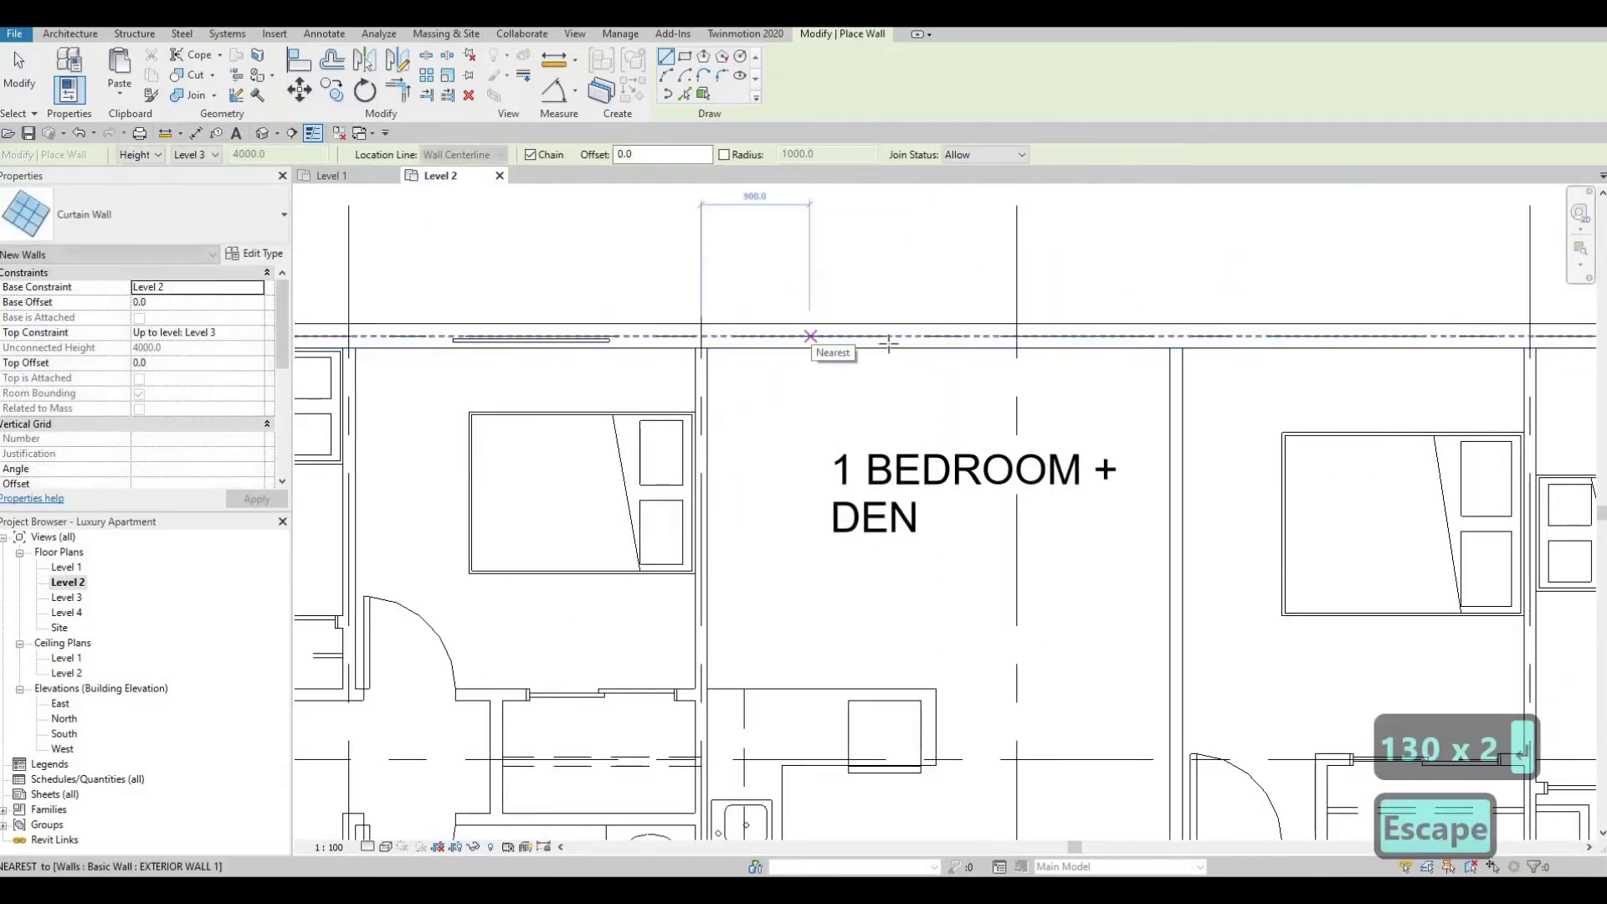
# Draw a 2000 mm curtain wall in the upper exterior wall above the 1 Bedroom + Den unit's living area
pyautogui.click(809, 335)
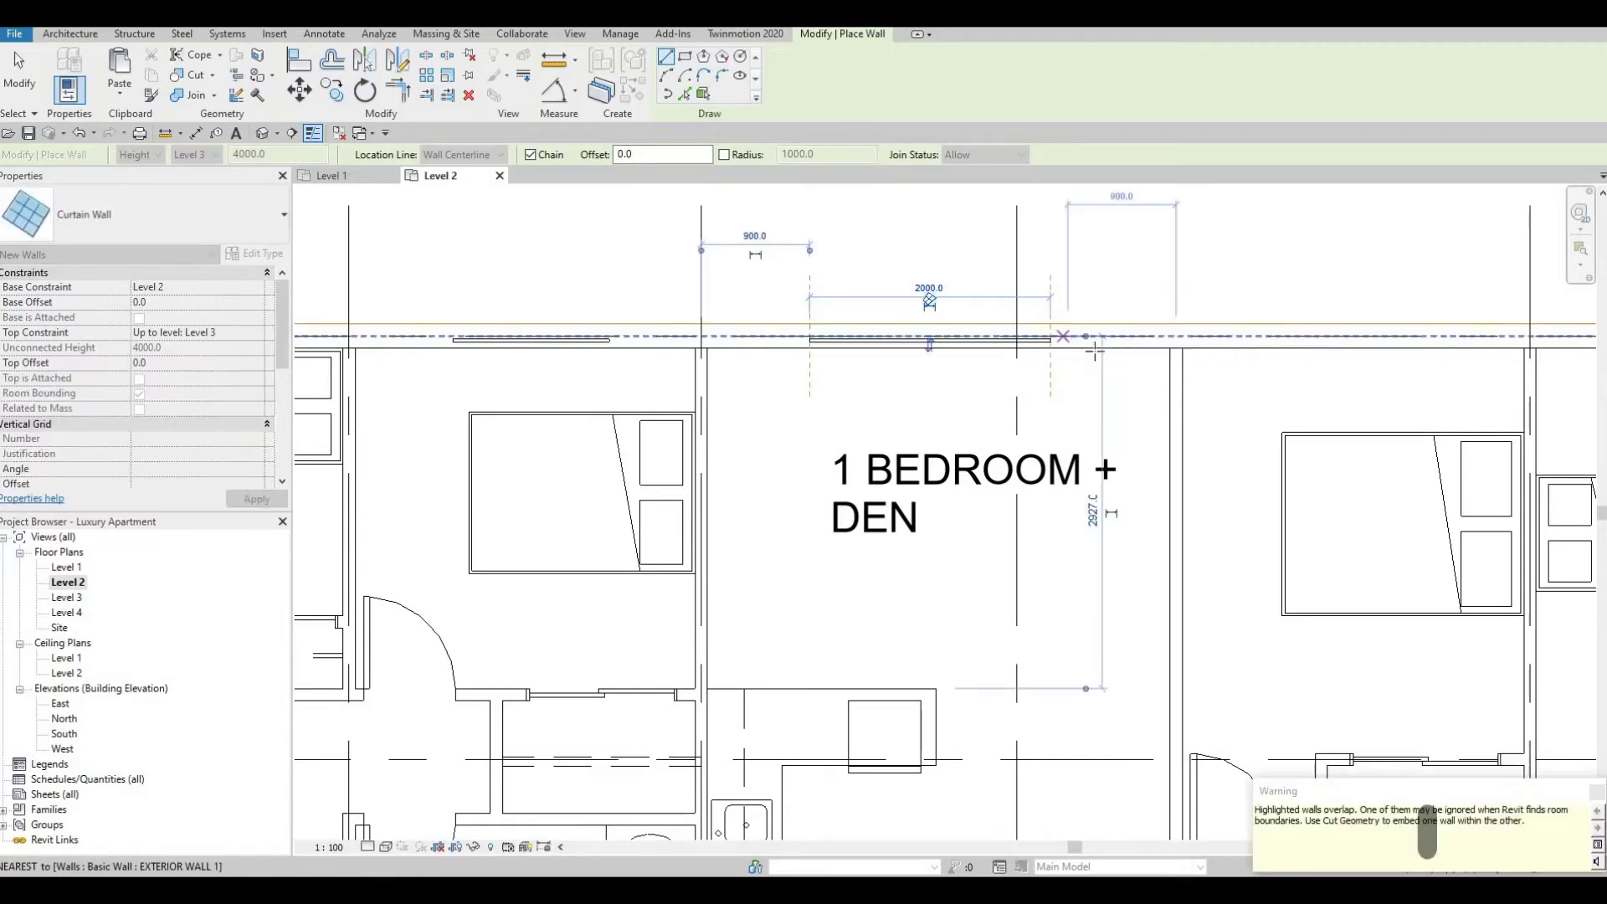
pyautogui.press('Escape')
pyautogui.moveTo(1141, 343); pyautogui.dragTo(1073, 358, button='middle')
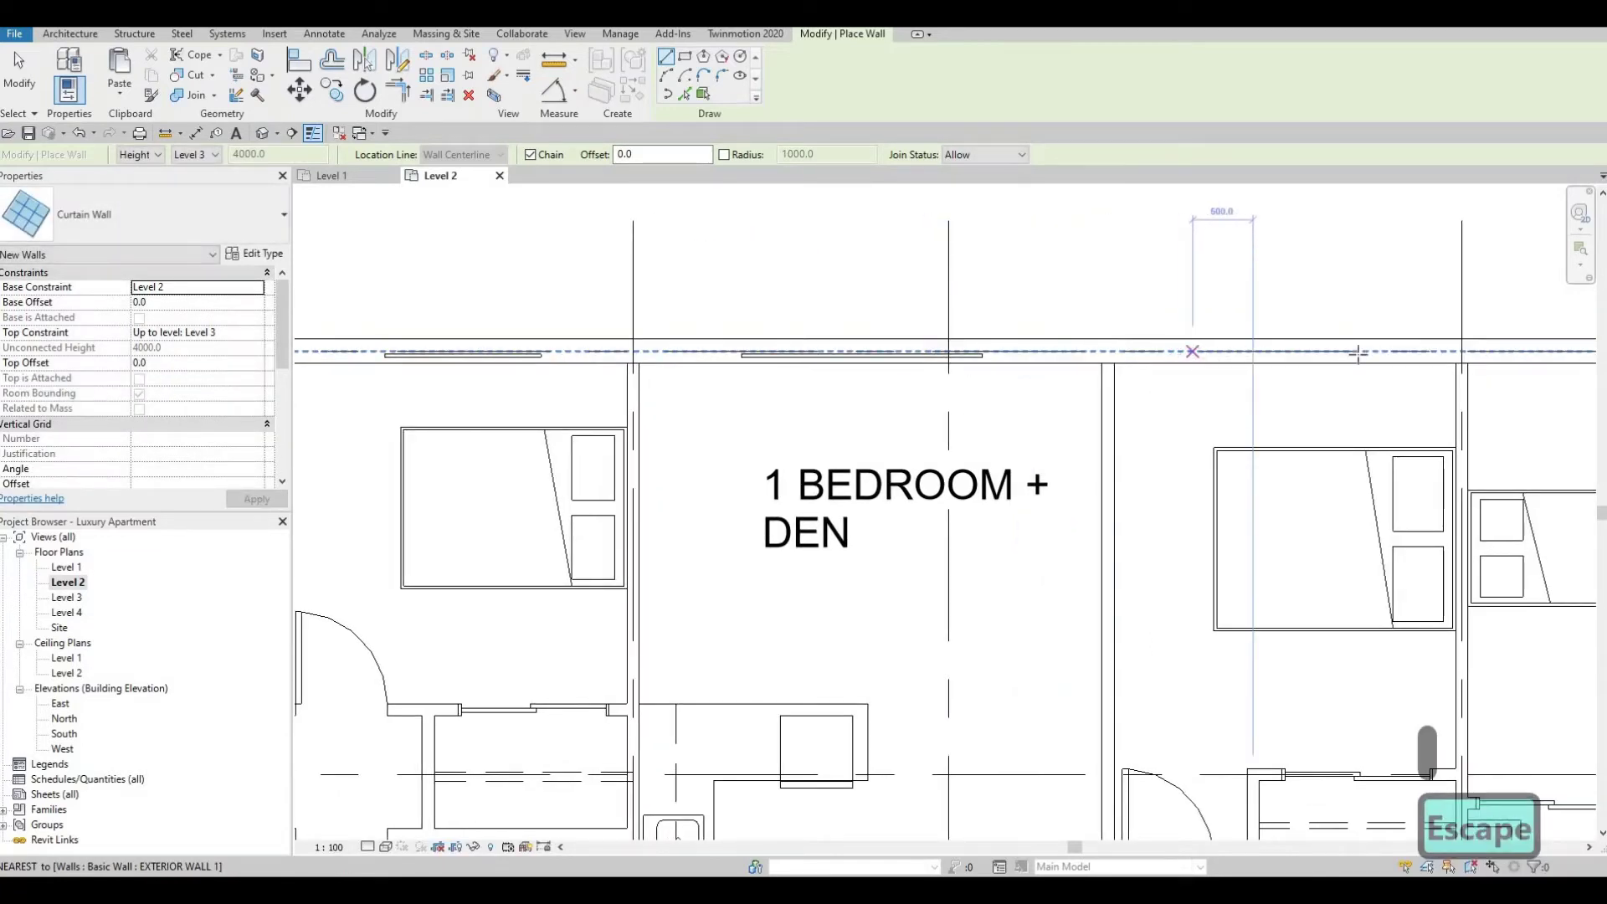
# Draw curtain walls in the upper exterior wall above the 1 Bedroom + Den unit's bedroom, 1400 mm long, and above the adjacent single-bed bedroom
pyautogui.click(1192, 351)
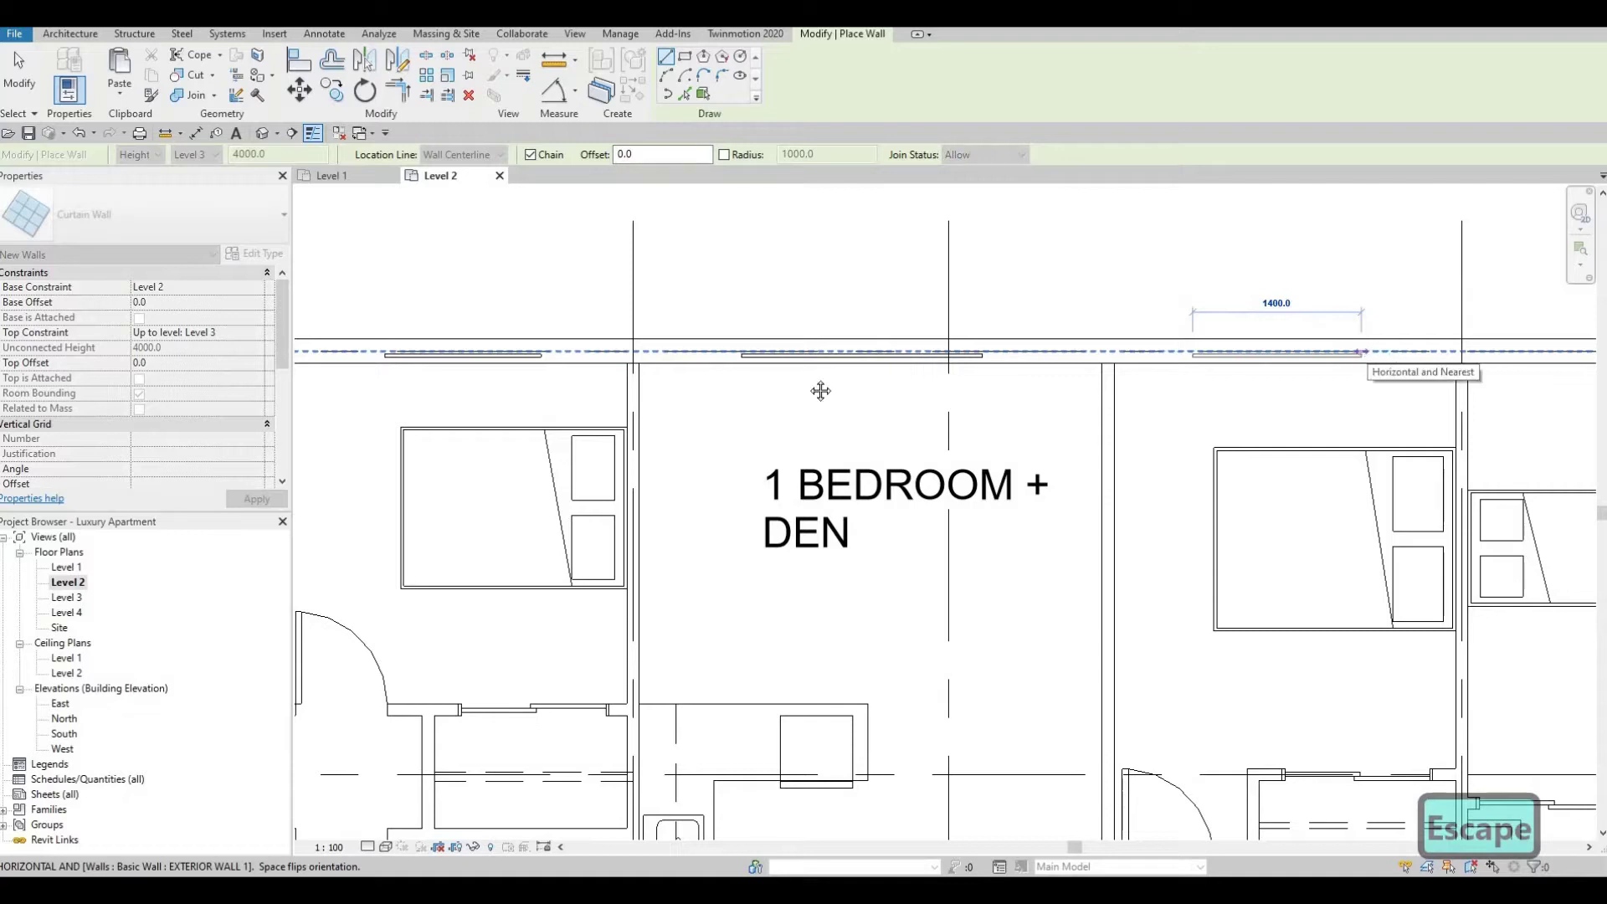
pyautogui.press('Escape')
pyautogui.moveTo(1472, 352); pyautogui.dragTo(783, 342, button='middle')
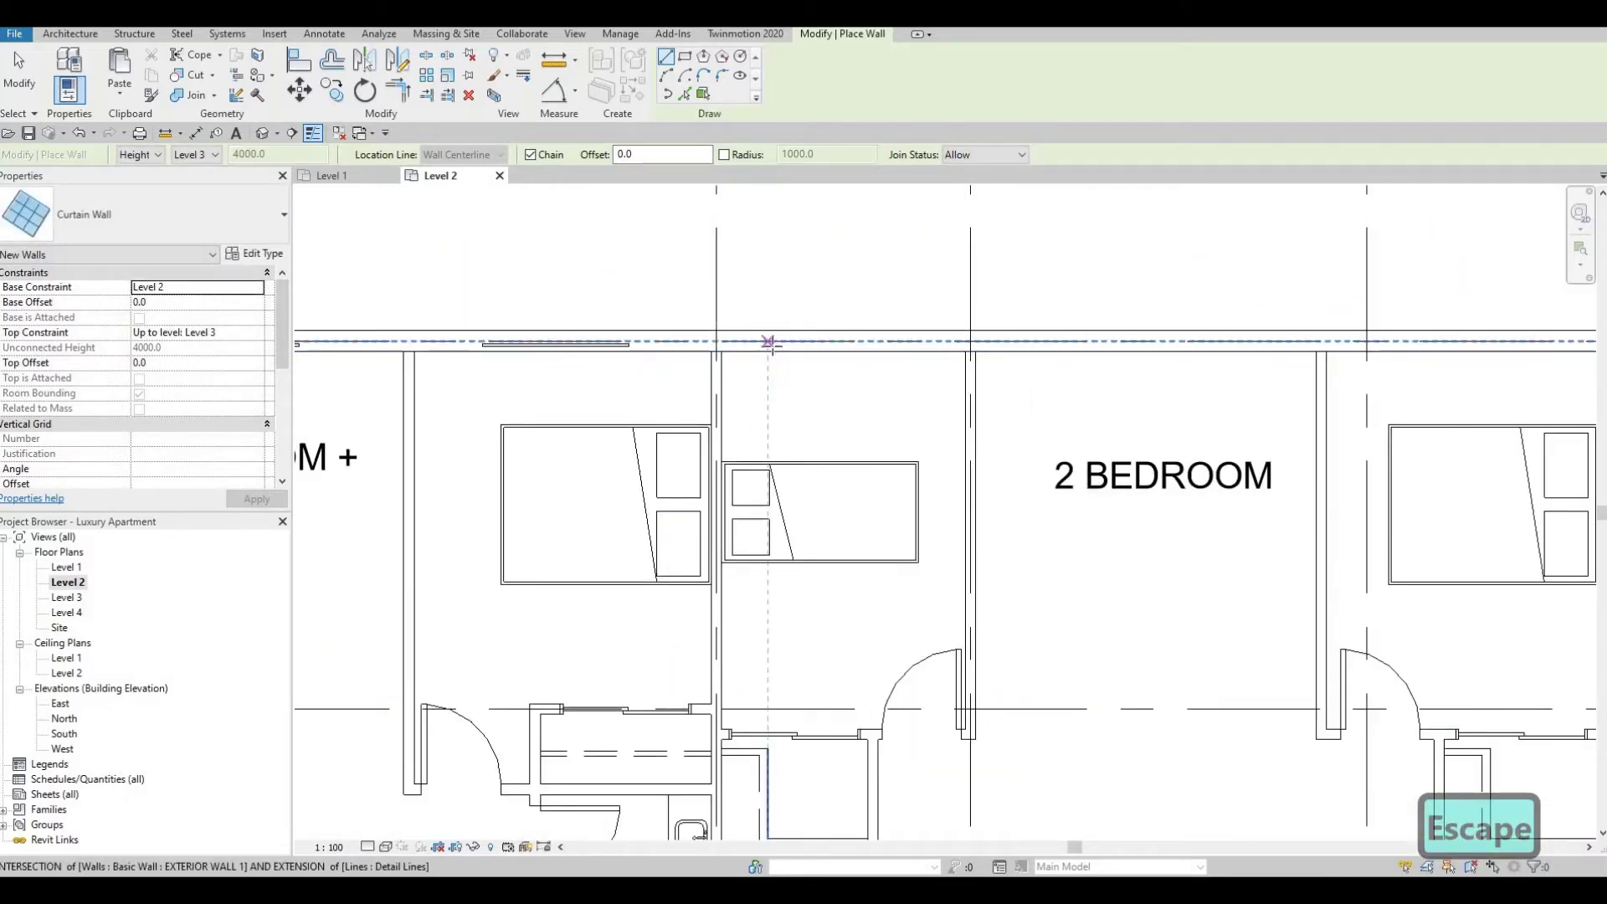
pyautogui.click(850, 343)
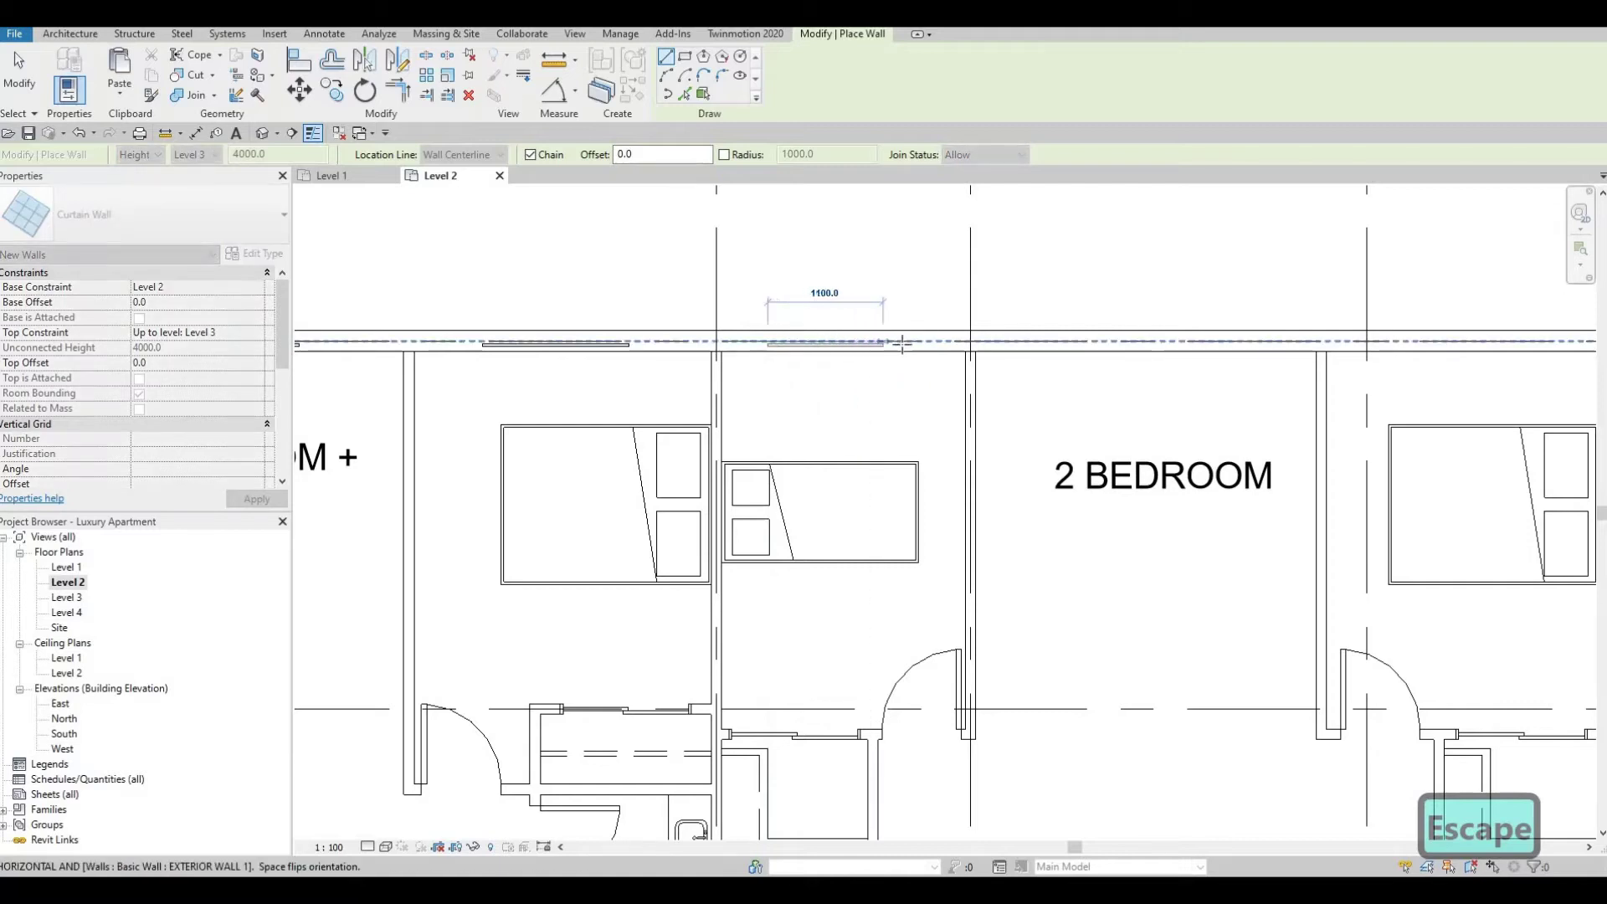
pyautogui.click(903, 342)
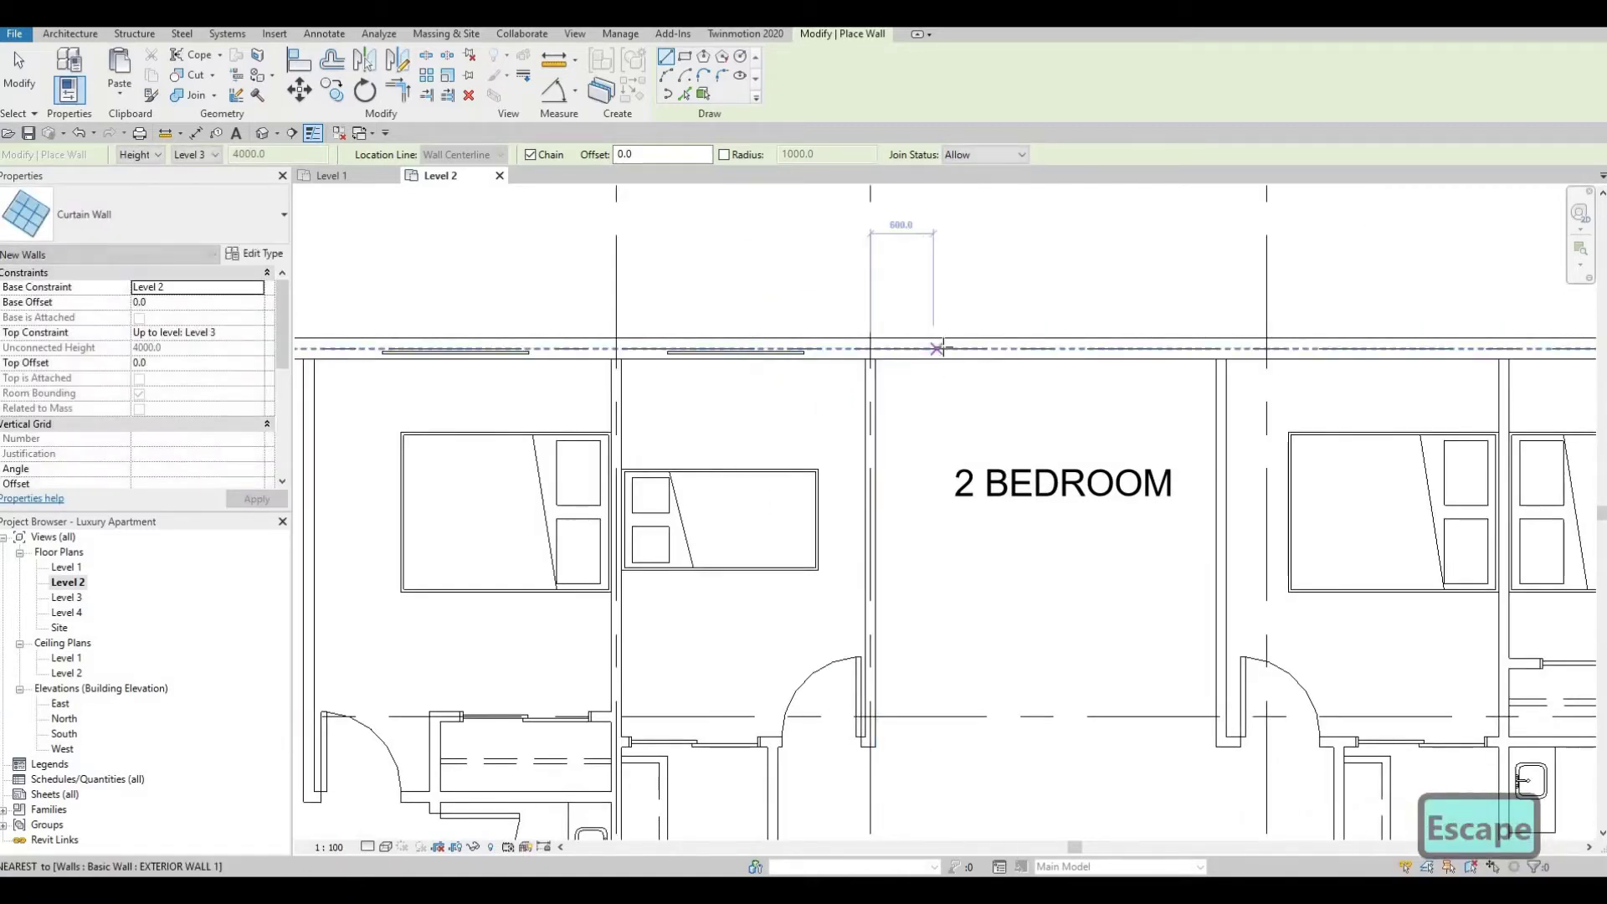
# Draw curtain walls in the upper exterior wall above the first 2 Bedroom unit's living area, 1700 mm long, and above its right bedroom
pyautogui.click(948, 350)
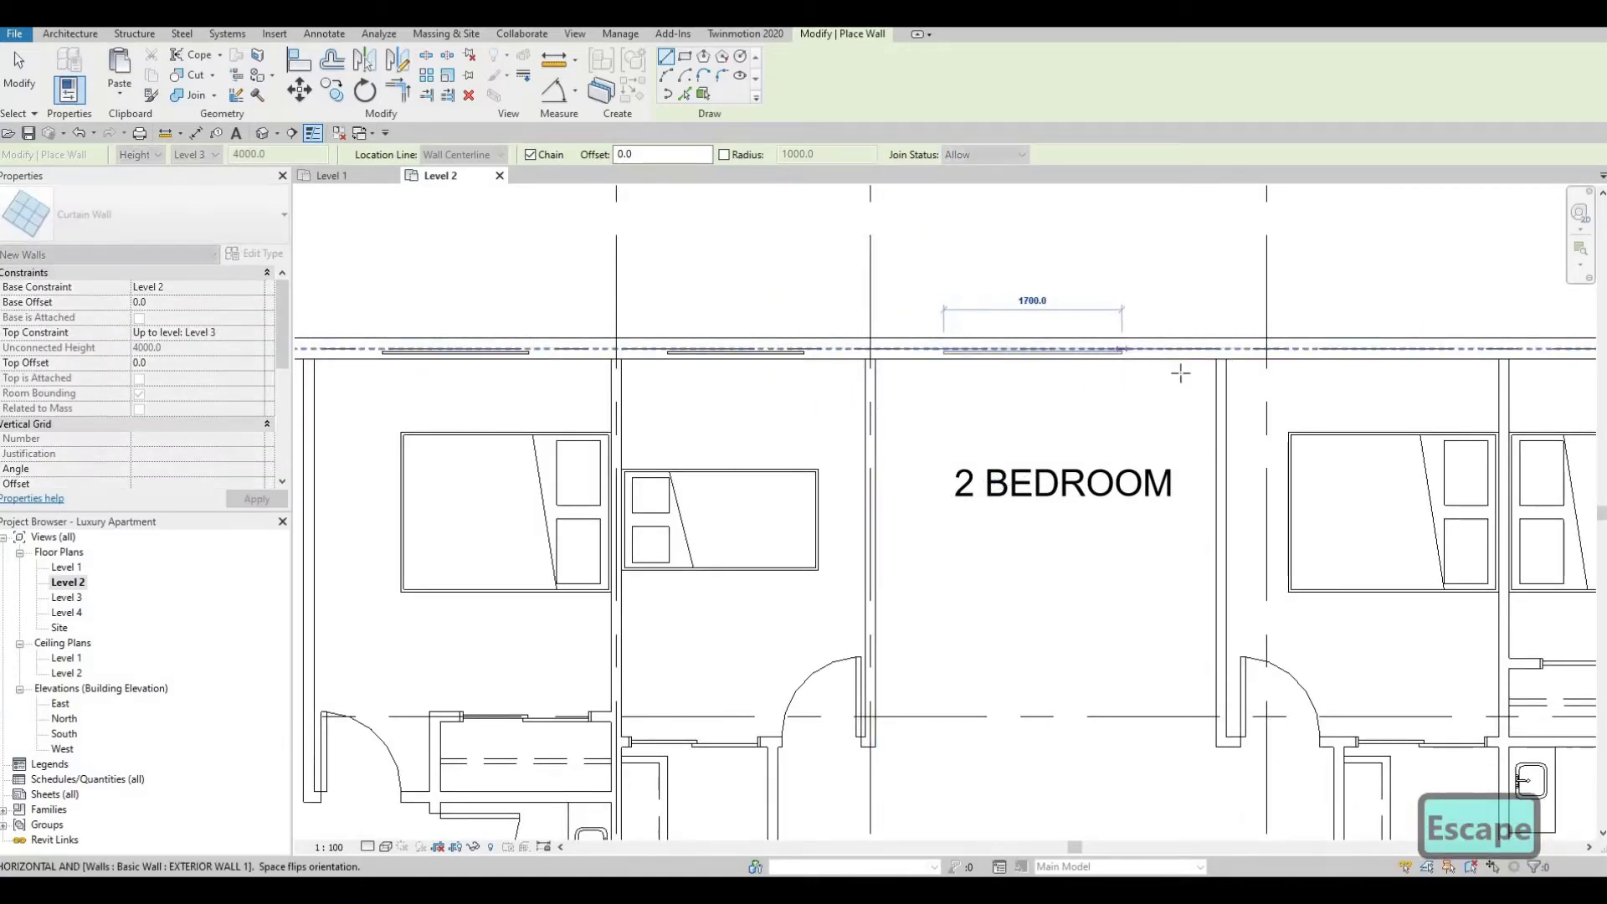
pyautogui.press('Escape')
pyautogui.moveTo(1281, 351); pyautogui.dragTo(884, 358, button='middle')
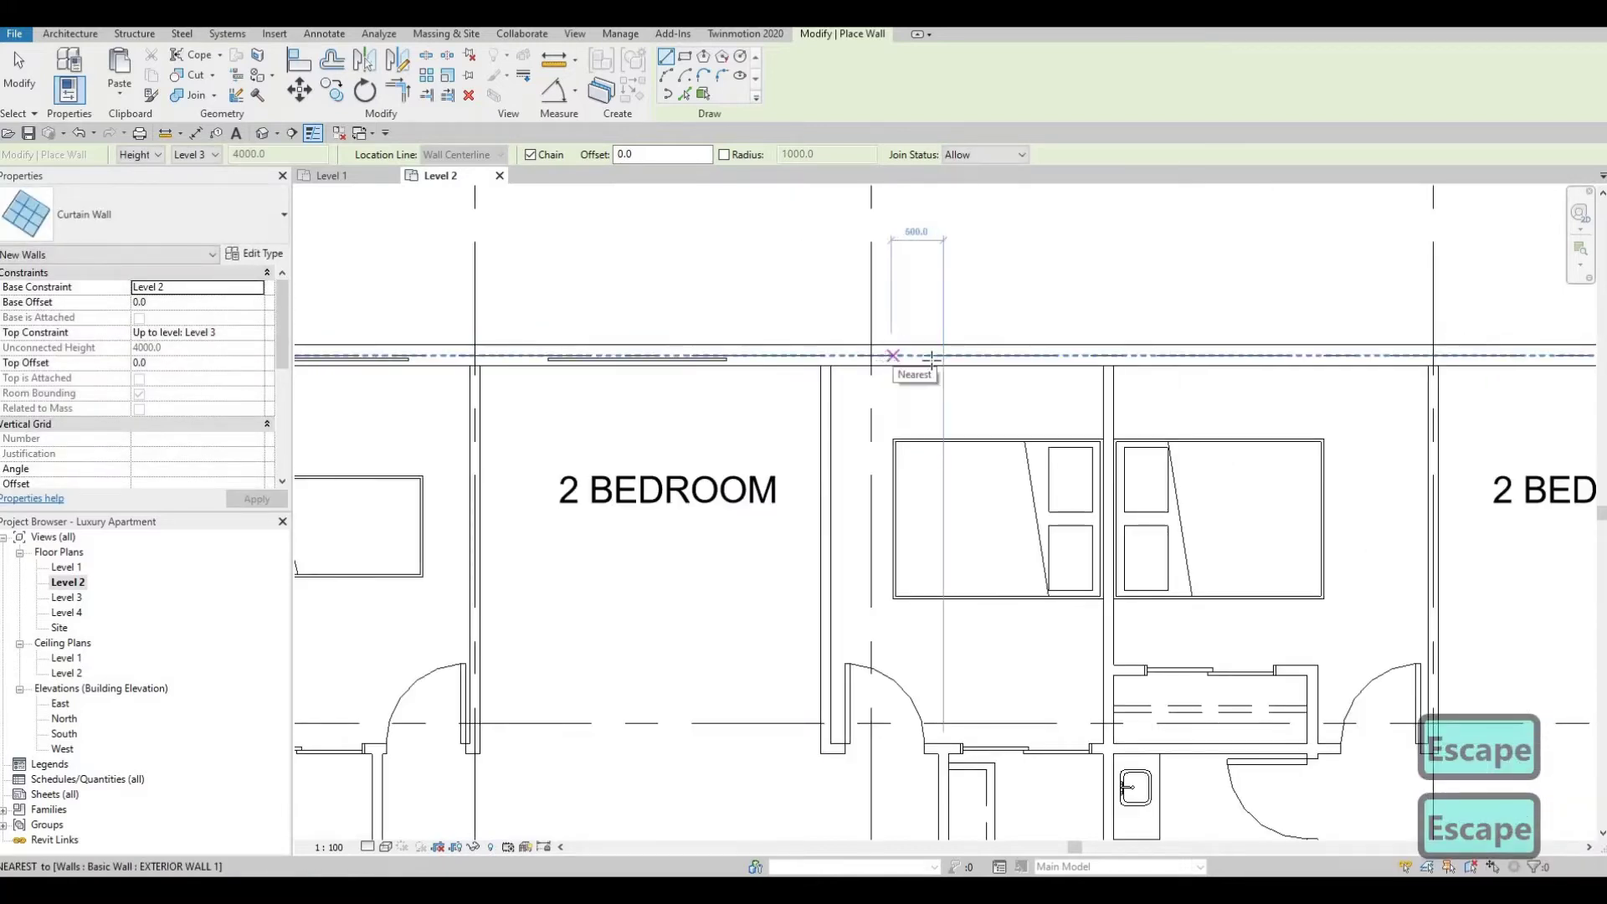
pyautogui.click(880, 355)
pyautogui.press('Escape')
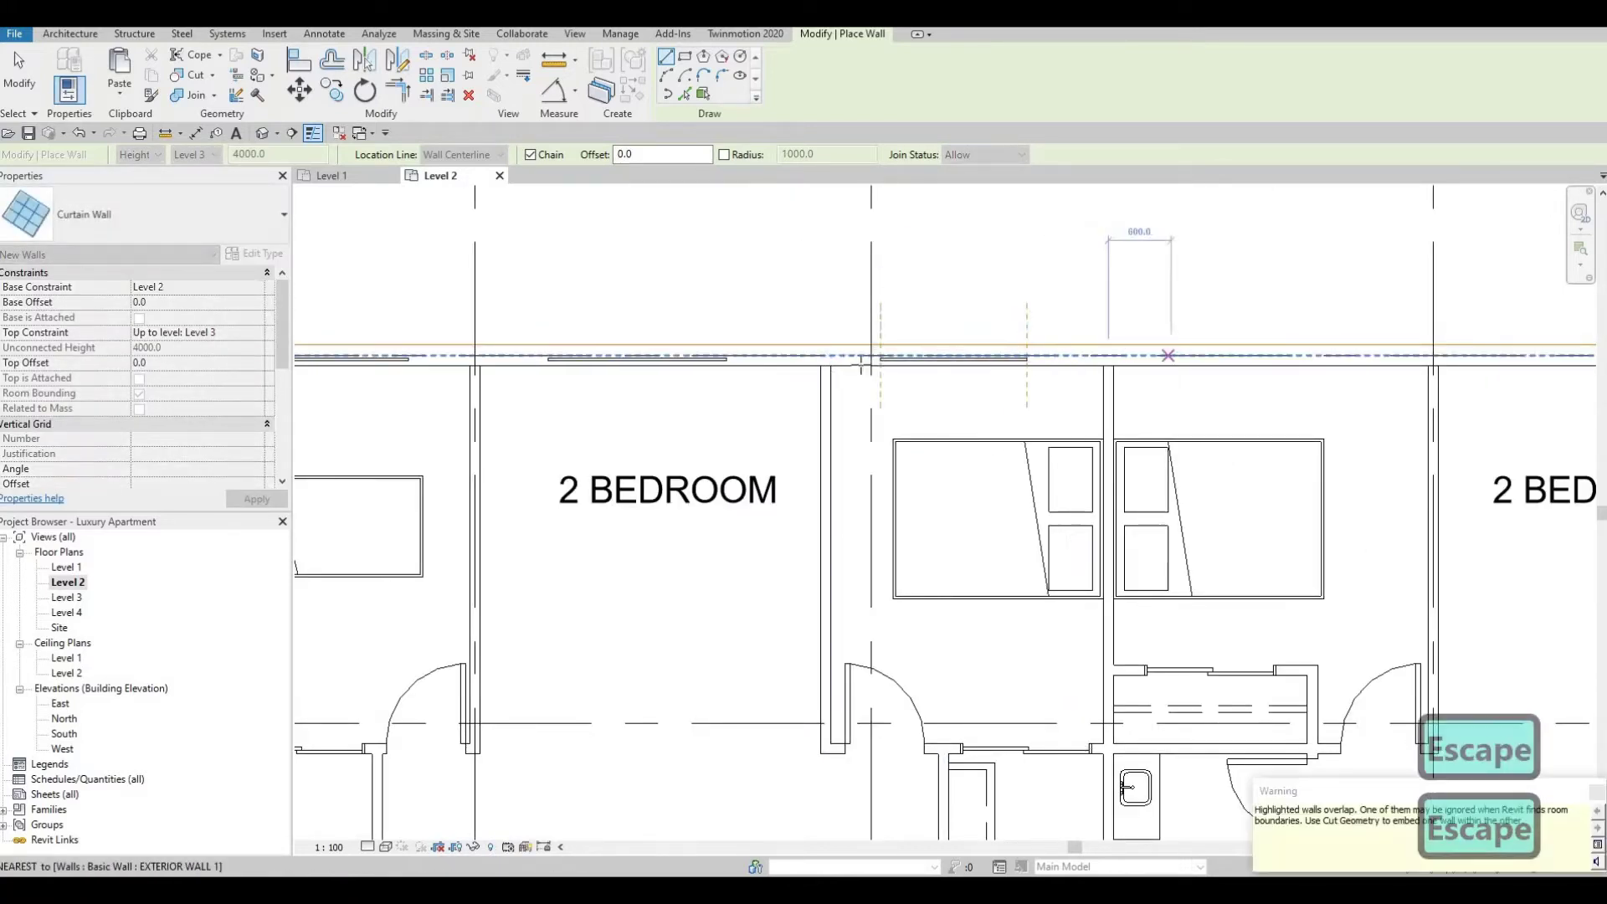
# Draw curtain walls in the upper exterior wall above the second 2 Bedroom unit's left bedroom and its living area, the latter 1700 mm long
pyautogui.moveTo(1211, 358); pyautogui.dragTo(892, 365, button='middle')
pyautogui.click(852, 364)
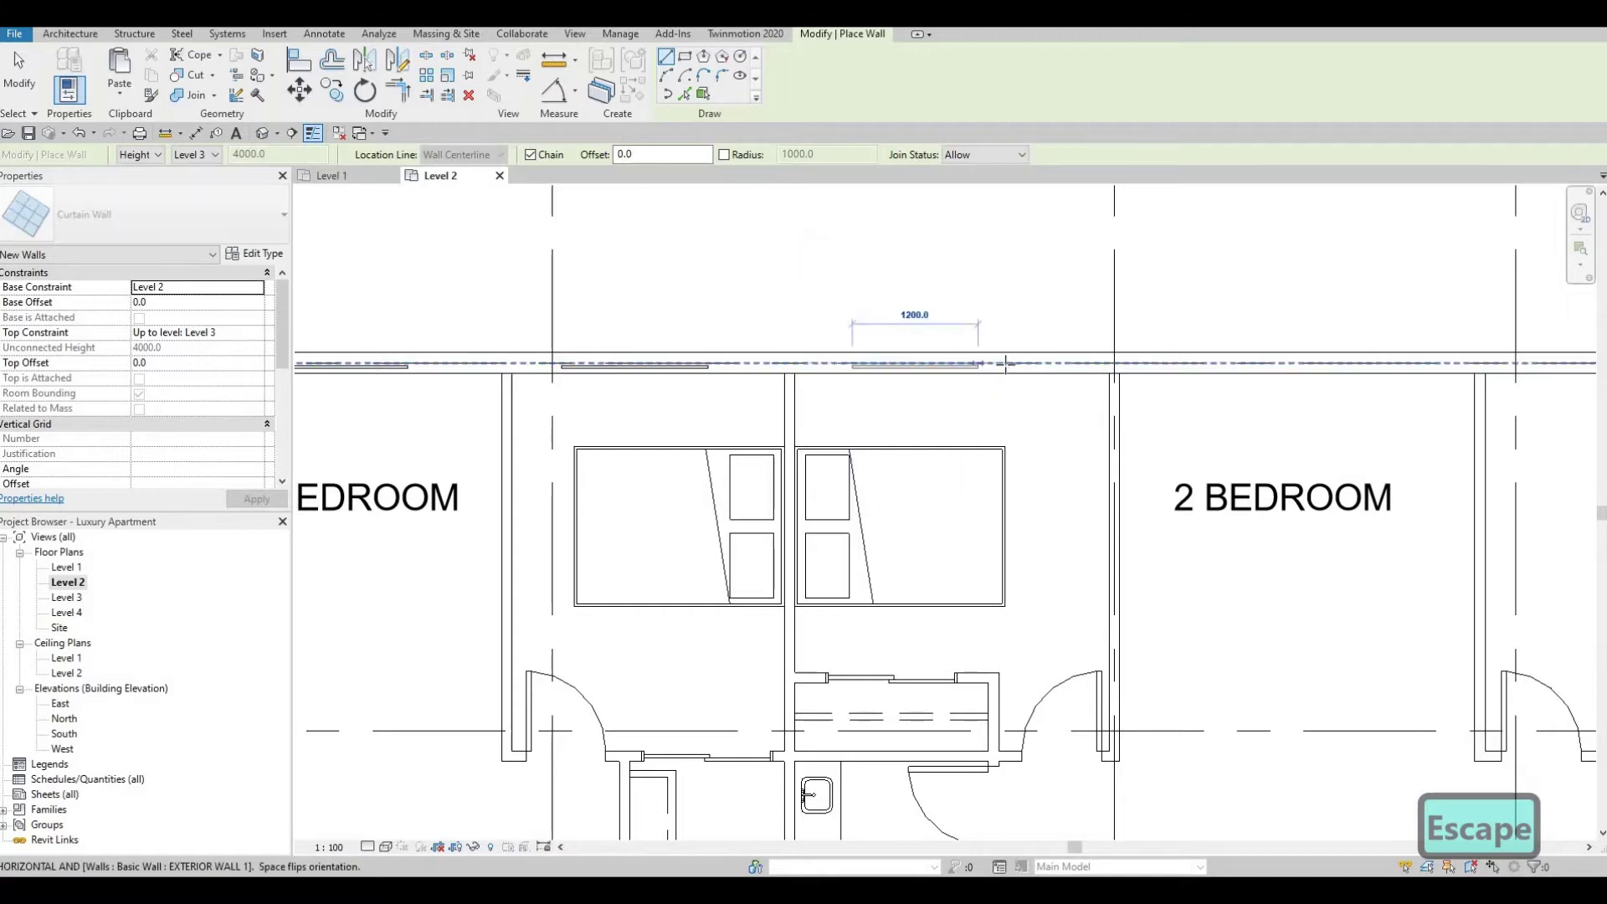
pyautogui.click(1008, 364)
pyautogui.press('Escape')
pyautogui.moveTo(953, 351); pyautogui.dragTo(667, 341, button='middle')
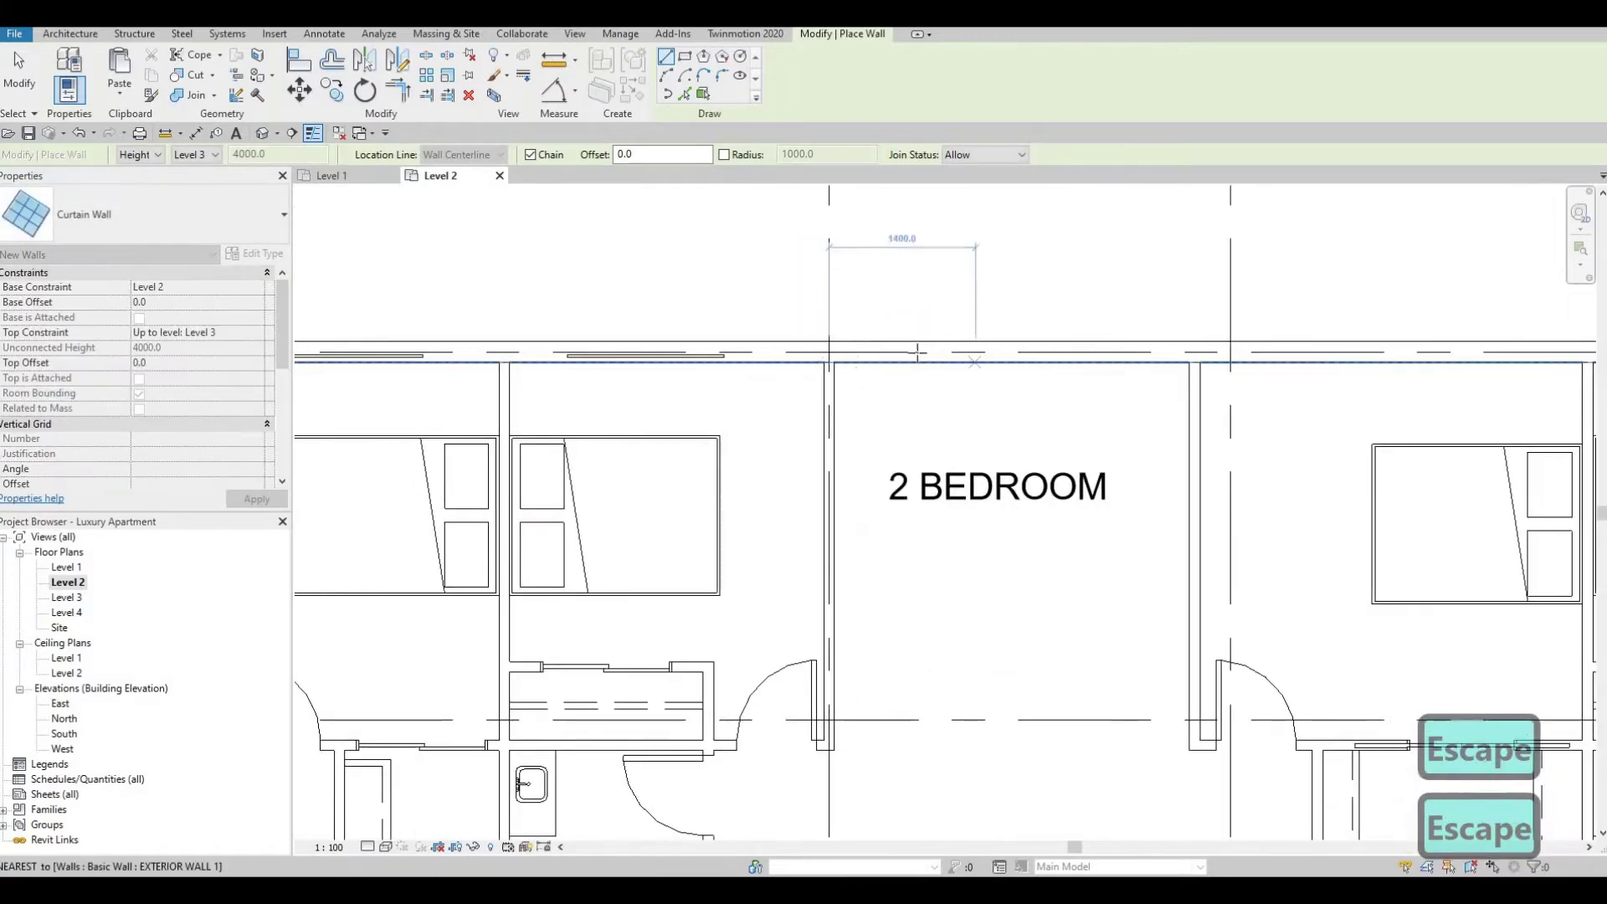
pyautogui.click(912, 352)
pyautogui.press('Escape')
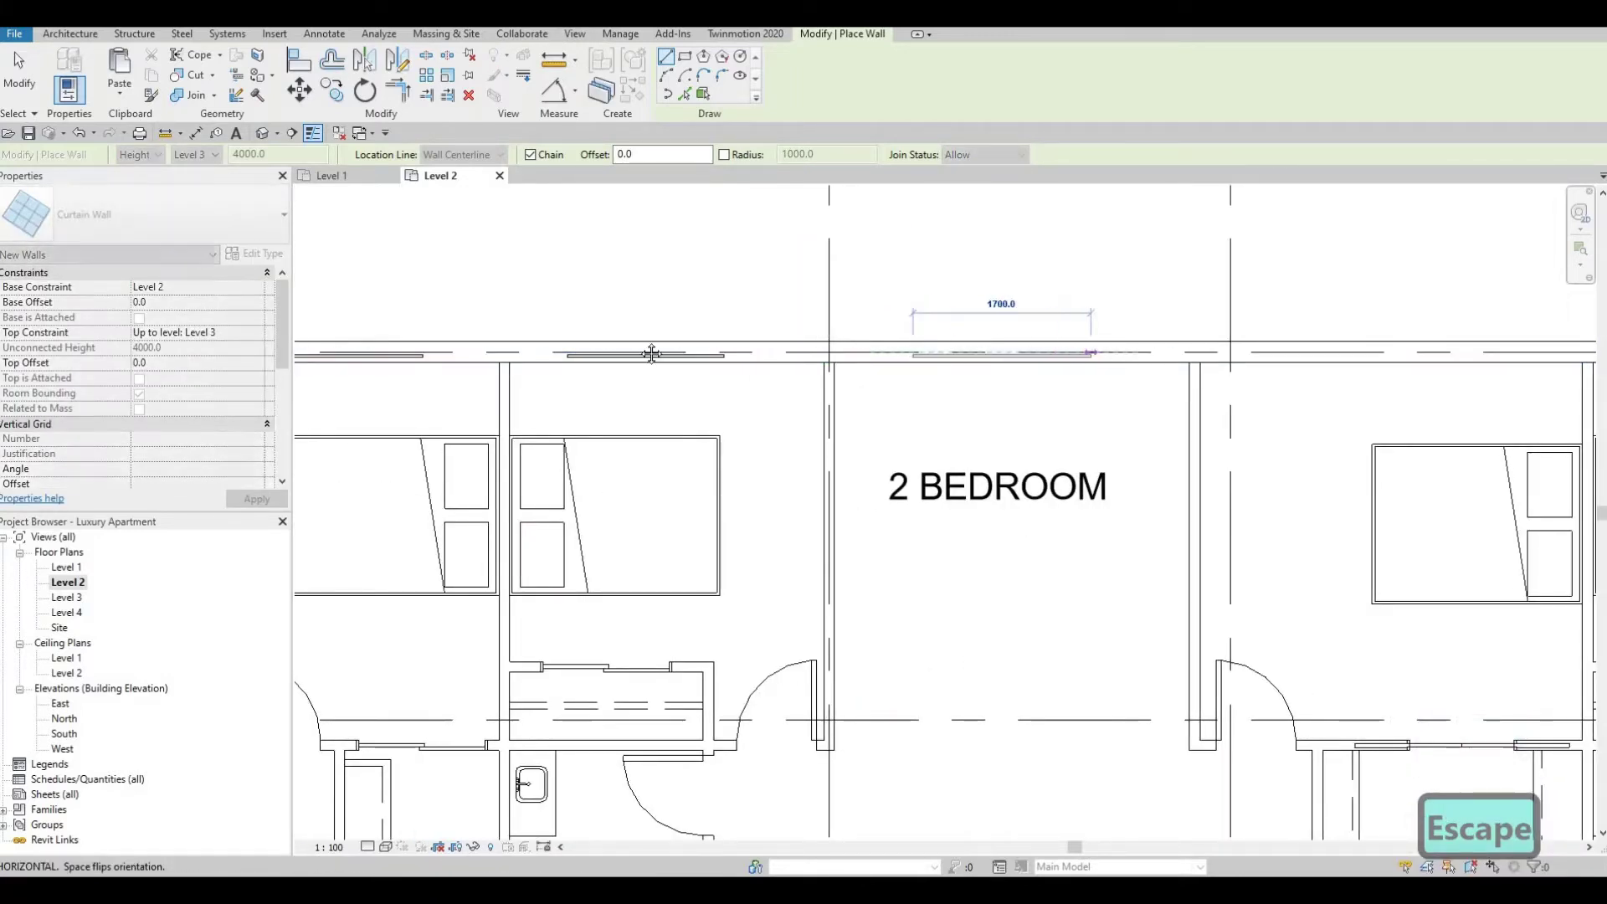
# Draw curtain walls in the upper exterior wall above the second 2 Bedroom unit's right bedroom and the third unit's left bedroom
pyautogui.moveTo(1291, 351); pyautogui.dragTo(781, 324, button='middle')
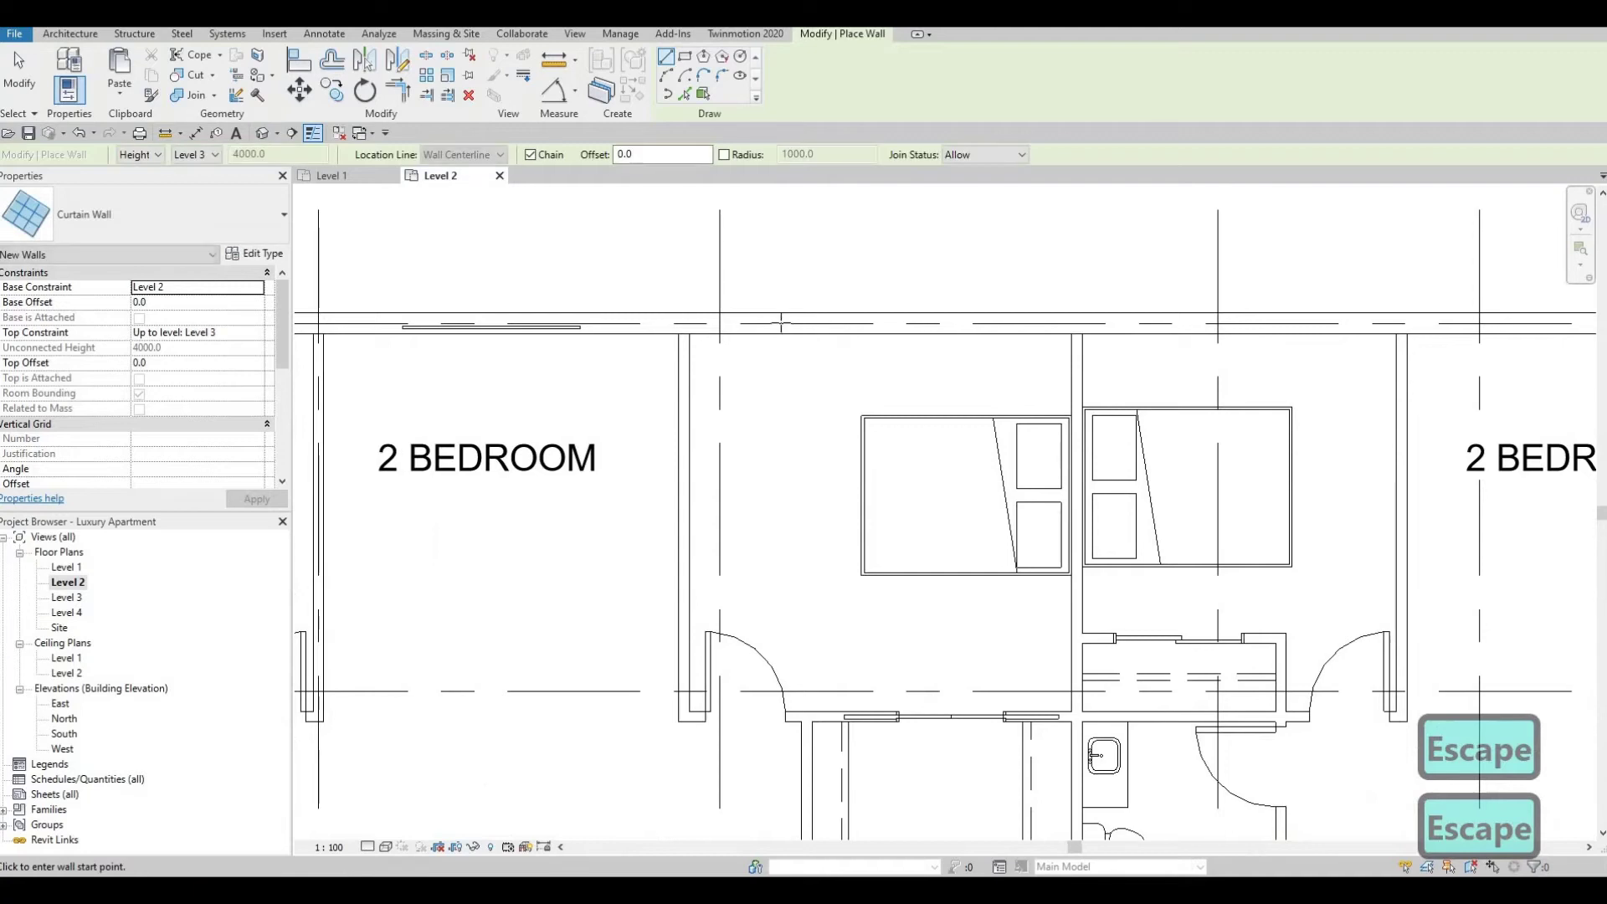
pyautogui.click(785, 324)
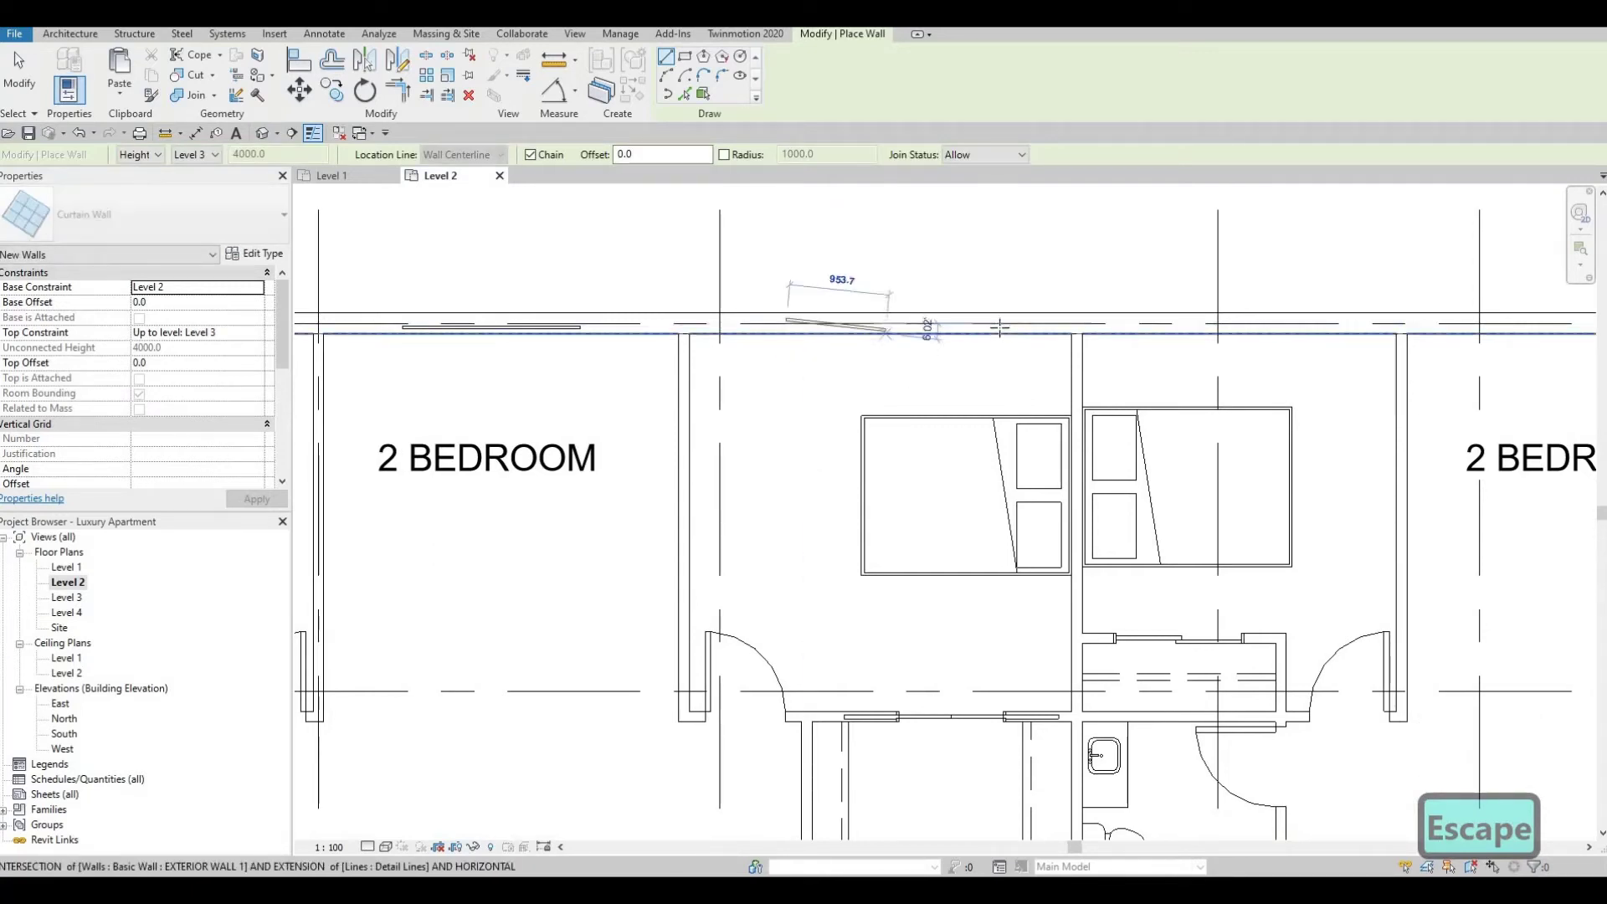
pyautogui.click(1162, 324)
pyautogui.press('Escape')
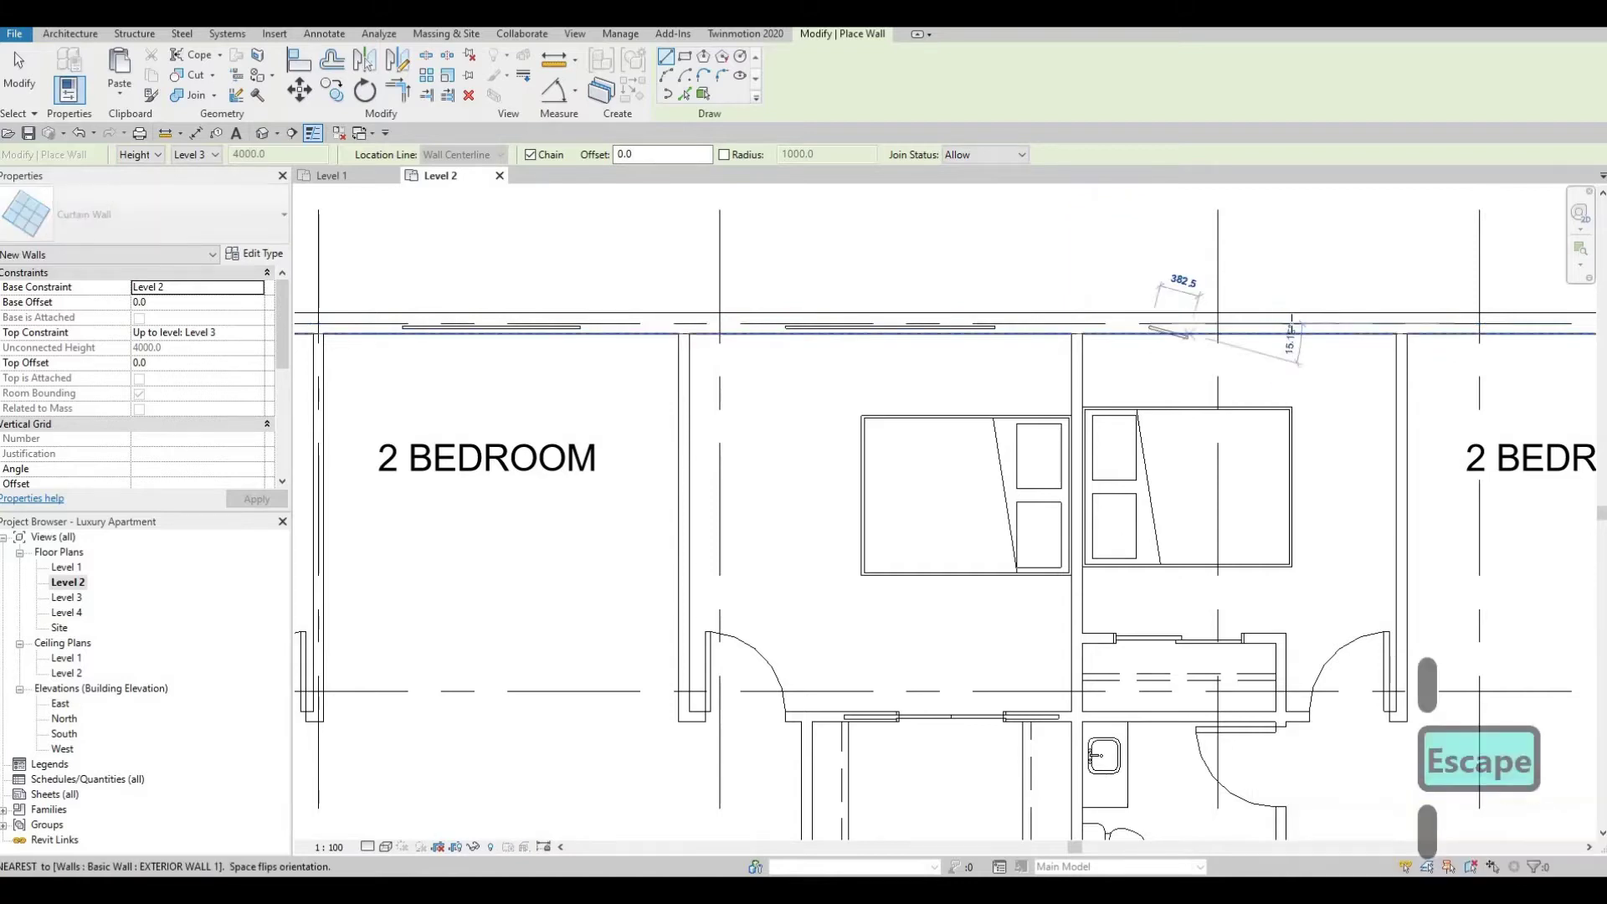
pyautogui.click(1150, 324)
pyautogui.click(1306, 323)
pyautogui.moveTo(1336, 324); pyautogui.dragTo(645, 298, button='middle')
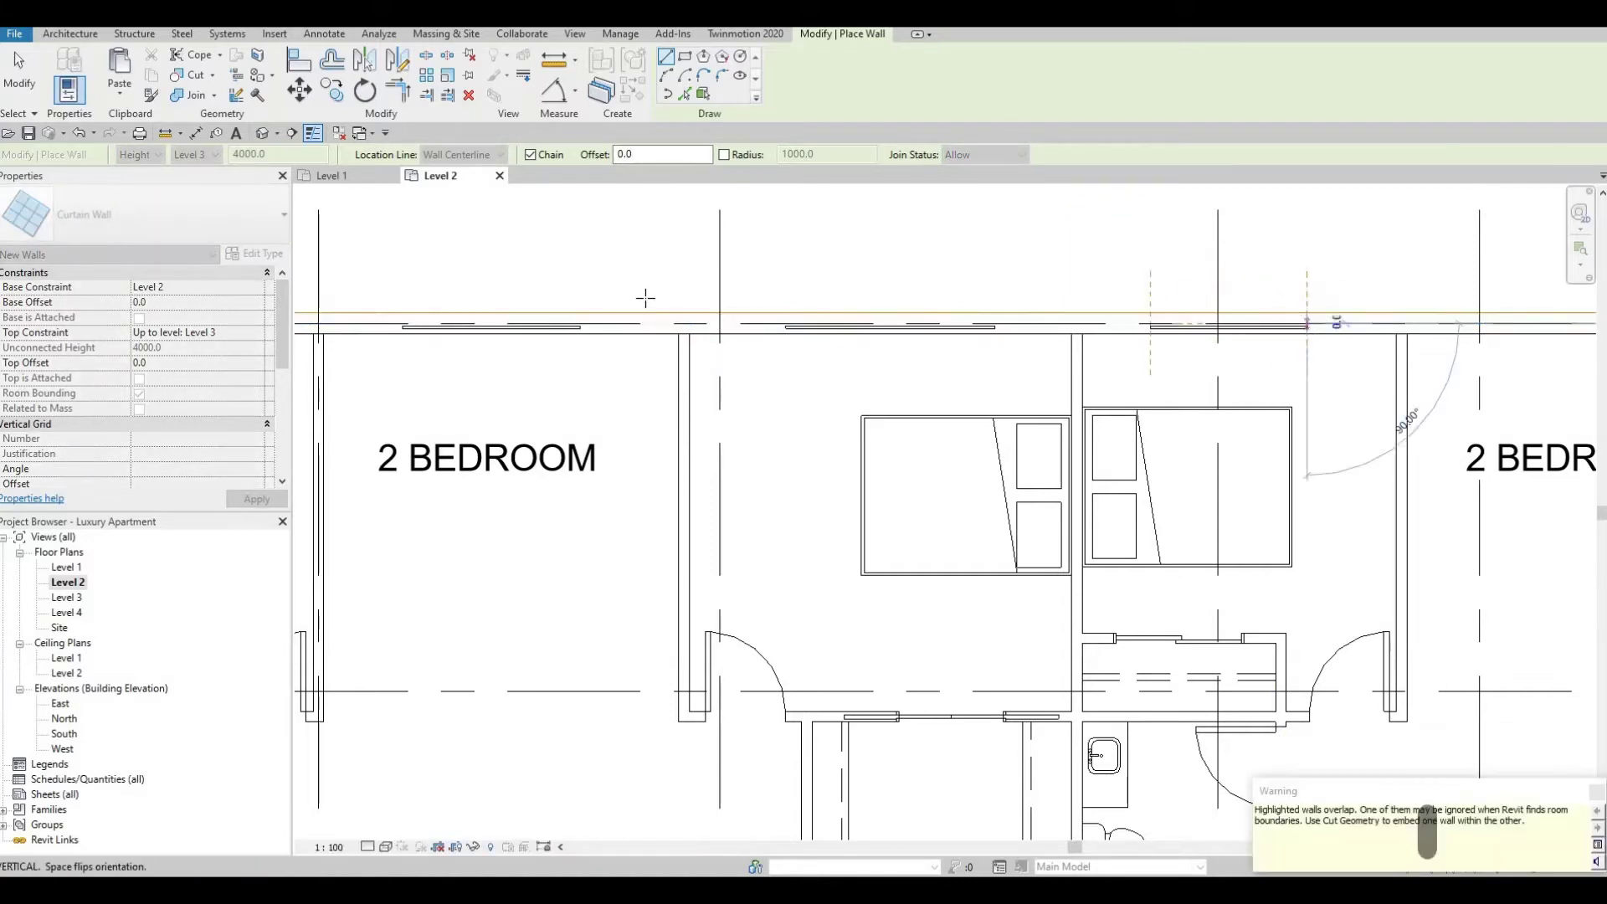
pyautogui.press('Escape')
# Draw a 2100 mm curtain wall in the upper exterior wall above the third 2 Bedroom unit's living area
pyautogui.scroll(-1, 670, 299)
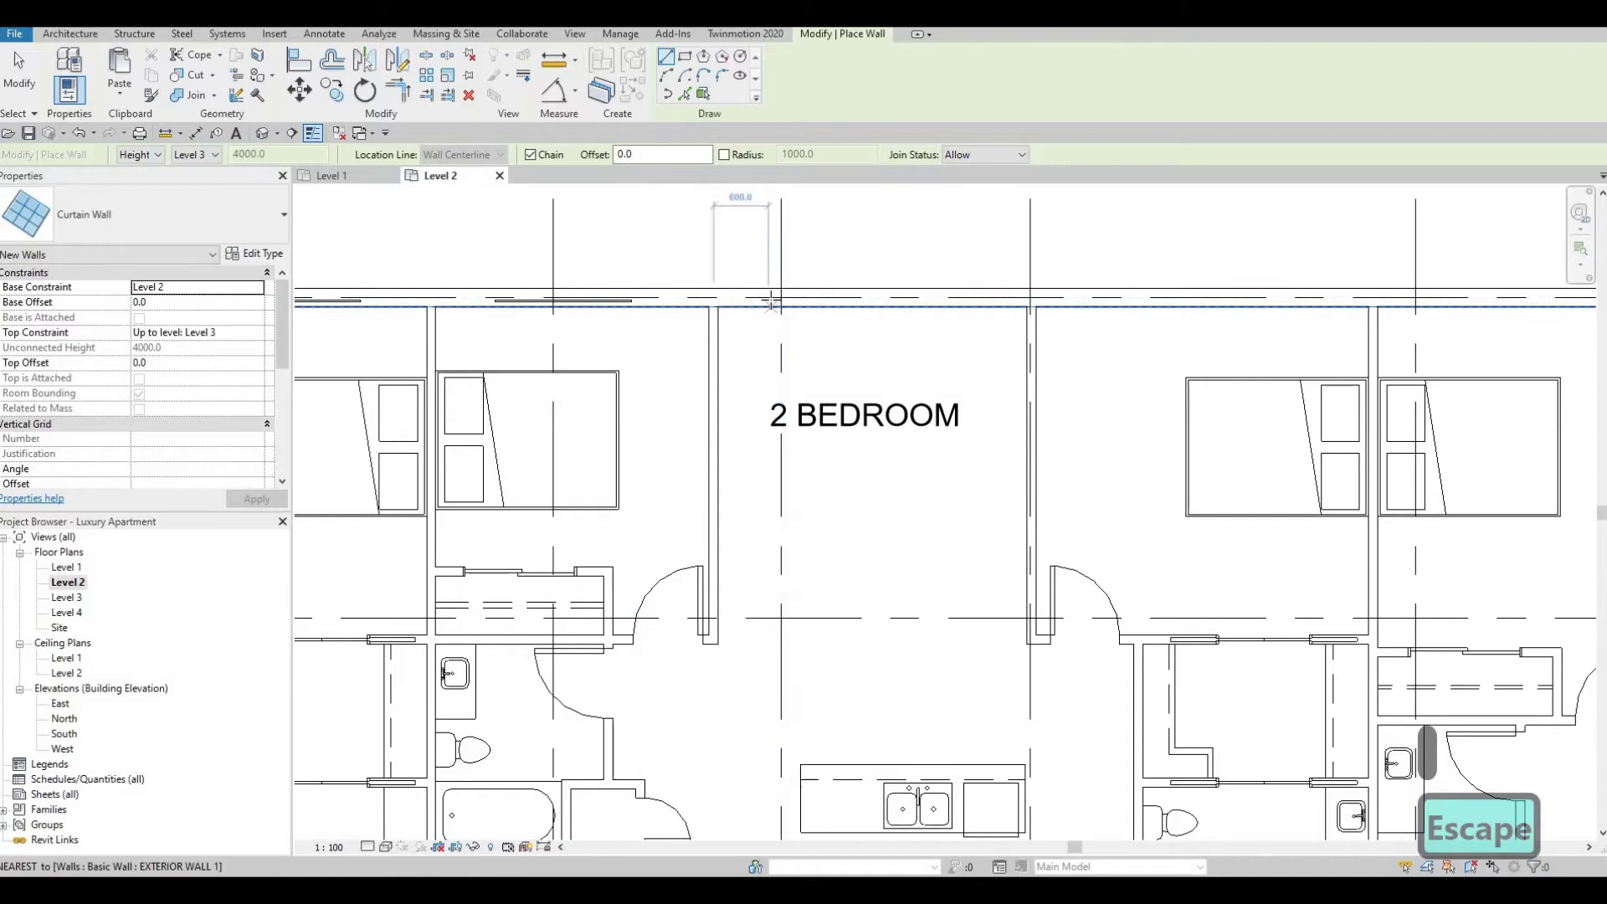
pyautogui.click(768, 297)
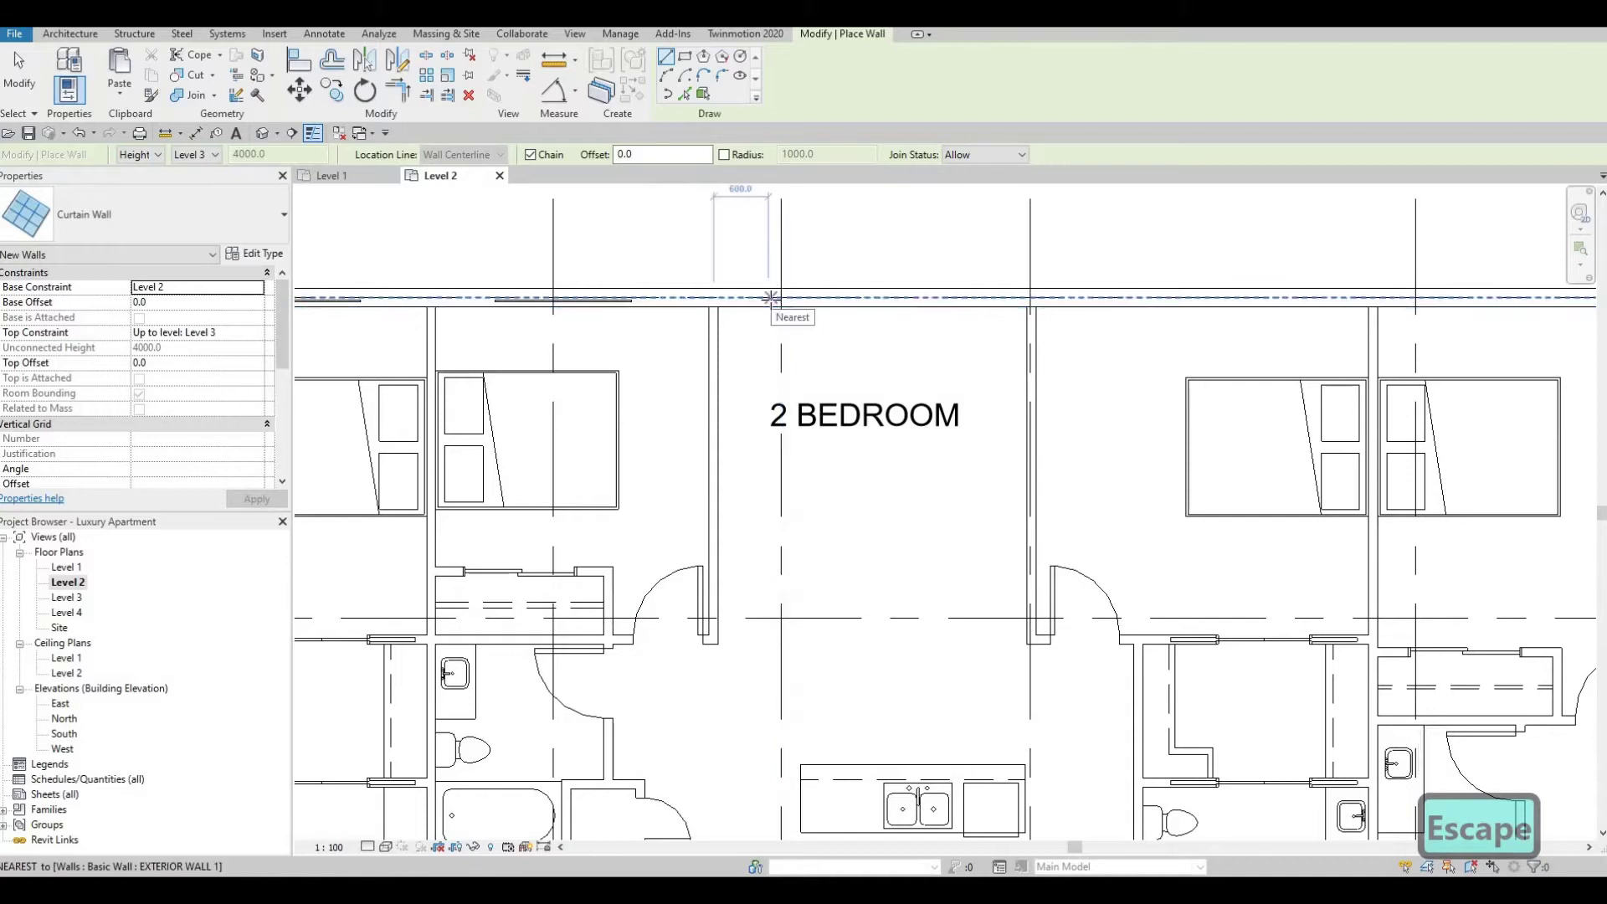
pyautogui.click(960, 298)
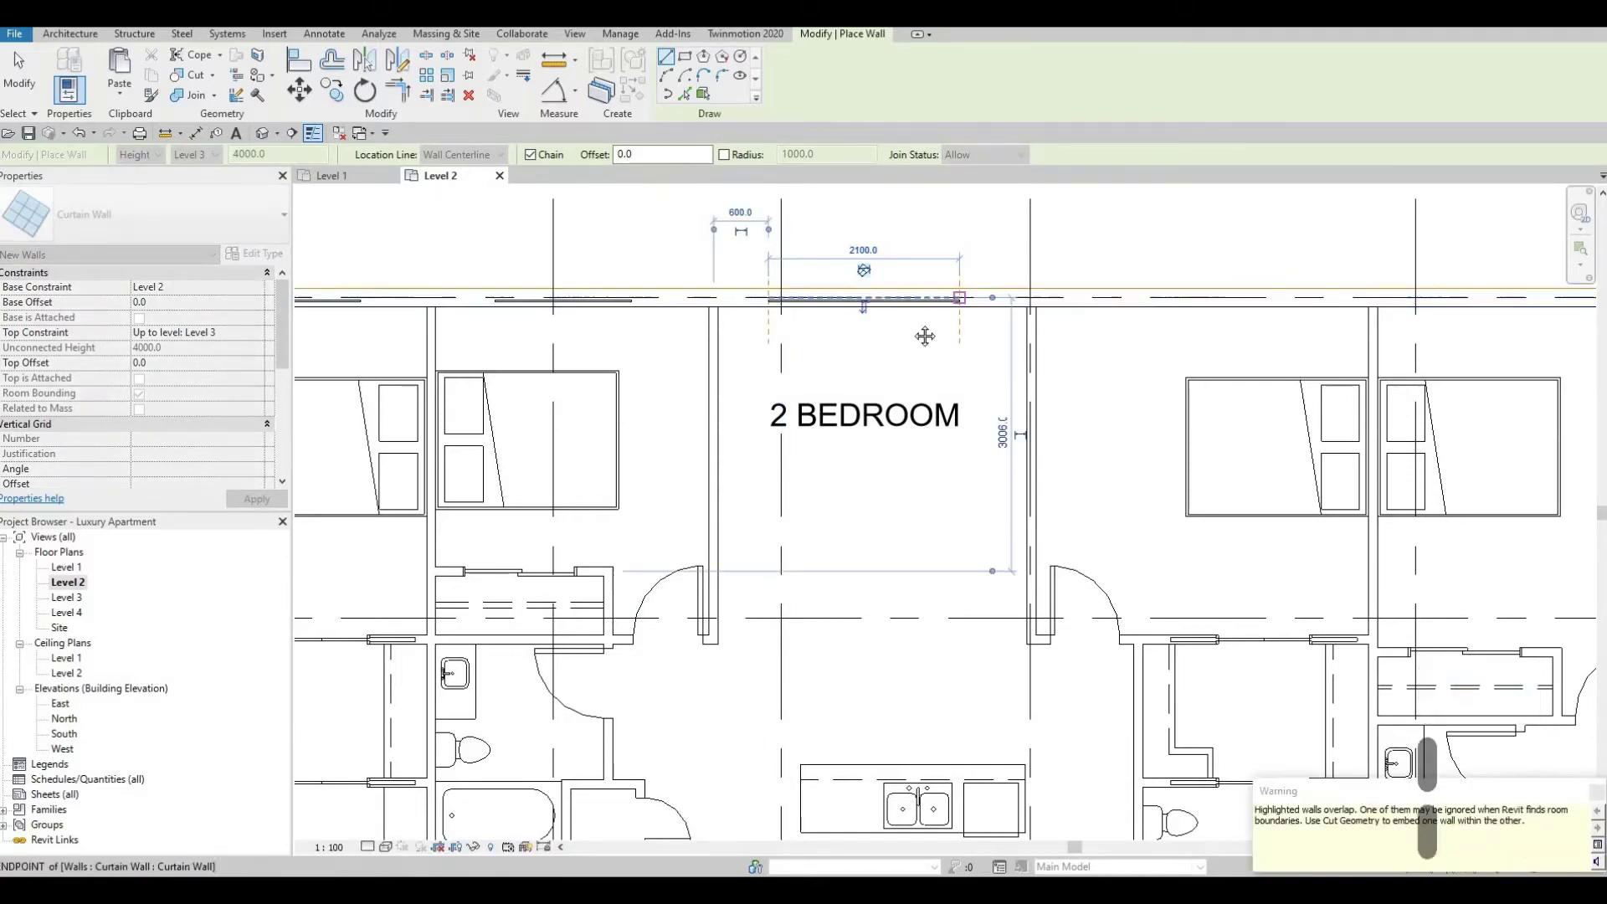
pyautogui.press('Escape')
# Draw curtain walls in the upper exterior wall above the third 2 Bedroom unit's right bedroom and the corner unit's left bedroom
pyautogui.moveTo(1137, 288); pyautogui.dragTo(762, 297, button='middle')
pyautogui.scroll(1, 747, 309)
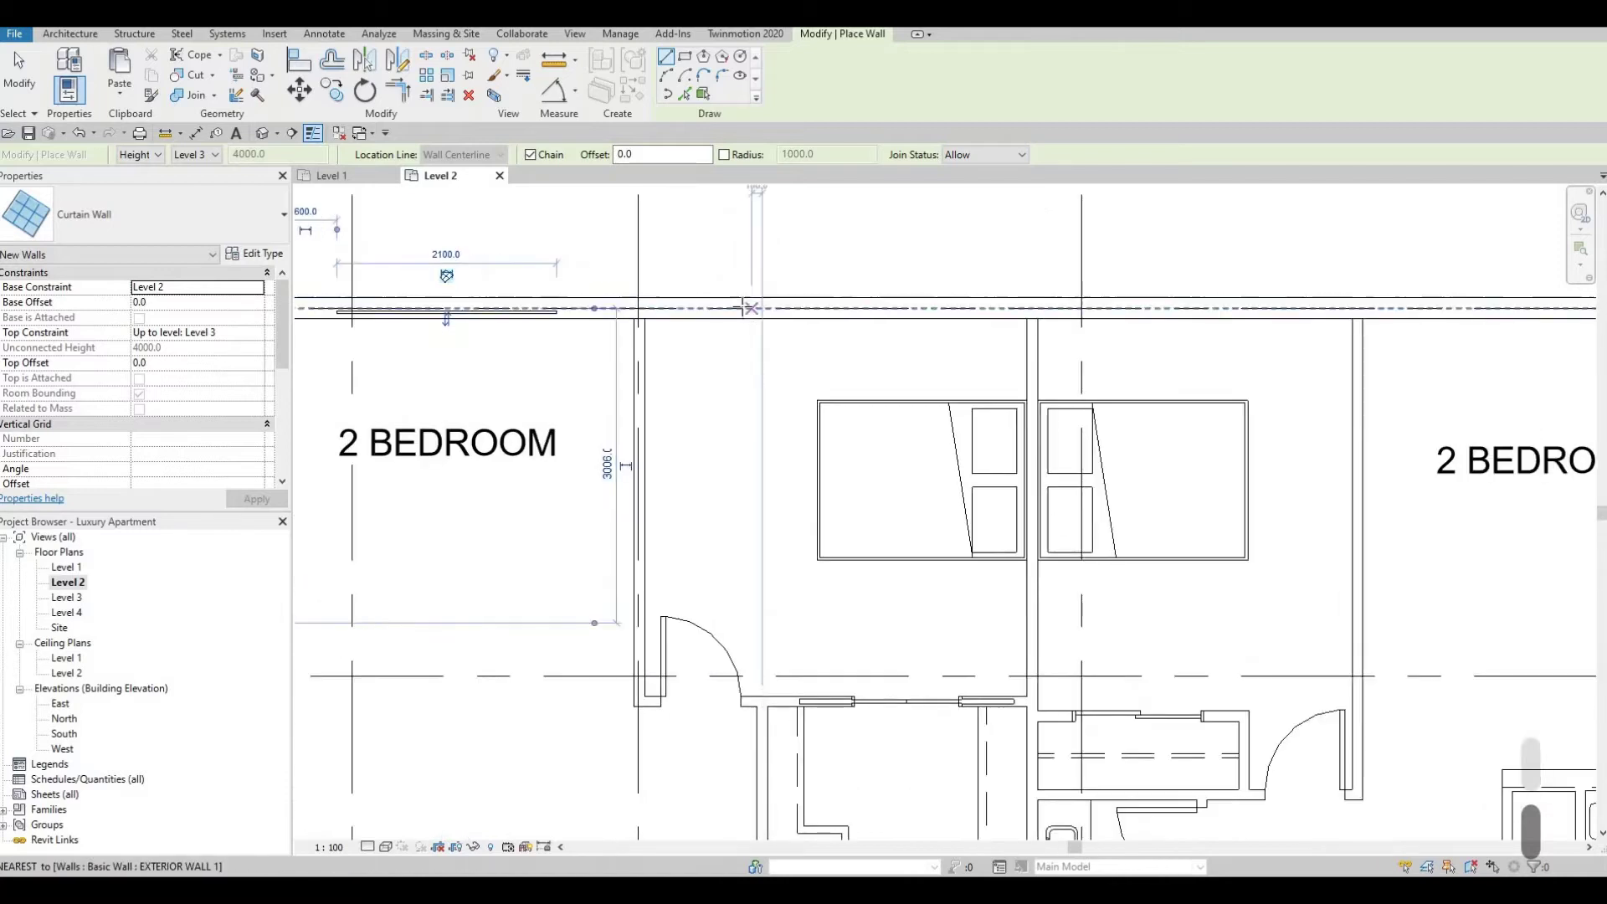
pyautogui.click(743, 308)
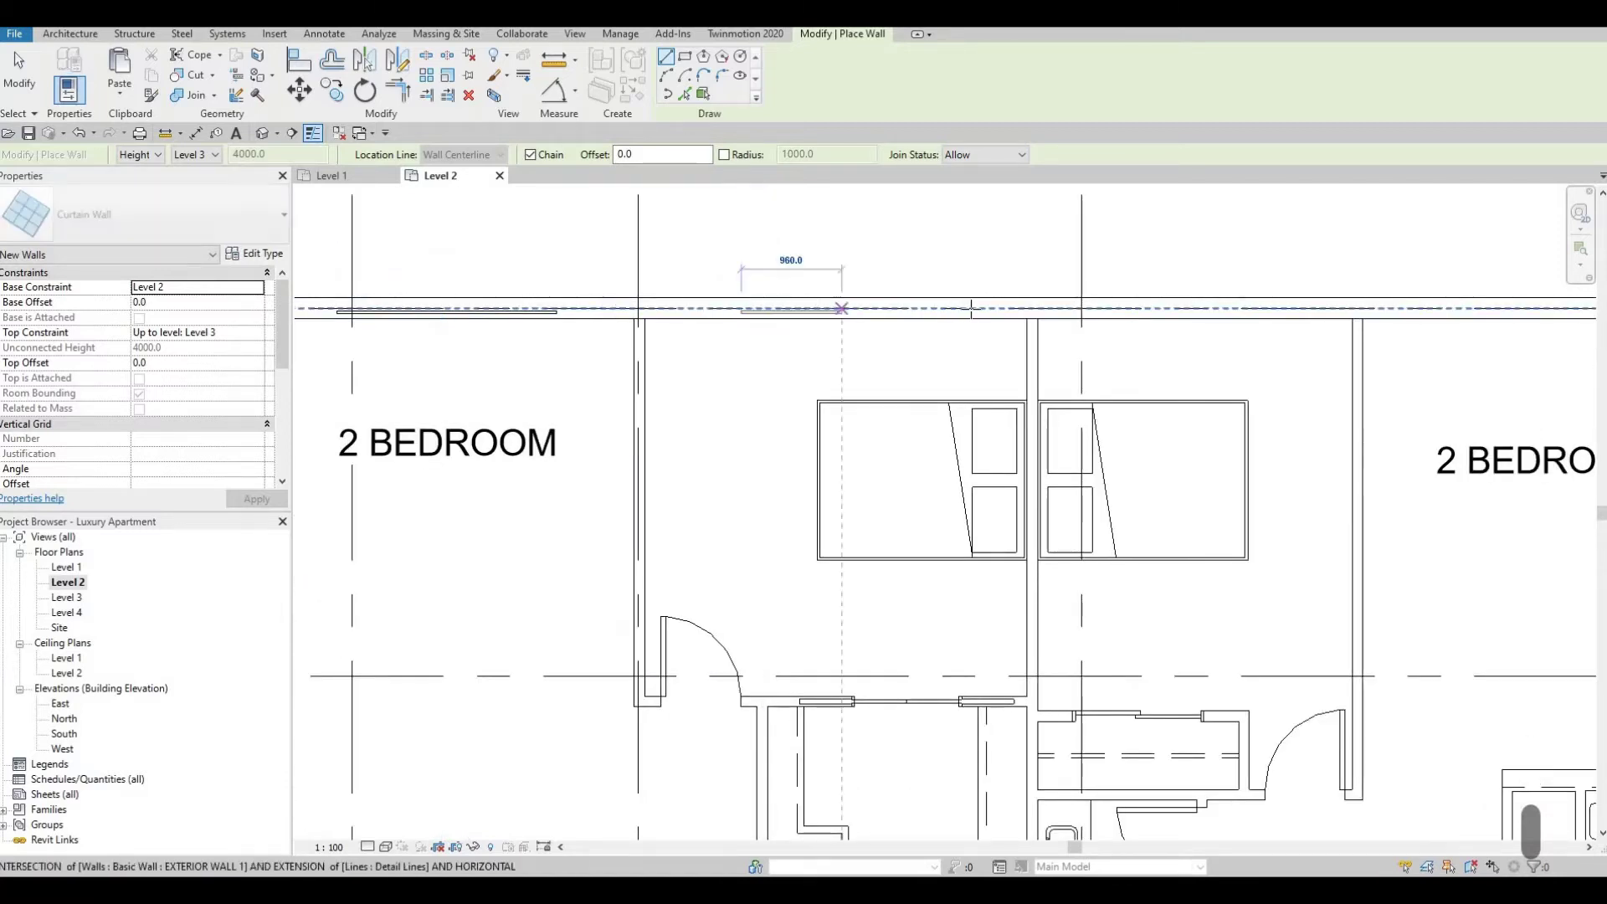
pyautogui.press('Escape')
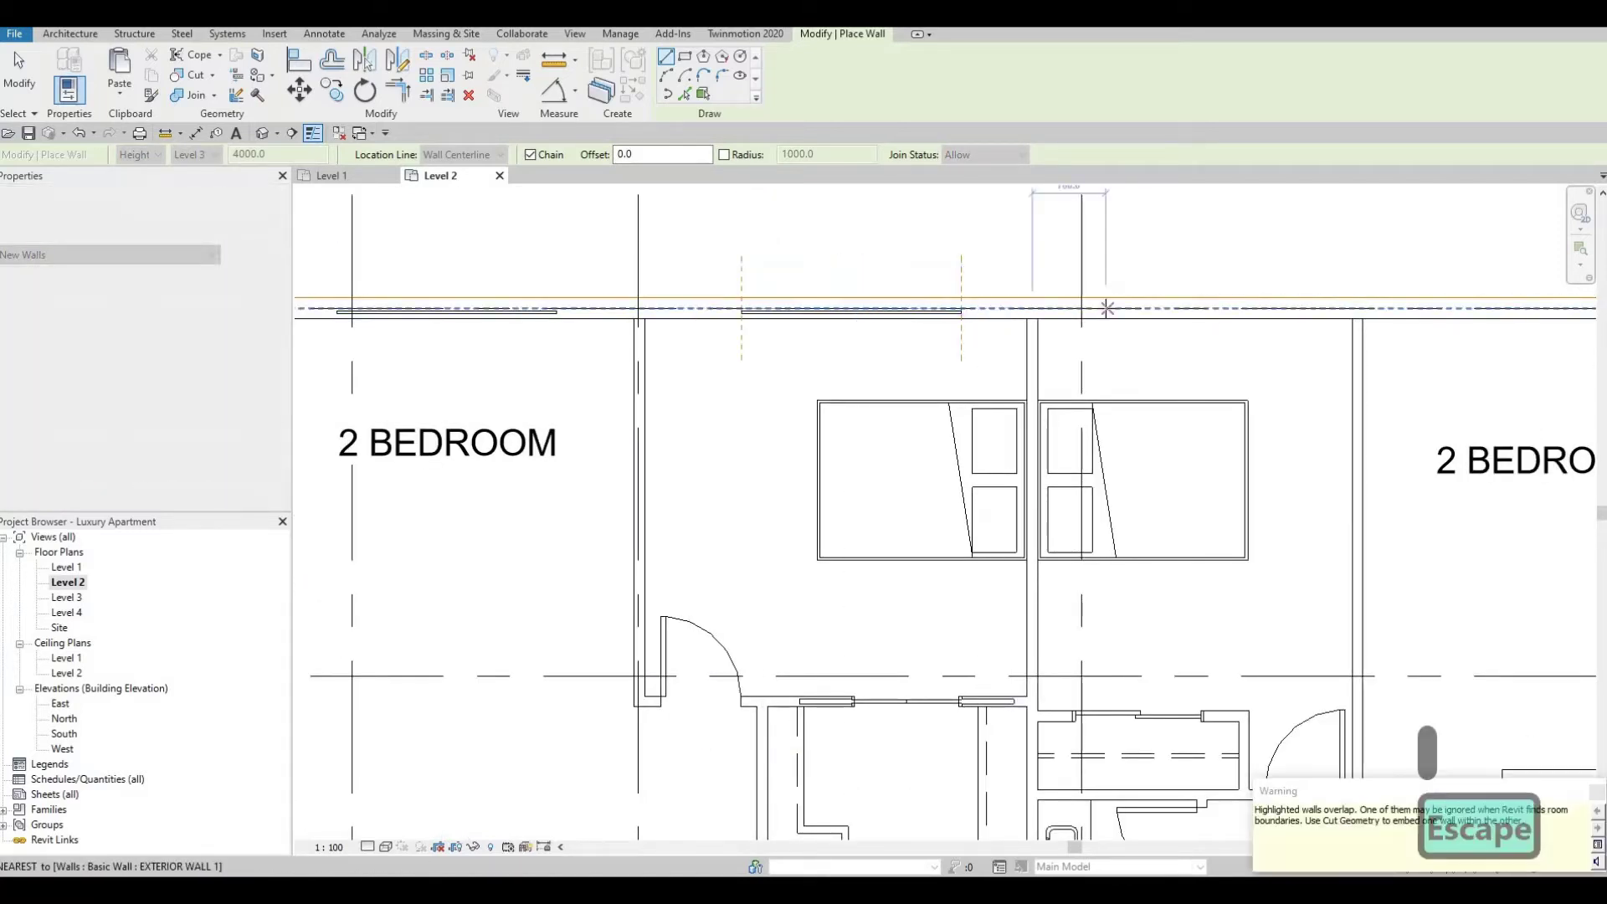
pyautogui.click(1104, 308)
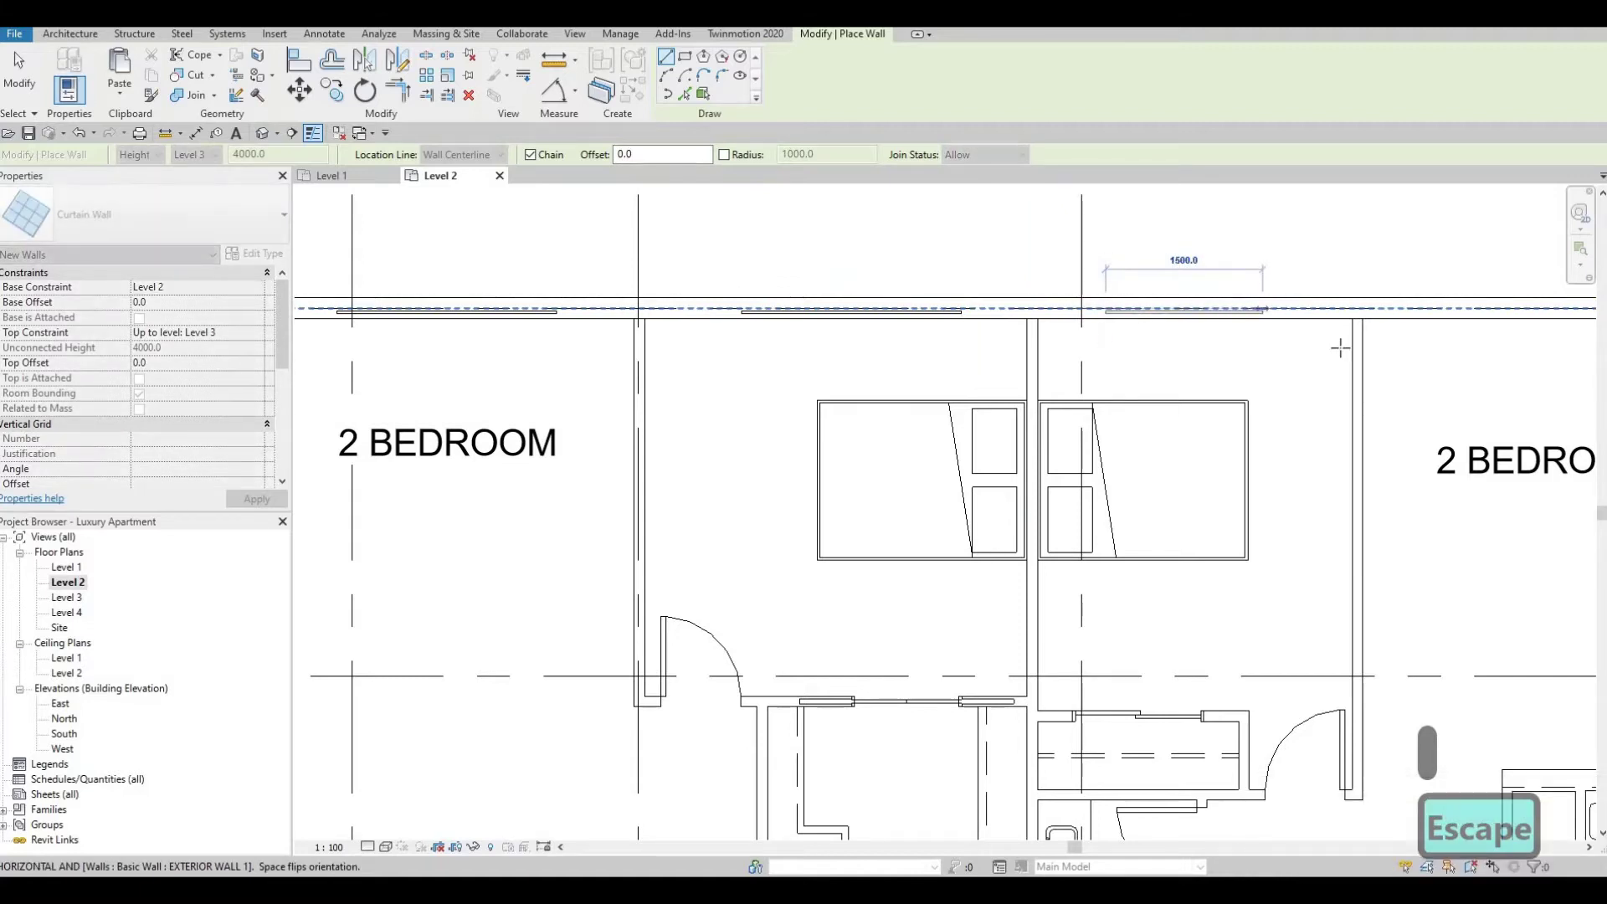
pyautogui.press('Escape')
# Draw a 2400 mm curtain wall in the upper exterior wall above the corner 2 Bedroom unit's living area
pyautogui.moveTo(1406, 310); pyautogui.dragTo(996, 285, button='middle')
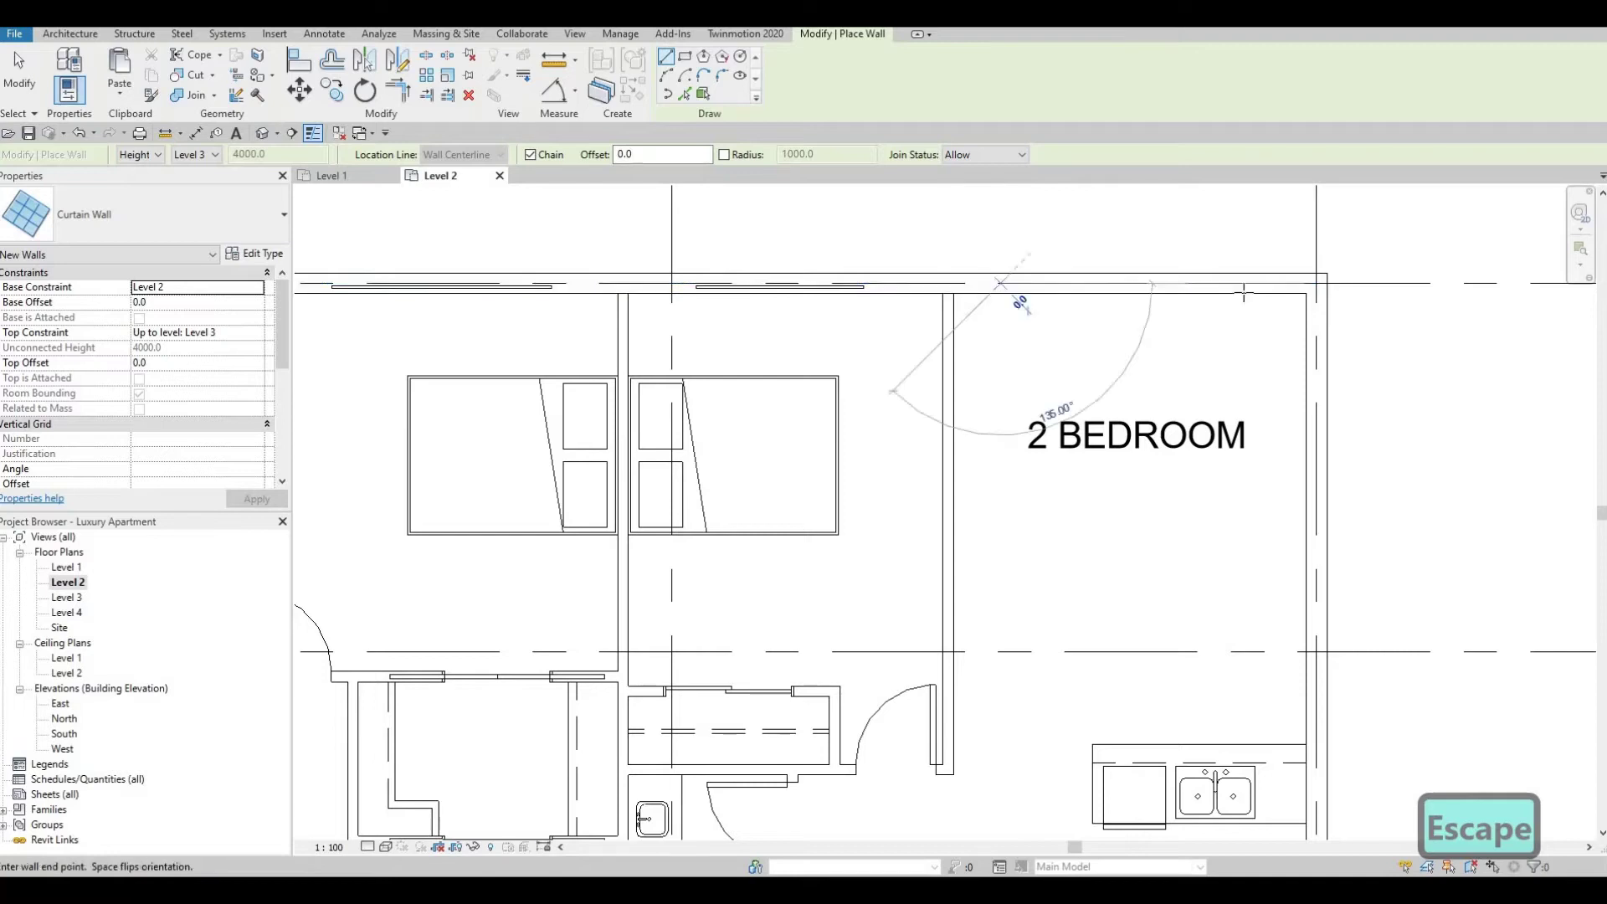
pyautogui.click(1000, 285)
pyautogui.click(1251, 284)
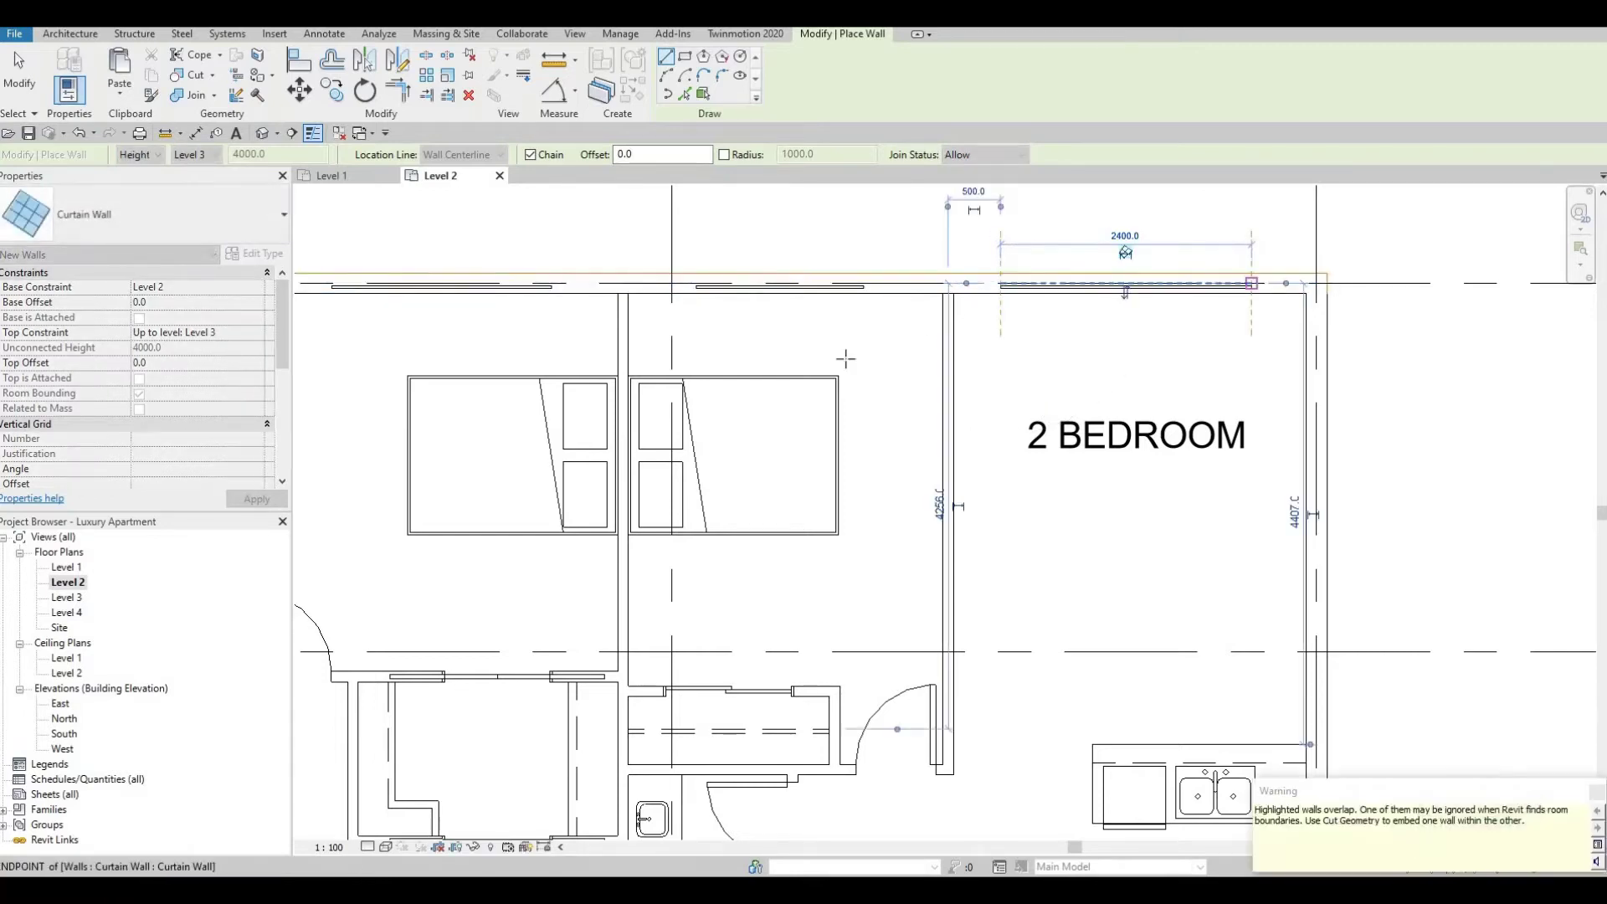
pyautogui.press('Escape')
# Draw a 4000 mm curtain wall in the lower exterior wall below the lower 3 Bedroom unit's living area
pyautogui.moveTo(846, 358); pyautogui.dragTo(659, 293, button='middle')
pyautogui.scroll(-1, 1027, 261)
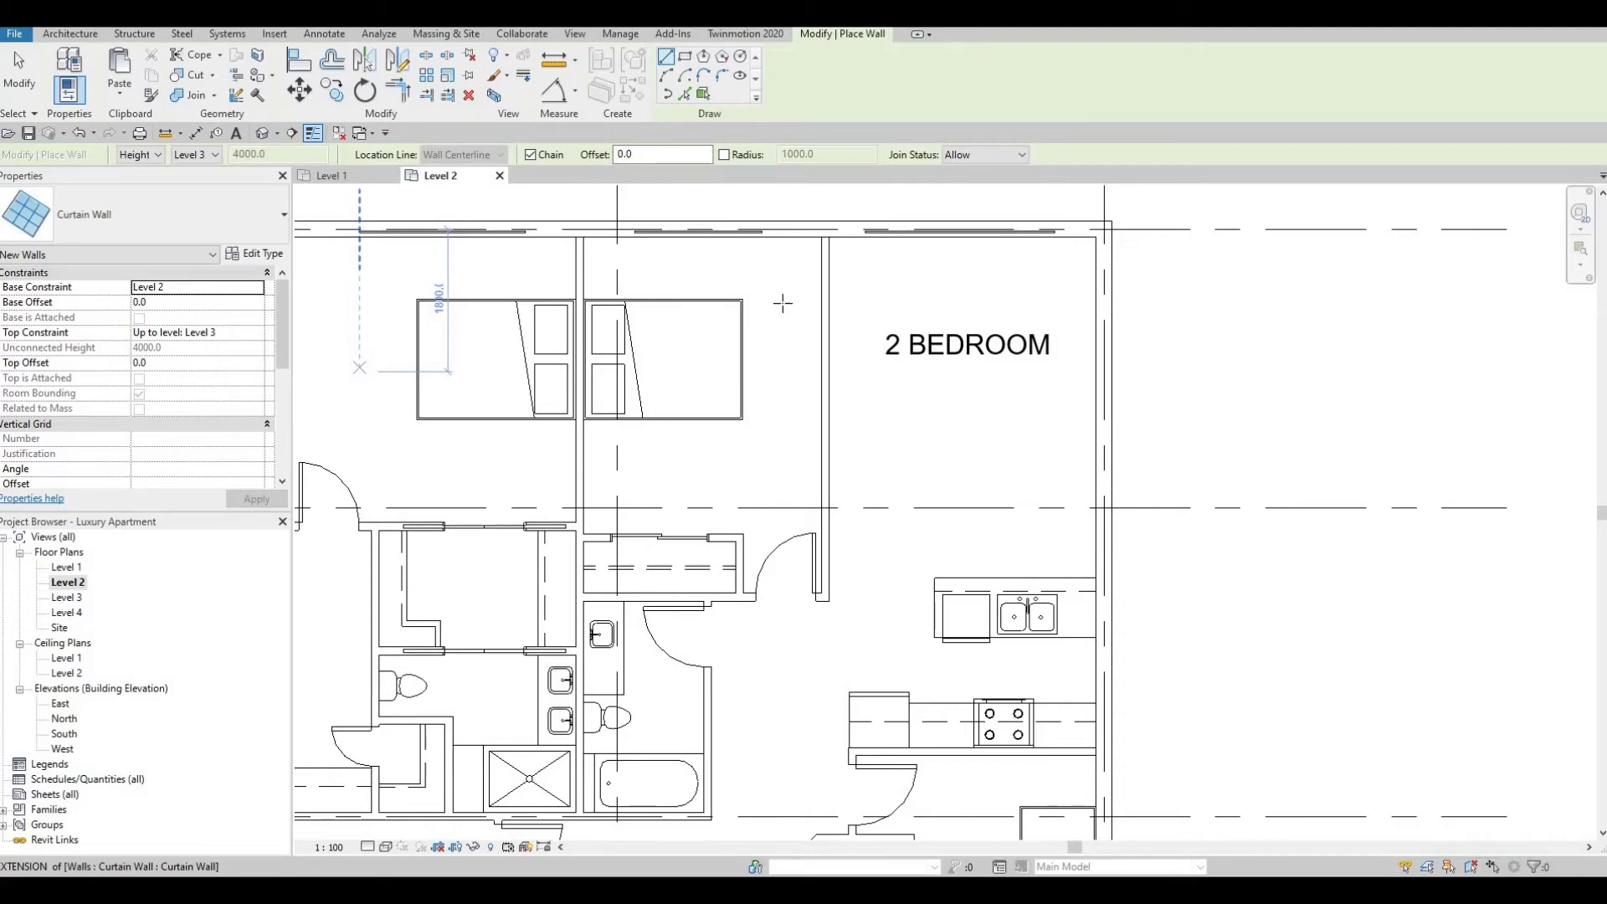
pyautogui.scroll(-5, 900, 312)
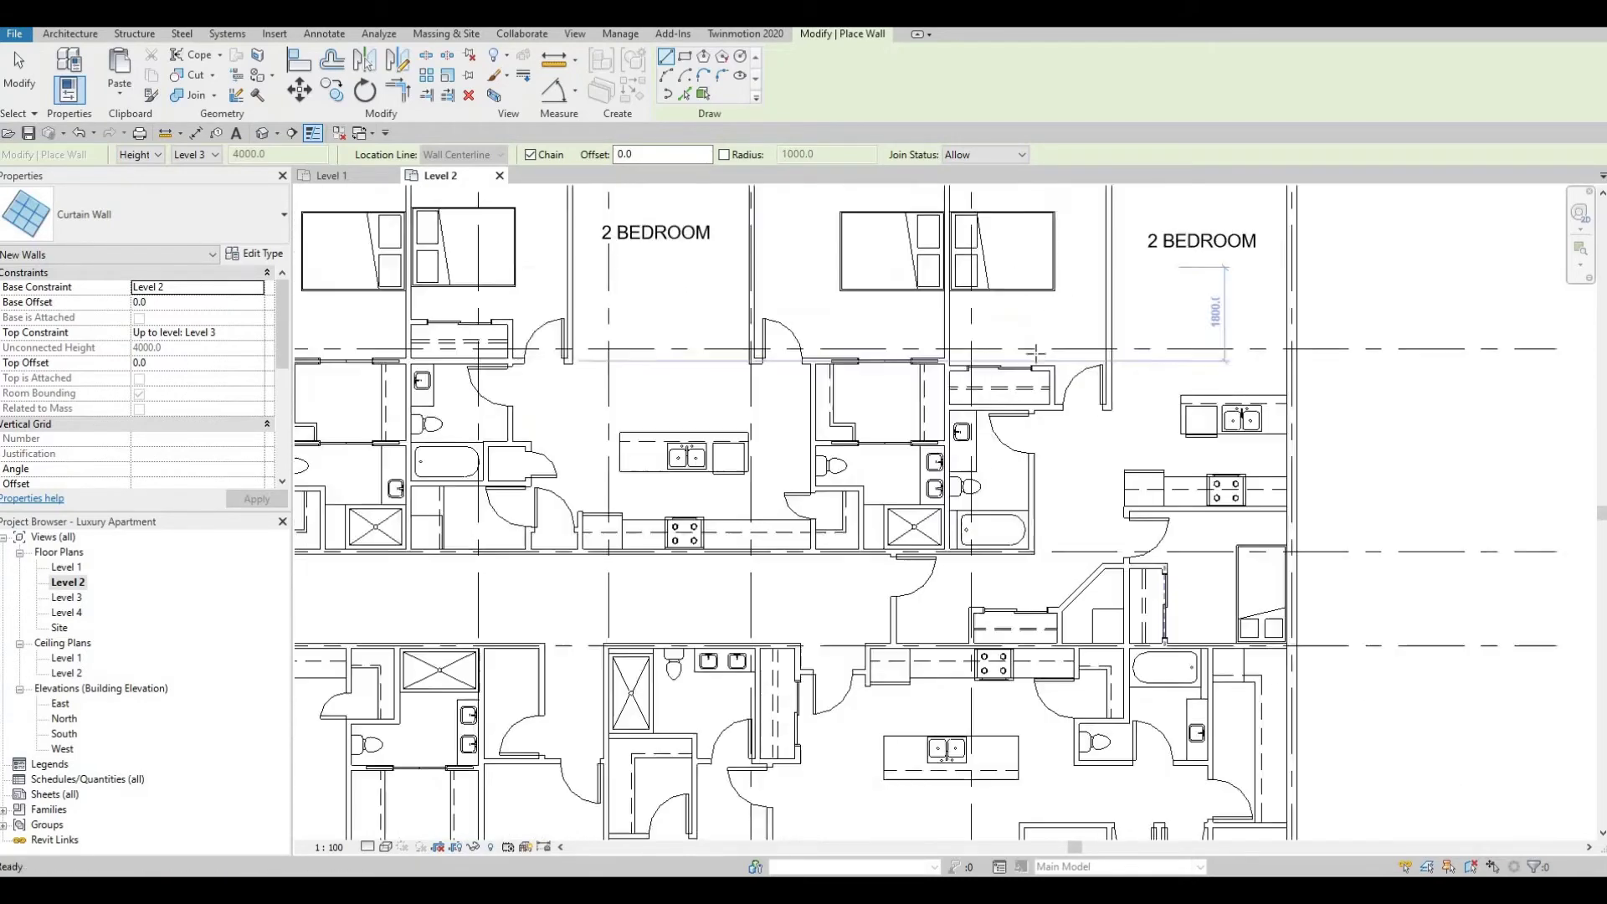
pyautogui.moveTo(1142, 430); pyautogui.dragTo(1265, 400, button='middle')
pyautogui.scroll(-1, 958, 477)
pyautogui.moveTo(957, 477); pyautogui.dragTo(1111, 407, button='middle')
pyautogui.scroll(-1, 1111, 408)
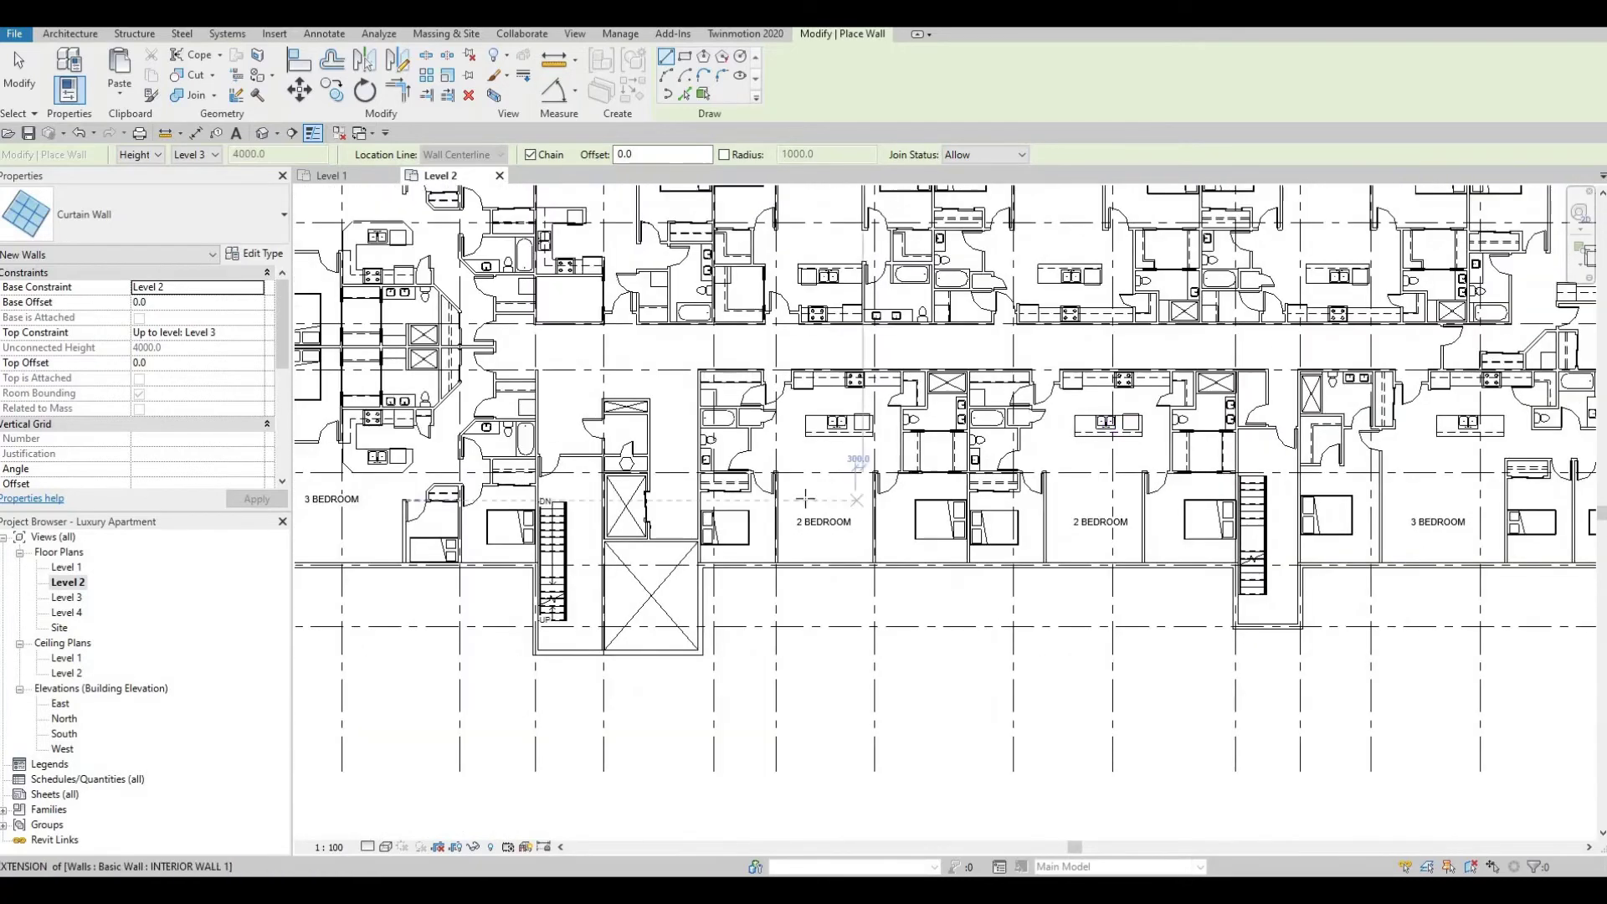
pyautogui.moveTo(803, 492); pyautogui.dragTo(896, 451, button='middle')
pyautogui.moveTo(454, 550); pyautogui.dragTo(556, 547, button='middle')
pyautogui.scroll(5, 557, 547)
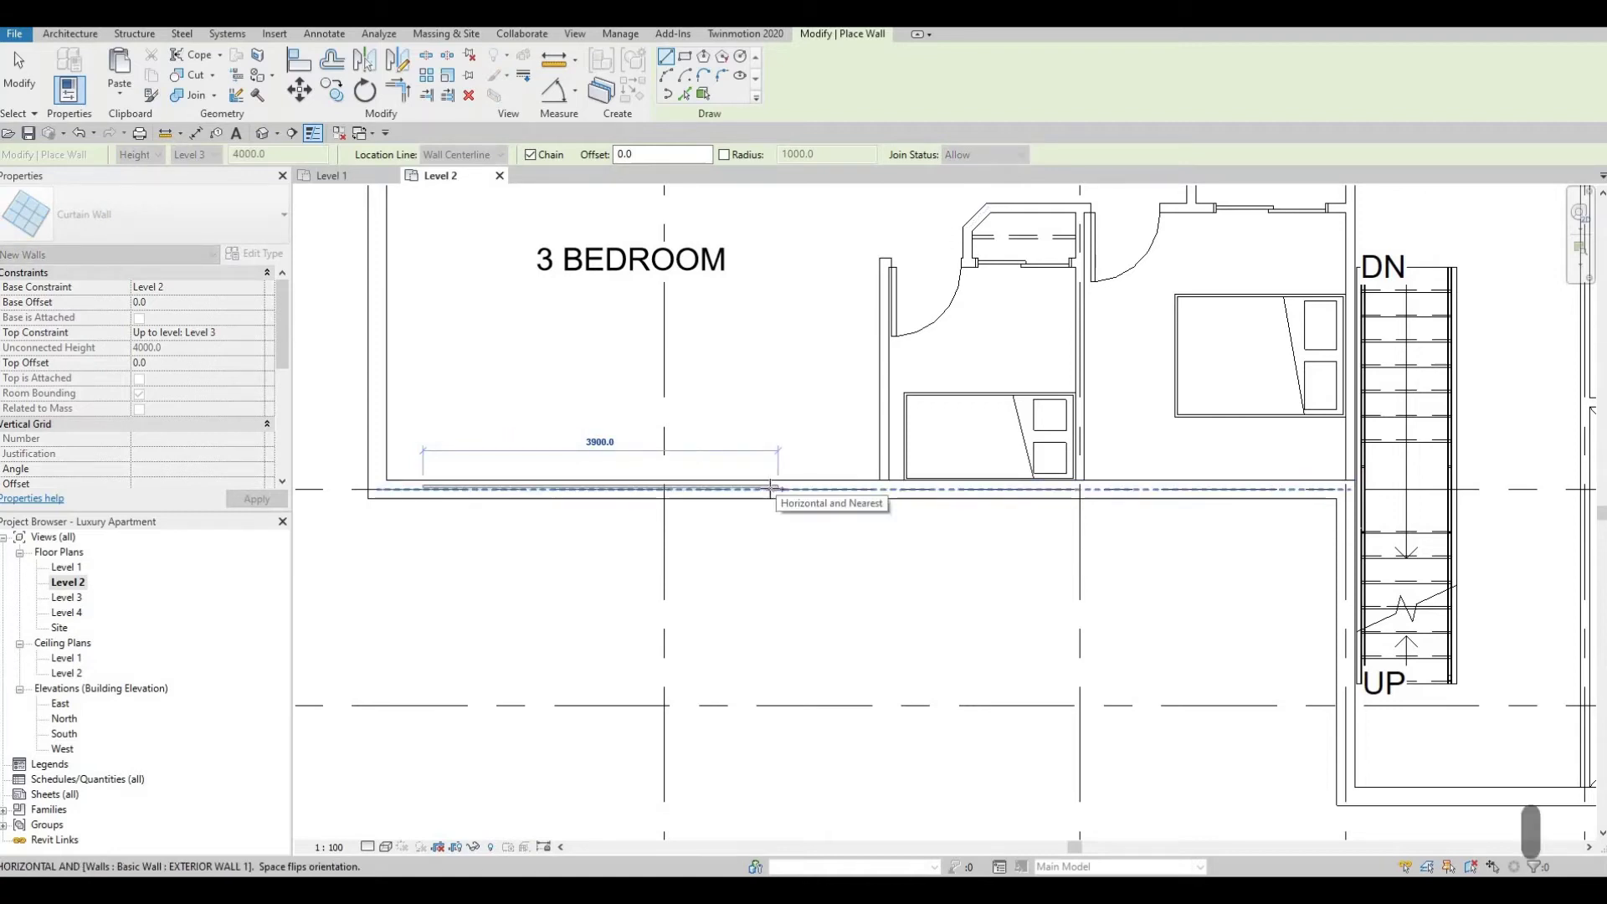
pyautogui.click(787, 487)
pyautogui.press('Escape')
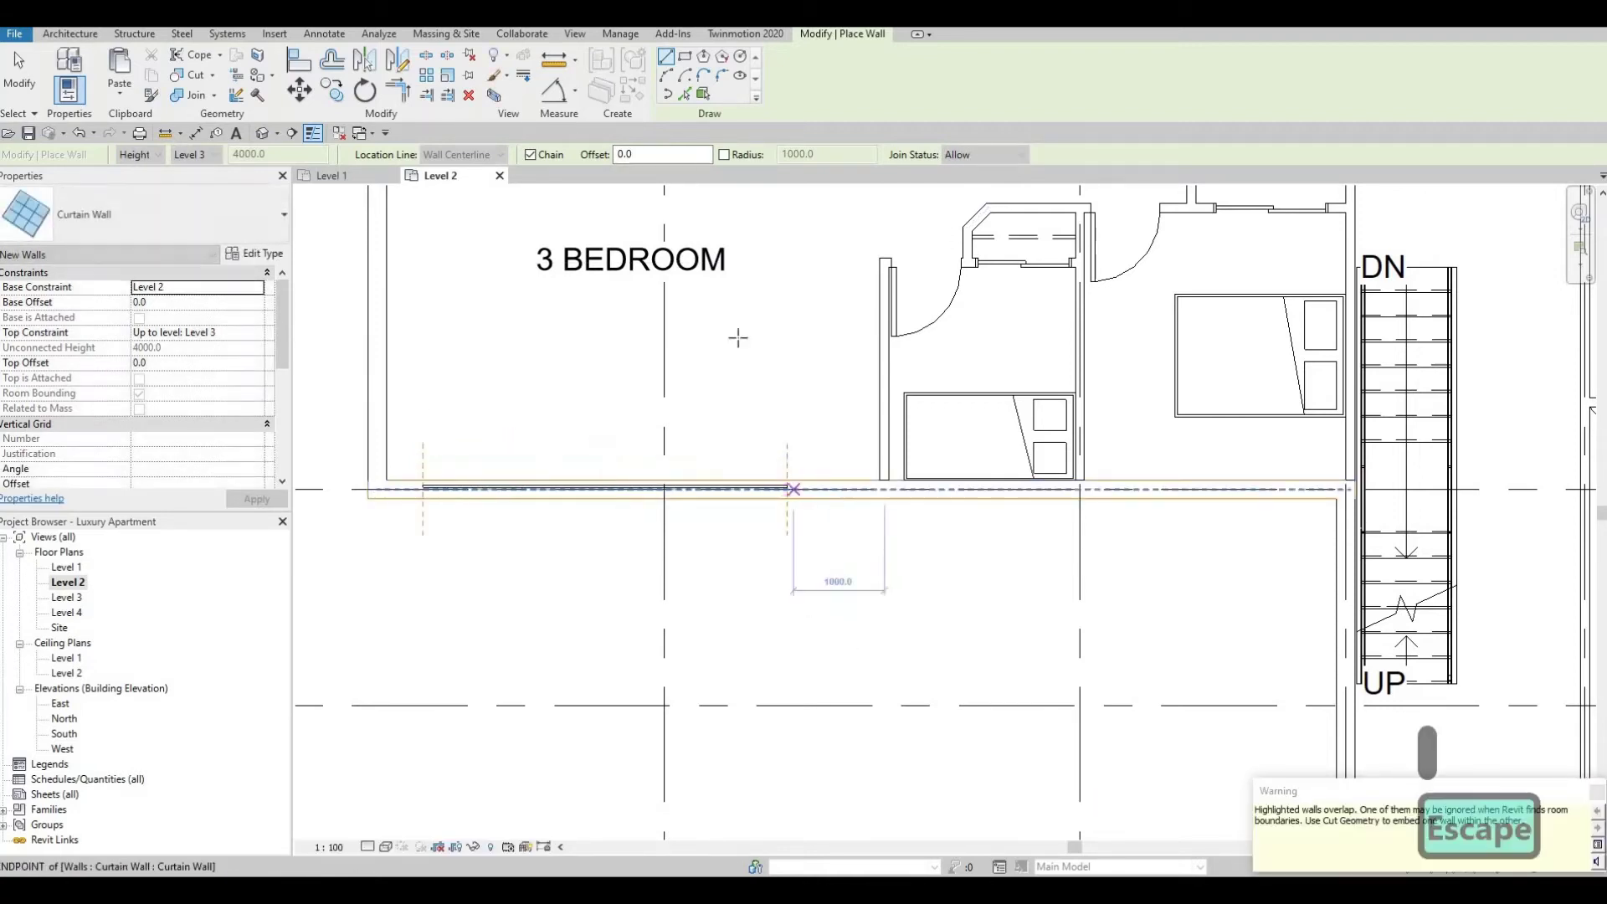
# Check the length of the curtain wall above the upper 3 Bedroom unit's living area
pyautogui.moveTo(741, 339); pyautogui.dragTo(728, 528, button='middle')
pyautogui.scroll(-2, 726, 334)
pyautogui.moveTo(712, 226); pyautogui.dragTo(702, 488, button='middle')
pyautogui.scroll(-3, 711, 334)
pyautogui.scroll(2, 707, 402)
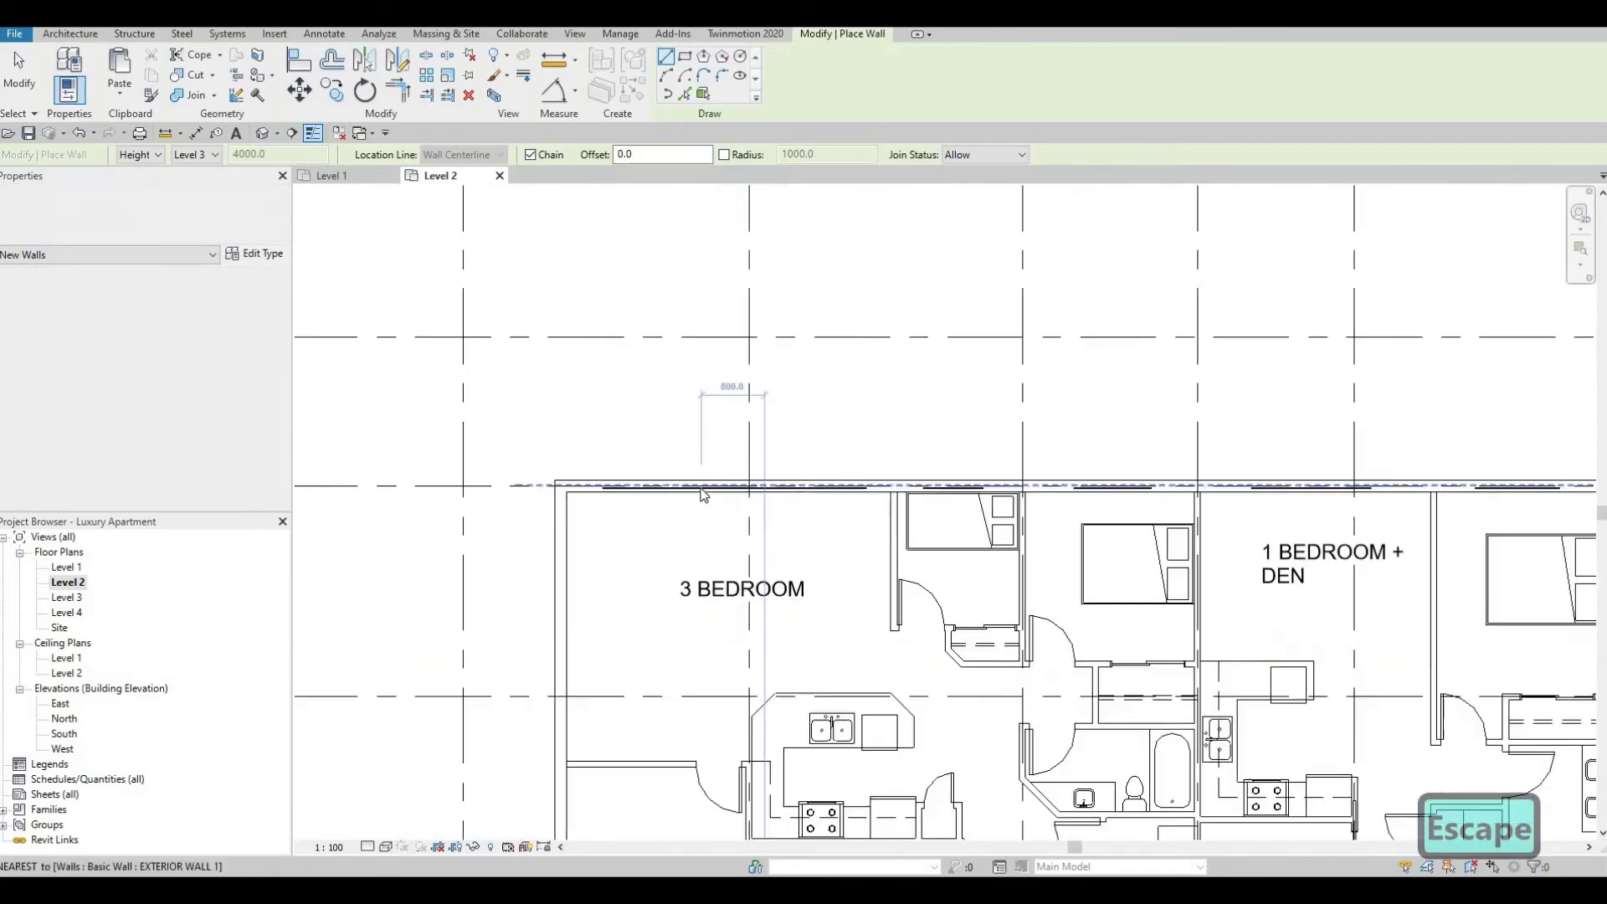
pyautogui.press('Escape')
pyautogui.scroll(2, 711, 461)
pyautogui.click(733, 447)
pyautogui.scroll(2, 741, 441)
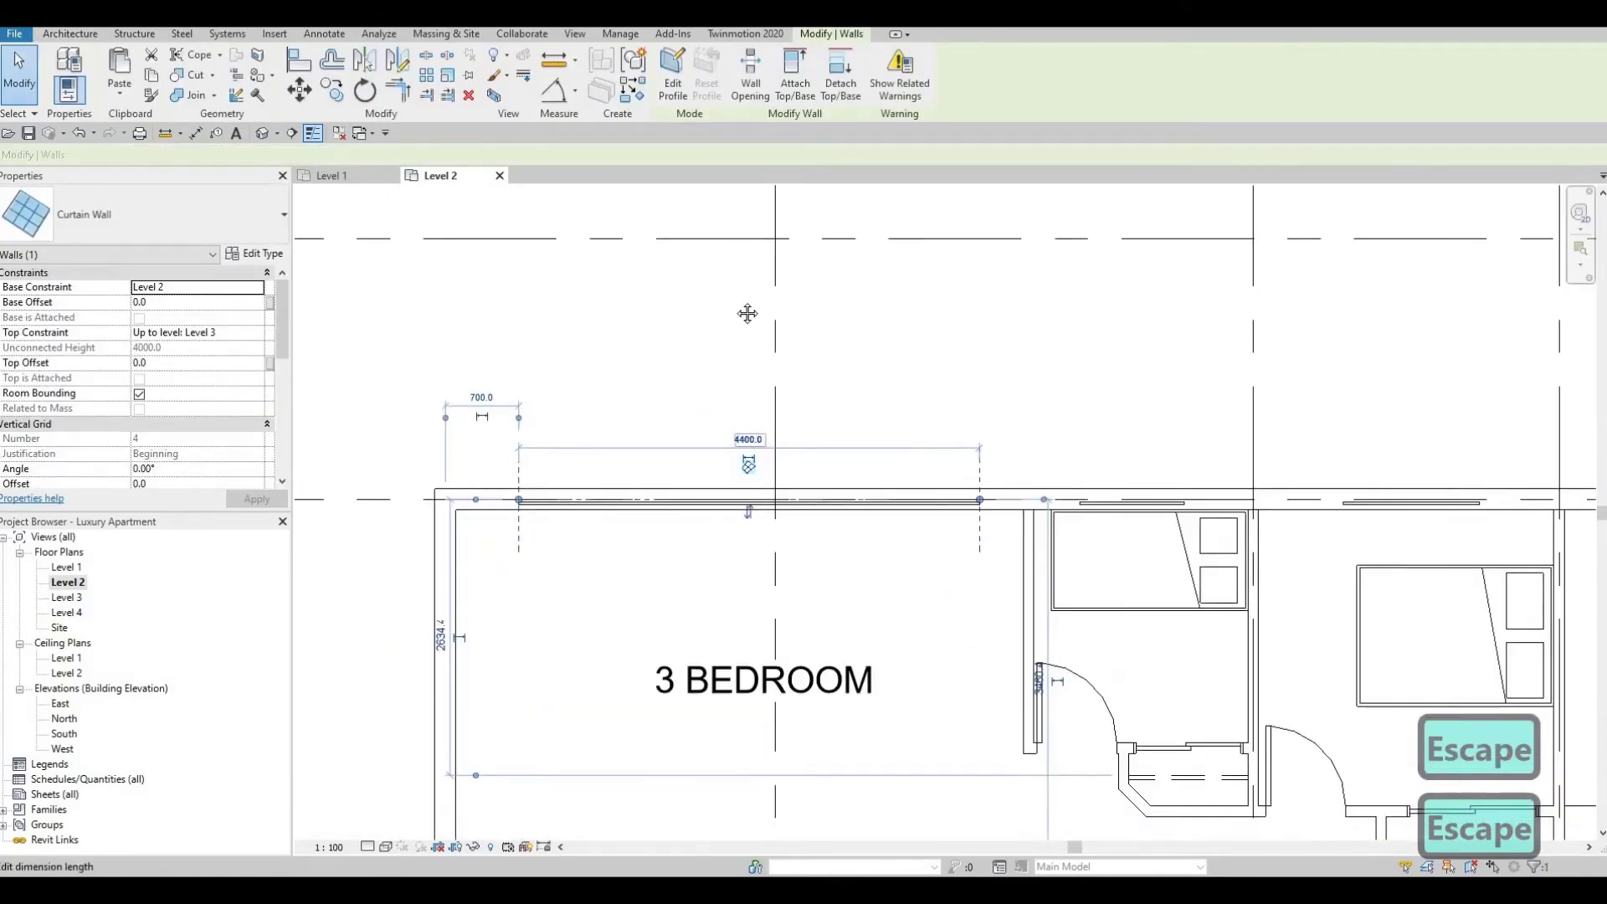
# Set the length of the curtain wall below the lower 3 Bedroom unit's living area to 4400 mm
pyautogui.scroll(-2, 803, 418)
pyautogui.scroll(-1, 824, 652)
pyautogui.scroll(2, 829, 669)
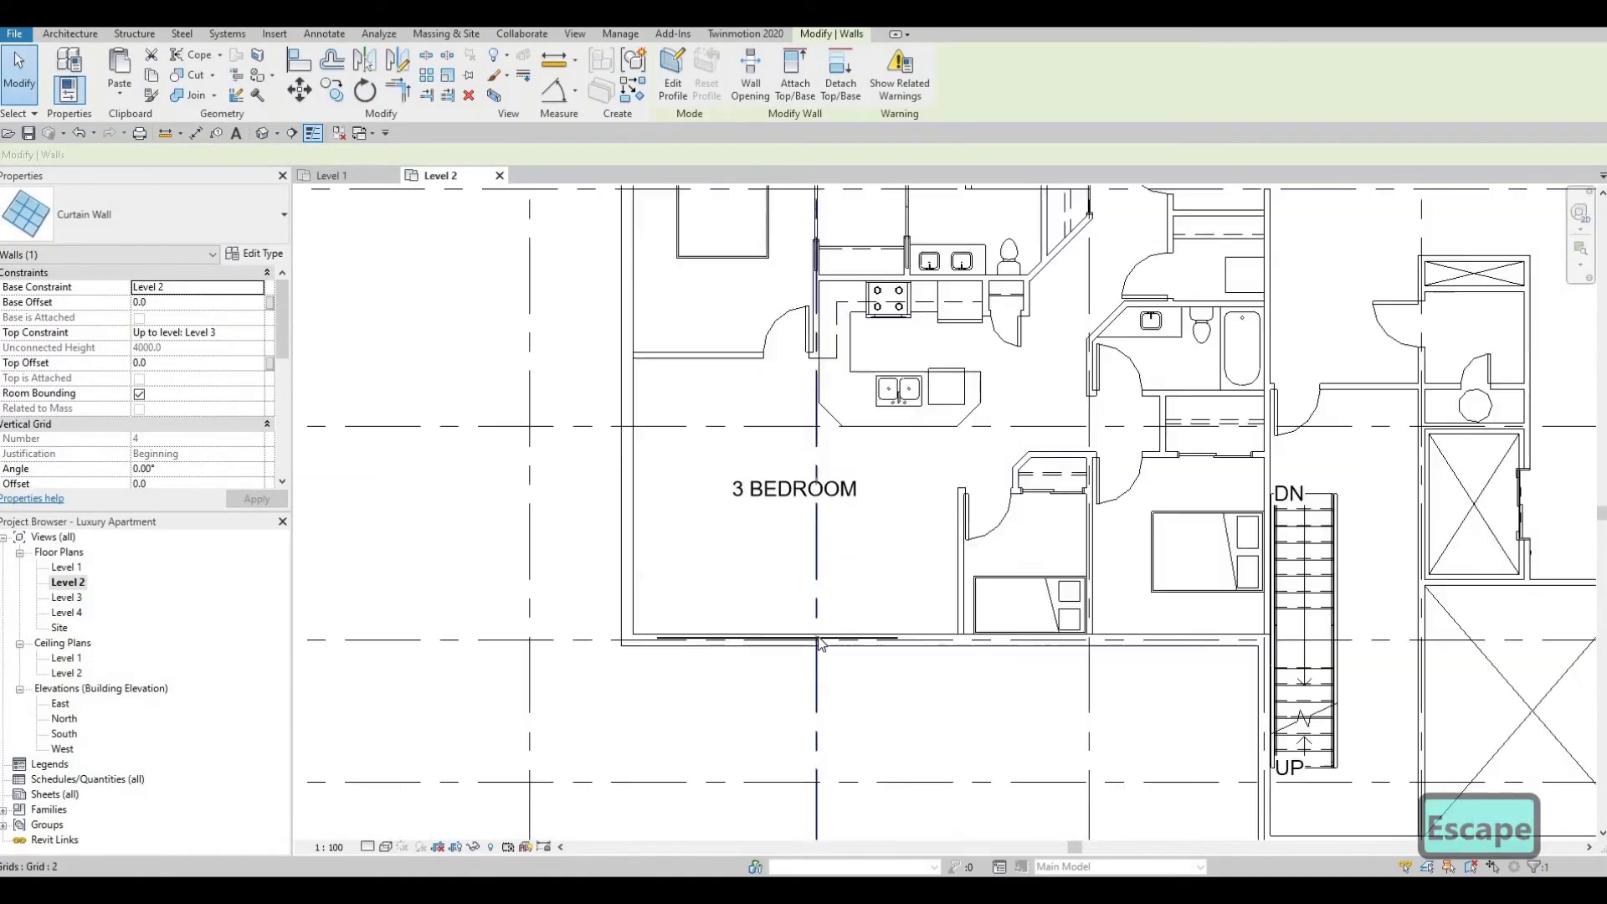
pyautogui.press('Escape')
pyautogui.click(826, 633)
pyautogui.click(776, 588)
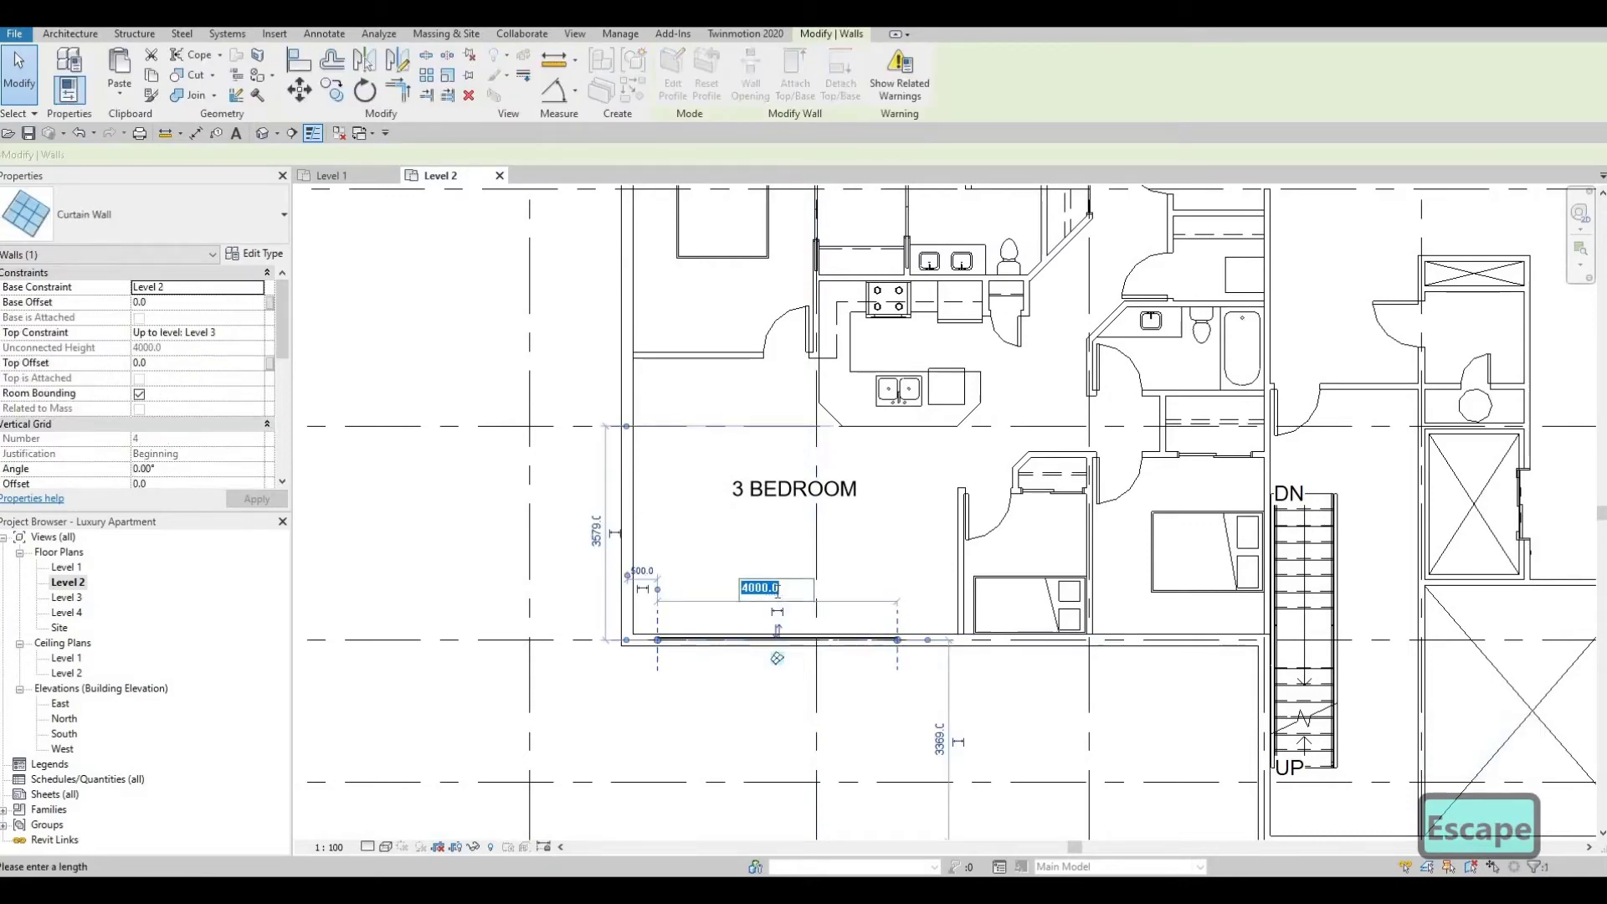
pyautogui.write('4400')
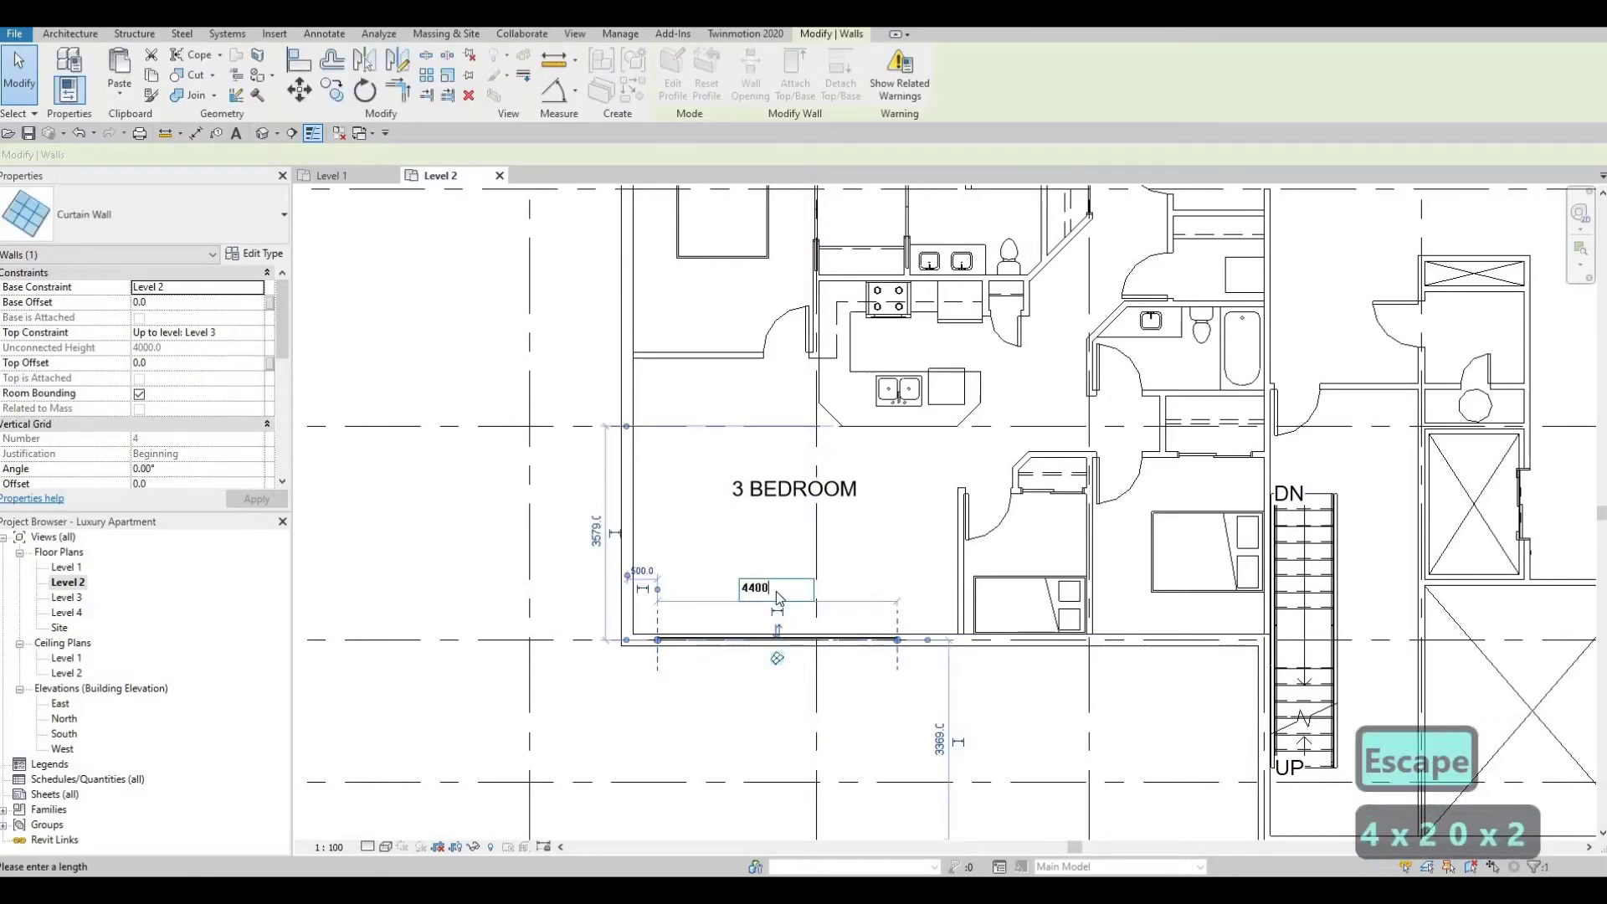
pyautogui.press('Return')
pyautogui.press('Escape')
pyautogui.press('Escape')
# Draw curtain walls in the lower exterior wall below the 3 Bedroom unit's small bedroom, 1000 mm long, and the adjacent bedroom, 1500 mm long
pyautogui.moveTo(996, 677); pyautogui.dragTo(720, 674, button='middle')
pyautogui.scroll(1, 720, 675)
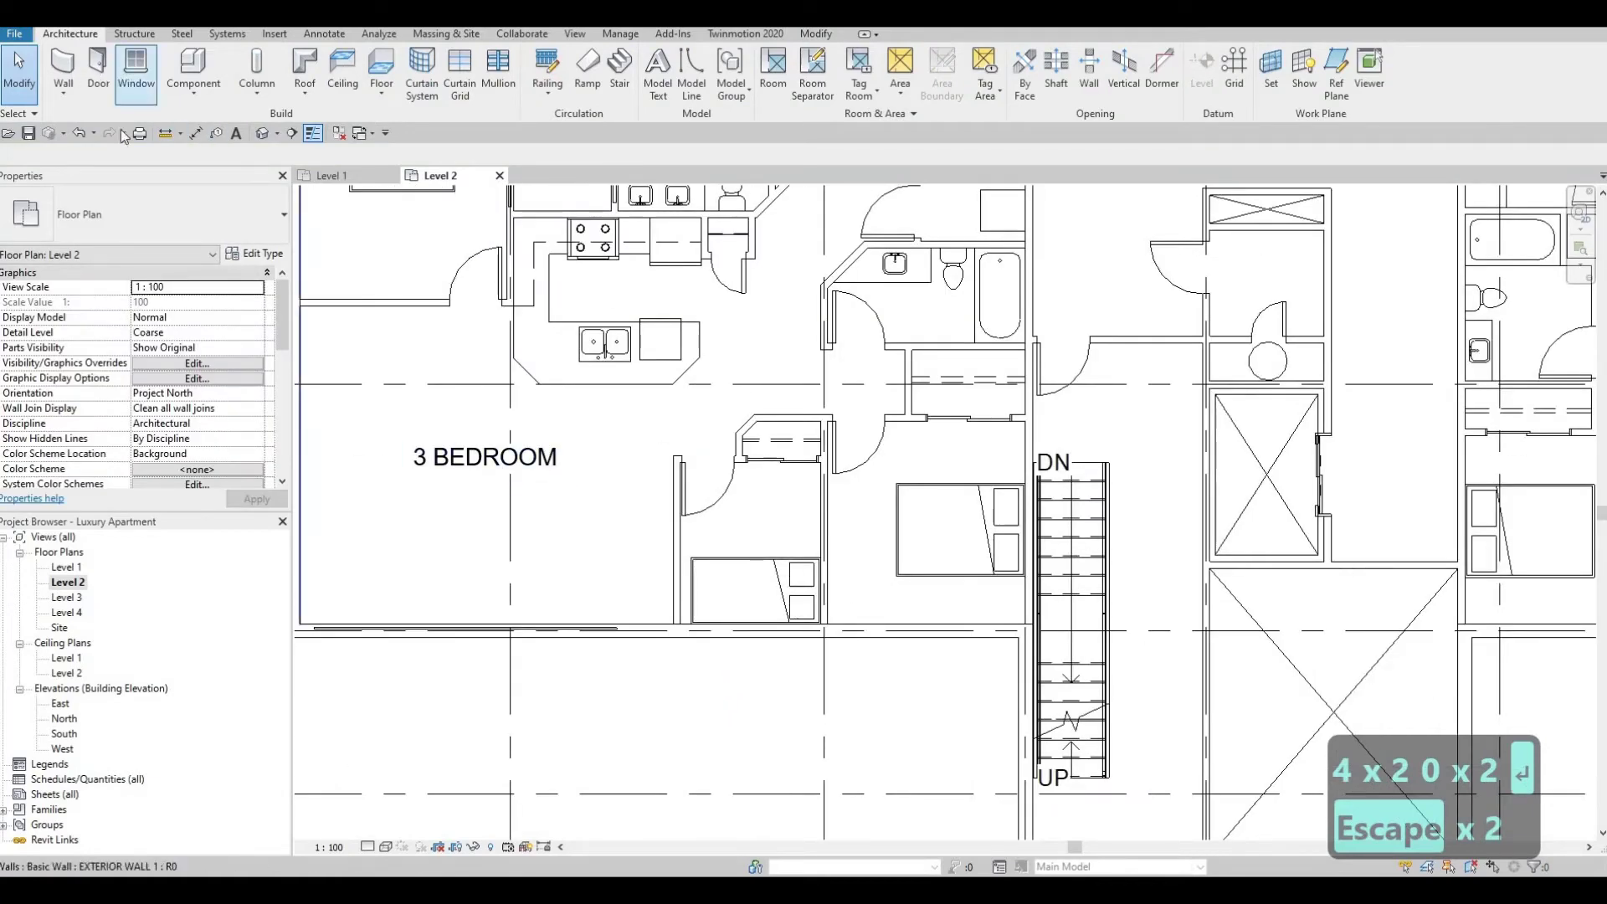
pyautogui.press('w')
pyautogui.press('a')
pyautogui.scroll(3, 757, 635)
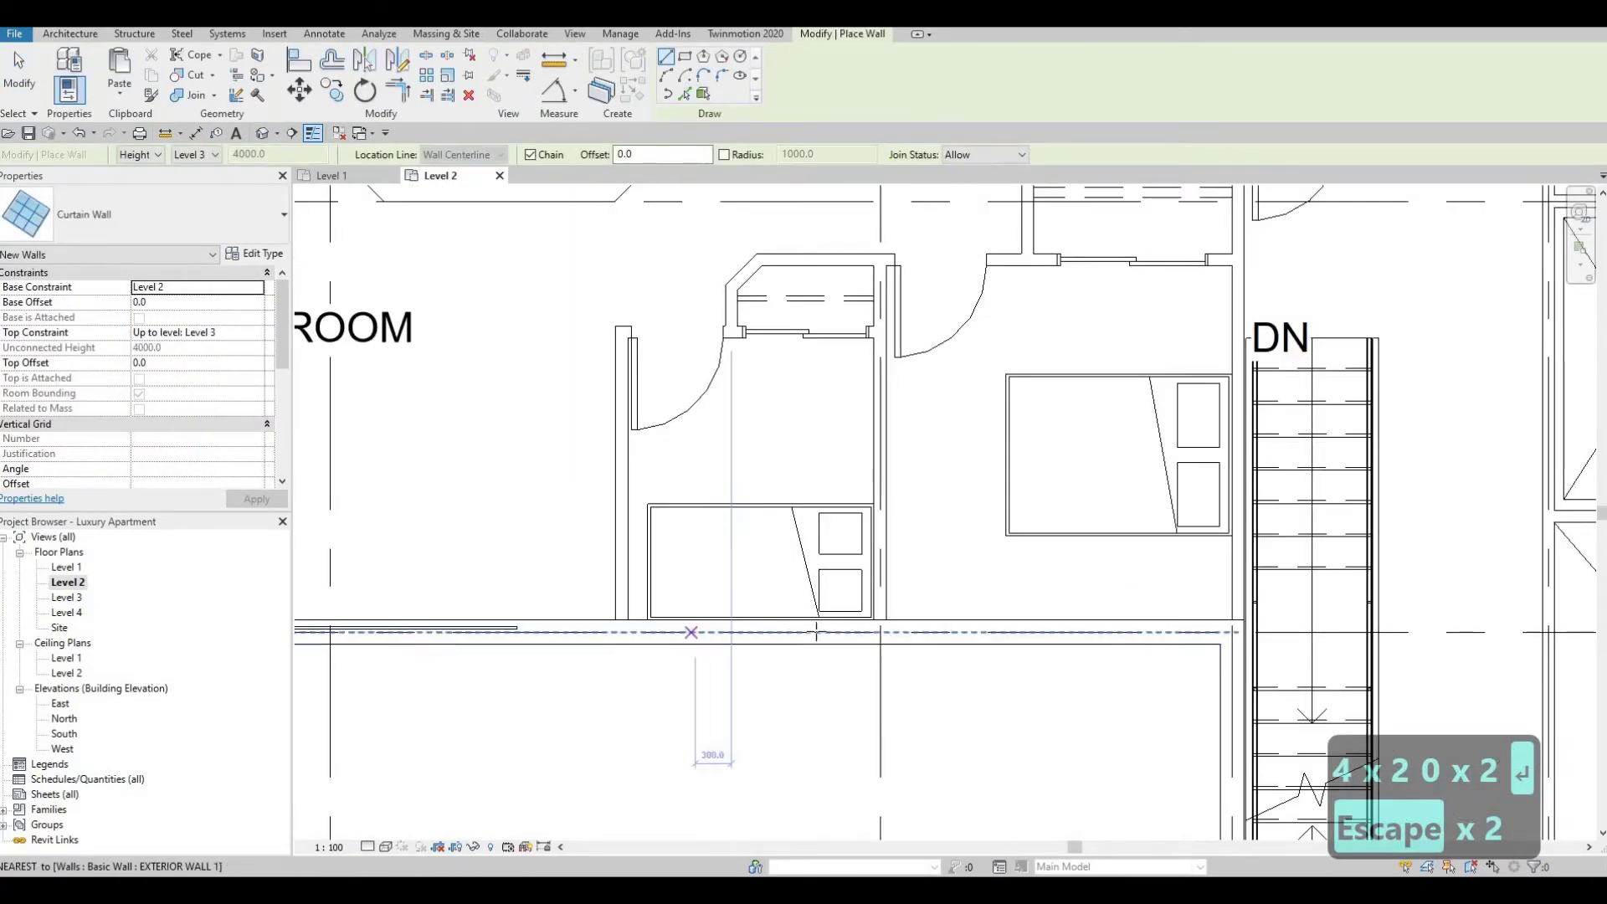
pyautogui.click(814, 632)
pyautogui.write('100')
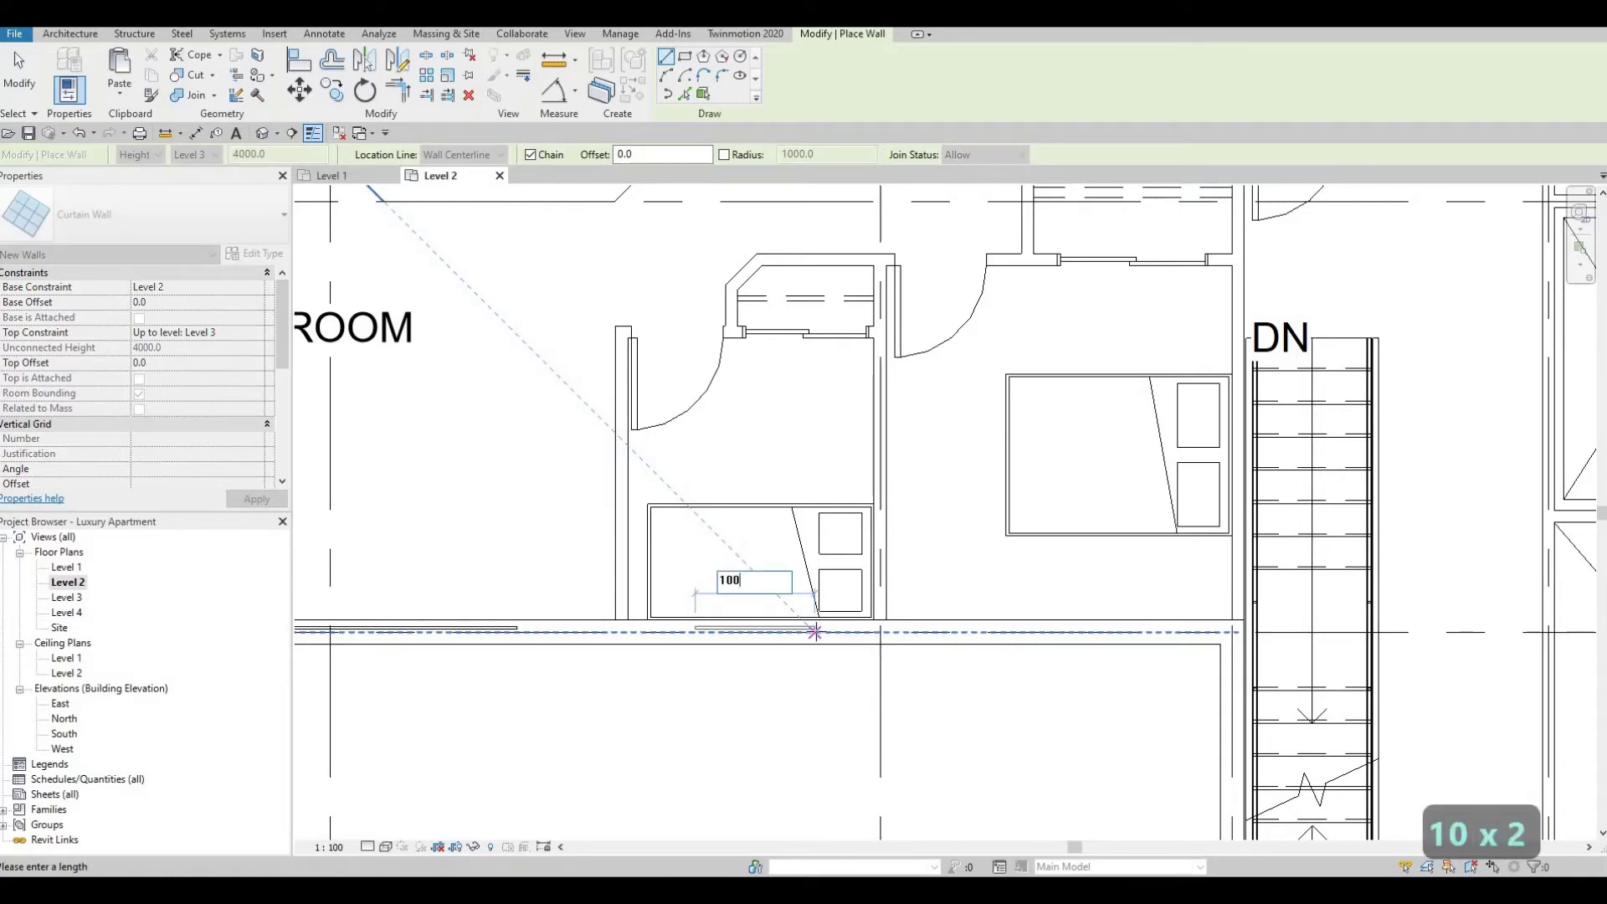
pyautogui.press('Return')
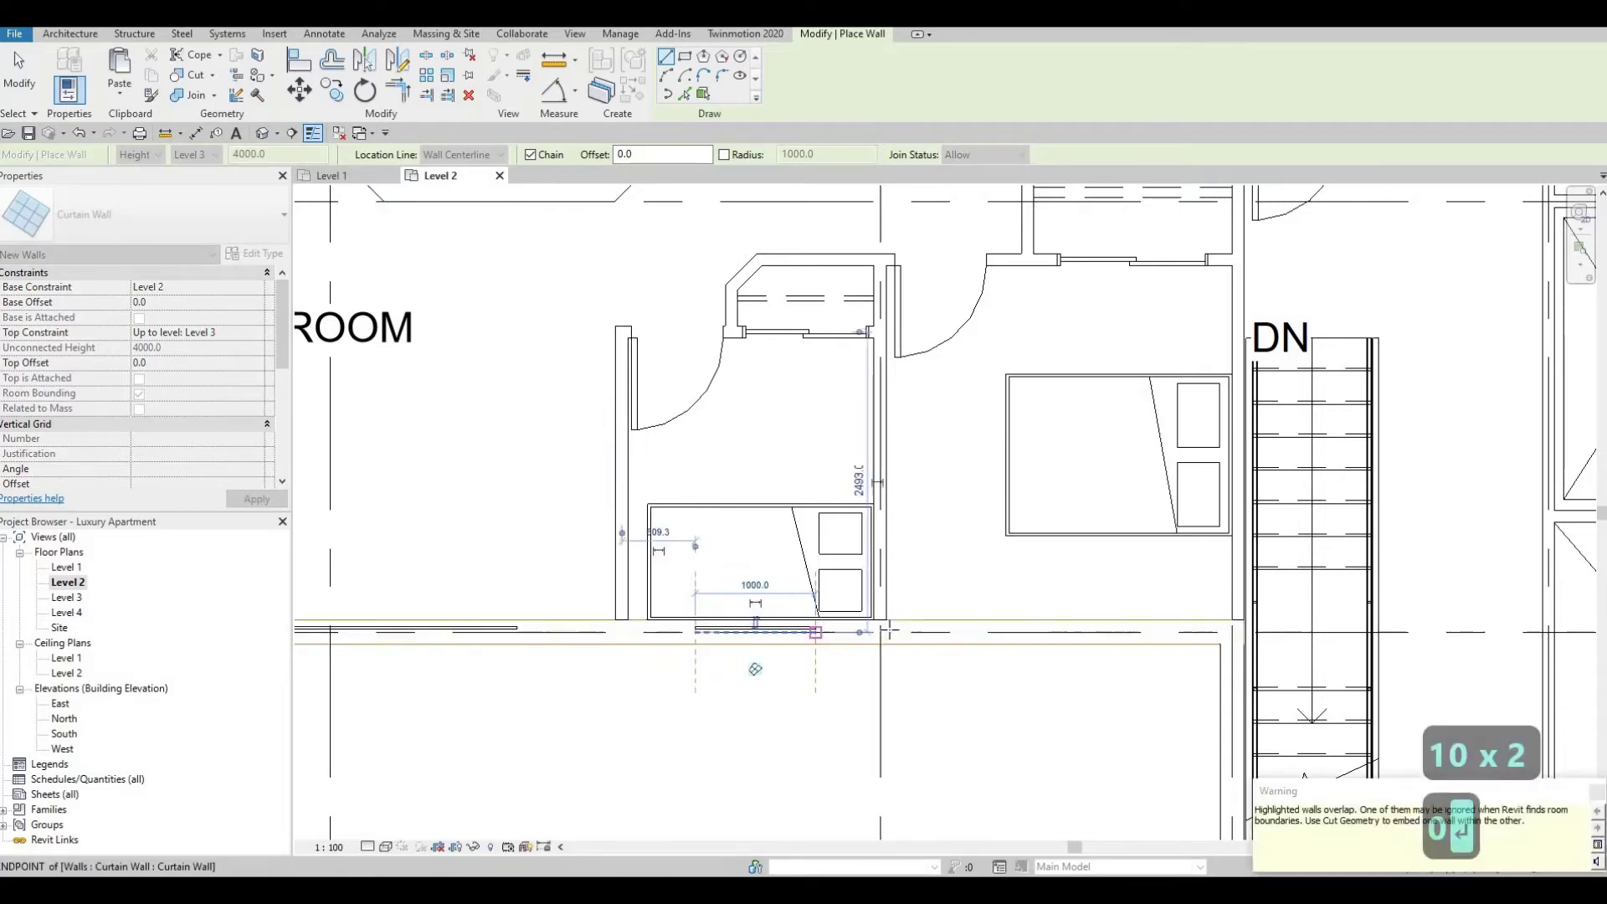
pyautogui.press('Escape')
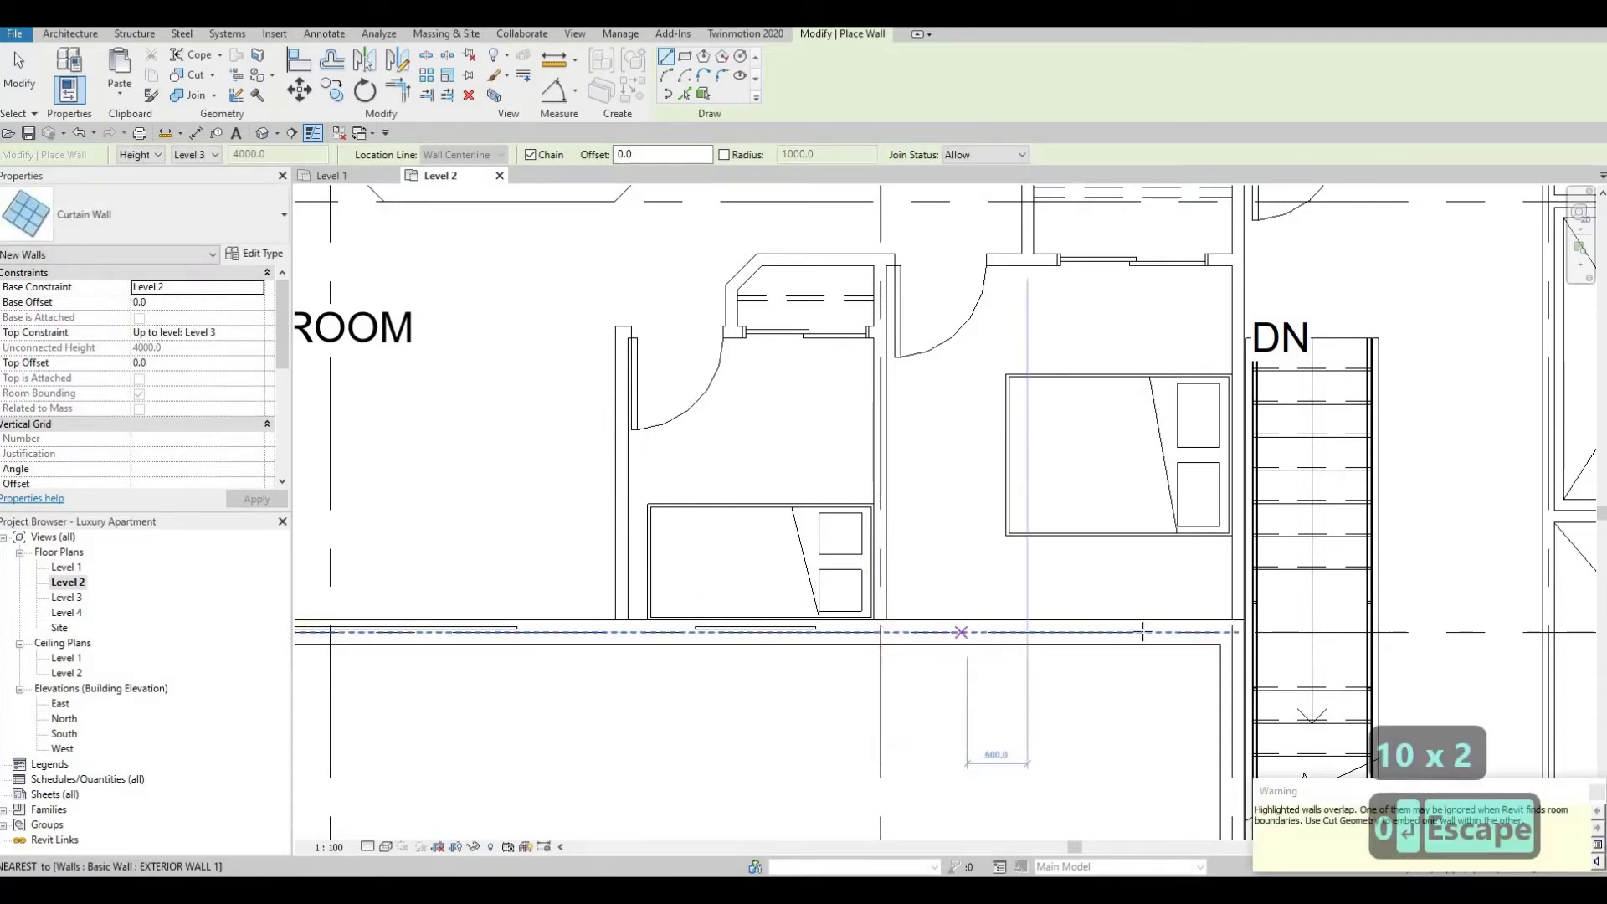
pyautogui.click(964, 632)
pyautogui.click(1147, 632)
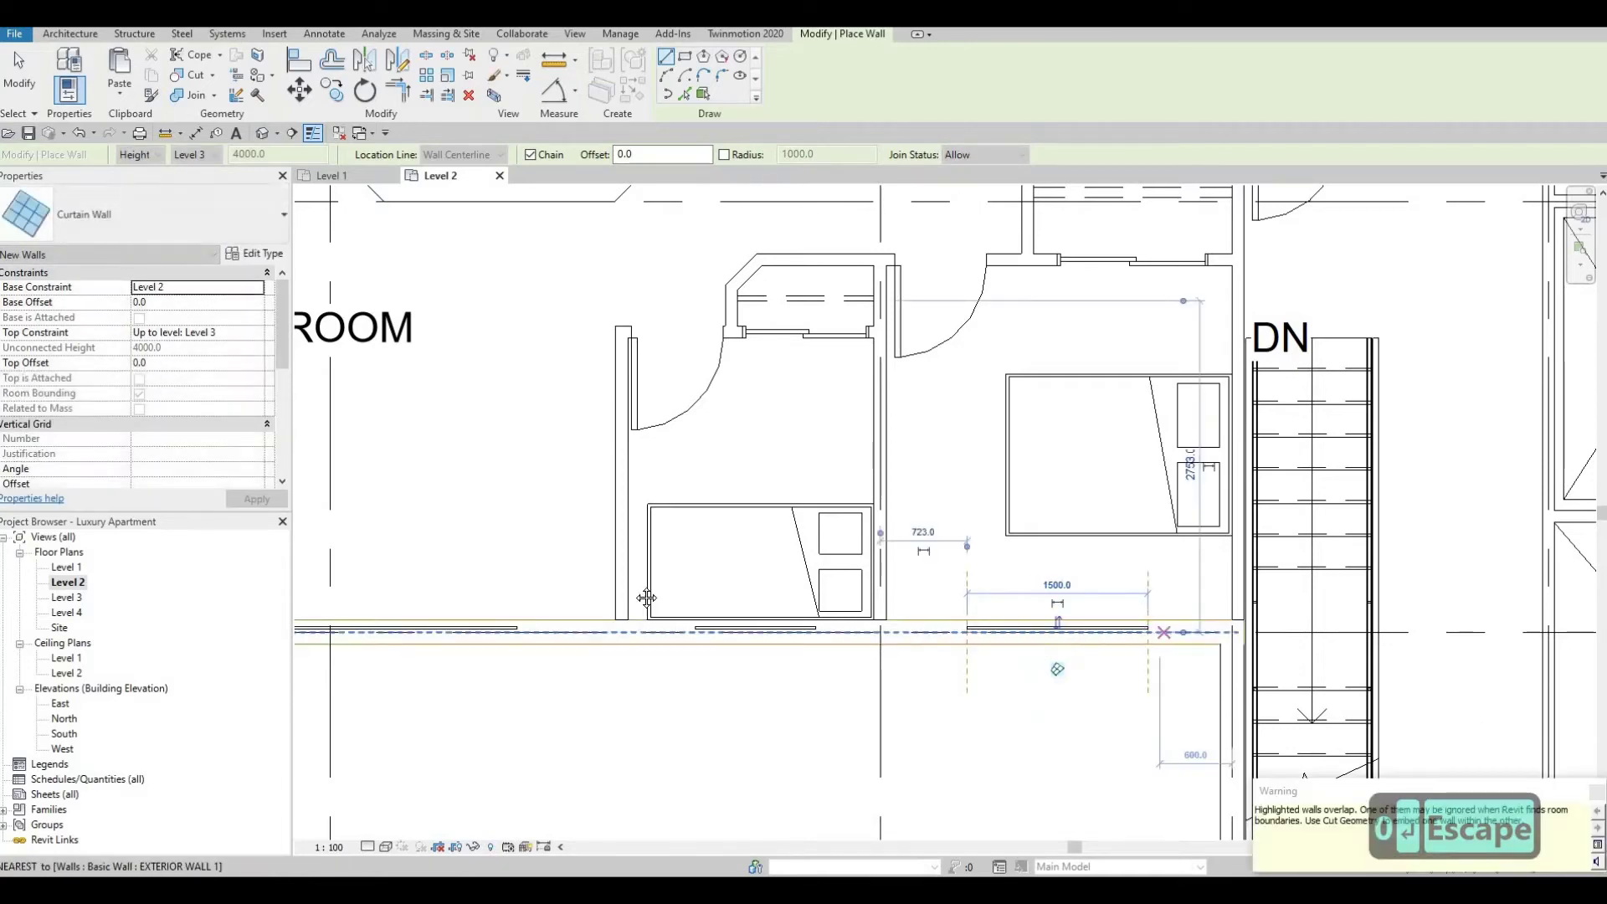
# Draw a curtain wall about 5500 mm long in the lower exterior wall of the projection enclosing the stairs and the large shaft
pyautogui.press('Escape')
pyautogui.scroll(-3, 904, 628)
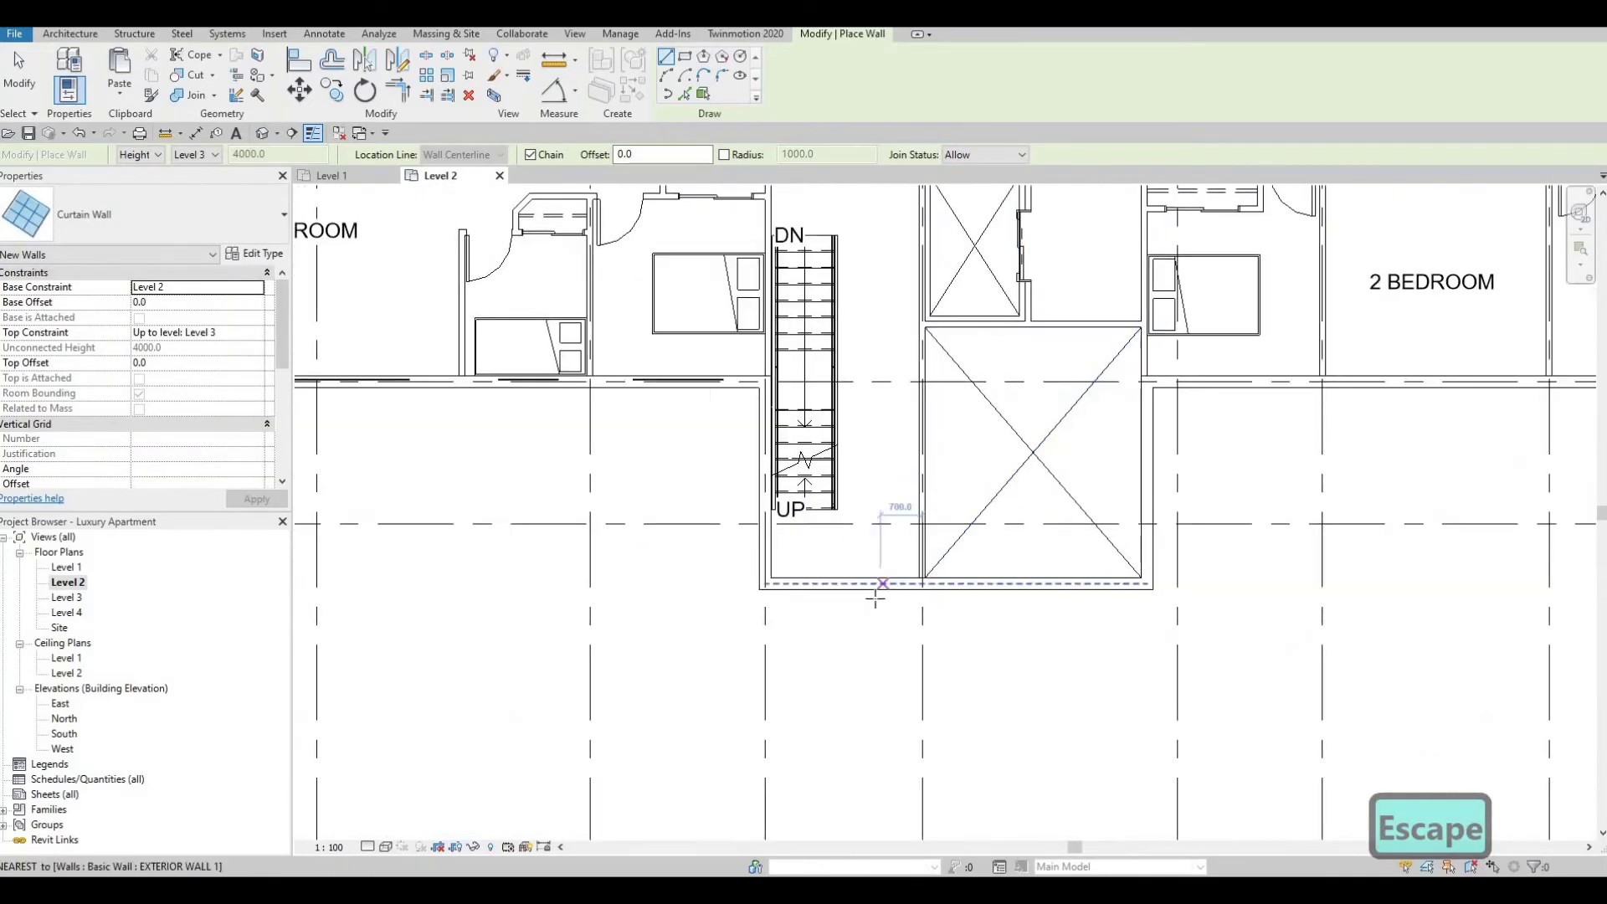
pyautogui.scroll(2, 876, 598)
pyautogui.moveTo(796, 583); pyautogui.dragTo(790, 597, button='middle')
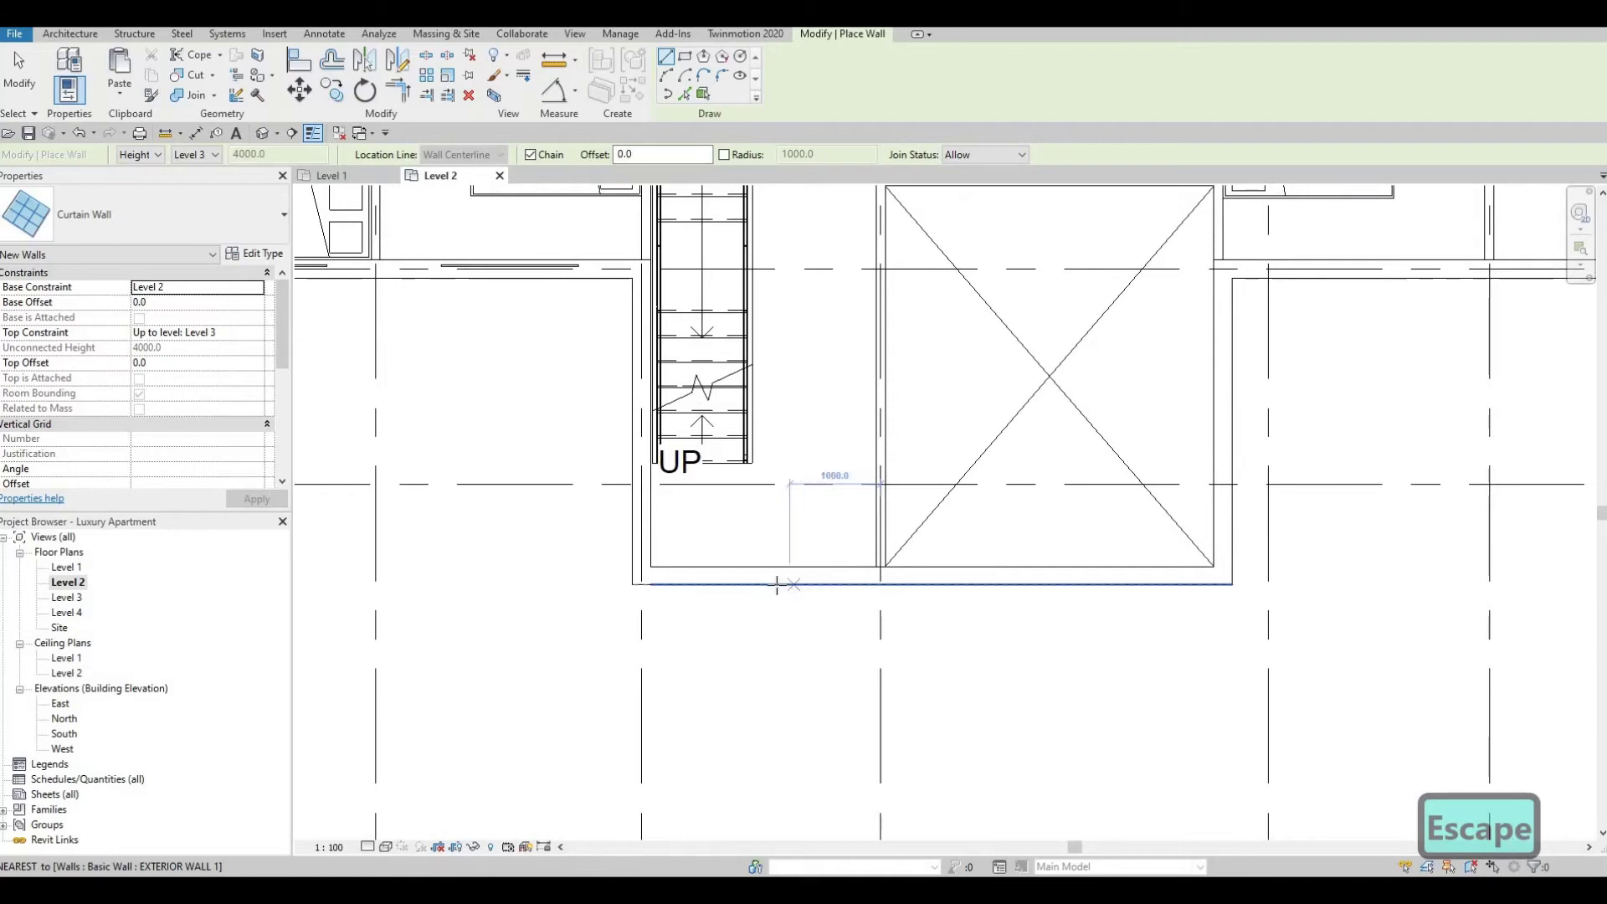
pyautogui.scroll(2, 776, 584)
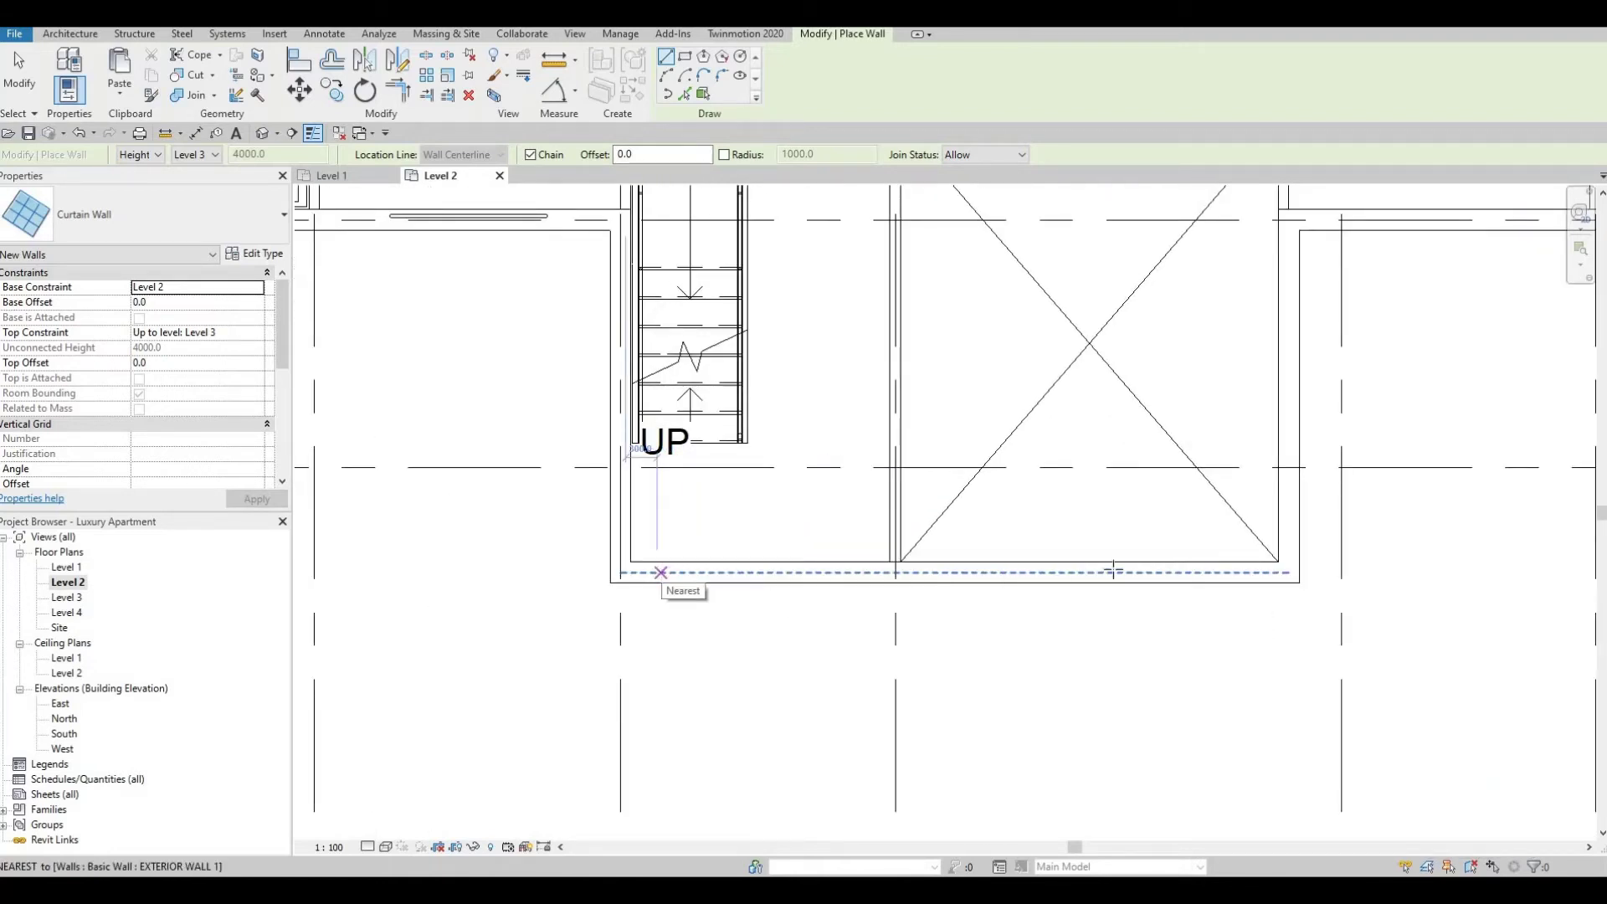
pyautogui.click(659, 572)
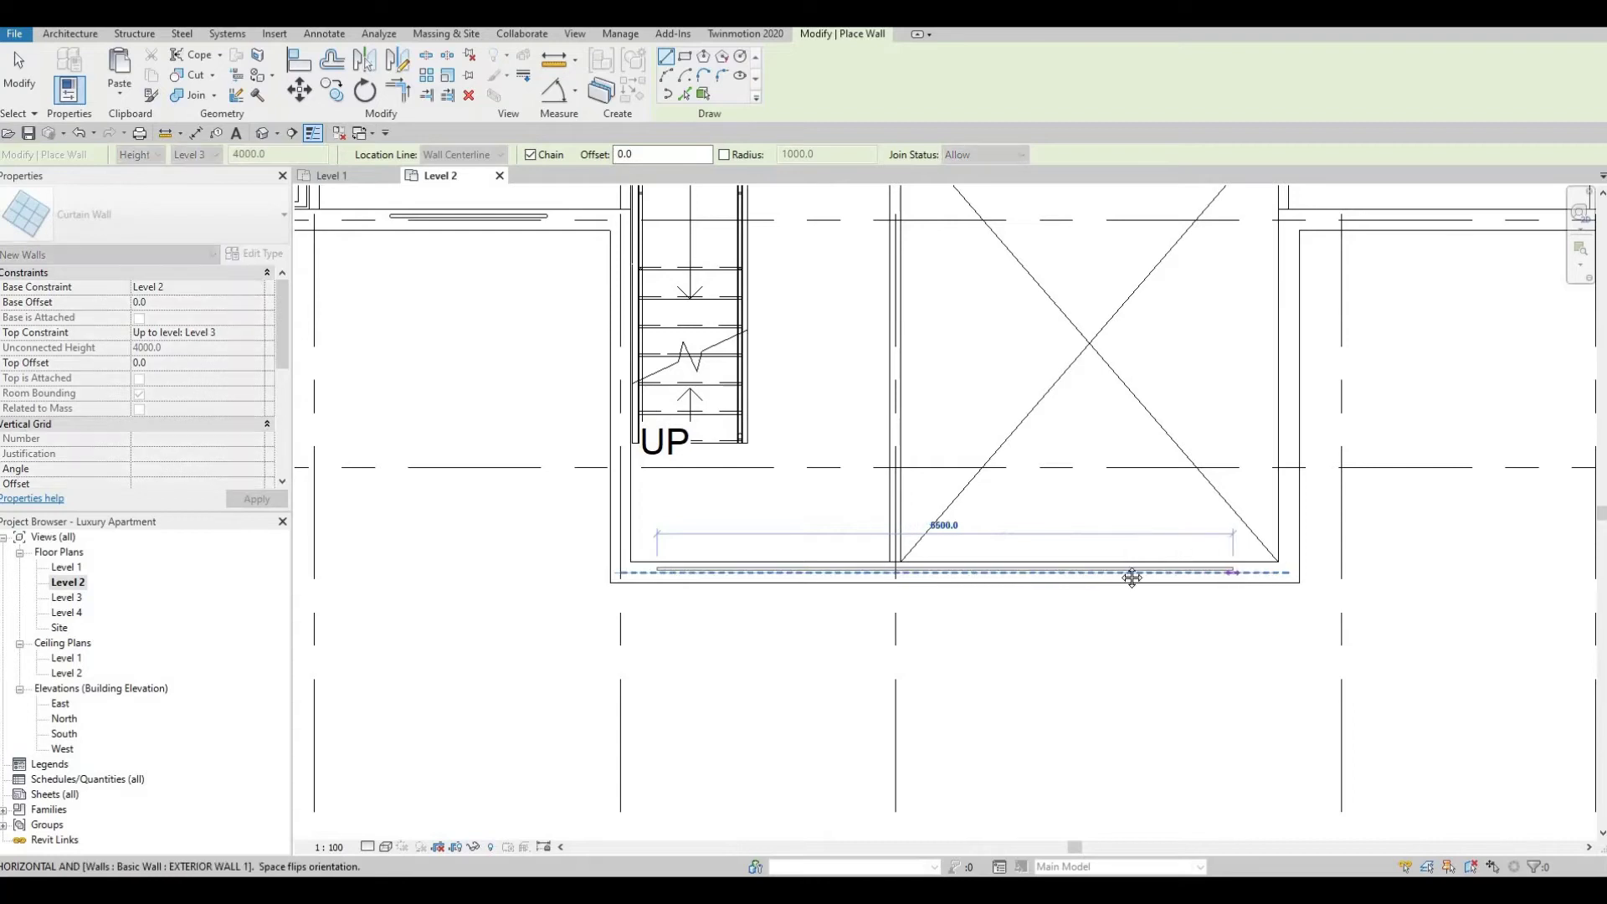
pyautogui.click(1232, 572)
pyautogui.press('Escape')
# Draw curtain walls in the lower exterior wall below the first 2 Bedroom unit's shaft-side bedroom, about 1300 mm long, and its living area, about 1900 mm long
pyautogui.scroll(-2, 1498, 712)
pyautogui.moveTo(1498, 711); pyautogui.dragTo(785, 698, button='middle')
pyautogui.scroll(-1, 680, 400)
pyautogui.moveTo(679, 400); pyautogui.dragTo(673, 561, button='middle')
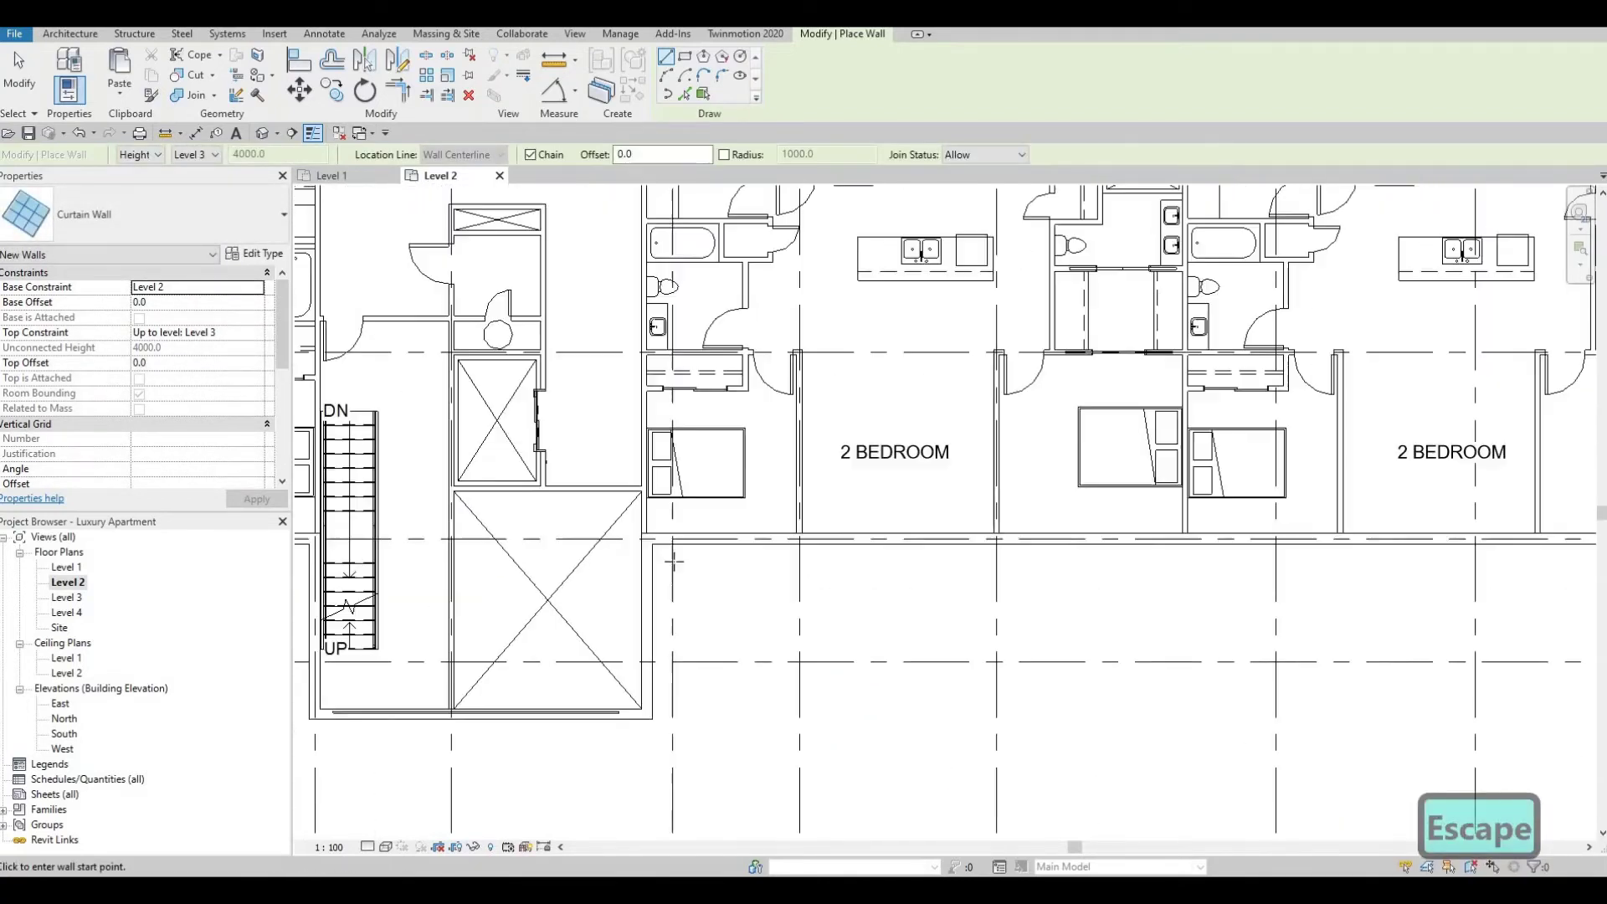
pyautogui.scroll(4, 674, 561)
pyautogui.click(661, 536)
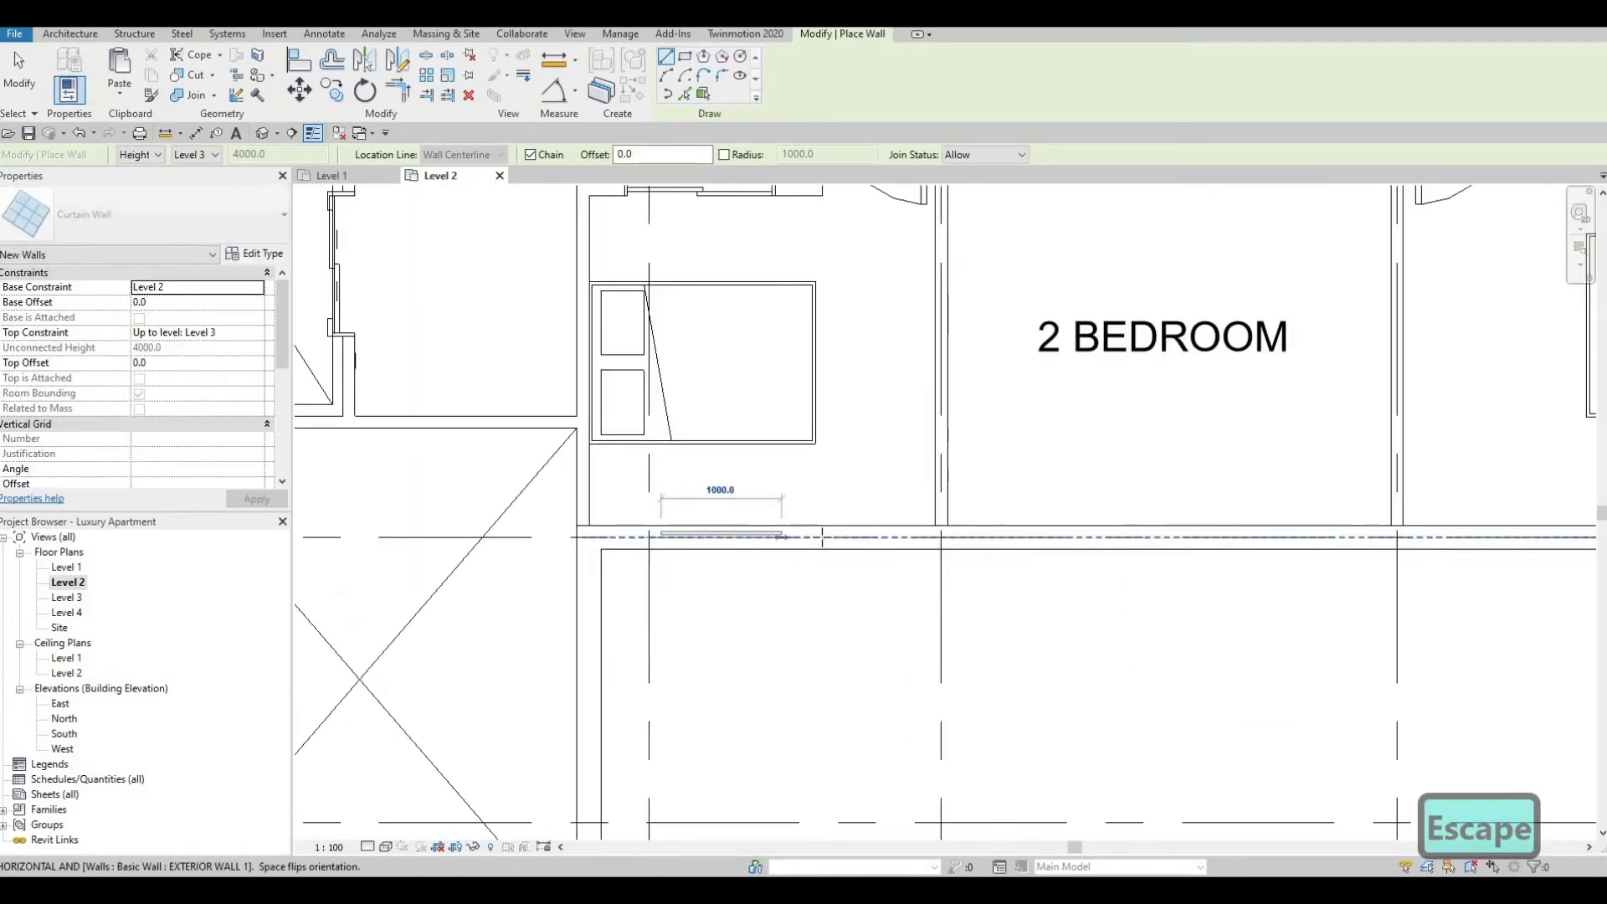
pyautogui.click(819, 536)
pyautogui.press('Escape')
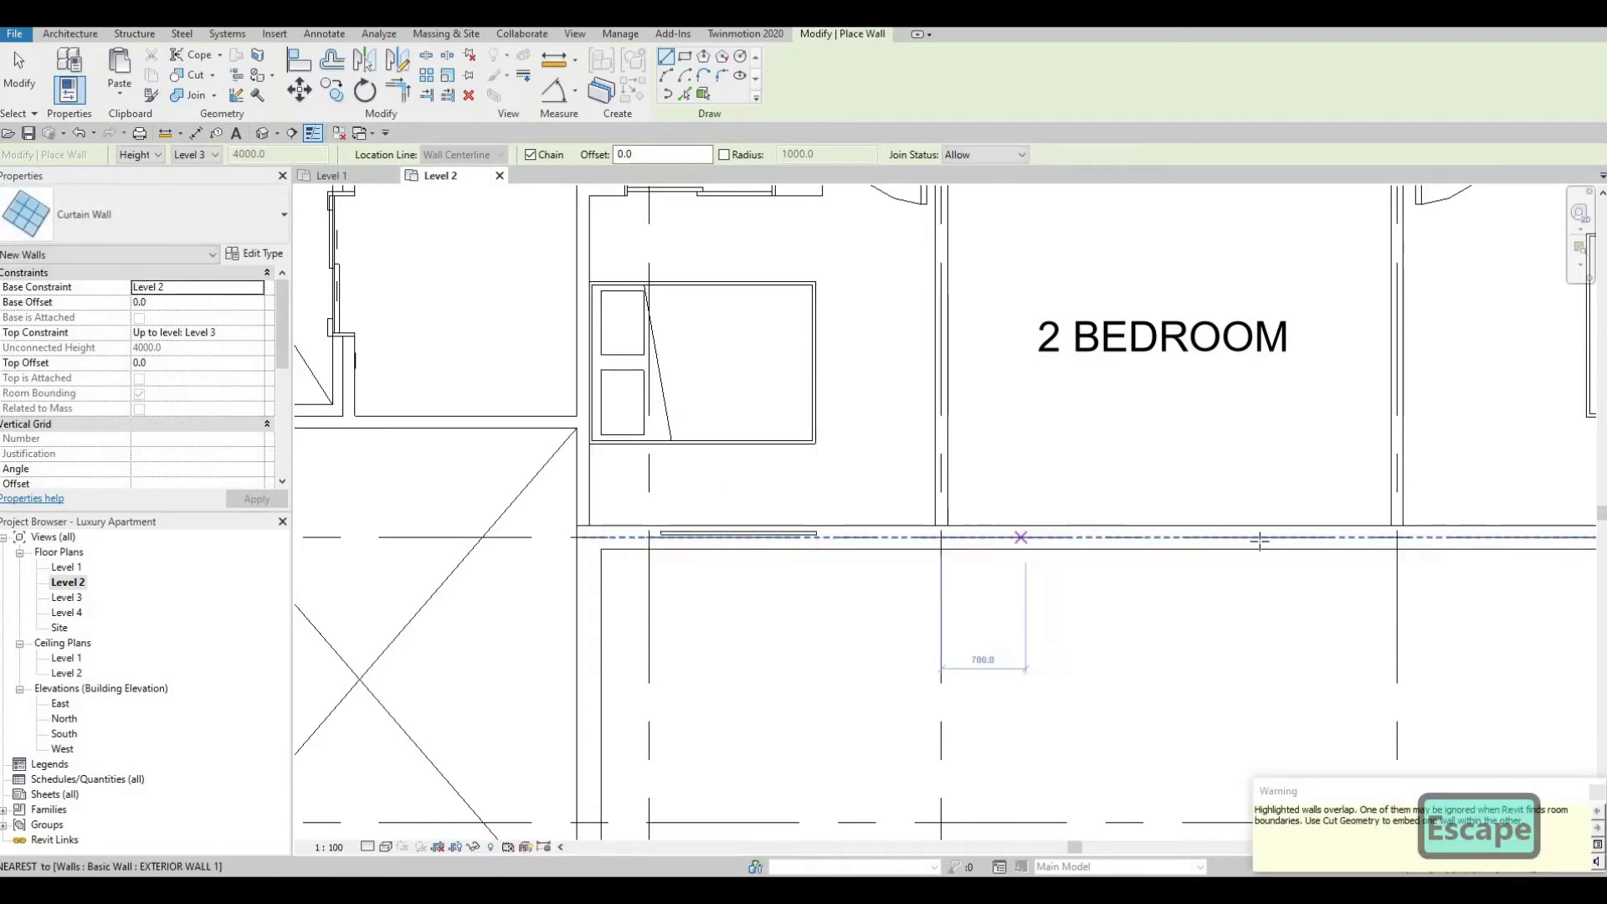
pyautogui.press('Escape')
# Draw curtain walls below the two adjoining bedrooms between the lower 2 Bedroom units, making the one in the second unit about 1400 mm long
pyautogui.moveTo(1477, 538); pyautogui.dragTo(804, 548, button='middle')
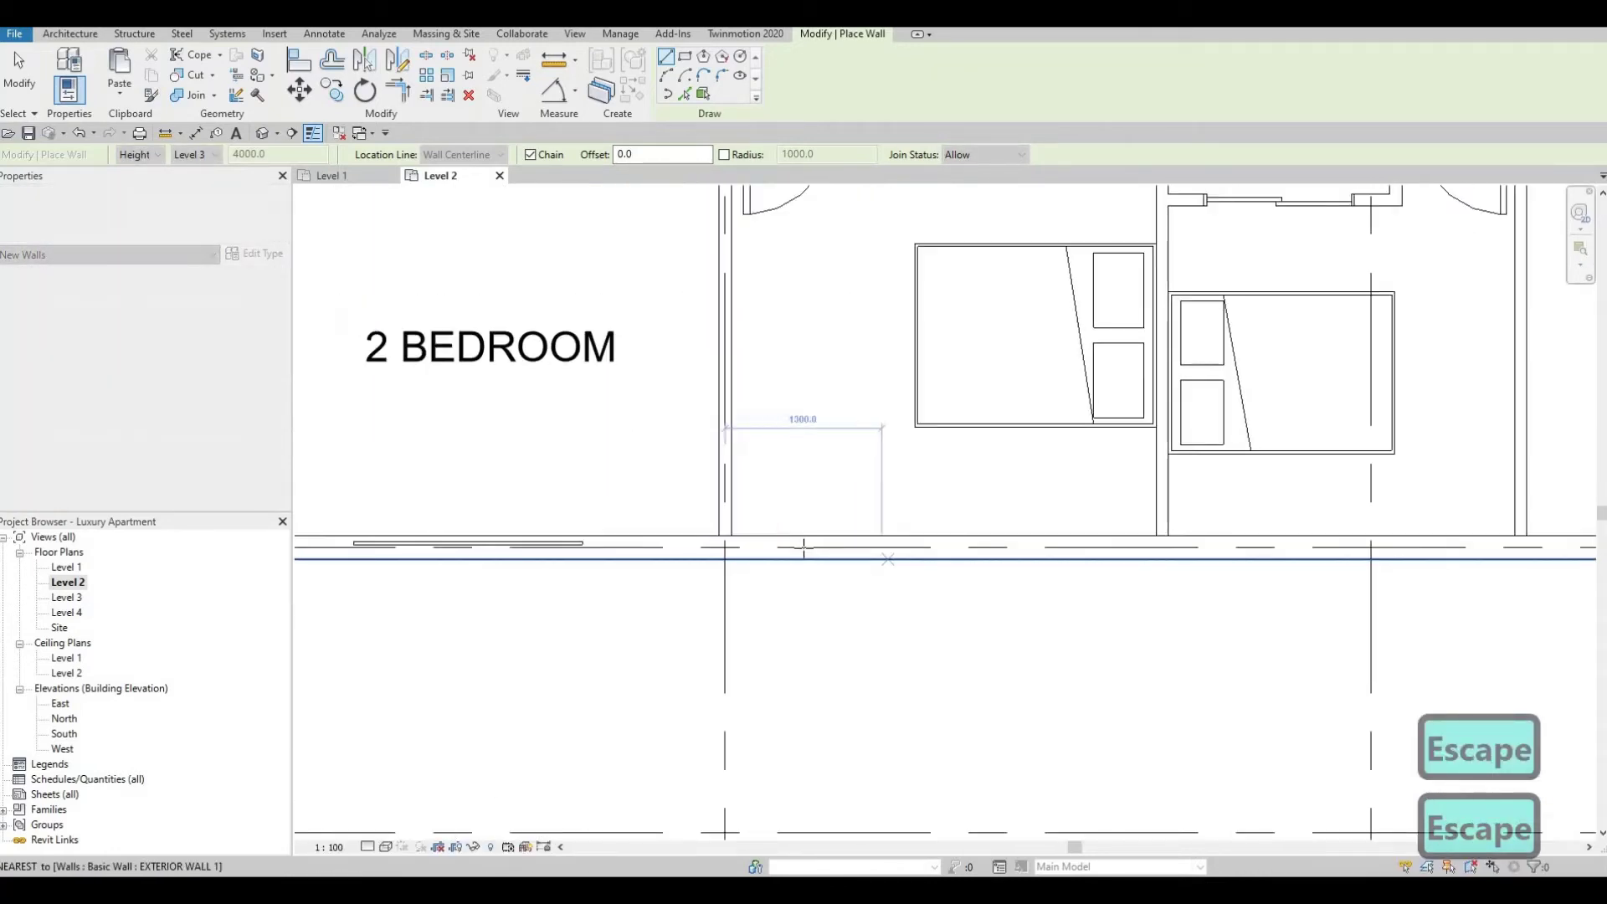
pyautogui.moveTo(1132, 553); pyautogui.dragTo(709, 554, button='middle')
pyautogui.click(824, 548)
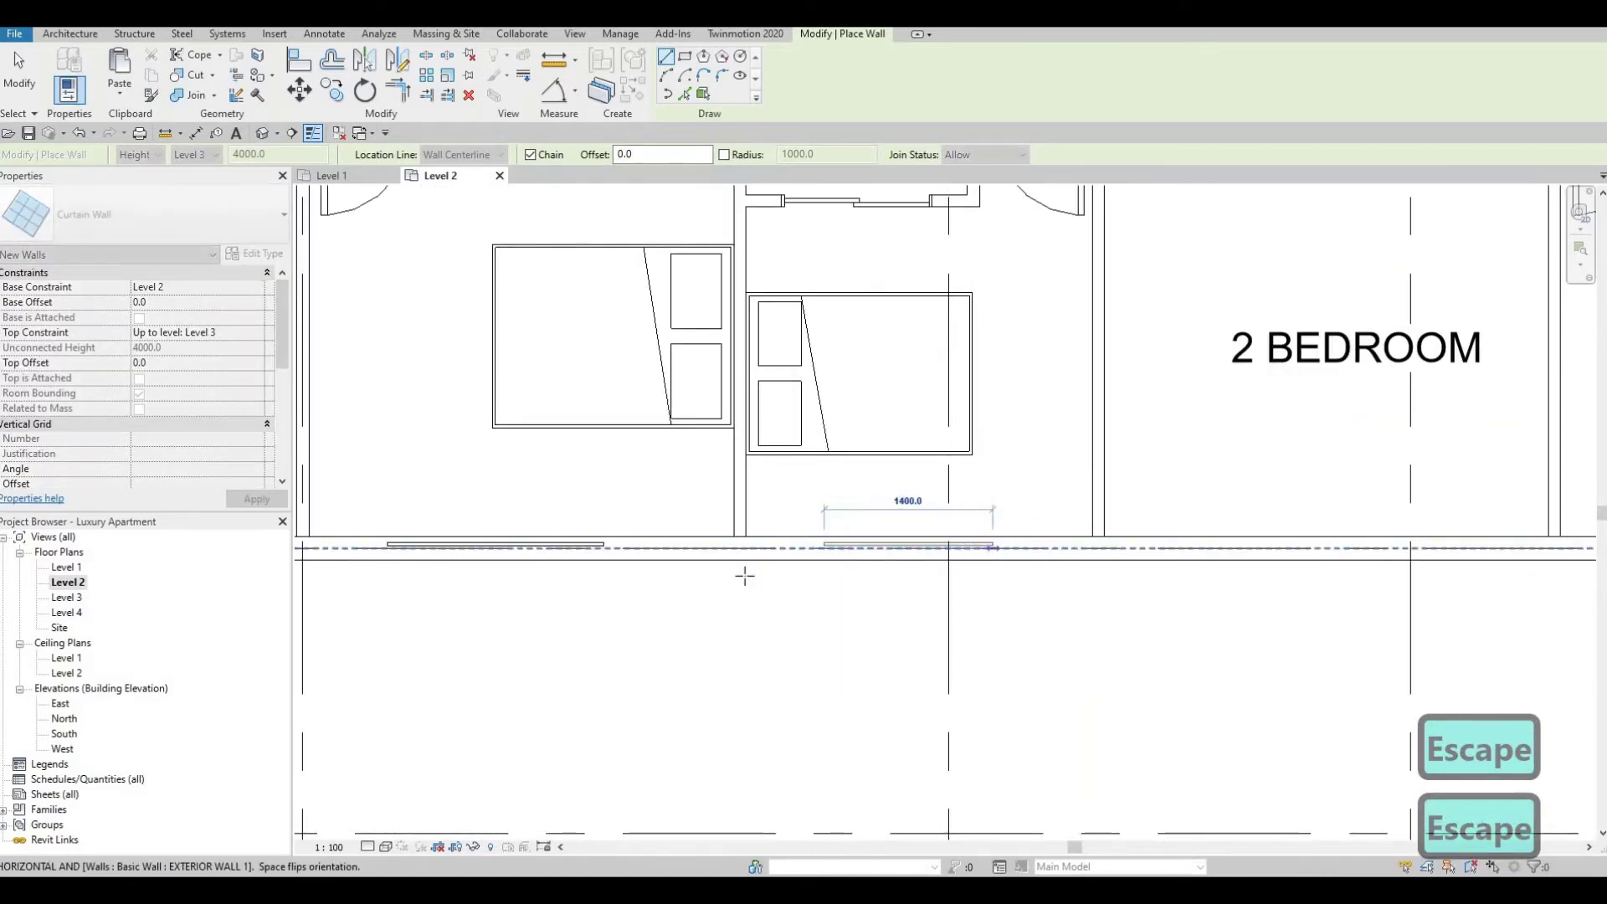
pyautogui.press('Escape')
# Draw curtain walls below the second lower 2 Bedroom unit's living area, about 2100 mm long, and its bedroom beside the stairs
pyautogui.moveTo(1229, 578); pyautogui.dragTo(745, 575, button='middle')
pyautogui.click(709, 546)
pyautogui.click(963, 548)
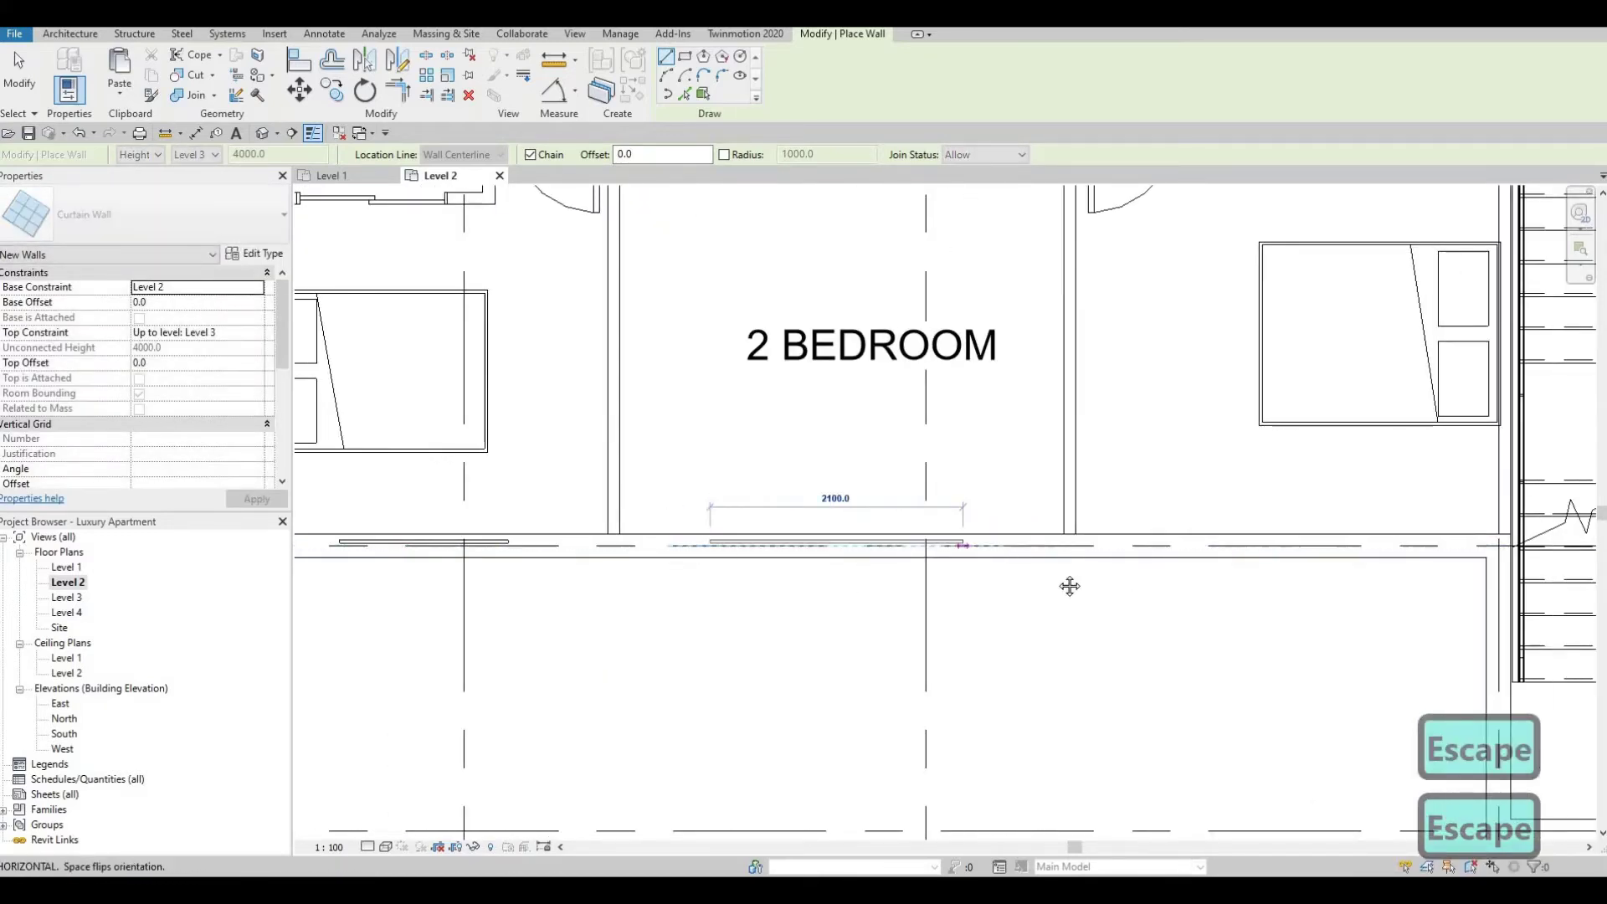
pyautogui.press('Escape')
pyautogui.moveTo(1166, 548); pyautogui.dragTo(736, 547, button='middle')
pyautogui.click(739, 548)
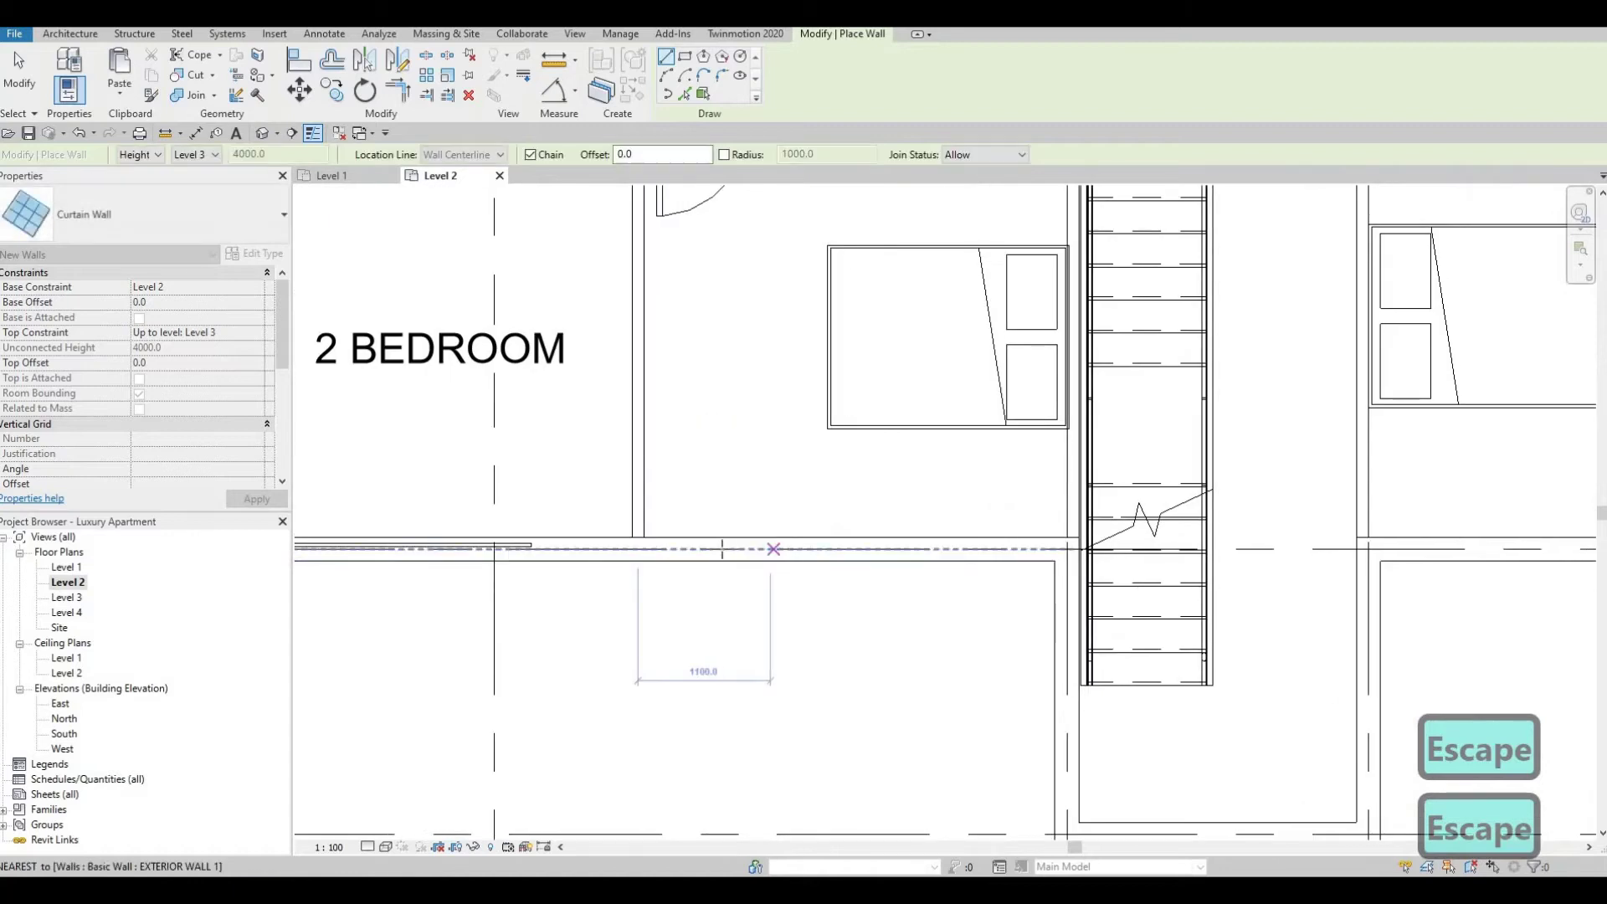
pyautogui.click(968, 548)
pyautogui.press('Escape')
# Draw a curtain wall about 1880 mm long in the lower exterior wall of the narrow stair projection
pyautogui.moveTo(1094, 837); pyautogui.dragTo(862, 661, button='middle')
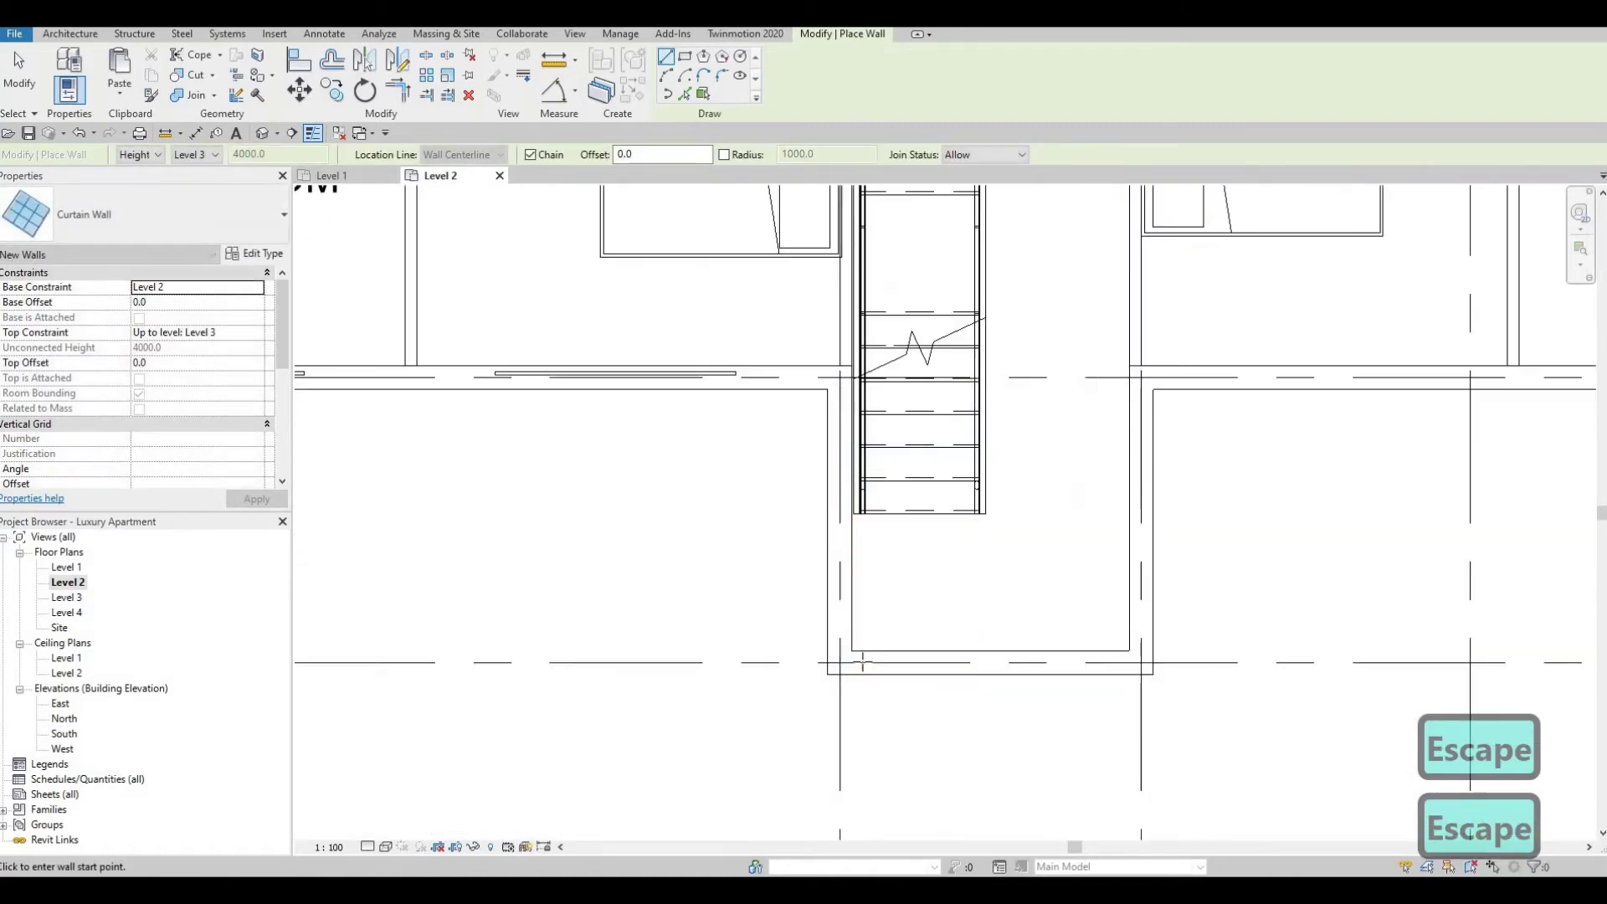
pyautogui.click(860, 661)
pyautogui.click(1084, 660)
pyautogui.press('Escape')
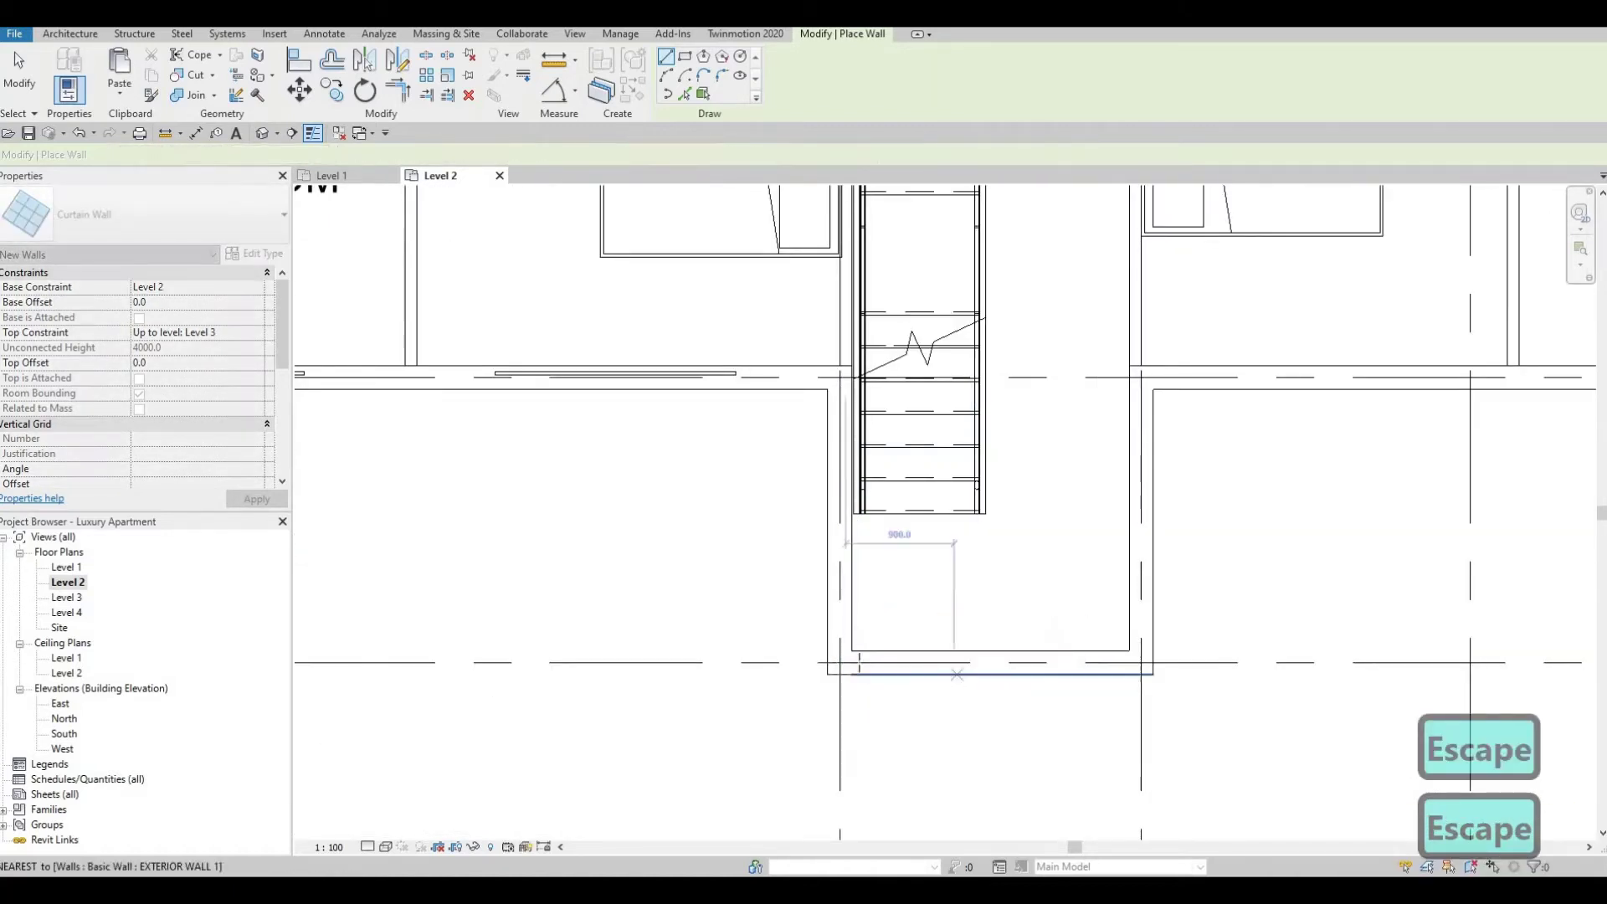
pyautogui.scroll(1, 929, 662)
pyautogui.click(860, 661)
pyautogui.click(1159, 661)
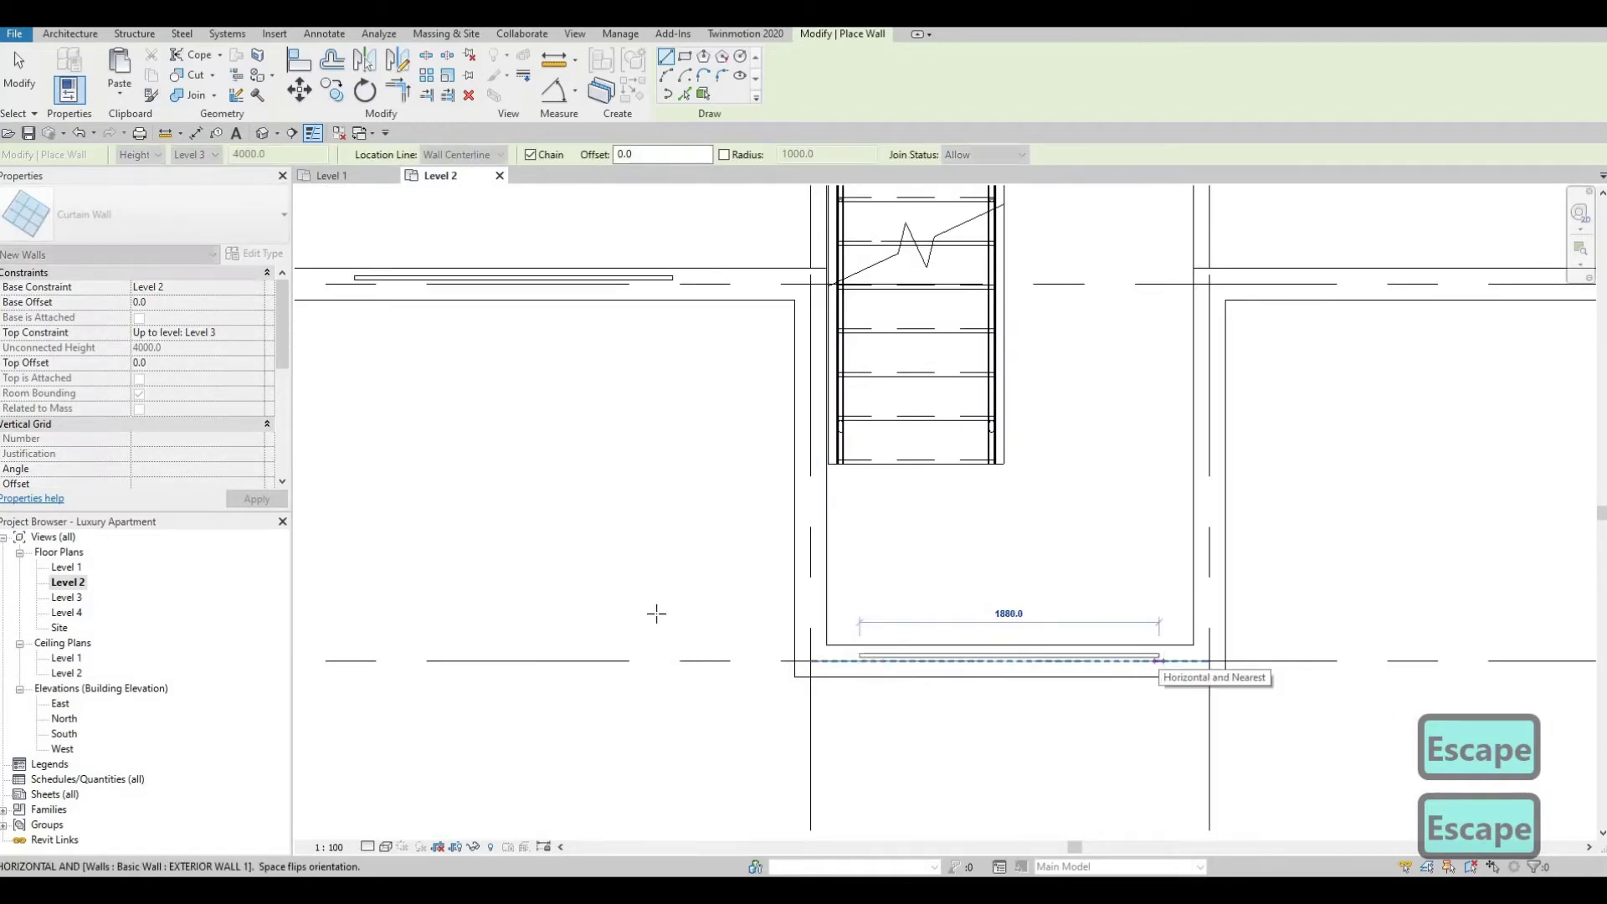
pyautogui.press('Escape')
# Draw curtain walls below the end 3 Bedroom unit's stair-side bedroom, about 1600 mm long, and its living area
pyautogui.moveTo(821, 606); pyautogui.dragTo(363, 616, button='middle')
pyautogui.scroll(-1, 363, 616)
pyautogui.moveTo(700, 471); pyautogui.dragTo(641, 568, button='middle')
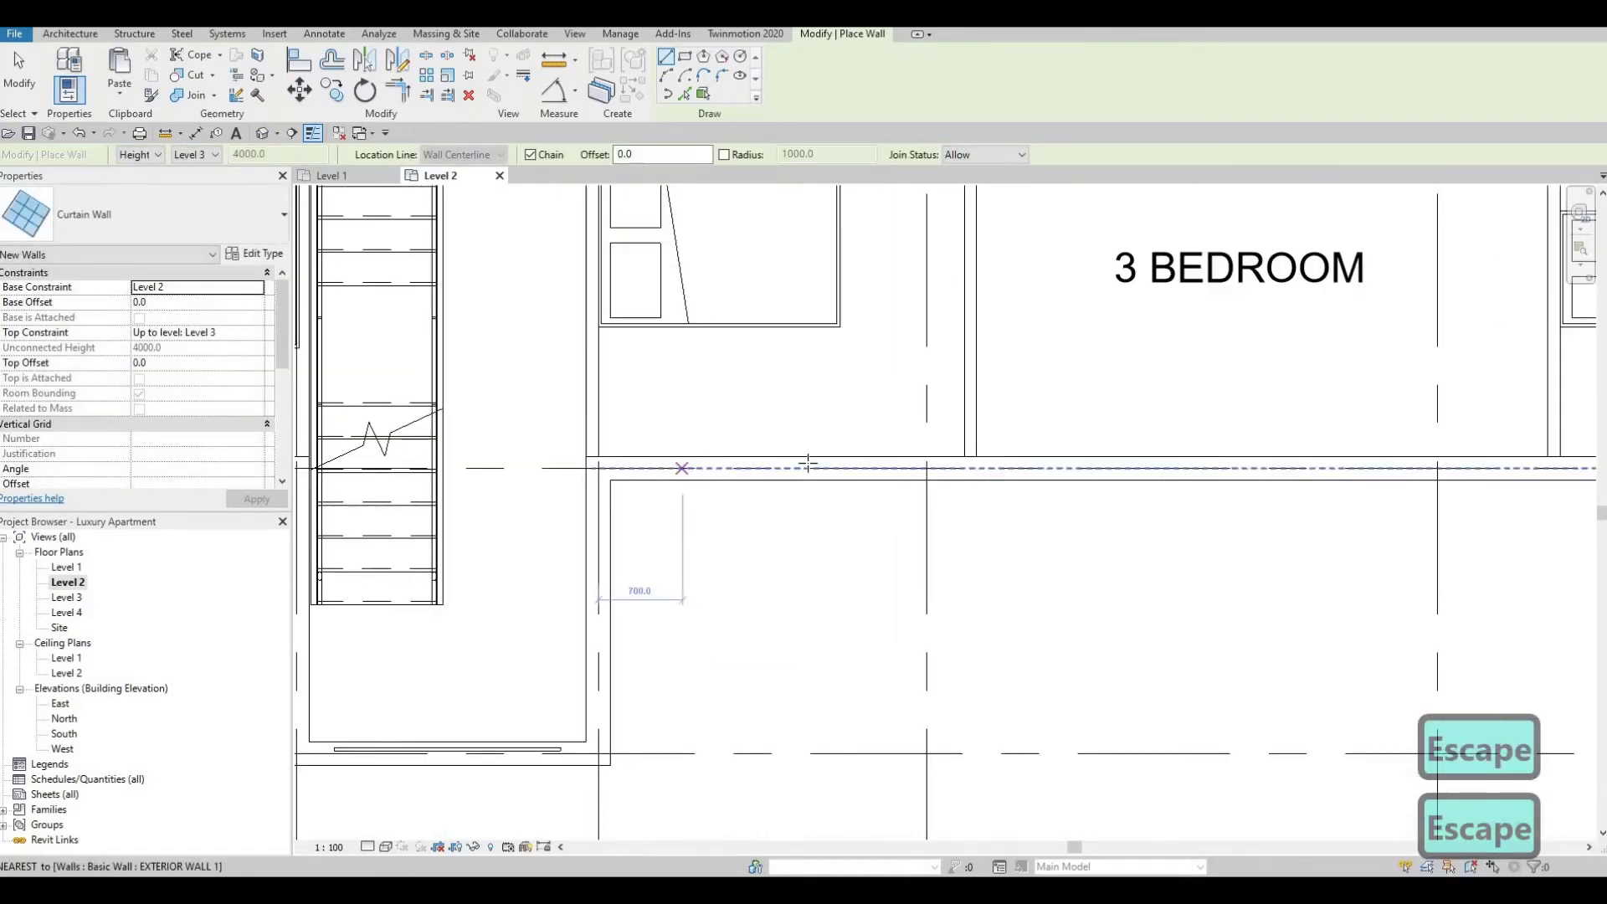
pyautogui.click(656, 467)
pyautogui.press('Escape')
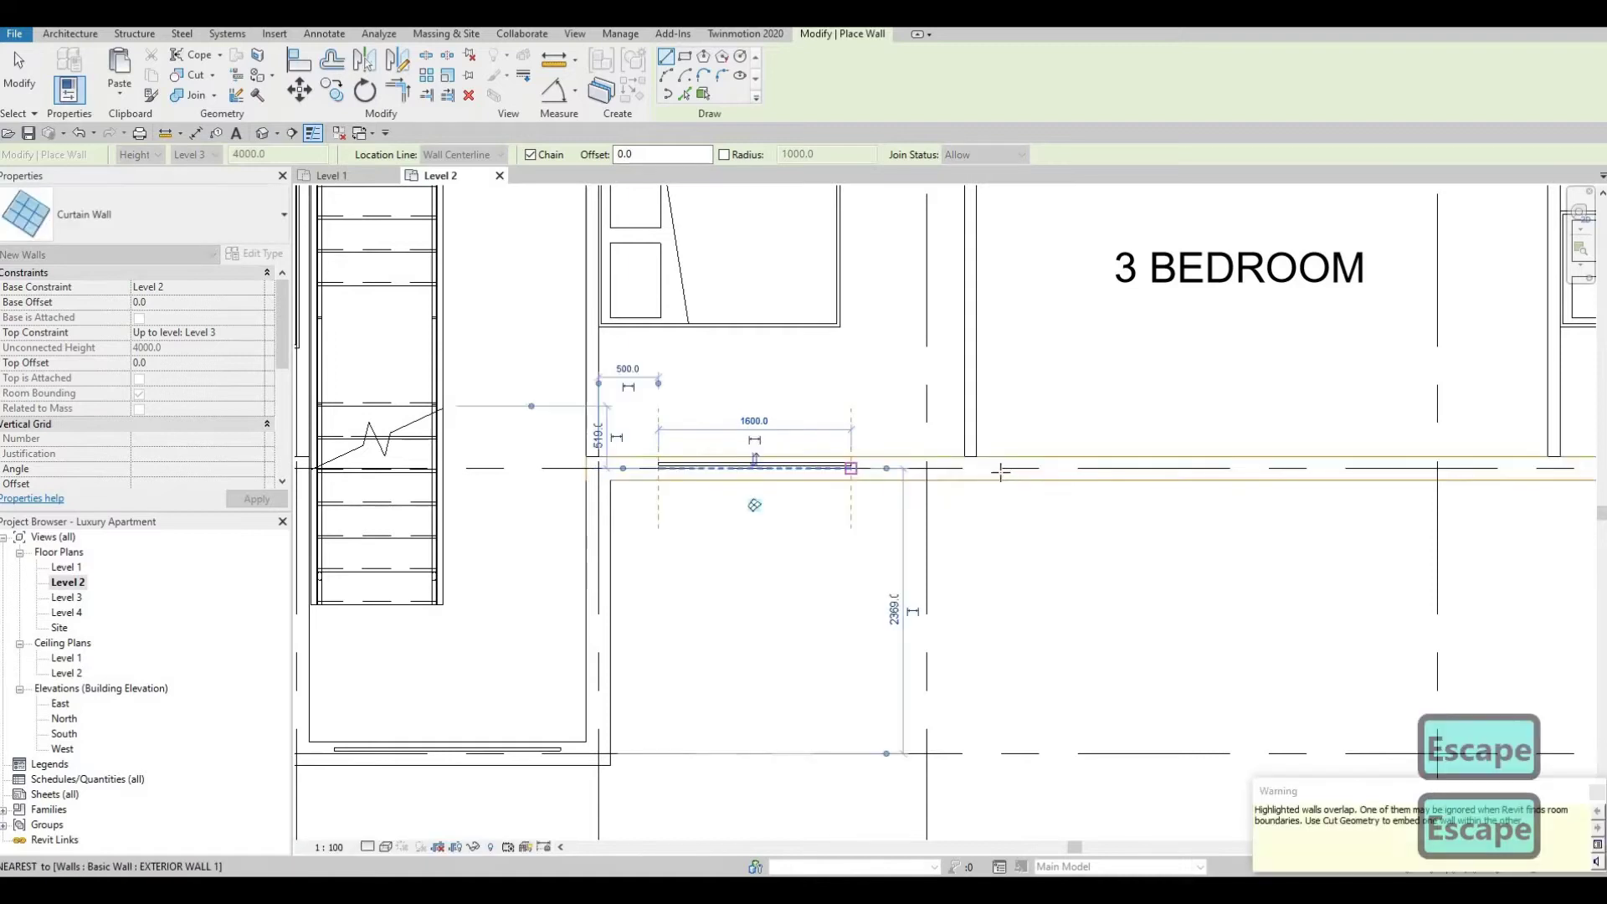
pyautogui.moveTo(1003, 470); pyautogui.dragTo(960, 482, button='middle')
pyautogui.click(1000, 479)
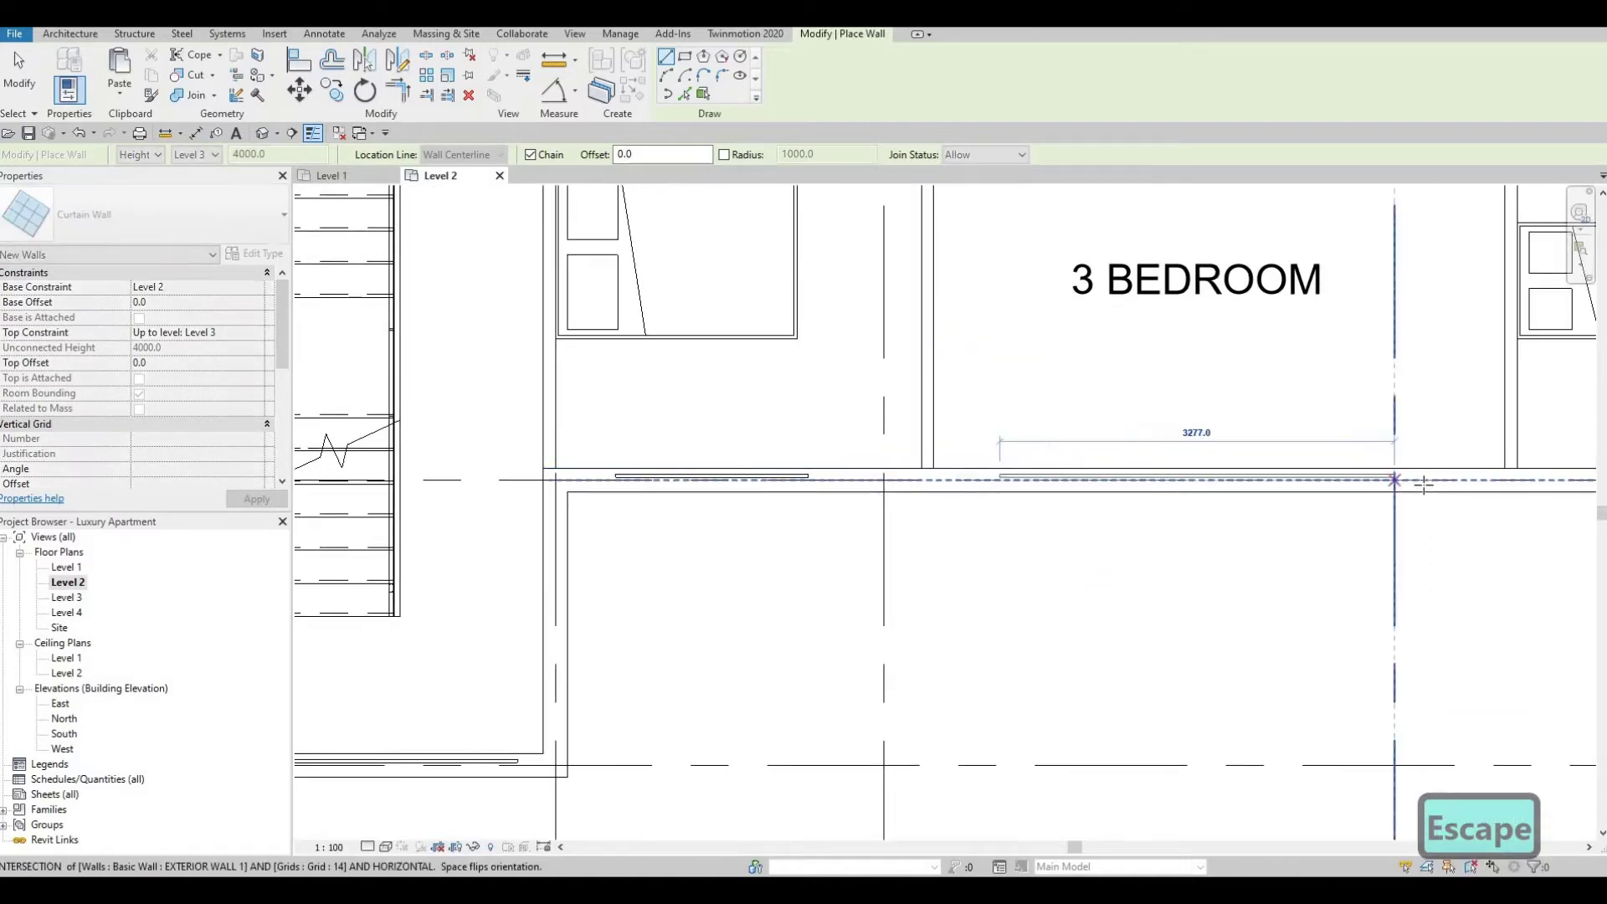
pyautogui.moveTo(989, 529); pyautogui.dragTo(794, 525, button='middle')
pyautogui.press('Escape')
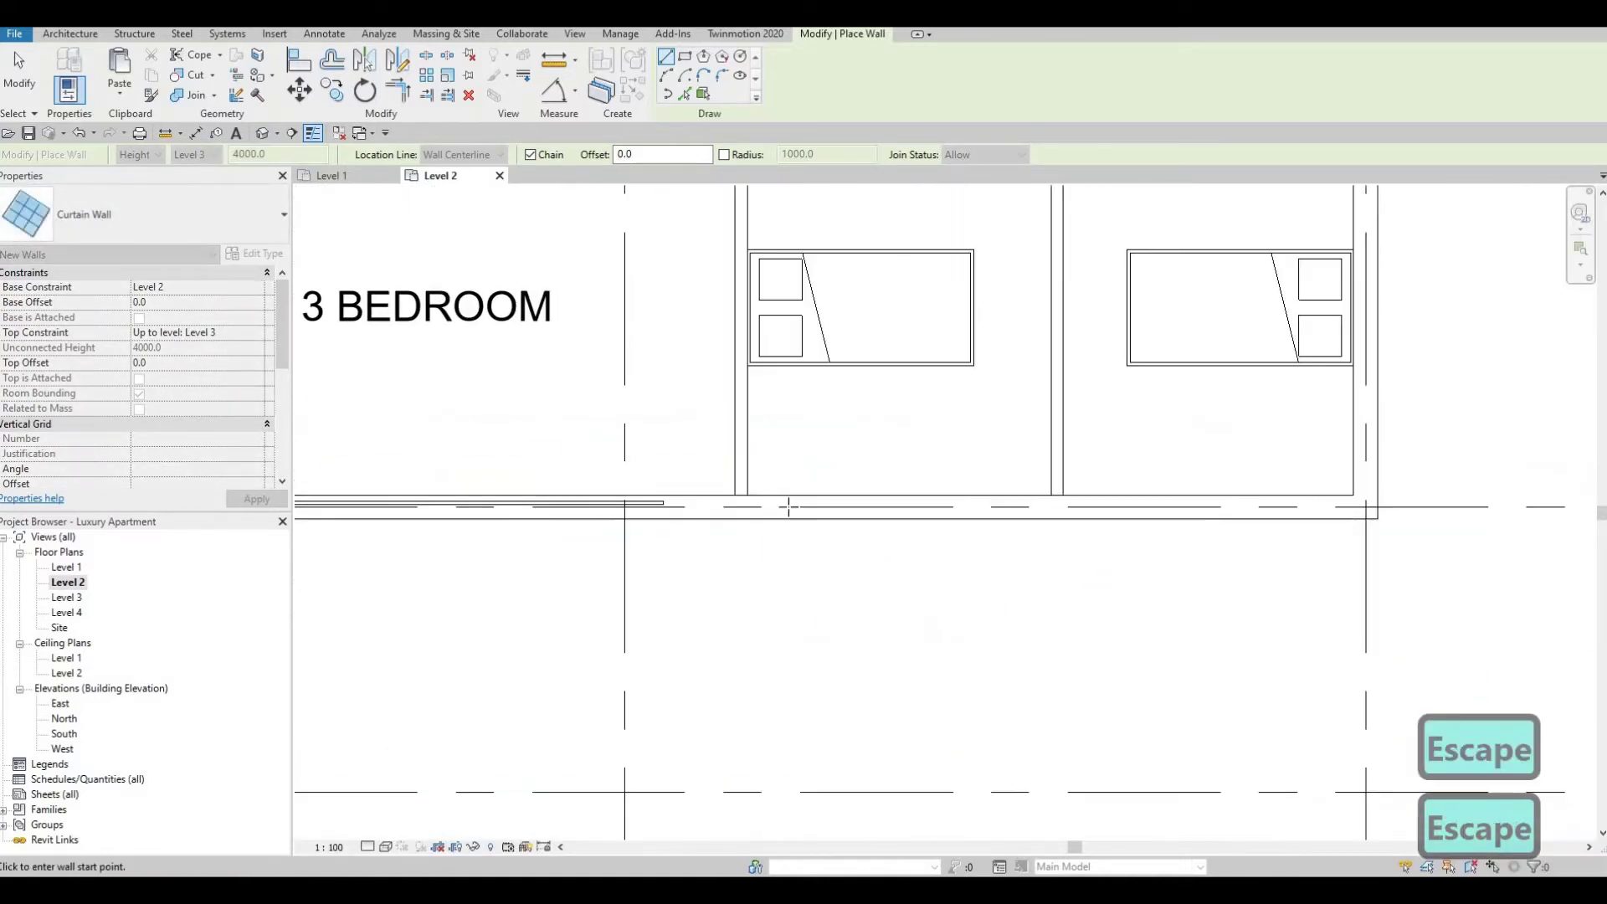
# Draw curtain walls below the end 3 Bedroom unit's two remaining bedrooms, making the one at the building corner about 1600 mm long
pyautogui.click(778, 505)
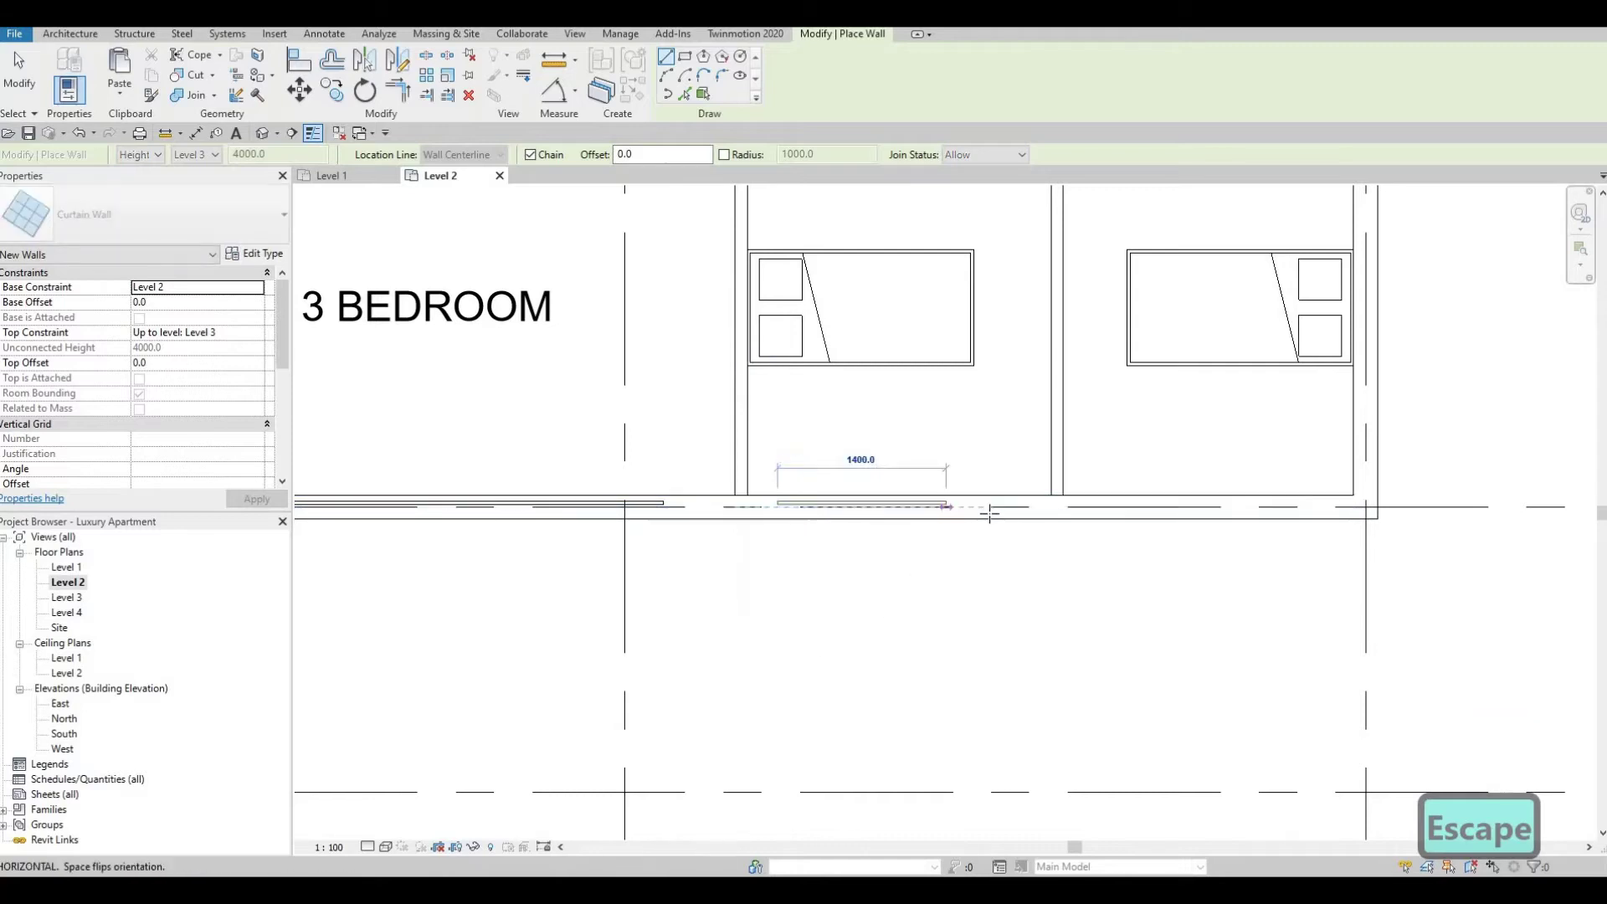
pyautogui.click(1143, 521)
pyautogui.press('Escape')
pyautogui.click(1125, 503)
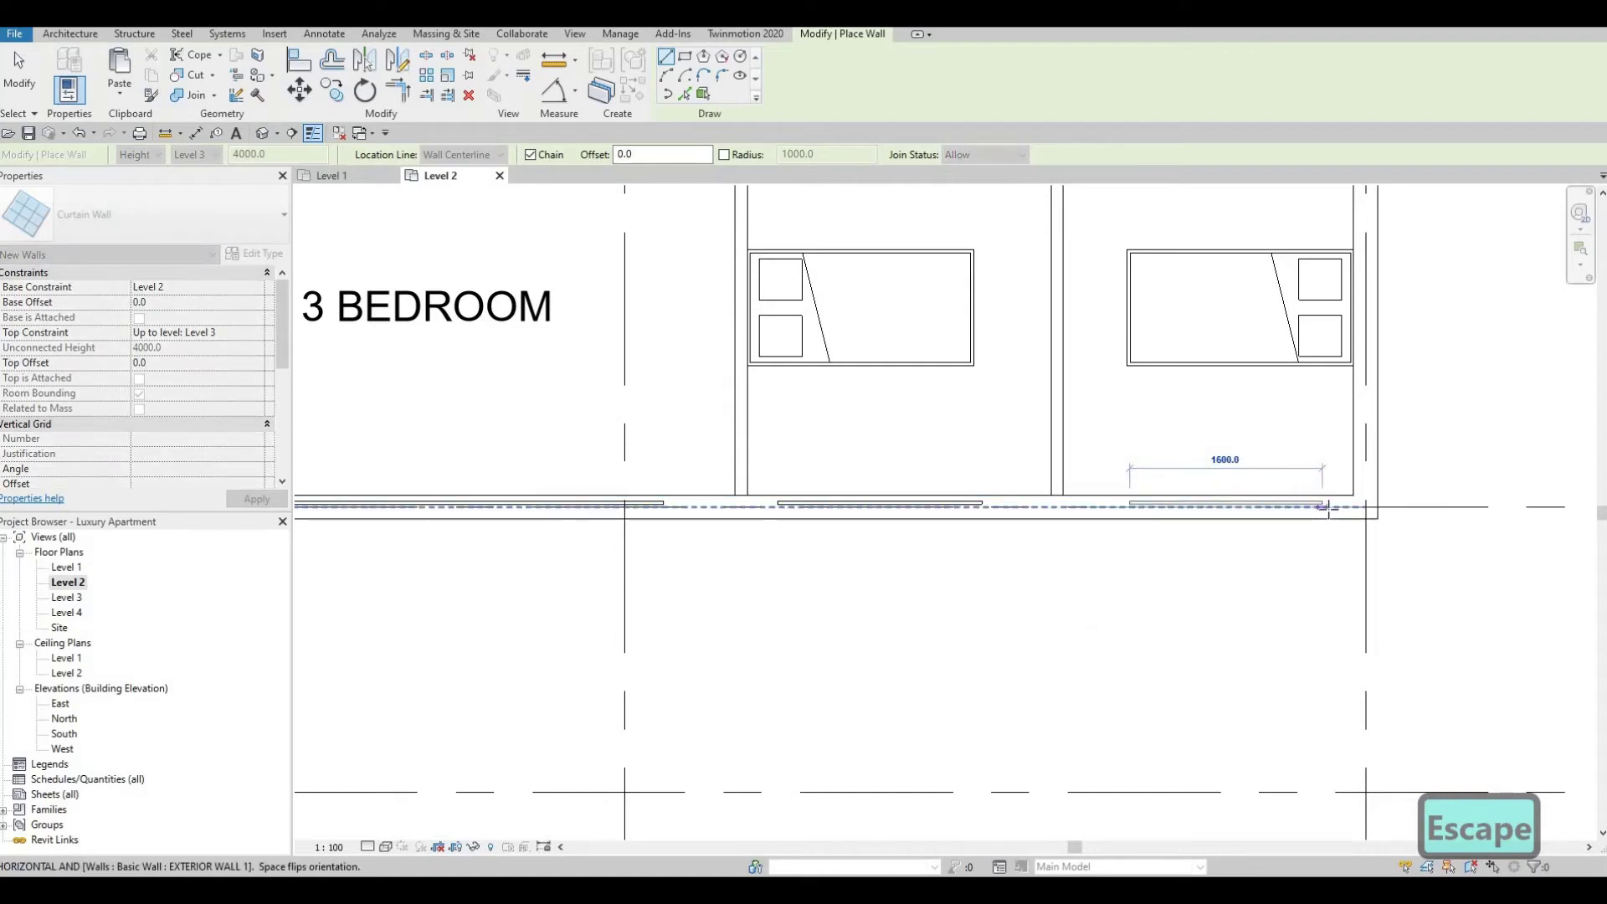
pyautogui.press('Escape')
pyautogui.press('Escape')
pyautogui.scroll(-5, 1130, 569)
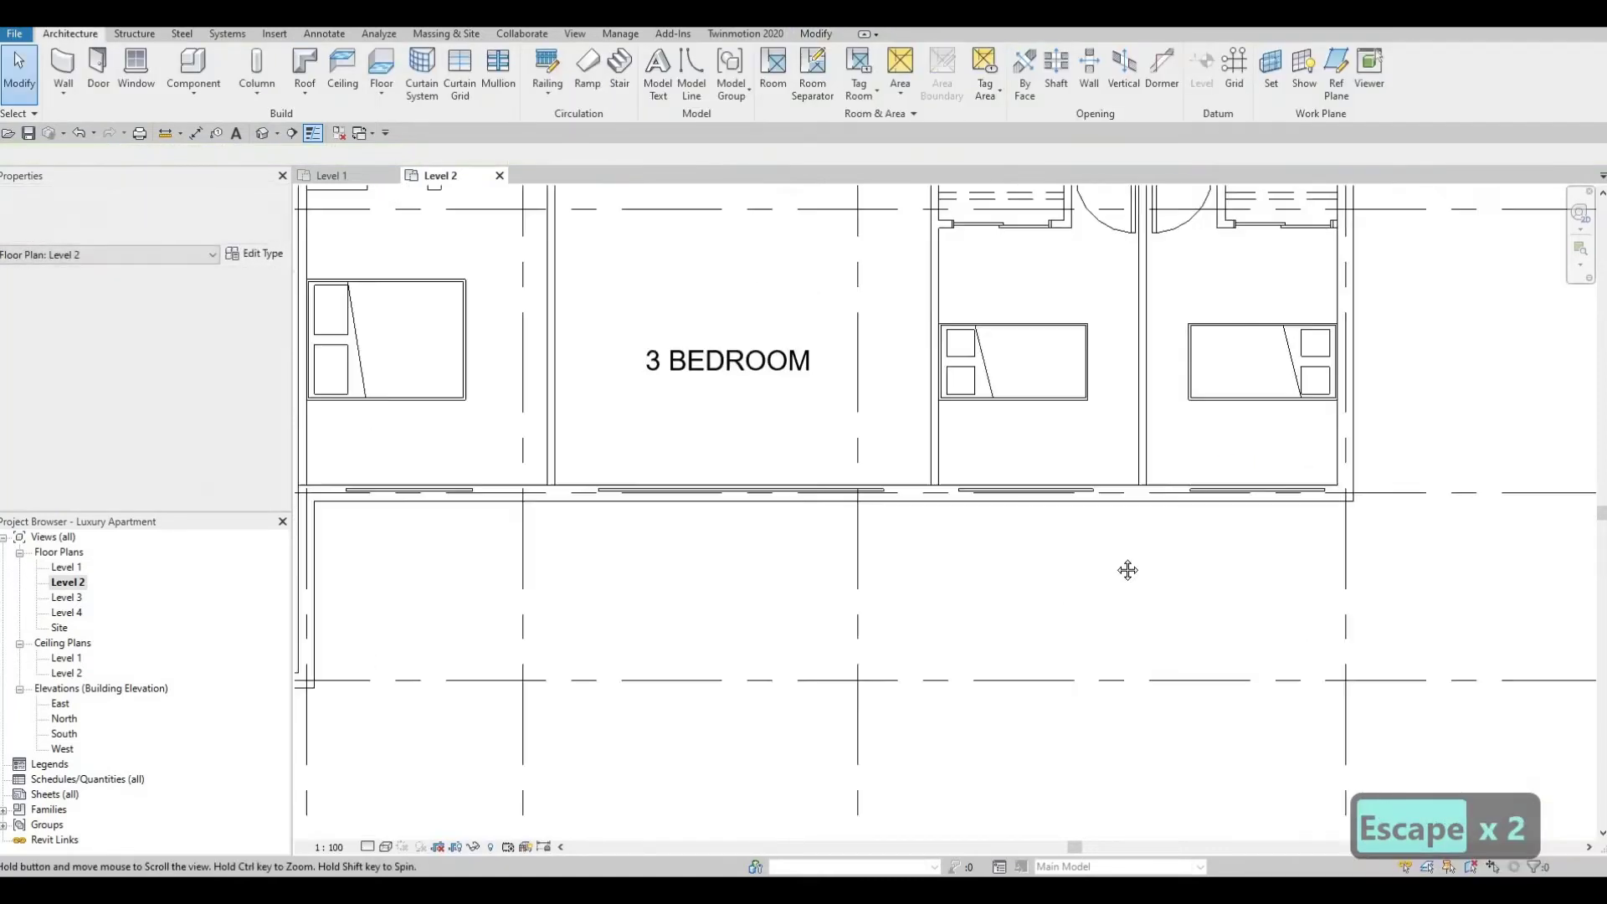
pyautogui.press('Escape')
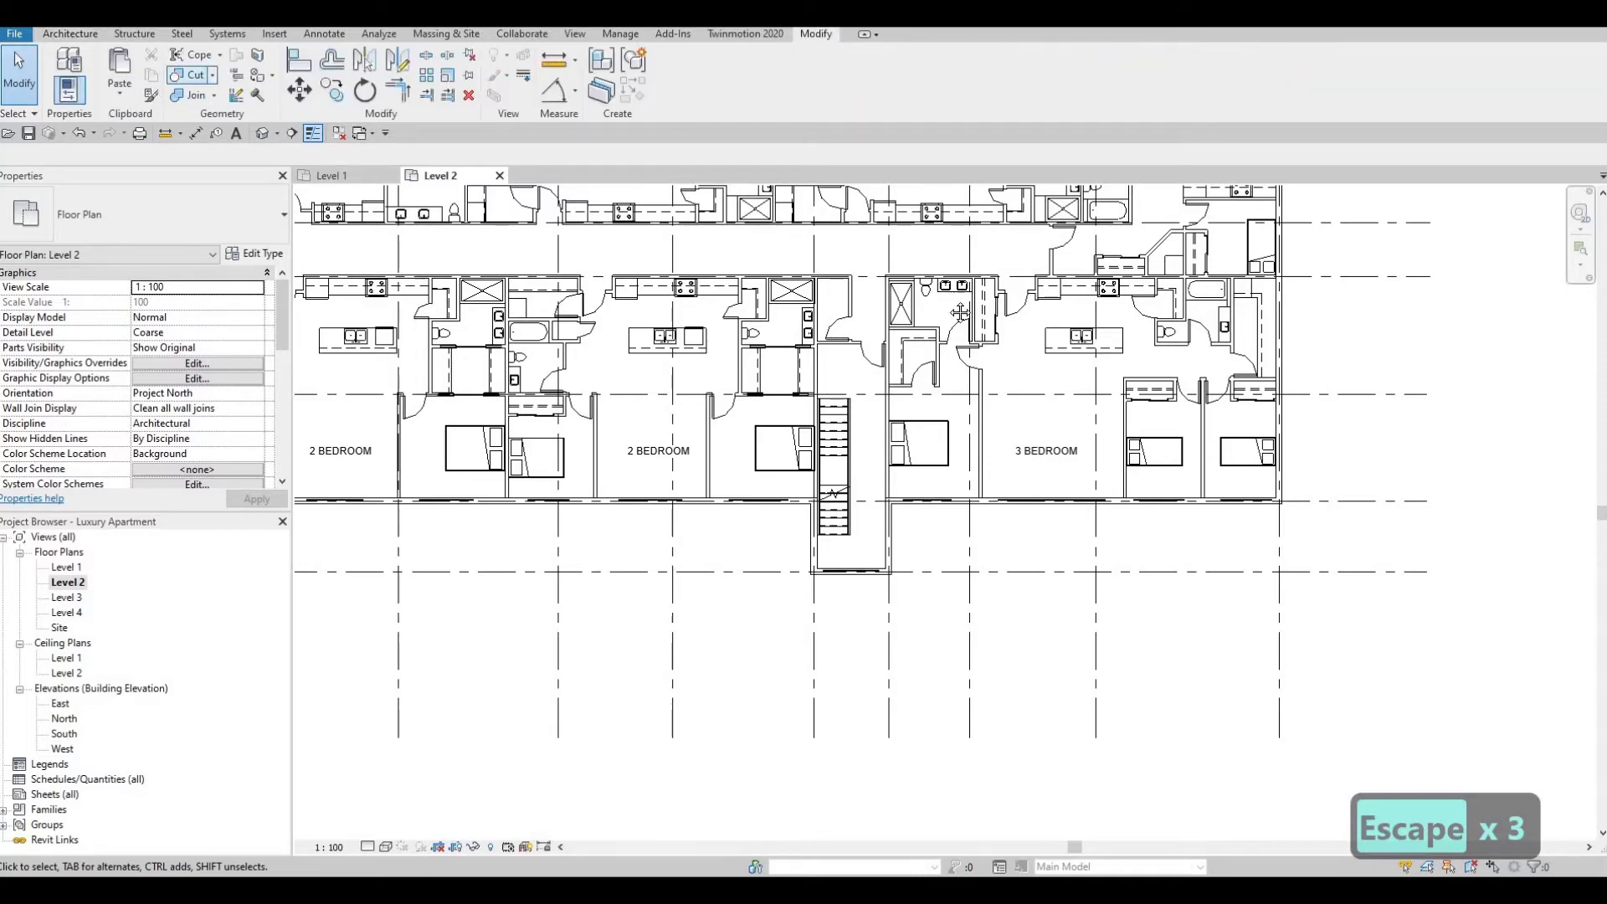
# Select all instances of the curtain wall type visible in the Level 2 view
pyautogui.moveTo(734, 408); pyautogui.dragTo(1228, 373, button='middle')
pyautogui.scroll(2, 722, 423)
pyautogui.scroll(2, 911, 488)
pyautogui.press('Escape')
pyautogui.press('Escape')
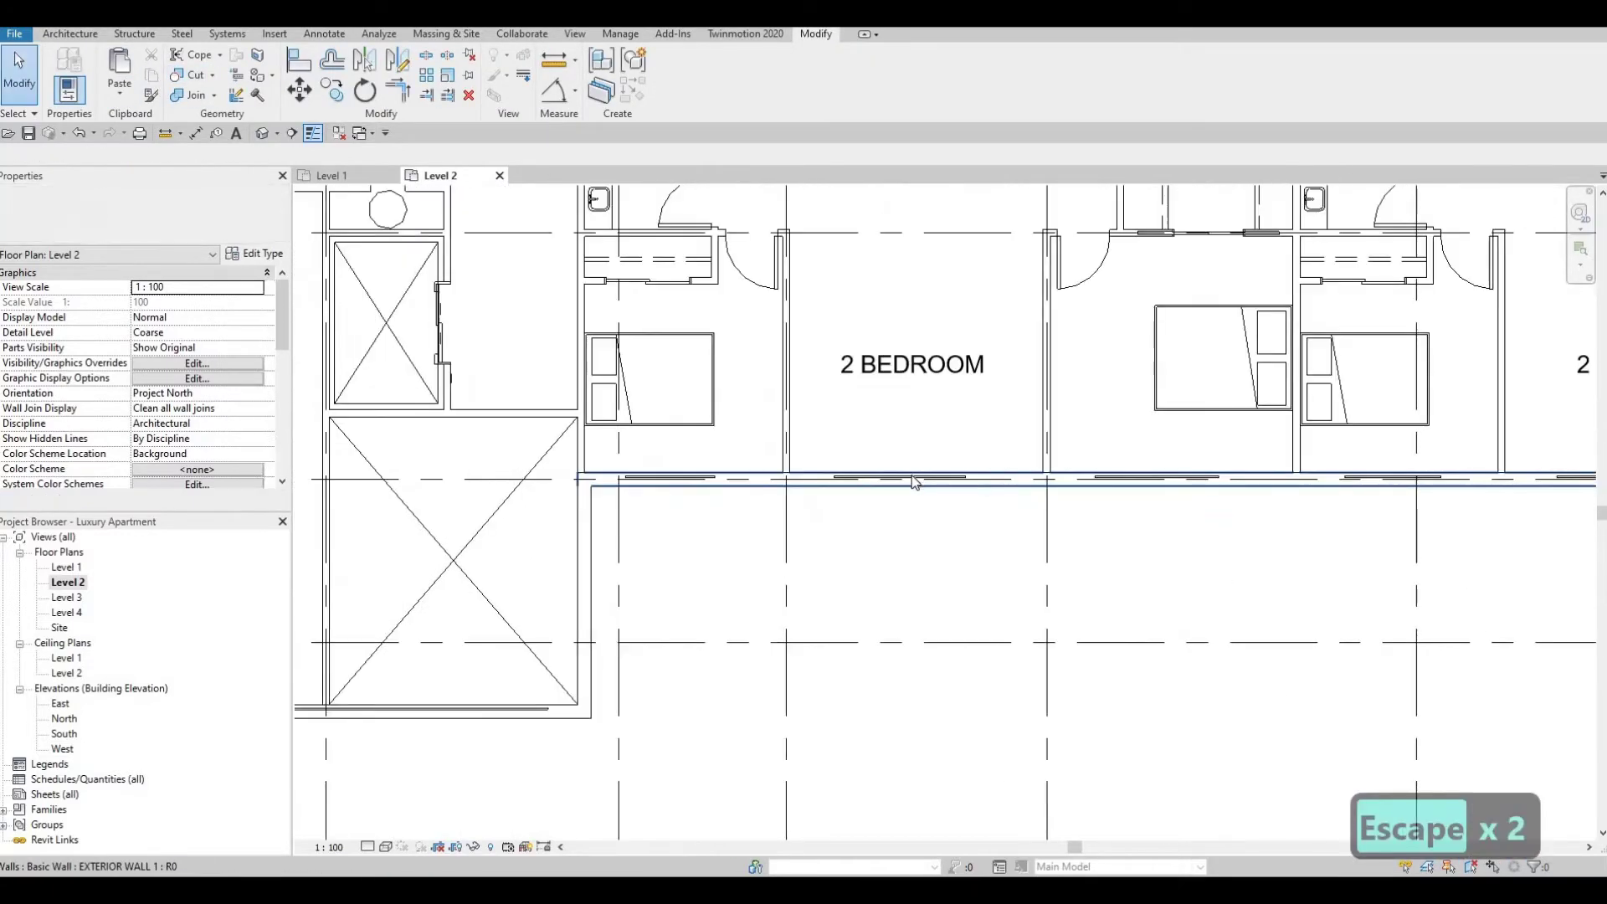
pyautogui.click(913, 482)
pyautogui.rightClick(913, 480)
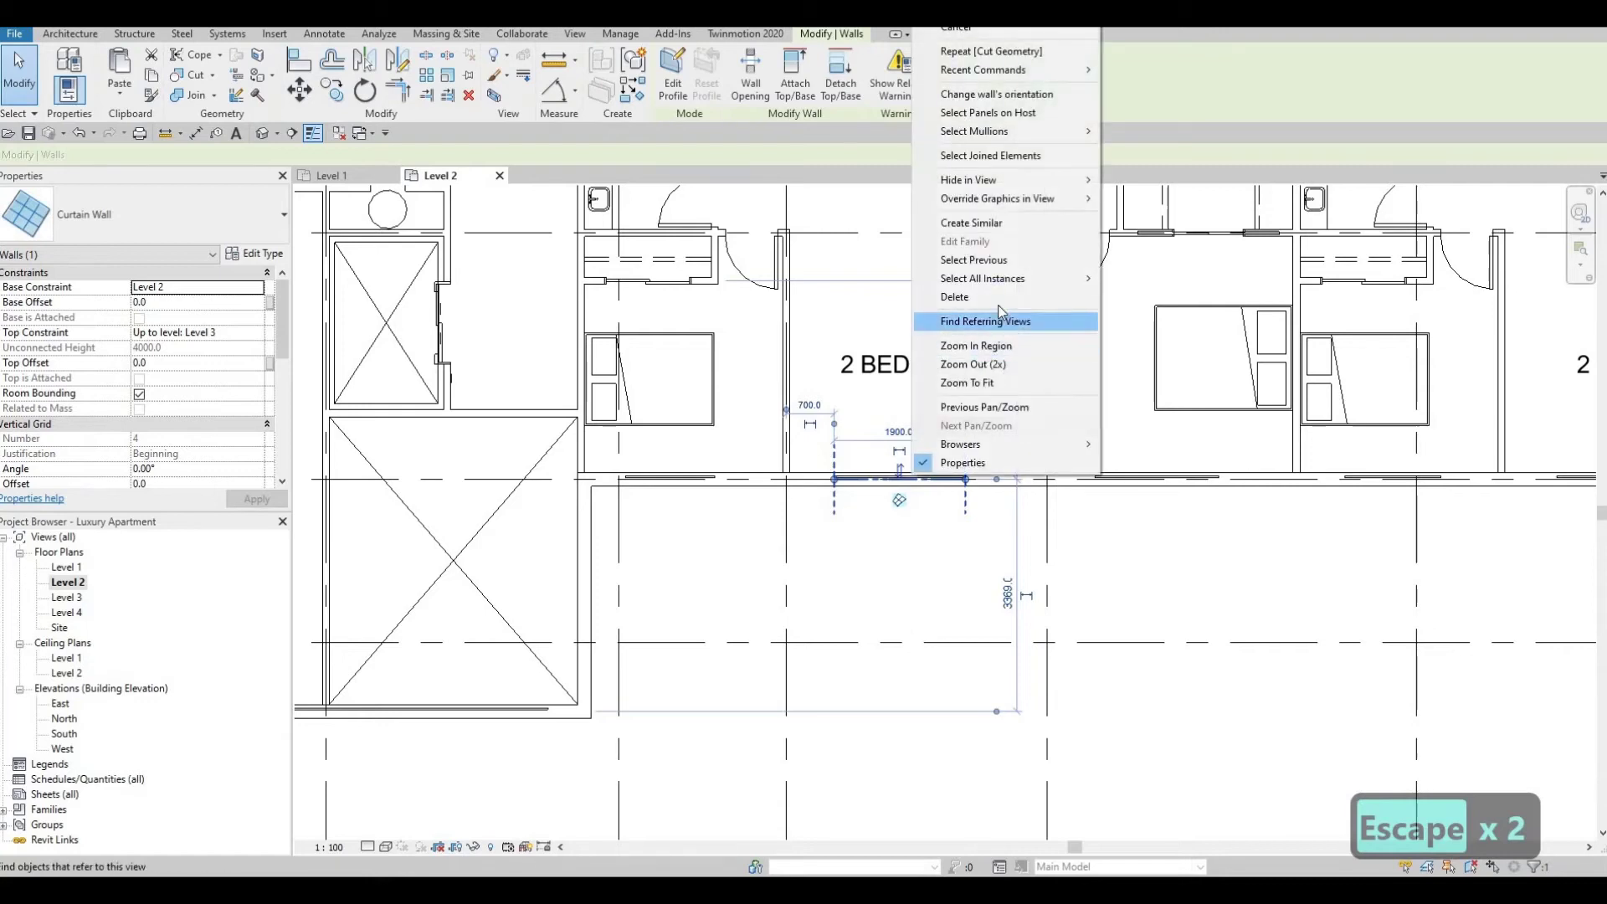
pyautogui.moveTo(1158, 285)
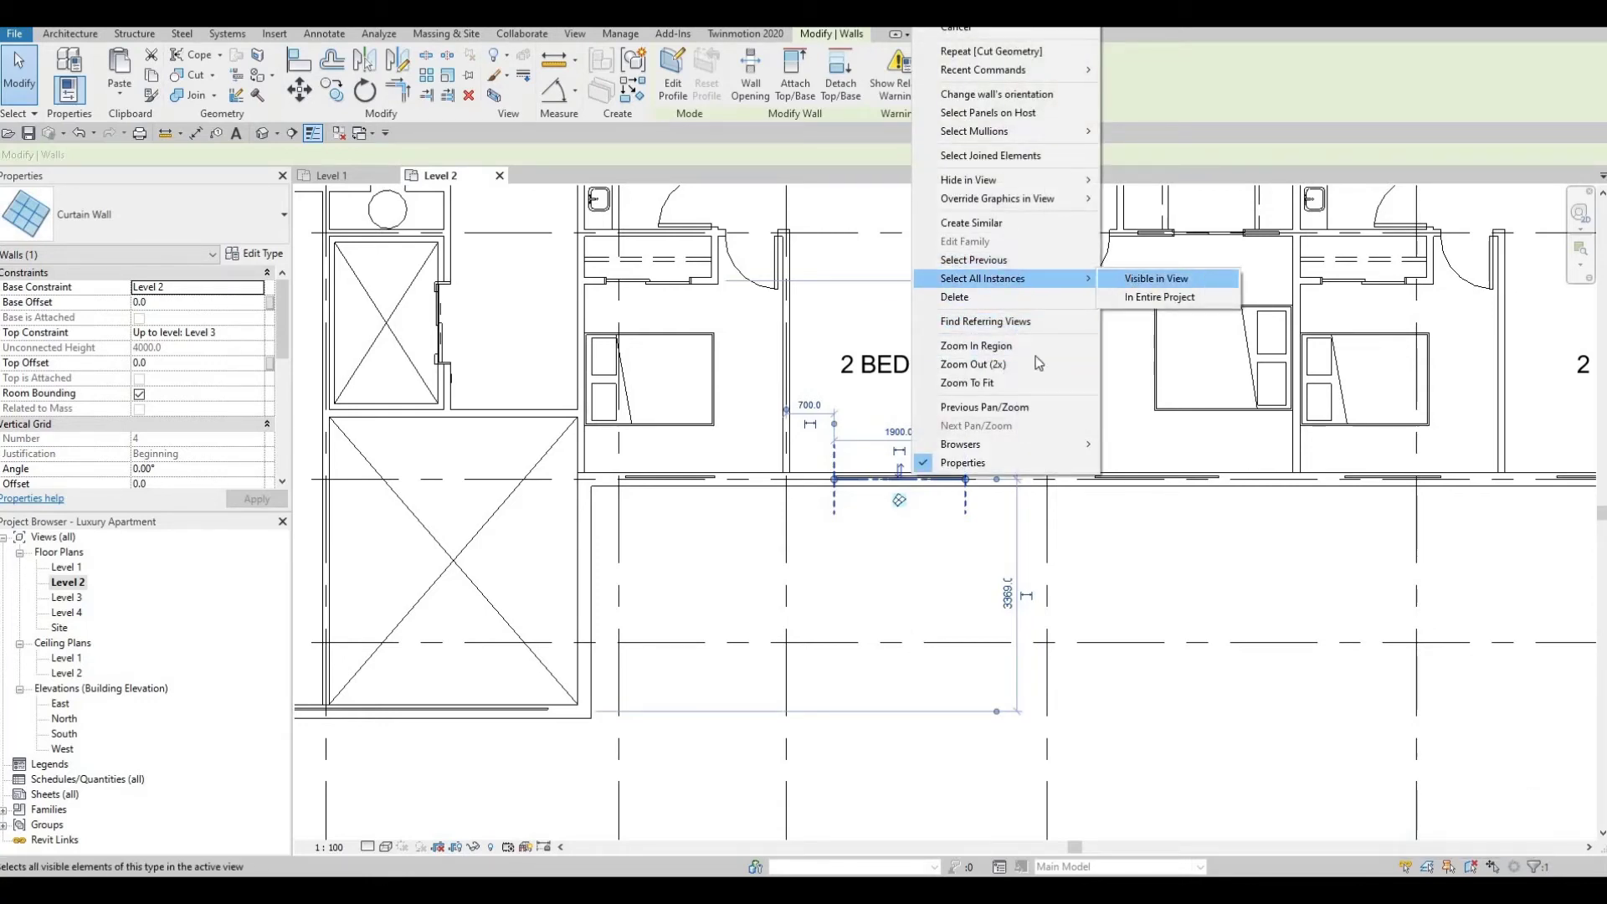
pyautogui.click(1157, 280)
pyautogui.scroll(-3, 1005, 381)
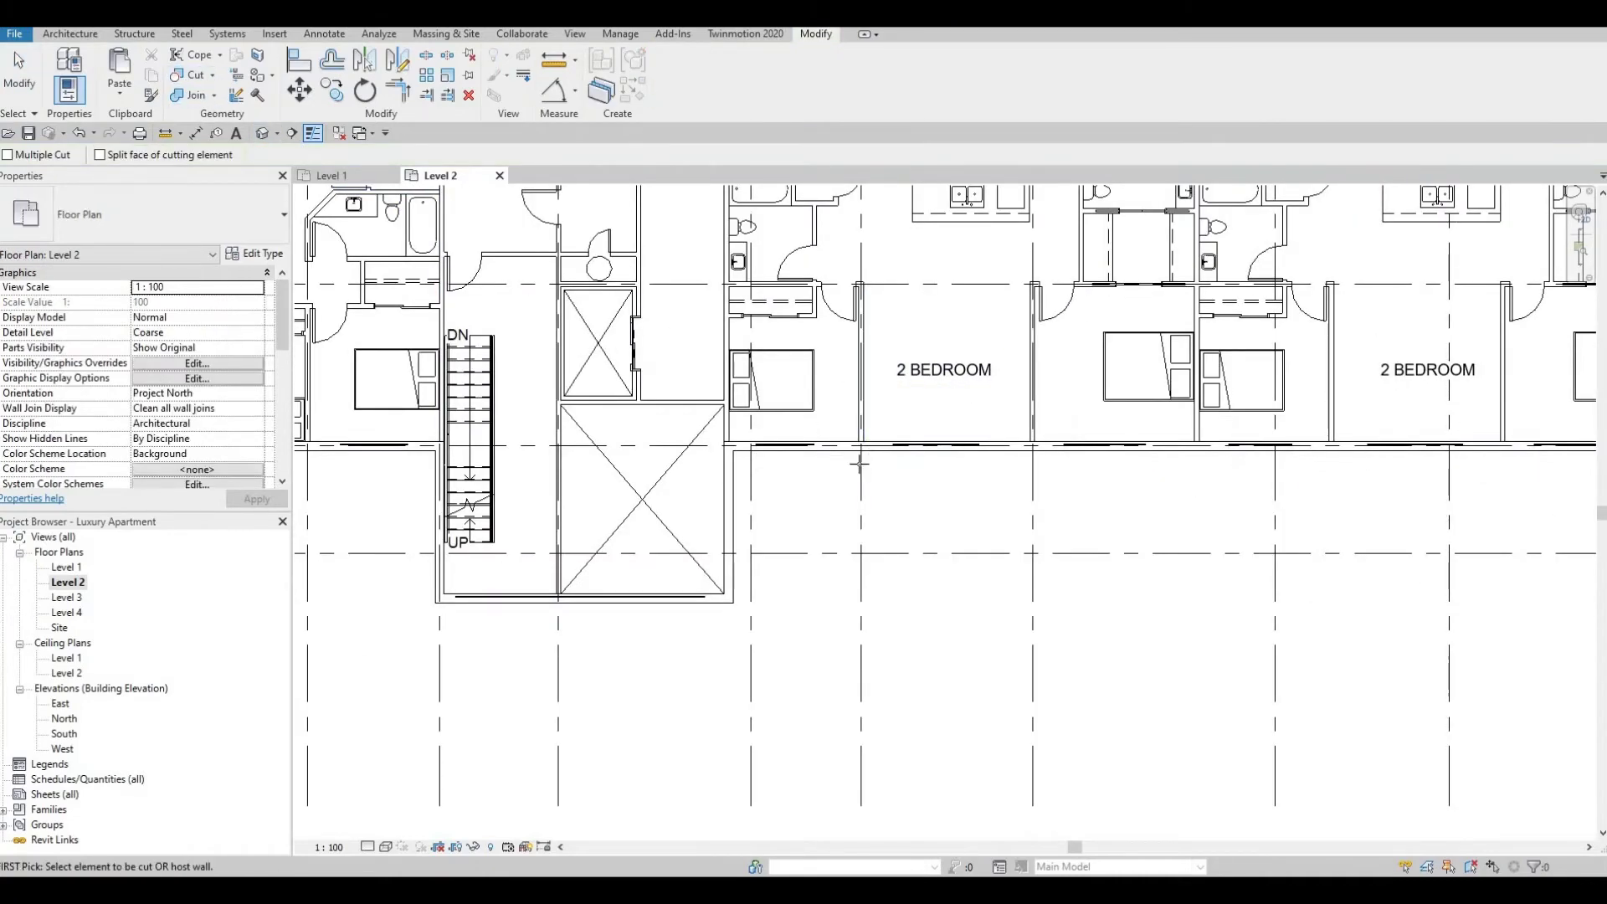
# Try to cut the exterior wall with the curtain wall below the 2 Bedroom unit's shaft-side bedroom, and undo the cut
pyautogui.scroll(2, 860, 463)
pyautogui.click(786, 452)
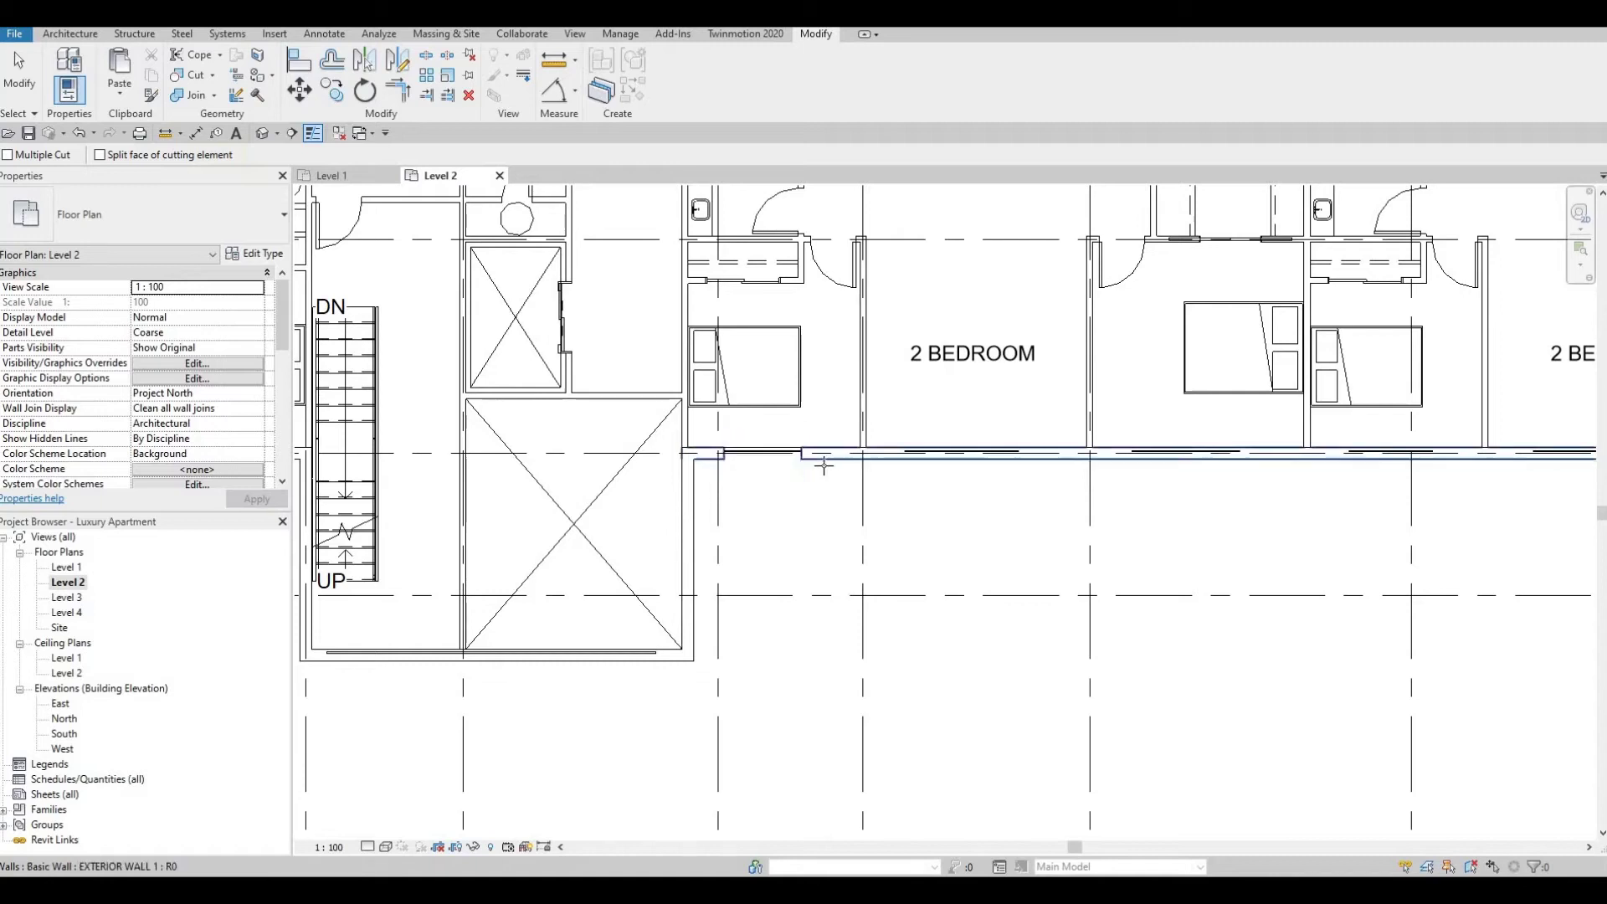
pyautogui.hotkey('ctrl', 'z')
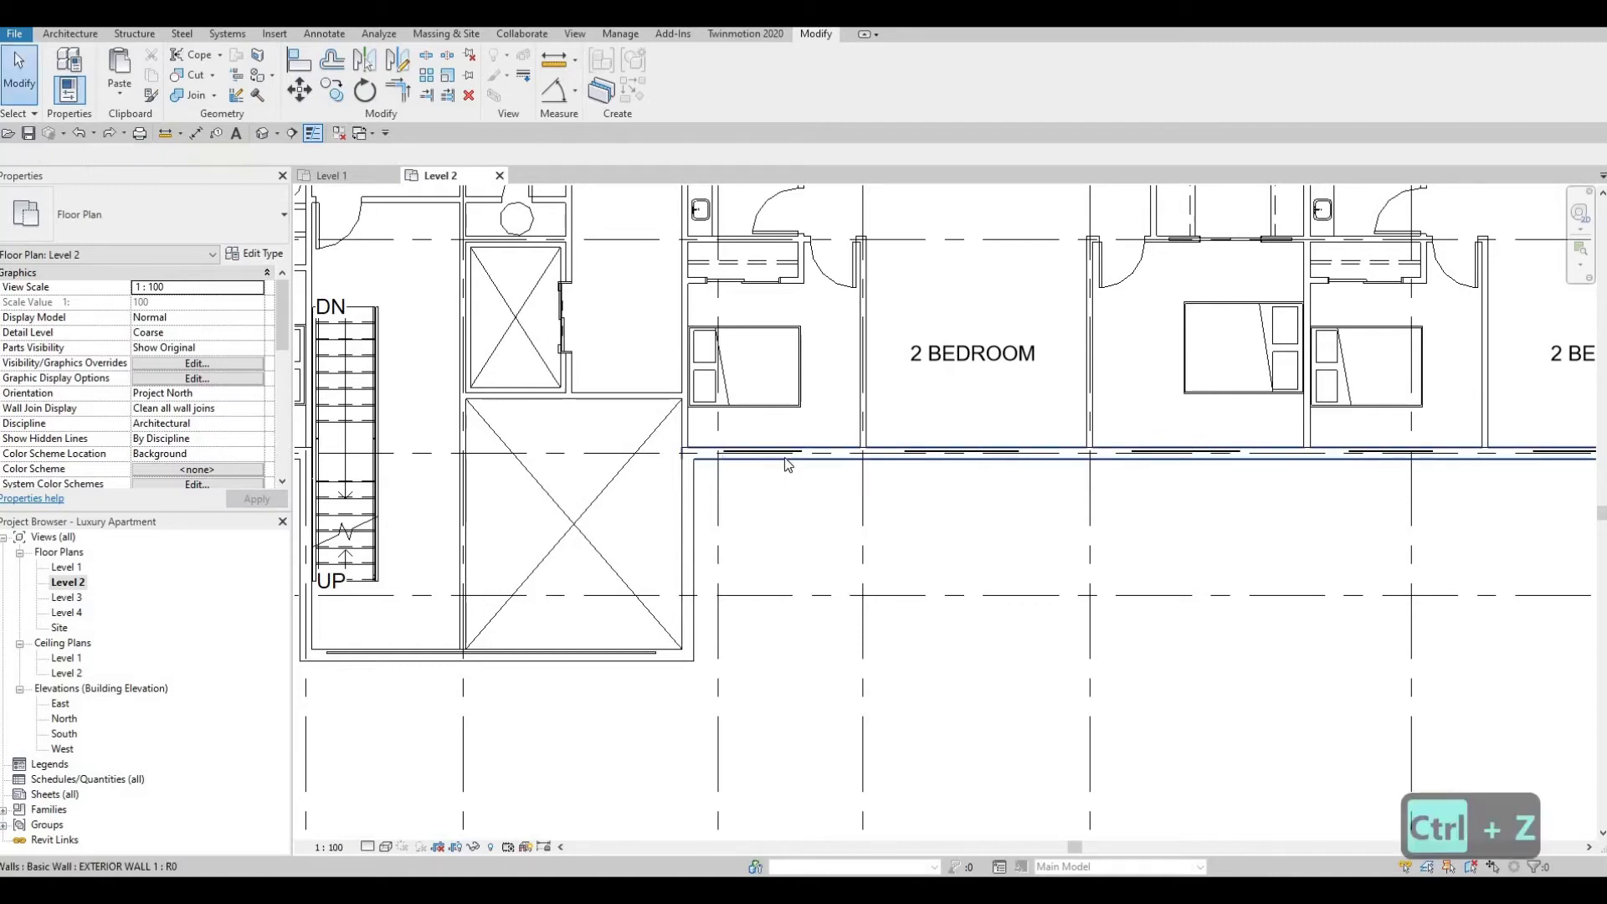
pyautogui.press('Escape')
# Examine the commands and instance properties of the curtain wall below the 2 Bedroom unit's shaft-side bedroom
pyautogui.click(786, 454)
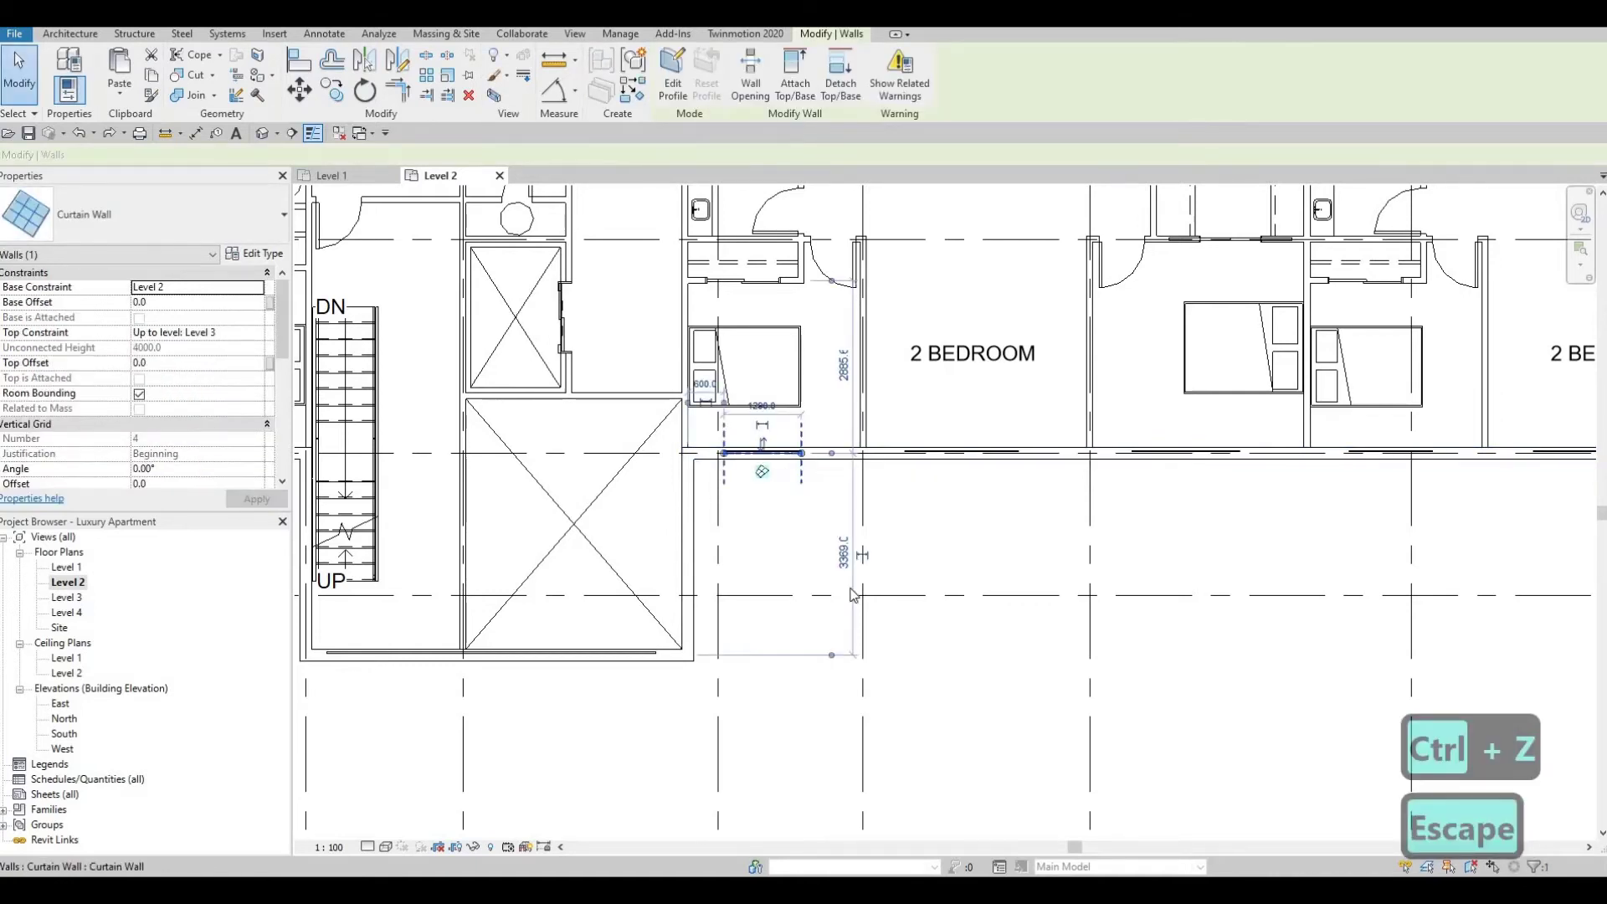
pyautogui.rightClick(788, 419)
pyautogui.moveTo(870, 680)
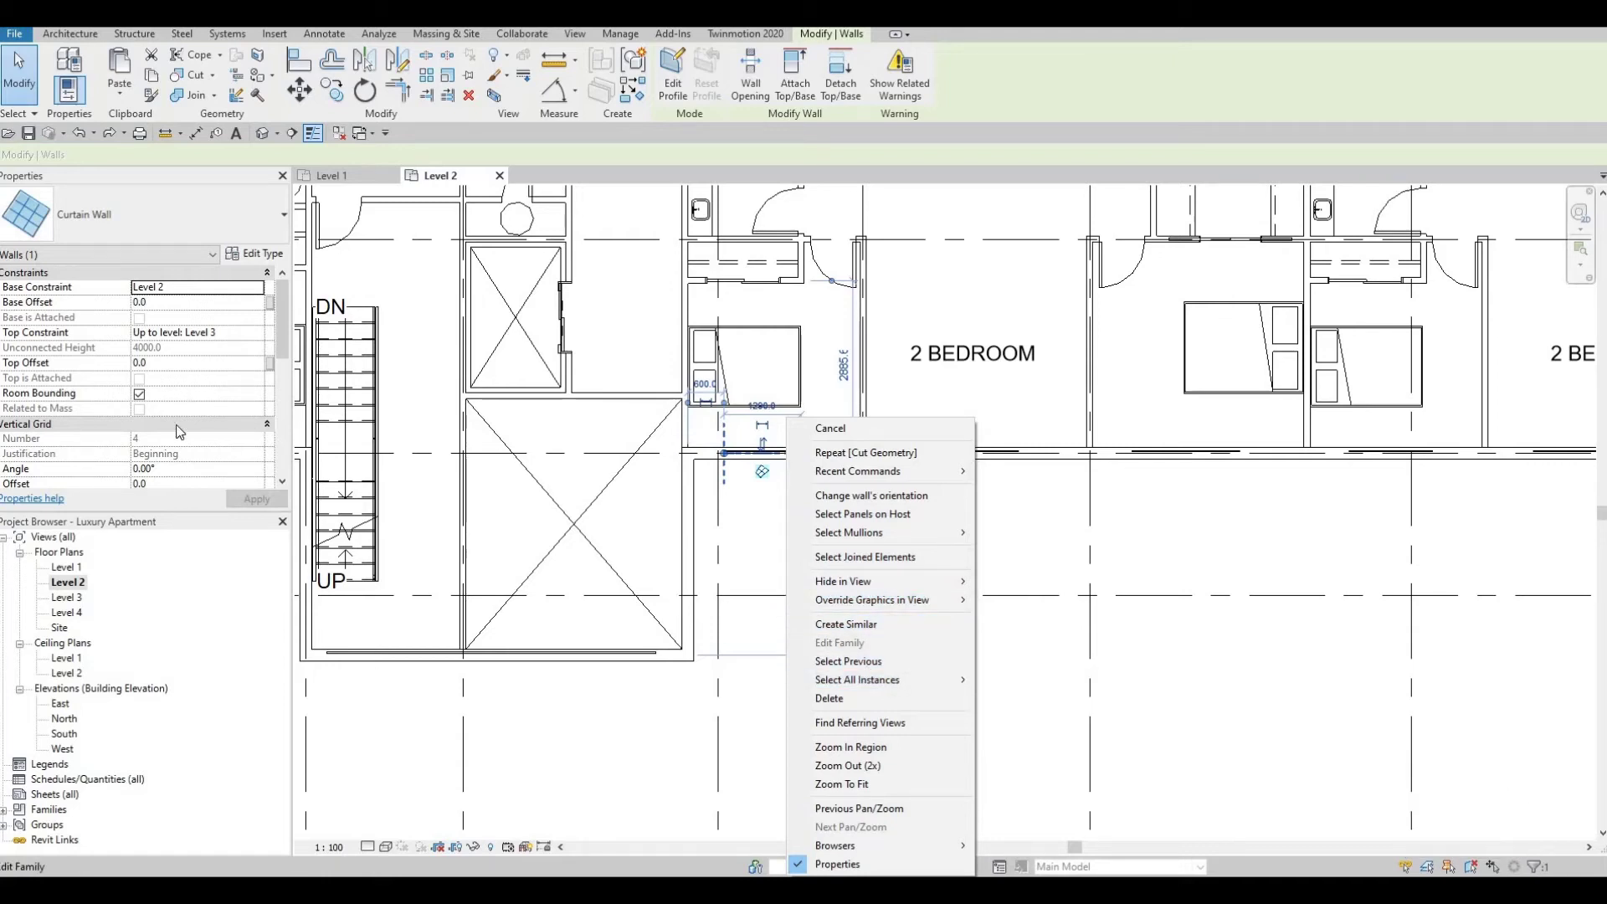
pyautogui.click(279, 342)
pyautogui.scroll(-3, 167, 376)
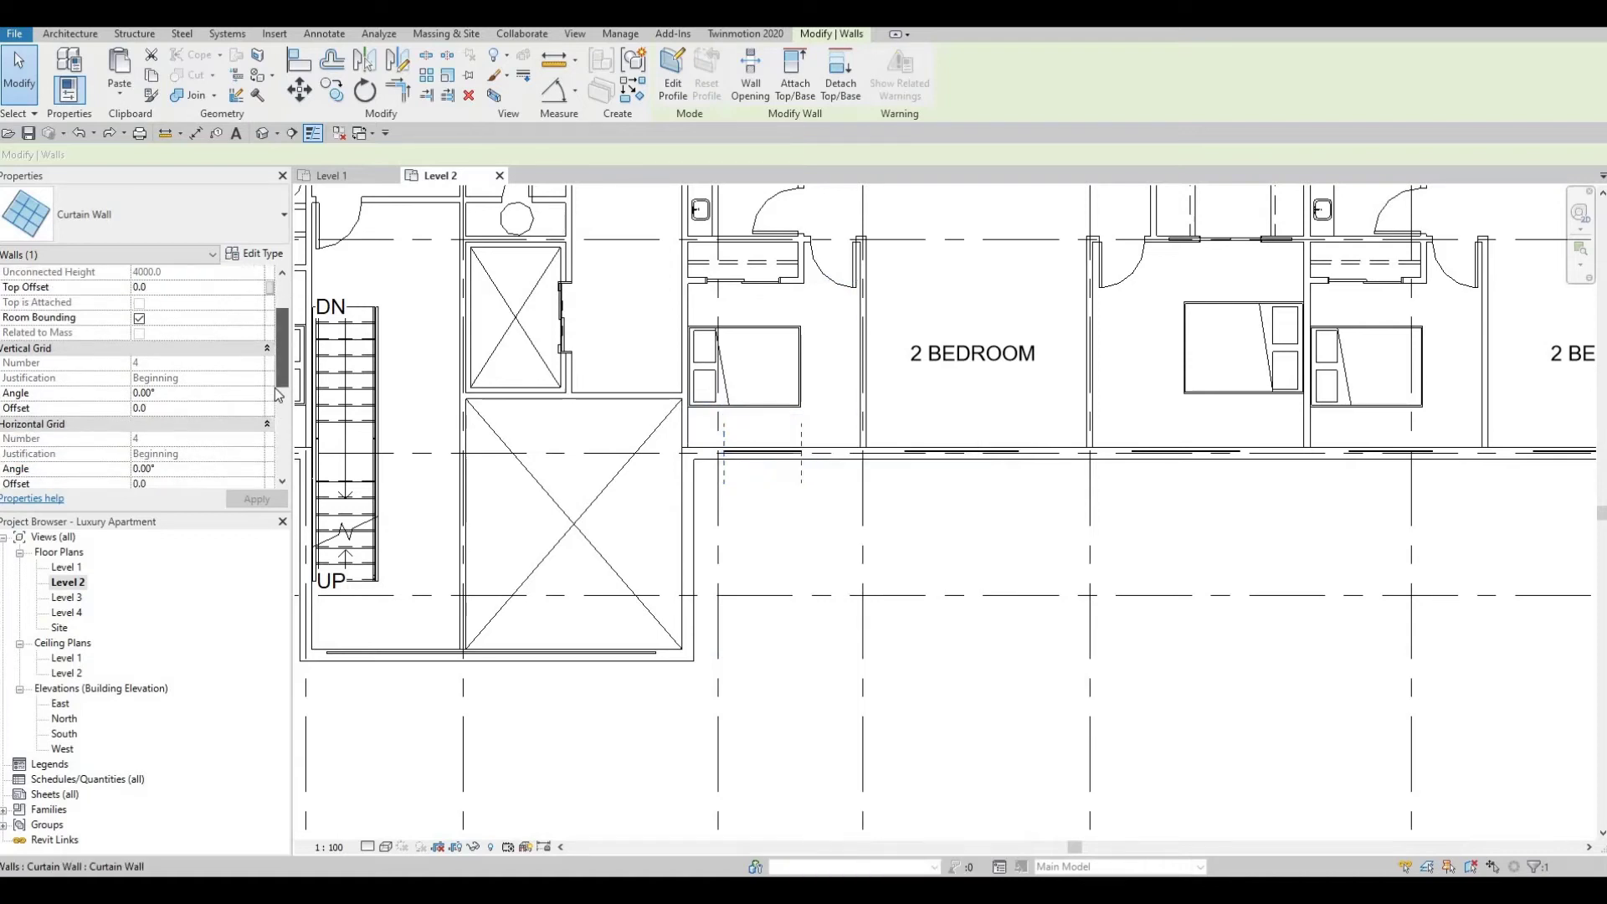
pyautogui.scroll(3, 167, 376)
pyautogui.press('Escape')
pyautogui.press('Escape')
# Undo the curtain wall drawn below the 3 Bedroom unit's bedroom at the building corner
pyautogui.scroll(1, 926, 454)
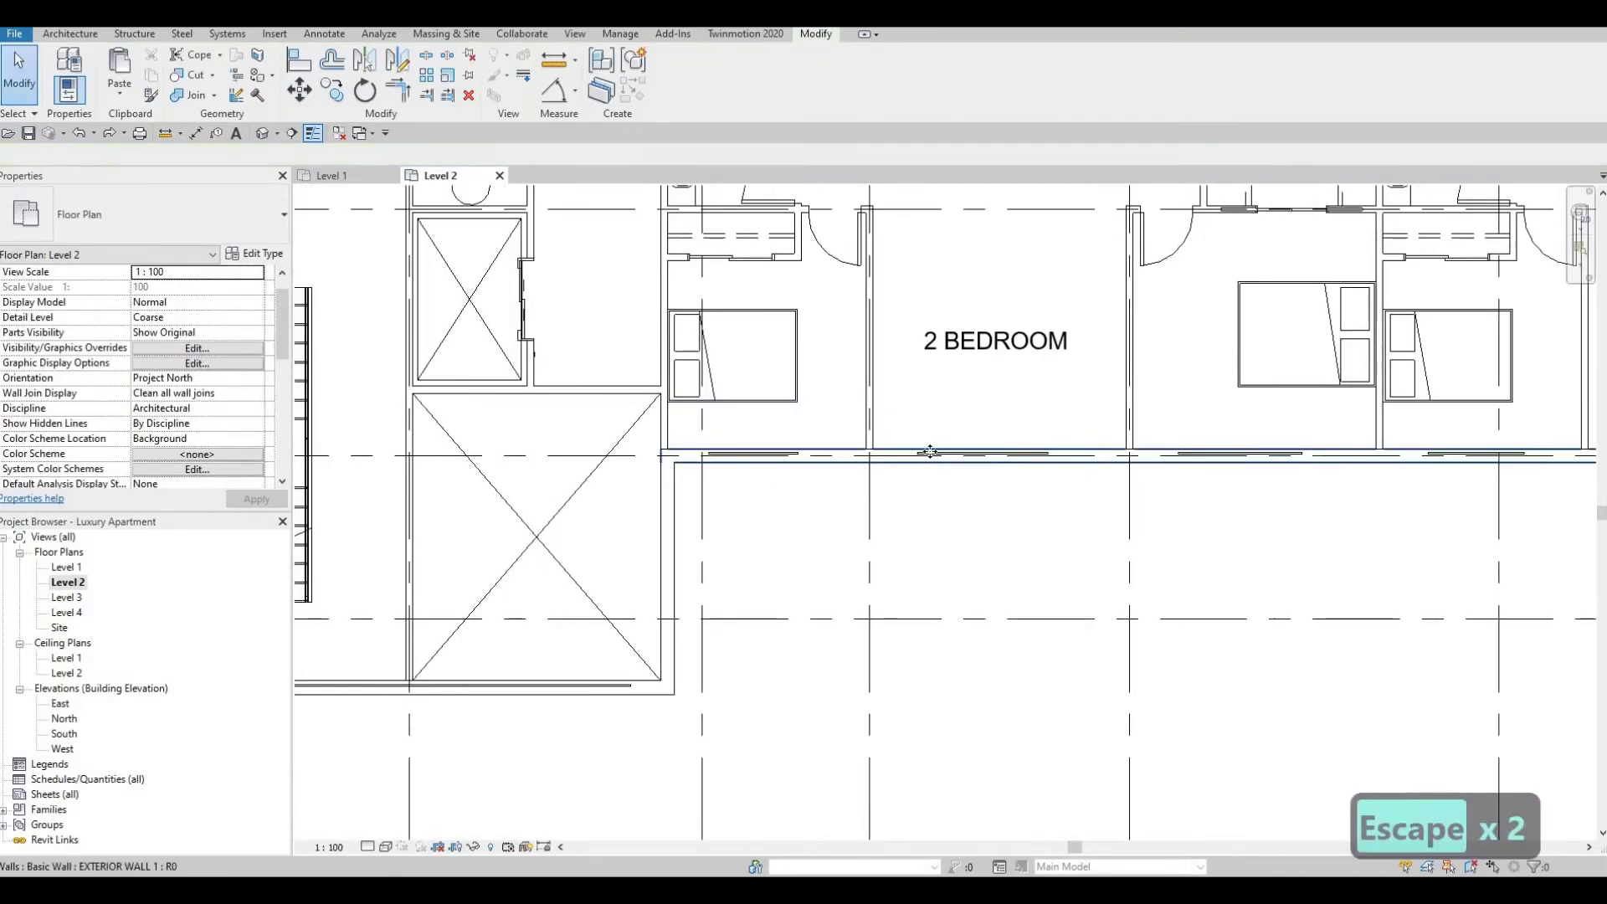
pyautogui.click(927, 457)
pyautogui.press('Escape')
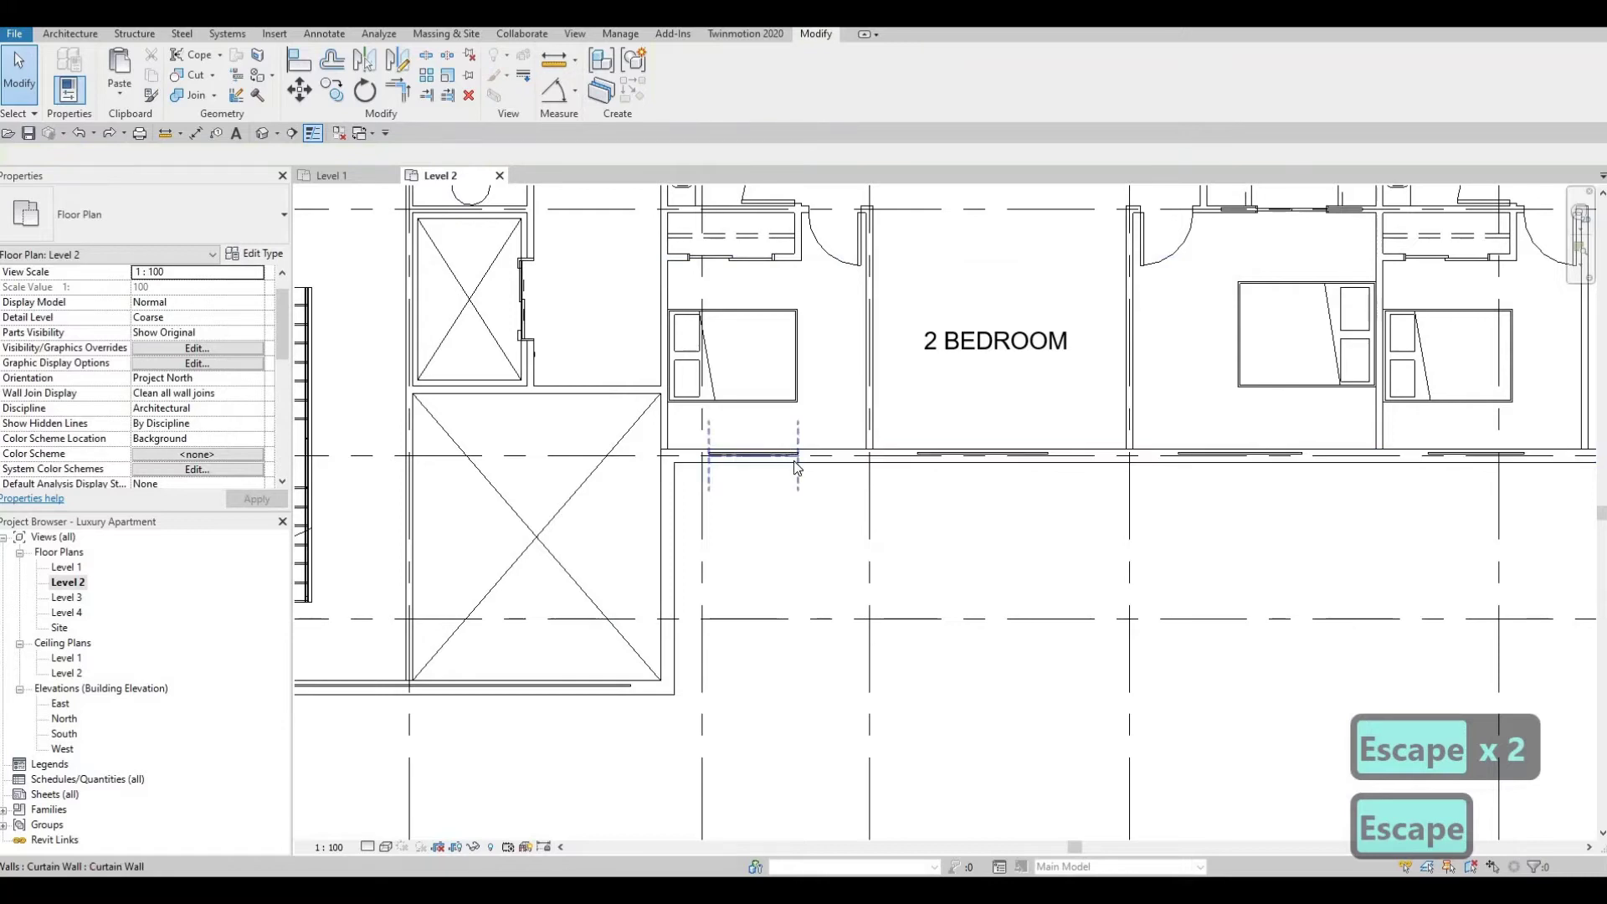
pyautogui.click(792, 460)
pyautogui.hotkey('ctrl', 'z')
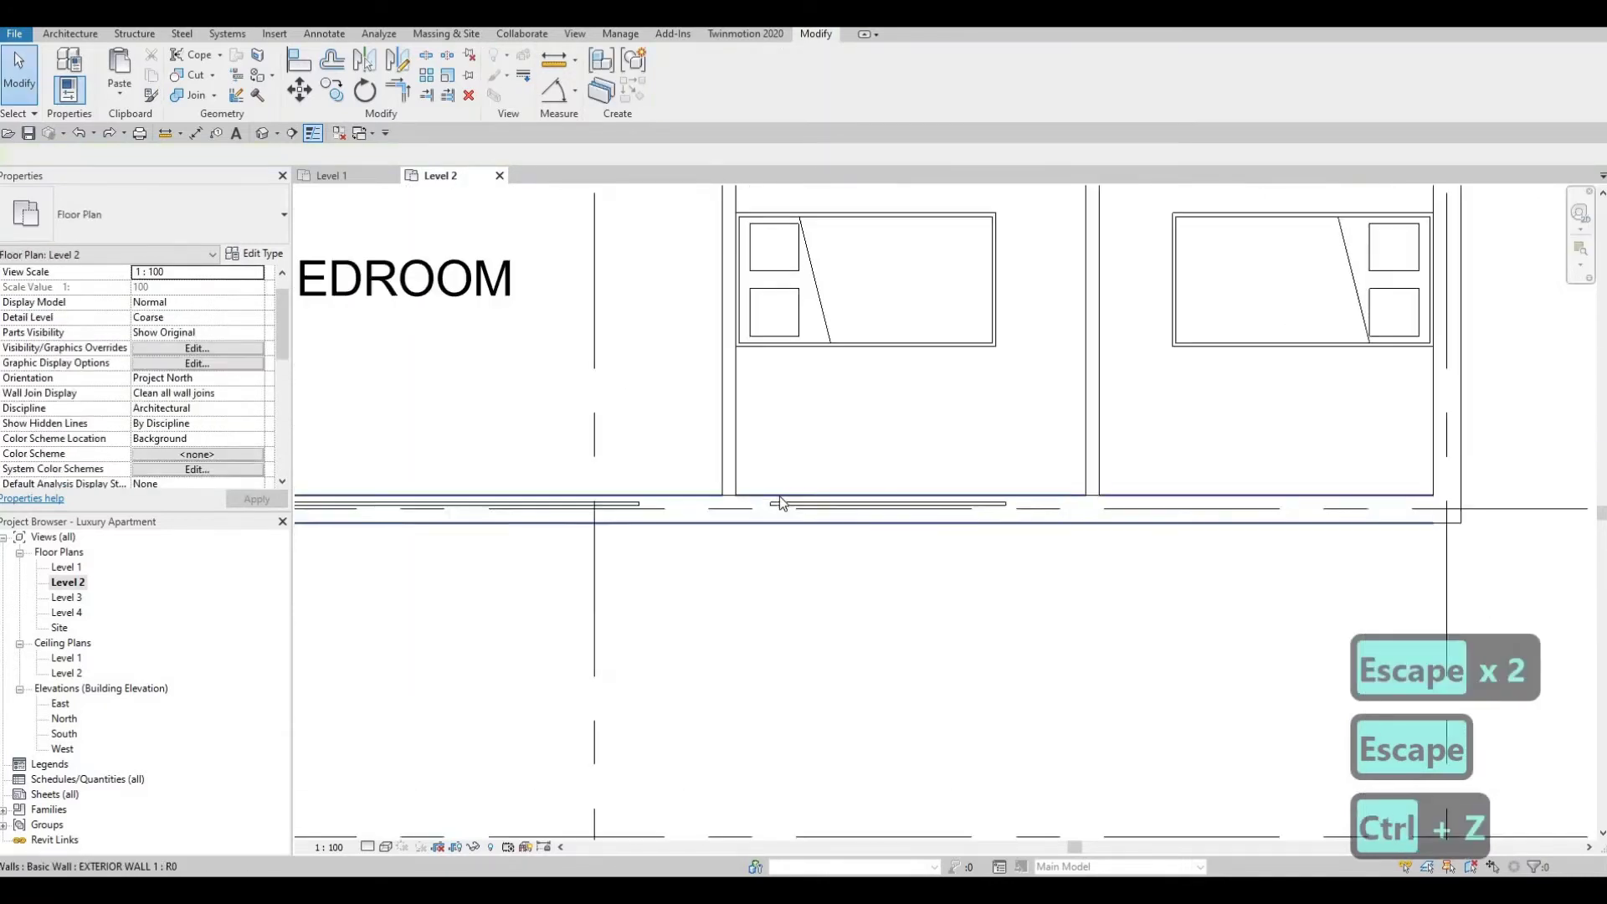
pyautogui.scroll(-2, 792, 493)
pyautogui.press('Escape')
pyautogui.moveTo(929, 483); pyautogui.dragTo(1331, 482, button='middle')
pyautogui.scroll(2, 885, 521)
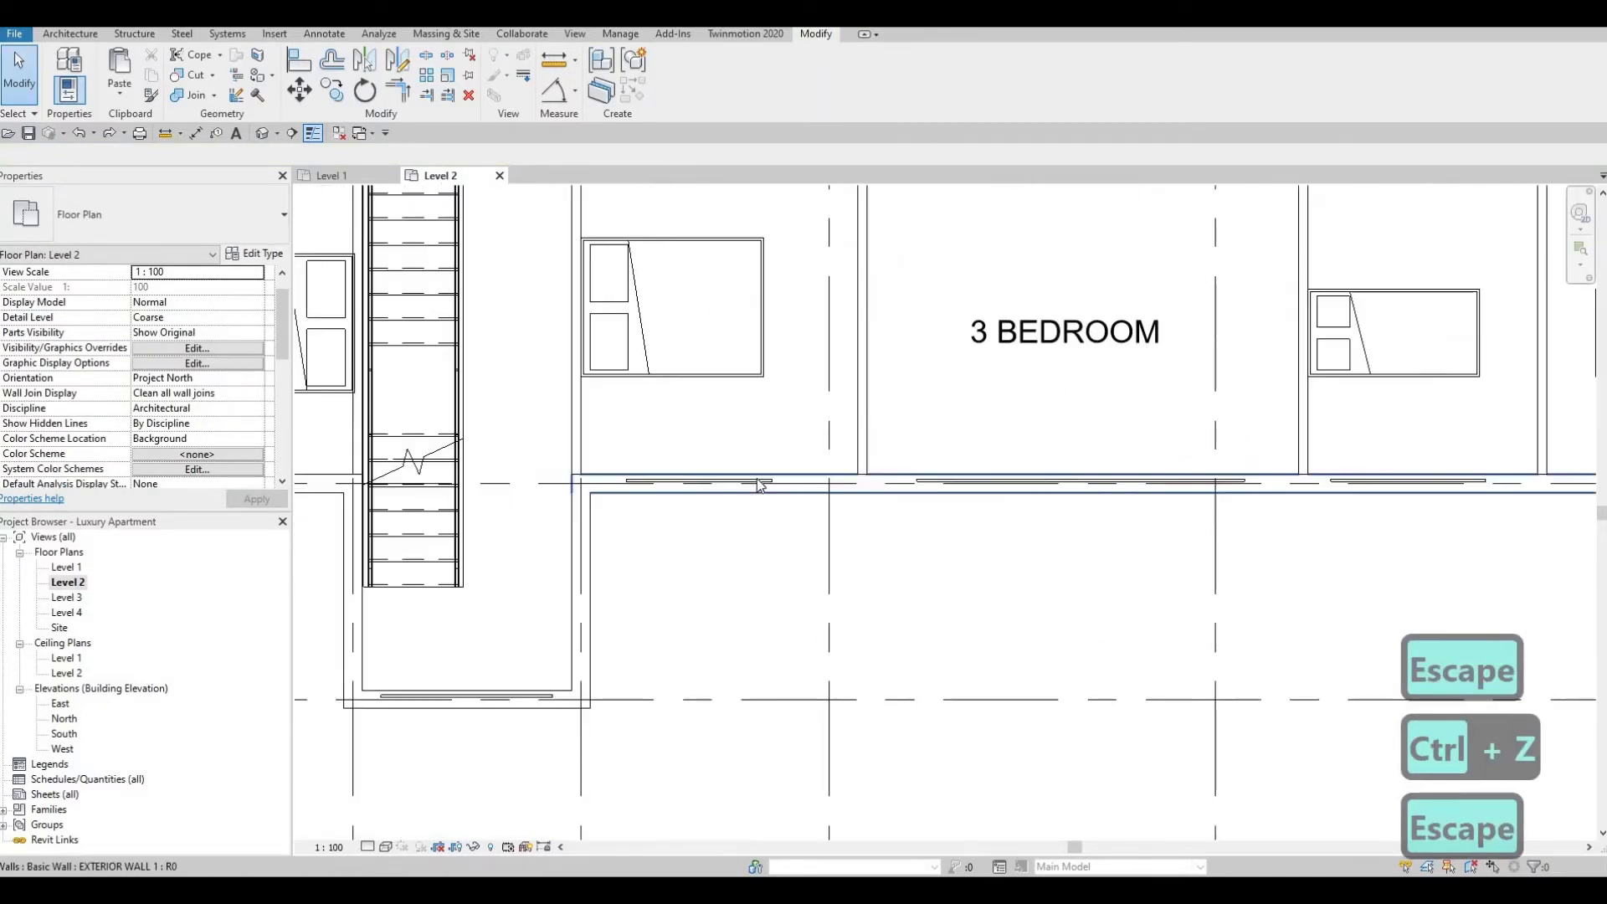
# Cut the lower exterior wall with the three curtain walls of the stair-side 3 Bedroom unit, using Multiple Cut
pyautogui.click(767, 484)
pyautogui.scroll(-2, 767, 577)
pyautogui.press('F1')
pyautogui.press('Escape')
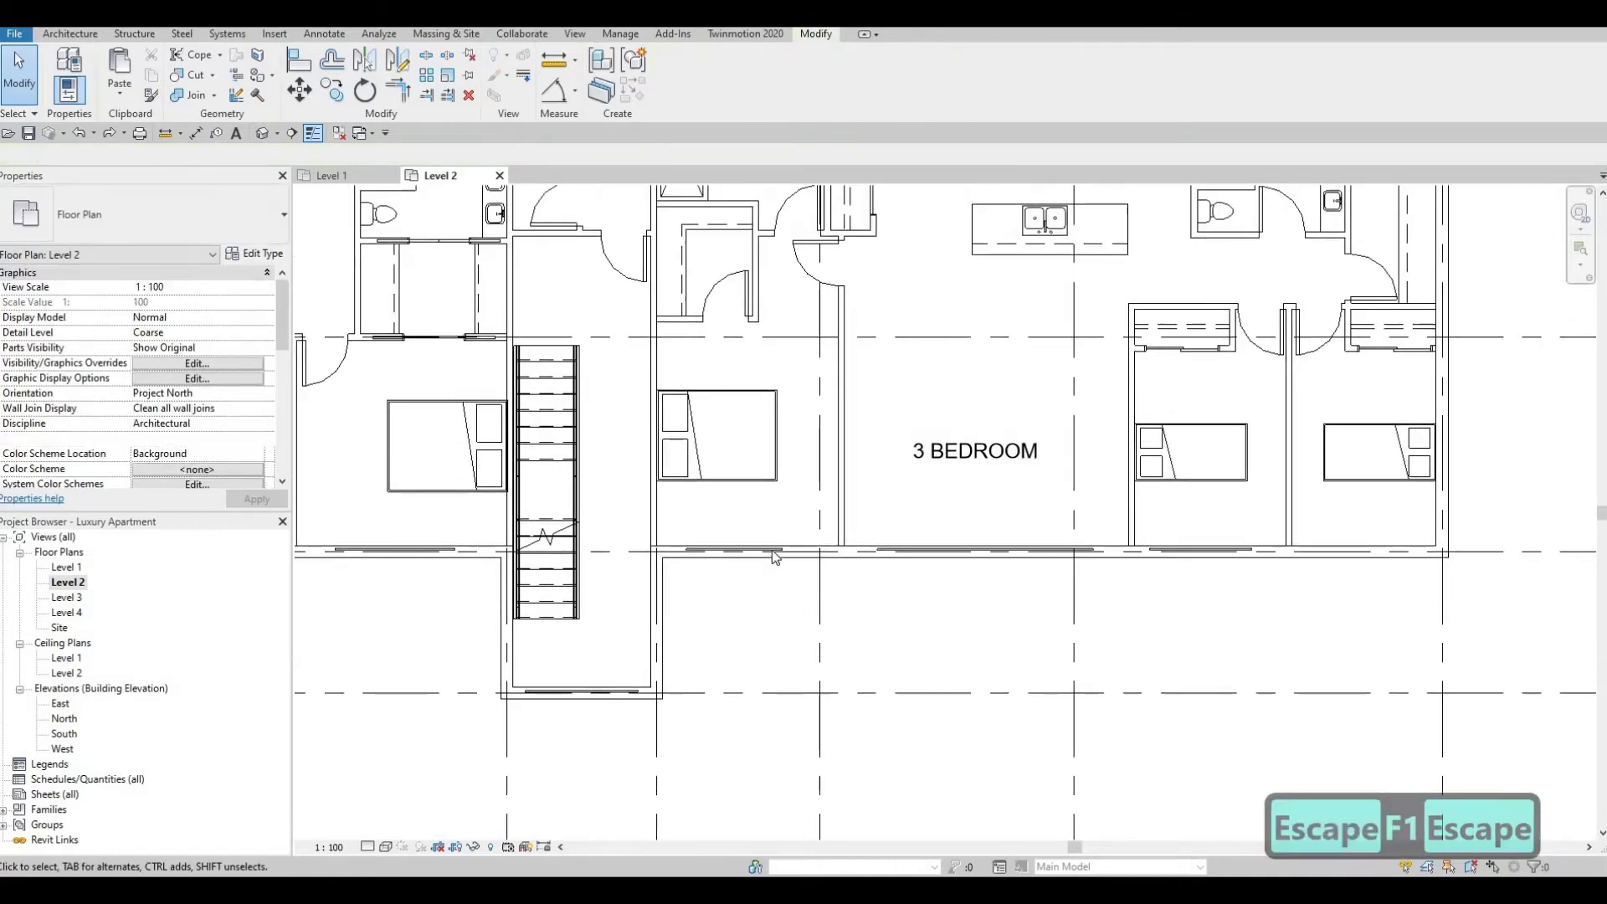
pyautogui.press('Escape')
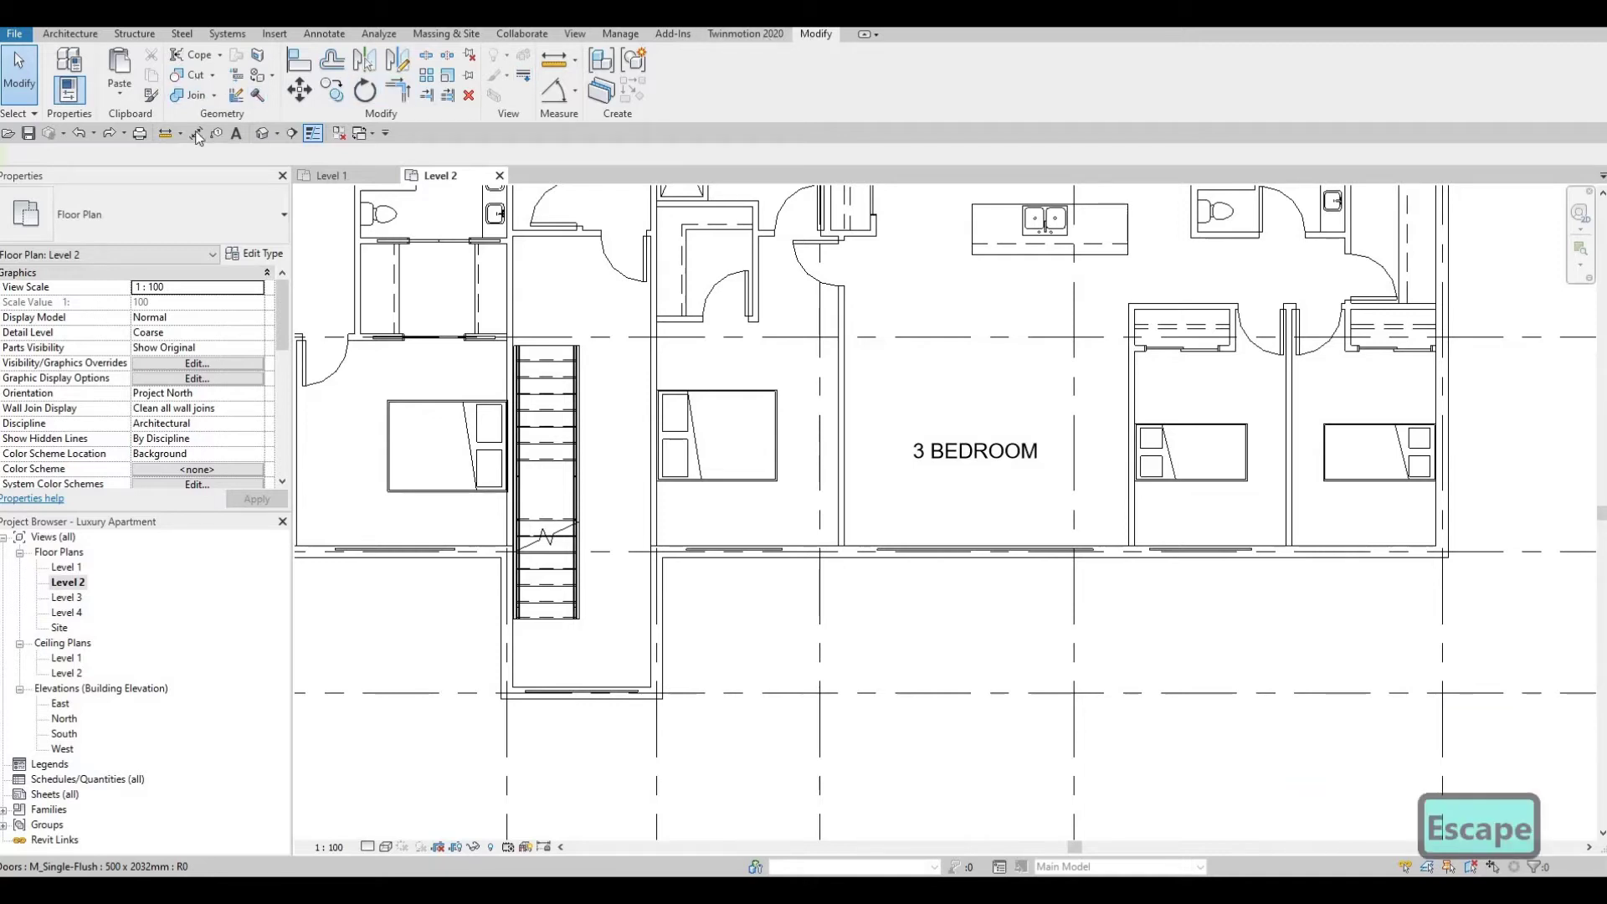
pyautogui.click(197, 76)
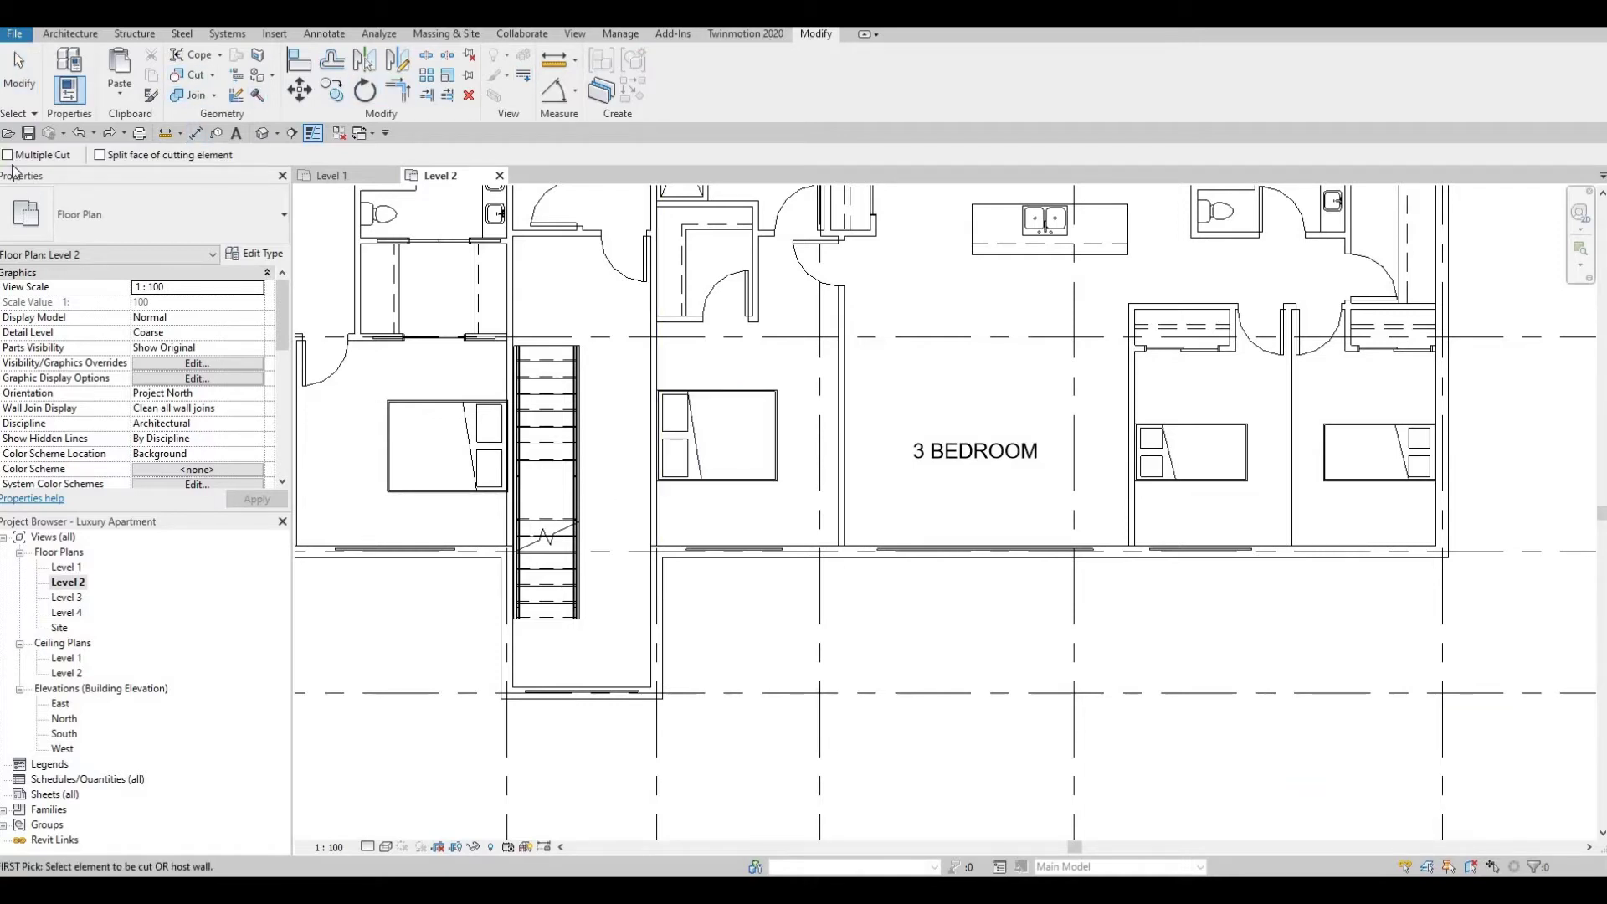
pyautogui.click(768, 556)
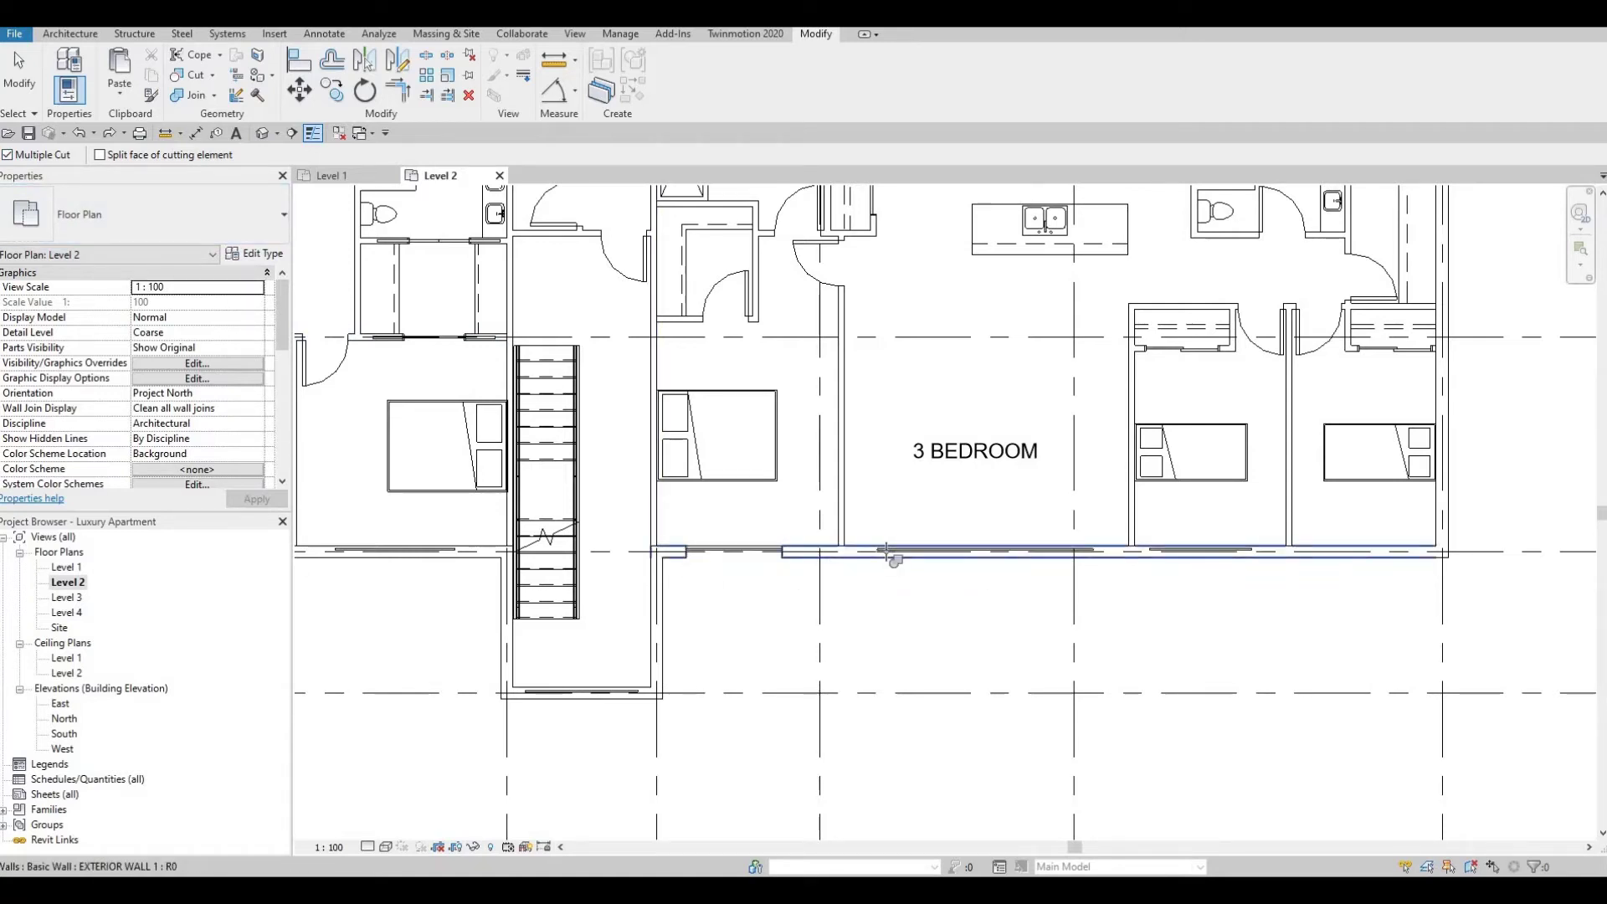
pyautogui.click(889, 555)
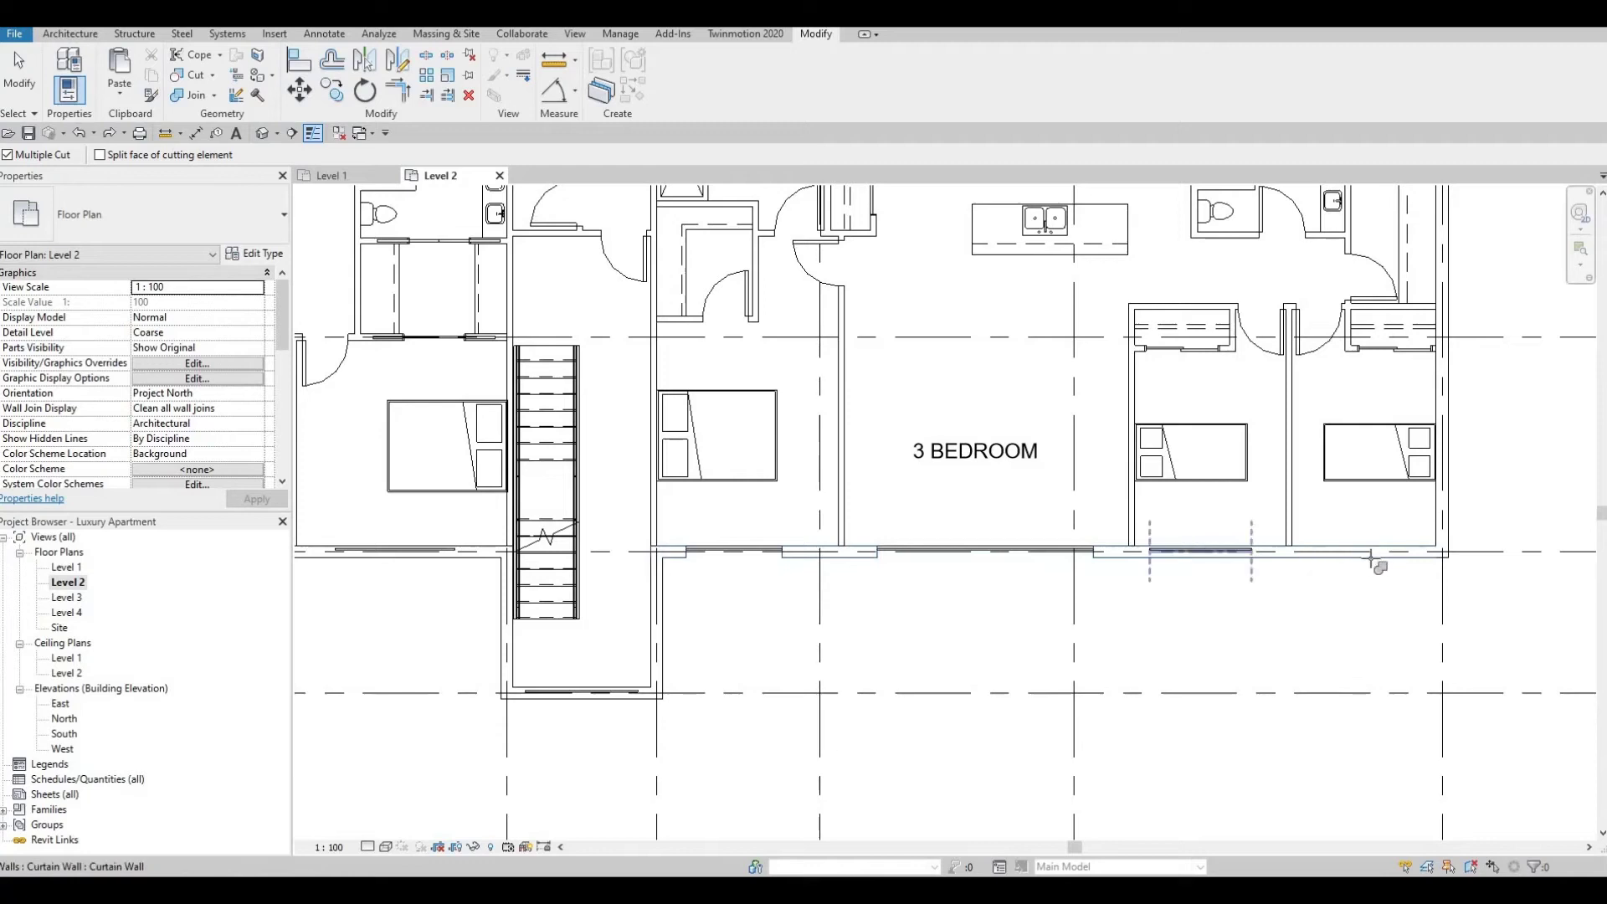
pyautogui.scroll(5, 1180, 586)
pyautogui.press('Escape')
pyautogui.press('Escape')
pyautogui.press('Escape')
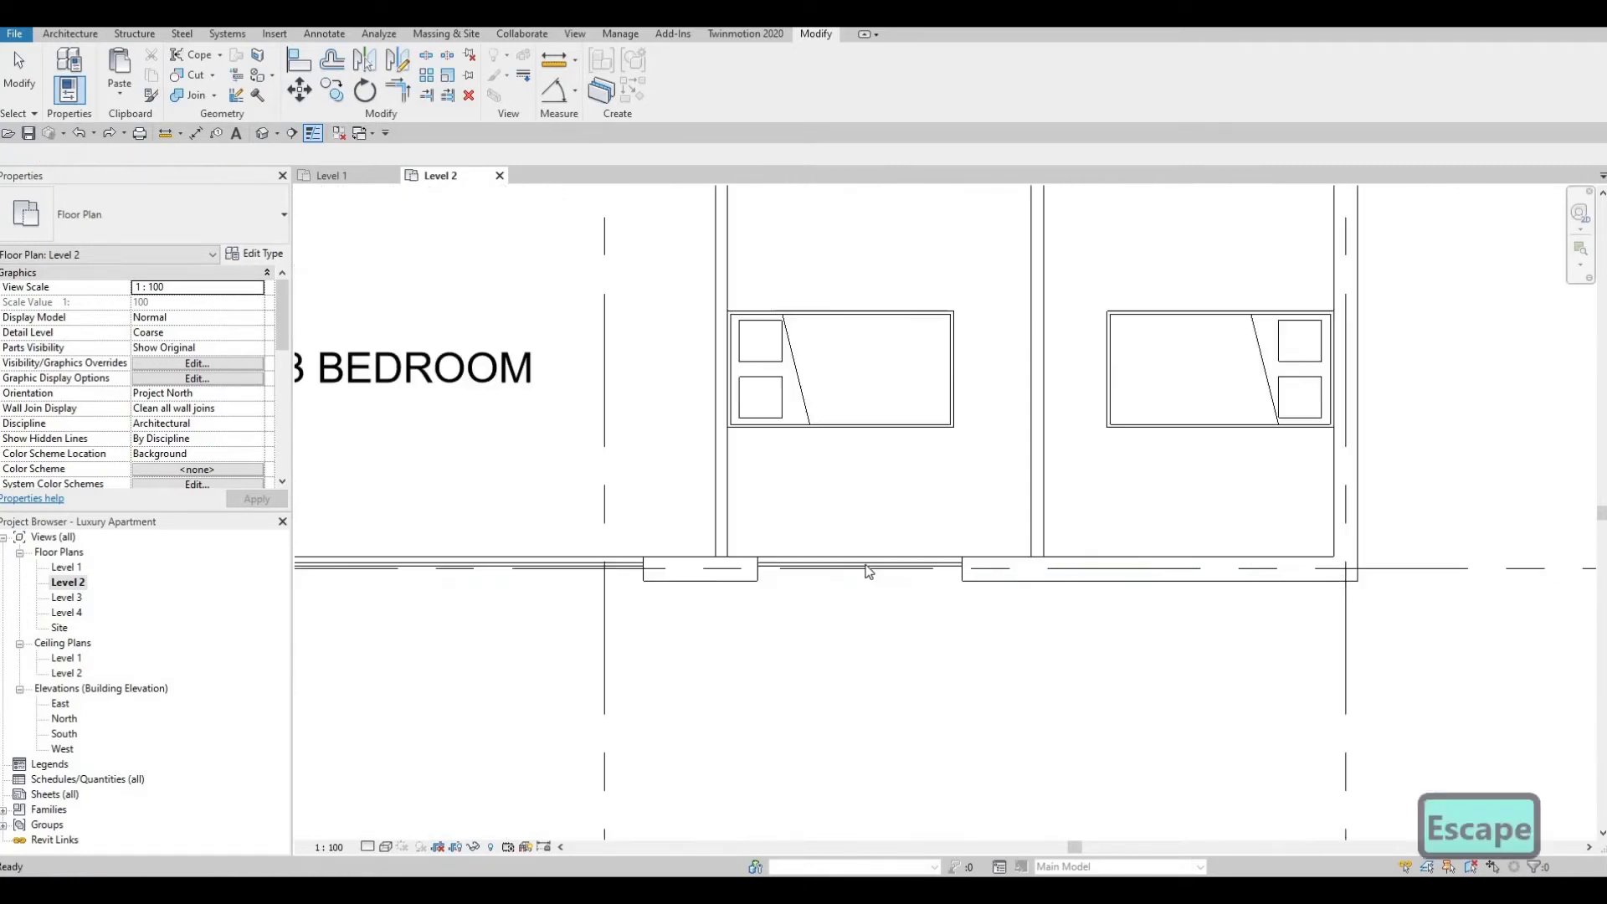
# Draw a matching curtain wall in the exterior wall below the 3 Bedroom unit's bedroom at the building corner
pyautogui.click(859, 568)
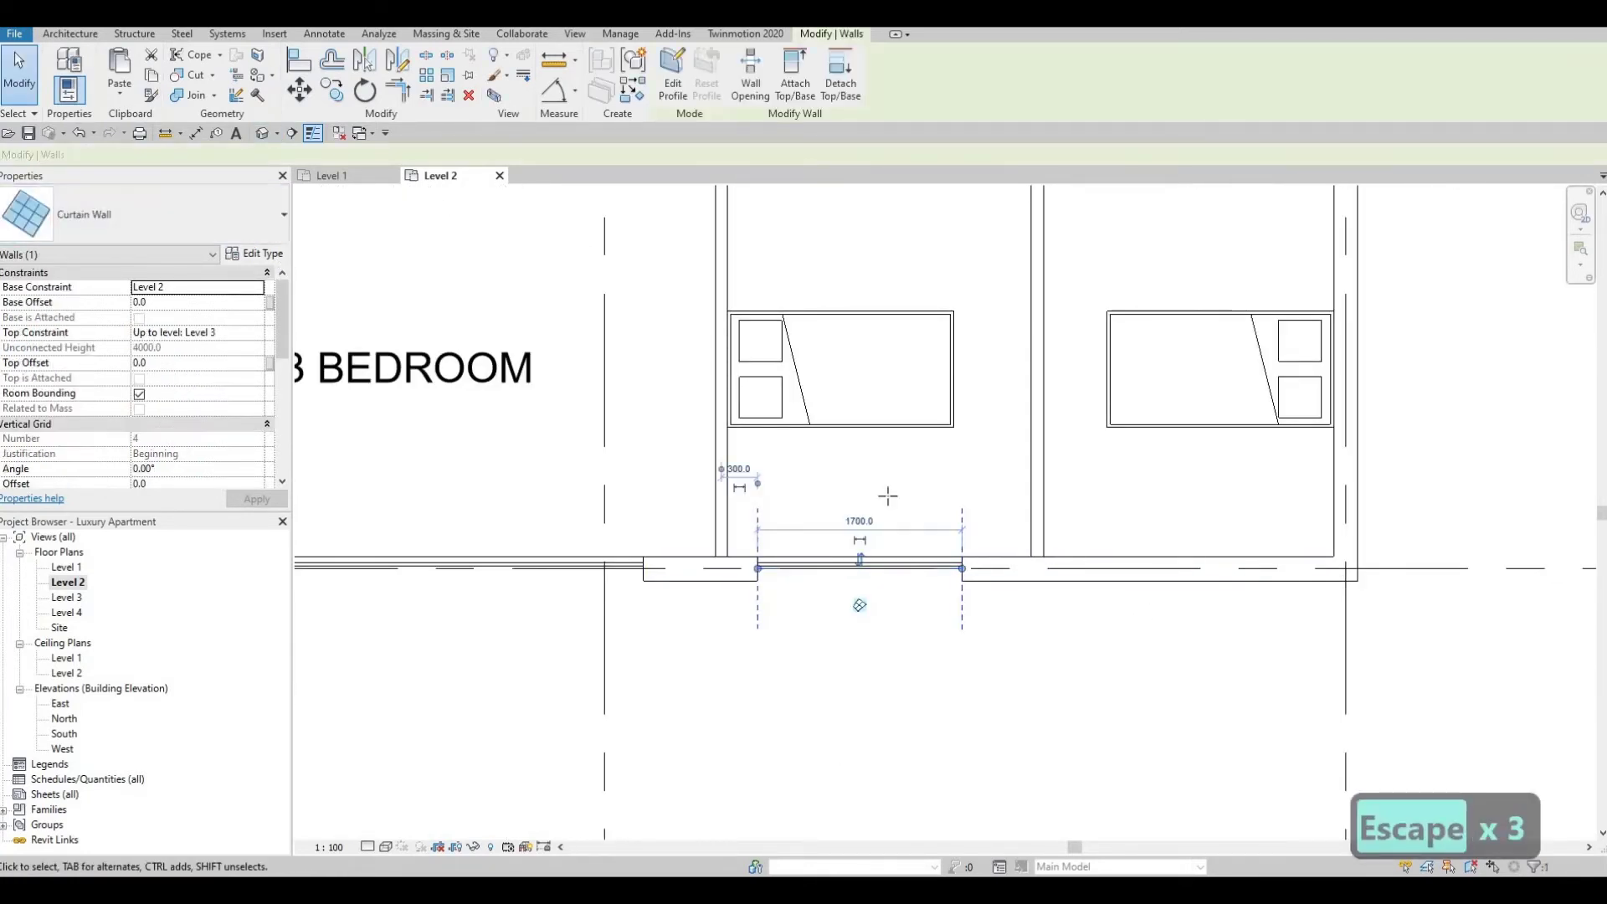
pyautogui.press('c')
pyautogui.press('s')
pyautogui.click(1086, 569)
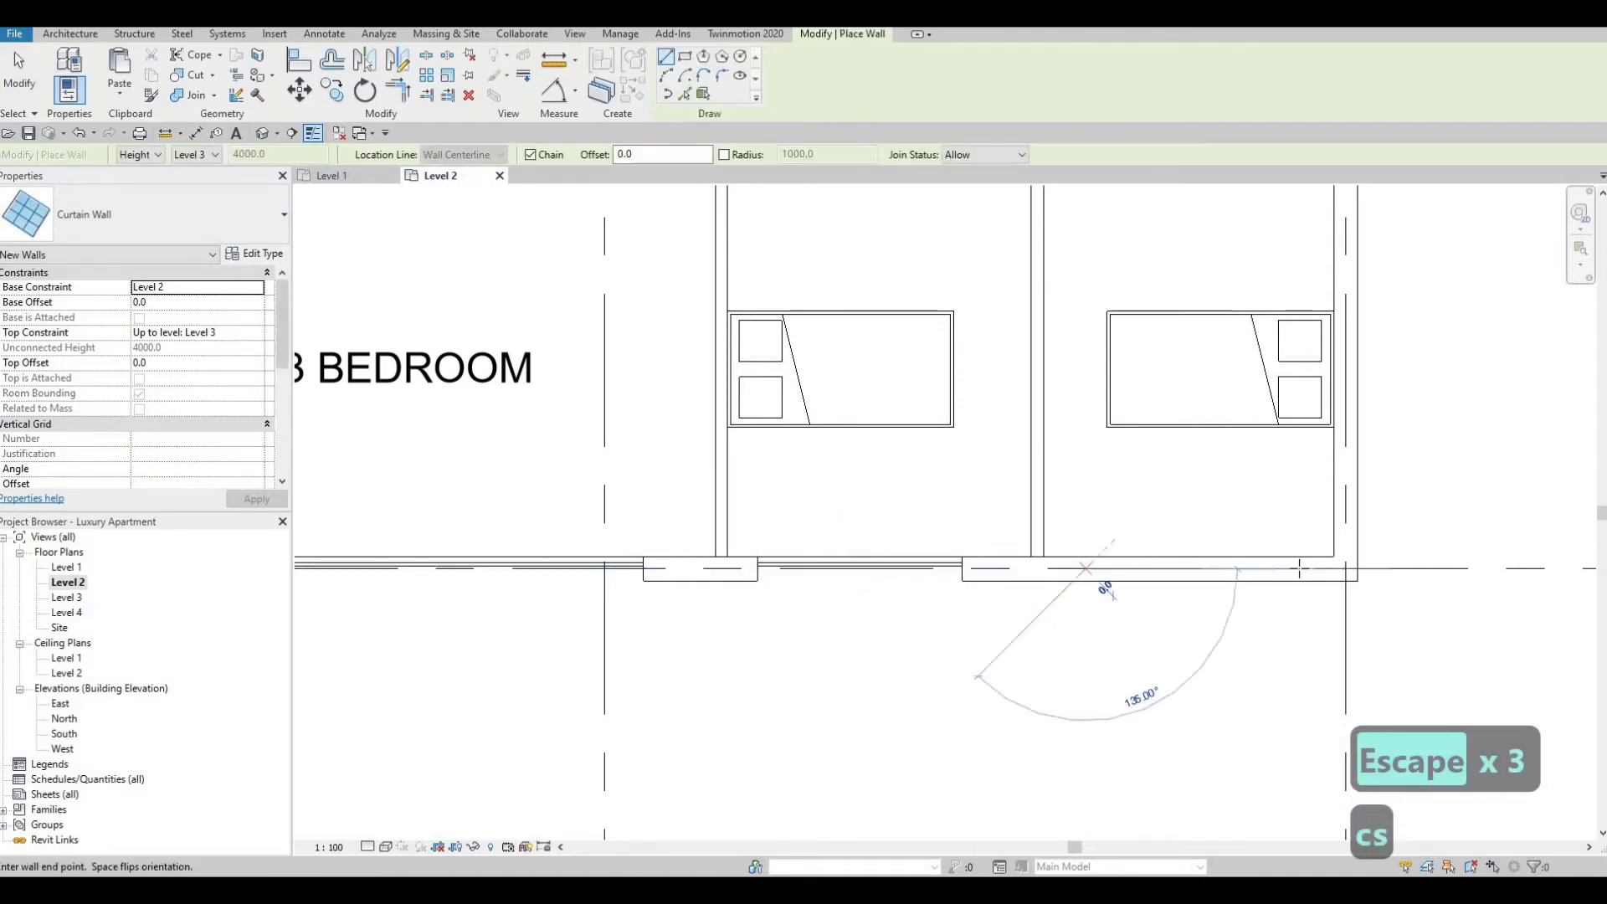
pyautogui.click(1301, 568)
pyautogui.press('Escape')
pyautogui.press('Escape')
pyautogui.press('Escape')
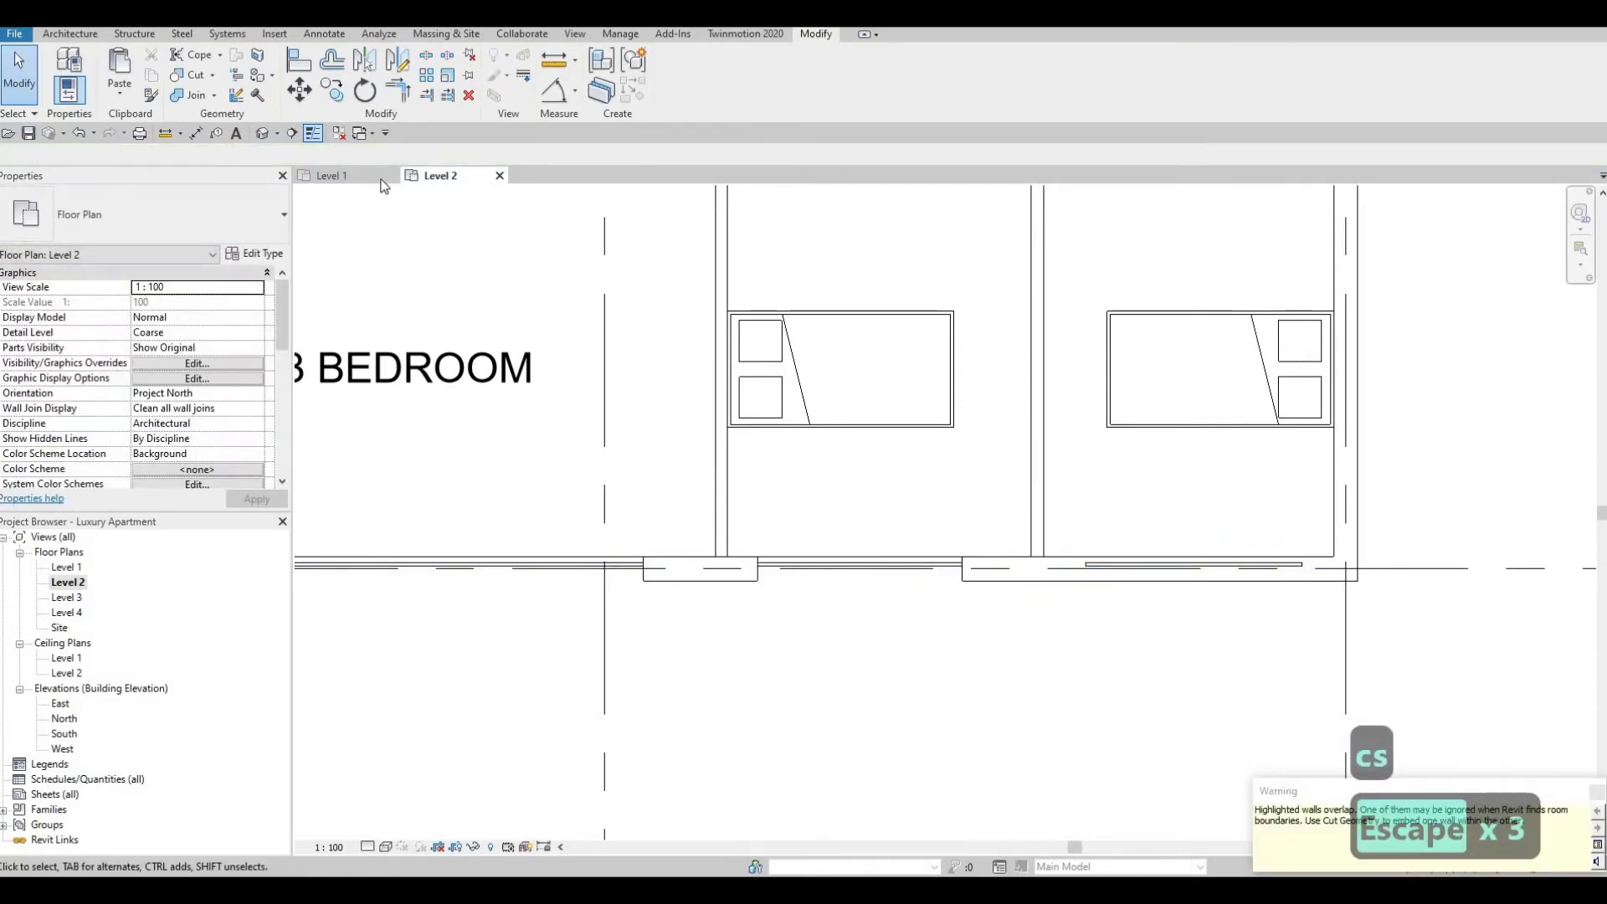
# Cut the lower exterior walls with the corner bedroom's curtain wall and the curtain walls of both 2 Bedroom units, using Multiple Cut
pyautogui.click(38, 154)
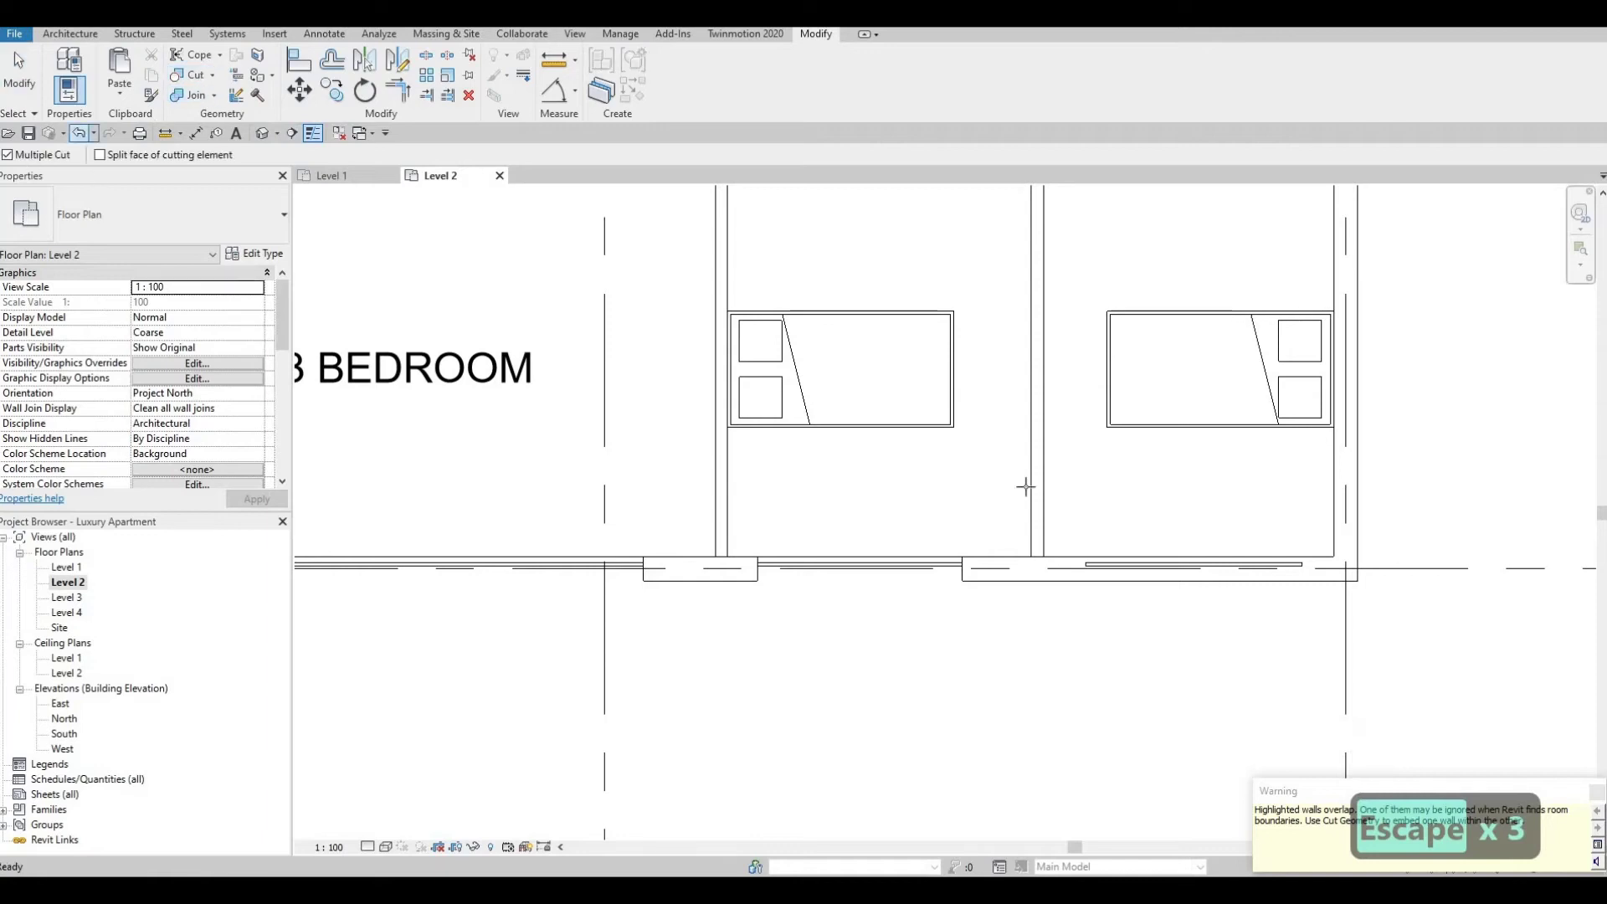
pyautogui.click(1165, 563)
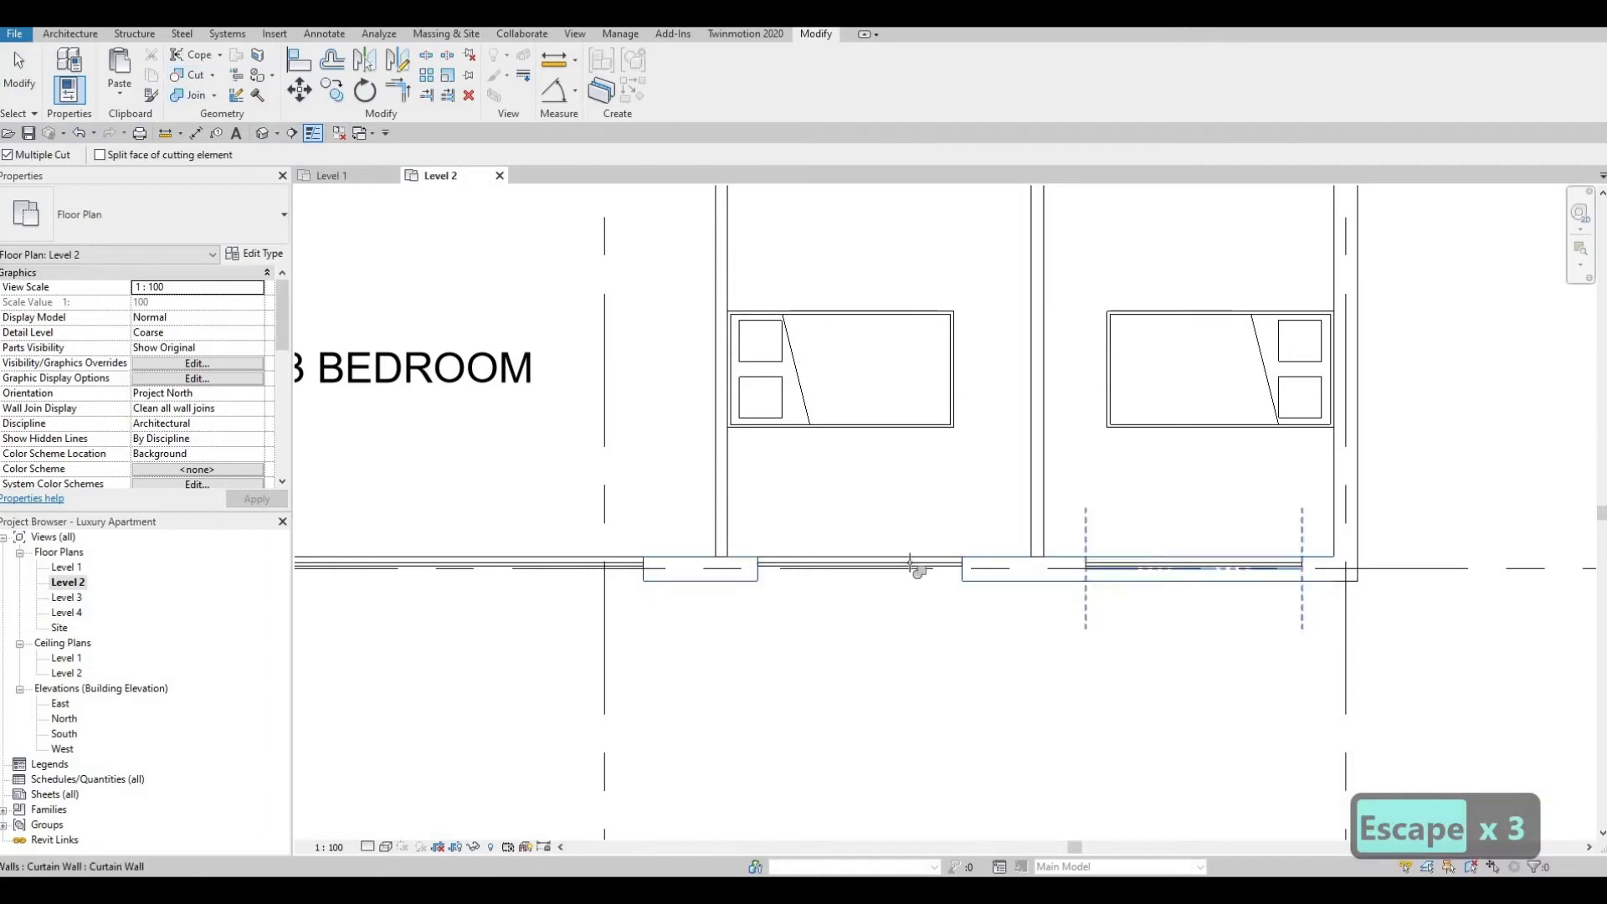
pyautogui.scroll(-5, 861, 544)
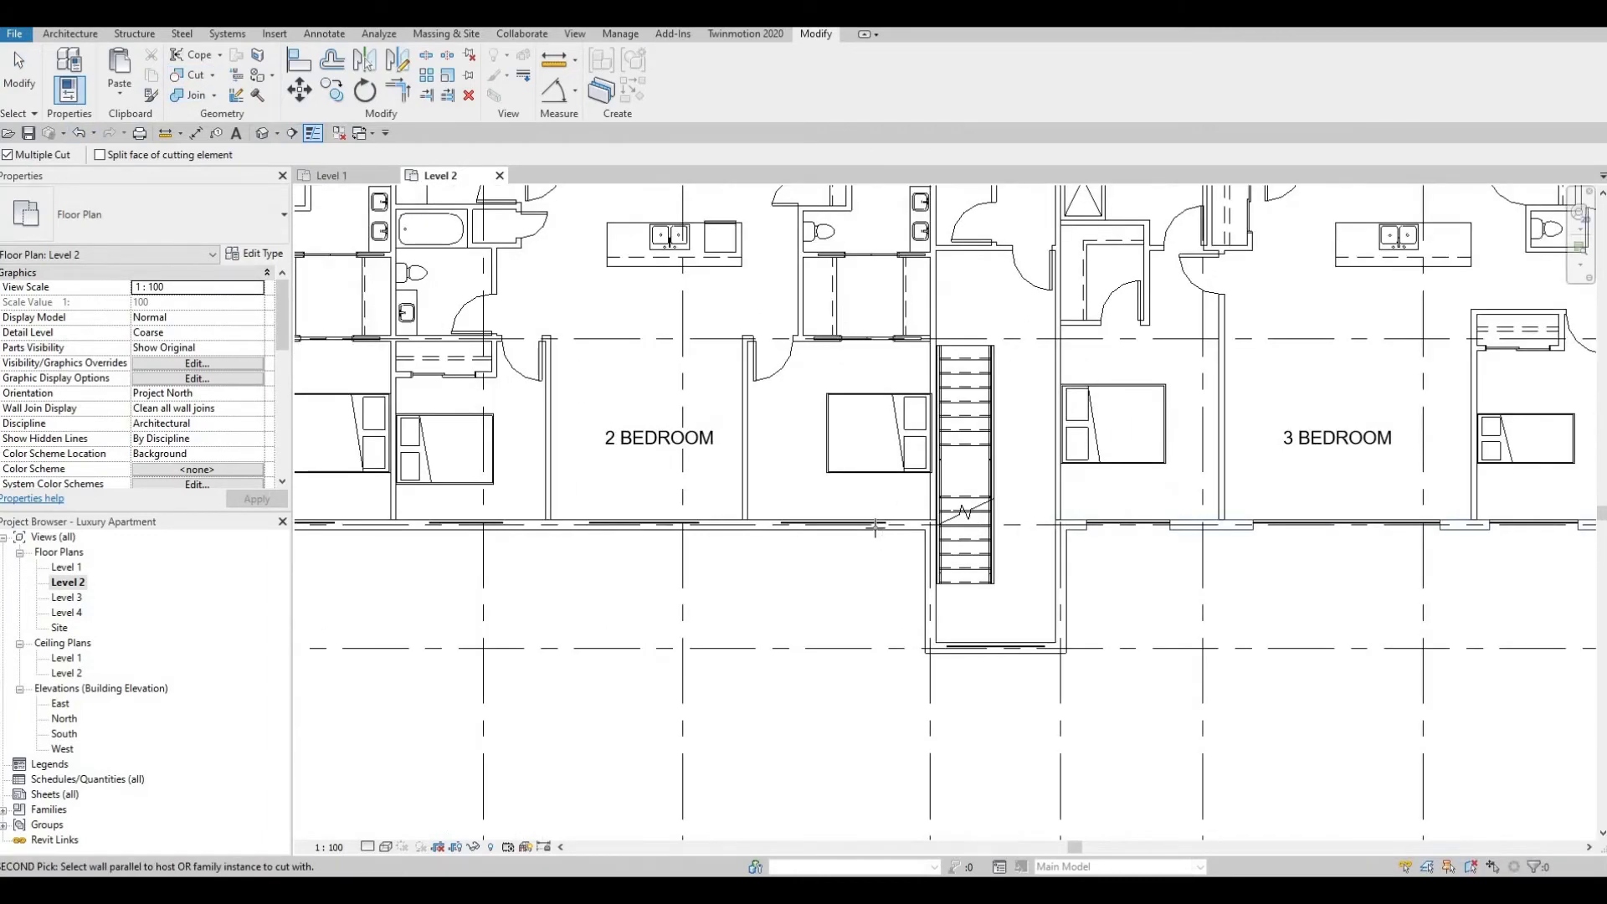
pyautogui.click(492, 525)
pyautogui.moveTo(369, 533); pyautogui.dragTo(1071, 523, button='middle')
pyautogui.click(1023, 516)
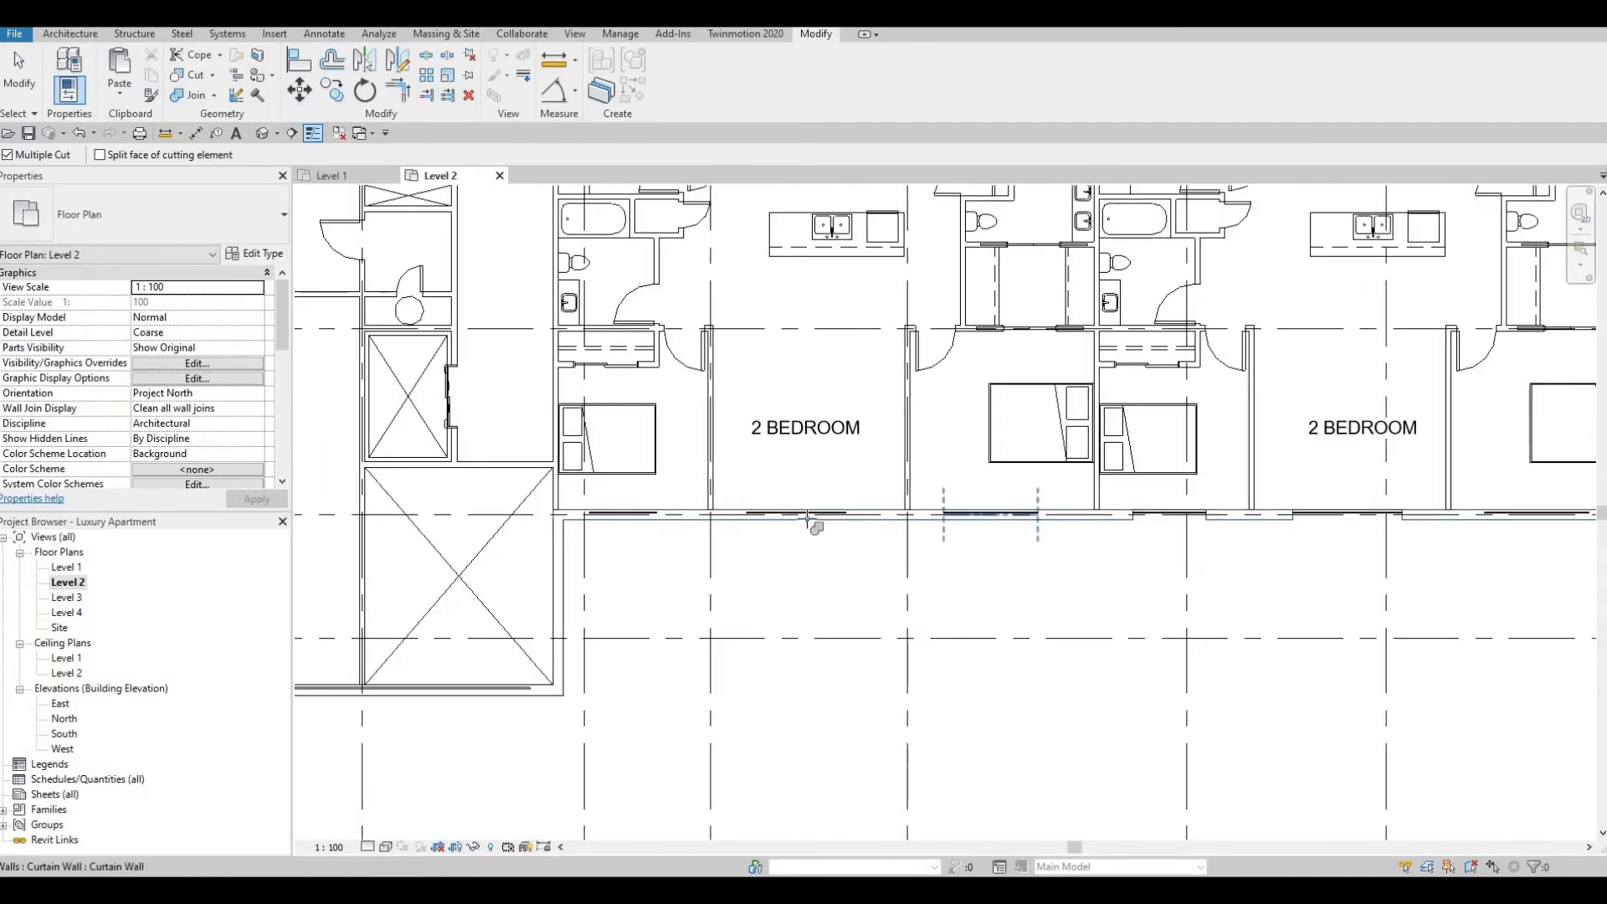
pyautogui.click(643, 508)
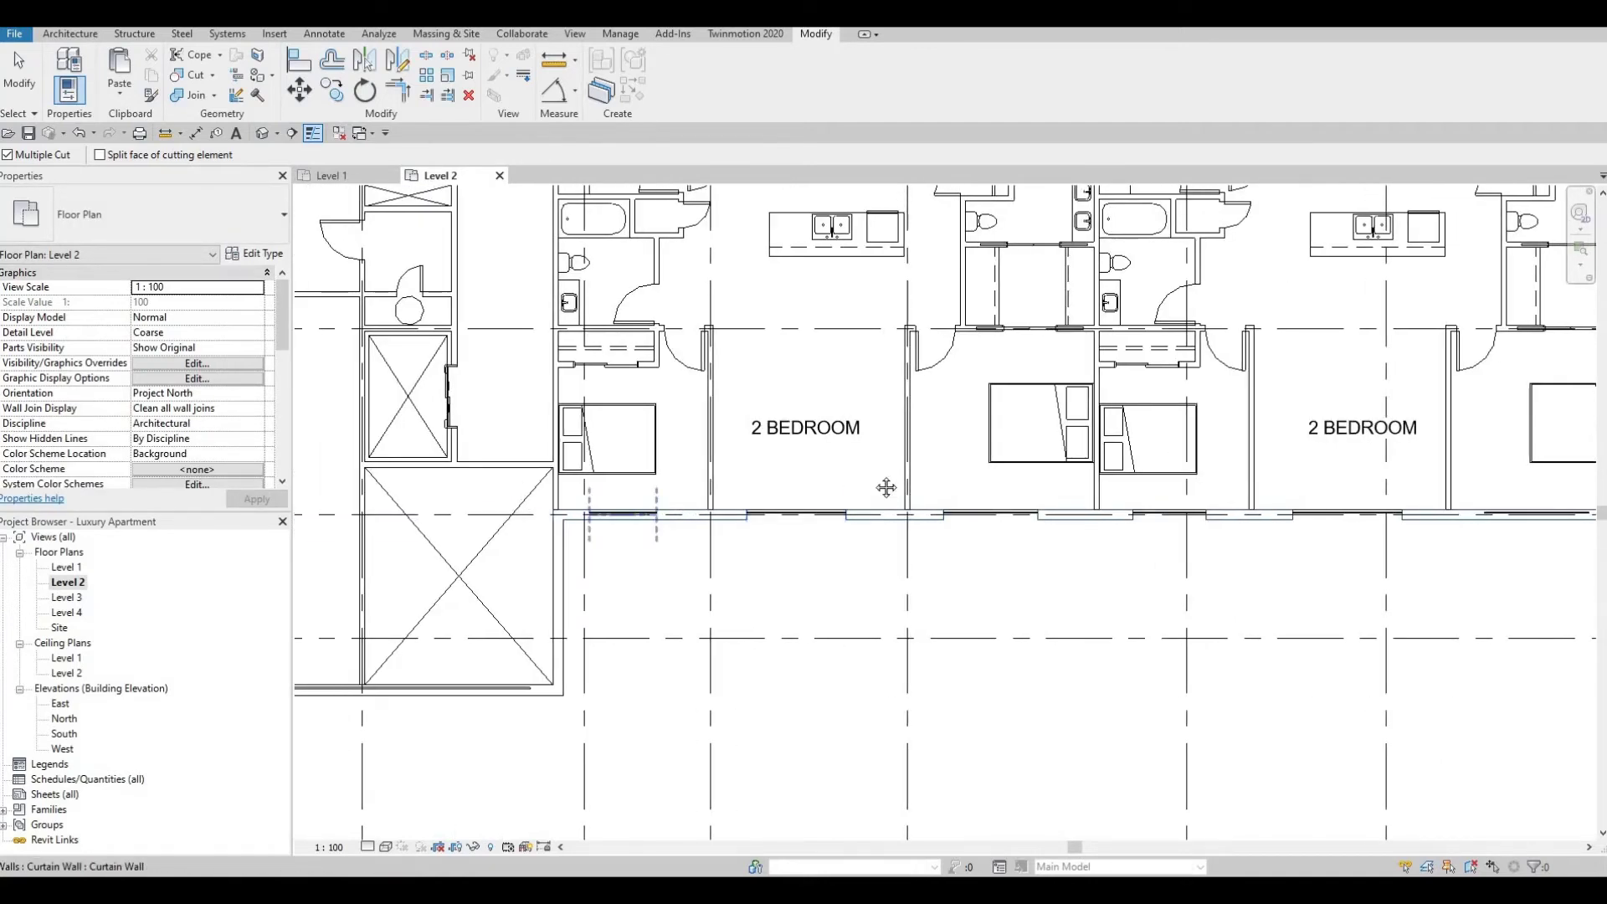
# Cut the exterior wall below the 3 Bedroom unit at the opposite building end with its three curtain walls
pyautogui.moveTo(965, 489); pyautogui.dragTo(1302, 485, button='middle')
pyautogui.moveTo(601, 493); pyautogui.dragTo(1163, 489, button='middle')
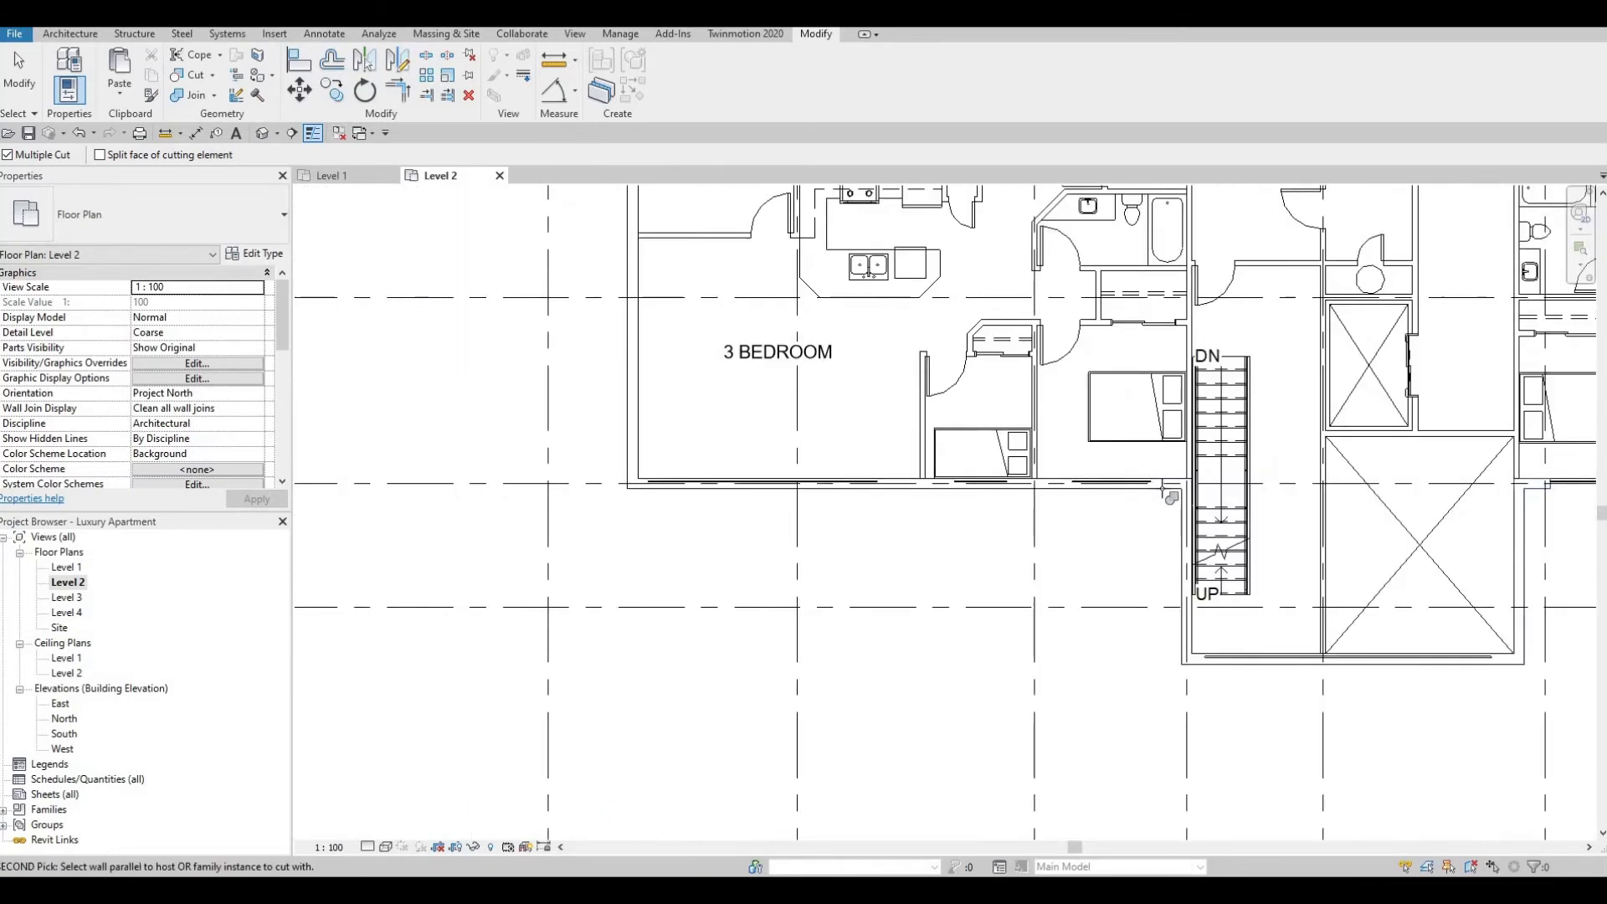
pyautogui.click(1140, 484)
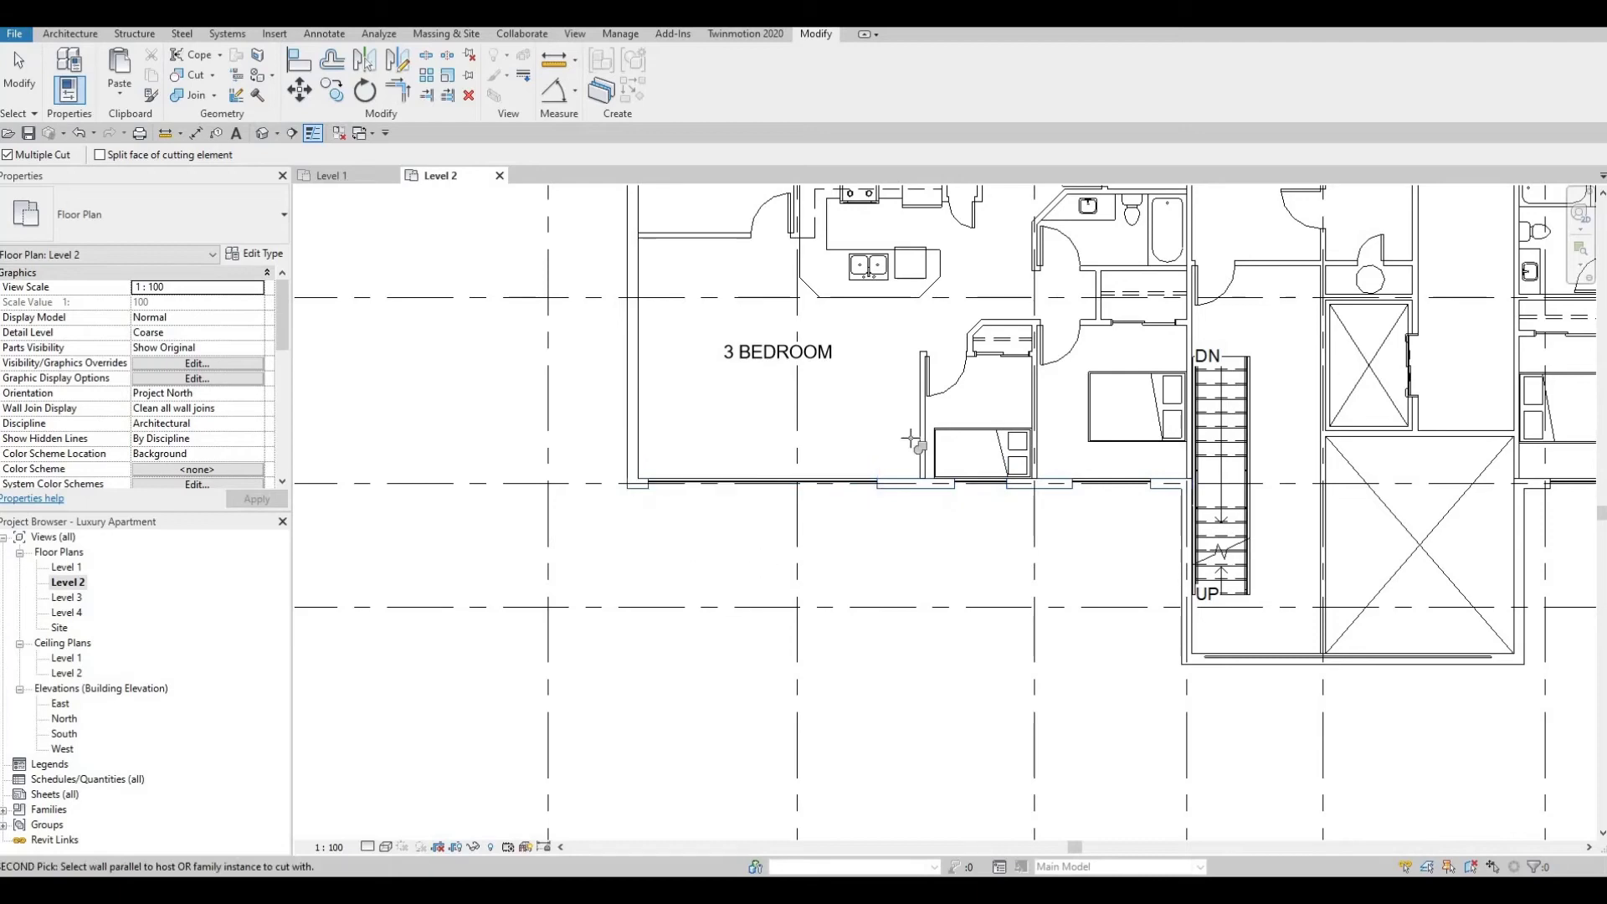
# Cut the upper exterior wall with the curtain walls of the 3 Bedroom and 1 Bedroom + Den units
pyautogui.moveTo(922, 444); pyautogui.dragTo(929, 653, button='middle')
pyautogui.scroll(-1, 927, 670)
pyautogui.moveTo(850, 339); pyautogui.dragTo(847, 601, button='middle')
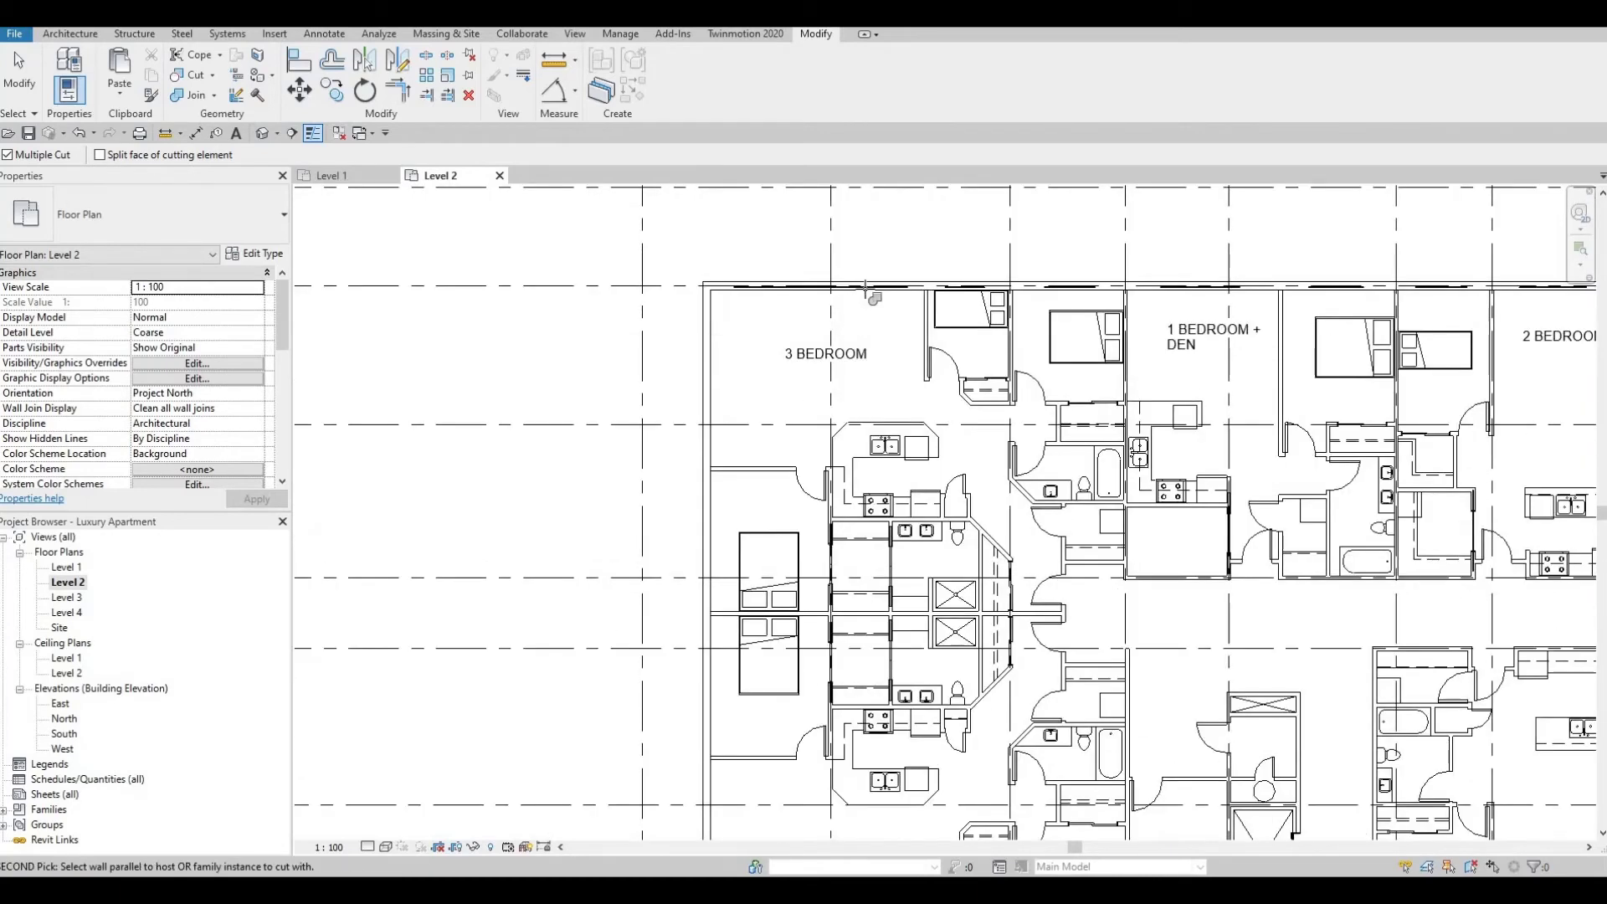
pyautogui.scroll(2, 920, 278)
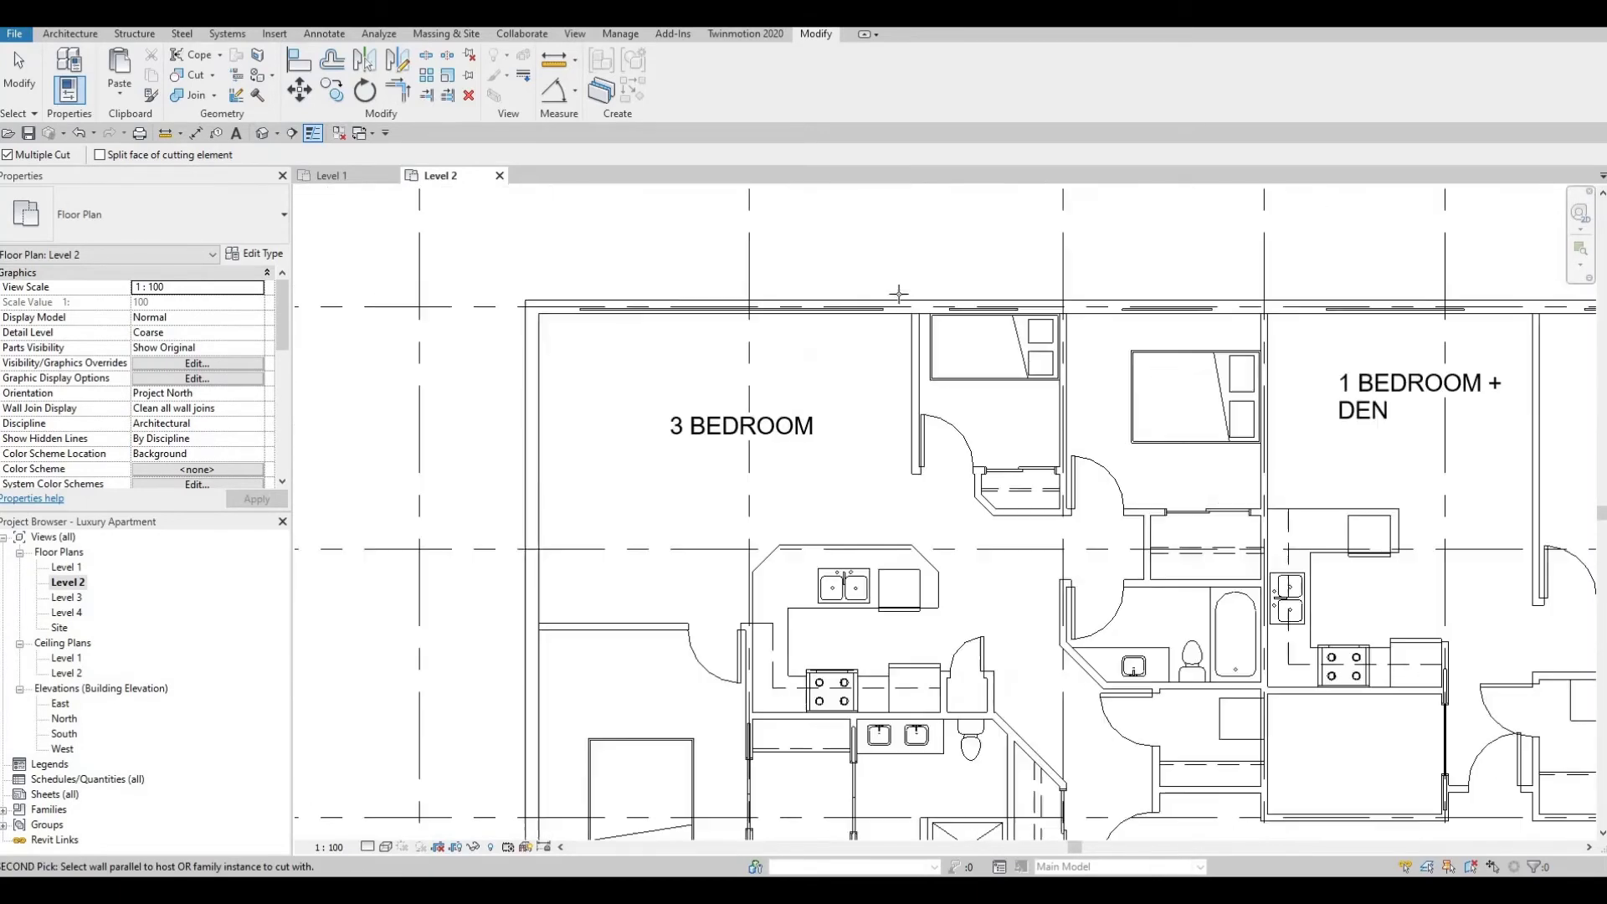
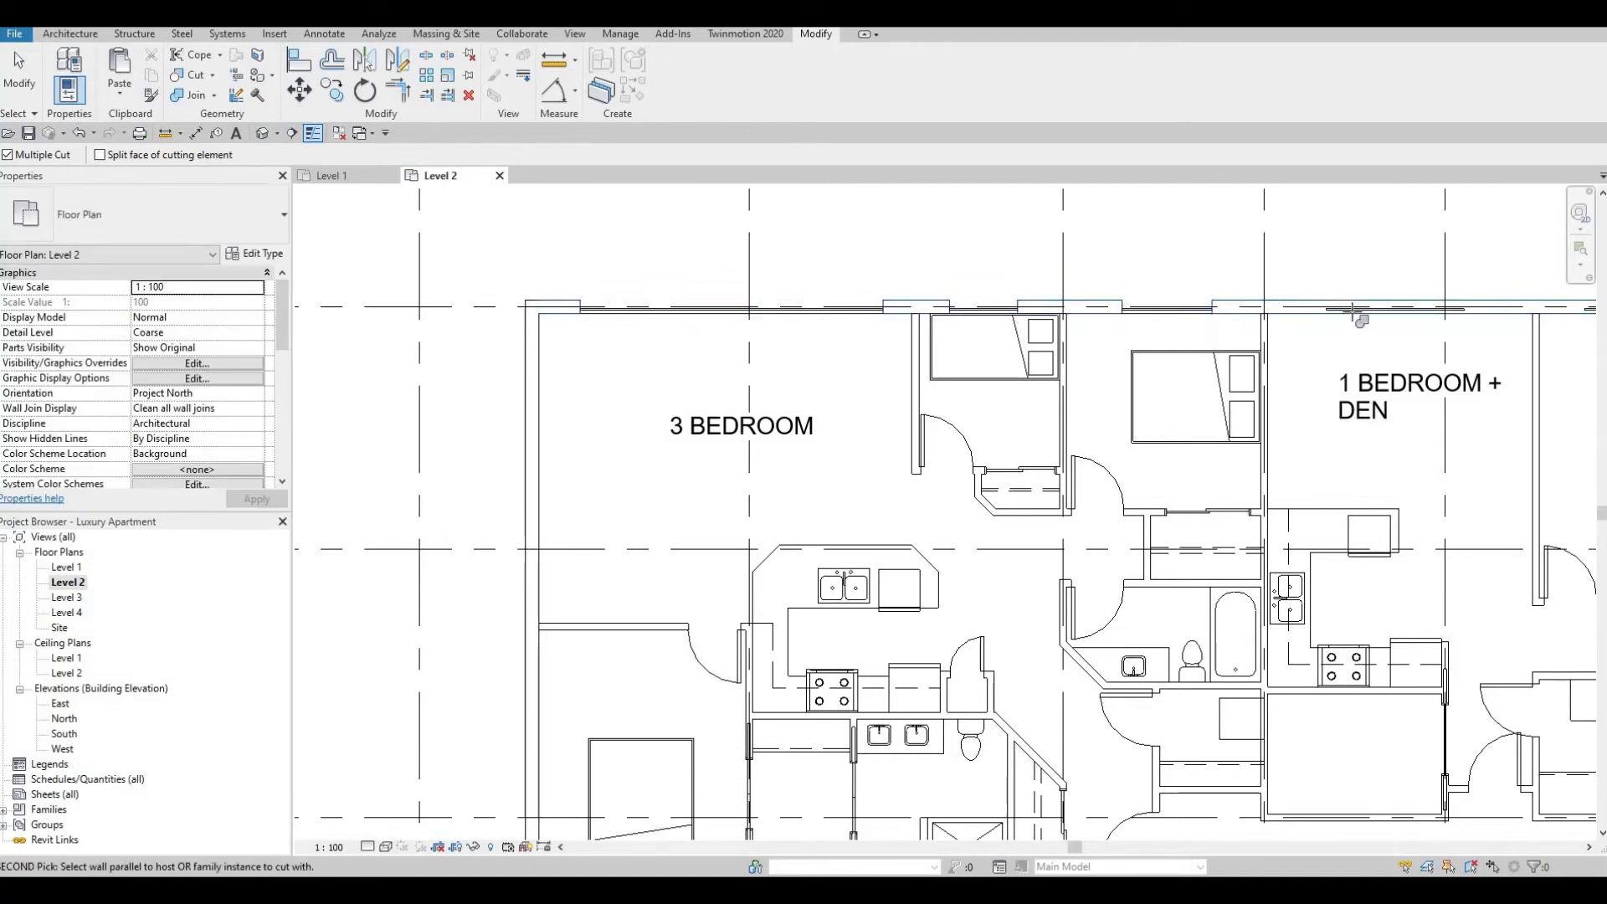
pyautogui.click(1401, 308)
pyautogui.moveTo(1452, 307); pyautogui.dragTo(663, 339, button='middle')
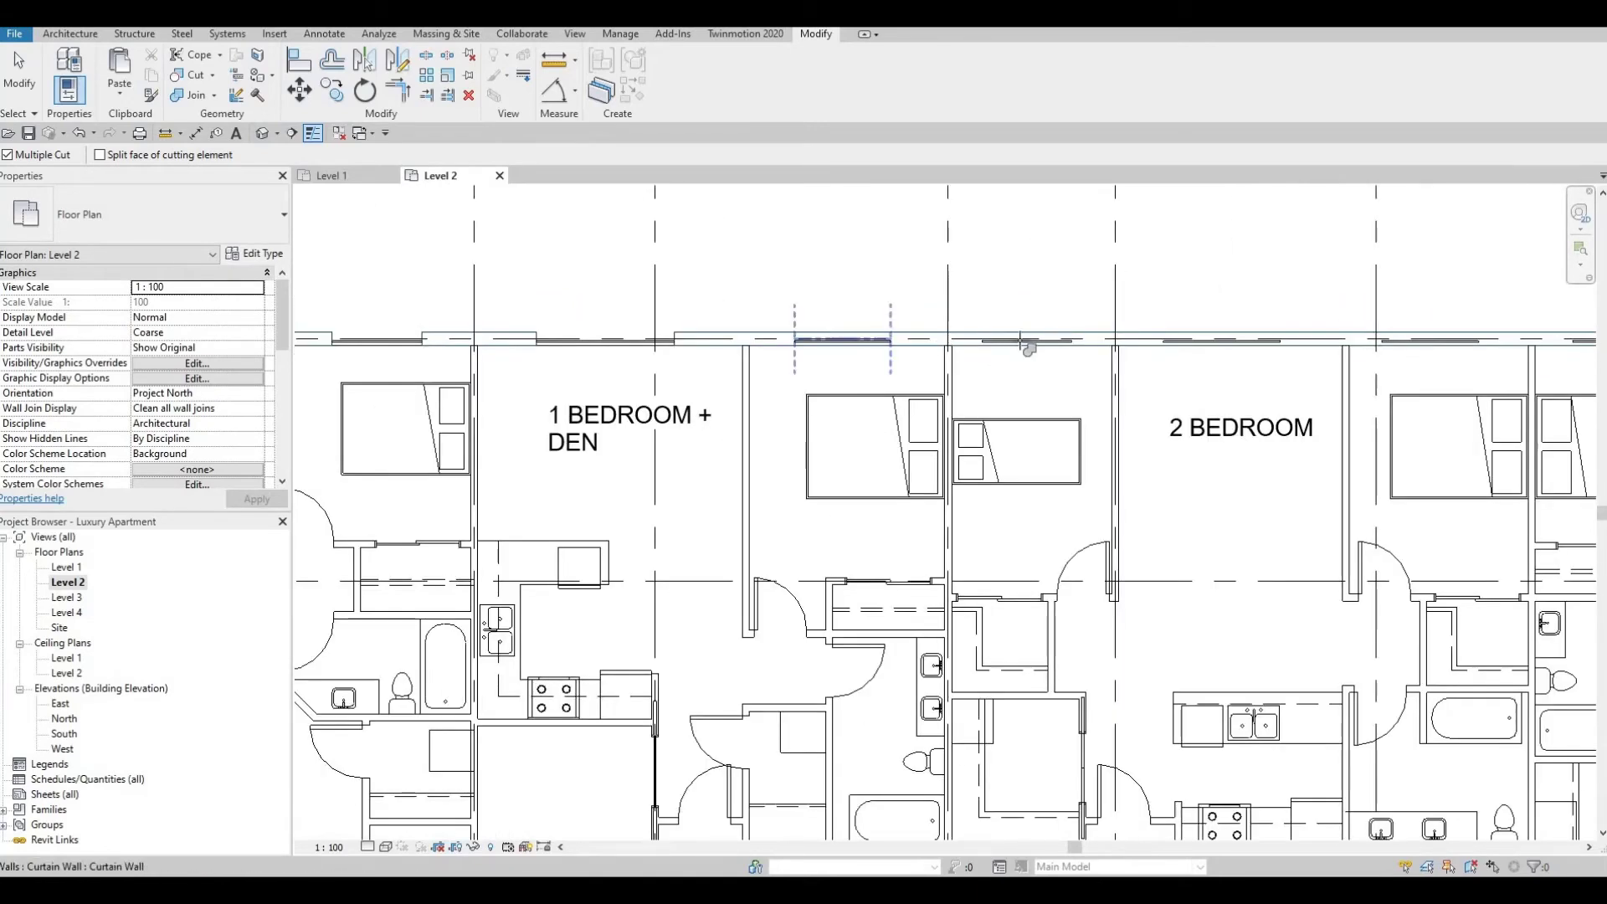
# Cut the upper exterior wall with the curtain walls of all the 2 Bedroom units and end the cut
pyautogui.click(956, 345)
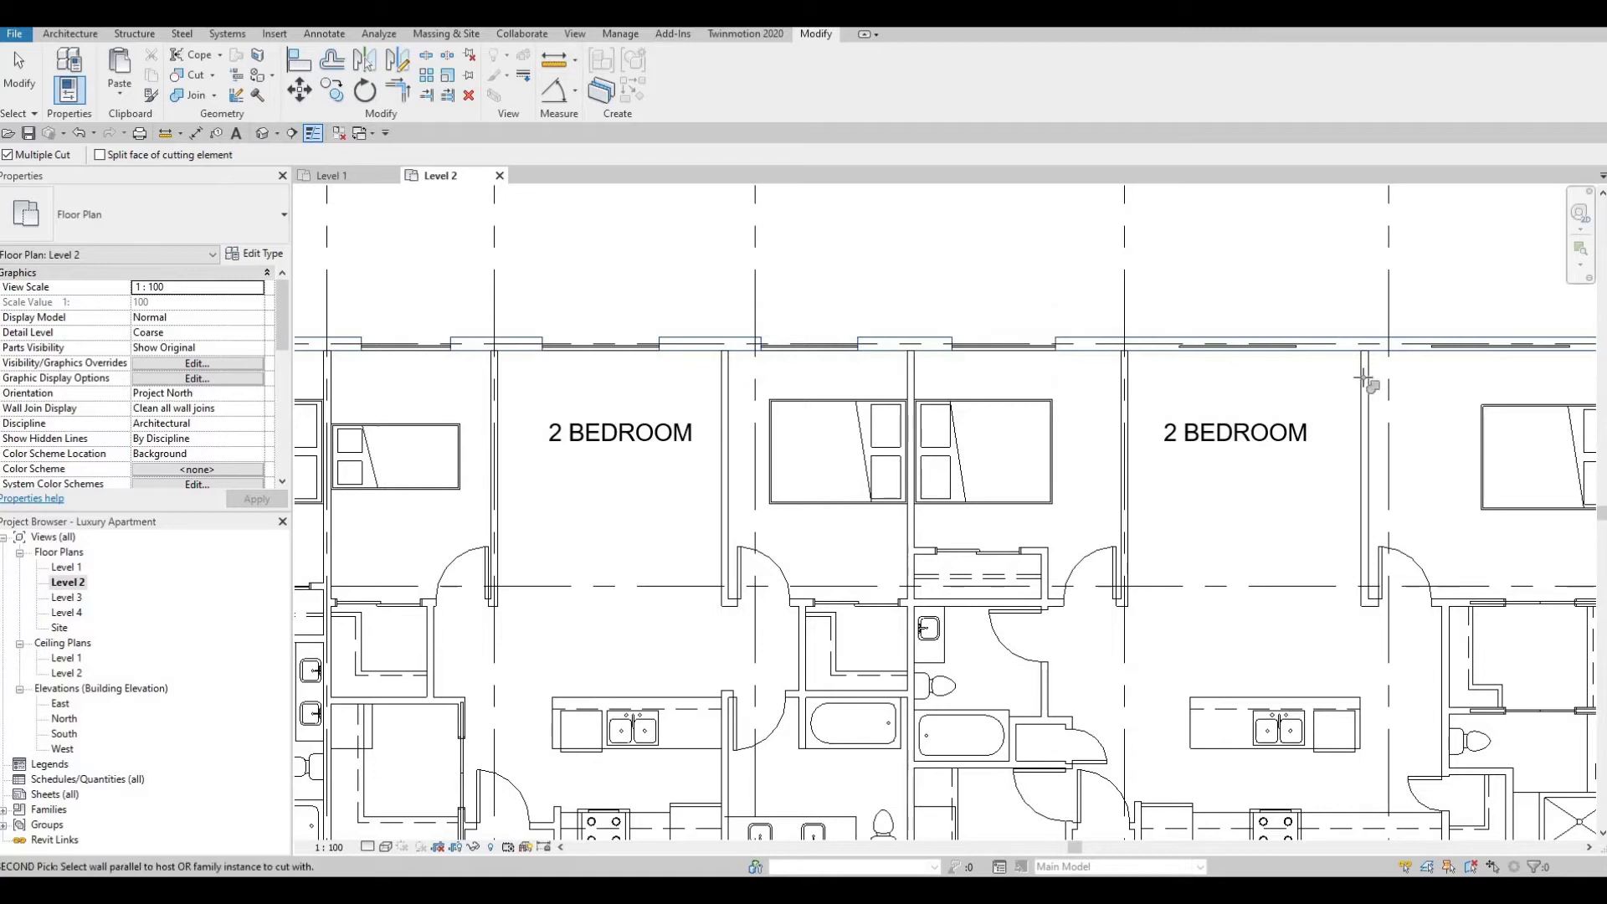
pyautogui.moveTo(903, 392); pyautogui.dragTo(1044, 404, button='middle')
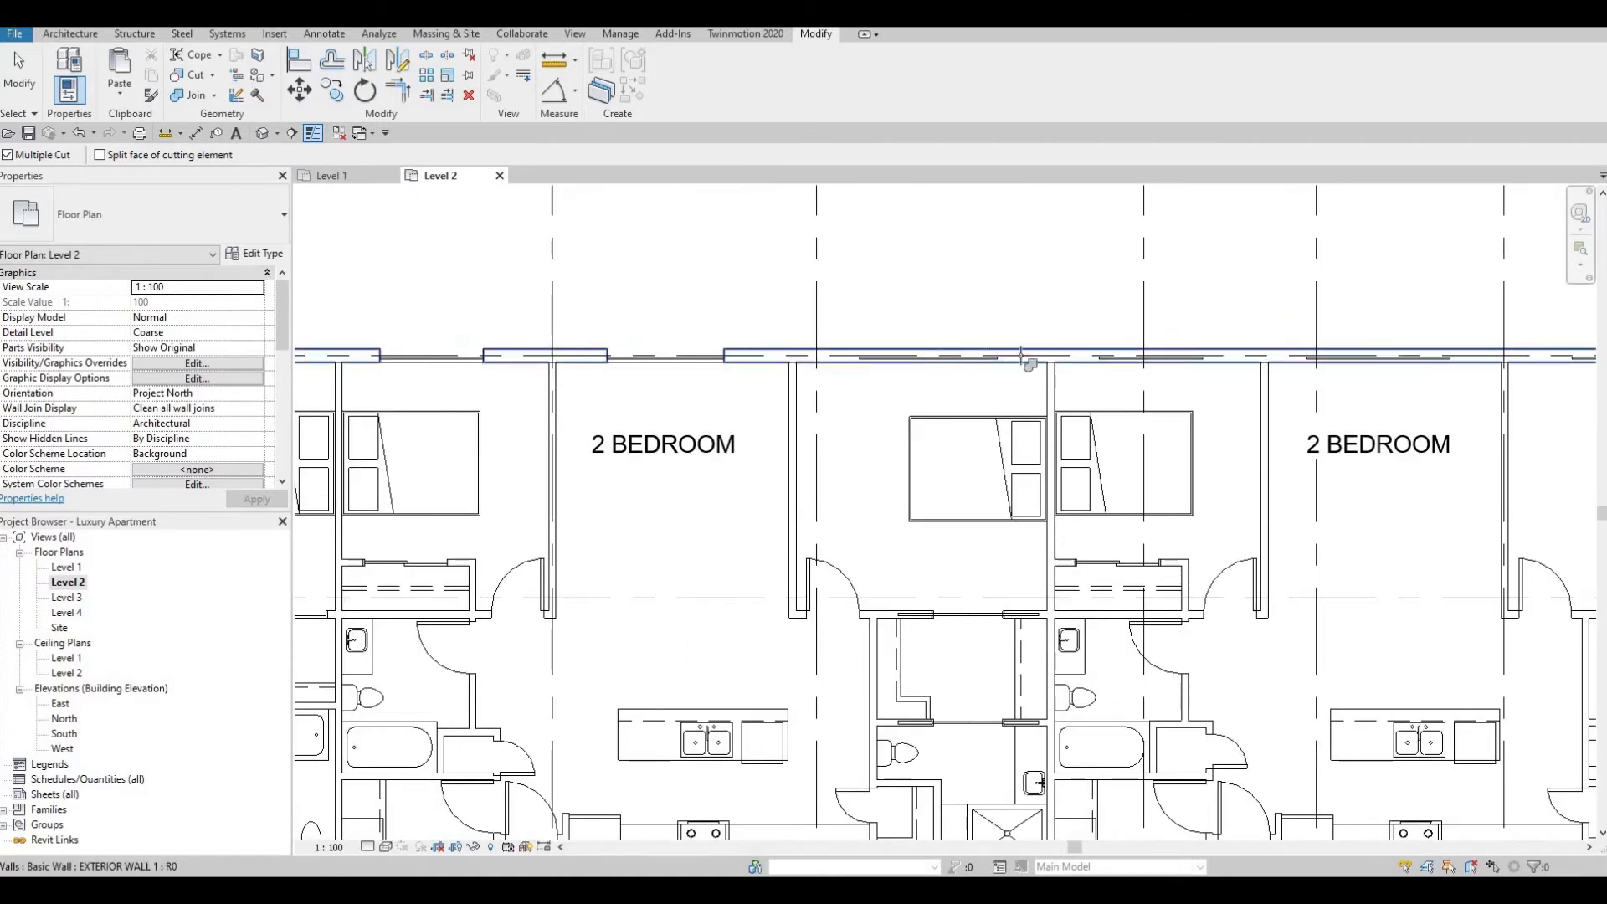
pyautogui.click(968, 356)
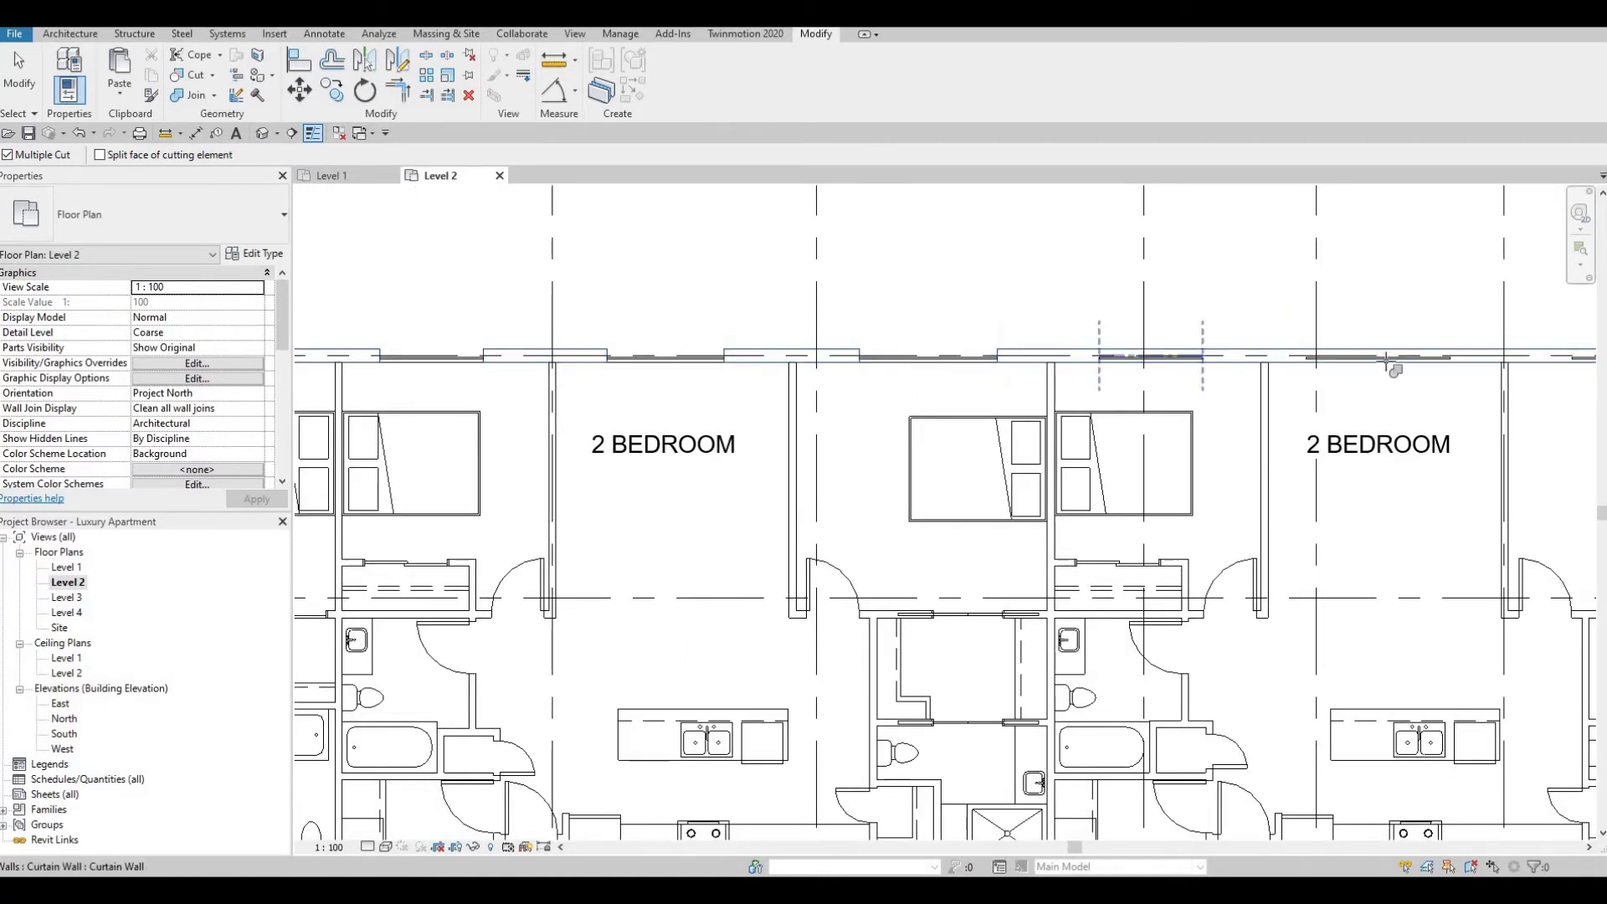
pyautogui.moveTo(1472, 359); pyautogui.dragTo(559, 370, button='middle')
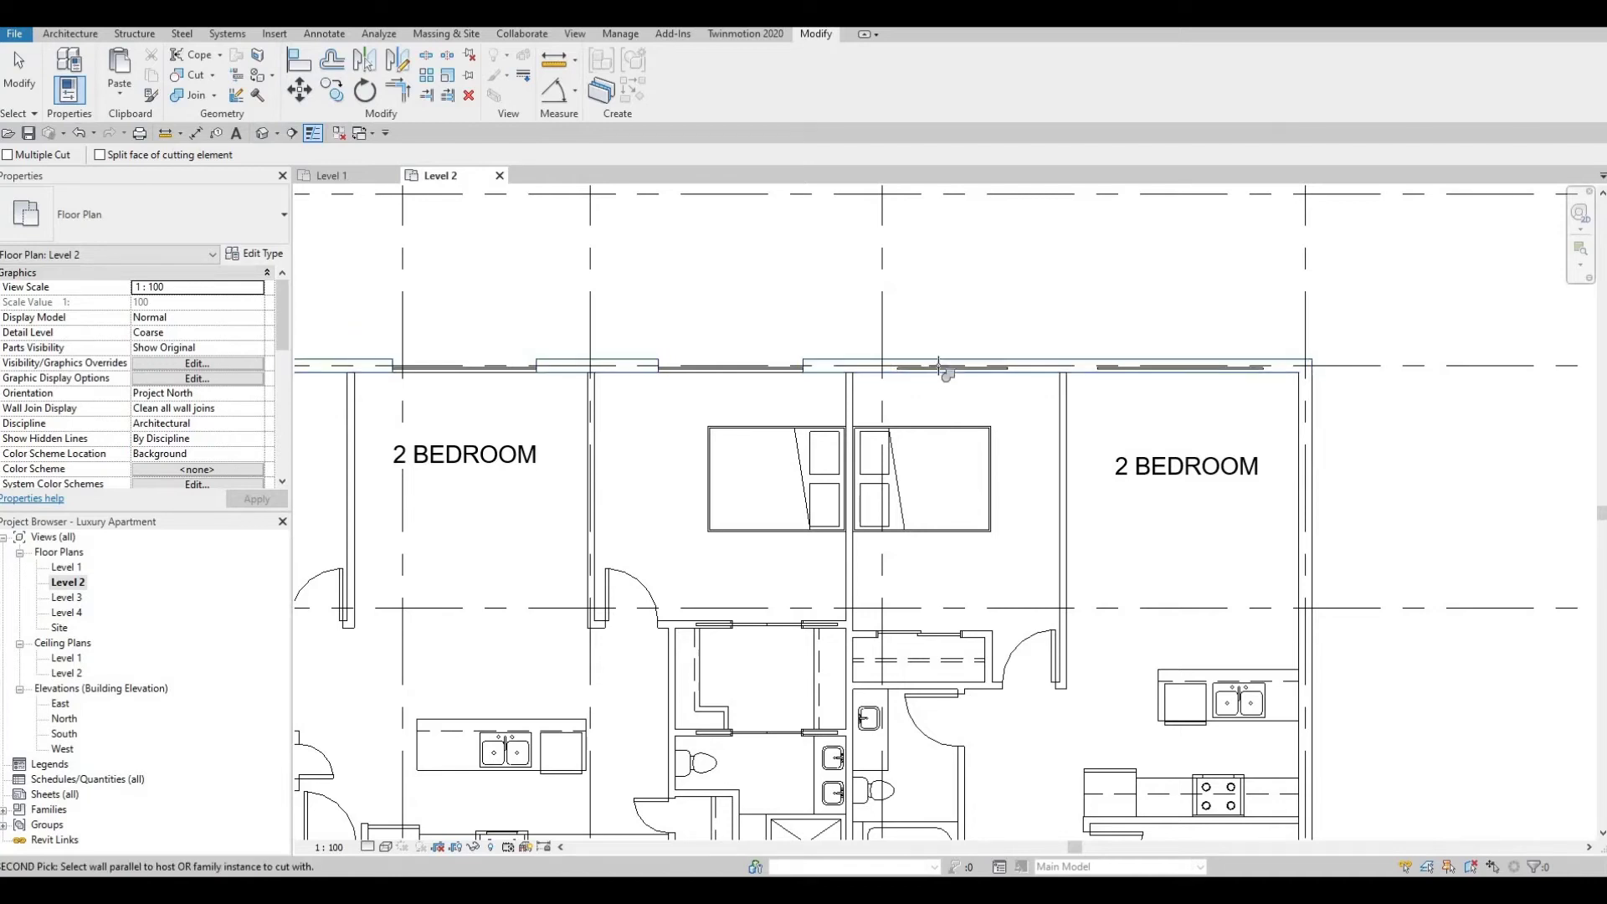
pyautogui.click(1139, 365)
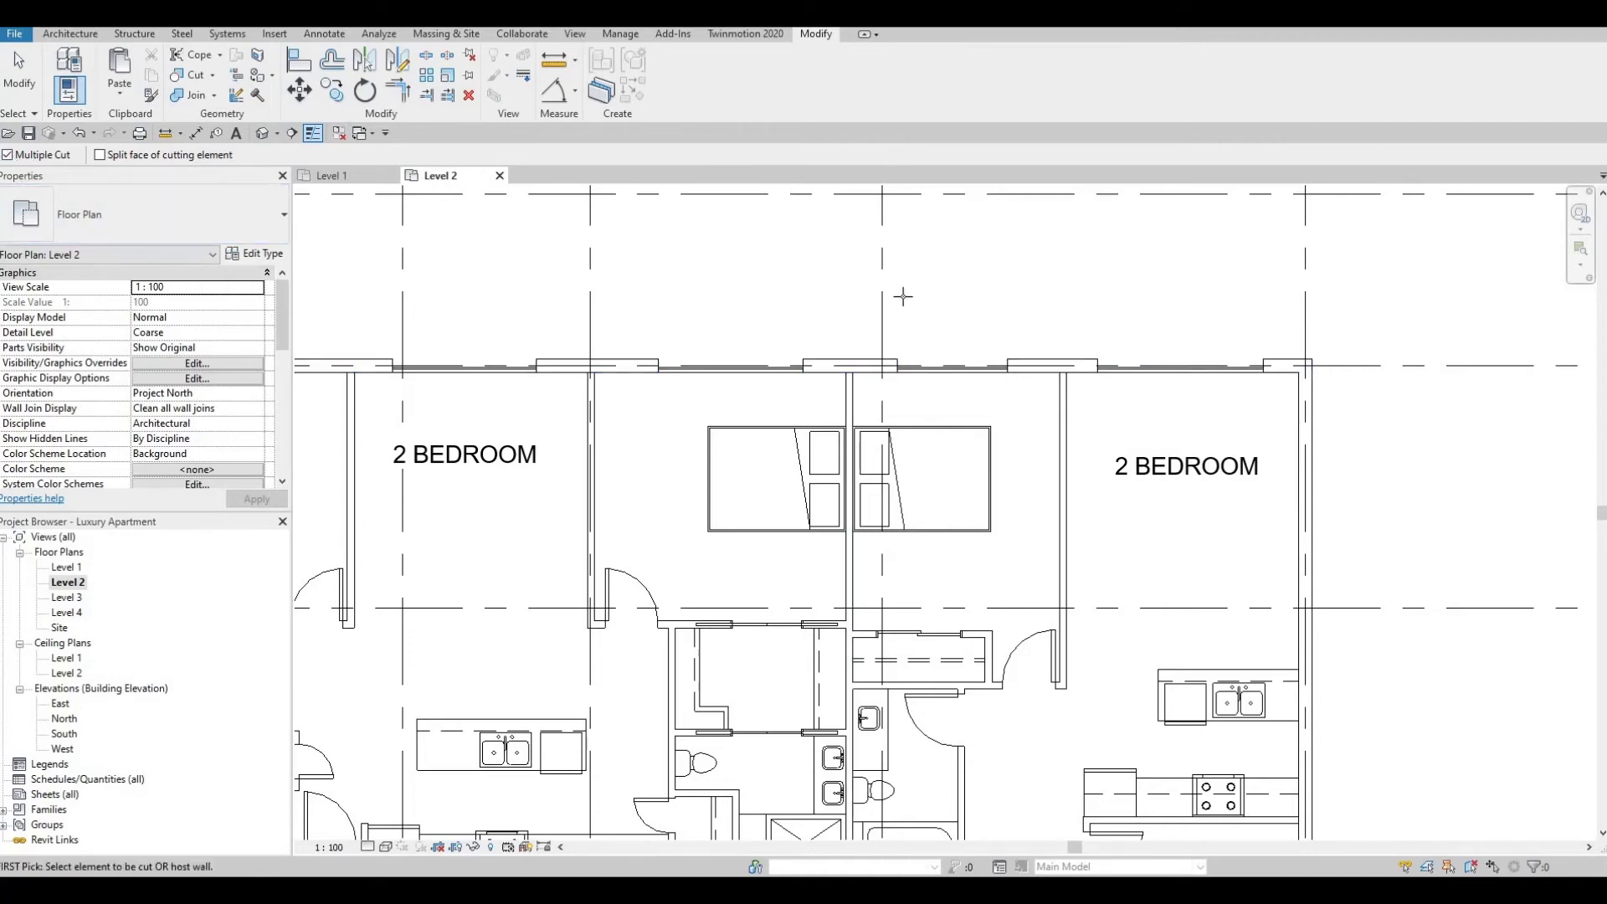
pyautogui.scroll(-5, 903, 296)
pyautogui.scroll(-3, 954, 436)
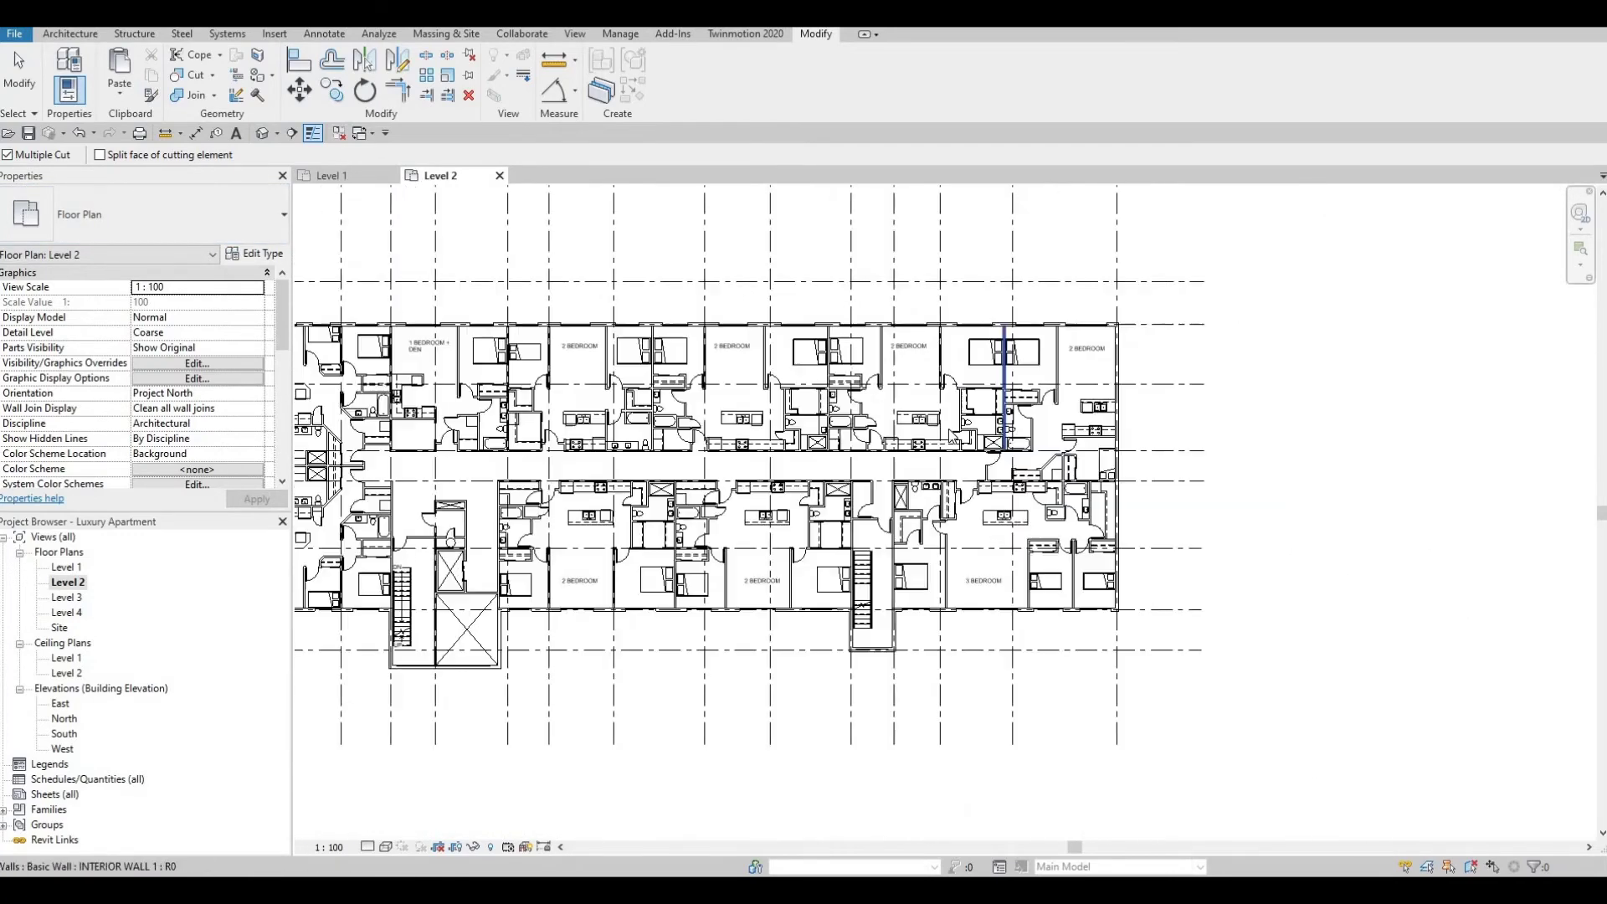
pyautogui.press('Escape')
# Stretch the curtain wall below the 2 Bedroom unit's shaft-side bedroom to a length of 1600
pyautogui.scroll(6, 851, 532)
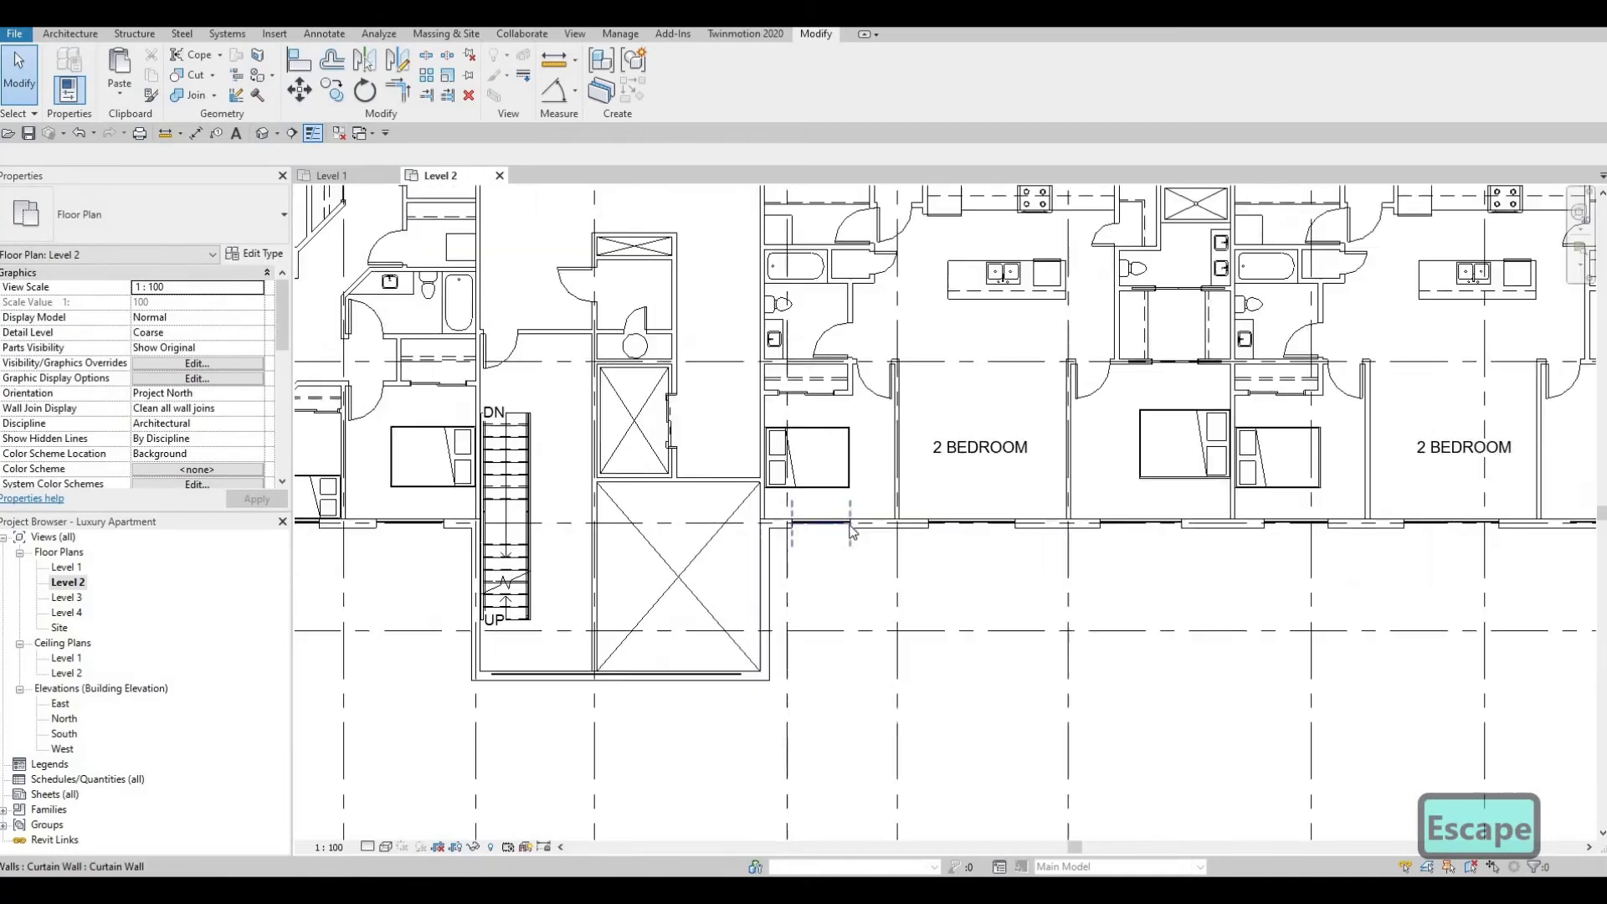
pyautogui.scroll(3, 851, 532)
pyautogui.click(853, 532)
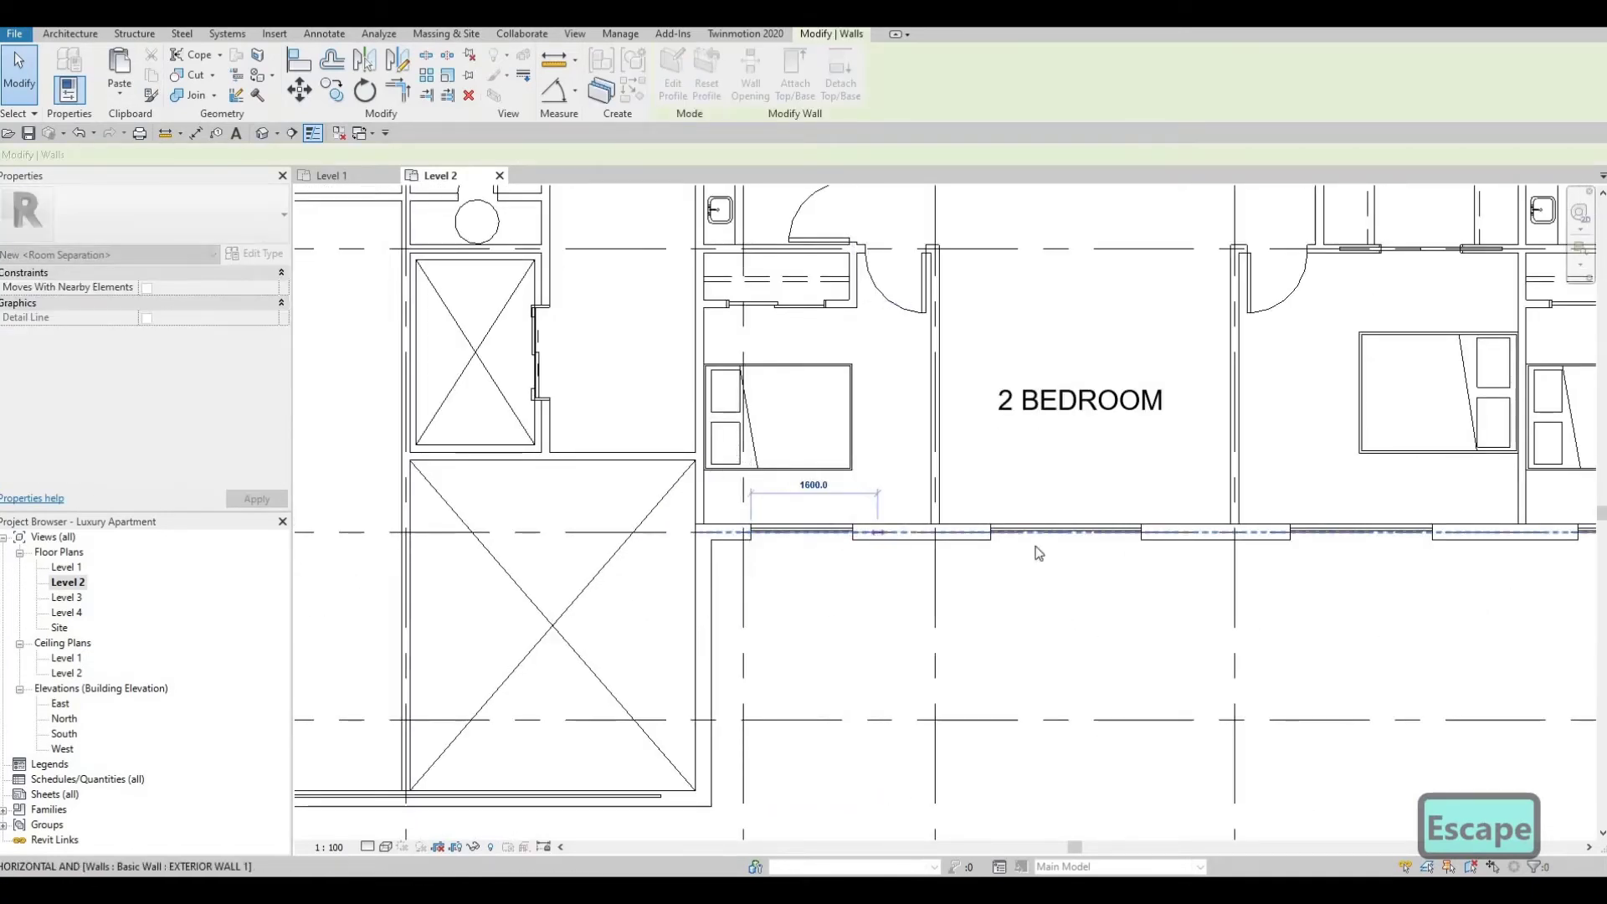
pyautogui.press('Escape')
# Set the length of the curtain wall below the adjacent 2 Bedroom unit's smaller bedroom to 1500
pyautogui.scroll(-5, 1087, 535)
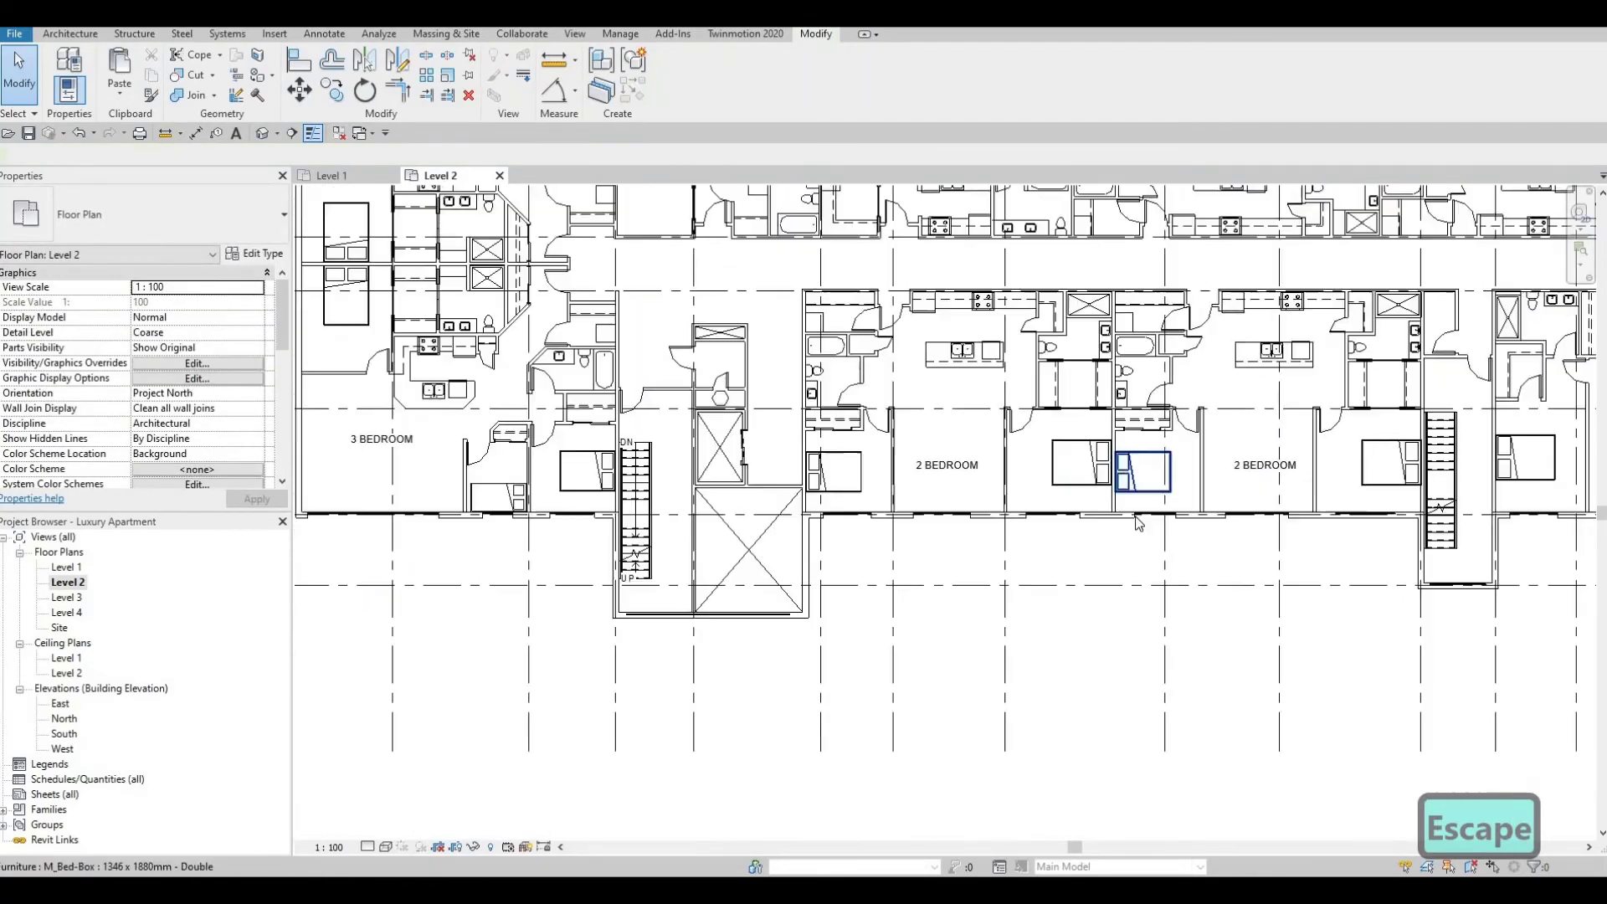
pyautogui.scroll(4, 1171, 514)
pyautogui.click(1080, 545)
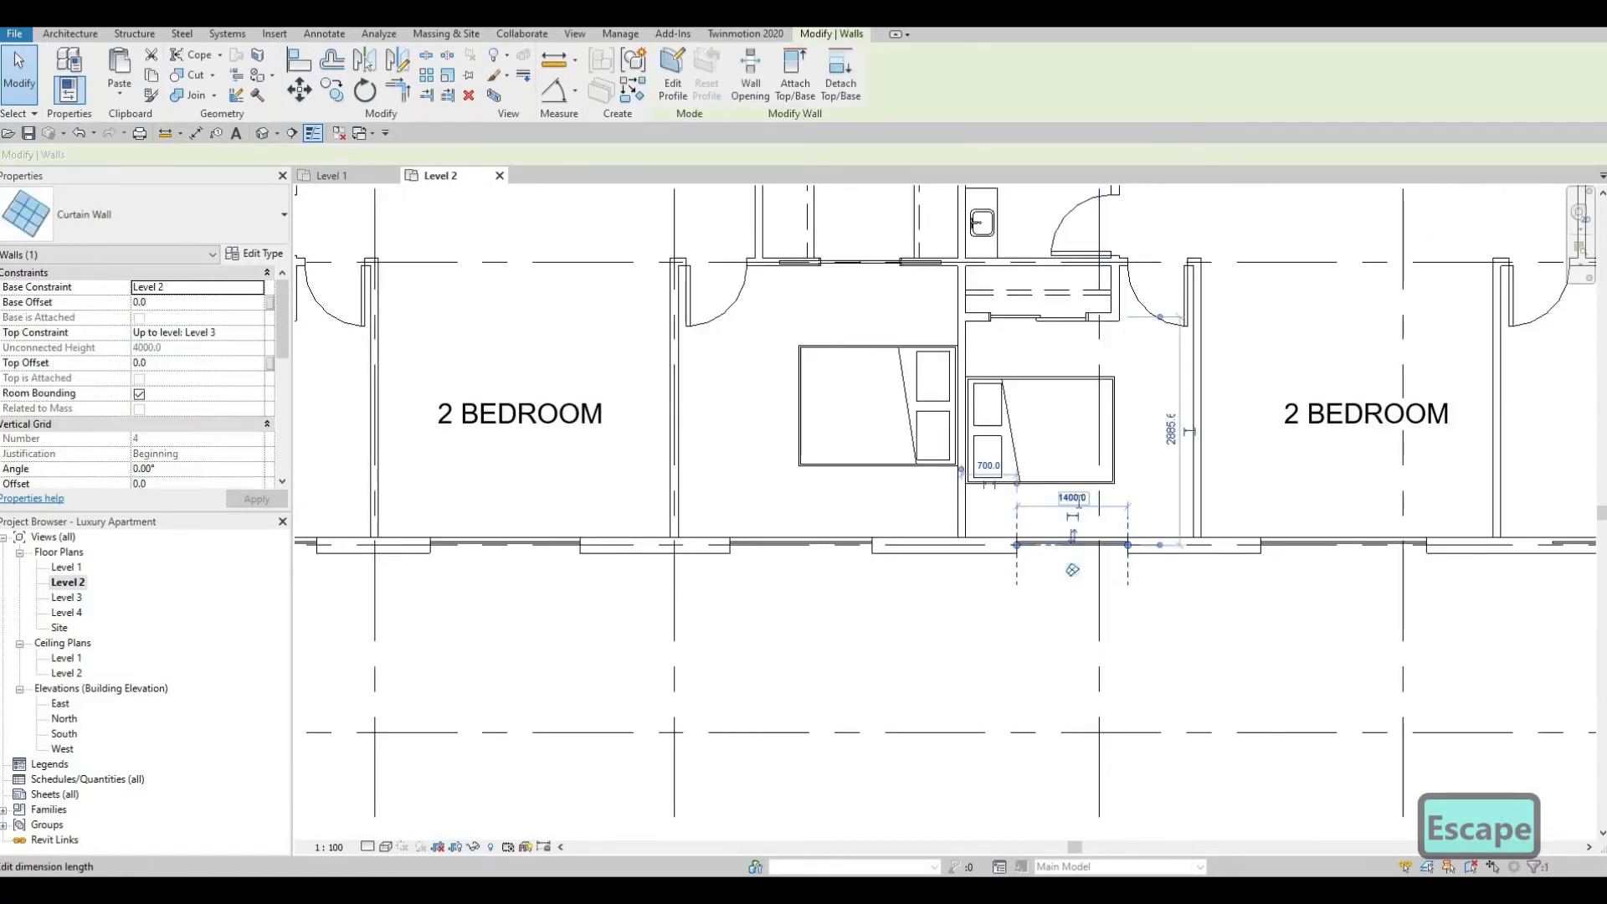
pyautogui.click(1073, 497)
pyautogui.write('1500')
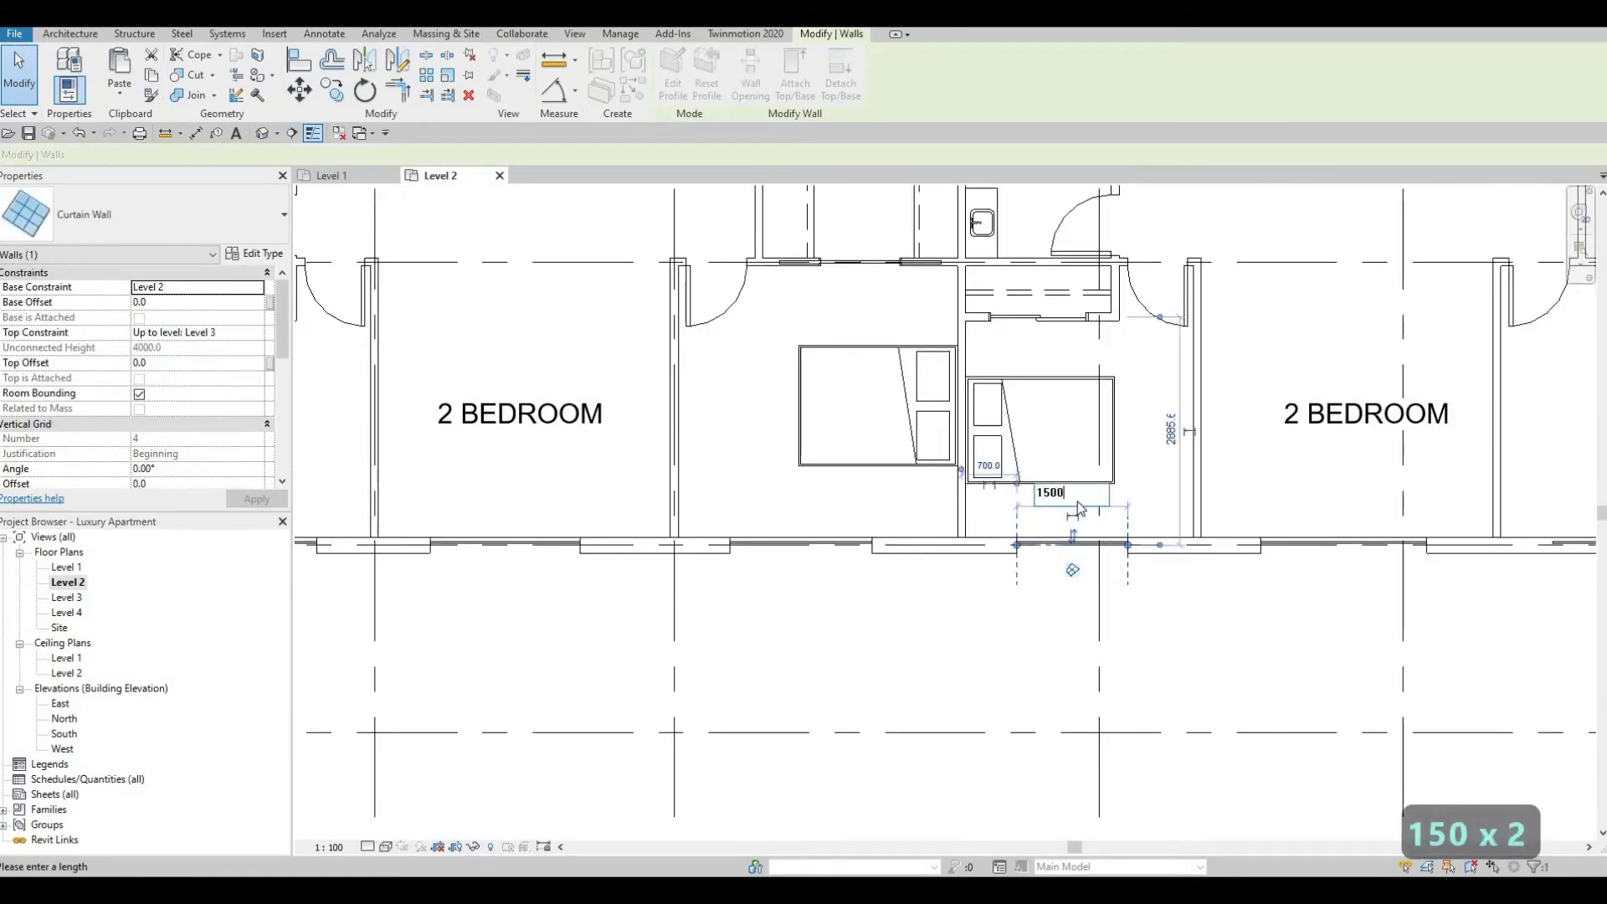
pyautogui.press('Return')
pyautogui.press('Escape')
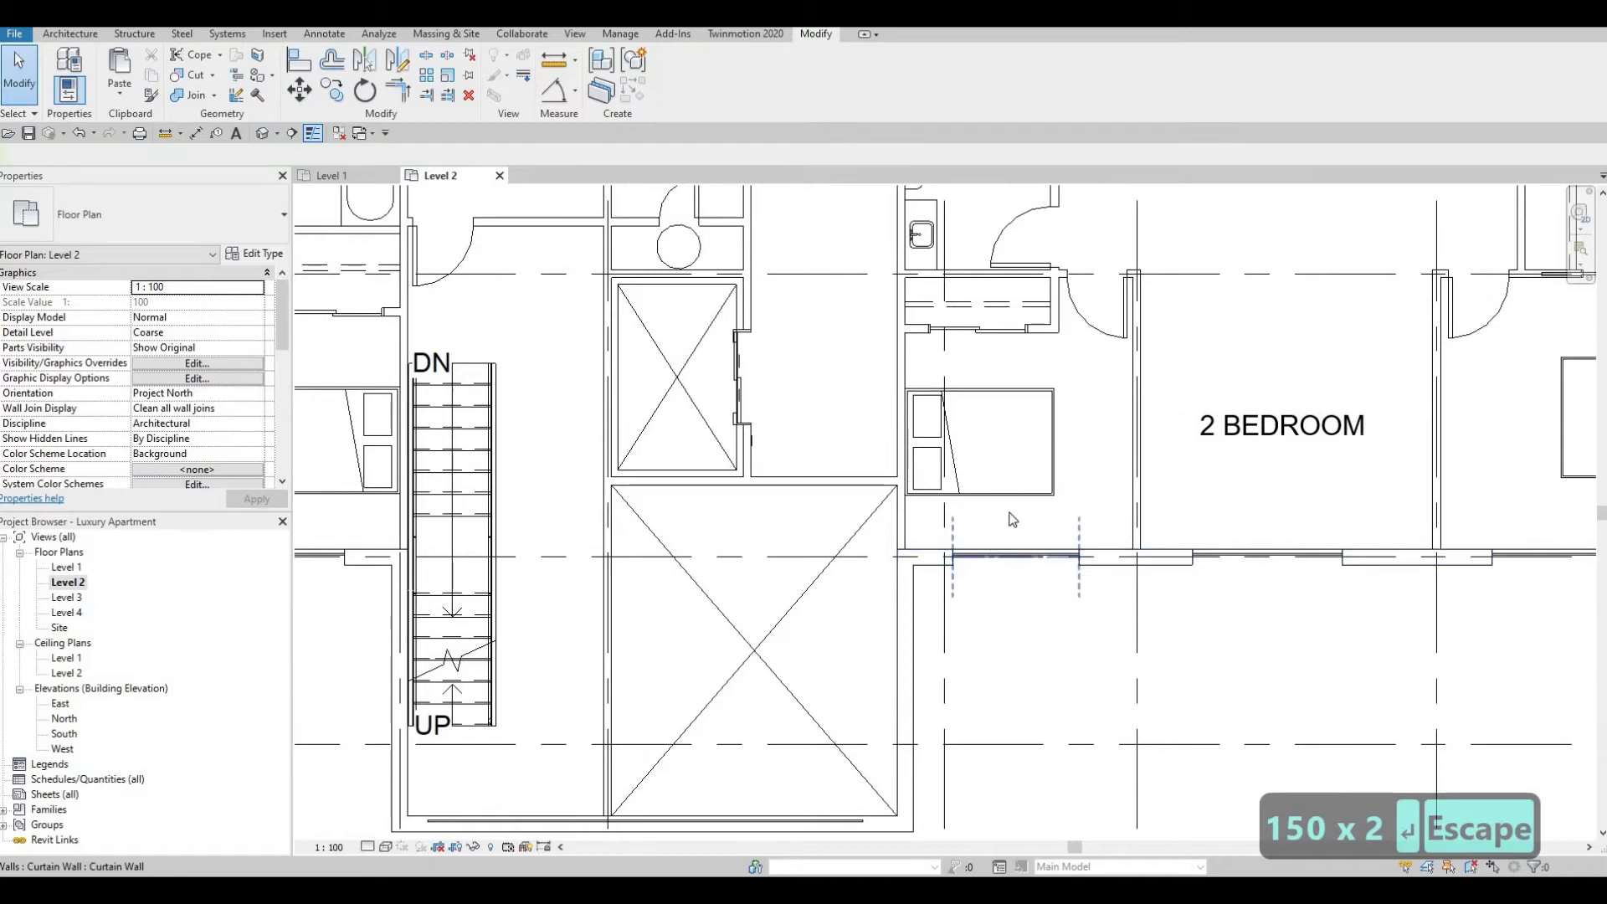
# Set the length of the curtain wall below the 2 Bedroom unit's shaft-side bedroom to 1500
pyautogui.click(1016, 556)
pyautogui.click(999, 504)
pyautogui.write('1500')
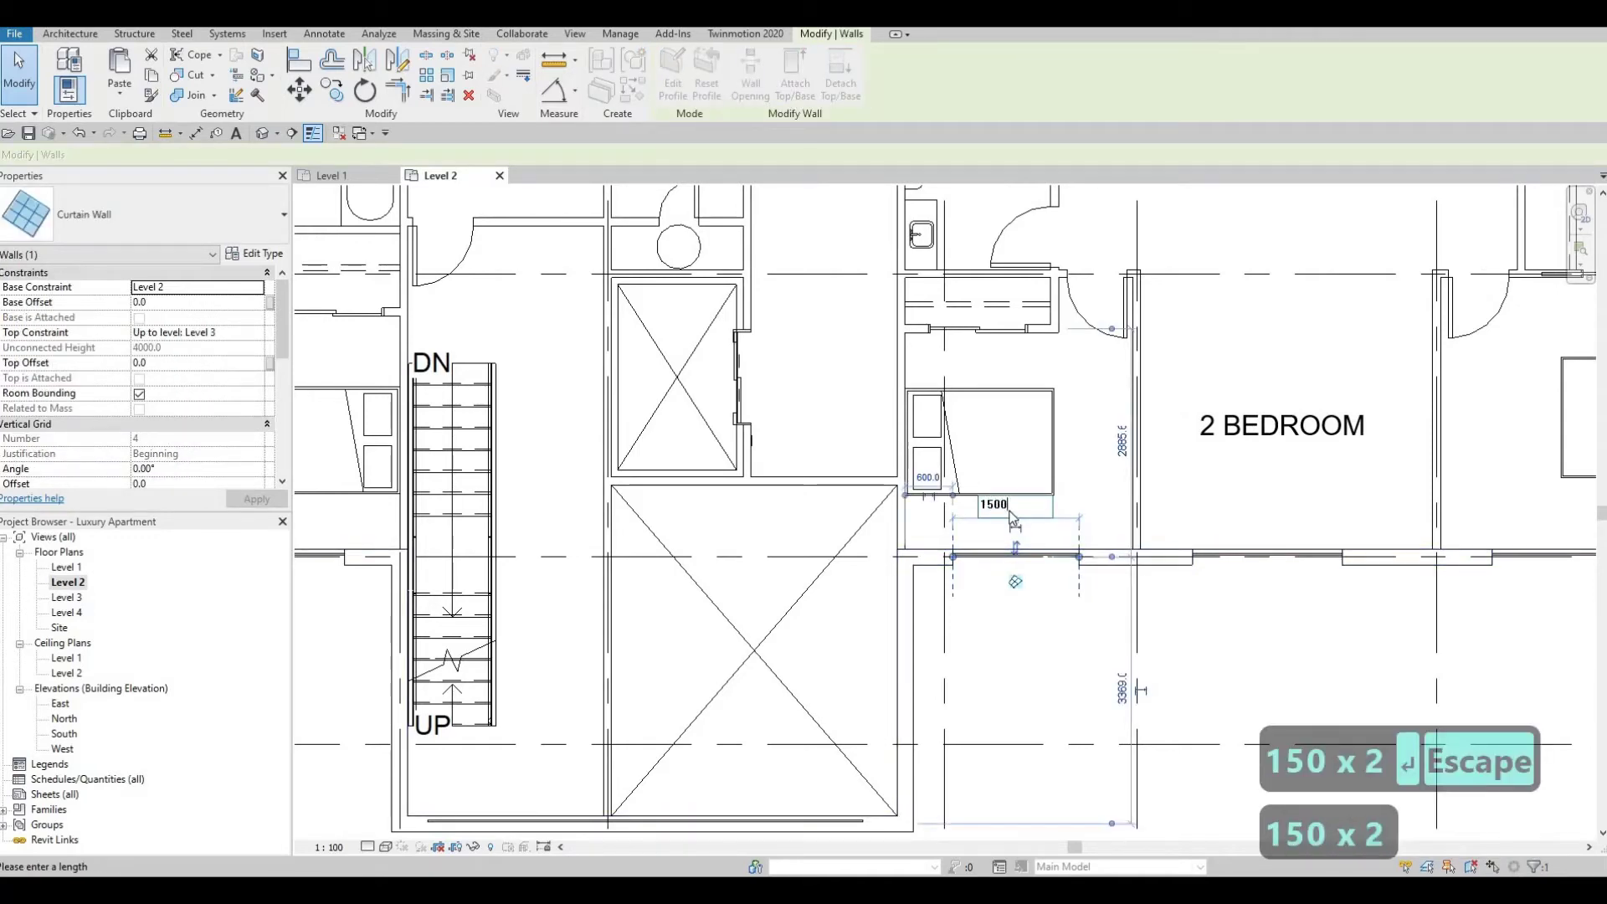
pyautogui.press('Return')
pyautogui.press('Escape')
pyautogui.press('Escape')
# Set the length of the curtain wall below the lower 3 Bedroom unit's smaller bedroom to 1500
pyautogui.scroll(-3, 1014, 519)
pyautogui.scroll(3, 629, 536)
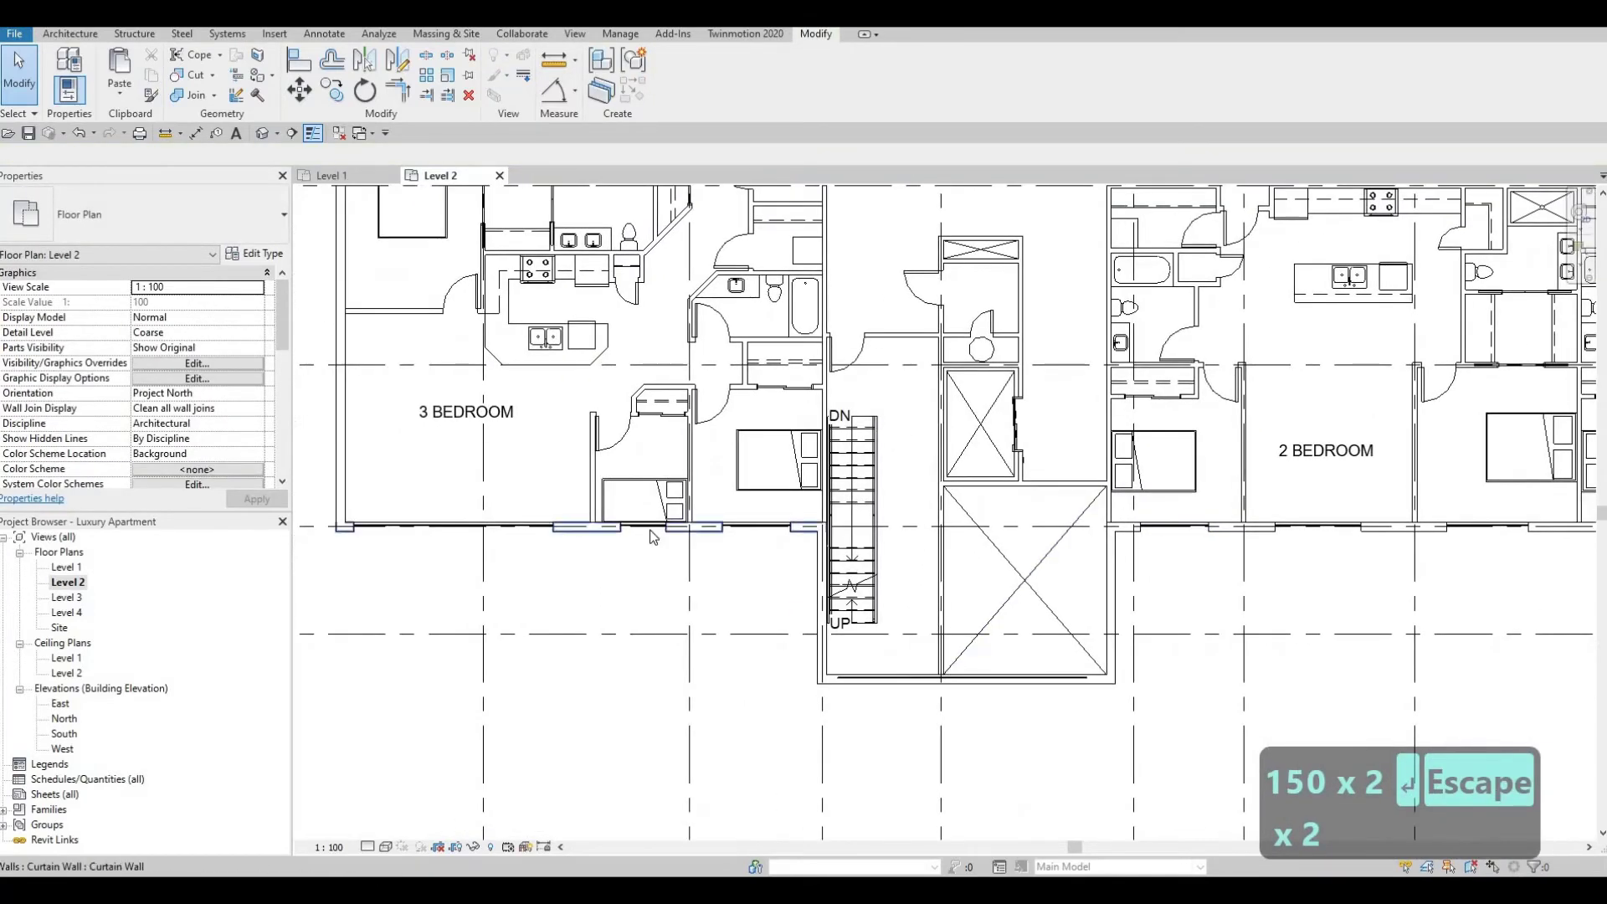
pyautogui.click(630, 532)
pyautogui.scroll(2, 630, 532)
pyautogui.click(617, 453)
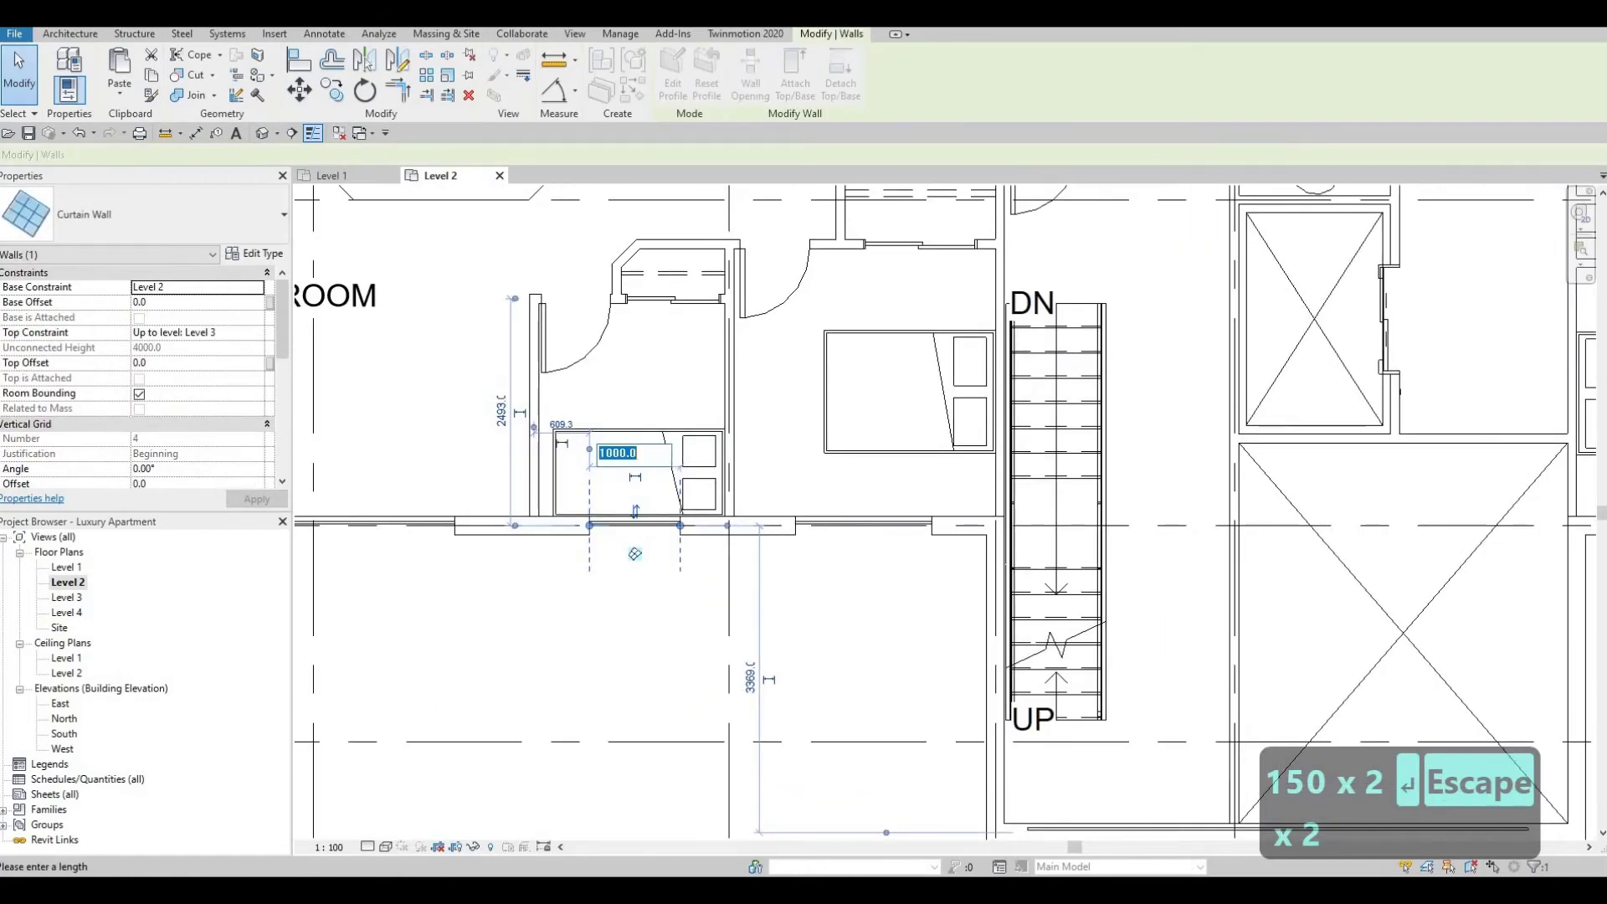
pyautogui.write('150')
pyautogui.press('Return')
pyautogui.press('Escape')
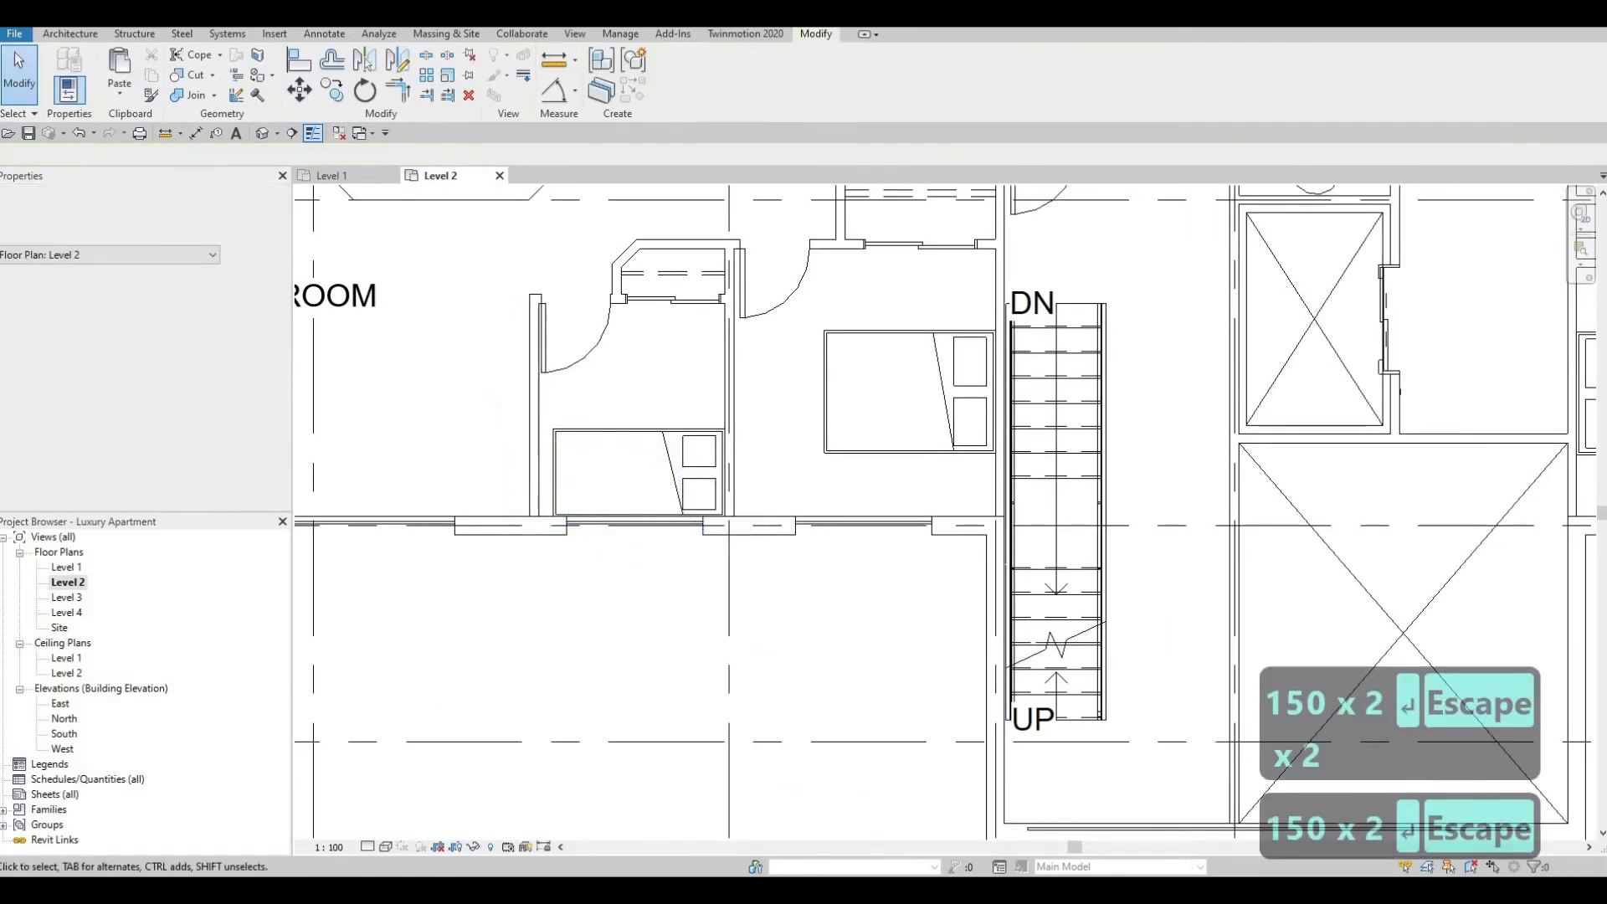
pyautogui.press('Escape')
# Set the length of the curtain wall above the upper 3 Bedroom unit's smaller bedroom to 1500
pyautogui.scroll(-4, 721, 356)
pyautogui.scroll(2, 722, 355)
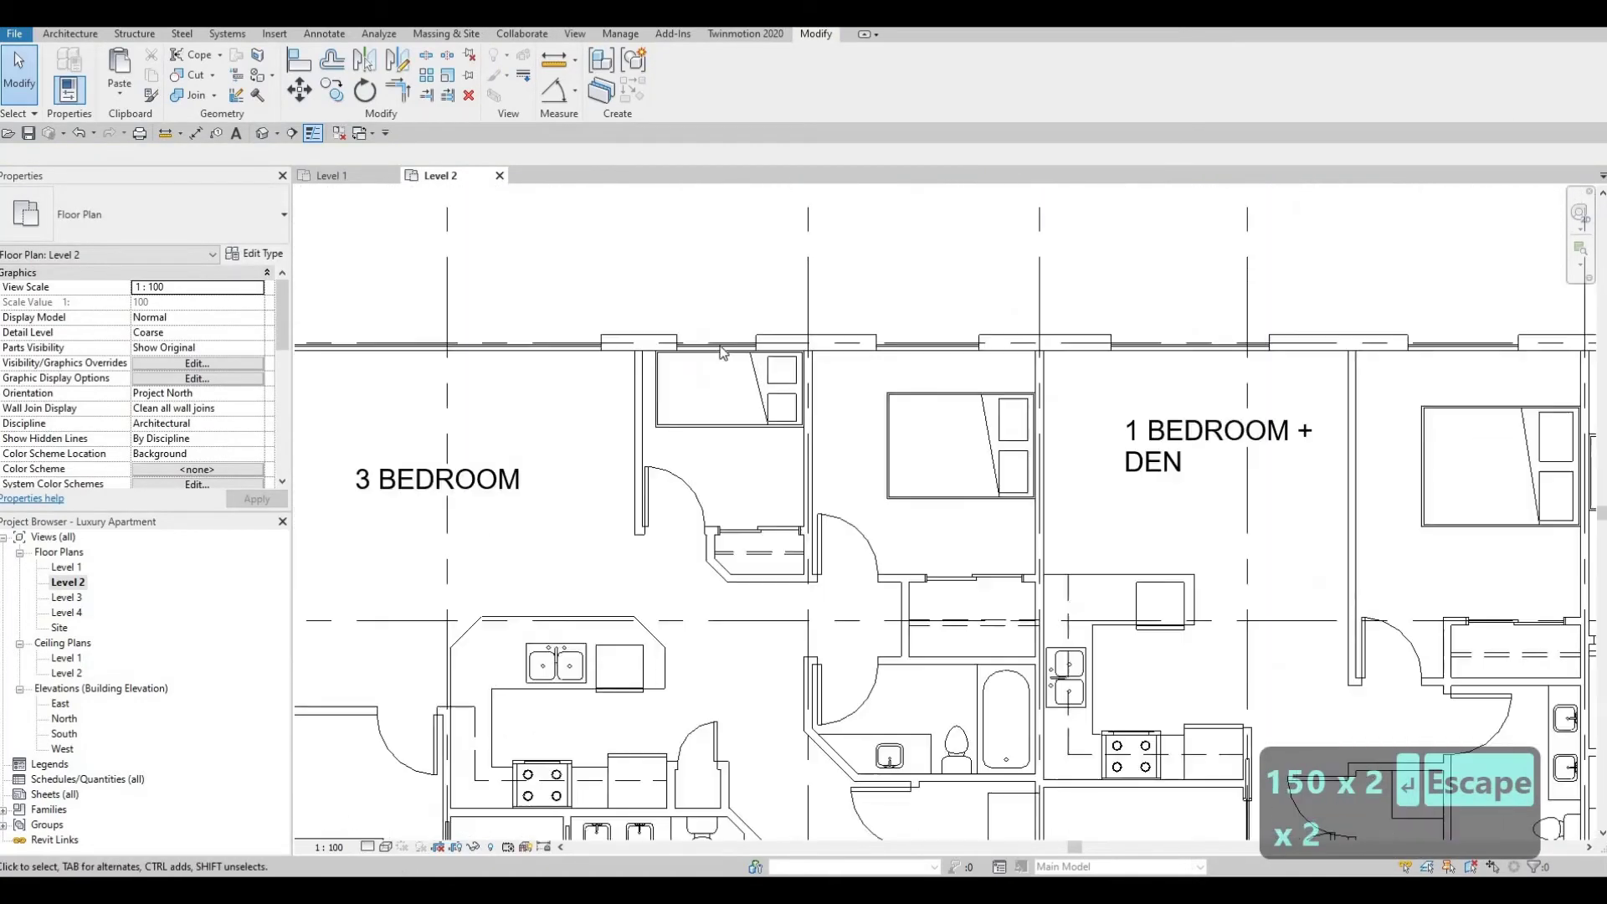
pyautogui.click(720, 311)
pyautogui.click(715, 295)
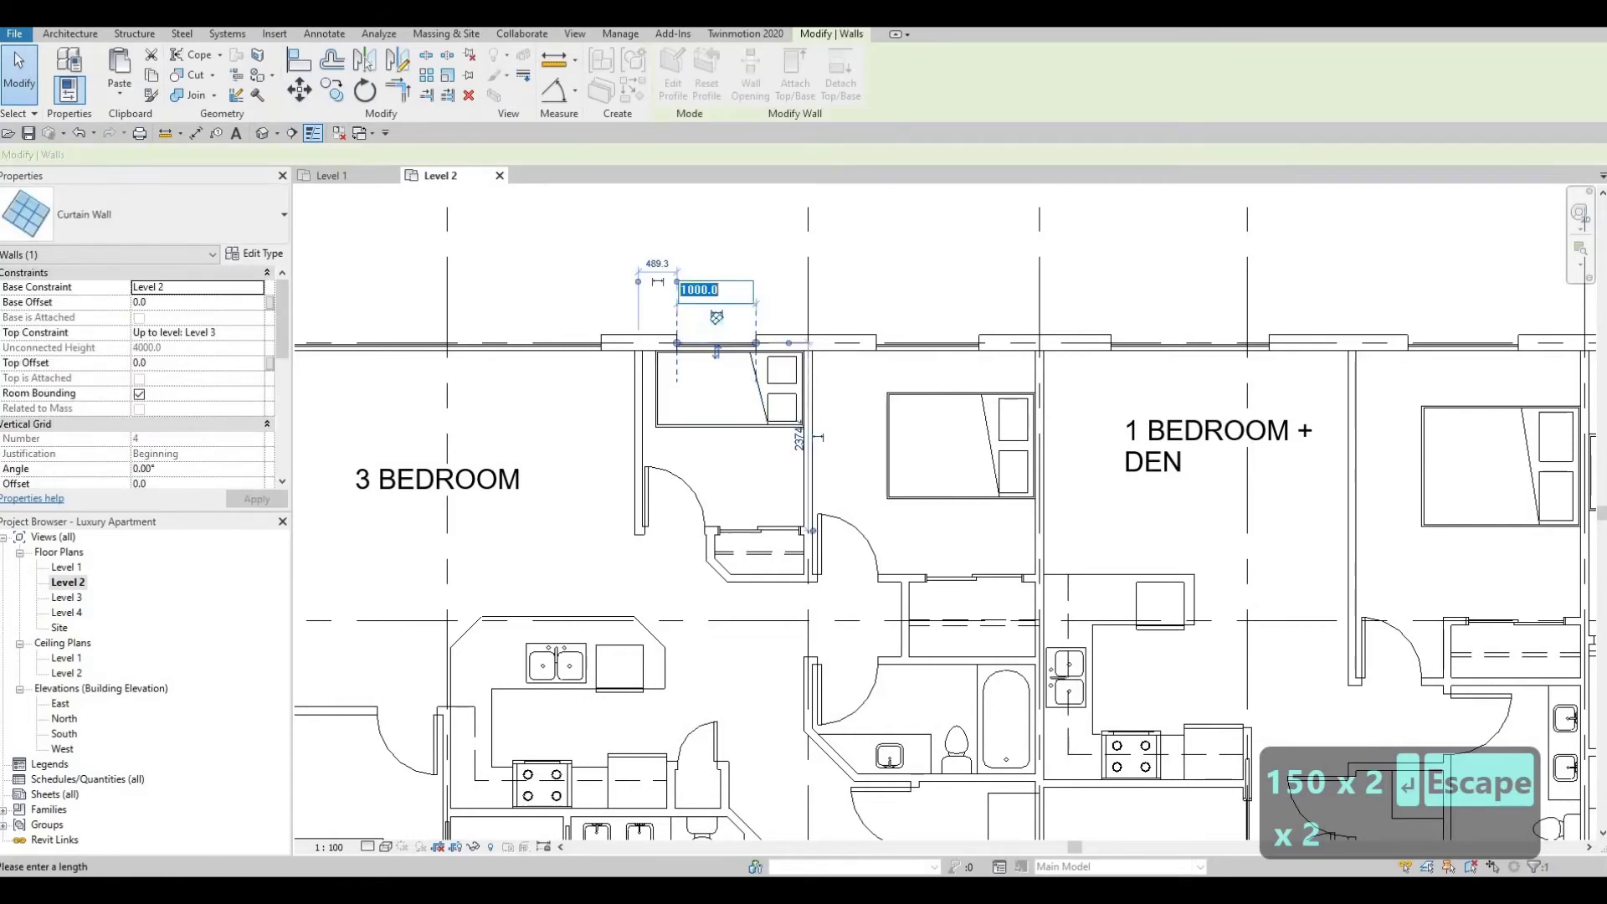
pyautogui.write('1500')
pyautogui.press('Return')
pyautogui.press('Escape')
pyautogui.press('Escape')
pyautogui.scroll(-5, 910, 463)
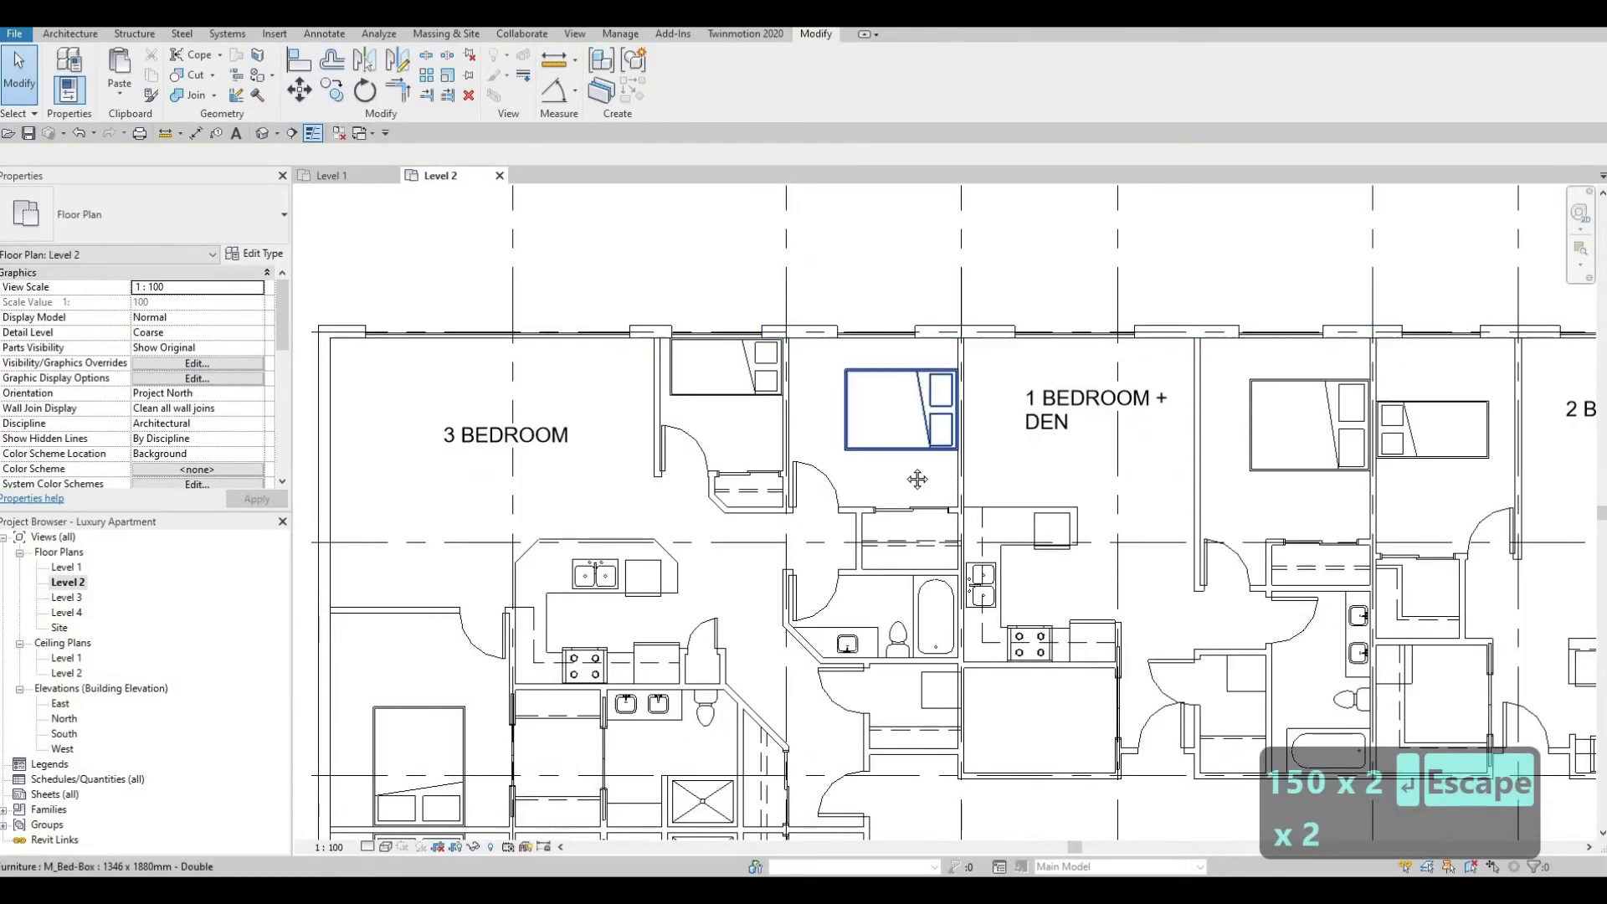
# Open the default 3D view and show the front facade's corner at the 3 Bedroom unit
pyautogui.scroll(-3, 762, 433)
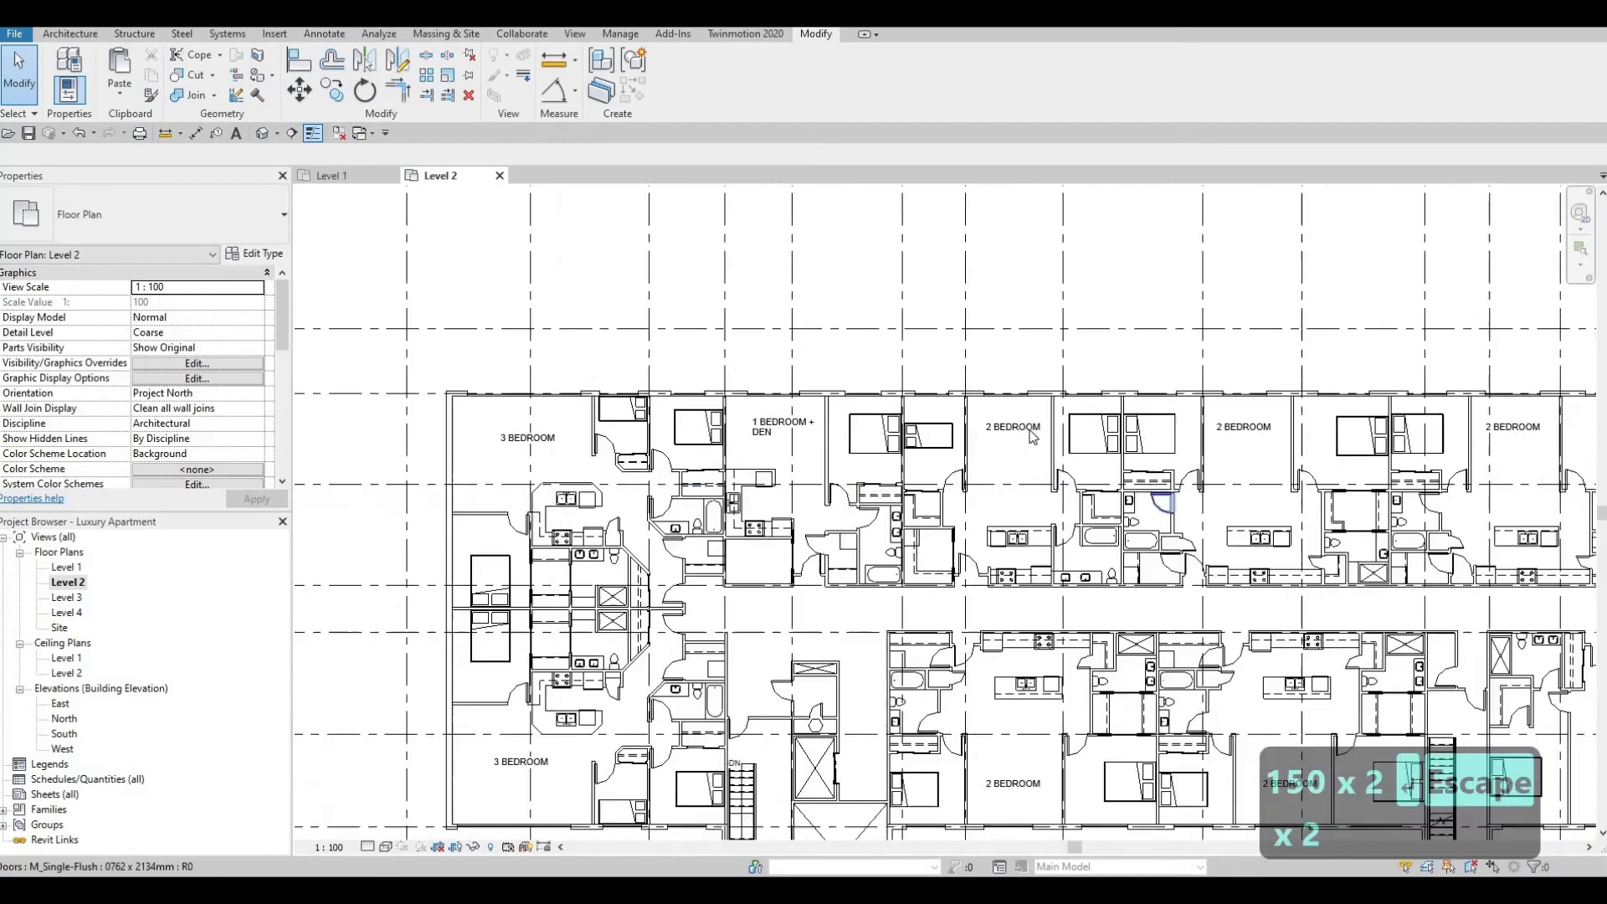
pyautogui.press('Escape')
pyautogui.moveTo(884, 573); pyautogui.dragTo(1033, 502, button='middle')
pyautogui.scroll(-2, 1033, 502)
pyautogui.click(262, 133)
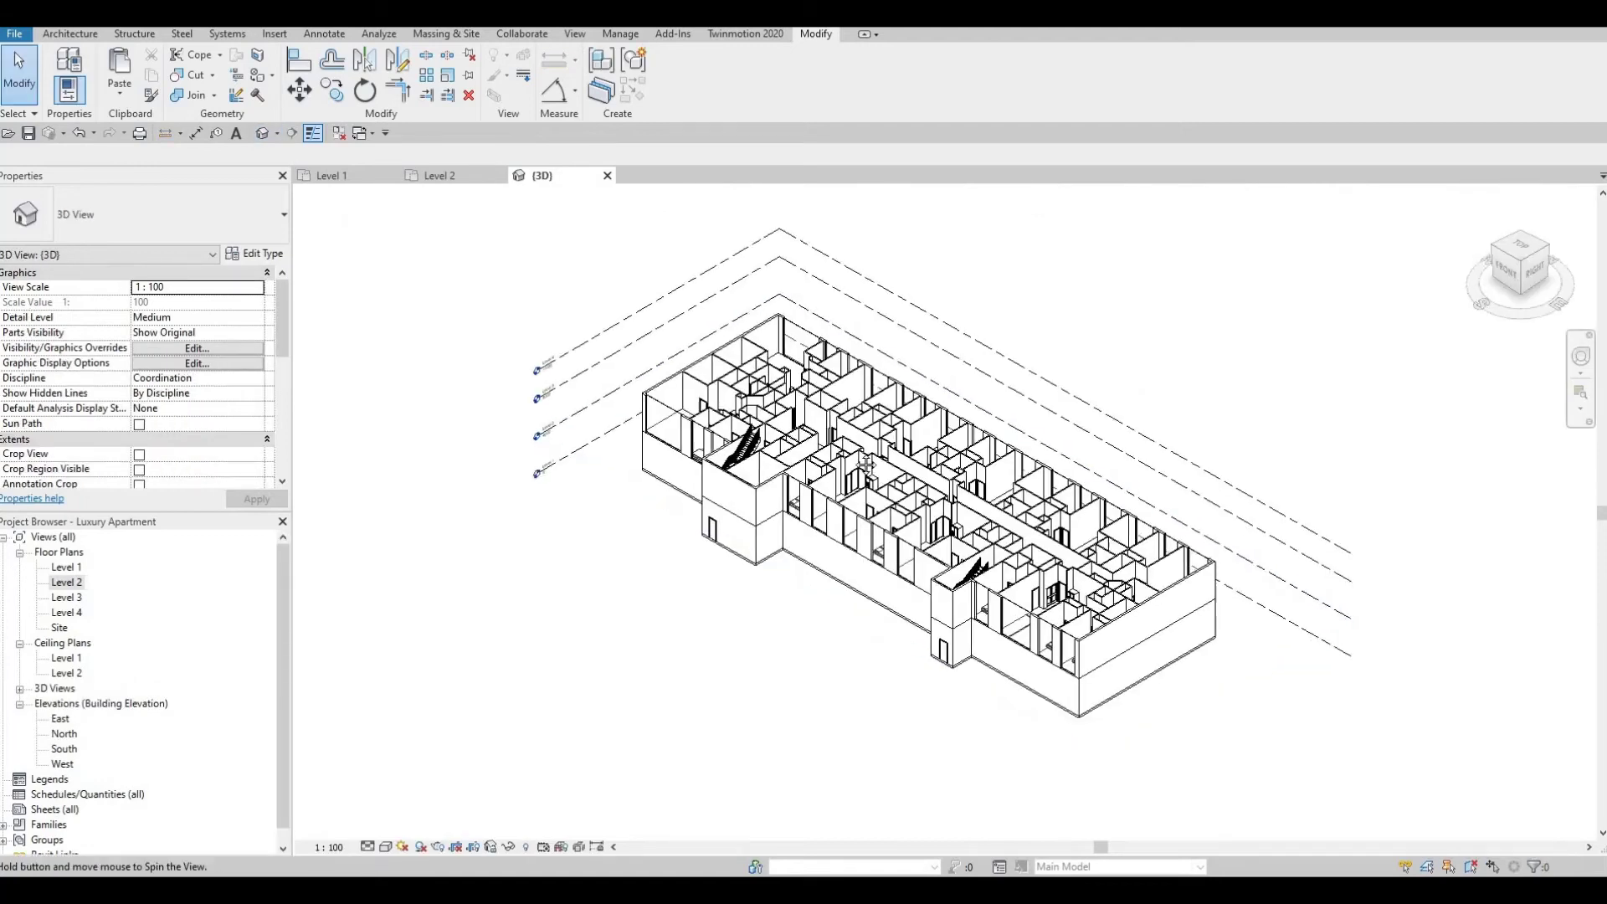
pyautogui.keyDown('shift'); pyautogui.moveTo(620, 540); pyautogui.dragTo(821, 521, button='middle'); pyautogui.keyUp('shift')
pyautogui.scroll(5, 773, 341)
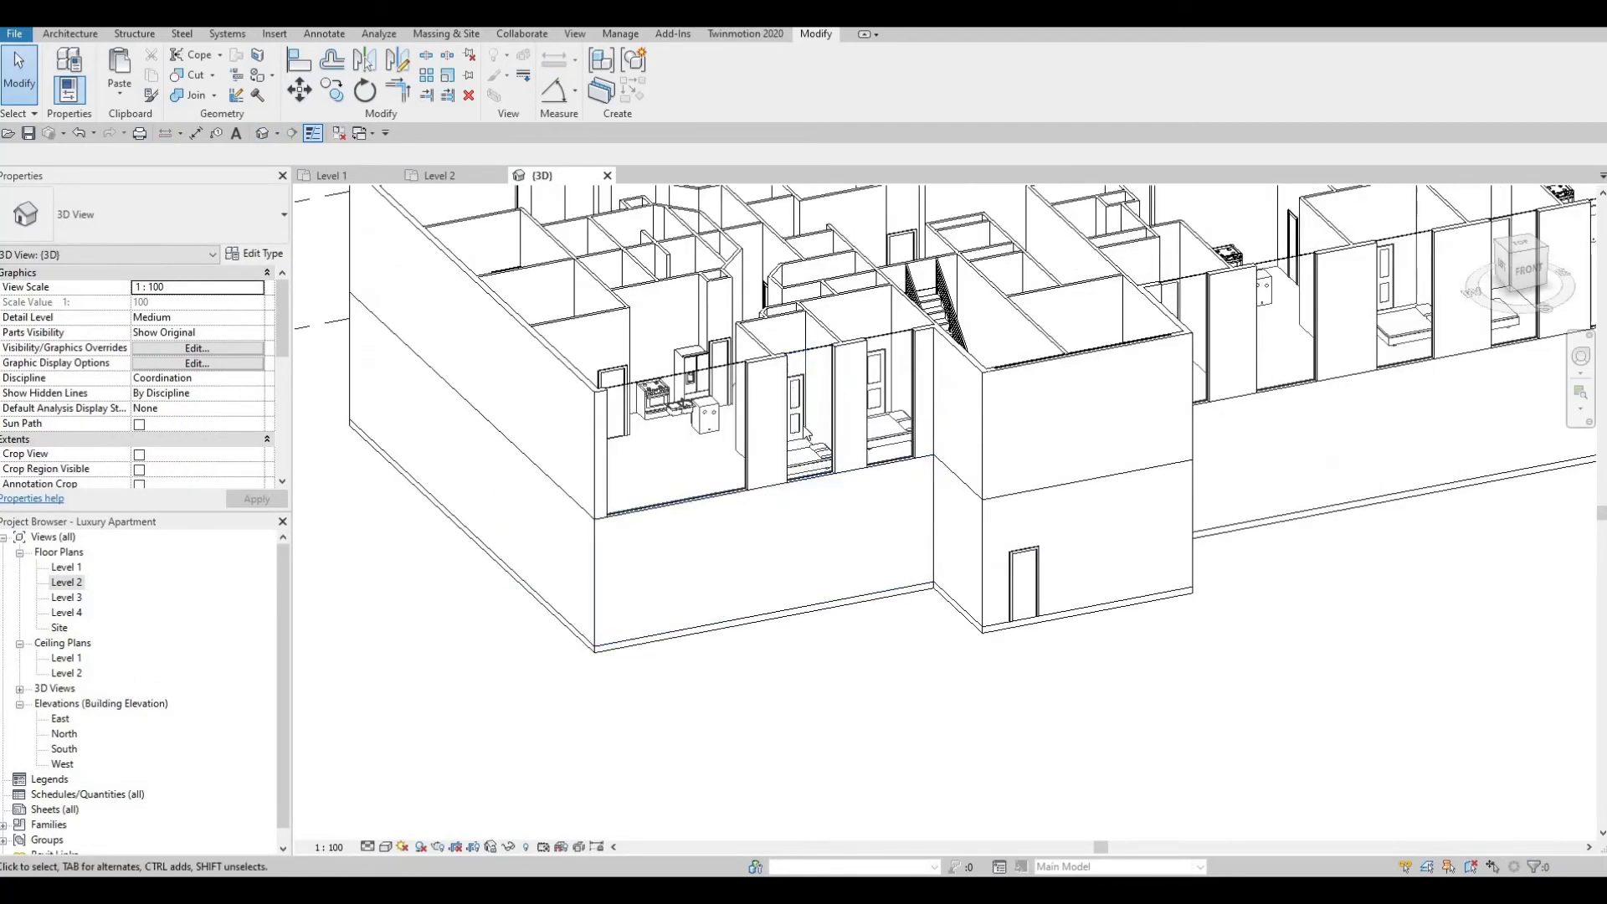
pyautogui.scroll(2, 725, 300)
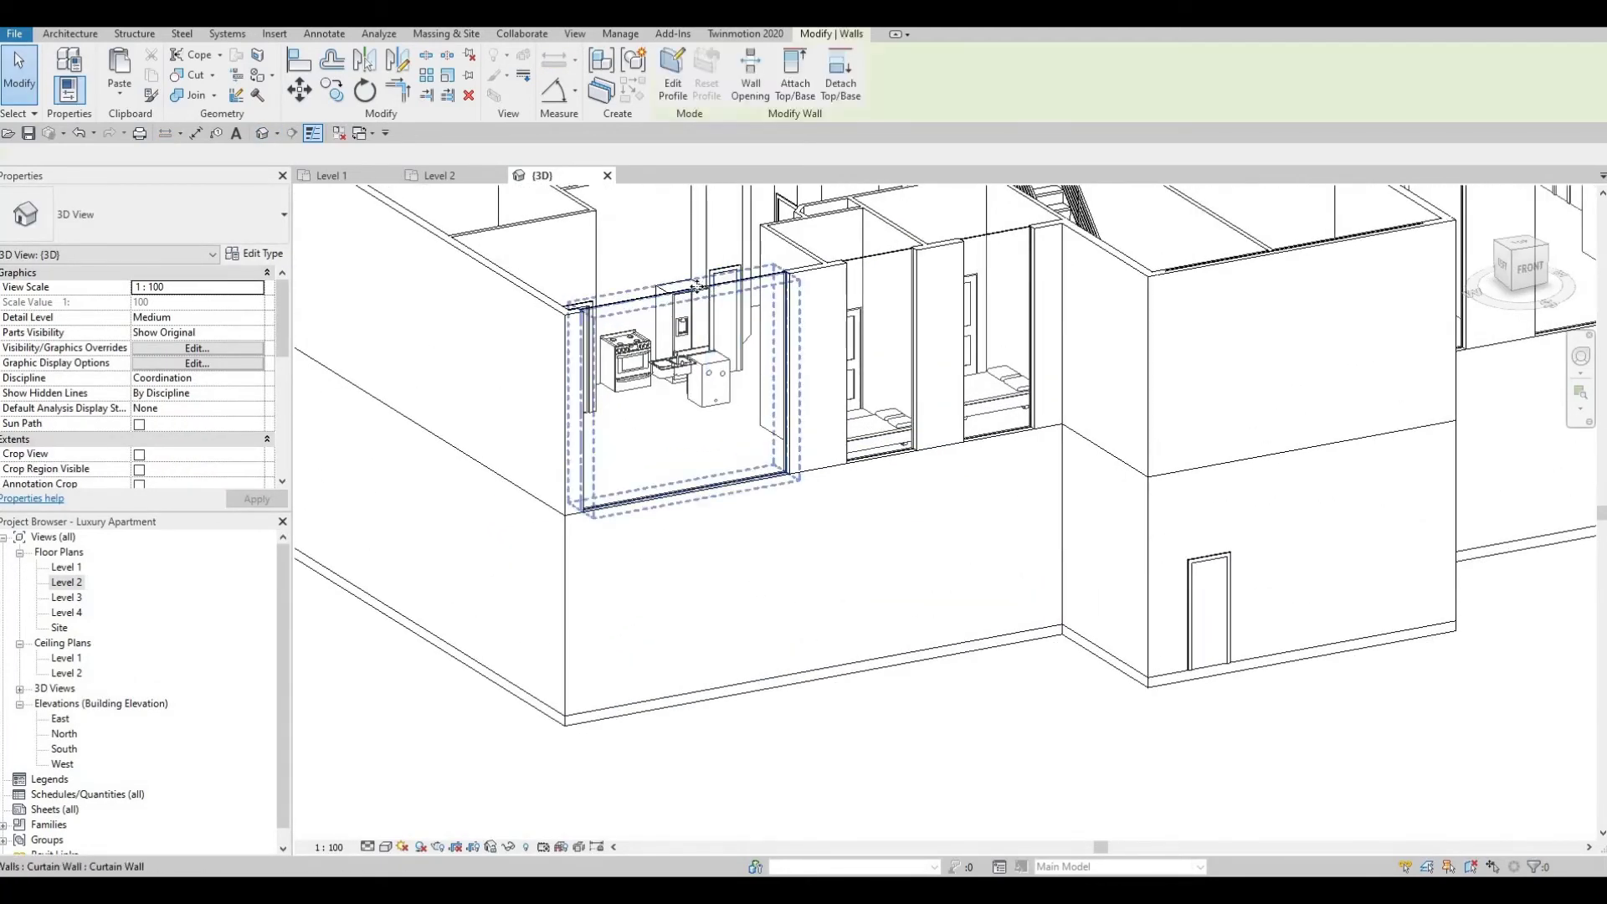
# Stretch the corner 3 Bedroom living-room curtain wall to a top offset of about -840 and a base offset of about 1096
pyautogui.click(704, 300)
pyautogui.moveTo(687, 329); pyautogui.dragTo(685, 456)
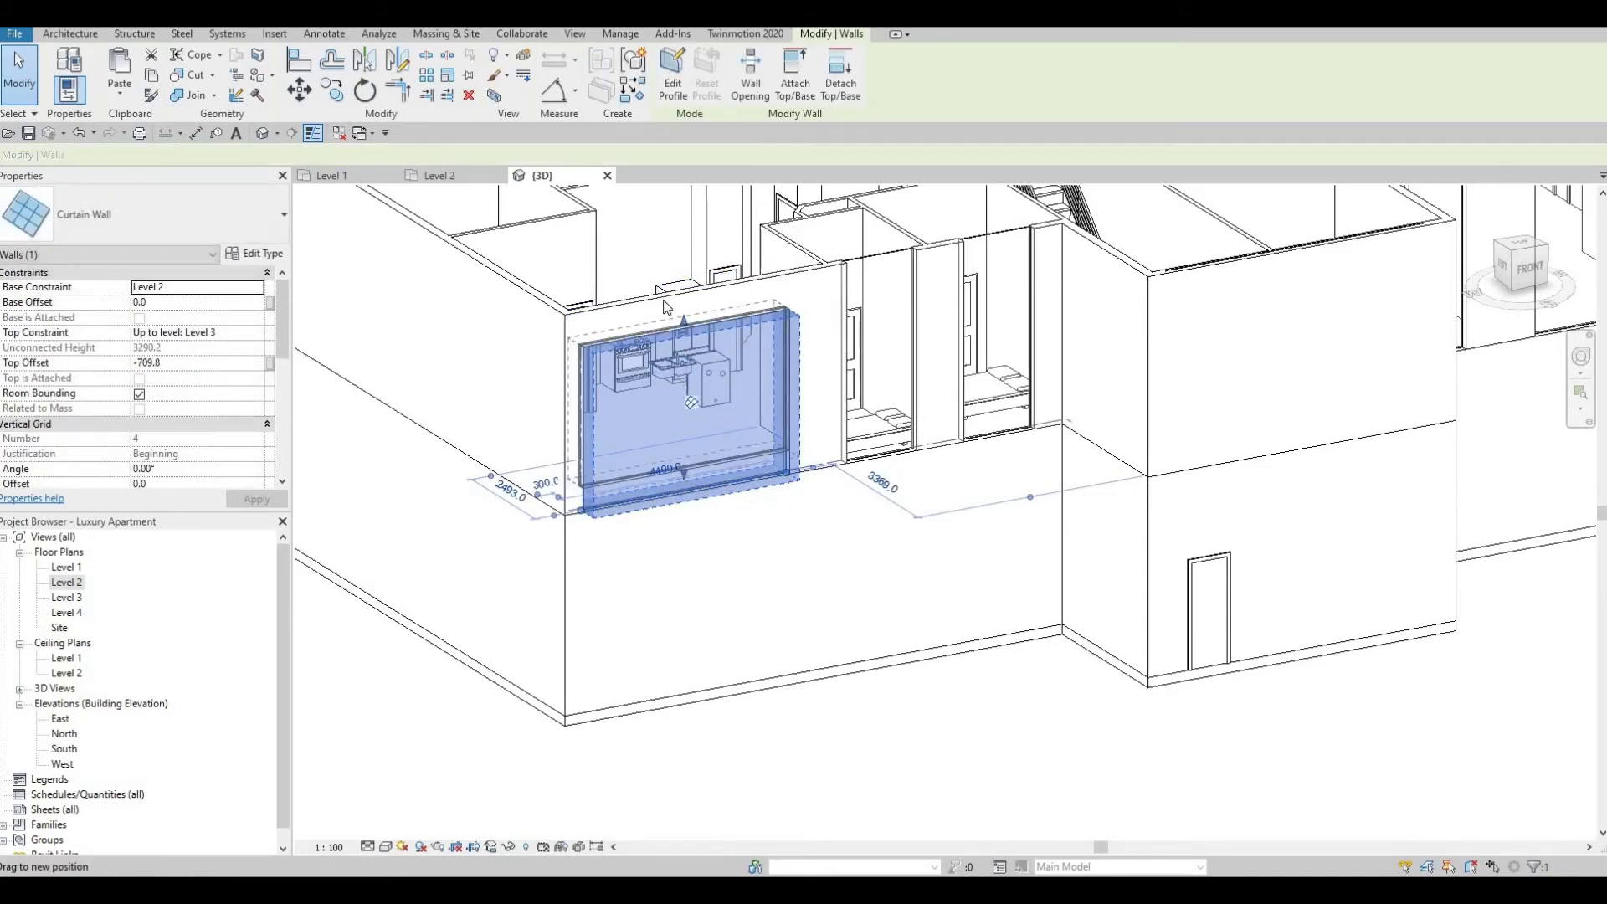
pyautogui.scroll(2, 700, 337)
pyautogui.press('Escape')
pyautogui.press('Escape')
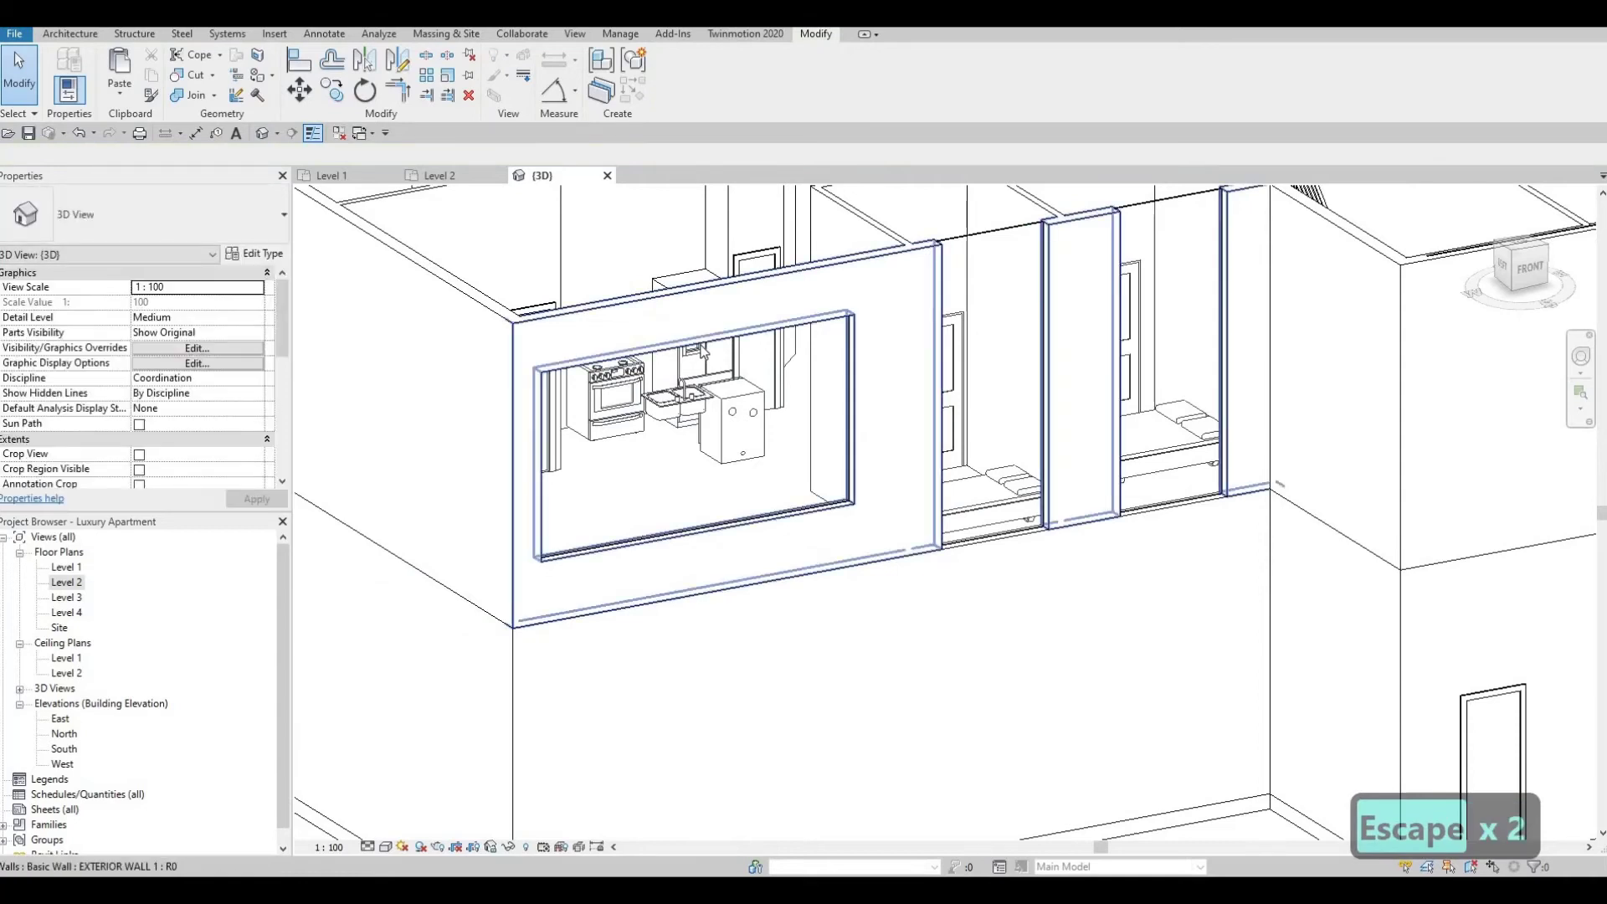
pyautogui.click(701, 347)
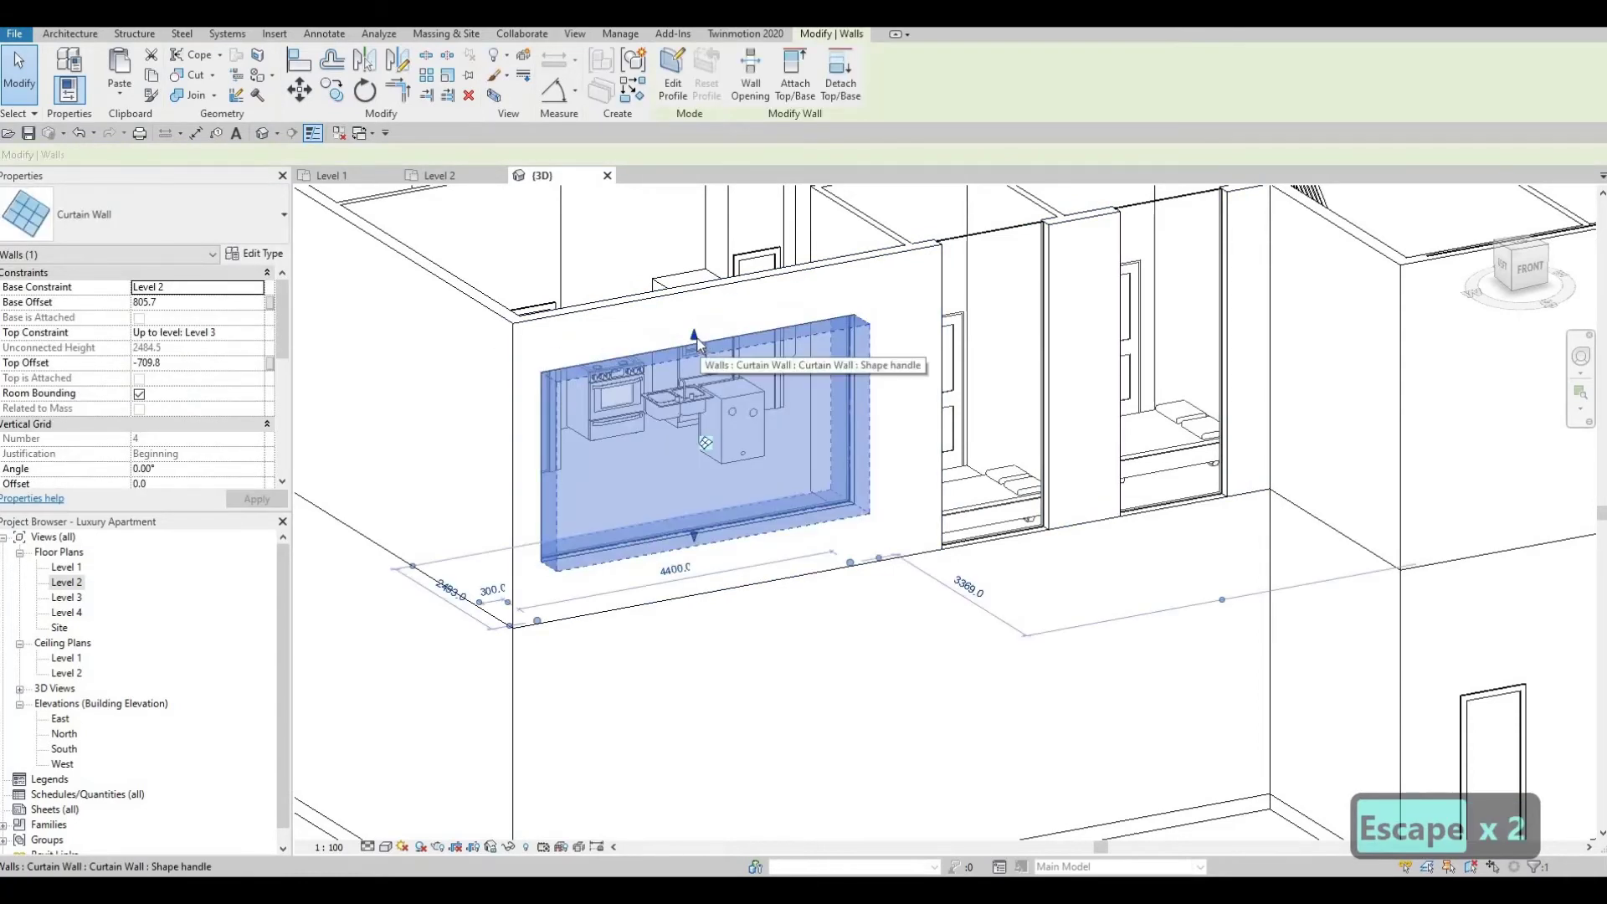
pyautogui.moveTo(698, 341); pyautogui.dragTo(711, 445)
pyautogui.press('Escape')
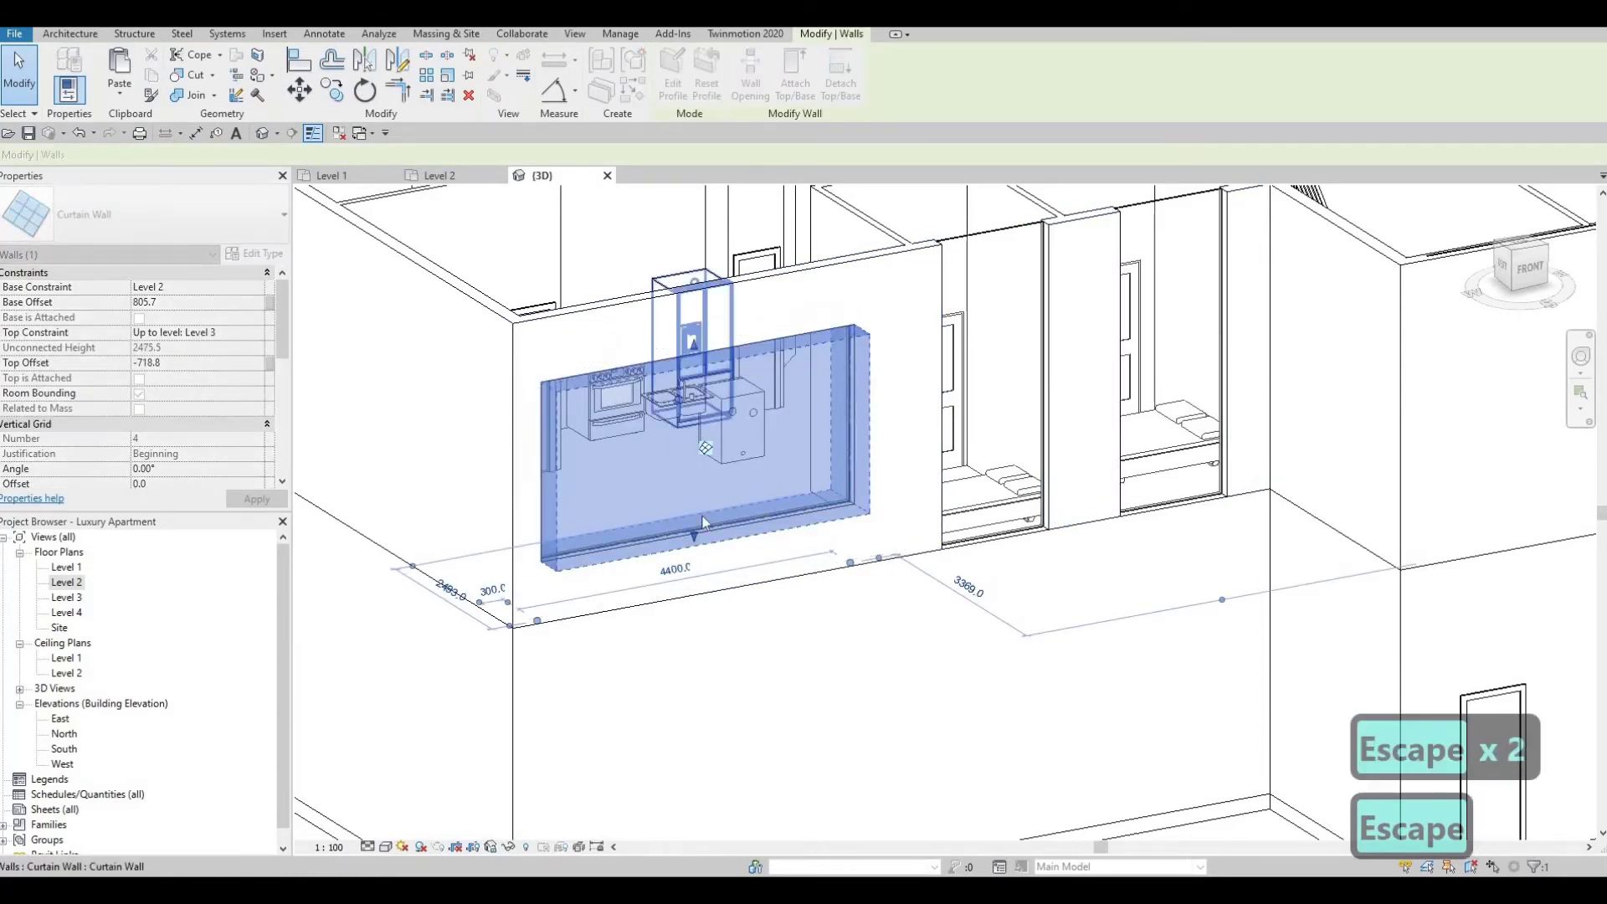
pyautogui.click(694, 512)
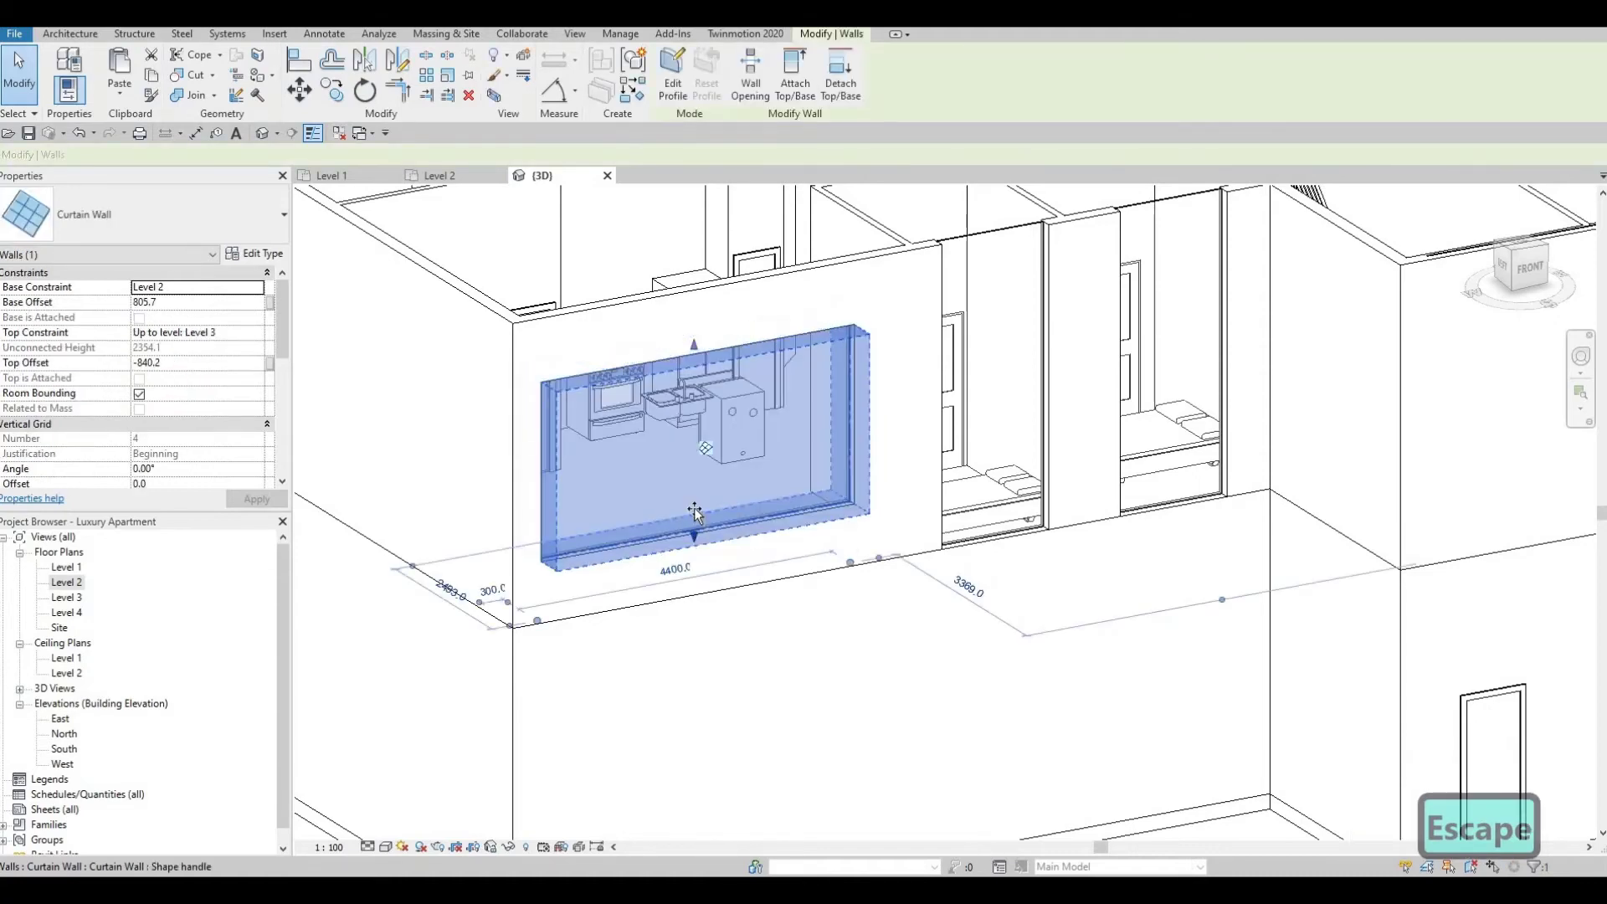
pyautogui.press('Escape')
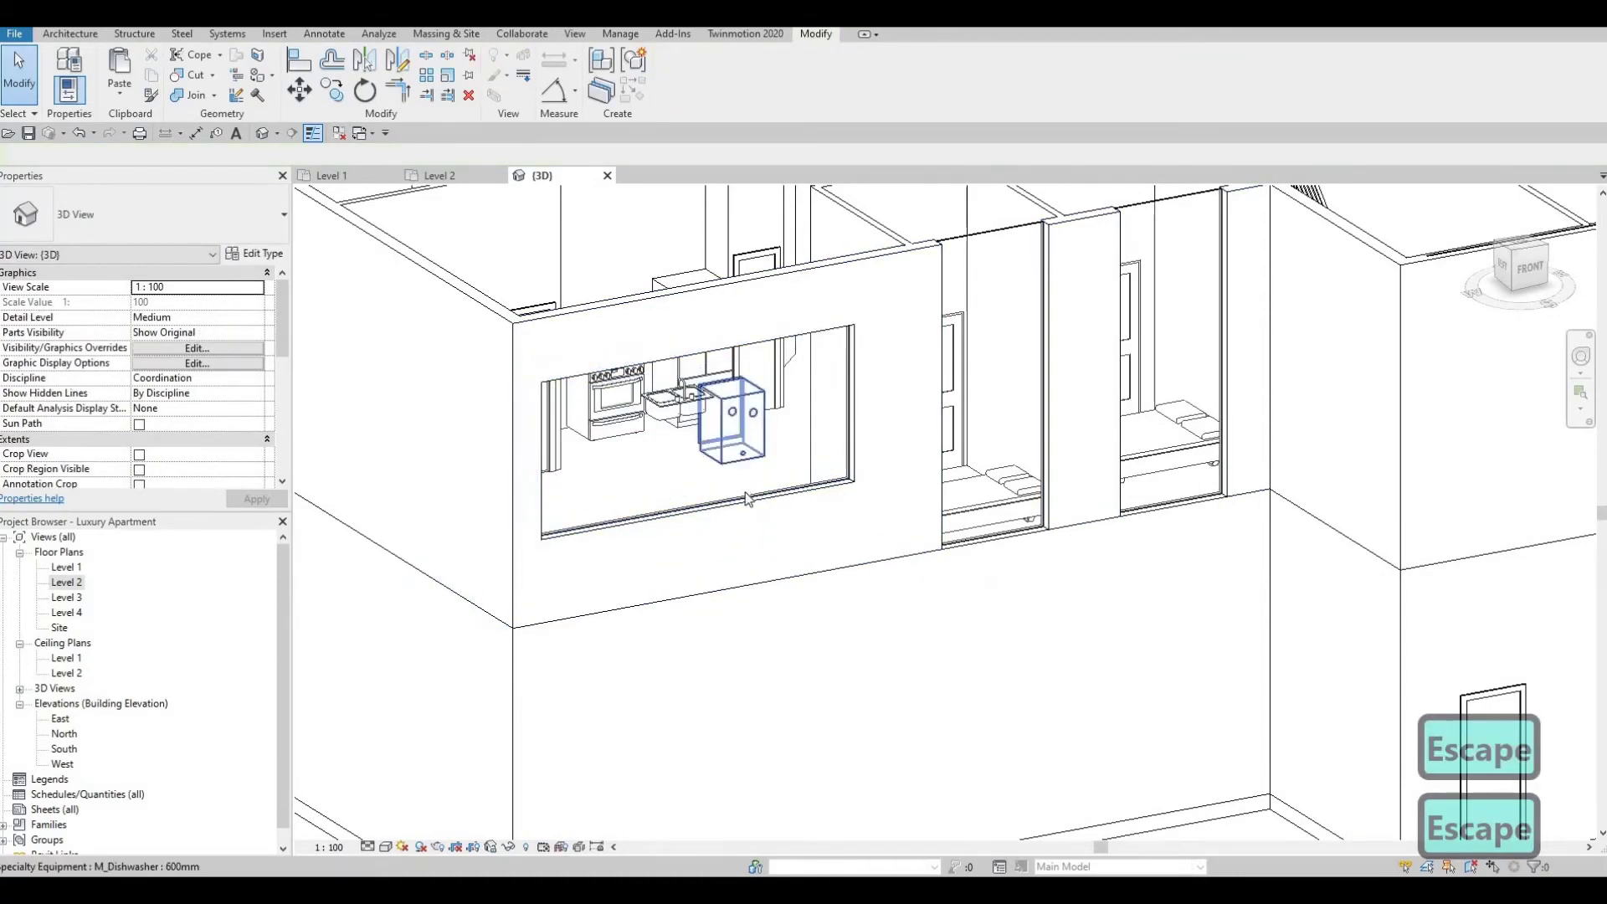
pyautogui.click(713, 520)
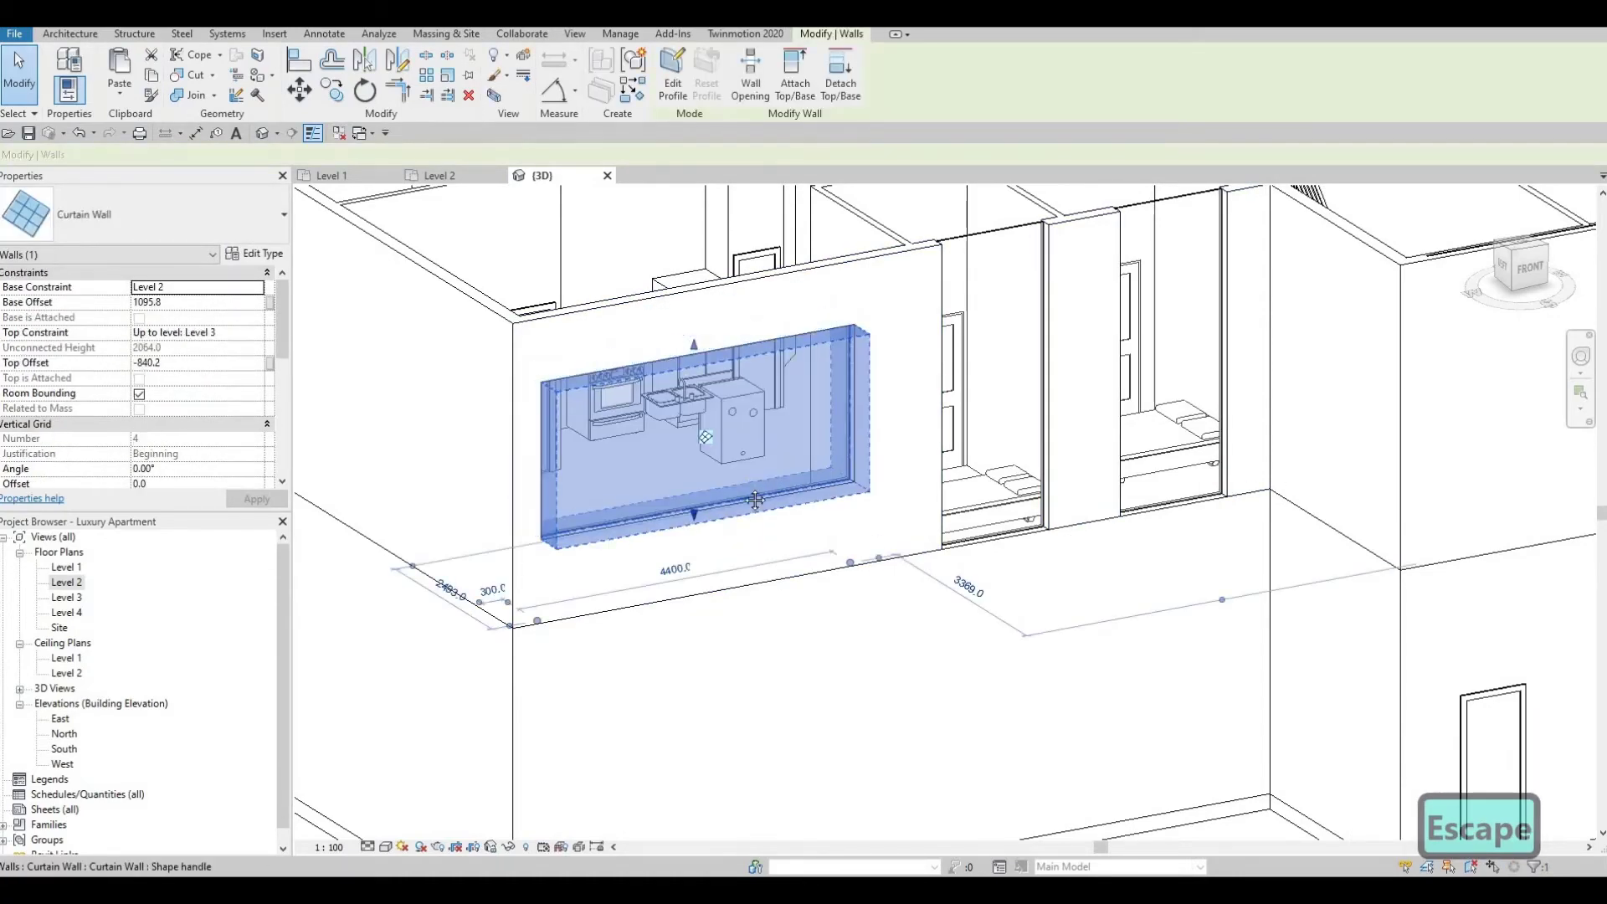
pyautogui.press('Escape')
pyautogui.press('Escape')
# Align the tops of the two neighbouring bedroom curtain walls with the living-room curtain wall's top, using Multiple Alignment
pyautogui.moveTo(798, 453); pyautogui.dragTo(736, 489, button='middle')
pyautogui.scroll(-1, 736, 489)
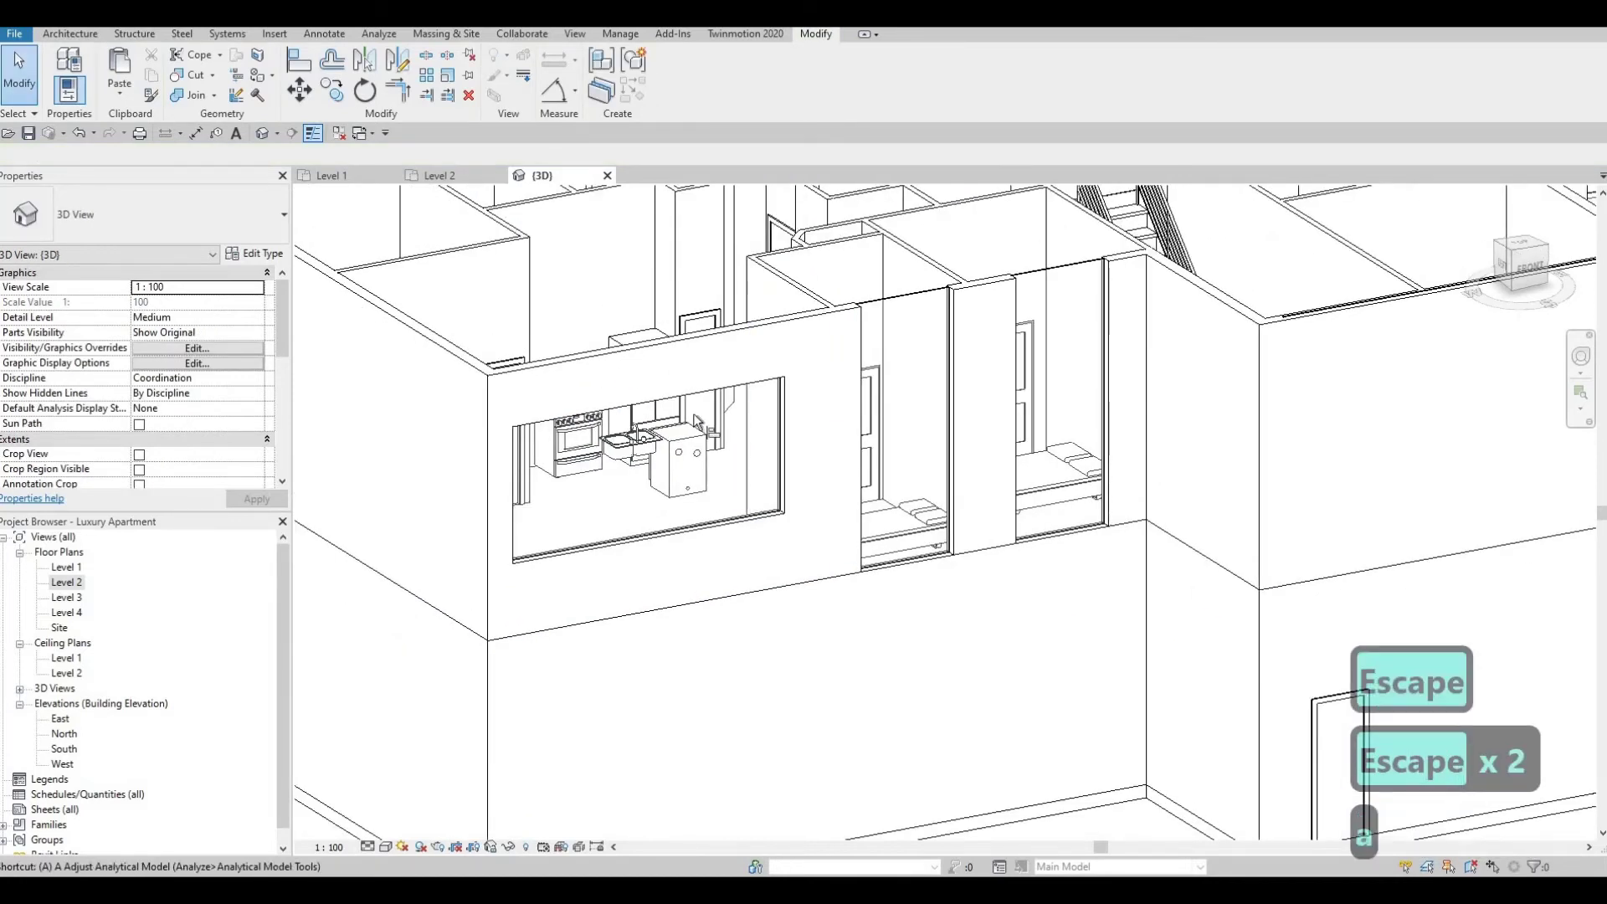
pyautogui.press('a')
pyautogui.press('l')
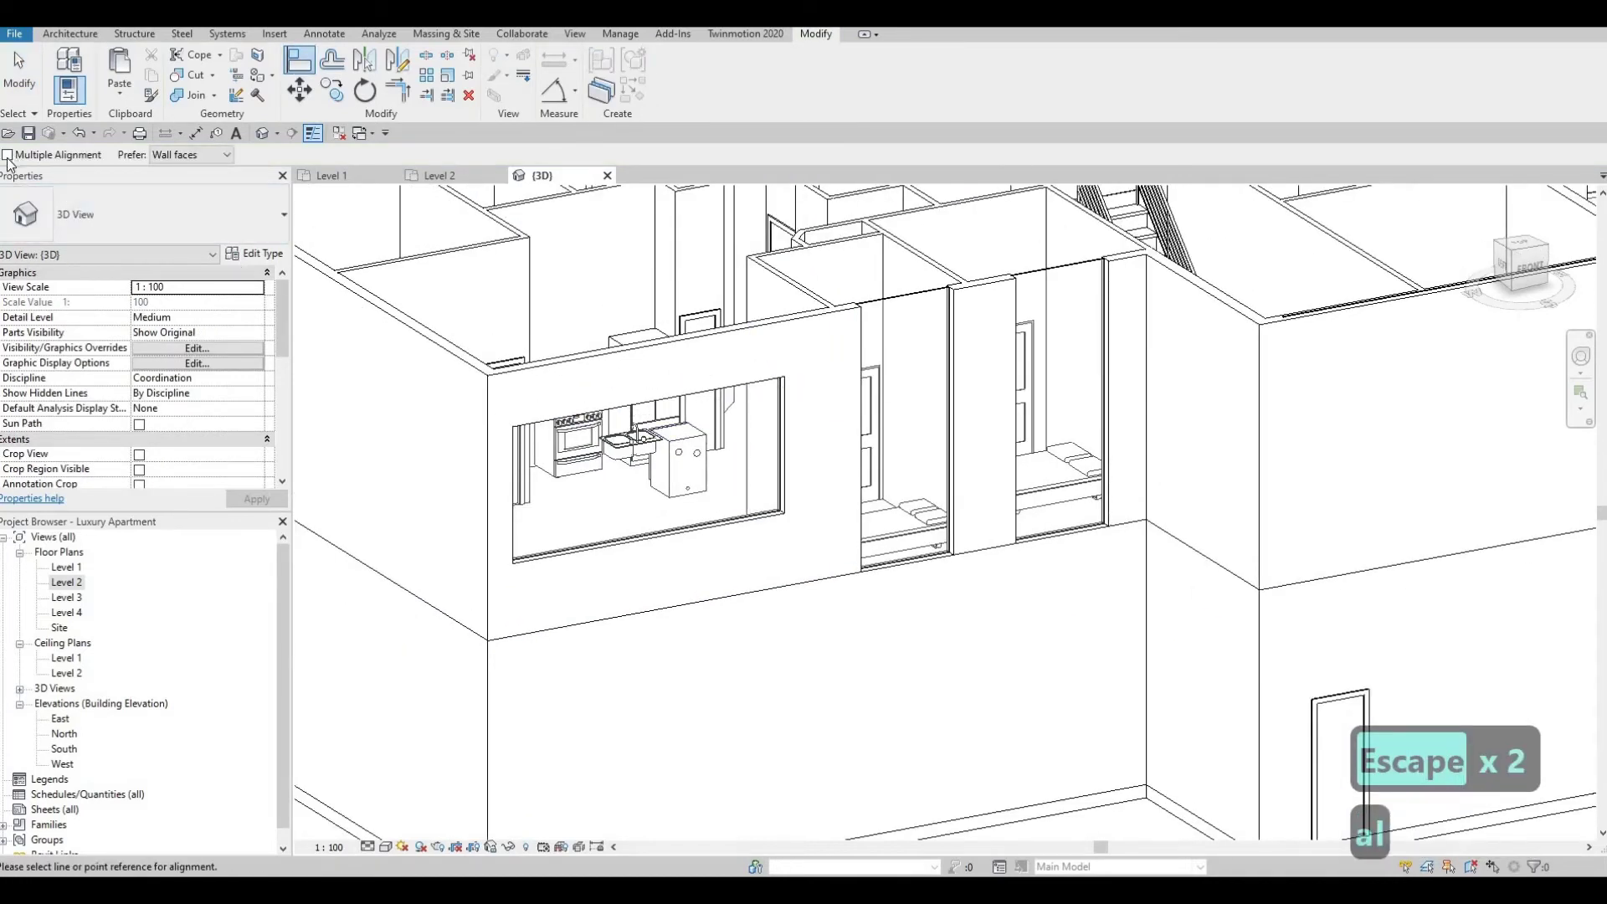
pyautogui.click(630, 413)
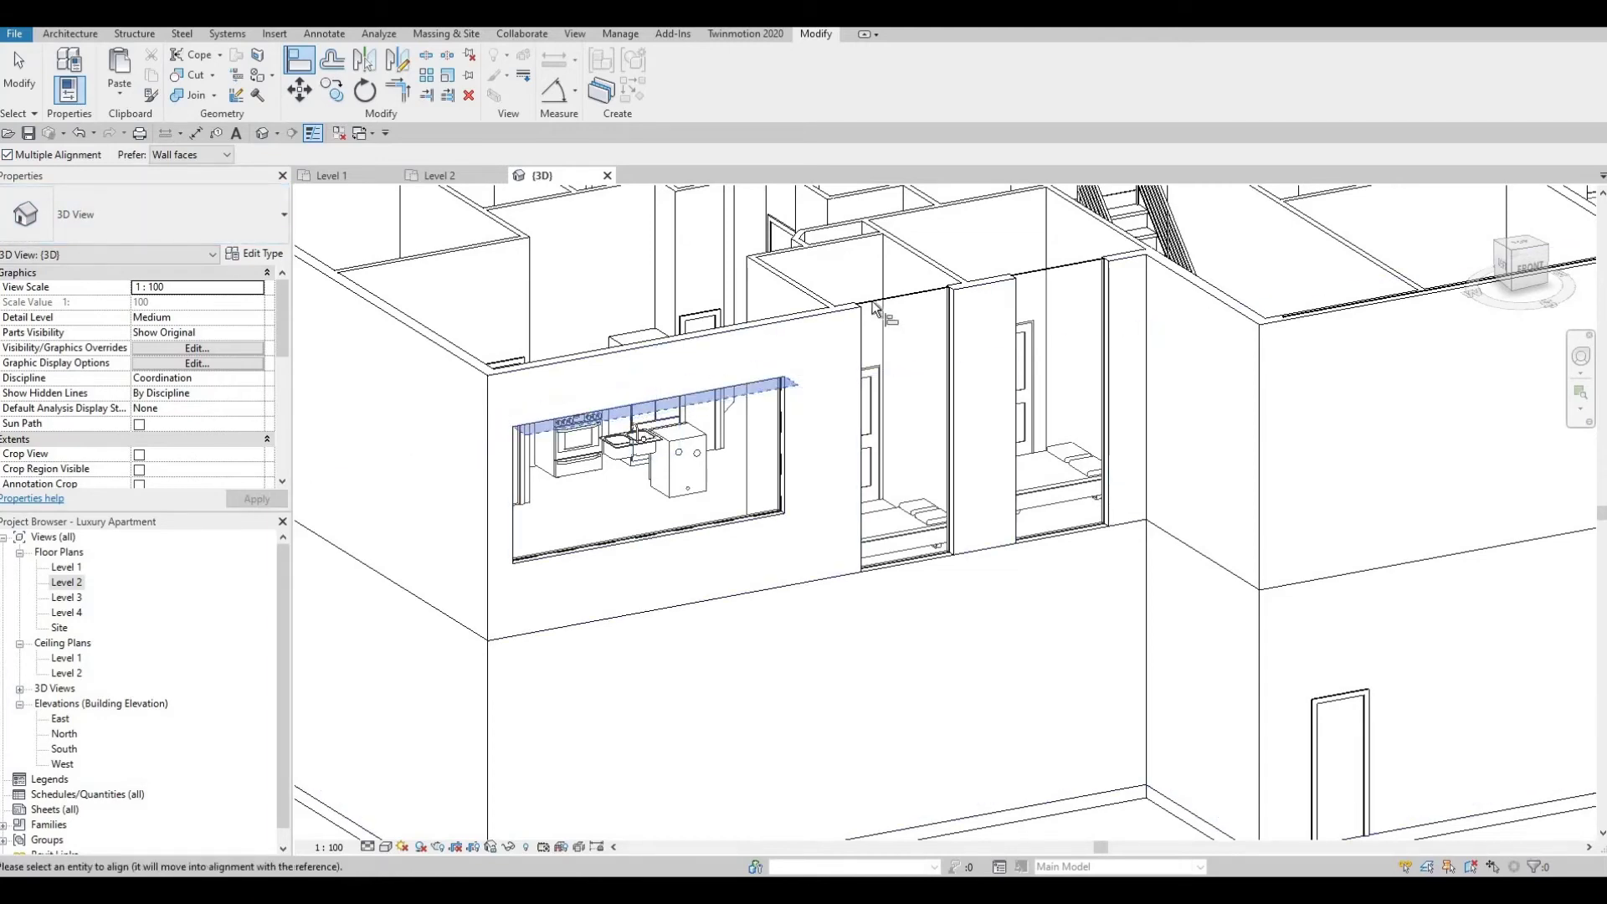
pyautogui.scroll(-2, 1037, 289)
pyautogui.click(981, 482)
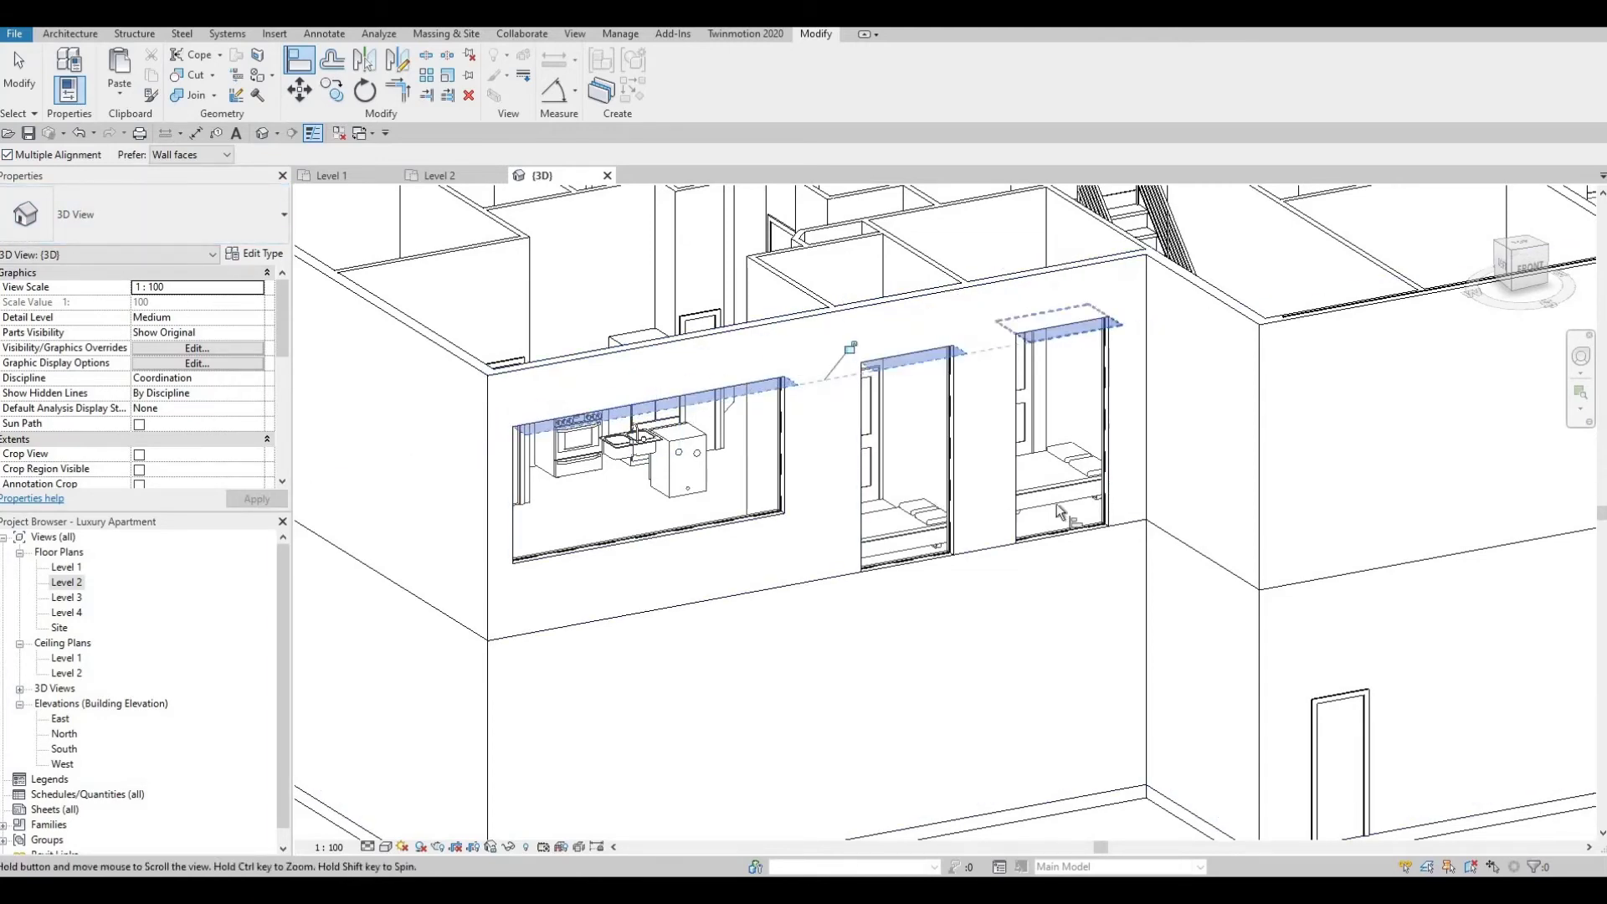
# Align the tops of the front facade's remaining curtain walls, between and beyond the stair blocks, with the same reference
pyautogui.scroll(-2, 644, 491)
pyautogui.scroll(-3, 645, 491)
pyautogui.scroll(3, 986, 451)
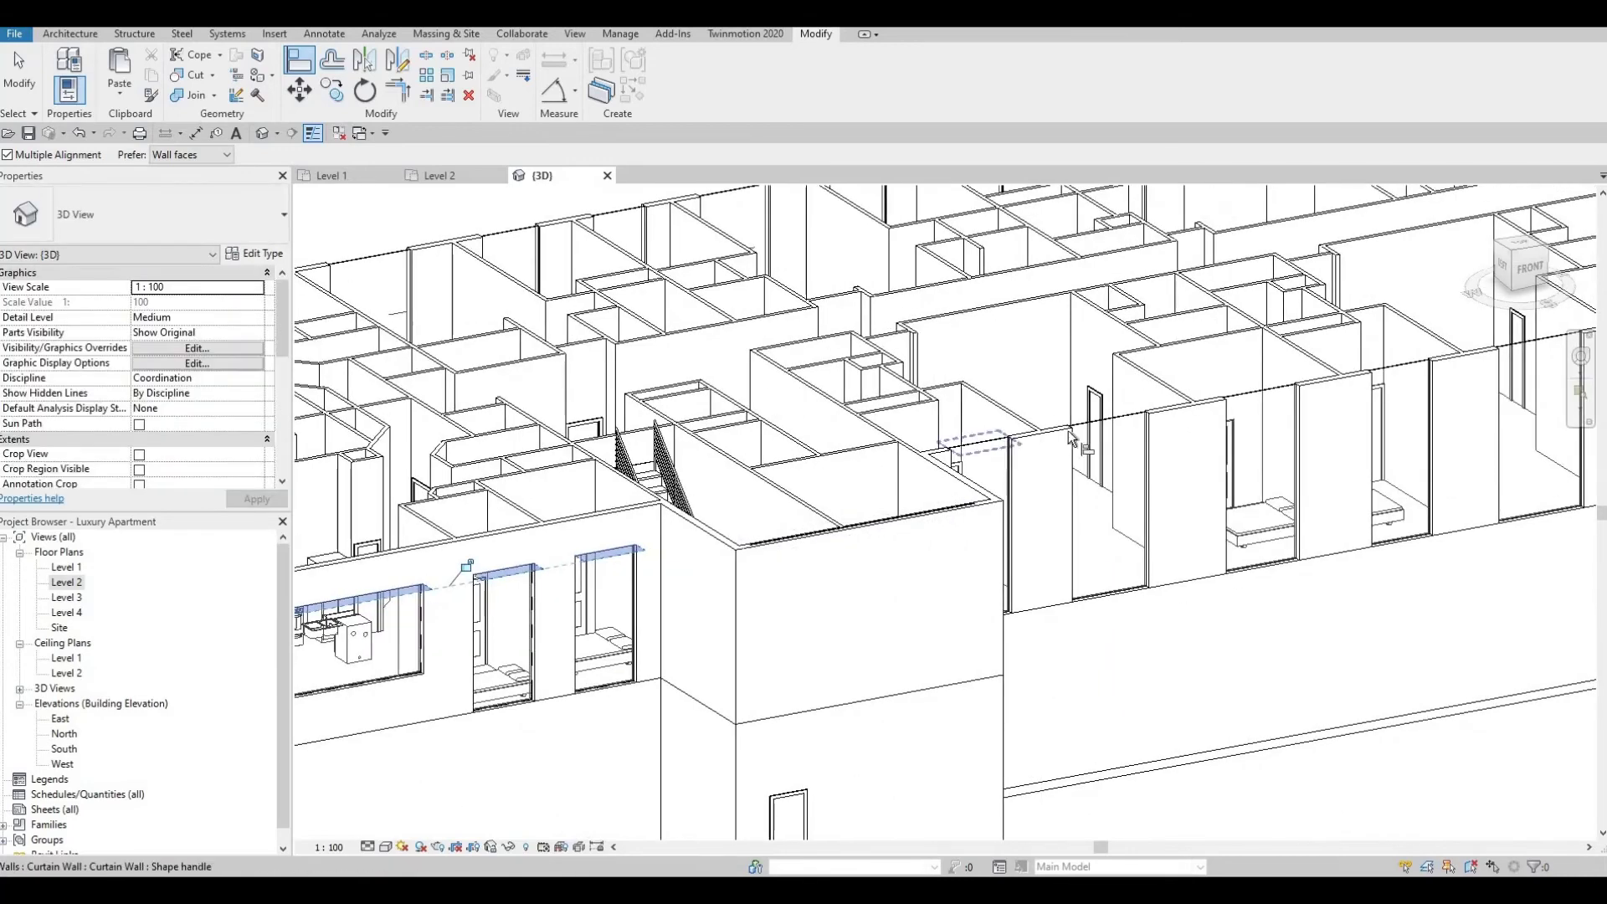
pyautogui.click(1092, 428)
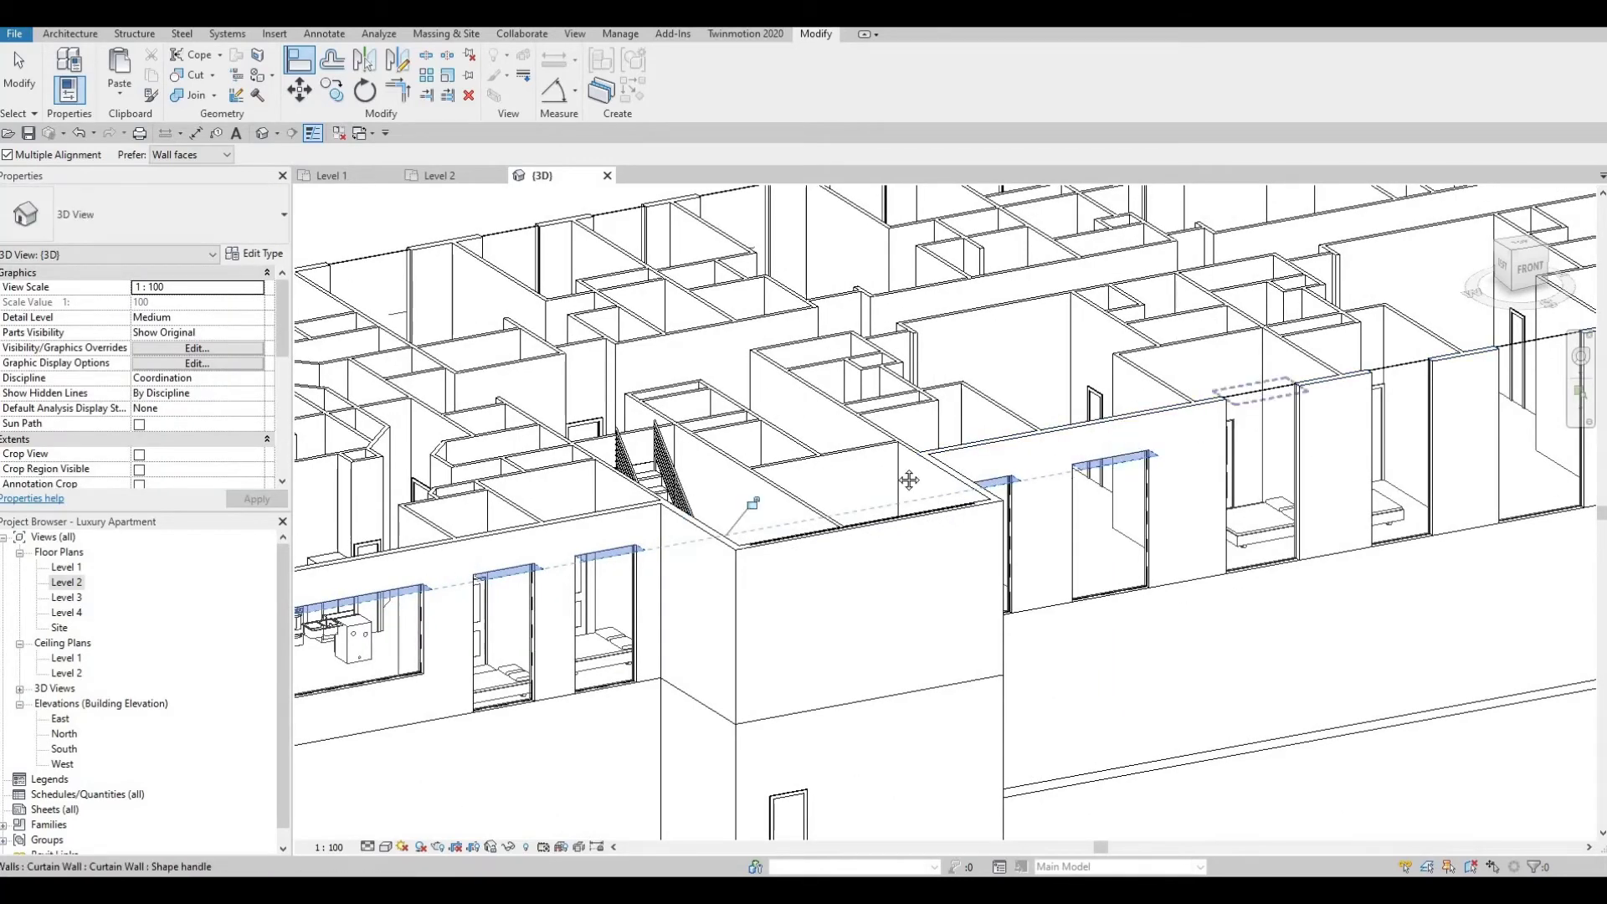
pyautogui.click(1245, 395)
pyautogui.scroll(-2, 955, 399)
pyautogui.scroll(2, 1146, 383)
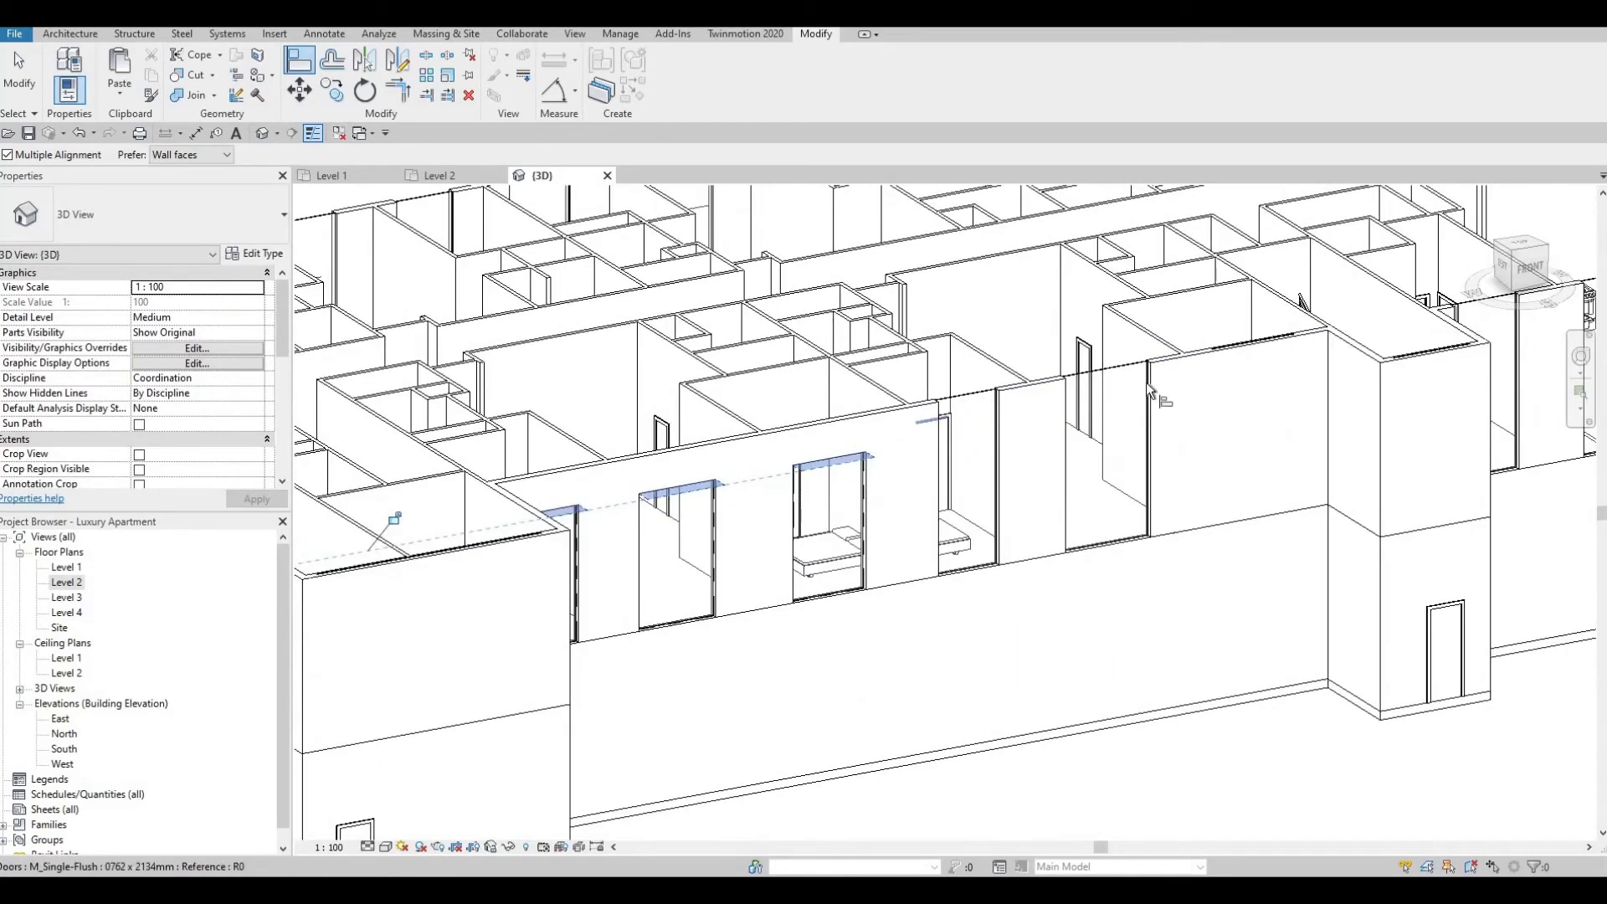
pyautogui.click(1239, 360)
pyautogui.moveTo(1476, 309); pyautogui.dragTo(931, 369, button='middle')
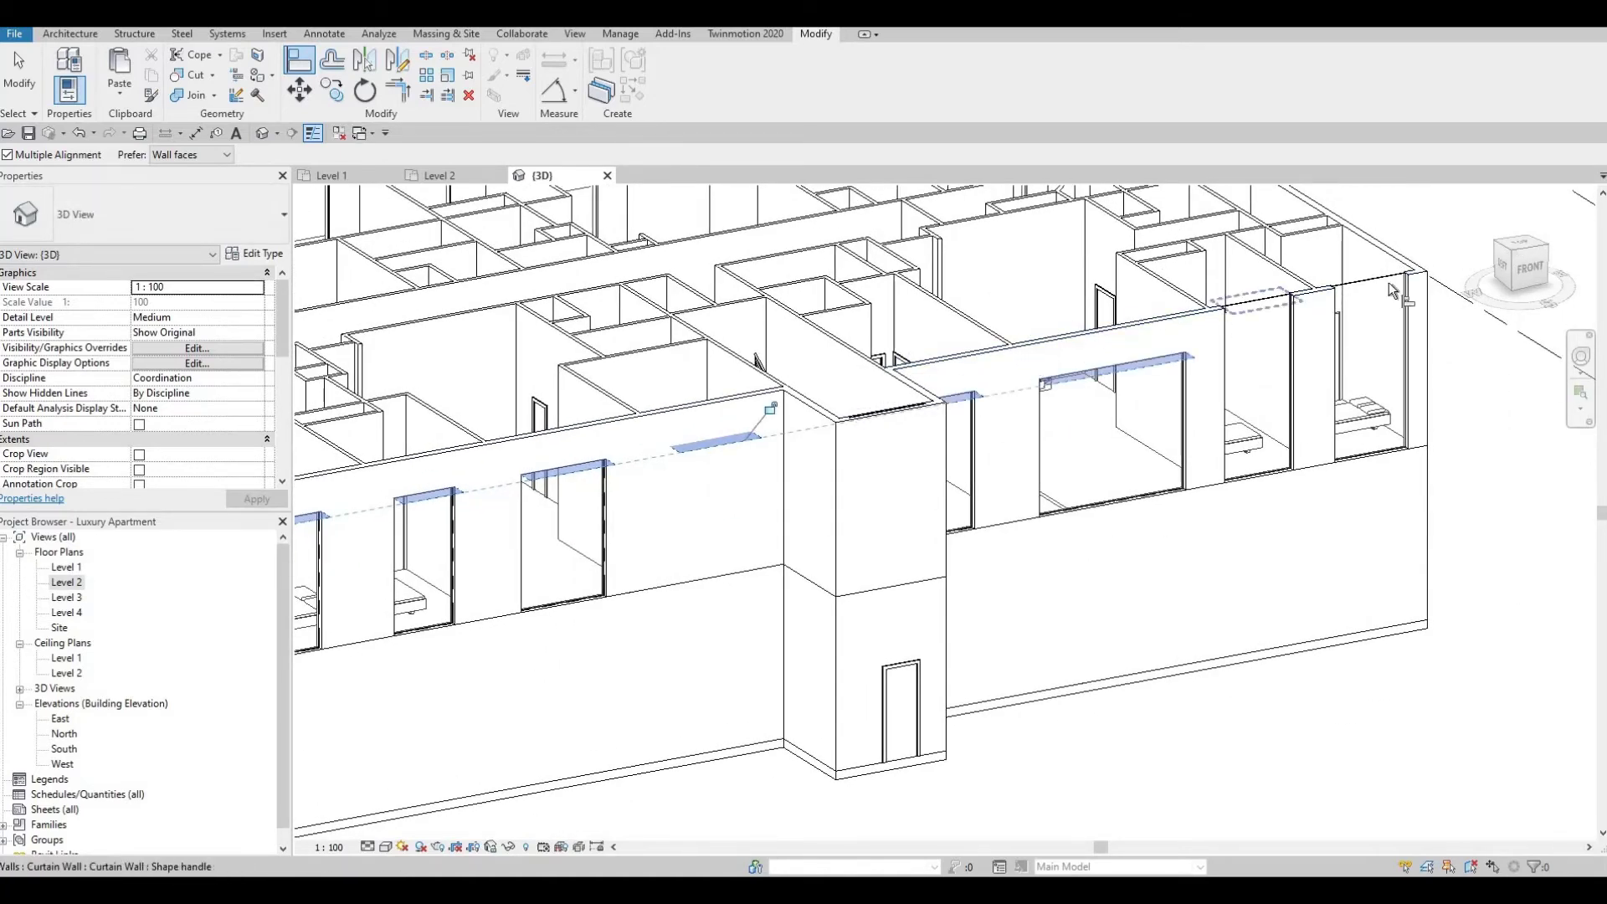
# Align the tops of the back facade's curtain walls with the same reference, starting at the 3 Bedroom corner
pyautogui.keyDown('shift'); pyautogui.moveTo(736, 531); pyautogui.dragTo(852, 594, button='middle'); pyautogui.keyUp('shift')
pyautogui.scroll(-2, 725, 559)
pyautogui.scroll(2, 824, 583)
pyautogui.click(824, 569)
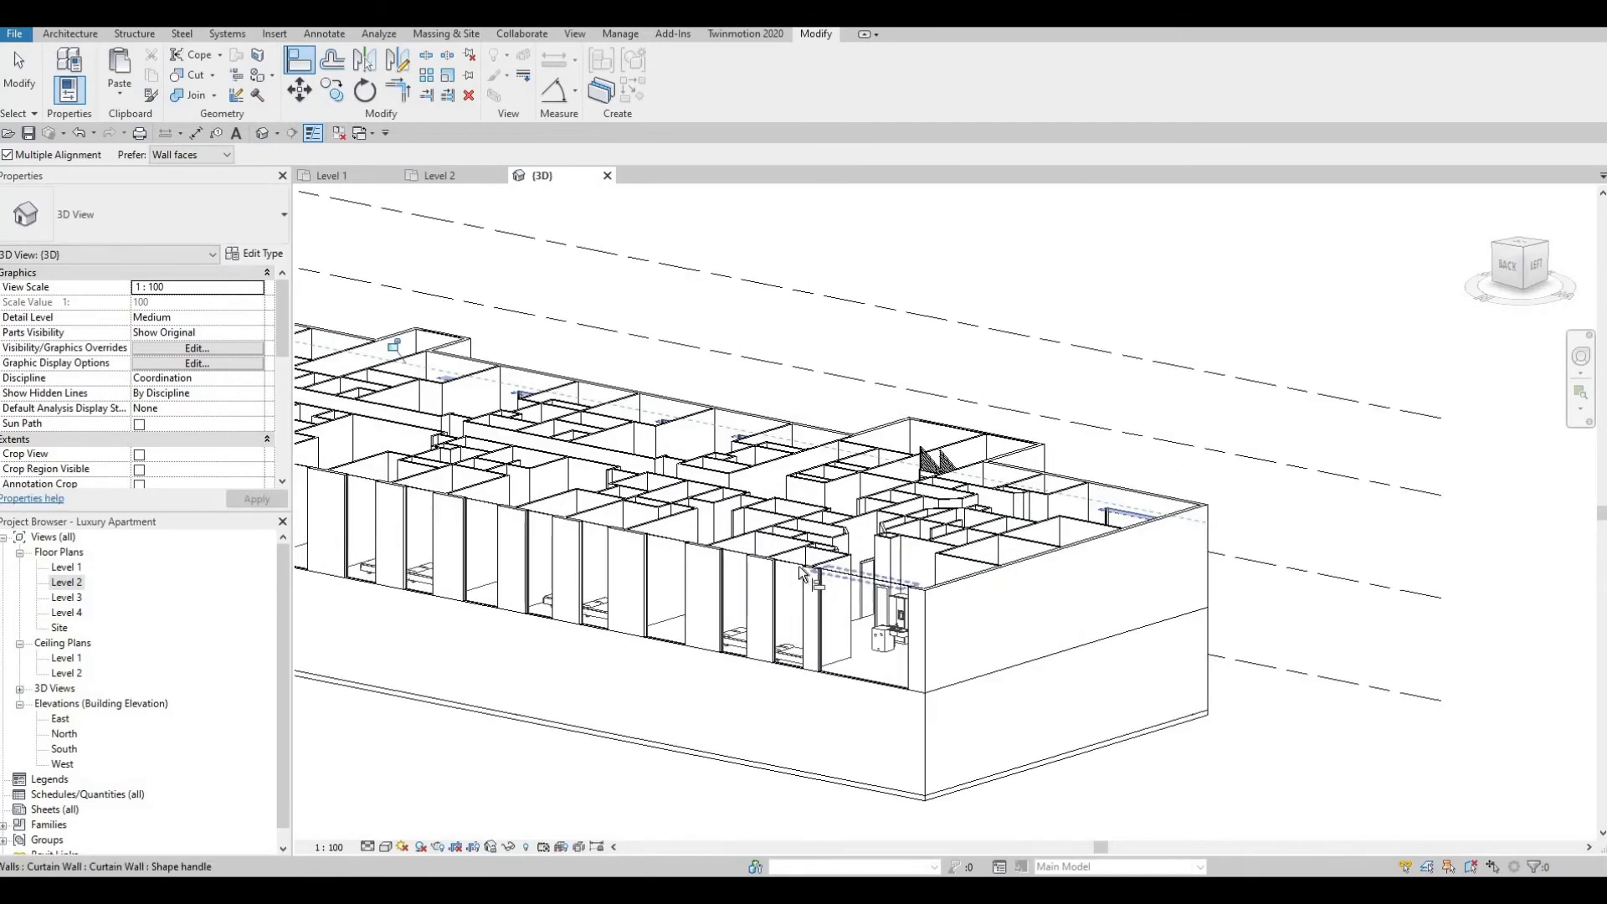
pyautogui.click(785, 562)
pyautogui.click(733, 554)
pyautogui.click(669, 549)
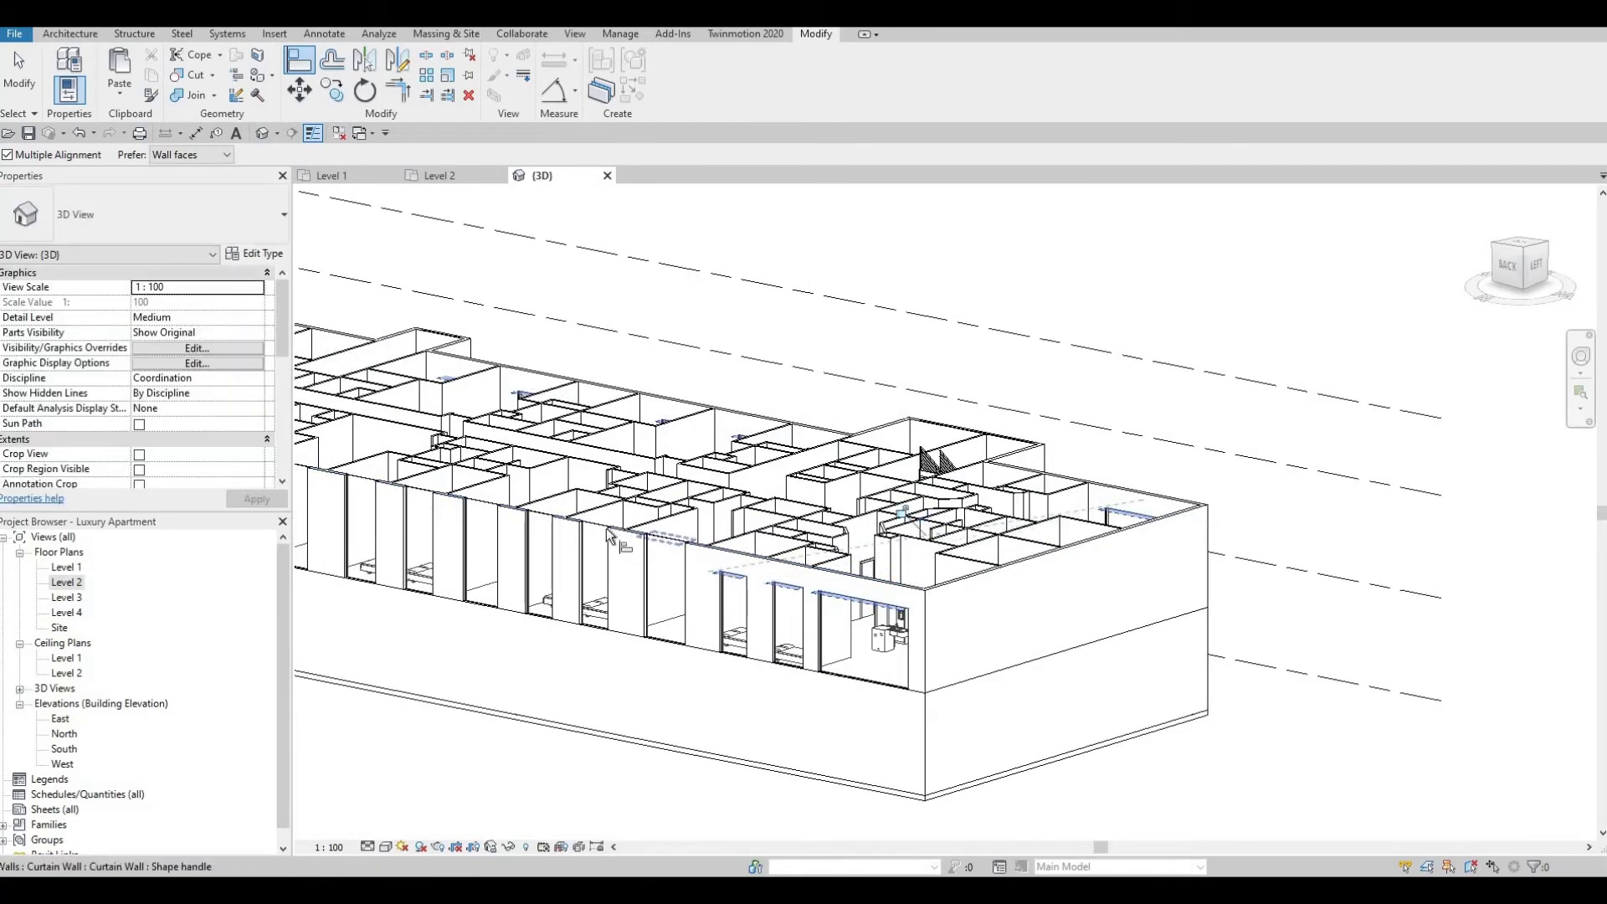
pyautogui.click(595, 540)
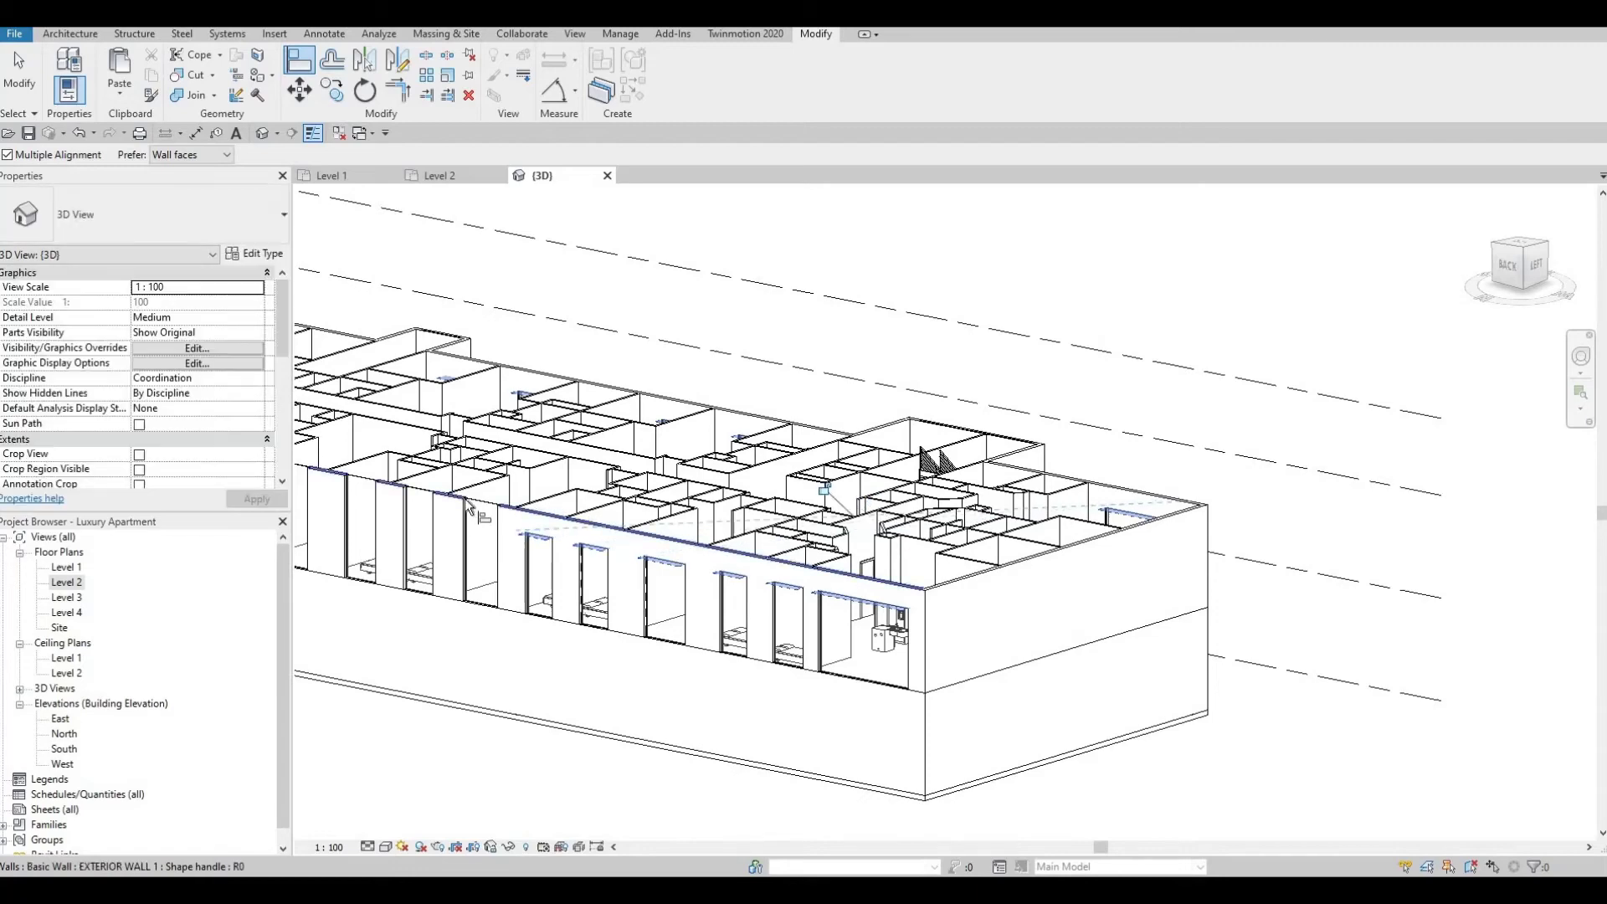
pyautogui.click(535, 532)
pyautogui.click(478, 521)
pyautogui.click(422, 490)
# Align the tops of the back facade's remaining curtain walls up to its far corner
pyautogui.moveTo(361, 479); pyautogui.dragTo(874, 540, button='middle')
pyautogui.scroll(2, 874, 540)
pyautogui.click(860, 527)
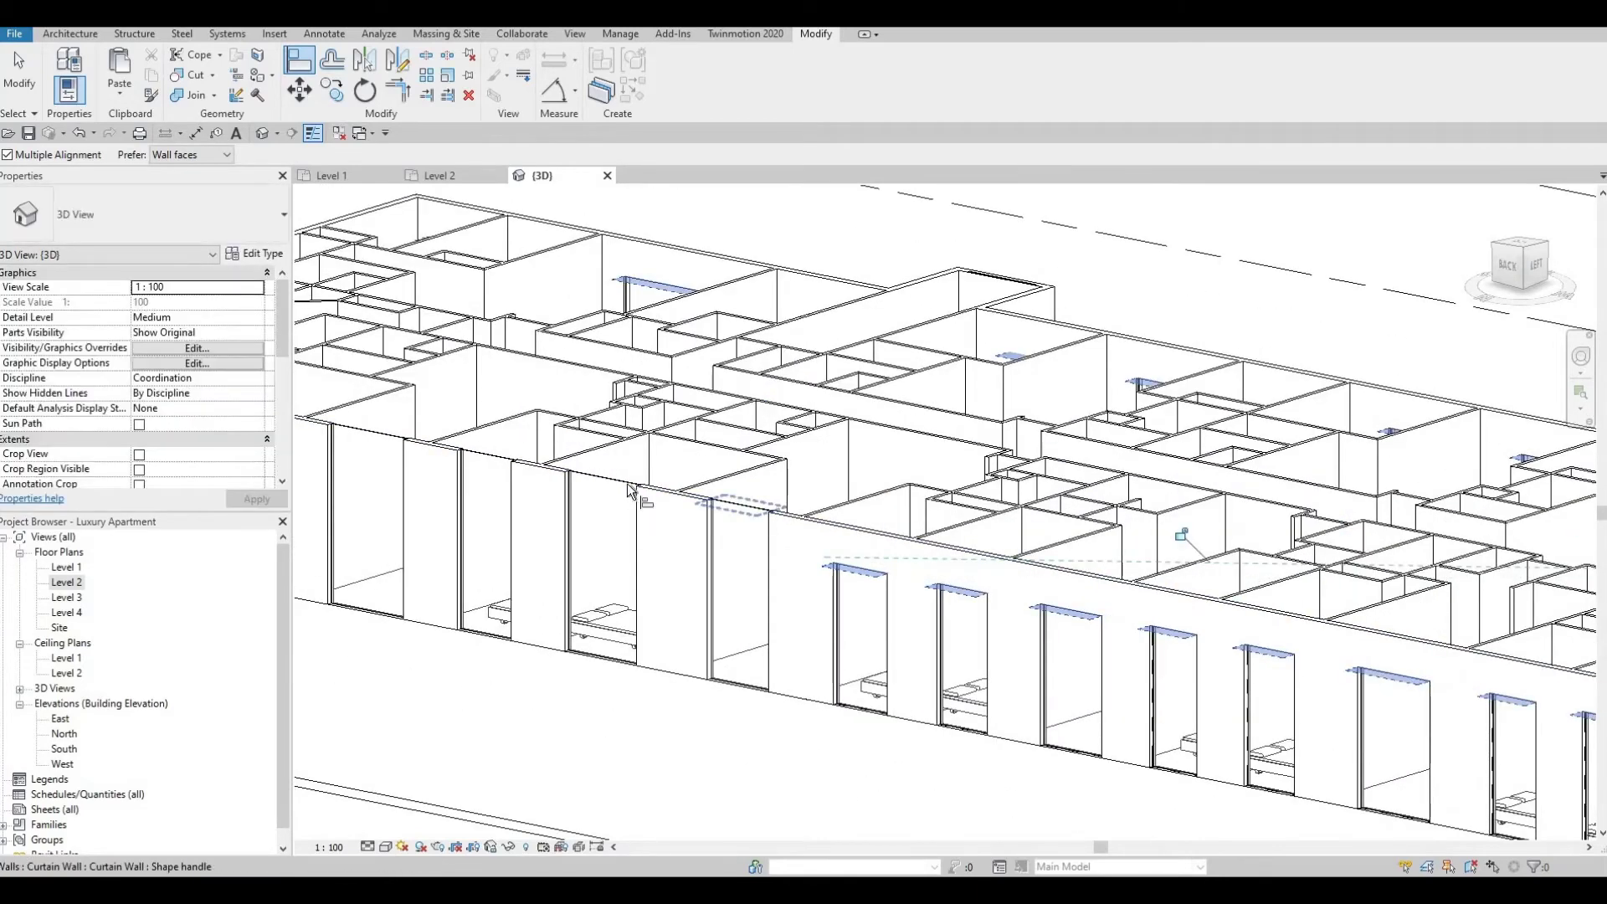
pyautogui.click(736, 507)
pyautogui.click(598, 481)
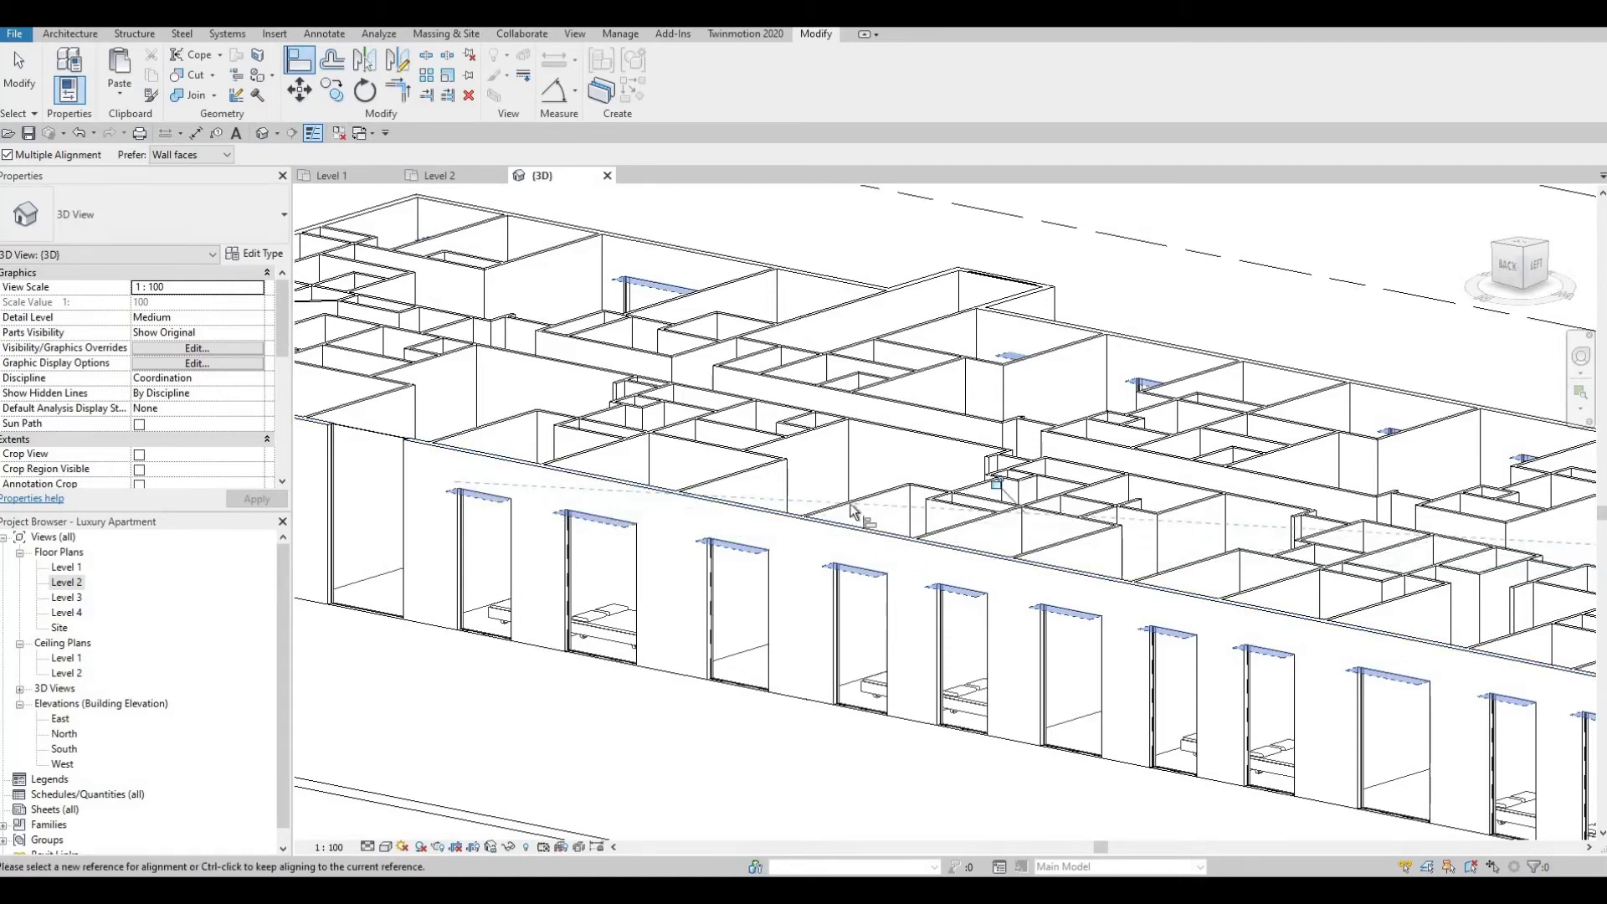
pyautogui.moveTo(544, 521); pyautogui.dragTo(1004, 580, button='middle')
pyautogui.click(697, 465)
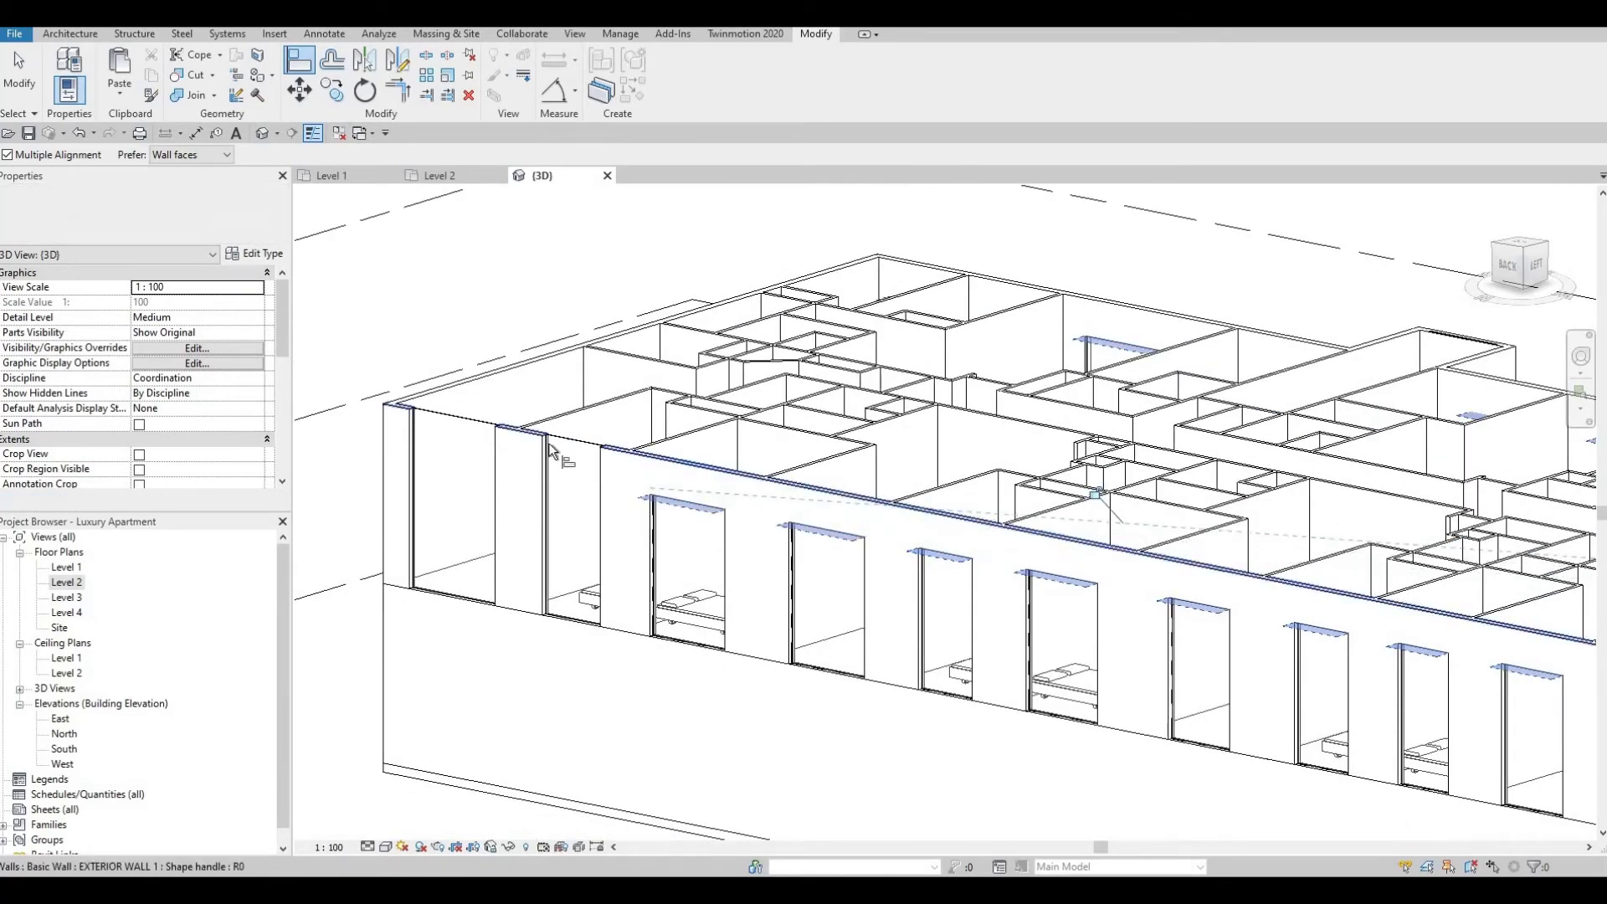
pyautogui.click(554, 440)
pyautogui.click(478, 422)
# Cut the front exterior wall with the uncut curtain wall beside the far stair block and end the cut
pyautogui.keyDown('shift'); pyautogui.moveTo(655, 575); pyautogui.dragTo(125, 527, button='middle'); pyautogui.keyUp('shift')
pyautogui.moveTo(1372, 711); pyautogui.dragTo(887, 653, button='middle')
pyautogui.scroll(-1, 920, 632)
pyautogui.press('Escape')
pyautogui.moveTo(1013, 577); pyautogui.dragTo(912, 594, button='middle')
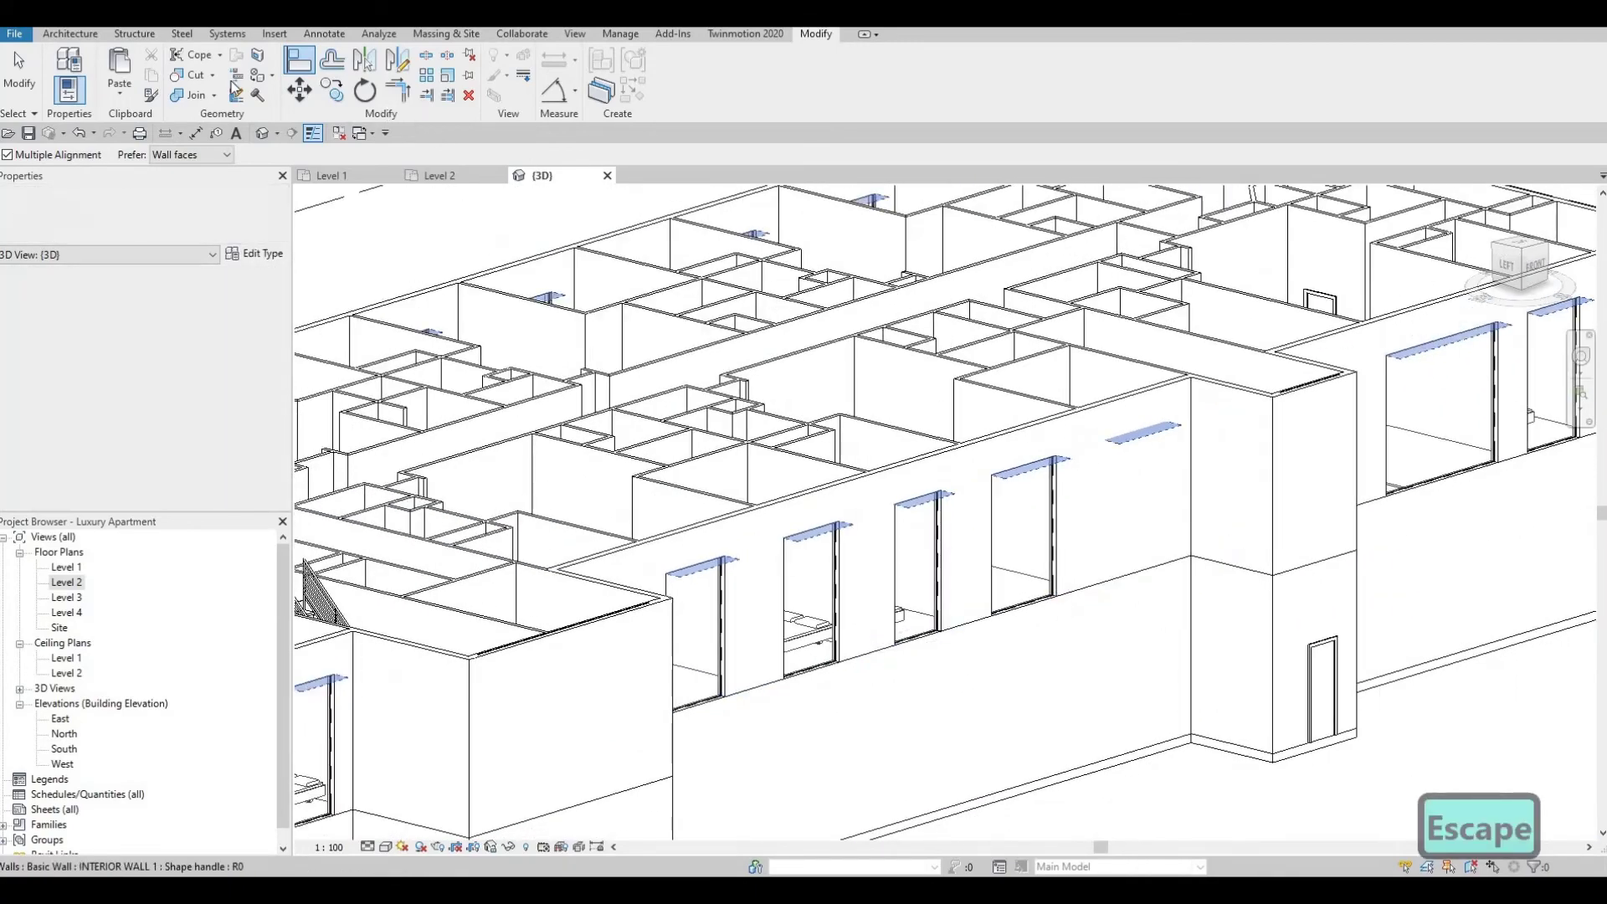
pyautogui.scroll(1, 912, 594)
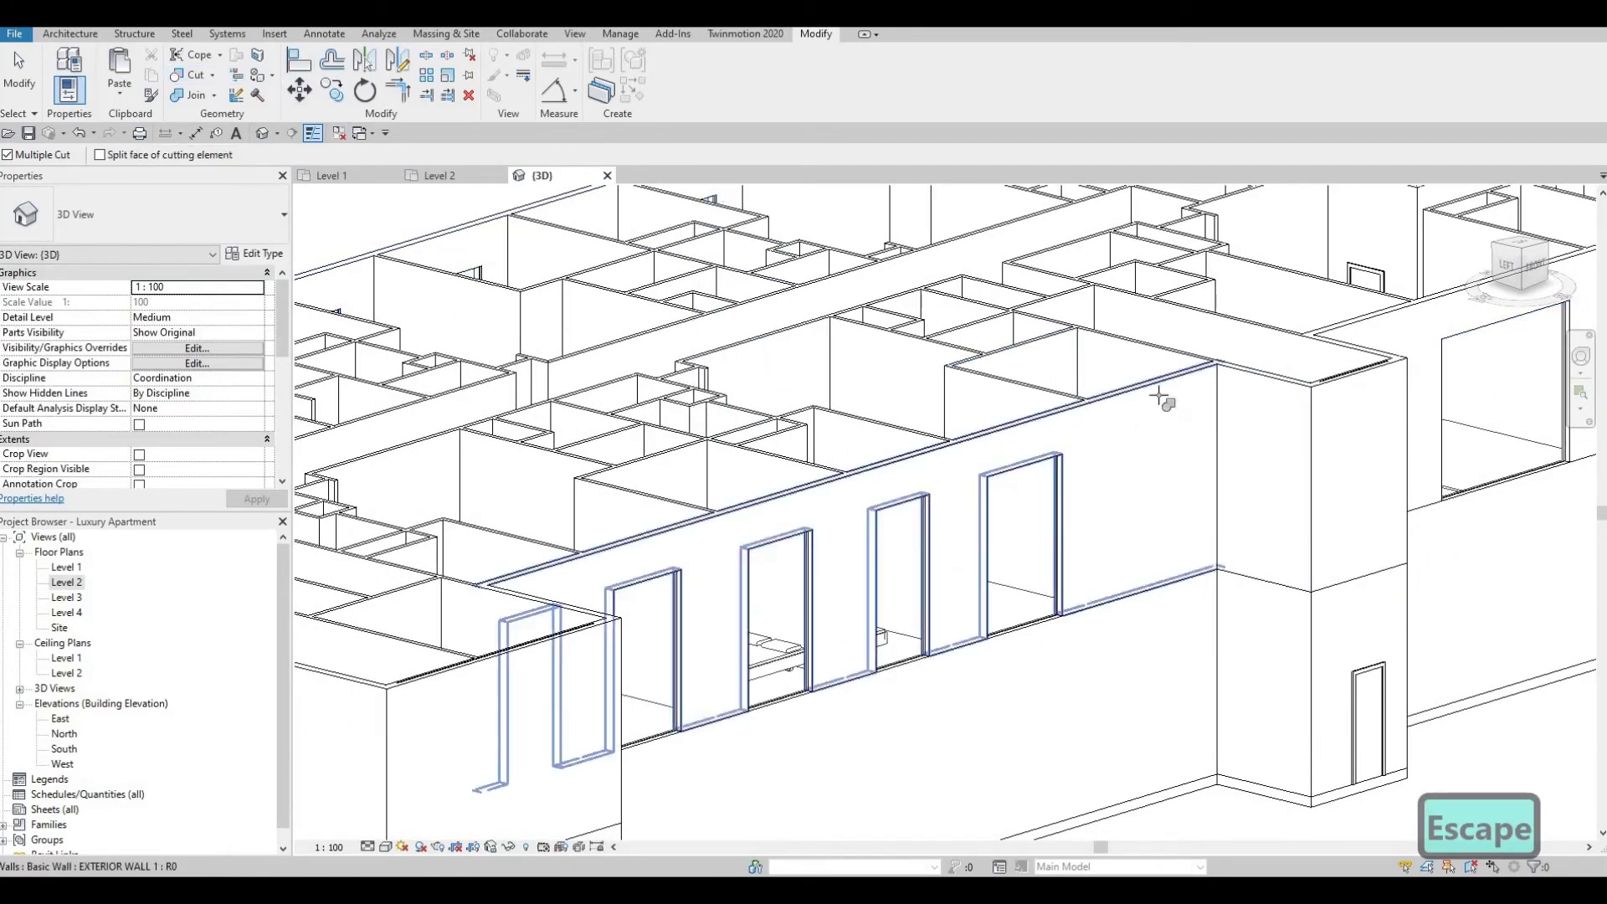
pyautogui.click(1157, 450)
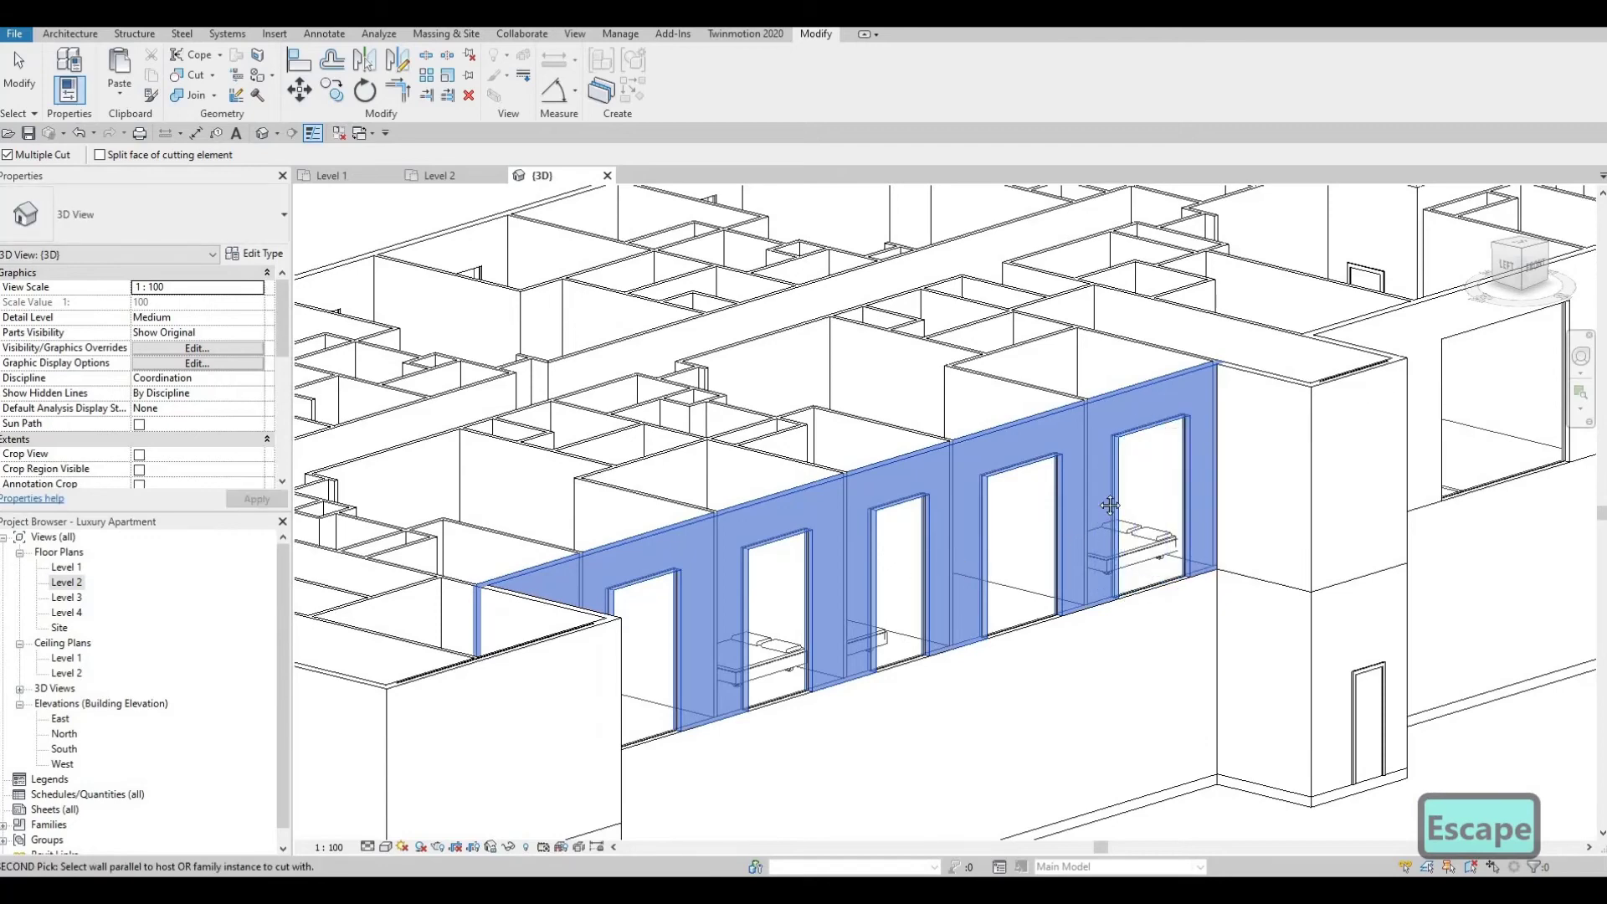
pyautogui.press('Escape')
pyautogui.moveTo(1368, 389); pyautogui.dragTo(626, 566, button='middle')
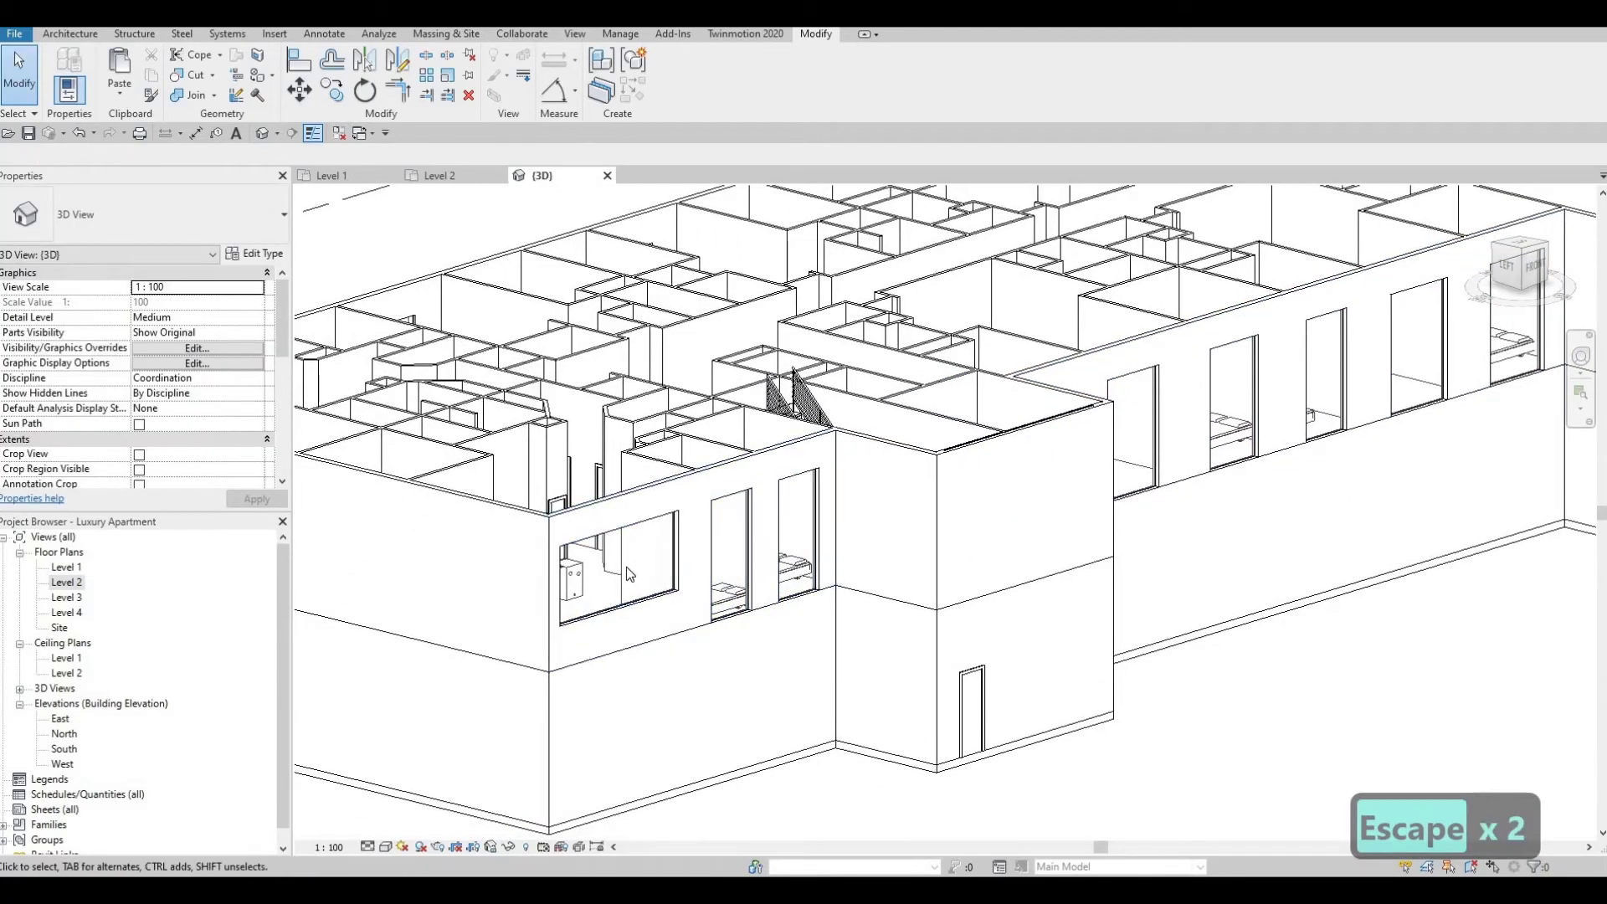
# Align the bases of the two narrow front curtain walls before the first stair block with the wide corner window's base
pyautogui.press('a')
pyautogui.press('l')
pyautogui.scroll(1, 562, 572)
pyautogui.click(562, 569)
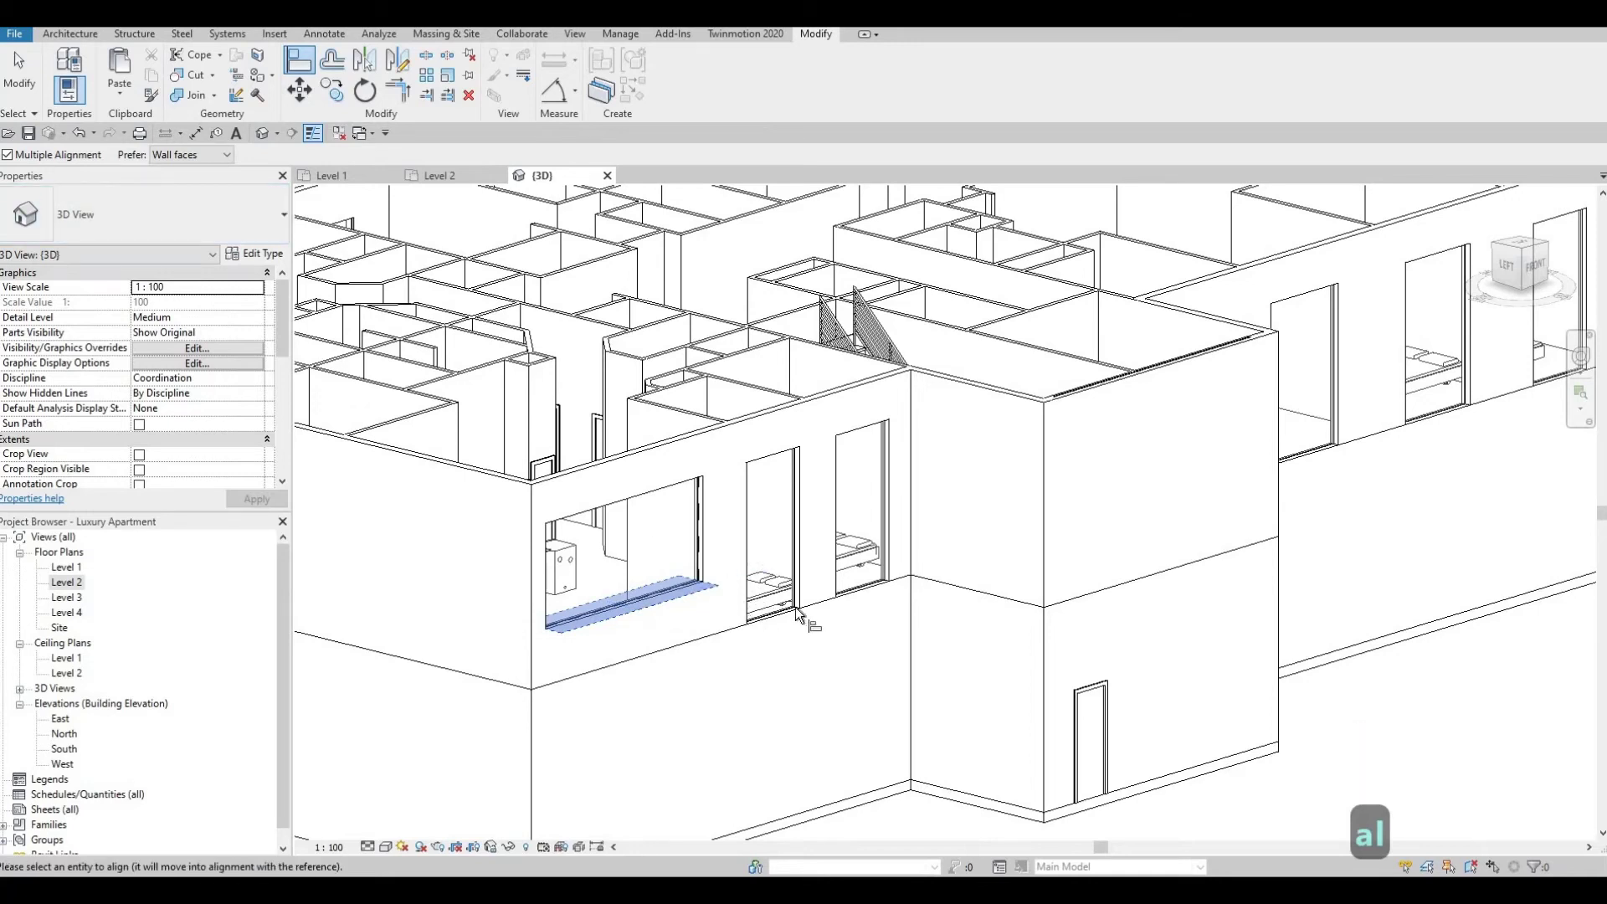
pyautogui.click(841, 596)
pyautogui.click(866, 535)
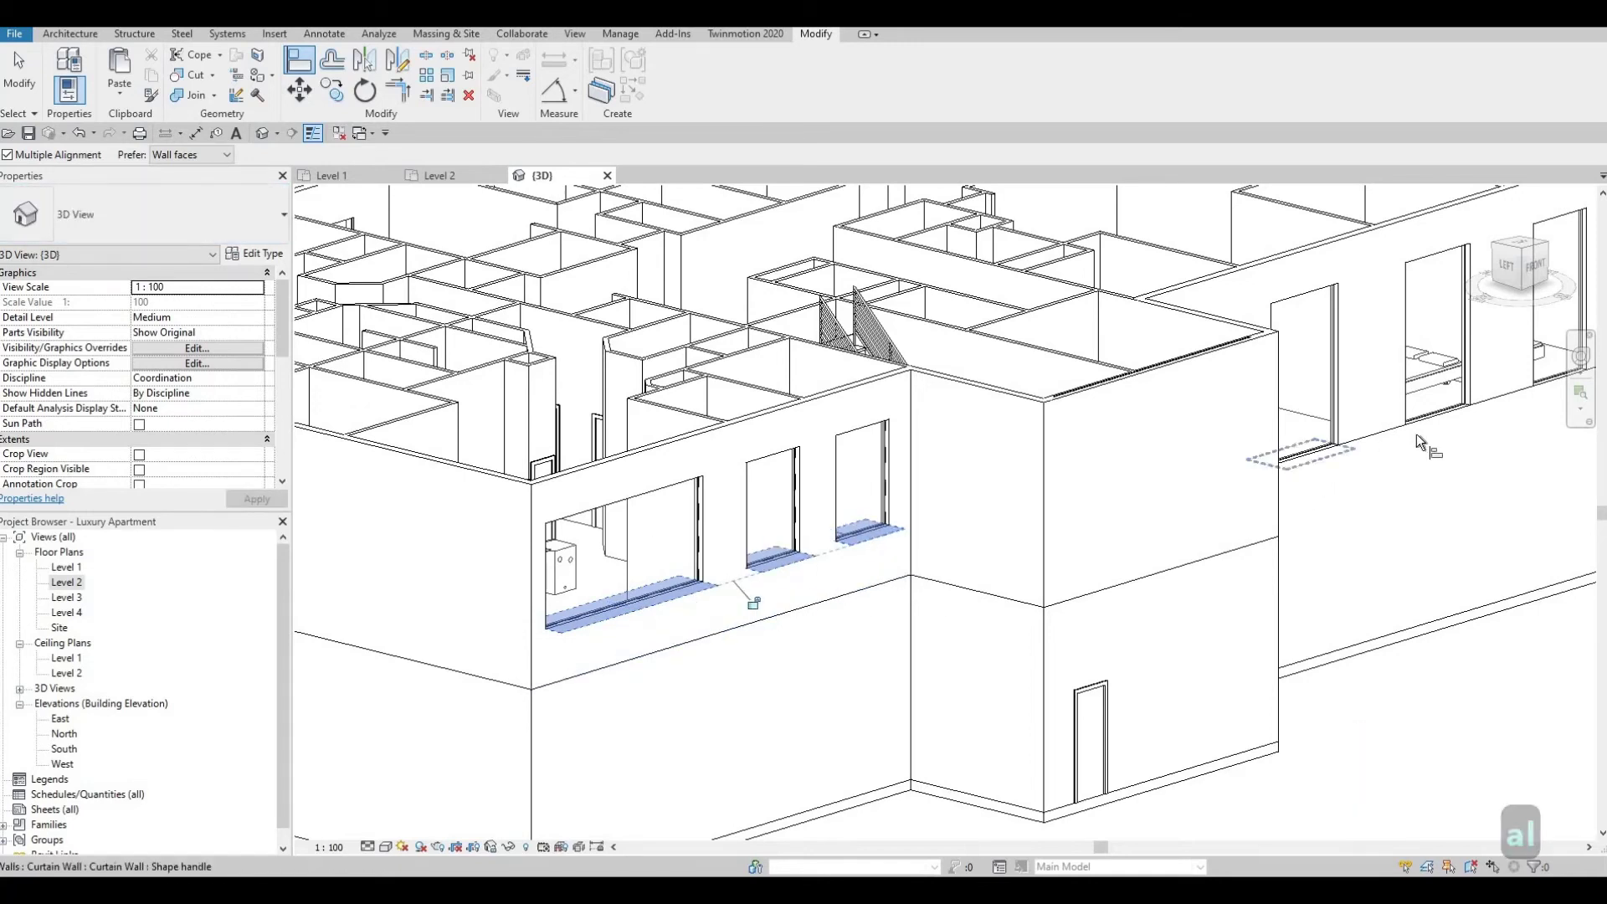
# Align the bases of the front facade's curtain walls between the two stair blocks with the same base reference
pyautogui.keyDown('shift'); pyautogui.moveTo(1367, 555); pyautogui.dragTo(1335, 552, button='middle'); pyautogui.keyUp('shift')
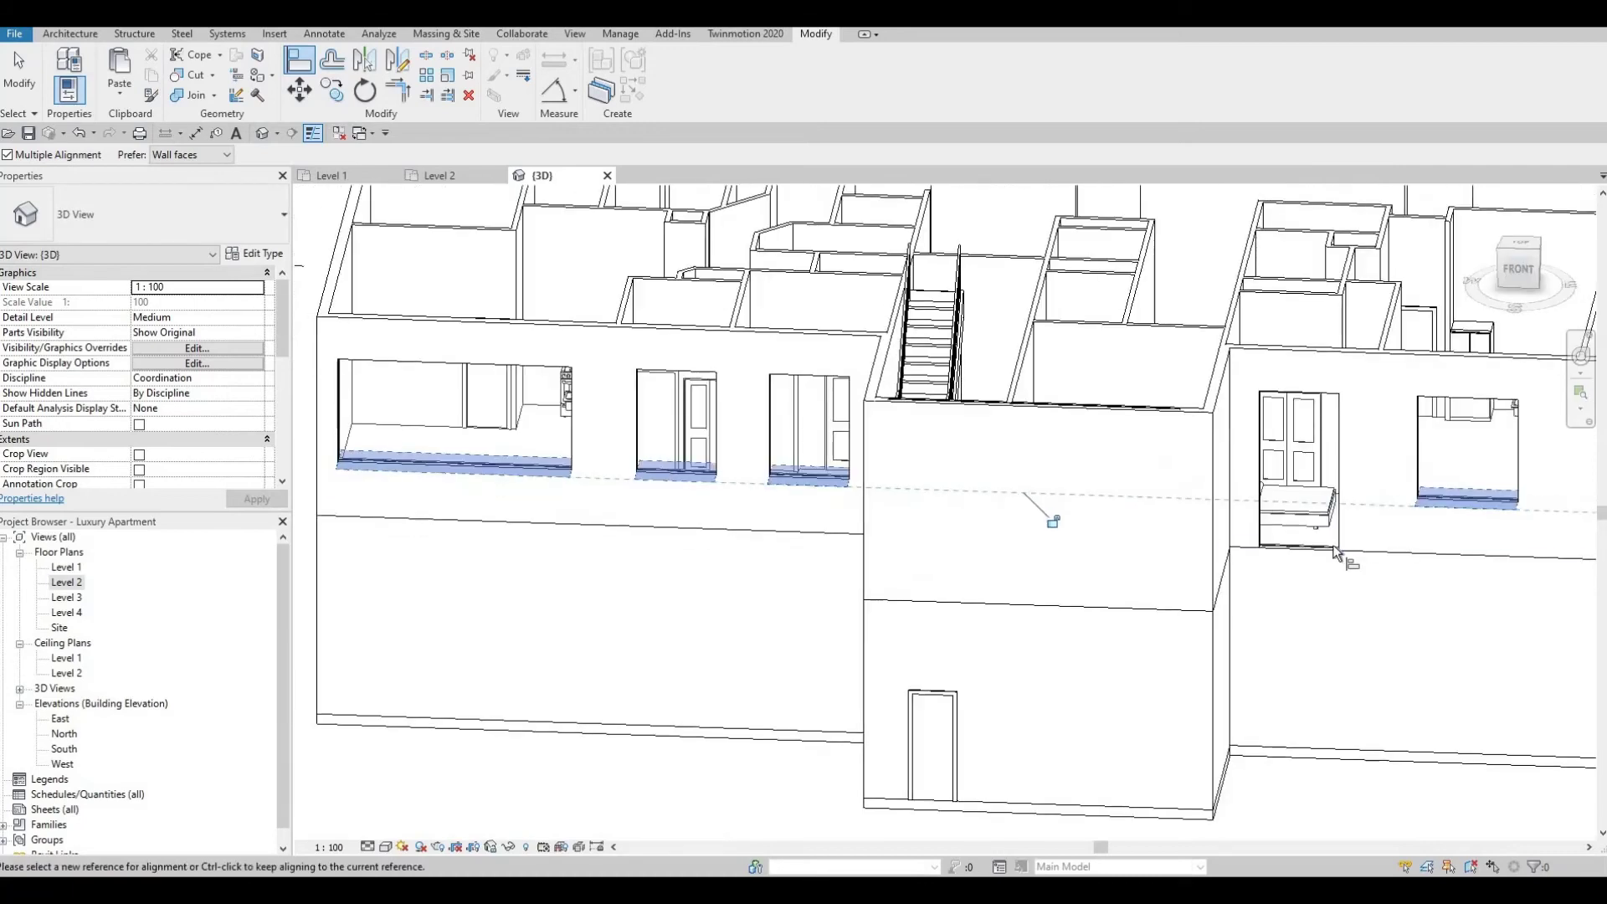
pyautogui.click(1298, 548)
pyautogui.moveTo(1375, 610); pyautogui.dragTo(860, 576, button='middle')
pyautogui.keyDown('shift'); pyautogui.moveTo(1071, 555); pyautogui.dragTo(1071, 353, button='middle'); pyautogui.keyUp('shift')
pyautogui.click(1072, 353)
pyautogui.click(1239, 332)
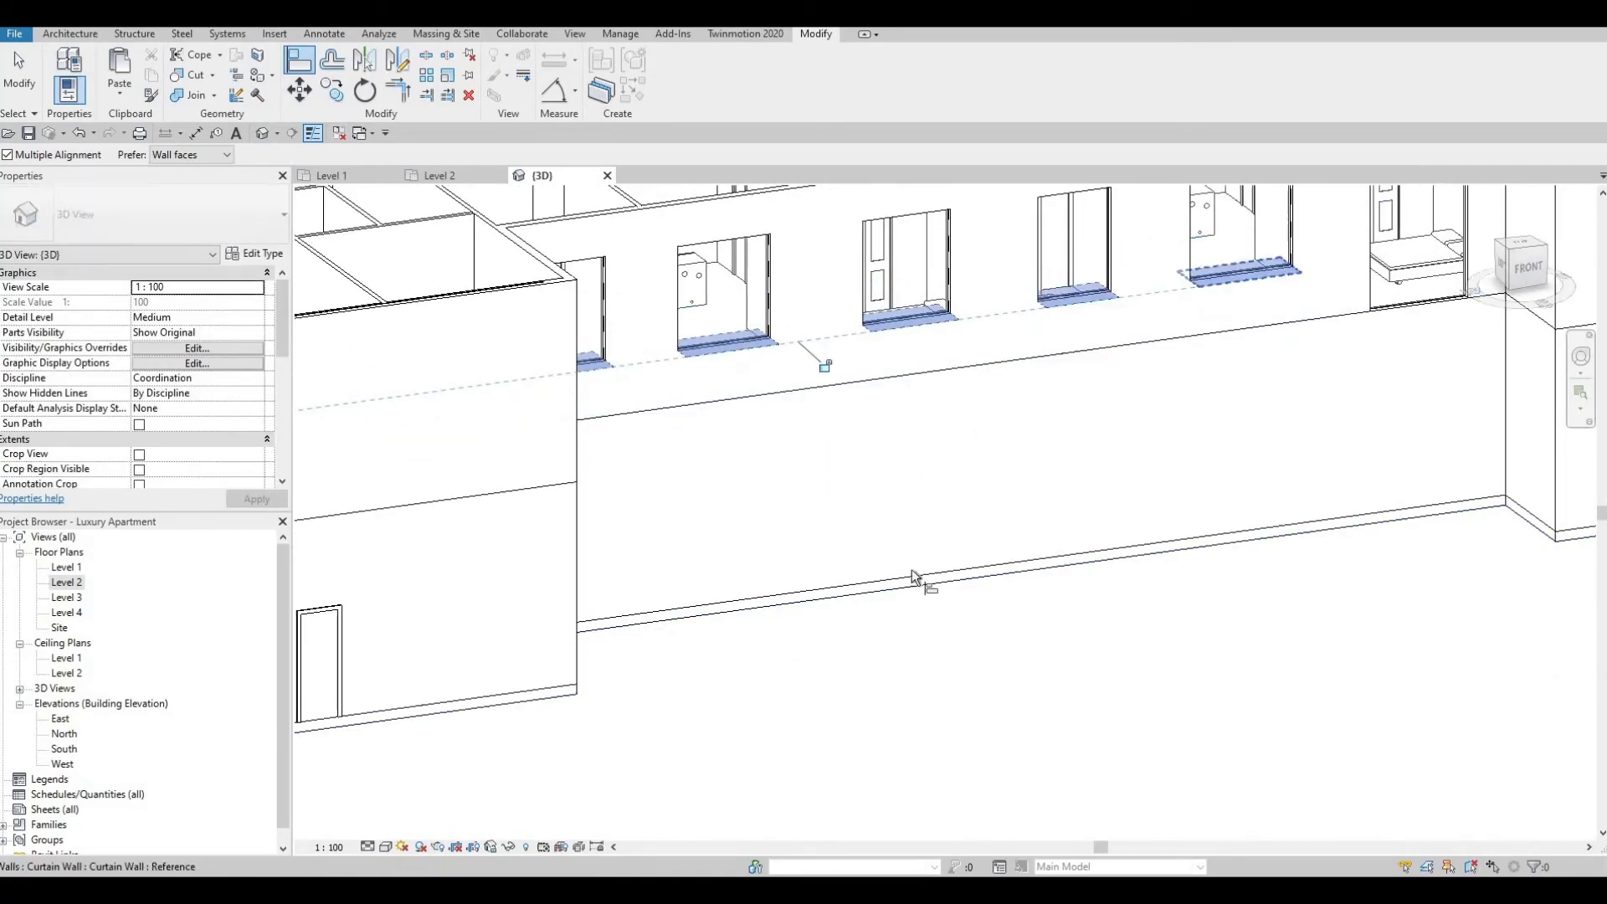
# Align the bases of the front curtain walls beyond the far stair block and of those in the stair blocks with the same reference
pyautogui.moveTo(1320, 374); pyautogui.dragTo(397, 602, button='middle')
pyautogui.click(962, 504)
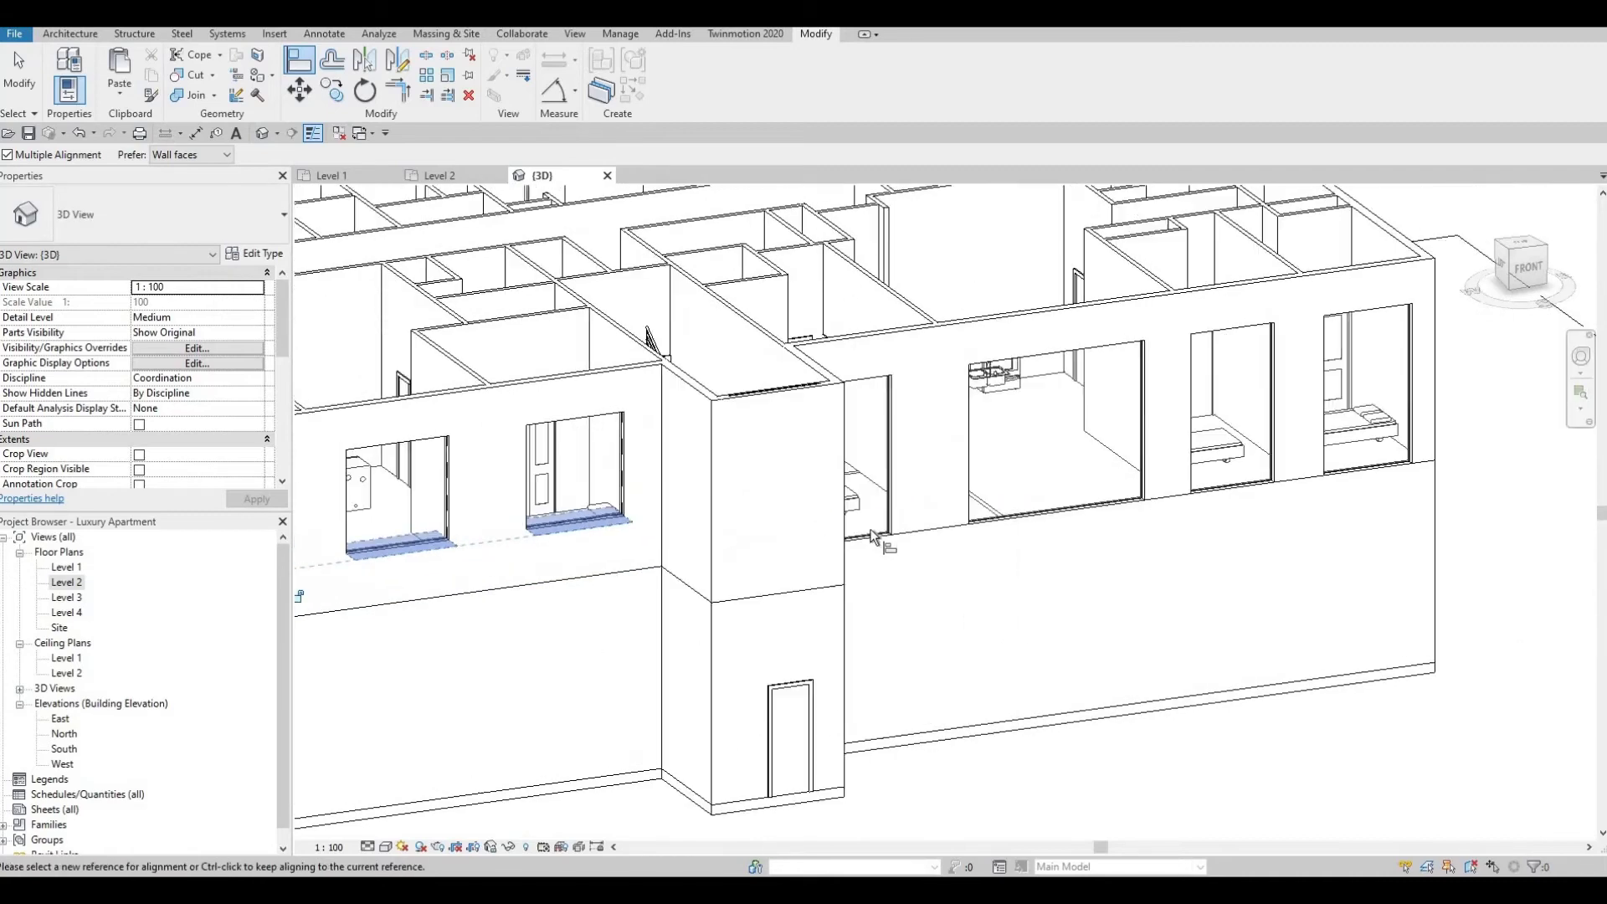
pyautogui.click(1056, 512)
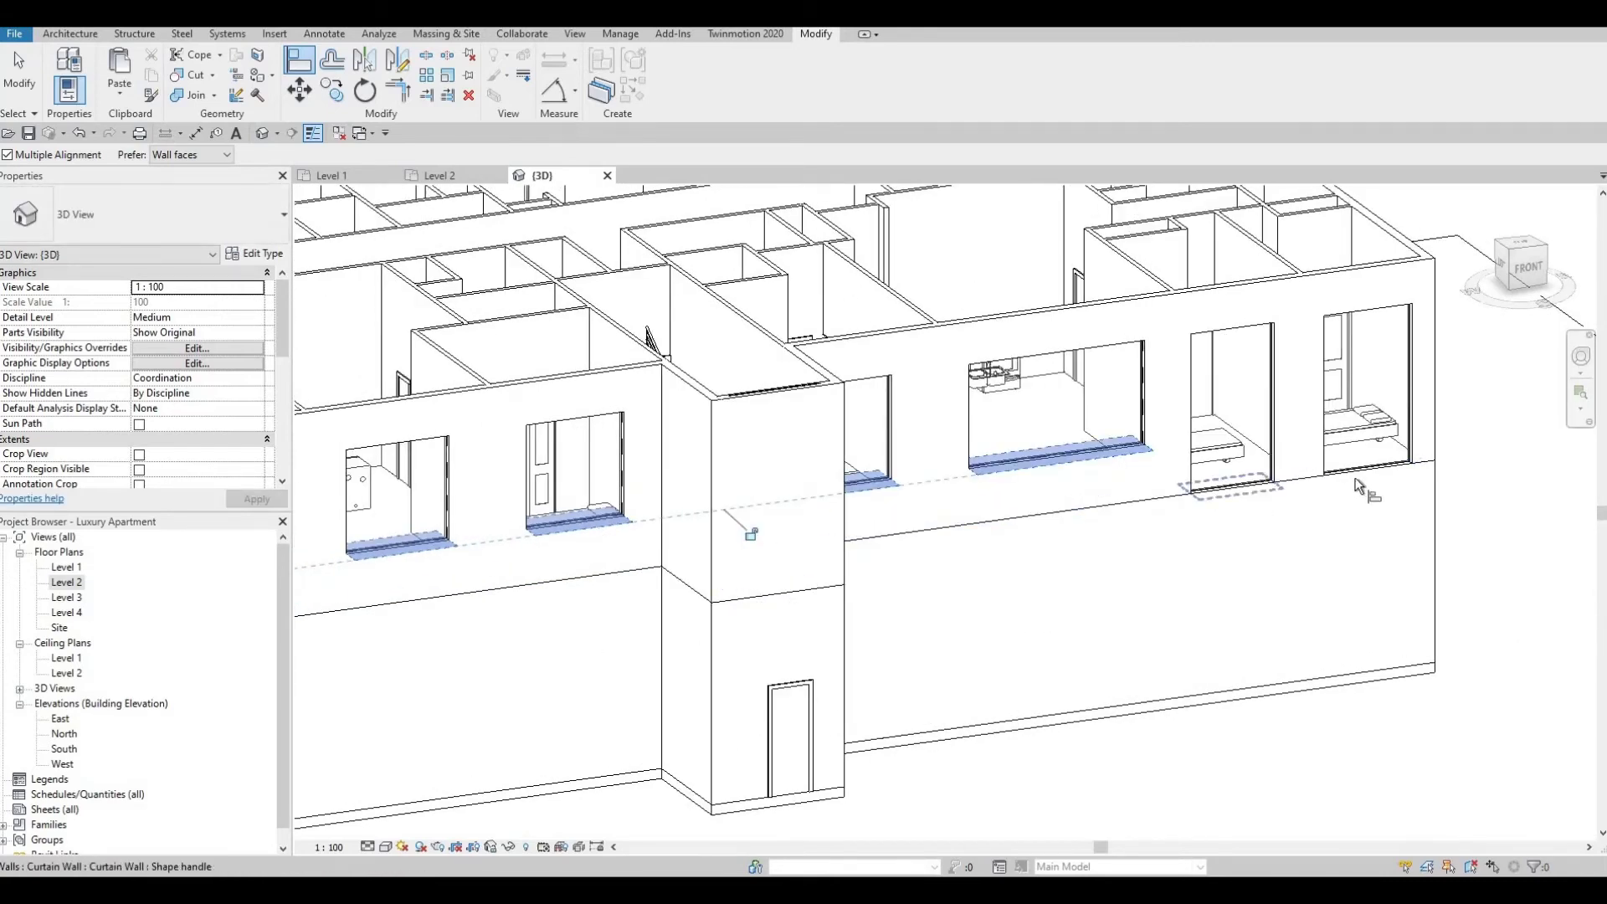
pyautogui.click(1230, 489)
pyautogui.click(1369, 469)
pyautogui.keyDown('shift'); pyautogui.moveTo(1072, 600); pyautogui.dragTo(1250, 590, button='middle'); pyautogui.keyUp('shift')
pyautogui.moveTo(1005, 527); pyautogui.dragTo(980, 574, button='middle')
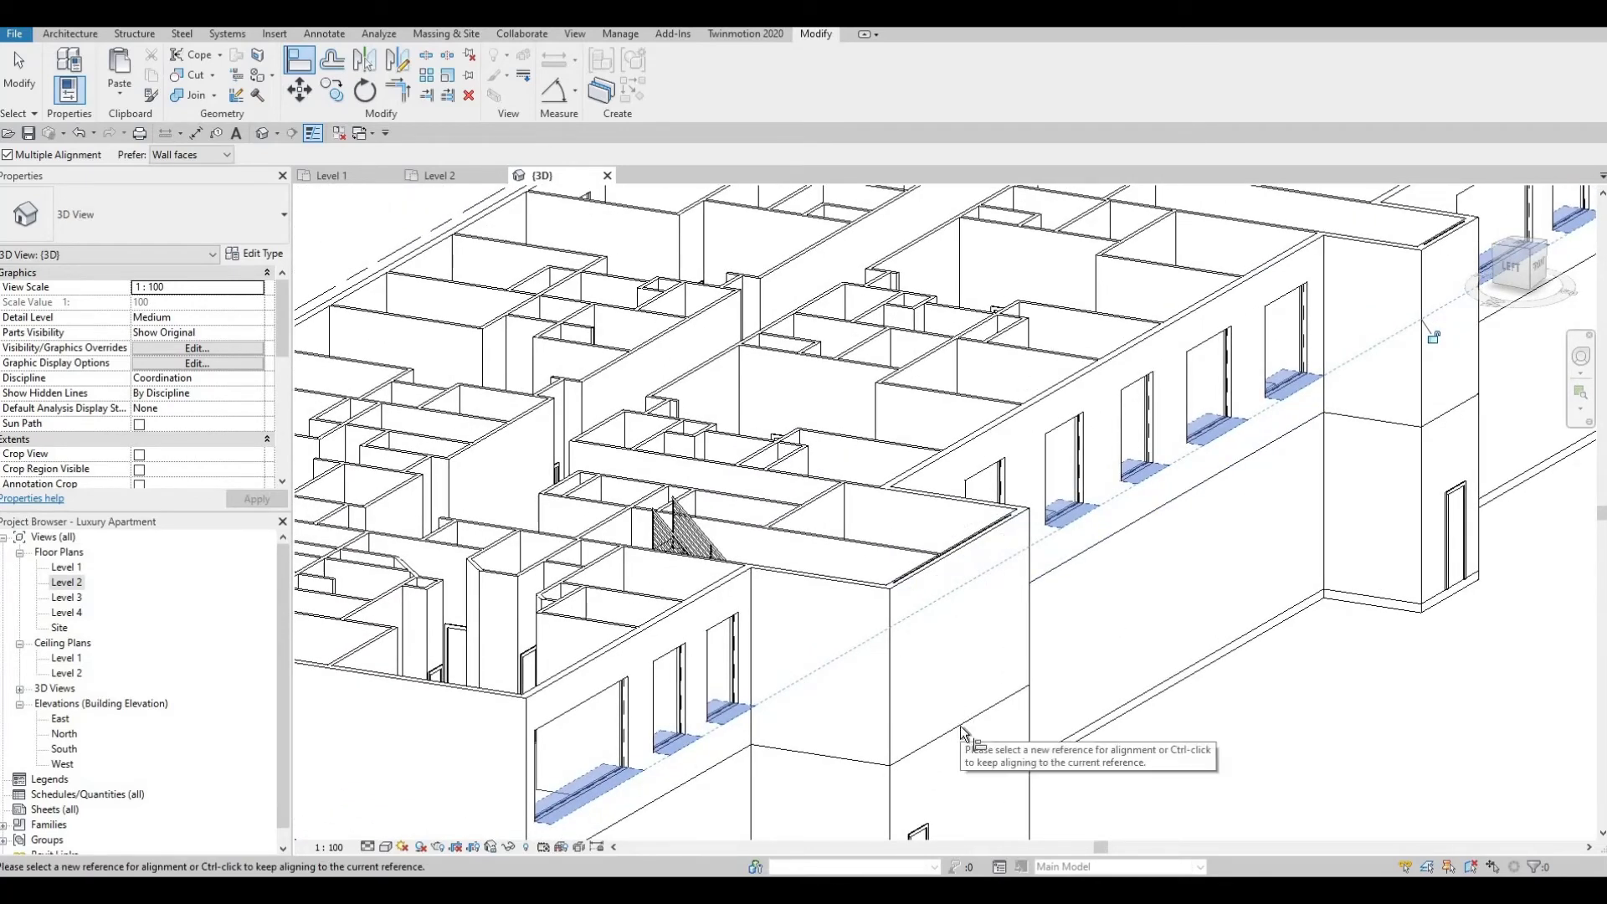
pyautogui.moveTo(915, 757); pyautogui.dragTo(659, 799, button='middle')
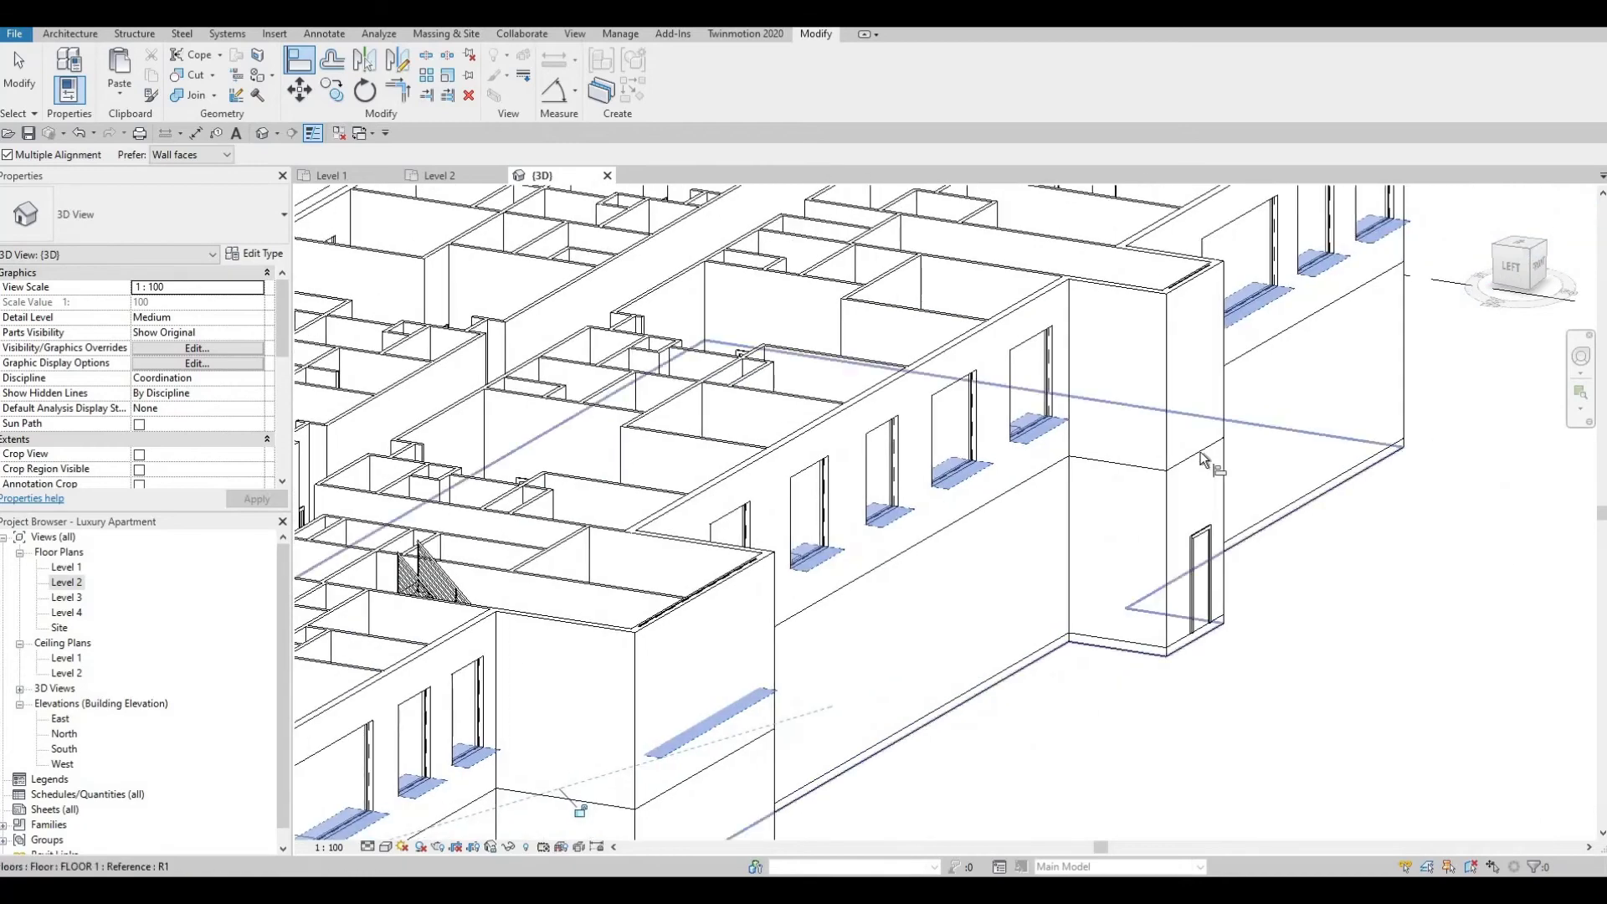
# Align the bases of the back facade's curtain walls with the same reference up to its far corner
pyautogui.keyDown('shift'); pyautogui.moveTo(795, 671); pyautogui.dragTo(1226, 661, button='middle'); pyautogui.keyUp('shift')
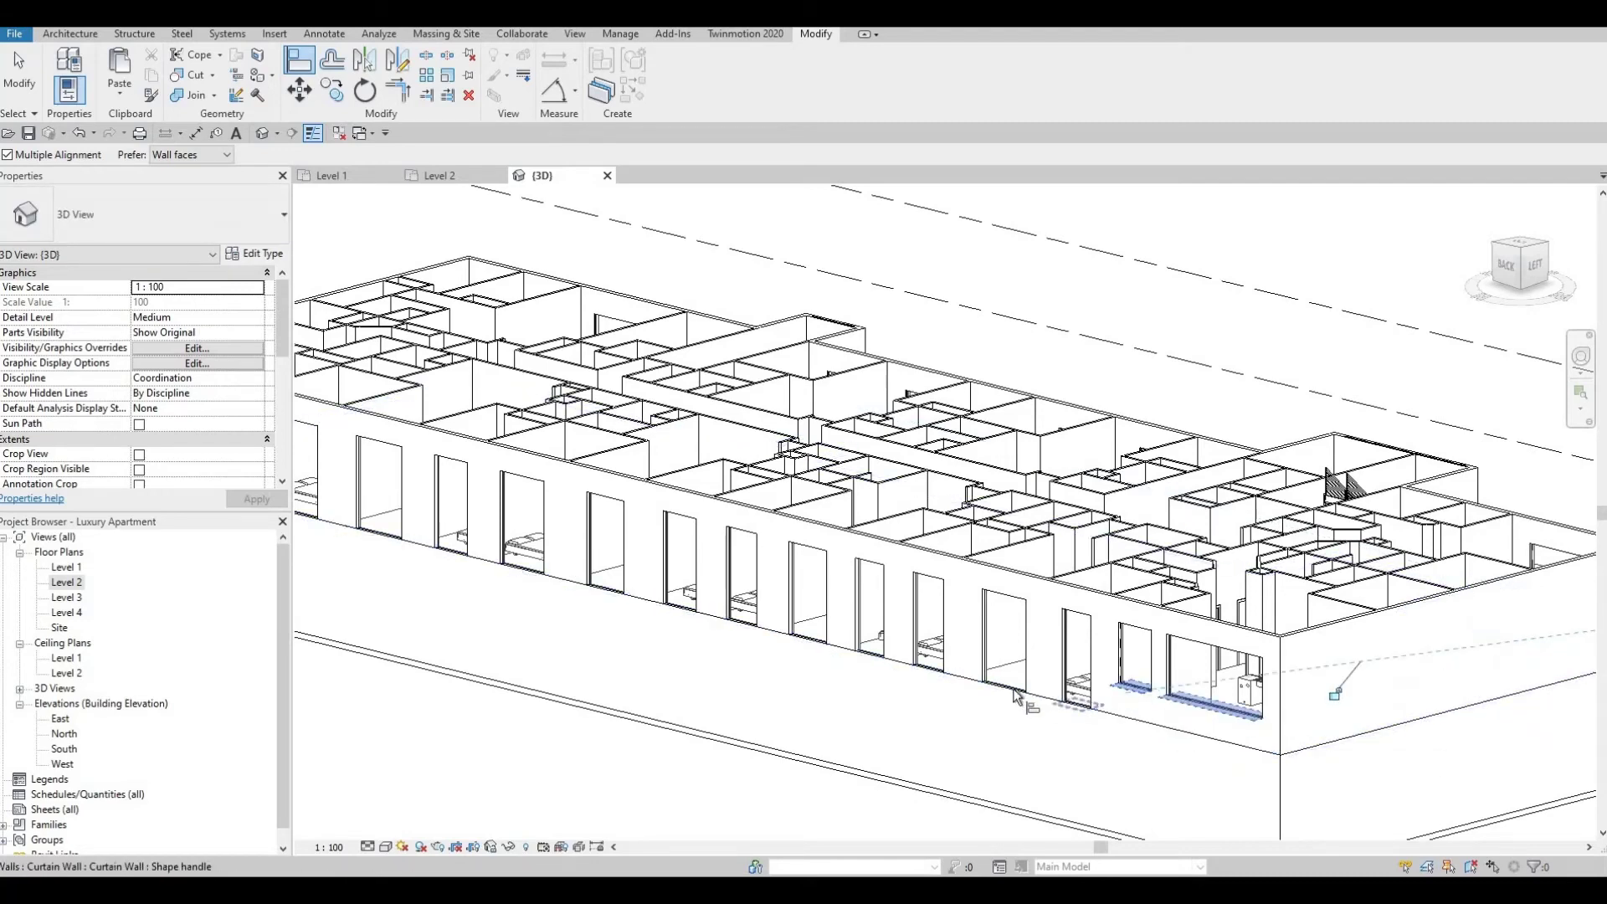
pyautogui.moveTo(934, 684); pyautogui.dragTo(615, 595)
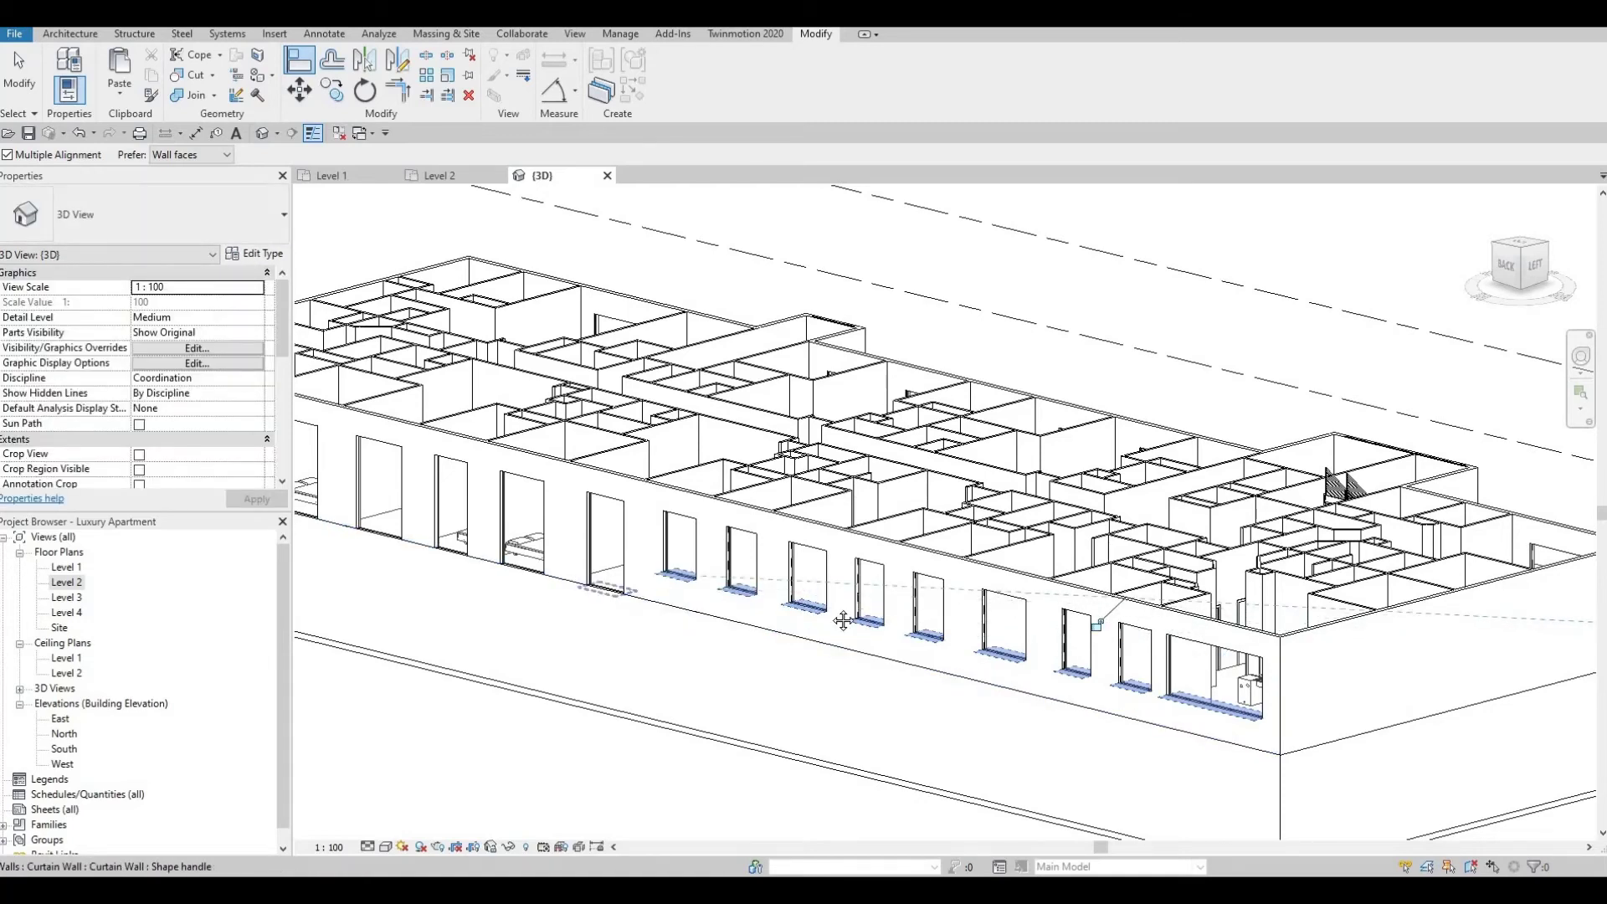
pyautogui.scroll(4, 838, 569)
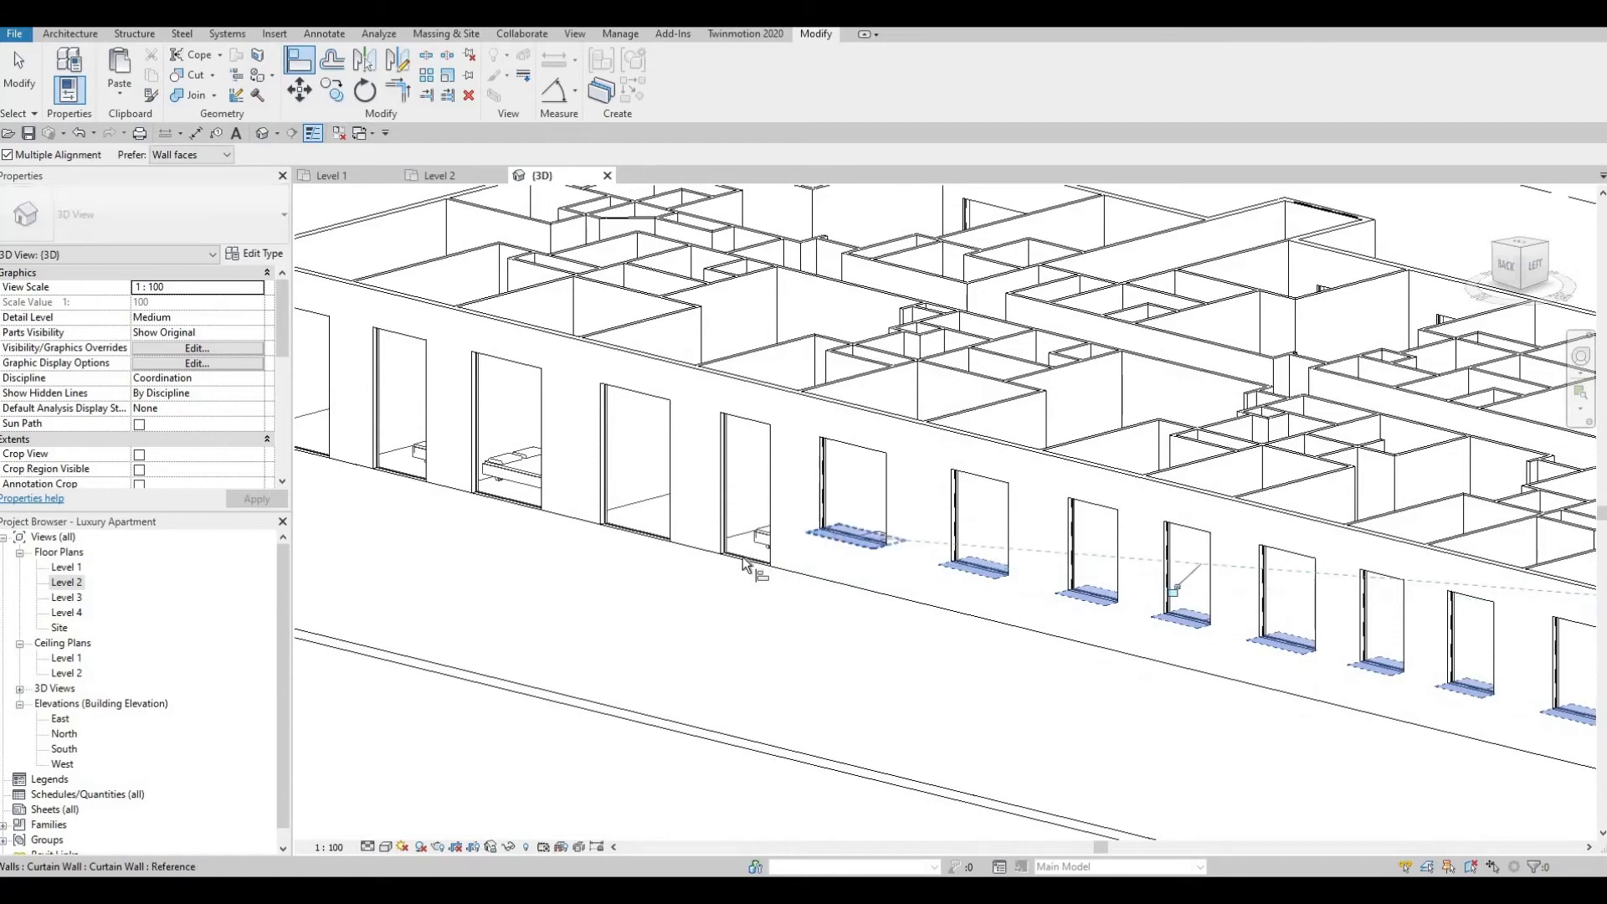
pyautogui.moveTo(670, 544); pyautogui.dragTo(416, 481)
pyautogui.click(416, 477)
pyautogui.moveTo(680, 517); pyautogui.dragTo(1056, 577, button='middle')
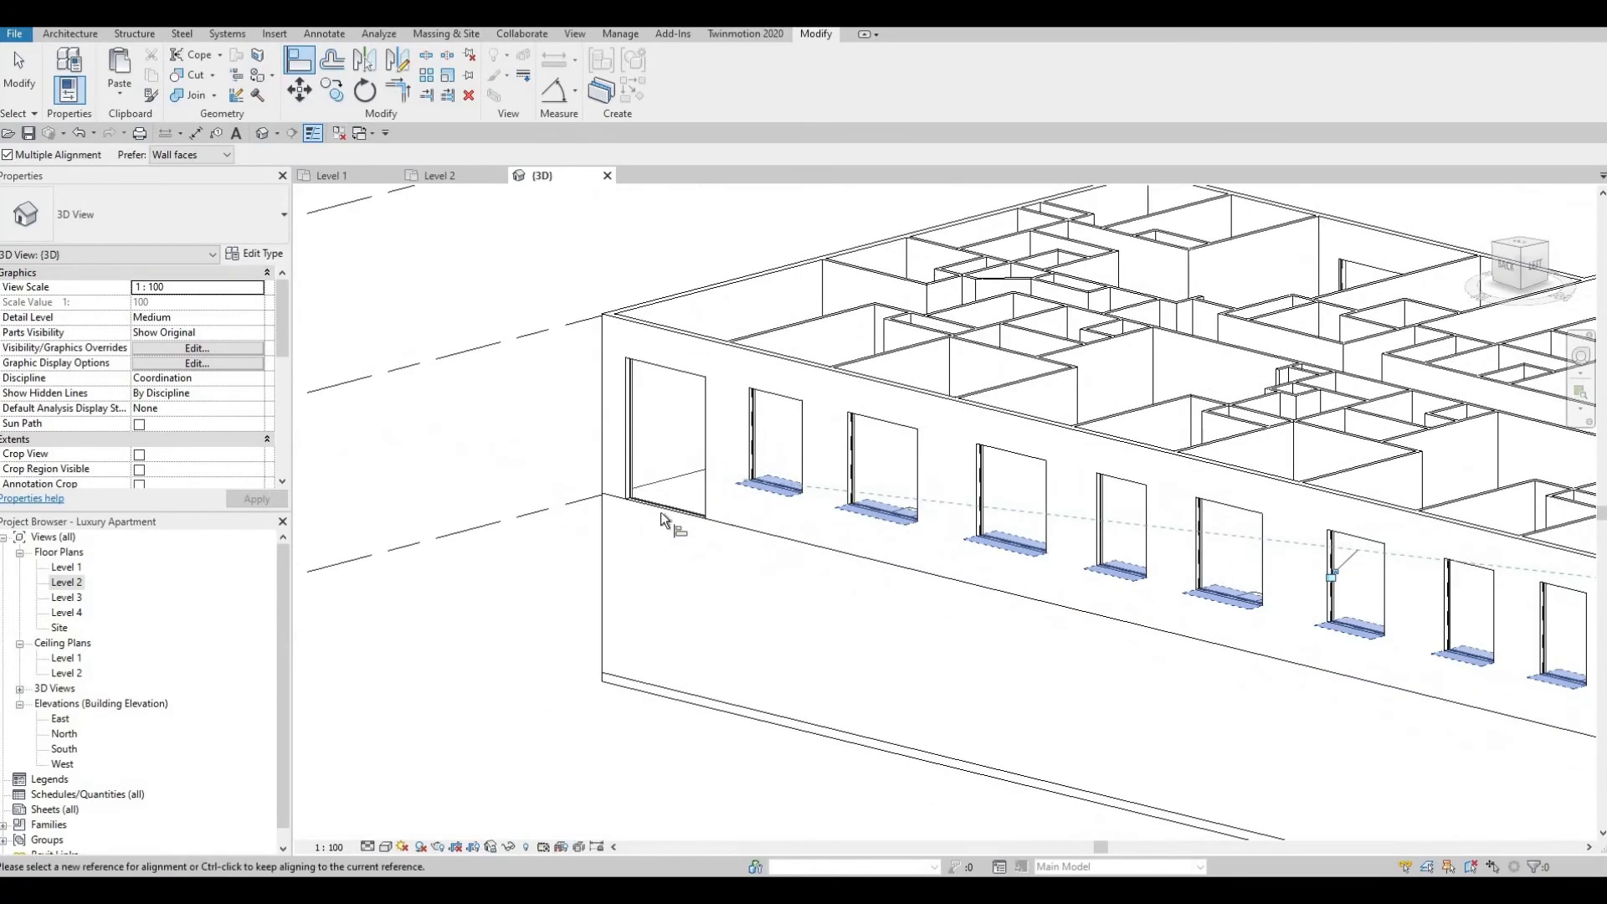
pyautogui.scroll(-5, 735, 639)
pyautogui.press('Escape')
# Cut the Level 2 front walls of both stair blocks with their curtain walls and end the cut
pyautogui.keyDown('shift'); pyautogui.moveTo(757, 675); pyautogui.dragTo(854, 736, button='middle'); pyautogui.keyUp('shift')
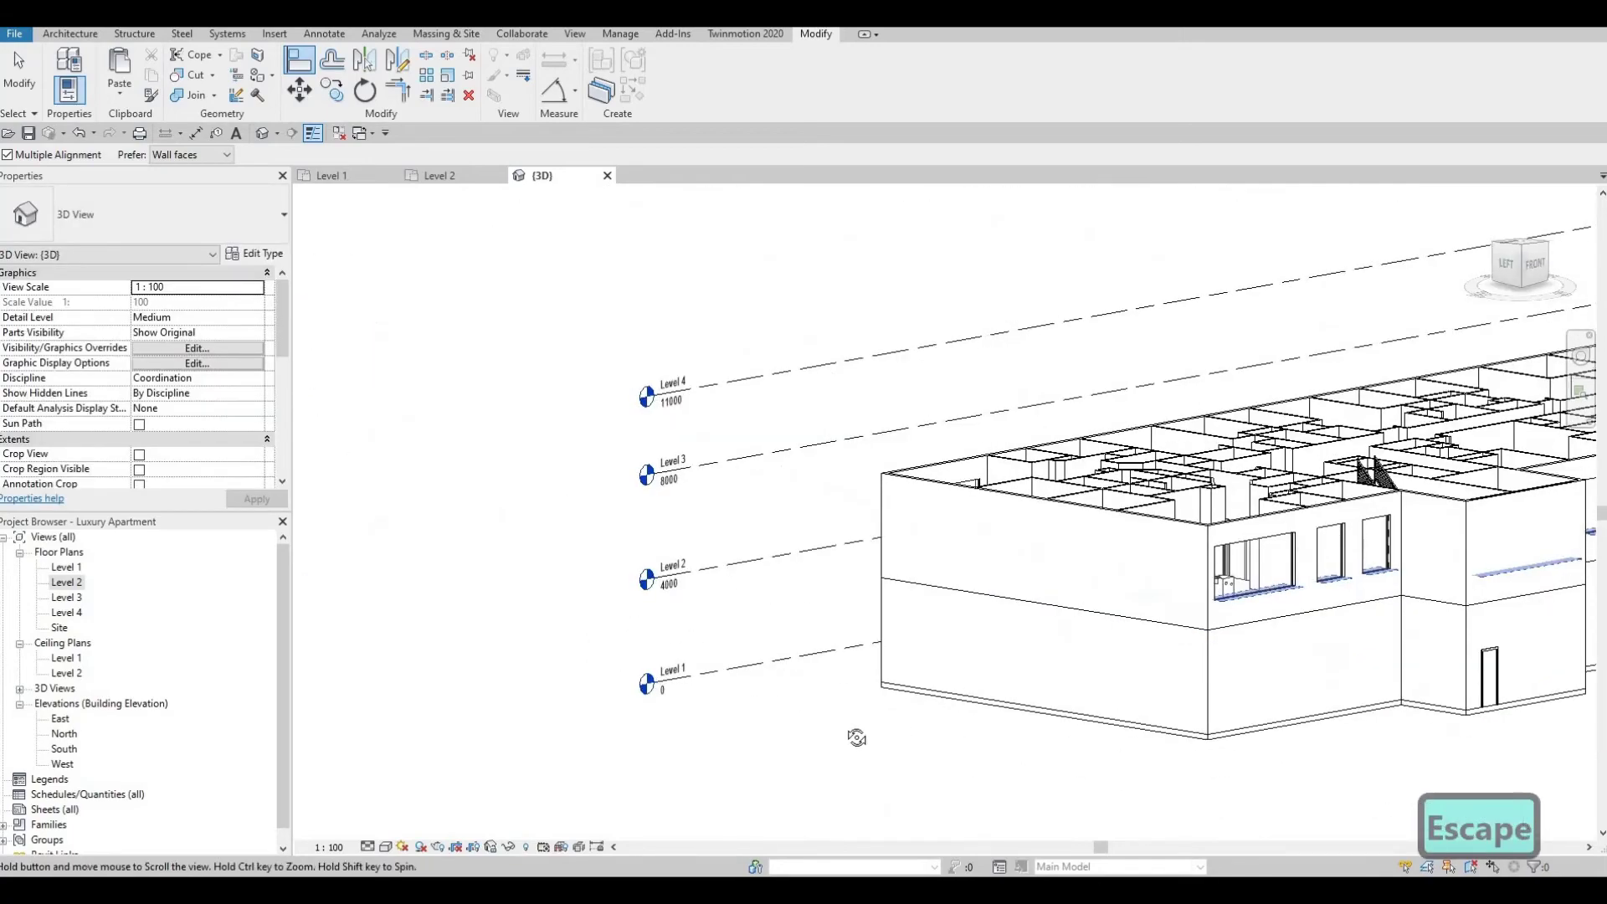
pyautogui.scroll(3, 971, 540)
pyautogui.keyDown('shift'); pyautogui.moveTo(972, 539); pyautogui.dragTo(836, 629, button='middle'); pyautogui.keyUp('shift')
pyautogui.moveTo(826, 576); pyautogui.dragTo(563, 609, button='middle')
pyautogui.press('Escape')
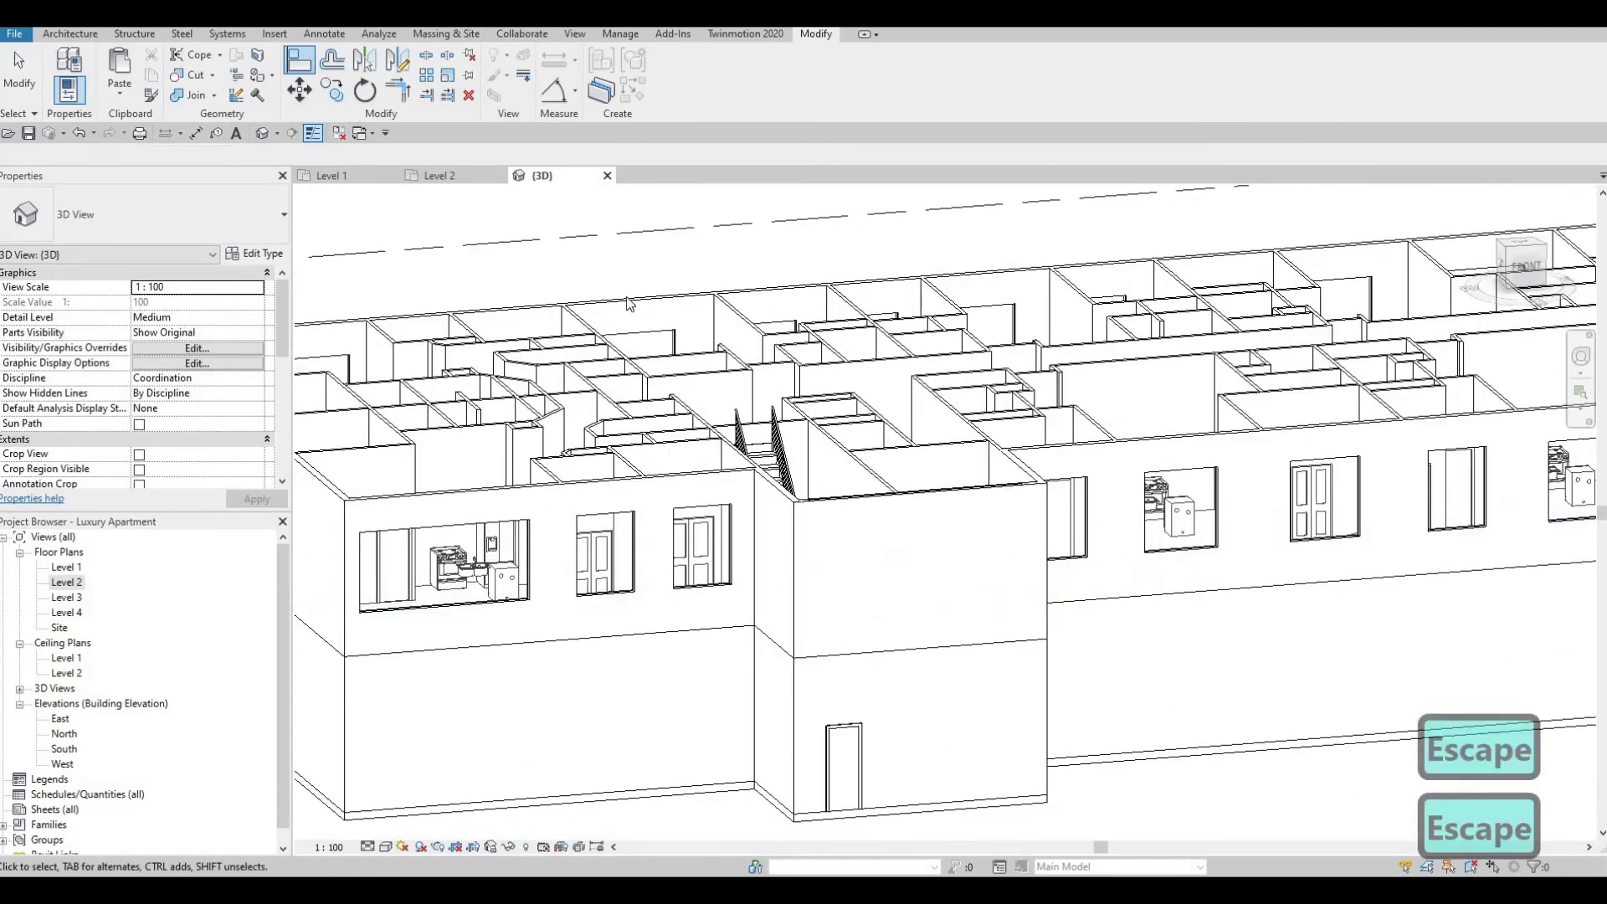
pyautogui.press('Escape')
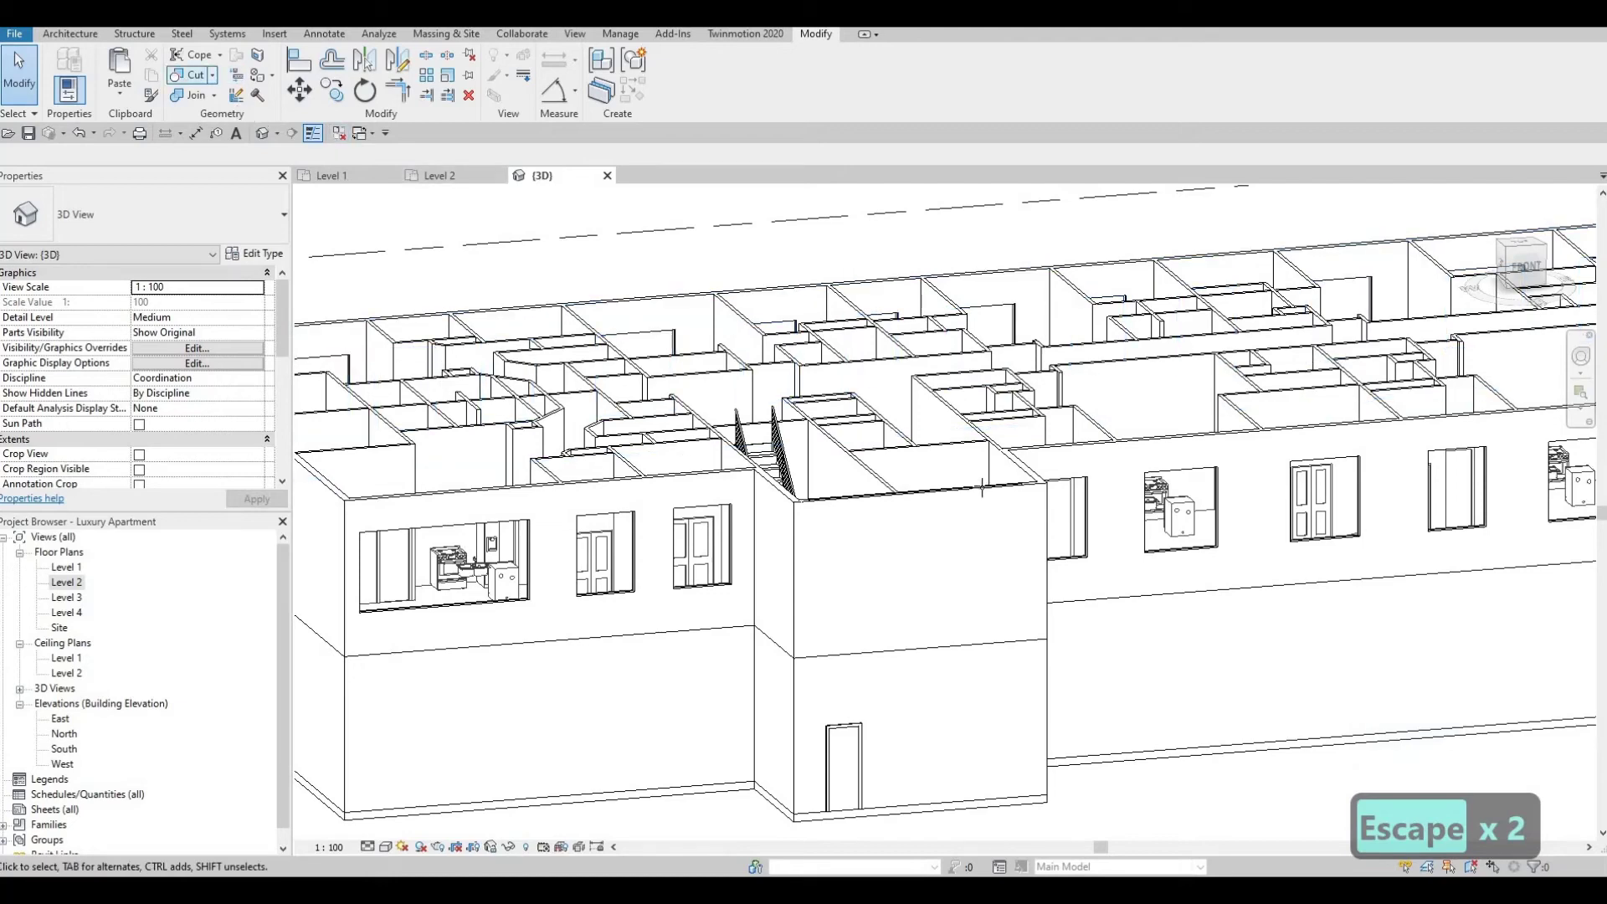
pyautogui.click(978, 492)
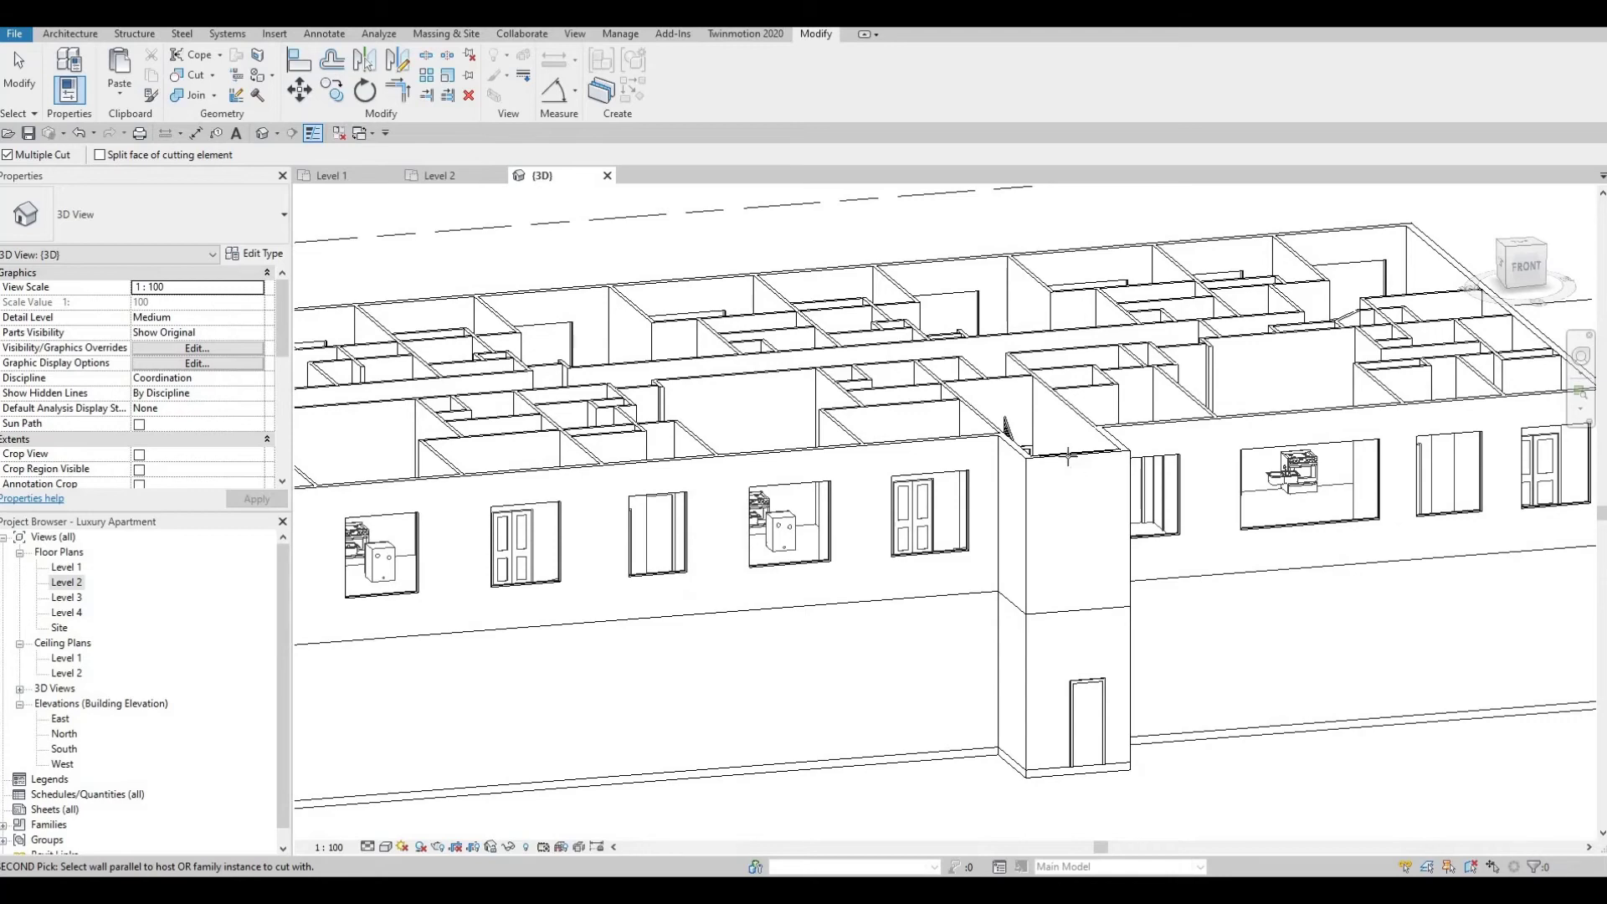
pyautogui.click(1071, 469)
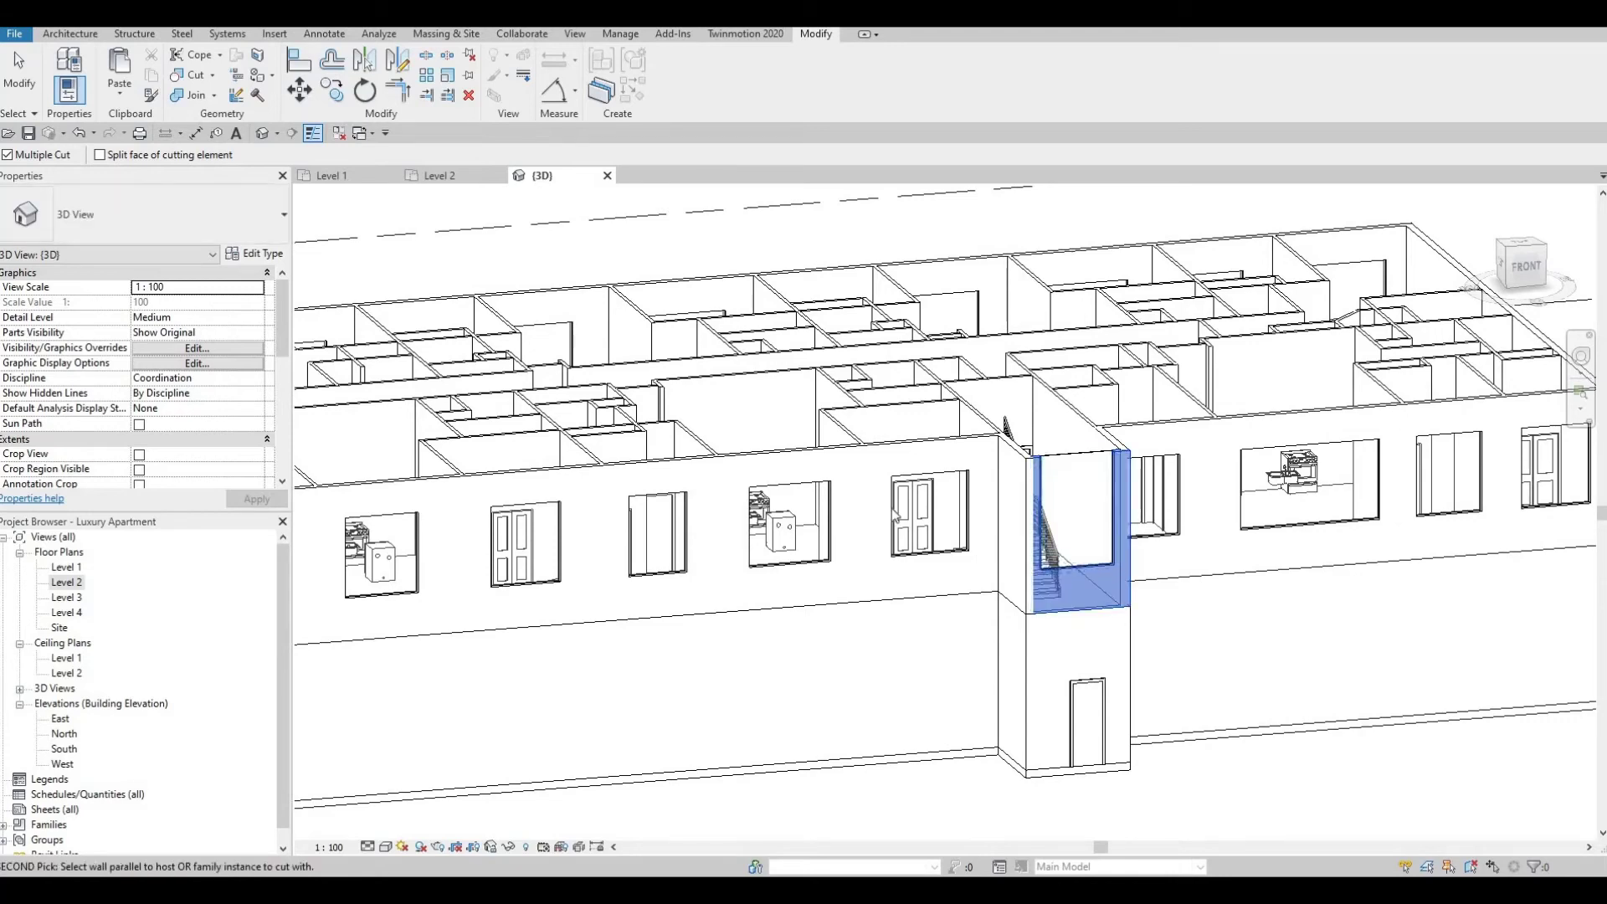
pyautogui.press('Escape')
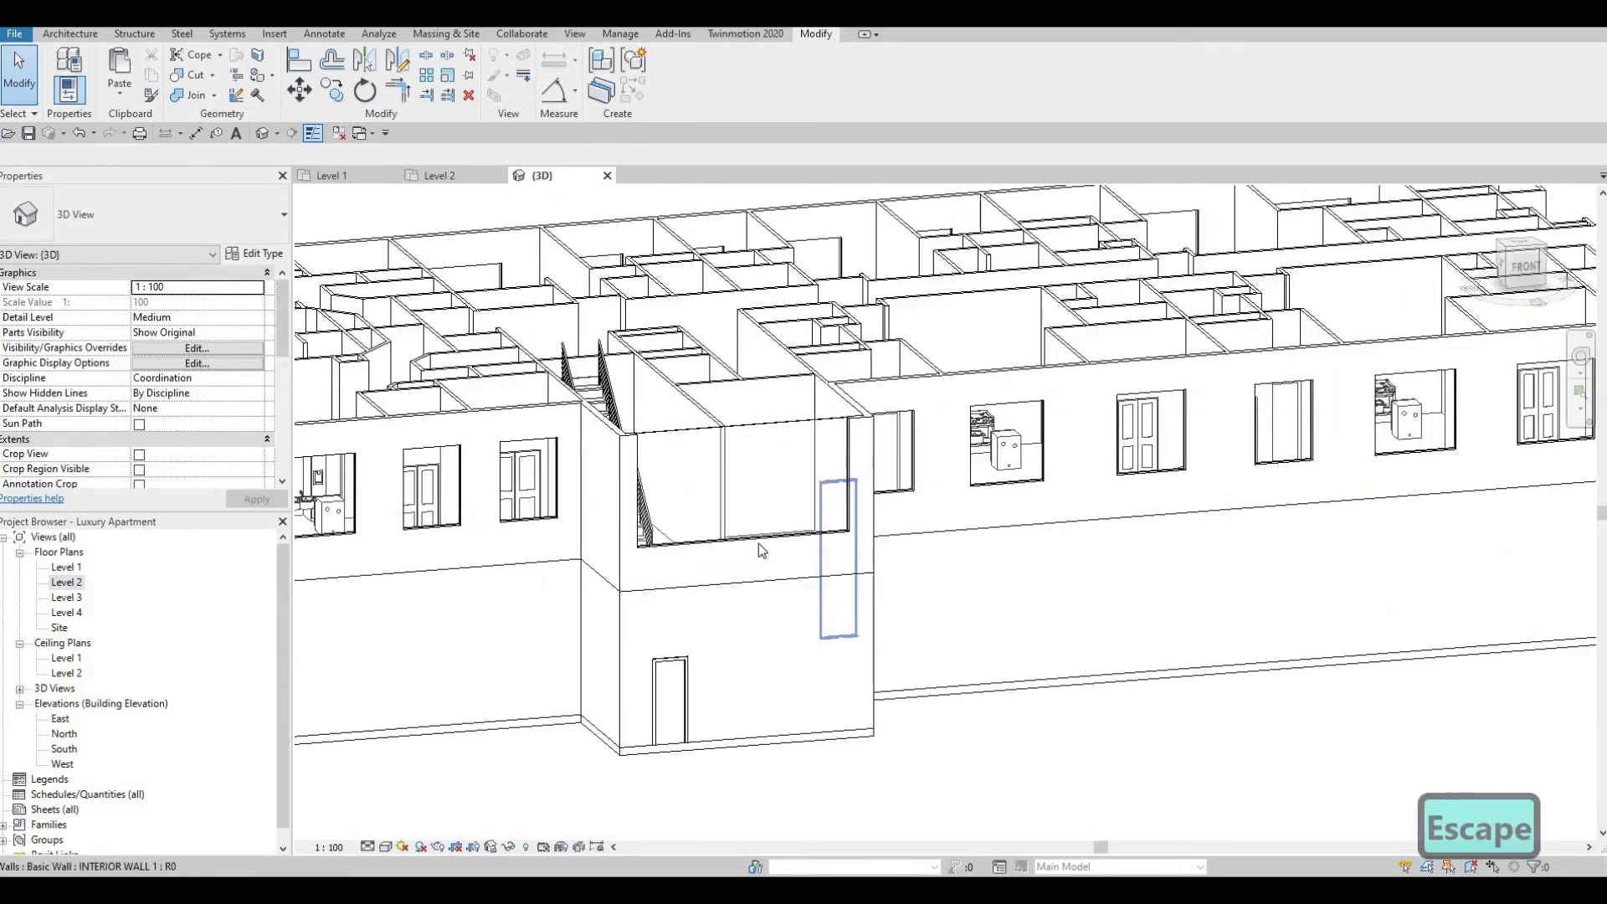
pyautogui.press('Escape')
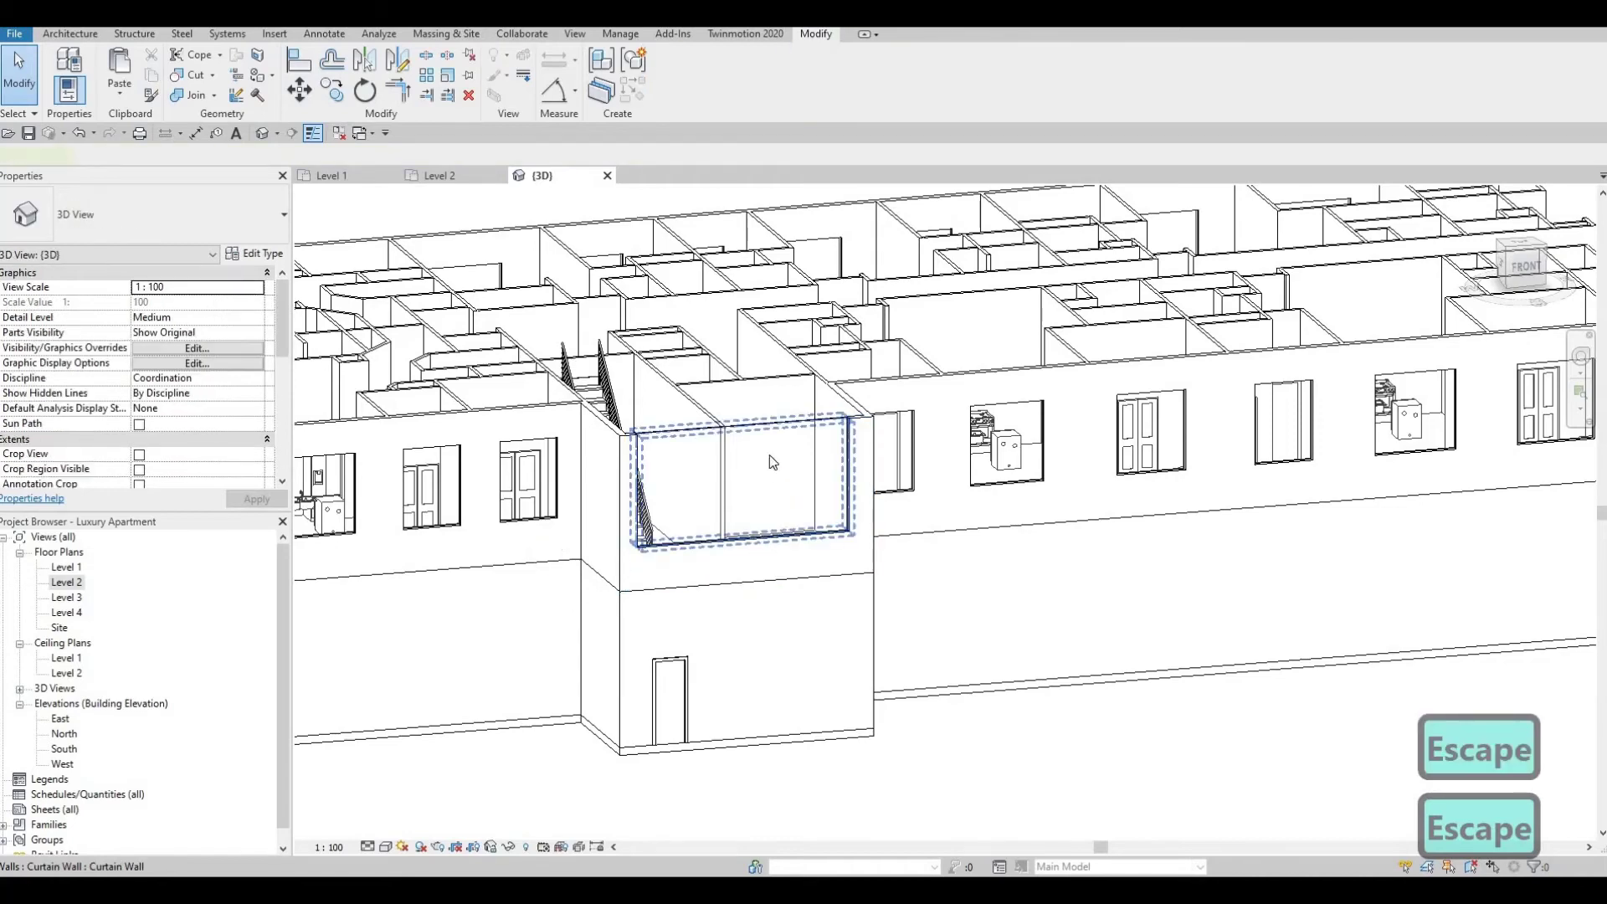
# Delete the Level 1 single-flush doors from the front walls of both stair blocks
pyautogui.click(762, 448)
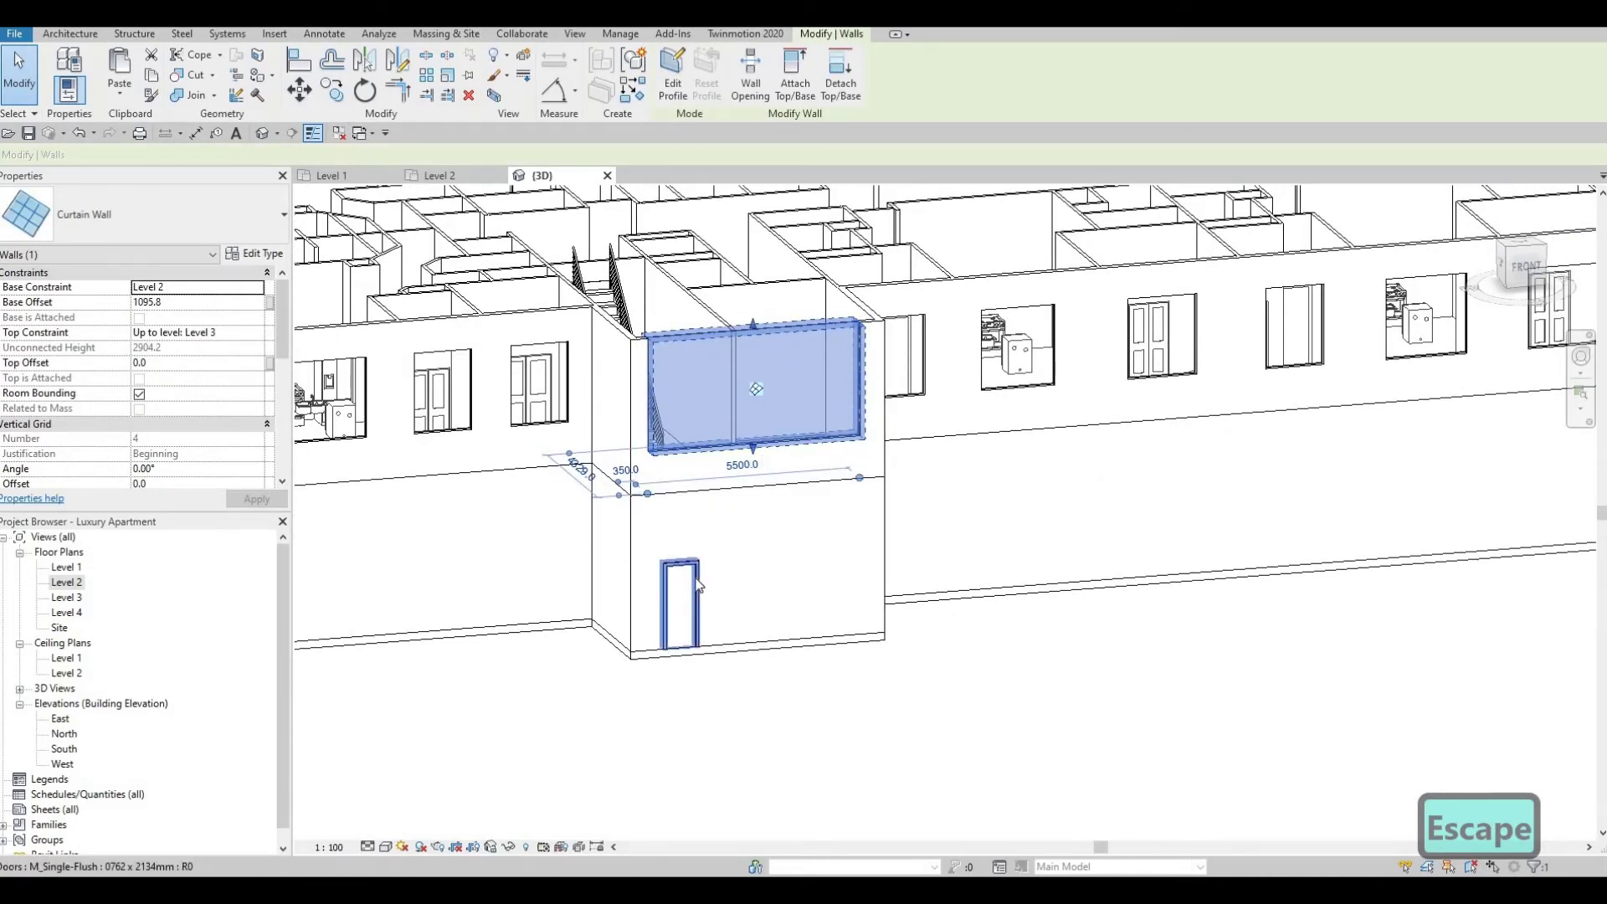
pyautogui.press('Escape')
pyautogui.keyDown('shift'); pyautogui.moveTo(832, 728); pyautogui.dragTo(818, 599, button='middle'); pyautogui.keyUp('shift')
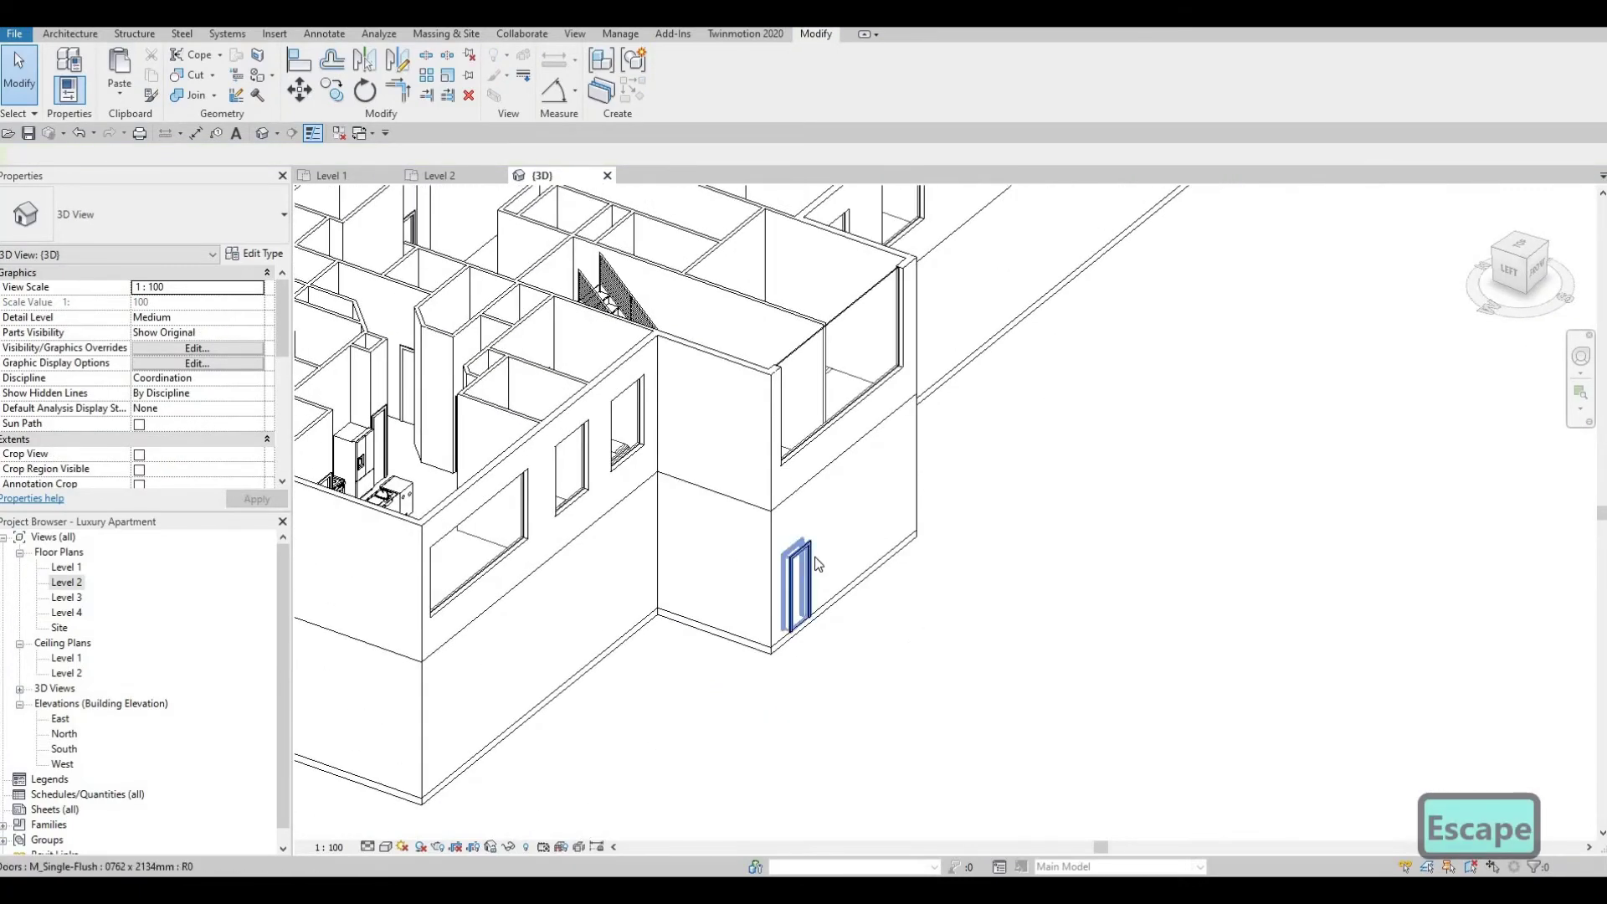
pyautogui.click(816, 565)
pyautogui.press('Delete')
pyautogui.moveTo(871, 645); pyautogui.dragTo(825, 449, button='middle')
pyautogui.scroll(-2, 825, 444)
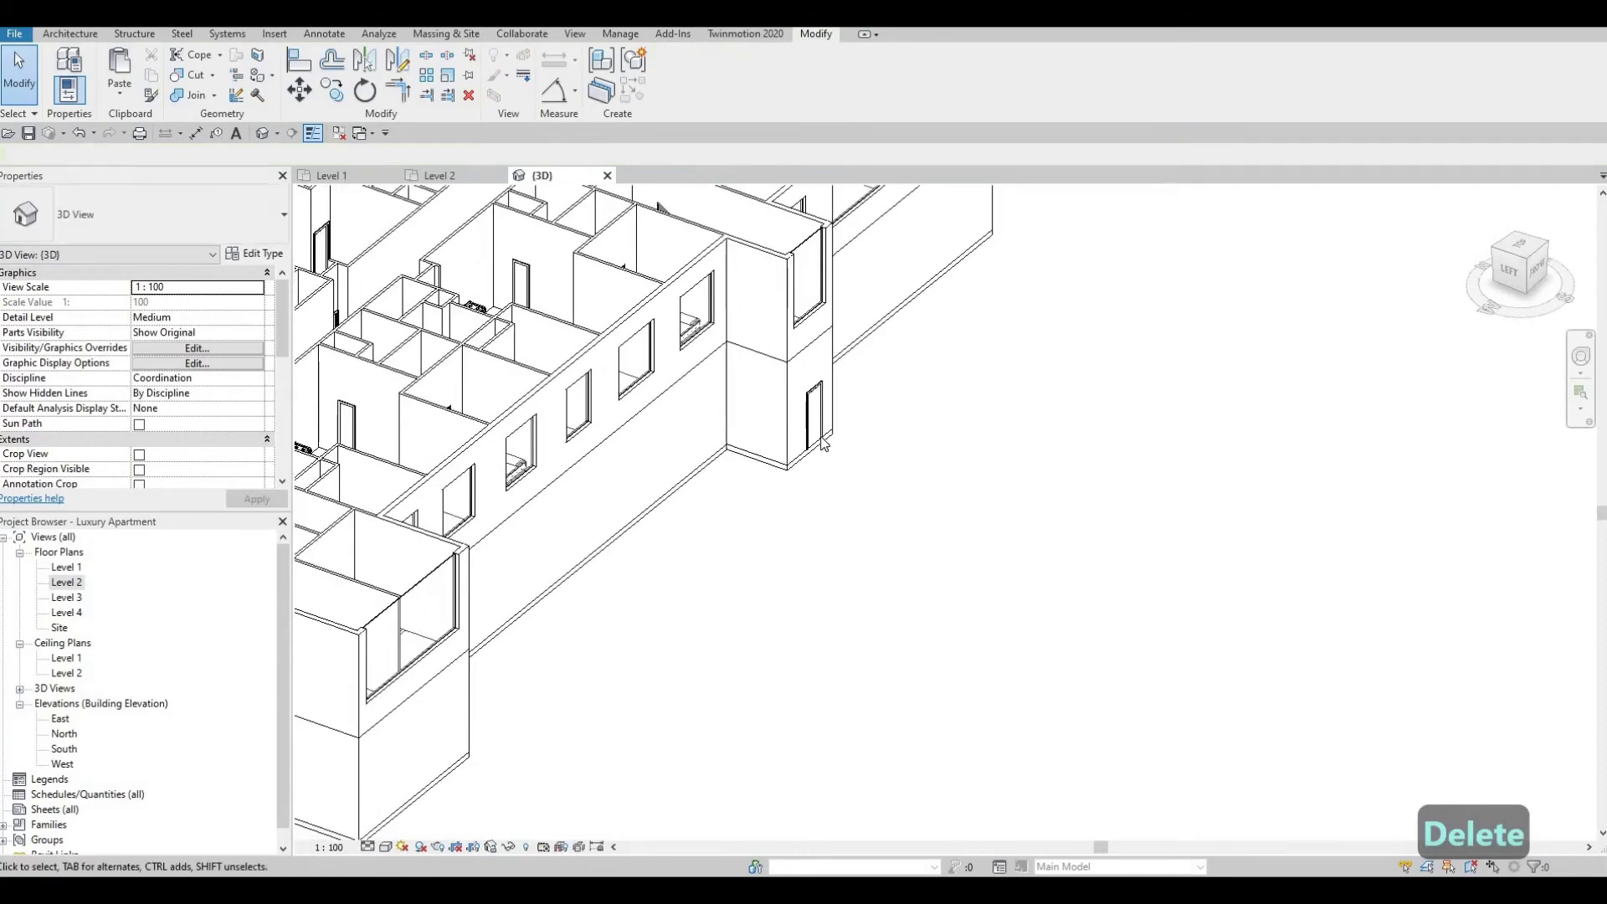
pyautogui.click(819, 437)
pyautogui.press('Delete')
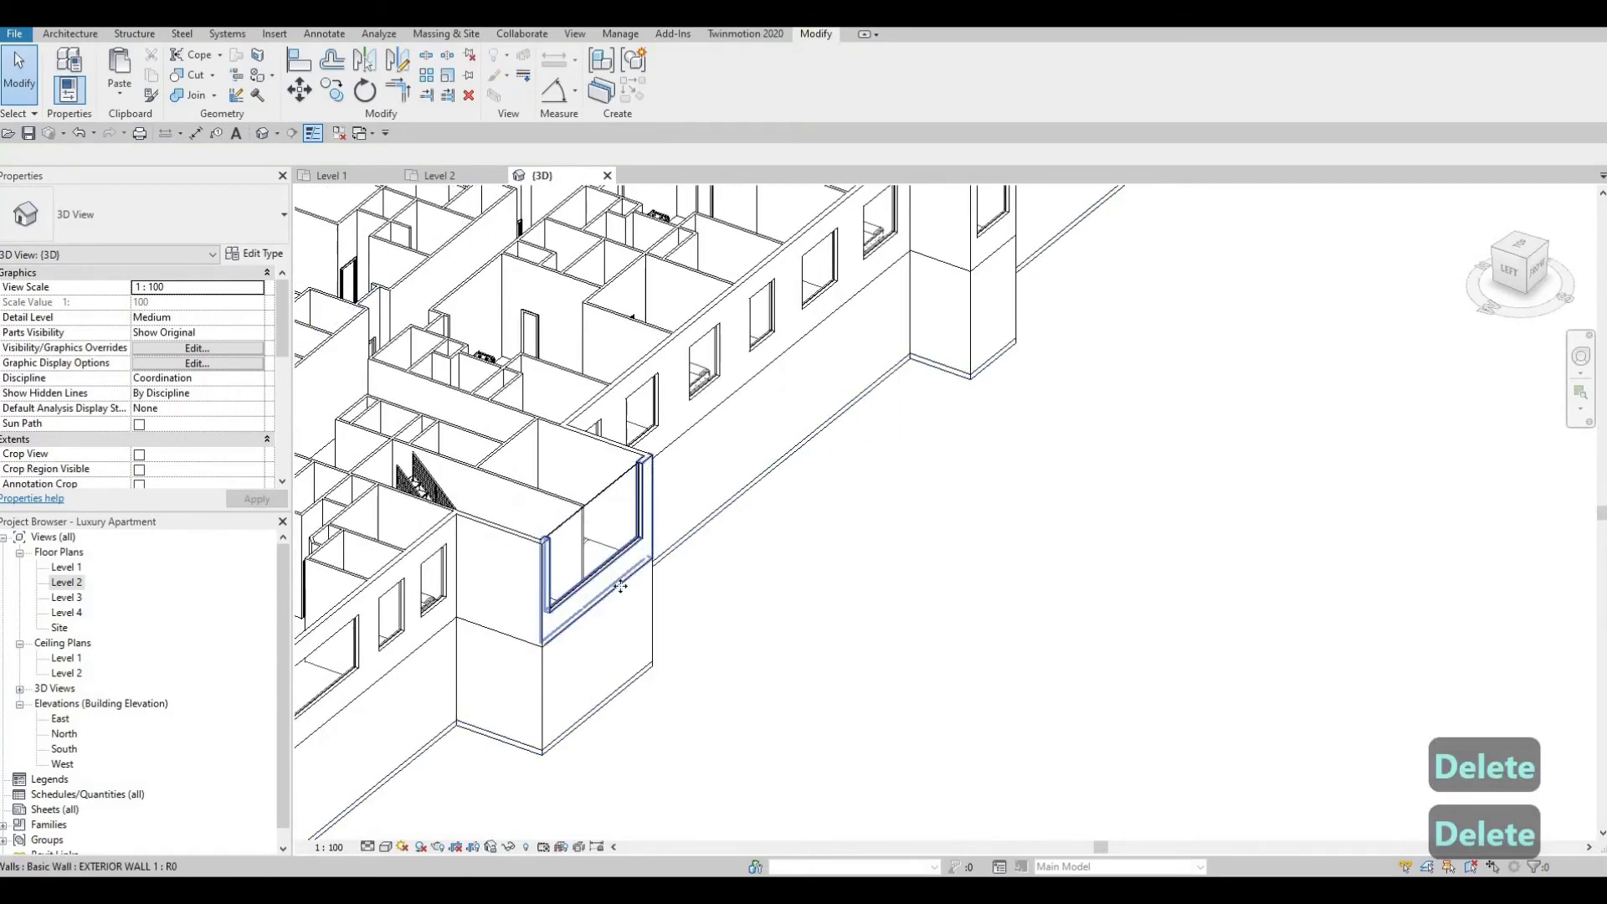
# Extend the bases of both stair block curtain walls down to Level 1 so they span two storeys
pyautogui.click(620, 586)
pyautogui.press('Escape')
pyautogui.keyDown('shift'); pyautogui.moveTo(569, 489); pyautogui.dragTo(569, 540, button='middle'); pyautogui.keyUp('shift')
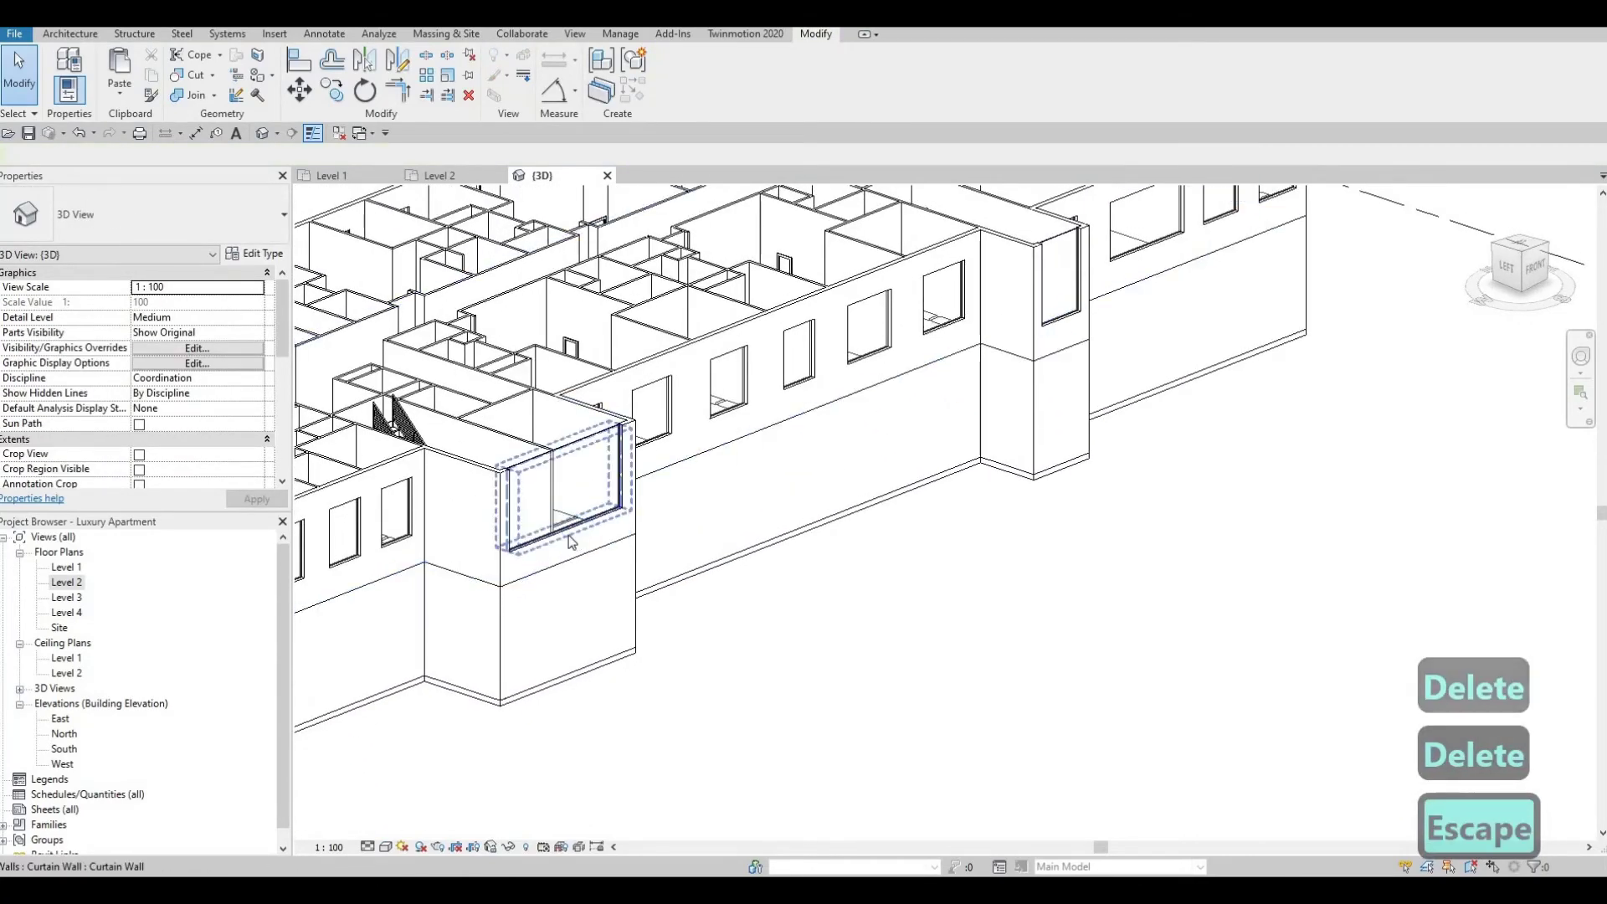
pyautogui.click(569, 540)
pyautogui.moveTo(567, 542); pyautogui.dragTo(1027, 431)
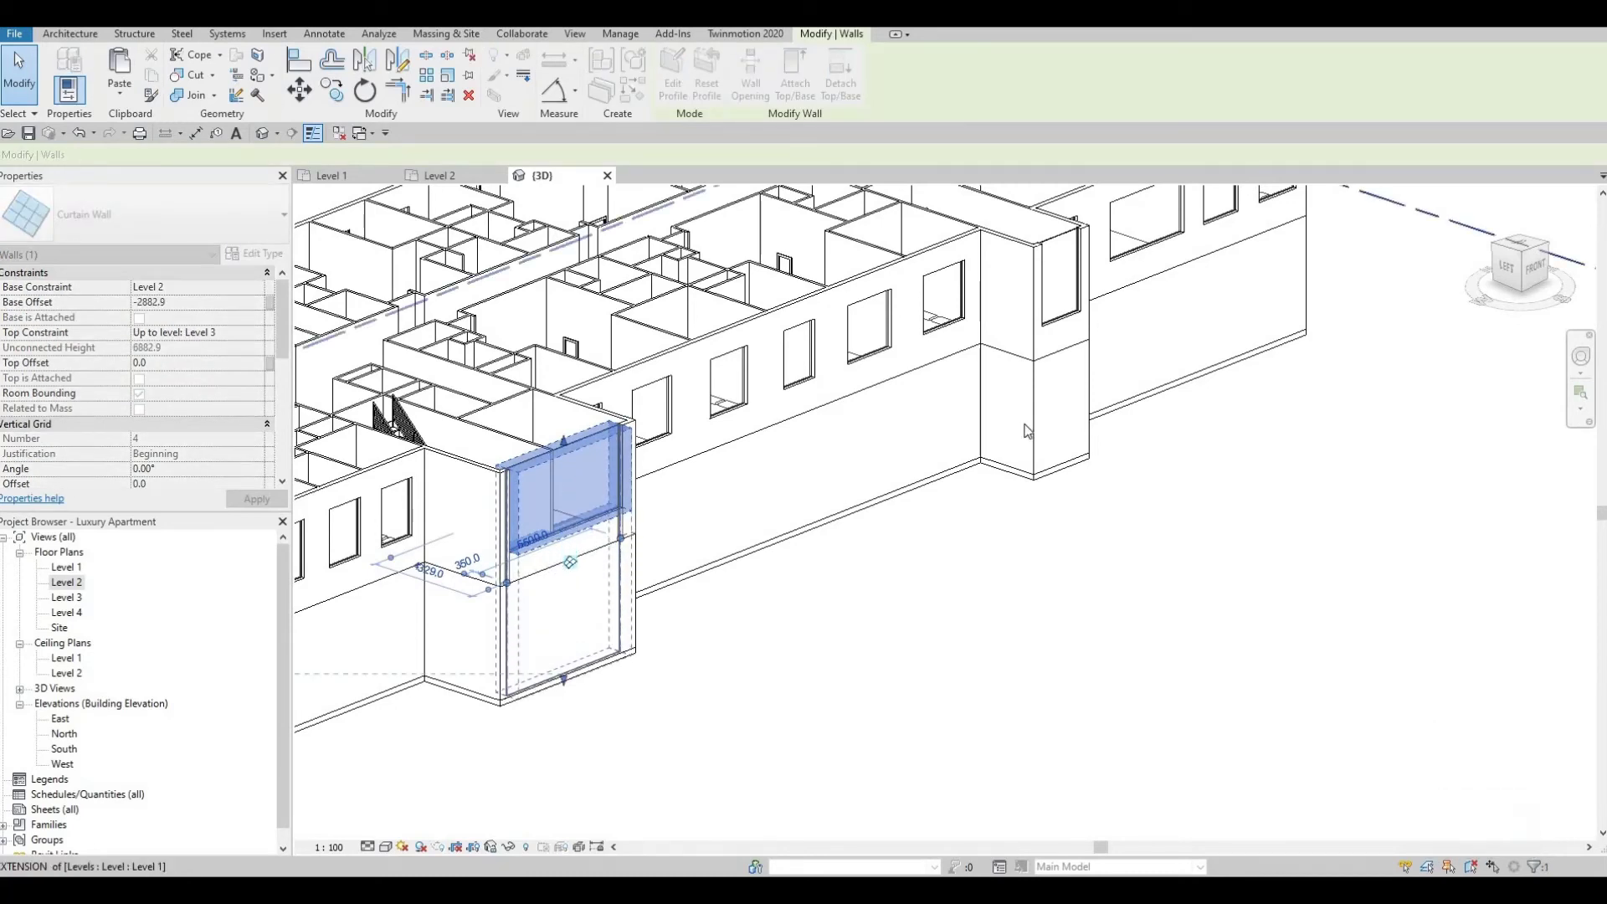
pyautogui.moveTo(1079, 330); pyautogui.dragTo(1075, 335)
pyautogui.press('Escape')
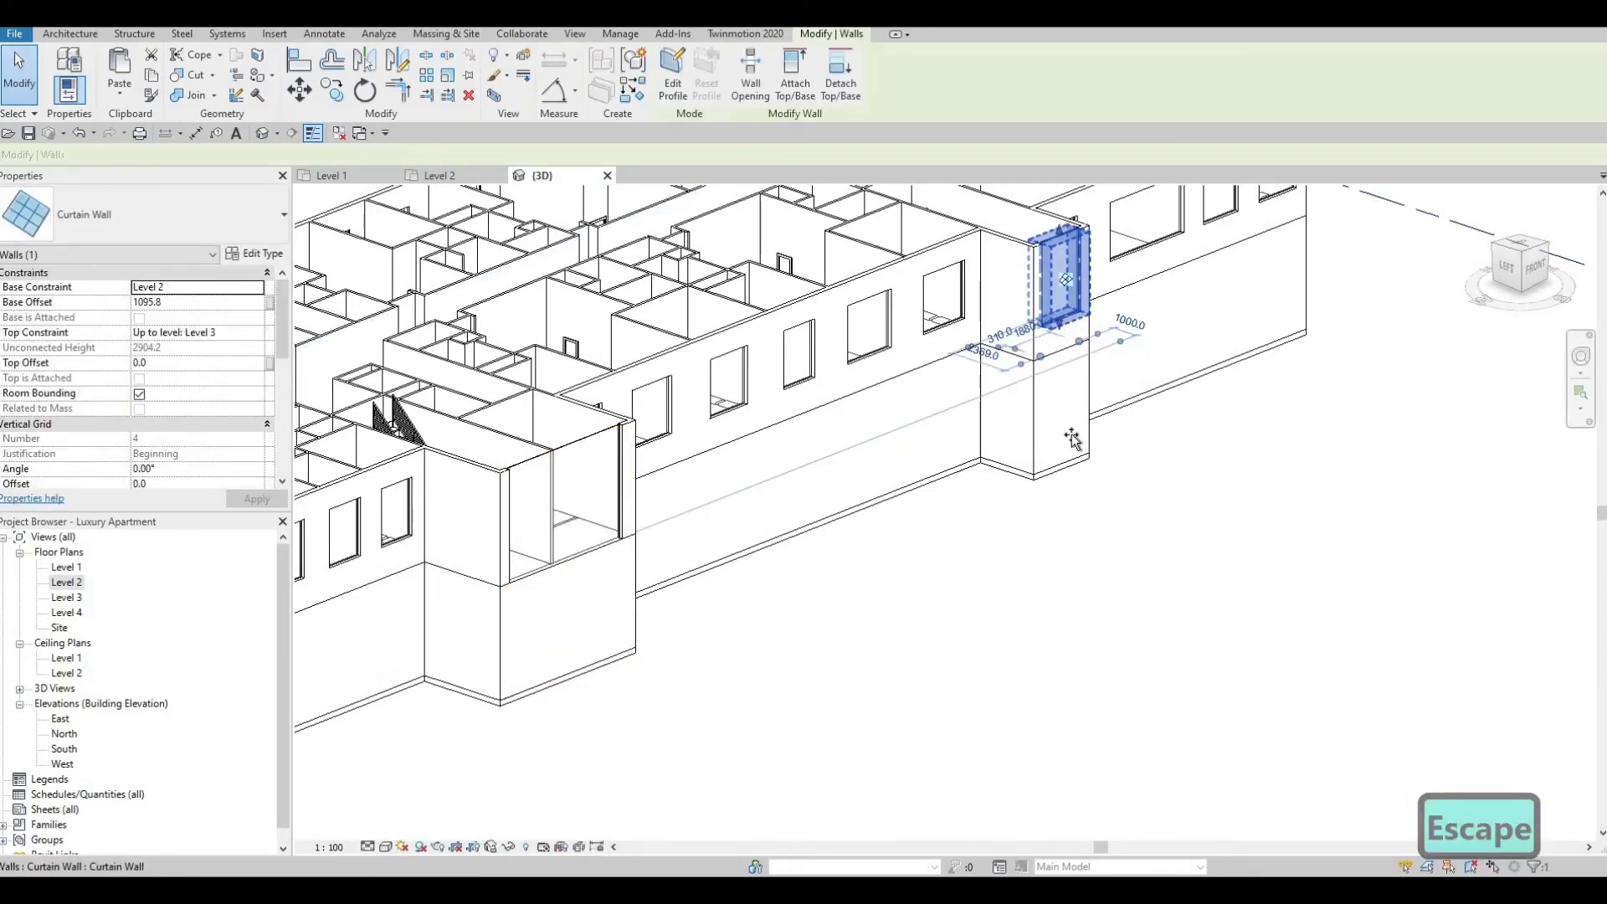
pyautogui.press('Escape')
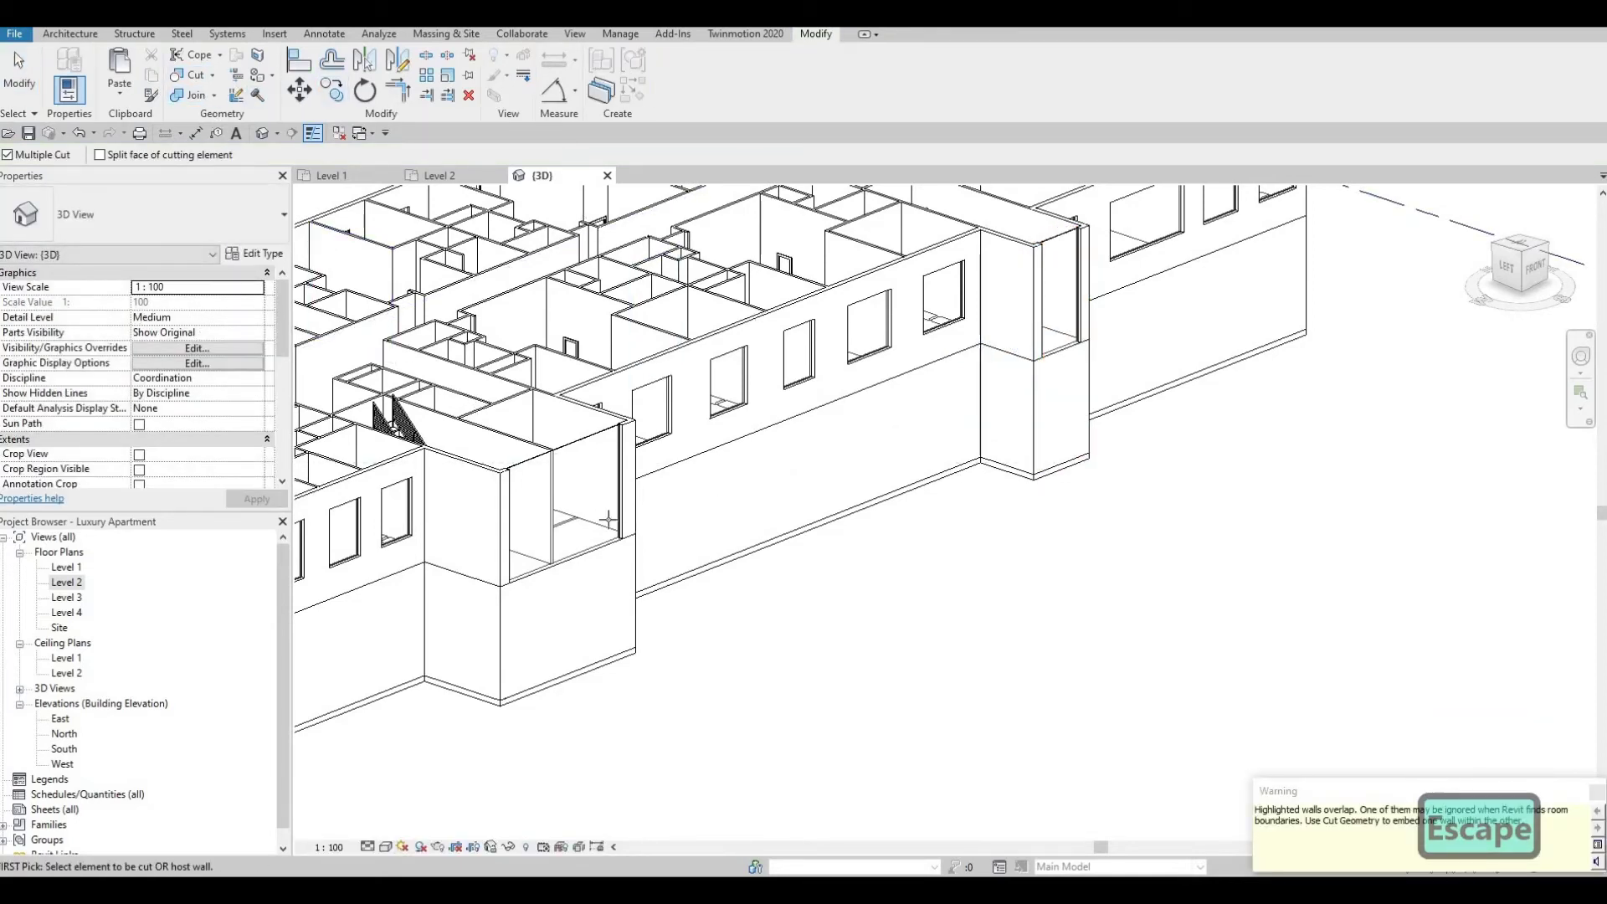
# Cut the Level 1 front walls of both stair blocks with the extended curtain walls and end the cut
pyautogui.click(583, 678)
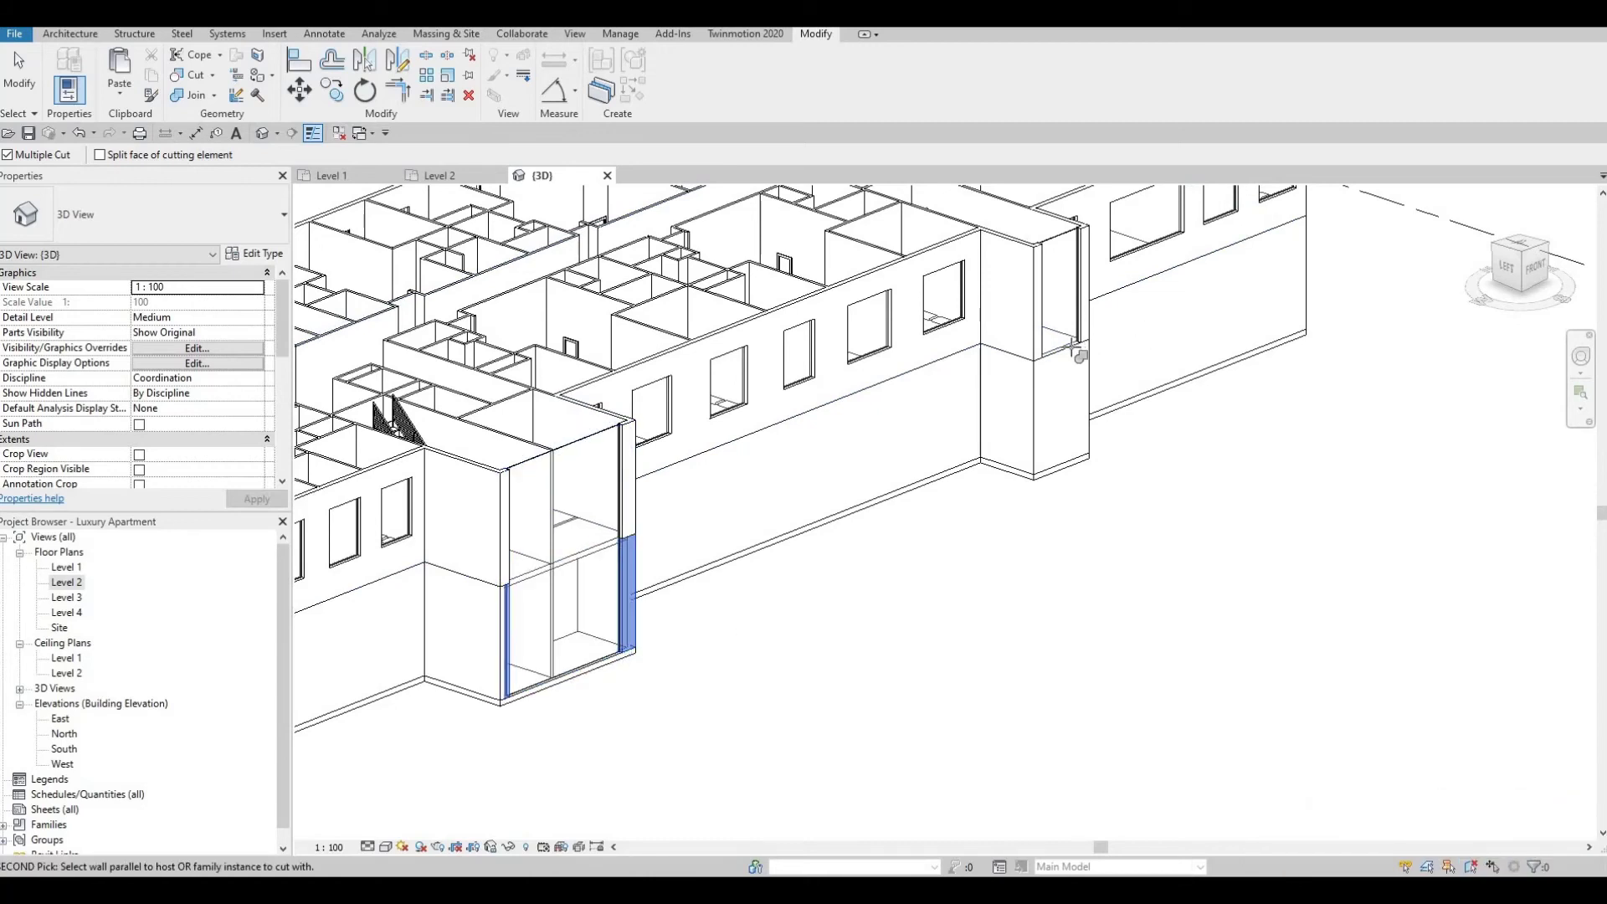
pyautogui.press('Escape')
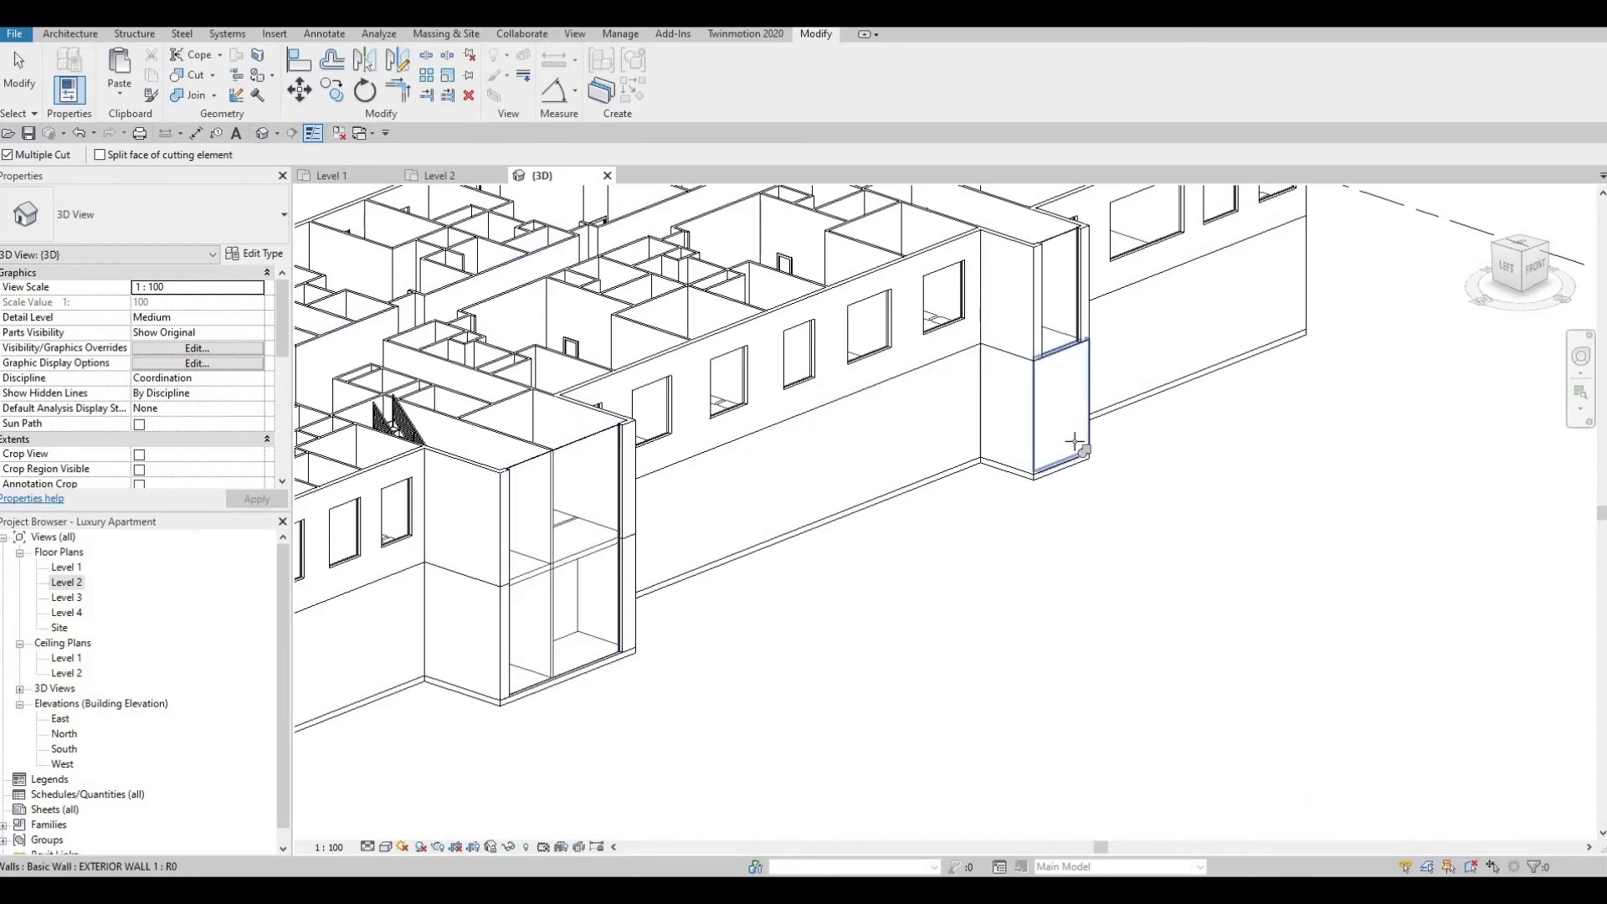
pyautogui.click(1074, 452)
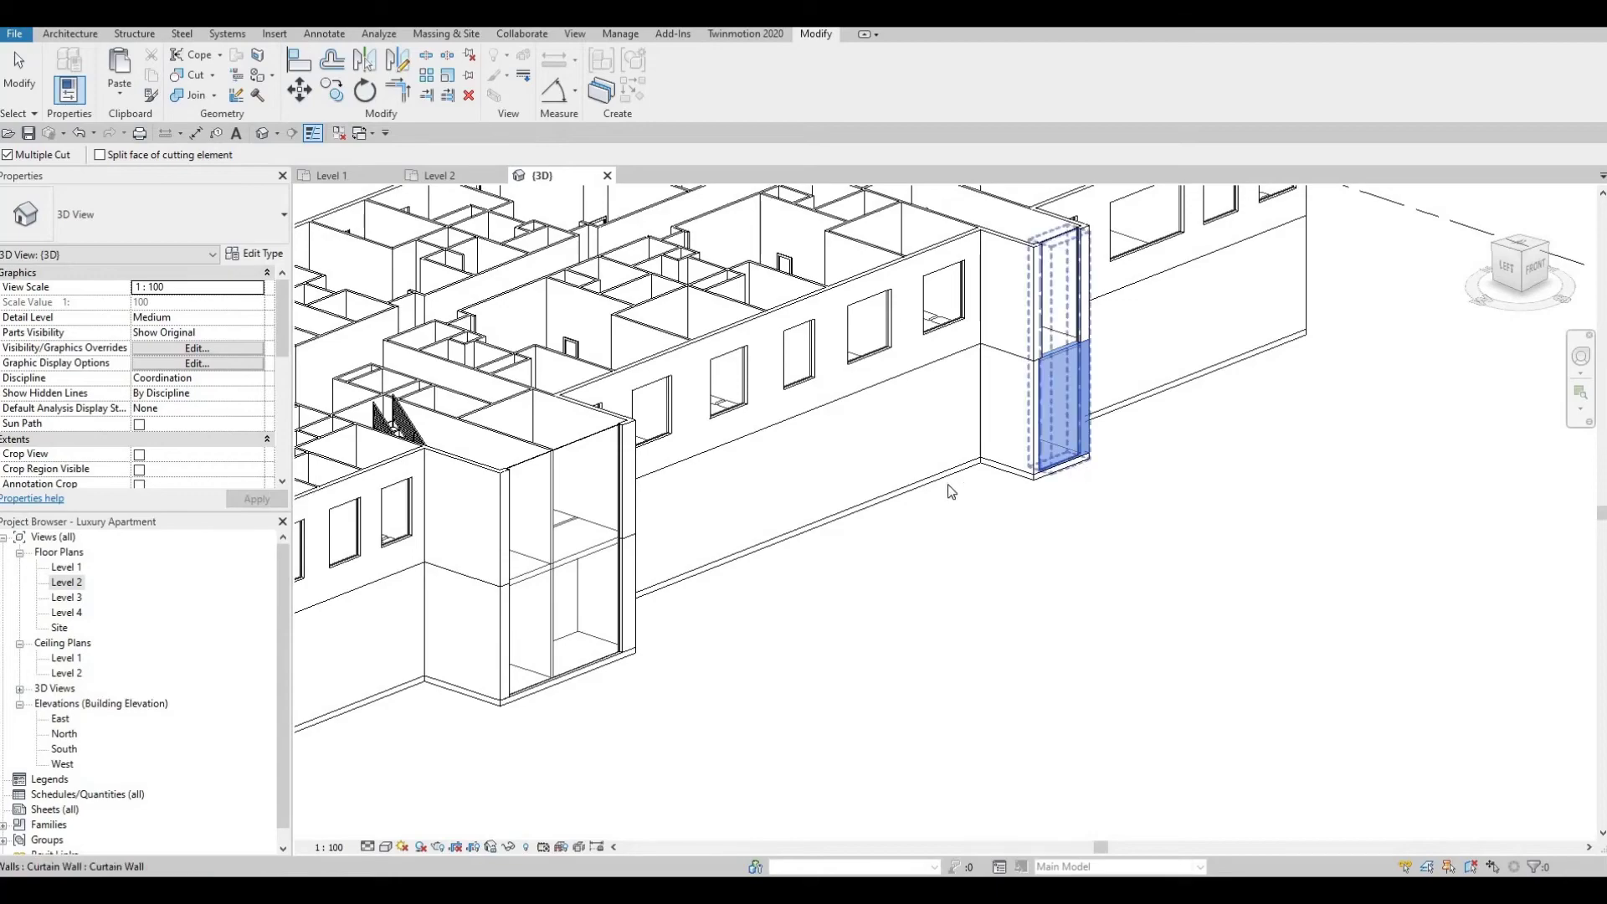
pyautogui.press('Escape')
pyautogui.press('Escape')
# Examine the front facade and the two-storey curtain wall of the near stair block in 3D
pyautogui.keyDown('shift'); pyautogui.moveTo(954, 368); pyautogui.dragTo(654, 446, button='middle'); pyautogui.keyUp('shift')
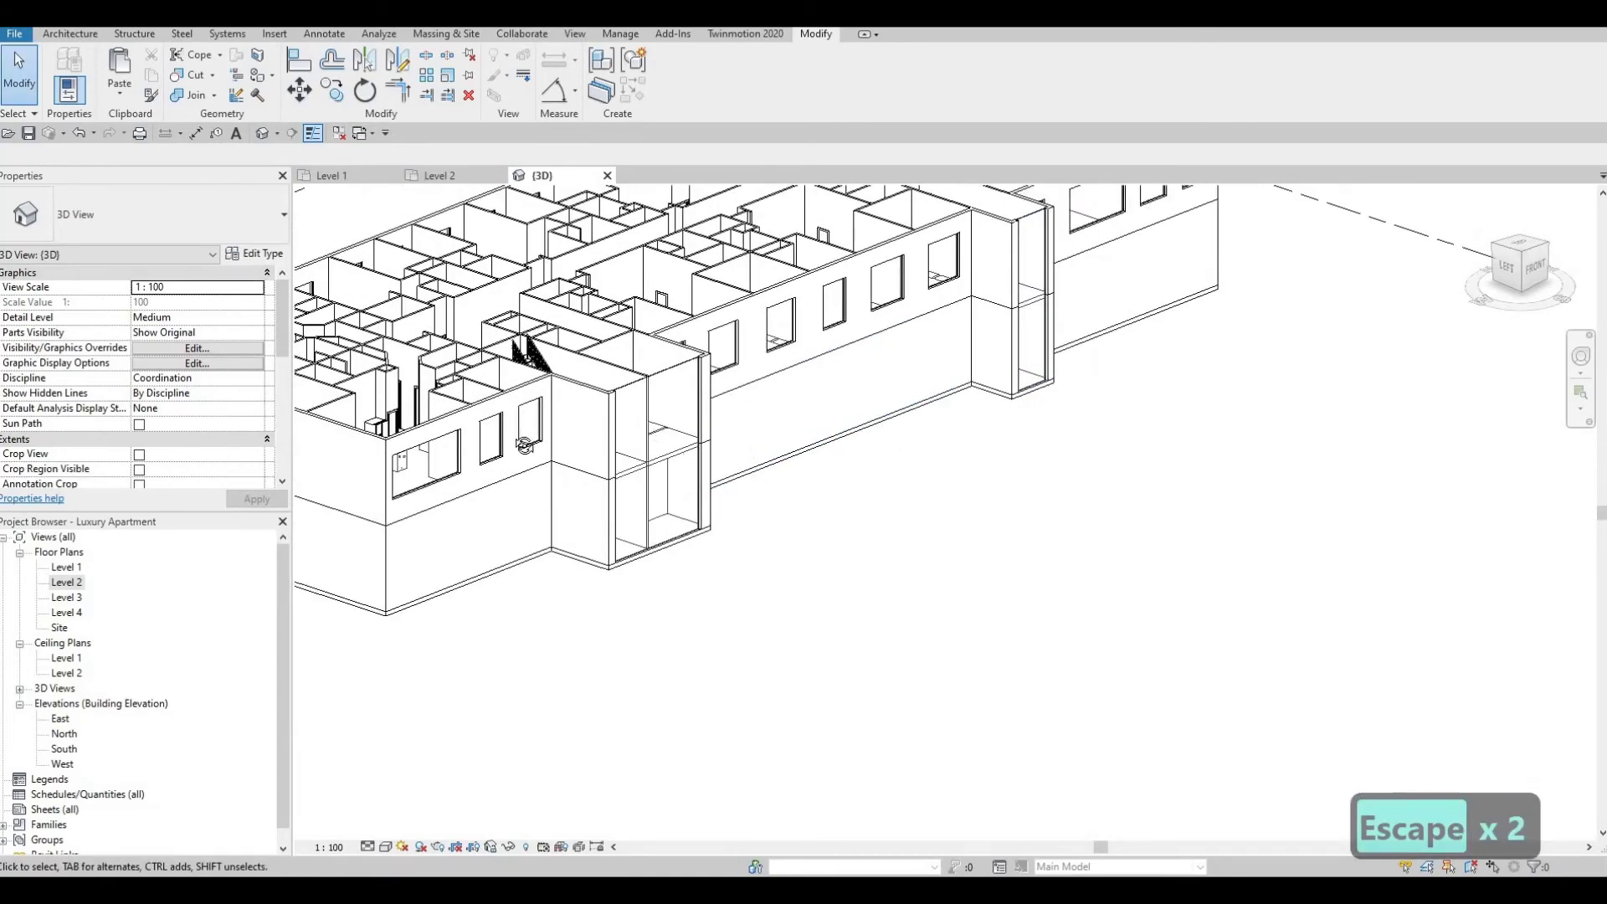
pyautogui.keyDown('shift'); pyautogui.moveTo(523, 445); pyautogui.dragTo(762, 450, button='middle'); pyautogui.keyUp('shift')
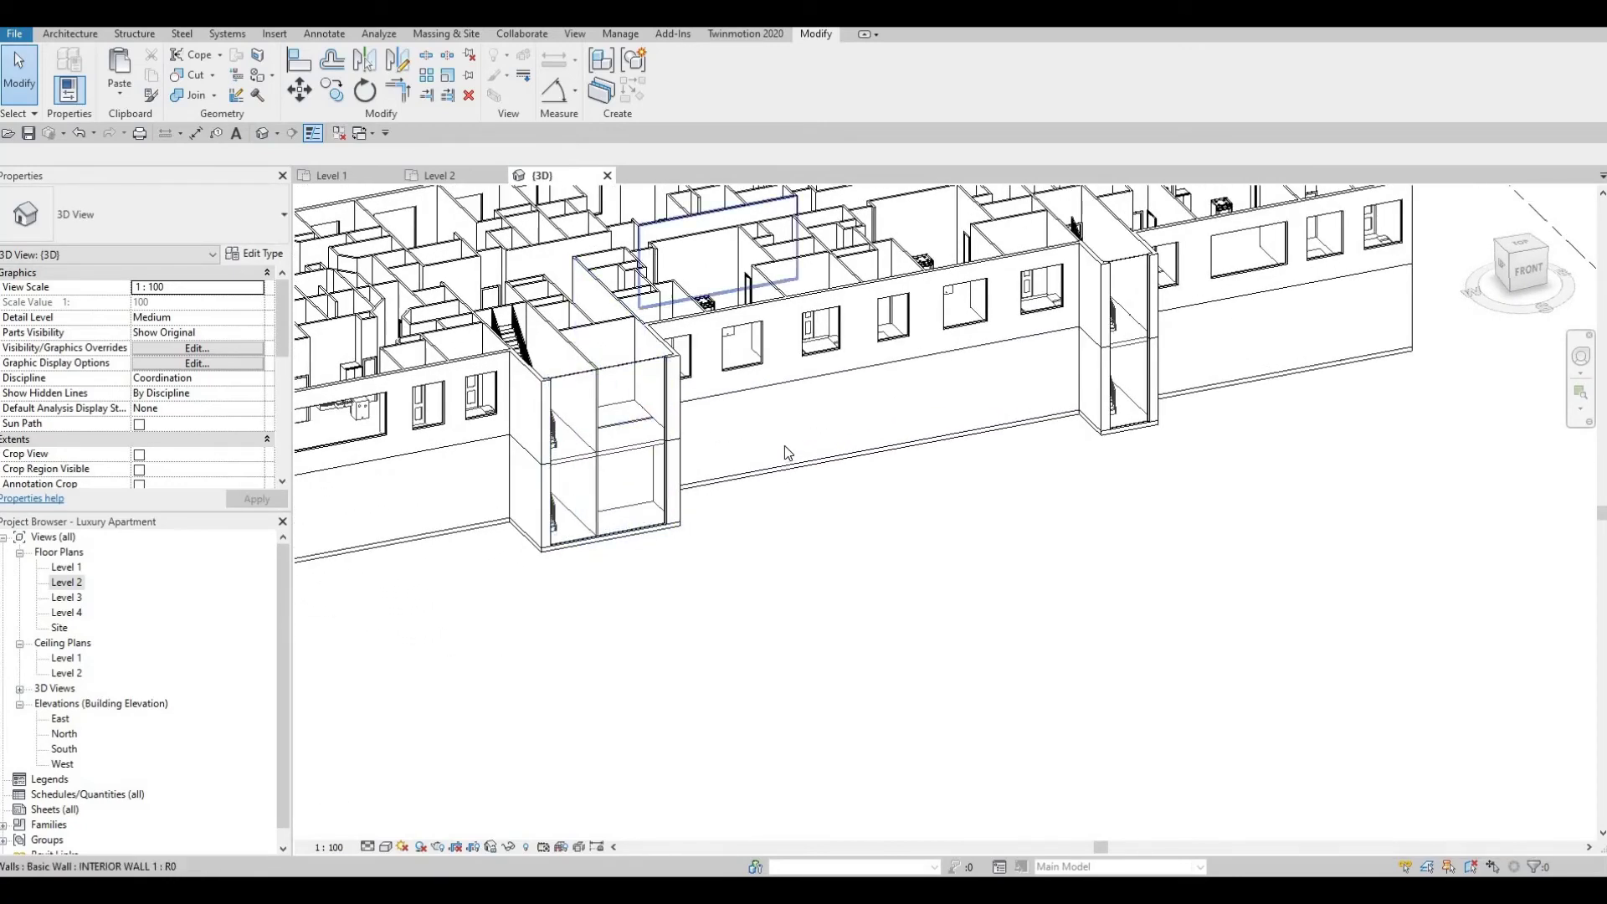
pyautogui.moveTo(690, 366); pyautogui.dragTo(764, 445, button='middle')
pyautogui.scroll(-1, 765, 444)
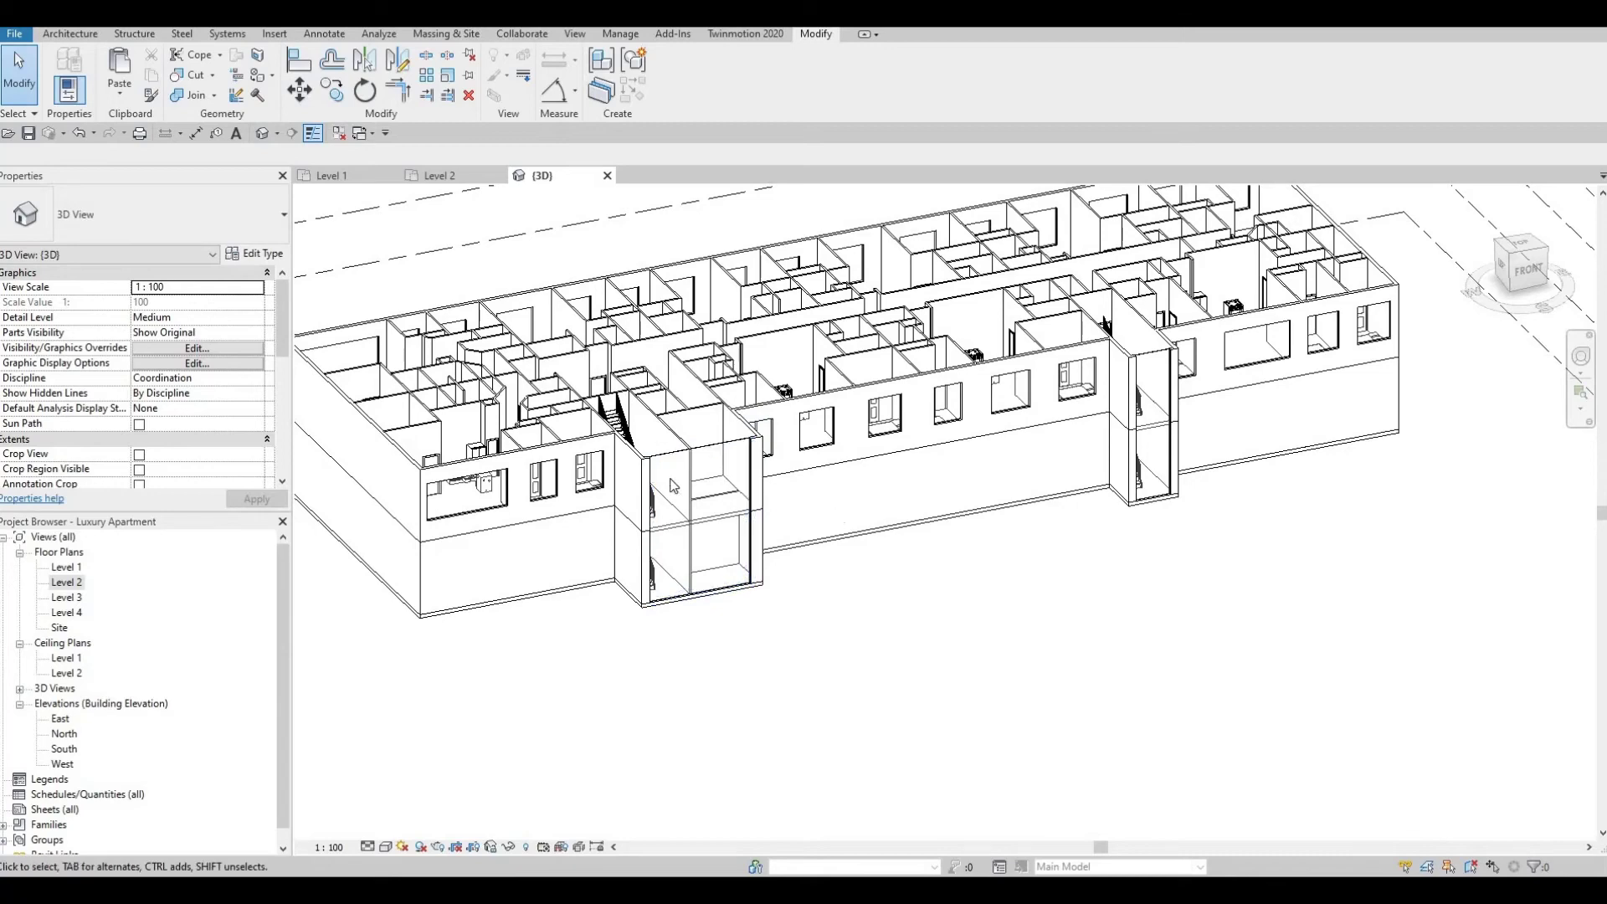
pyautogui.scroll(1, 755, 527)
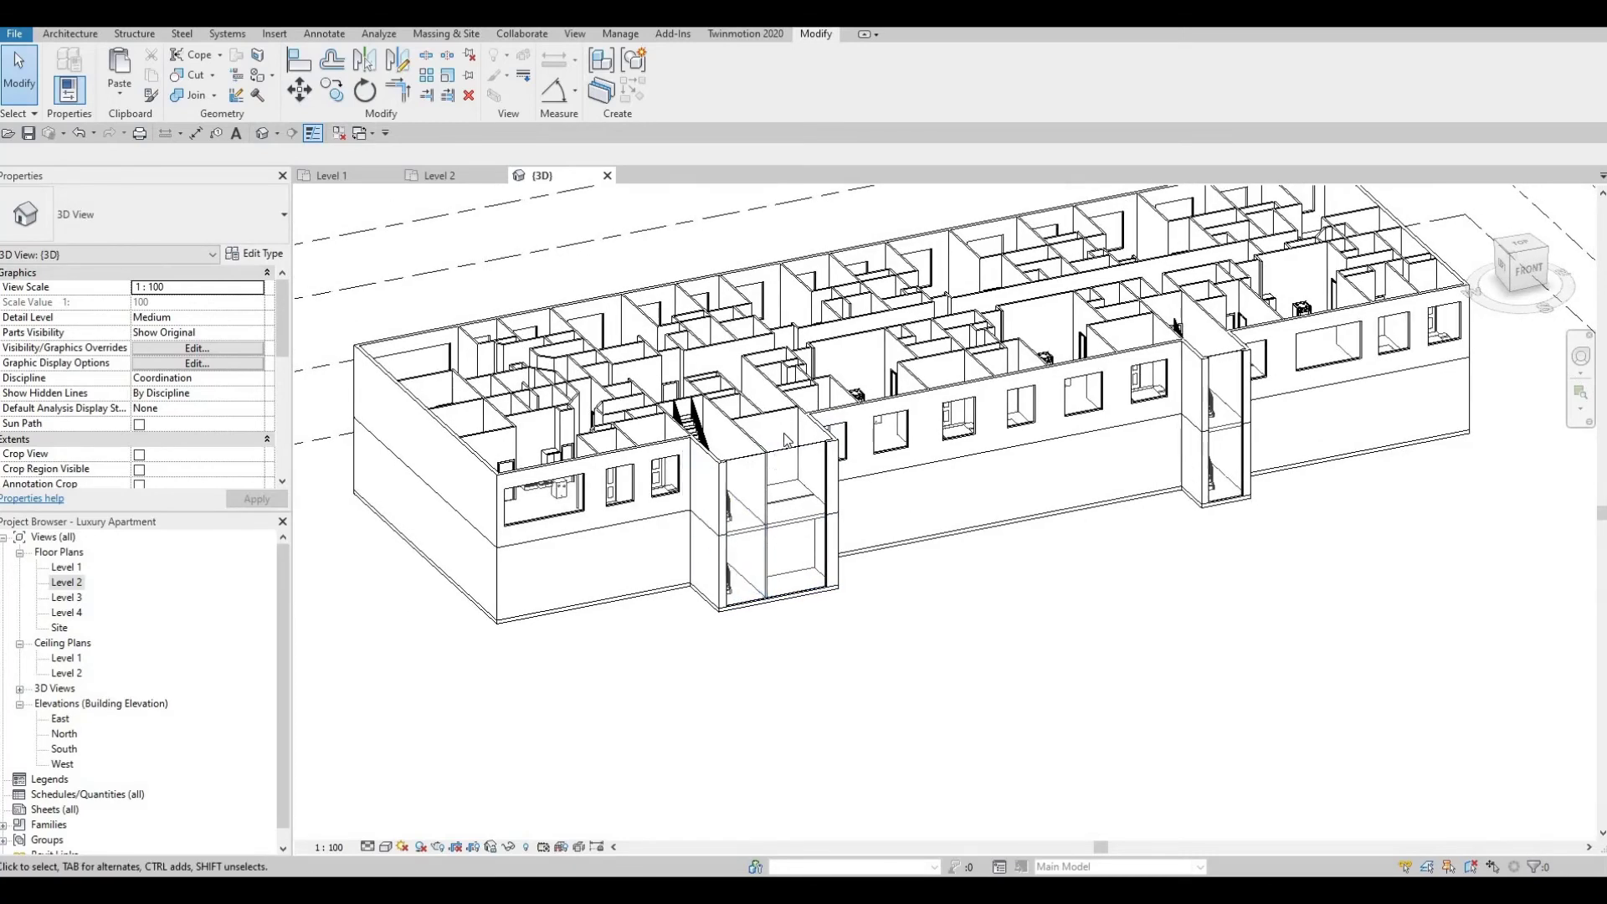
pyautogui.scroll(2, 795, 437)
pyautogui.scroll(1, 793, 436)
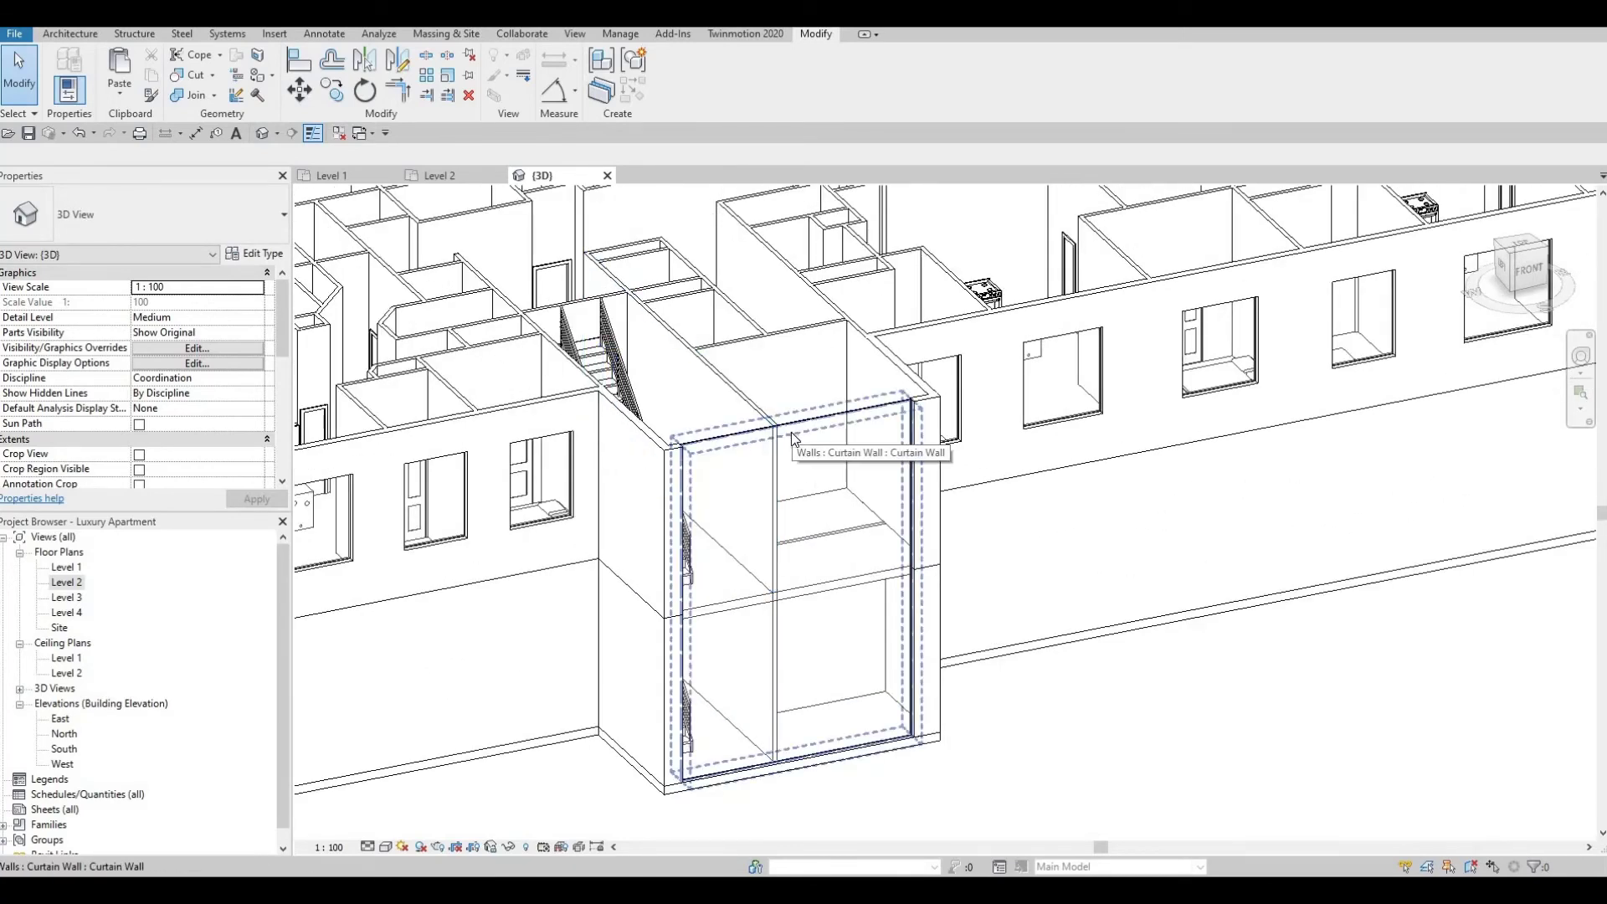
# Inspect the Level 2 windows and both two-storey stair block curtain walls from several angles in 3D
pyautogui.scroll(-3, 795, 502)
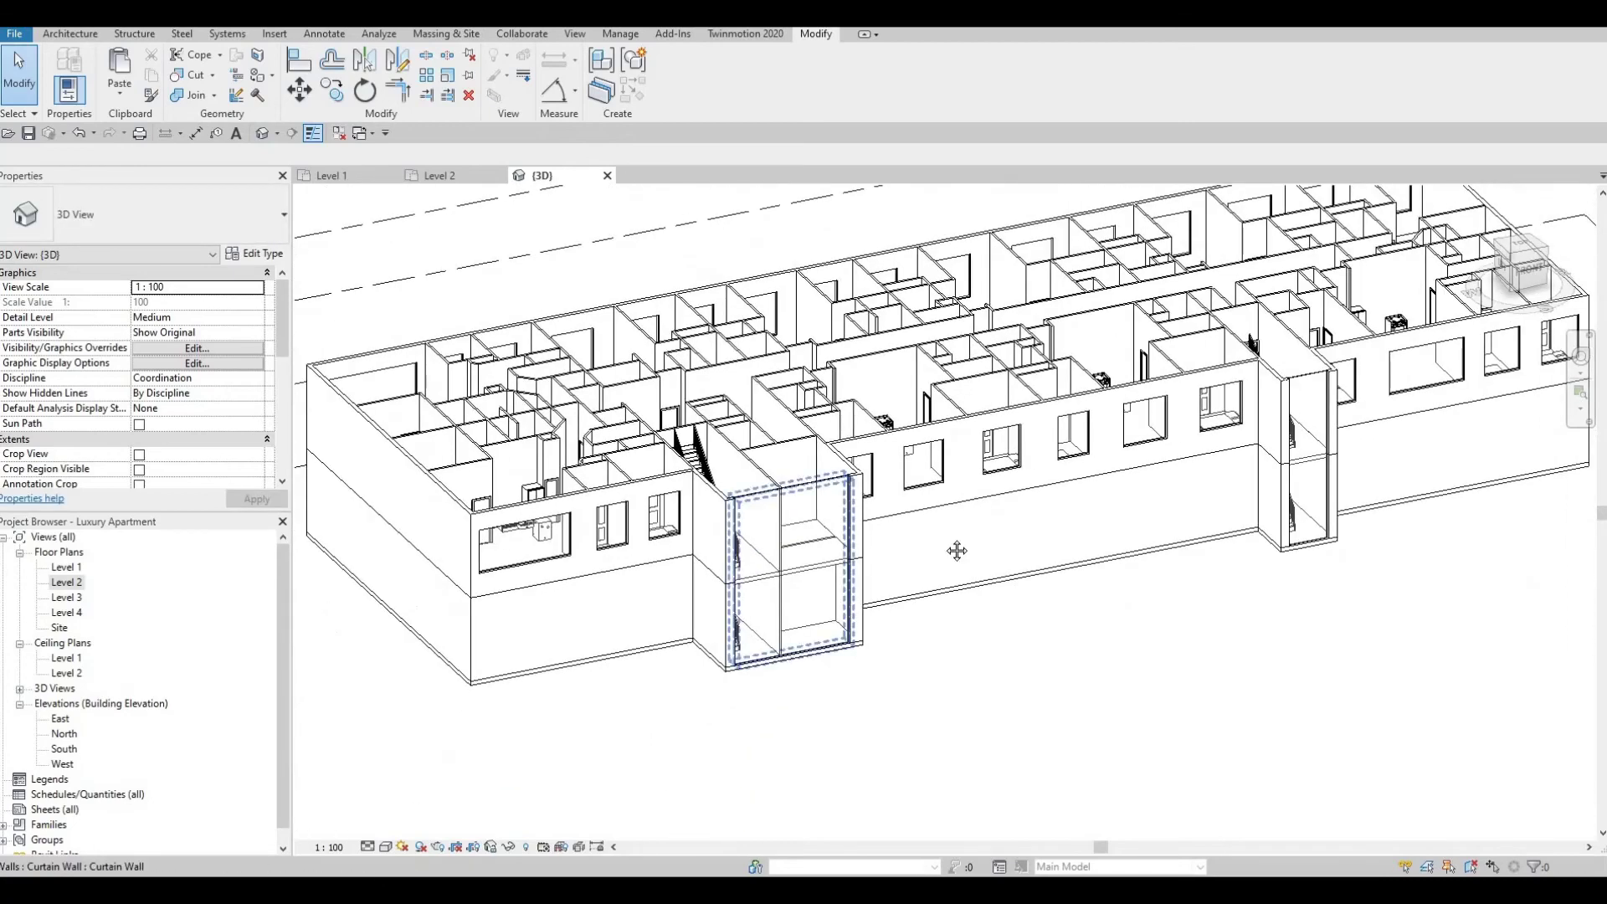
pyautogui.scroll(-3, 906, 559)
pyautogui.scroll(3, 871, 481)
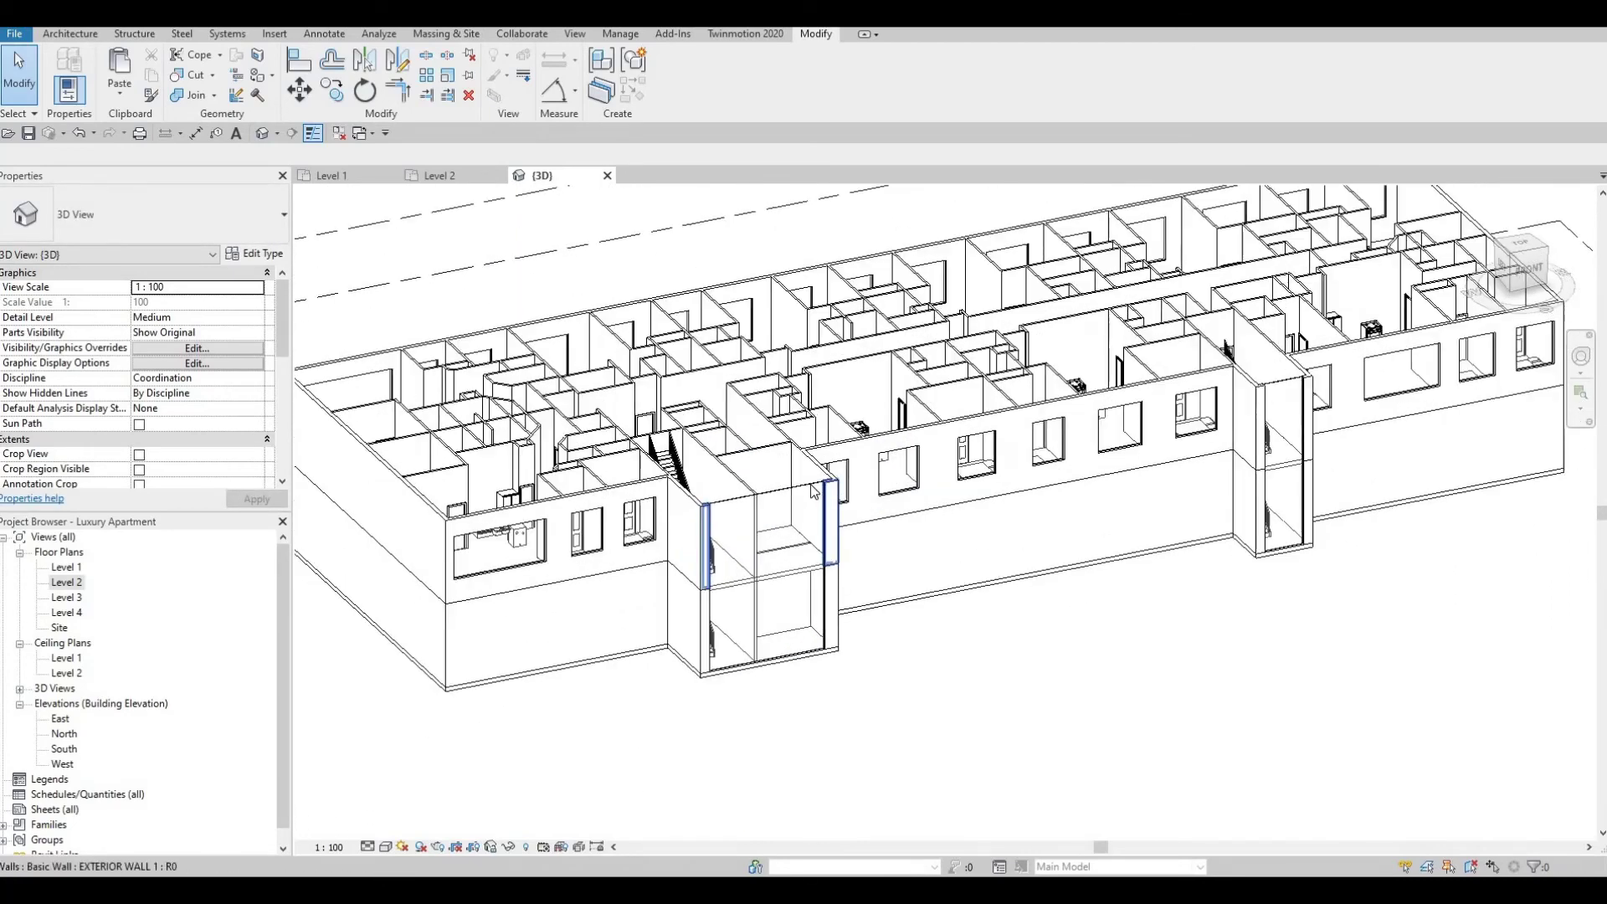
pyautogui.moveTo(767, 579); pyautogui.dragTo(782, 528, button='middle')
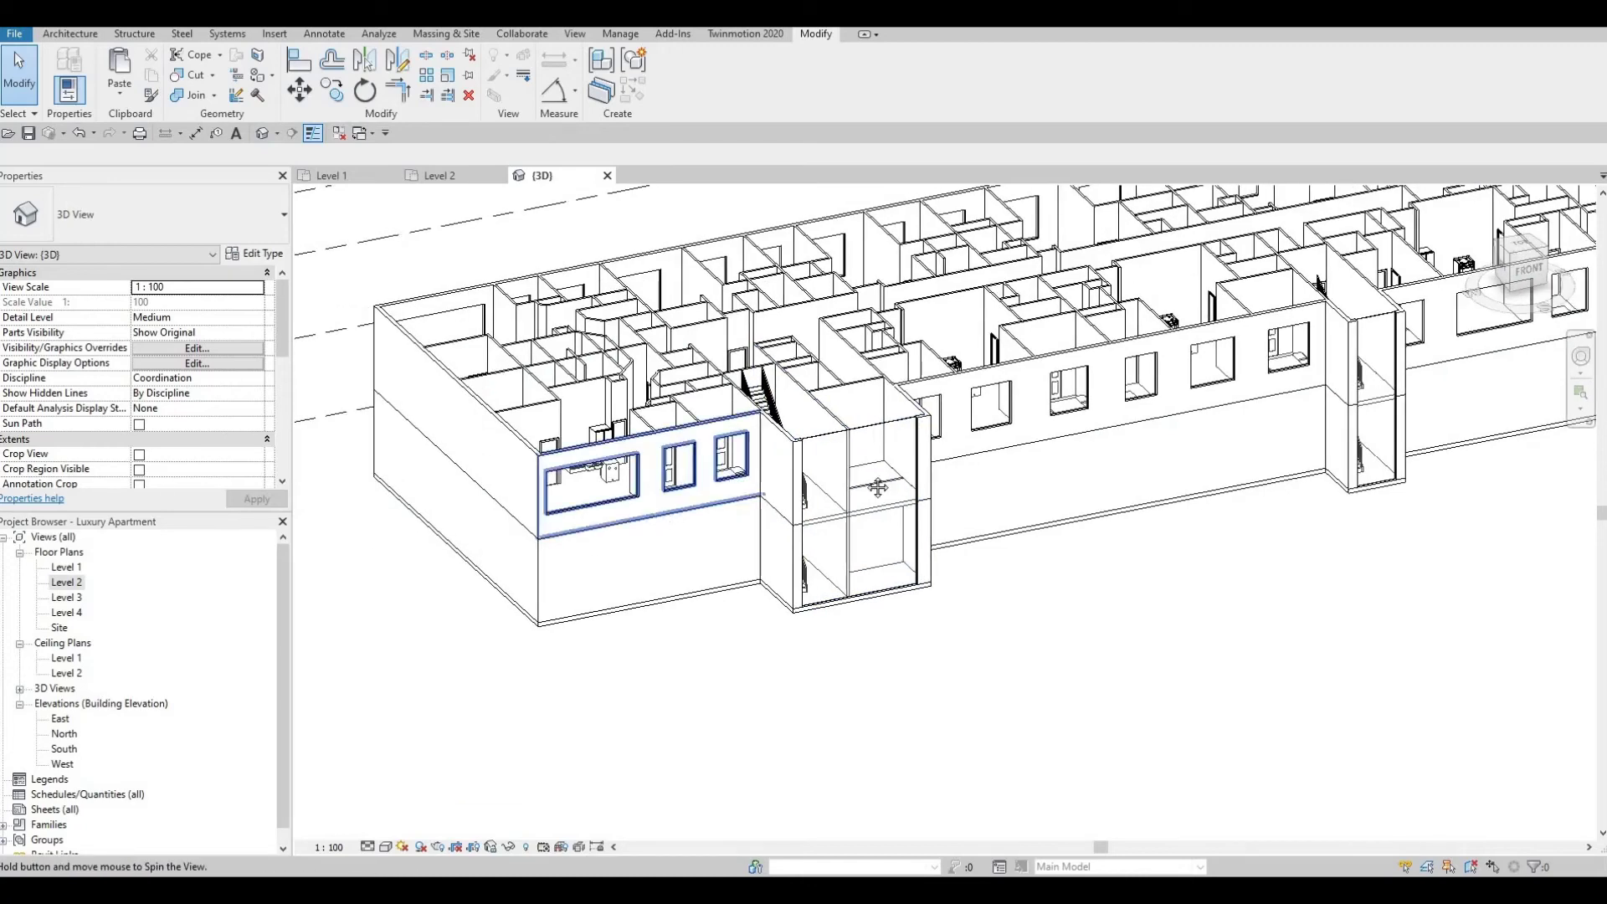
pyautogui.scroll(-3, 1112, 489)
pyautogui.scroll(-2, 1113, 490)
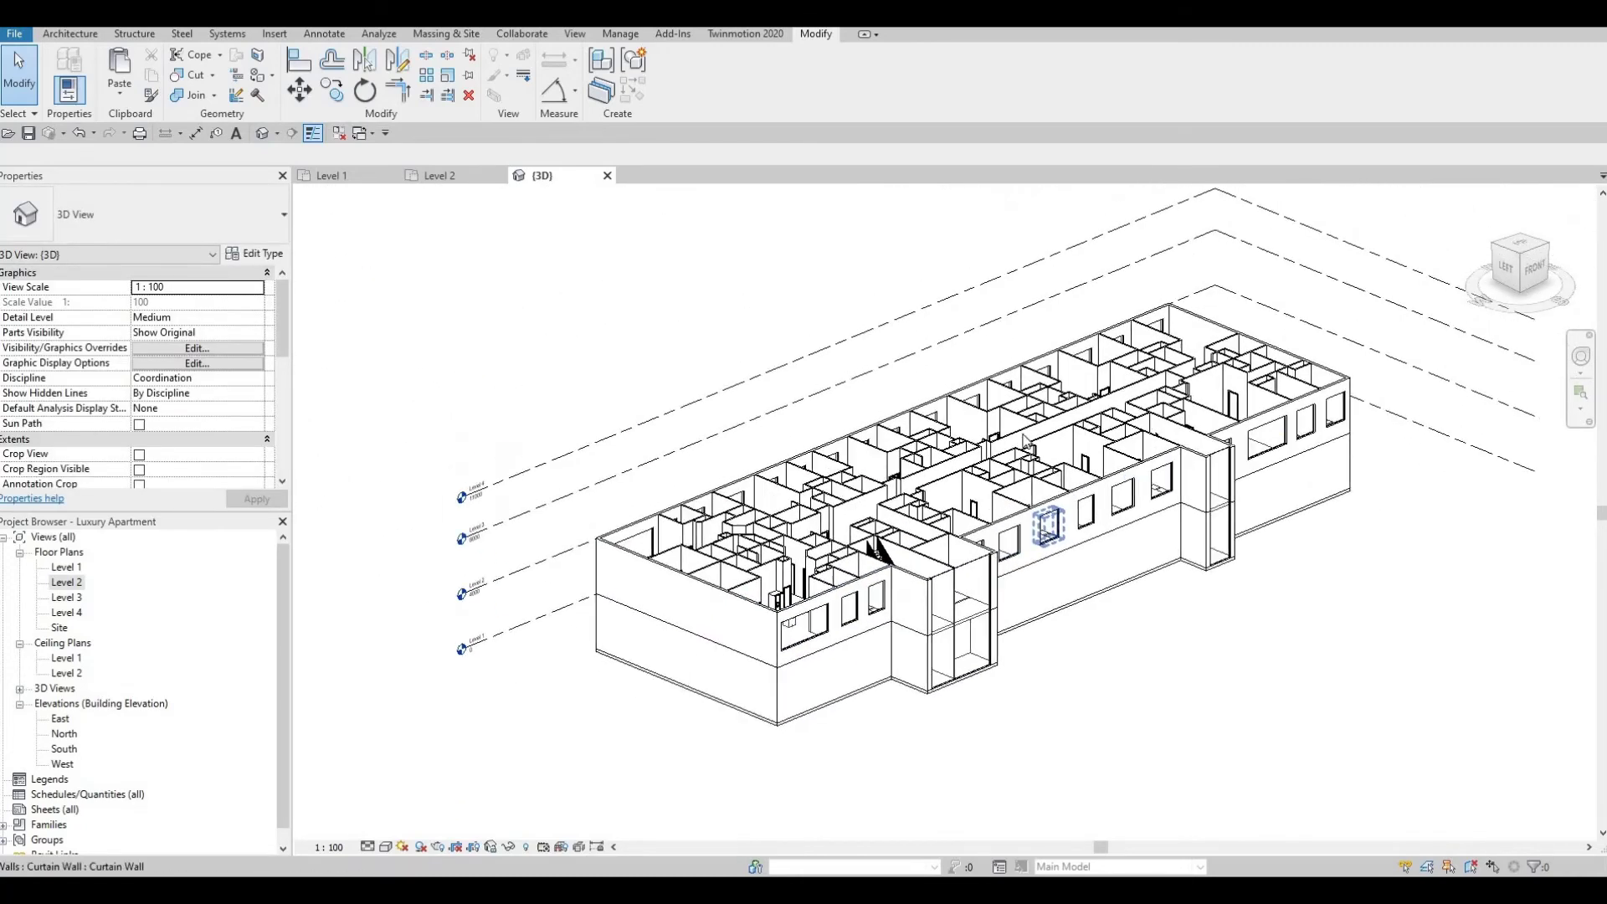
pyautogui.scroll(3, 870, 557)
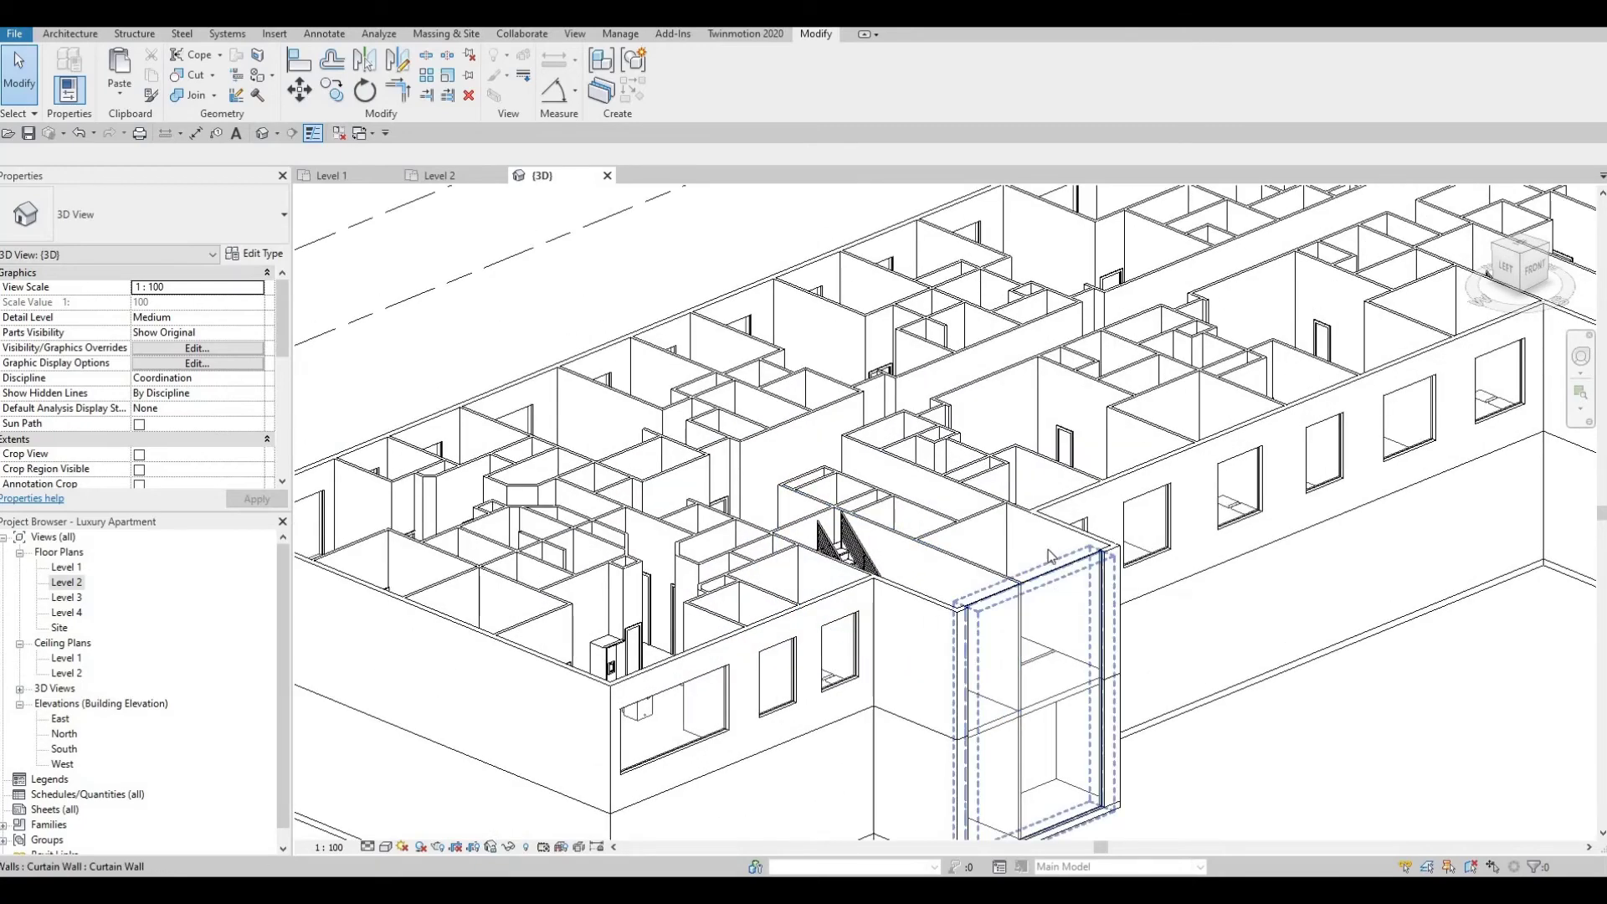
pyautogui.scroll(4, 1050, 548)
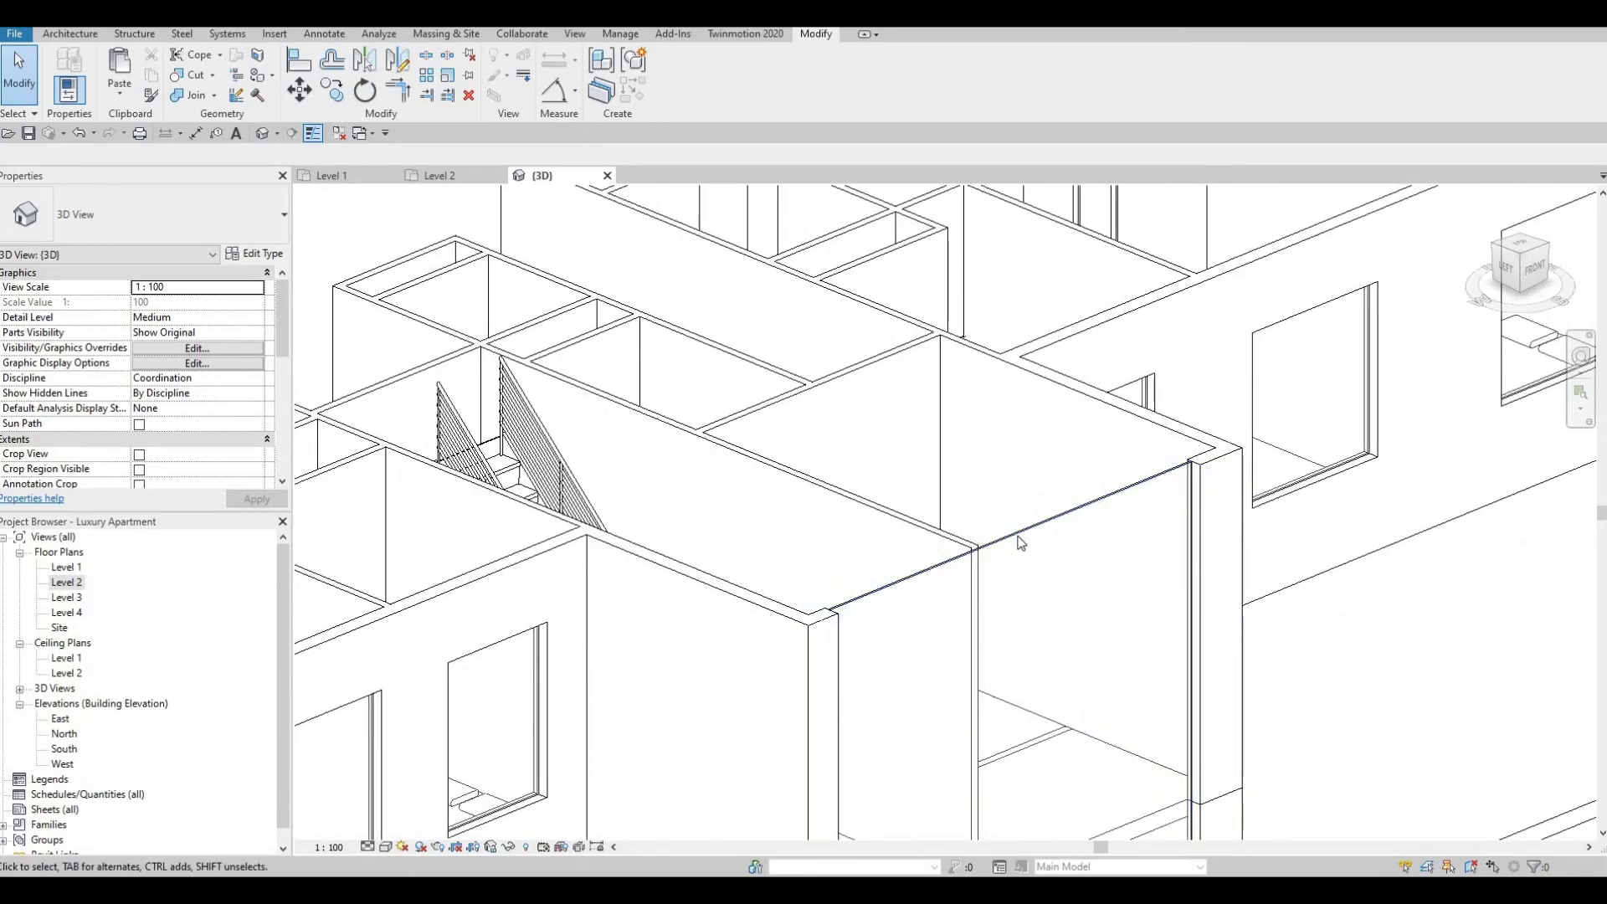
pyautogui.click(1021, 542)
pyautogui.scroll(-4, 1113, 477)
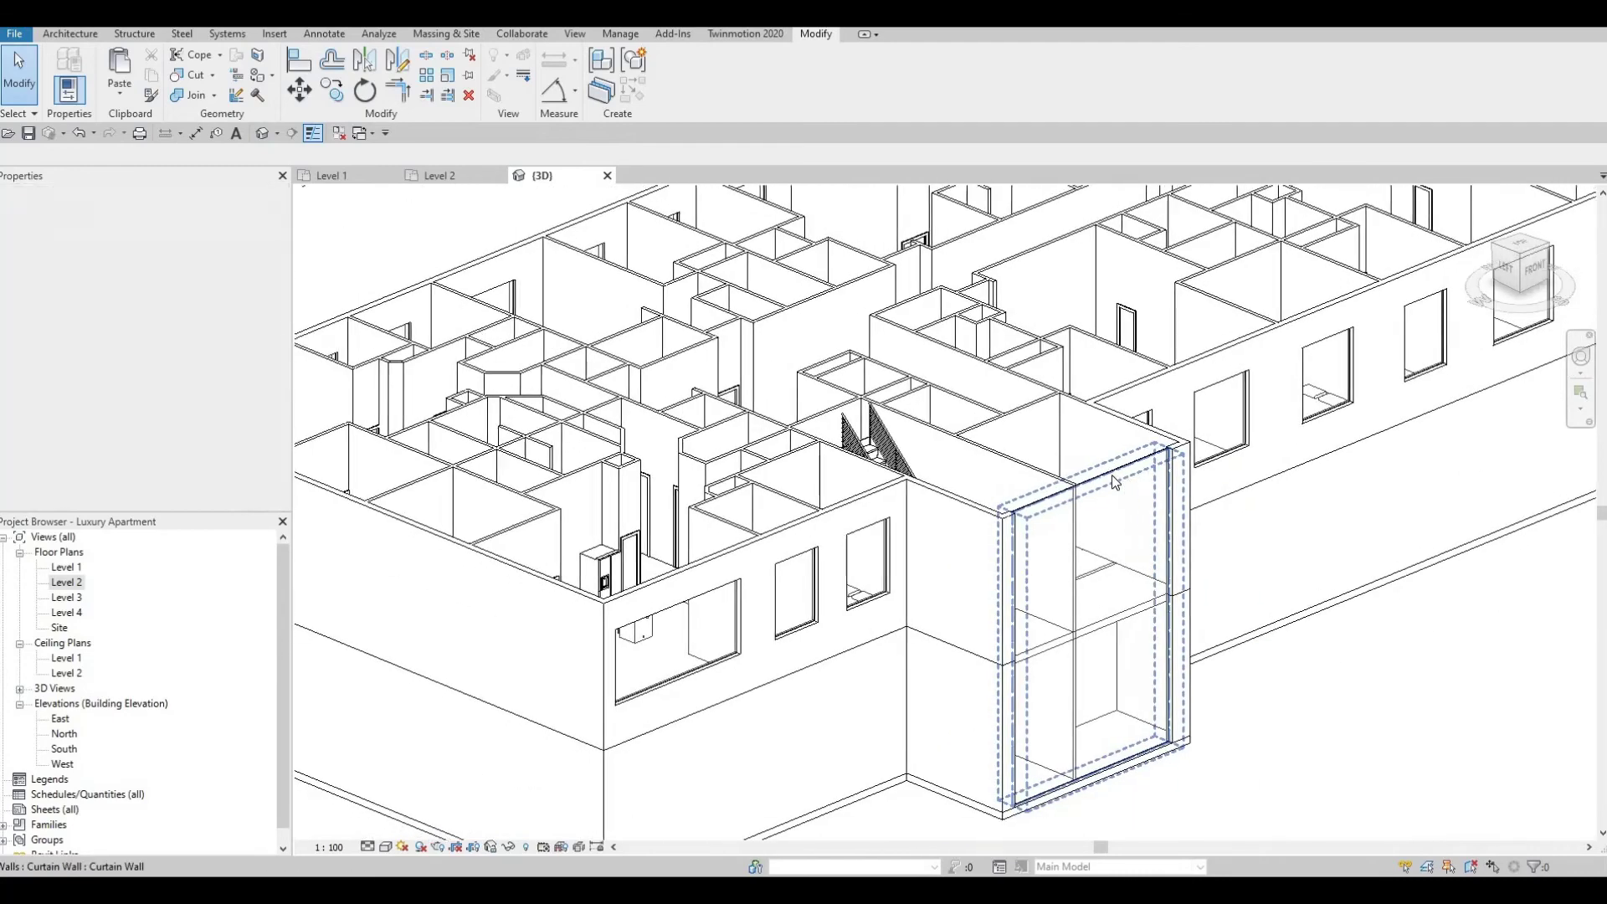
pyautogui.scroll(-1, 1111, 477)
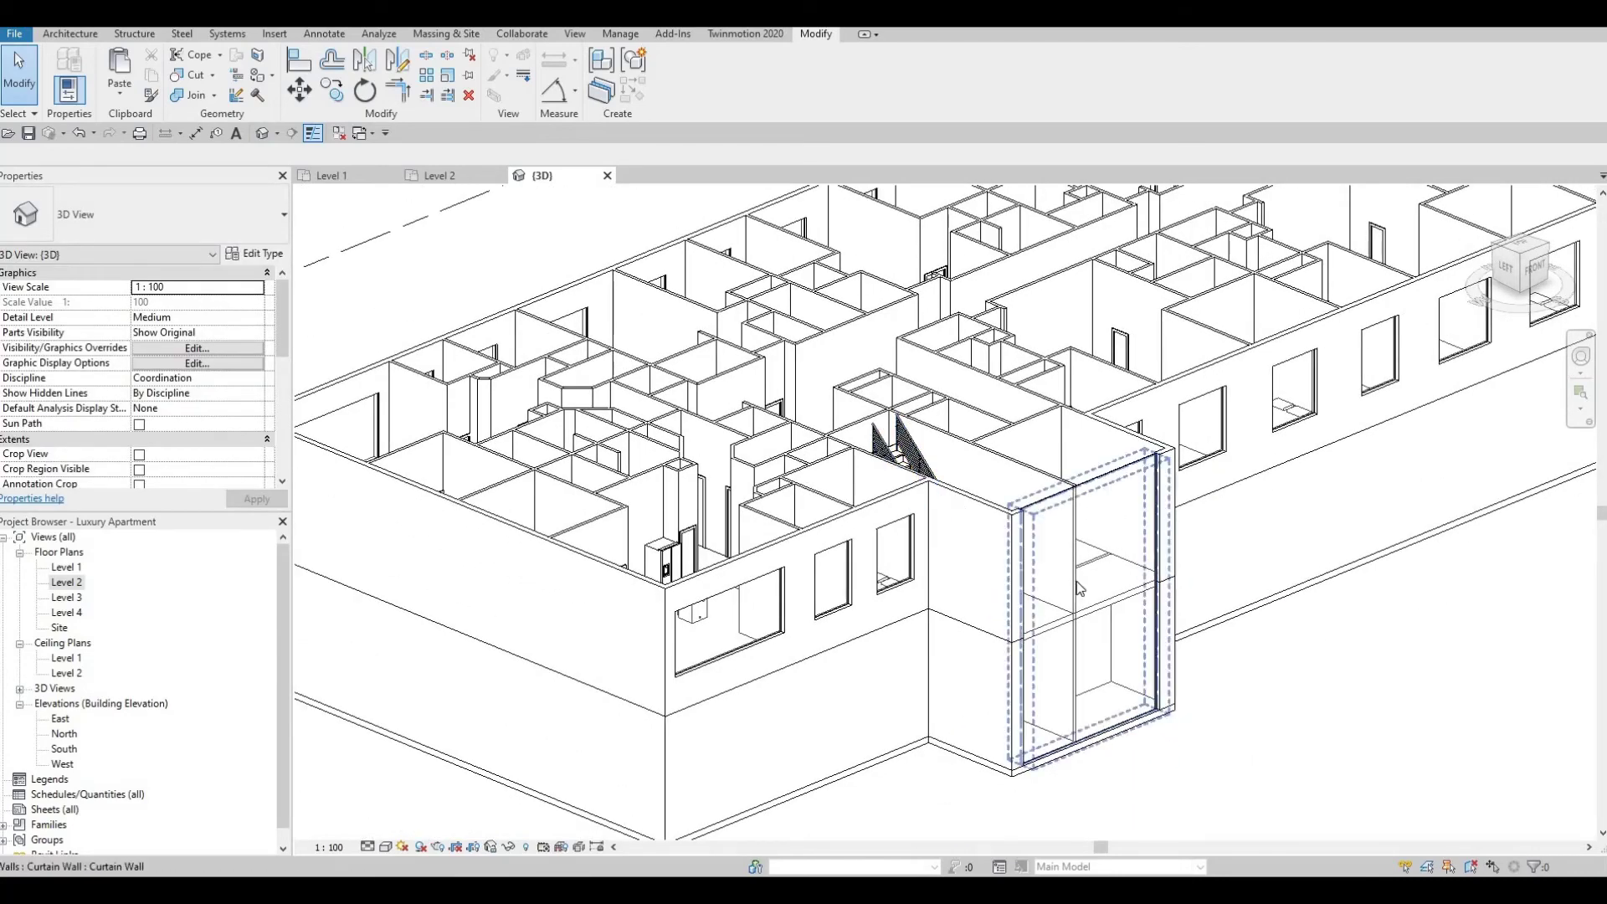
pyautogui.scroll(-4, 1079, 589)
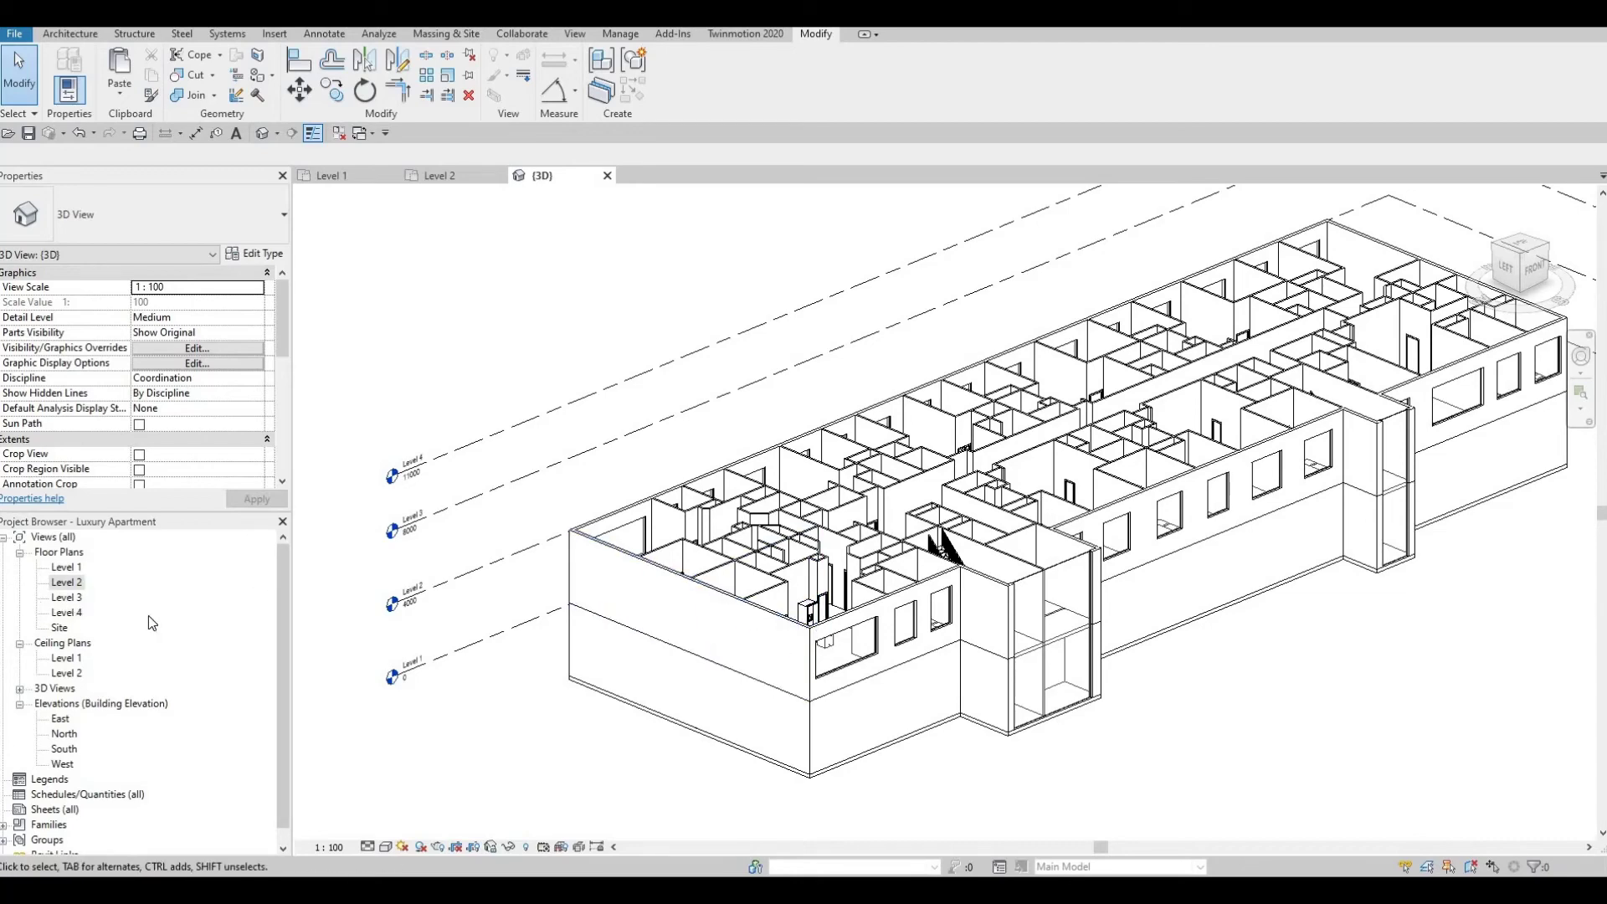
# Select all curtain walls visible in the 3D view and exclude the two two-storey stair block curtain walls from the selection
pyautogui.scroll(4, 753, 636)
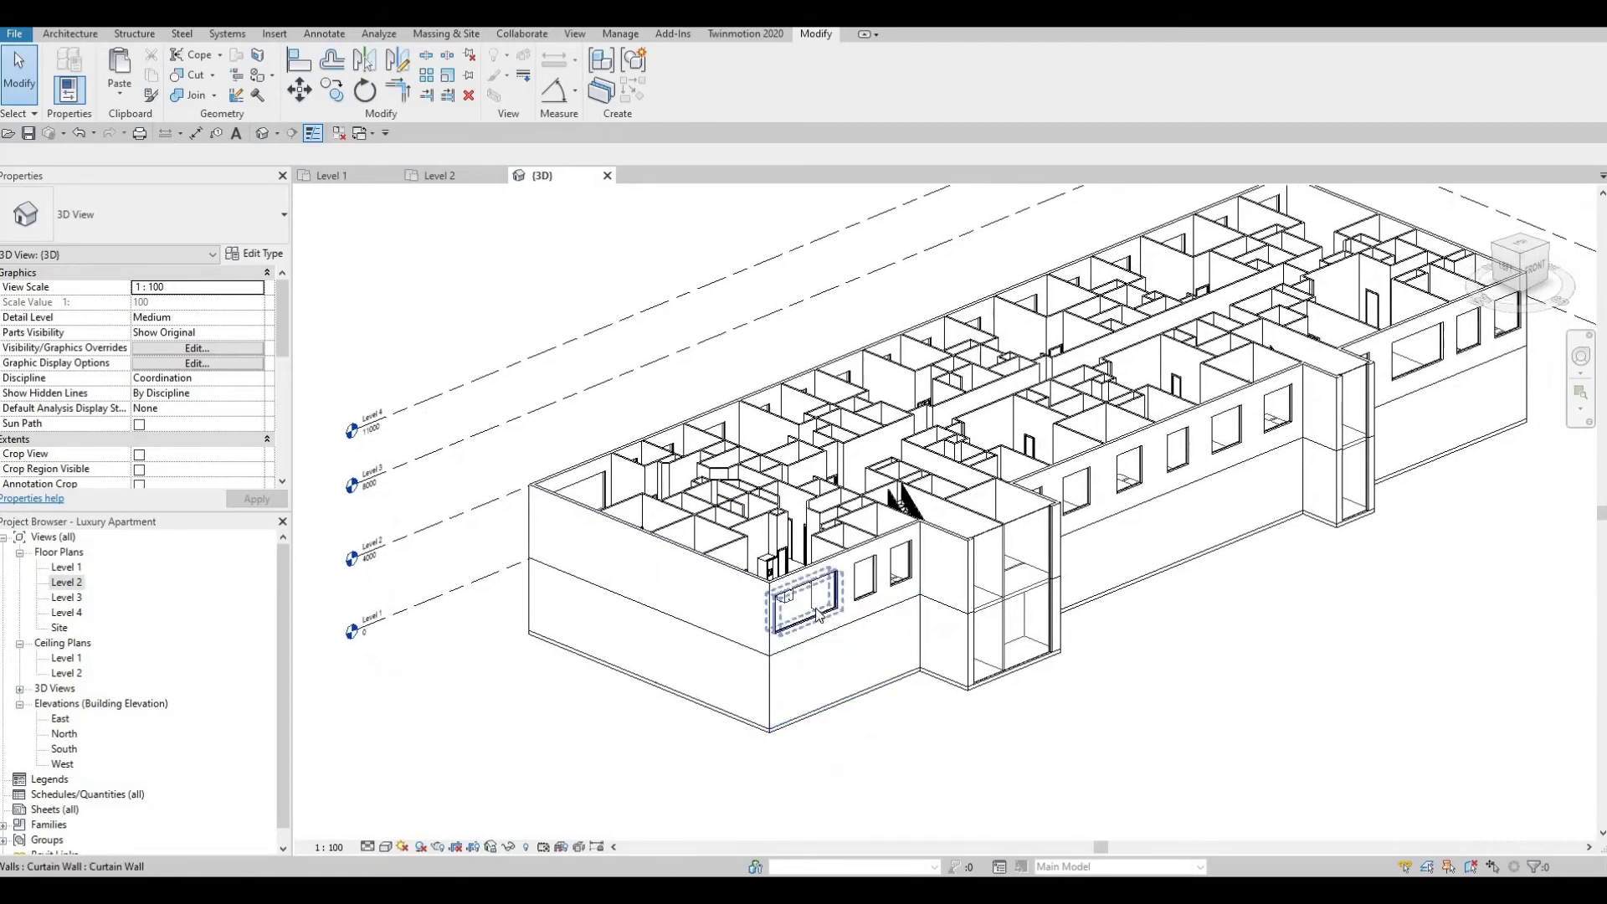
pyautogui.keyDown('shift'); pyautogui.moveTo(723, 632); pyautogui.dragTo(670, 552, button='middle'); pyautogui.keyUp('shift')
pyautogui.scroll(3, 669, 552)
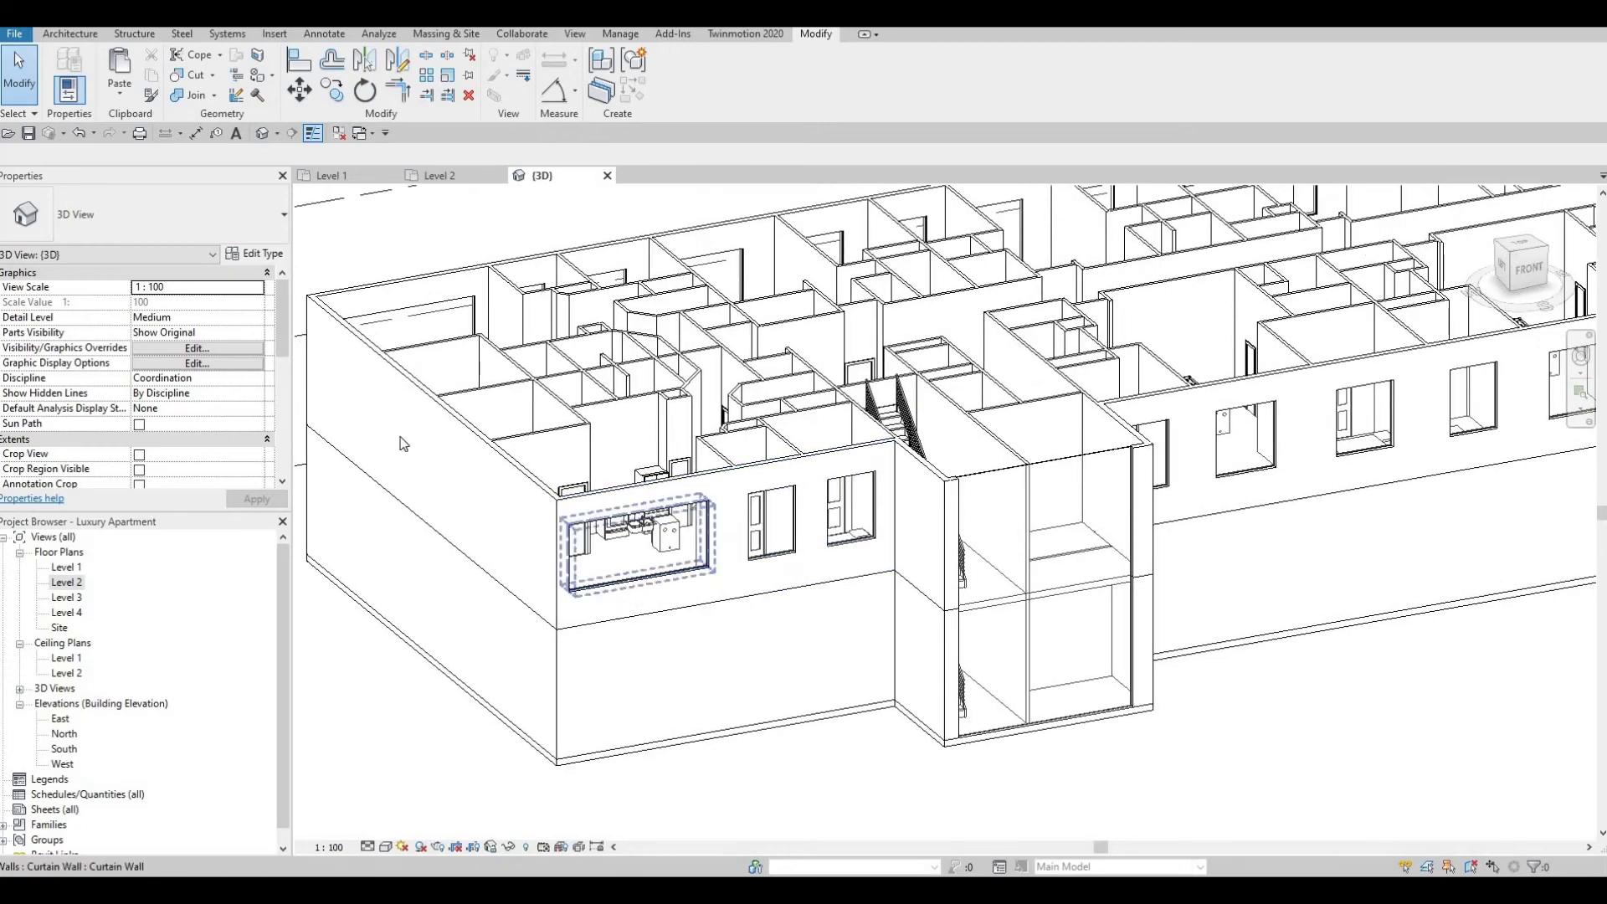
pyautogui.moveTo(678, 446); pyautogui.dragTo(674, 350, button='middle')
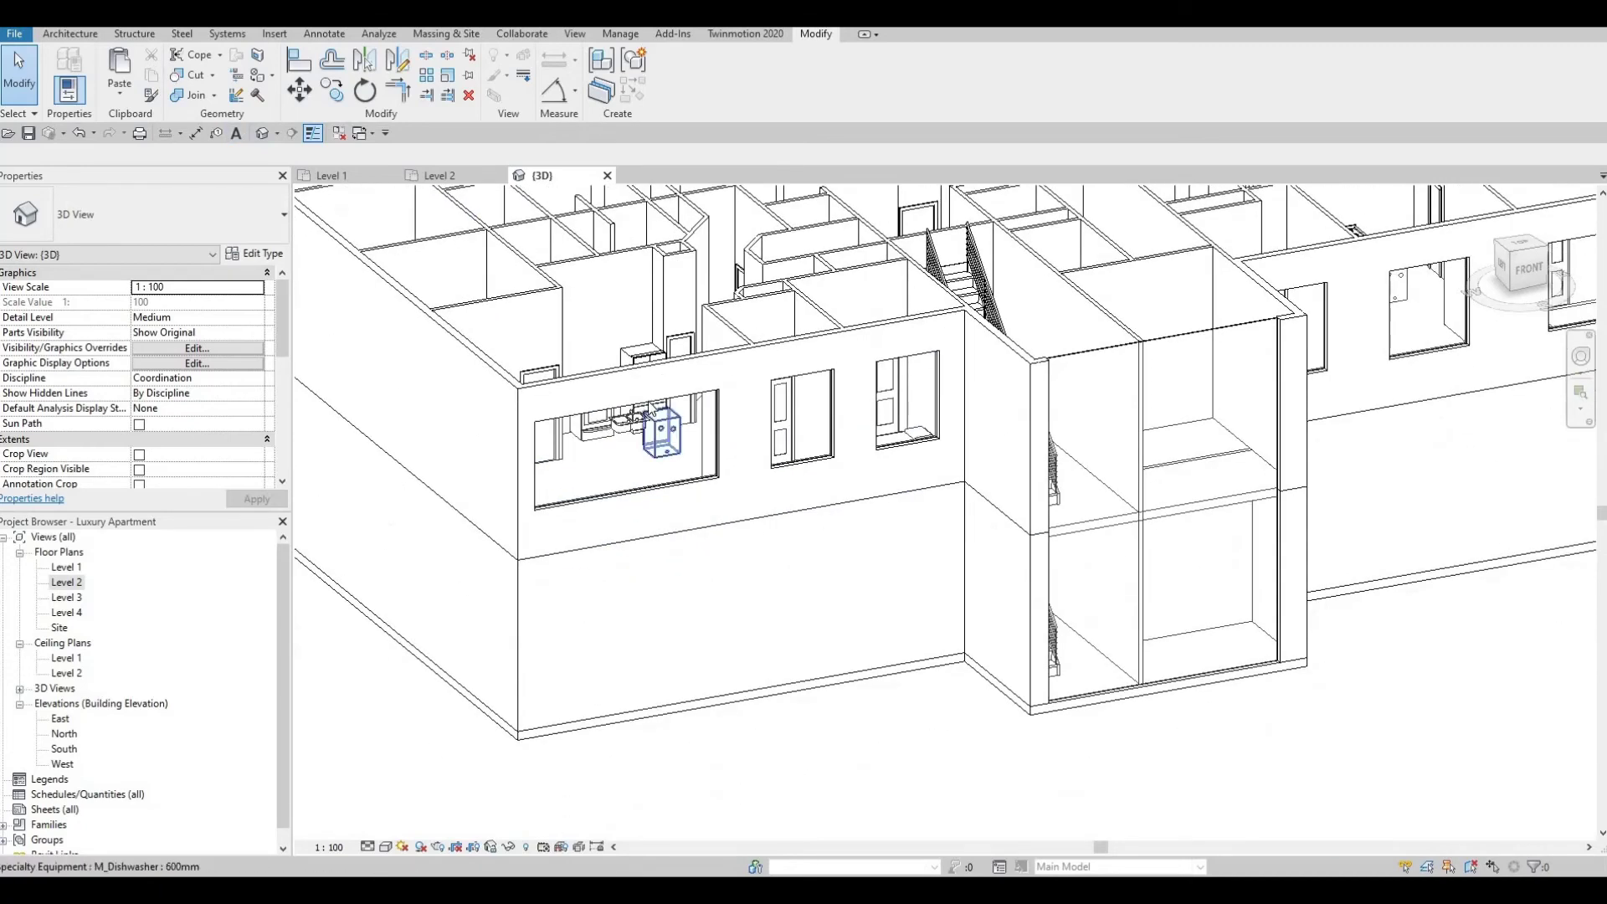
pyautogui.press('Escape')
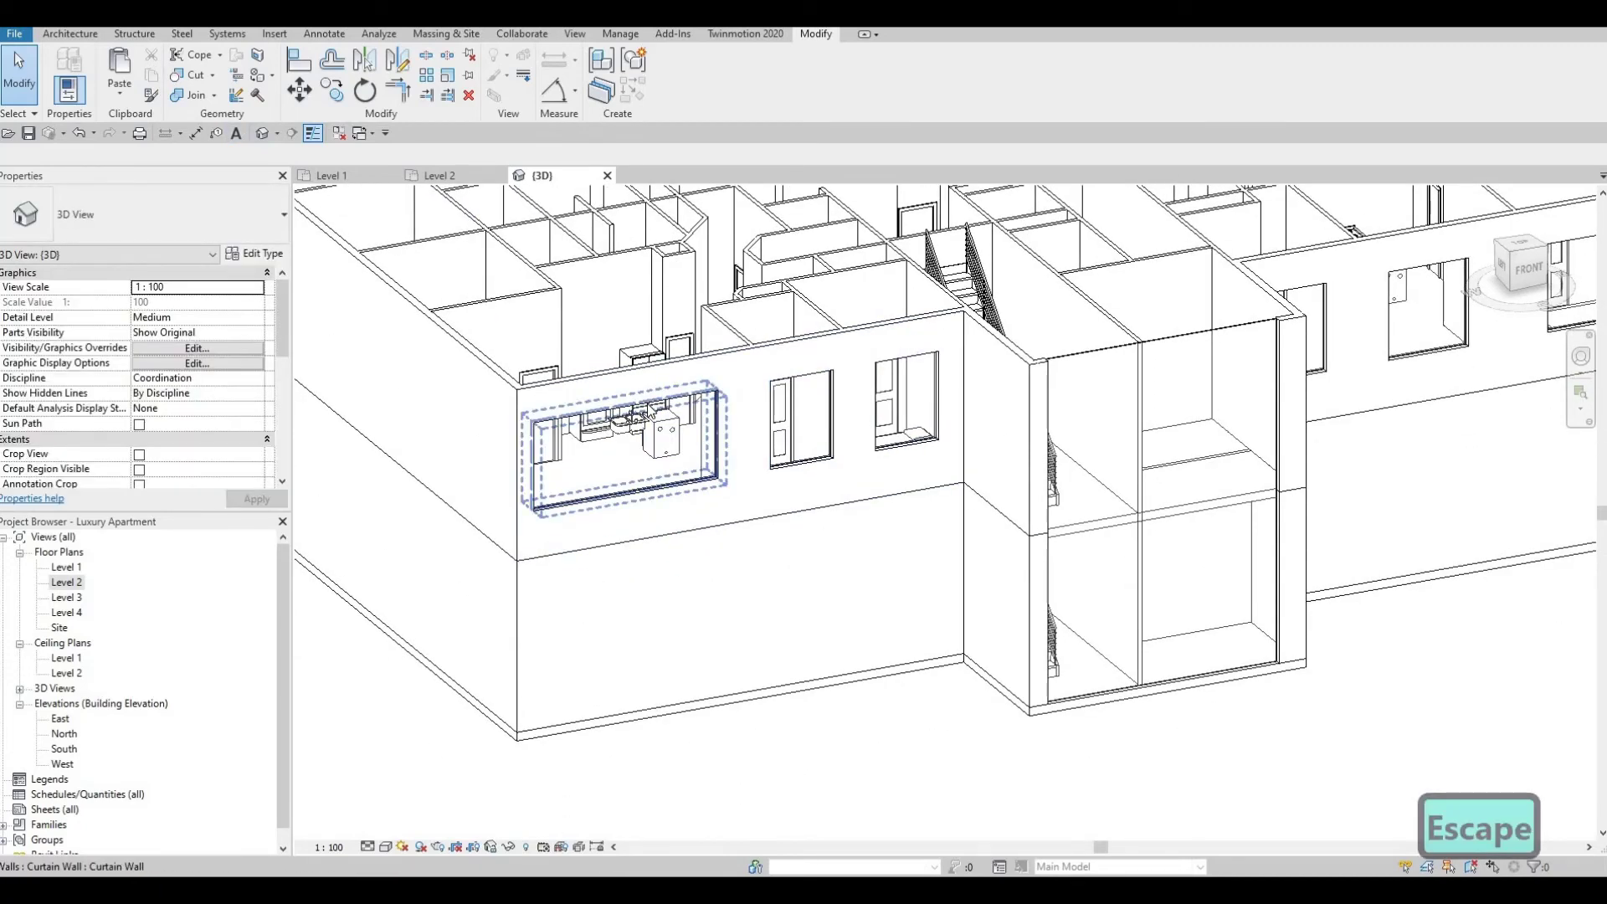
pyautogui.click(649, 408)
pyautogui.rightClick(649, 408)
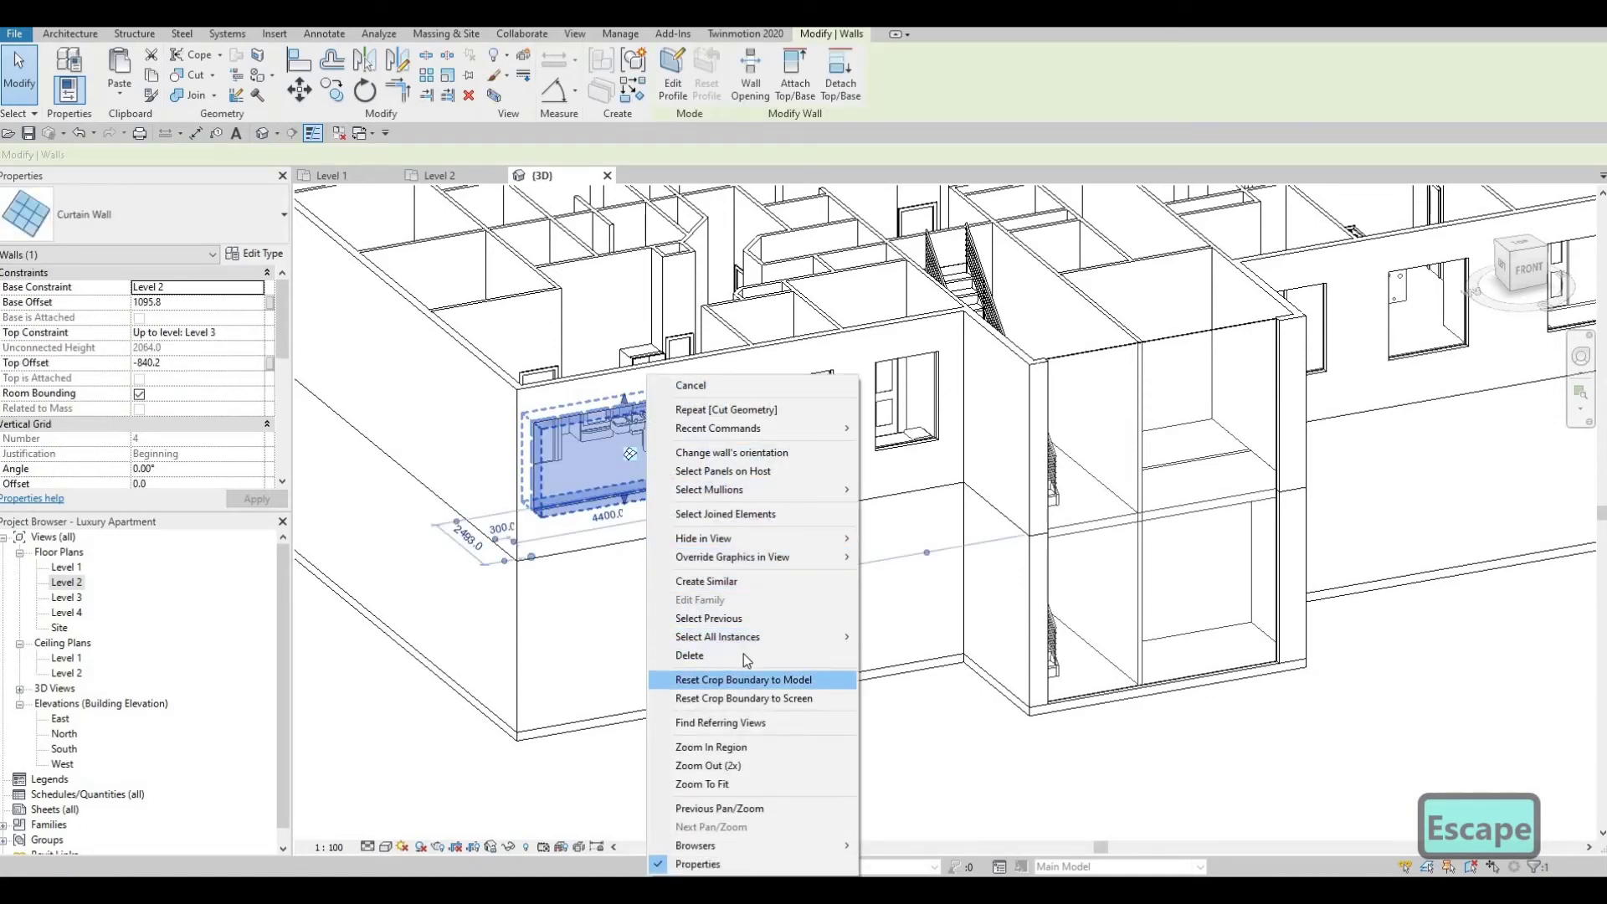
pyautogui.moveTo(744, 641)
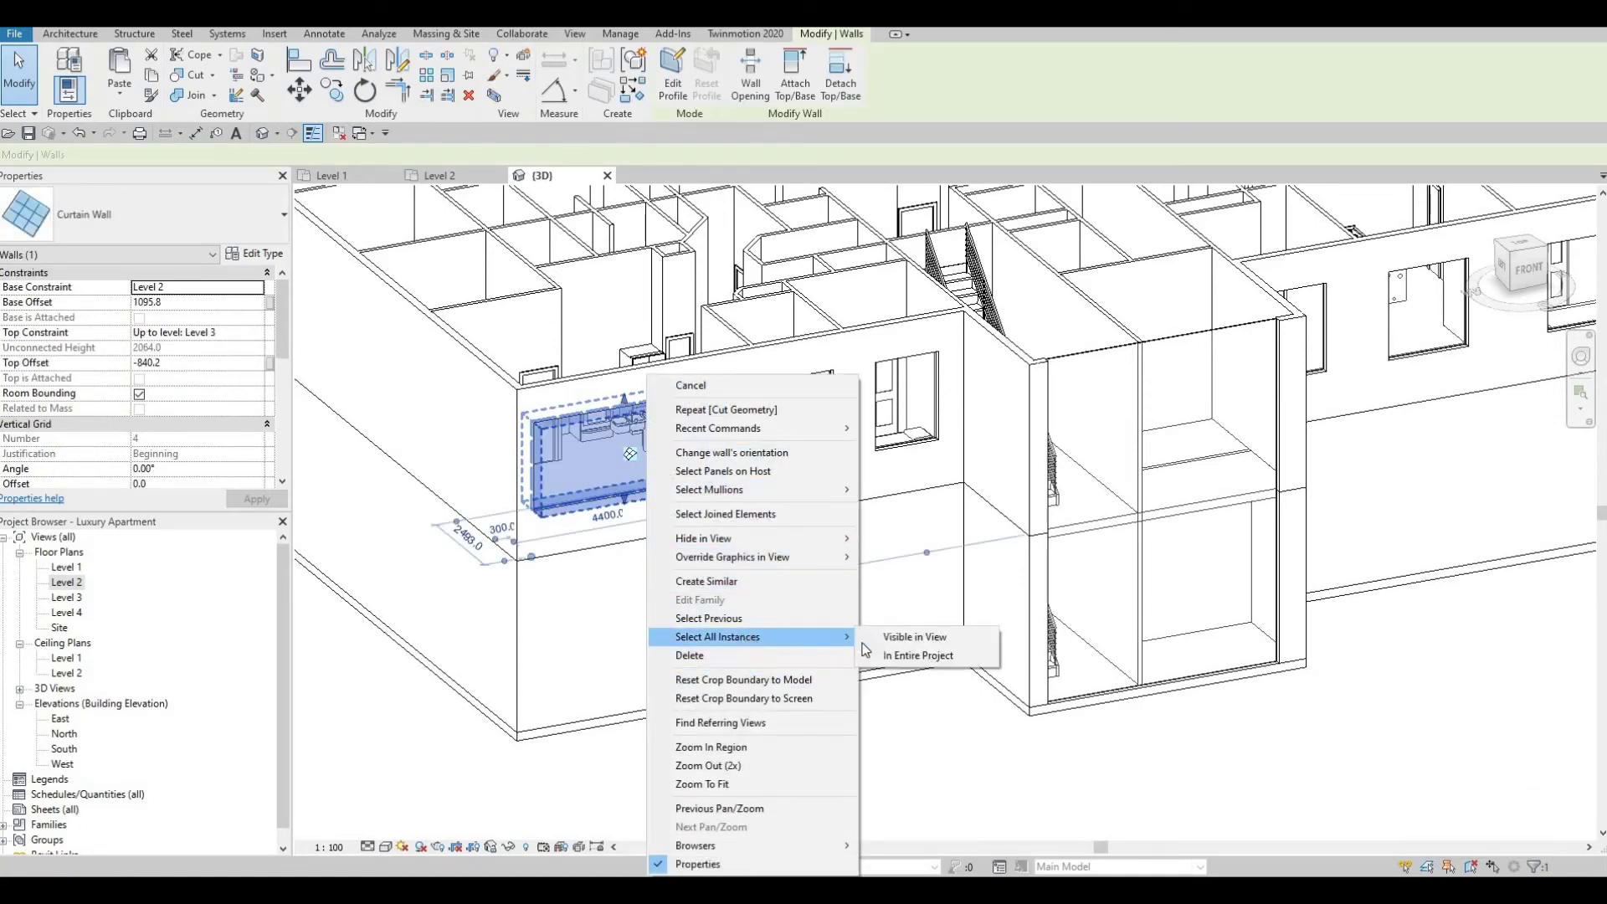
pyautogui.click(914, 637)
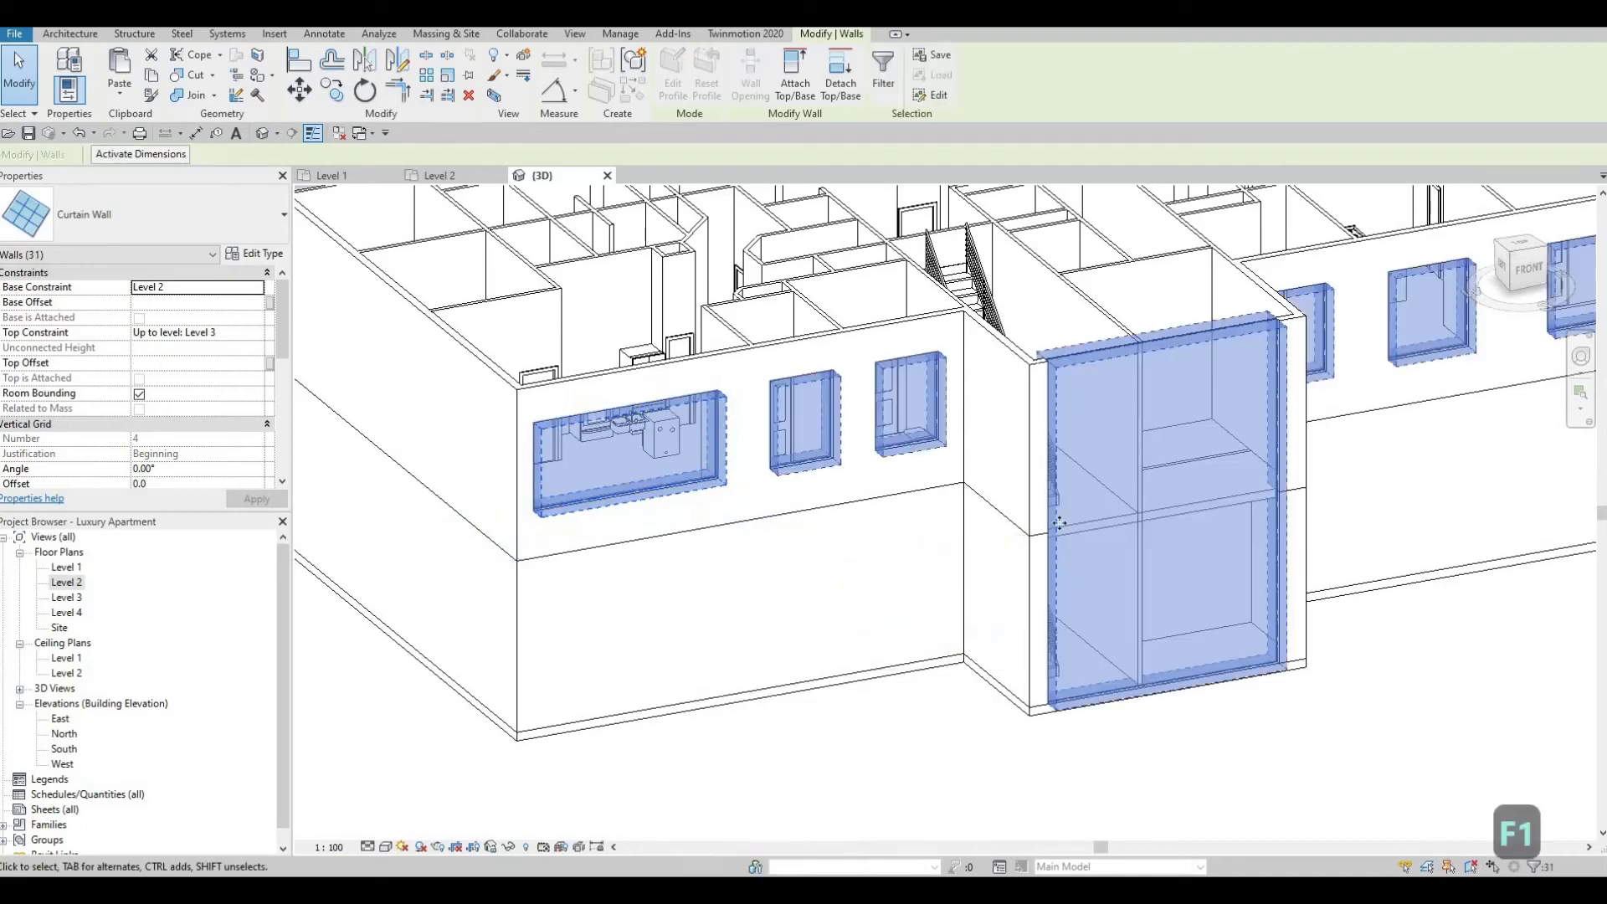
pyautogui.keyDown('shift'); pyautogui.click(1183, 337); pyautogui.keyUp('shift')
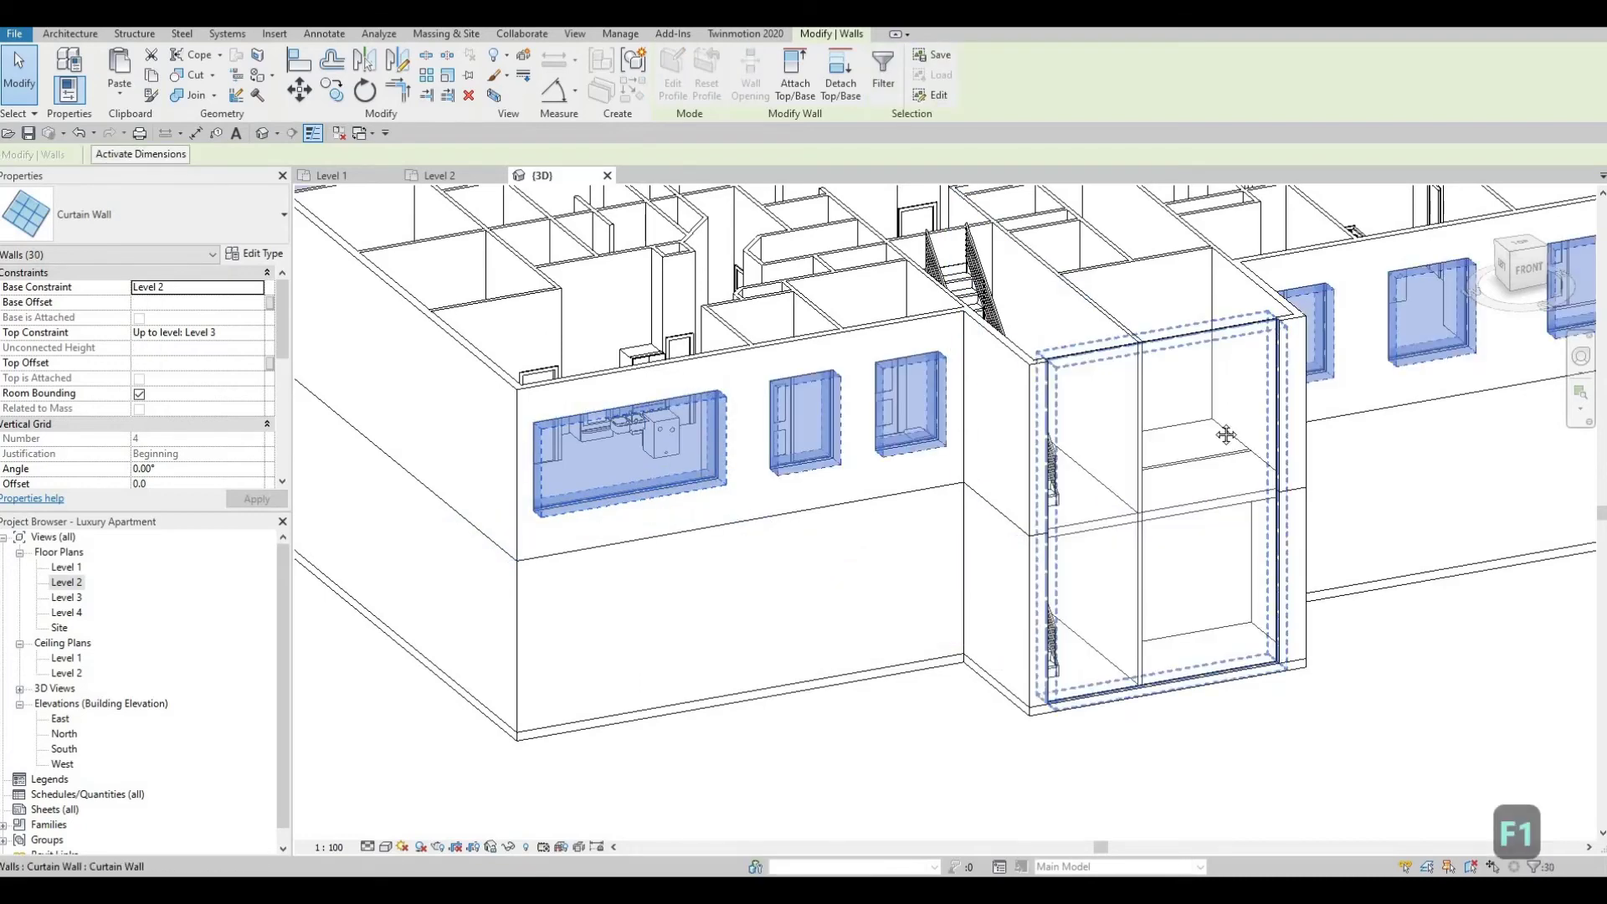
pyautogui.keyDown('shift'); pyautogui.moveTo(1226, 435); pyautogui.dragTo(1132, 350, button='middle'); pyautogui.keyUp('shift')
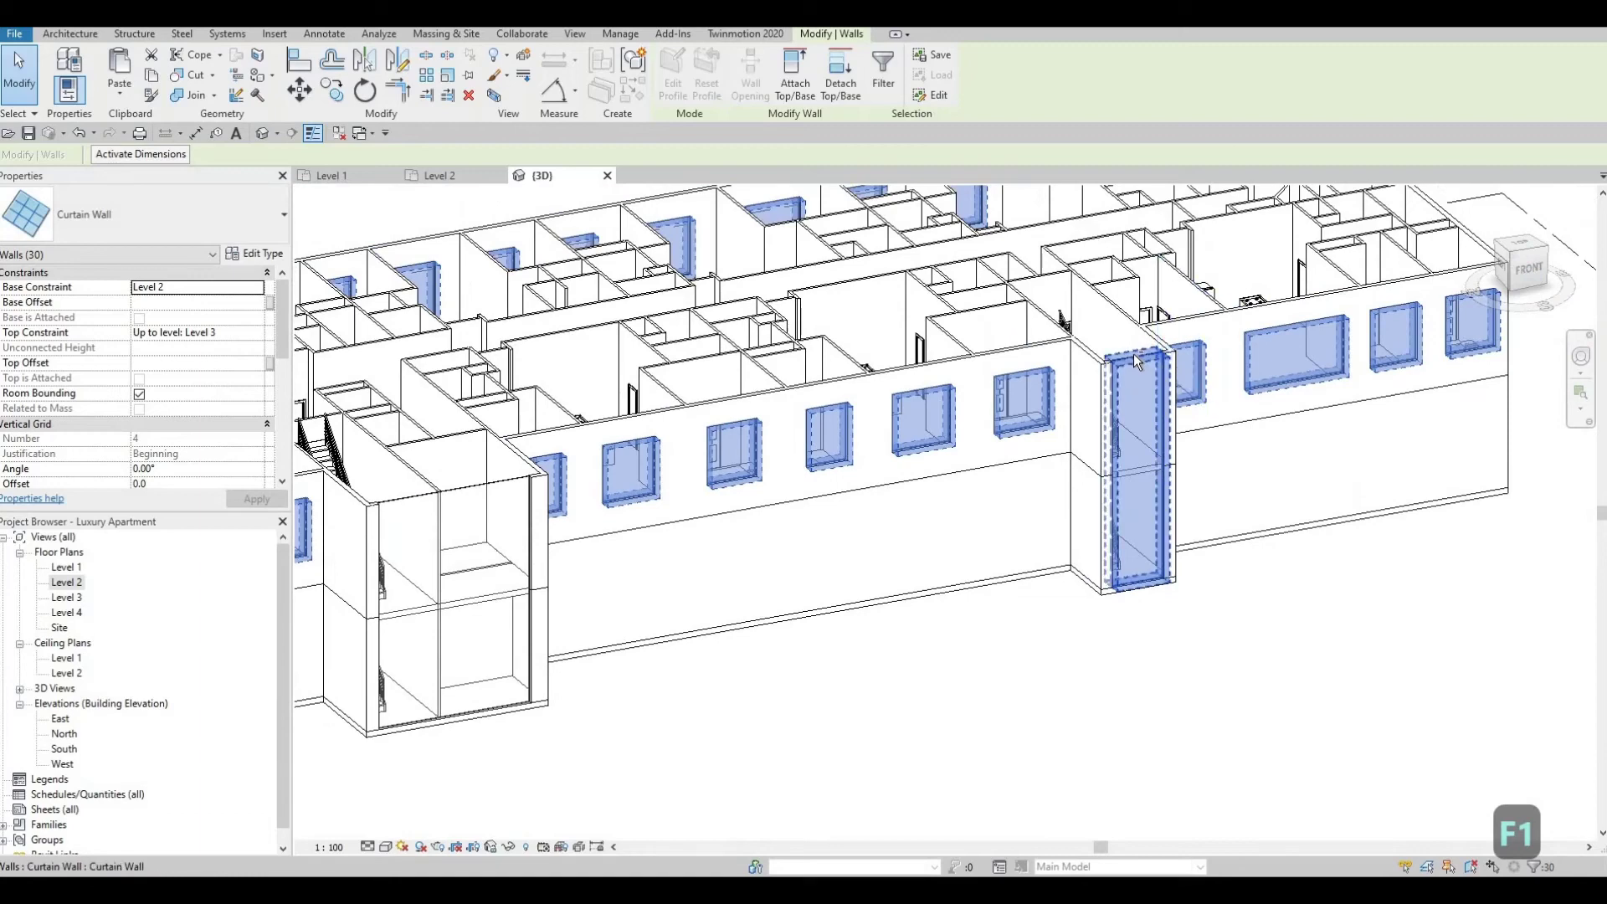
pyautogui.keyDown('shift'); pyautogui.click(1133, 356); pyautogui.keyUp('shift')
pyautogui.scroll(-1, 1100, 377)
pyautogui.moveTo(961, 425); pyautogui.dragTo(1235, 345, button='middle')
pyautogui.scroll(-1, 1235, 345)
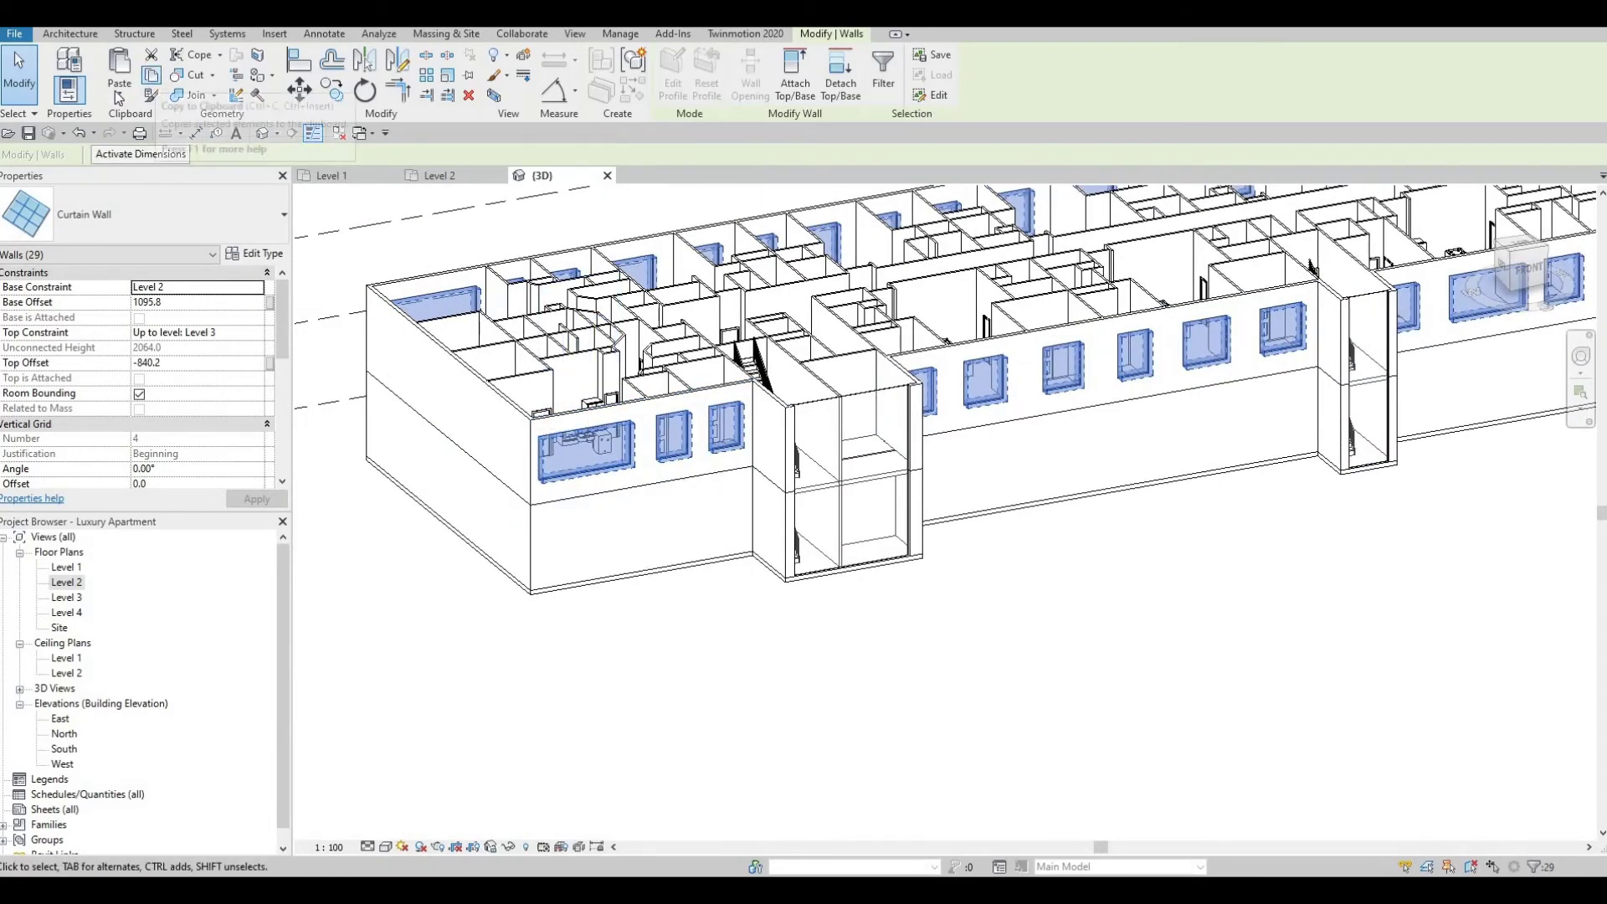
# Copy the selected curtain wall windows and paste them aligned to Level 1
pyautogui.click(152, 76)
pyautogui.click(121, 107)
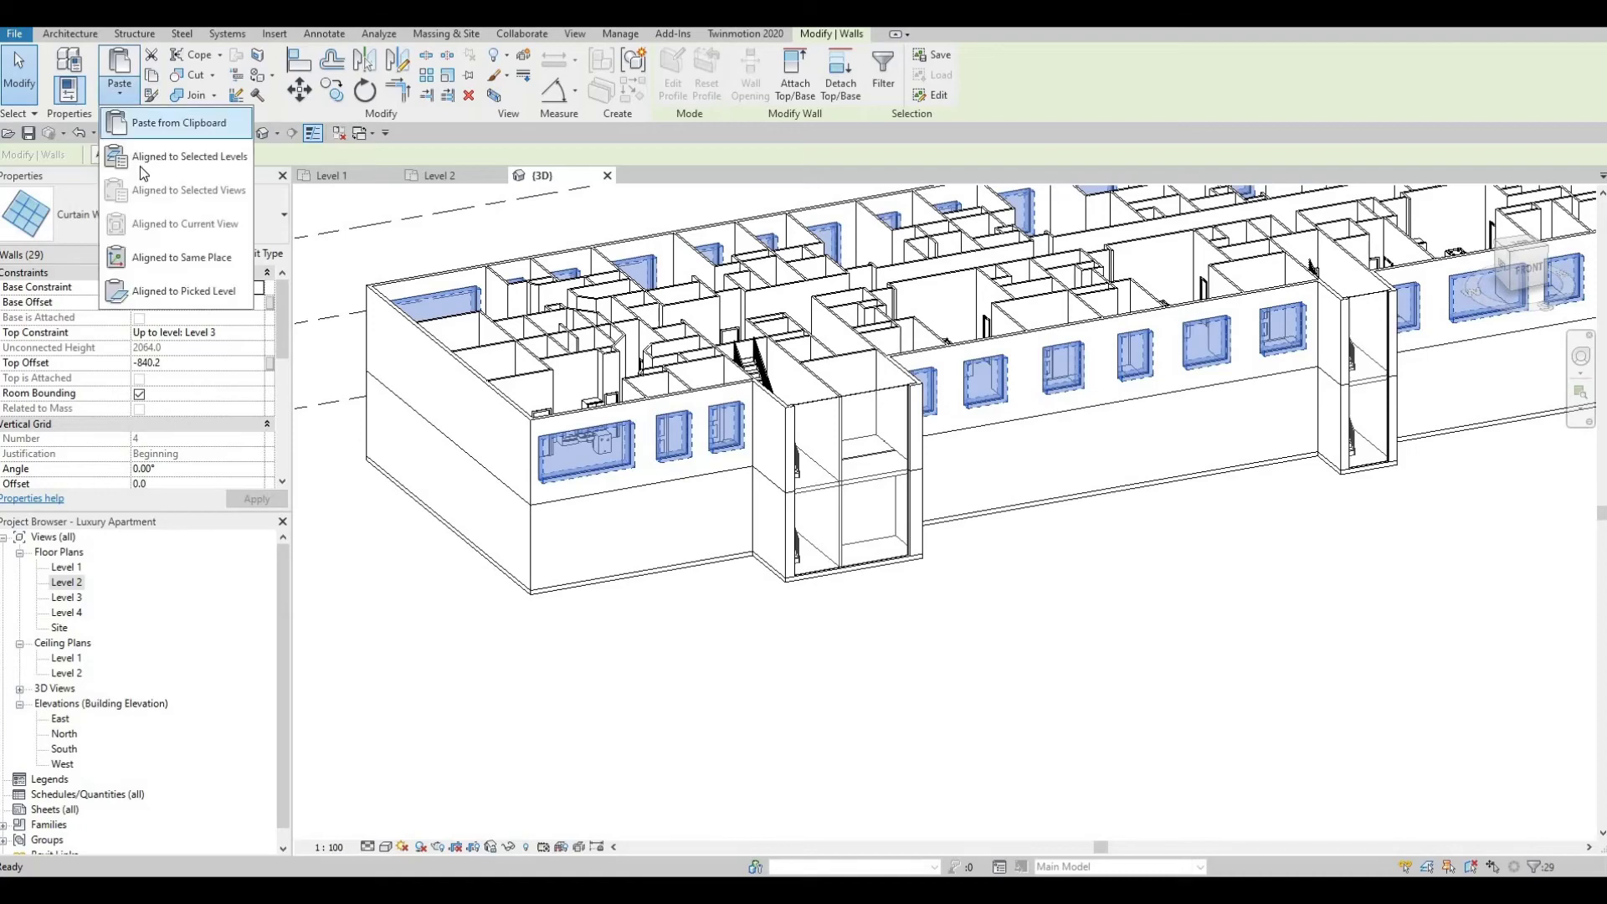
pyautogui.click(142, 162)
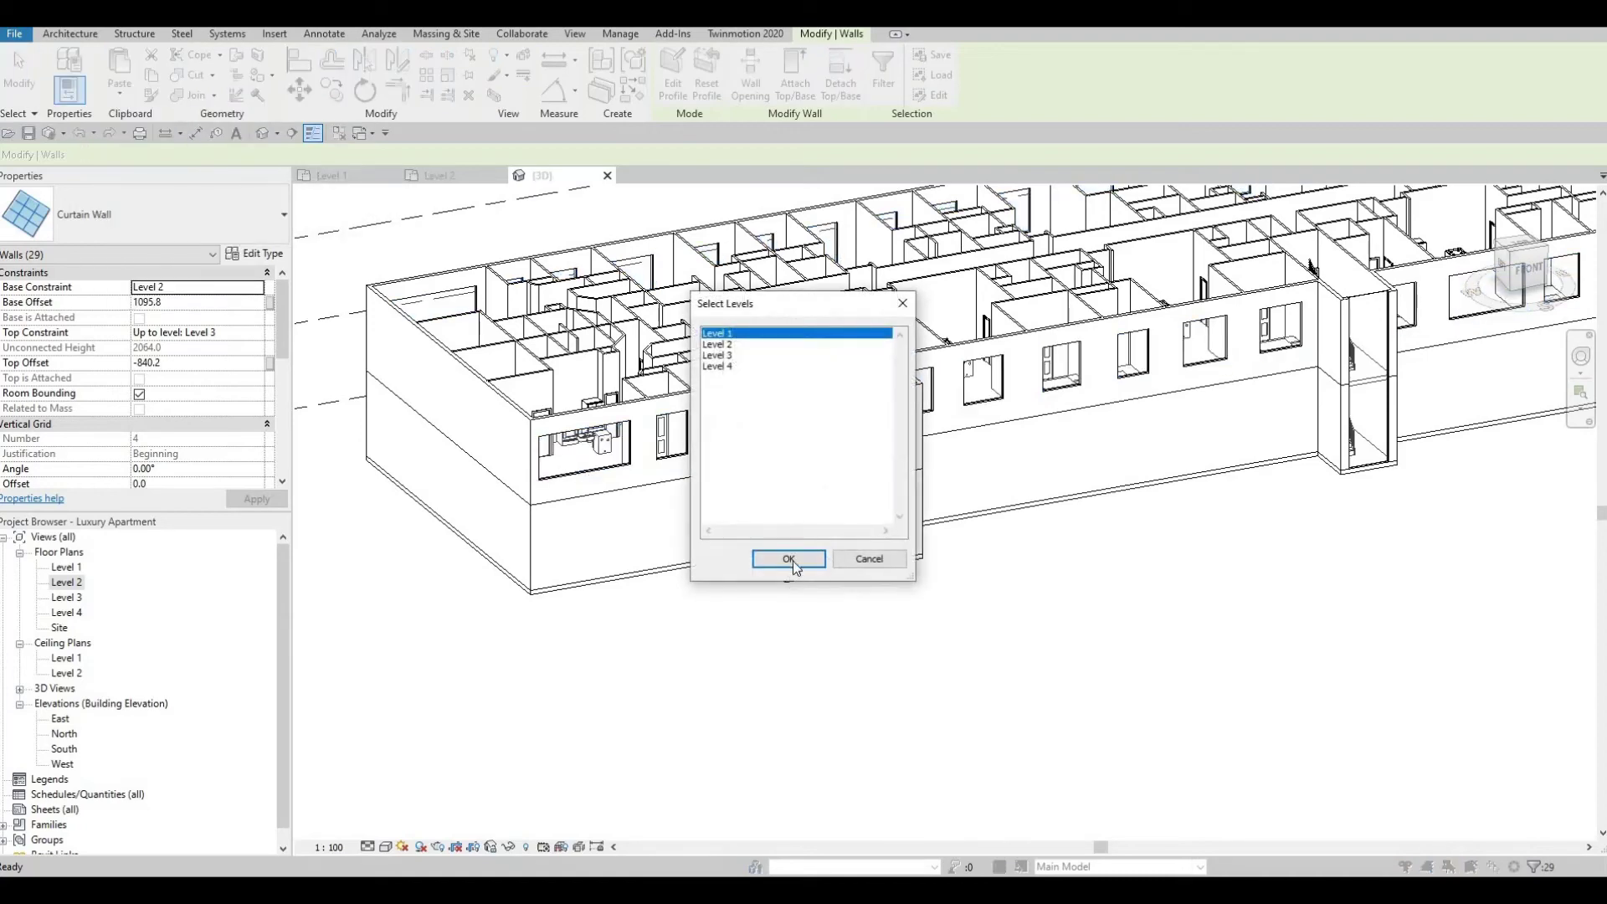
pyautogui.click(790, 559)
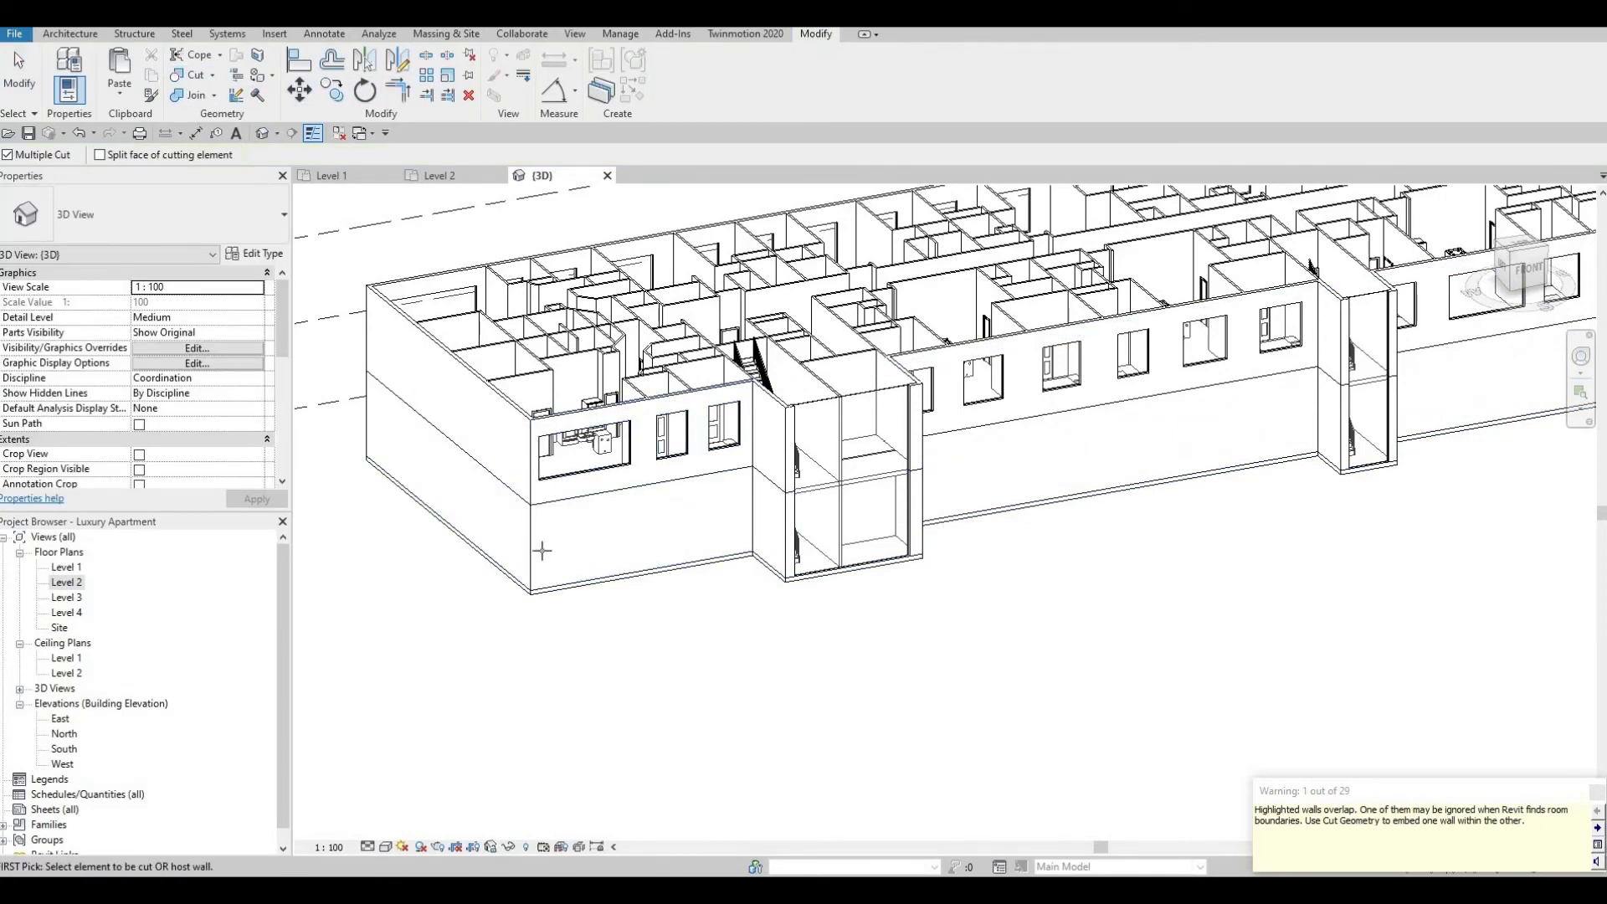
# Cut the Level 1 front wall beside the near stair block with the large corner window and the narrow window next to it
pyautogui.click(582, 544)
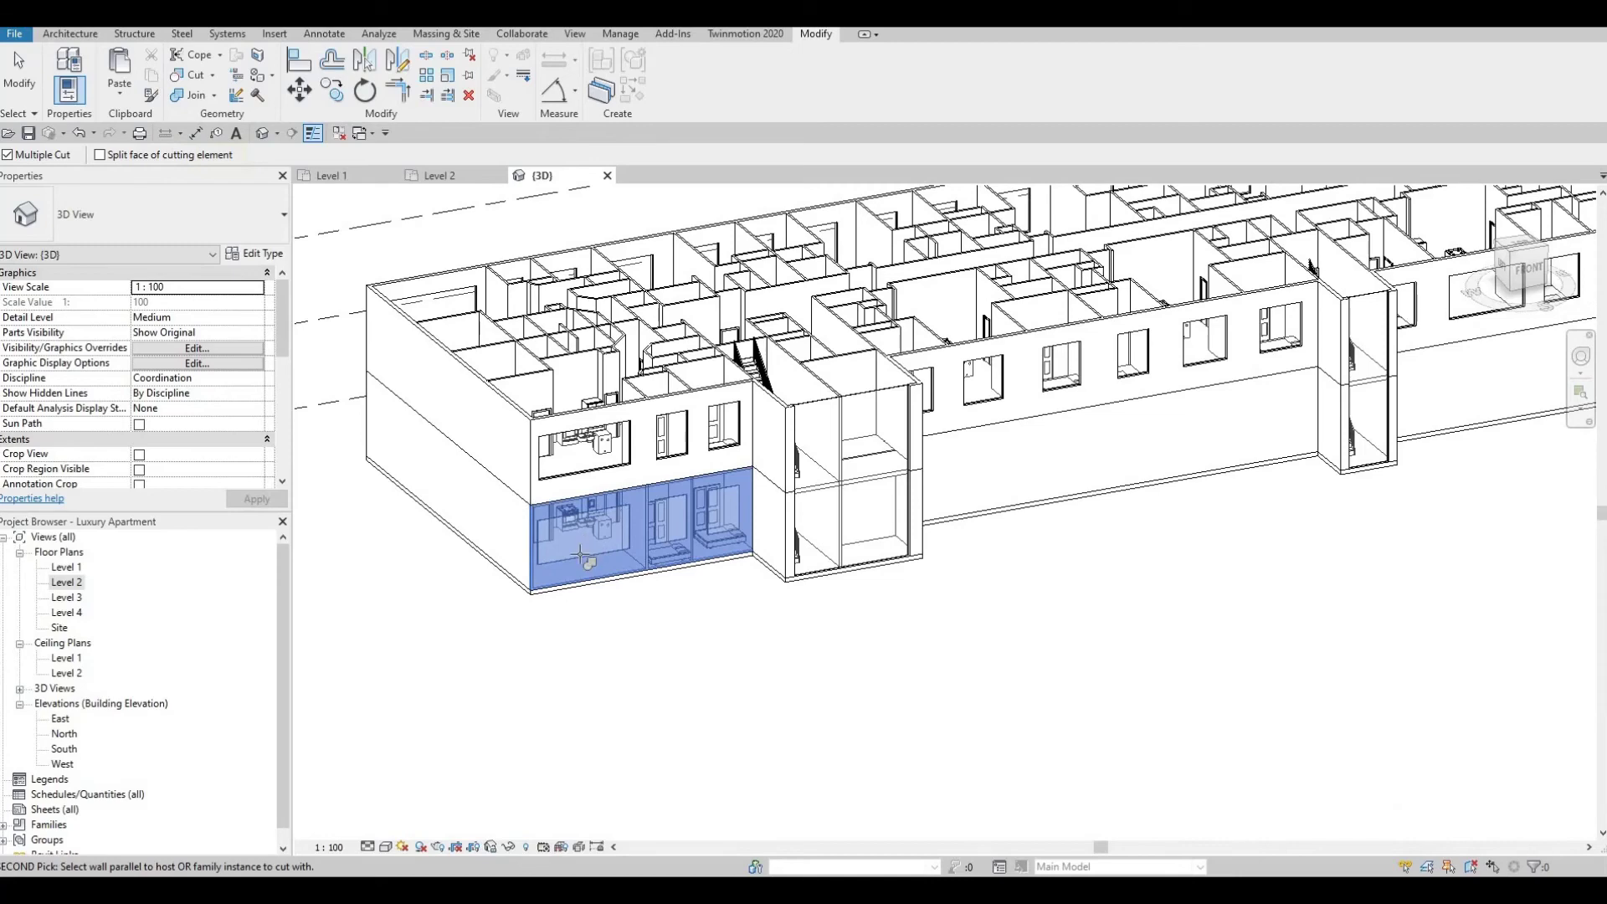
pyautogui.scroll(2, 634, 554)
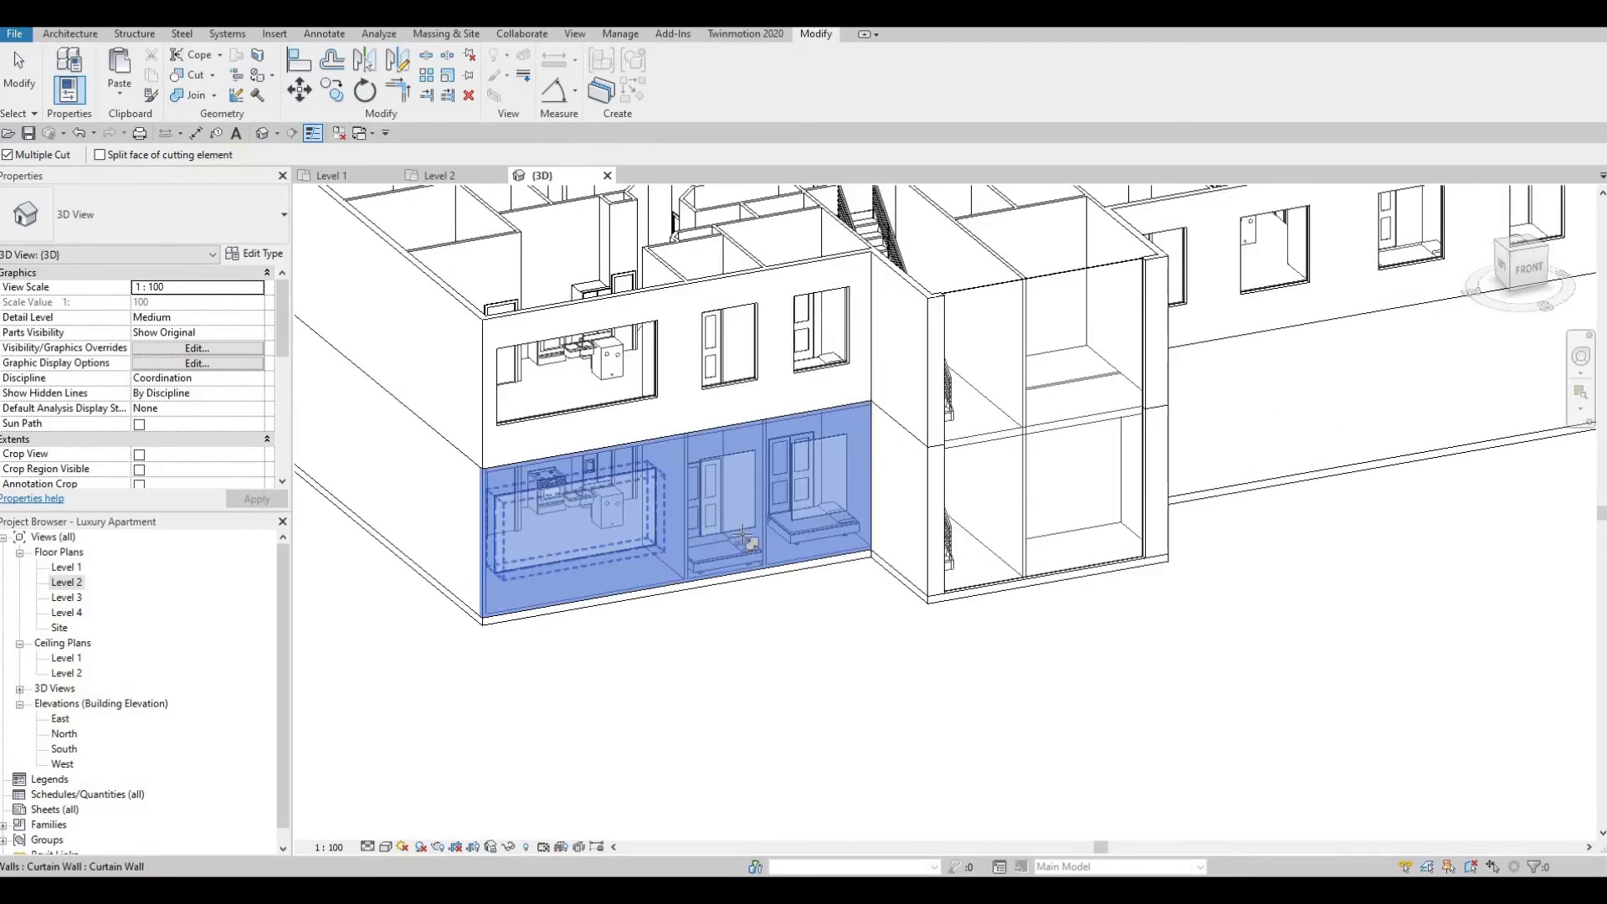
pyautogui.click(634, 545)
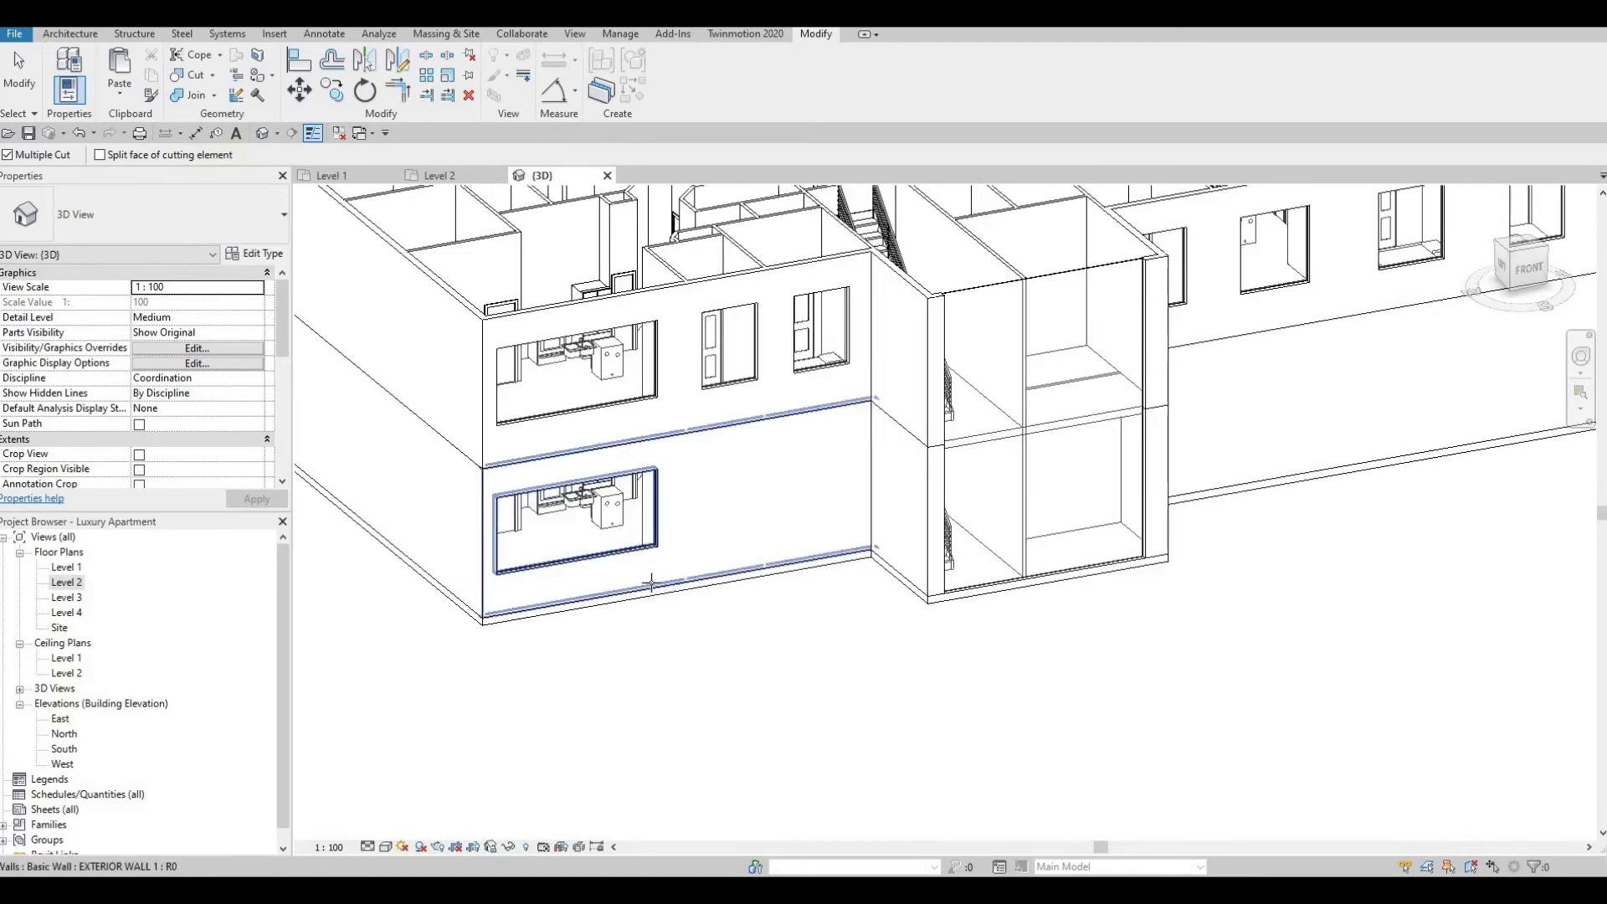
pyautogui.click(716, 534)
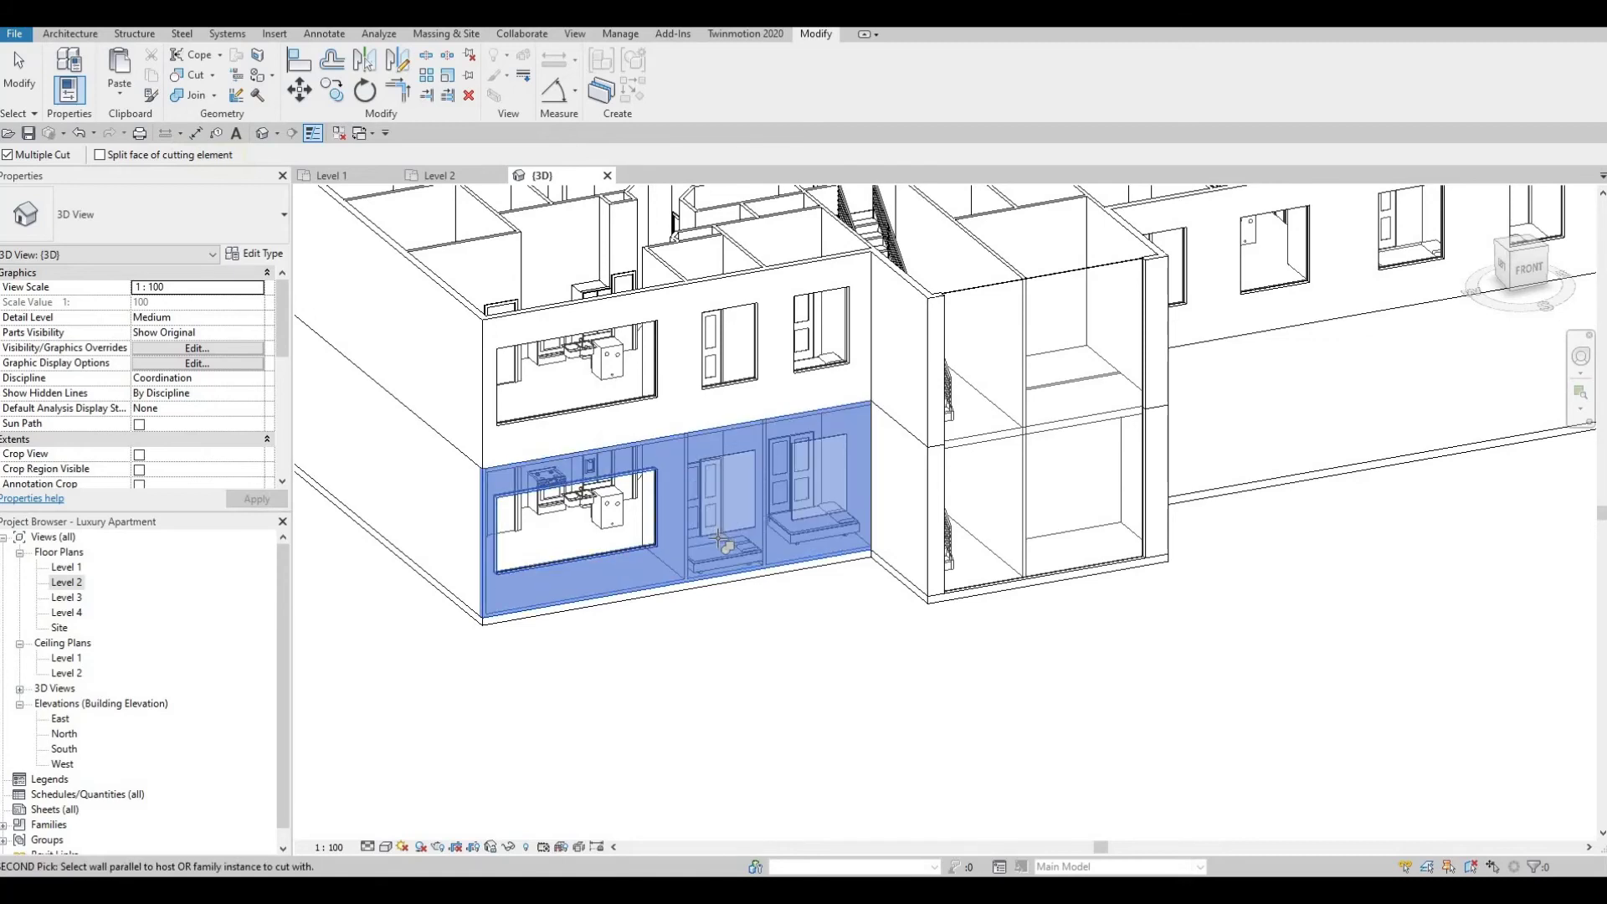
pyautogui.click(795, 520)
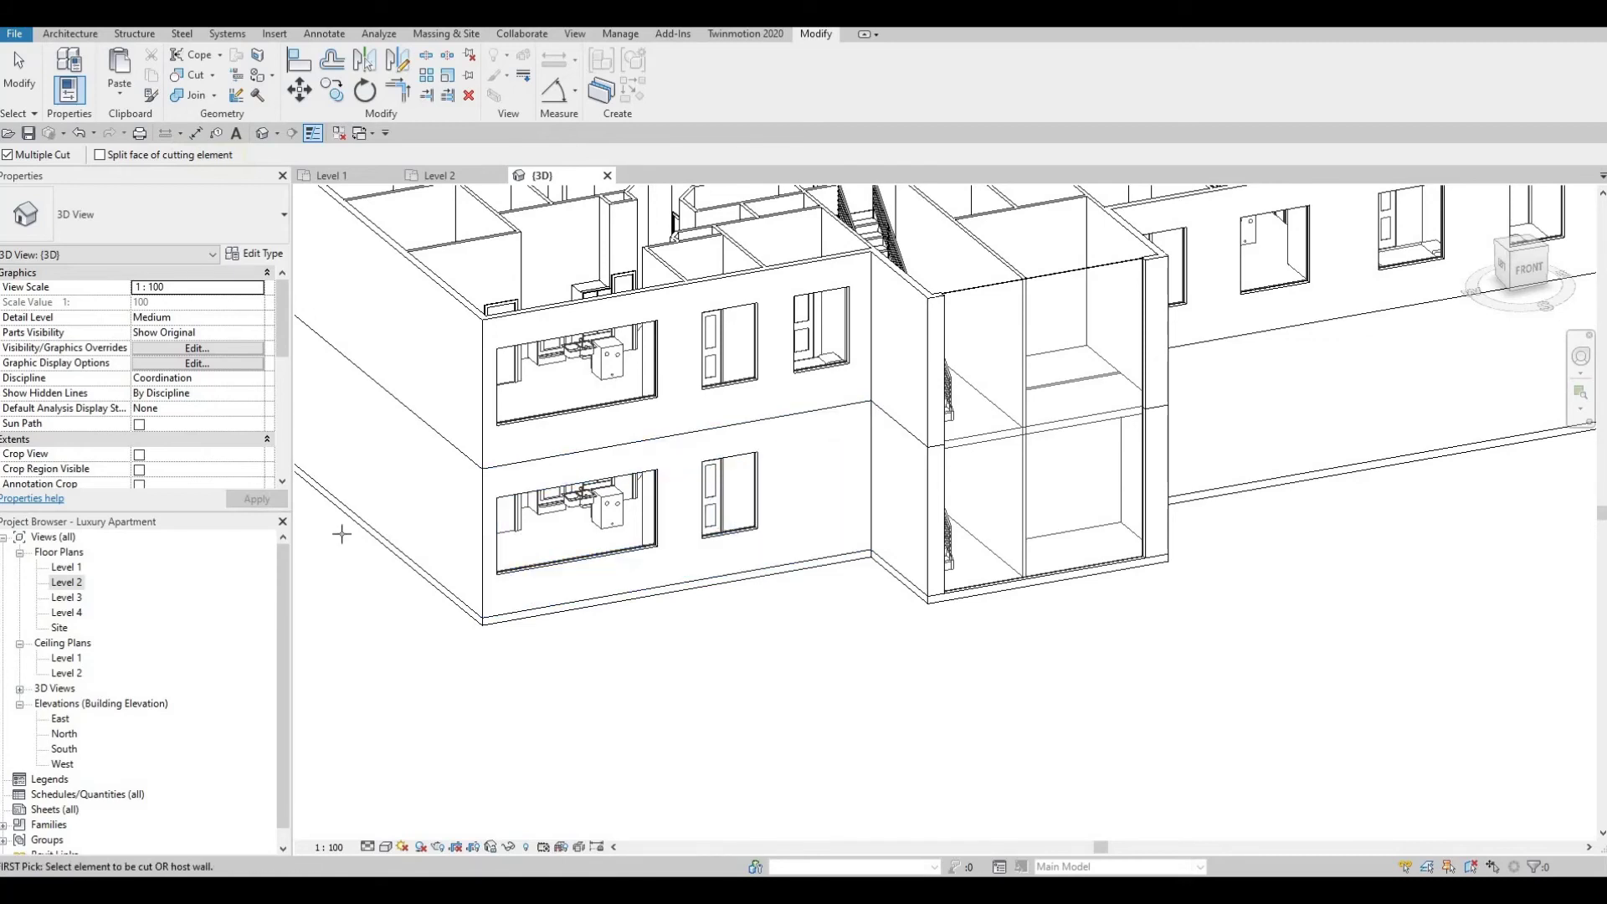
# In the Level 1 plan, cut the front walls of the 3 Bedroom unit and the 2 Bedroom units with their remaining curtain wall windows
pyautogui.doubleClick(66, 566)
pyautogui.scroll(6, 691, 600)
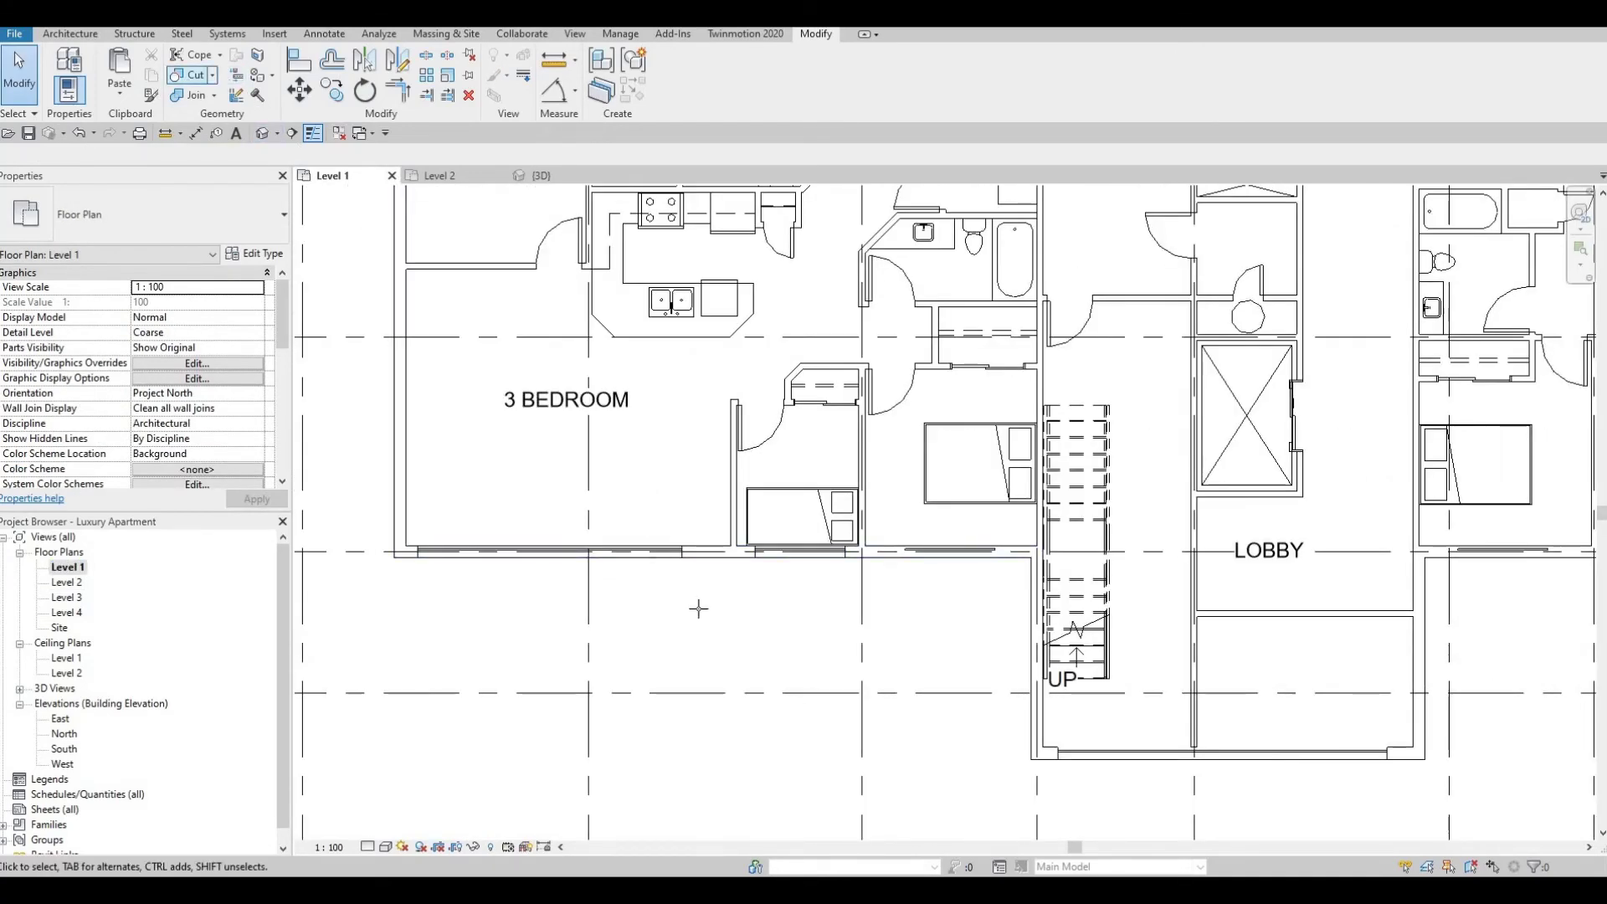
pyautogui.scroll(1, 727, 578)
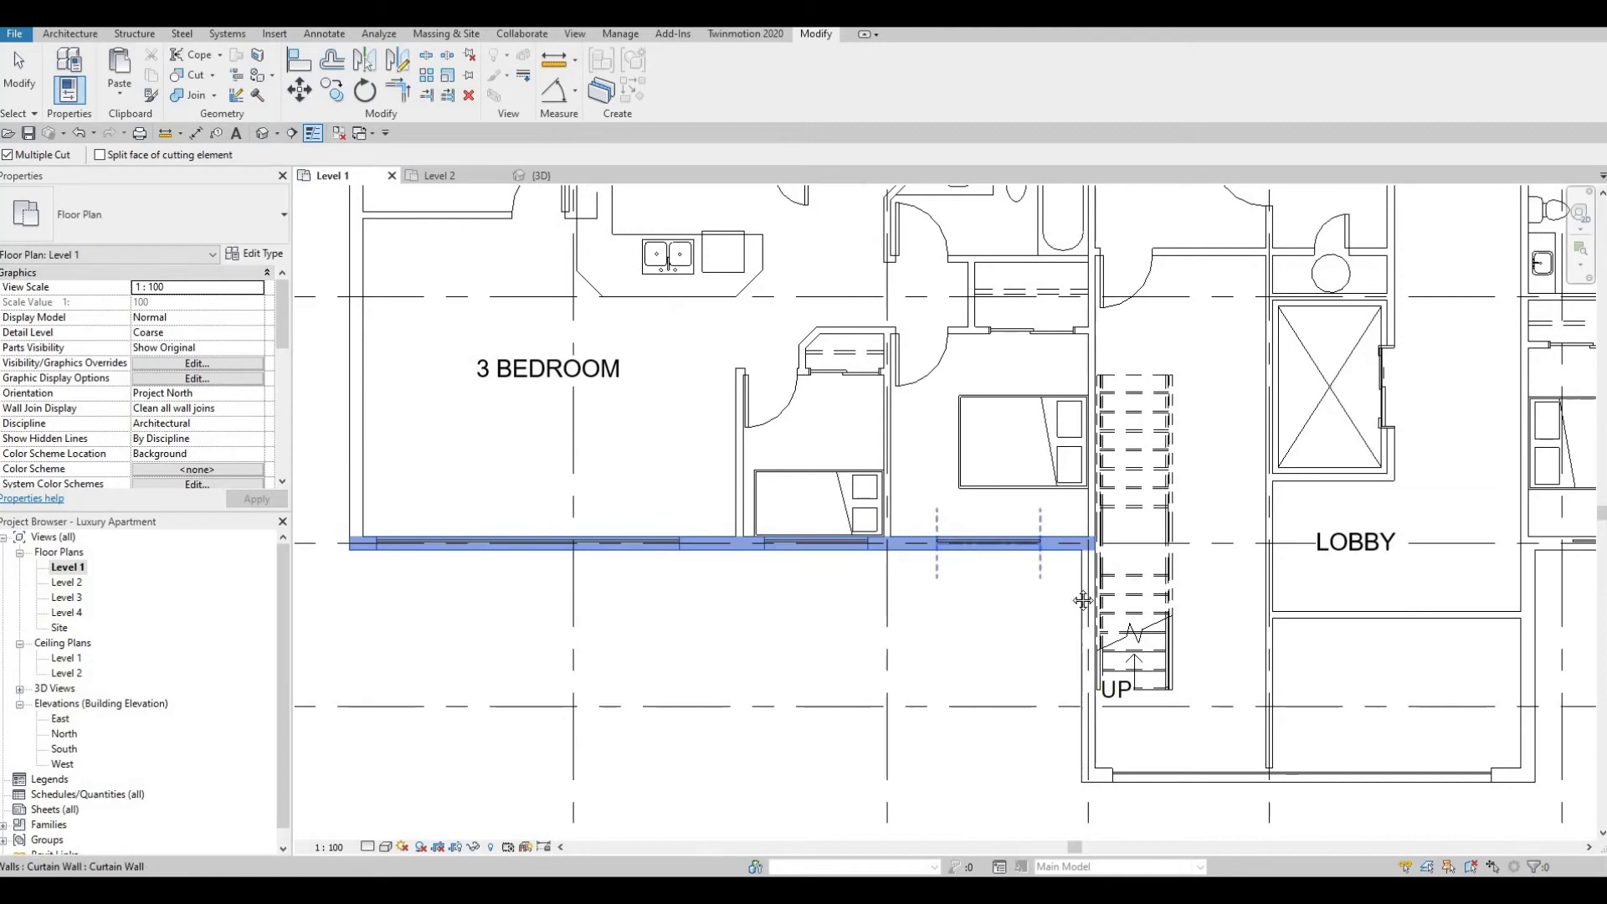
pyautogui.moveTo(1083, 600); pyautogui.dragTo(491, 515, button='middle')
pyautogui.scroll(-1, 954, 535)
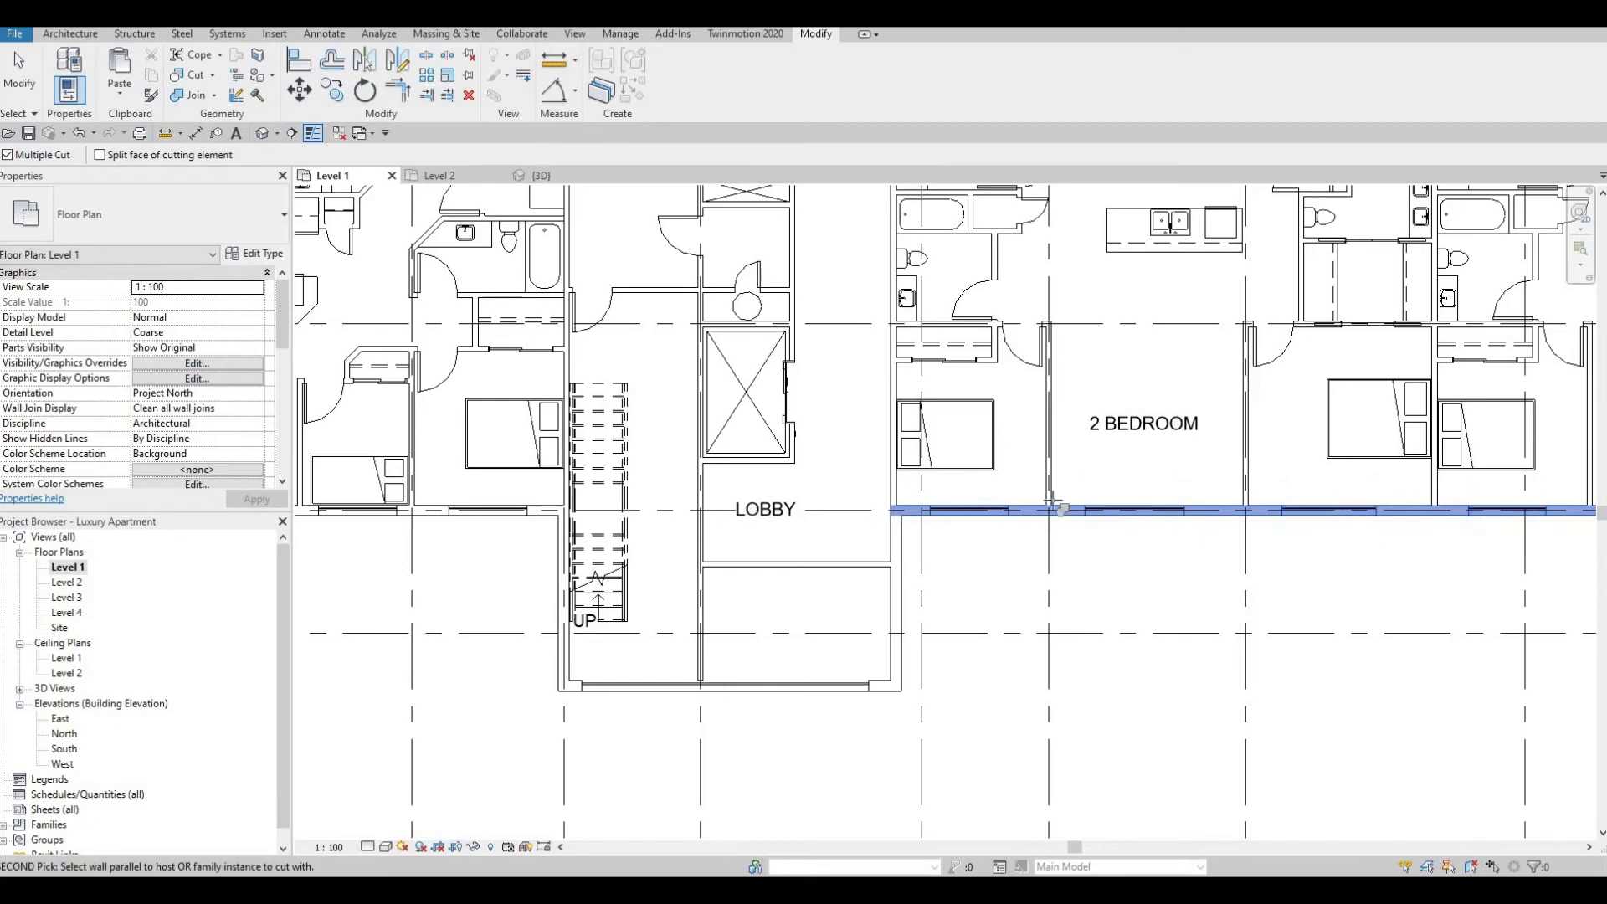
pyautogui.moveTo(1052, 502); pyautogui.dragTo(879, 481, button='middle')
pyautogui.scroll(1, 1113, 512)
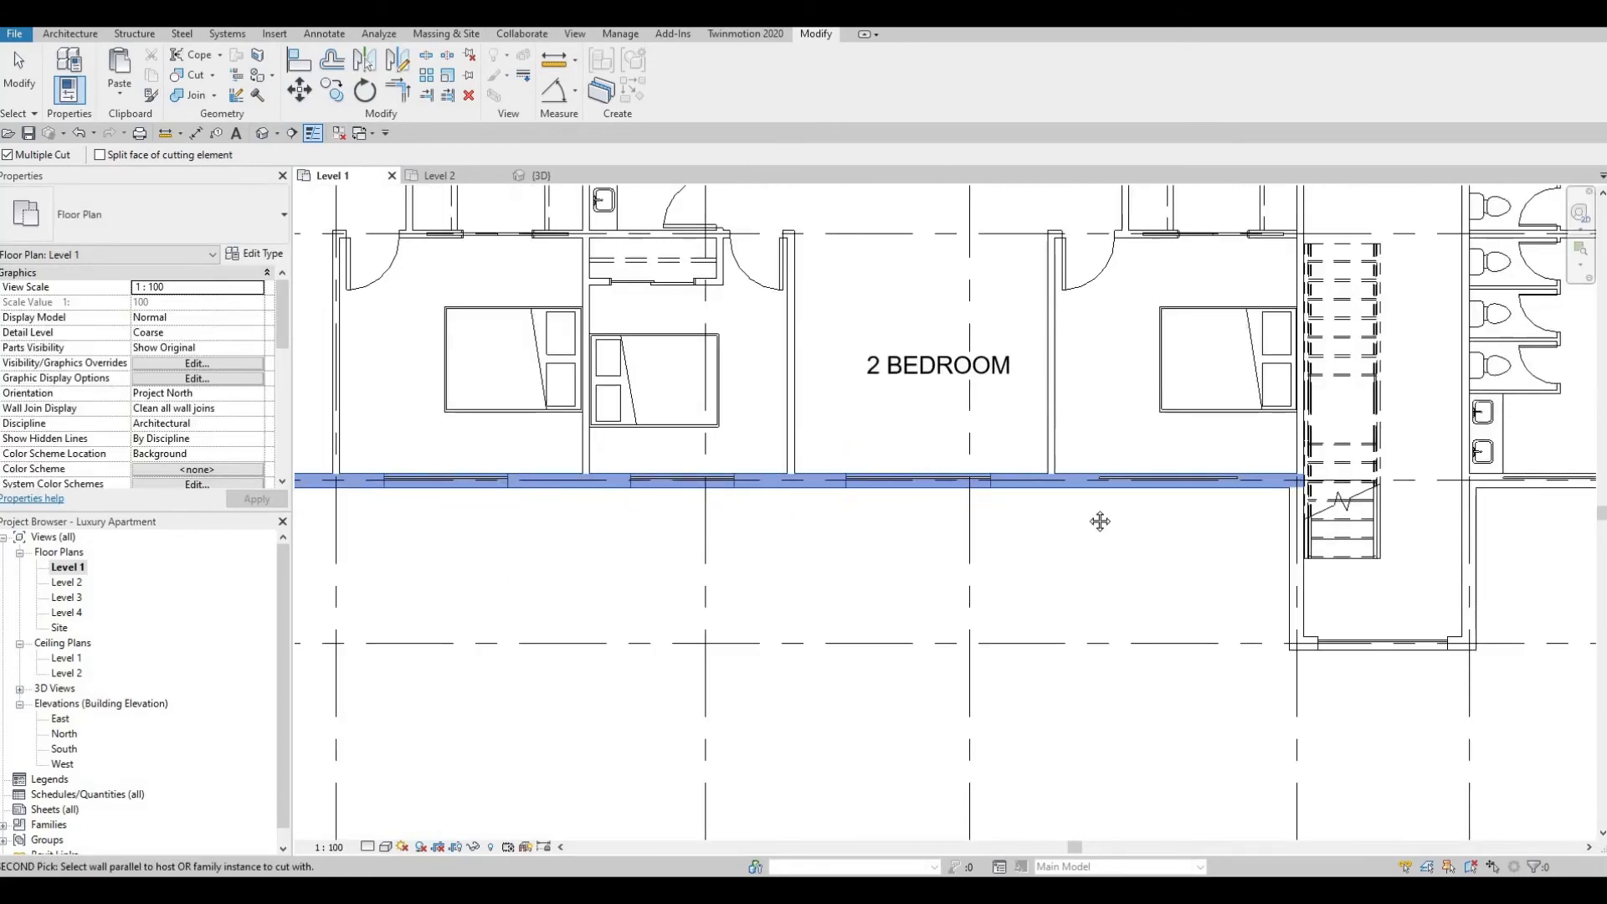
pyautogui.moveTo(1100, 521); pyautogui.dragTo(1126, 466, button='middle')
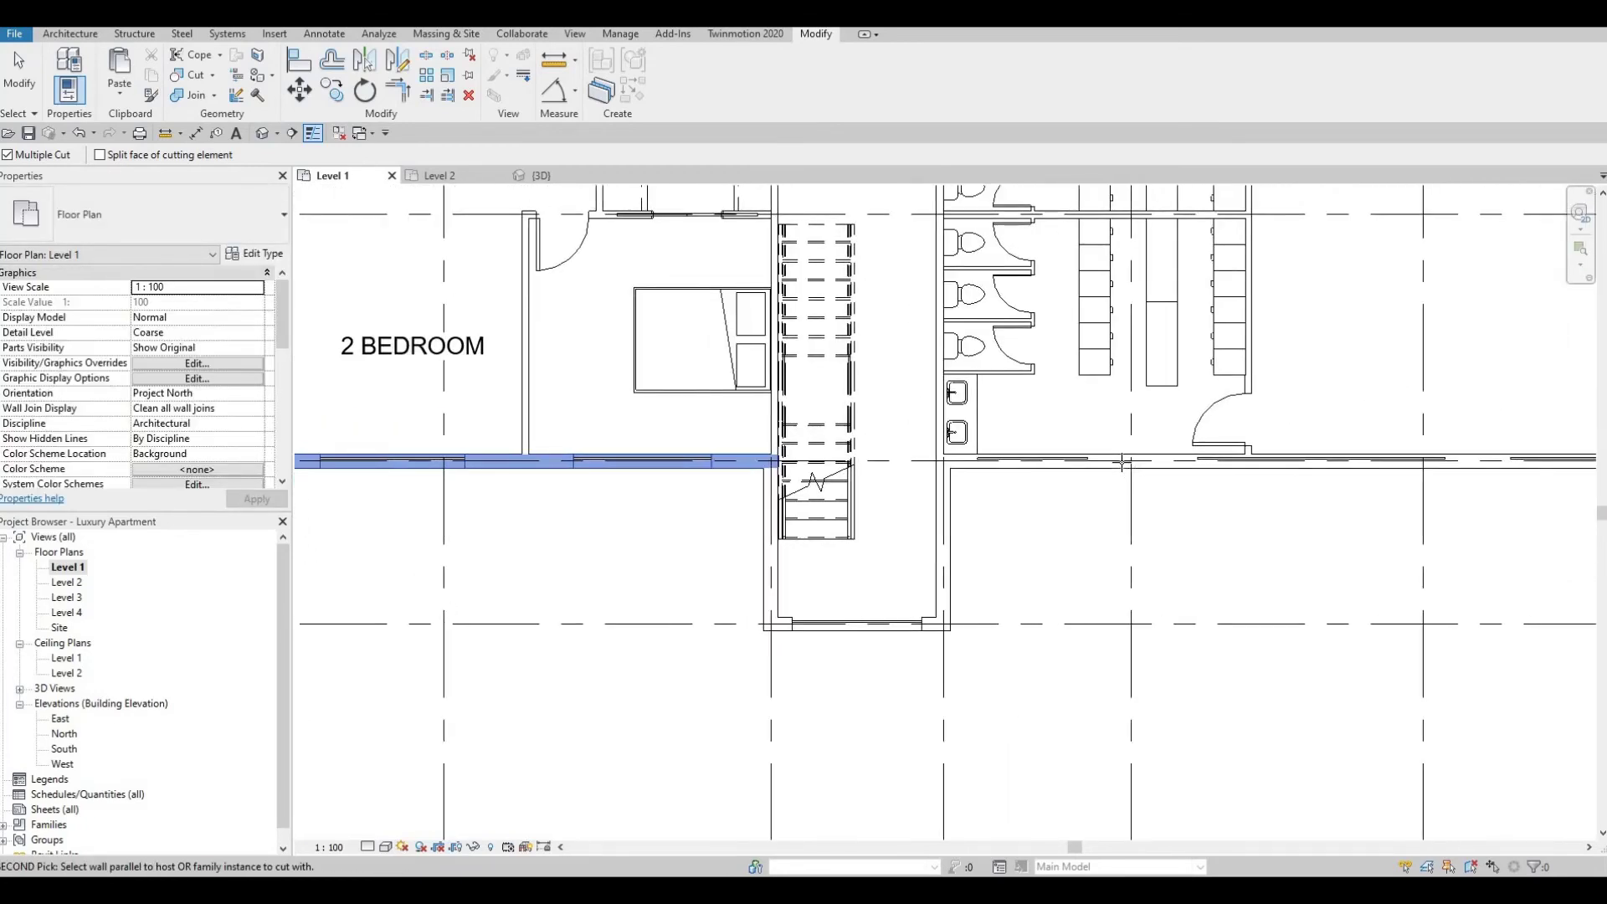
# Cut the Level 1 exterior wall on grid G along the gym and washrooms with its curtain wall windows
pyautogui.click(1117, 459)
pyautogui.click(1117, 460)
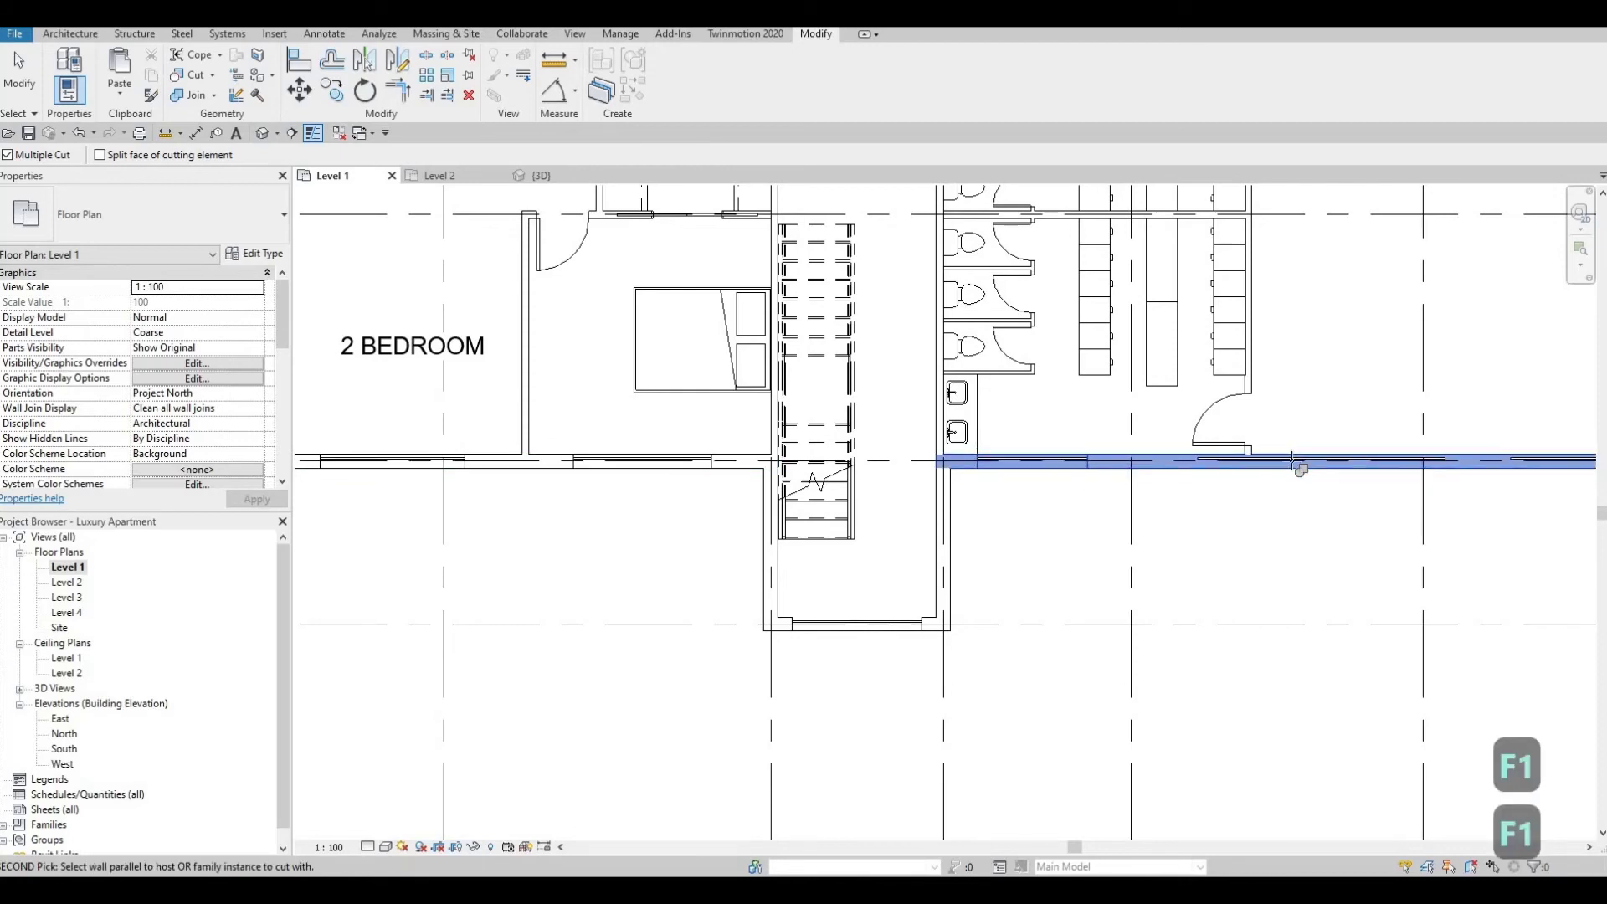
pyautogui.moveTo(1568, 460); pyautogui.dragTo(846, 458, button='middle')
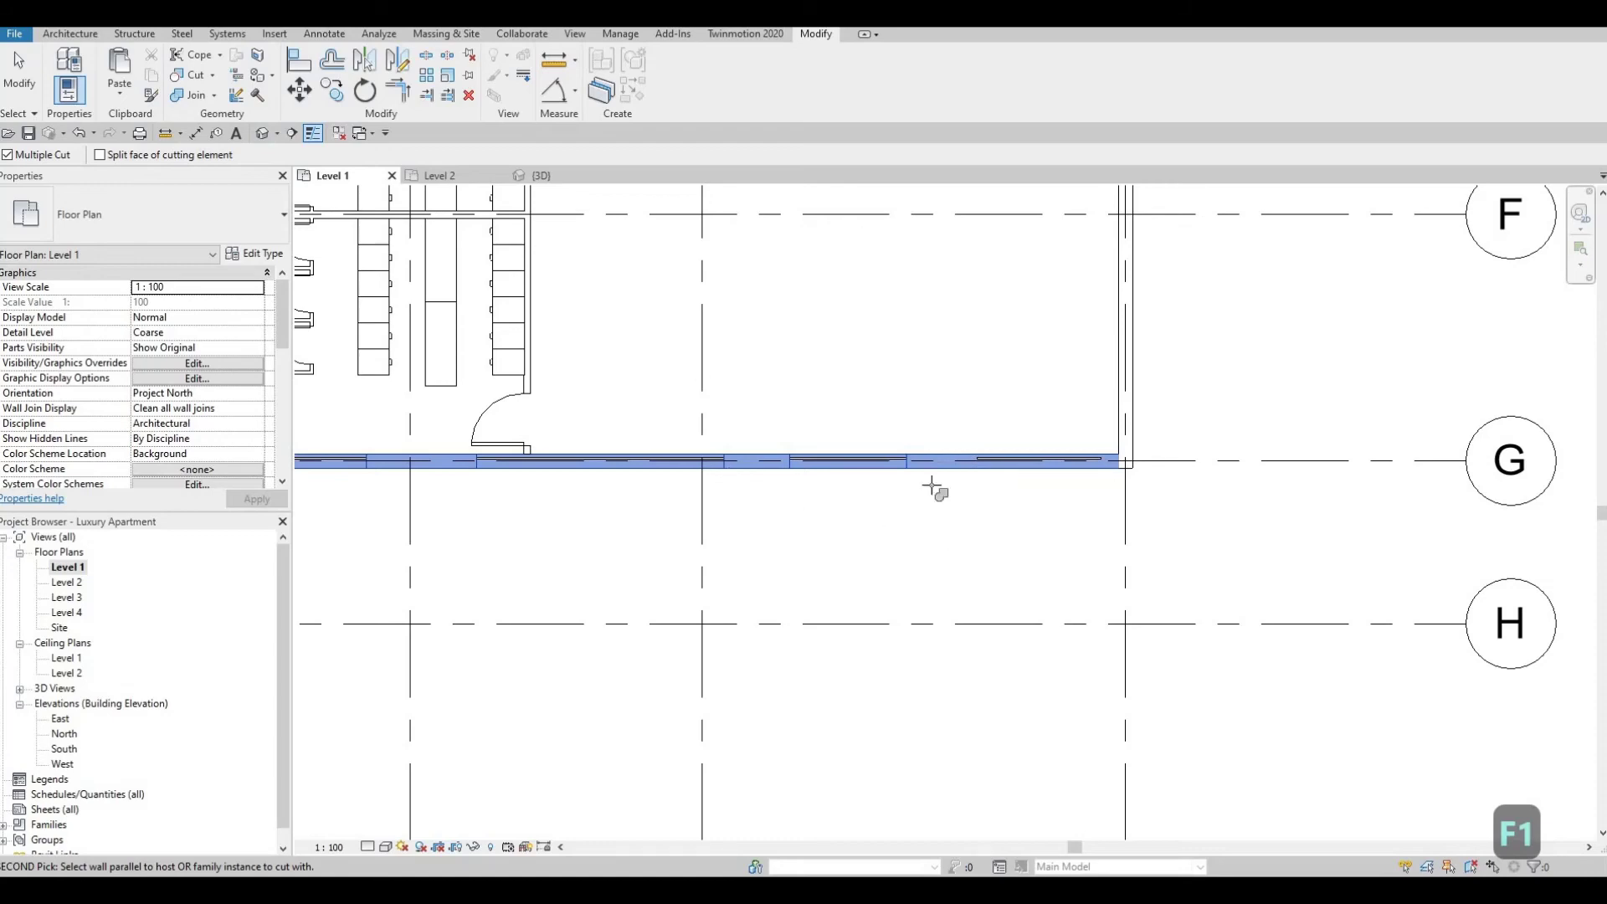
pyautogui.scroll(-5, 934, 490)
pyautogui.moveTo(820, 444); pyautogui.dragTo(1046, 642, button='middle')
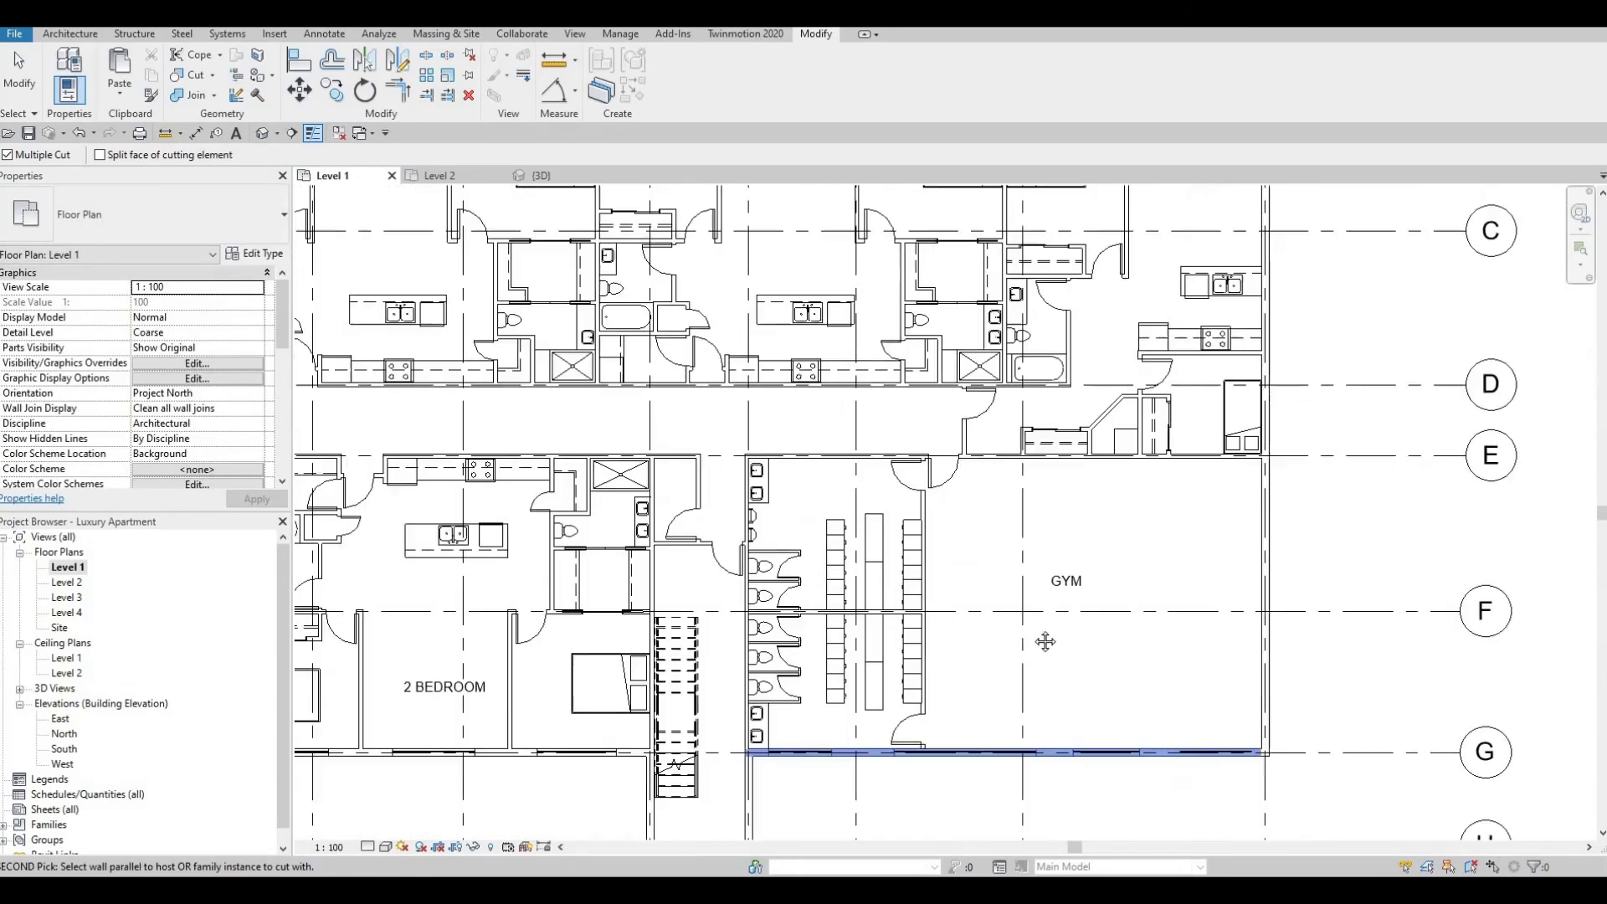
# Cut the Level 1 exterior wall on grid B with its curtain wall windows, from the corner 2 Bedroom unit to the 3 Bedroom unit
pyautogui.scroll(-1, 1087, 674)
pyautogui.moveTo(975, 512); pyautogui.dragTo(1085, 694, button='middle')
pyautogui.scroll(2, 1205, 366)
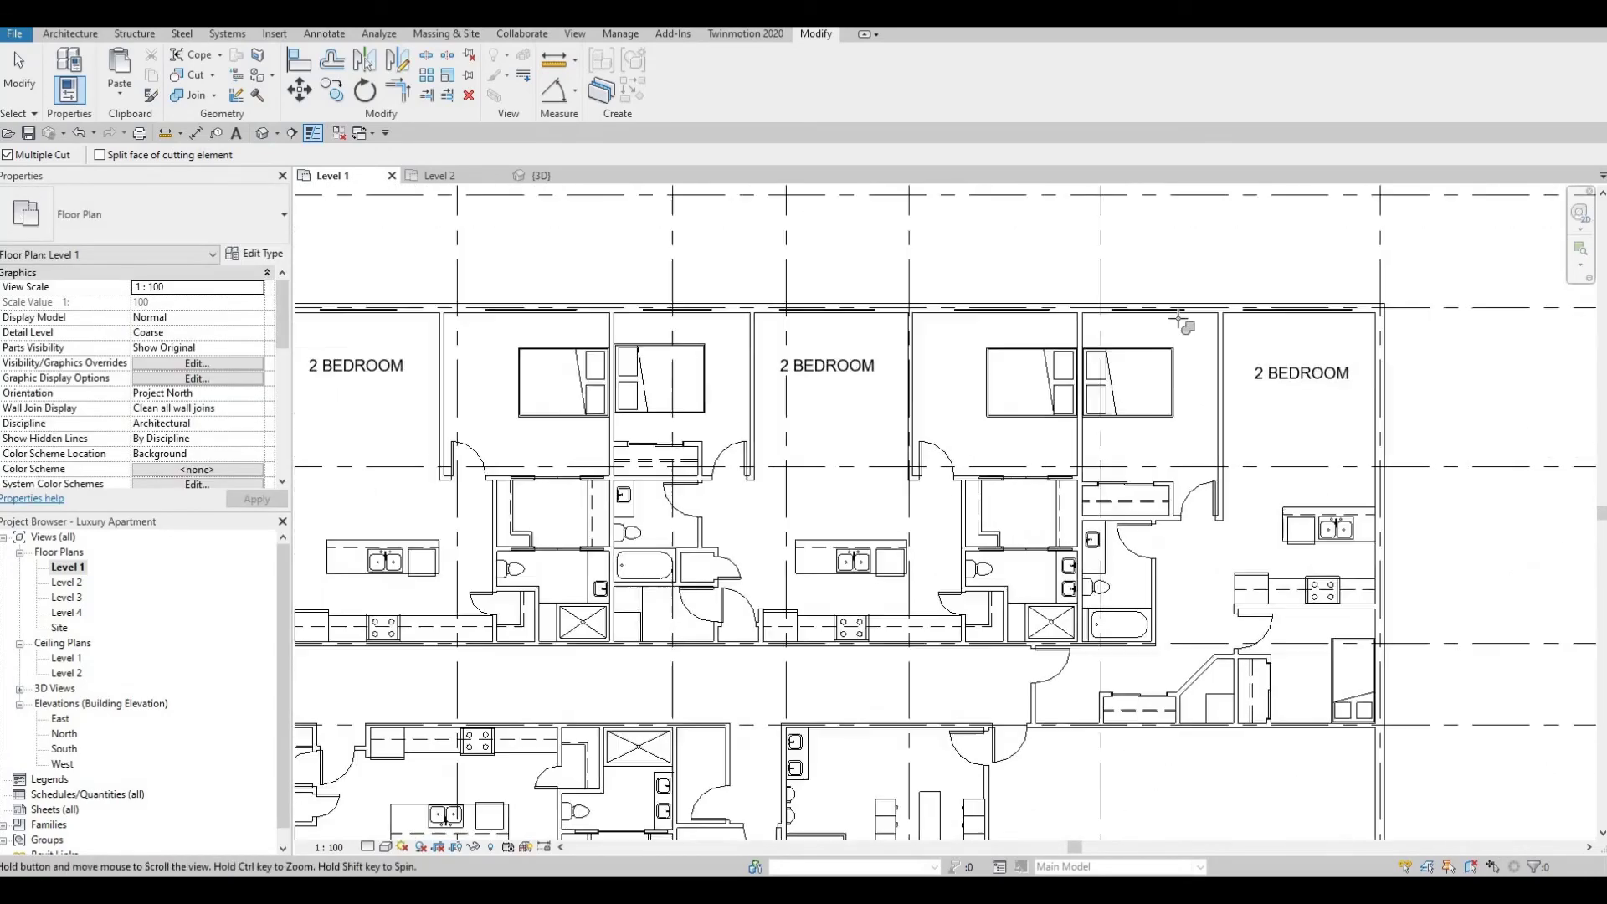
pyautogui.moveTo(1183, 323); pyautogui.dragTo(1138, 324, button='middle')
pyautogui.scroll(1, 1172, 318)
pyautogui.scroll(1, 1172, 316)
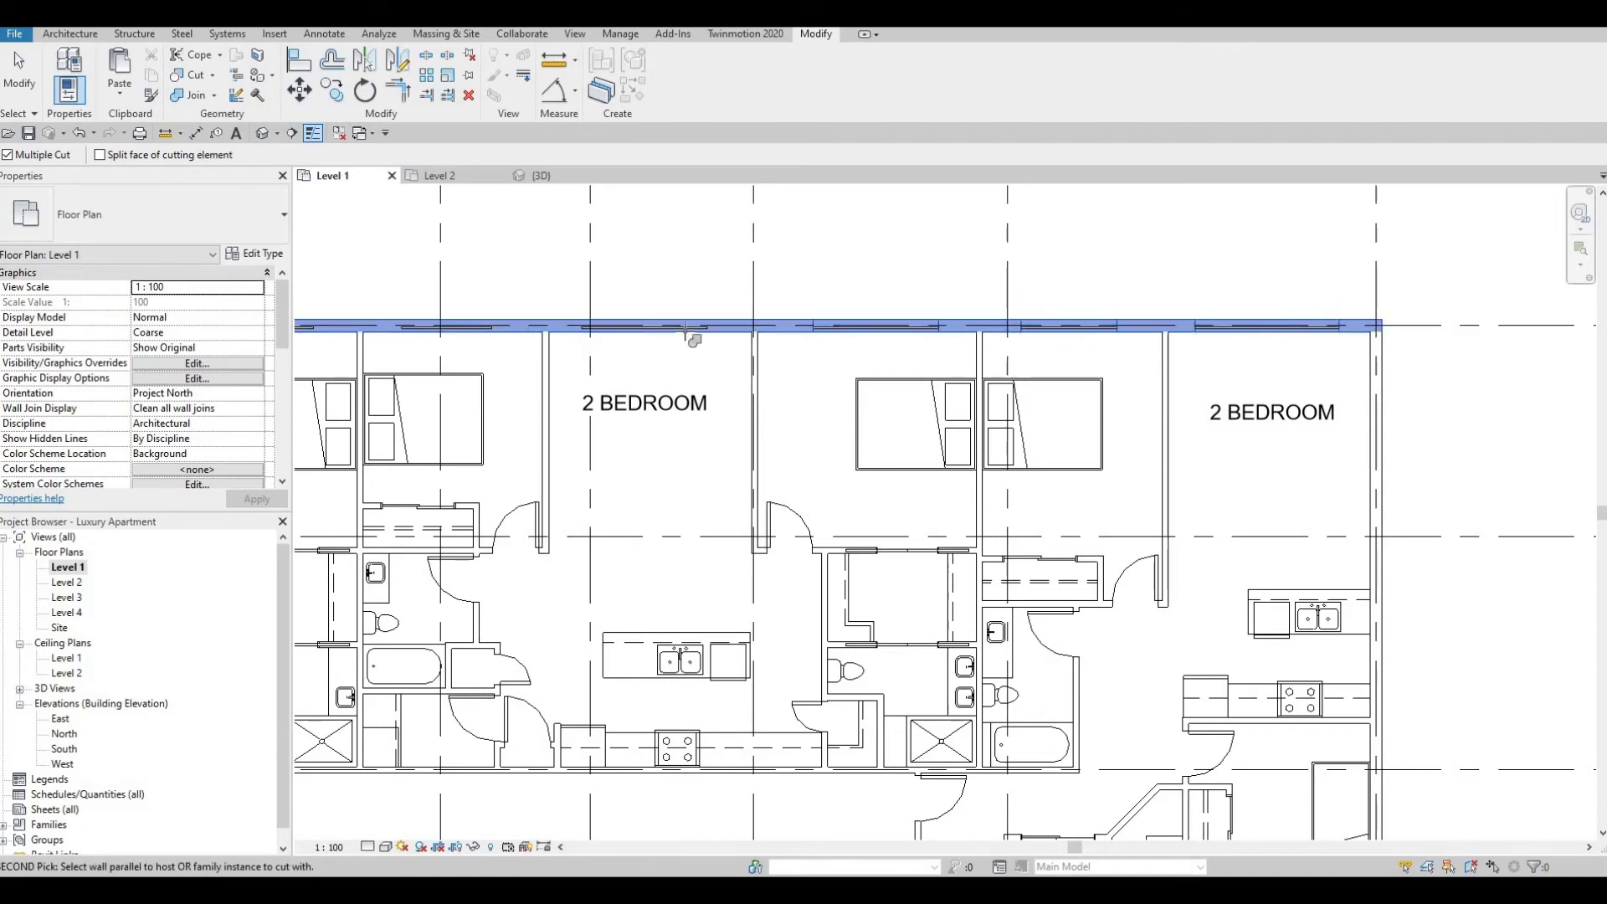
pyautogui.moveTo(898, 344); pyautogui.dragTo(740, 342, button='middle')
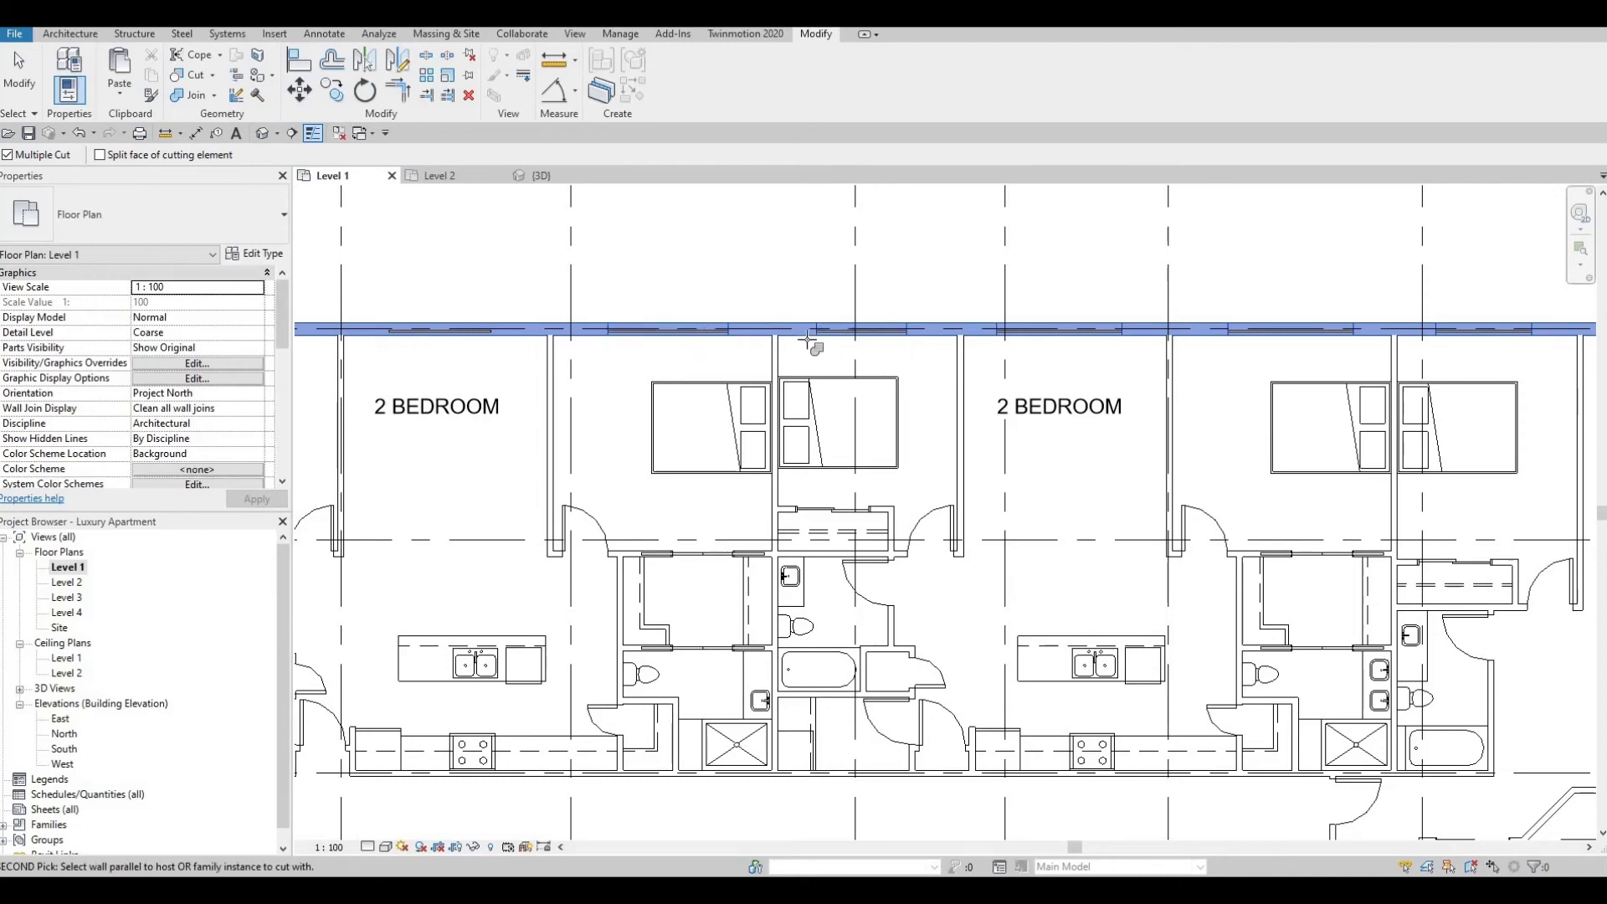
pyautogui.moveTo(287, 334); pyautogui.dragTo(629, 339, button='middle')
pyautogui.click(990, 360)
pyautogui.moveTo(405, 334); pyautogui.dragTo(939, 339, button='middle')
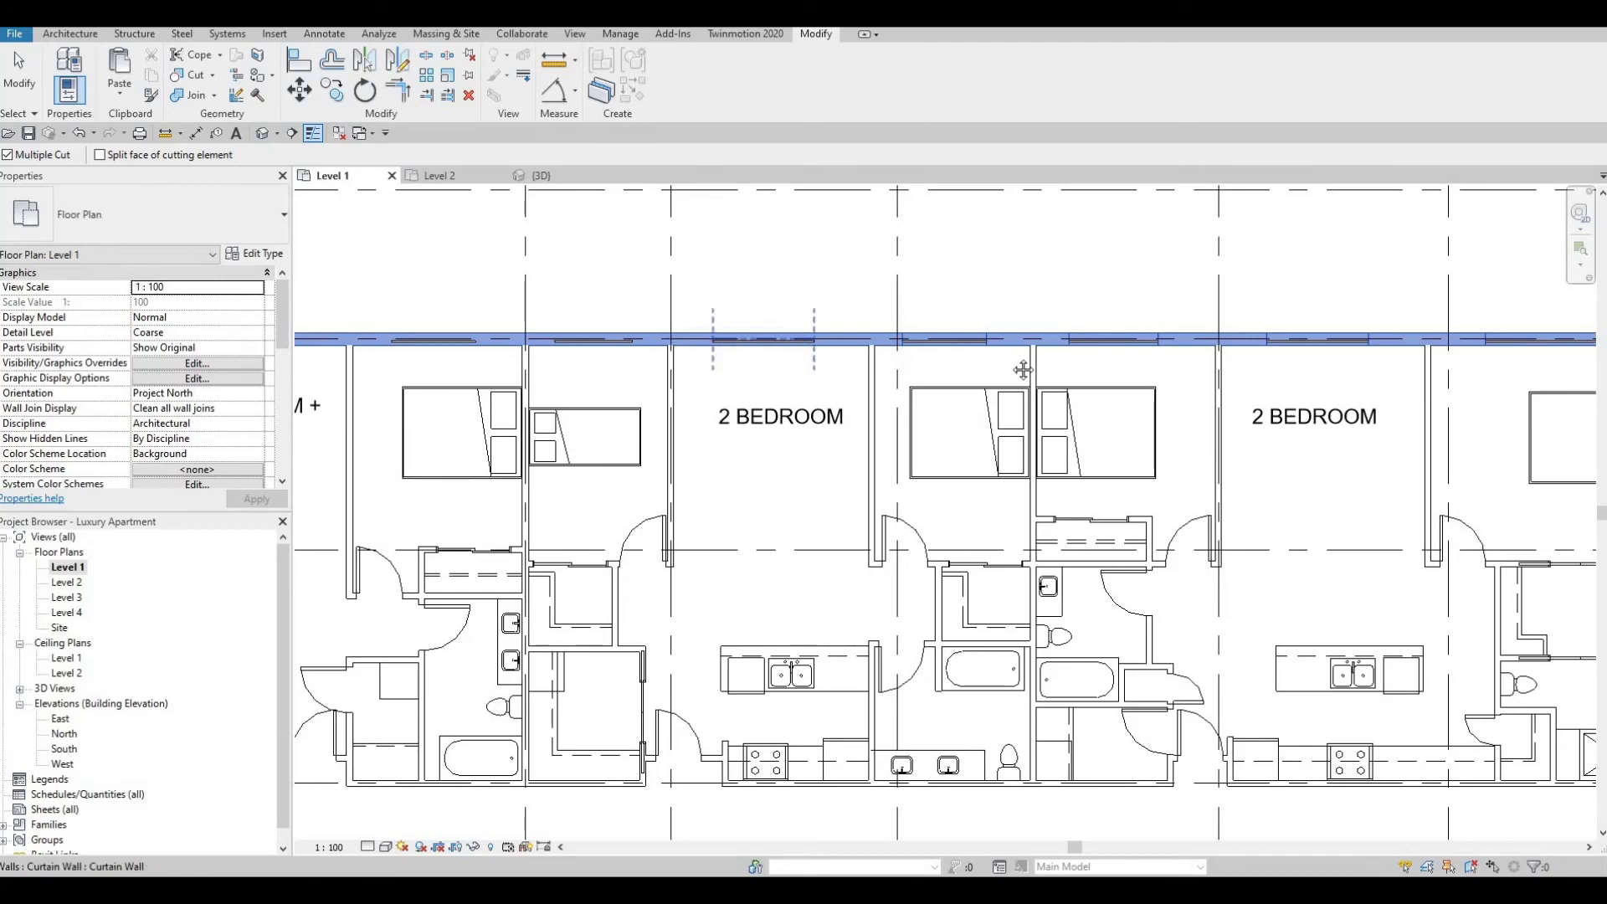
pyautogui.moveTo(609, 347); pyautogui.dragTo(910, 353, button='middle')
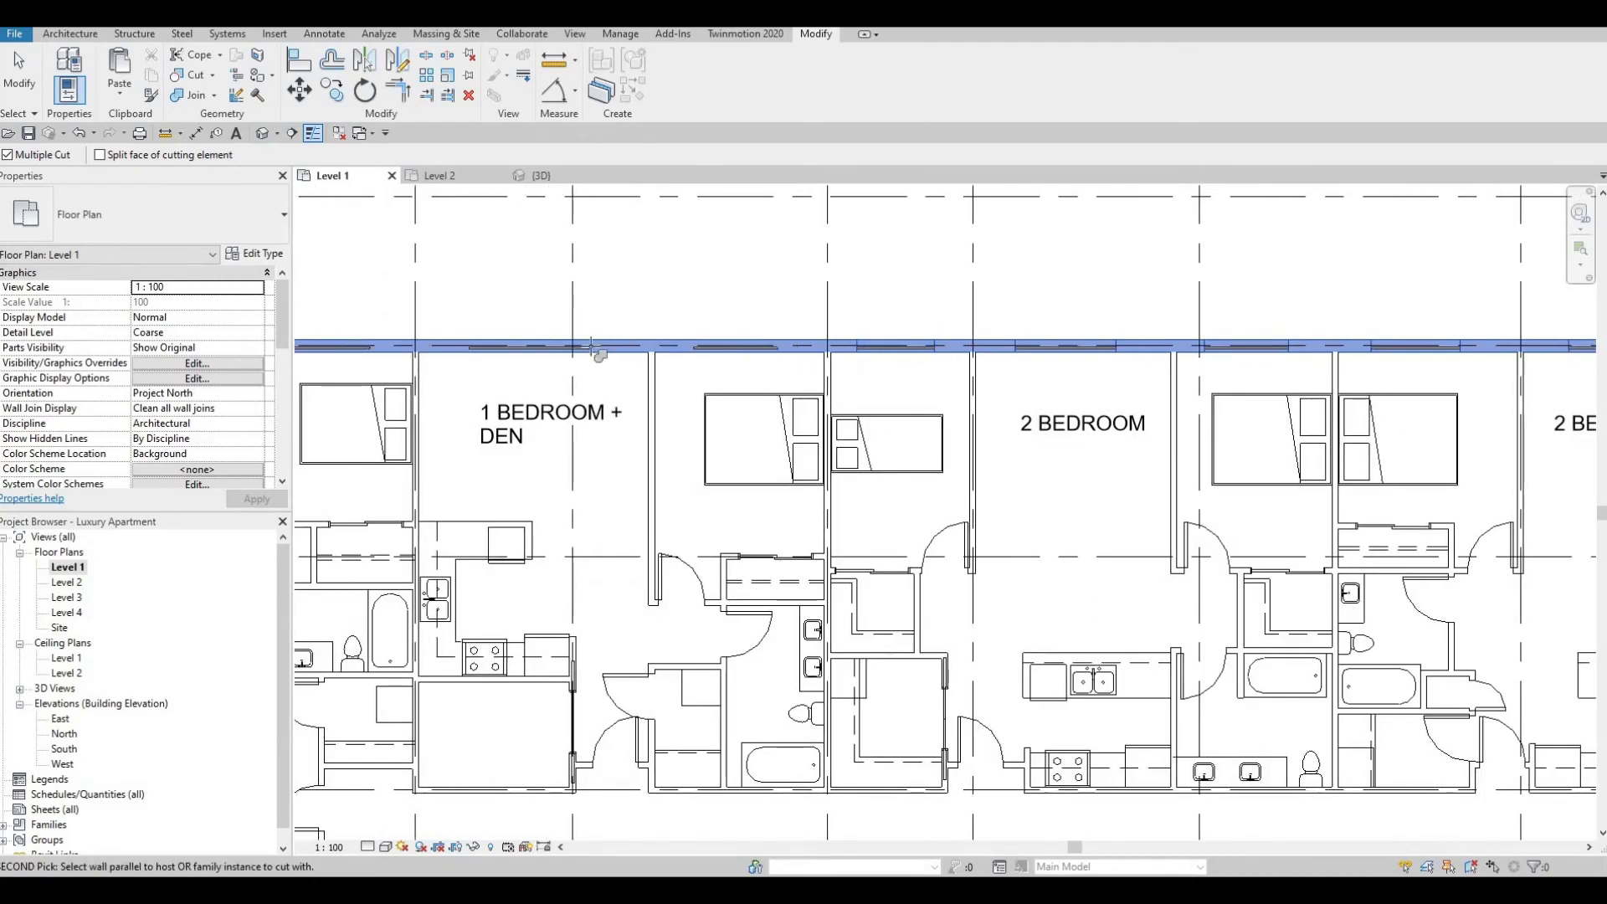
pyautogui.moveTo(239, 353); pyautogui.dragTo(682, 324, button='middle')
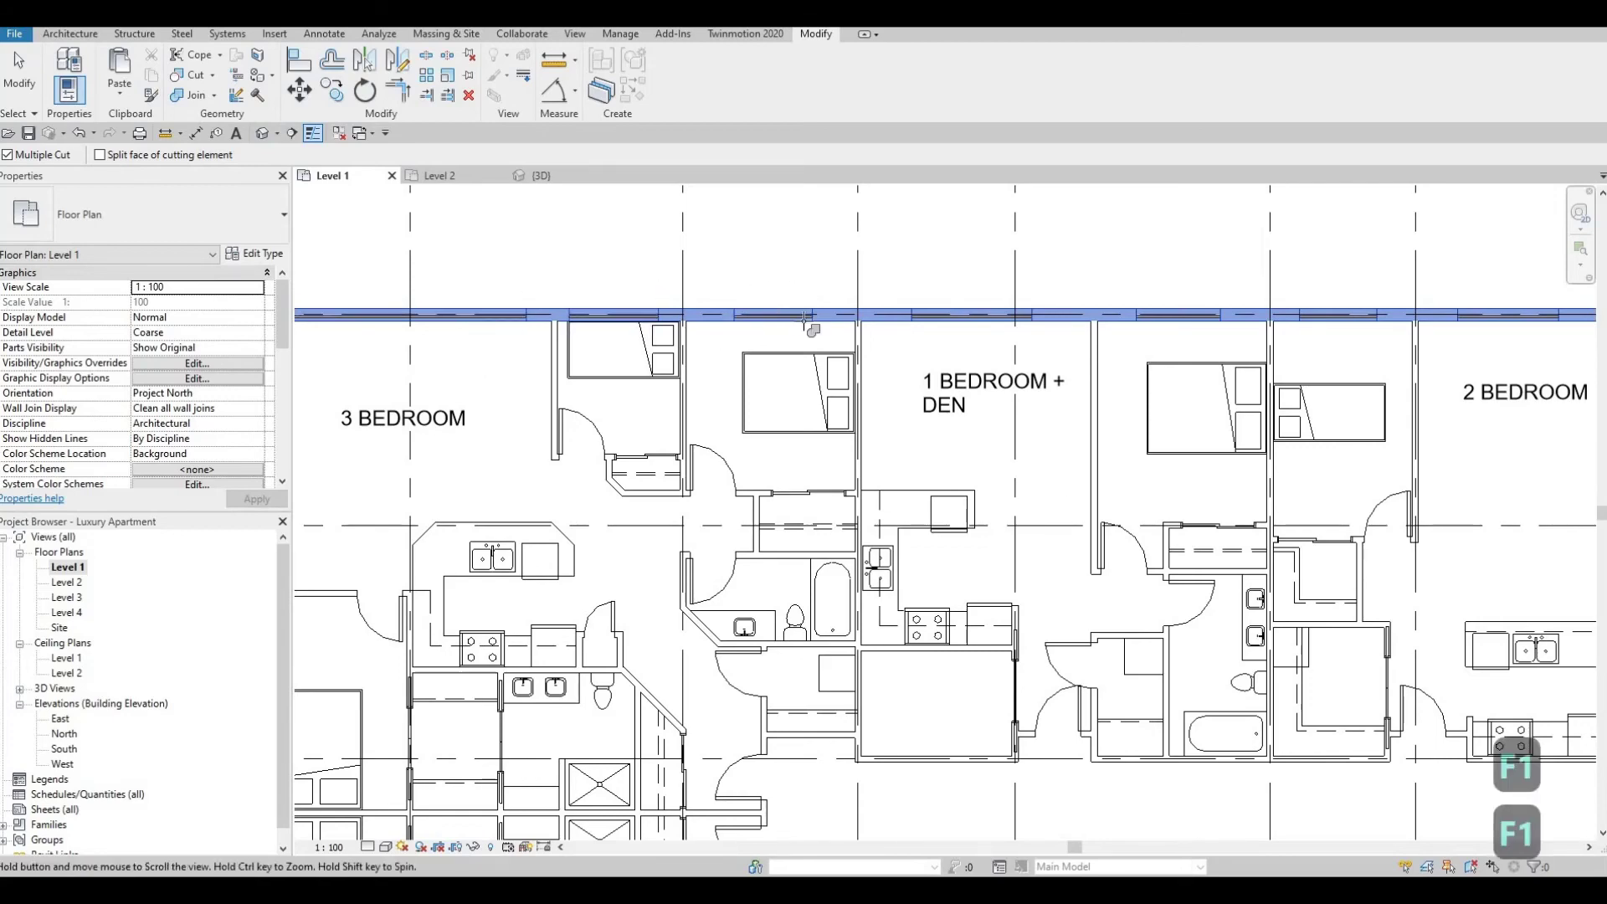
pyautogui.scroll(-5, 808, 321)
pyautogui.press('Escape')
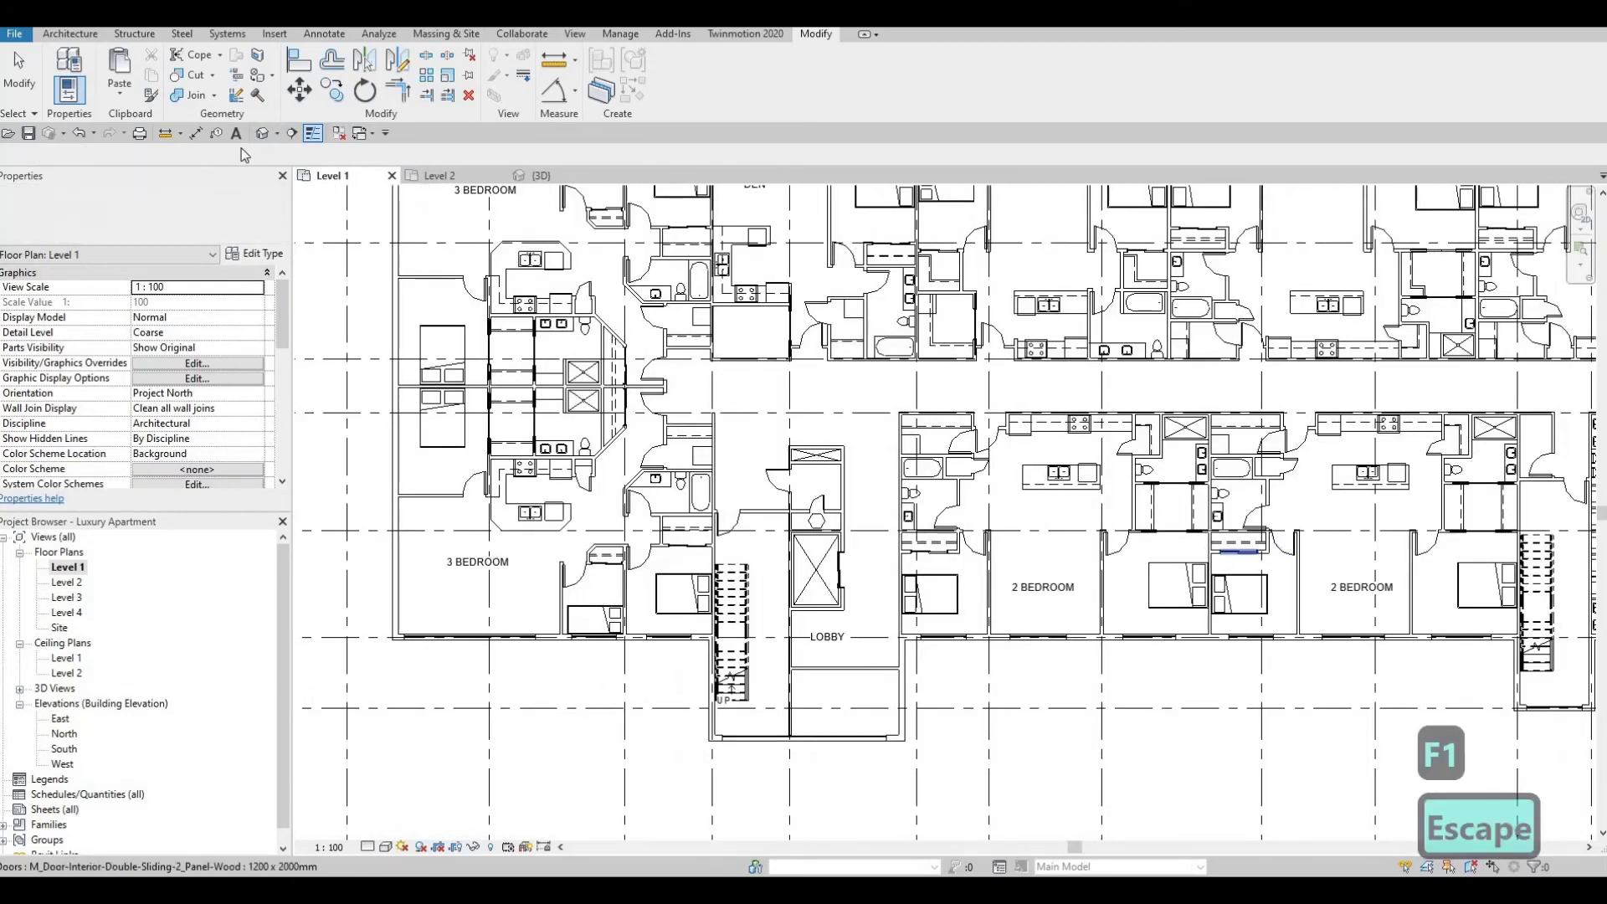
# Inspect the Level 1 window openings along the gym in 3D and in the Level 1 plan
pyautogui.moveTo(778, 420)
pyautogui.keyDown('shift'); pyautogui.mouseDown(button='middle')
pyautogui.moveTo(870, 435)
pyautogui.moveTo(1345, 379)
pyautogui.moveTo(879, 449)
pyautogui.moveTo(1026, 351)
pyautogui.moveTo(1258, 414)
pyautogui.moveTo(778, 418)
pyautogui.mouseUp(button='middle'); pyautogui.keyUp('shift')
pyautogui.scroll(3, 779, 418)
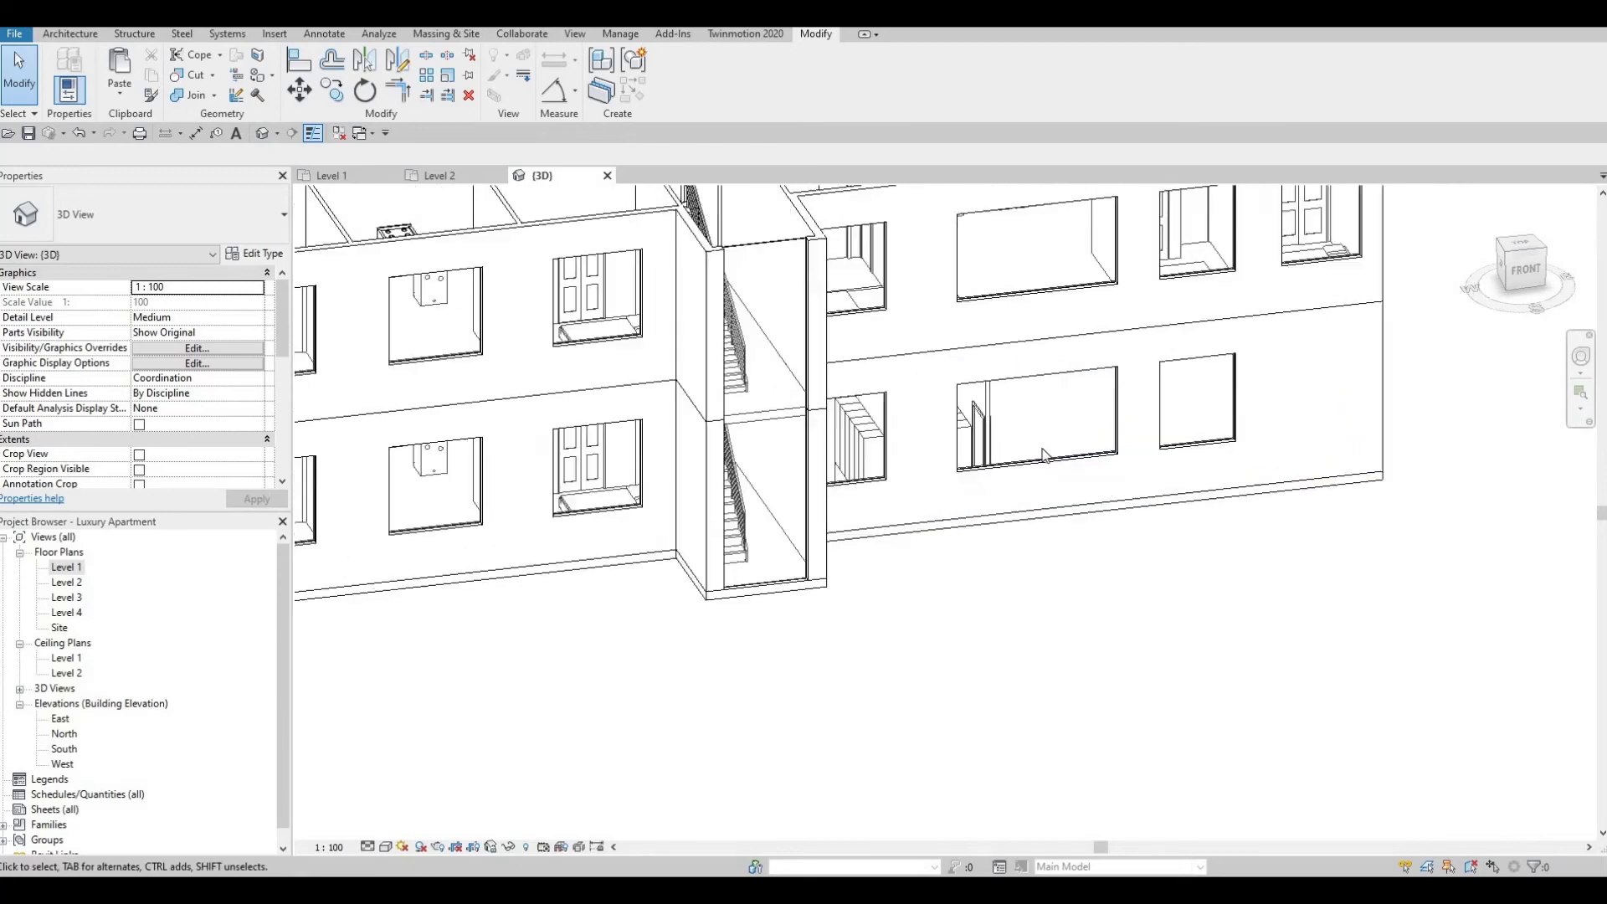
pyautogui.doubleClick(67, 568)
pyautogui.moveTo(1423, 670); pyautogui.dragTo(1046, 468, button='middle')
pyautogui.moveTo(1564, 435); pyautogui.dragTo(1200, 442, button='middle')
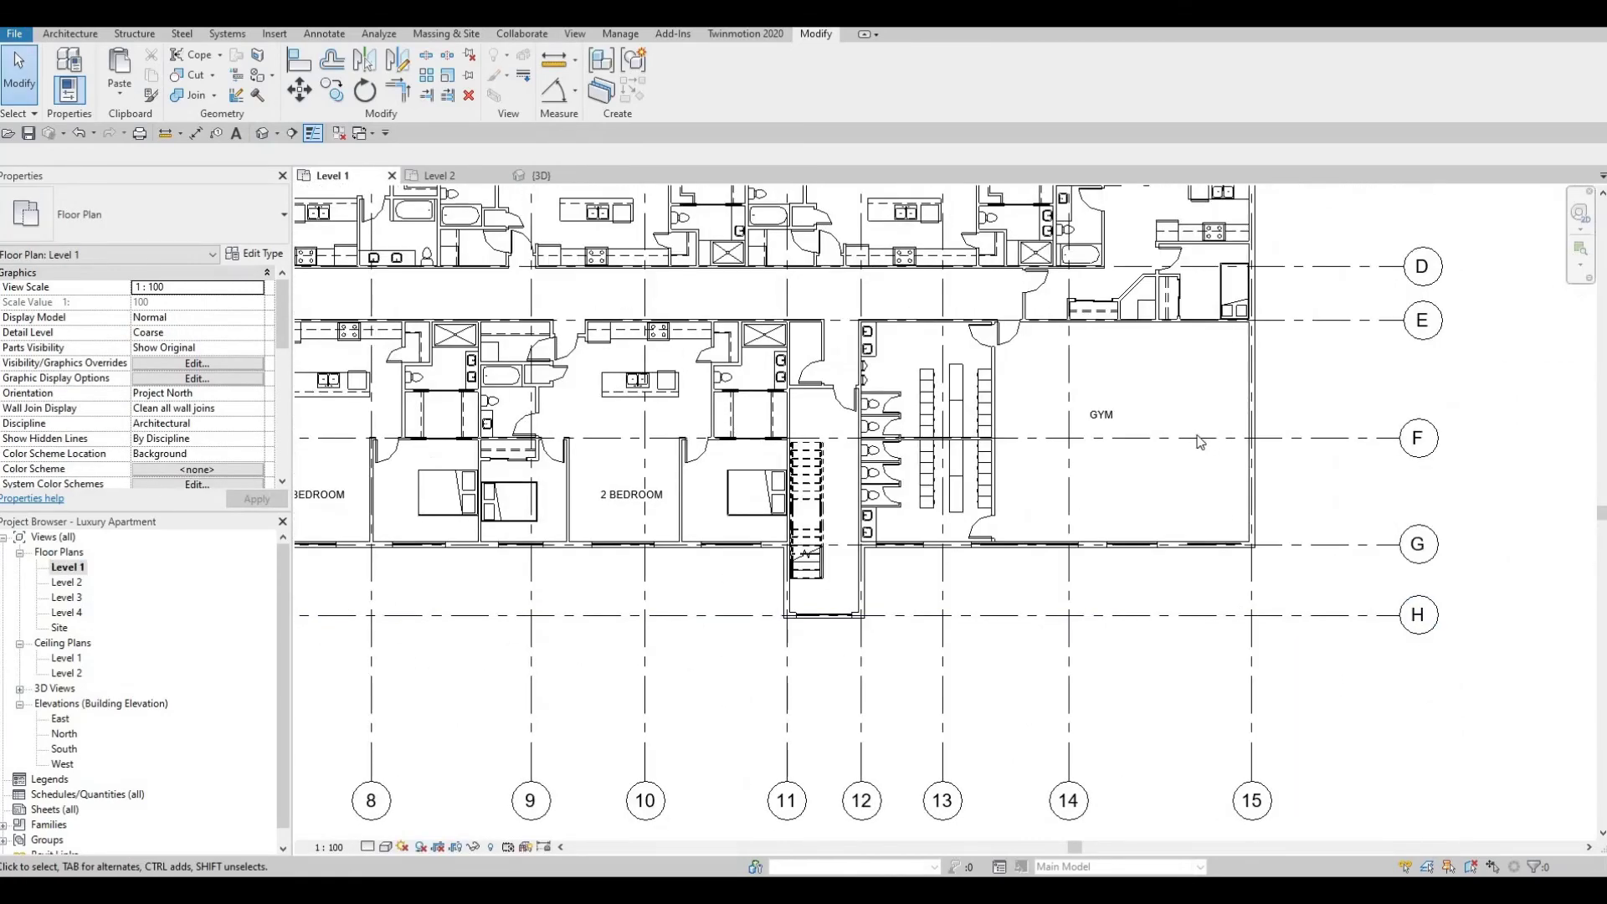
pyautogui.scroll(2, 1204, 510)
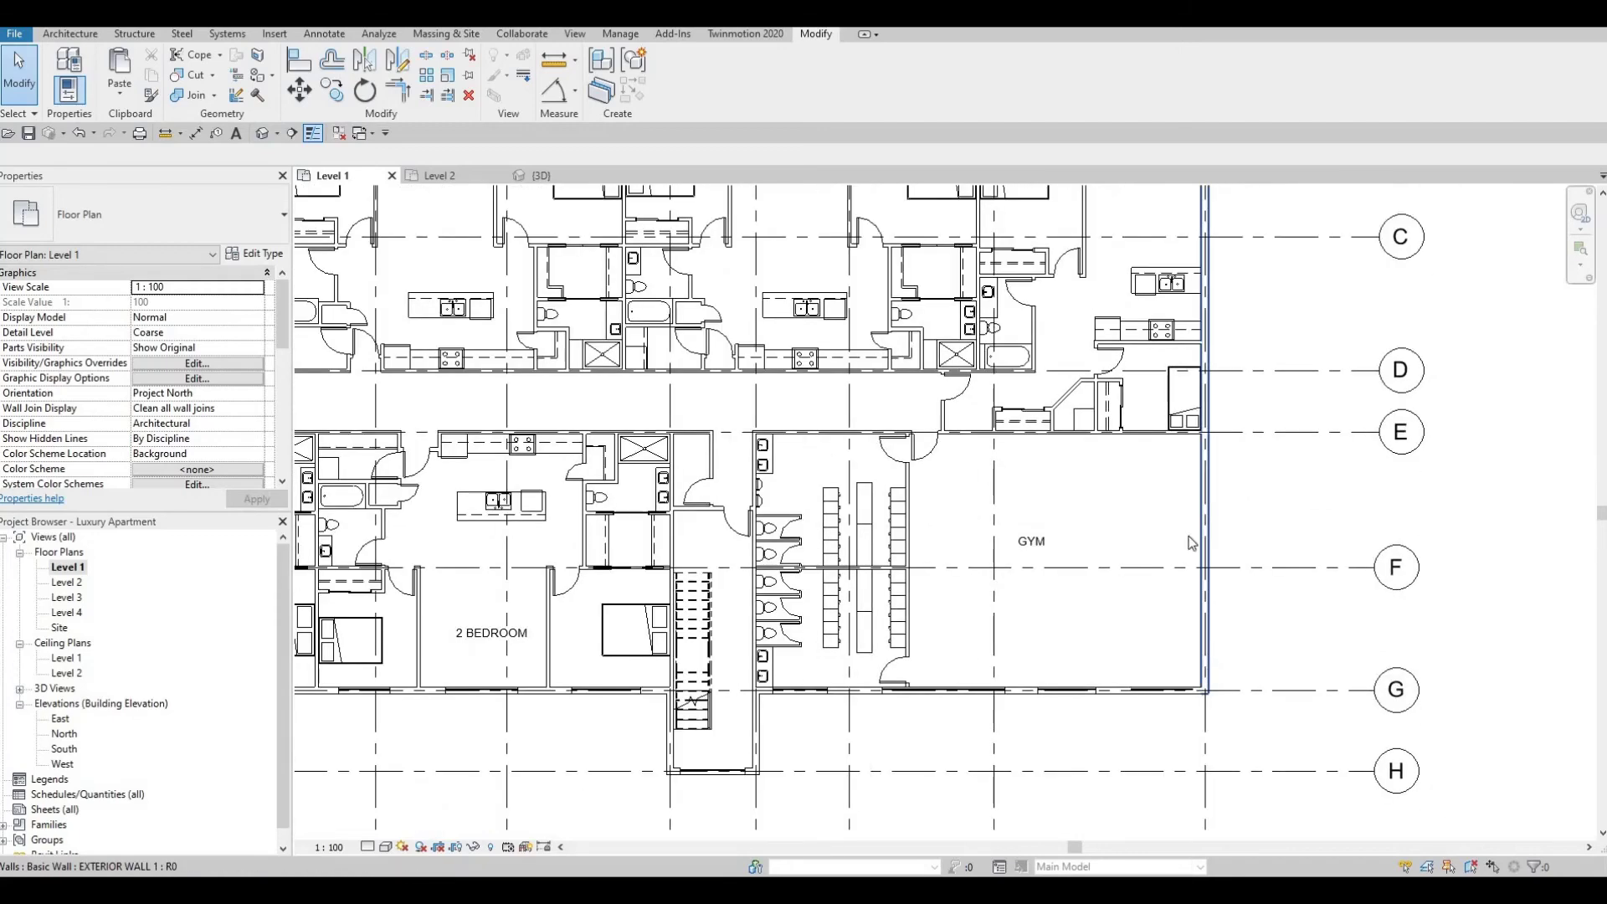
pyautogui.scroll(-3, 1194, 456)
pyautogui.moveTo(1188, 473); pyautogui.dragTo(1276, 431, button='middle')
pyautogui.scroll(6, 1198, 646)
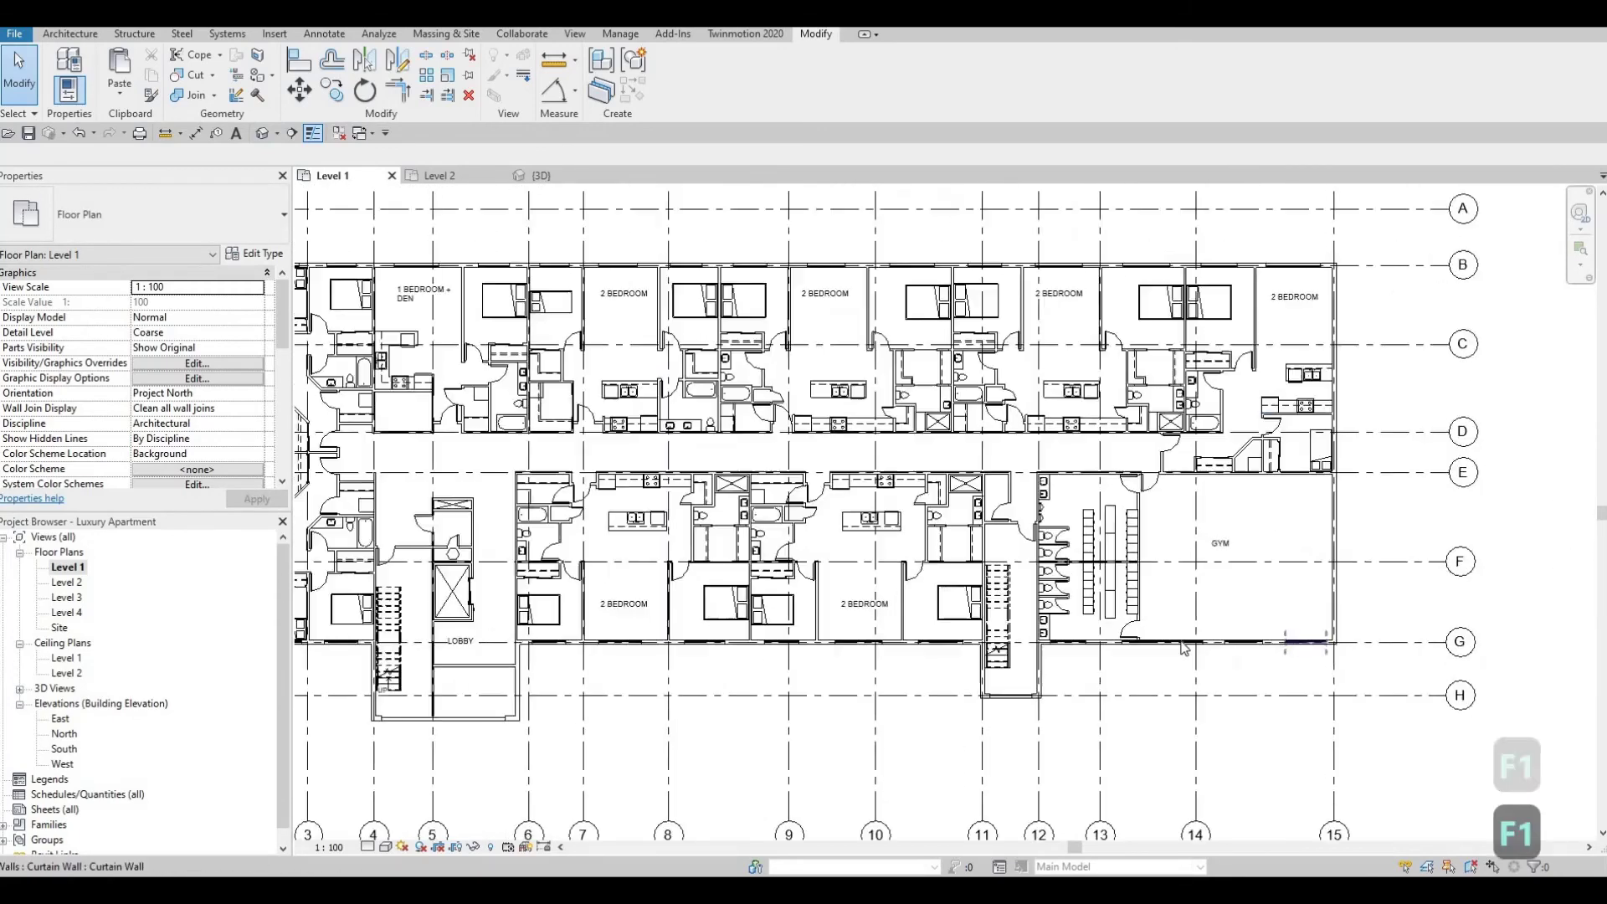
pyautogui.scroll(-1, 988, 624)
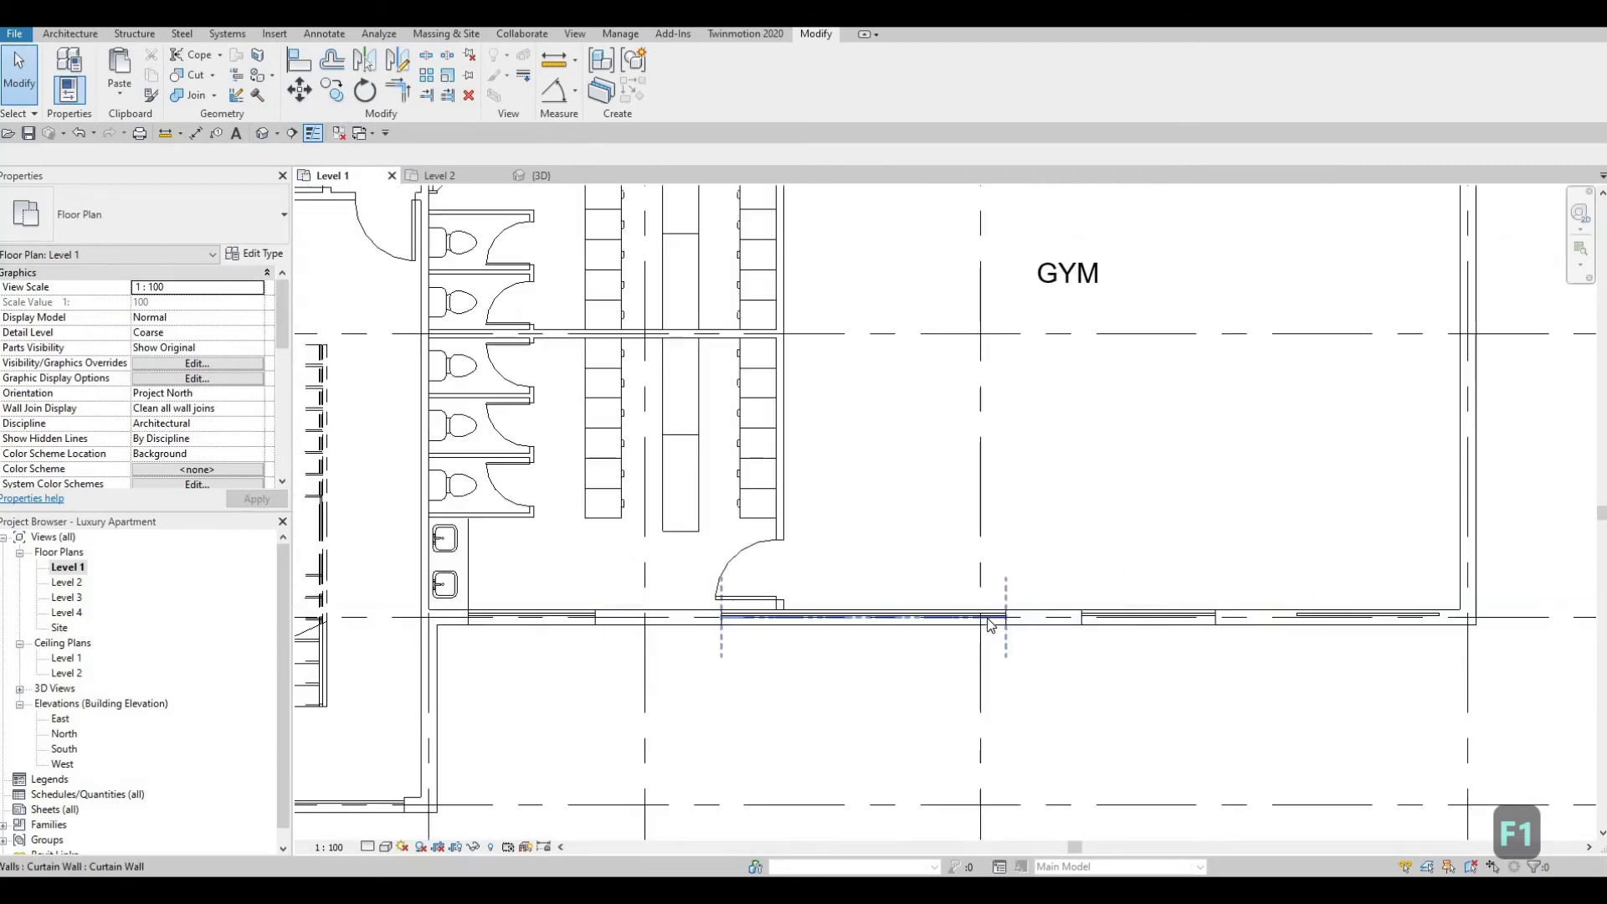
# Shorten the large gym window to clear the washroom partition, and resize the adjacent washroom window to about 3100 mm
pyautogui.click(926, 630)
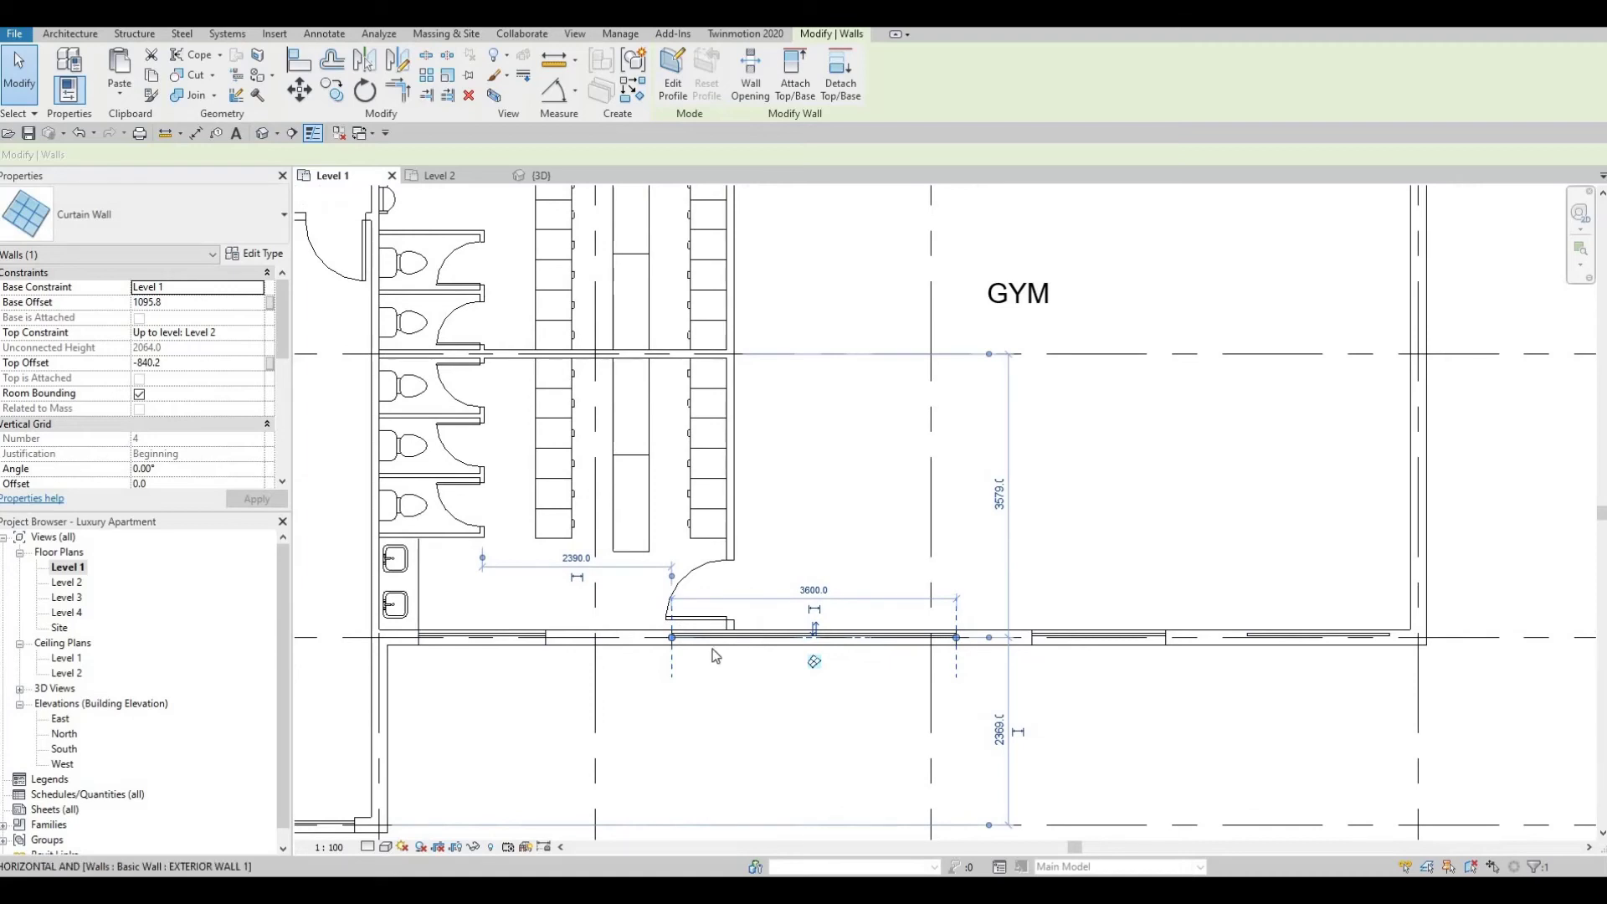
pyautogui.moveTo(711, 649); pyautogui.dragTo(758, 641)
pyautogui.click(546, 636)
pyautogui.moveTo(546, 638); pyautogui.dragTo(687, 637)
pyautogui.press('Escape')
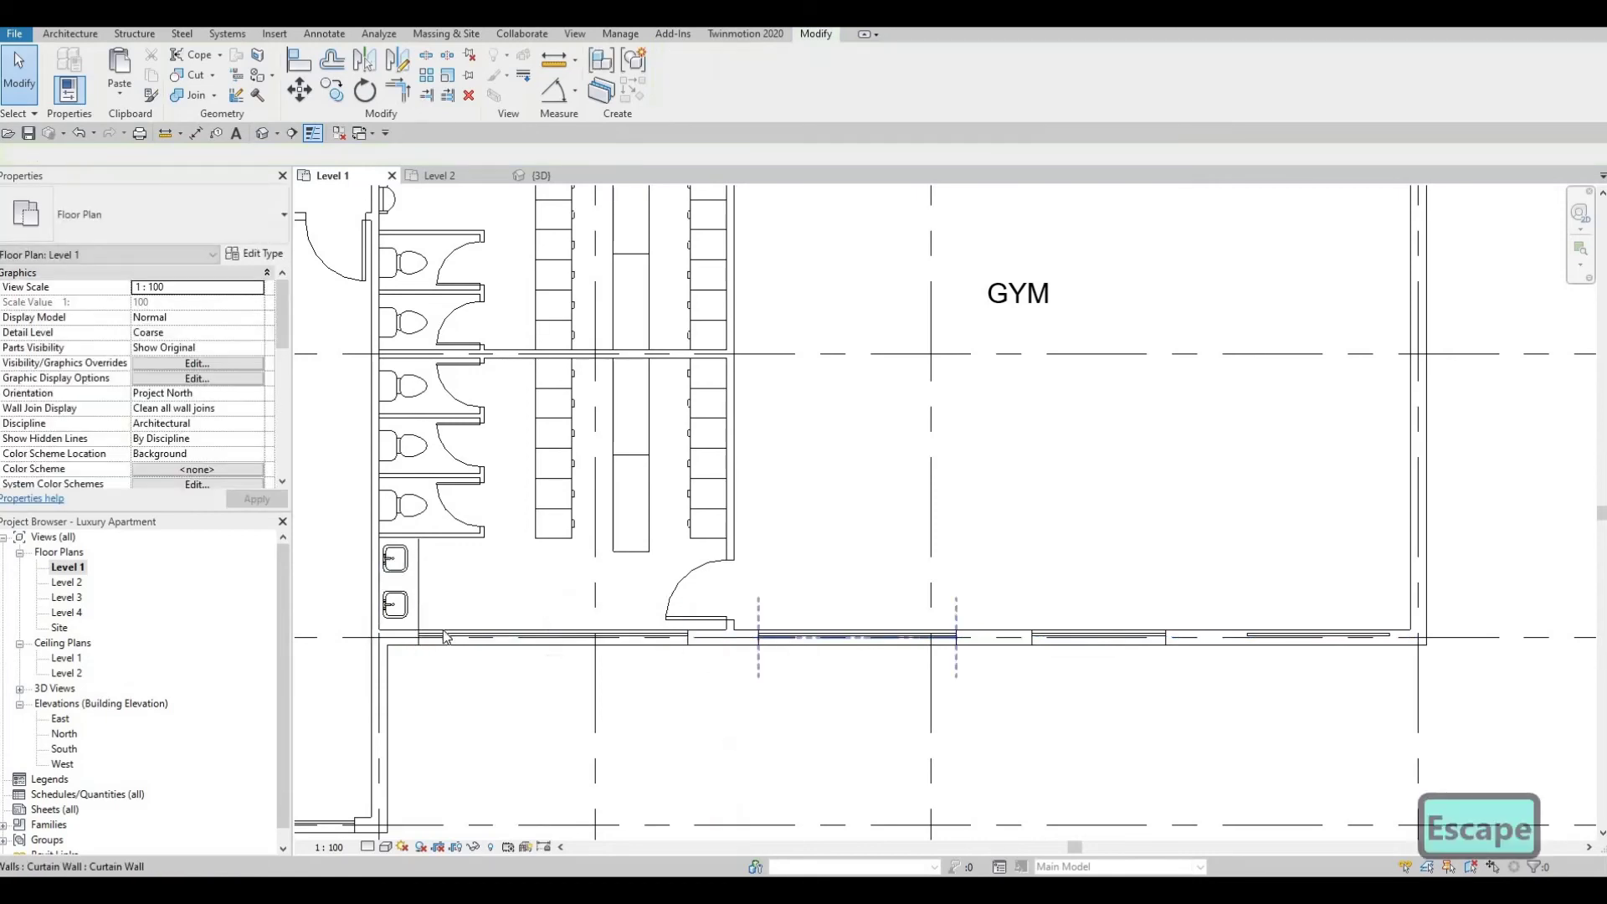
pyautogui.click(452, 638)
pyautogui.scroll(-3, 452, 637)
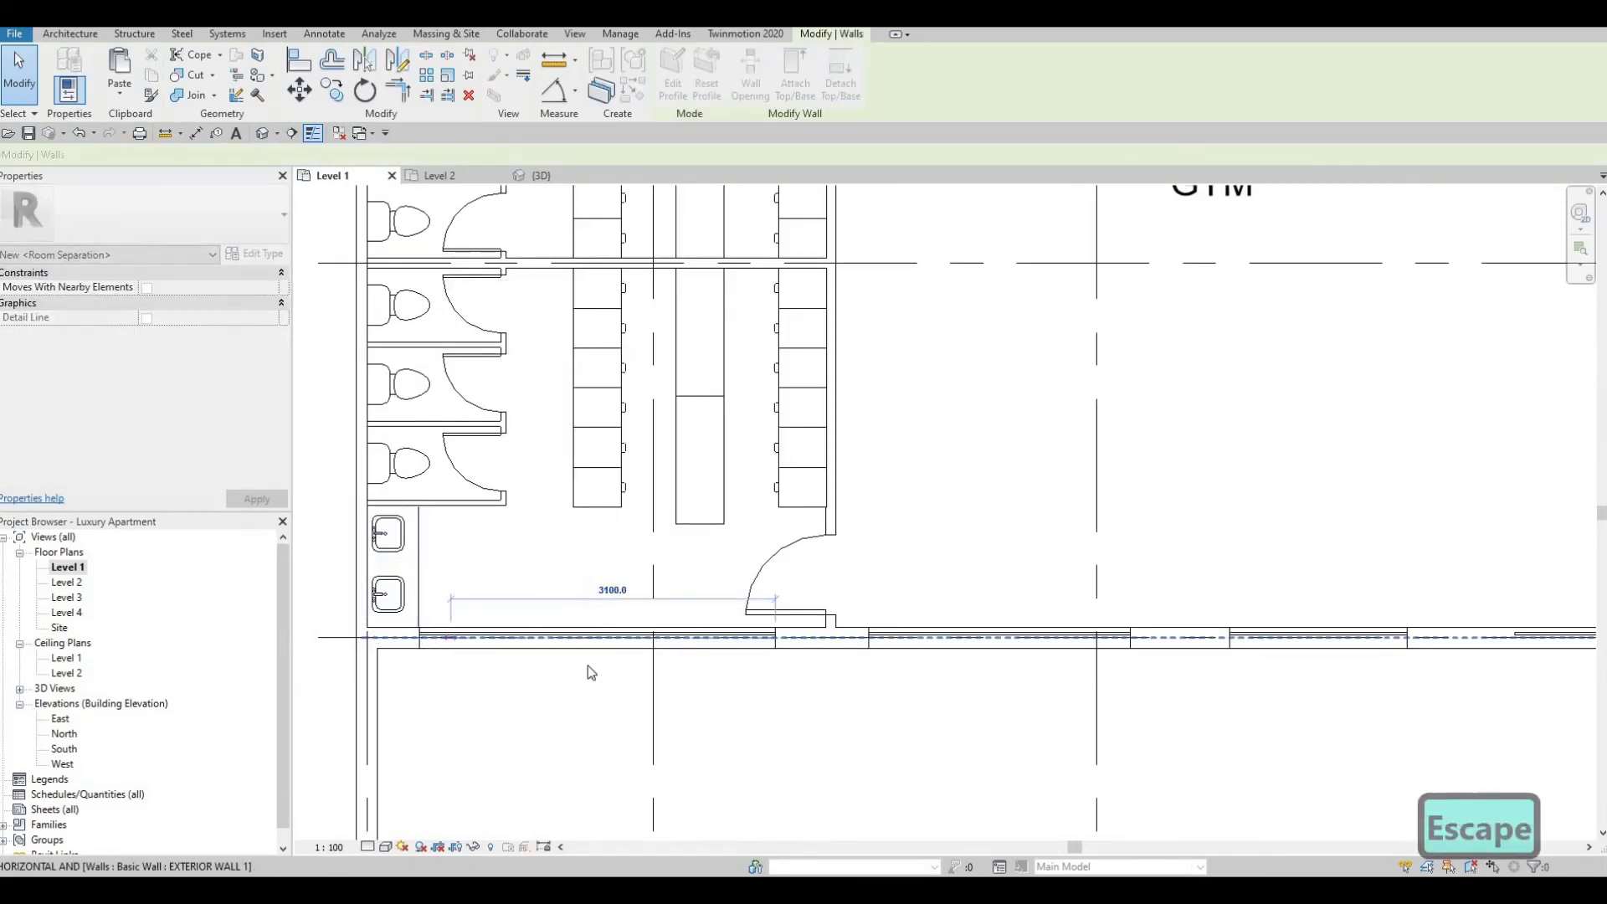
pyautogui.press('Escape')
pyautogui.scroll(3, 740, 653)
pyautogui.press('Escape')
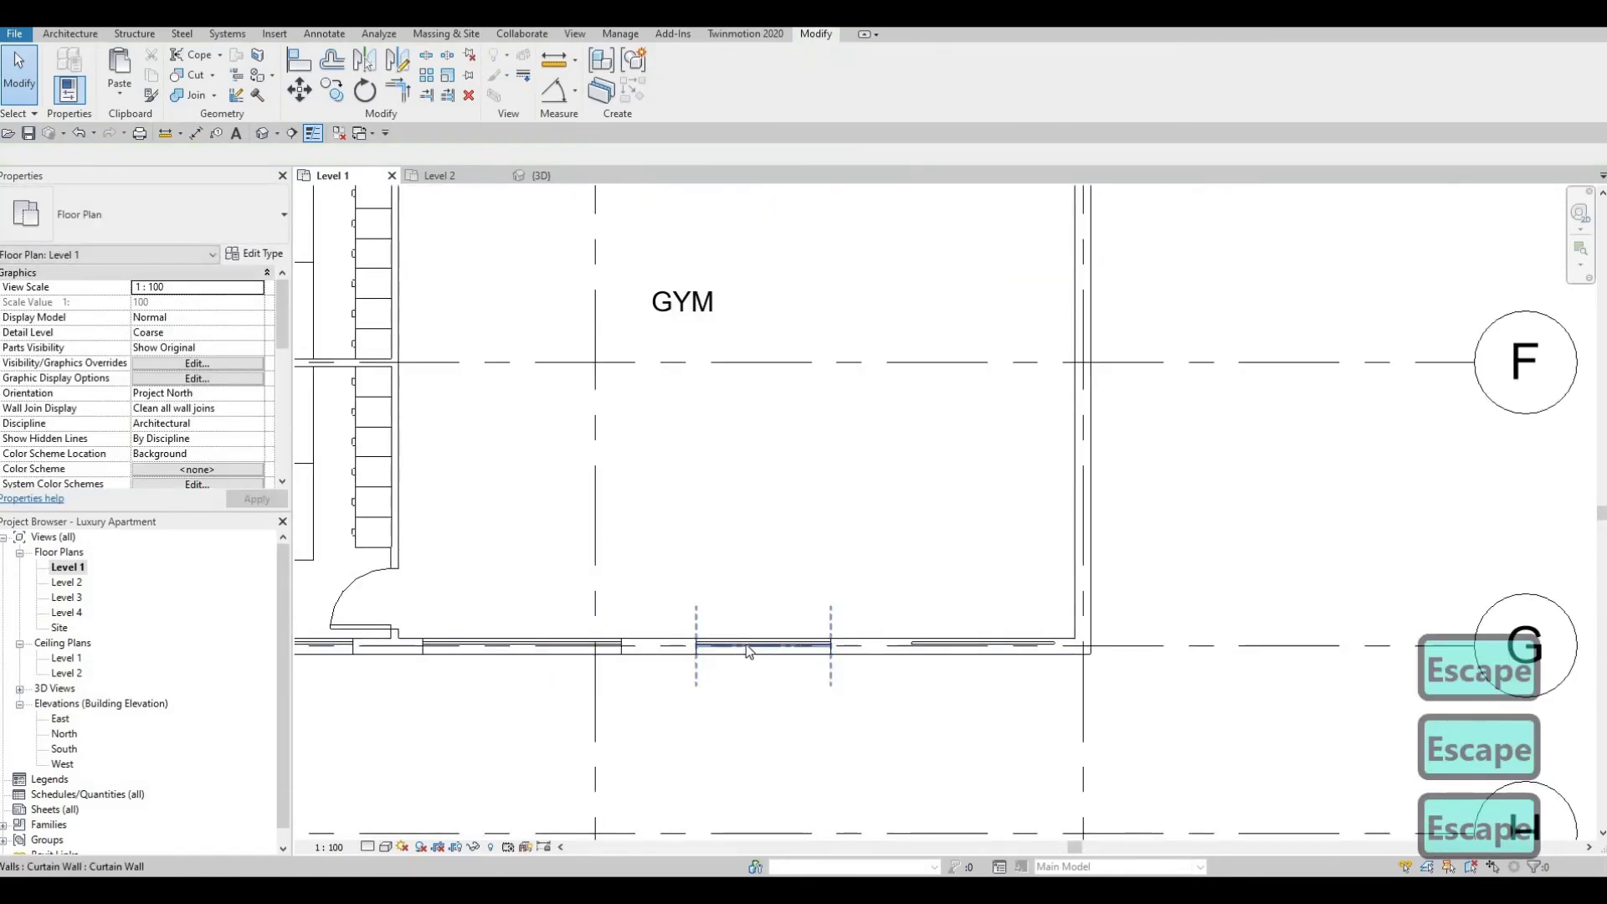
# Delete the two narrow curtain wall windows nearest the building corner from the gym's grid G wall
pyautogui.click(746, 645)
pyautogui.press('Delete')
pyautogui.click(677, 651)
pyautogui.press('Delete')
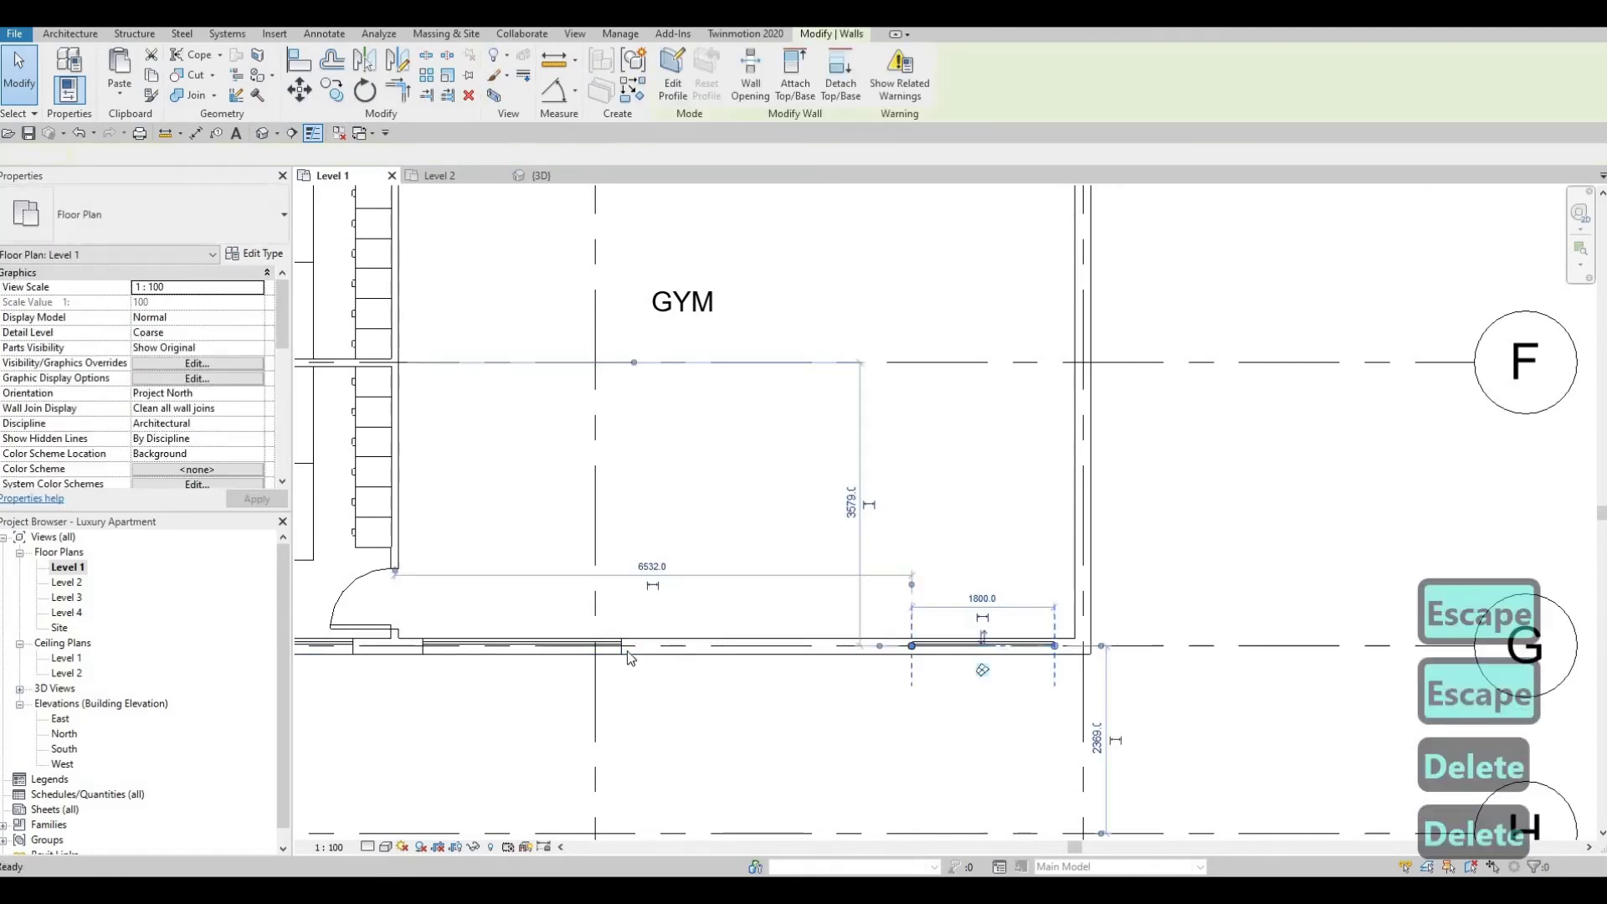
# Stretch the remaining gym window along grid G toward the building corner to a length of about 7900 mm
pyautogui.click(623, 646)
pyautogui.moveTo(623, 646); pyautogui.dragTo(1049, 648)
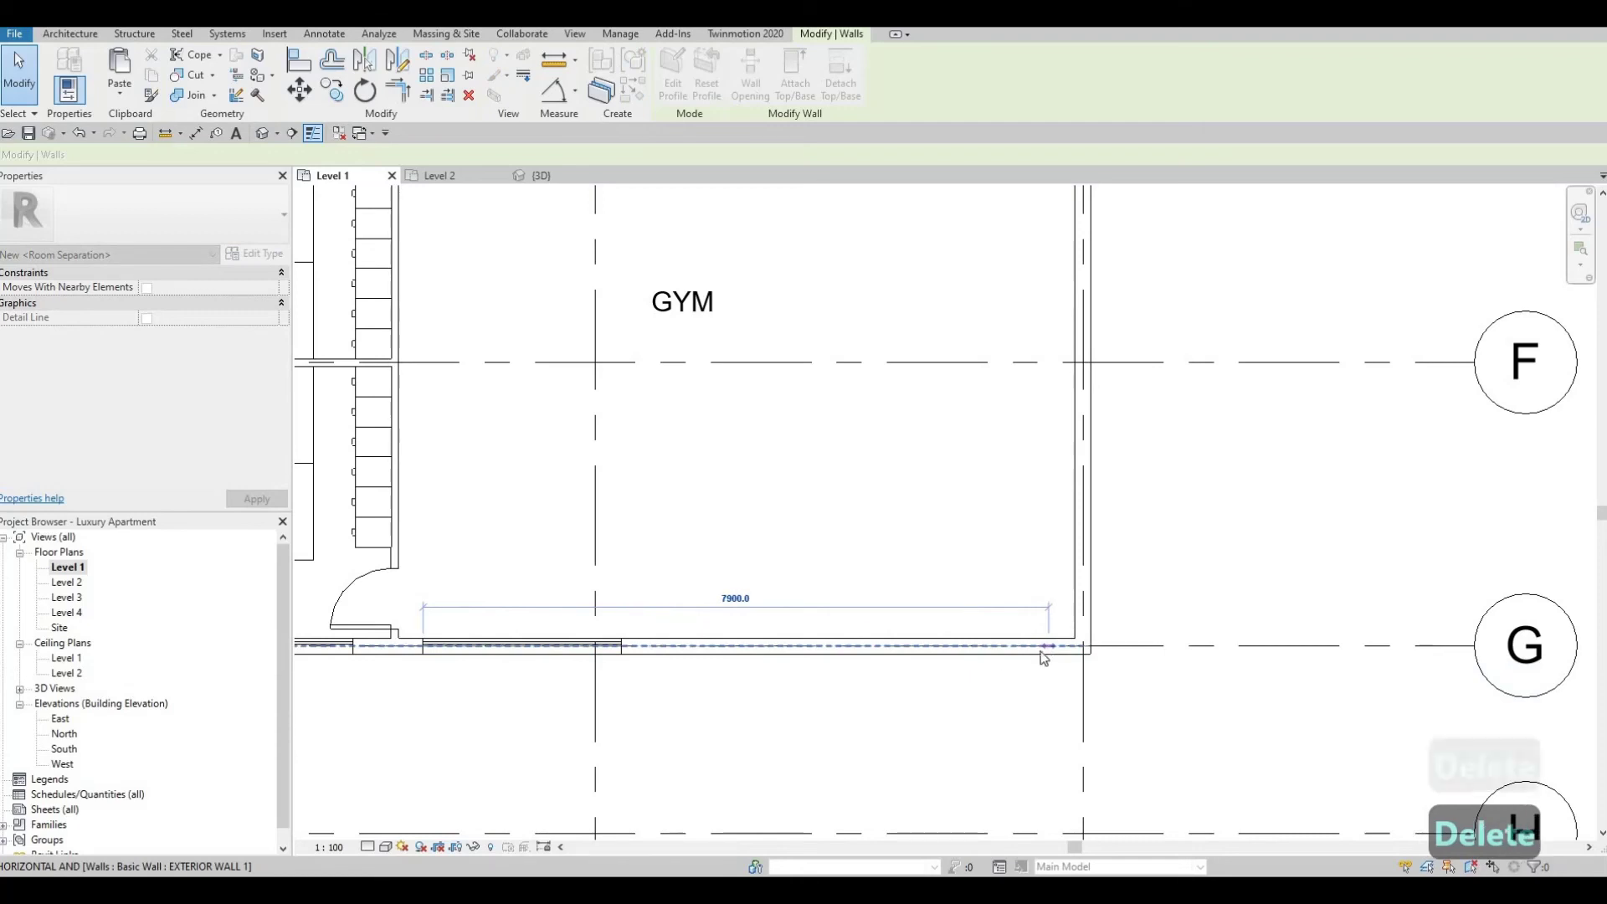
pyautogui.scroll(-1, 1105, 648)
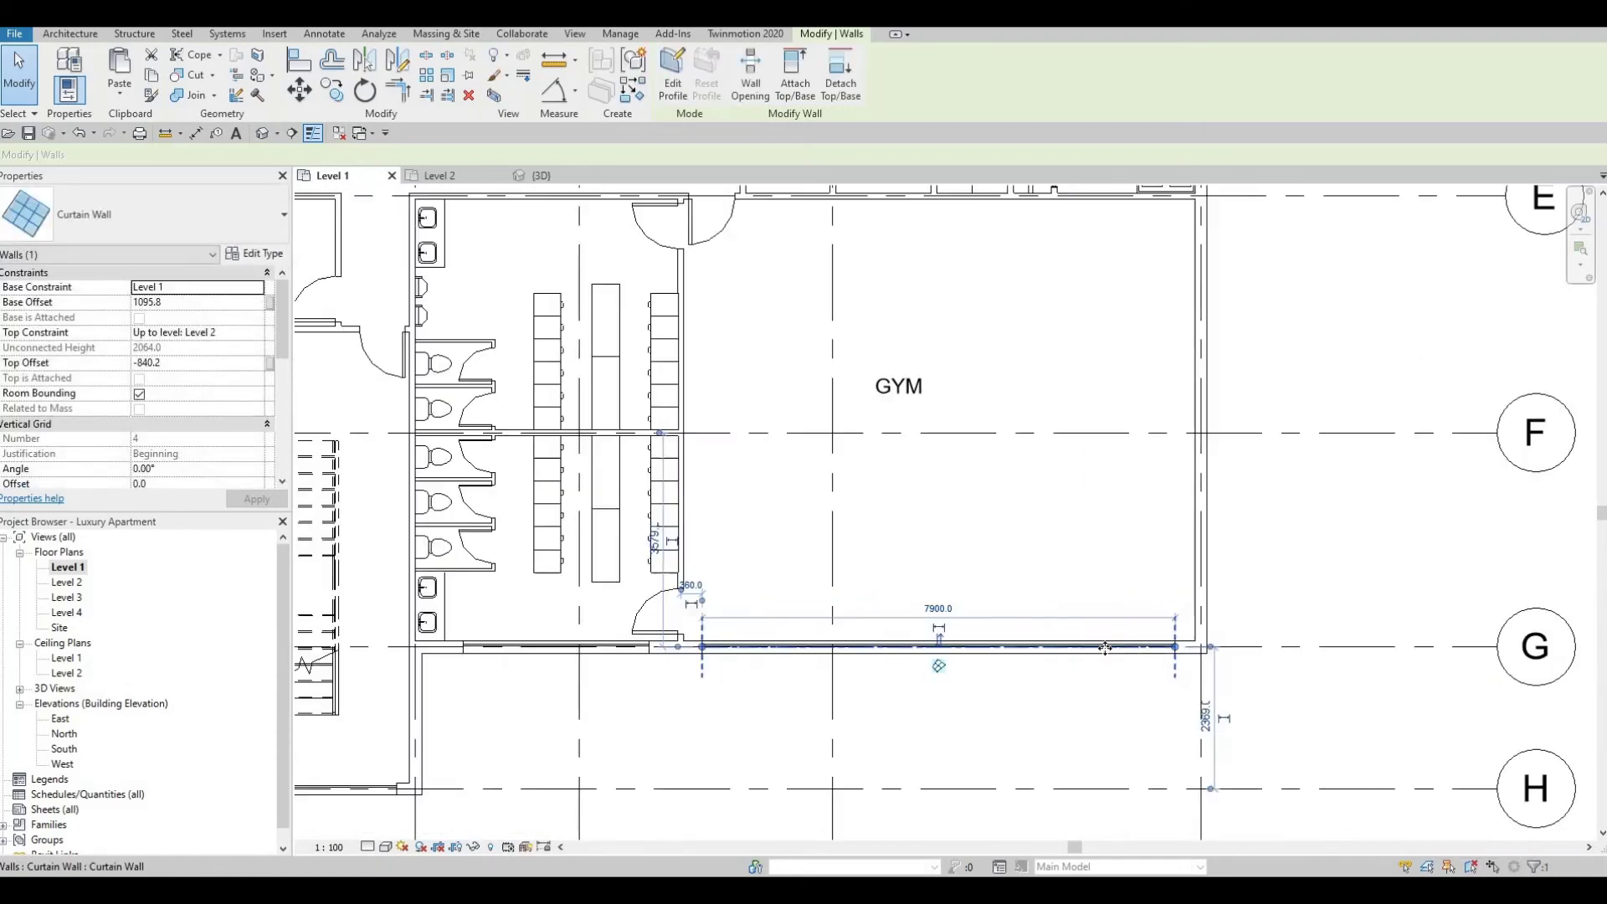
pyautogui.scroll(2, 711, 645)
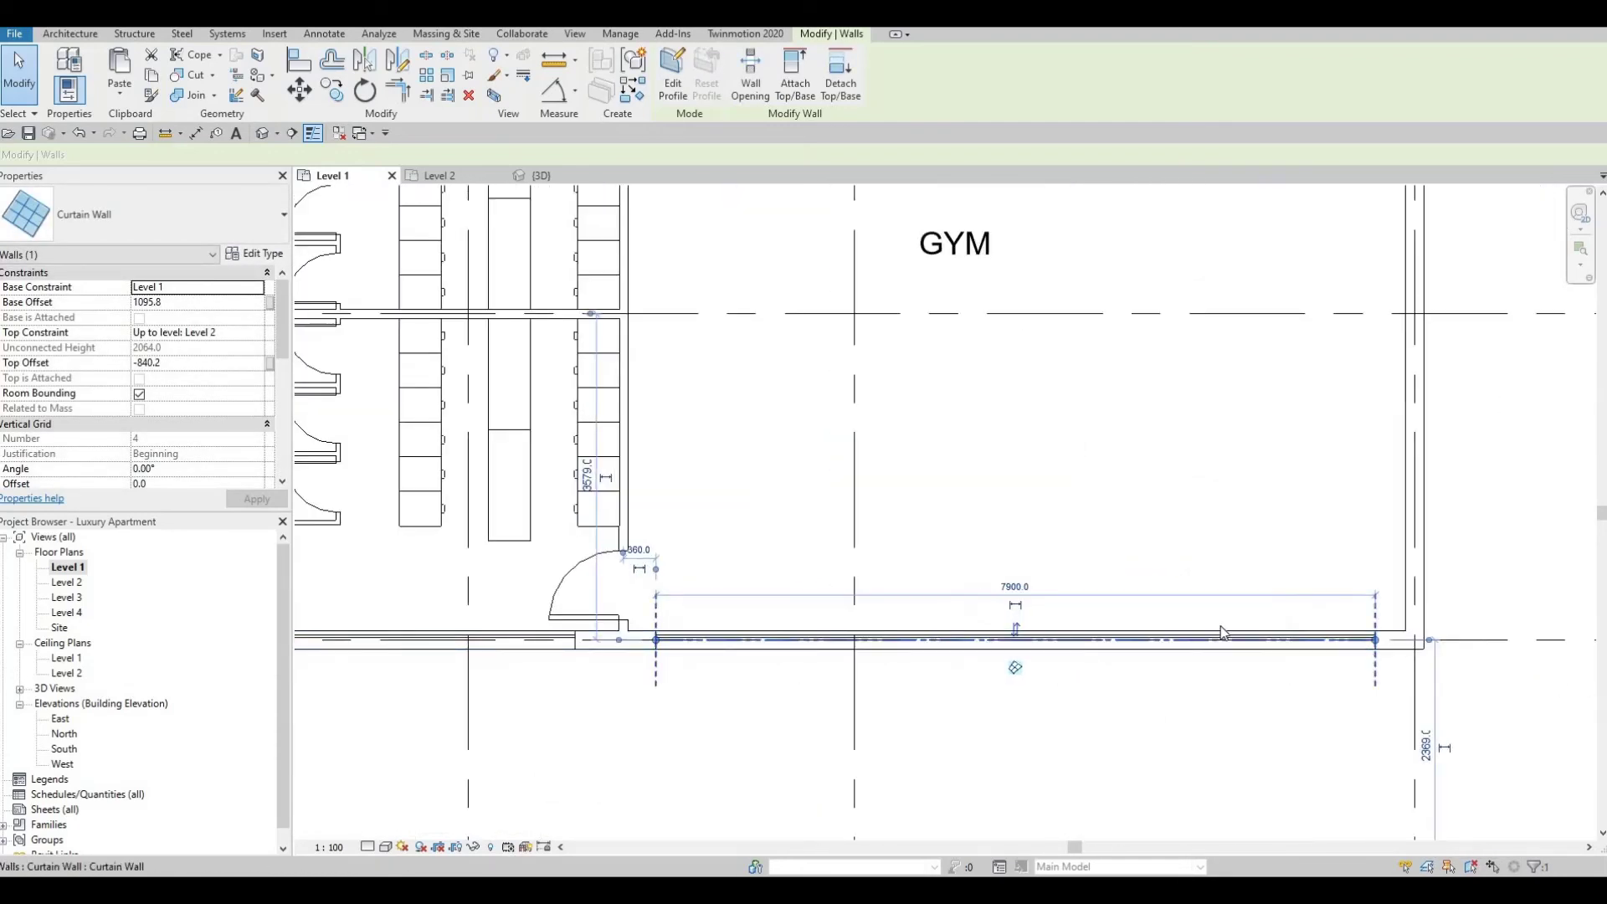
pyautogui.scroll(-1, 1221, 611)
pyautogui.scroll(-3, 1223, 611)
pyautogui.press('Escape')
pyautogui.moveTo(1209, 624); pyautogui.dragTo(1242, 675, button='middle')
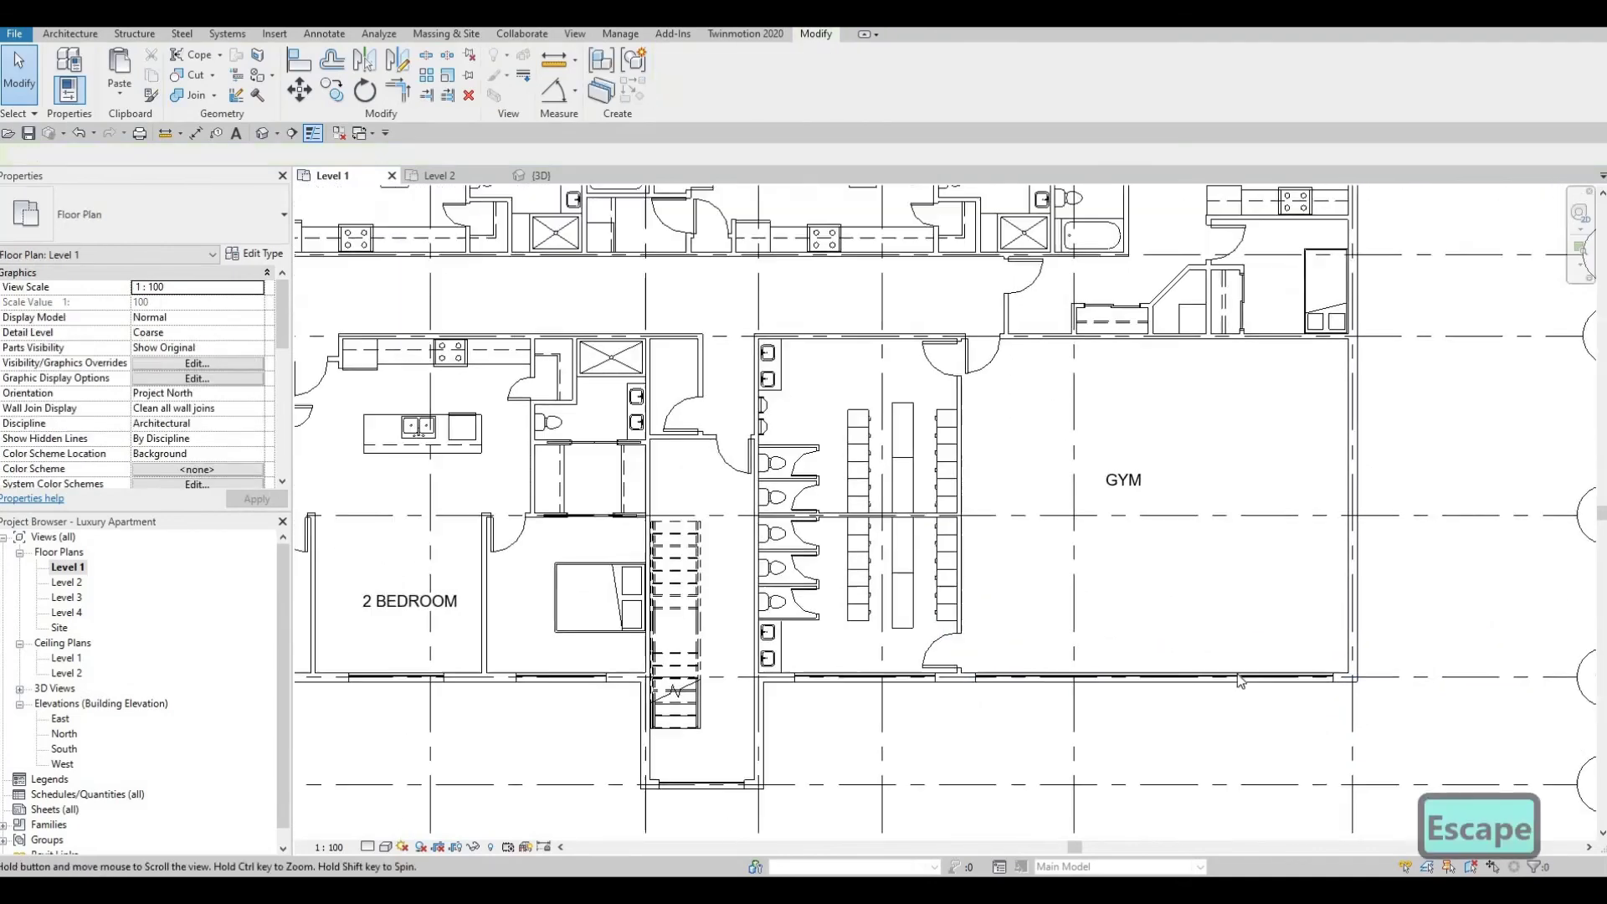
# Create a similar curtain wall along the gym's grid 15 wall, from 300 mm off grid G to just short of grid E
pyautogui.scroll(-1, 1242, 675)
pyautogui.press('F1')
pyautogui.scroll(1, 1243, 670)
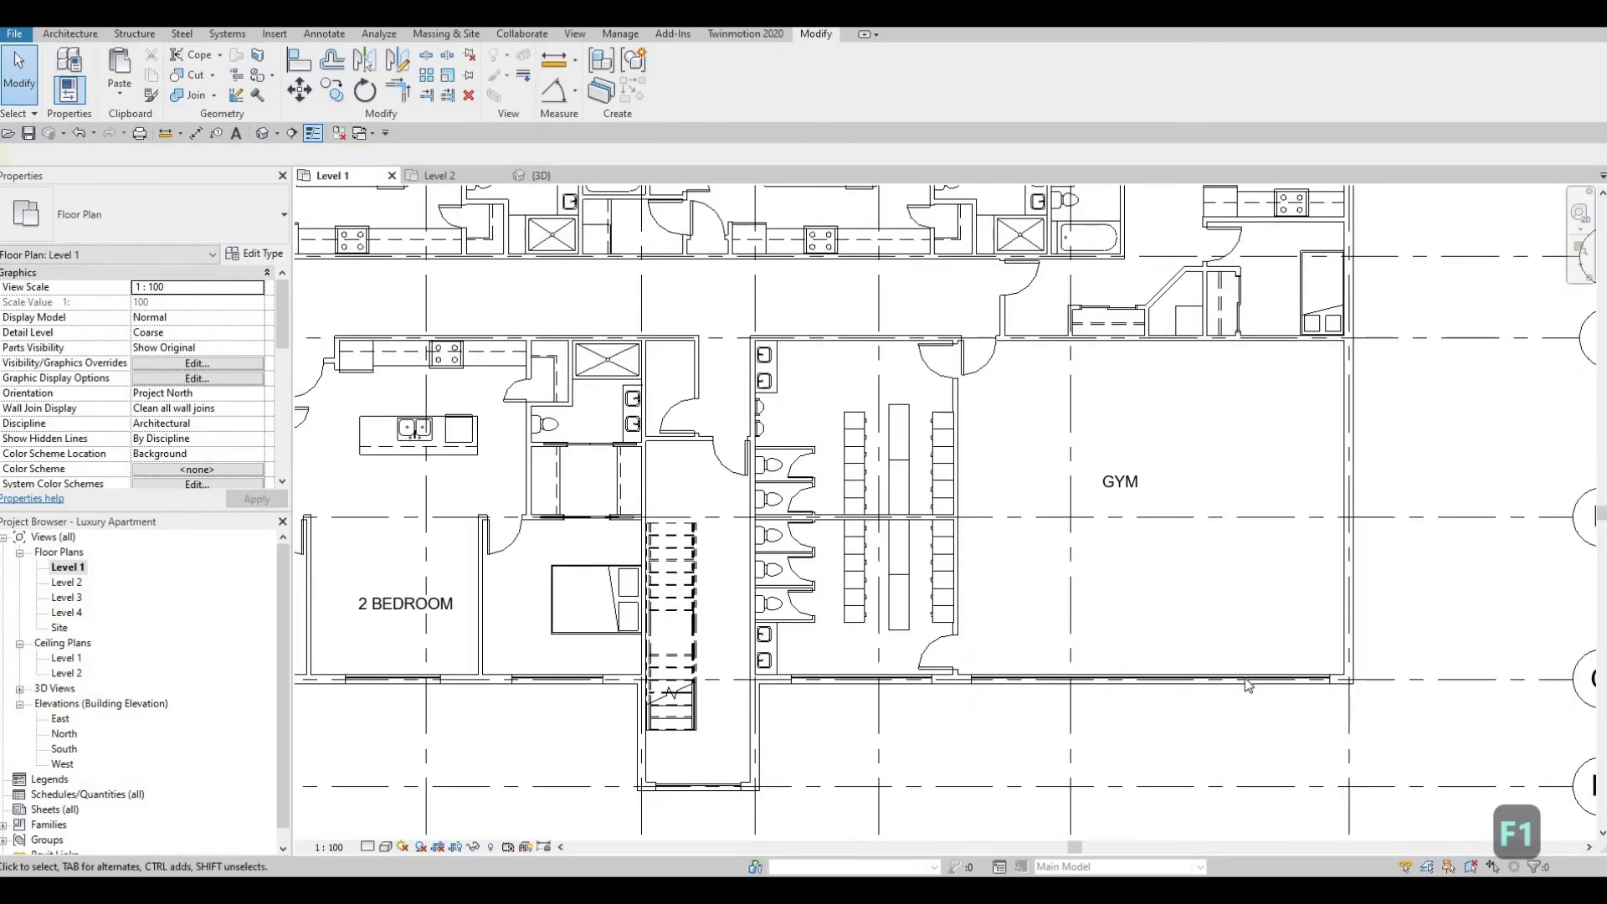
pyautogui.click(1244, 677)
pyautogui.press('c')
pyautogui.press('s')
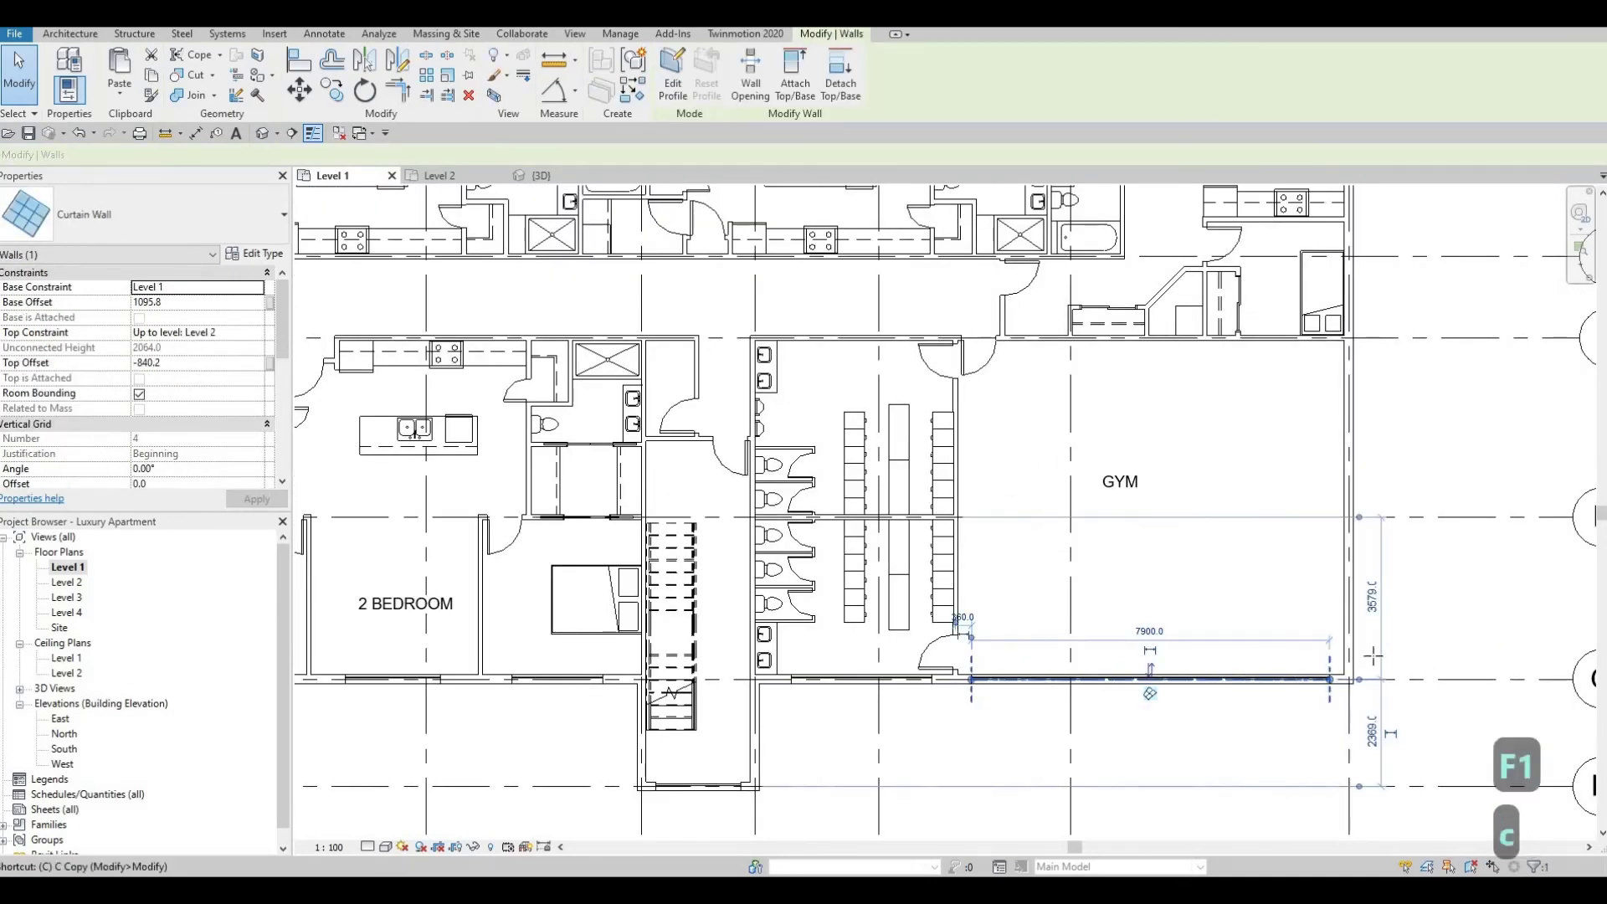
pyautogui.scroll(2, 1397, 663)
pyautogui.click(1303, 673)
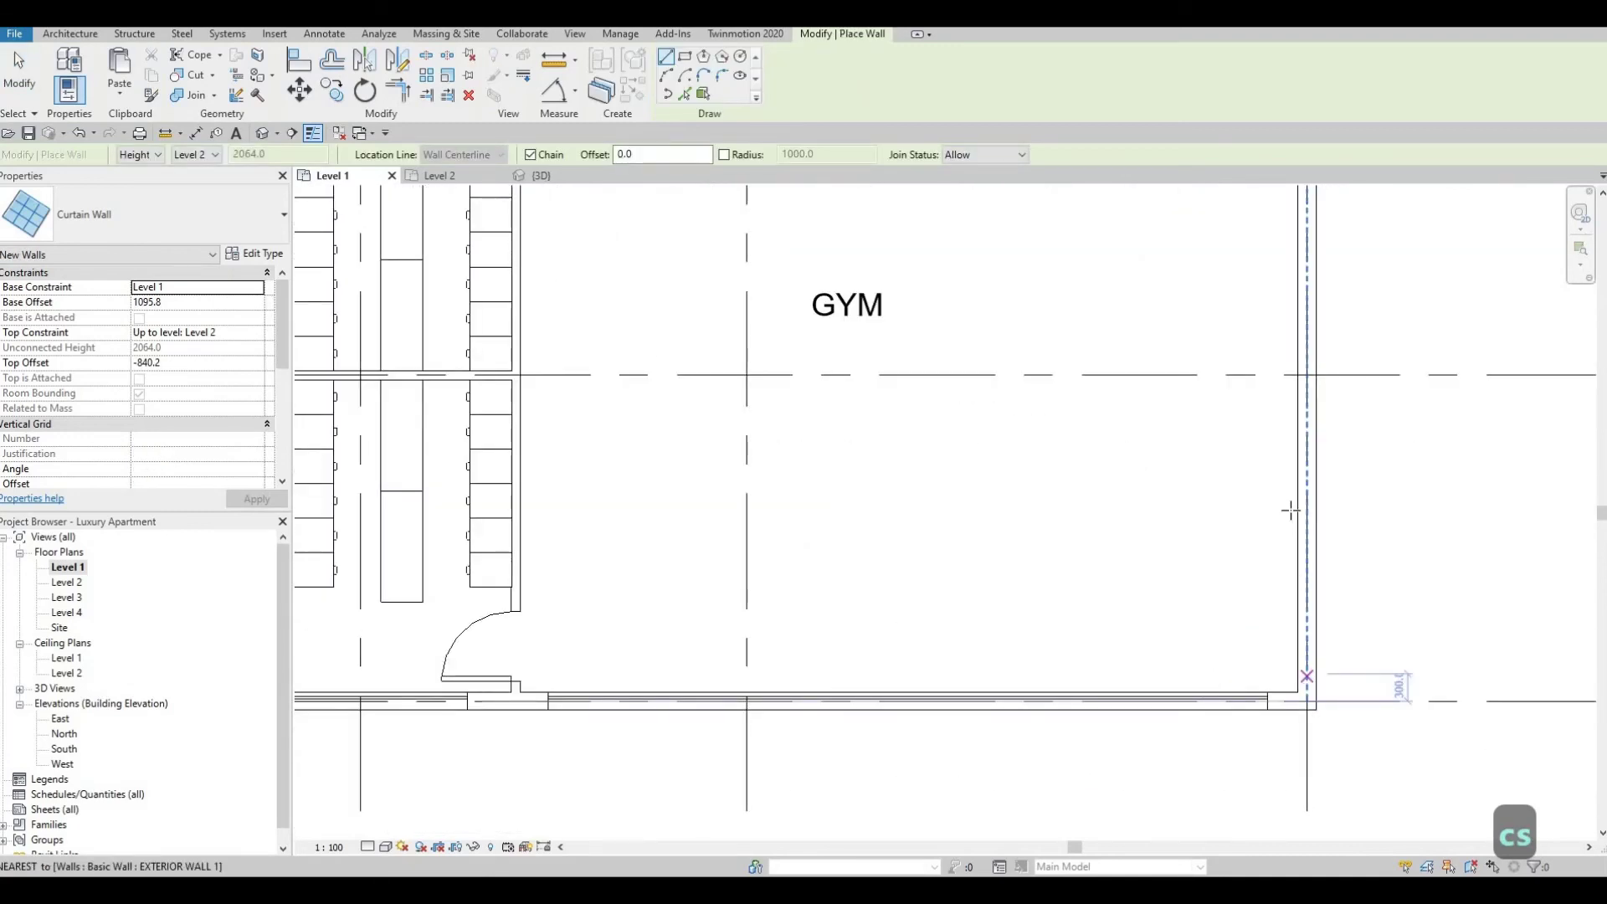
pyautogui.scroll(-1, 1306, 495)
pyautogui.moveTo(1306, 496); pyautogui.dragTo(1305, 746, button='middle')
pyautogui.scroll(-1, 1302, 532)
pyautogui.moveTo(1302, 532); pyautogui.dragTo(1297, 670, button='middle')
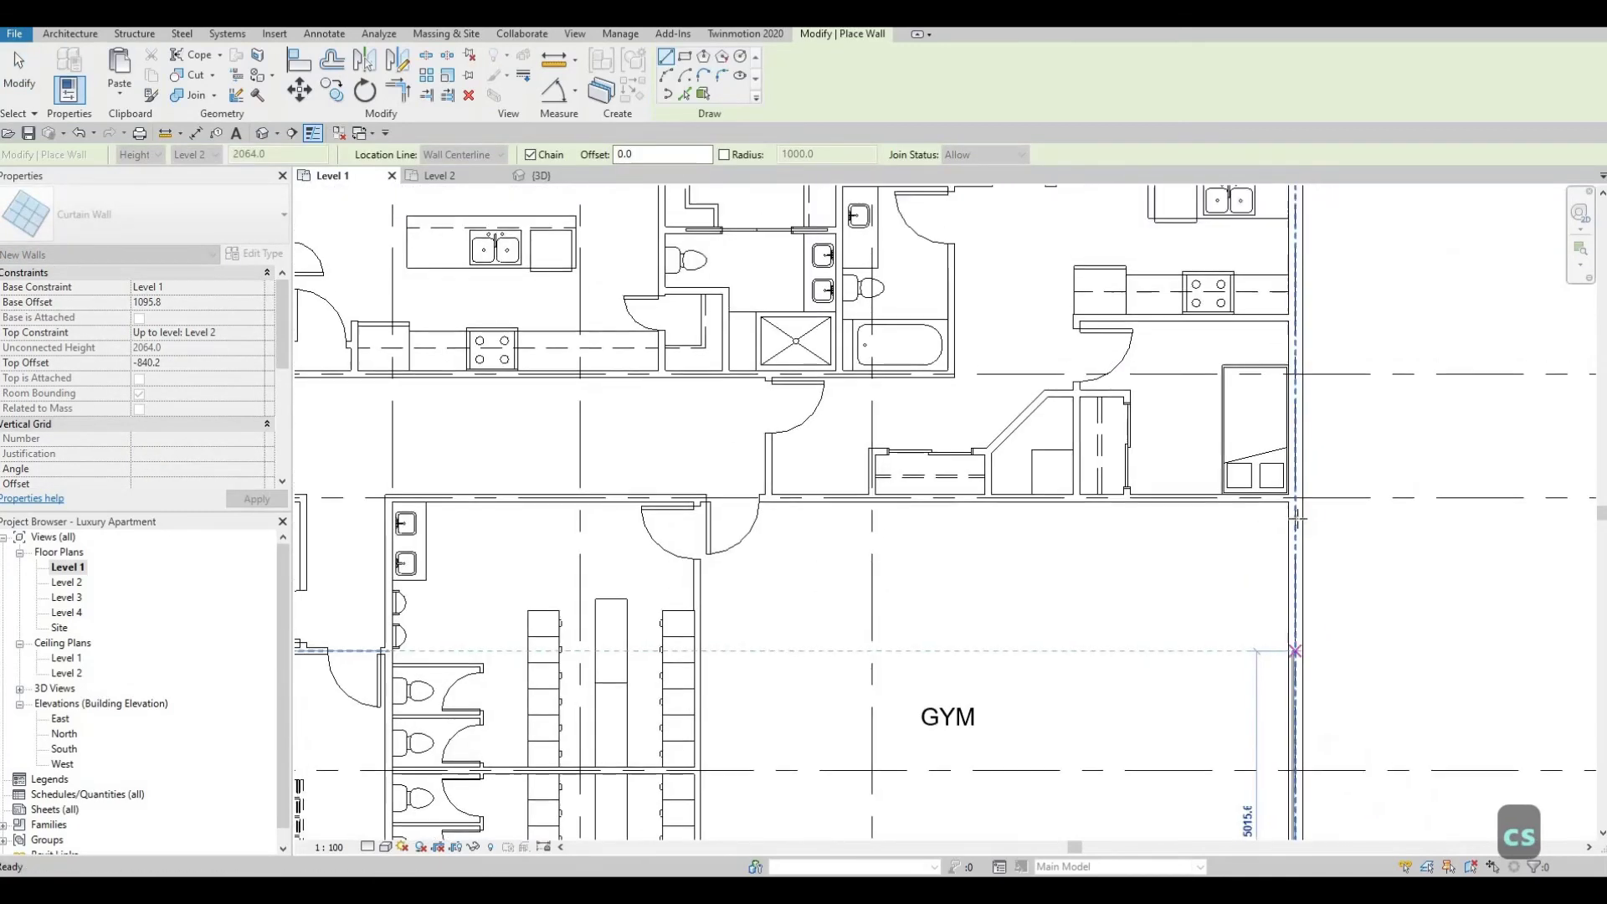
pyautogui.scroll(2, 1294, 521)
pyautogui.scroll(1, 1295, 522)
pyautogui.click(1294, 521)
pyautogui.press('Escape')
pyautogui.moveTo(800, 499); pyautogui.dragTo(785, 252, button='middle')
pyautogui.scroll(-2, 784, 252)
pyautogui.press('Escape')
pyautogui.press('Escape')
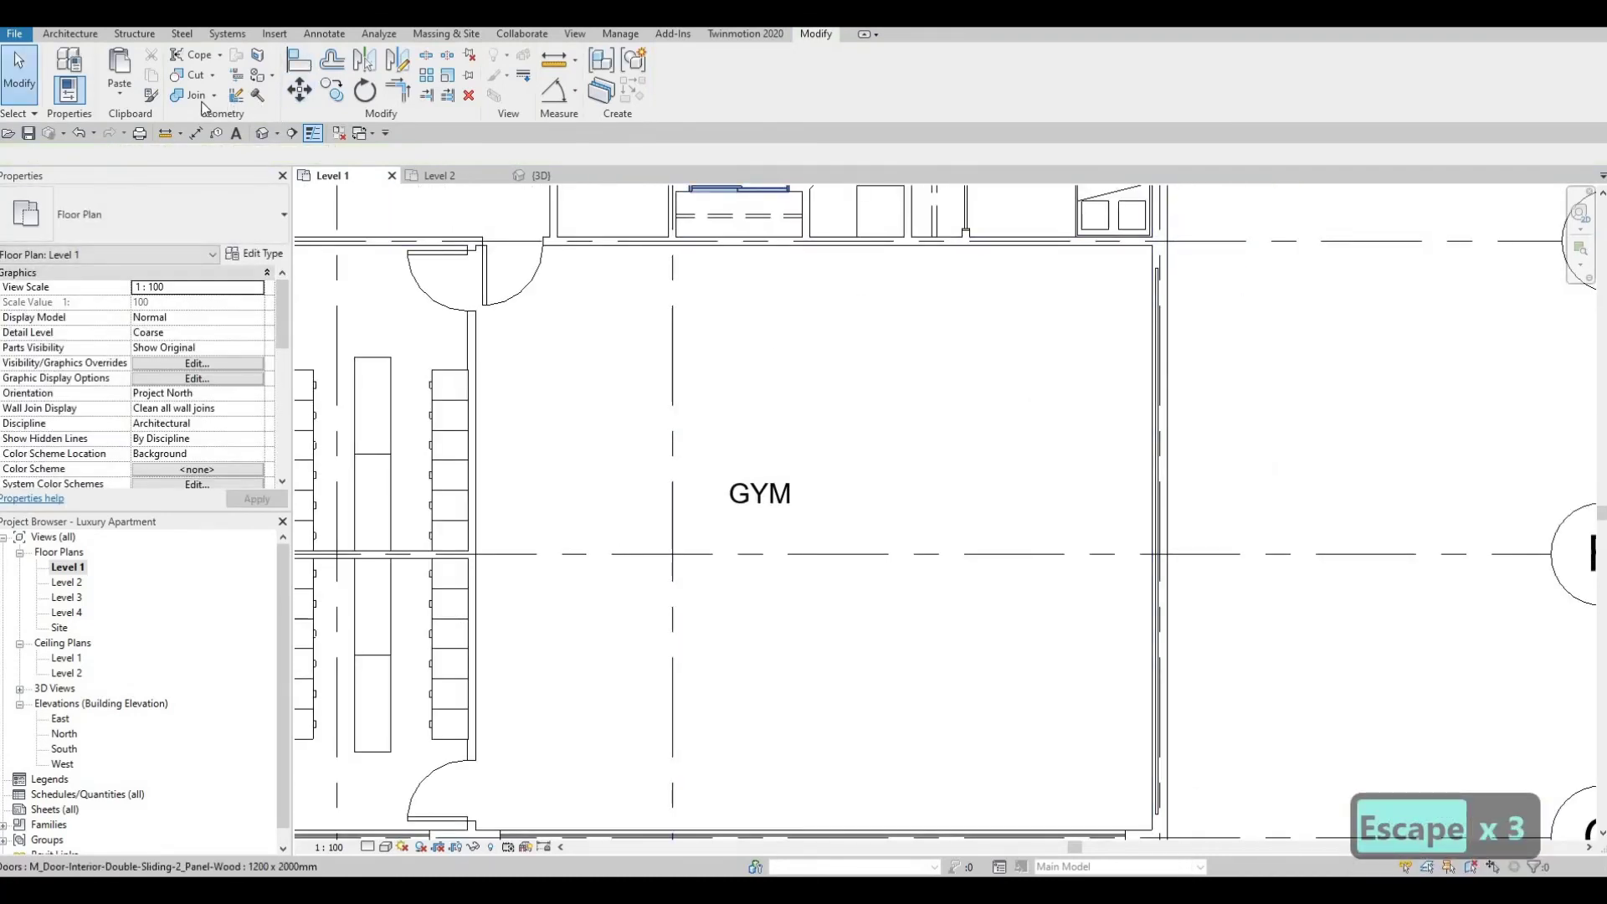
# Cut the gym's grid 15 exterior wall with the new curtain wall window and check the corner in 3D
pyautogui.click(192, 74)
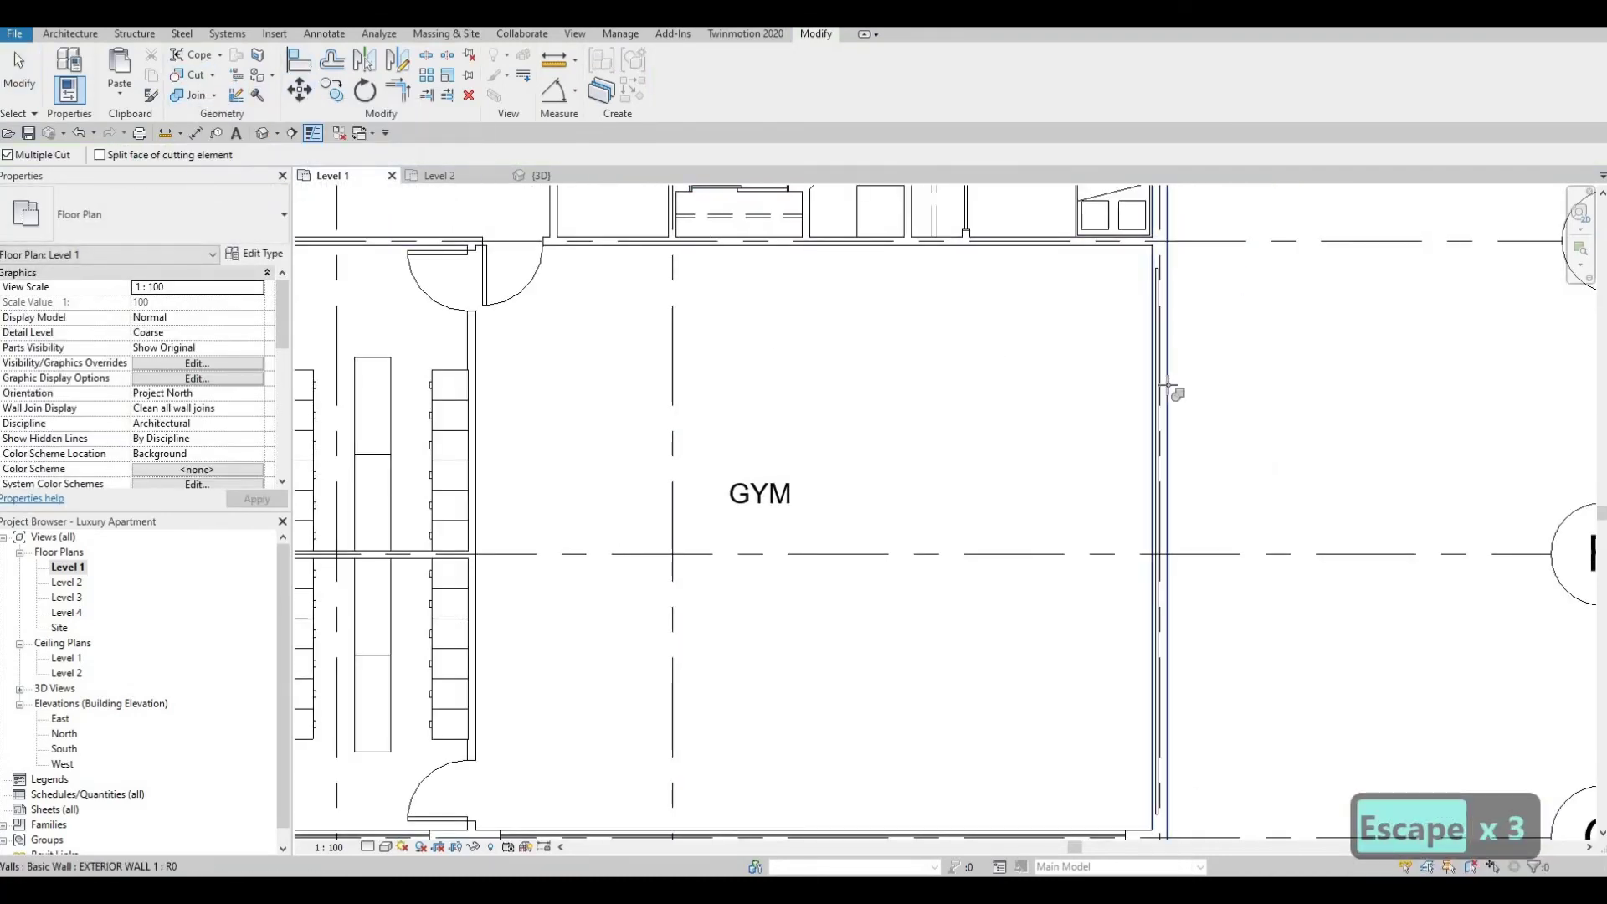
pyautogui.press('Escape')
pyautogui.press('Escape')
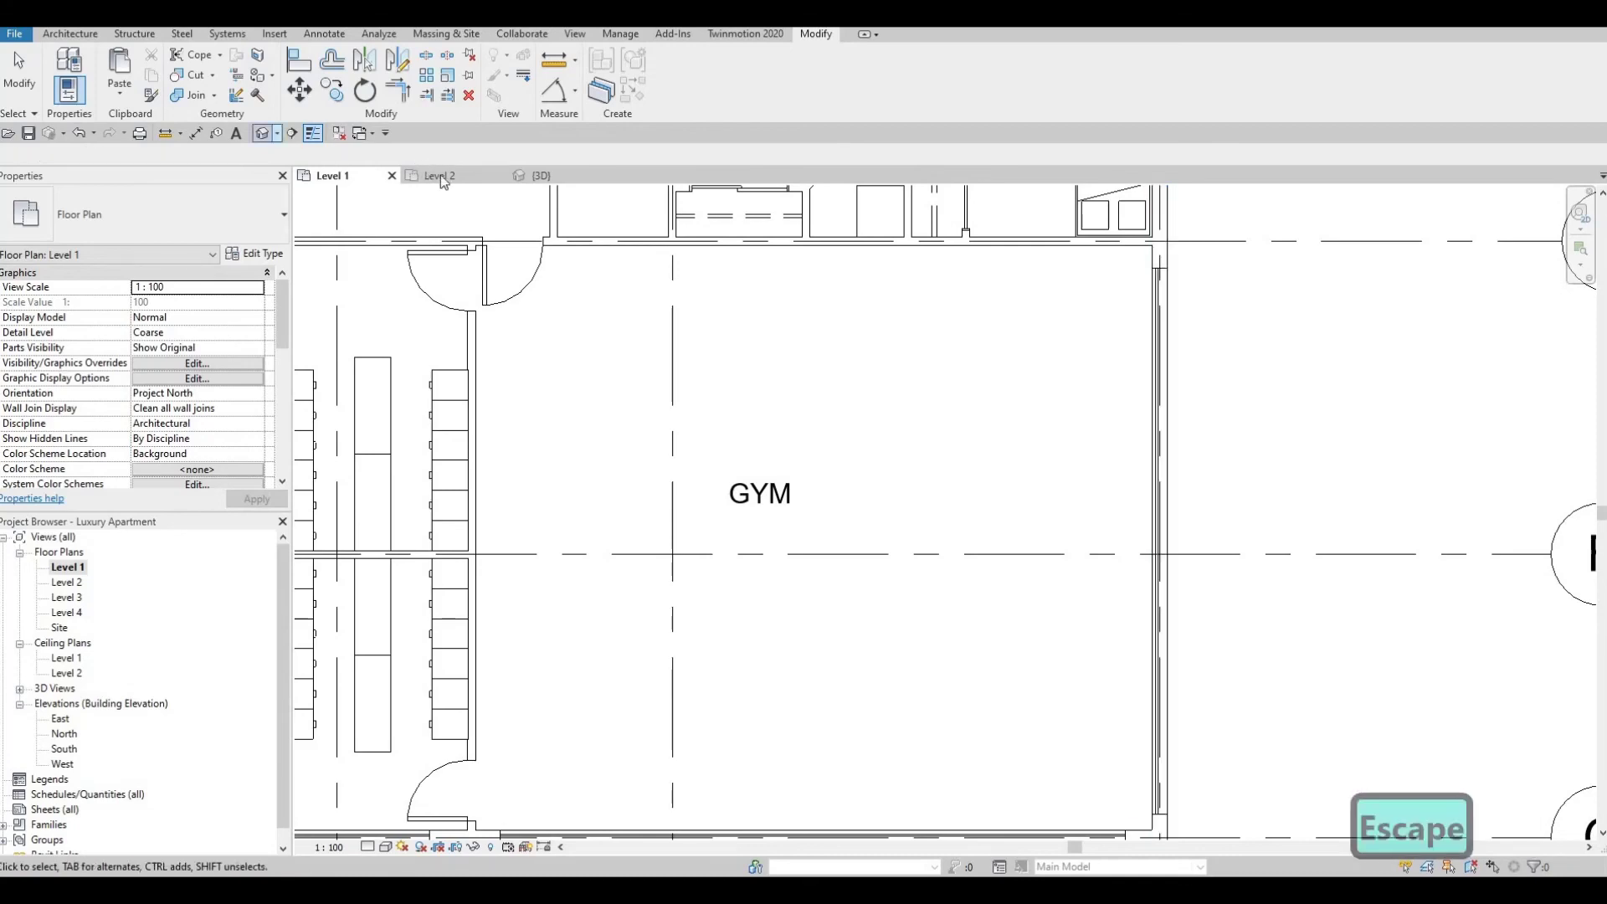
pyautogui.hotkey('ctrl', 'Tab')
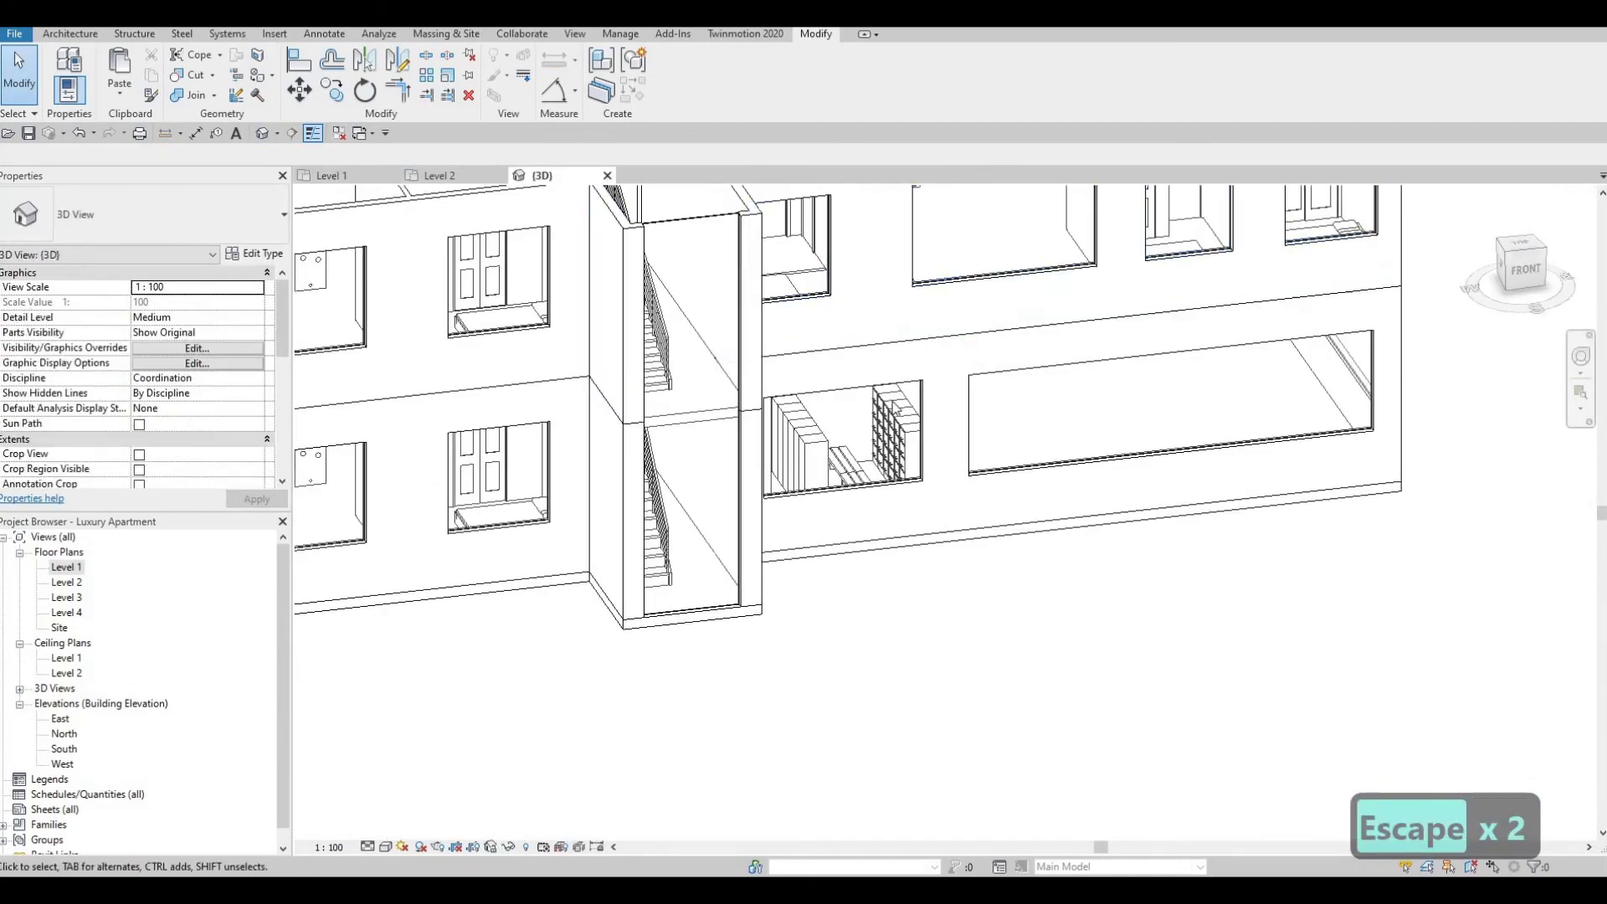
pyautogui.keyDown('shift'); pyautogui.moveTo(893, 406); pyautogui.dragTo(893, 519, button='middle'); pyautogui.keyUp('shift')
pyautogui.scroll(1, 837, 515)
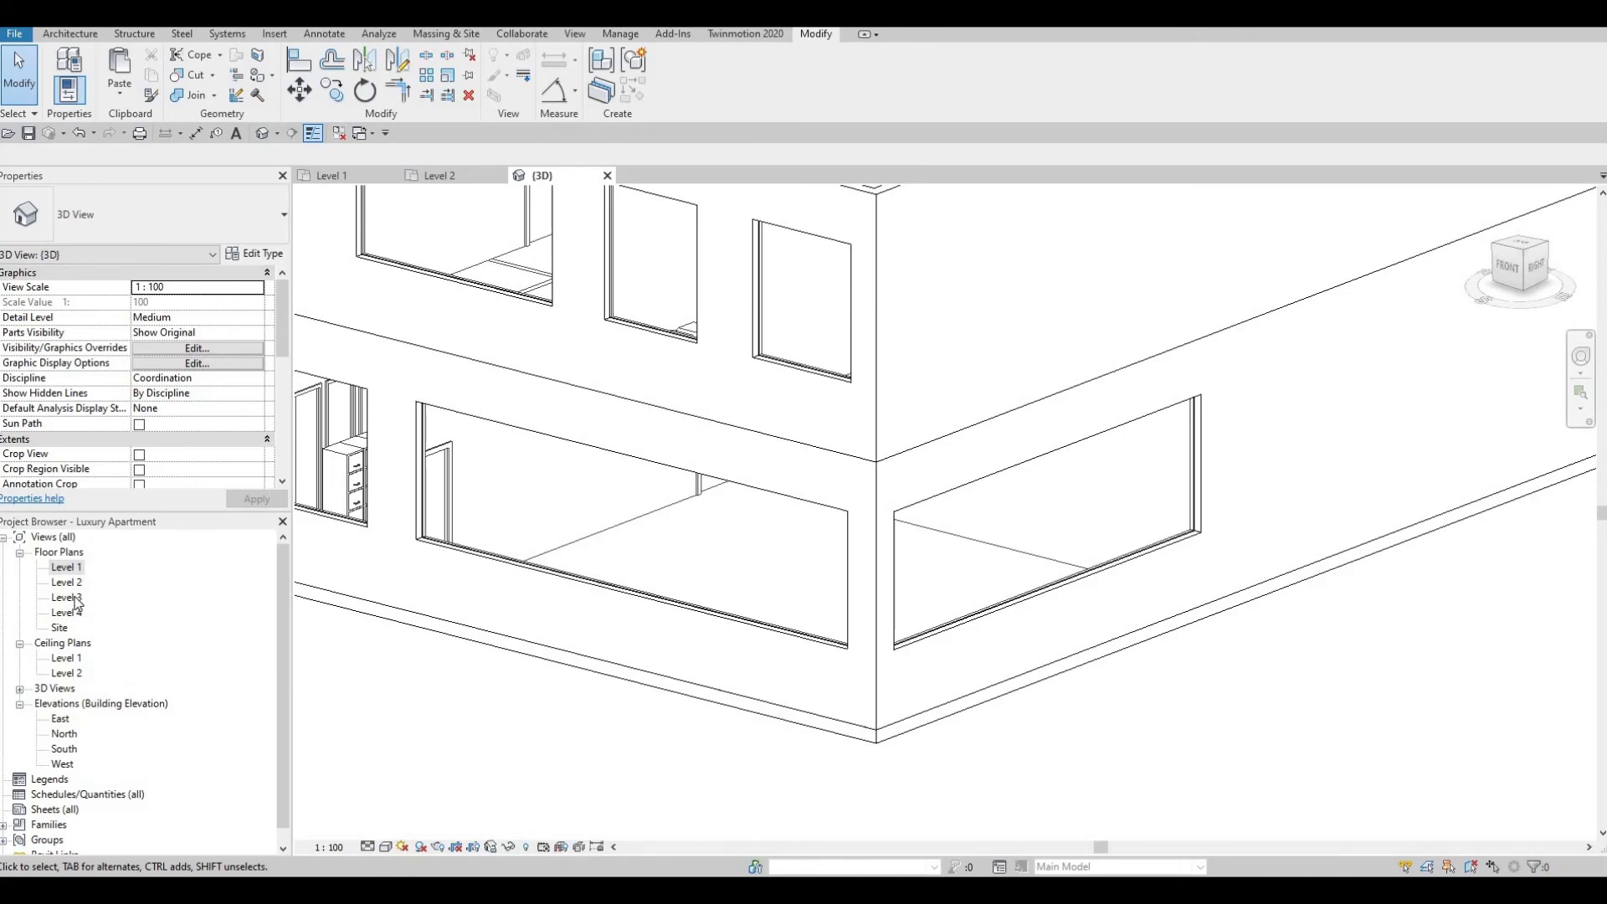
# Open the Level 2 floor plan
pyautogui.click(74, 569)
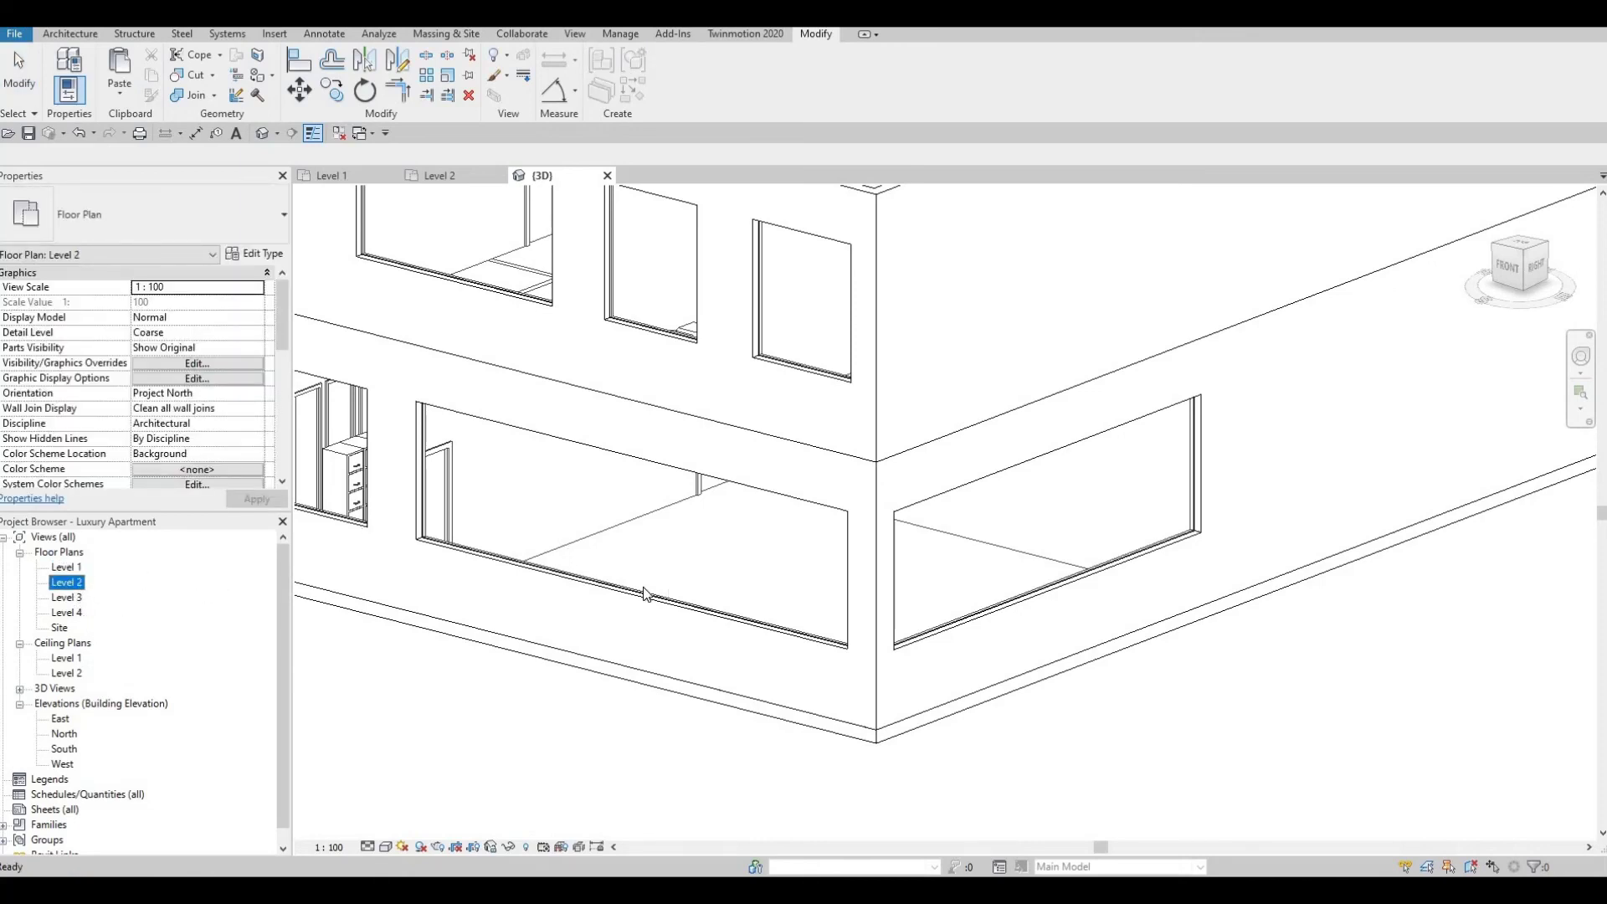
pyautogui.scroll(-3, 645, 594)
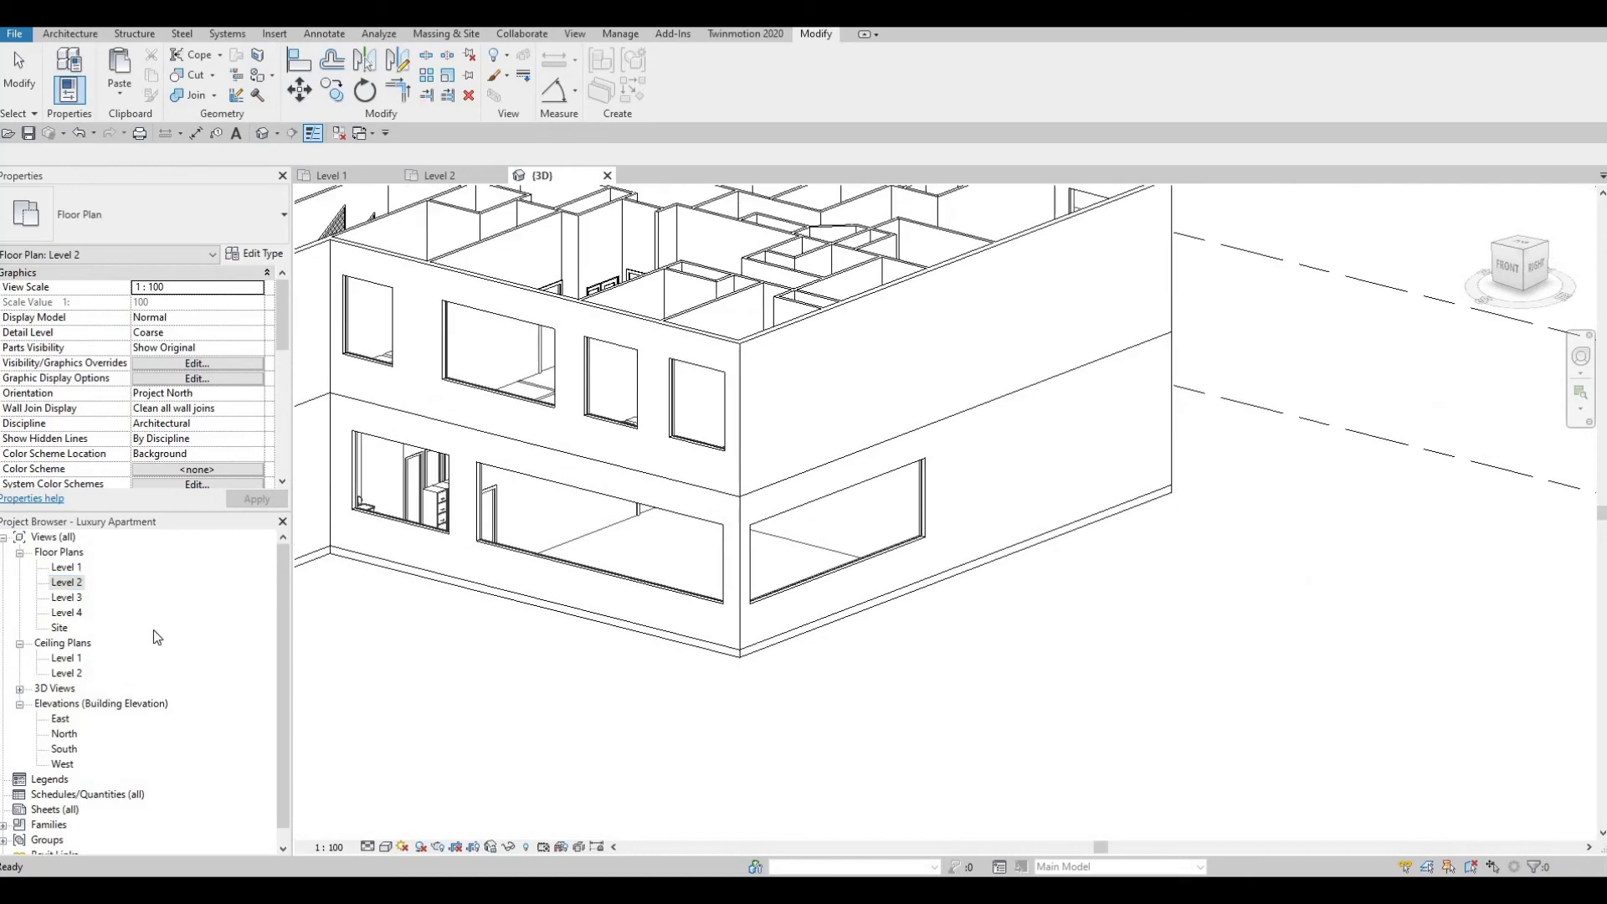
pyautogui.doubleClick(70, 586)
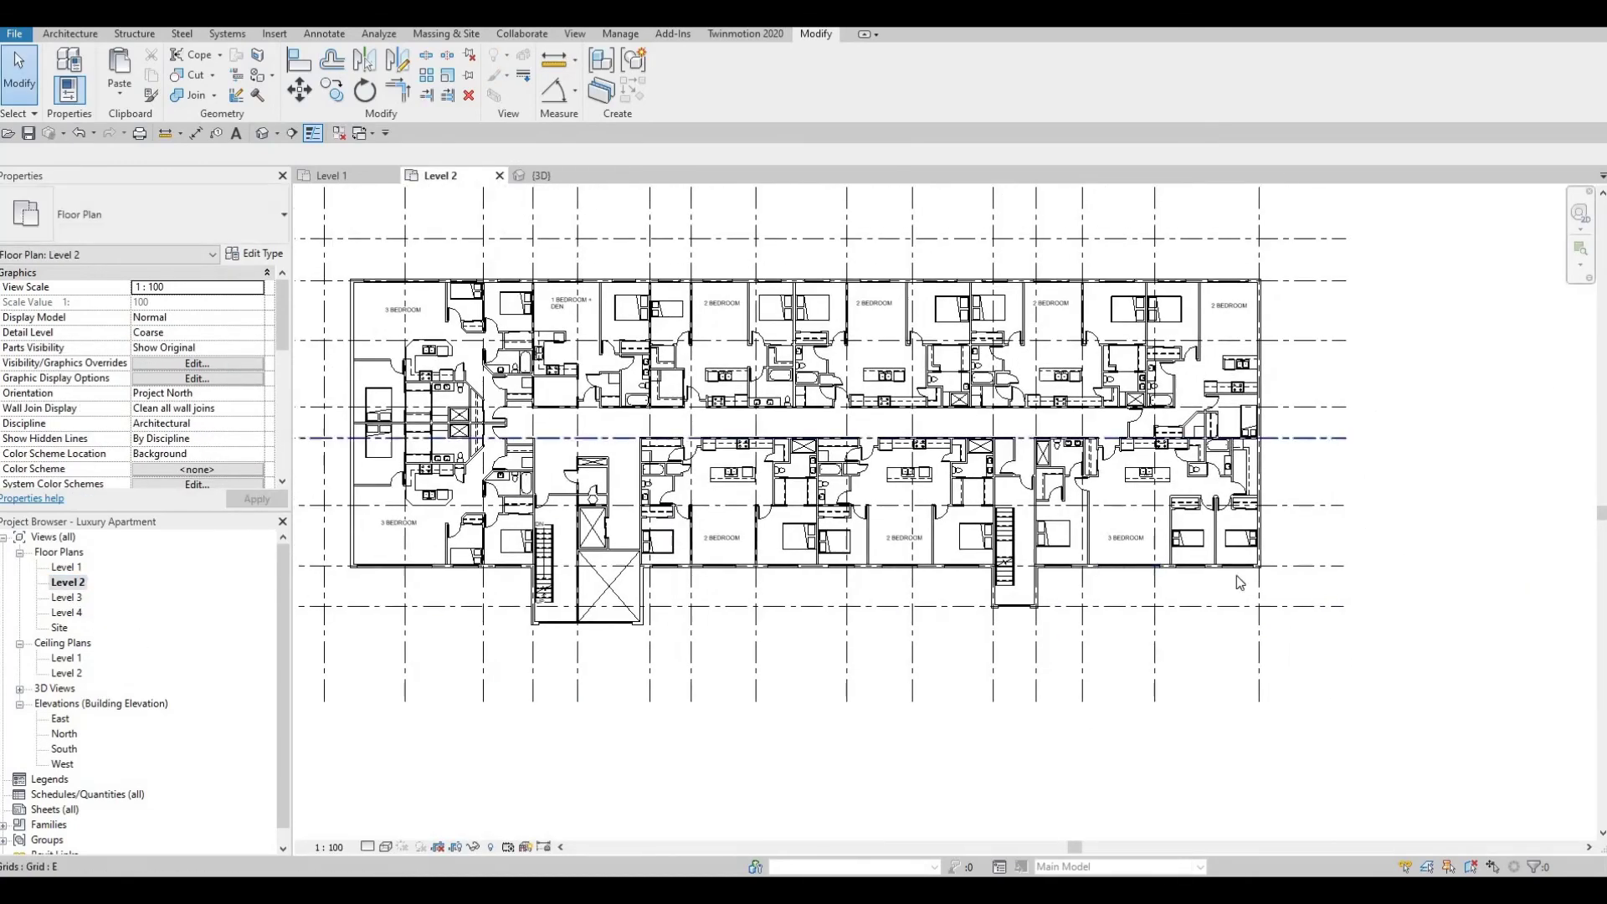
# Create a similar curtain wall from the corner bedroom's window along the grid 15 wall of the 2 bedroom unit, from grid C toward grid B
pyautogui.scroll(2, 1236, 575)
pyautogui.scroll(2, 1197, 557)
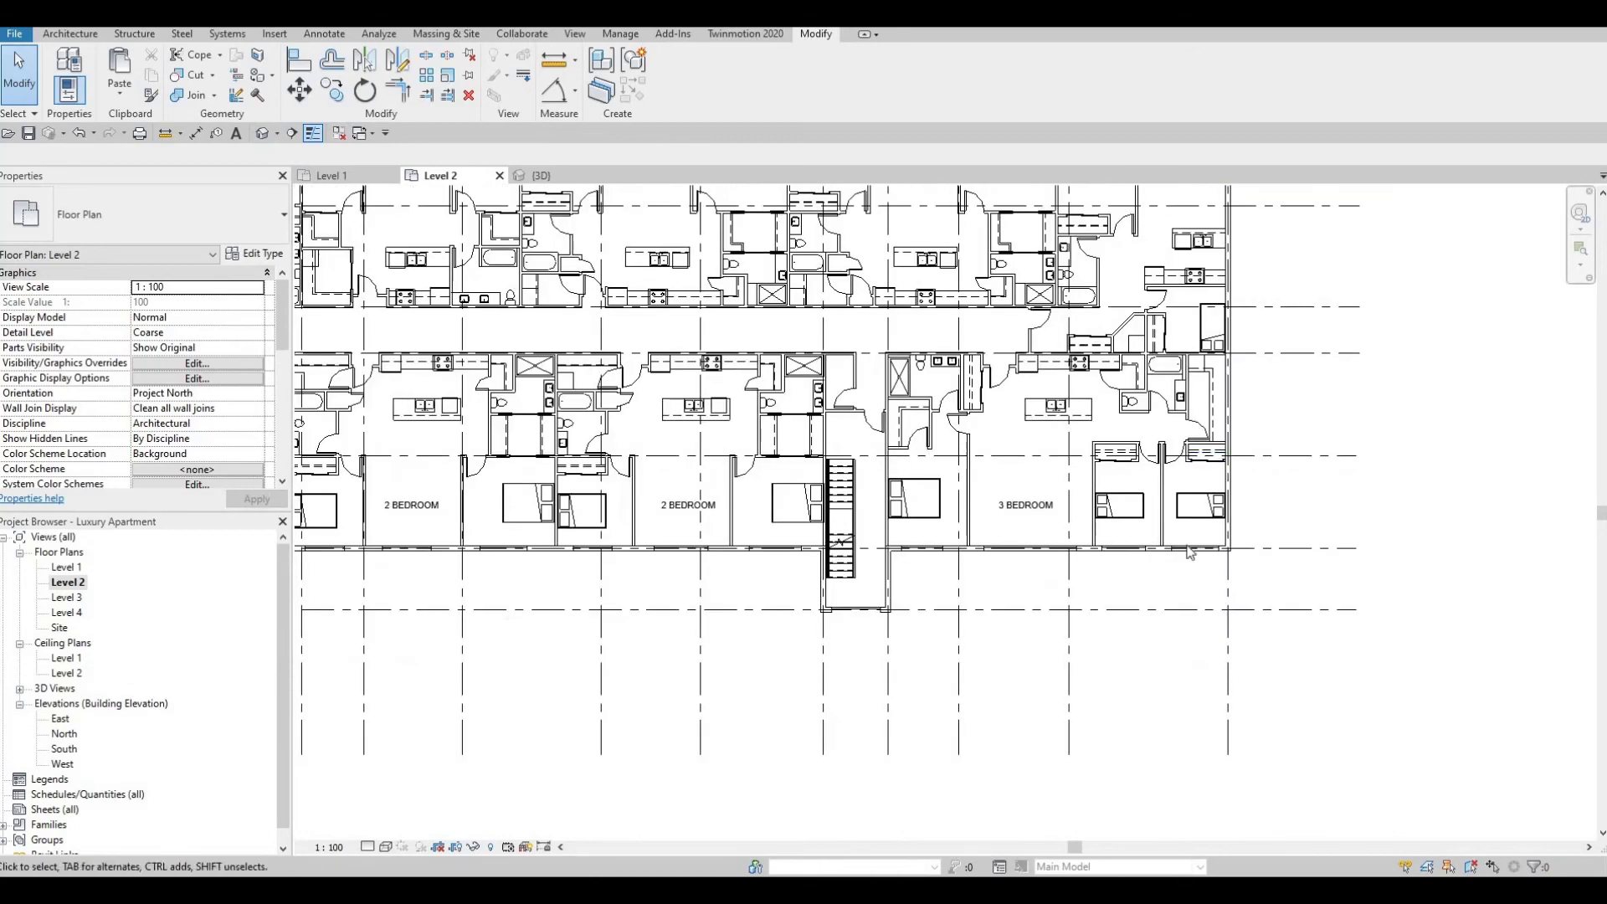
pyautogui.press('Escape')
pyautogui.scroll(2, 1230, 569)
pyautogui.click(1232, 576)
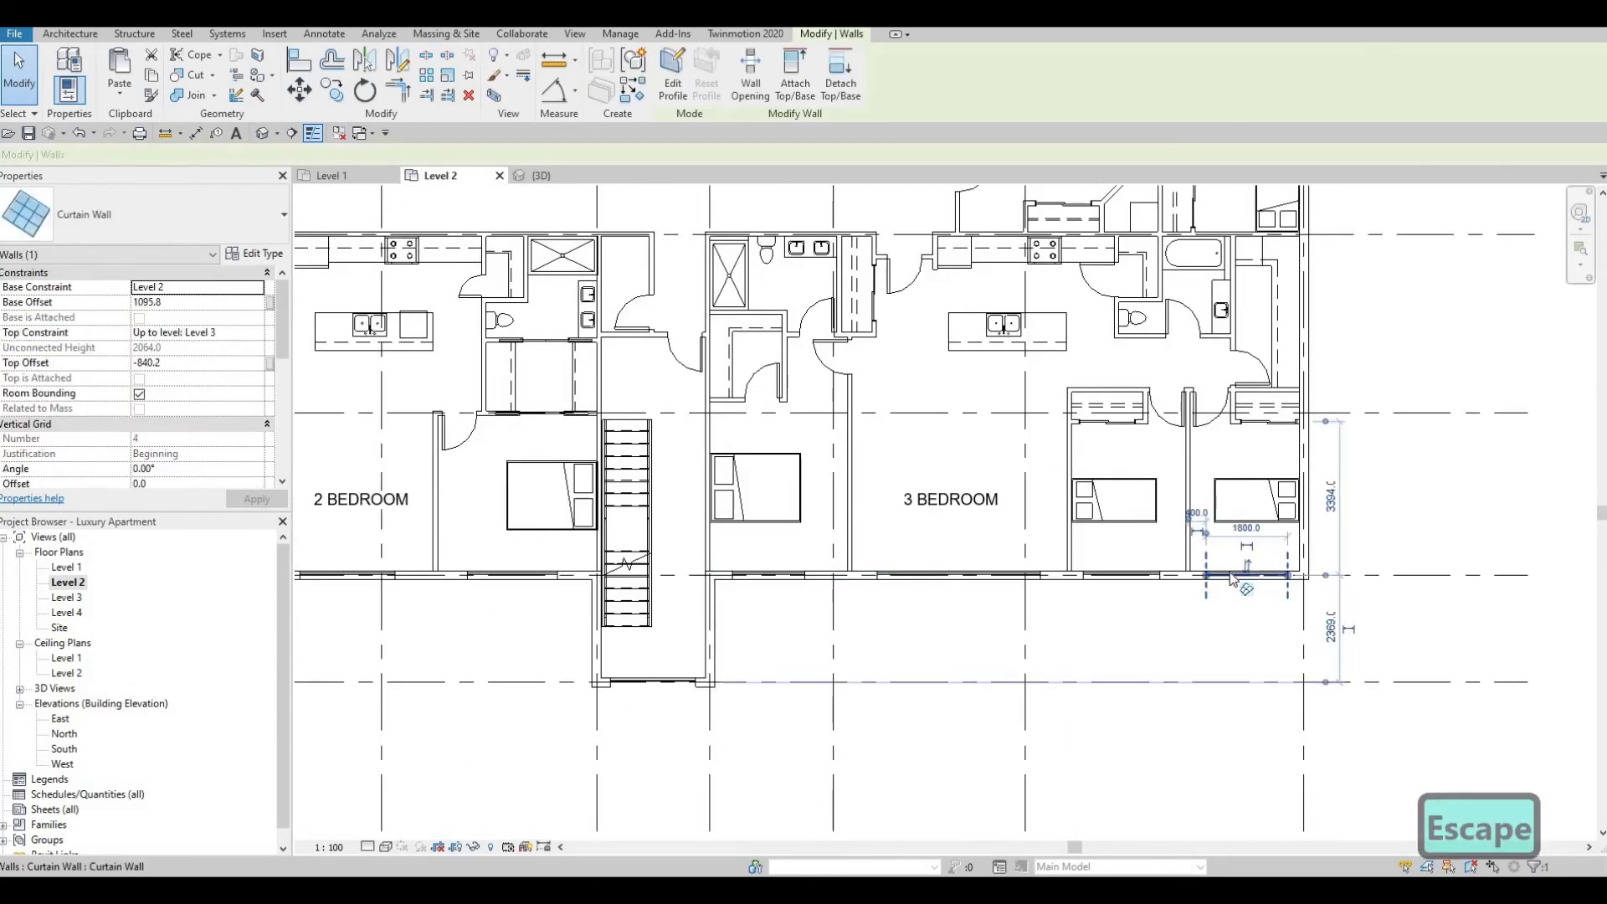
pyautogui.press('c')
pyautogui.press('s')
pyautogui.scroll(2, 1302, 414)
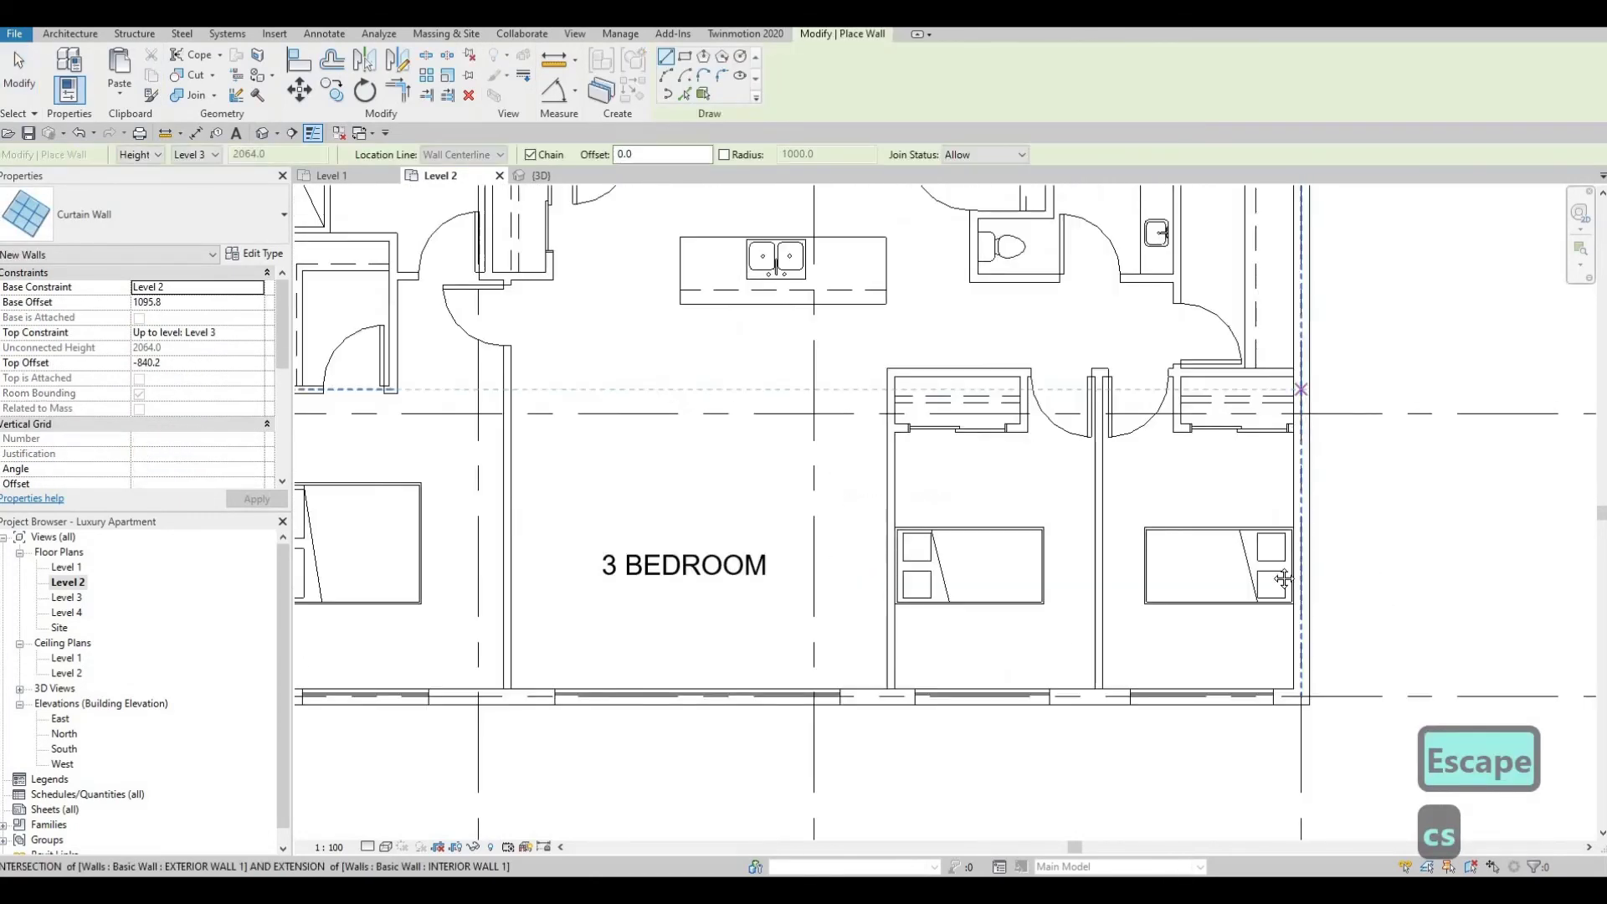
pyautogui.scroll(-4, 1294, 619)
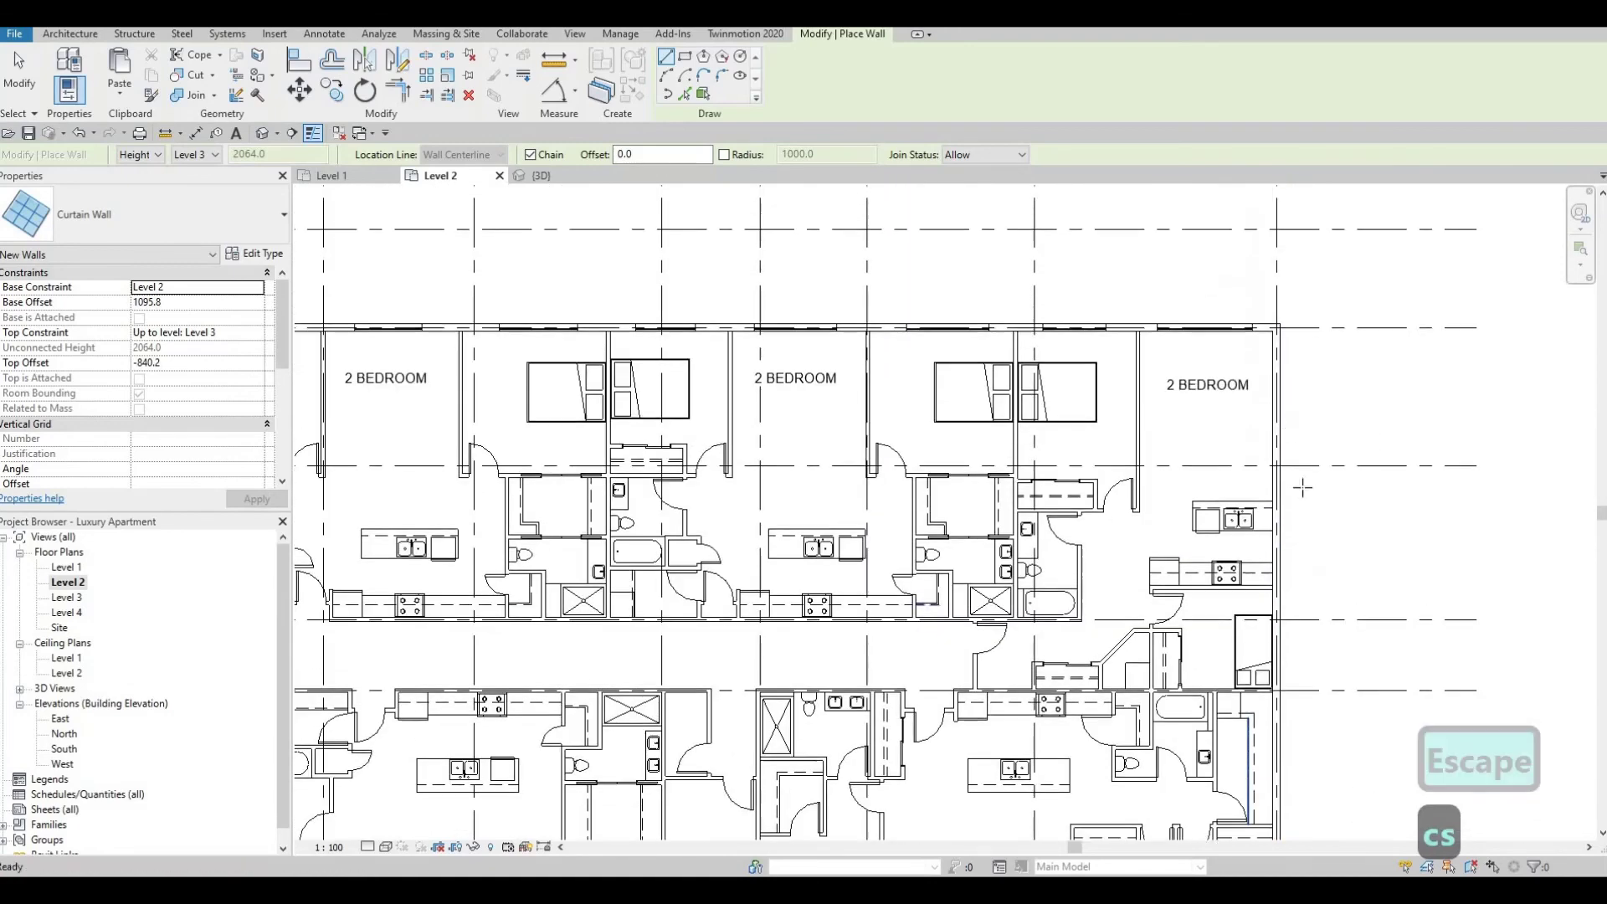
pyautogui.scroll(3, 1289, 530)
pyautogui.click(1286, 527)
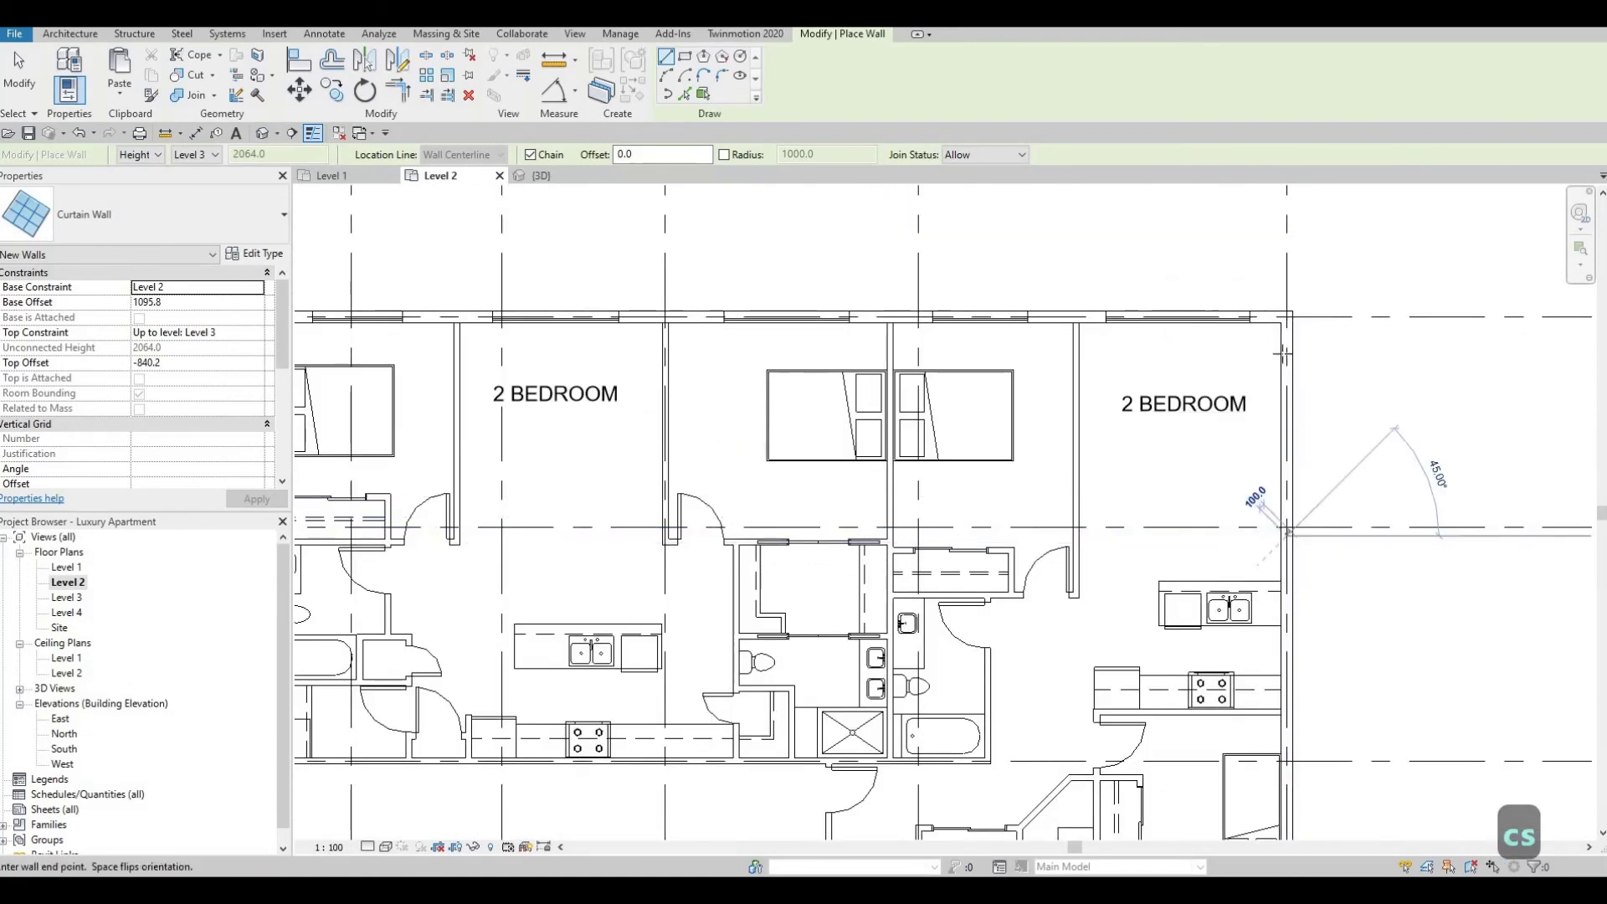
pyautogui.click(1286, 345)
pyautogui.press('Escape')
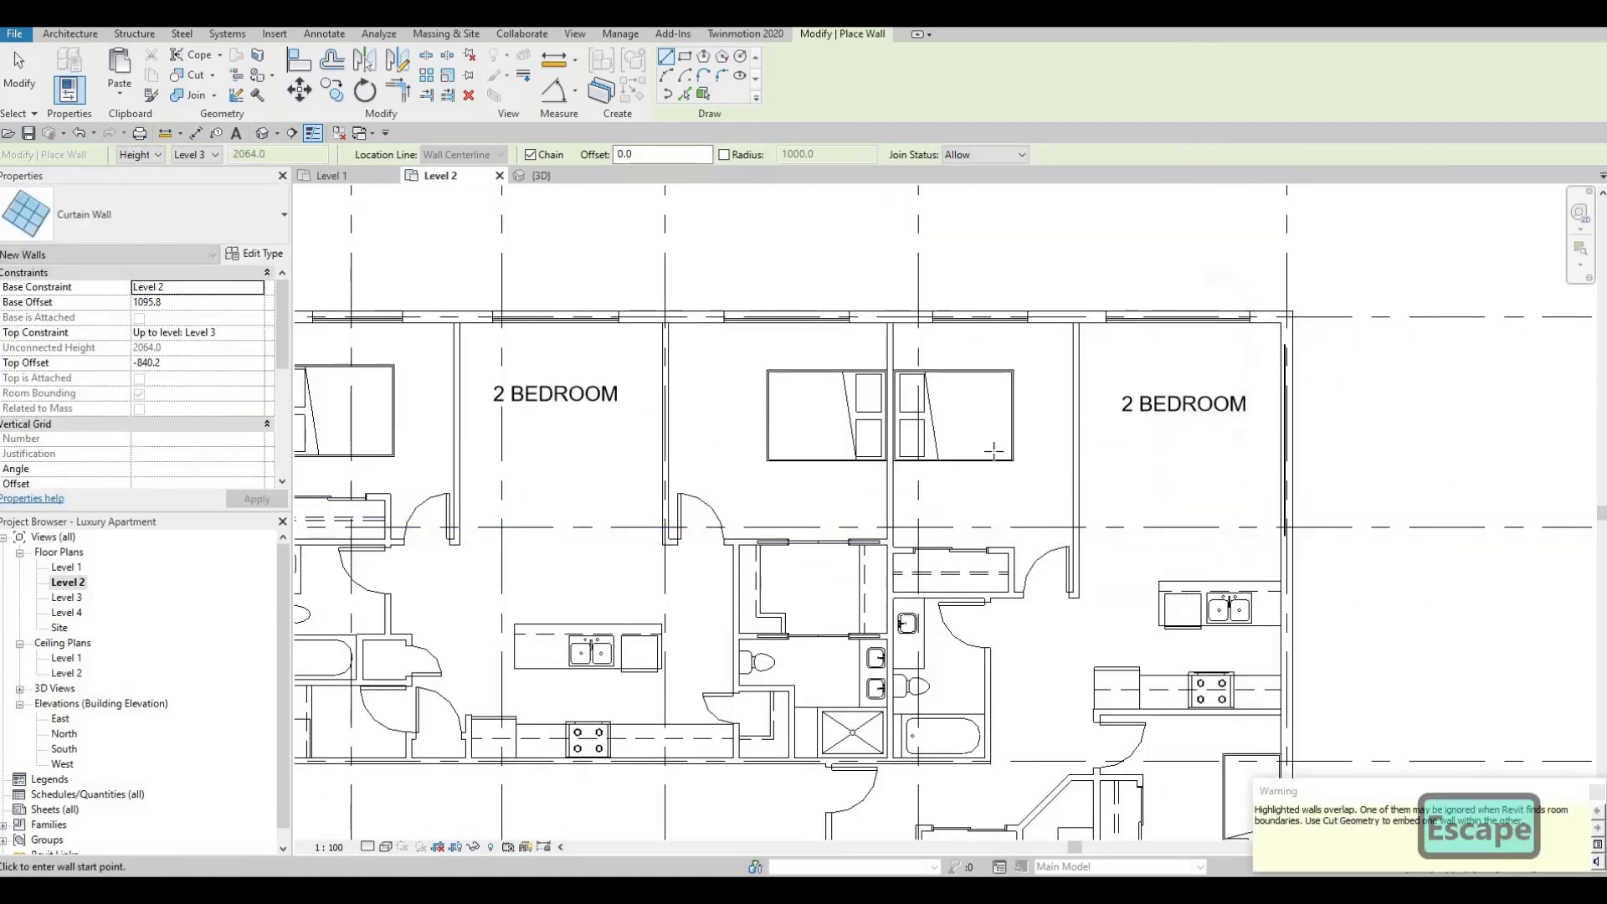
# Draw a curtain wall about 3700 mm long in the west exterior wall at the northwest 3 bedroom unit's living area, across grid C
pyautogui.scroll(-2, 1055, 455)
pyautogui.moveTo(402, 368); pyautogui.dragTo(1038, 285, button='middle')
pyautogui.moveTo(349, 301); pyautogui.dragTo(721, 290, button='middle')
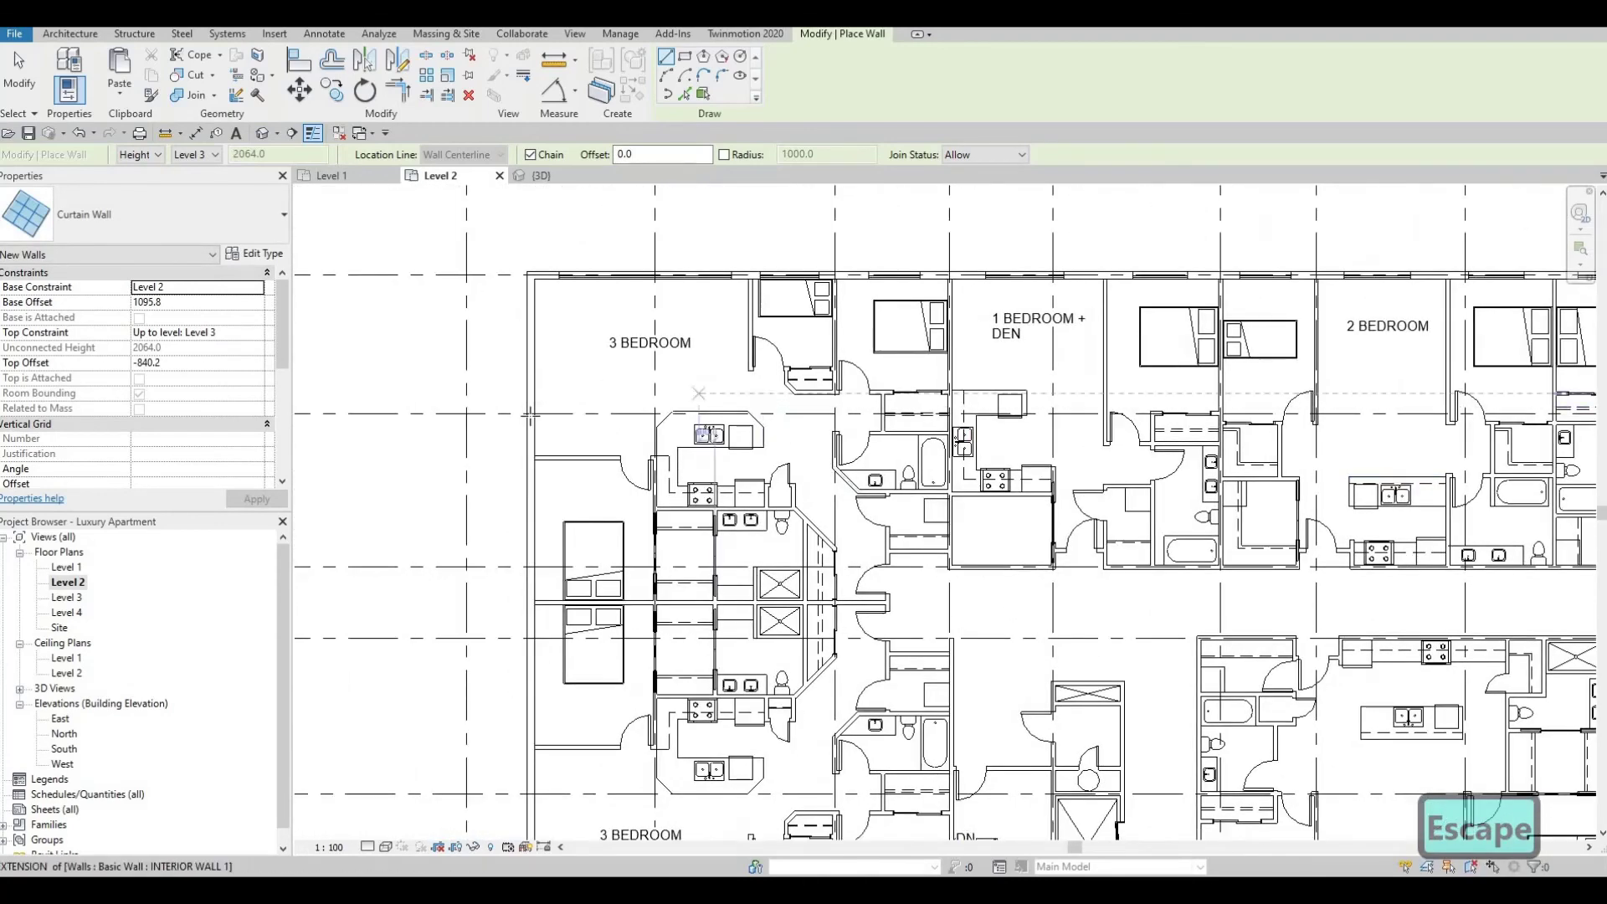
pyautogui.scroll(1, 530, 413)
pyautogui.moveTo(530, 412); pyautogui.dragTo(535, 460, button='middle')
pyautogui.scroll(1, 540, 465)
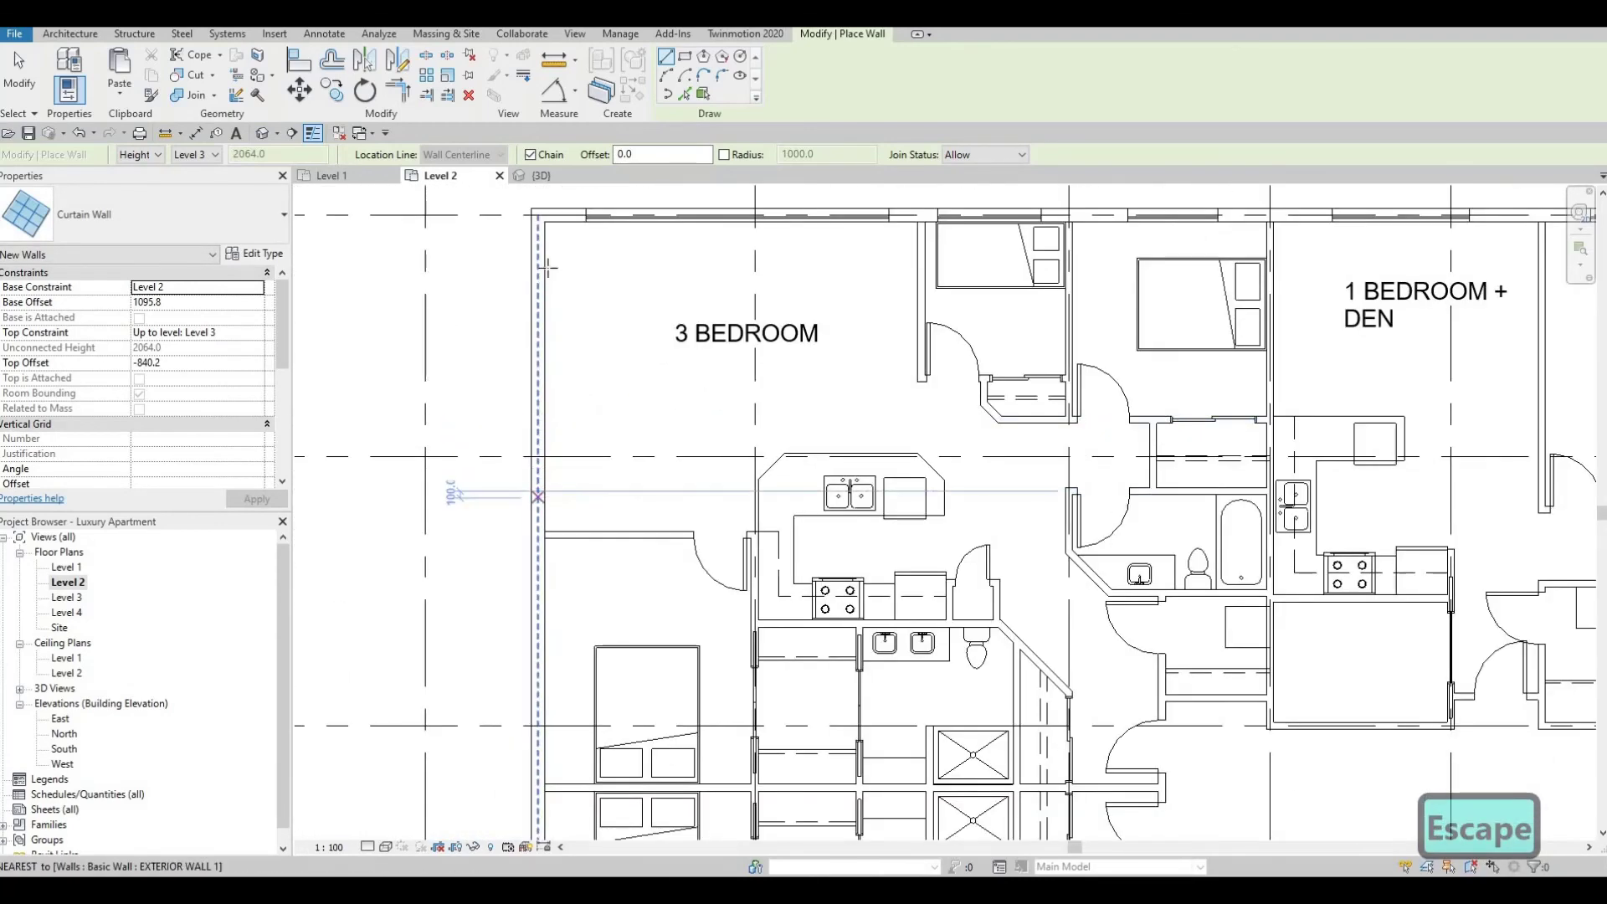
pyautogui.click(538, 497)
pyautogui.click(538, 246)
pyautogui.press('Escape')
# Draw one curtain wall window in the west exterior wall for each of the two bedrooms beside the party wall, the southern one about 2280 mm long
pyautogui.moveTo(583, 416); pyautogui.dragTo(697, 87, button='middle')
pyautogui.click(653, 233)
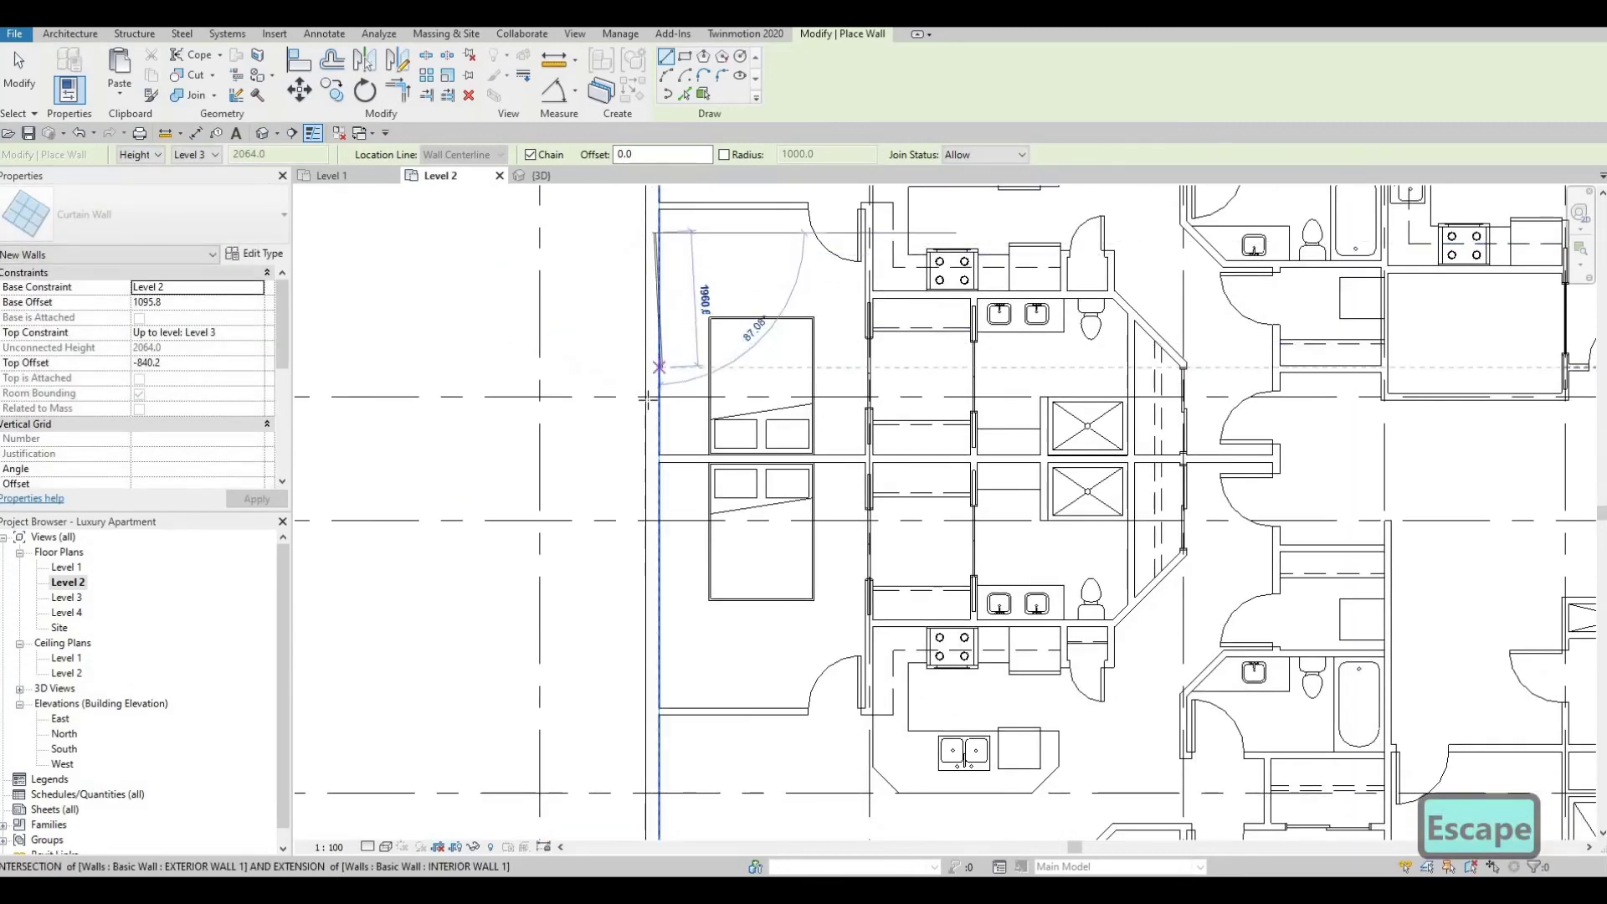
pyautogui.click(652, 397)
pyautogui.press('Escape')
pyautogui.moveTo(649, 529); pyautogui.dragTo(688, 335, button='middle')
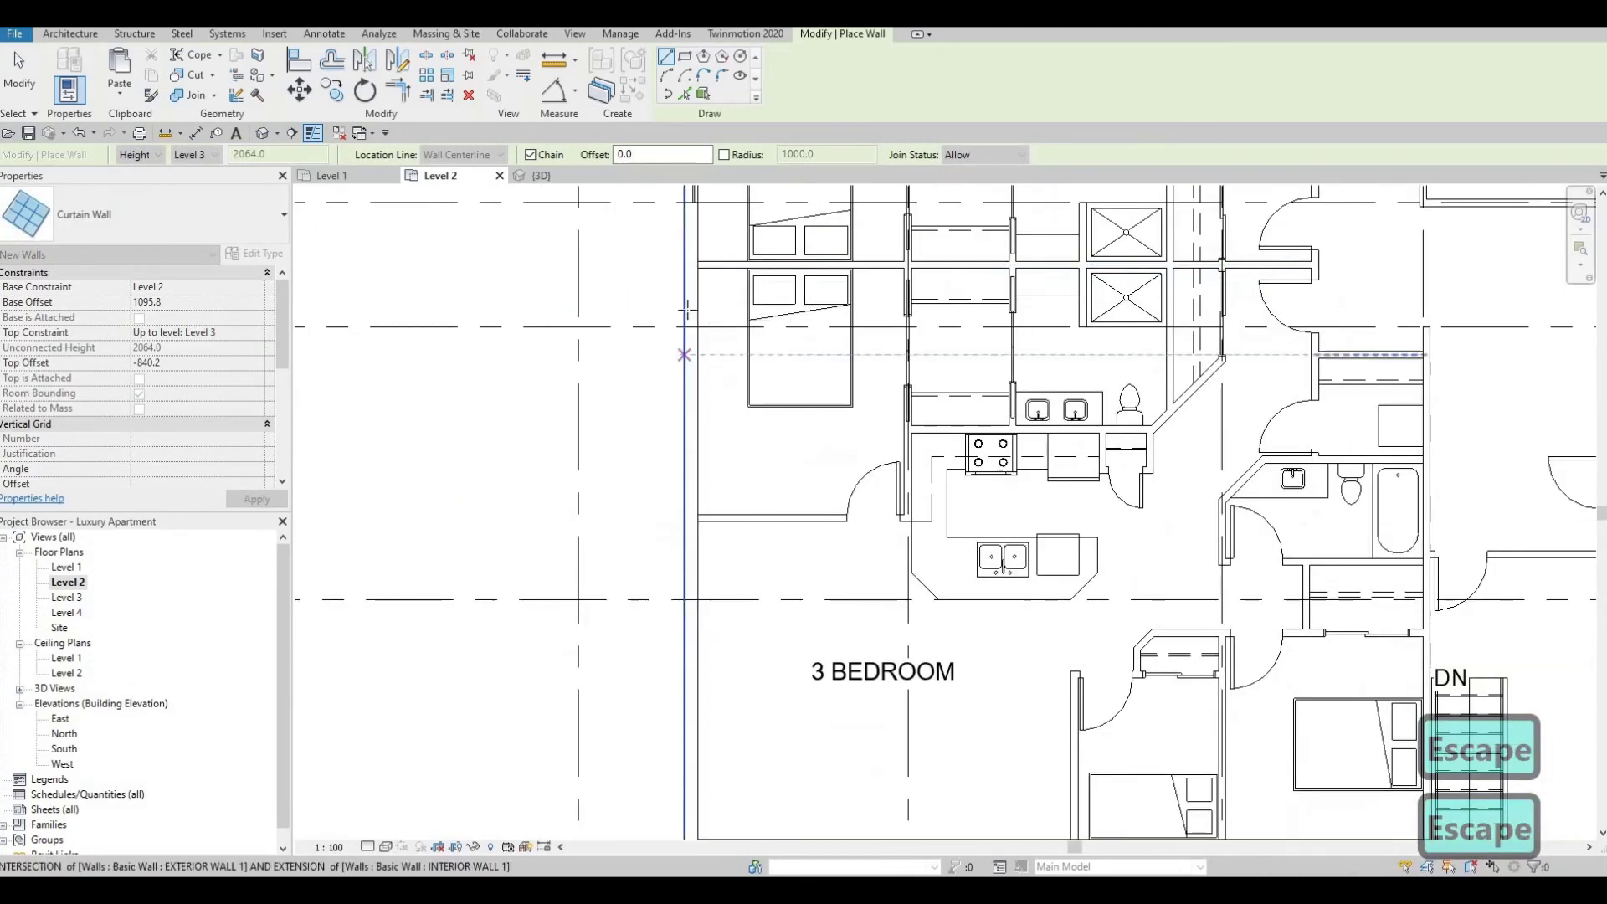
pyautogui.click(691, 300)
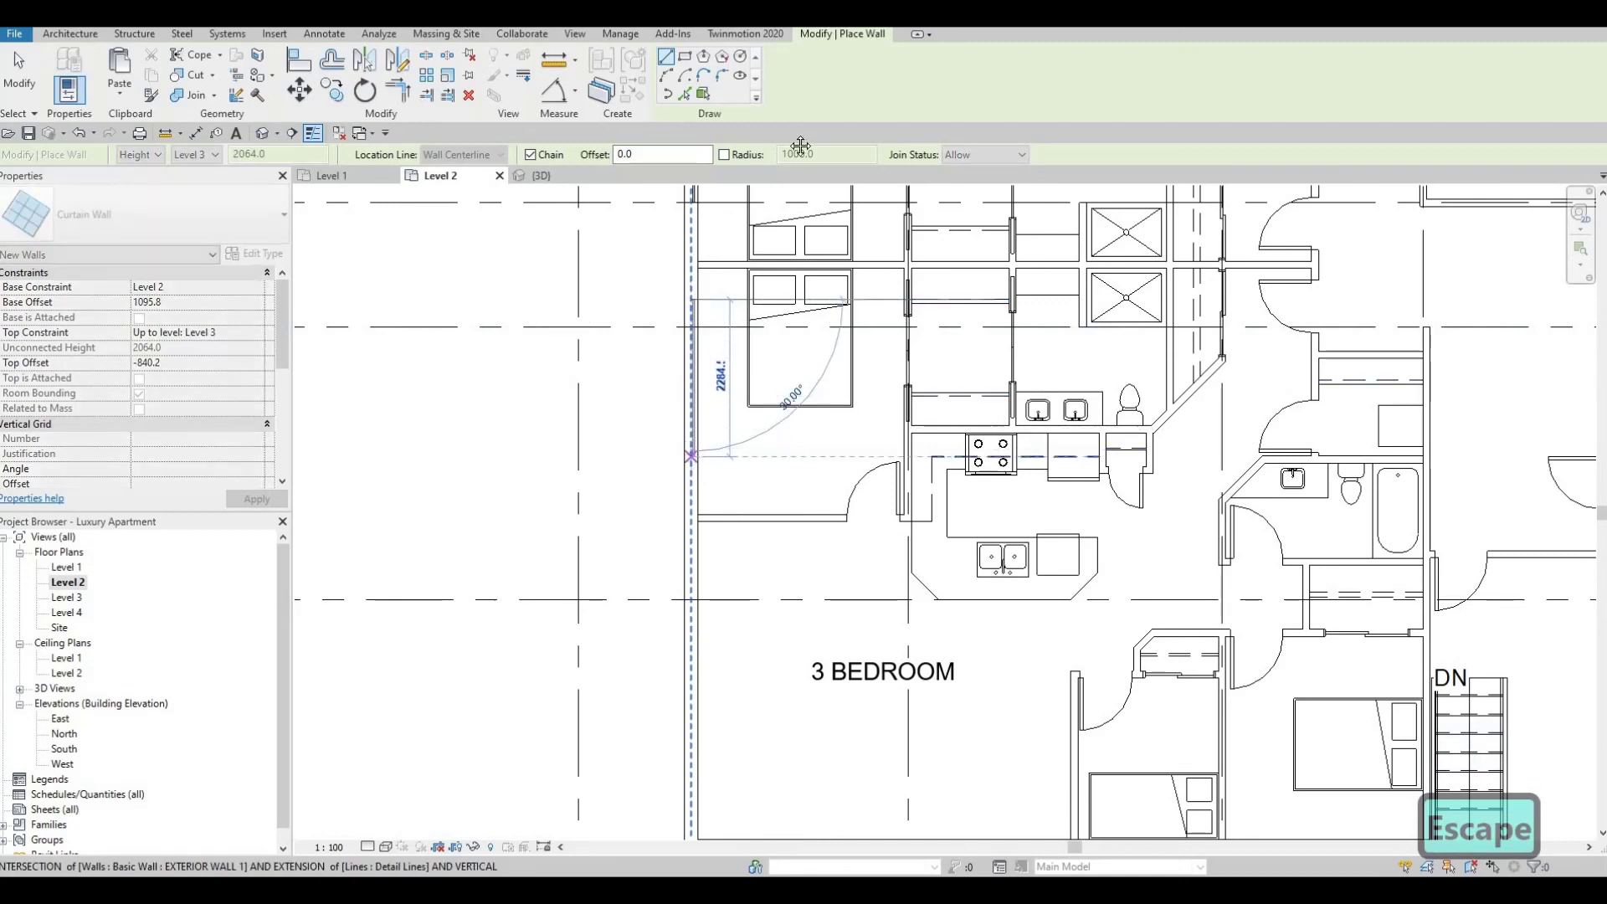
pyautogui.click(691, 456)
pyautogui.press('Escape')
# Draw a curtain wall about 4100 mm long in the west exterior wall at the southwest 3 bedroom unit's living area, across grid F
pyautogui.moveTo(693, 653); pyautogui.dragTo(755, 285, button='middle')
pyautogui.moveTo(746, 231); pyautogui.dragTo(746, 415, button='middle')
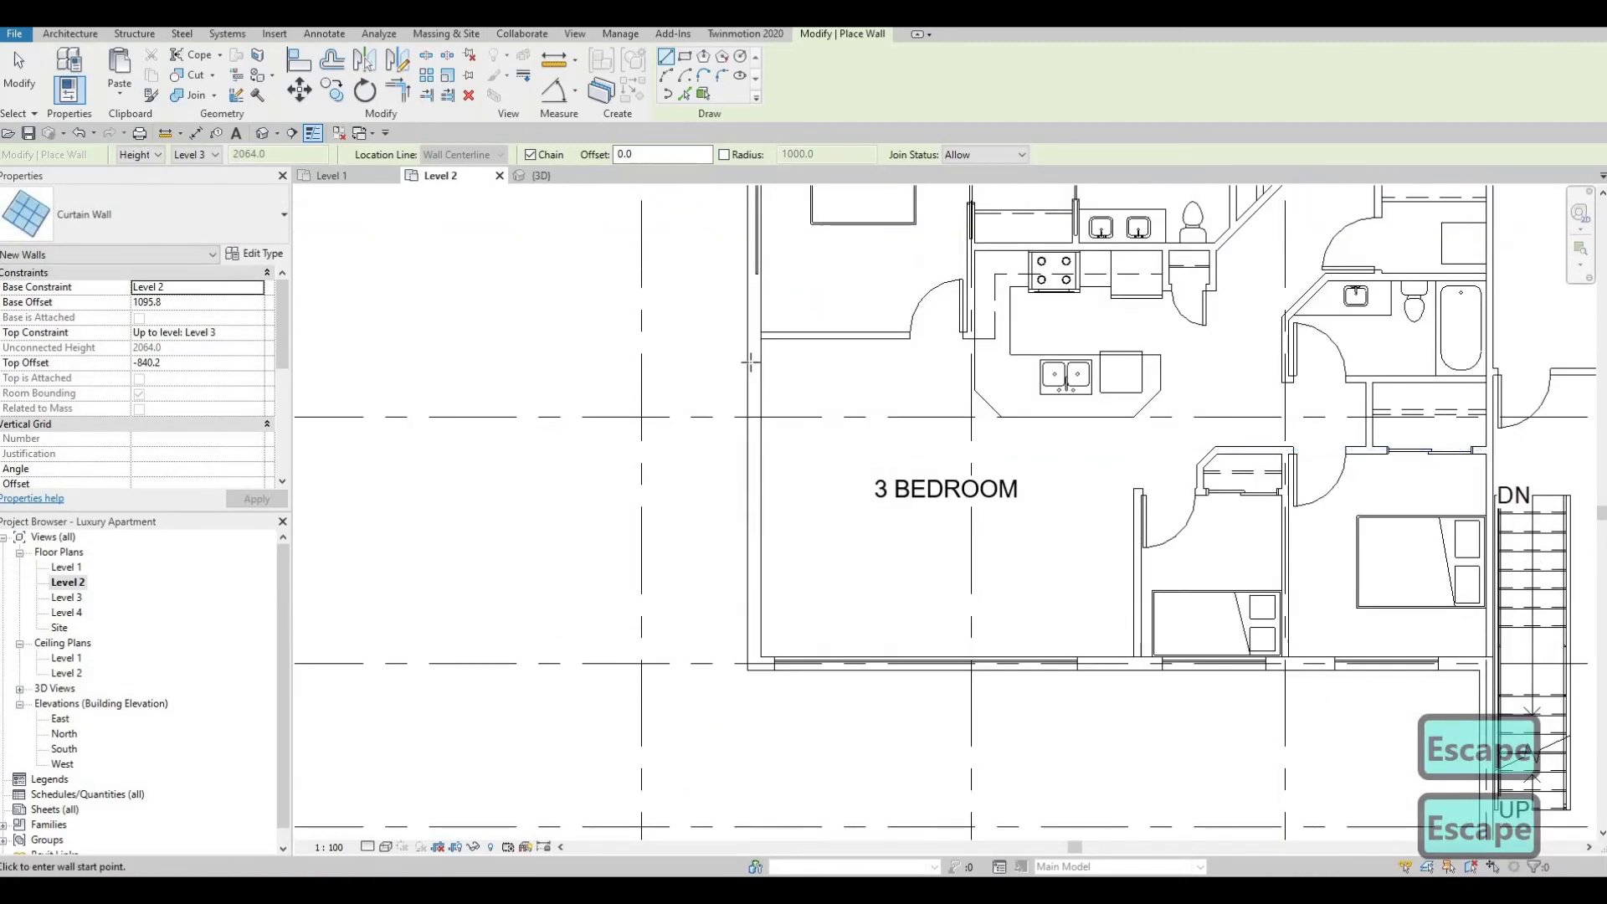
pyautogui.click(753, 359)
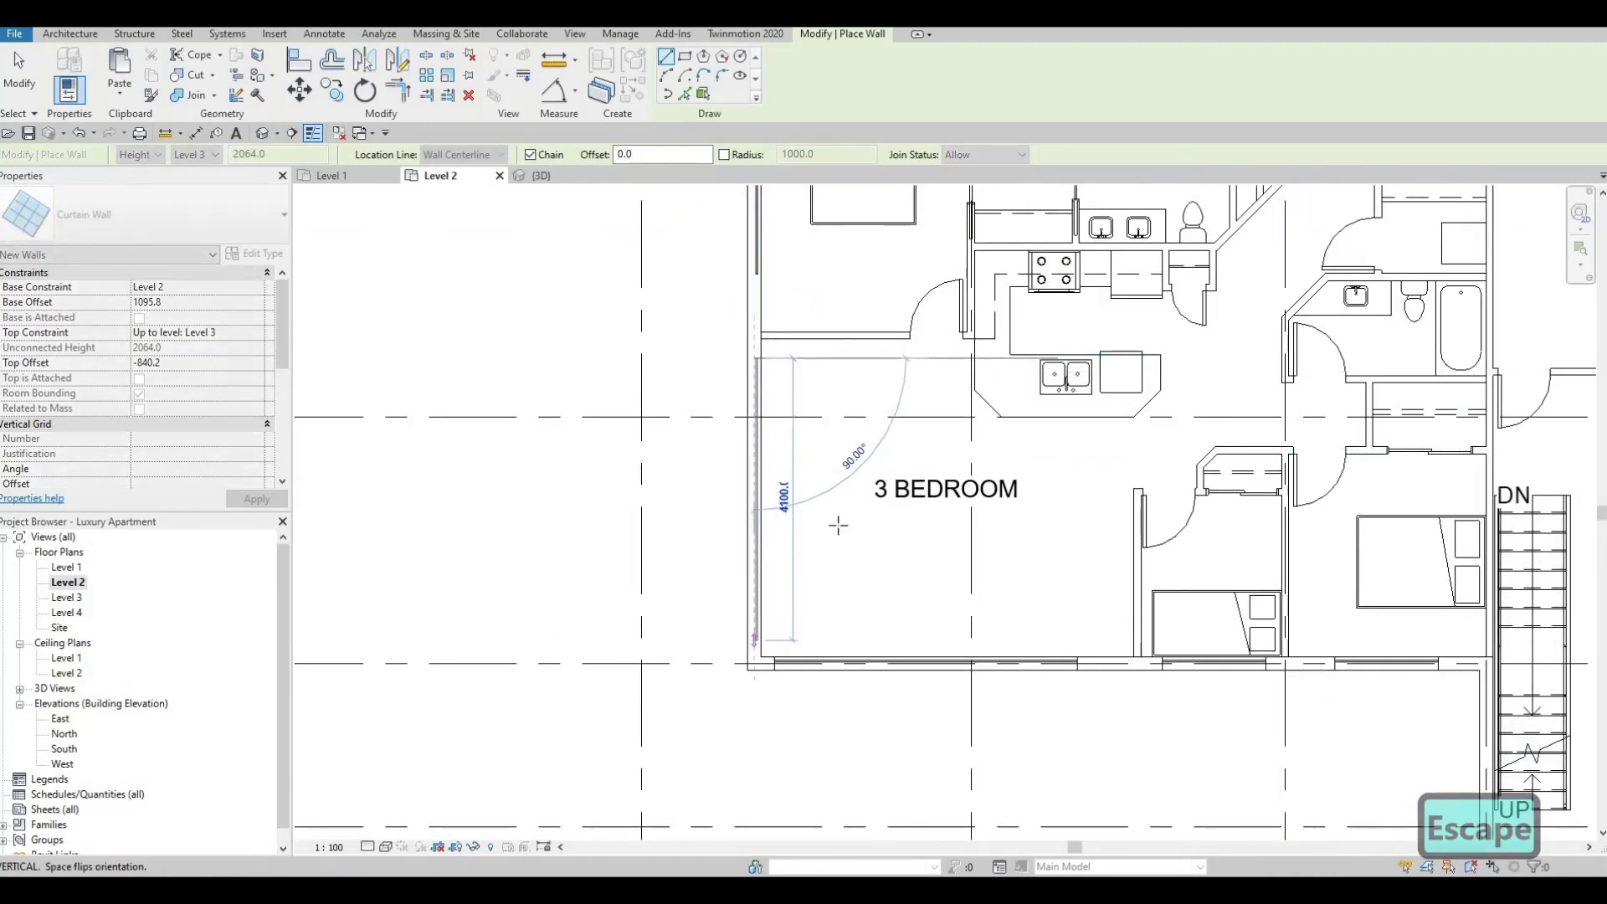
pyautogui.click(754, 641)
pyautogui.press('Escape')
# Examine the southeast 3 bedroom unit's exterior wall along grid 15 for further window positions and finish placing curtain walls
pyautogui.scroll(-2, 1169, 594)
pyautogui.moveTo(1381, 595); pyautogui.dragTo(732, 577, button='middle')
pyautogui.moveTo(1046, 536); pyautogui.dragTo(1064, 538, button='middle')
pyautogui.moveTo(773, 558); pyautogui.dragTo(1026, 517, button='middle')
pyautogui.moveTo(817, 513); pyautogui.dragTo(962, 525, button='middle')
pyautogui.moveTo(1261, 444); pyautogui.dragTo(852, 385, button='middle')
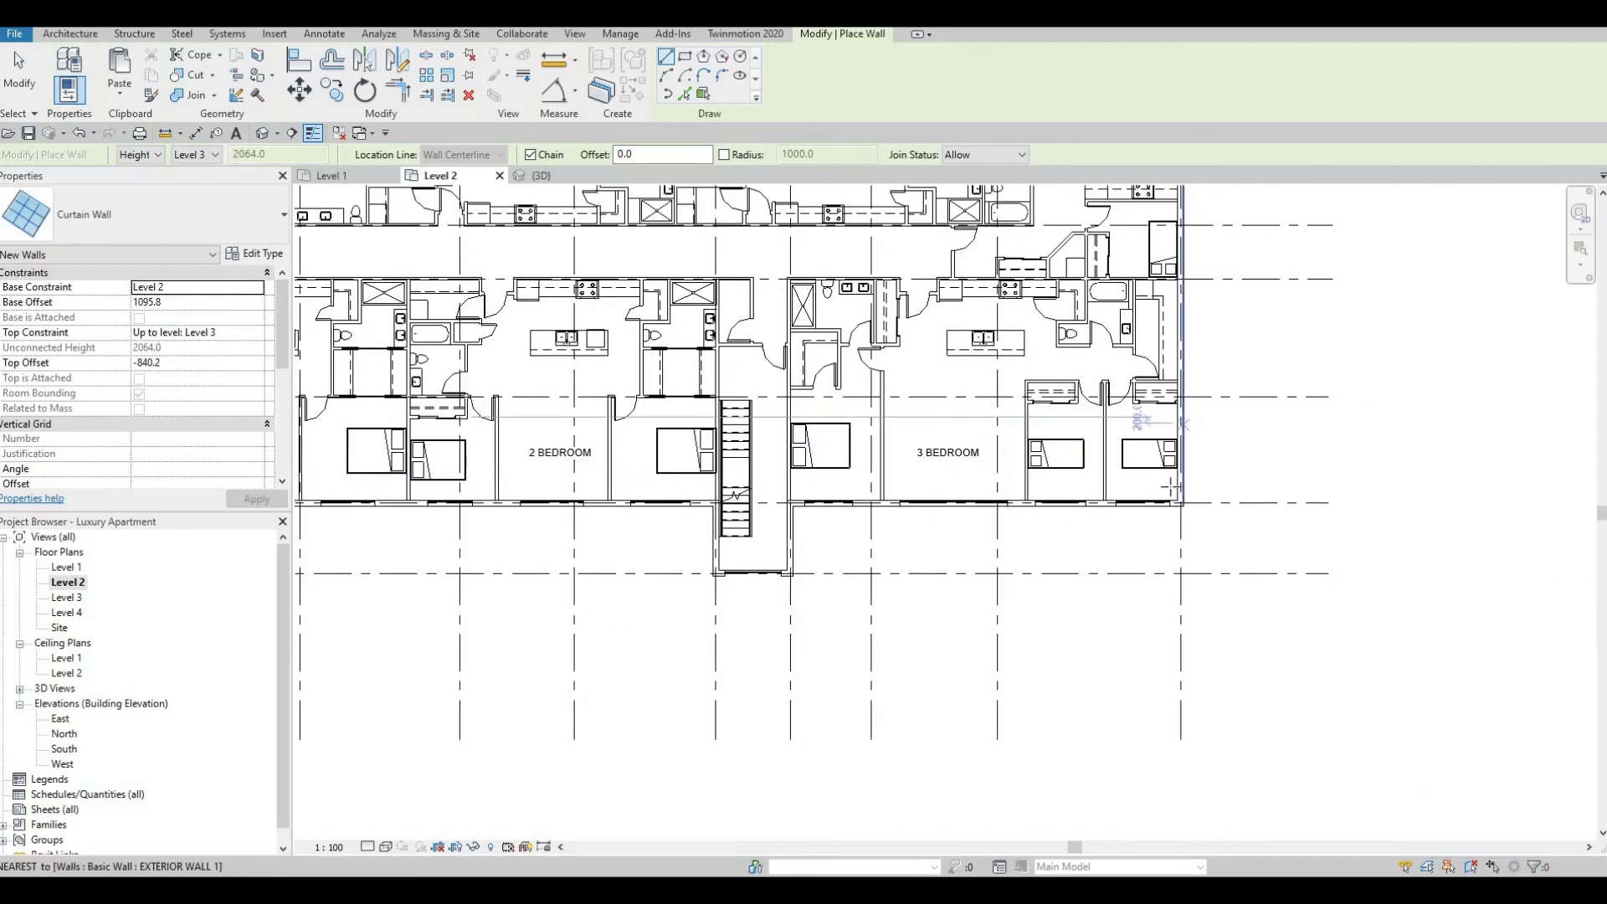
pyautogui.scroll(3, 1216, 440)
pyautogui.scroll(-5, 1174, 450)
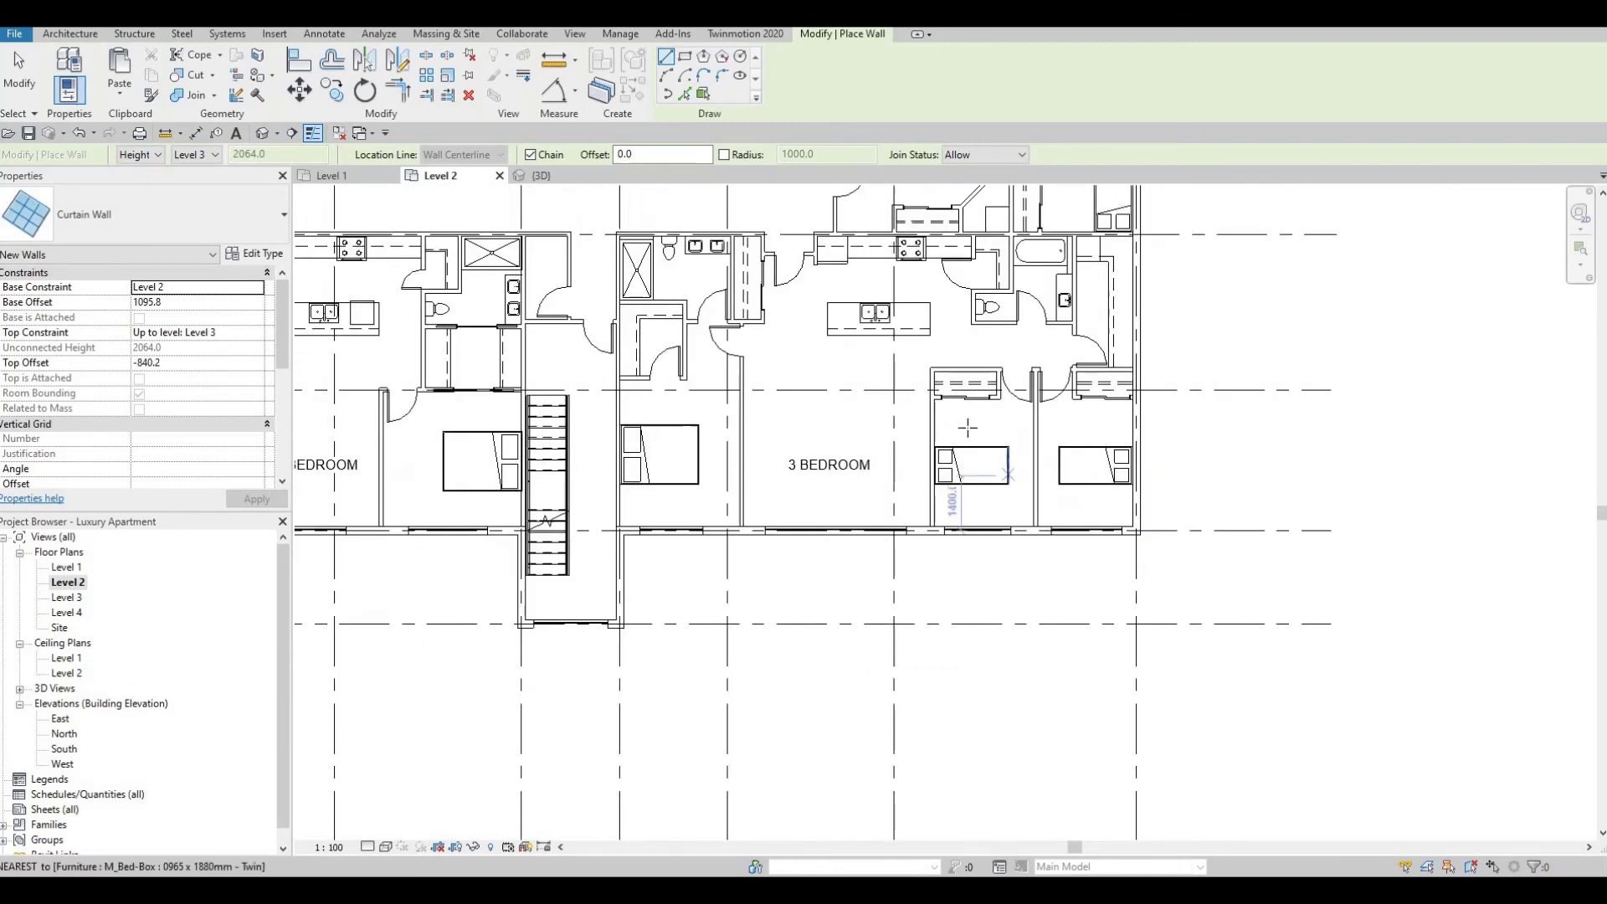
pyautogui.scroll(2, 1260, 483)
pyautogui.scroll(-1, 1260, 483)
pyautogui.moveTo(510, 418); pyautogui.dragTo(1239, 471, button='middle')
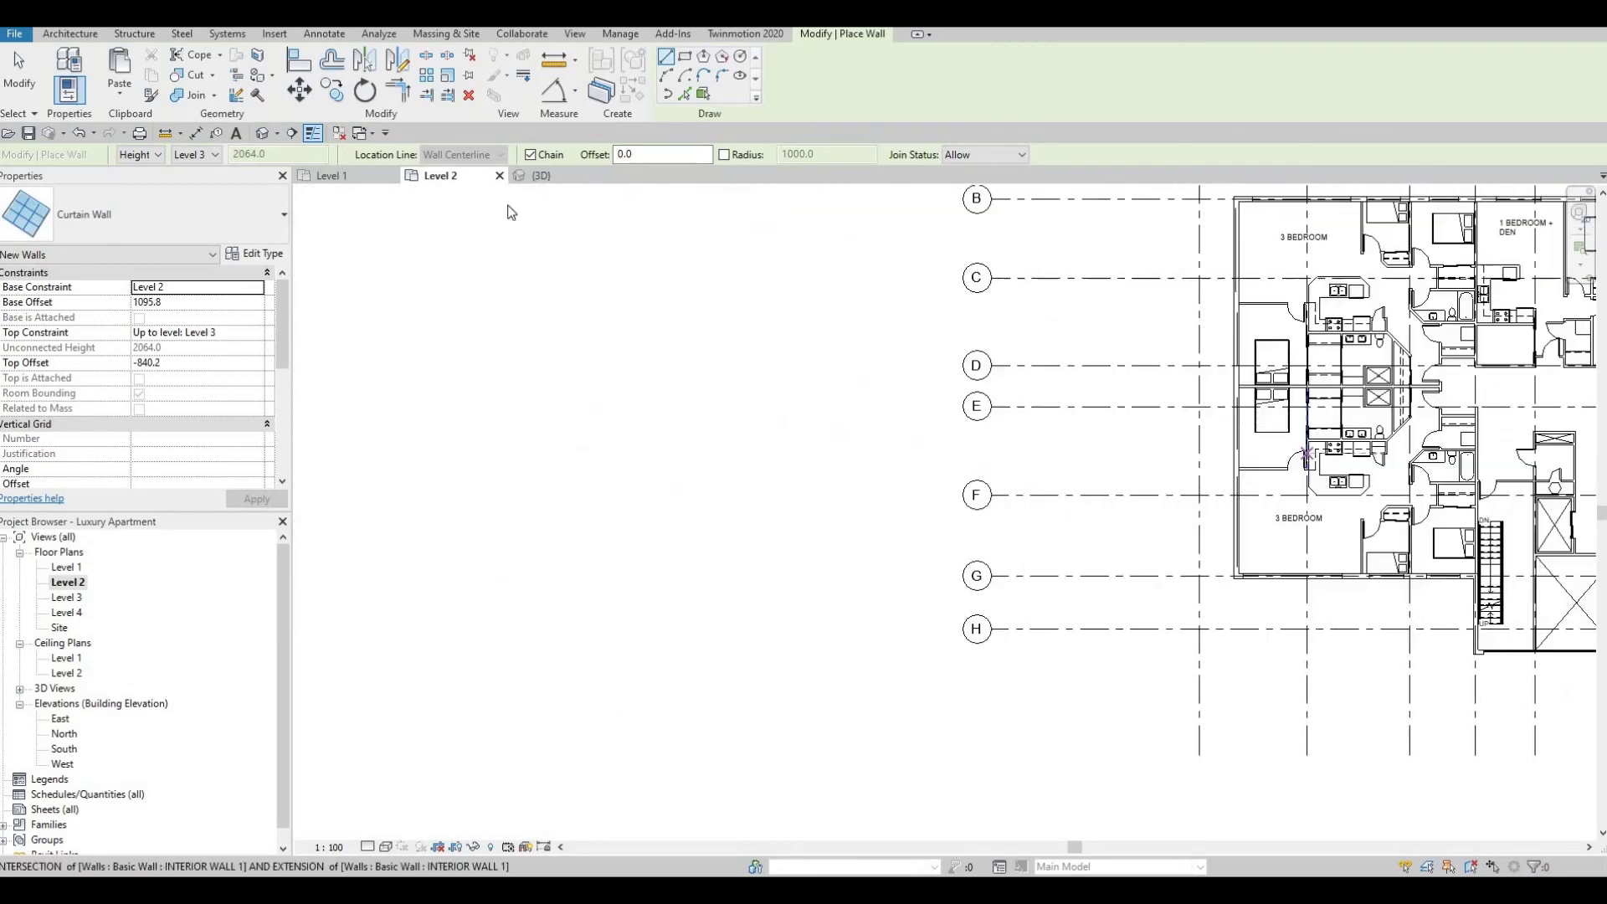
pyautogui.press('Escape')
# Cut the Level 2 west exterior wall with its four new curtain wall windows
pyautogui.moveTo(920, 377); pyautogui.dragTo(509, 301, button='middle')
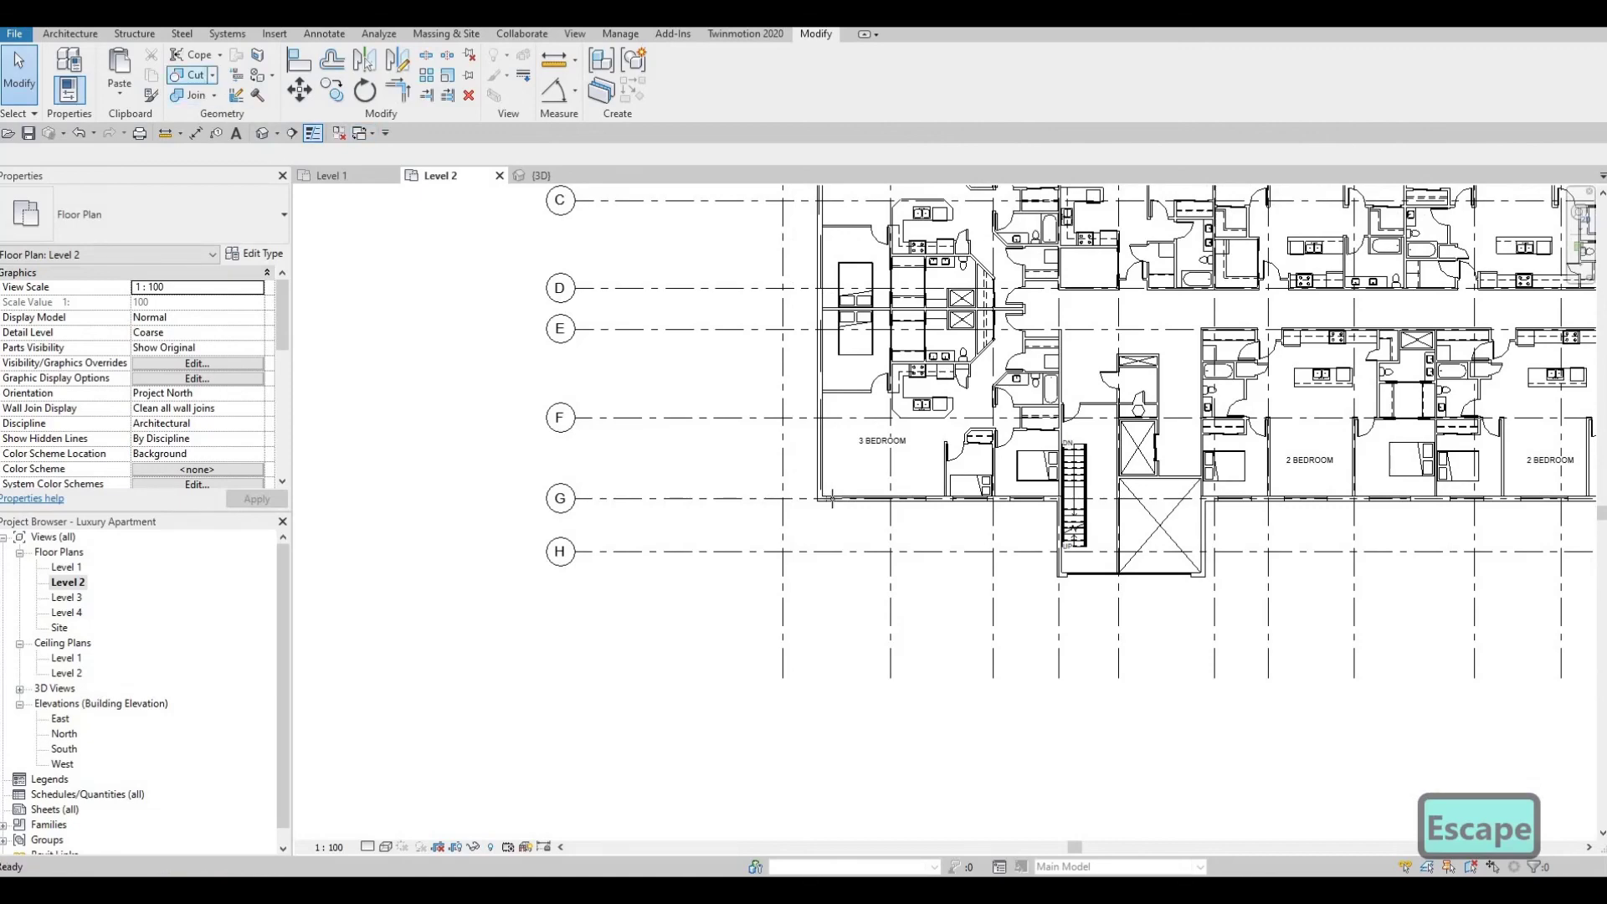
pyautogui.click(195, 74)
pyautogui.scroll(2, 832, 498)
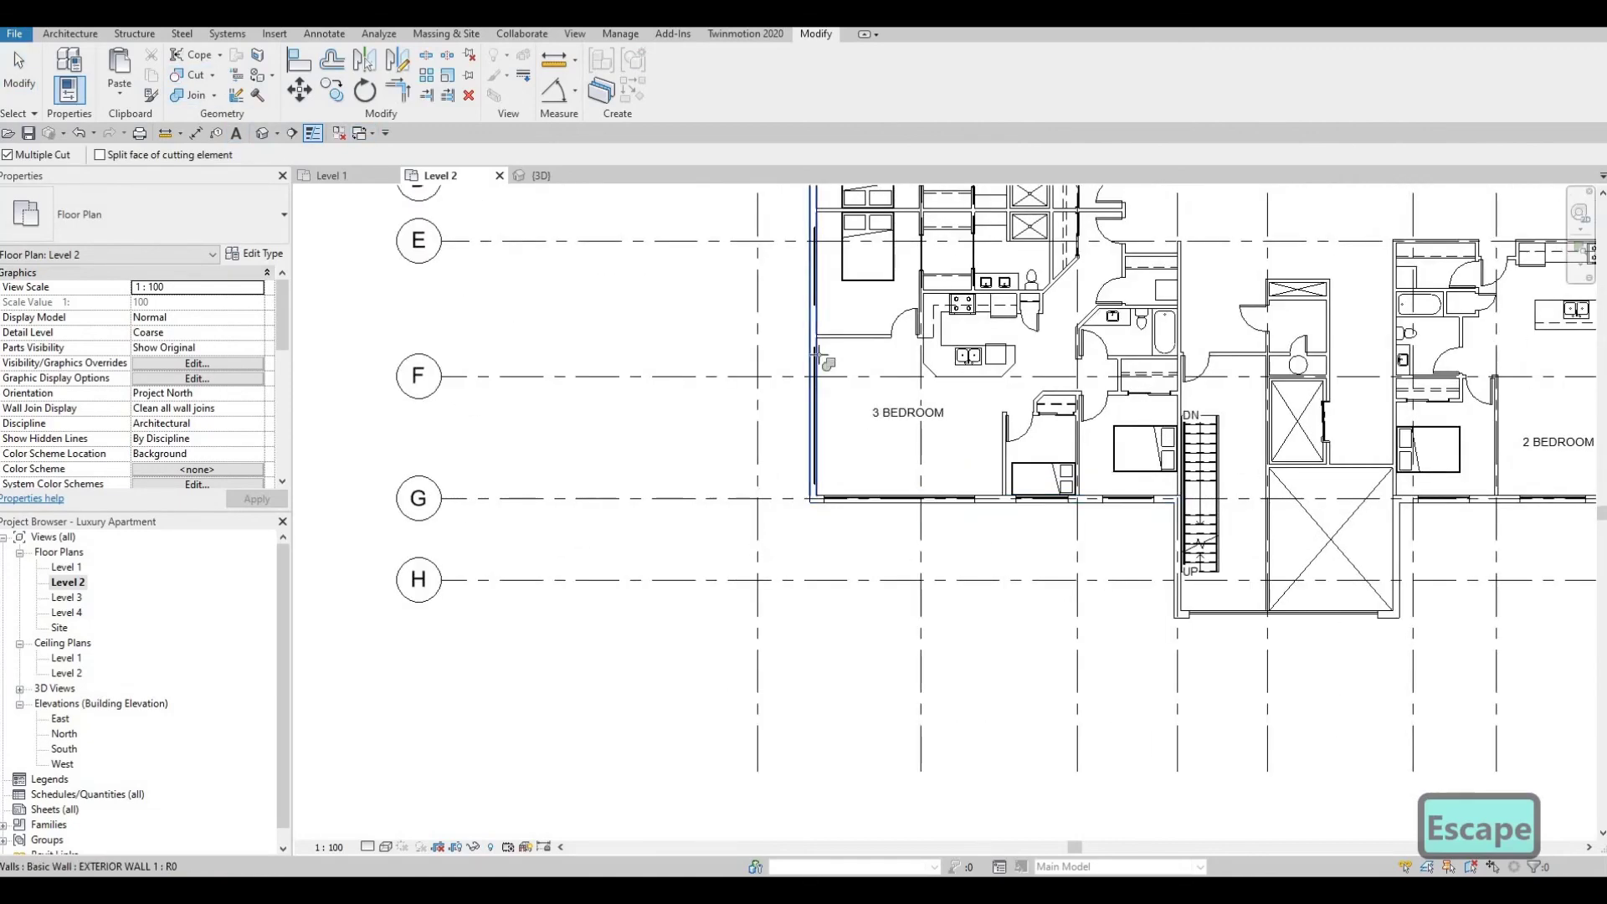
pyautogui.moveTo(825, 336); pyautogui.dragTo(825, 670, button='middle')
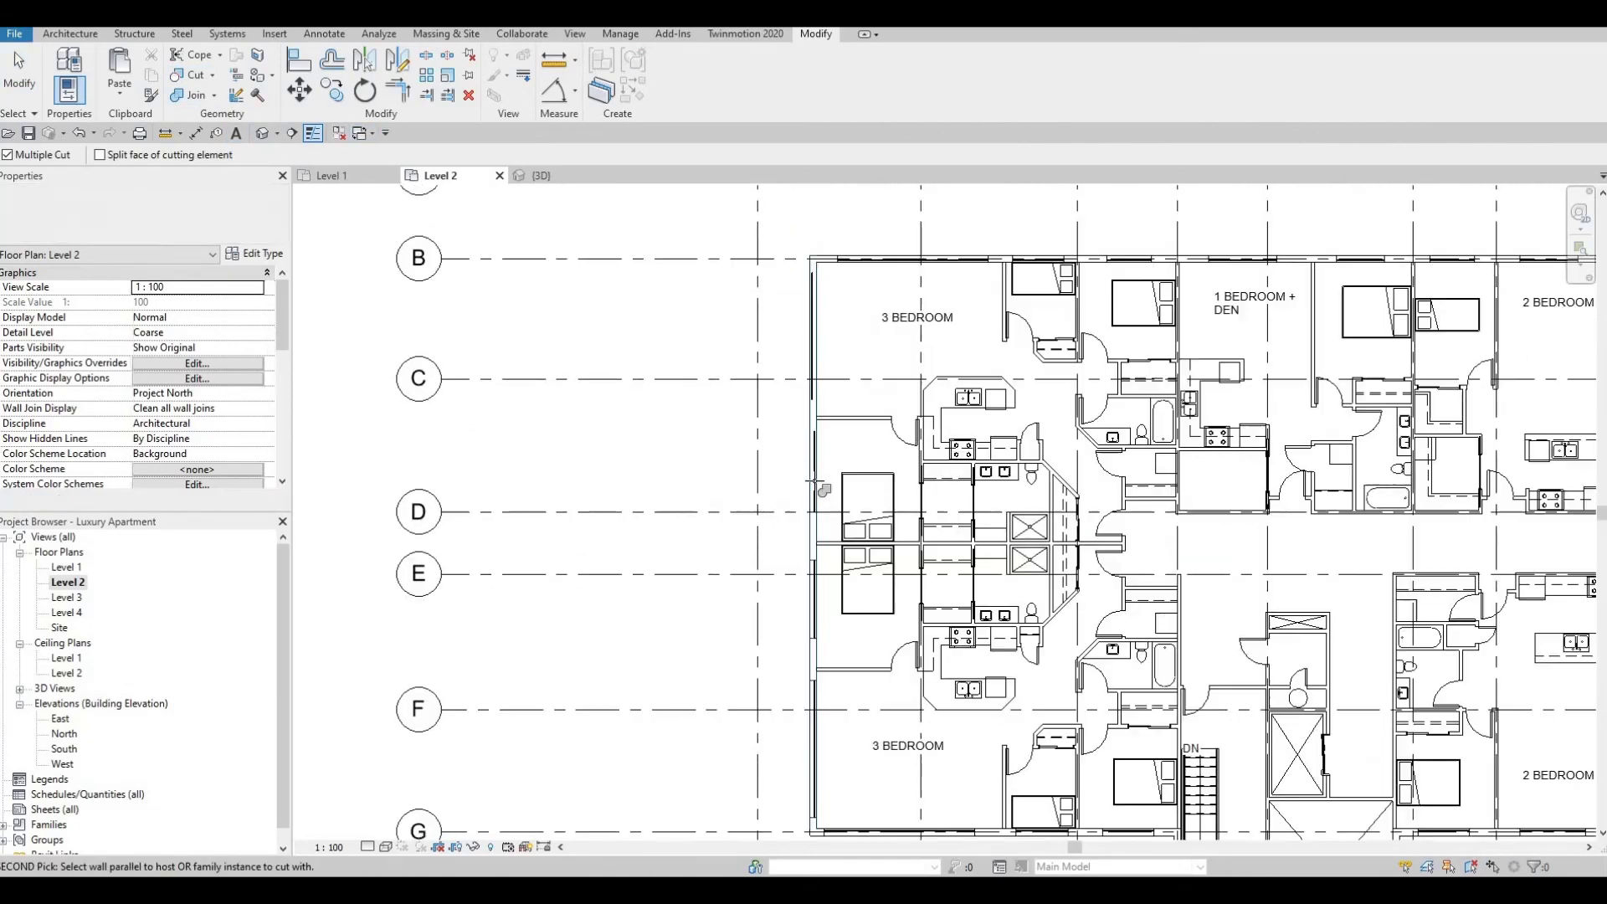
pyautogui.click(811, 480)
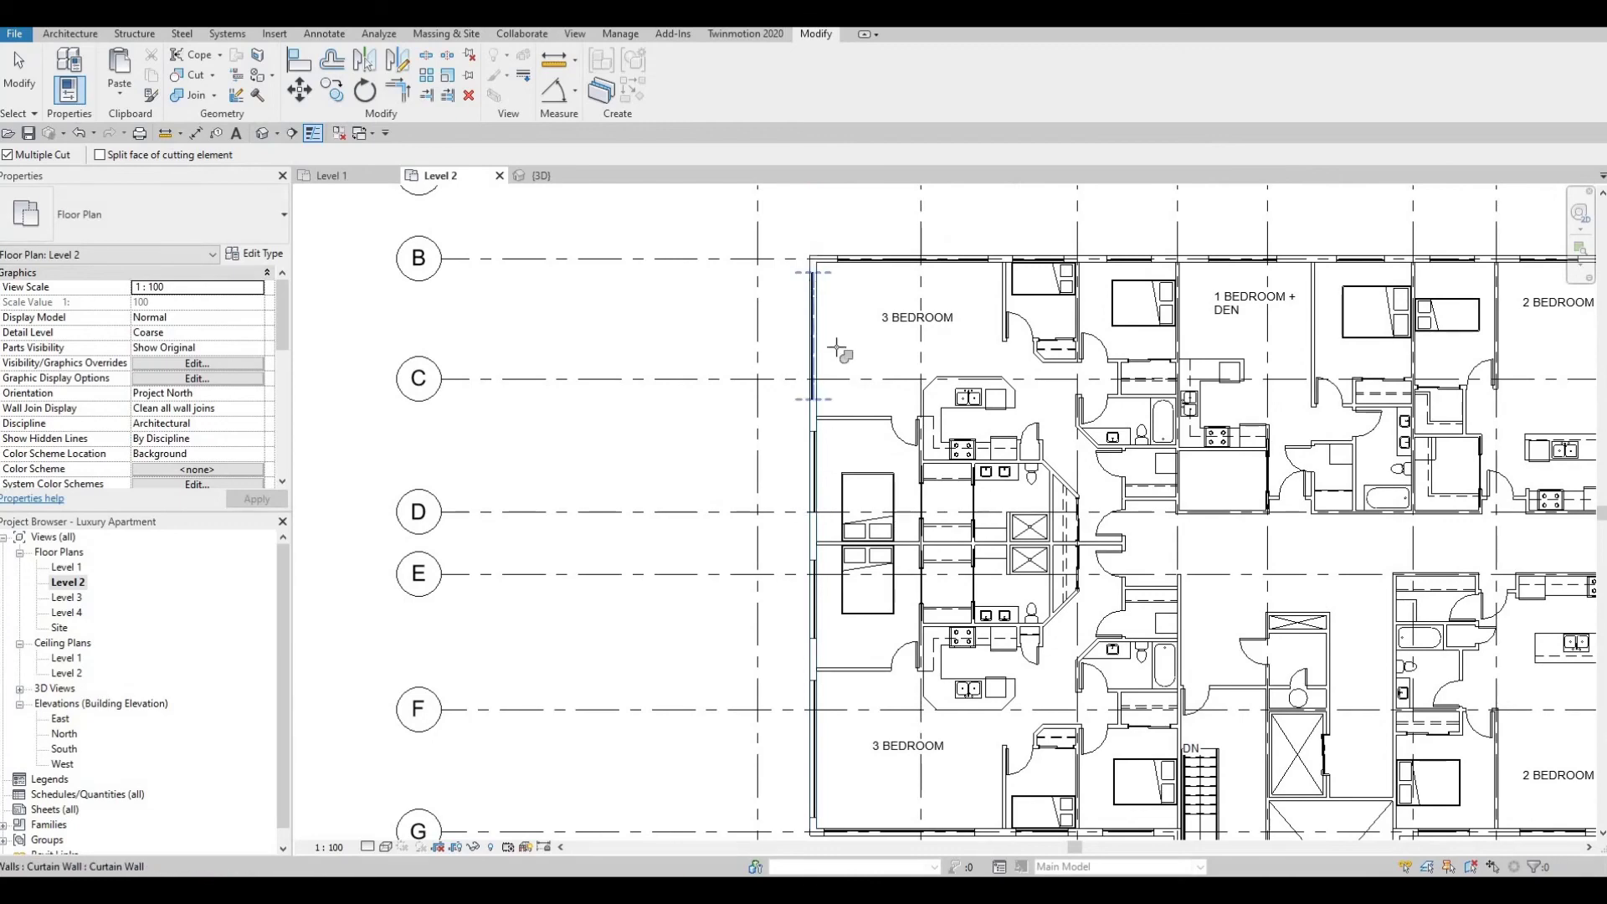
pyautogui.scroll(4, 837, 350)
pyautogui.press('Escape')
pyautogui.press('Escape')
pyautogui.click(805, 456)
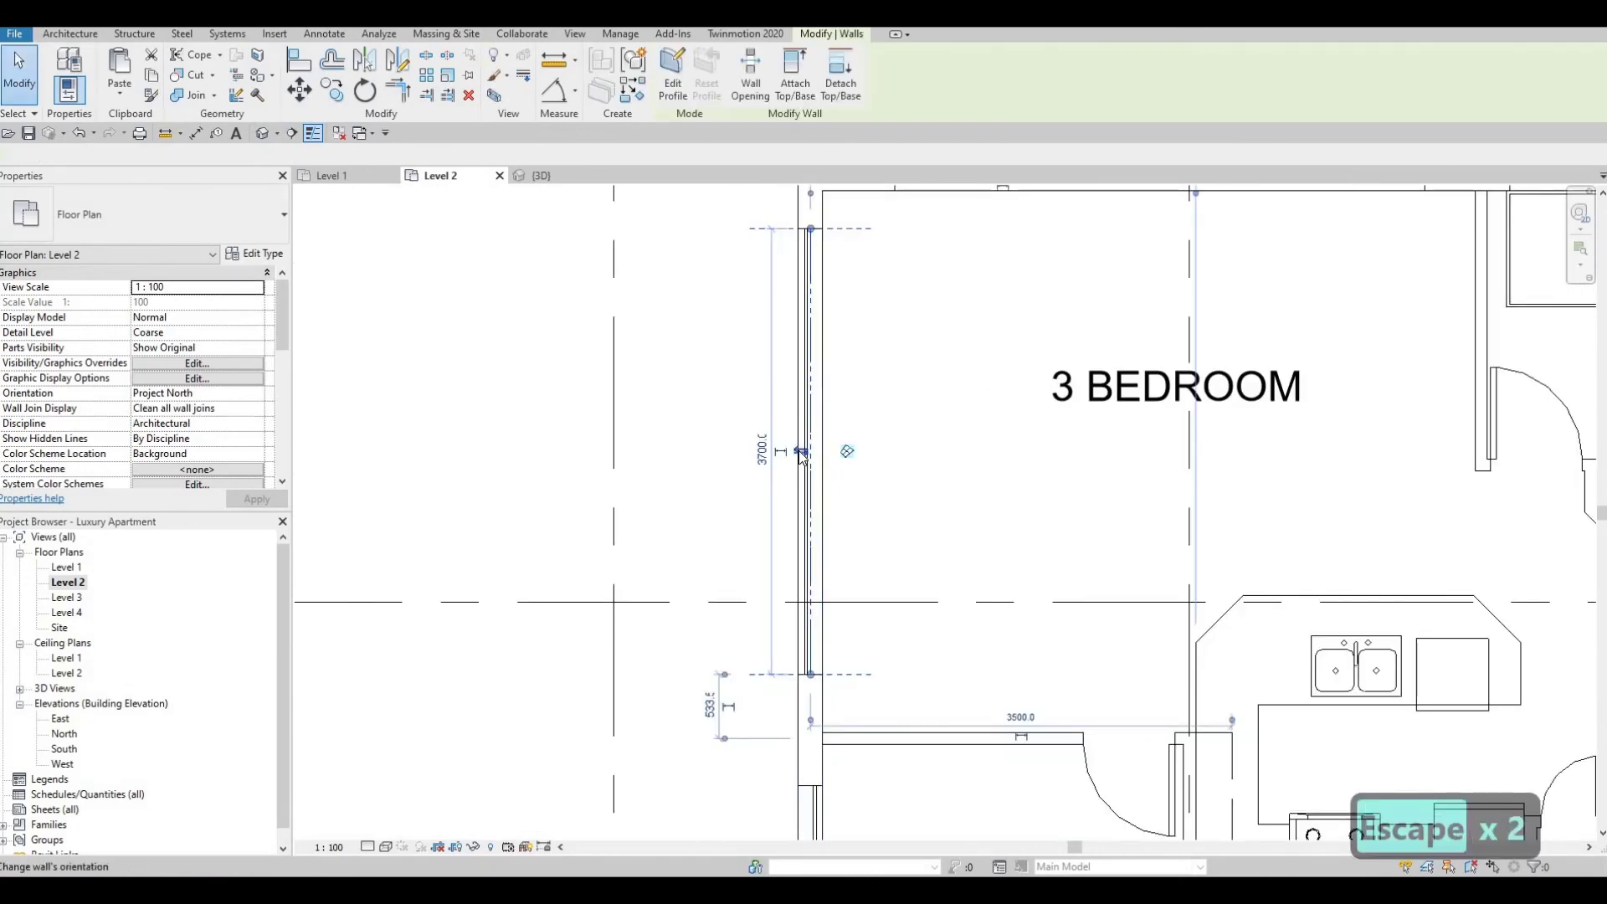
pyautogui.press('Escape')
# Cut the Level 2 grid 15 exterior wall with the new curtain wall window at the 2 bedroom unit
pyautogui.scroll(-6, 410, 488)
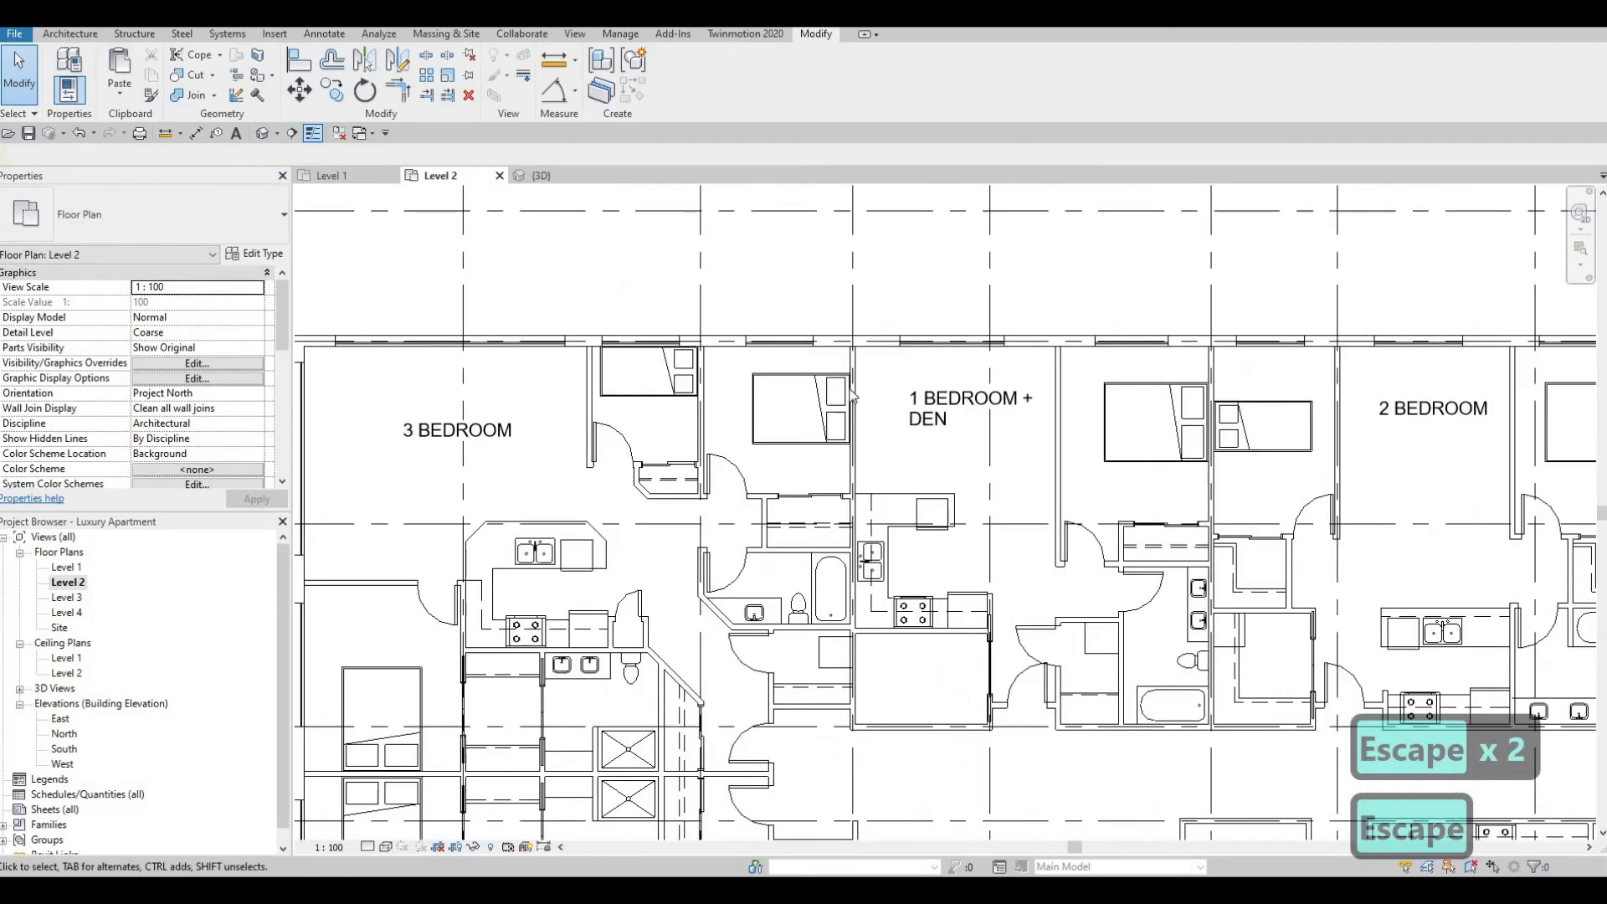
pyautogui.scroll(3, 1142, 313)
pyautogui.scroll(4, 1143, 313)
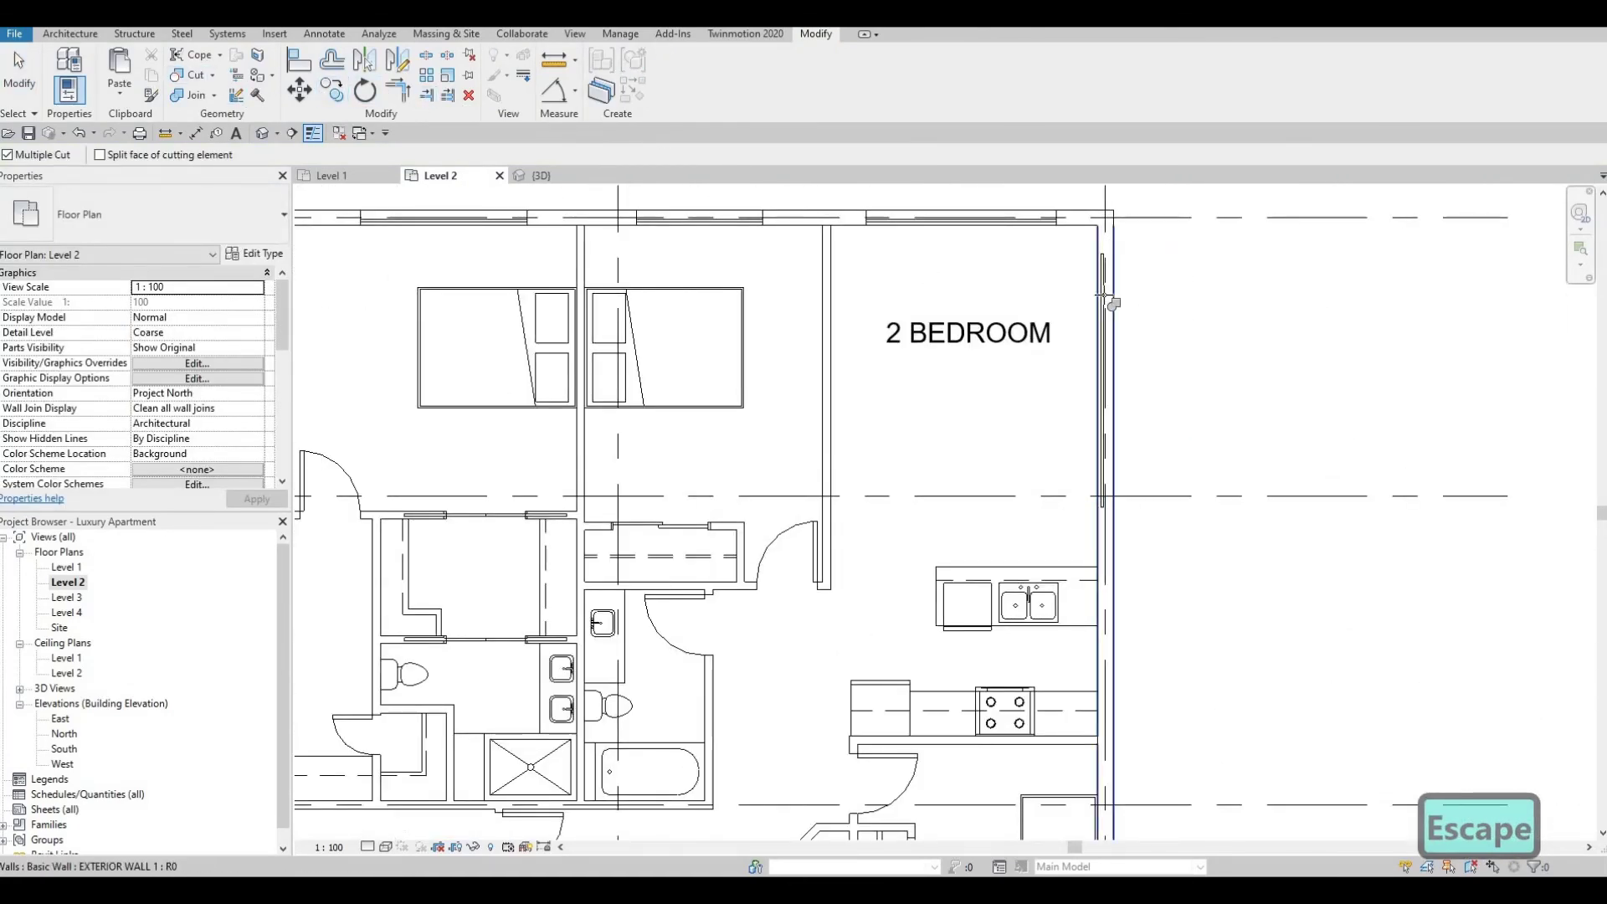
pyautogui.click(1103, 294)
pyautogui.scroll(-6, 969, 398)
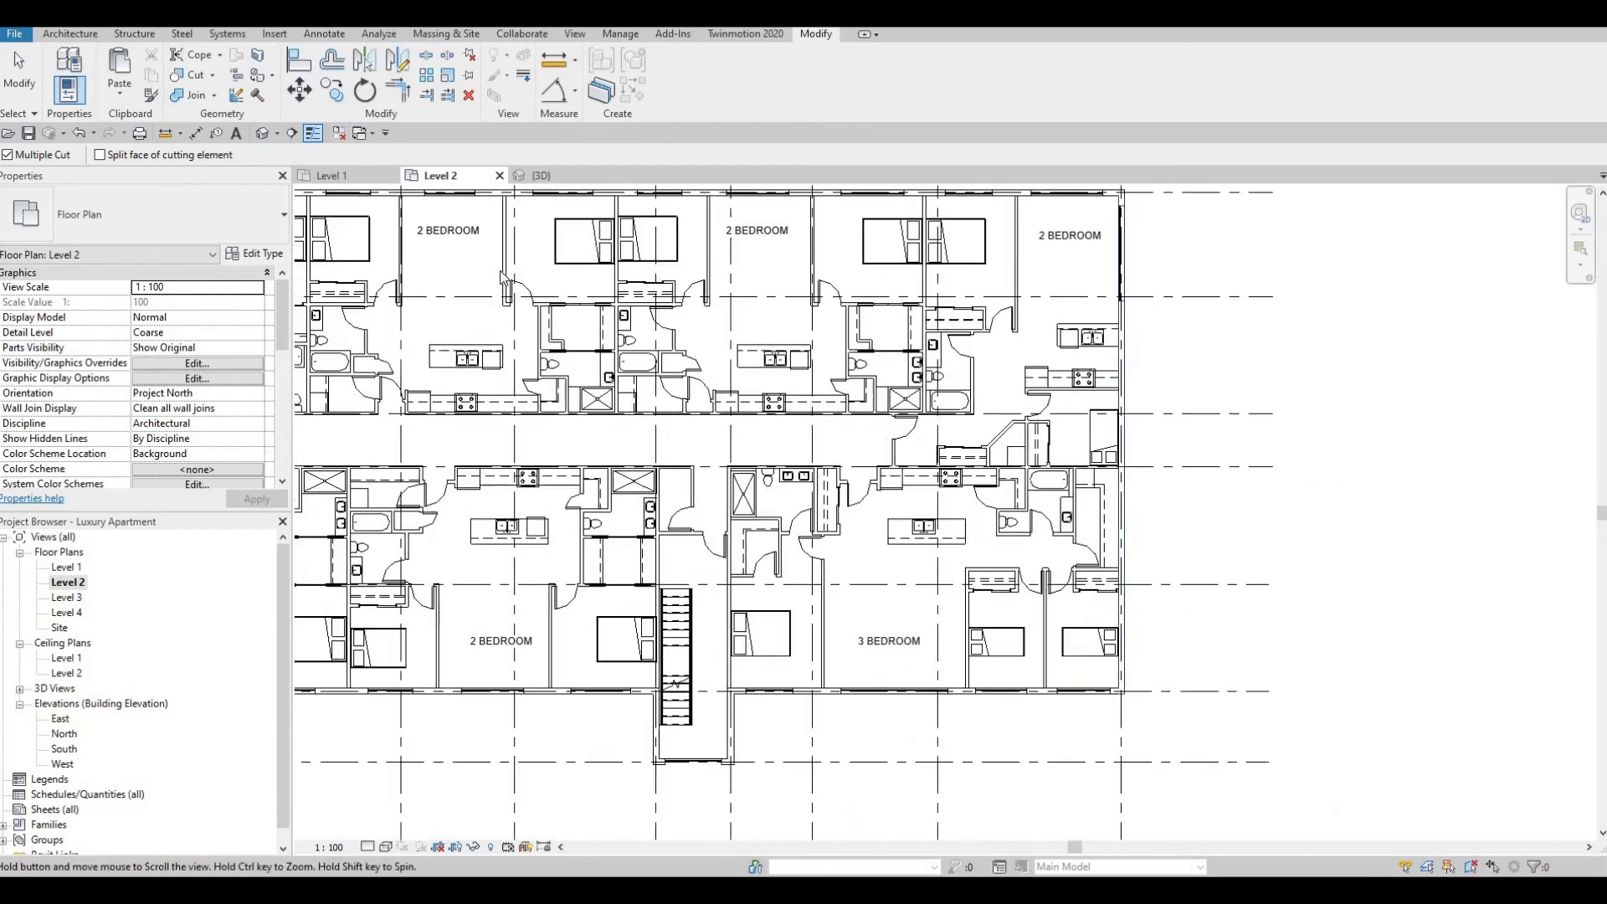
pyautogui.press('Escape')
# Check the new Level 2 end-wall windows and the whole building in 3D
pyautogui.click(535, 175)
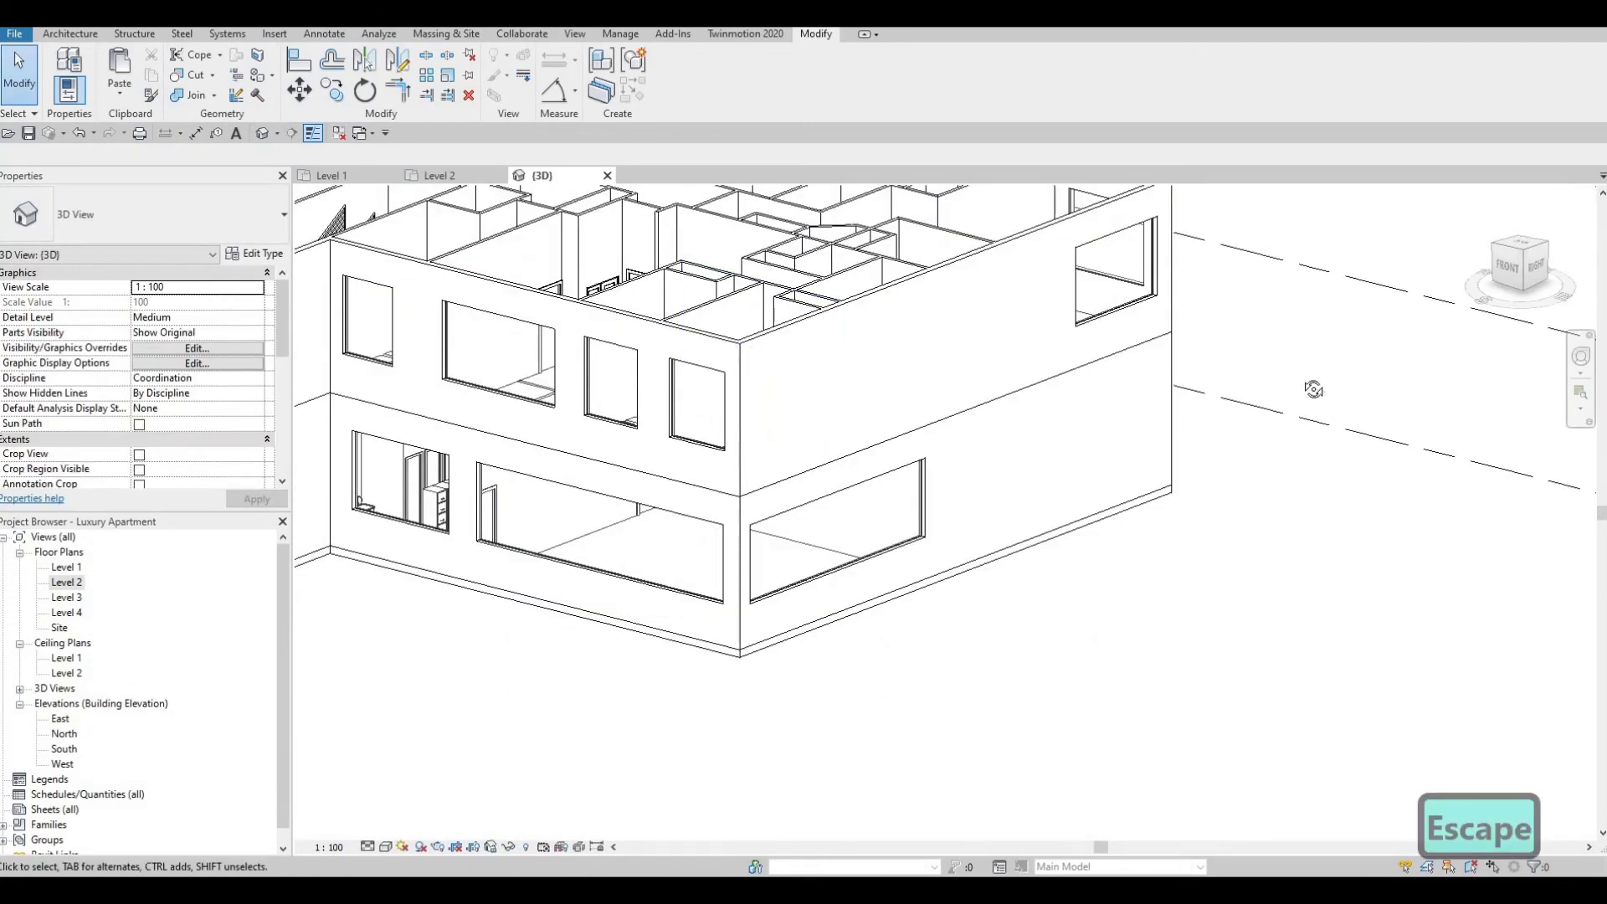
pyautogui.moveTo(1313, 389); pyautogui.dragTo(811, 546, button='middle')
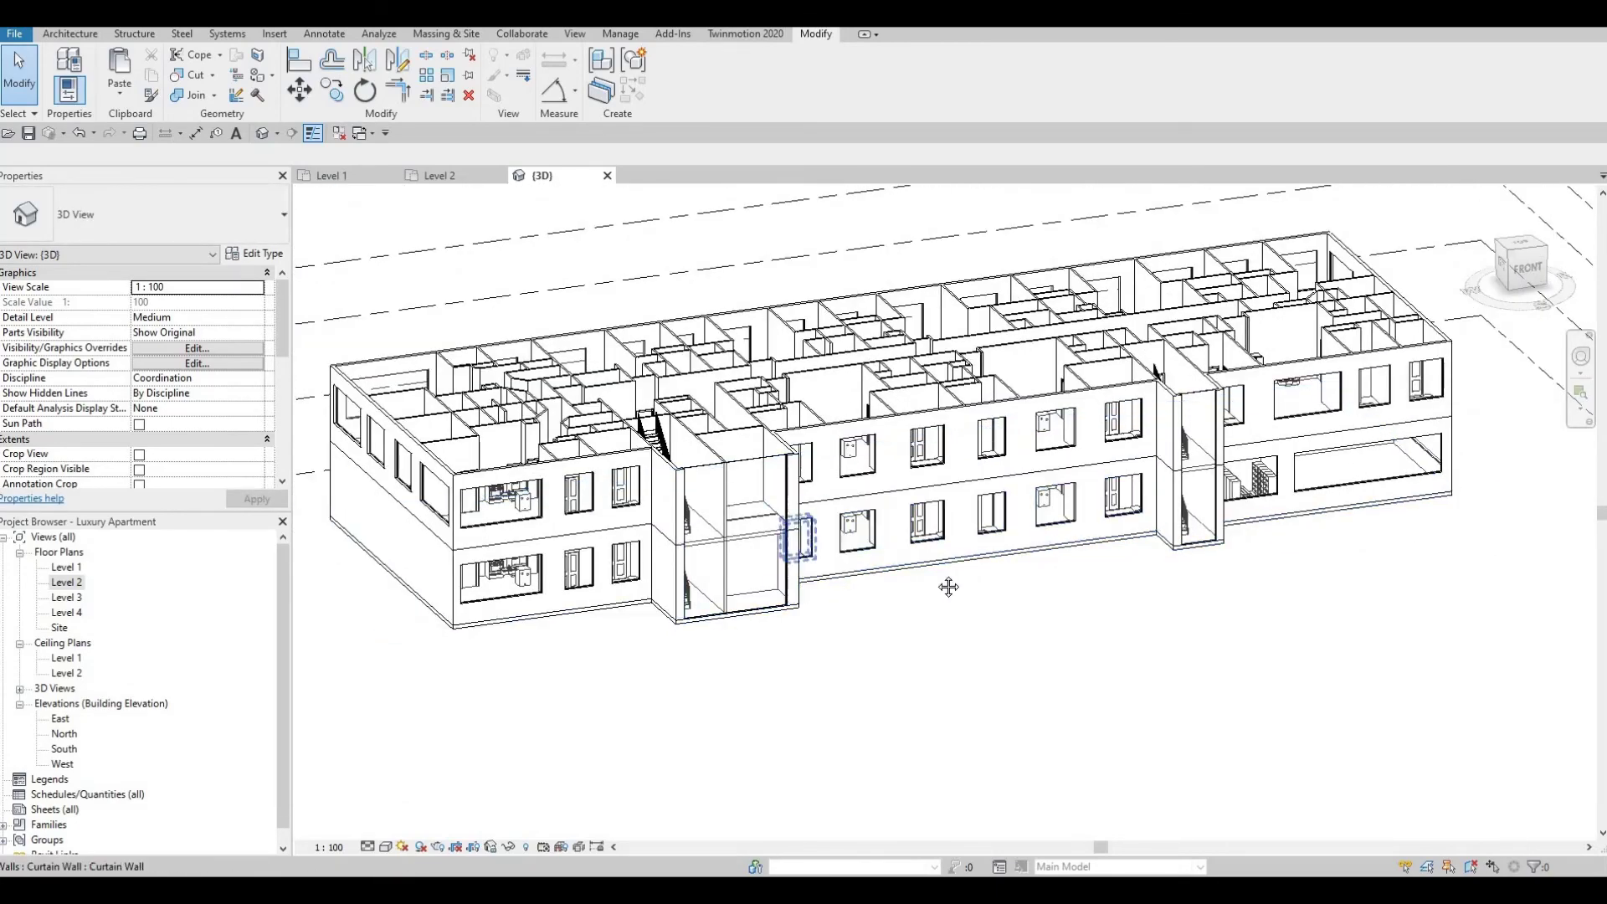
pyautogui.keyDown('shift'); pyautogui.moveTo(947, 585); pyautogui.dragTo(946, 611, button='middle'); pyautogui.keyUp('shift')
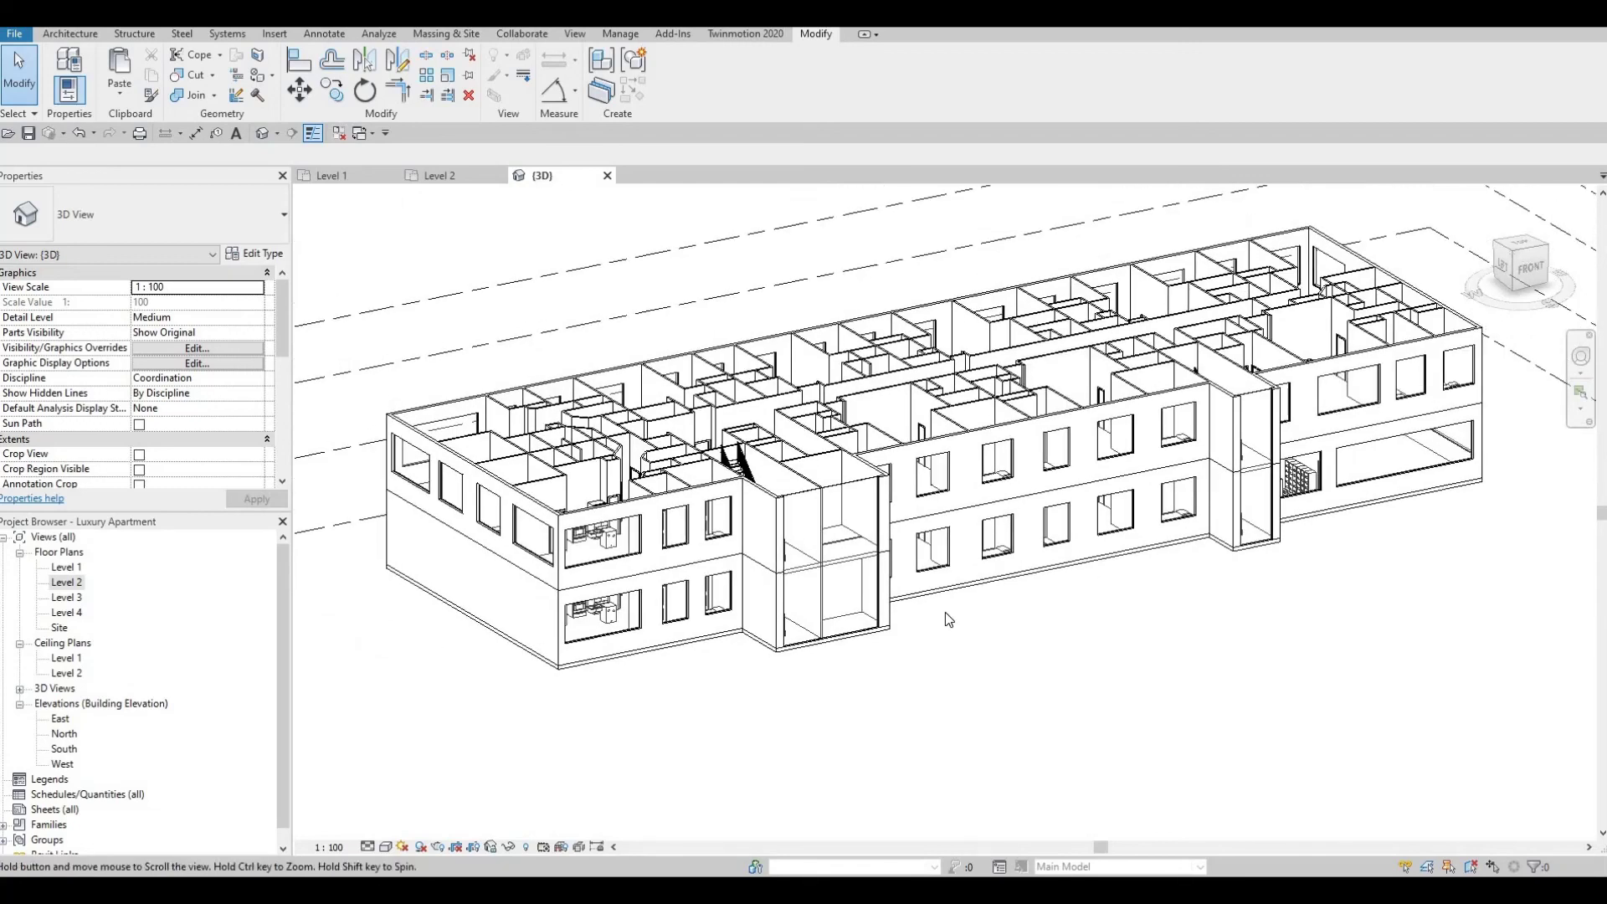